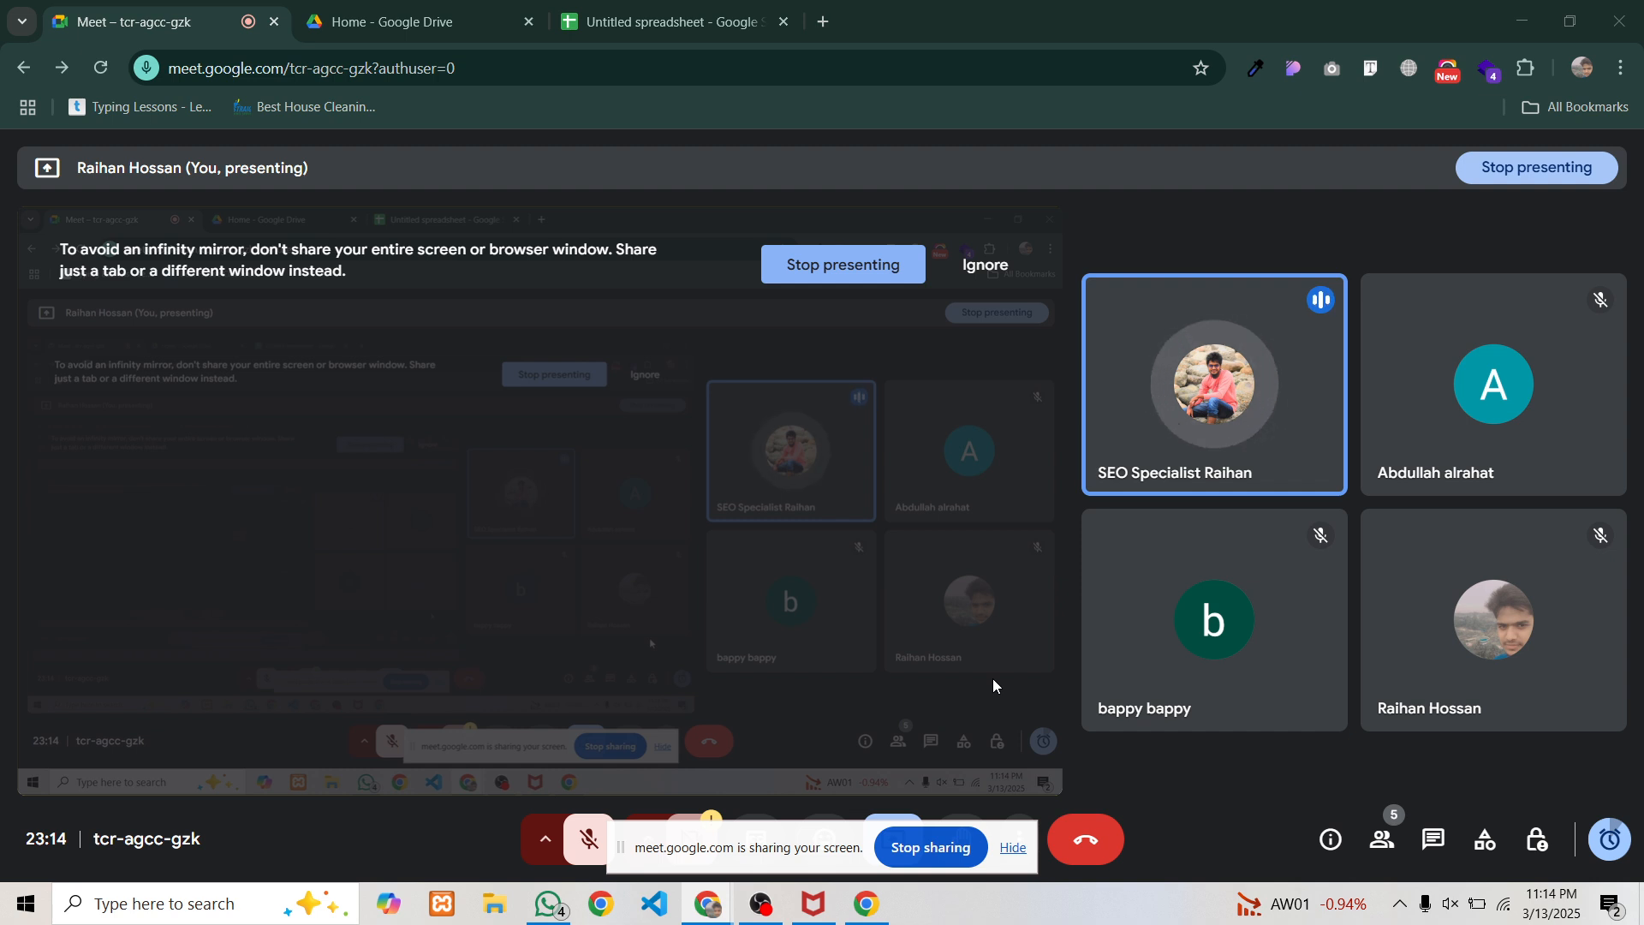
Capture a region of the shared screen, scribble red marks on it, then discard the capture
{"action": "key", "text": "Print"}
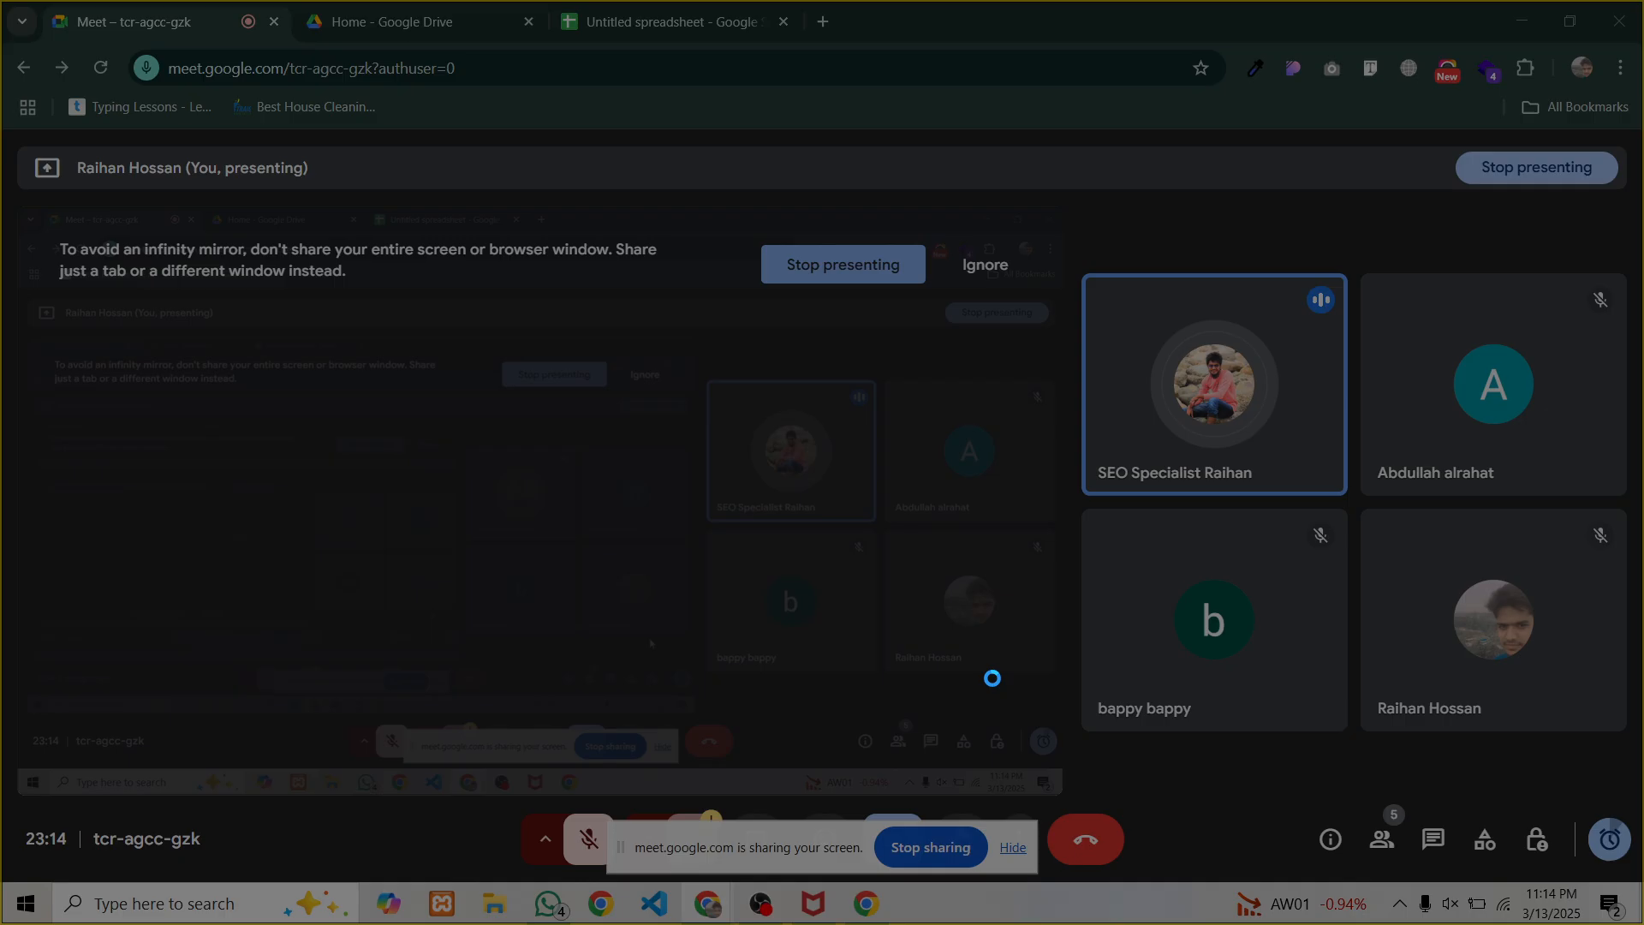
{"action": "left_click_drag", "start_coordinate": [69, 198], "coordinate": [1064, 808]}
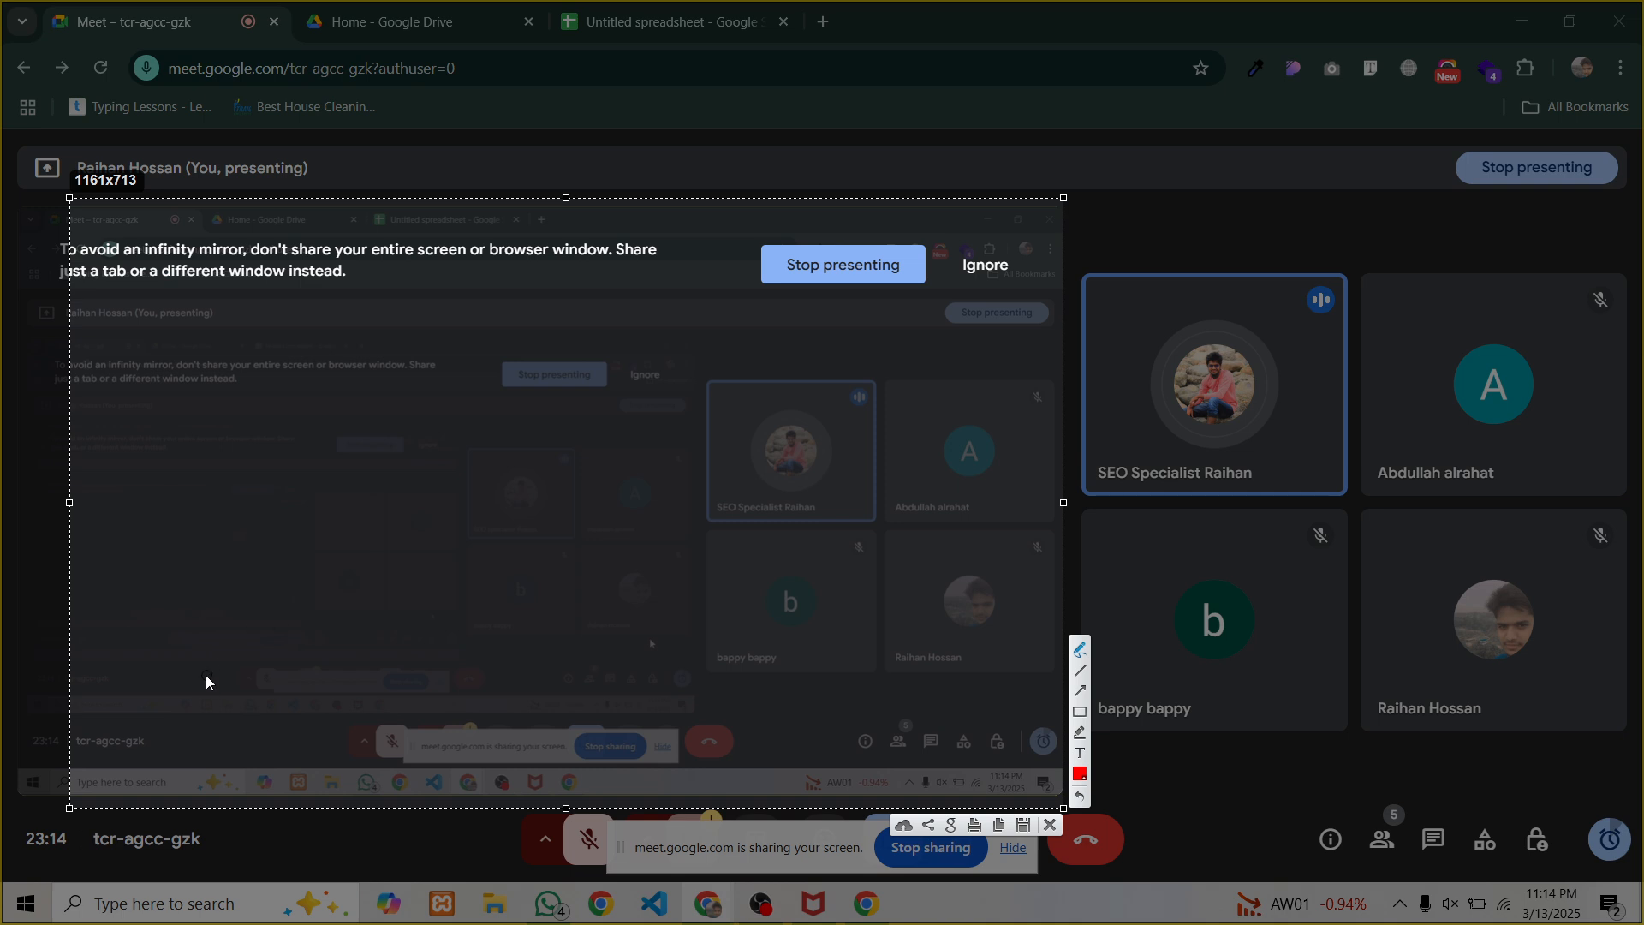
{"action": "left_click", "coordinate": [138, 711]}
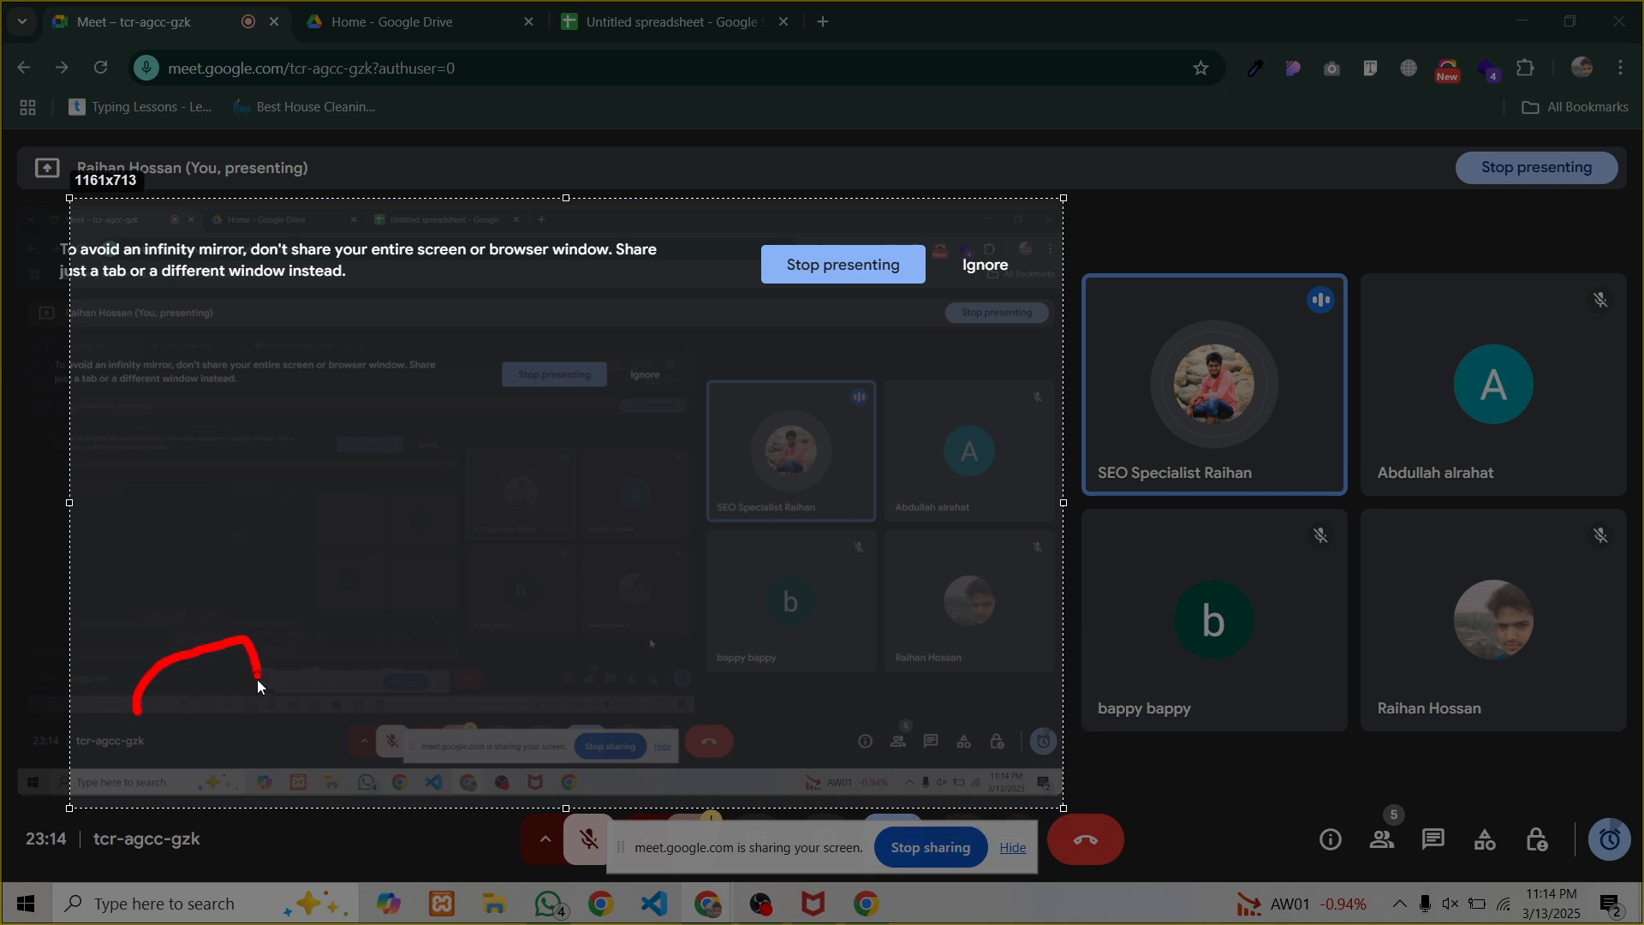
{"action": "left_click_drag", "start_coordinate": [125, 686], "coordinate": [135, 697]}
{"action": "mouse_move", "coordinate": [223, 646]}
{"action": "left_mouse_down"}
{"action": "mouse_move", "coordinate": [217, 598]}
{"action": "mouse_move", "coordinate": [300, 478]}
{"action": "mouse_move", "coordinate": [294, 498]}
{"action": "left_mouse_up"}
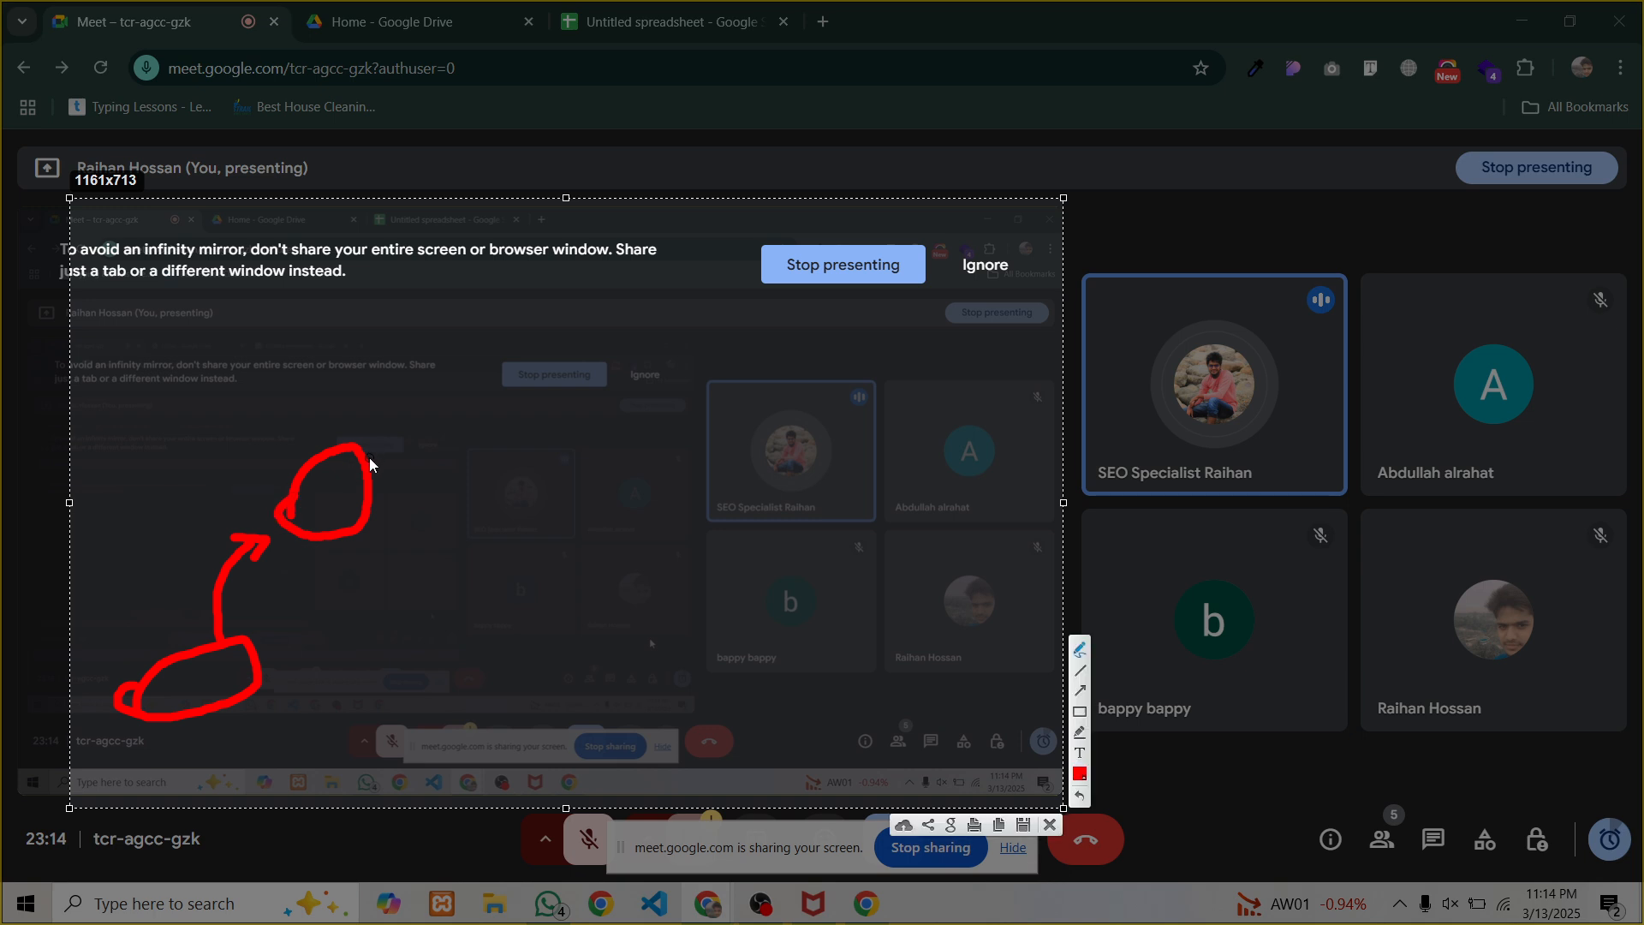
{"action": "mouse_move", "coordinate": [370, 463]}
{"action": "left_mouse_down"}
{"action": "mouse_move", "coordinate": [389, 415]}
{"action": "mouse_move", "coordinate": [425, 383]}
{"action": "mouse_move", "coordinate": [427, 399]}
{"action": "left_mouse_up"}
{"action": "mouse_move", "coordinate": [450, 367]}
{"action": "left_mouse_down"}
{"action": "mouse_move", "coordinate": [579, 315]}
{"action": "mouse_move", "coordinate": [486, 373]}
{"action": "left_mouse_up"}
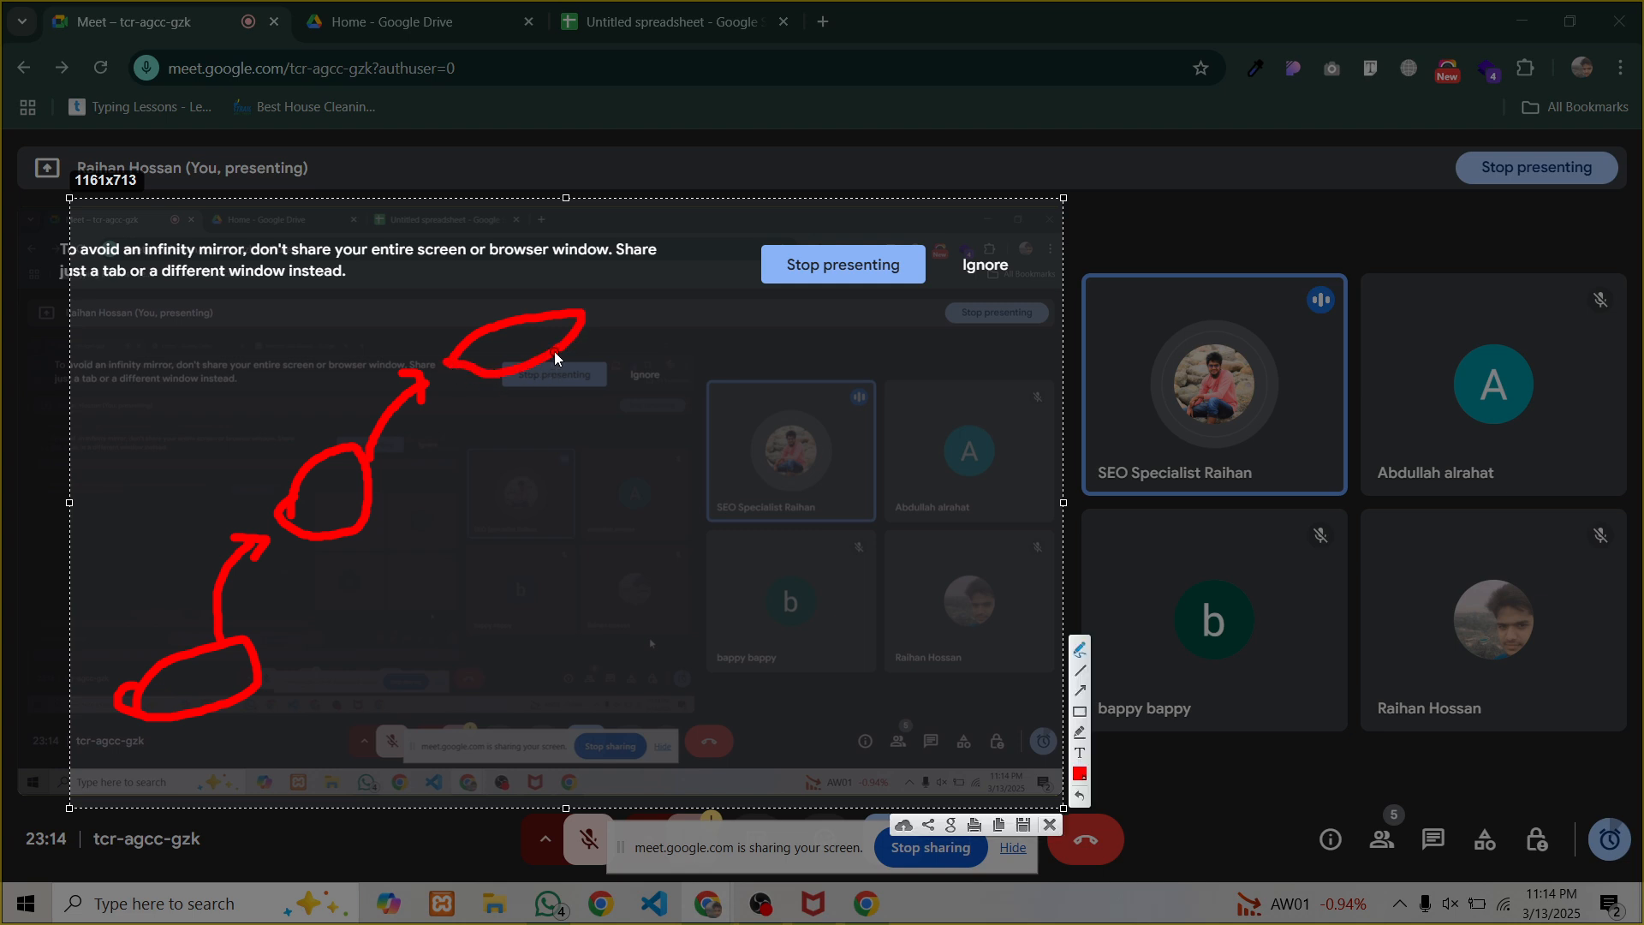
{"action": "left_click_drag", "start_coordinate": [585, 320], "coordinate": [695, 291]}
{"action": "left_click_drag", "start_coordinate": [274, 683], "coordinate": [711, 349]}
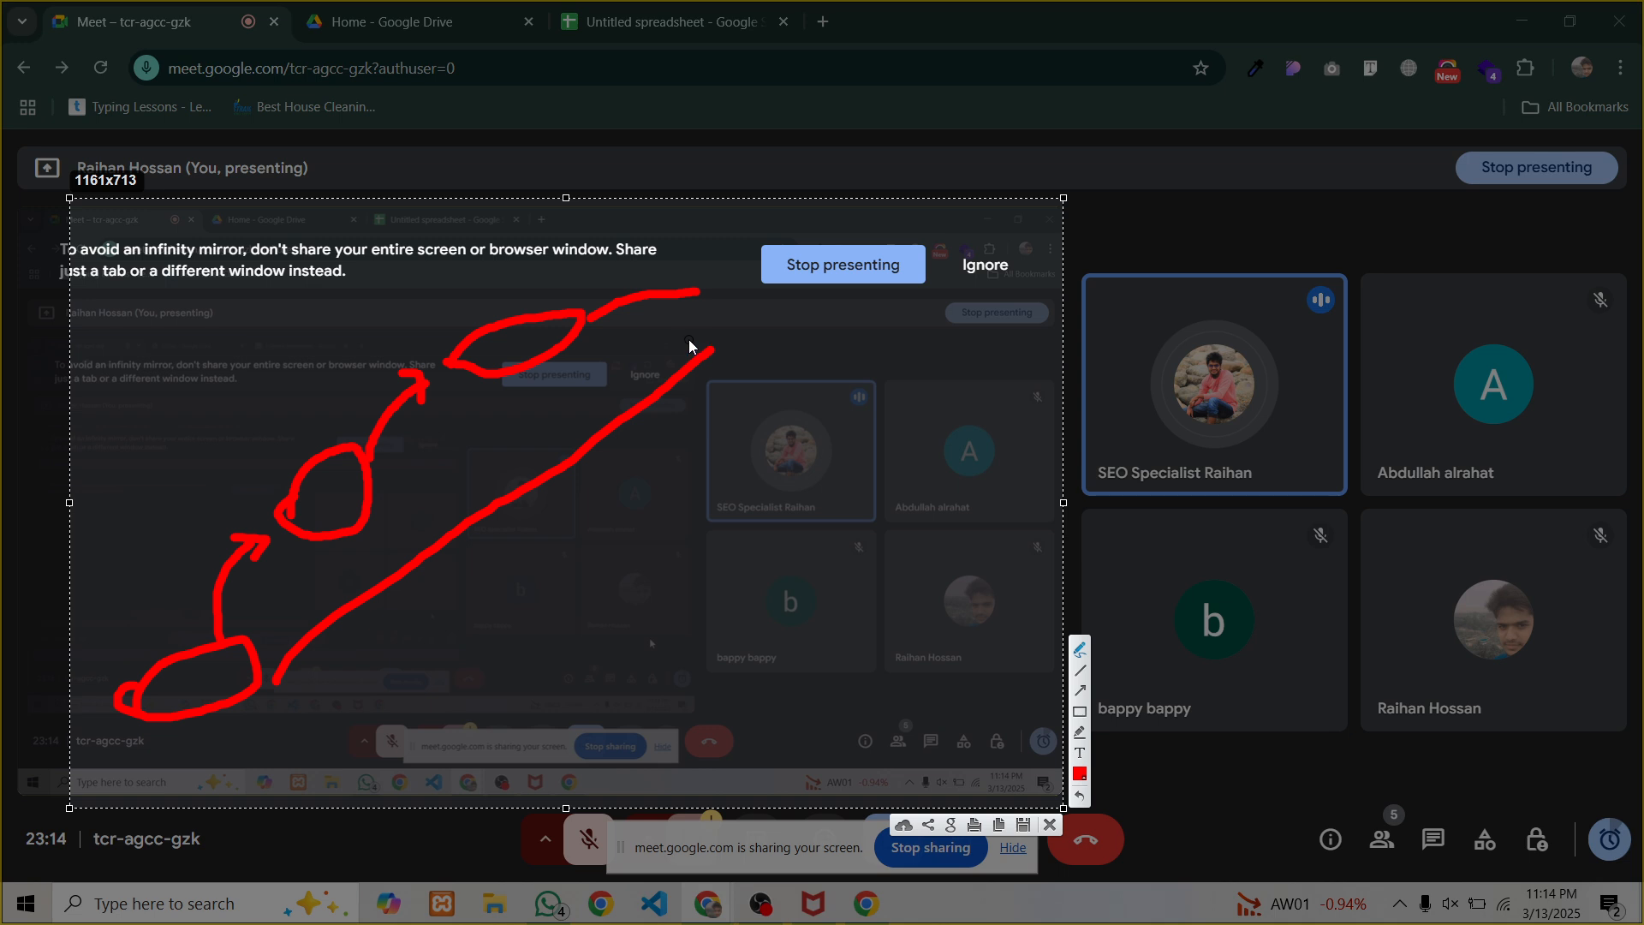
{"action": "left_click", "coordinate": [1050, 825]}
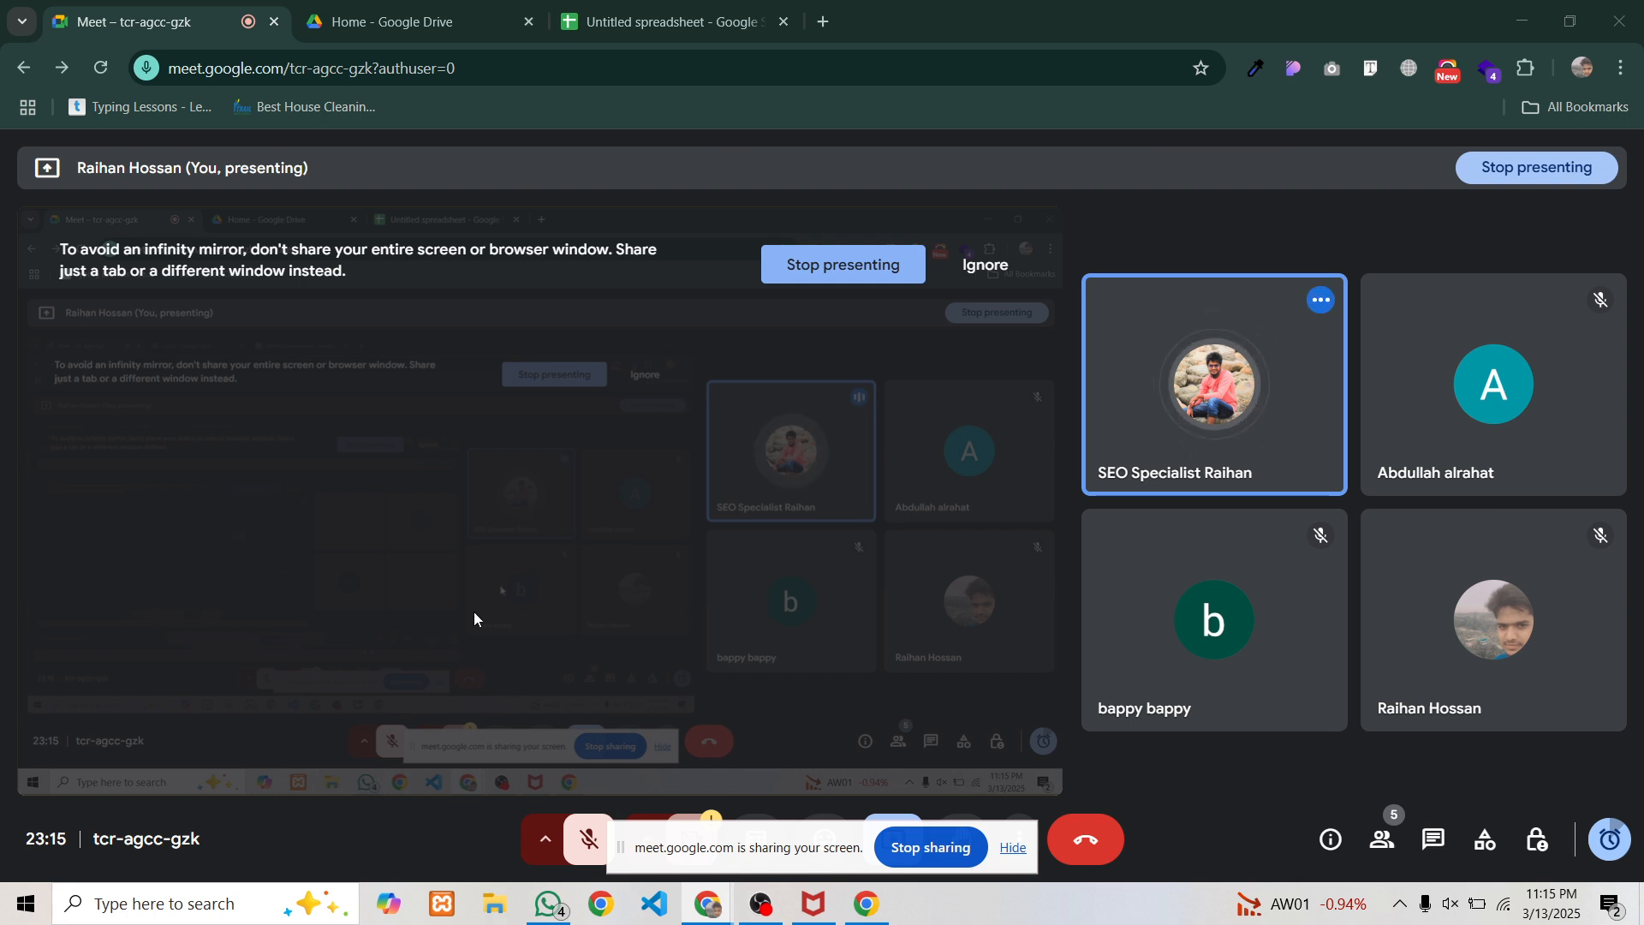
In the SEO audit spreadsheet, set C2's status to Poor
{"action": "left_click", "coordinate": [623, 12]}
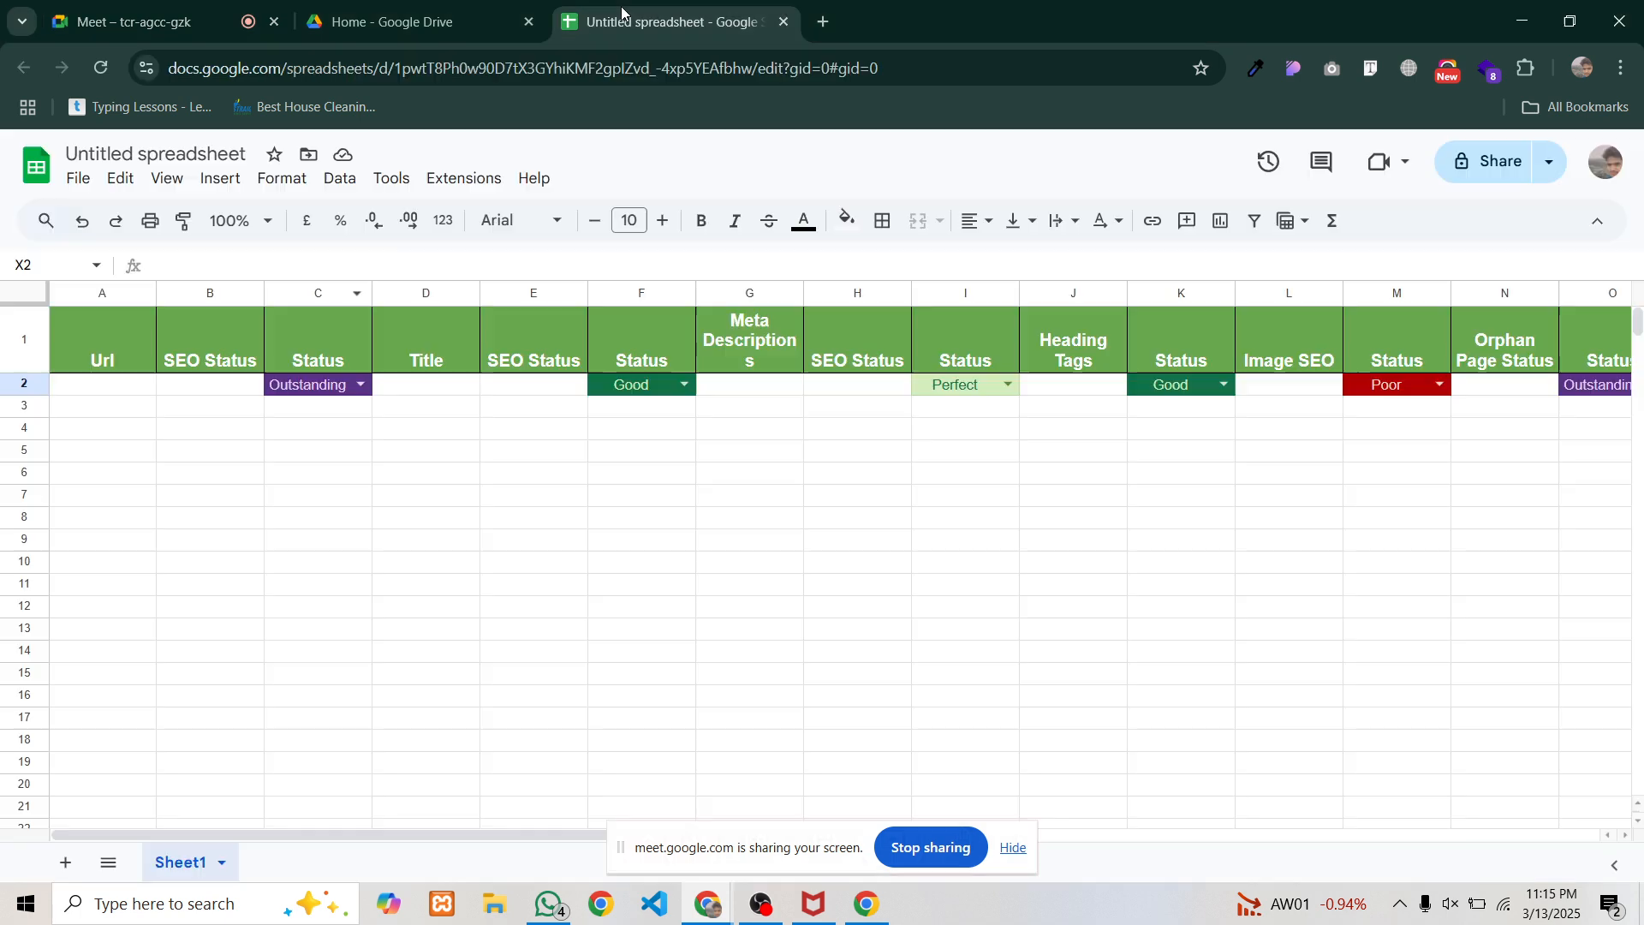
{"action": "left_click", "coordinate": [100, 395]}
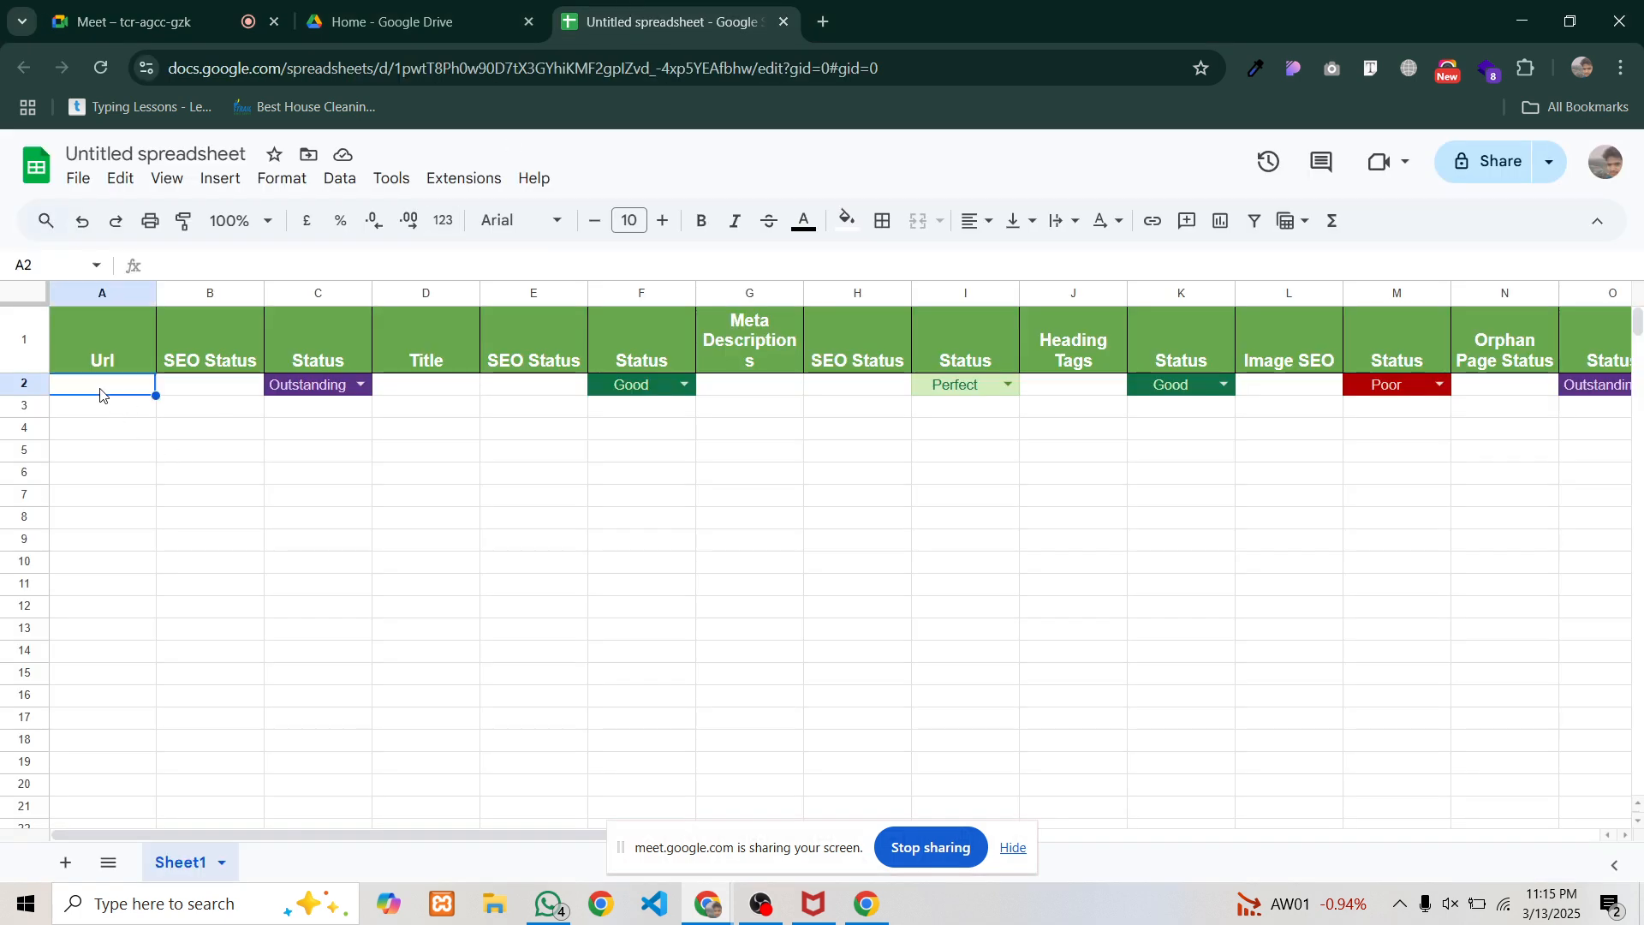
{"action": "left_click", "coordinate": [210, 387]}
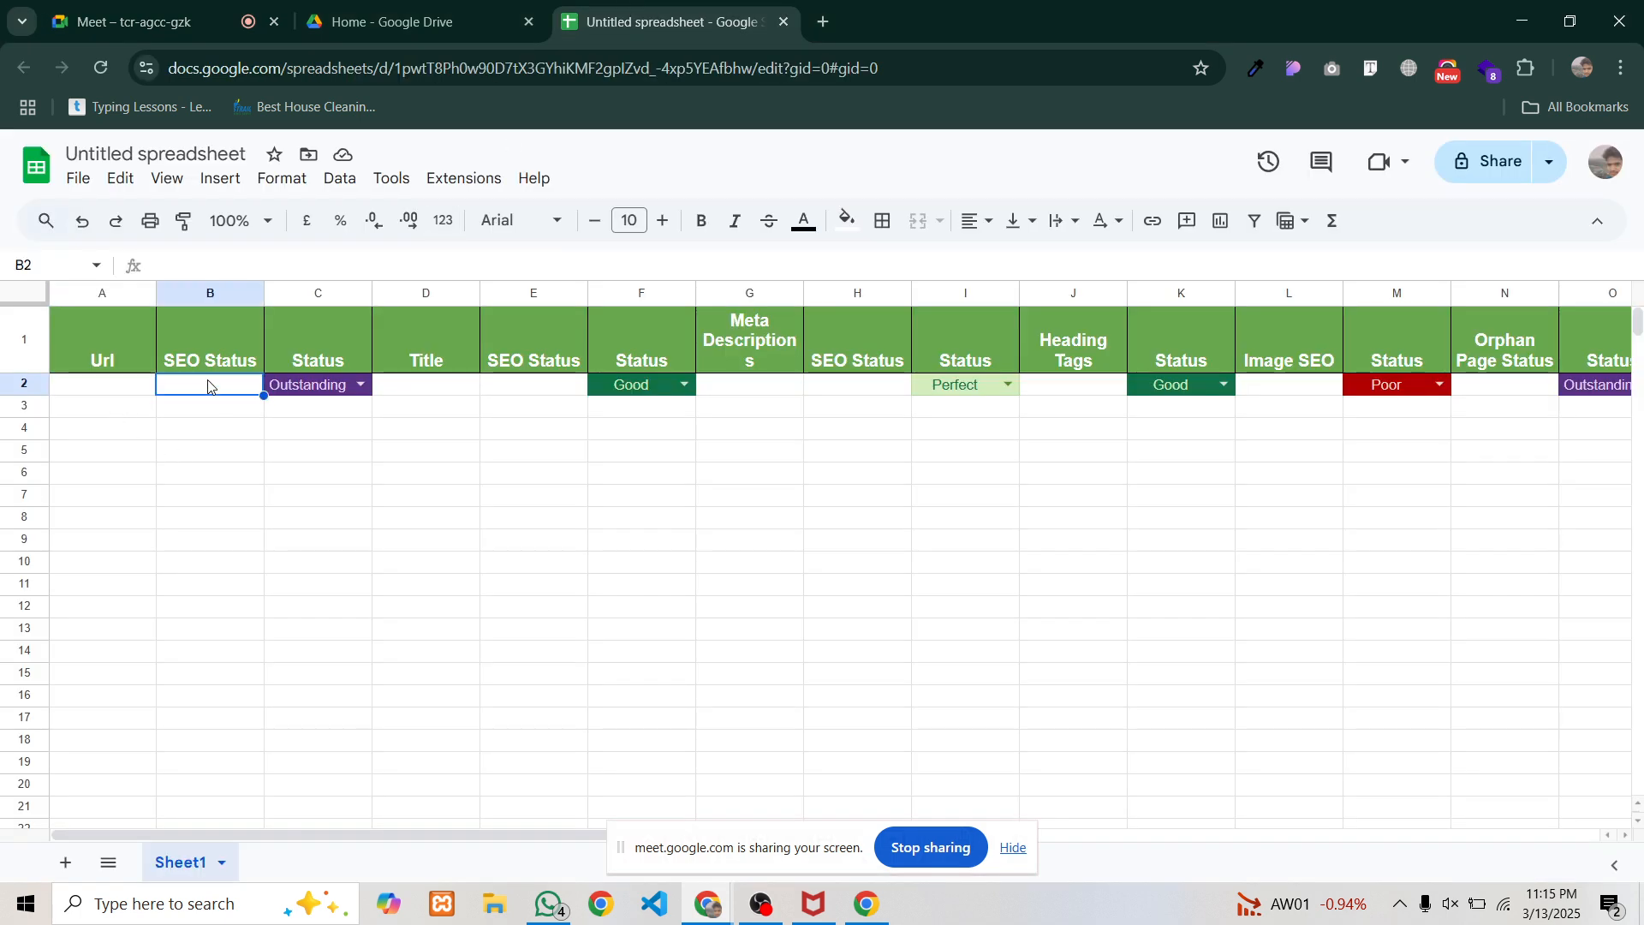
{"action": "left_click", "coordinate": [294, 389]}
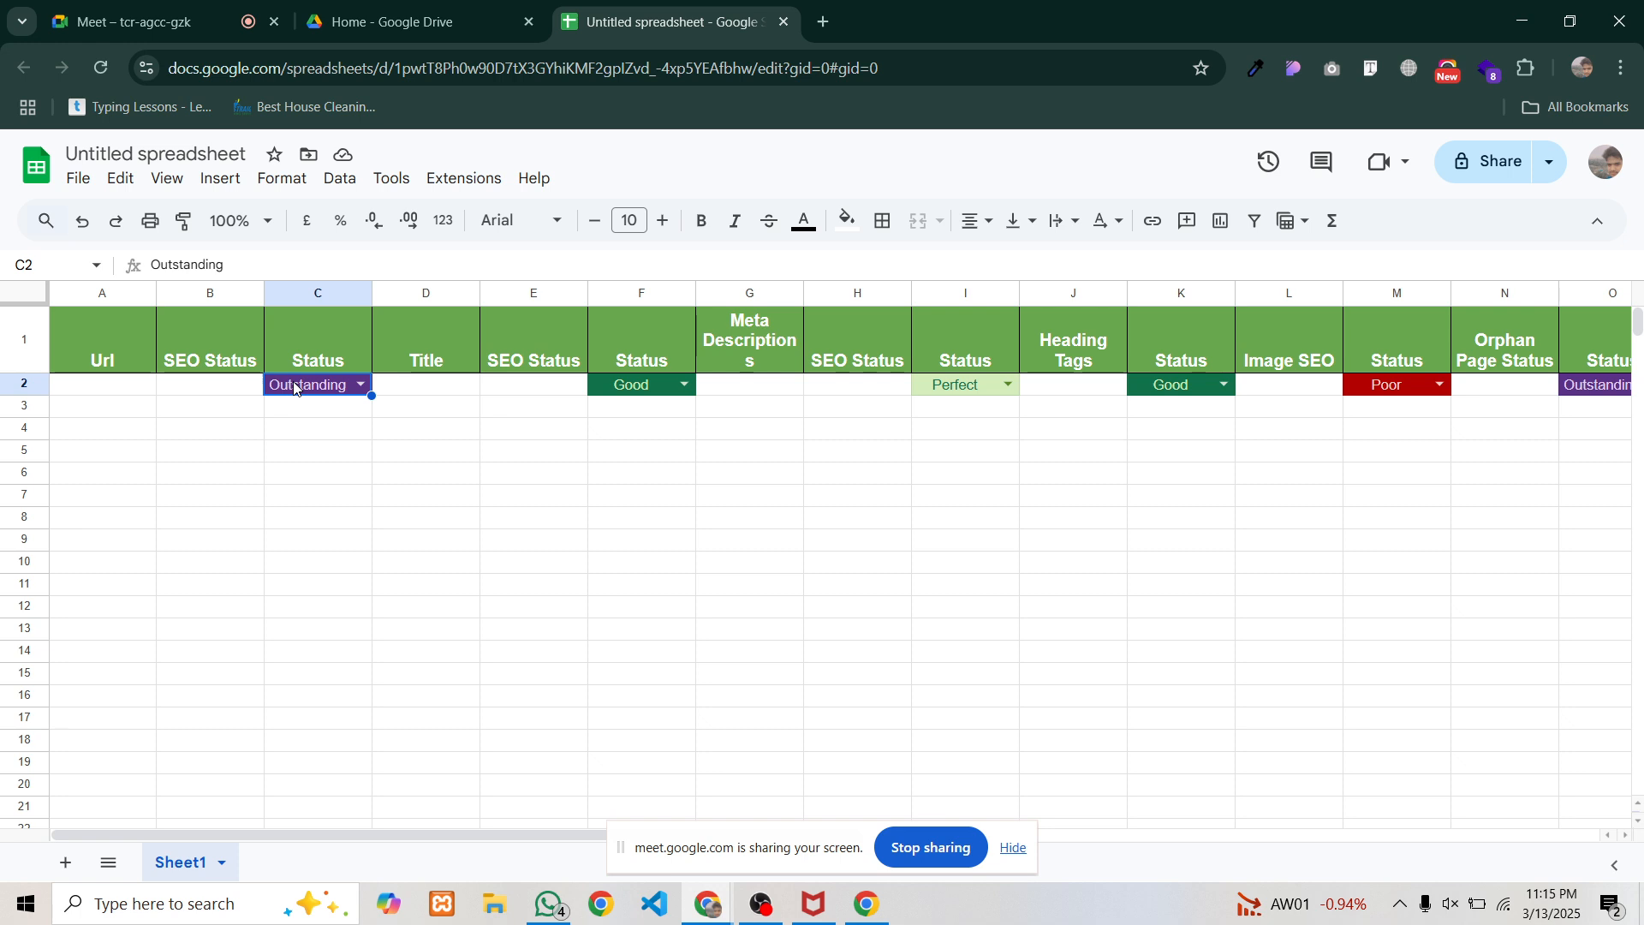
{"action": "left_click", "coordinate": [359, 388]}
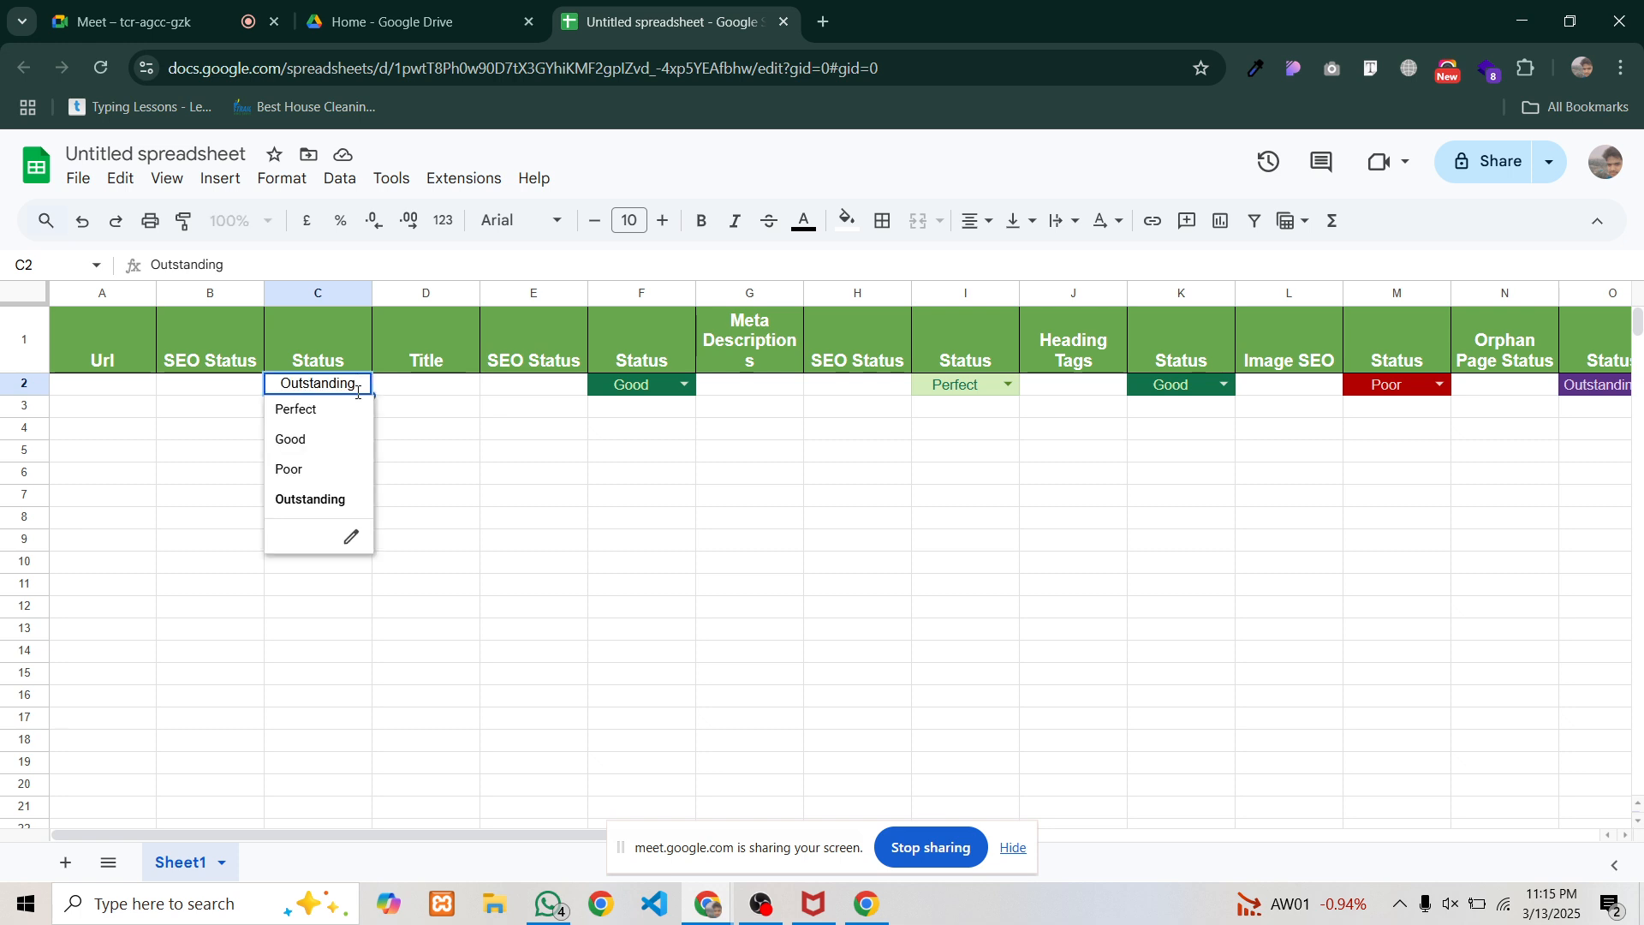
{"action": "left_click", "coordinate": [213, 435]}
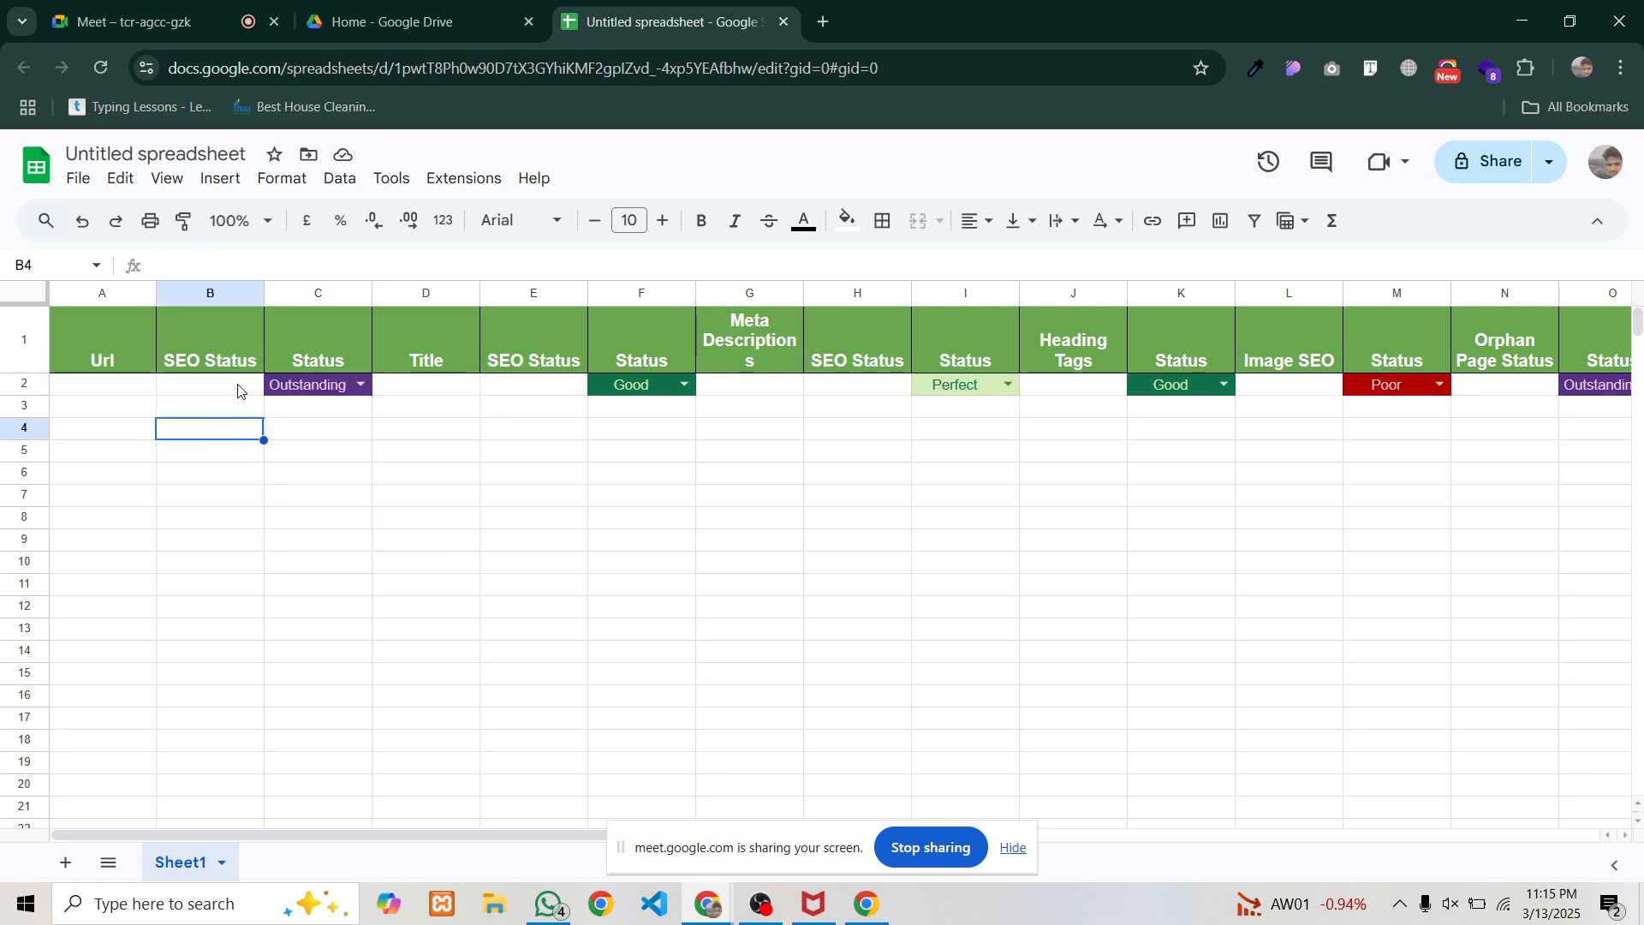
{"action": "left_click", "coordinate": [358, 387]}
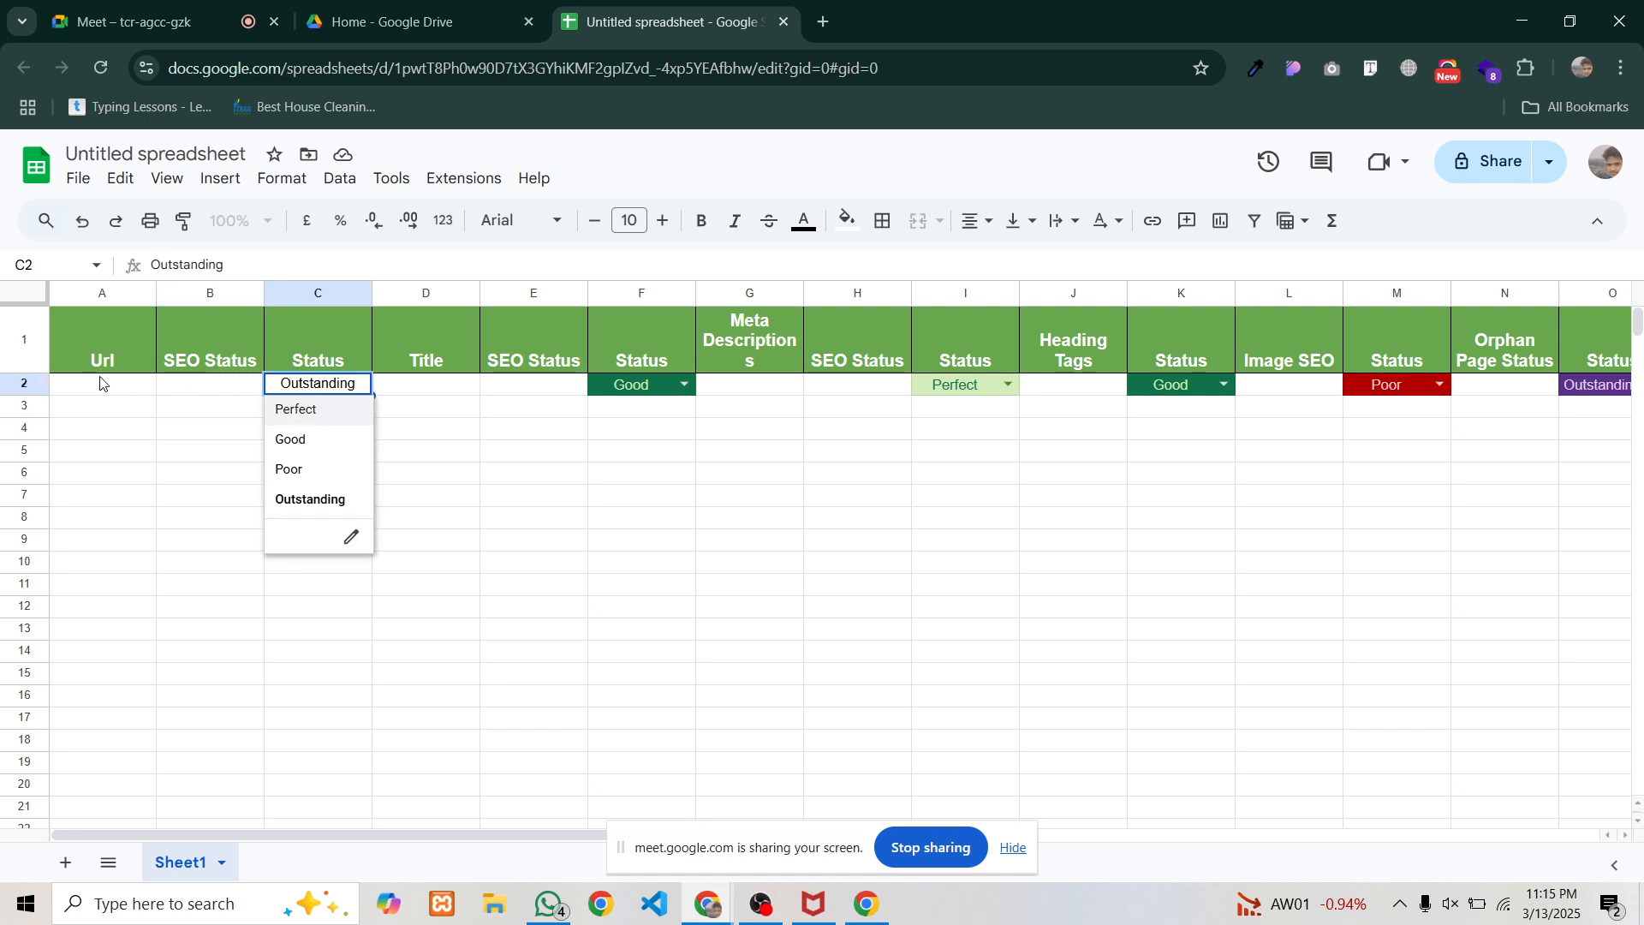
{"action": "left_click", "coordinate": [298, 471]}
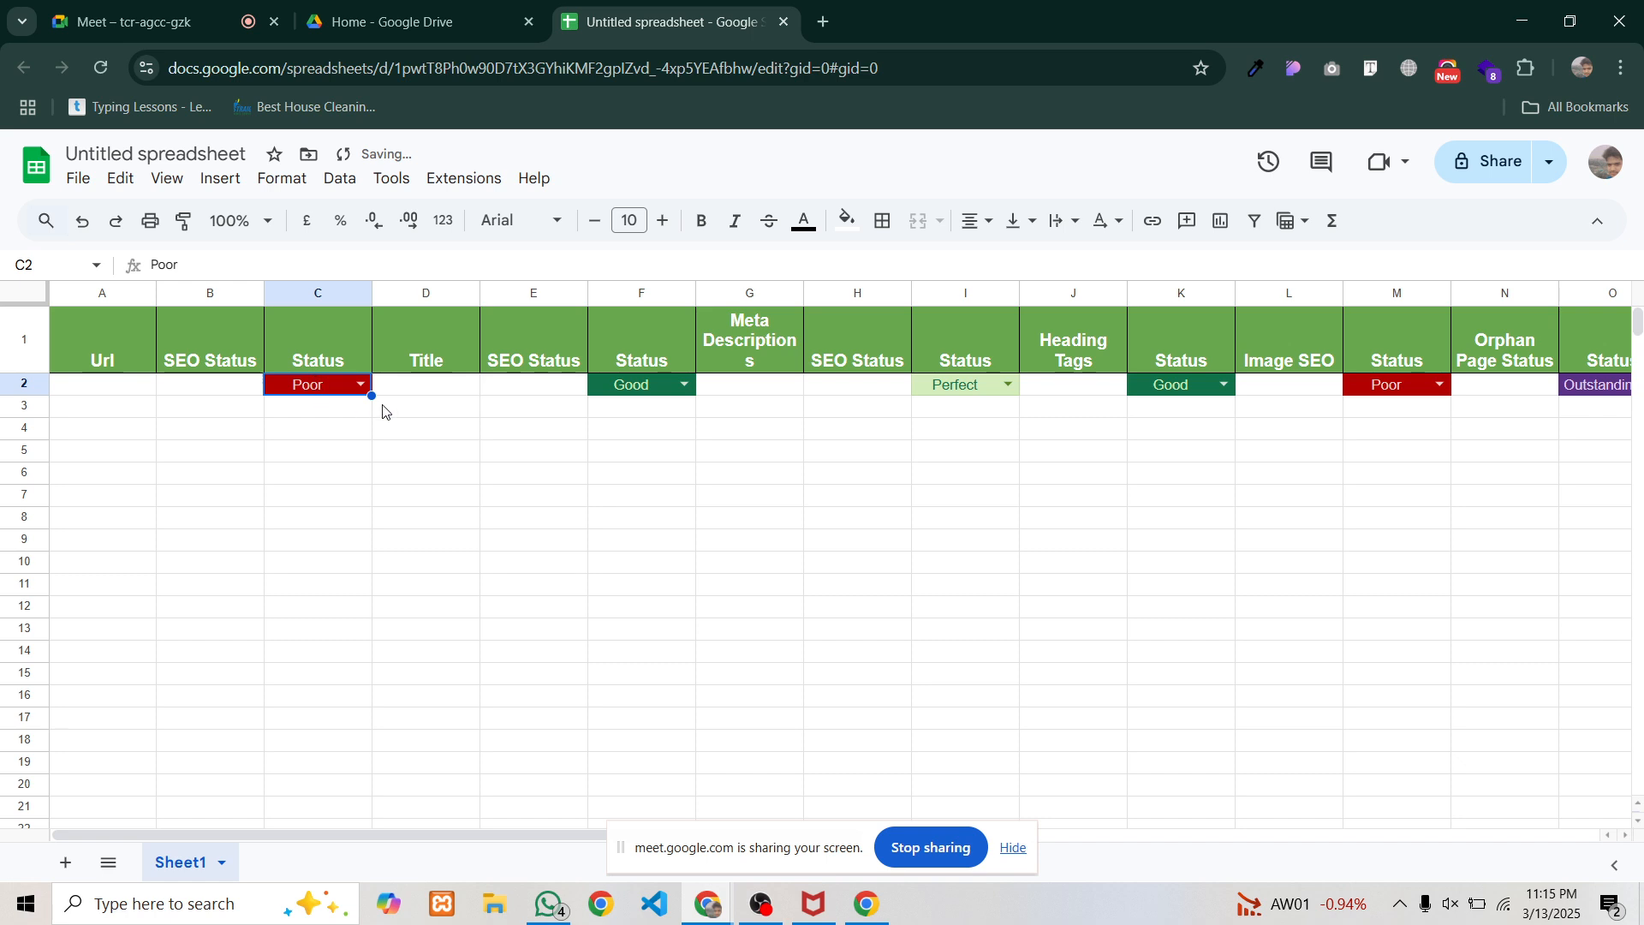
Set F2's status to Perfect, then open a new browser tab
{"action": "left_click", "coordinate": [431, 387]}
{"action": "left_click", "coordinate": [517, 388]}
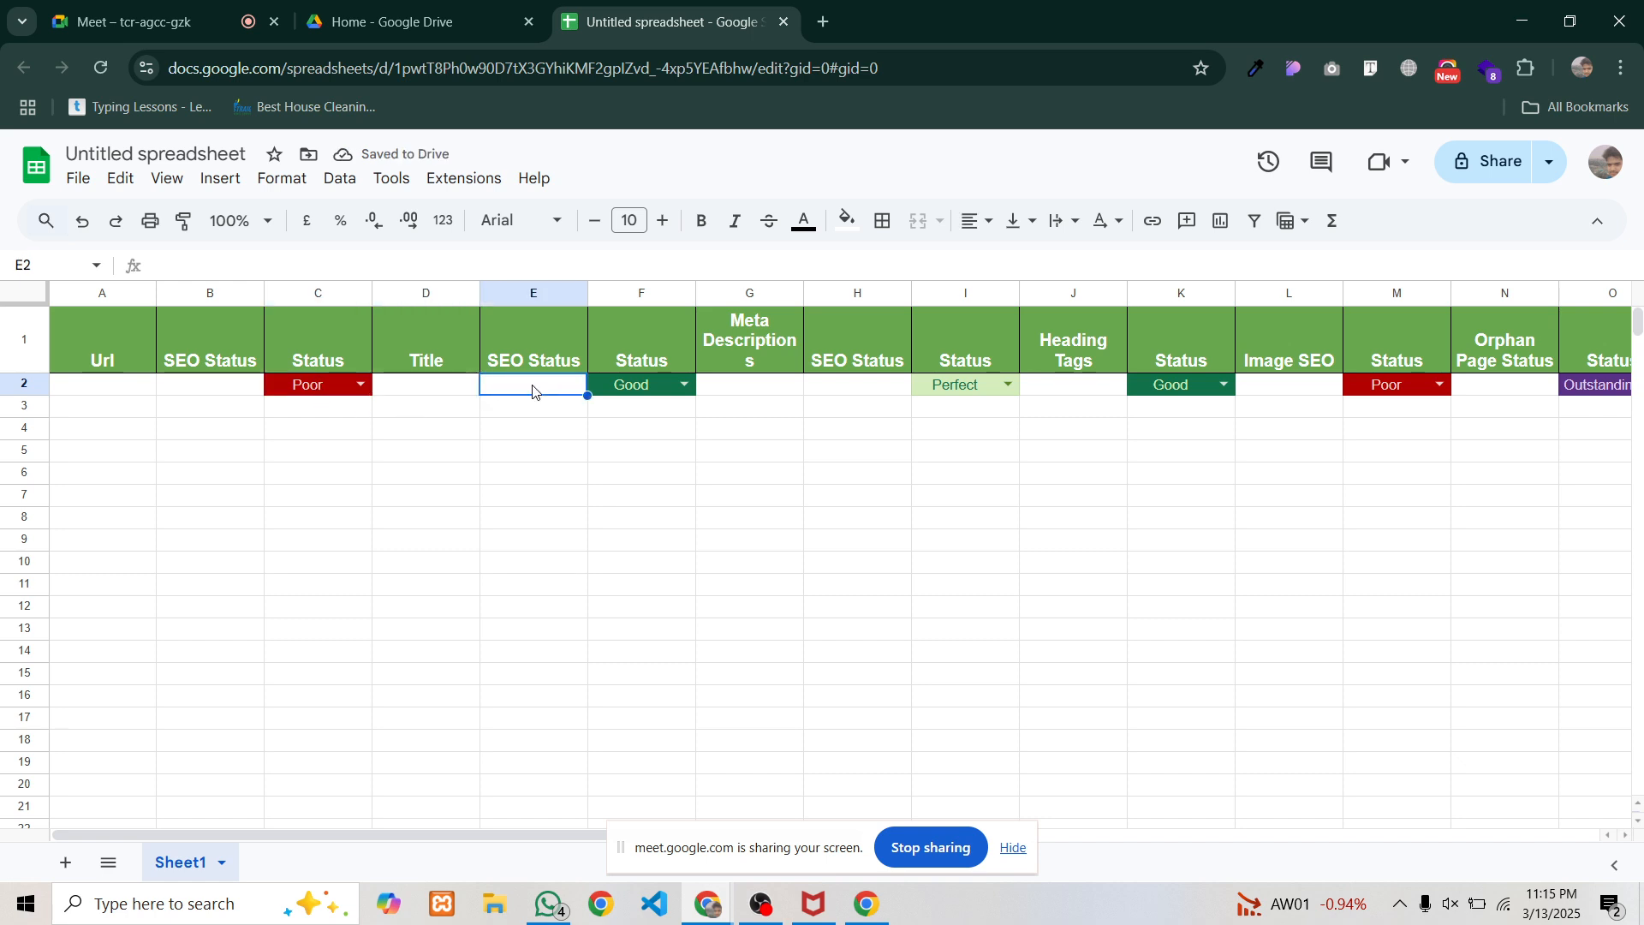
{"action": "left_click", "coordinate": [659, 387]}
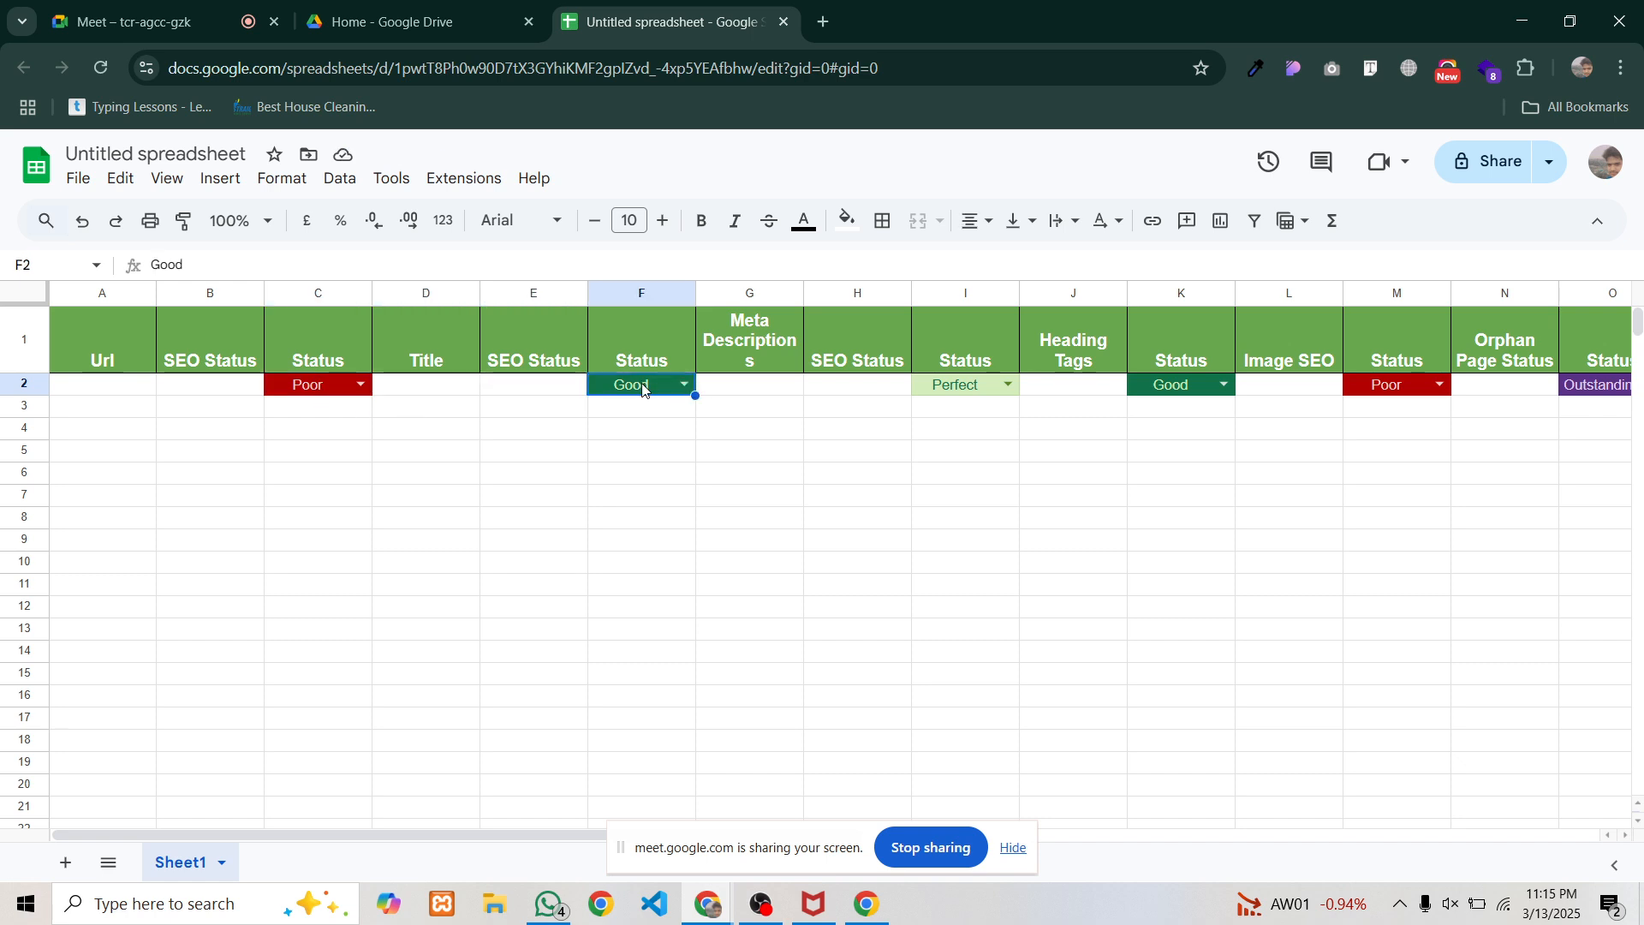
{"action": "left_click", "coordinate": [686, 386]}
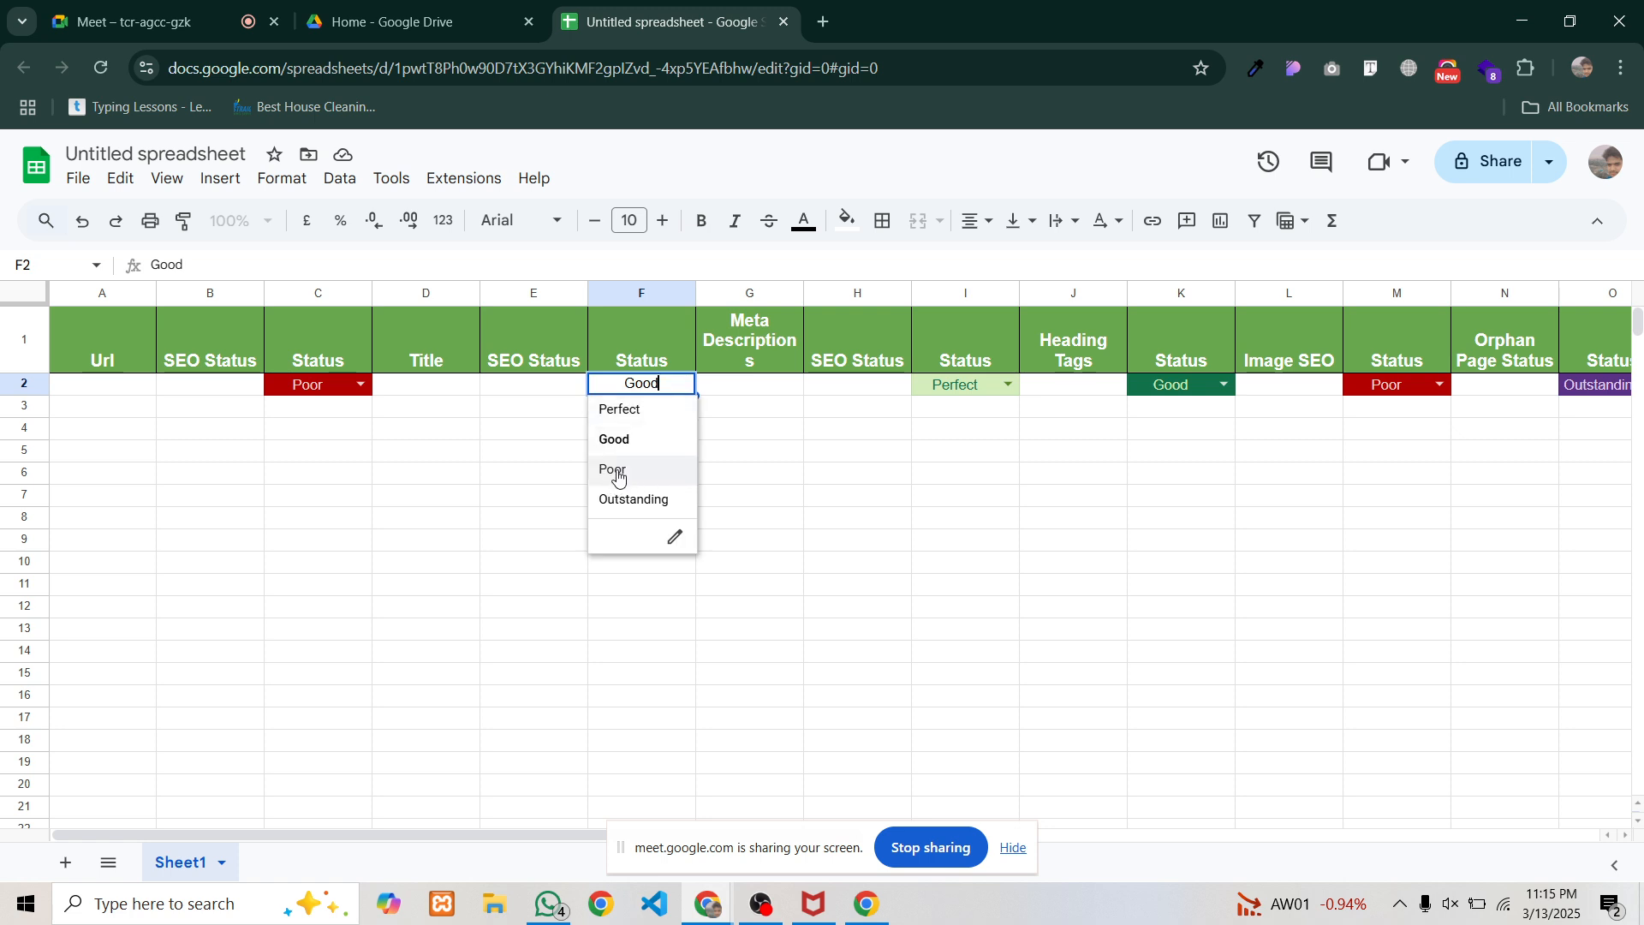
{"action": "left_click", "coordinate": [621, 411]}
{"action": "left_click", "coordinate": [594, 432]}
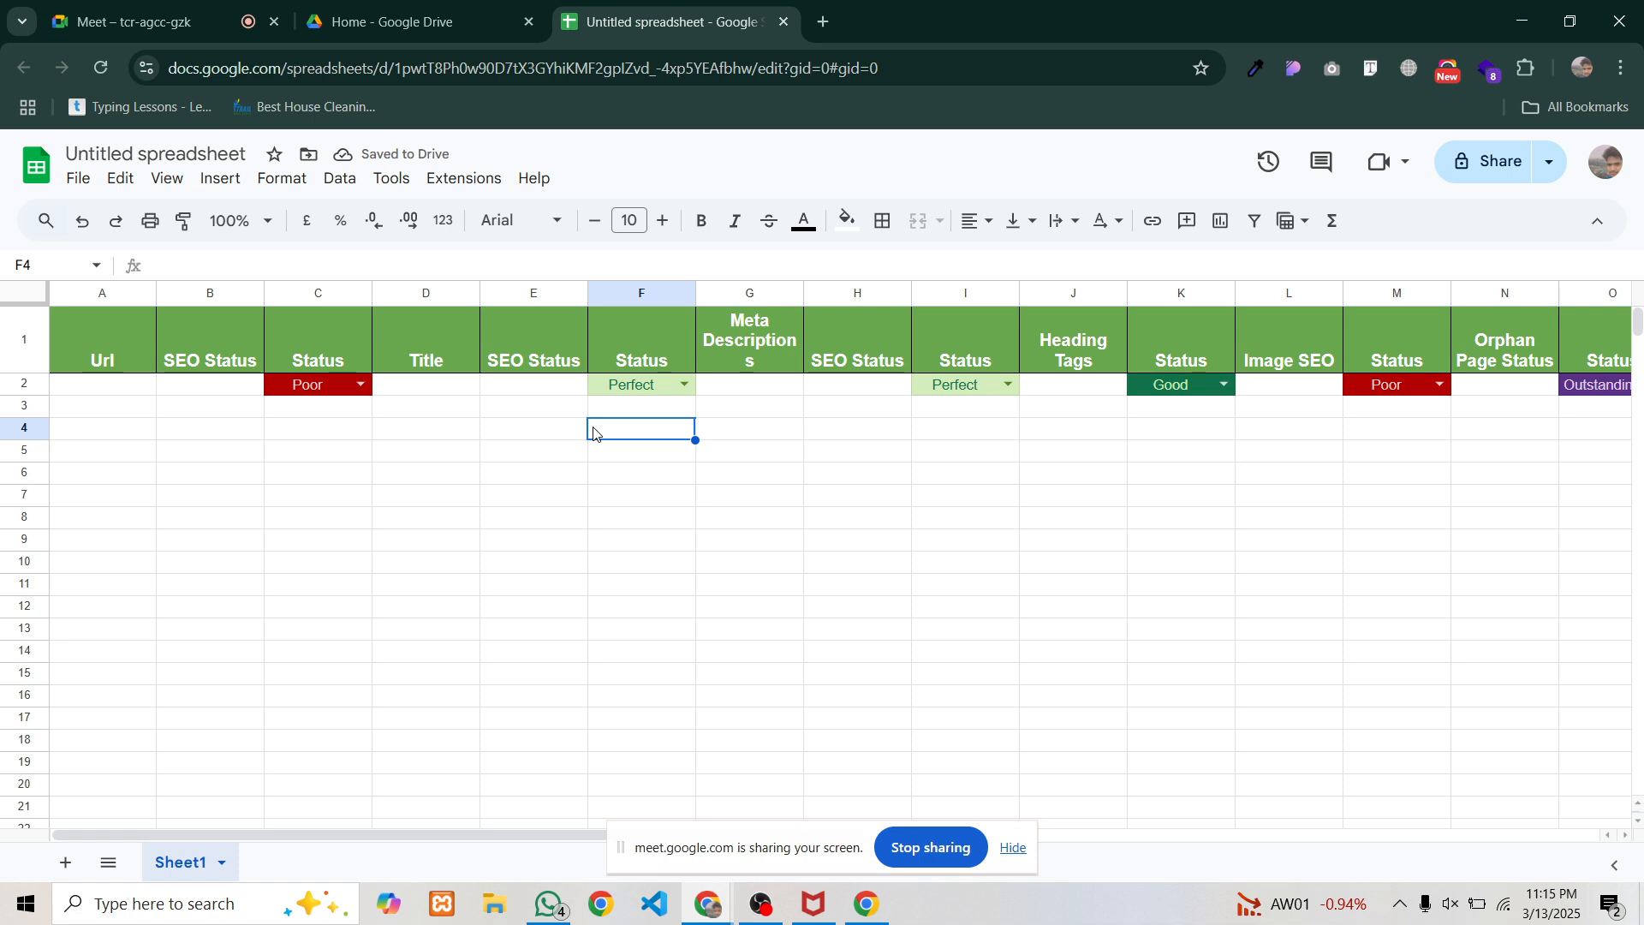
{"action": "left_click", "coordinate": [820, 23]}
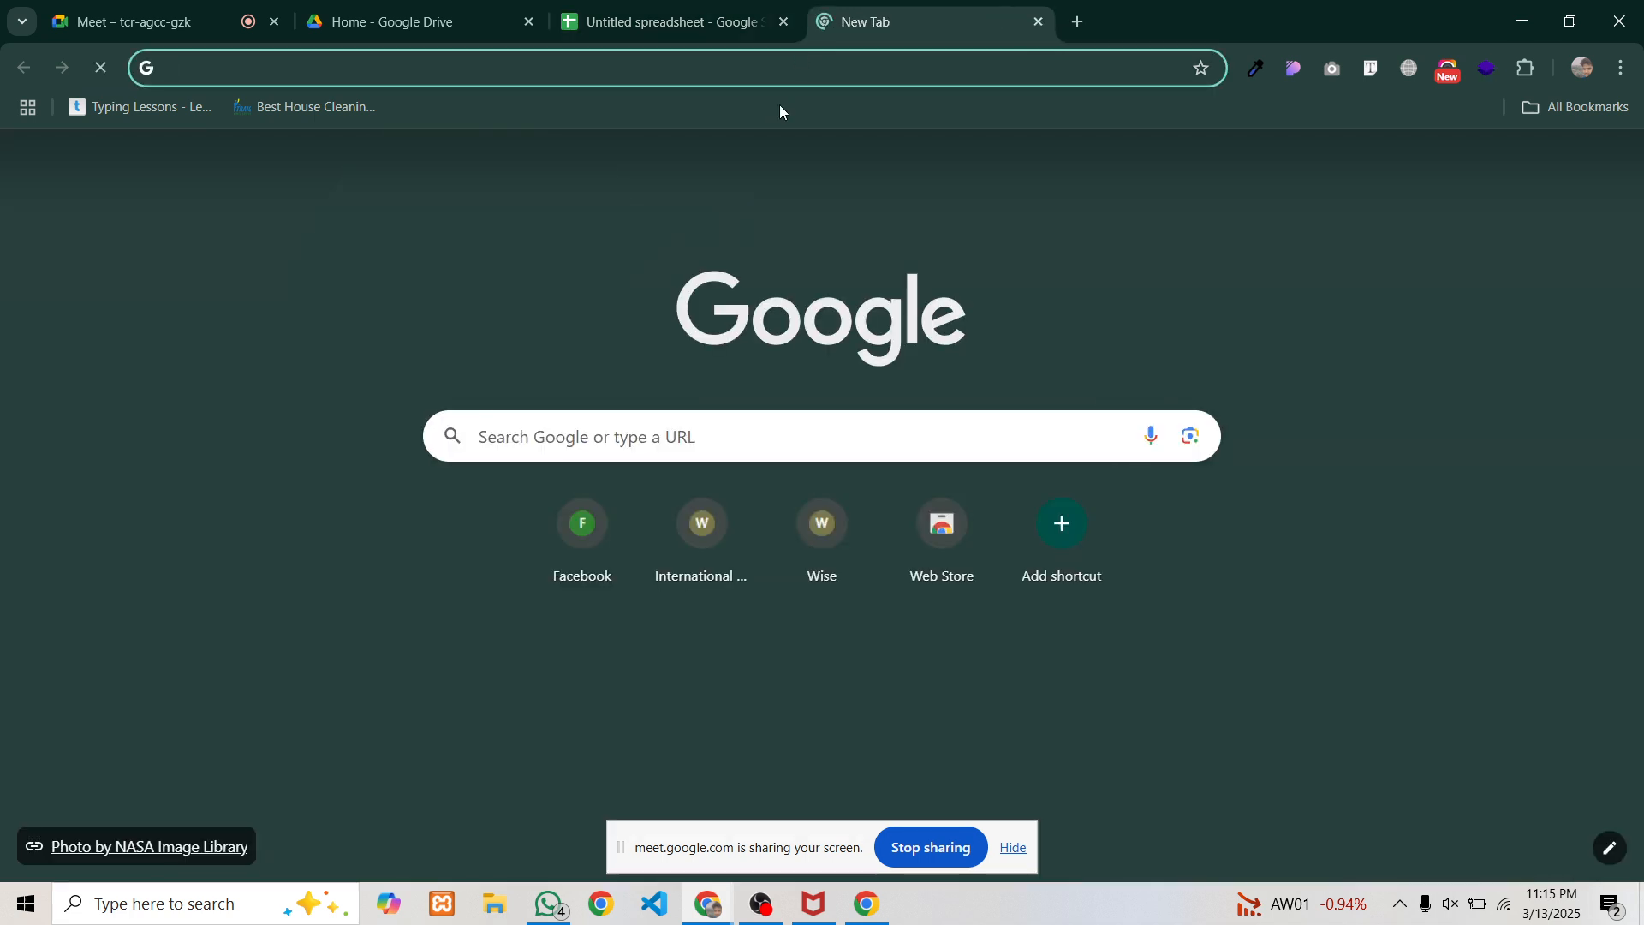
Search 'home renovation' and load the barnomalainterior.com Home Renovation Work in Bangladesh page
{"action": "type", "text": "home"}
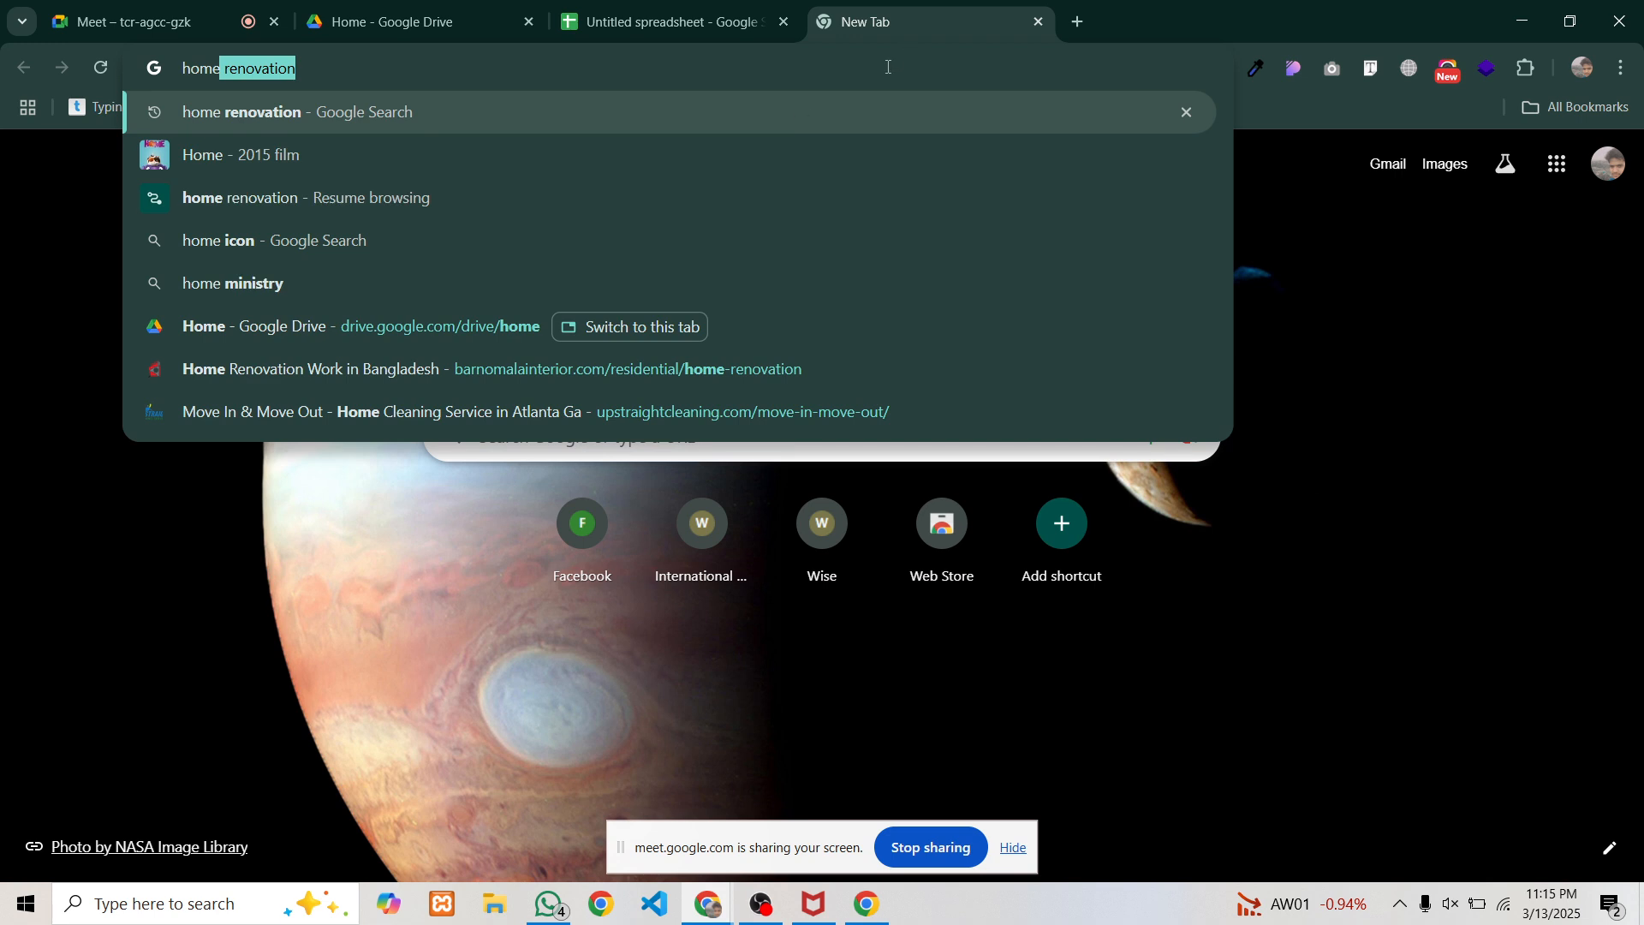
{"action": "key", "text": "Return"}
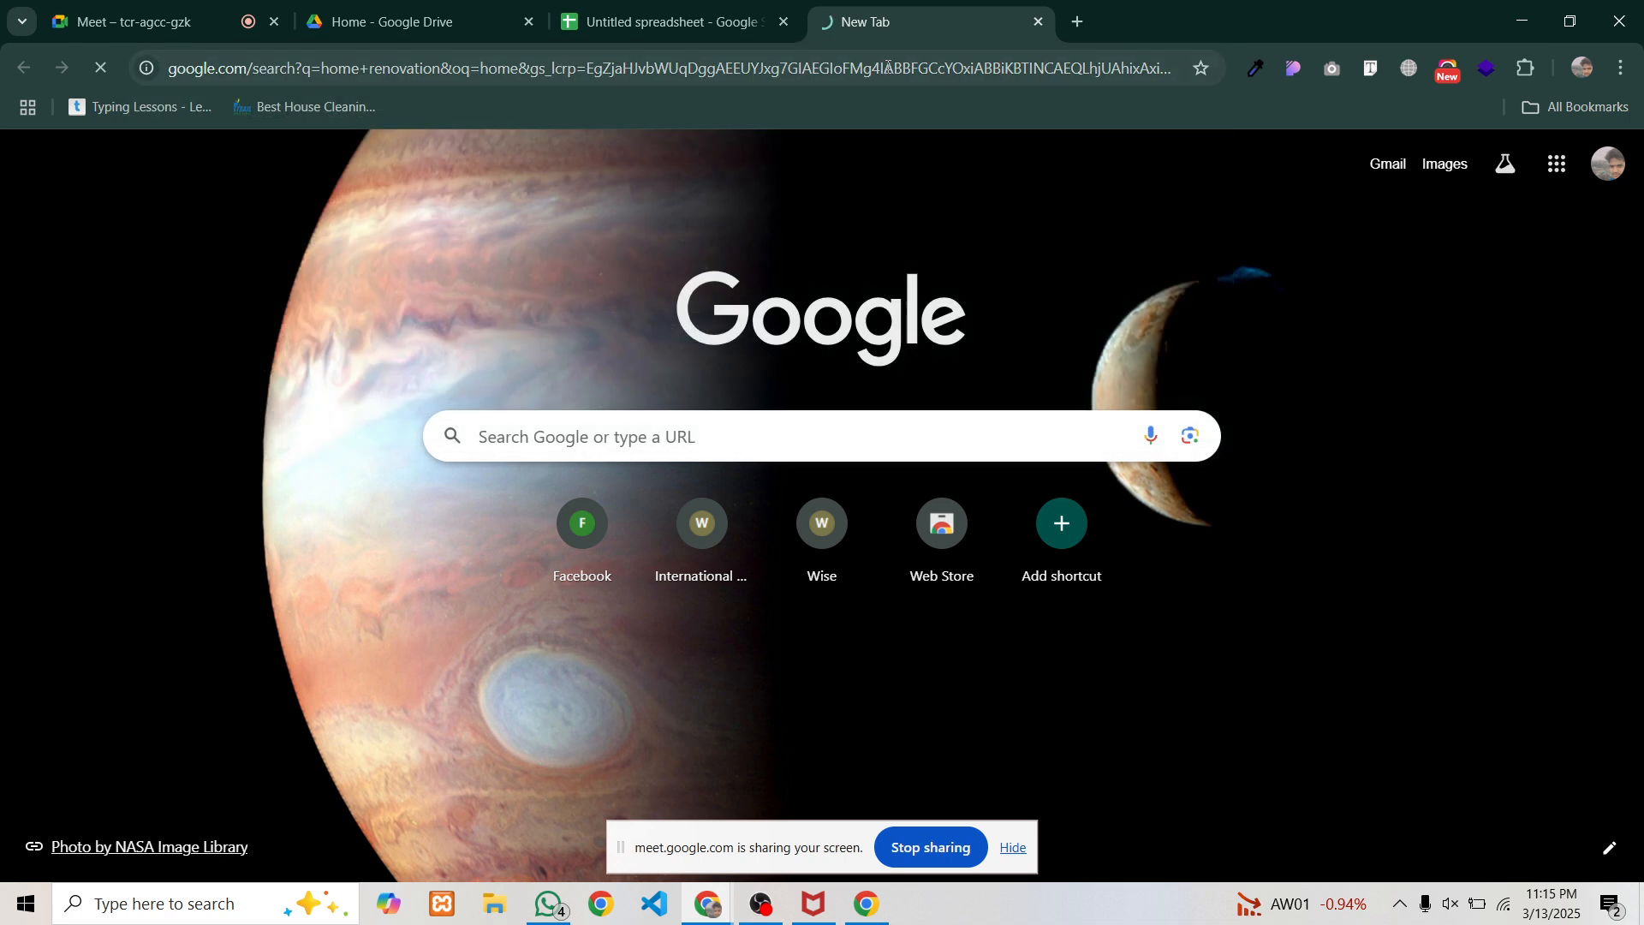
{"action": "scroll", "coordinate": [223, 454], "scroll_direction": "down", "scroll_amount": 2}
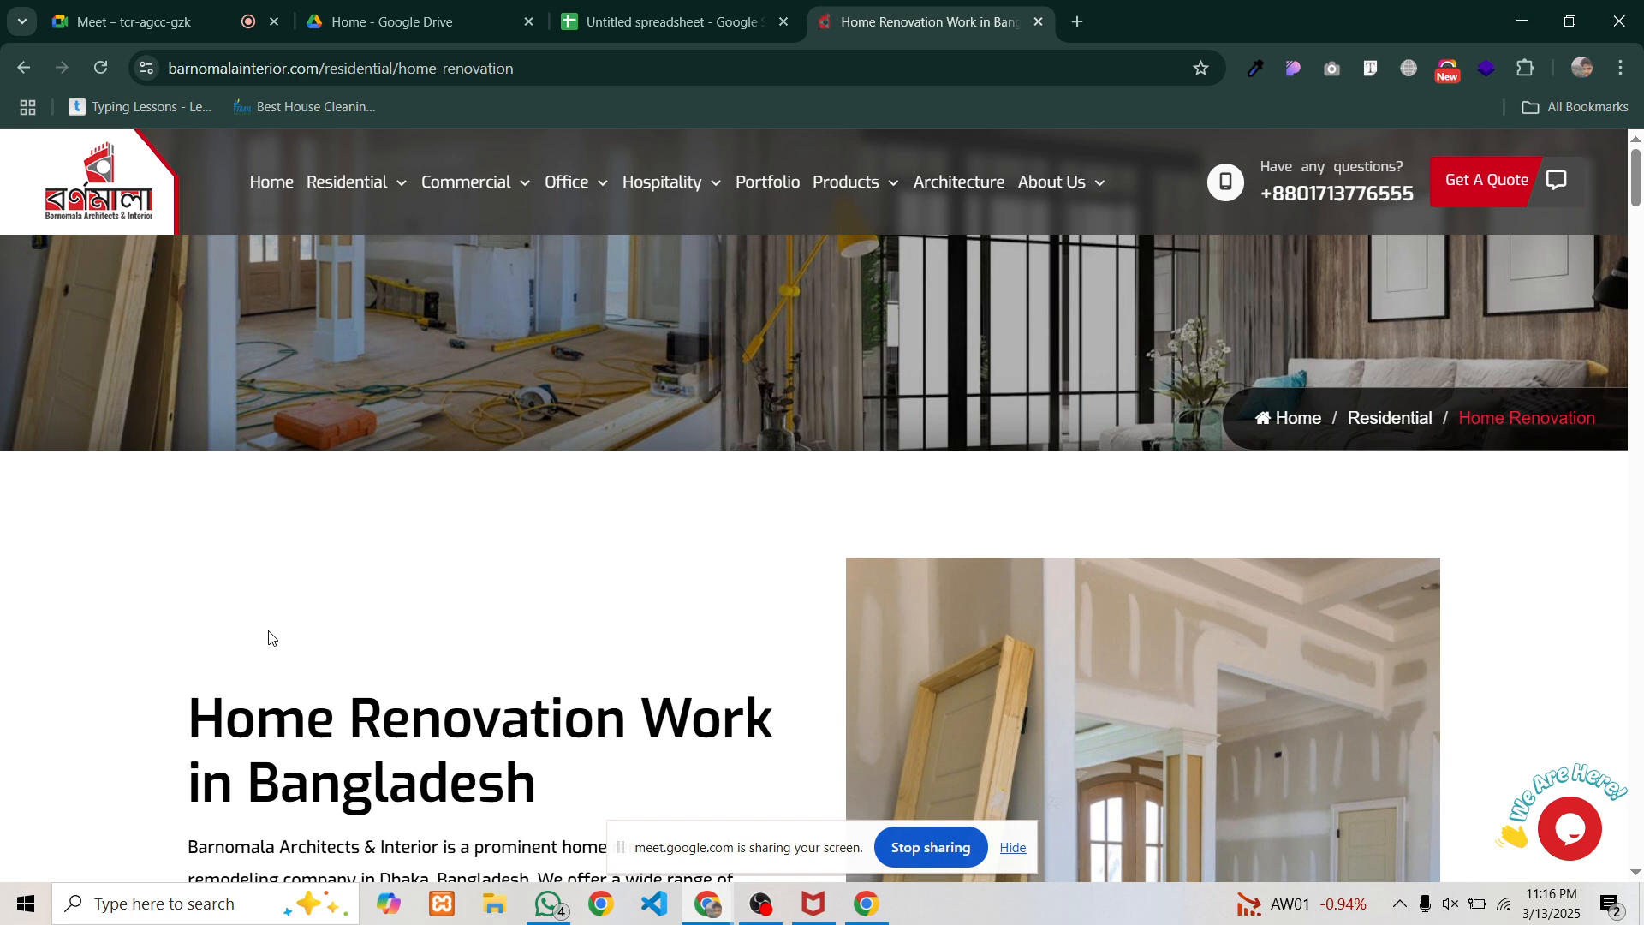
{"action": "scroll", "coordinate": [269, 638], "scroll_direction": "down", "scroll_amount": 3}
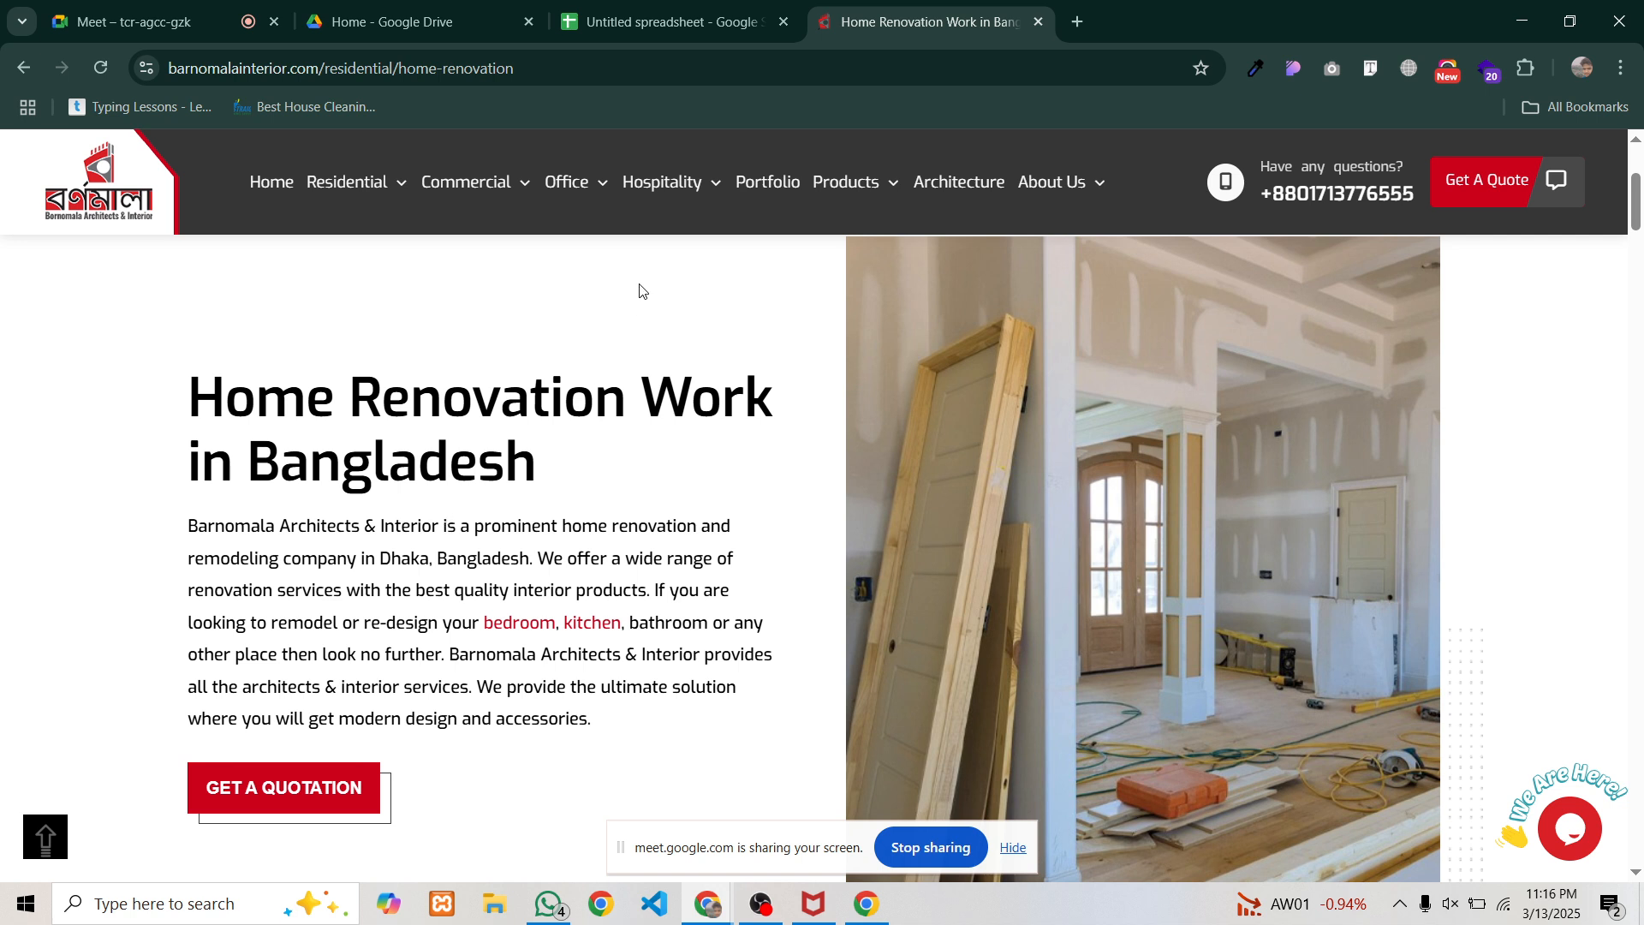
{"action": "left_click", "coordinate": [1077, 22]}
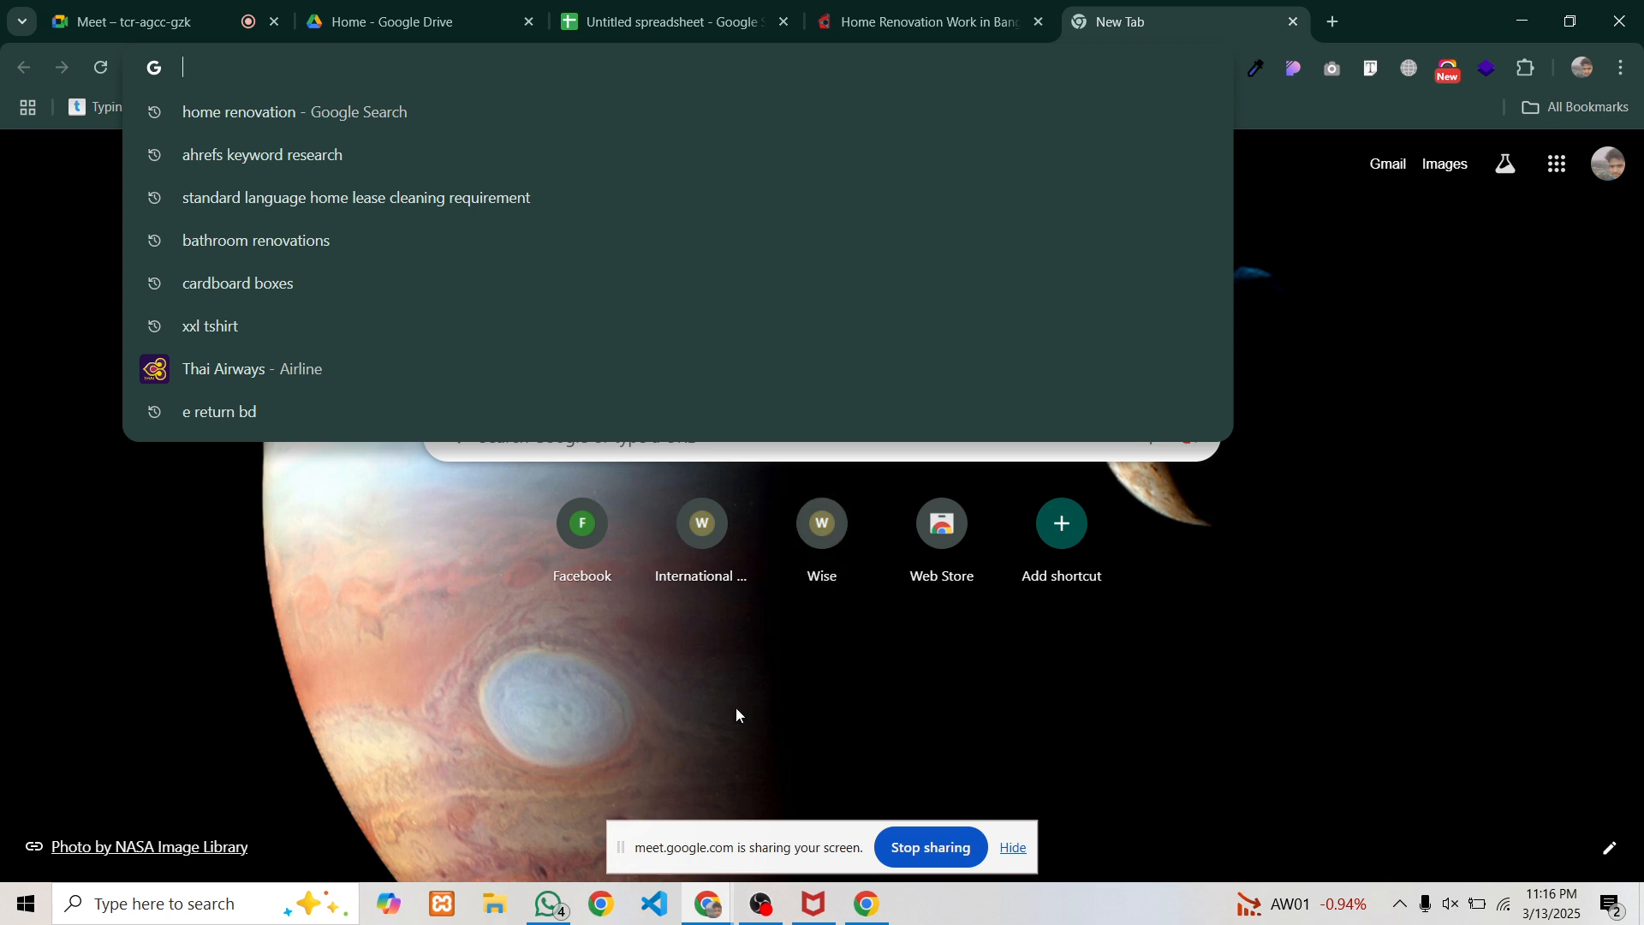
After briefly opening another Chrome profile, search Google for 'seoquake extension'
{"action": "left_click", "coordinate": [883, 912]}
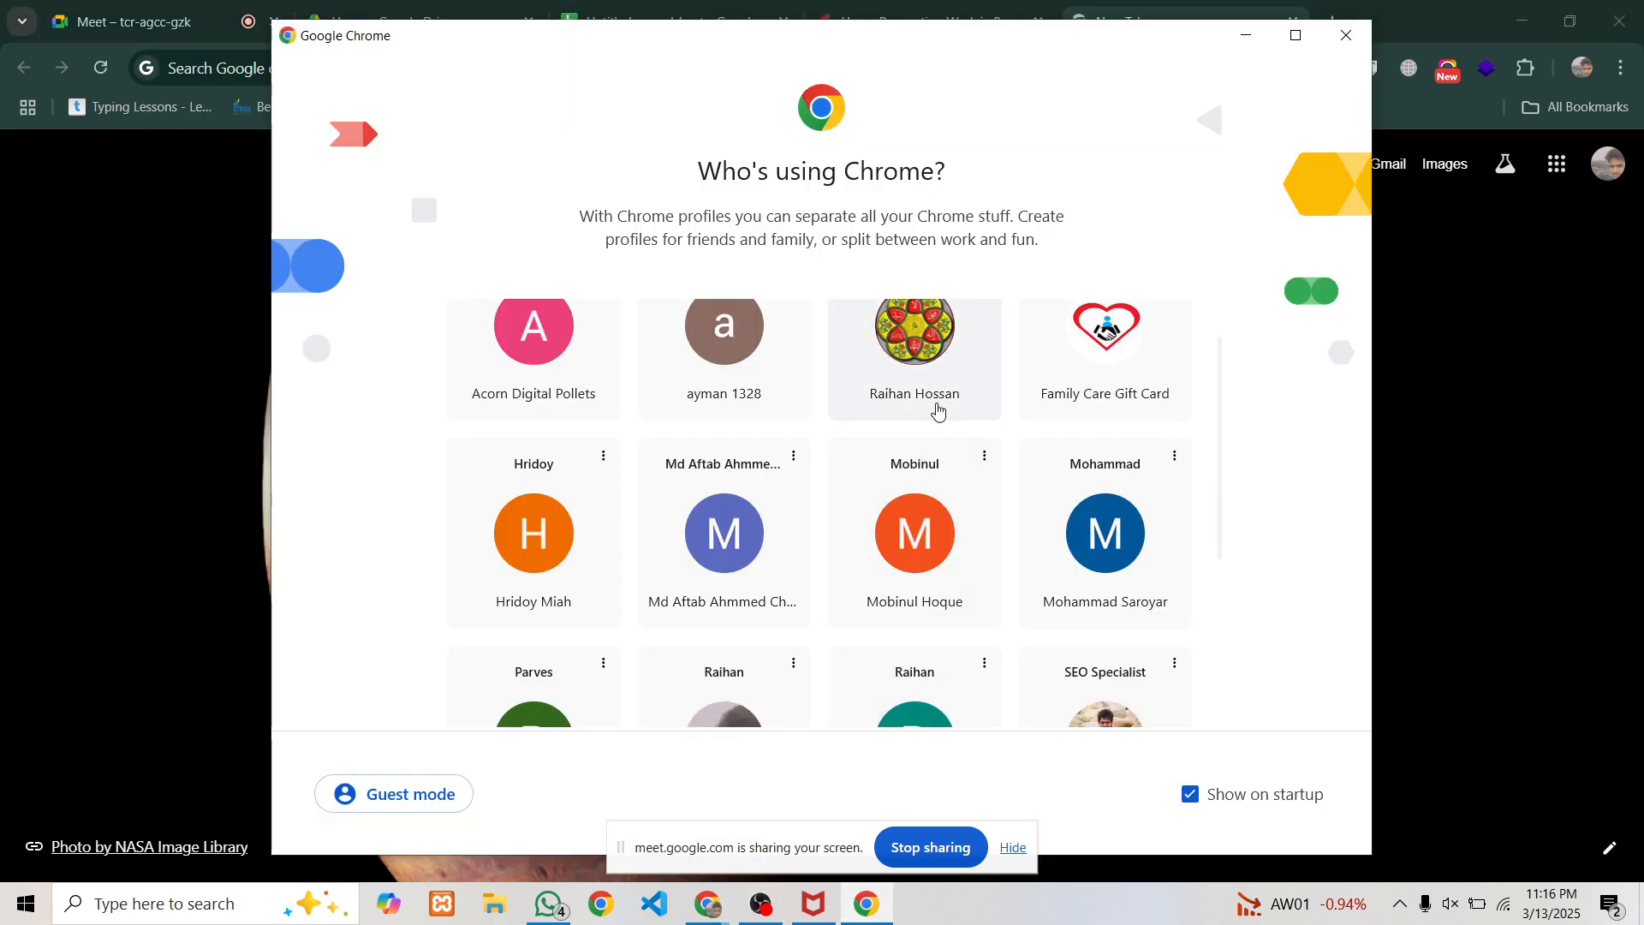
{"action": "left_click", "coordinate": [934, 405]}
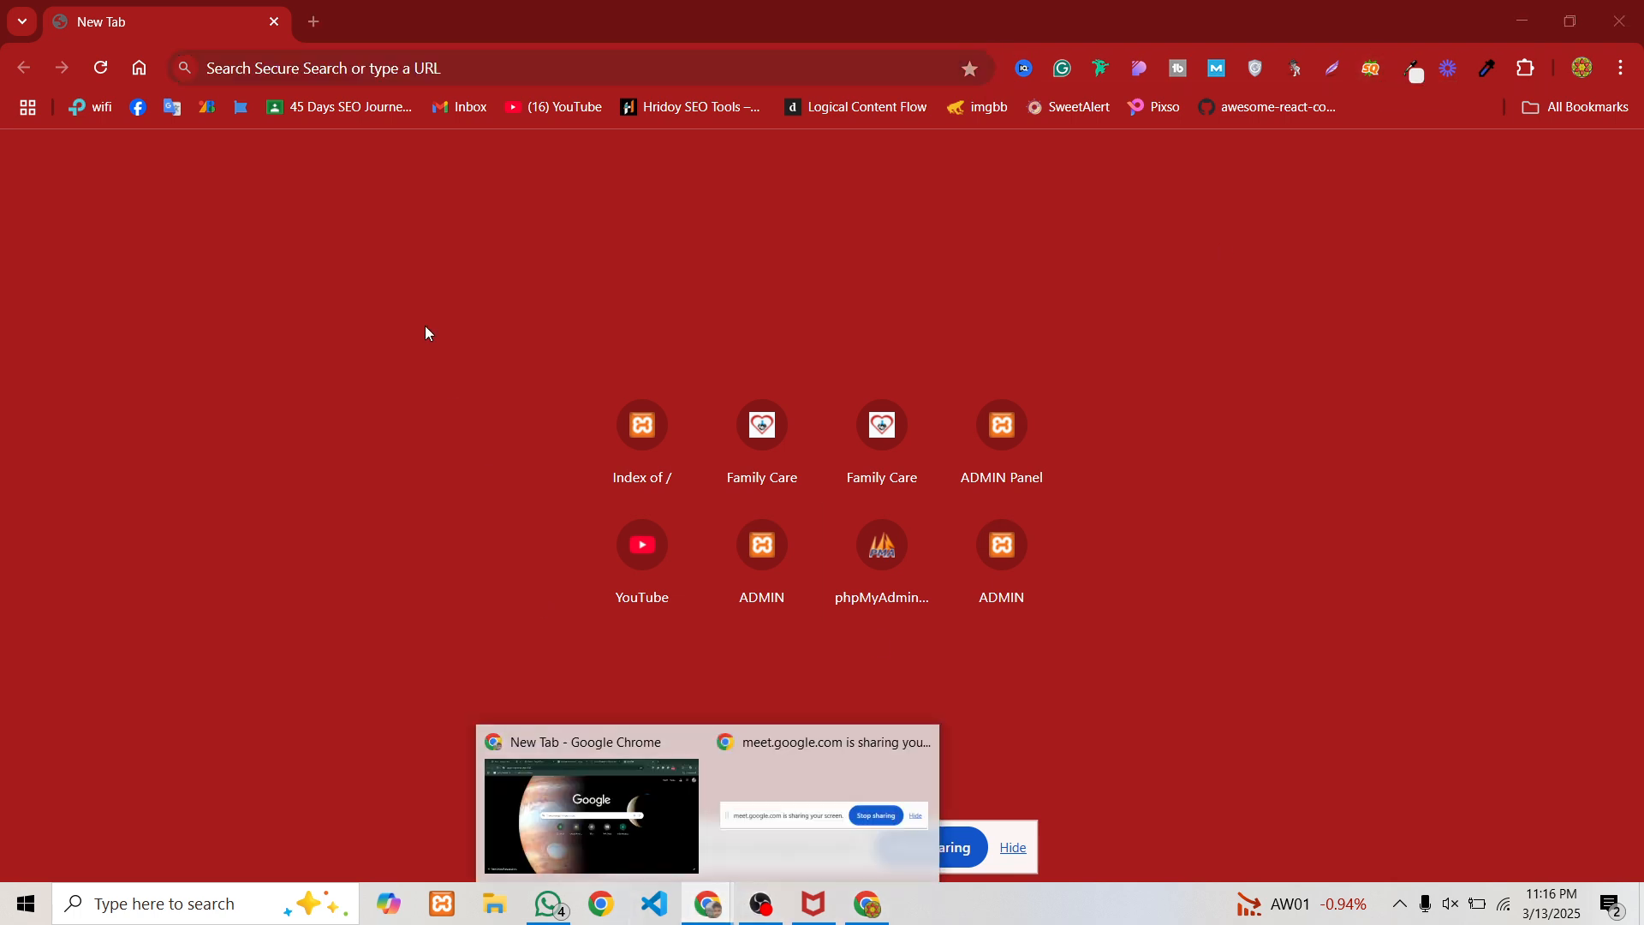
{"action": "left_click", "coordinate": [605, 758]}
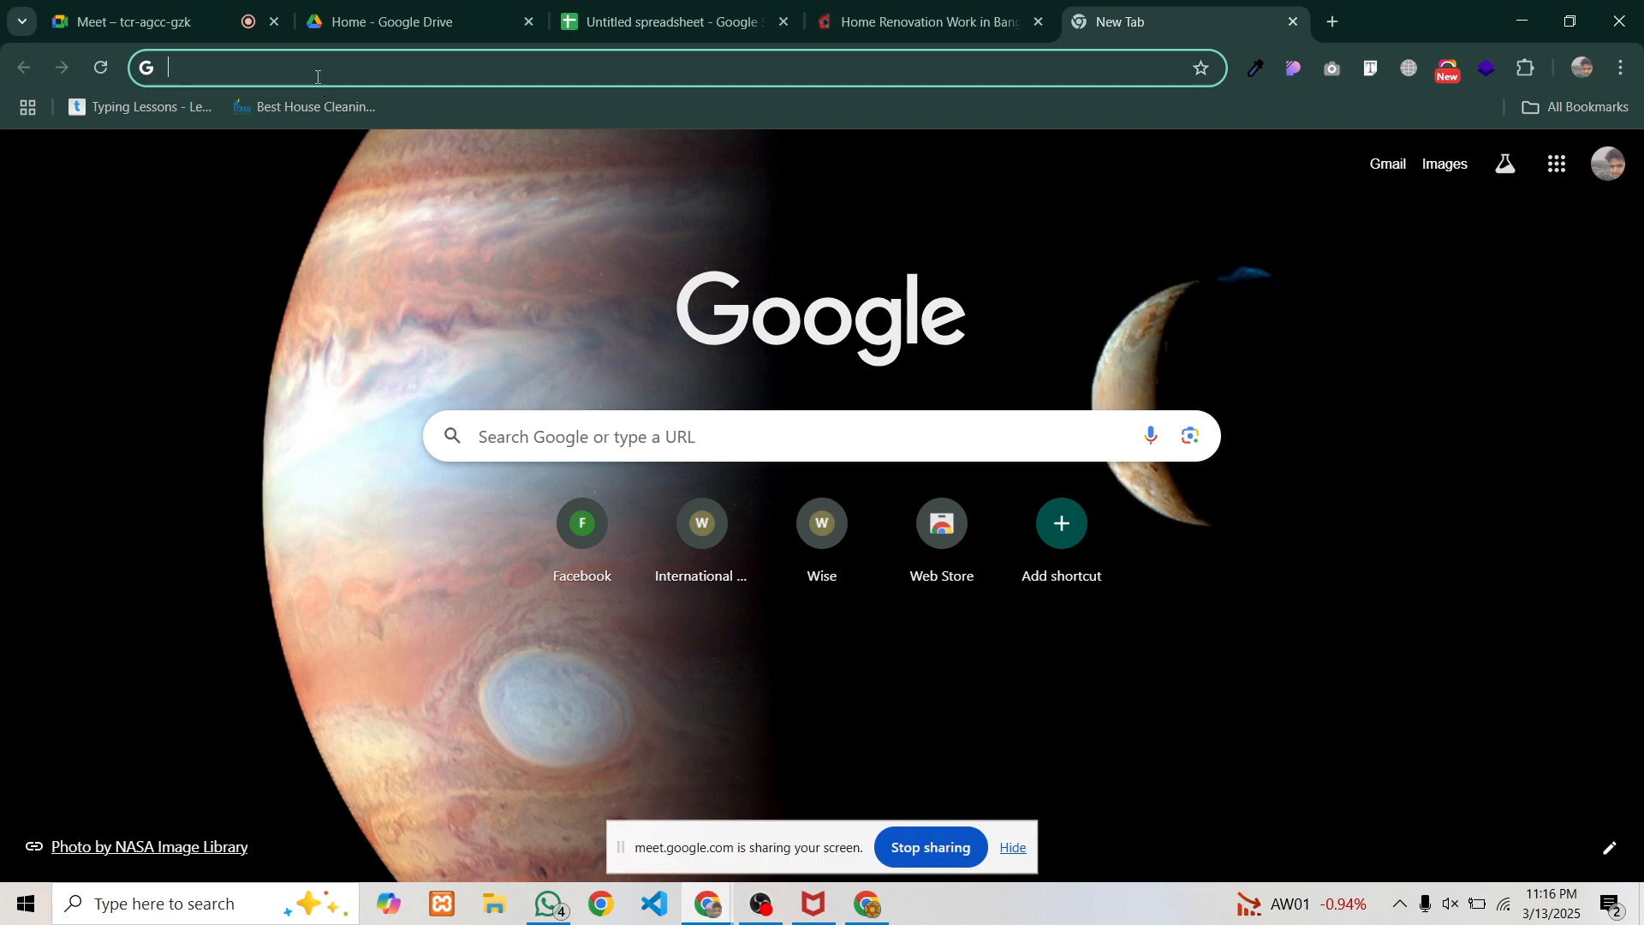
{"action": "type", "text": "seoq"}
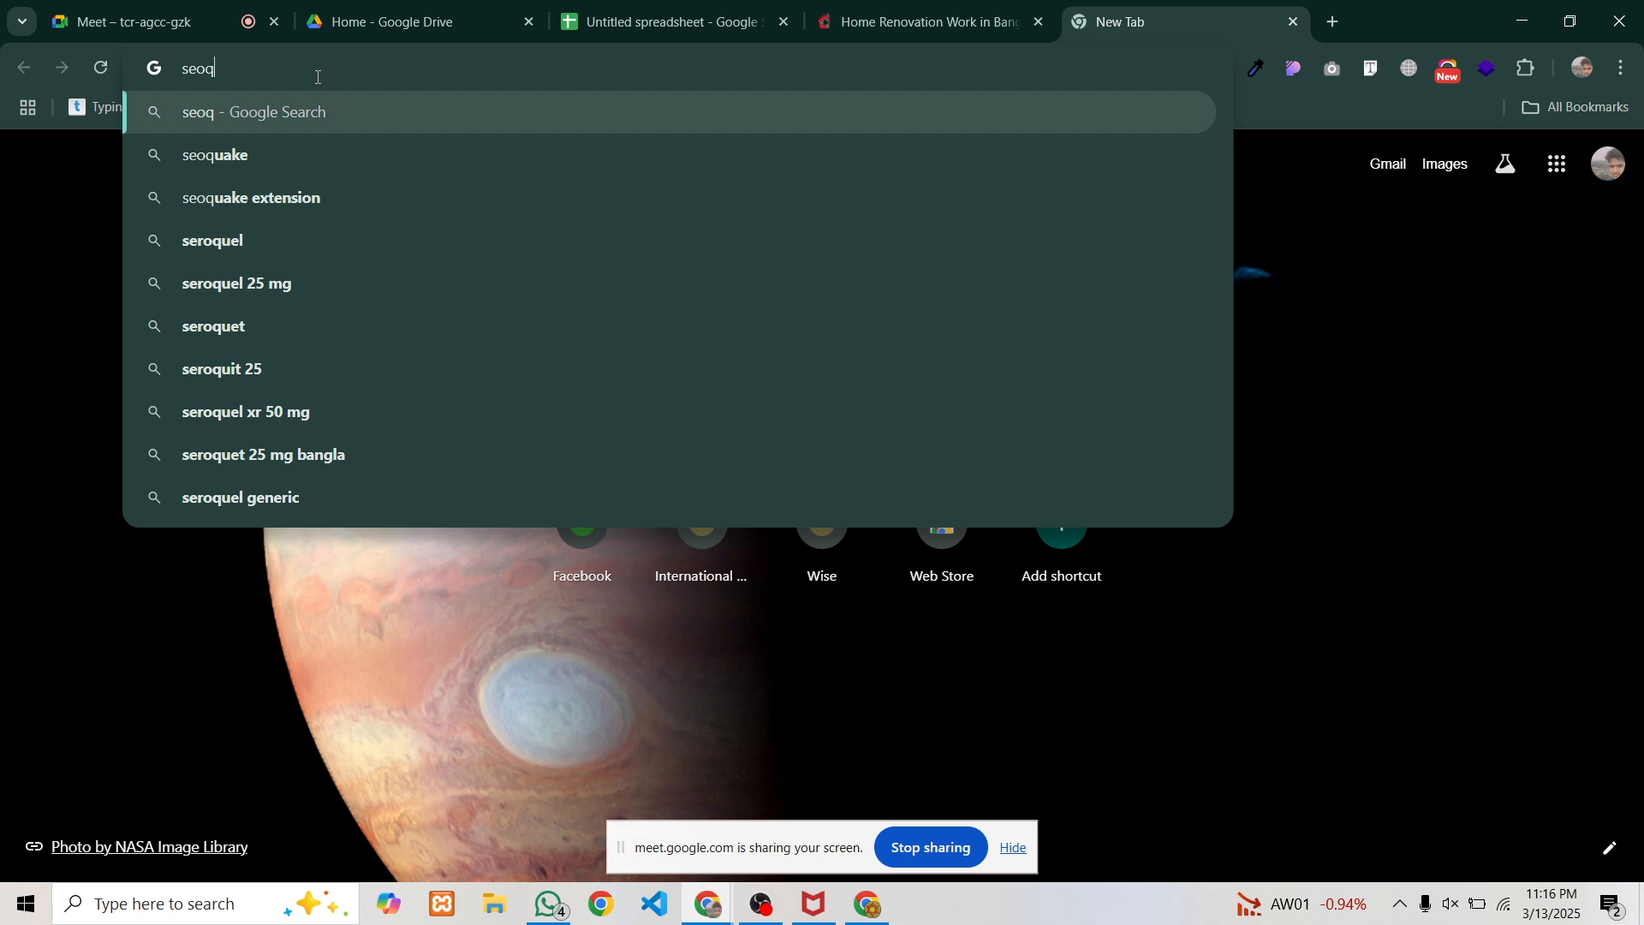
{"action": "key", "text": "Down"}
{"action": "key", "text": "Down"}
{"action": "key", "text": "Return"}
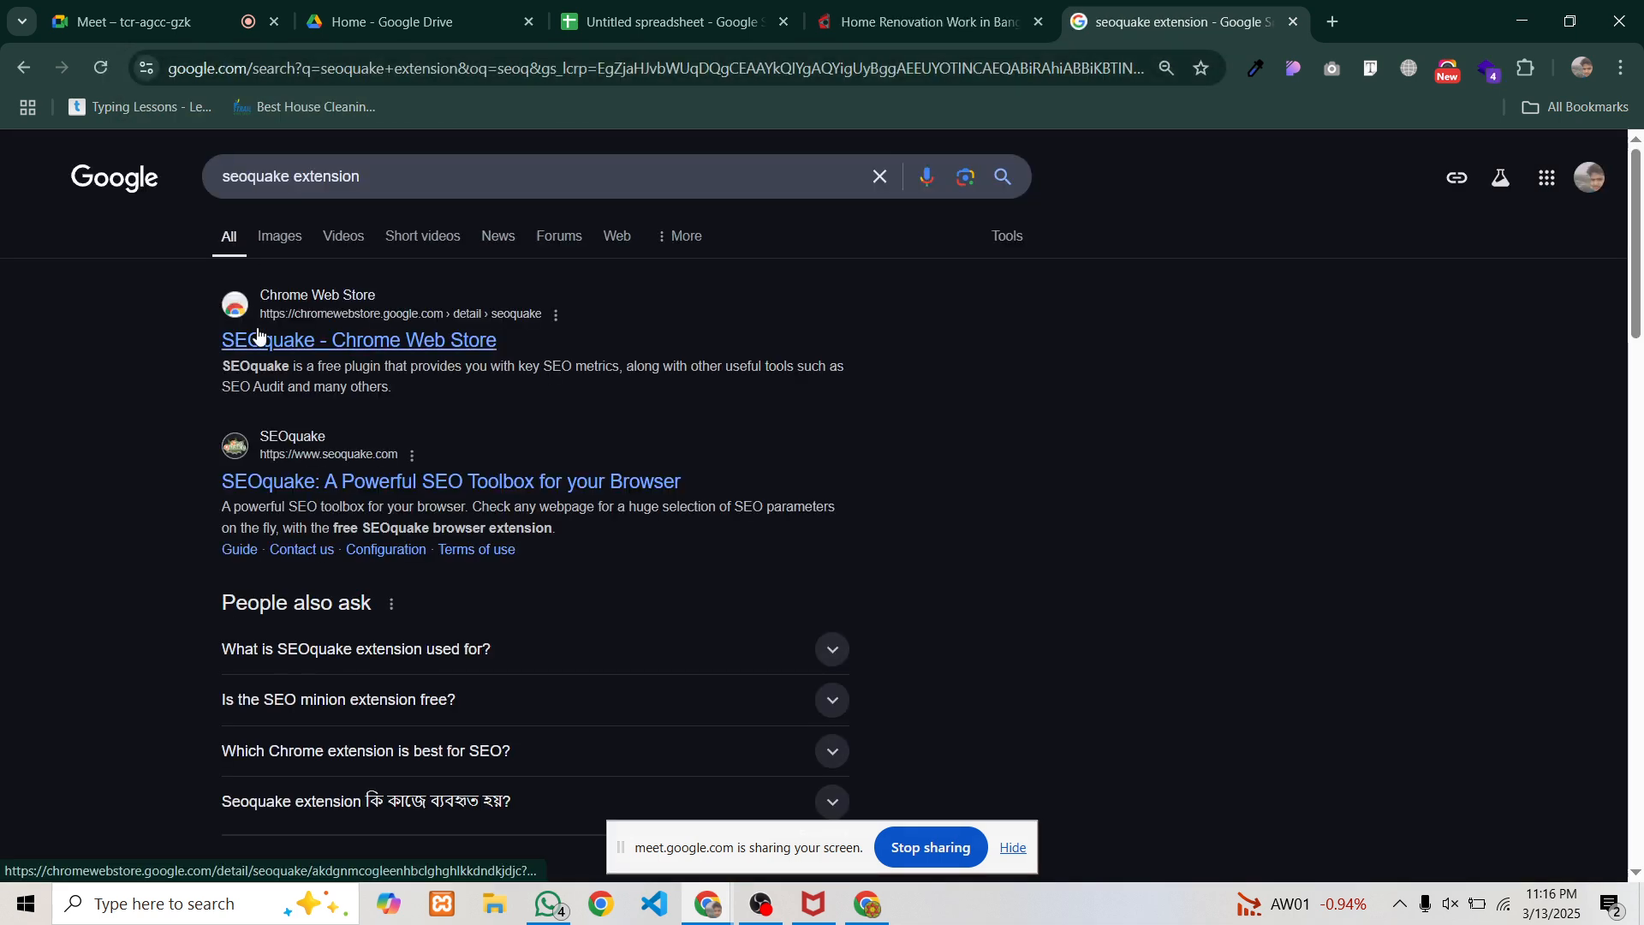
Add the SEOquake extension to Chrome from its Chrome Web Store listing
{"action": "left_click", "coordinate": [257, 336]}
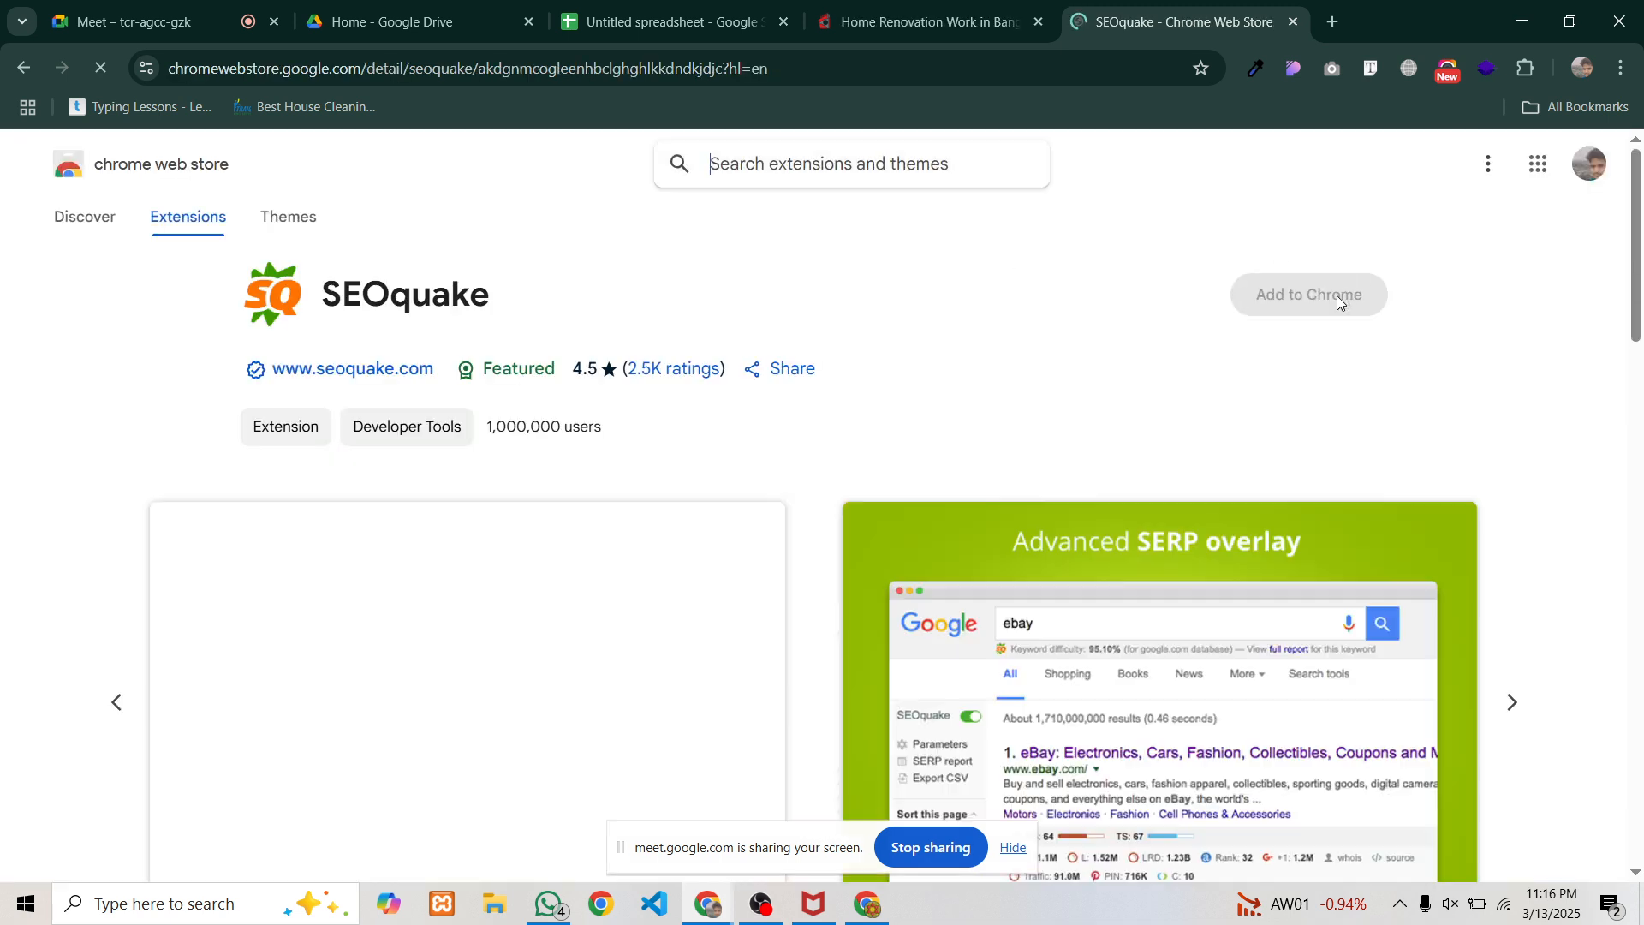
{"action": "left_click", "coordinate": [1289, 309]}
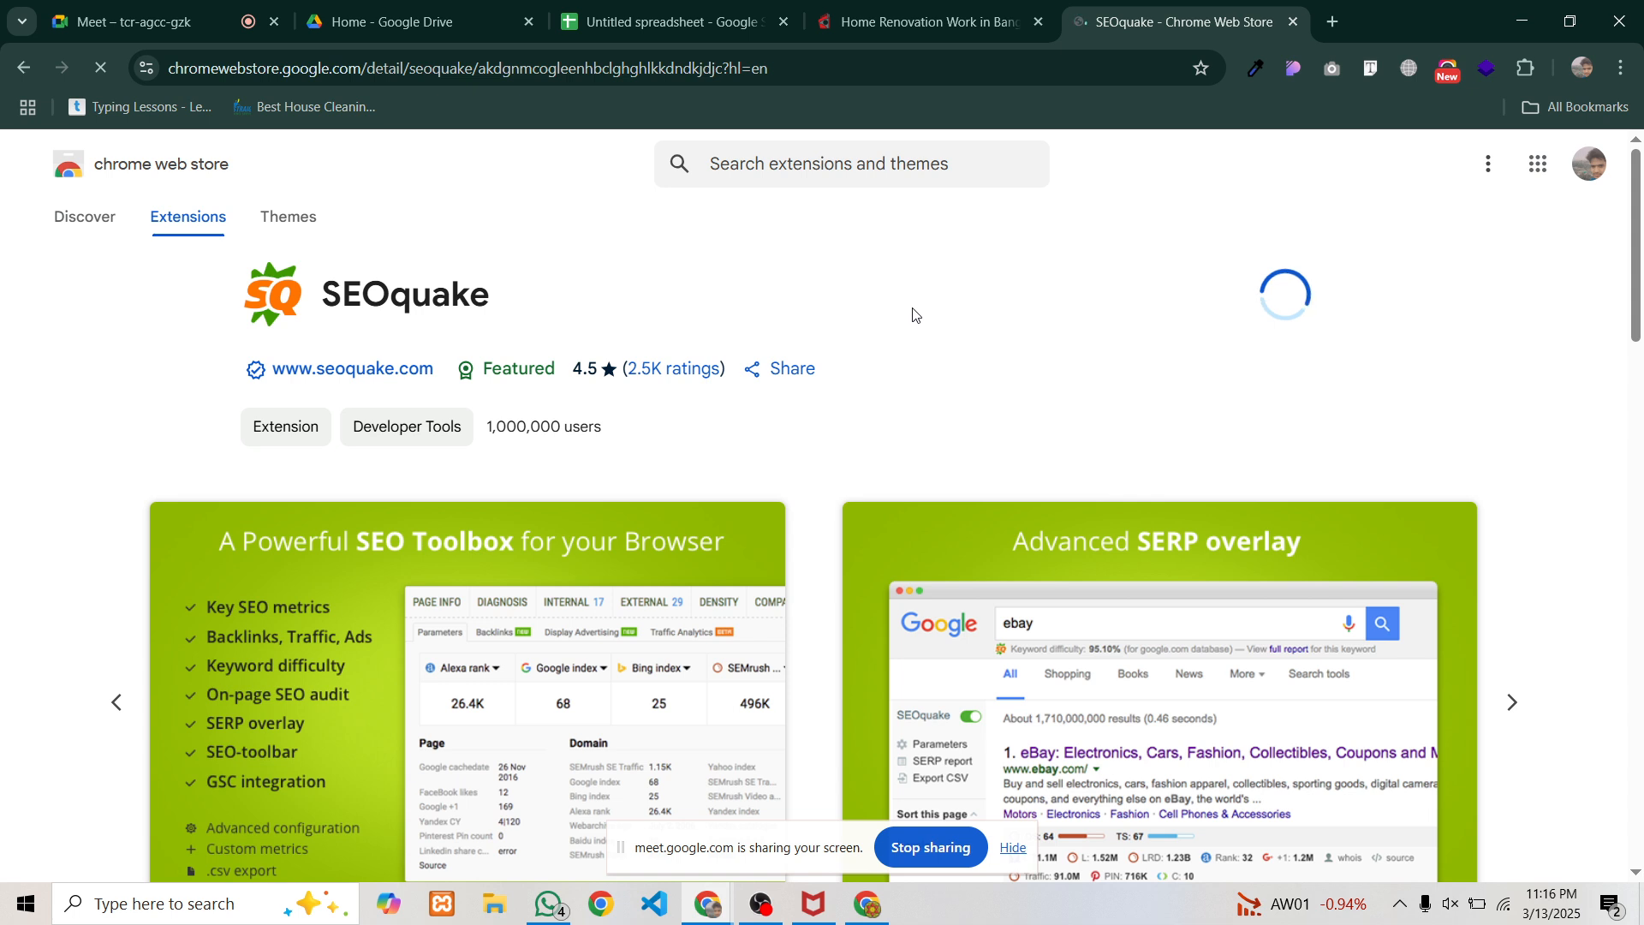
{"action": "left_click", "coordinate": [873, 260]}
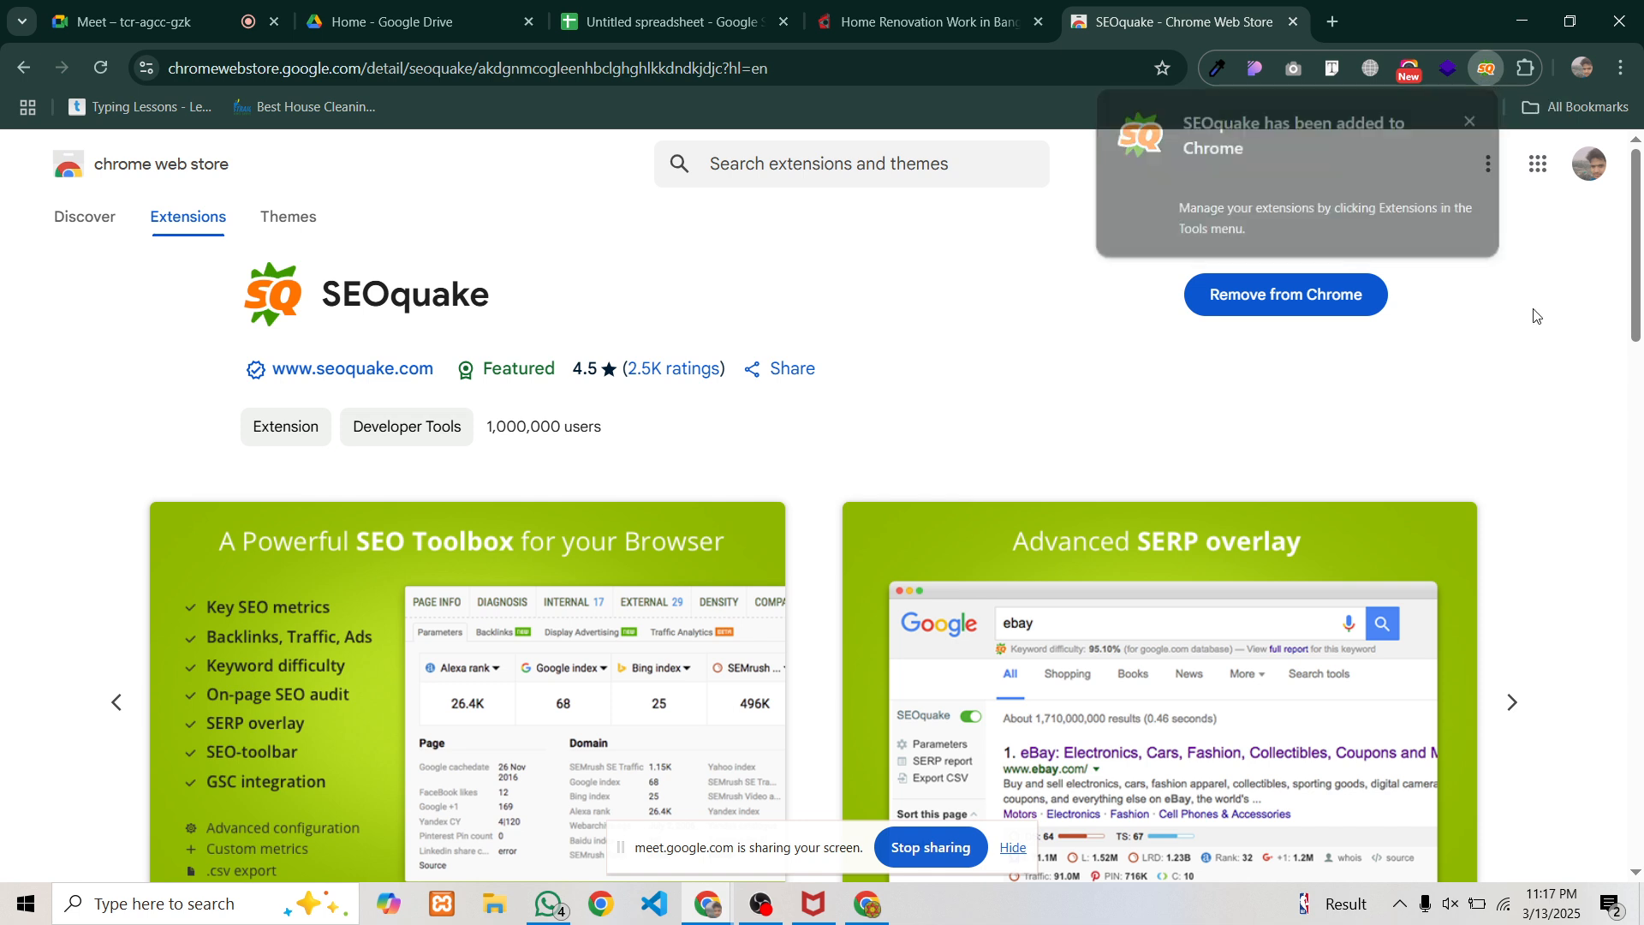
Pin SEOquake to the Chrome toolbar from the Extensions menu
{"action": "left_click", "coordinate": [1527, 70]}
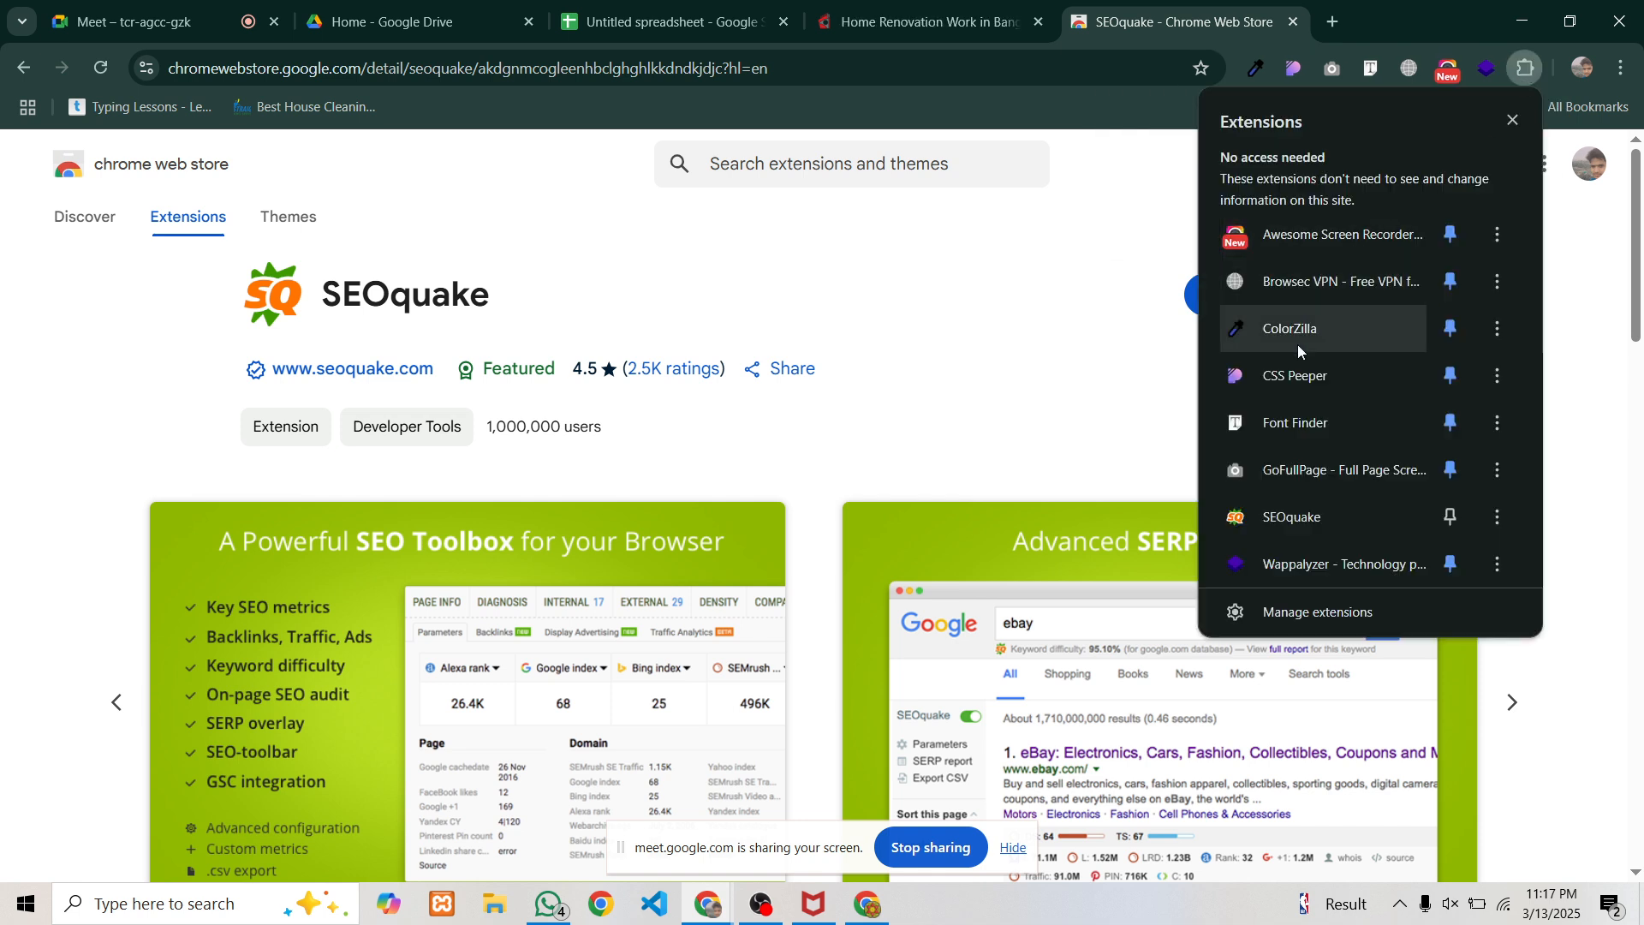
{"action": "left_click", "coordinate": [1452, 518]}
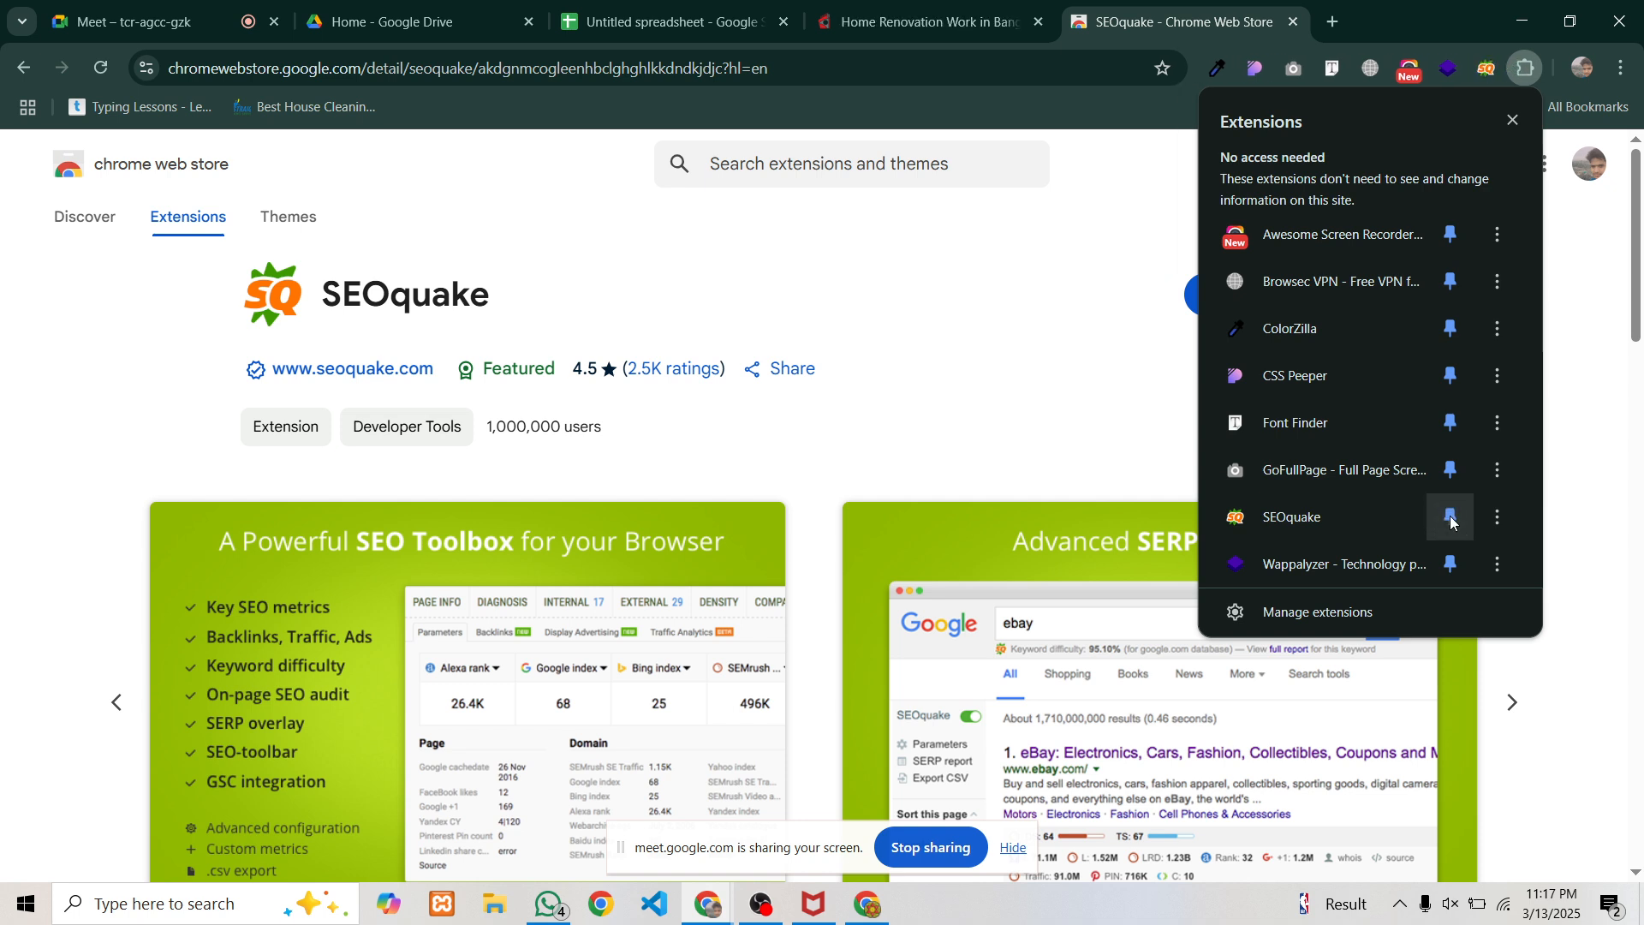
{"action": "left_click", "coordinate": [1470, 69]}
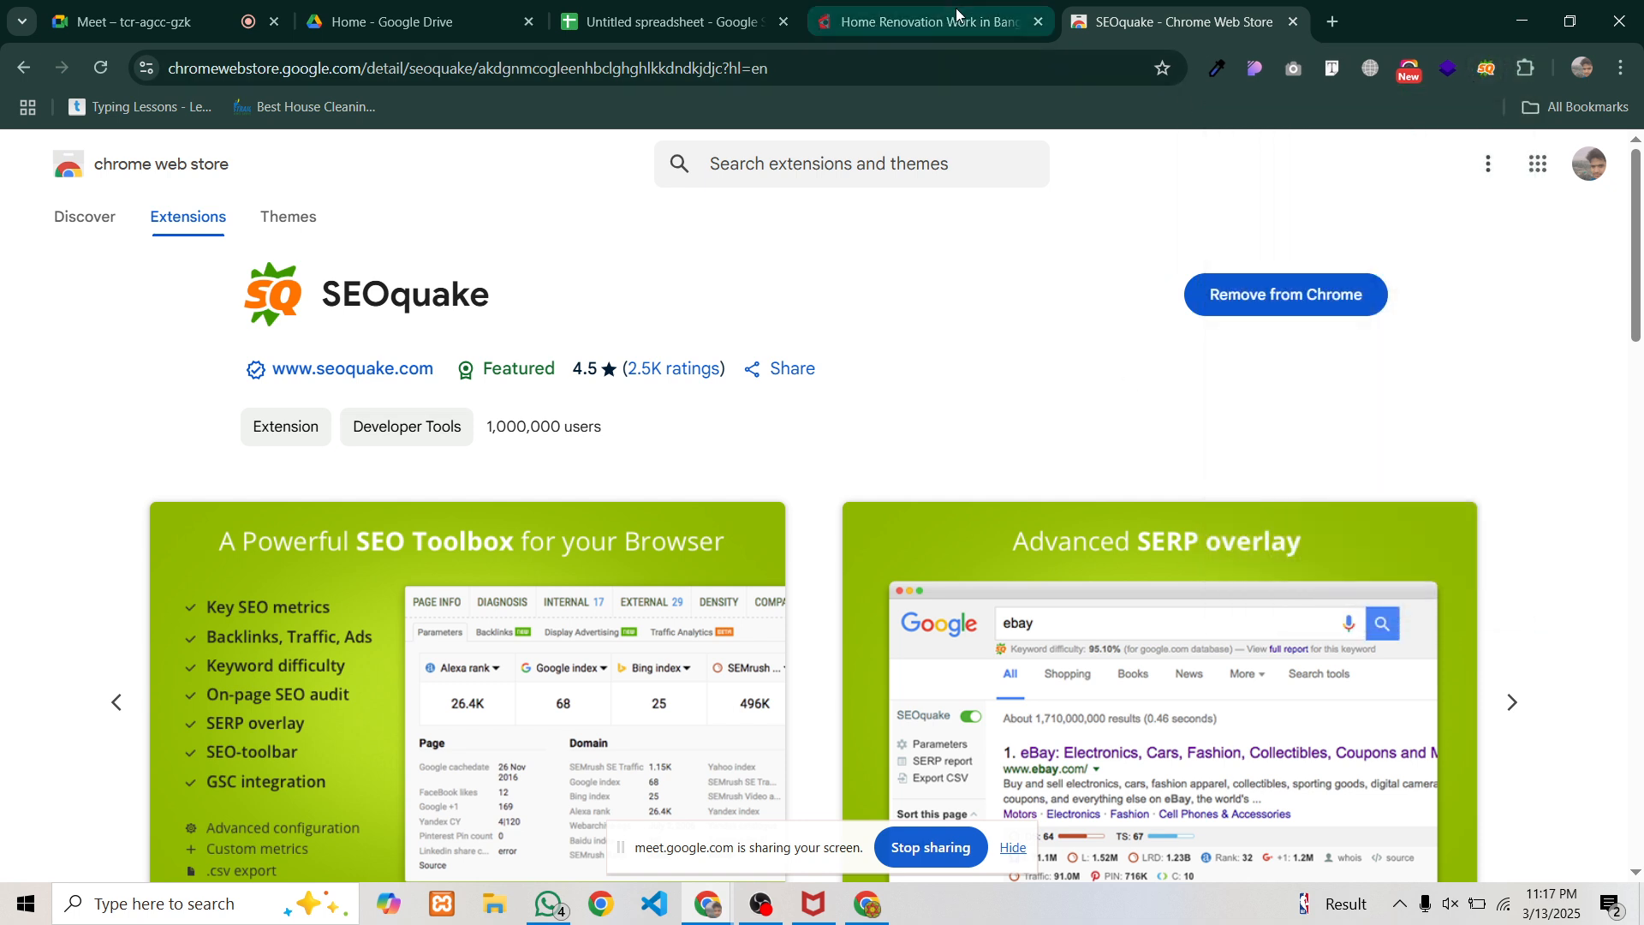
{"action": "left_click", "coordinate": [925, 22]}
Scroll through the Barnomala renovation page and select its full web address
{"action": "scroll", "coordinate": [532, 361], "scroll_direction": "down", "scroll_amount": 5}
{"action": "scroll", "coordinate": [497, 377], "scroll_direction": "up", "scroll_amount": 7}
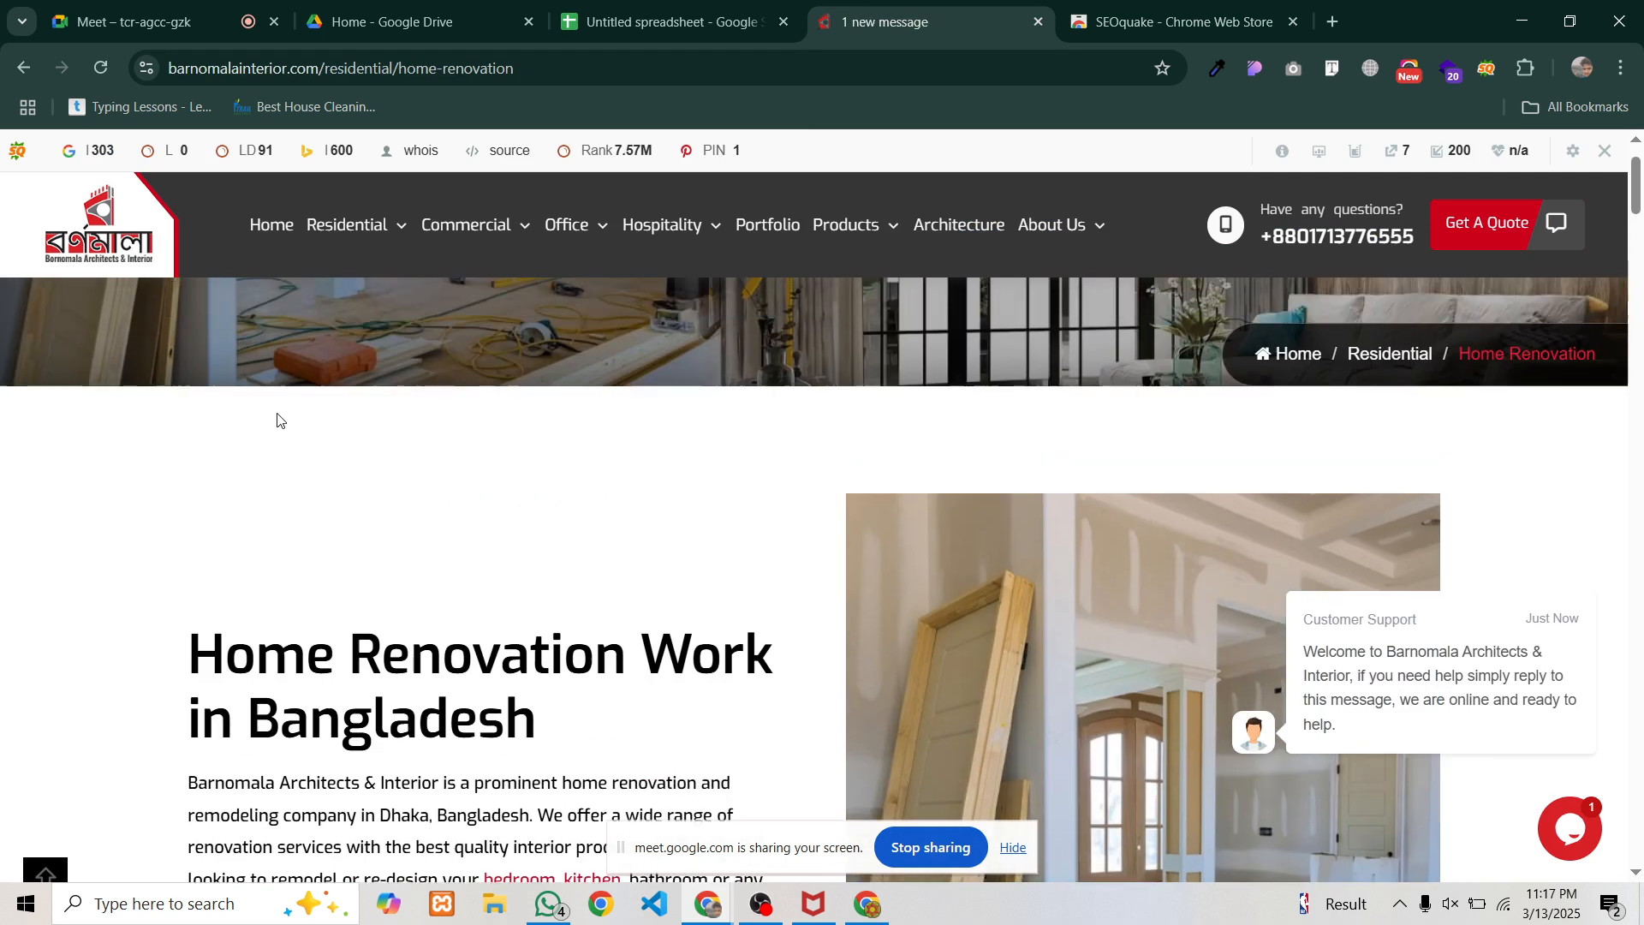
{"action": "scroll", "coordinate": [291, 437], "scroll_direction": "down", "scroll_amount": 4}
{"action": "scroll", "coordinate": [609, 481], "scroll_direction": "down", "scroll_amount": 10}
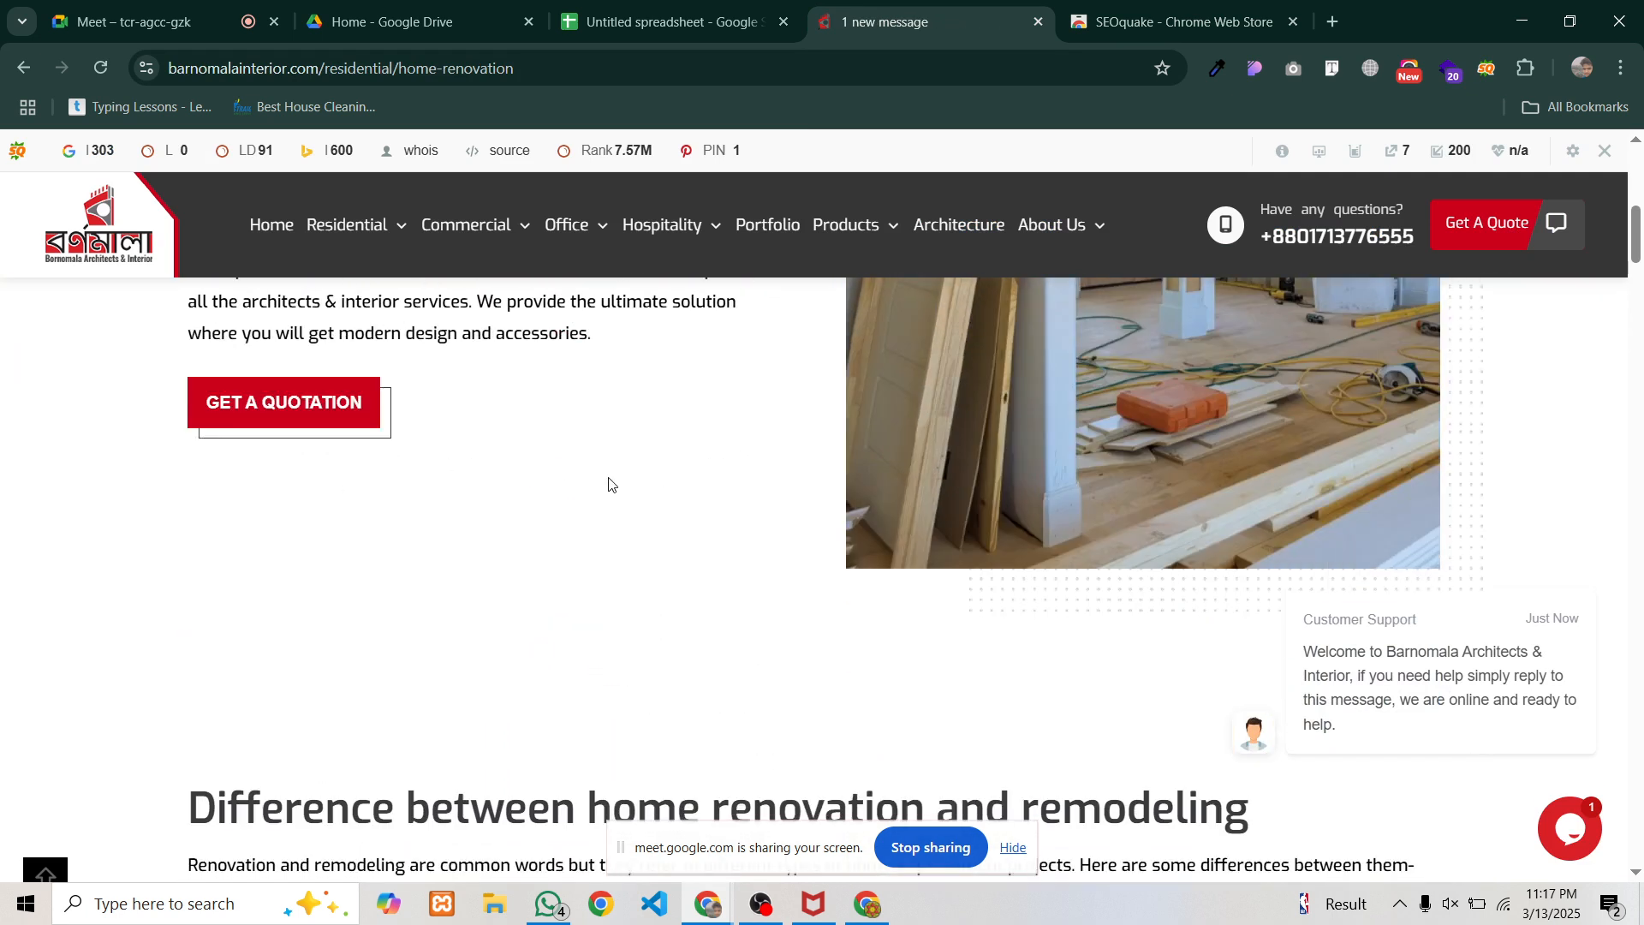
{"action": "scroll", "coordinate": [583, 478], "scroll_direction": "down", "scroll_amount": 10}
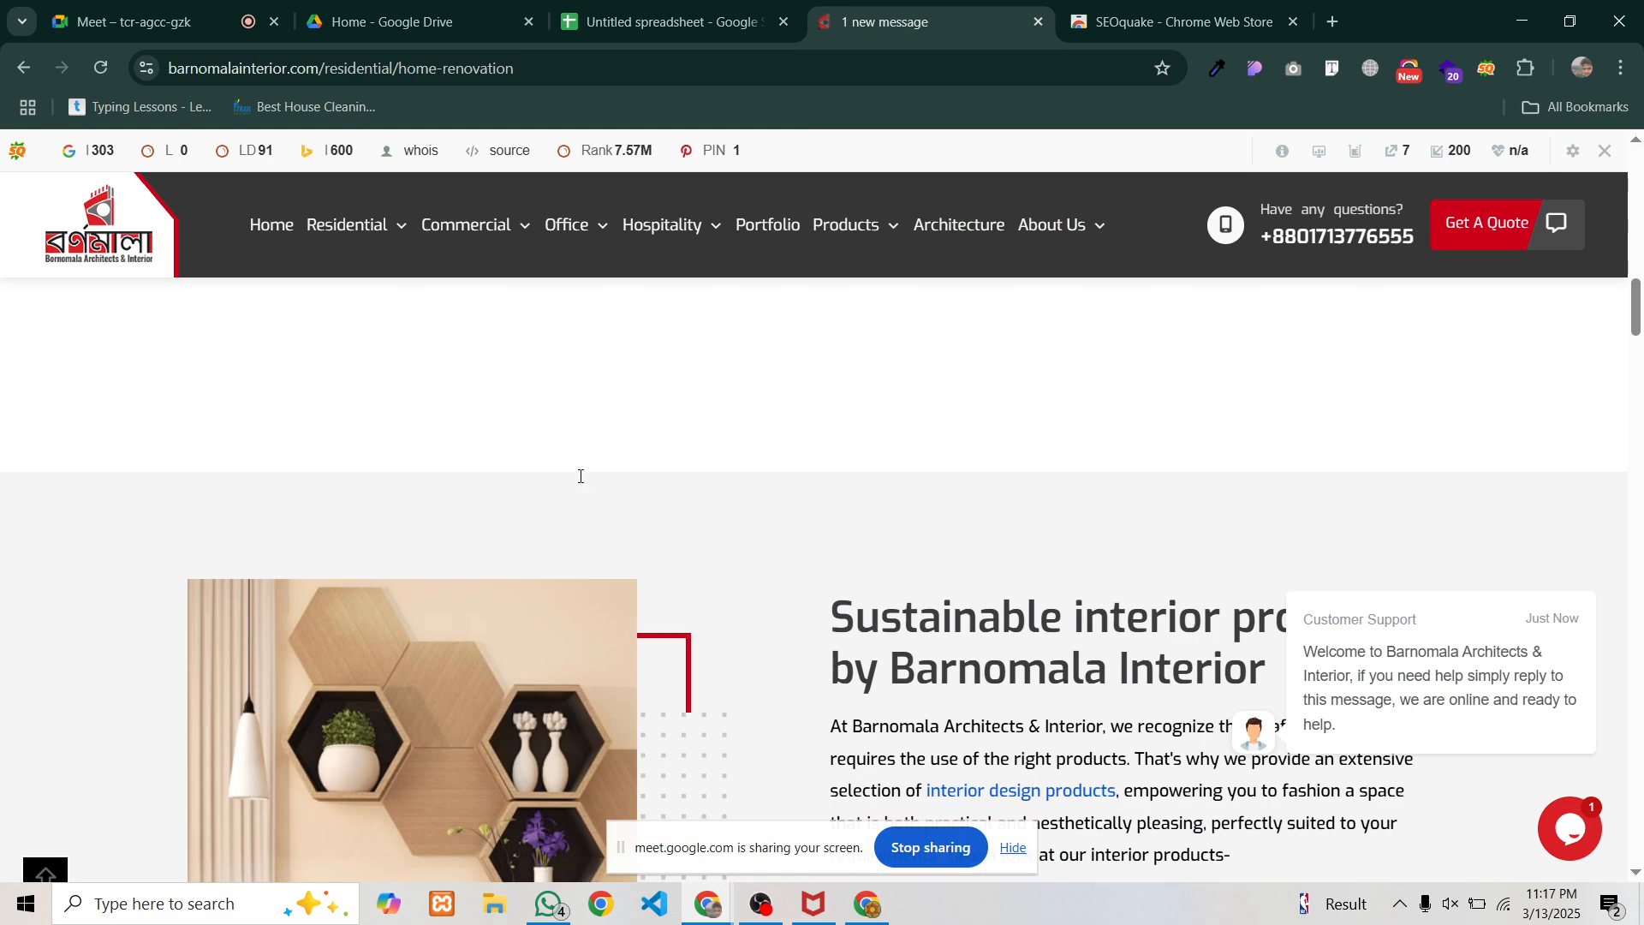
{"action": "scroll", "coordinate": [580, 479], "scroll_direction": "up", "scroll_amount": 10}
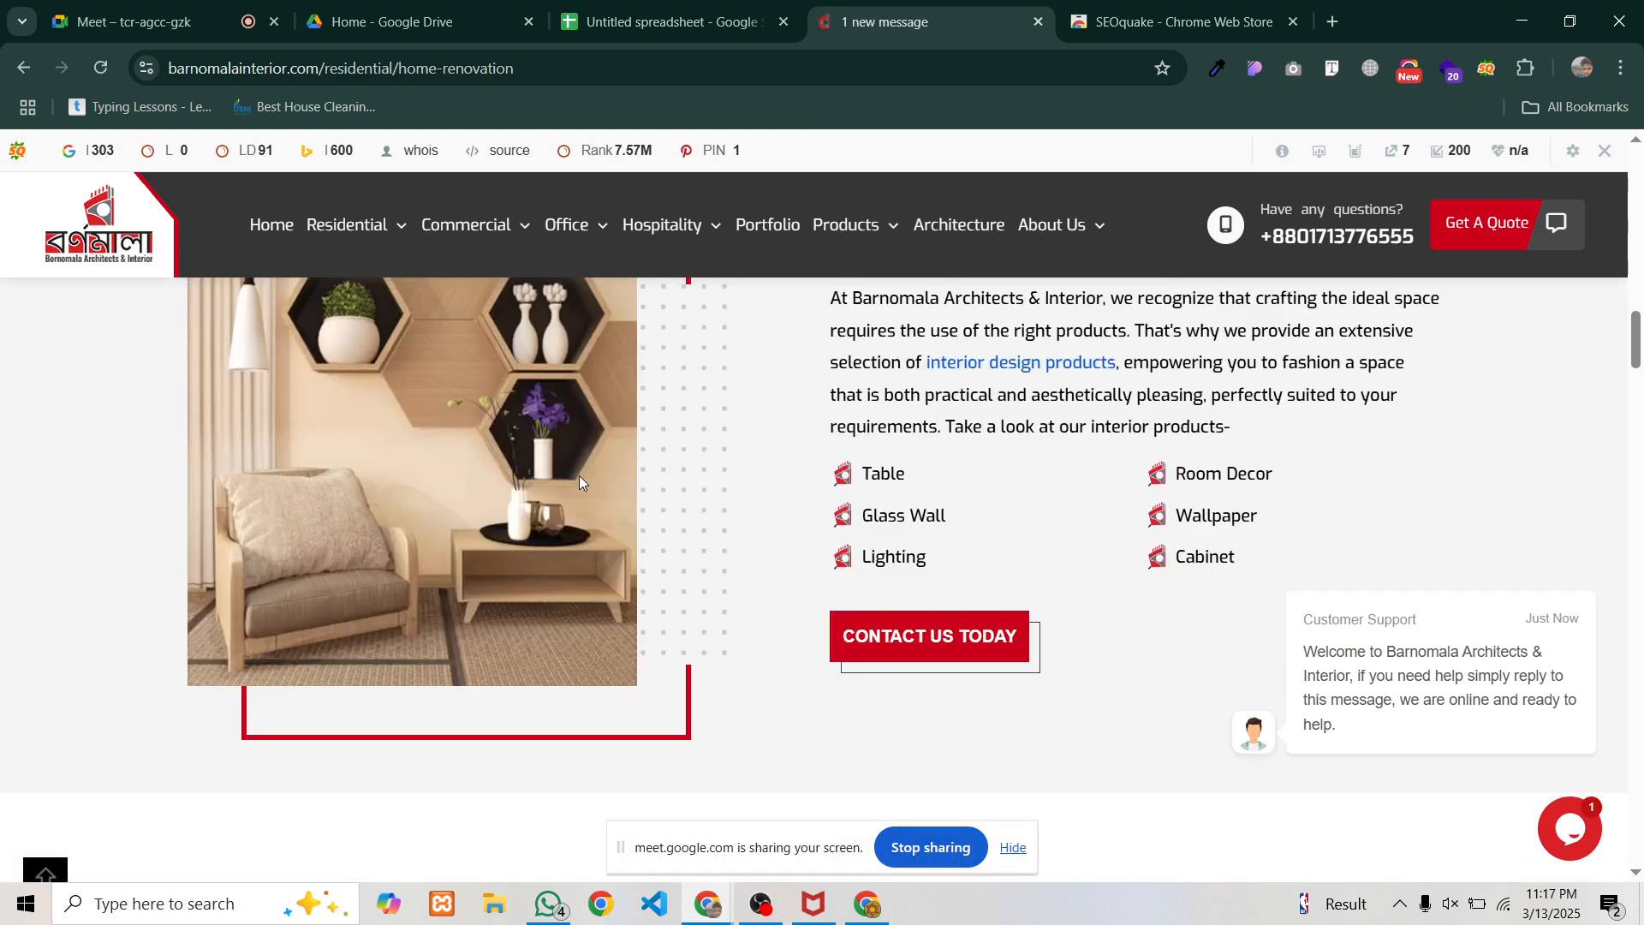
{"action": "scroll", "coordinate": [571, 481], "scroll_direction": "up", "scroll_amount": 8}
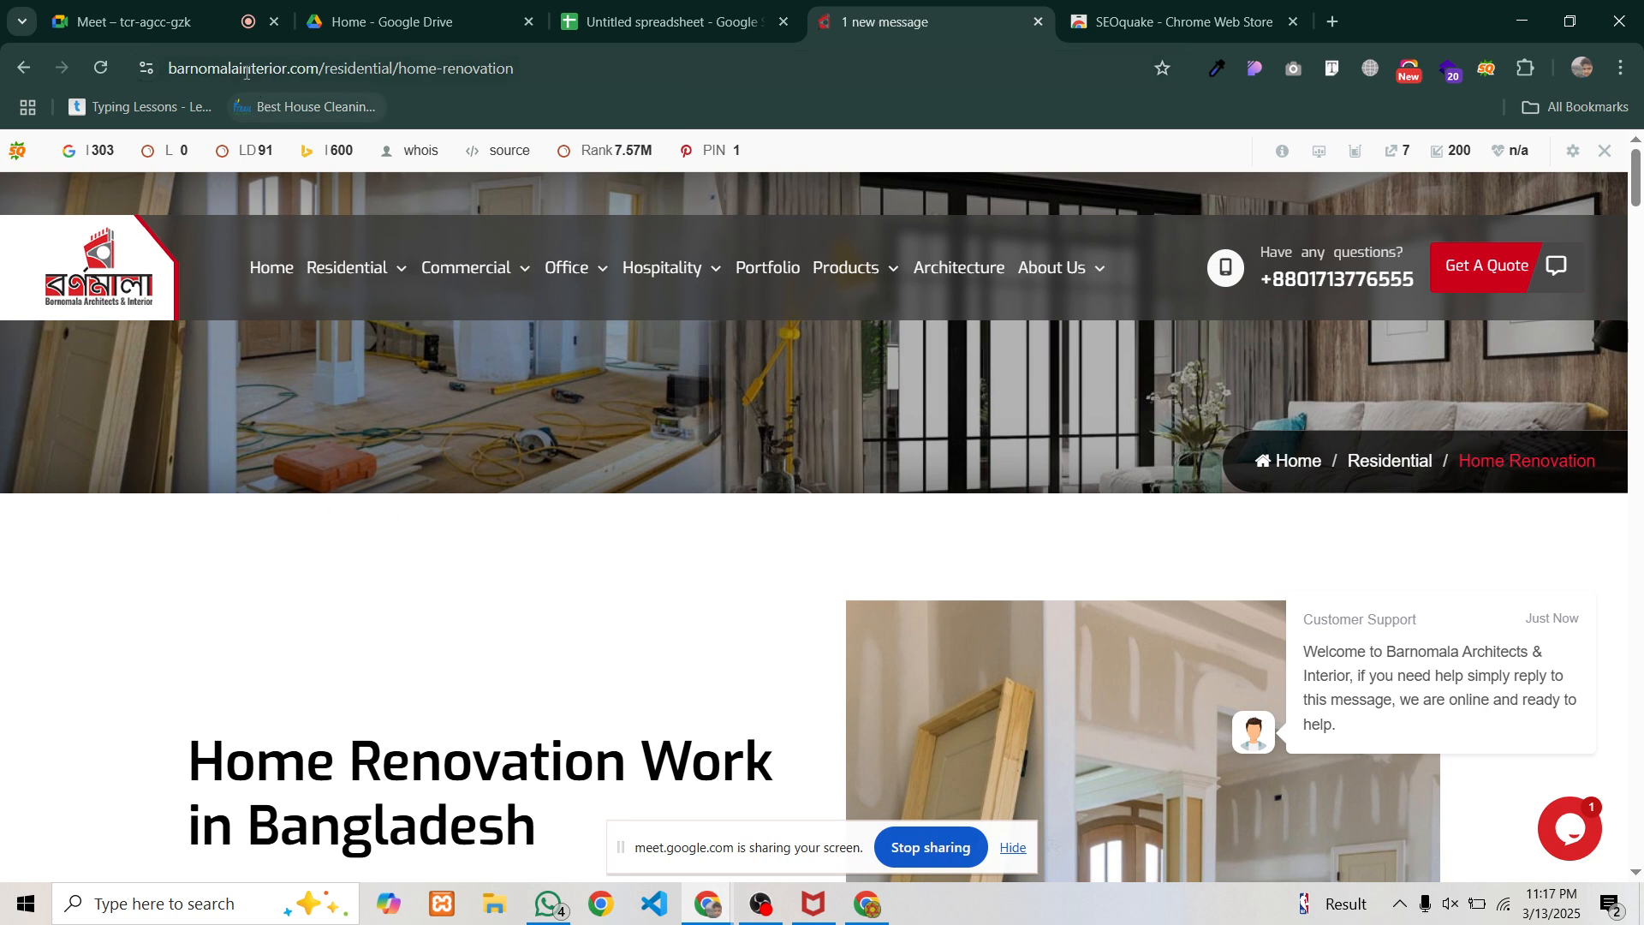
{"action": "left_click_drag", "start_coordinate": [241, 68], "coordinate": [326, 69]}
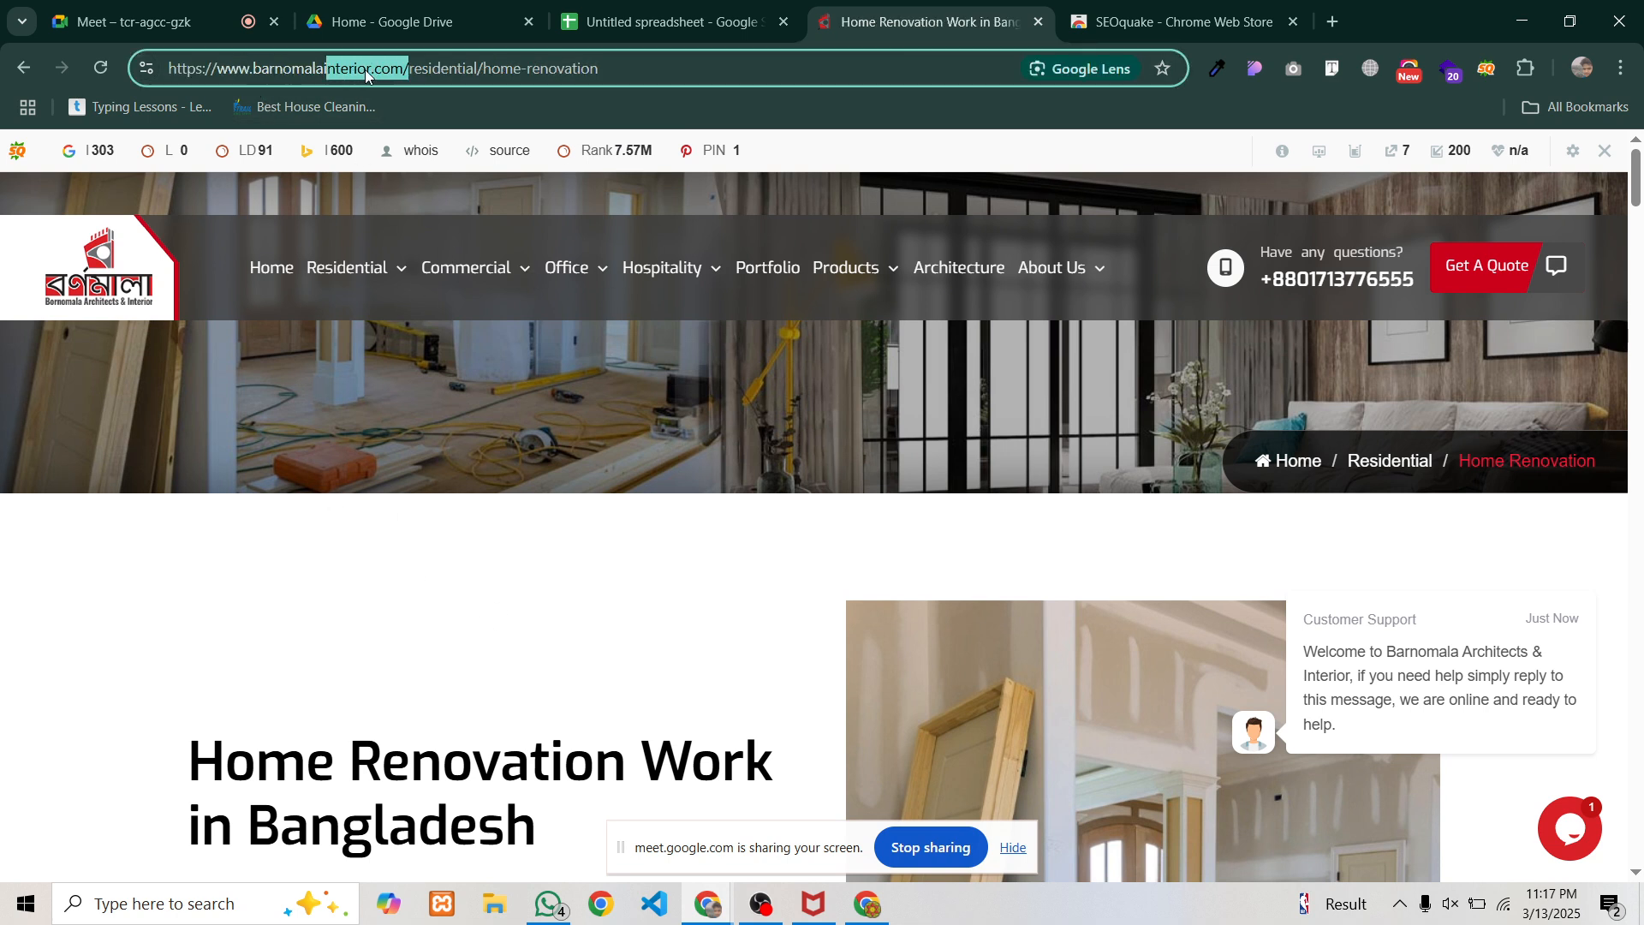
{"action": "left_click", "coordinate": [441, 70]}
{"action": "left_click_drag", "start_coordinate": [643, 70], "coordinate": [151, 65]}
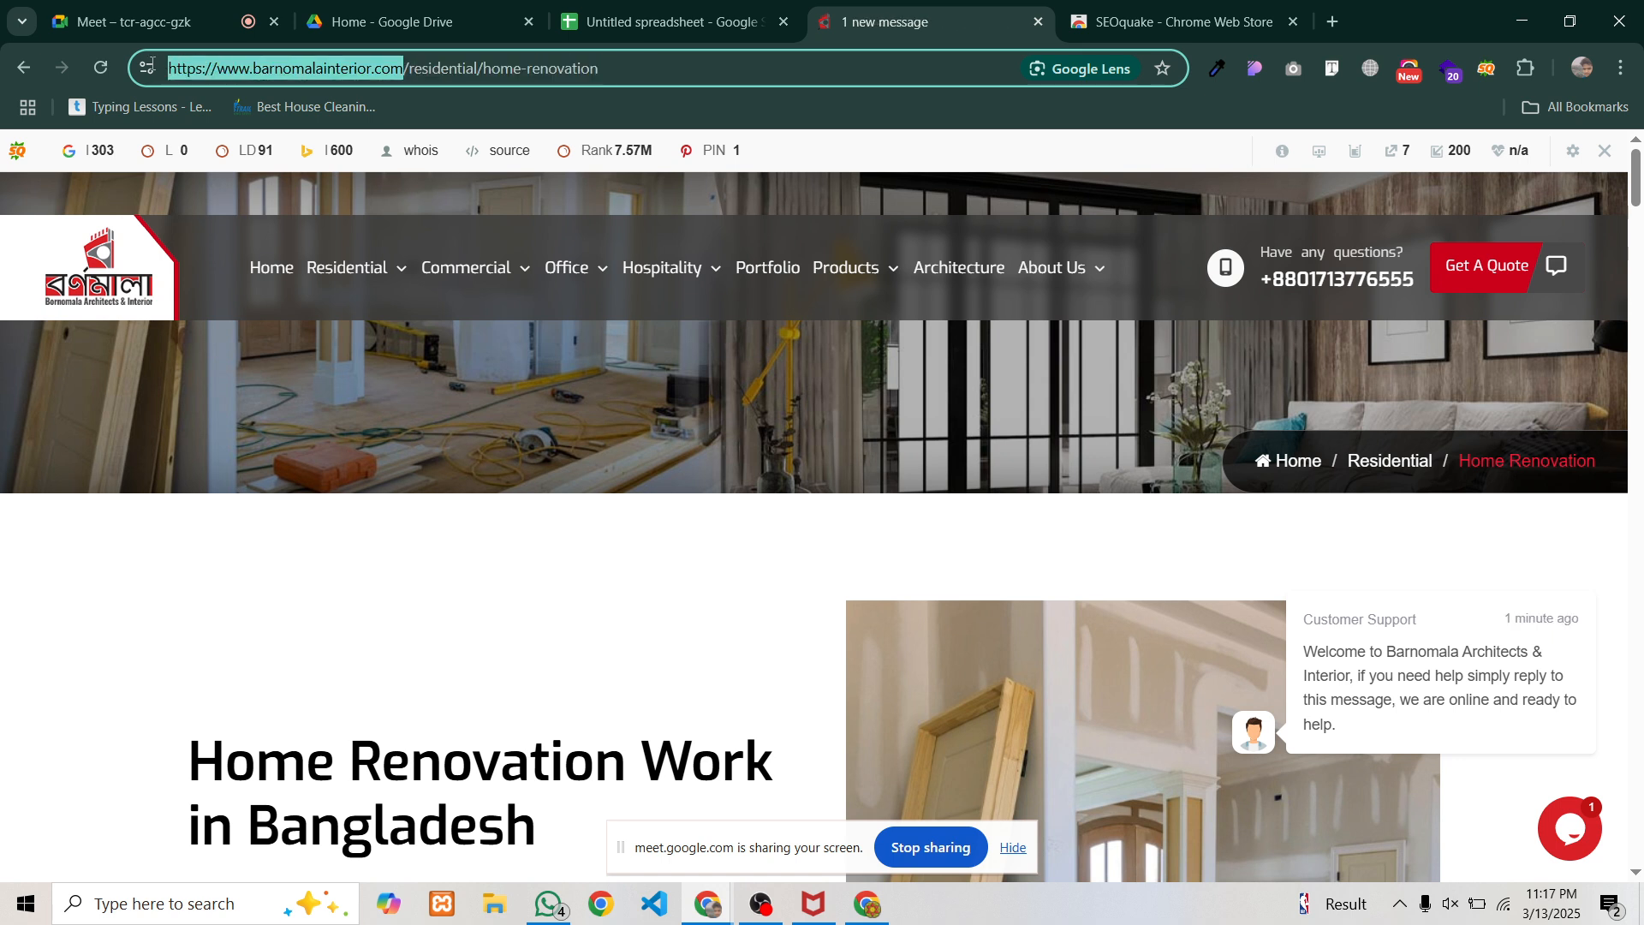
{"action": "mouse_move", "coordinate": [633, 71]}
{"action": "left_mouse_down"}
{"action": "mouse_move", "coordinate": [290, 70]}
{"action": "mouse_move", "coordinate": [637, 78]}
{"action": "left_mouse_up"}
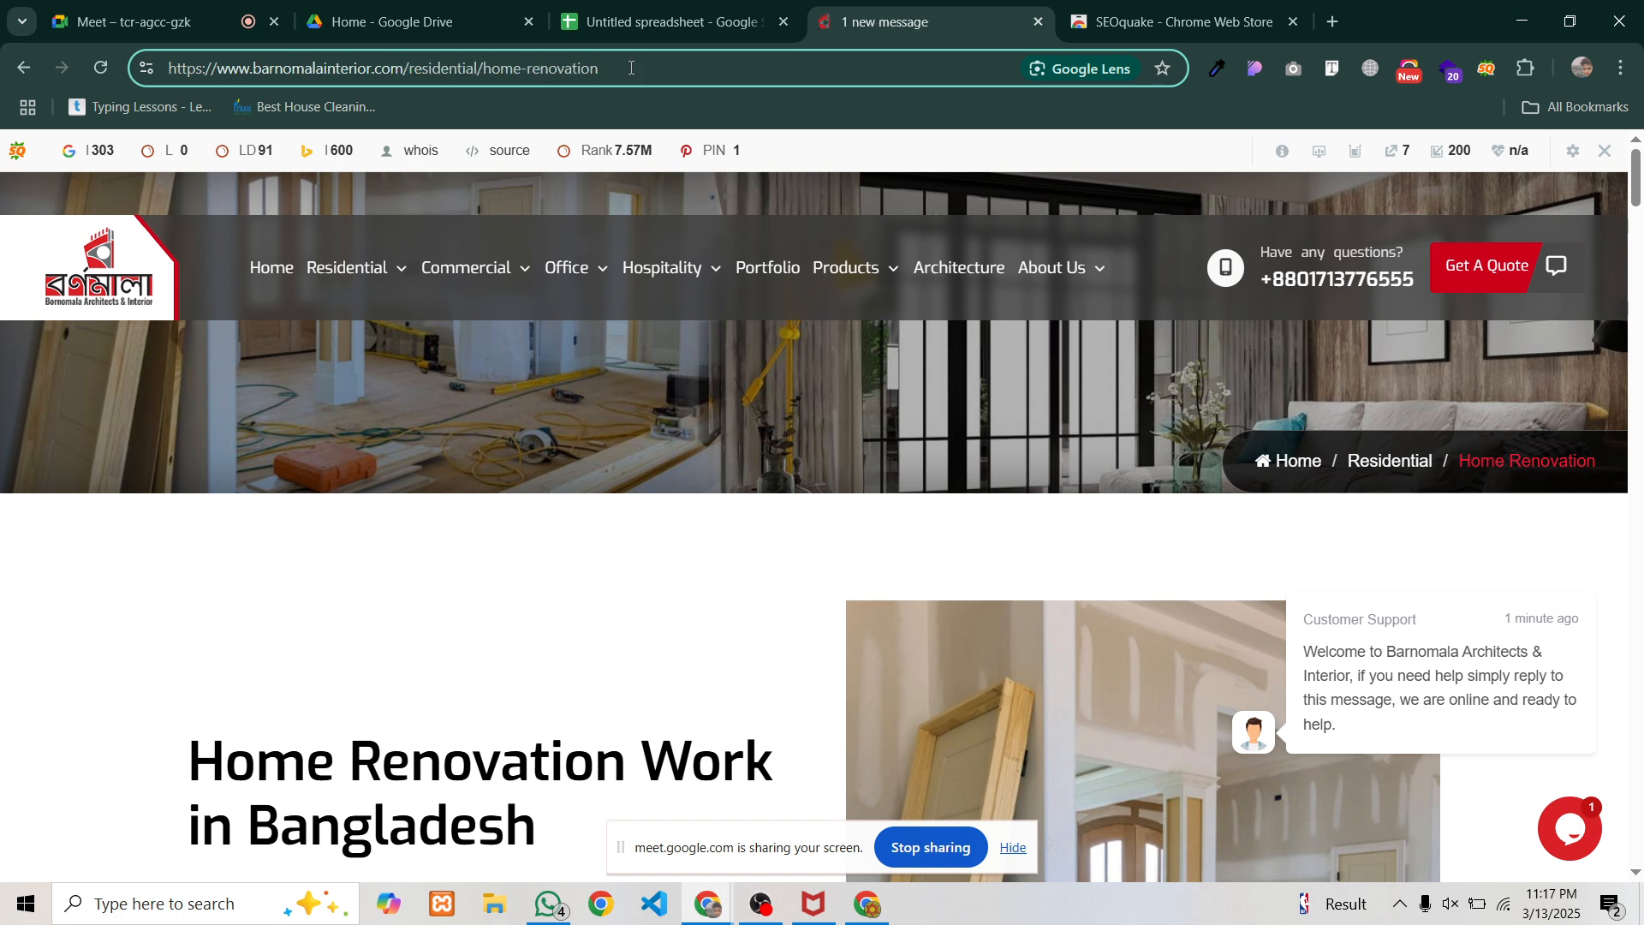
{"action": "left_click_drag", "start_coordinate": [561, 71], "coordinate": [169, 69]}
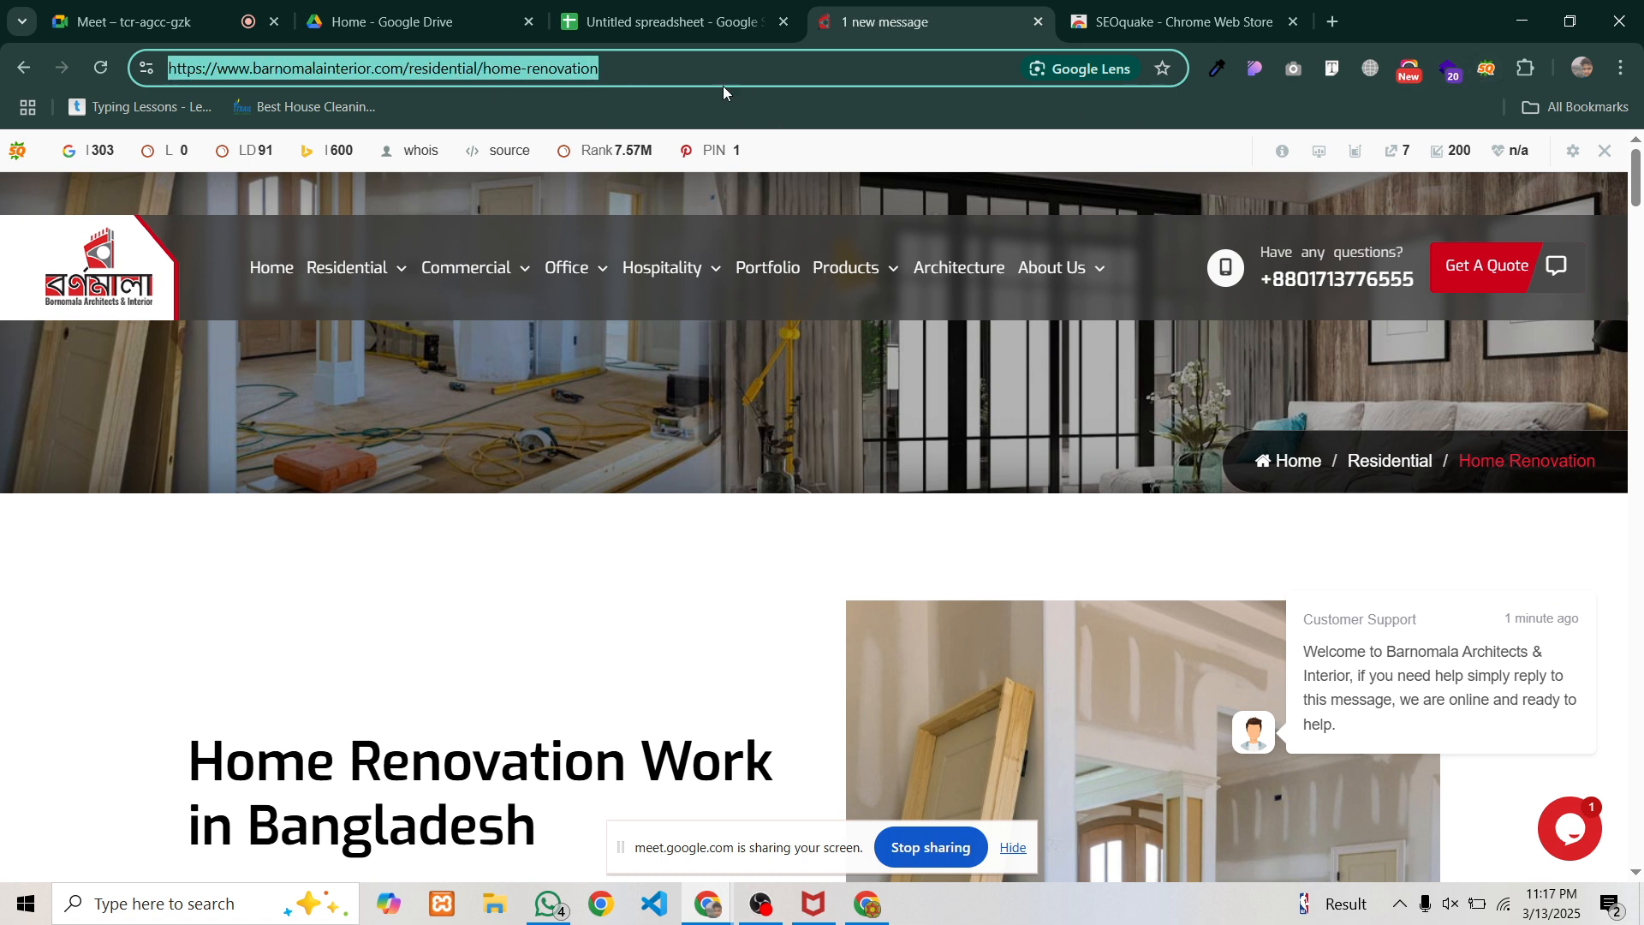
Open SEOquake's Page Info report, dismiss the site's support chat, and close a duplicate report tab
{"action": "left_click", "coordinate": [1490, 71]}
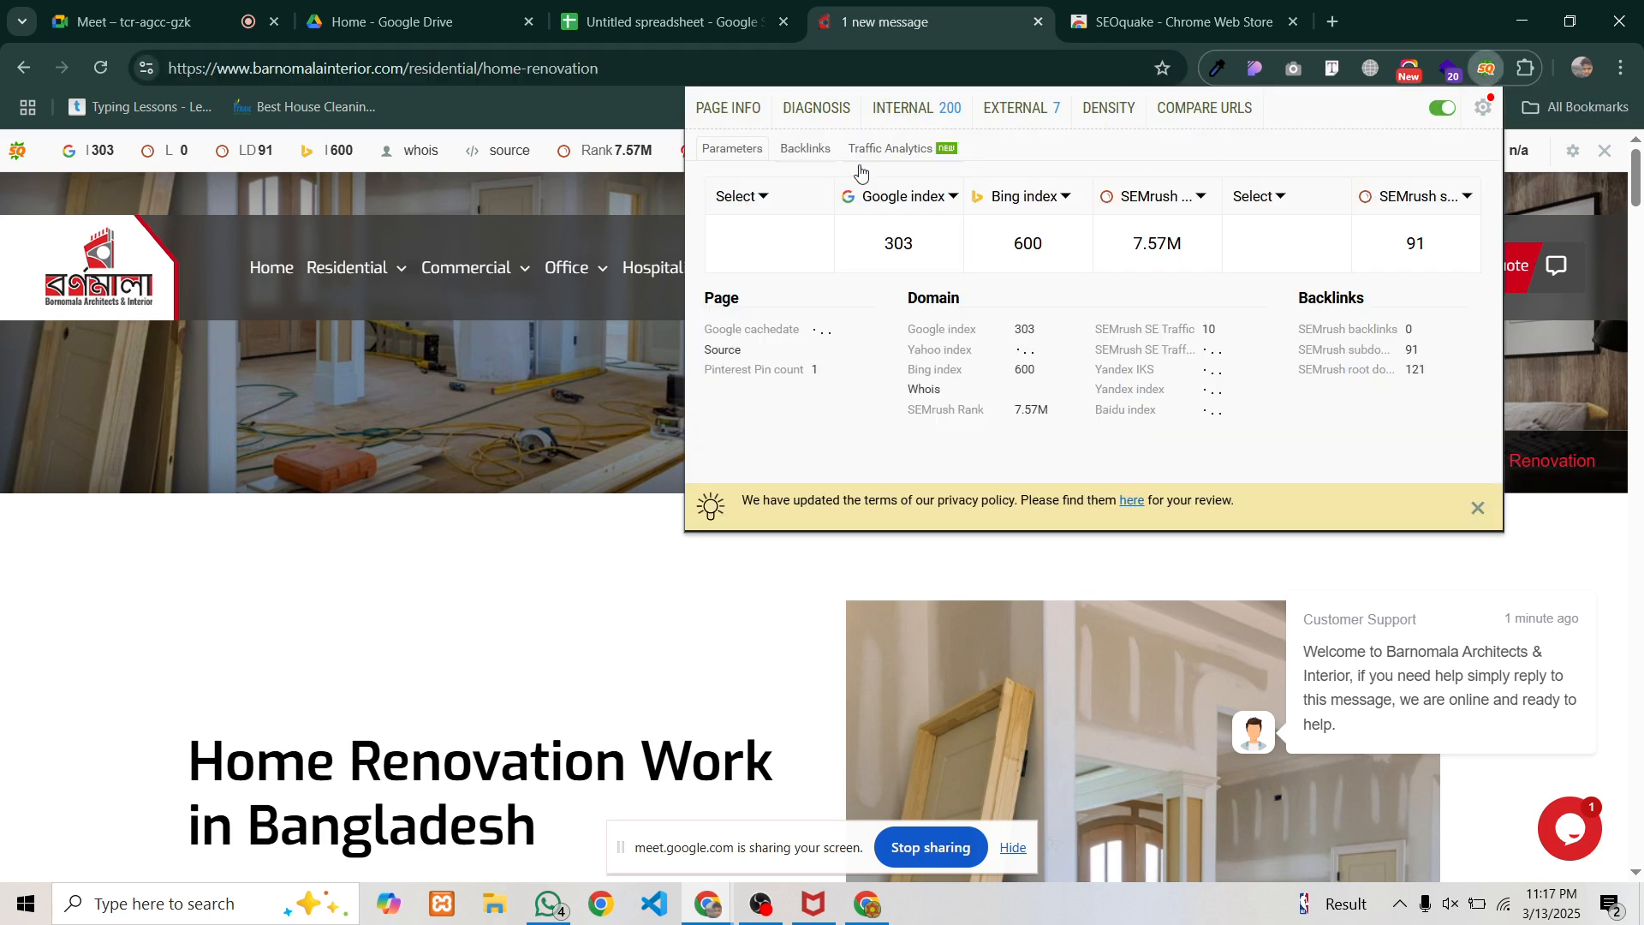
{"action": "left_click", "coordinate": [736, 109]}
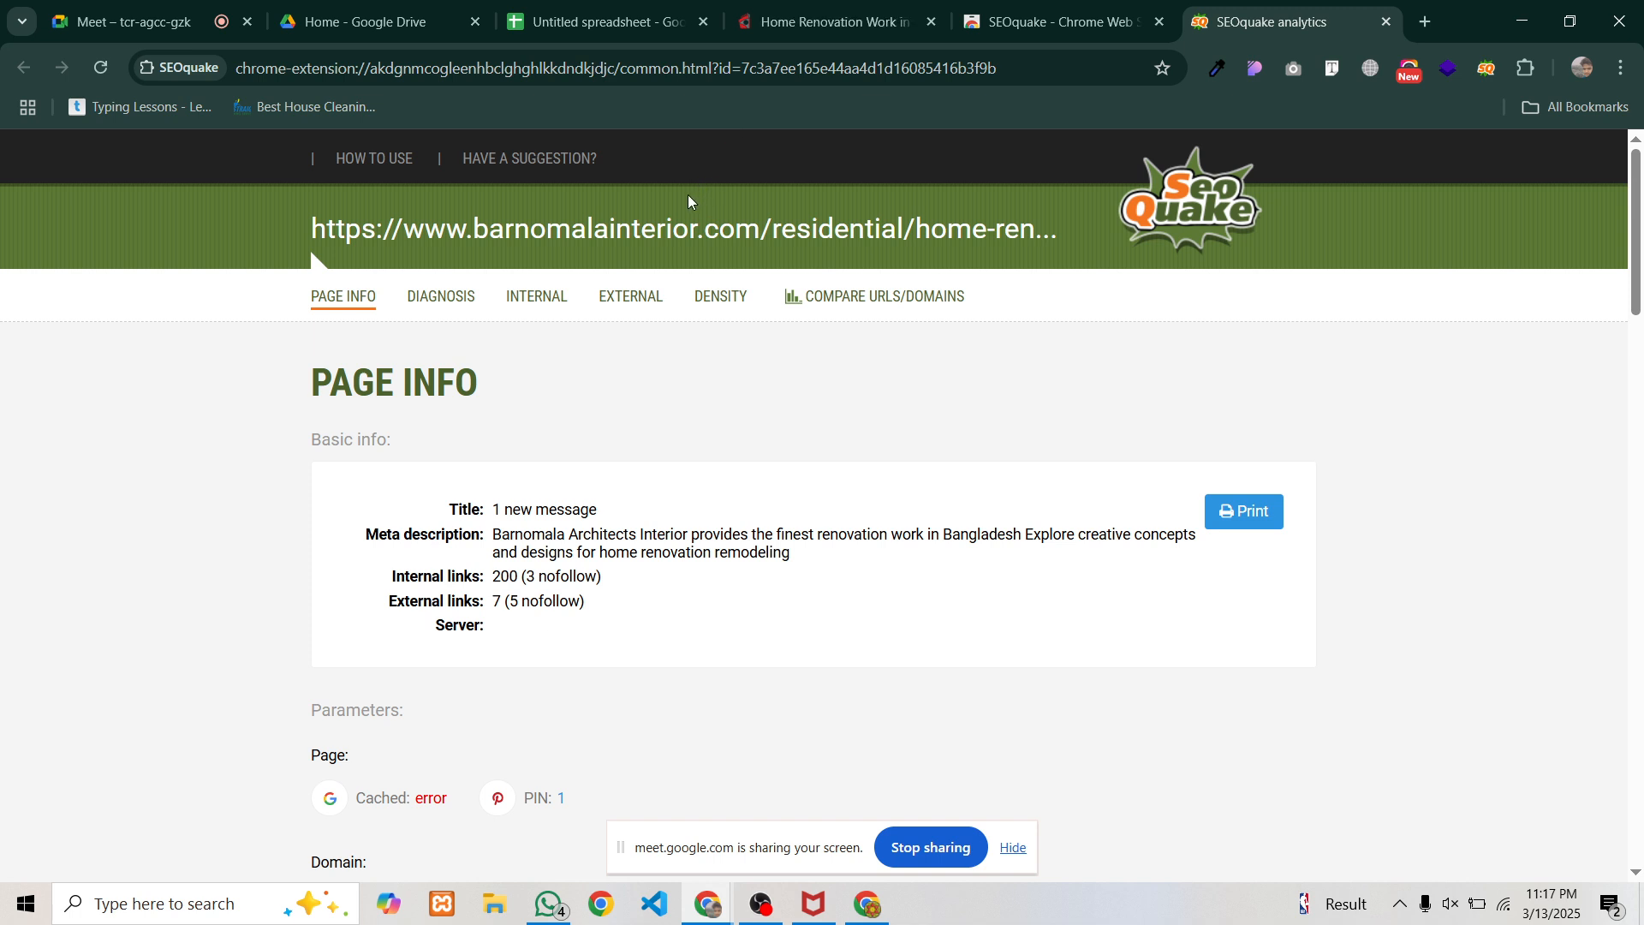
{"action": "left_click", "coordinate": [798, 17]}
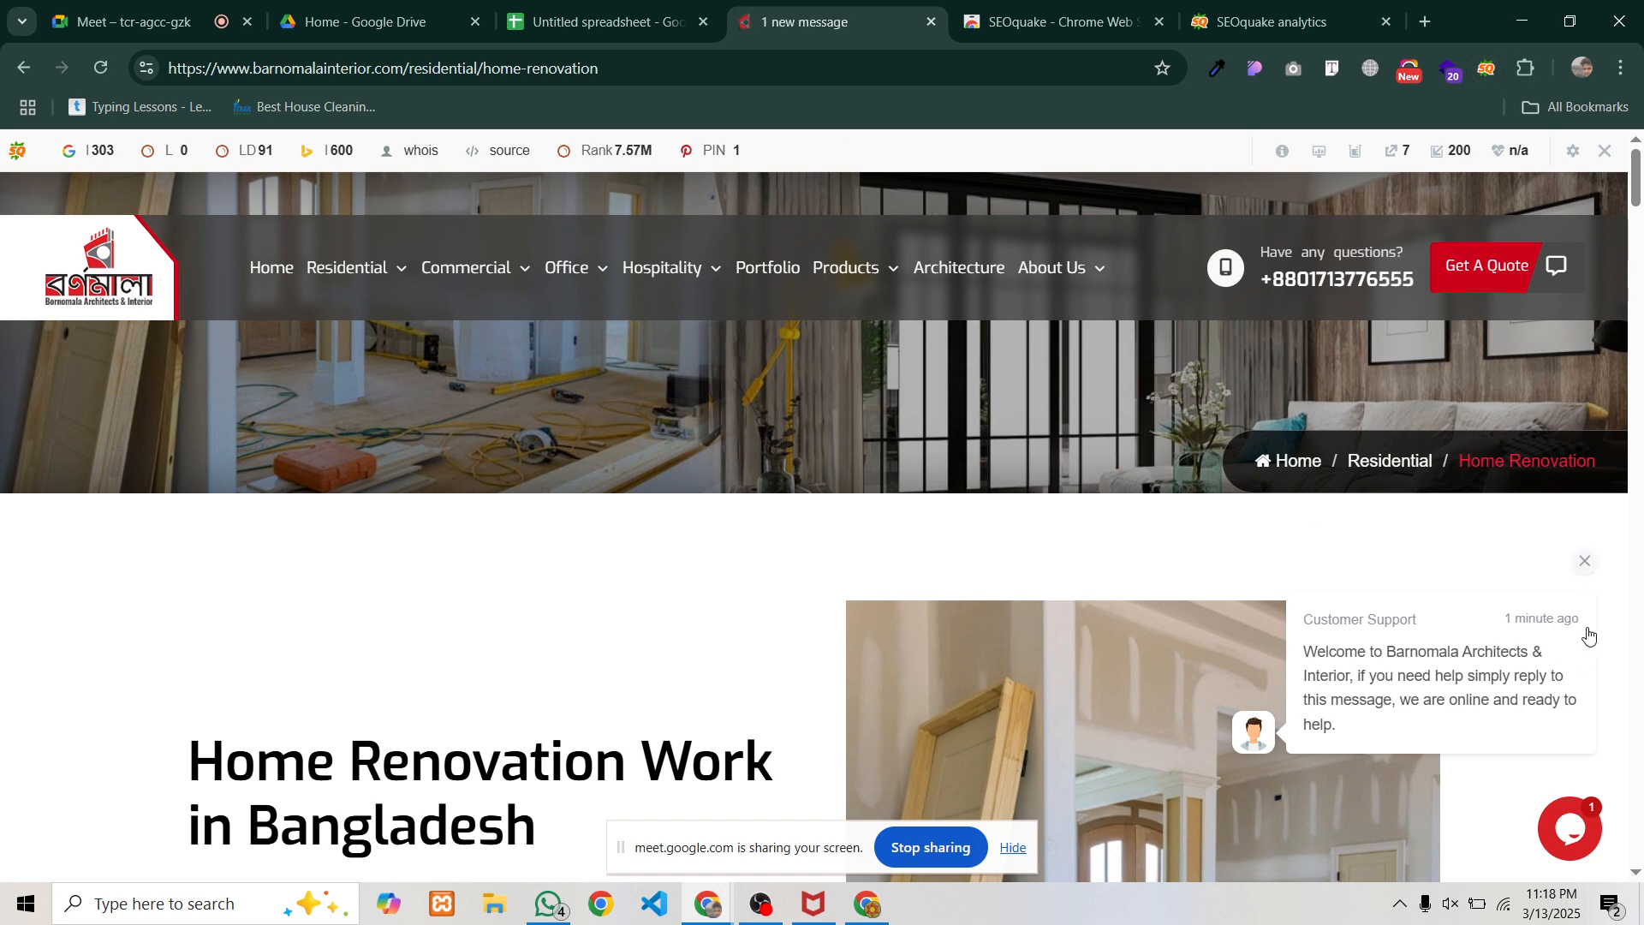
{"action": "left_click", "coordinate": [1583, 565]}
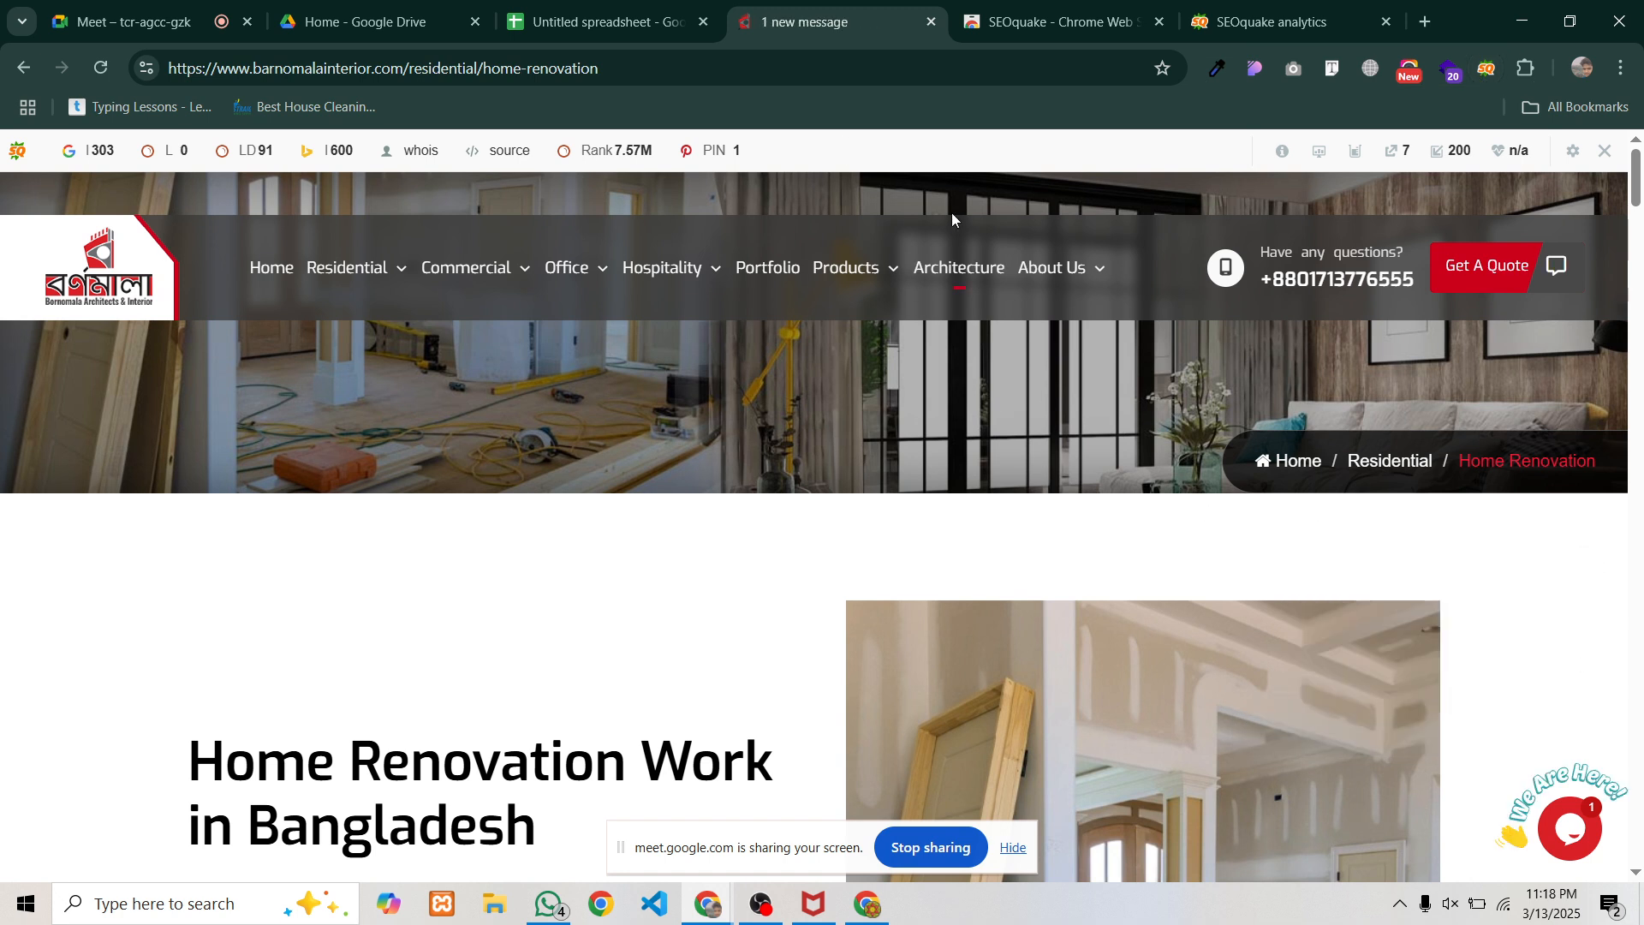
{"action": "left_click", "coordinate": [1487, 68]}
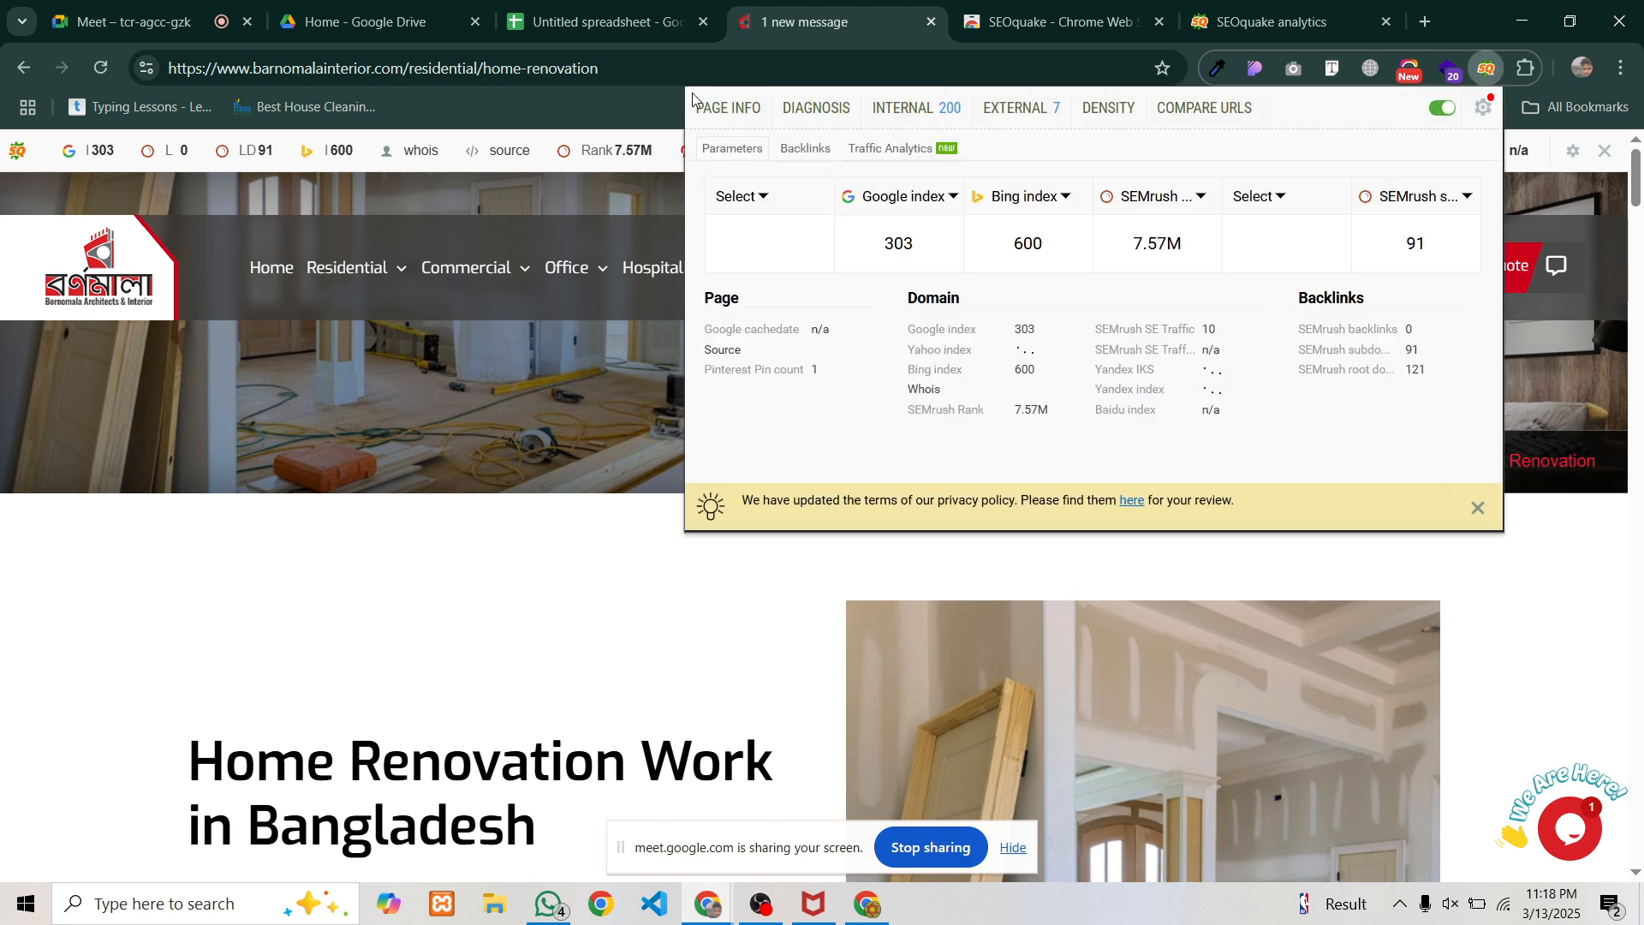
{"action": "left_click", "coordinate": [727, 108]}
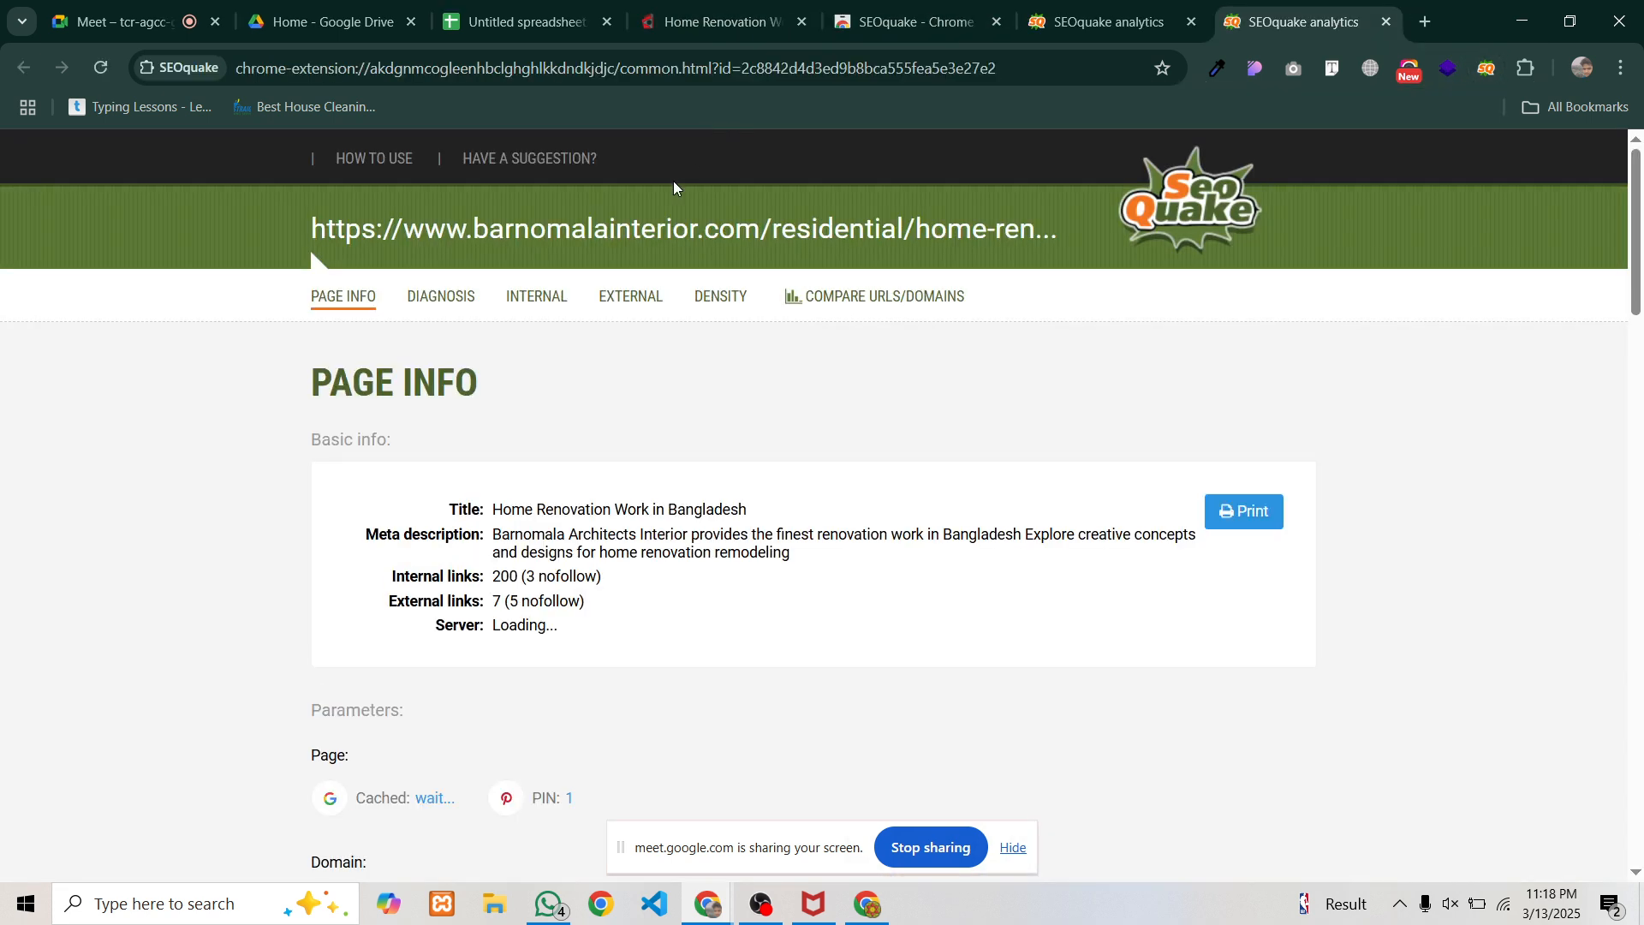
{"action": "key", "text": "ctrl+w"}
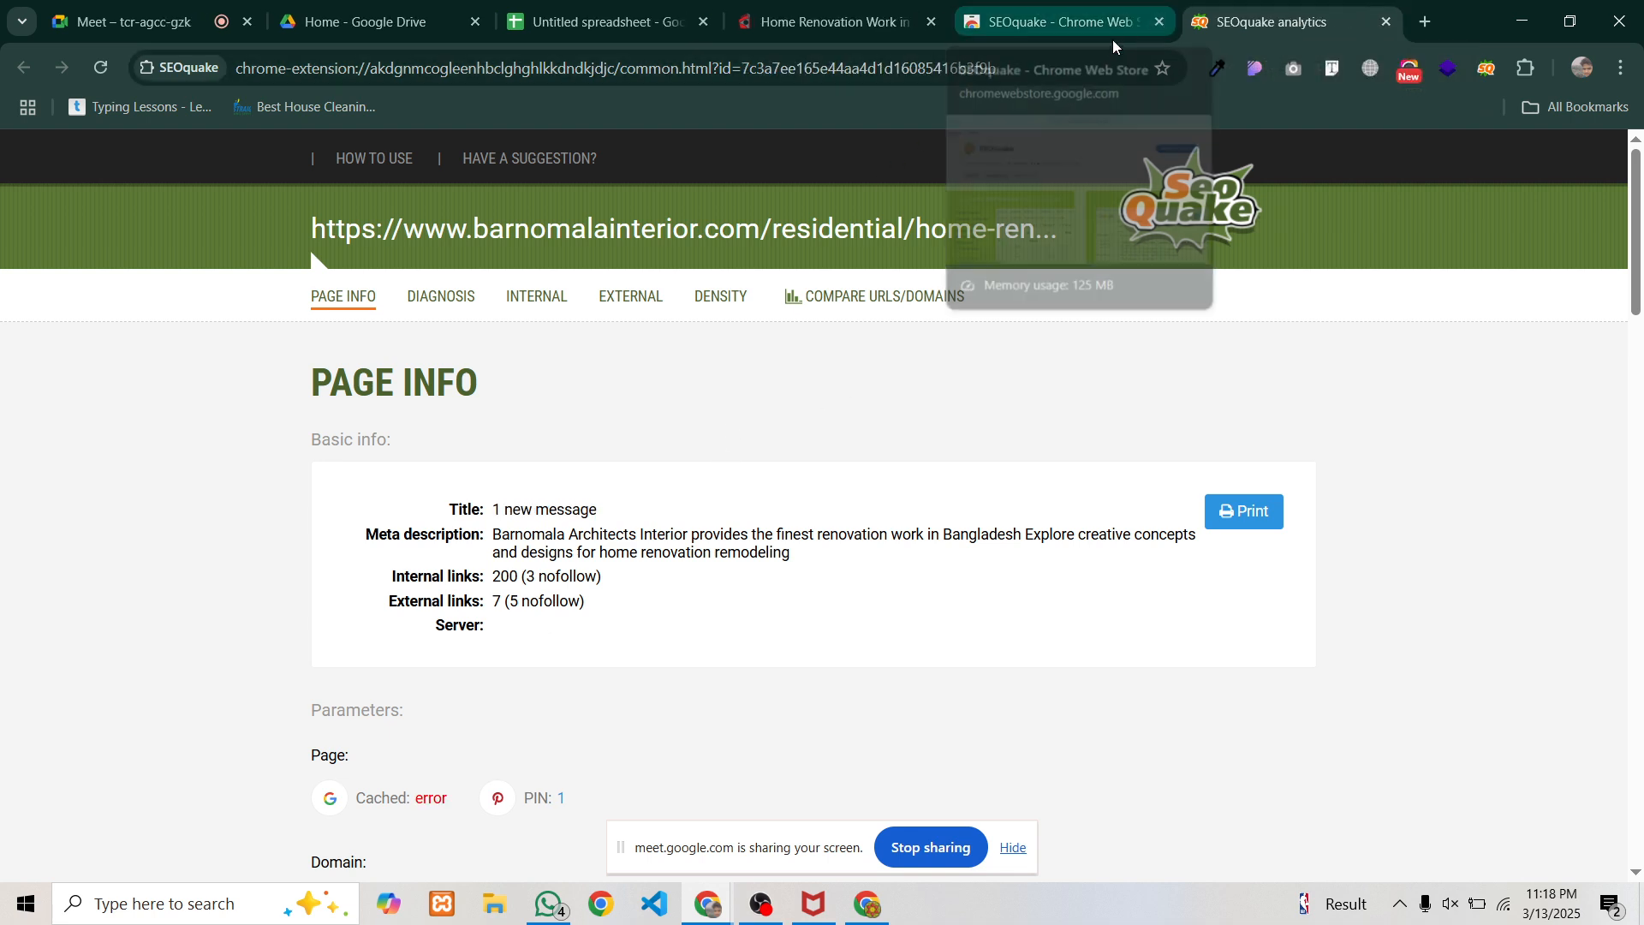
{"action": "left_click", "coordinate": [854, 6]}
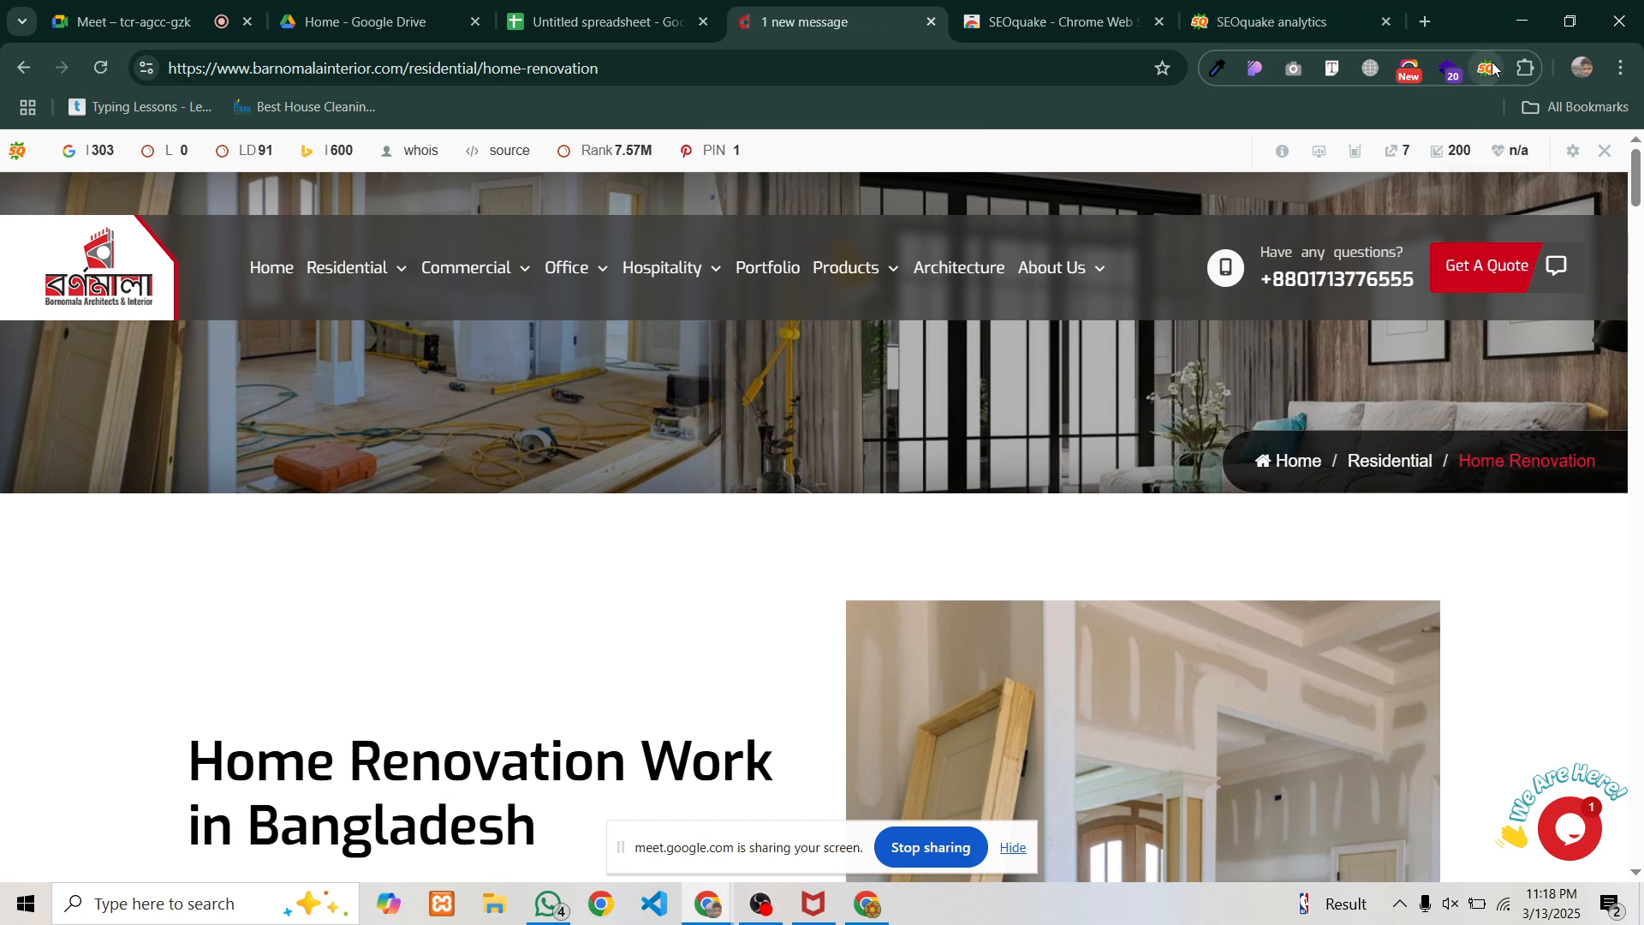
Reopen SEOquake's Page Info report for the Barnomala page in a new tab
{"action": "left_click", "coordinate": [1492, 70]}
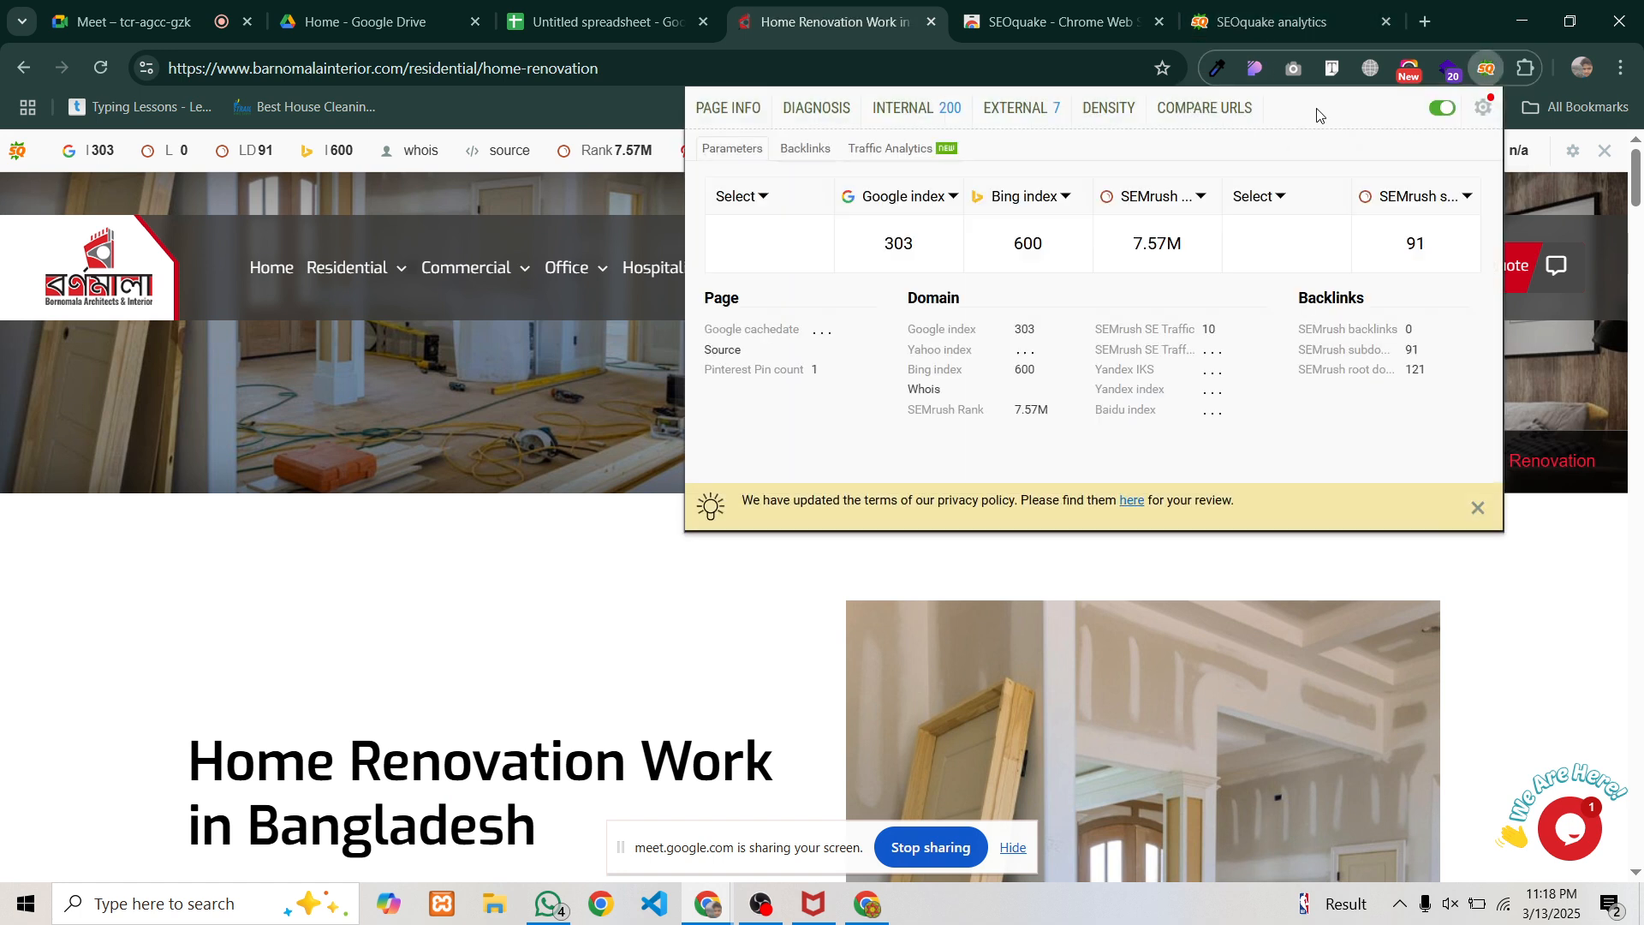
{"action": "left_click", "coordinate": [742, 112]}
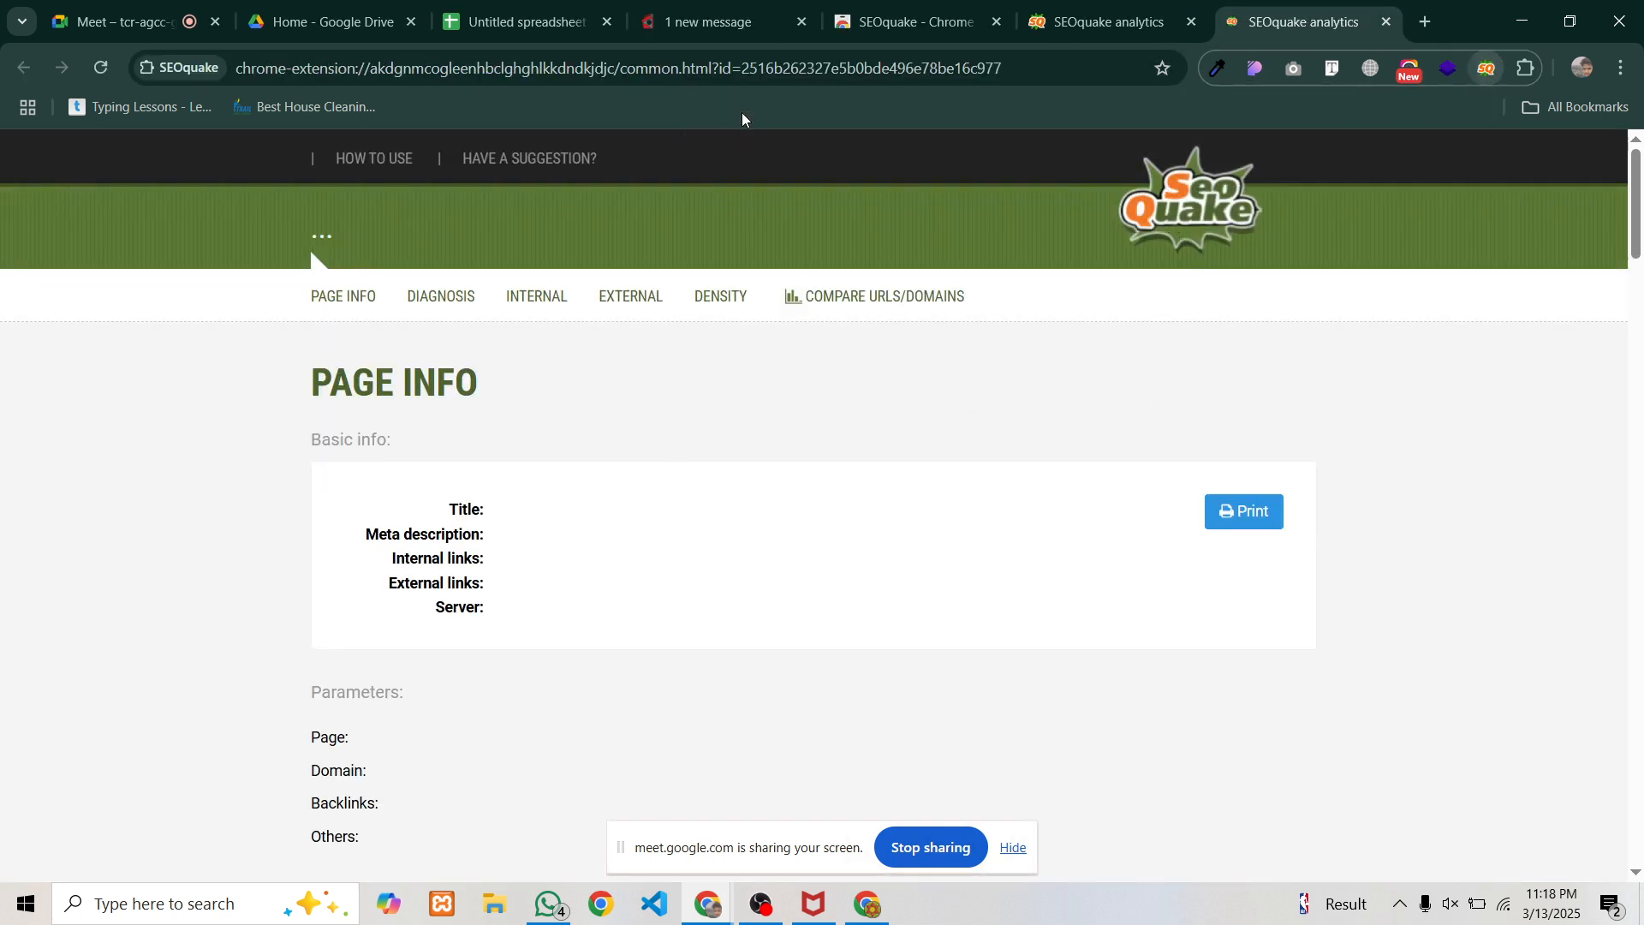
{"action": "left_click", "coordinate": [934, 21]}
{"action": "key", "text": "ctrl+Page_Up"}
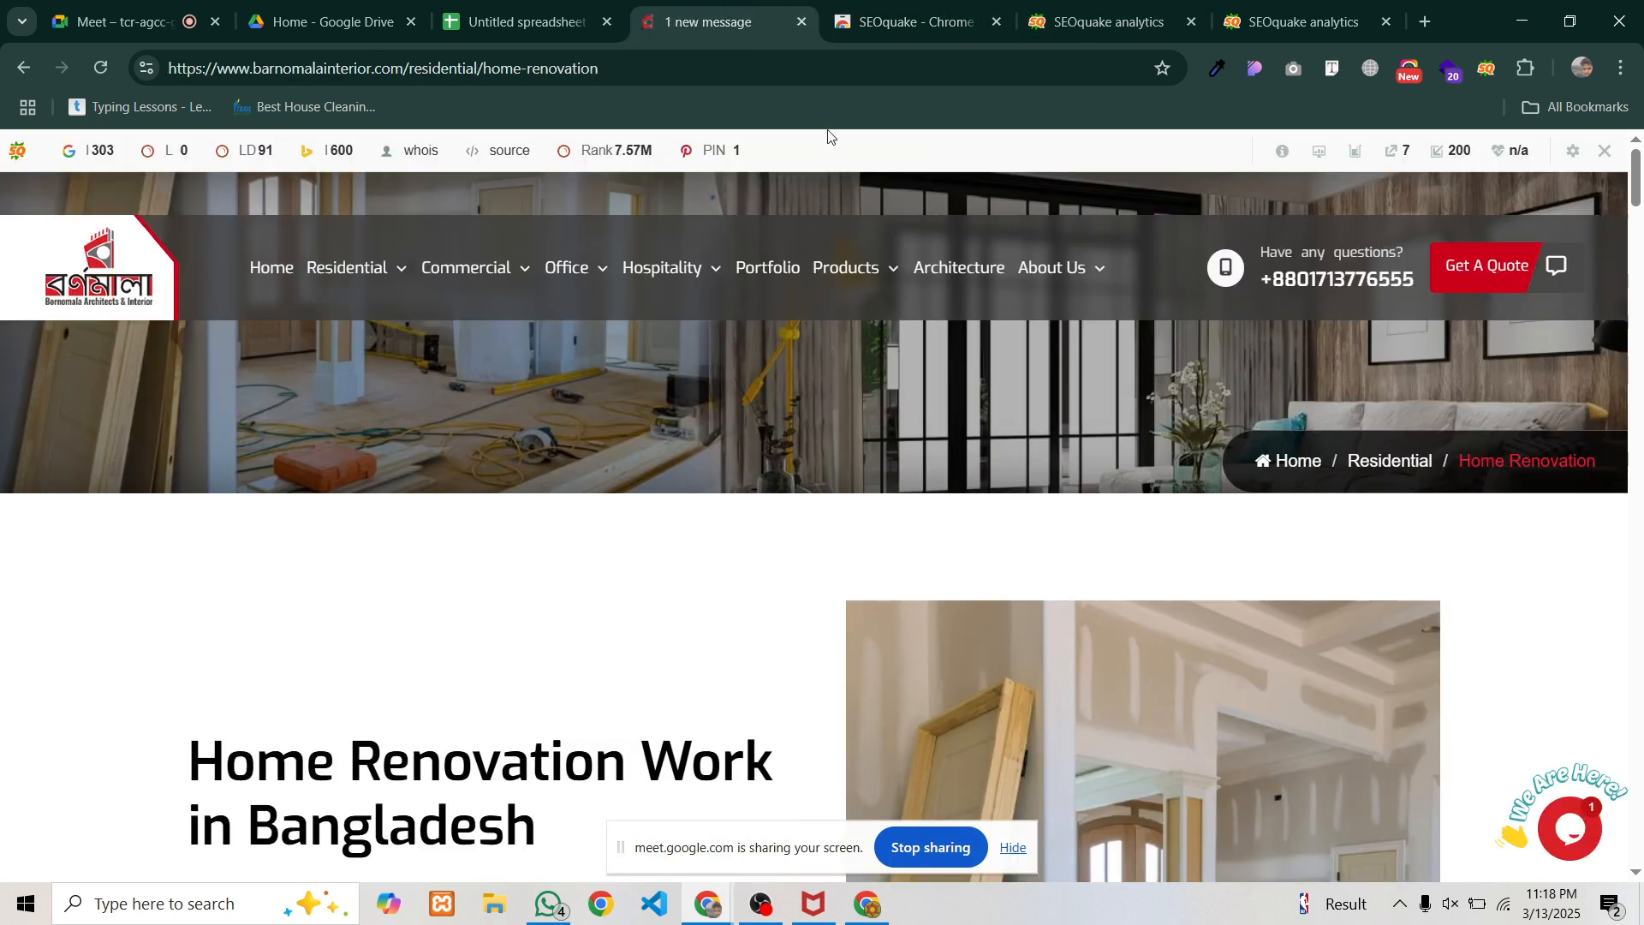
{"action": "left_click", "coordinate": [1486, 68]}
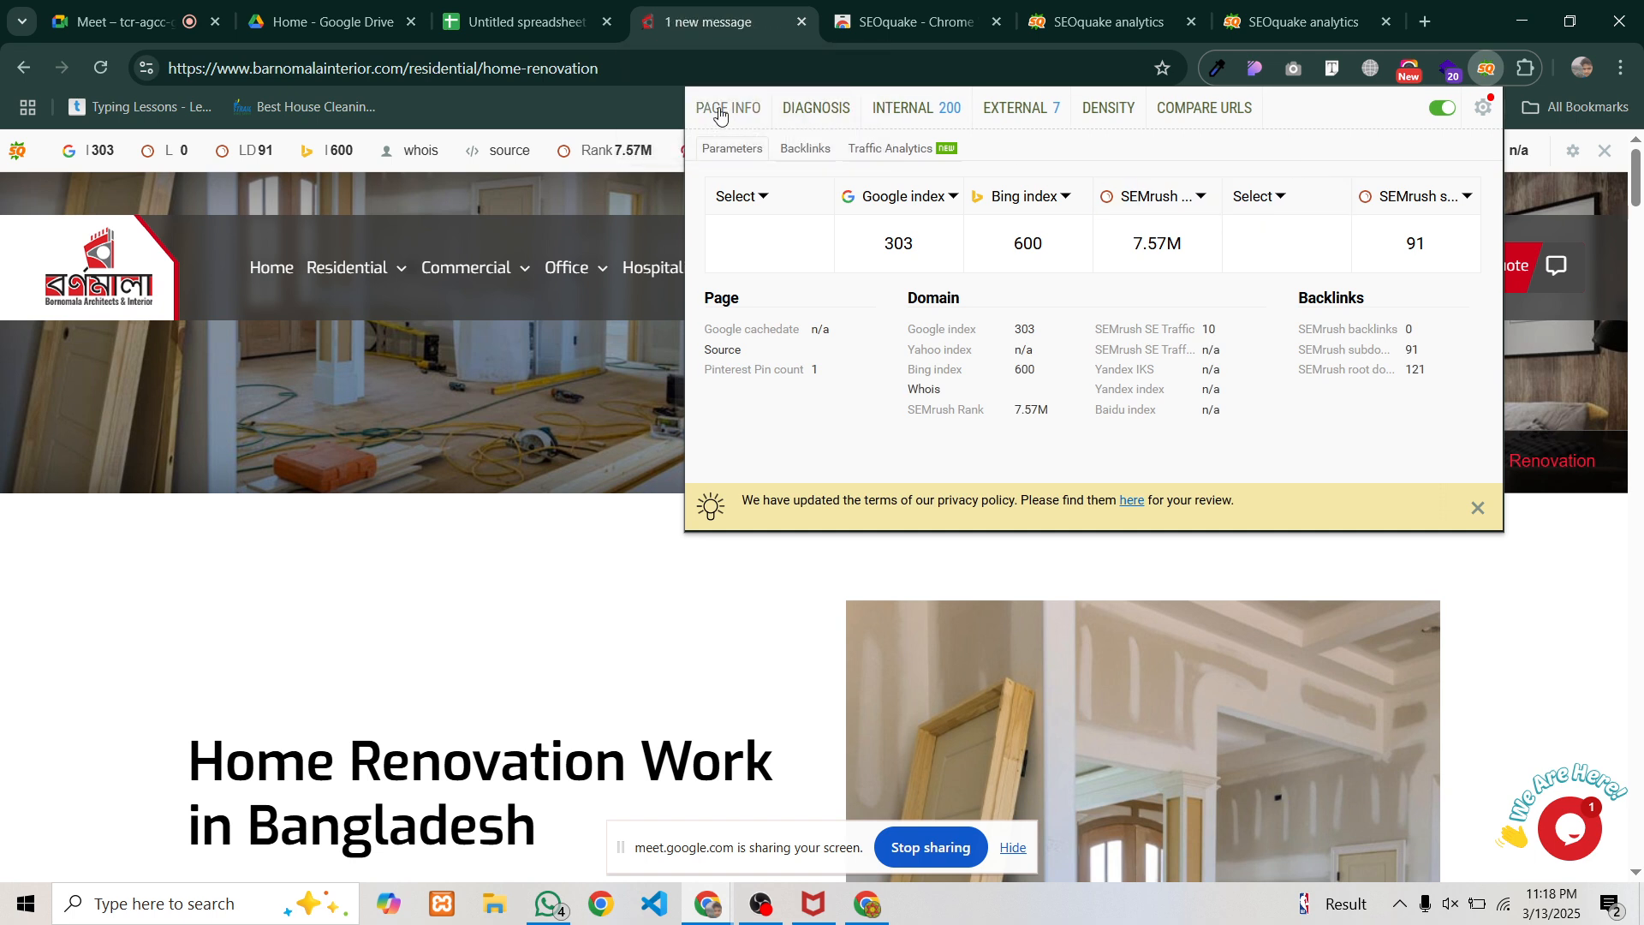
{"action": "left_click", "coordinate": [718, 106]}
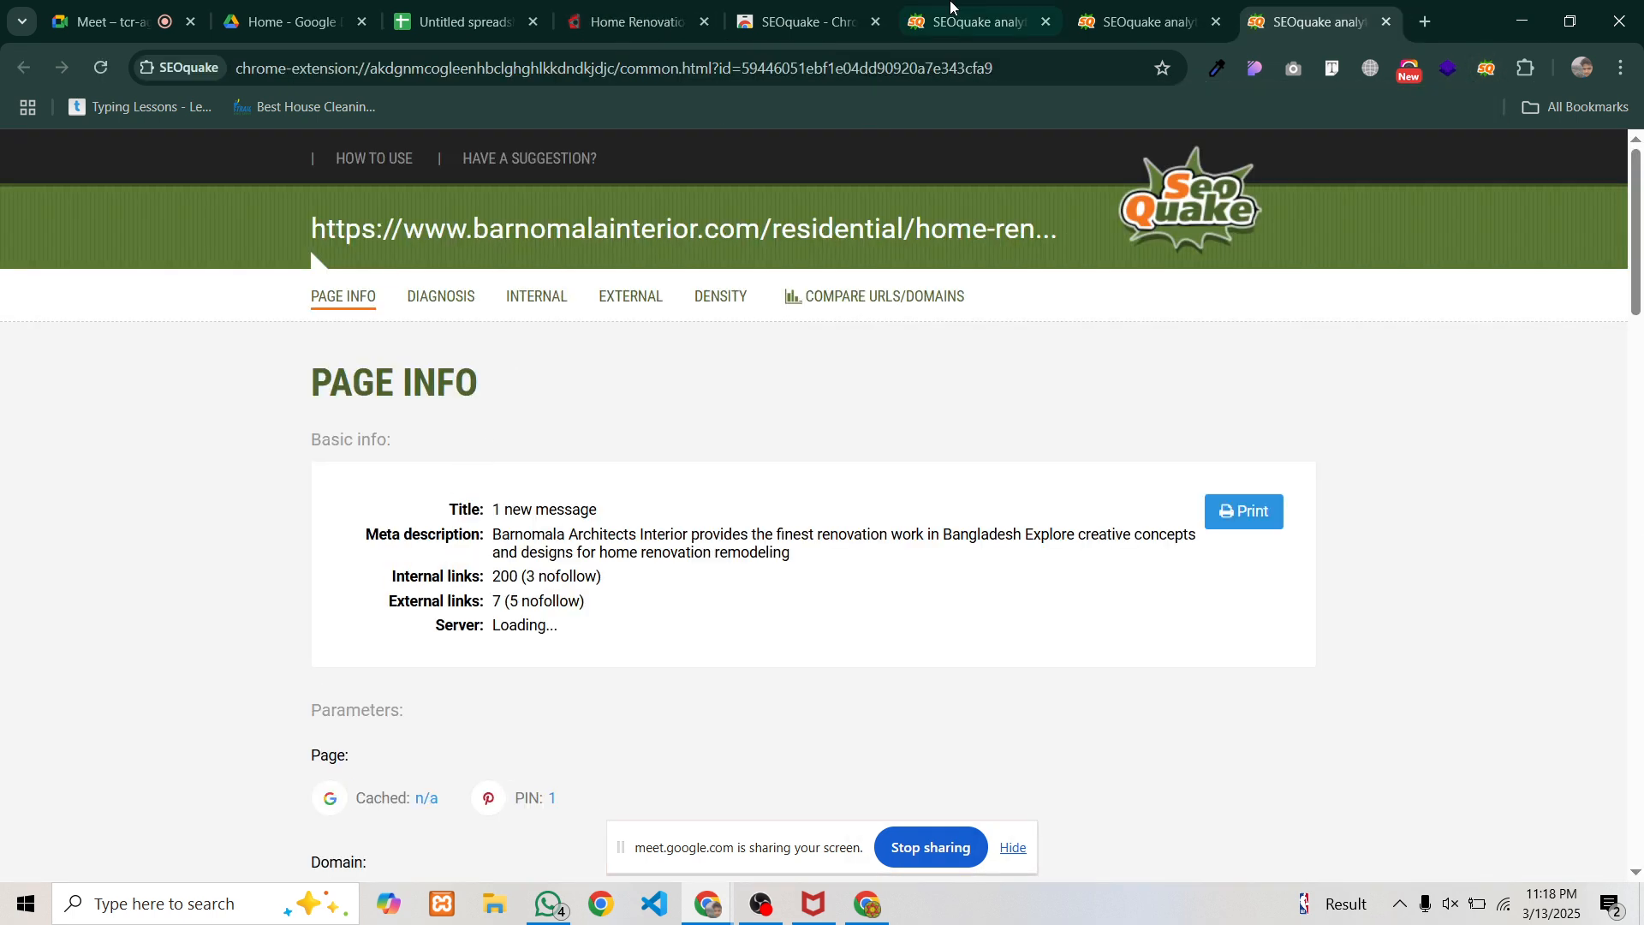
Close the three stale SEOquake report tabs
{"action": "left_click", "coordinate": [24, 22]}
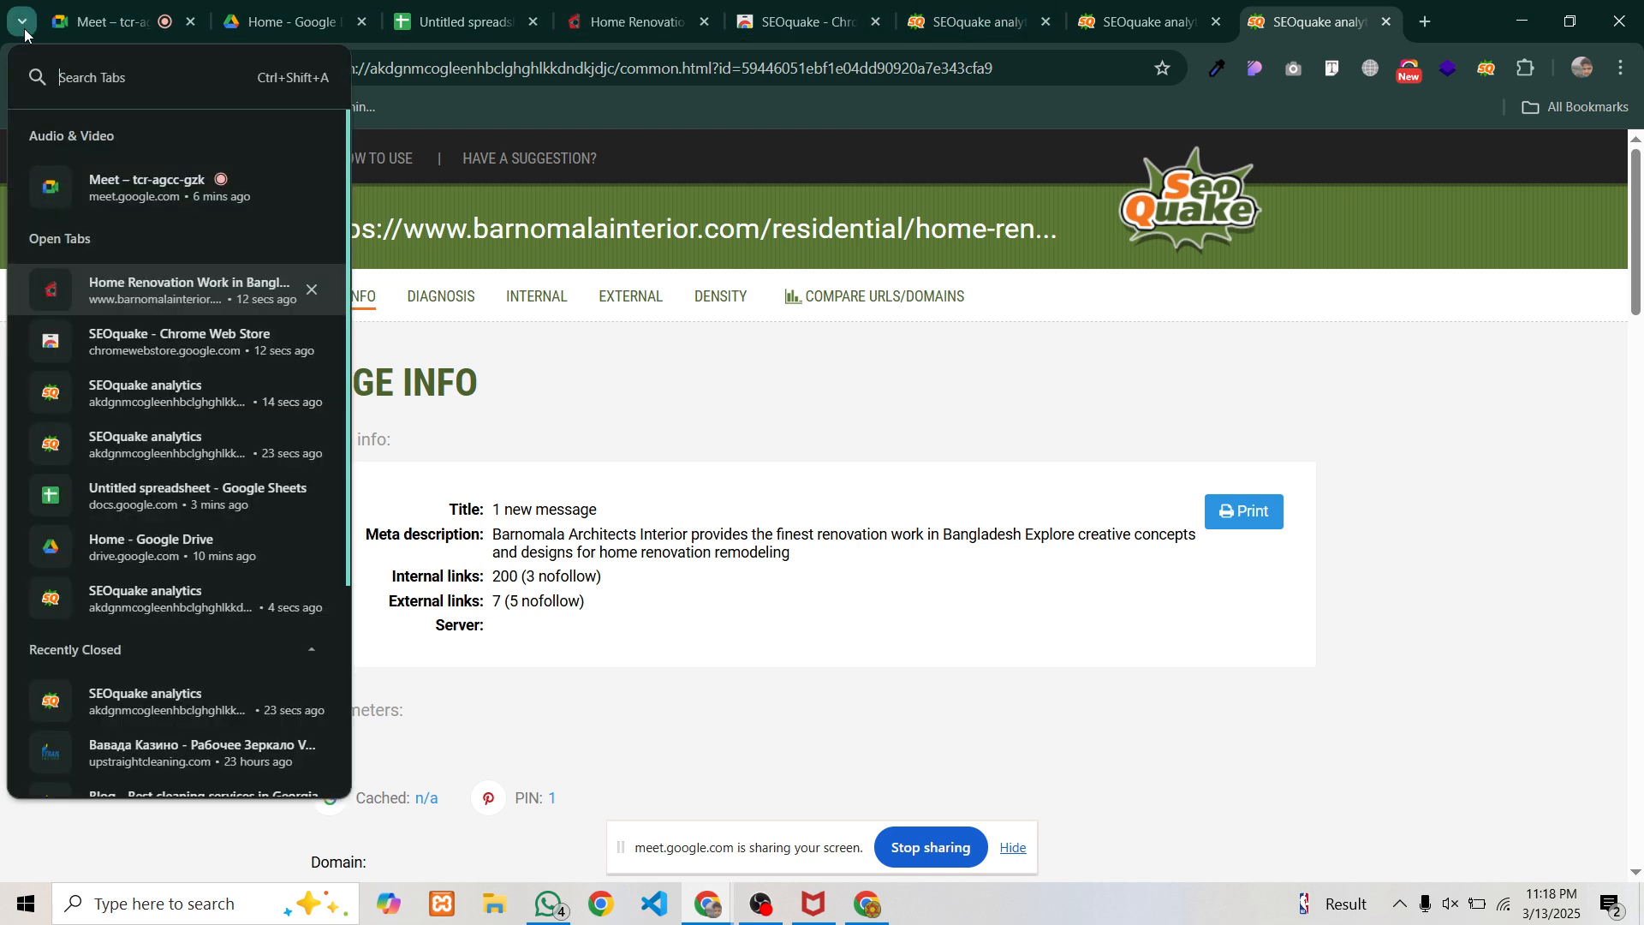
{"action": "left_click", "coordinate": [151, 602]}
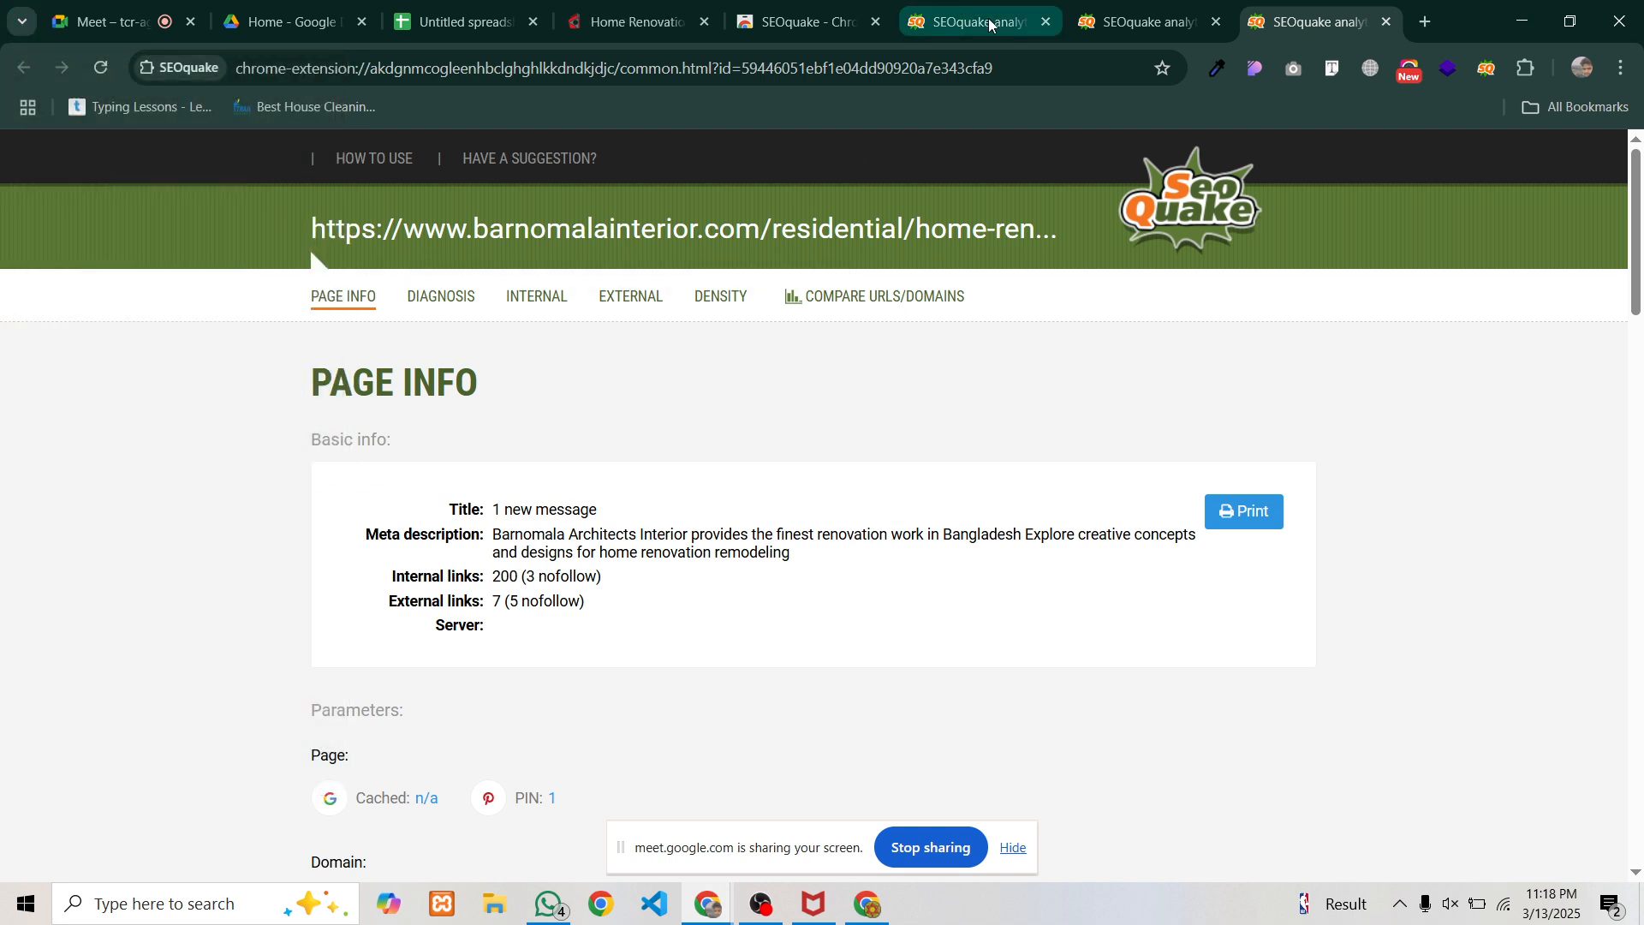
{"action": "left_click", "coordinate": [1046, 23]}
{"action": "left_click", "coordinate": [1066, 21]}
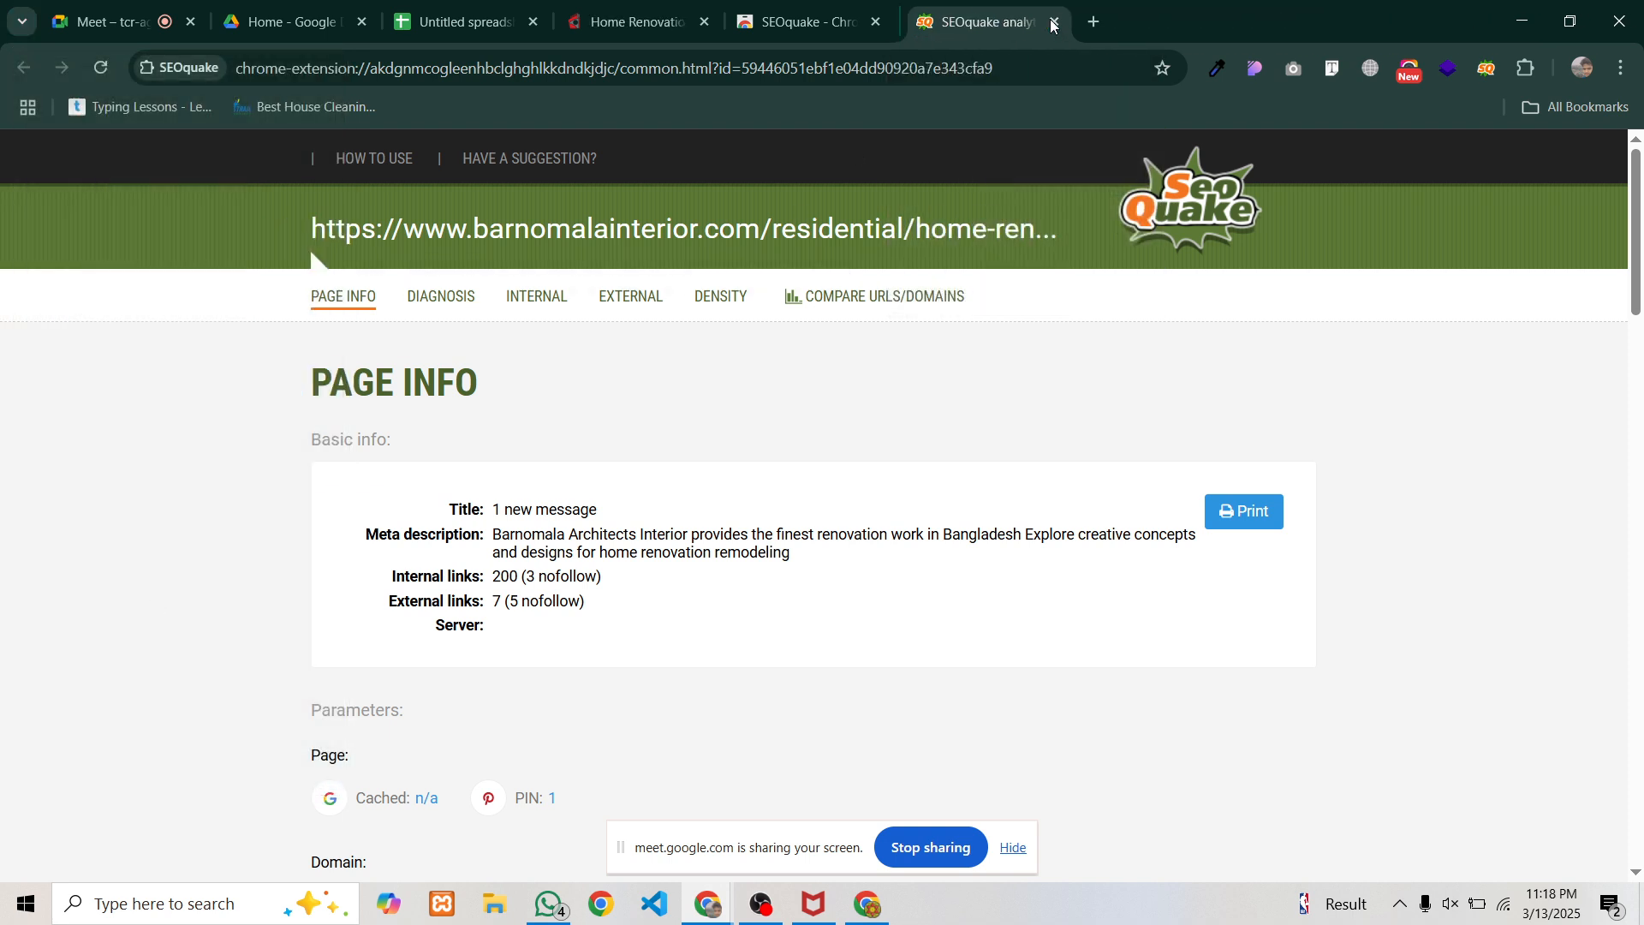
{"action": "left_click", "coordinate": [1065, 22]}
Open a fresh Page Info report, copy the renovation page's URL, and go to the spreadsheet
{"action": "left_click", "coordinate": [762, 24]}
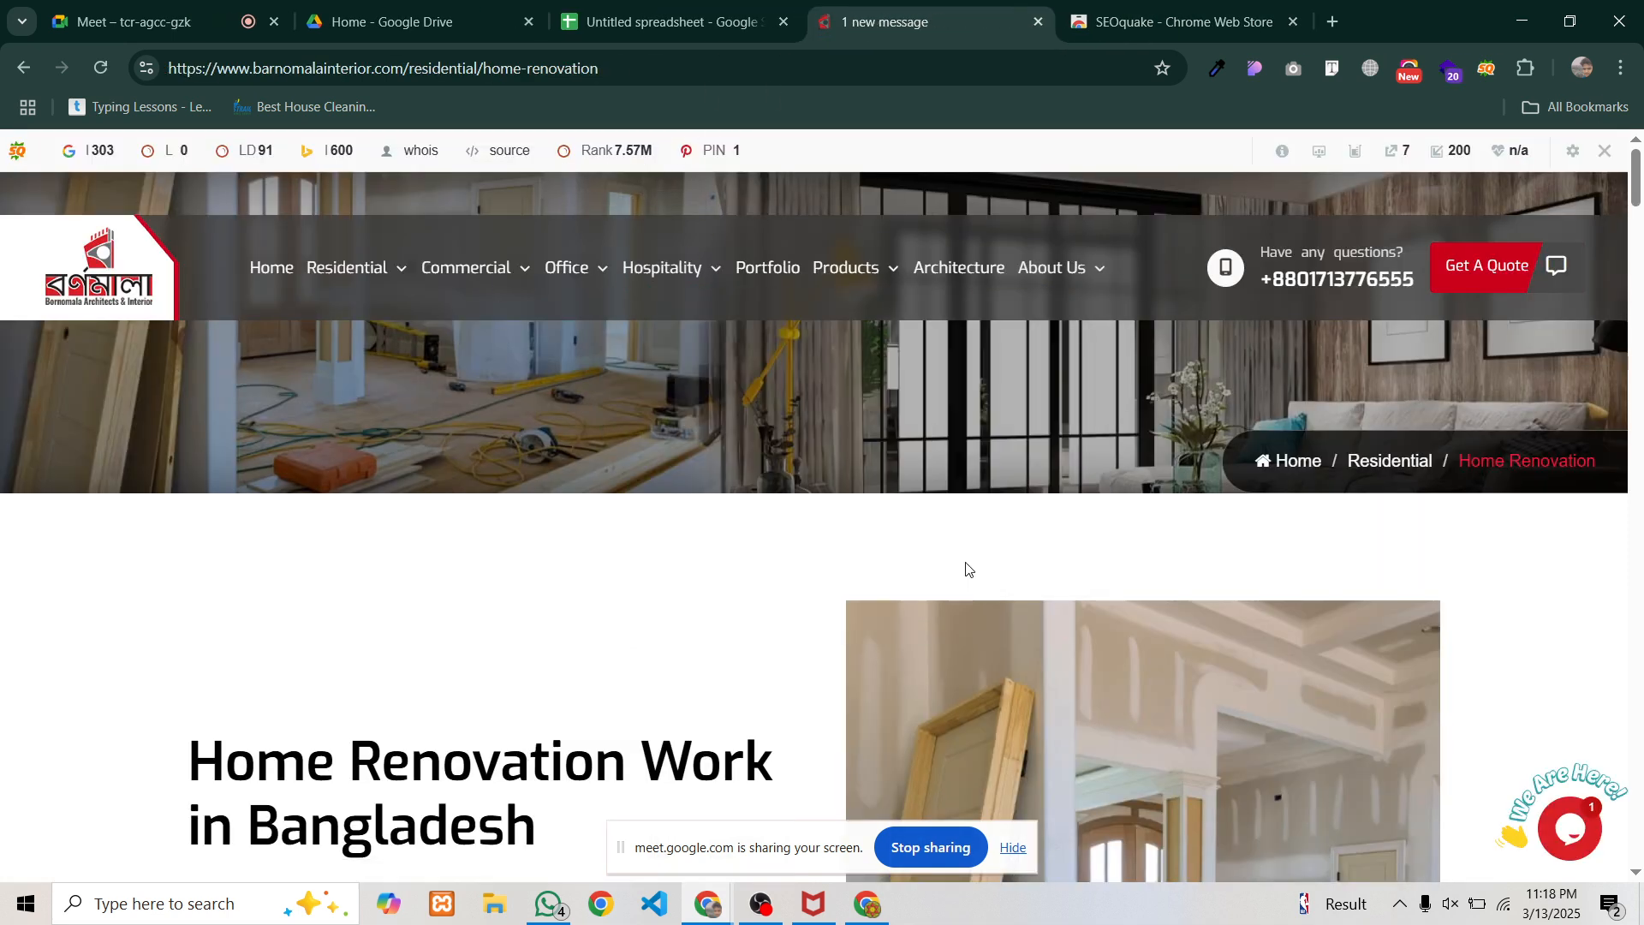
{"action": "left_click", "coordinate": [1488, 70]}
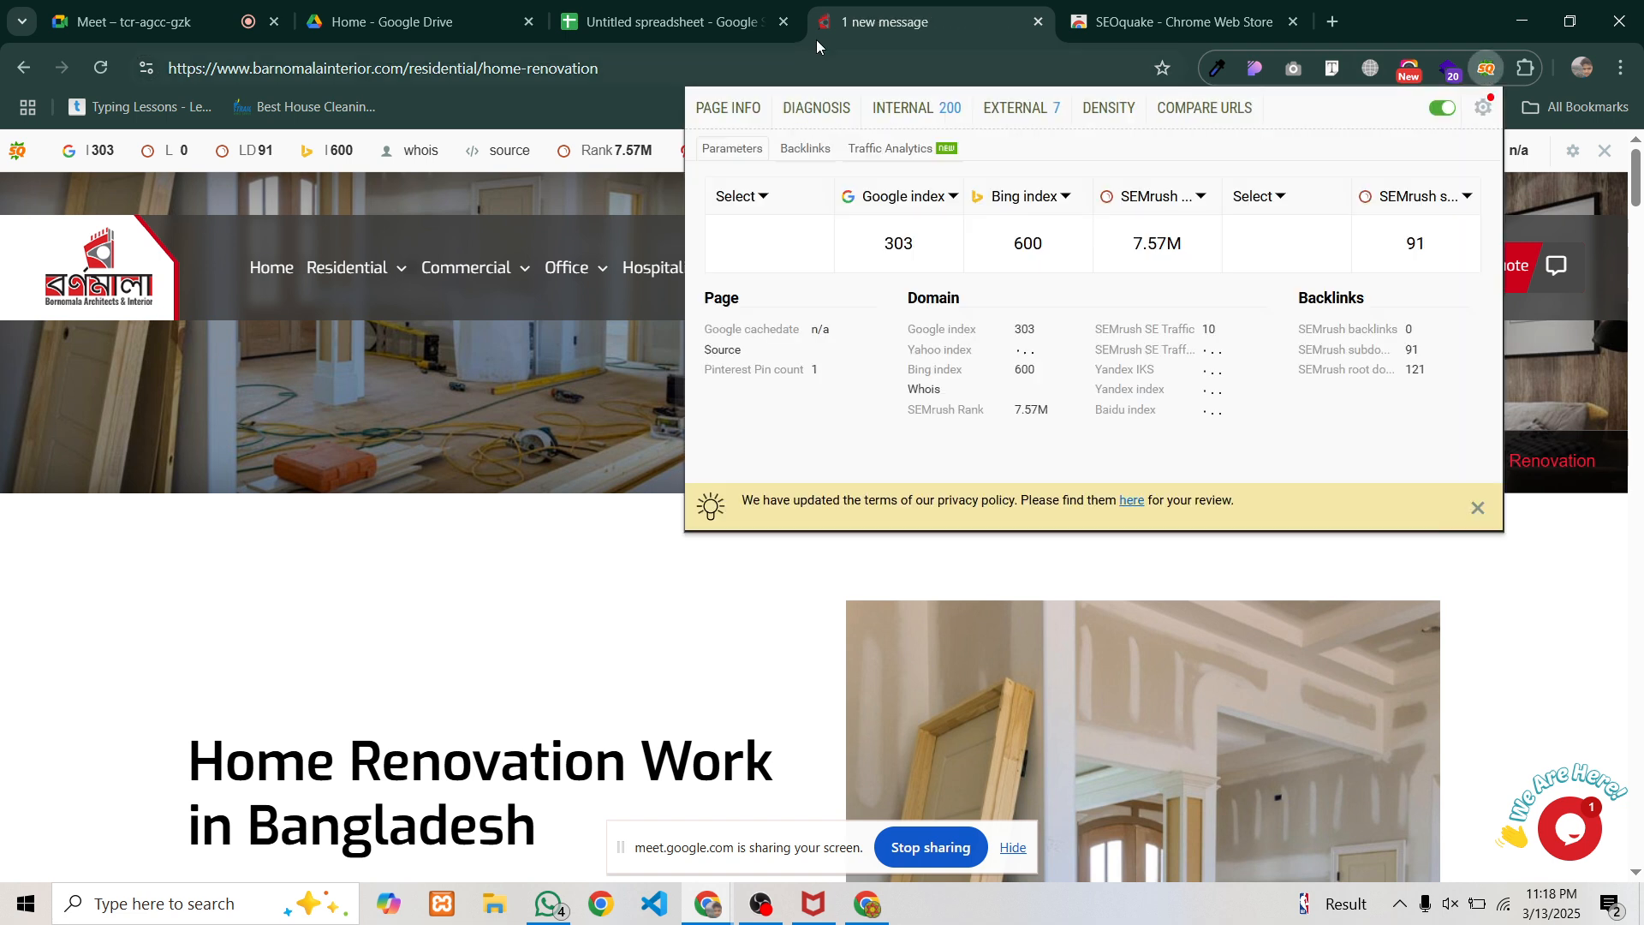
{"action": "left_click", "coordinate": [725, 109]}
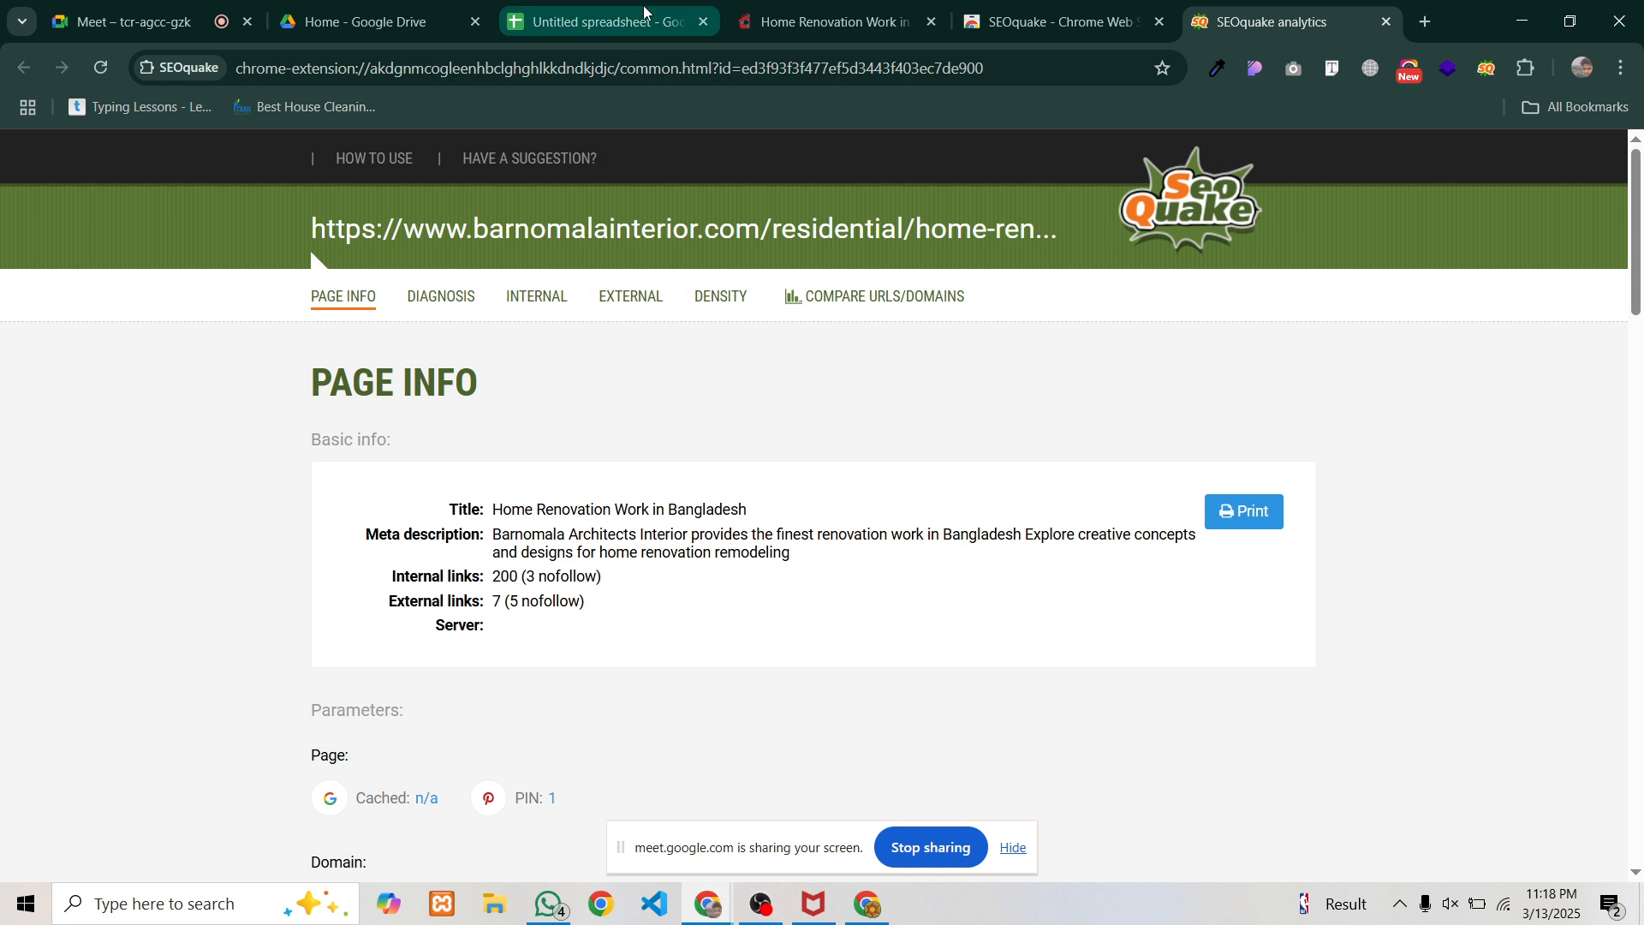
{"action": "left_click", "coordinate": [769, 19]}
{"action": "left_click_drag", "start_coordinate": [599, 68], "coordinate": [176, 67]}
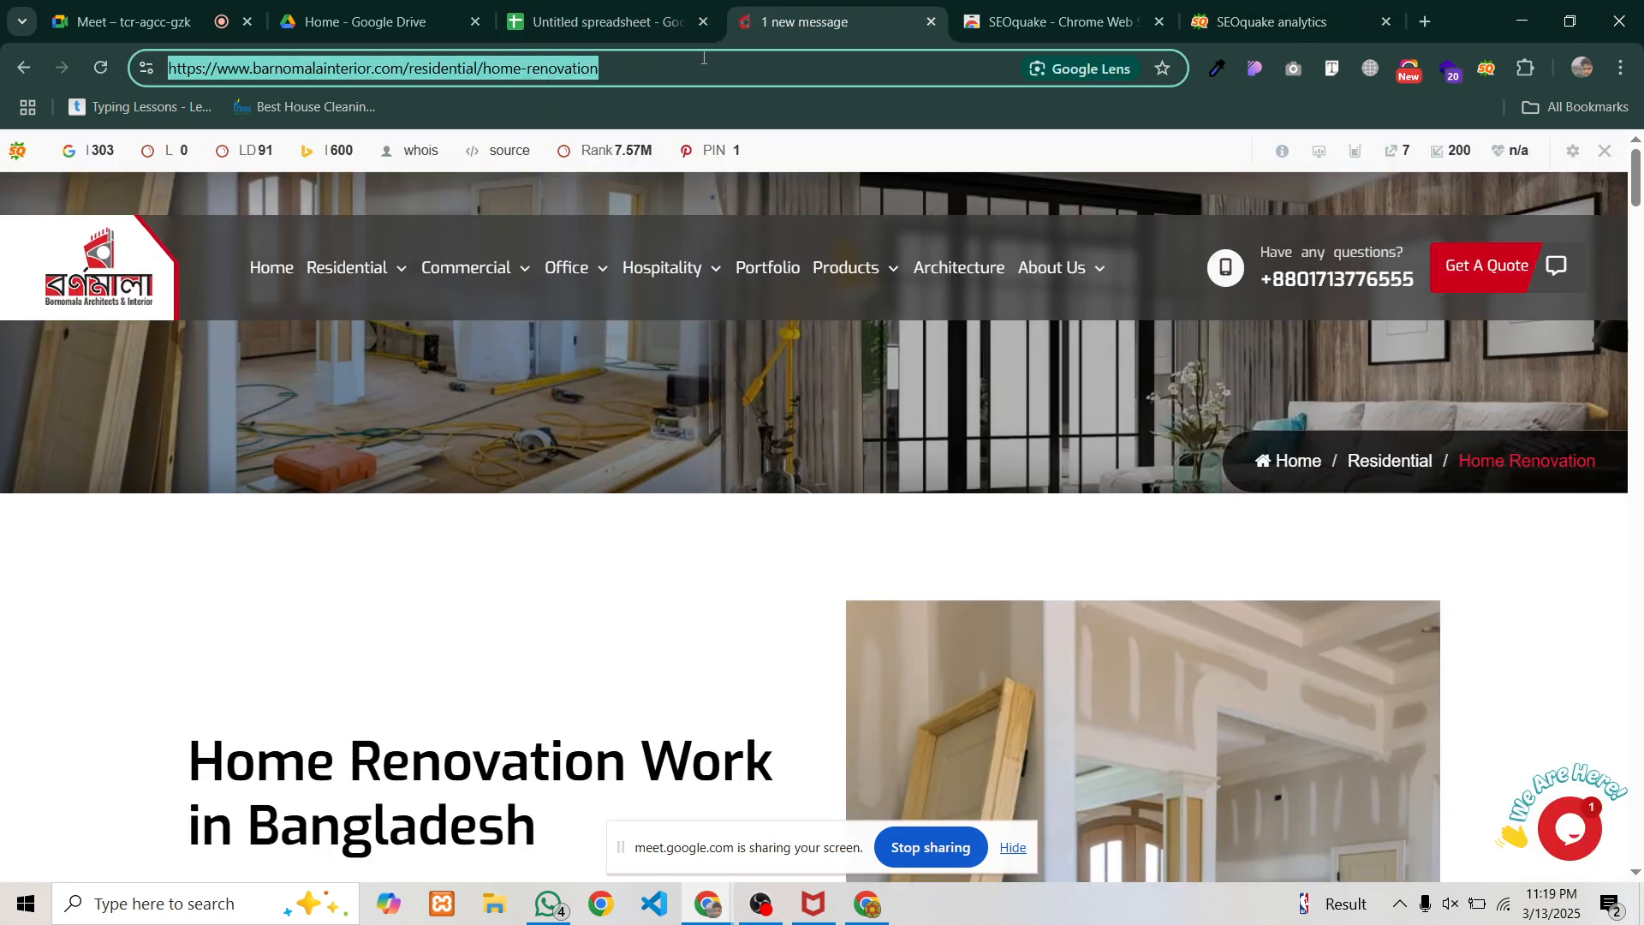
{"action": "left_click", "coordinate": [536, 7]}
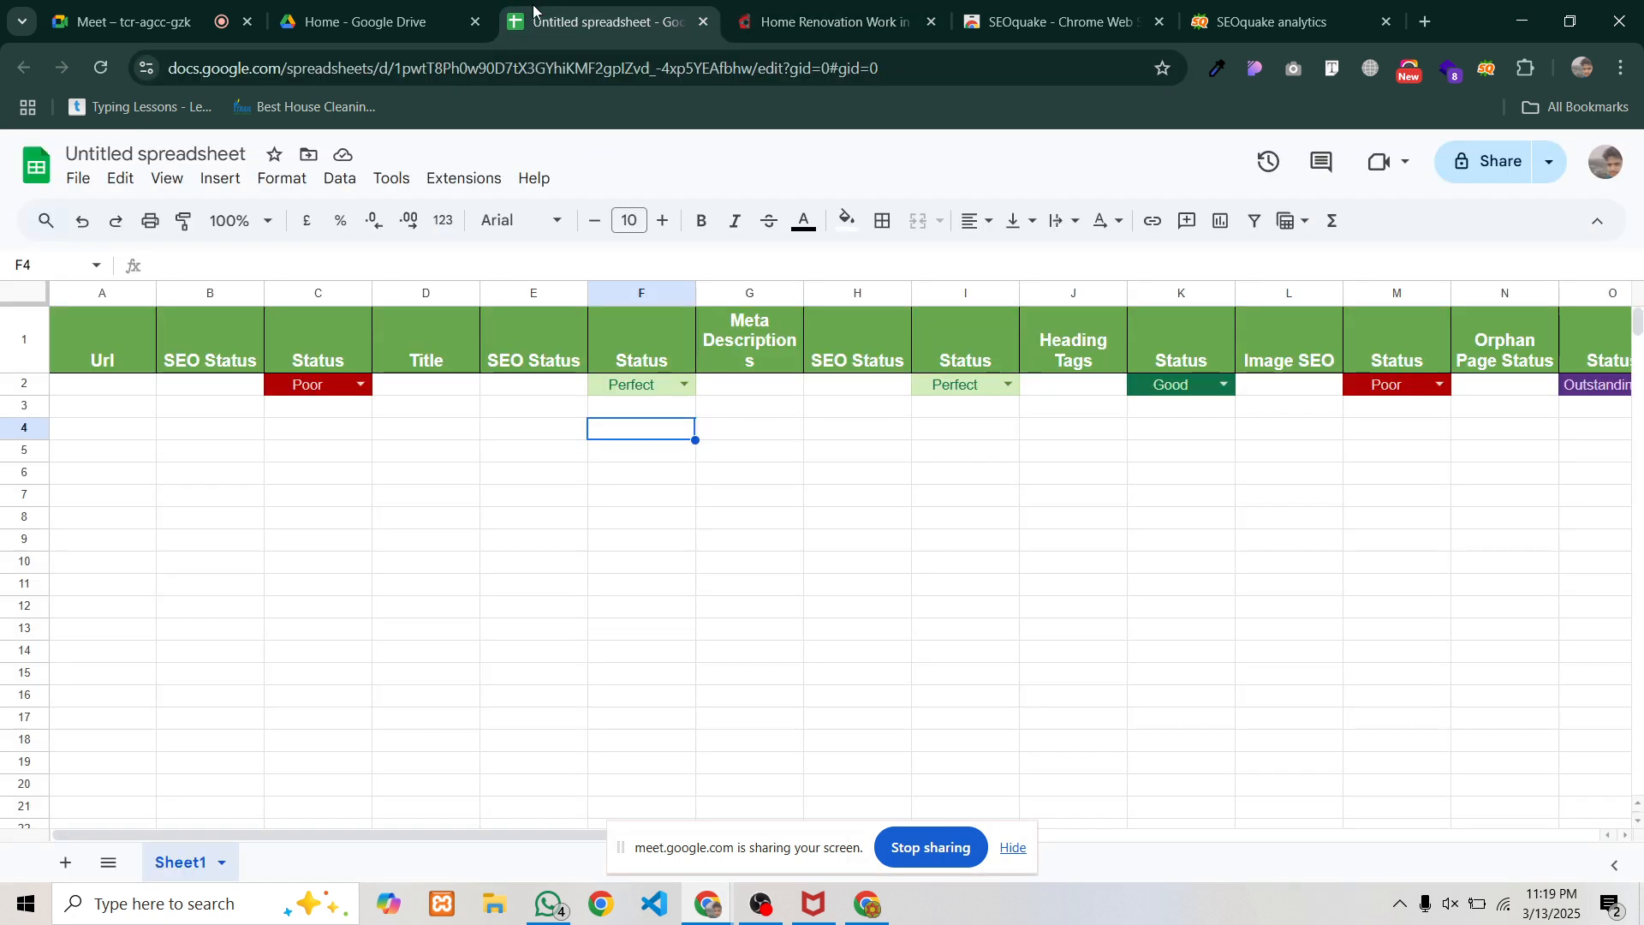
Paste the Barnomala home-renovation URL into A2 and resize column A to fit it
{"action": "left_click", "coordinate": [137, 386]}
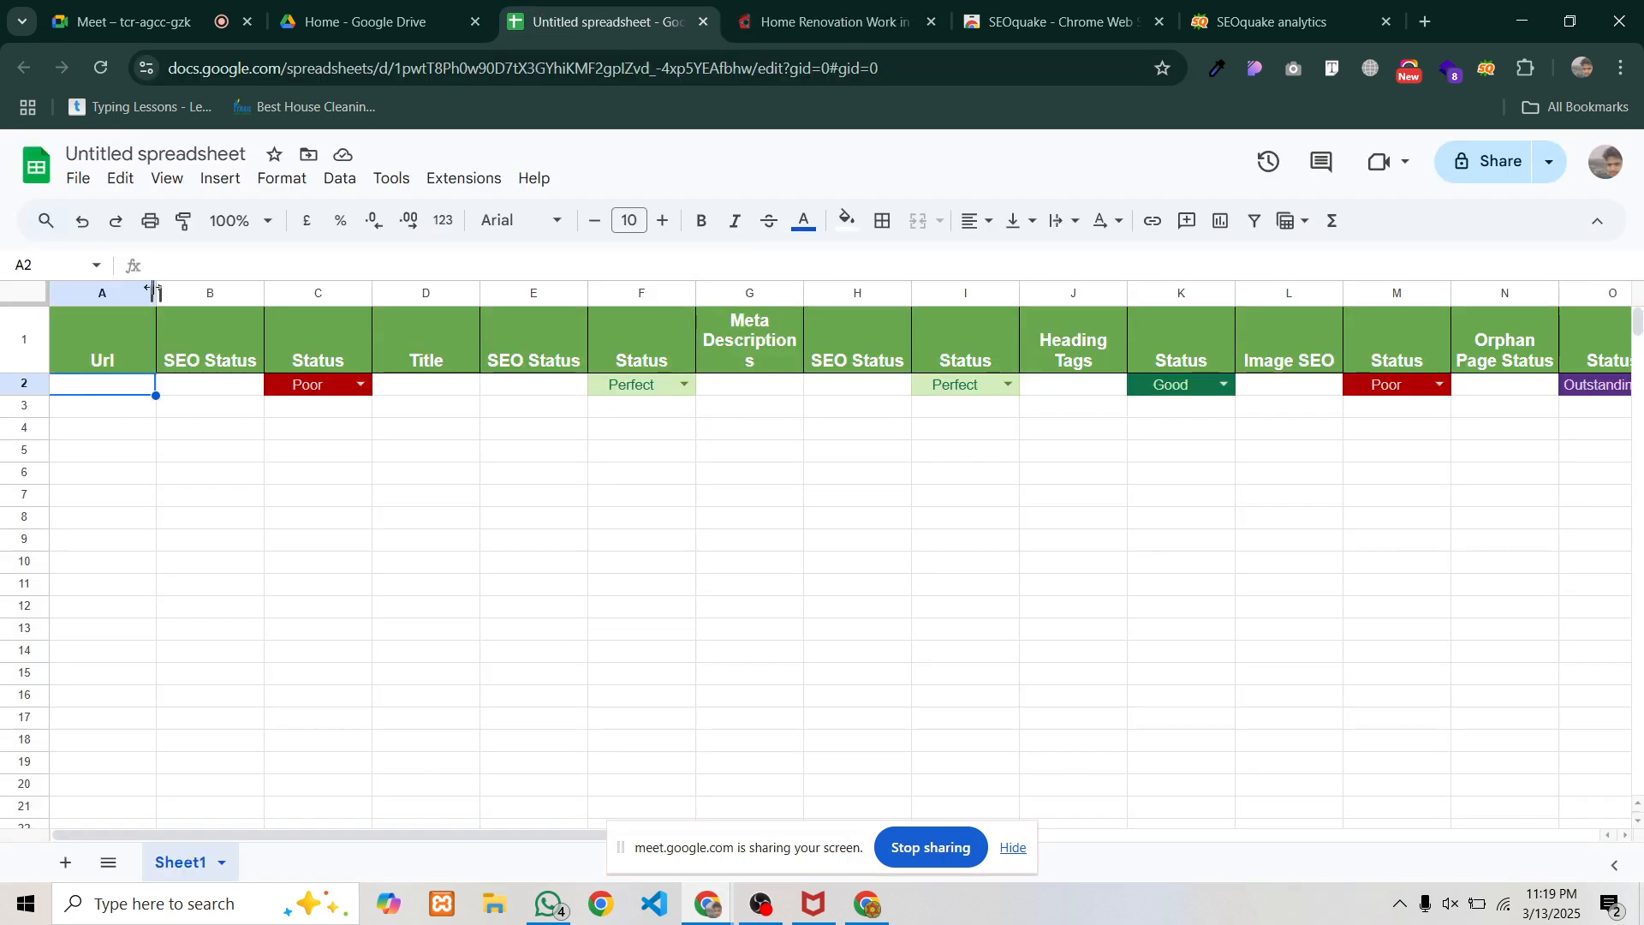
{"action": "left_click_drag", "start_coordinate": [152, 292], "coordinate": [562, 292]}
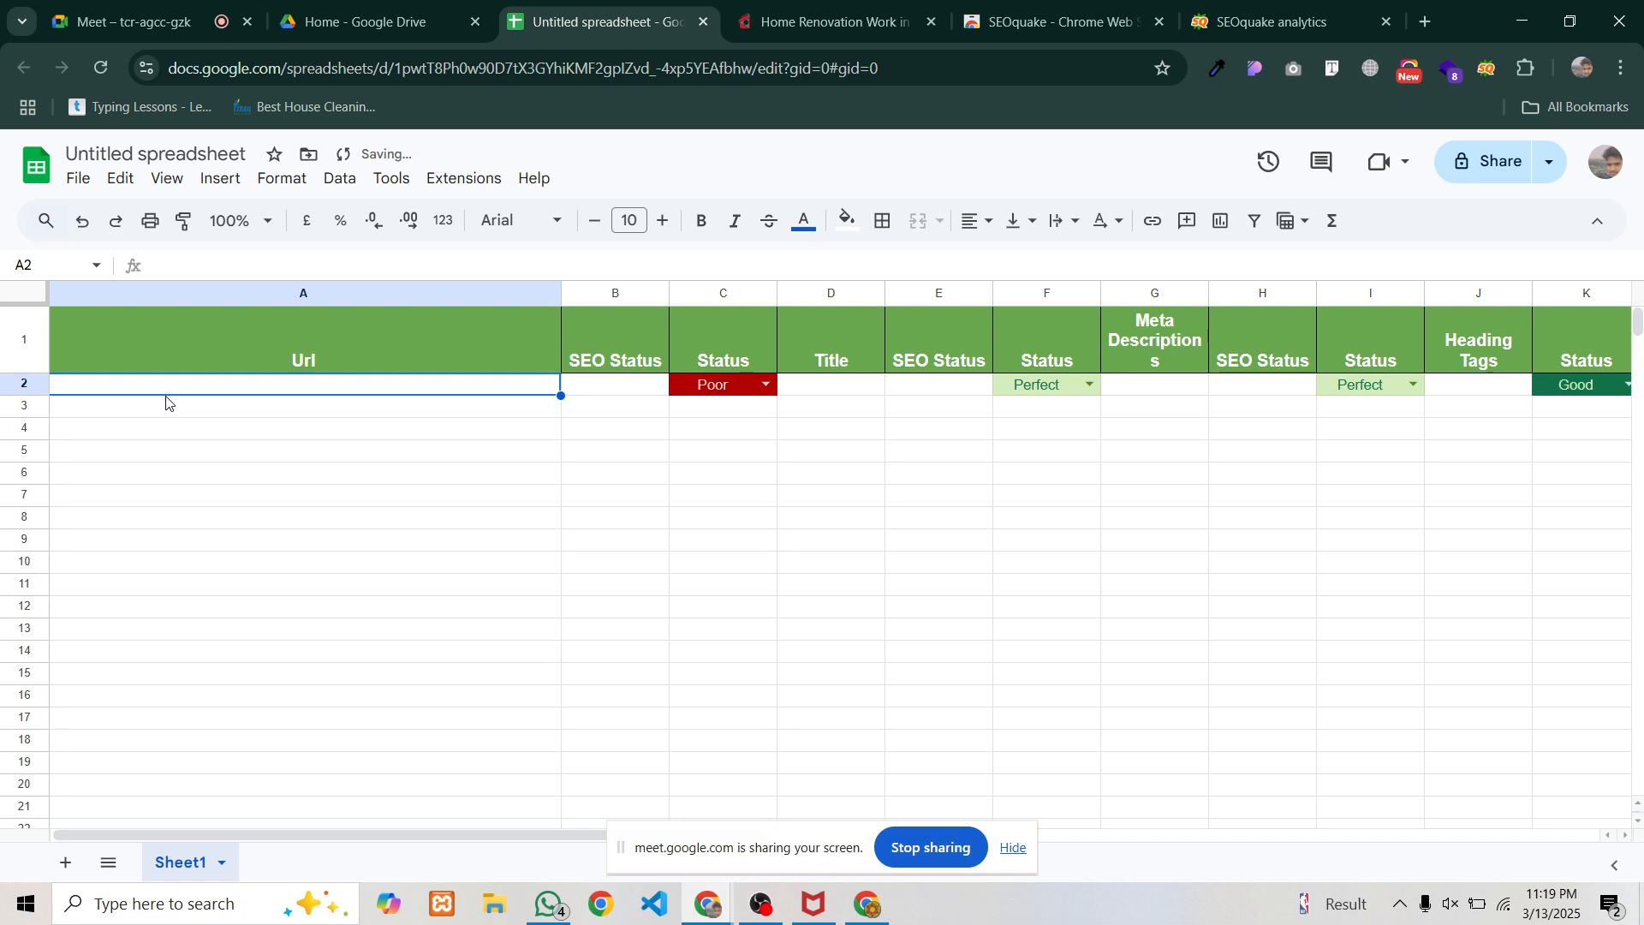
{"action": "type", "text": "https://www.barnomalainterior.com/residential/home-renovation"}
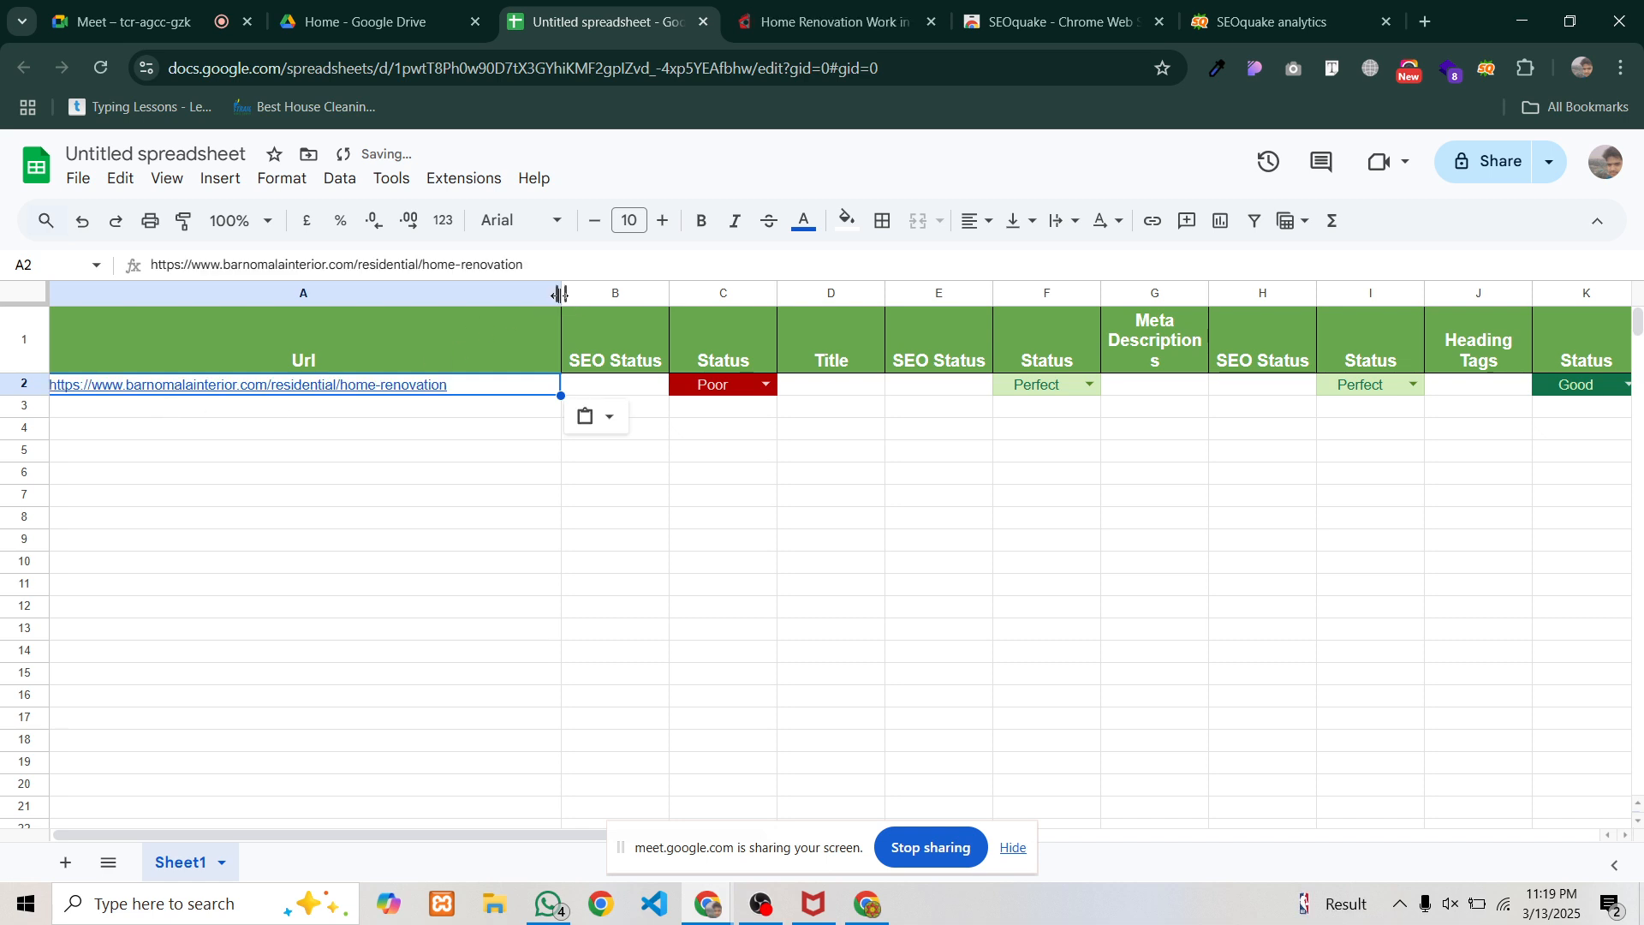
{"action": "left_click_drag", "start_coordinate": [560, 295], "coordinate": [470, 294]}
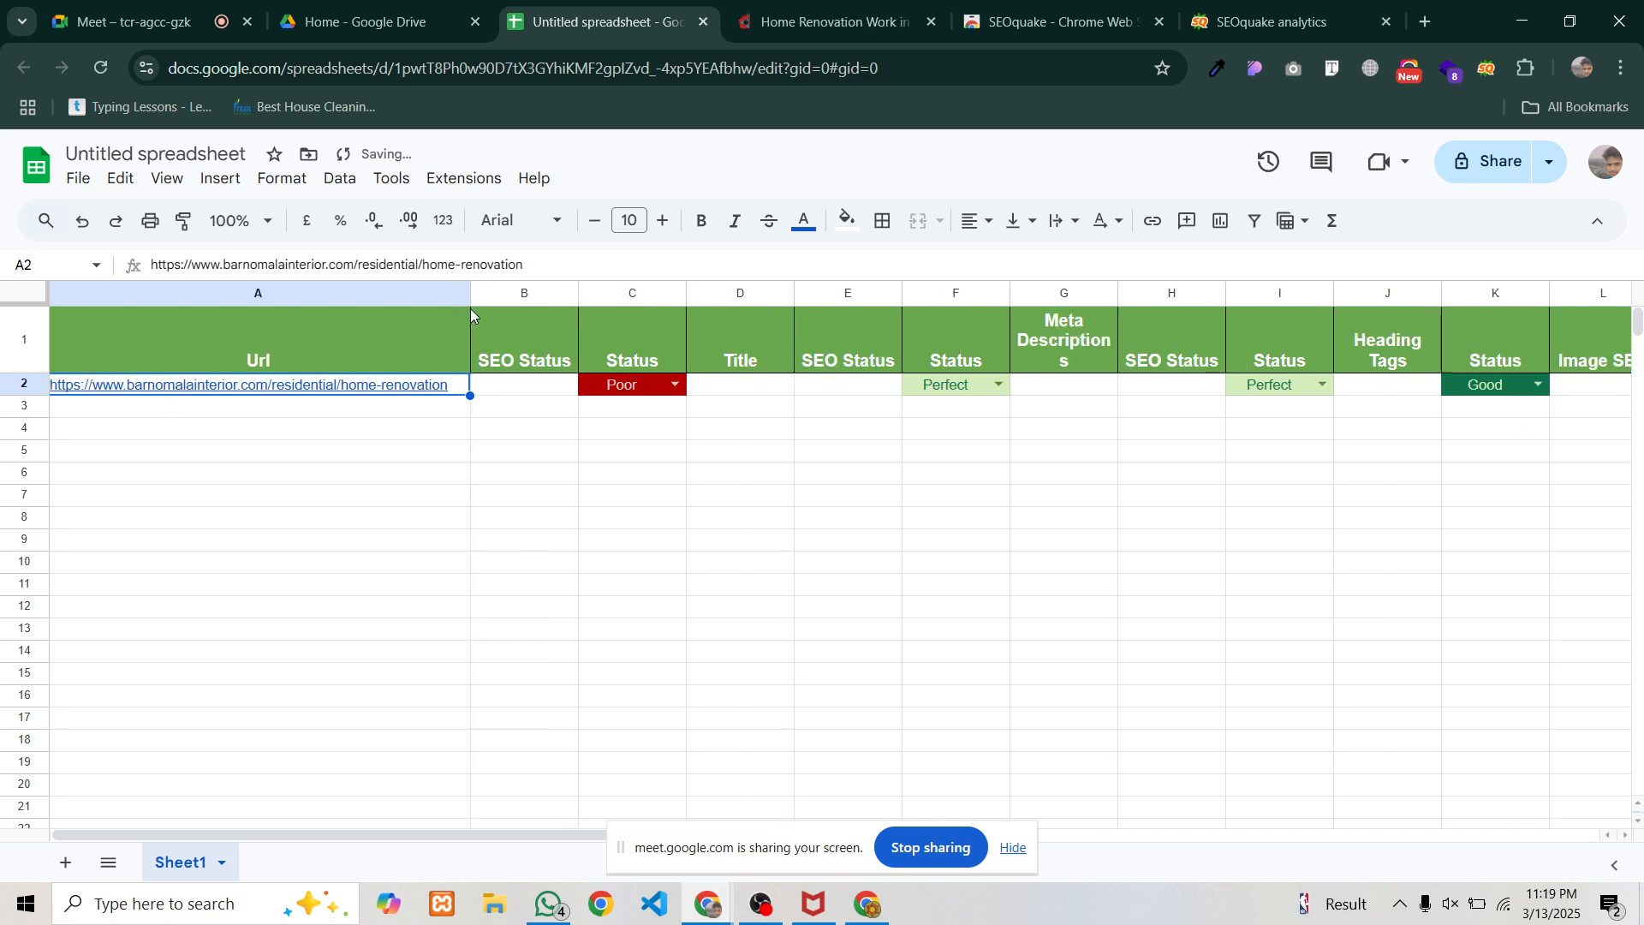
{"action": "left_click", "coordinate": [406, 480]}
{"action": "left_click", "coordinate": [347, 387]}
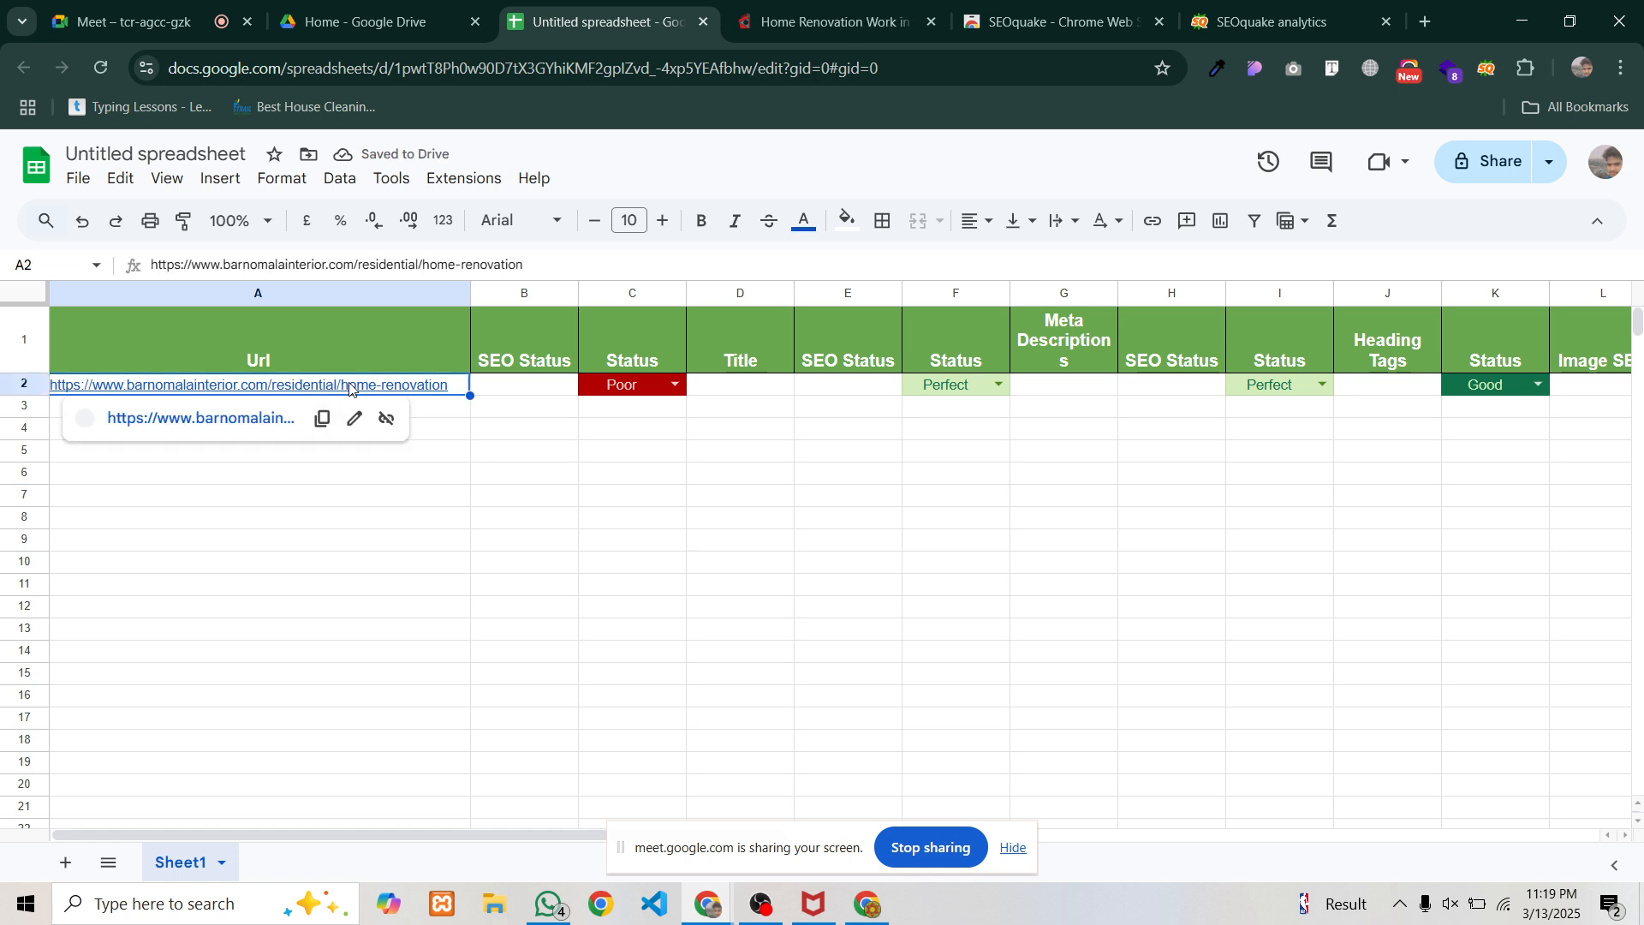
{"action": "left_click", "coordinate": [461, 517]}
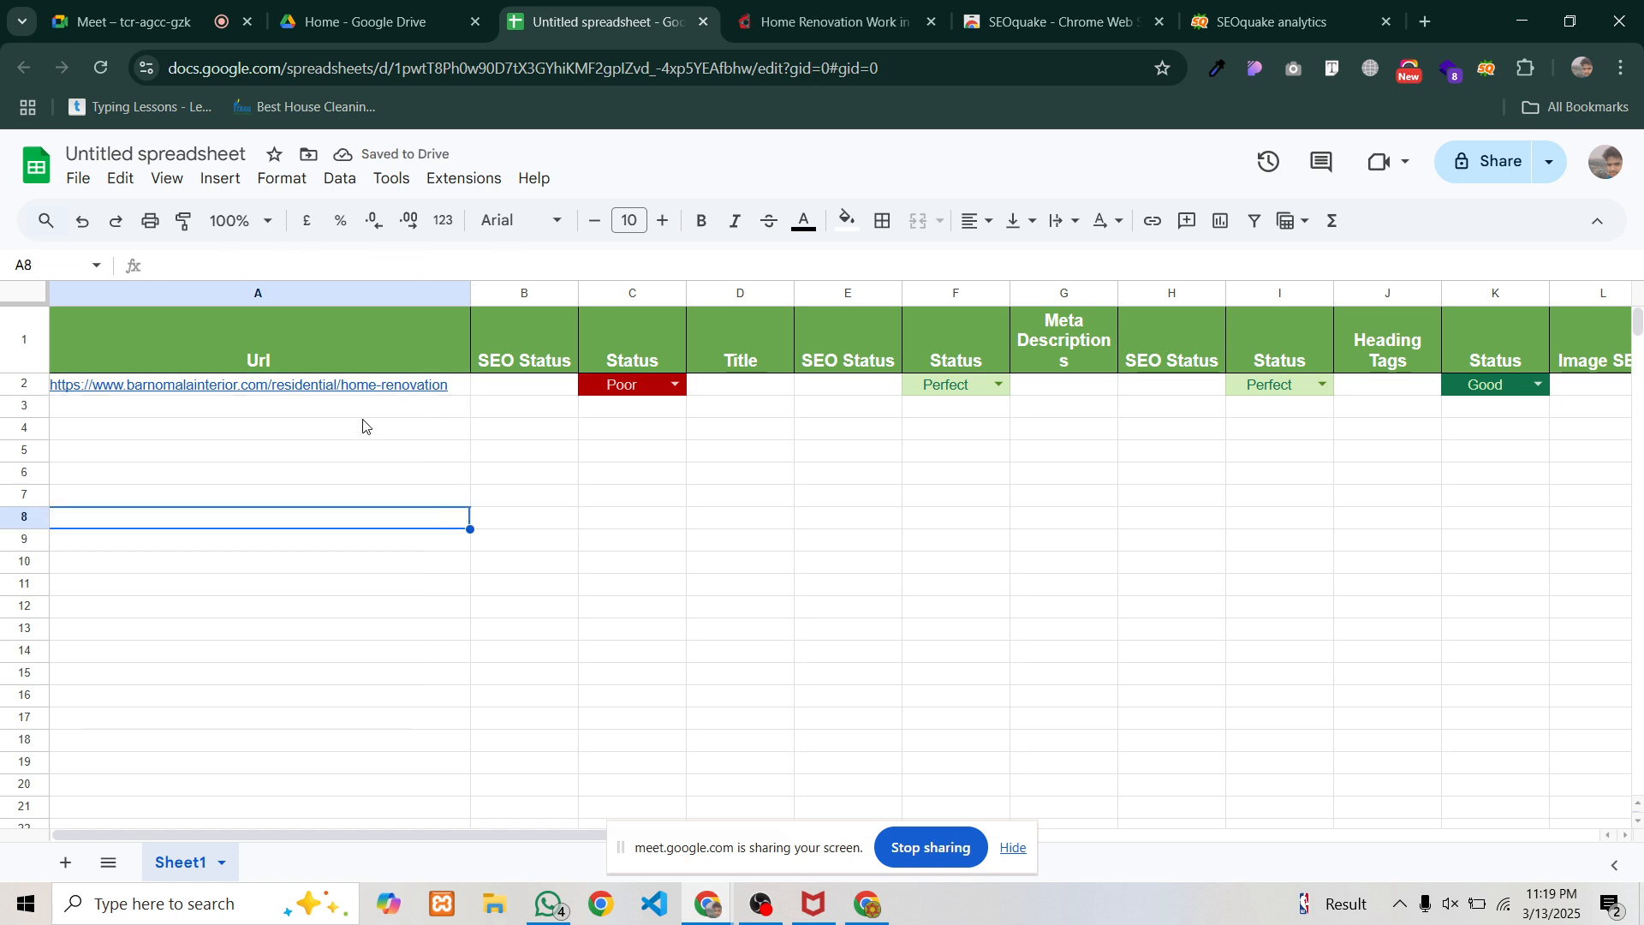
{"action": "left_click", "coordinate": [421, 389]}
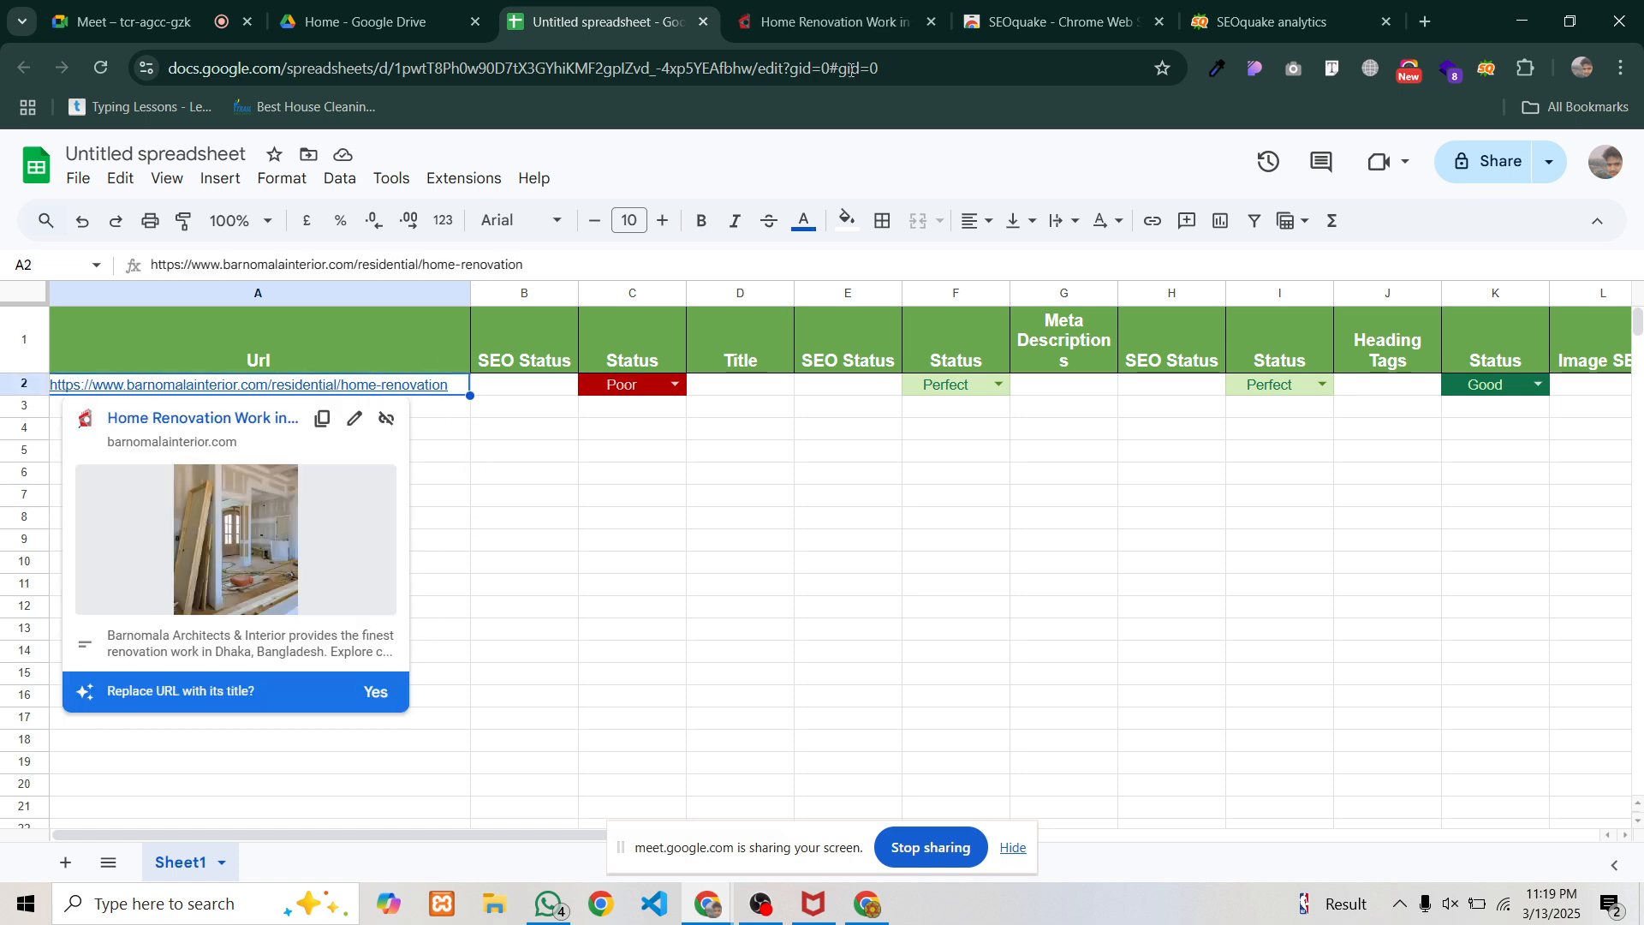
{"action": "left_click", "coordinate": [826, 22]}
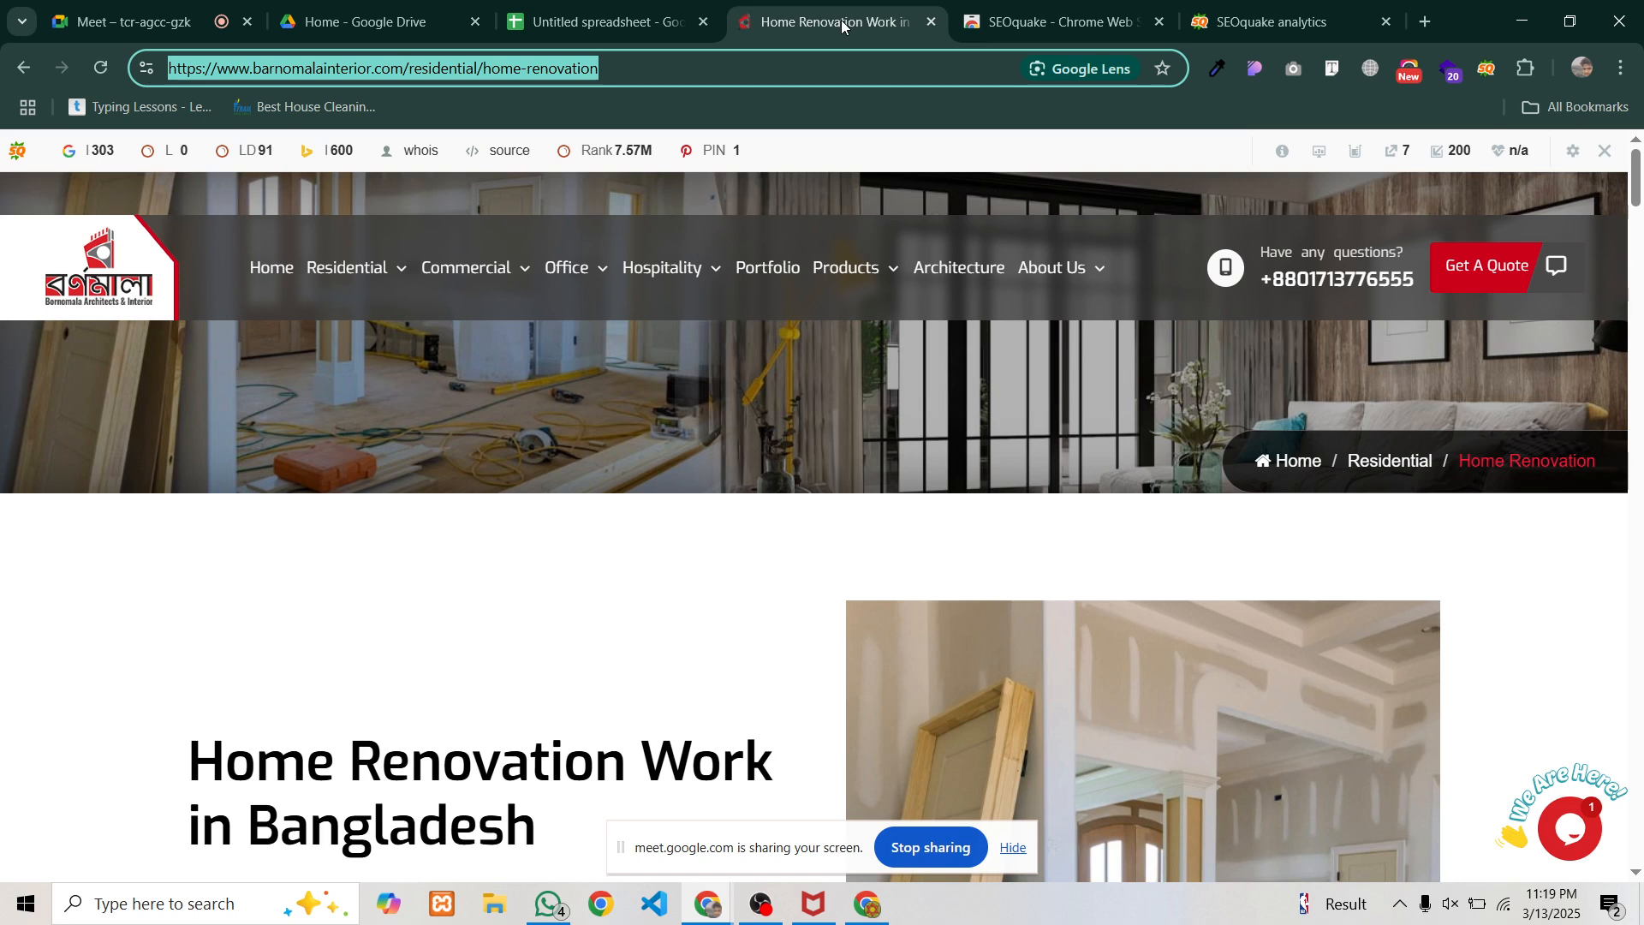
Open SEOquake's DIAGNOSIS audit and copy the URL verdict '53 characters — optimal.'
{"action": "left_click", "coordinate": [1218, 9]}
{"action": "scroll", "coordinate": [546, 502], "scroll_direction": "down", "scroll_amount": 2}
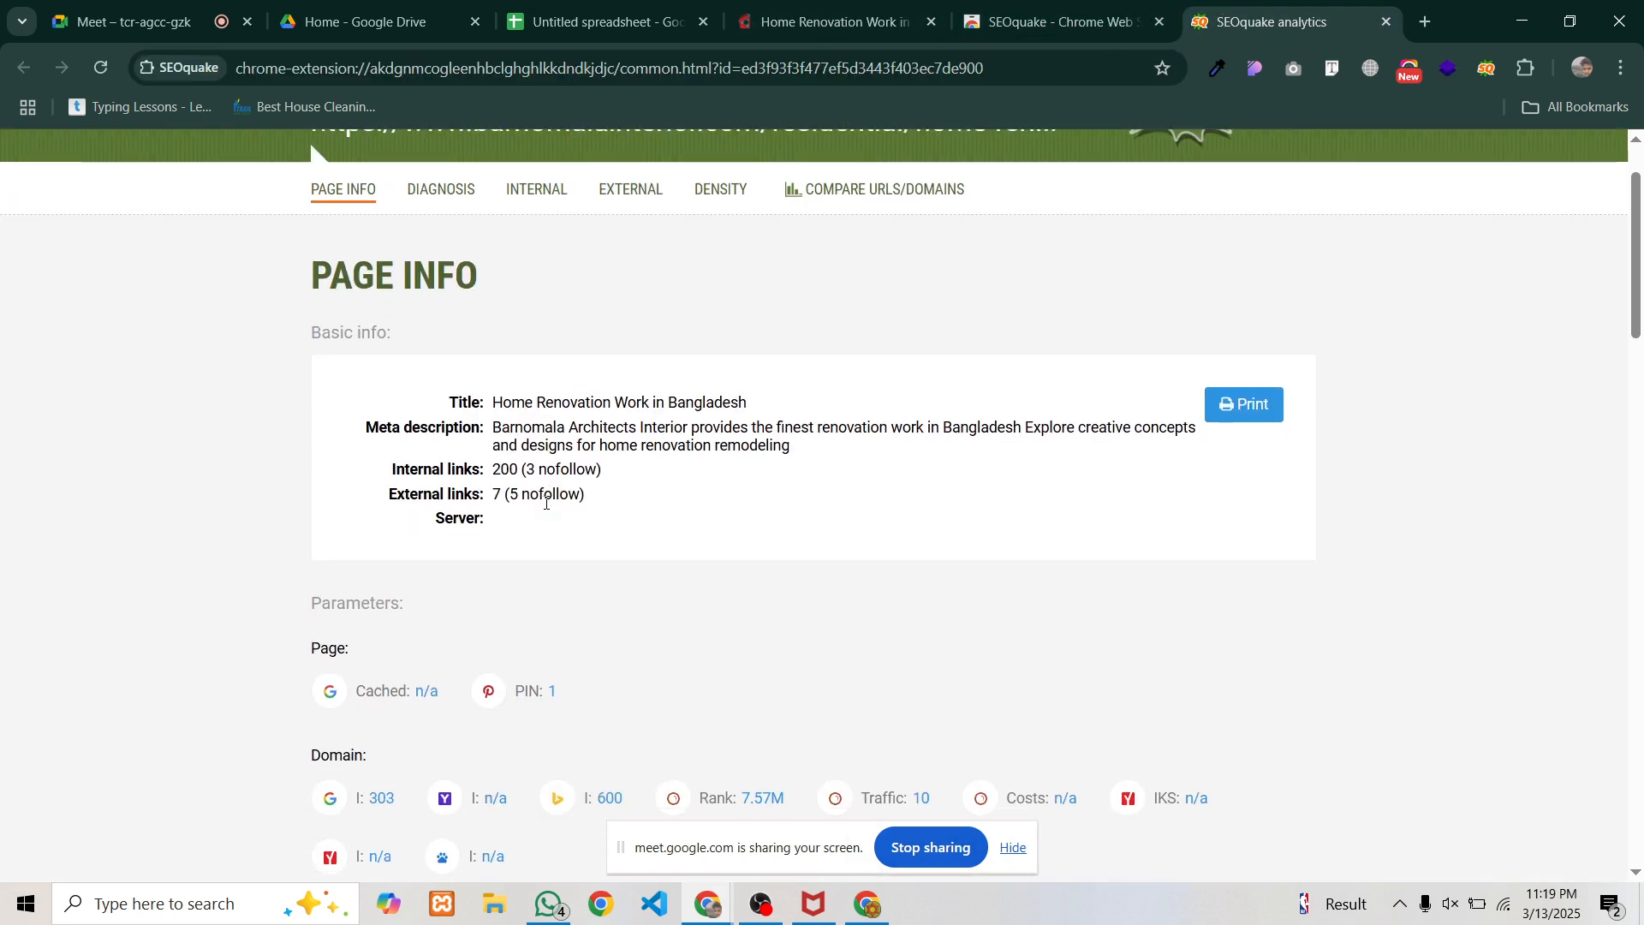
{"action": "scroll", "coordinate": [546, 503], "scroll_direction": "down", "scroll_amount": 7}
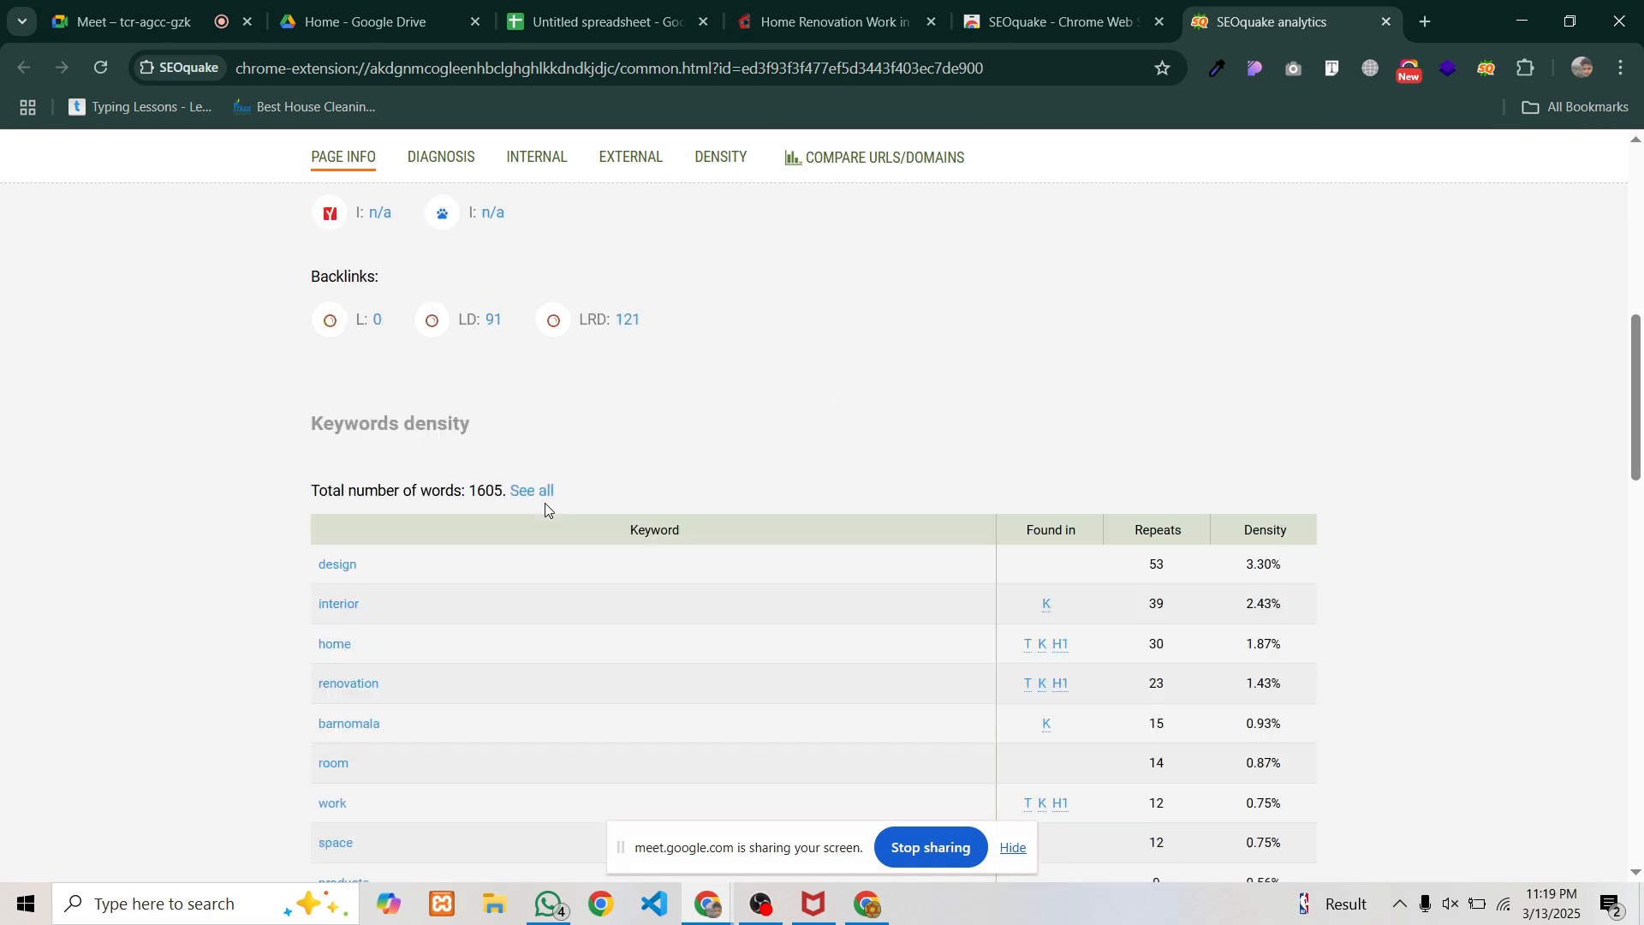
{"action": "scroll", "coordinate": [545, 501], "scroll_direction": "up", "scroll_amount": 10}
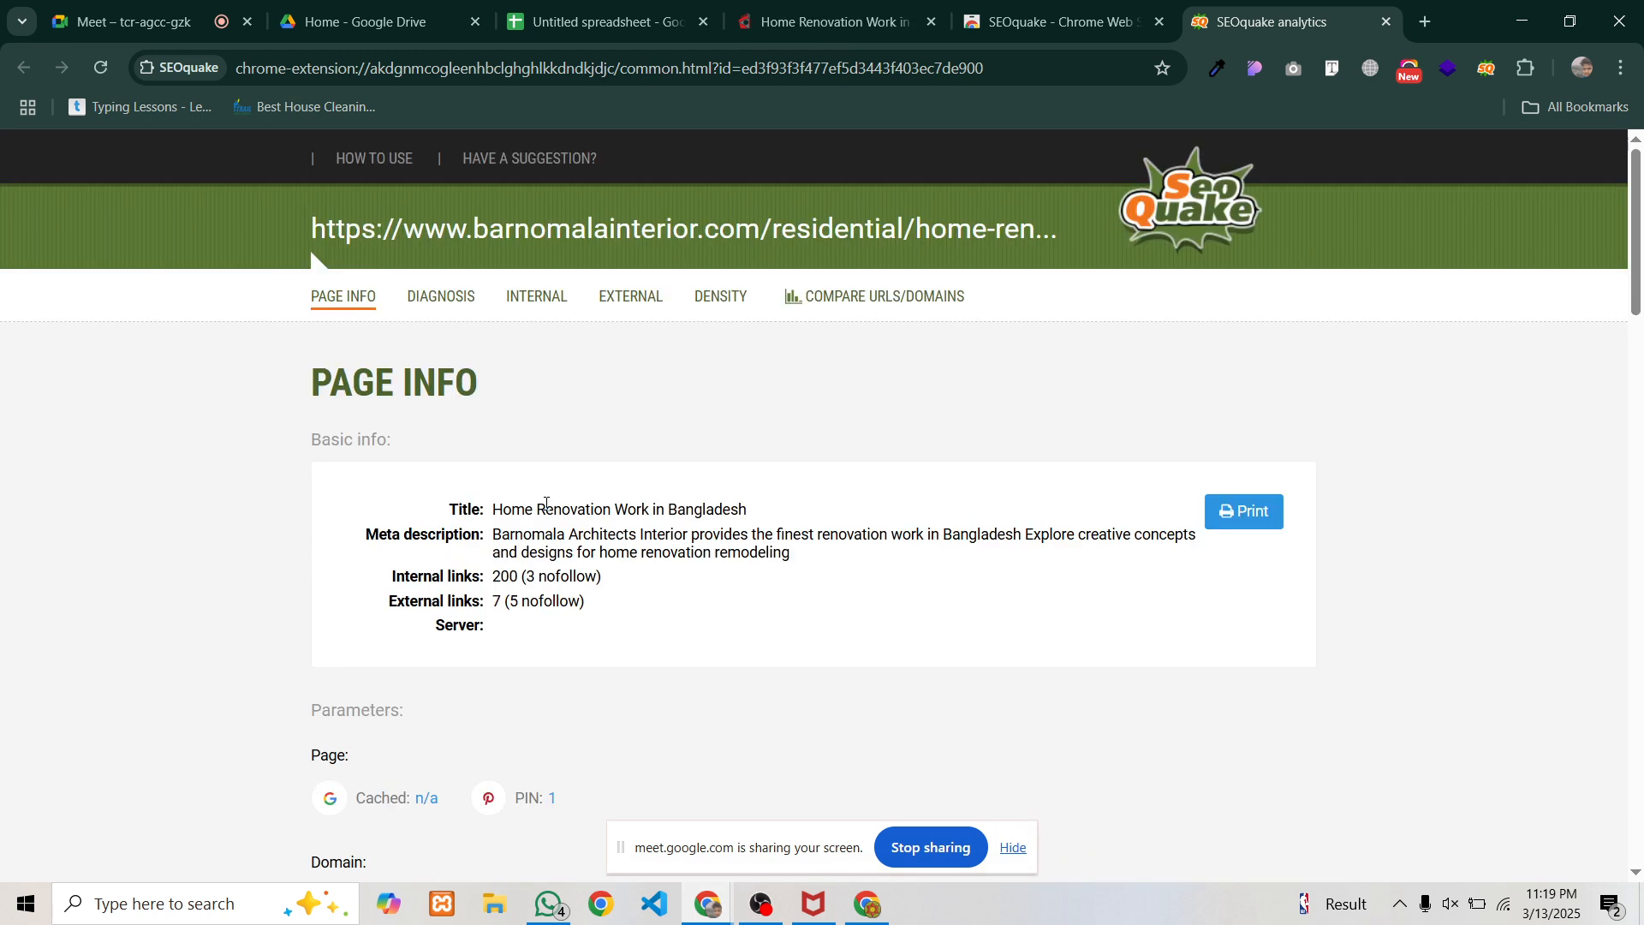
{"action": "left_click", "coordinate": [450, 296]}
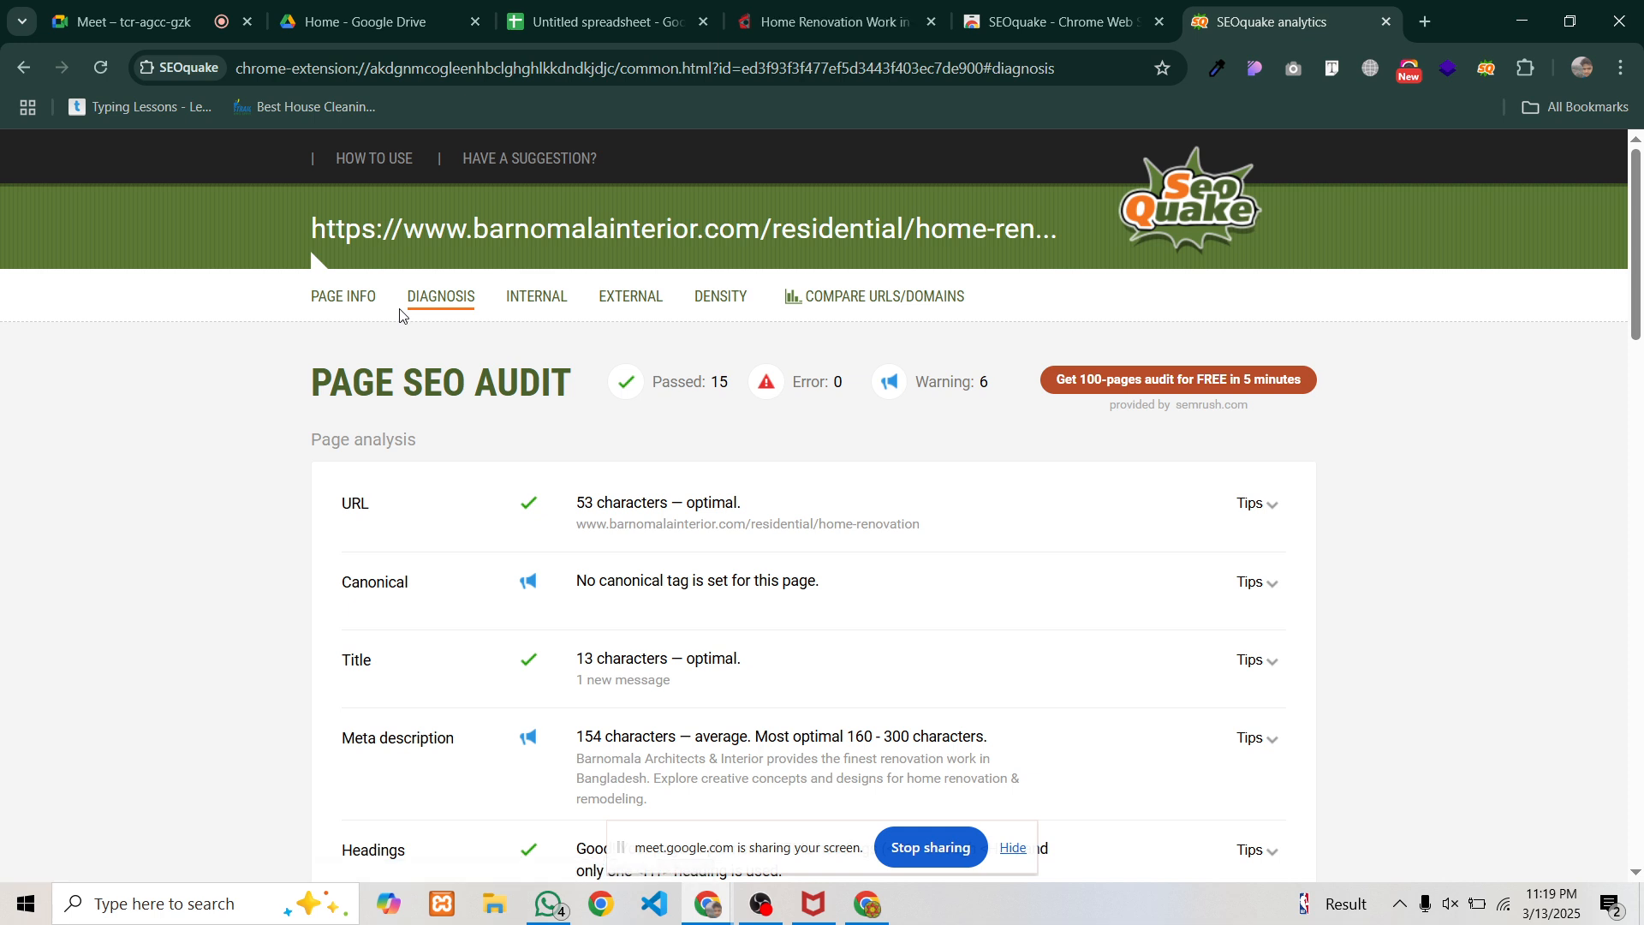
{"action": "scroll", "coordinate": [437, 317], "scroll_direction": "down", "scroll_amount": 3}
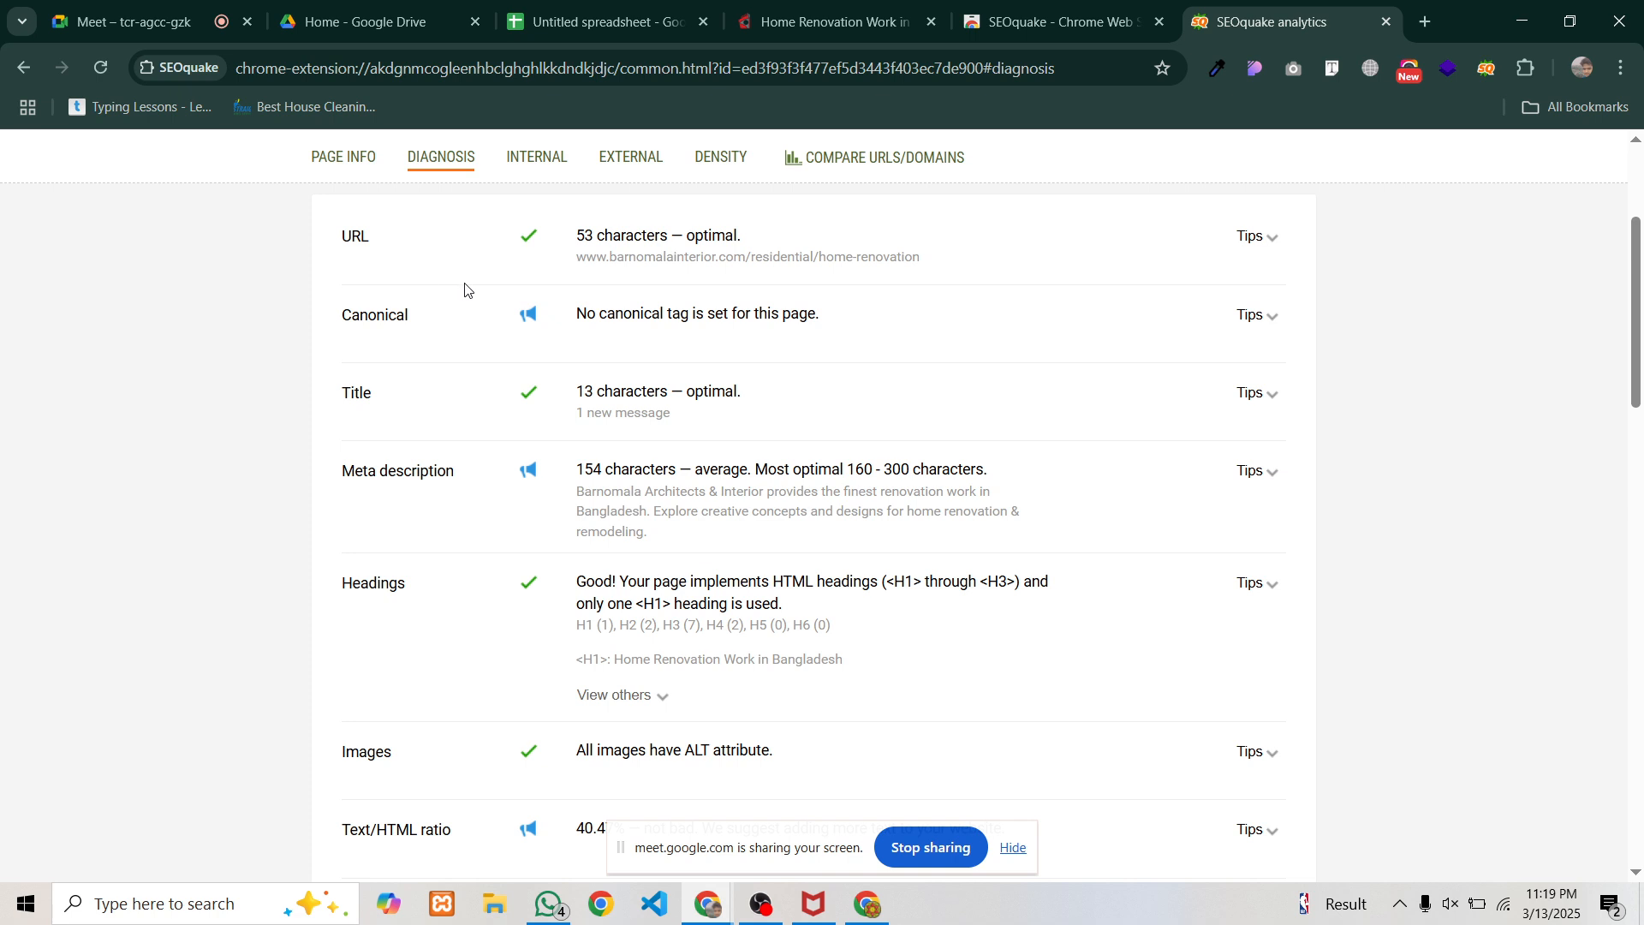
{"action": "scroll", "coordinate": [606, 284], "scroll_direction": "up", "scroll_amount": 1}
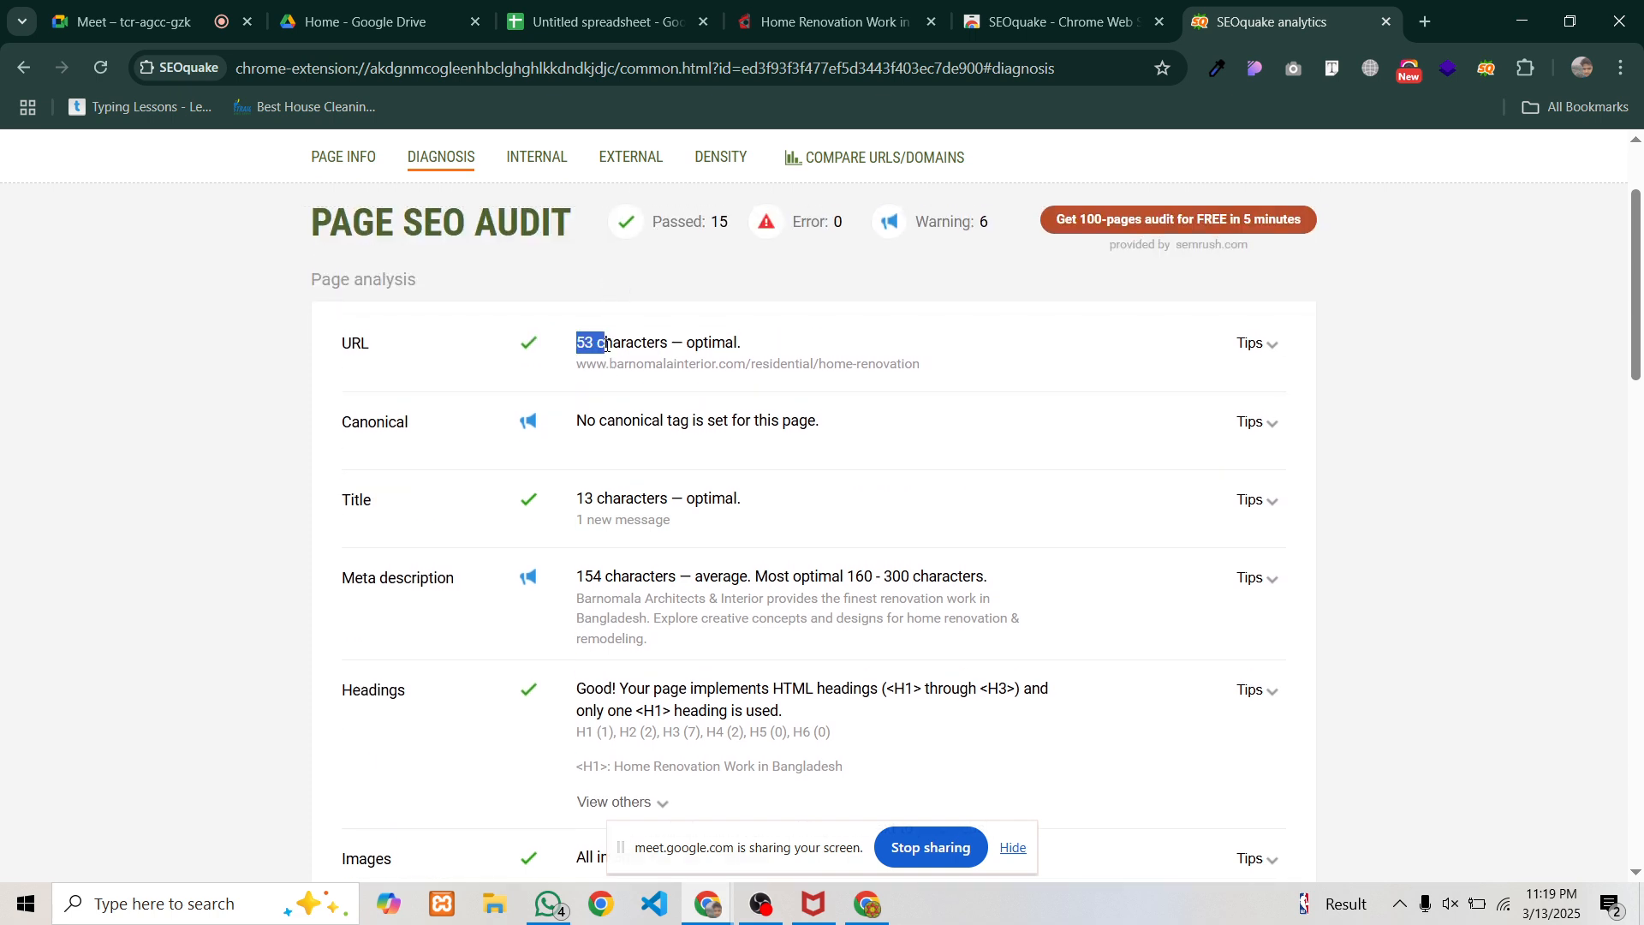
{"action": "left_click_drag", "start_coordinate": [605, 345], "coordinate": [779, 345]}
{"action": "left_click", "coordinate": [694, 365]}
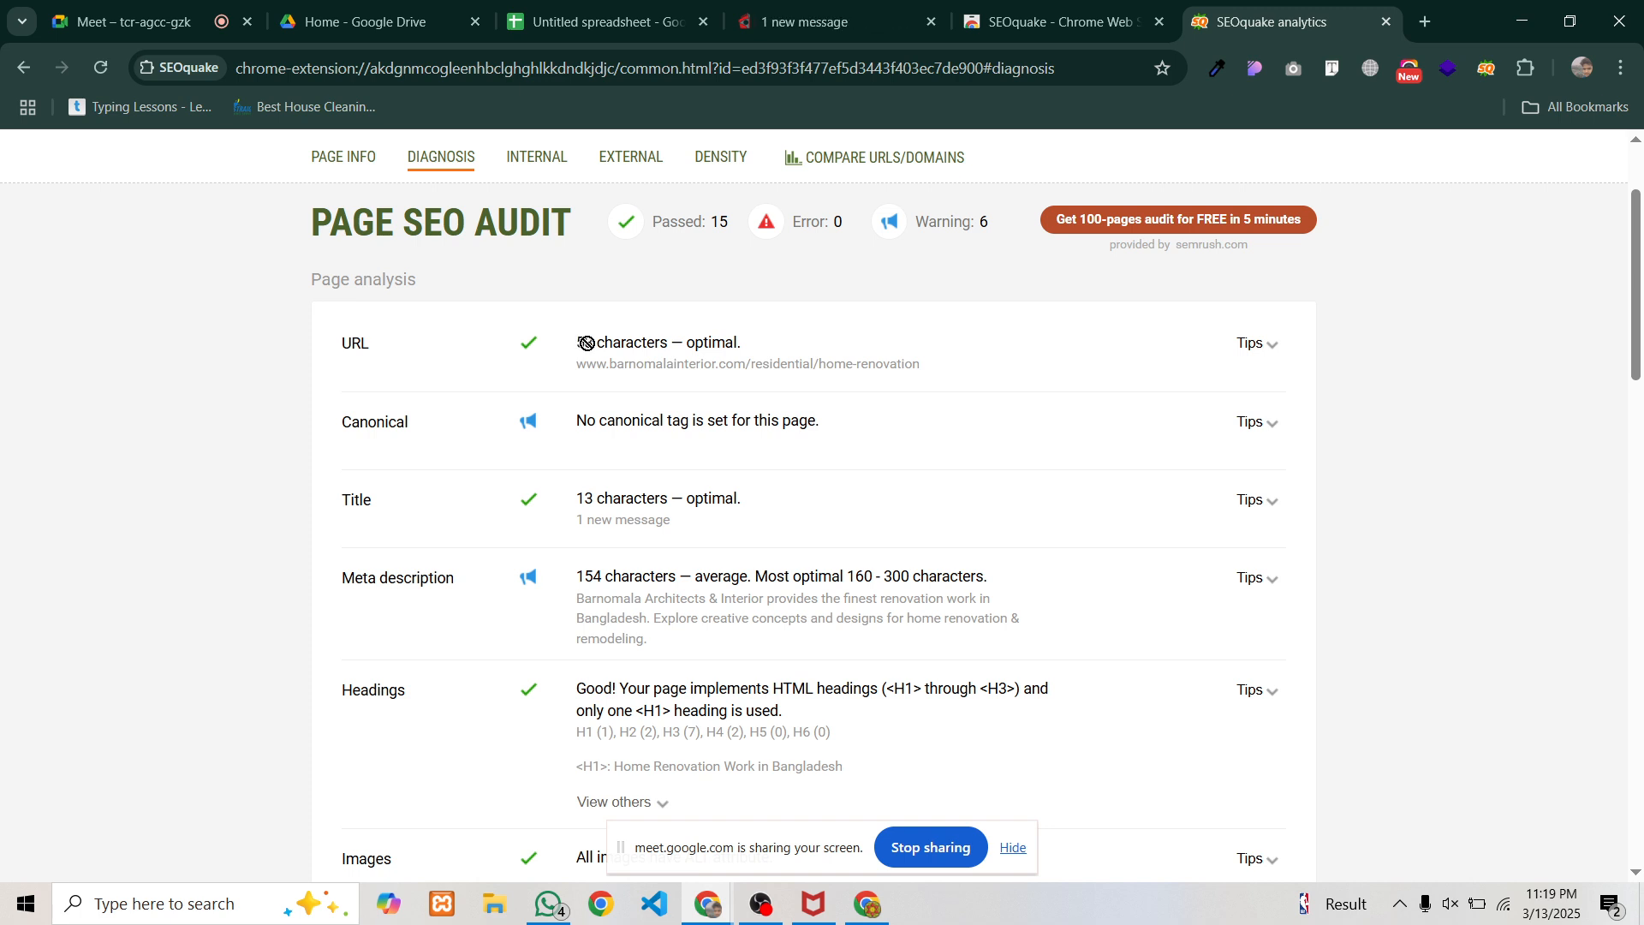
{"action": "left_click_drag", "start_coordinate": [578, 339], "coordinate": [738, 342]}
{"action": "left_click", "coordinate": [668, 403]}
{"action": "left_click_drag", "start_coordinate": [579, 341], "coordinate": [743, 345]}
{"action": "key", "text": "ctrl+c"}
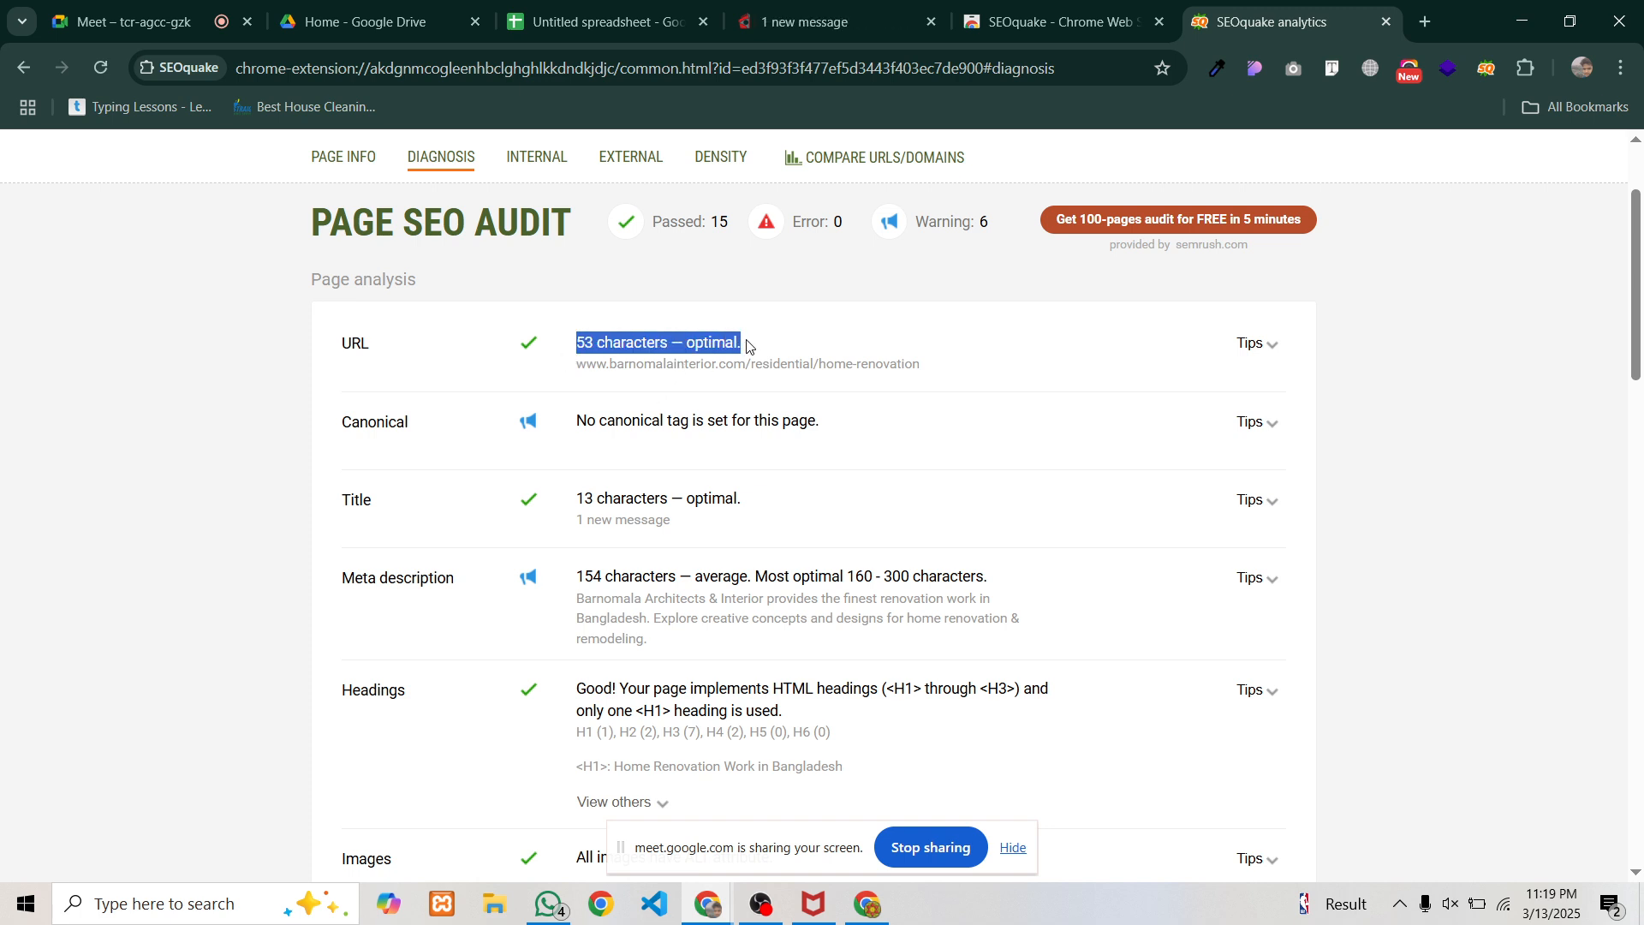
Paste '53 characters — optimal.' into B2 and widen the SEO Status column
{"action": "left_click", "coordinate": [609, 26]}
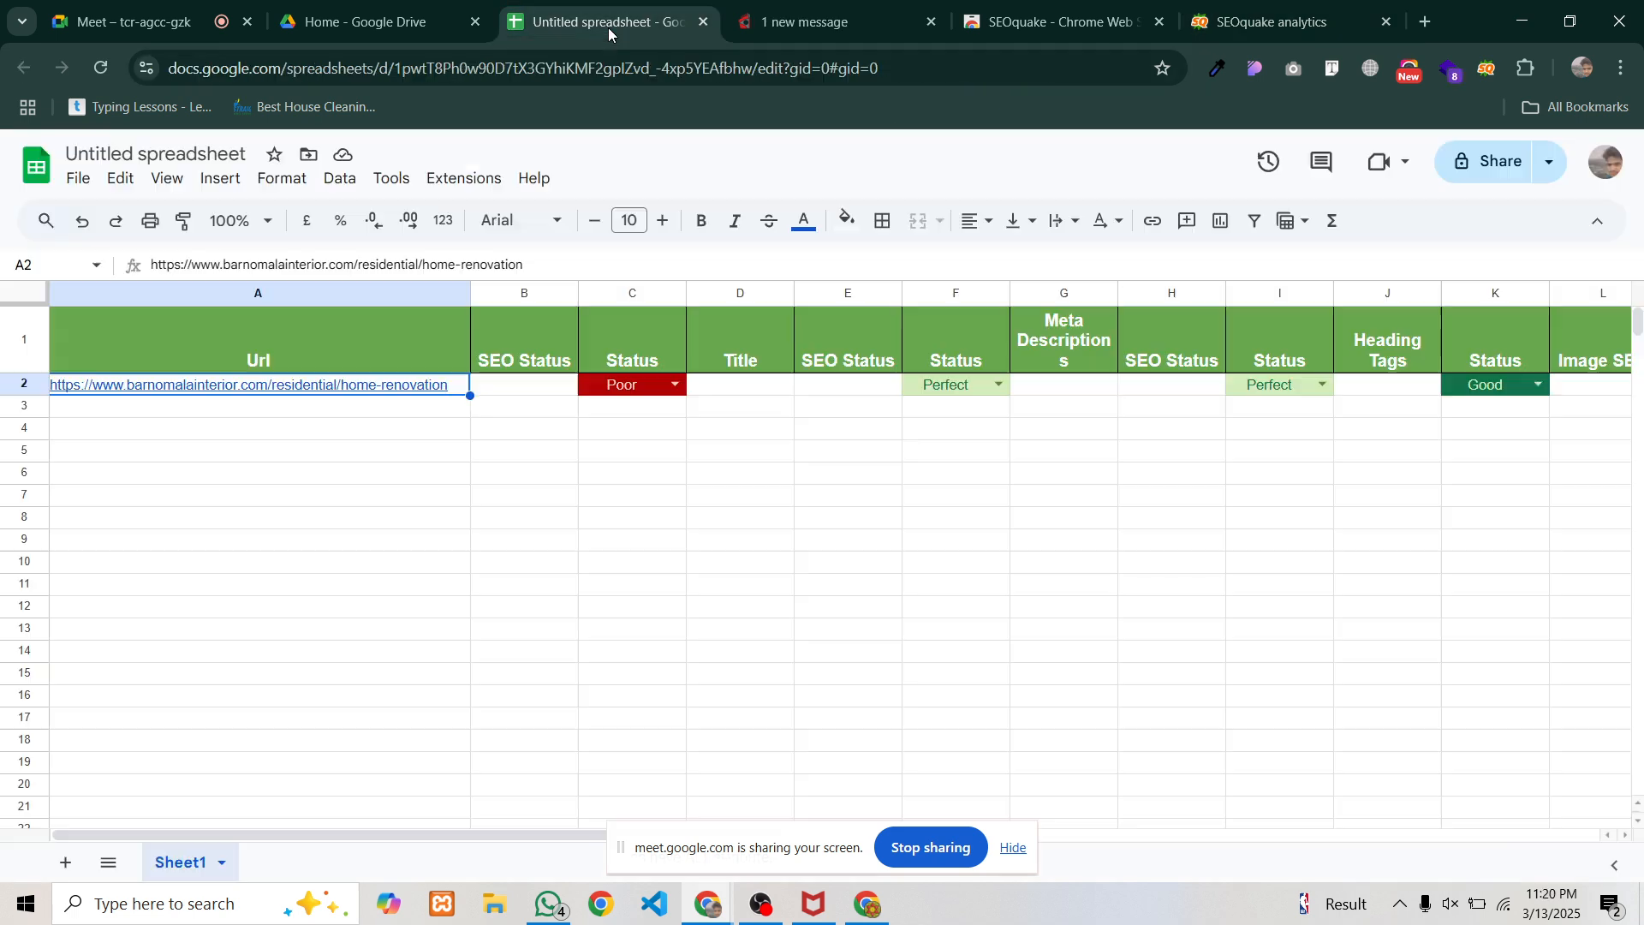
{"action": "left_click", "coordinate": [518, 383]}
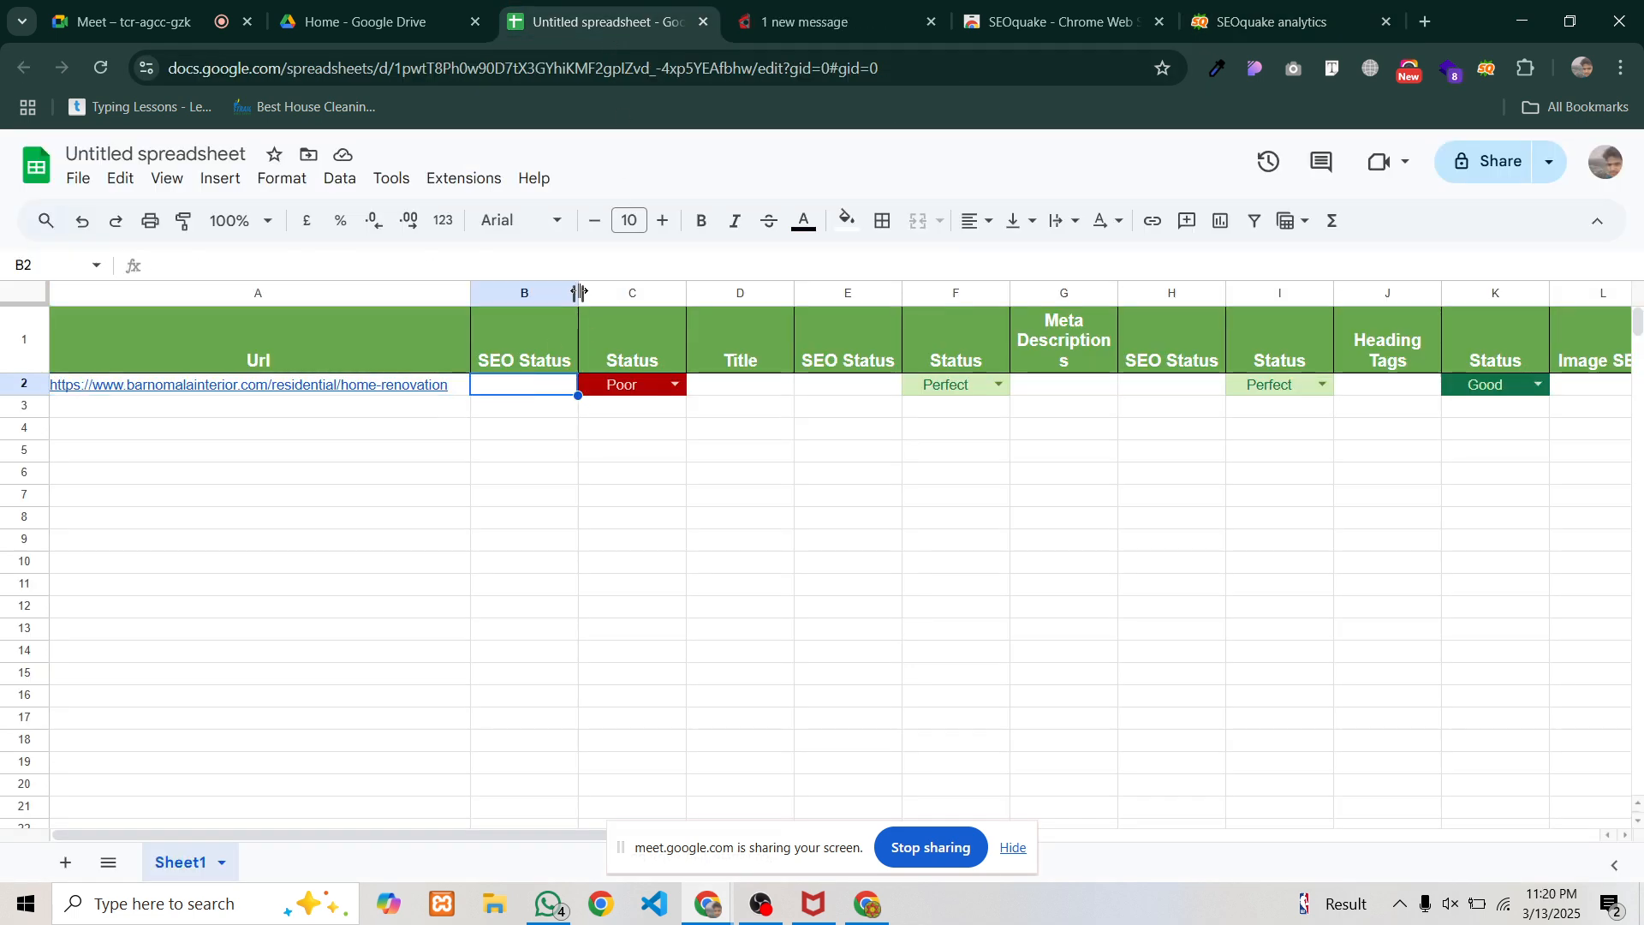
{"action": "left_click_drag", "start_coordinate": [580, 293], "coordinate": [677, 293]}
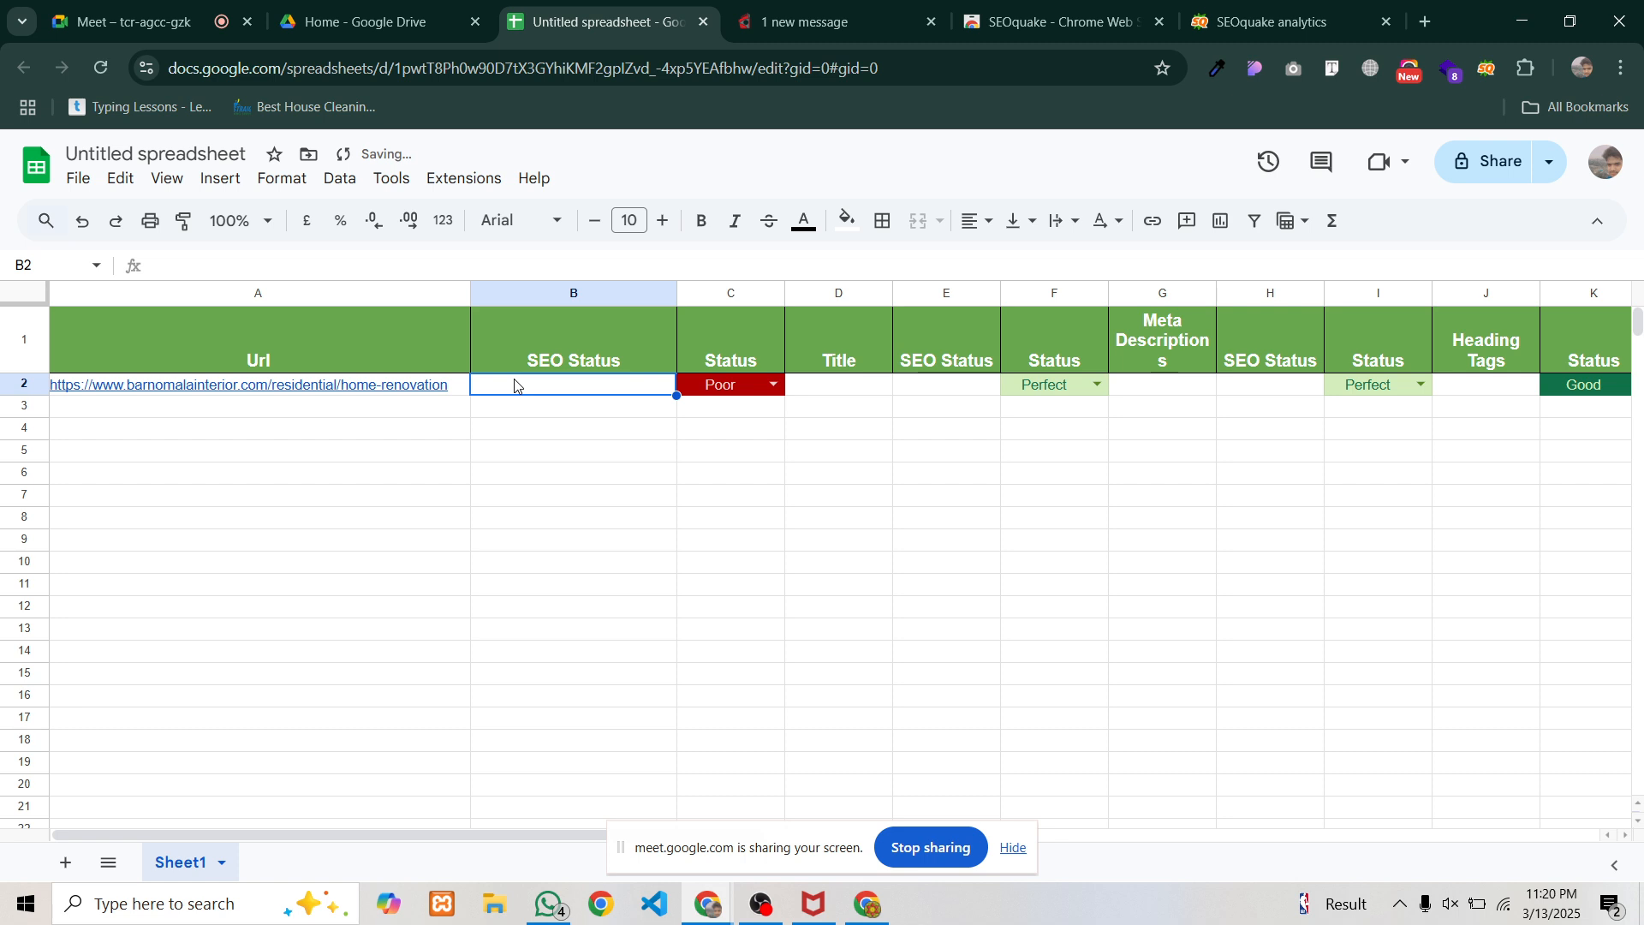
{"action": "key", "text": "ctrl+v"}
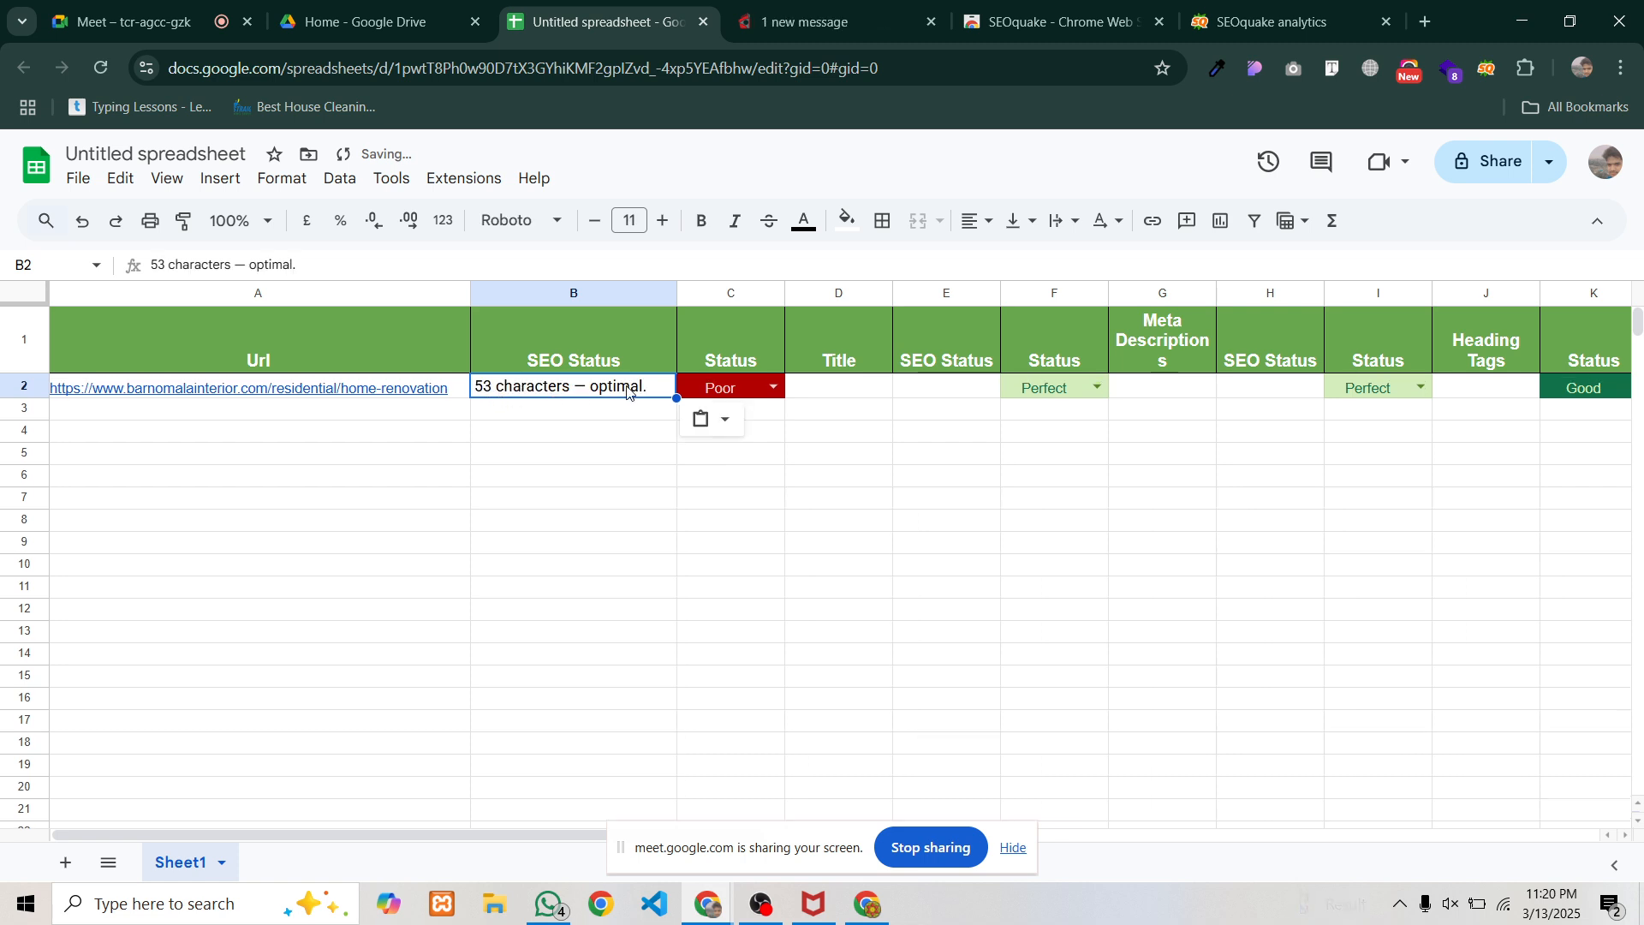
{"action": "left_click", "coordinate": [417, 393]}
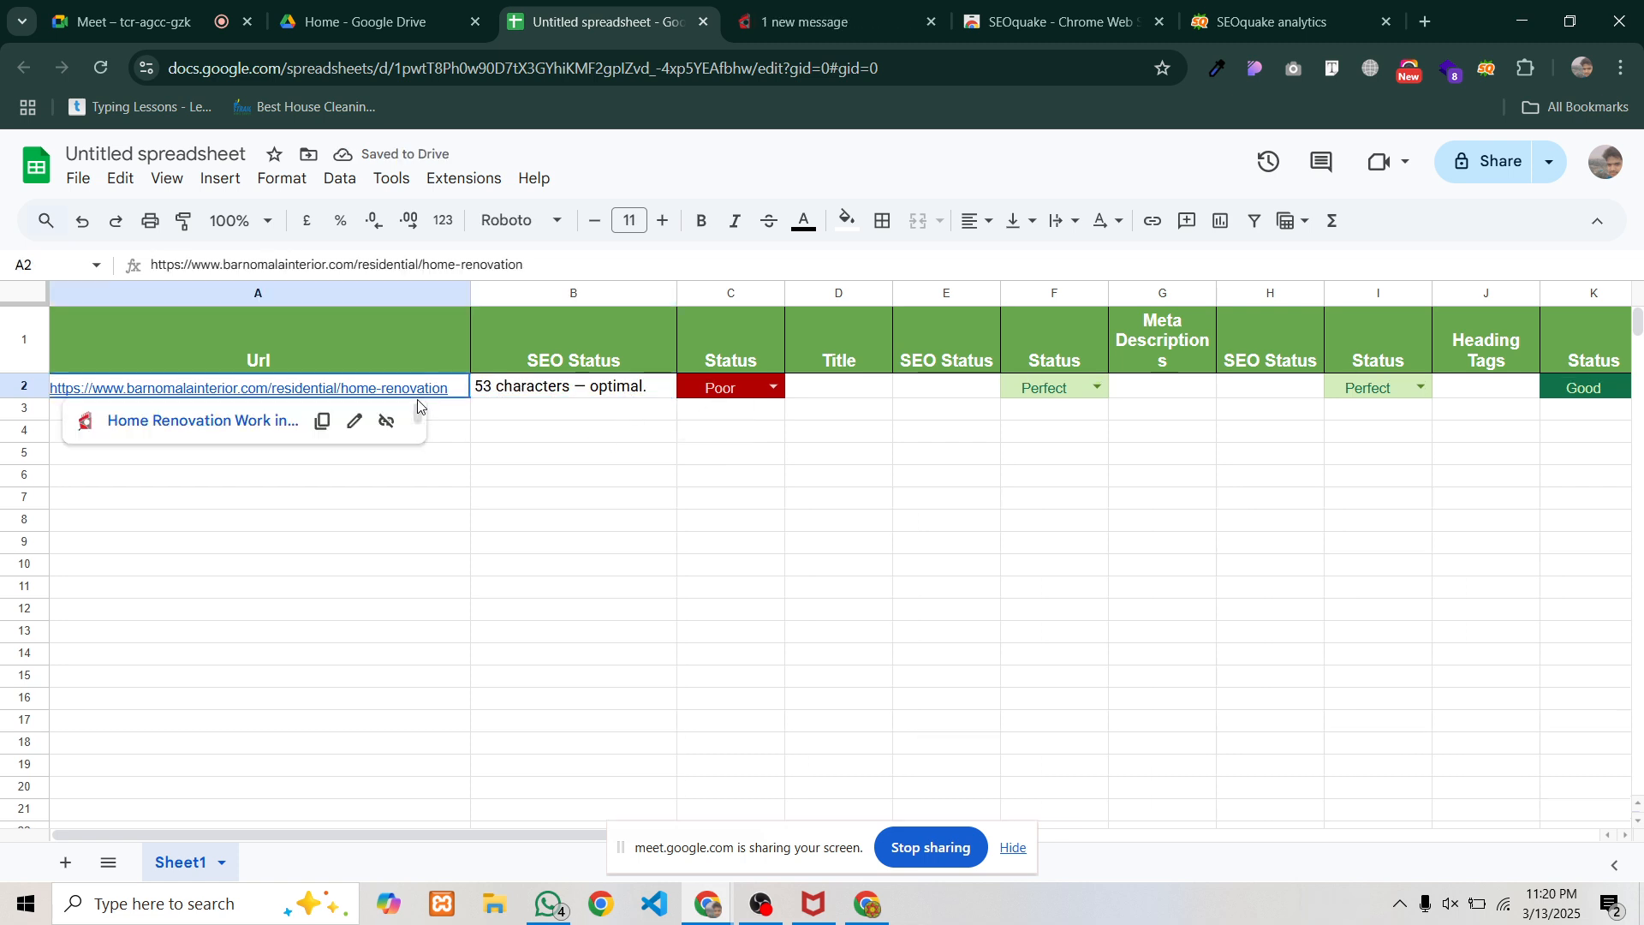
{"action": "left_click", "coordinate": [759, 398], "text": "shift"}
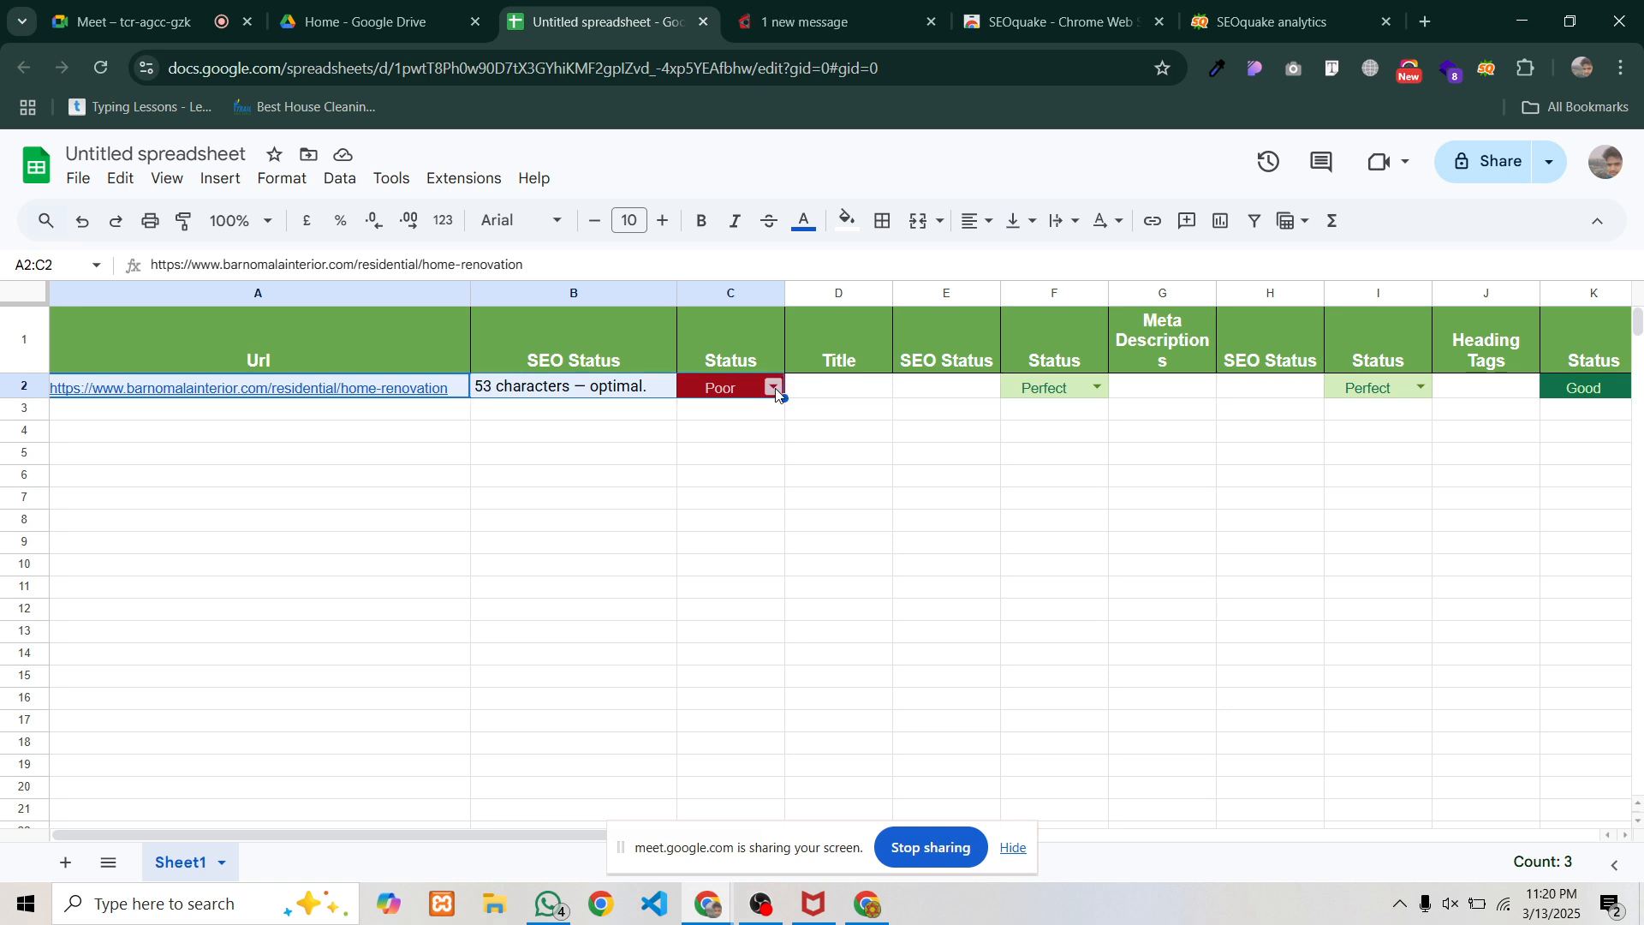
Set C2's URL status to Outstanding
{"action": "left_click", "coordinate": [774, 388]}
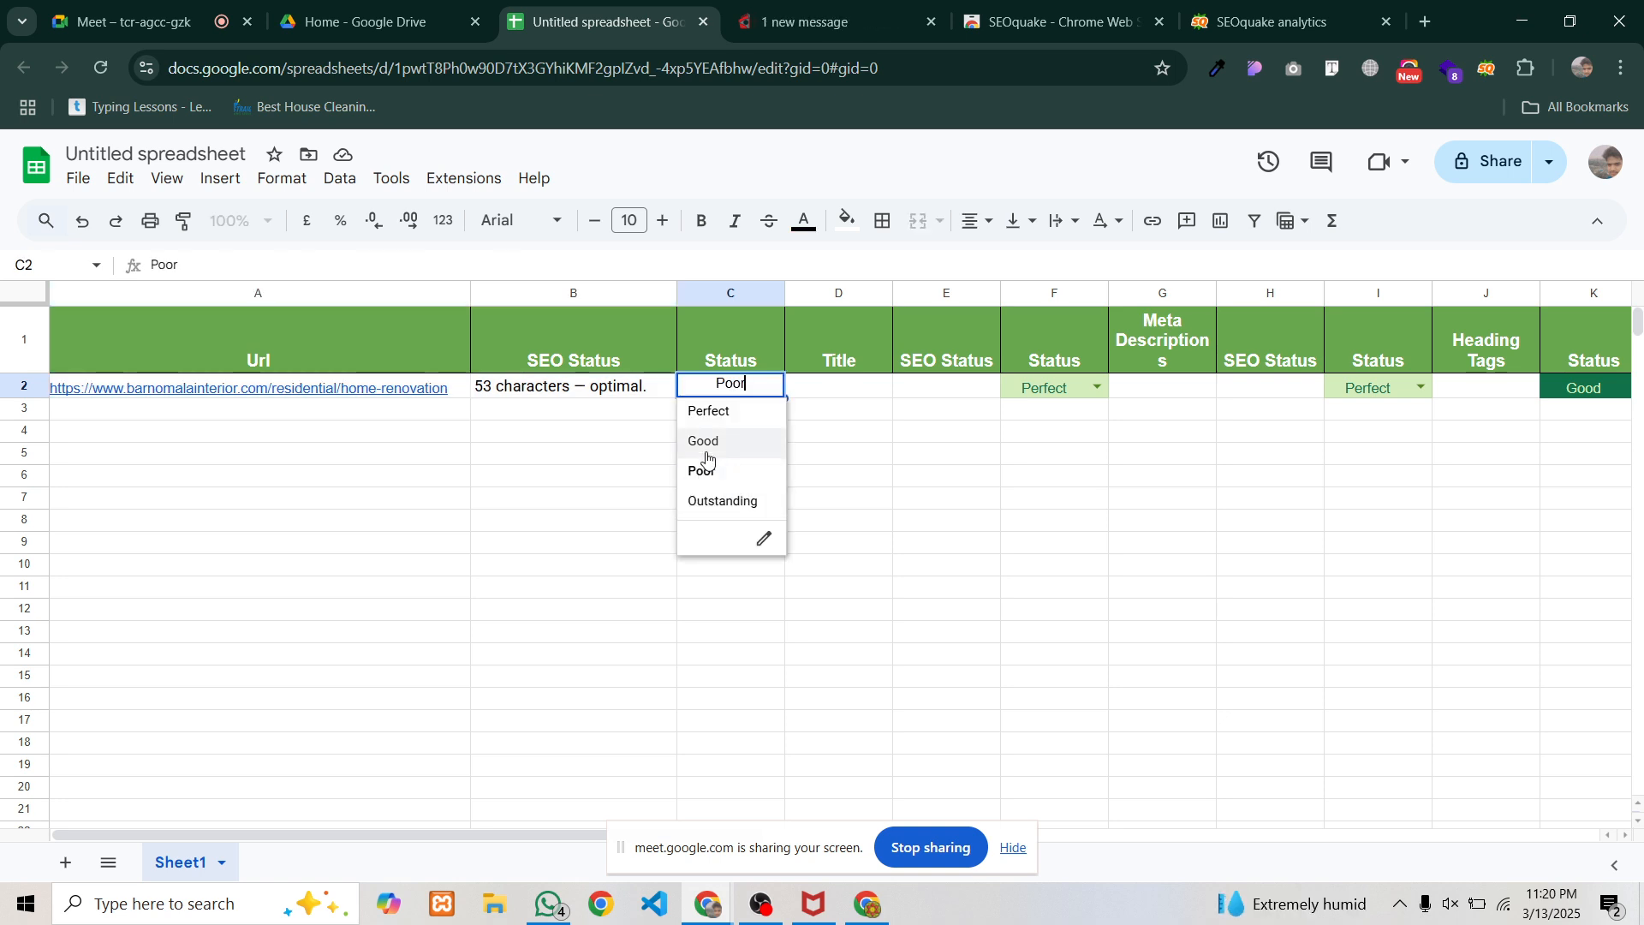
{"action": "left_click", "coordinate": [710, 501]}
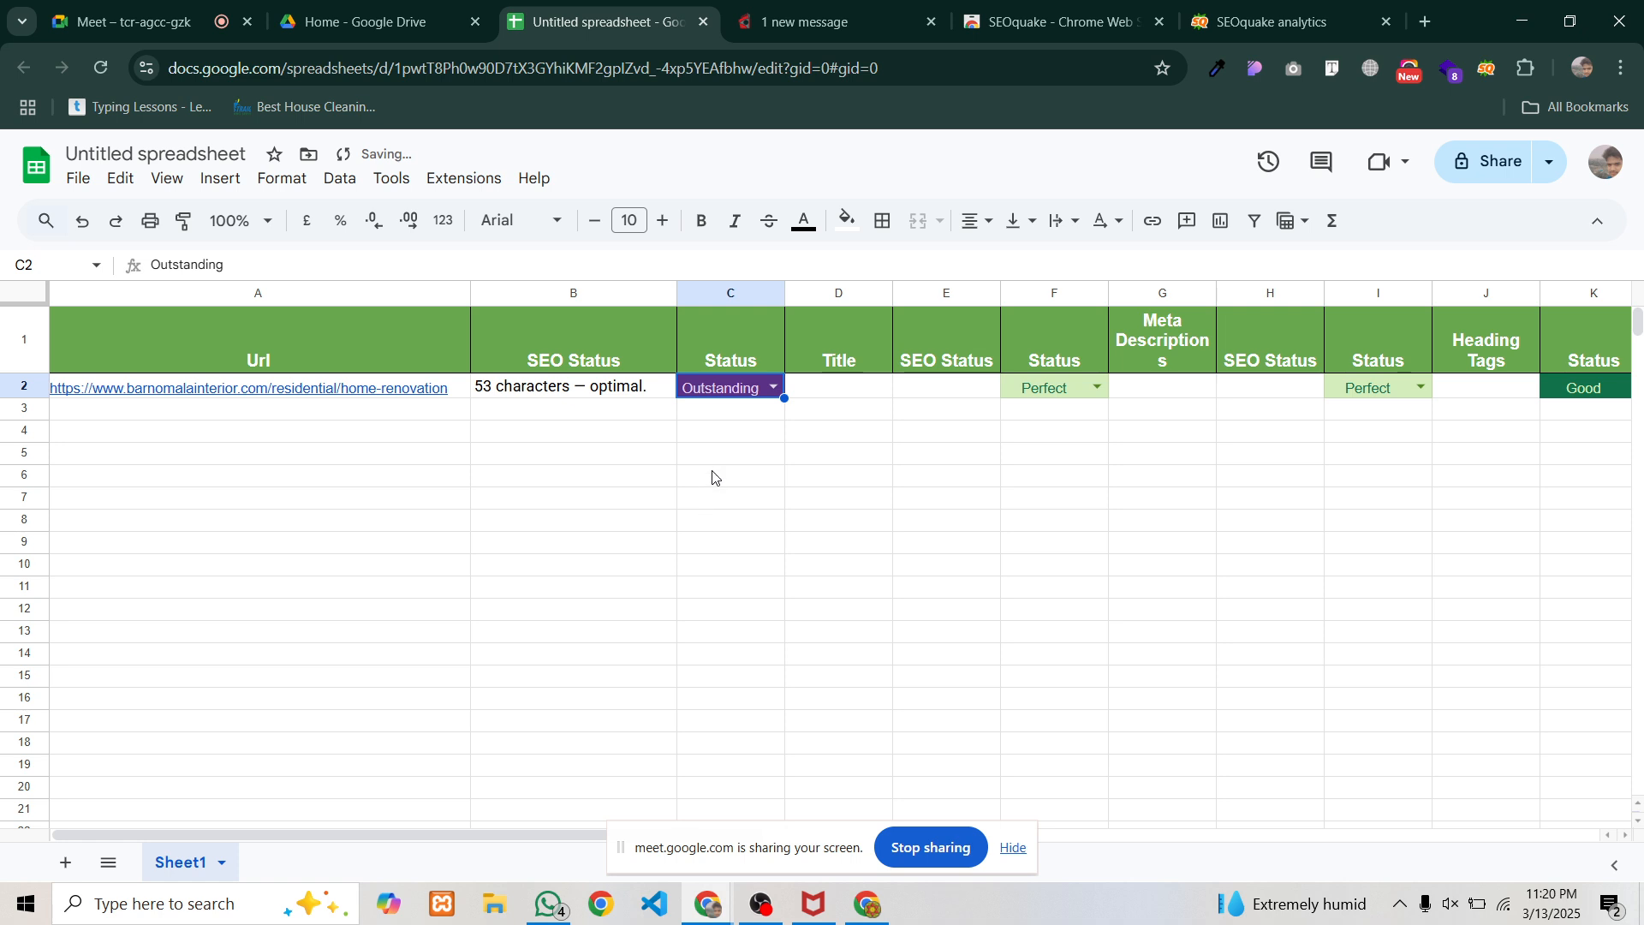
{"action": "left_click", "coordinate": [714, 477]}
{"action": "left_click", "coordinate": [362, 394]}
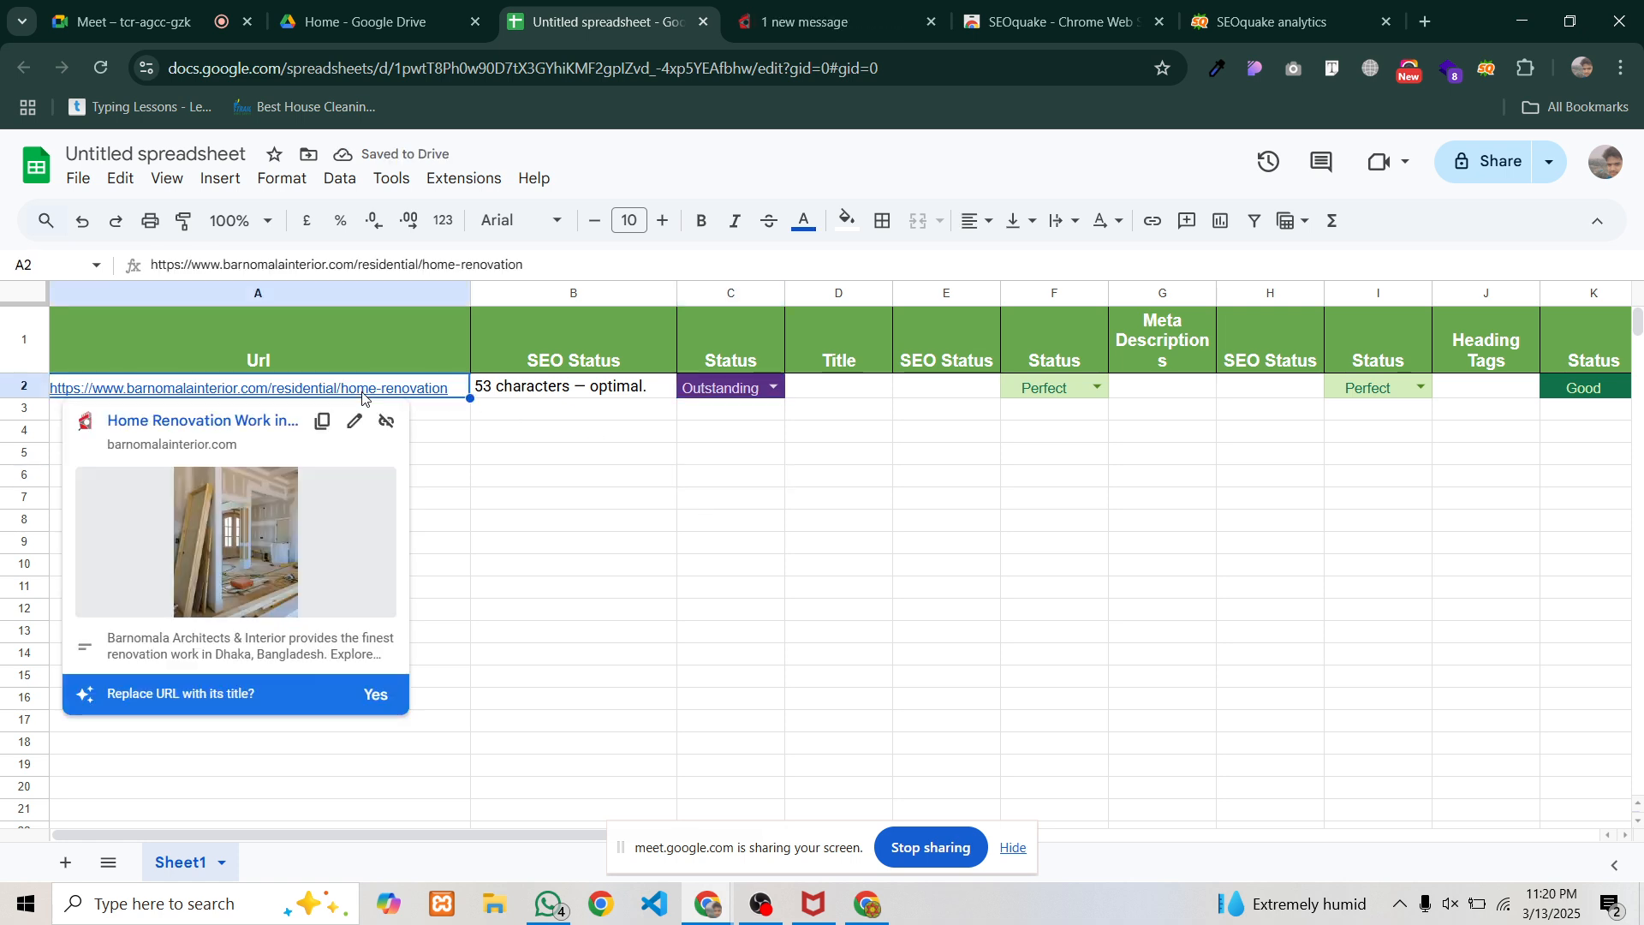
{"action": "left_click", "coordinate": [520, 390]}
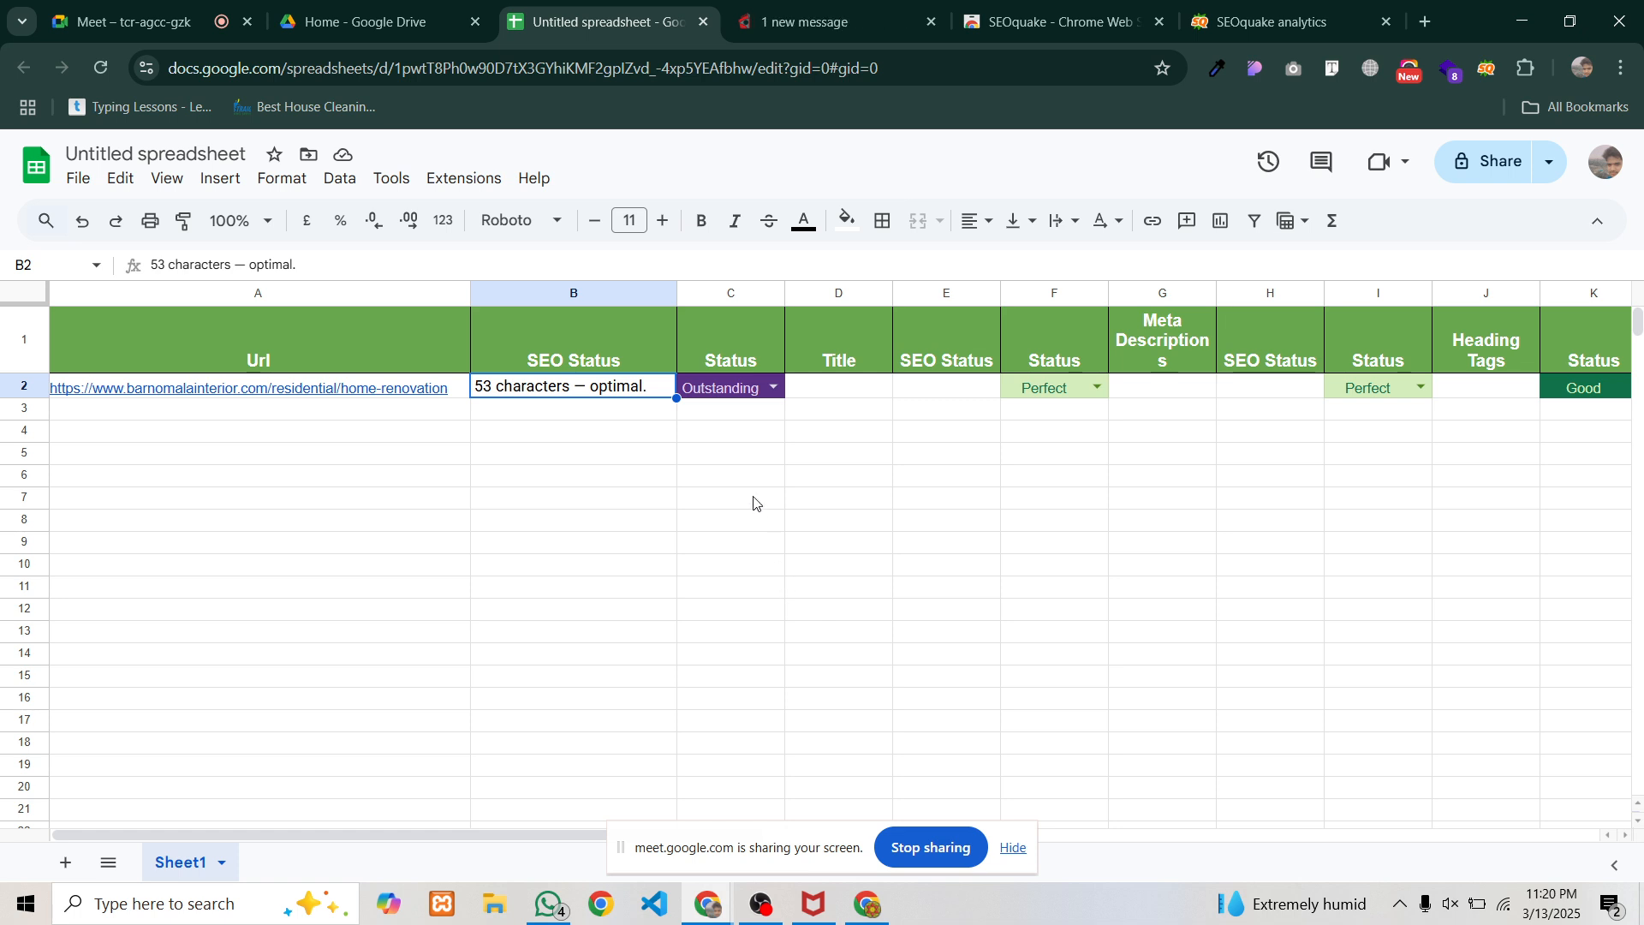
Zoom the browser page in and select the empty Title cell D2
{"action": "key", "text": "alt+i"}
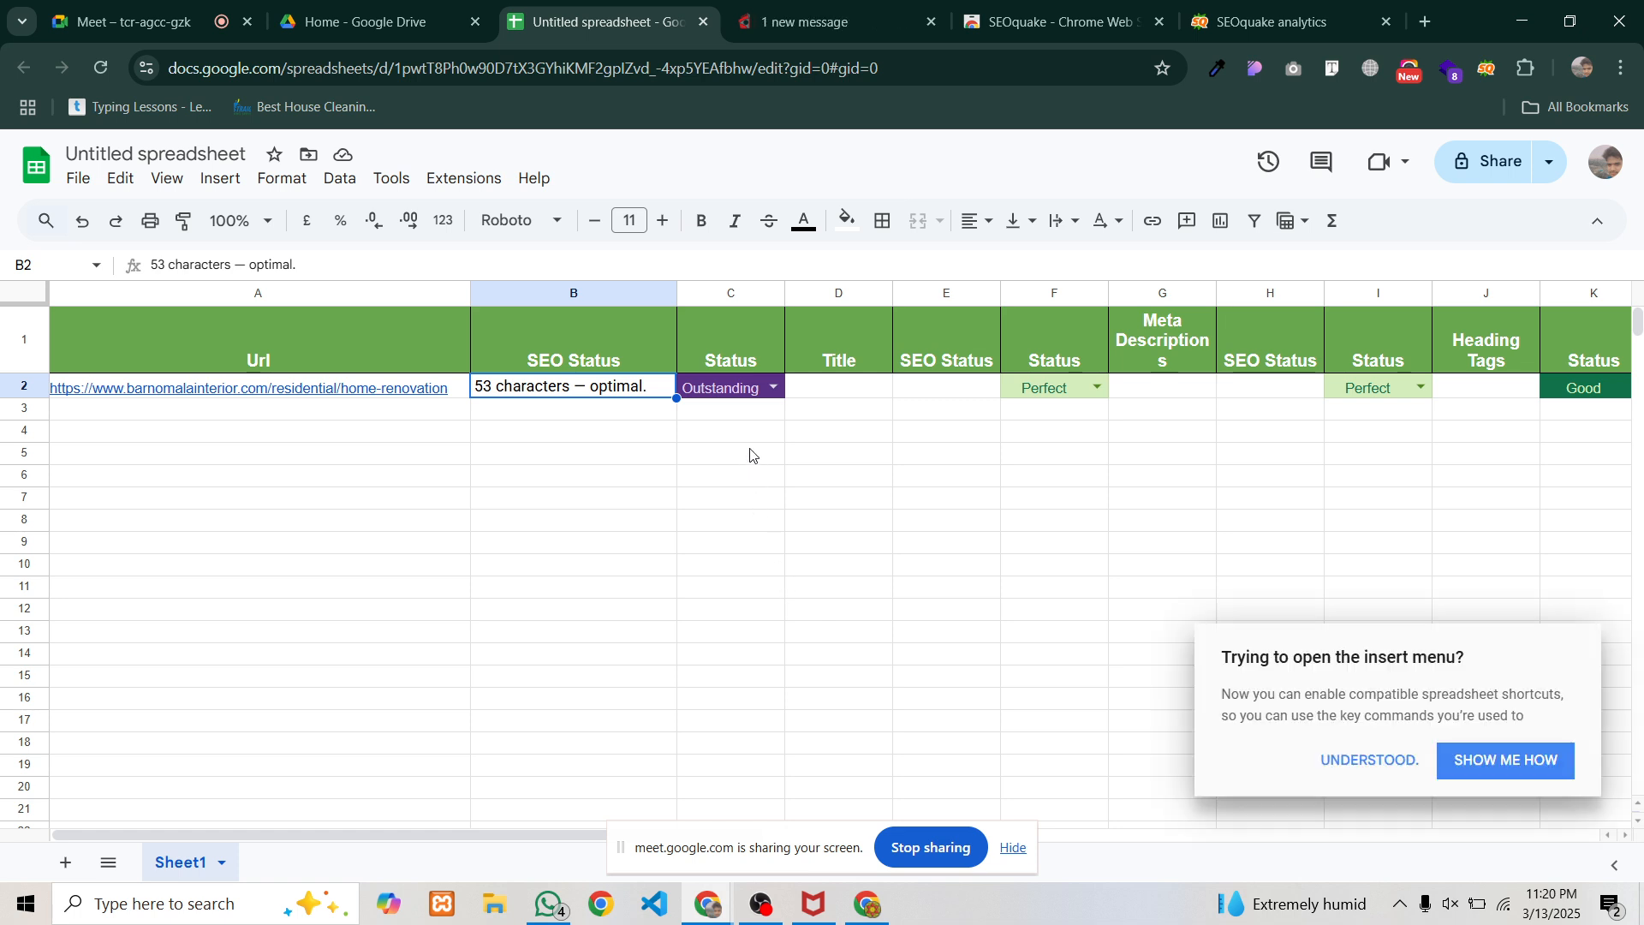
{"action": "key", "text": "ctrl+plus"}
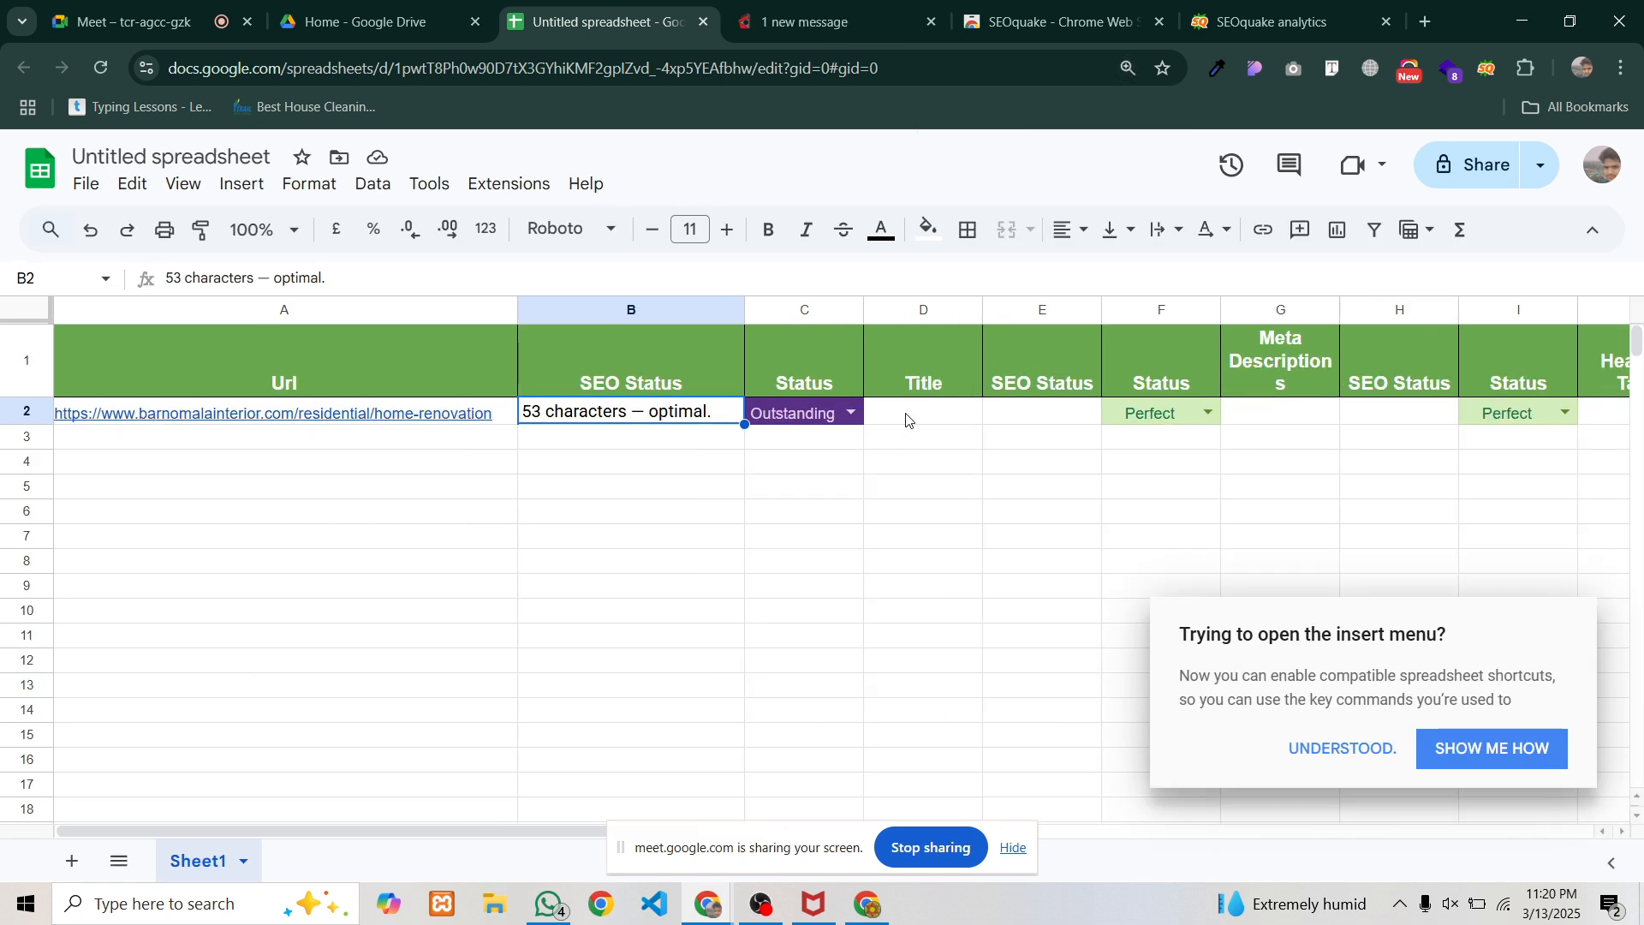
{"action": "left_click", "coordinate": [907, 420]}
{"action": "left_click", "coordinate": [918, 364]}
{"action": "key", "text": "Down"}
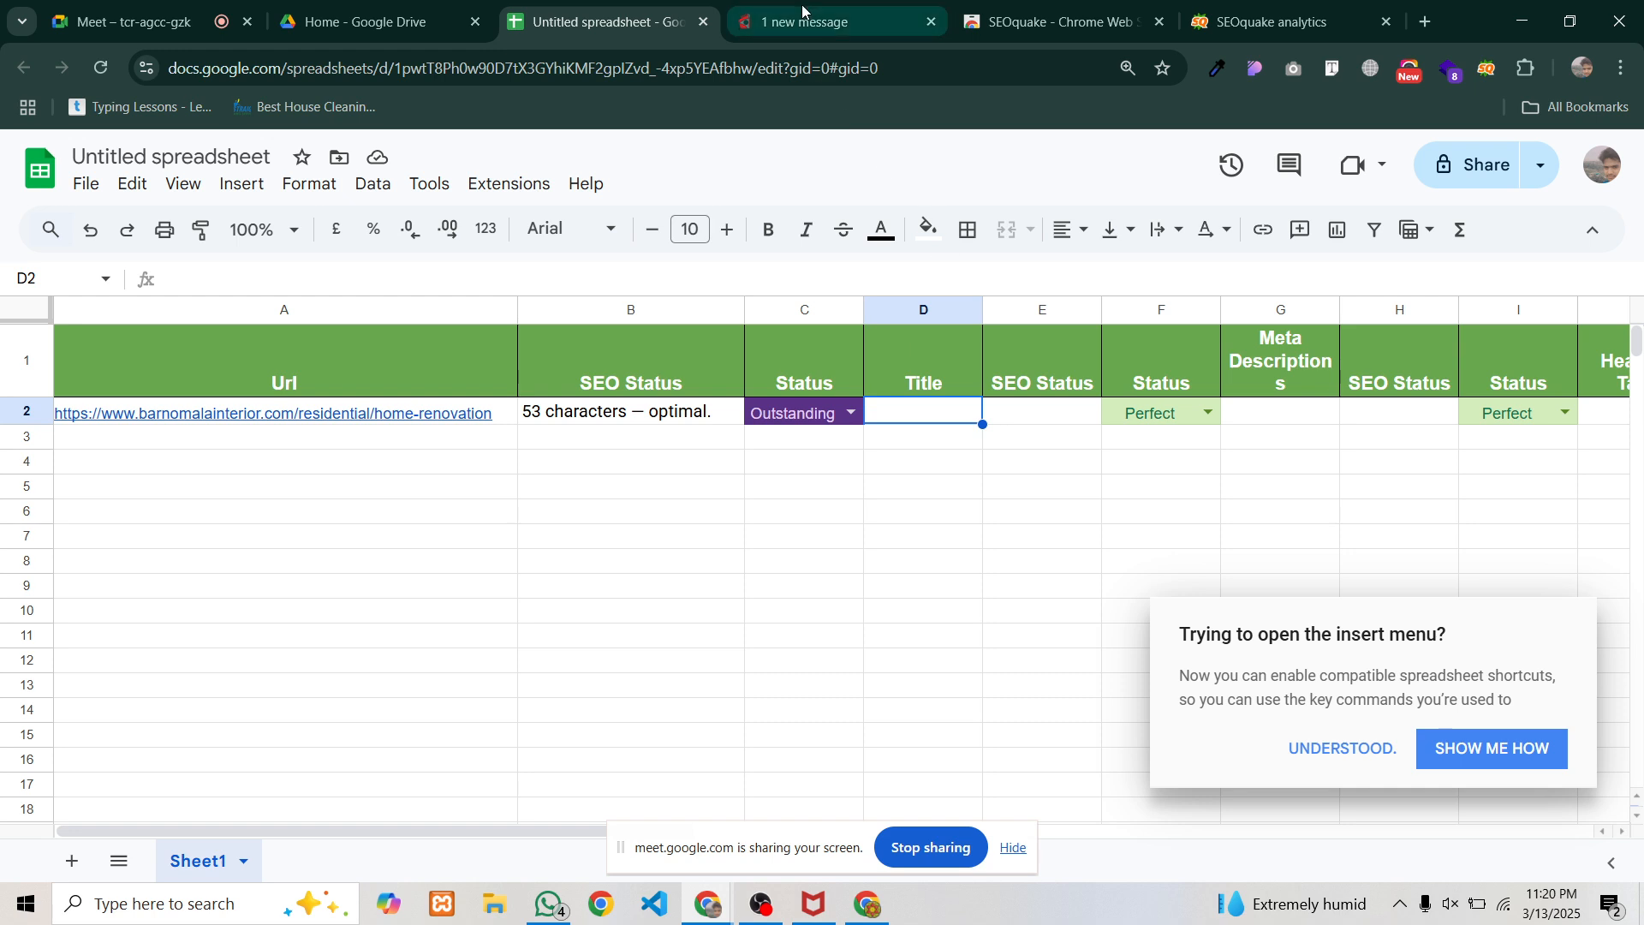
Copy the title 'Home Renovation Work in Bangladesh' from SEOquake's Page Info into the spreadsheet tab
{"action": "left_click", "coordinate": [1276, 22]}
{"action": "scroll", "coordinate": [537, 373], "scroll_direction": "up", "scroll_amount": 1}
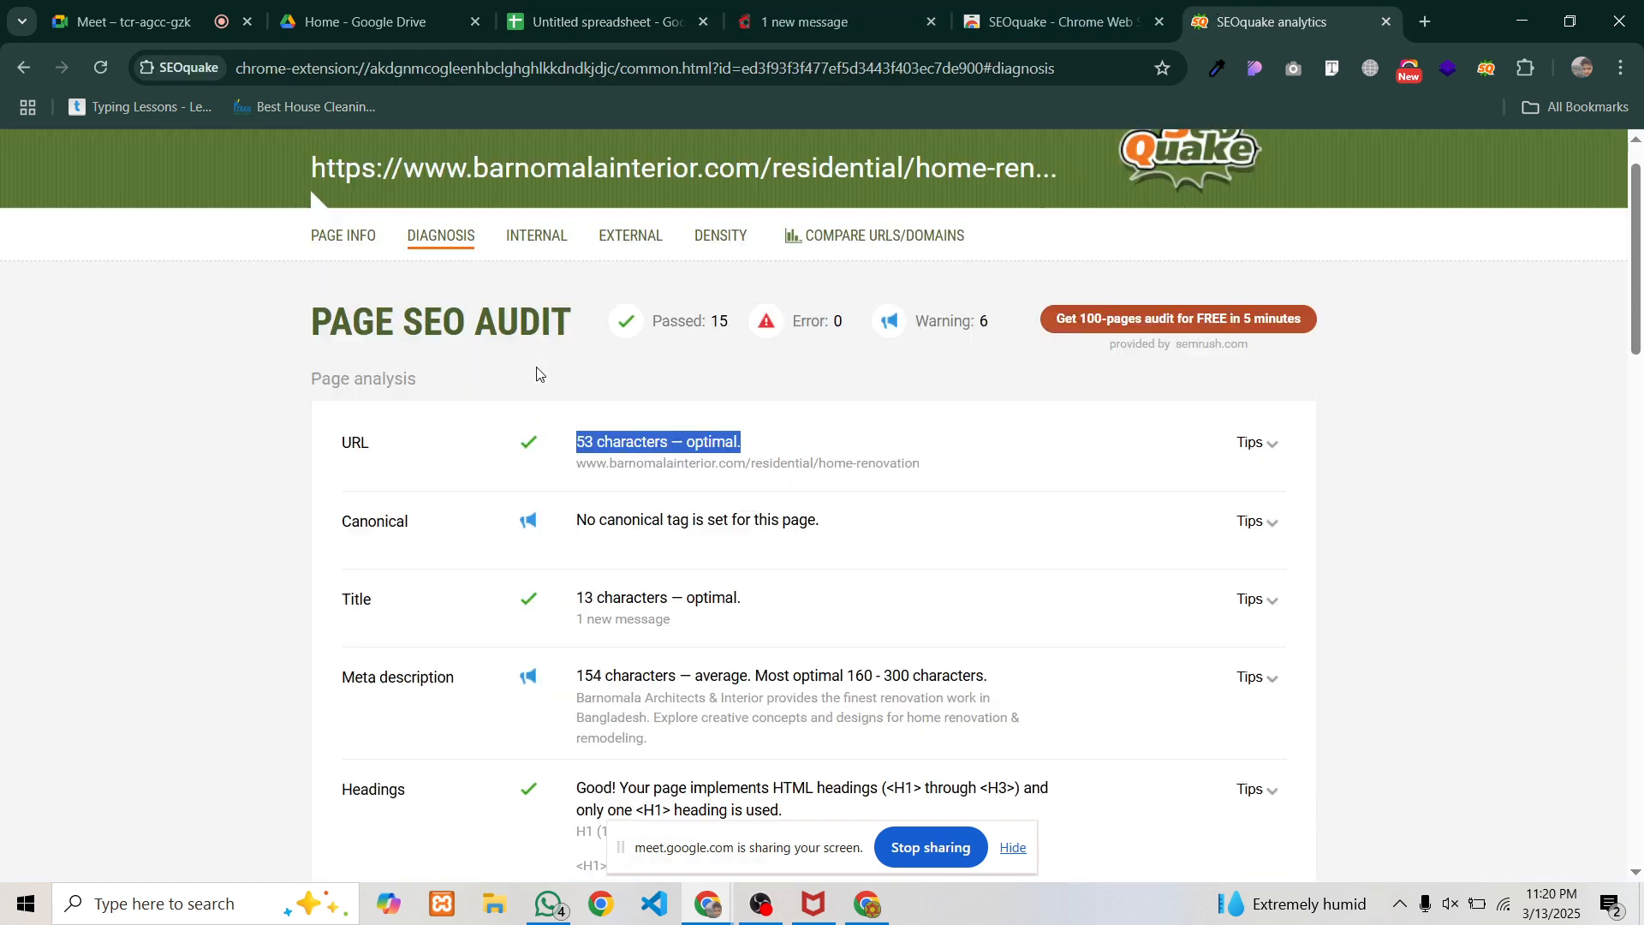
{"action": "scroll", "coordinate": [480, 359], "scroll_direction": "up", "scroll_amount": 1}
{"action": "left_click", "coordinate": [330, 301]}
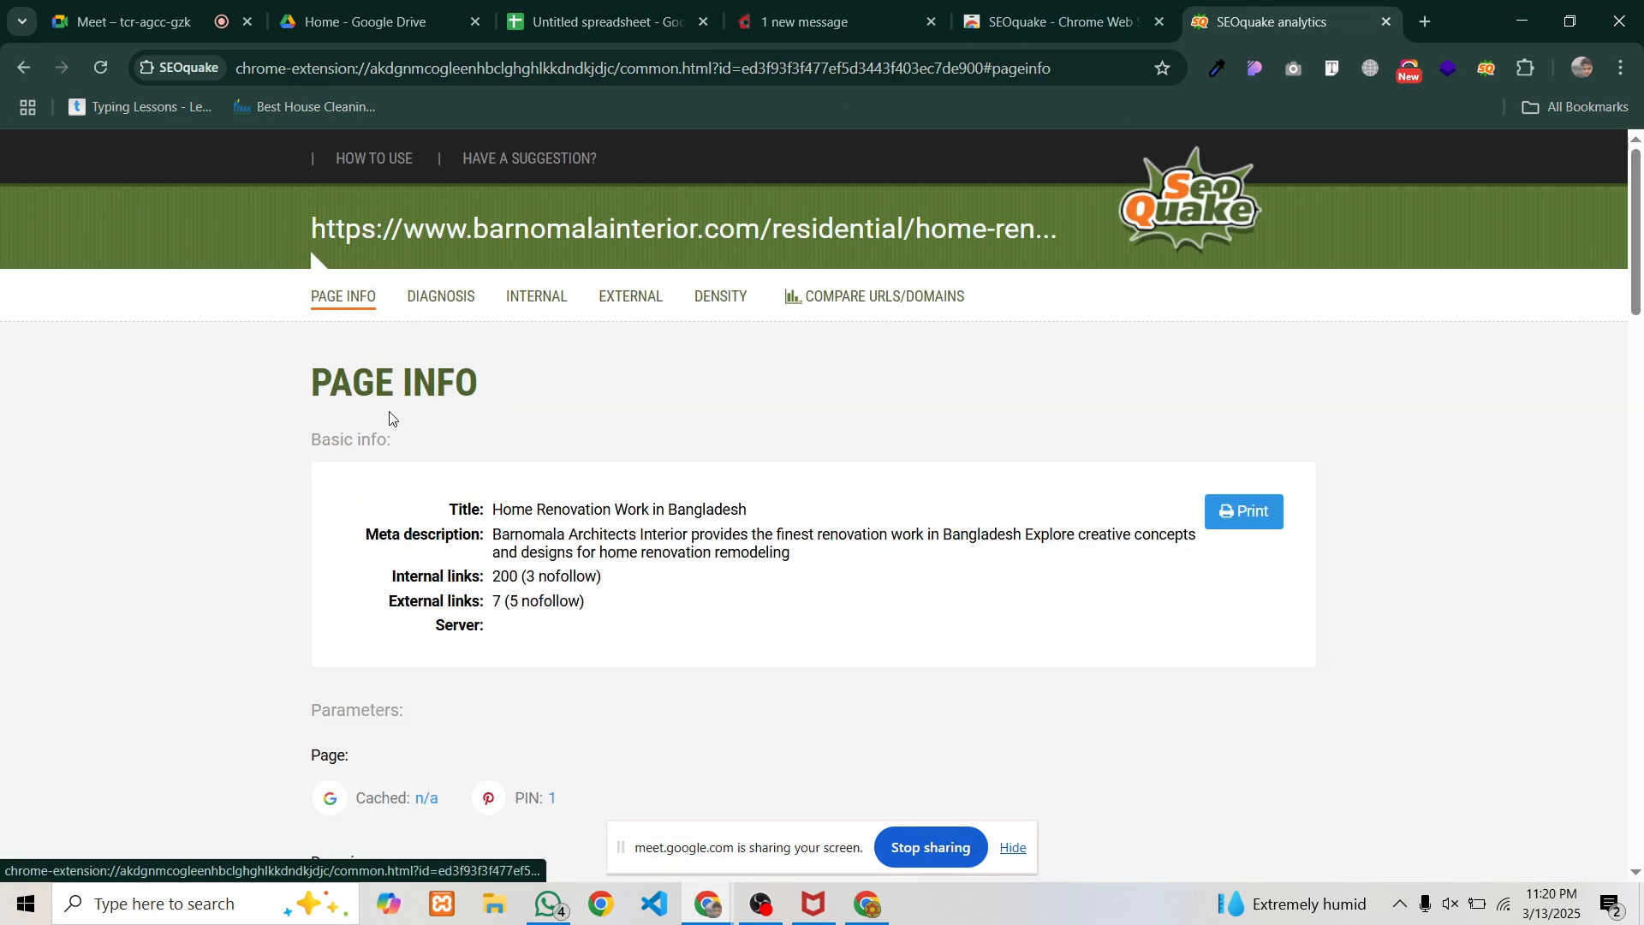
{"action": "scroll", "coordinate": [402, 417], "scroll_direction": "down", "scroll_amount": 1}
{"action": "left_click_drag", "start_coordinate": [492, 402], "coordinate": [775, 404]}
{"action": "left_click", "coordinate": [691, 432]}
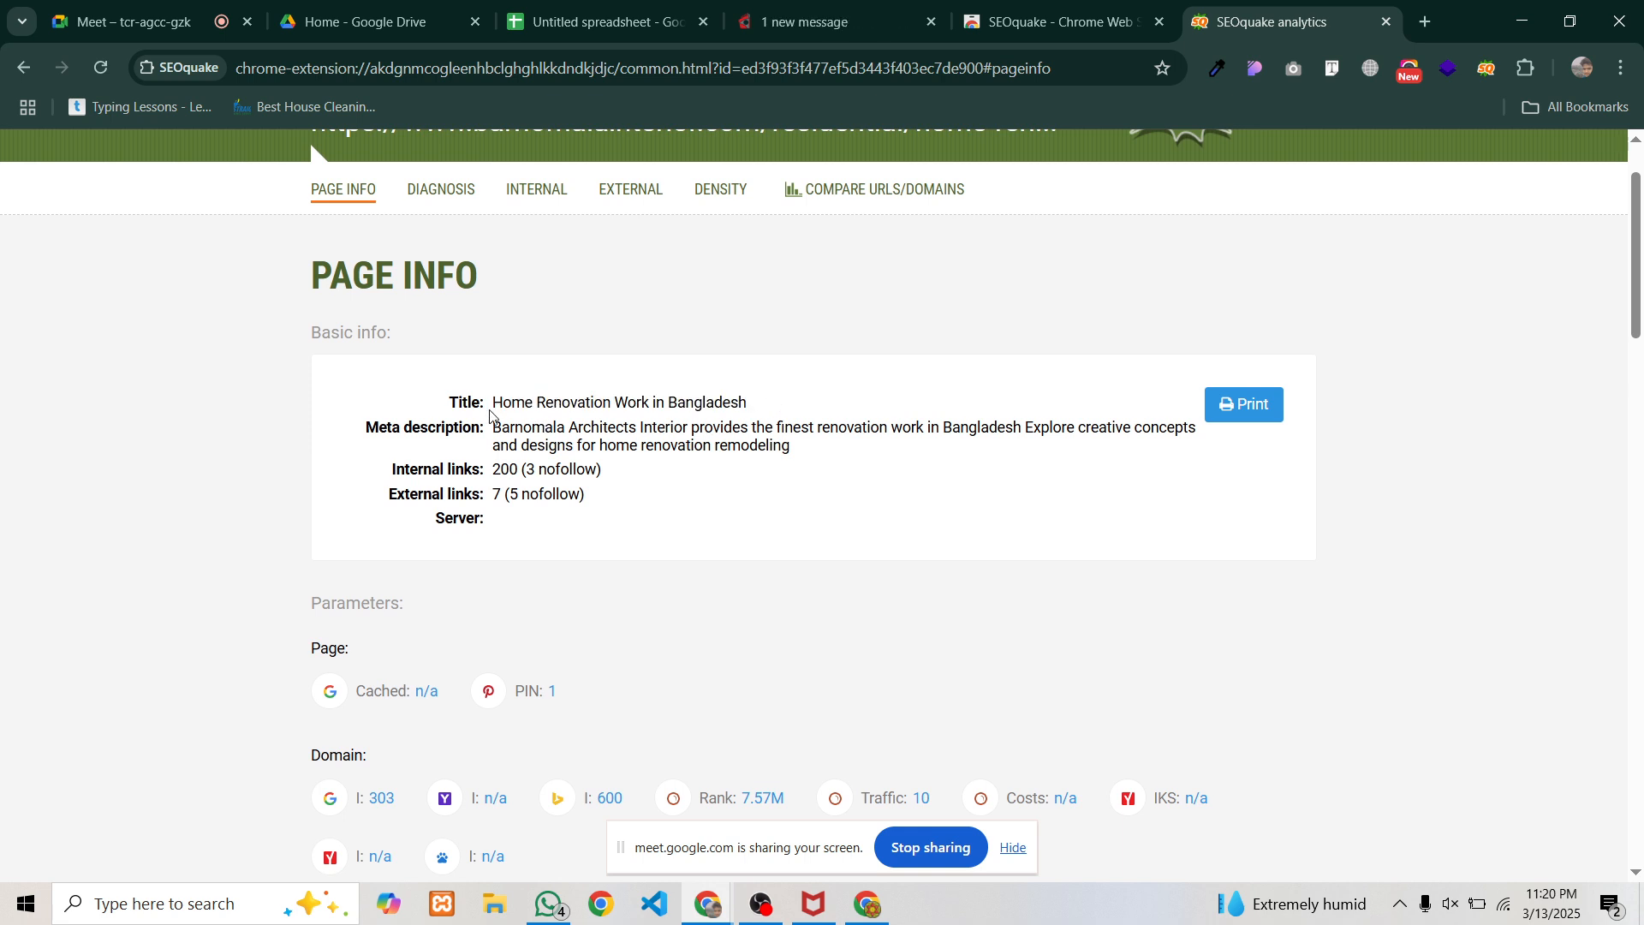
{"action": "left_click_drag", "start_coordinate": [492, 402], "coordinate": [787, 404]}
{"action": "left_click", "coordinate": [605, 444]}
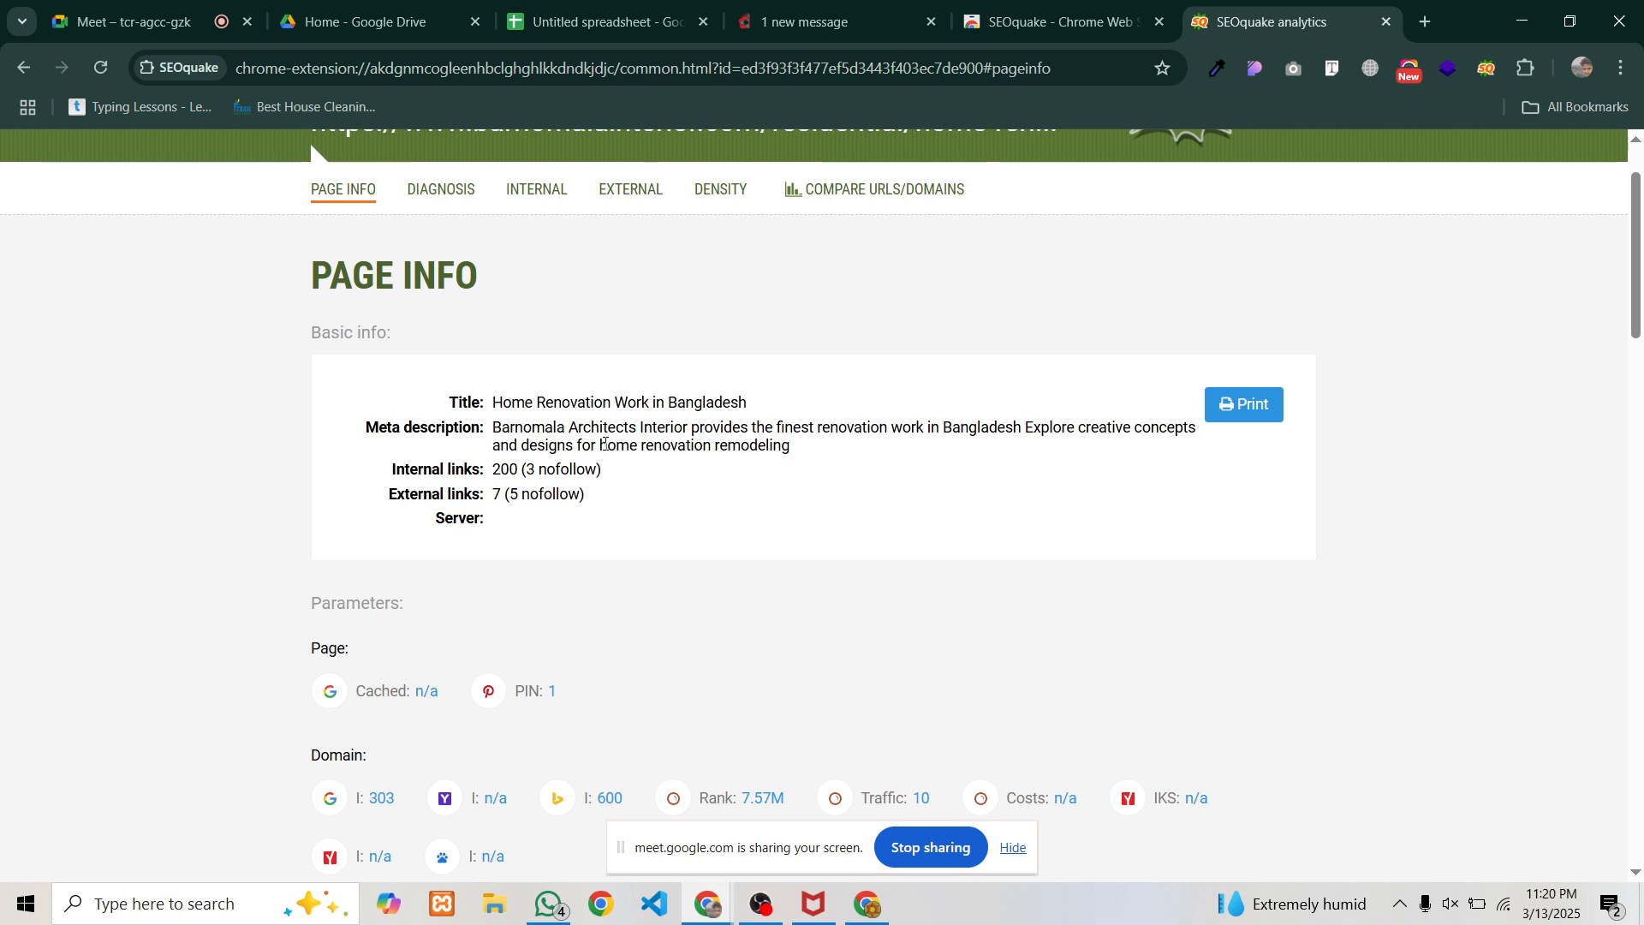
{"action": "left_click_drag", "start_coordinate": [494, 403], "coordinate": [793, 404]}
{"action": "key", "text": "ctrl+c"}
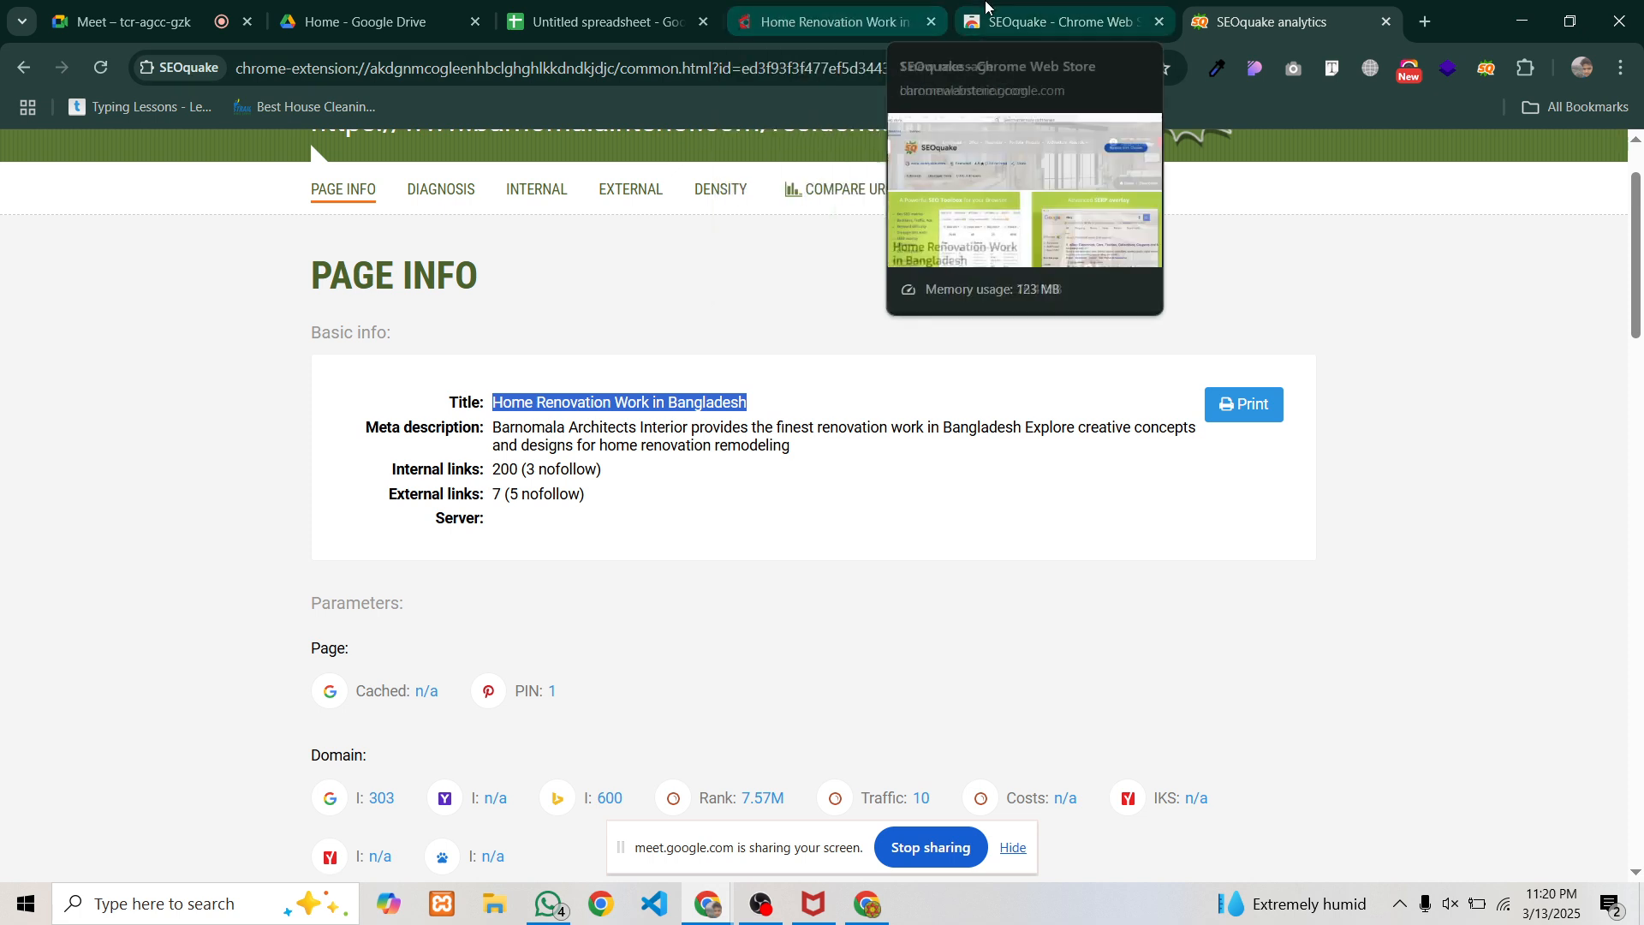
{"action": "key", "text": "ctrl+3"}
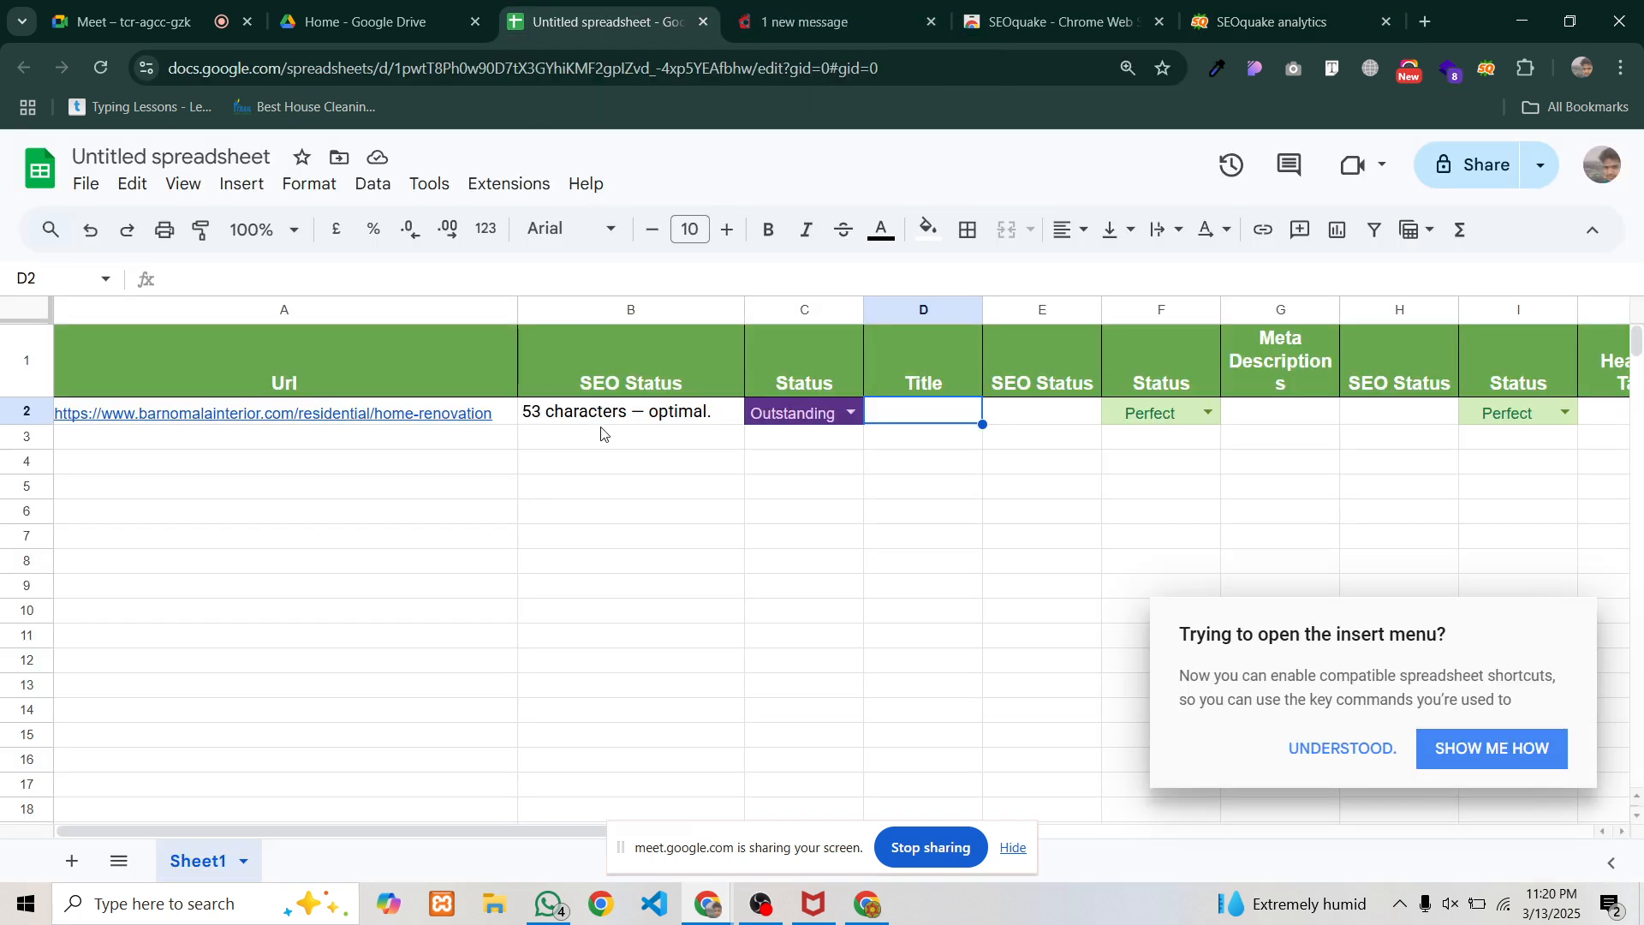
Paste 'Home Renovation Work in Bangladesh' into D2 and move on to E2
{"action": "key", "text": "ctrl+v"}
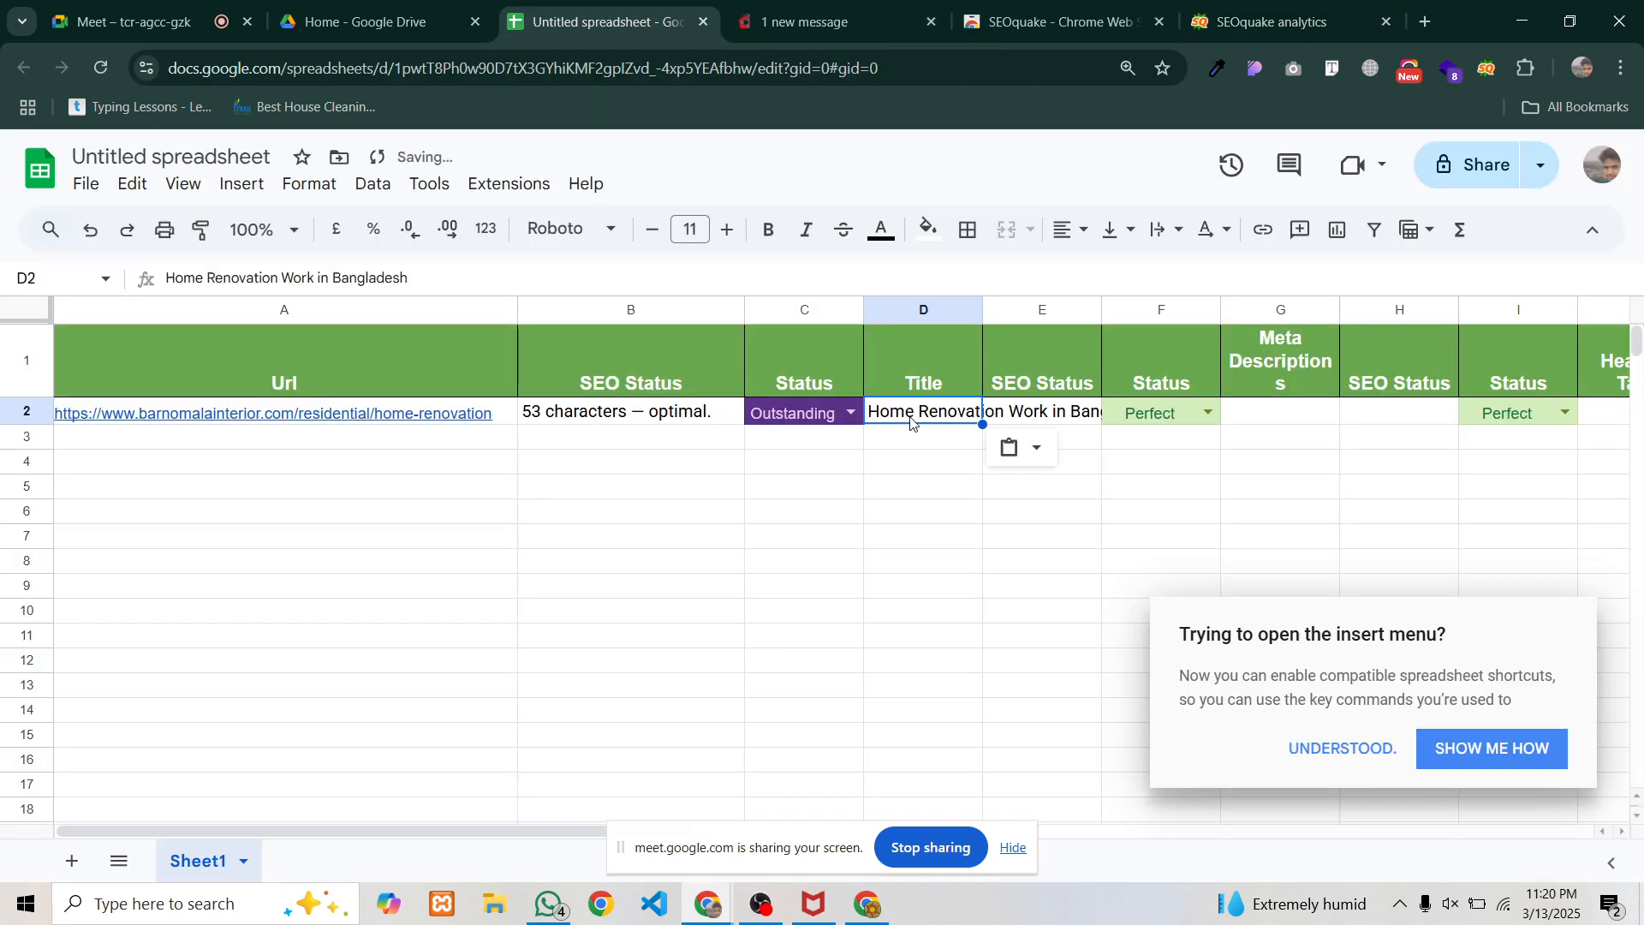
{"action": "left_click", "coordinate": [1048, 414]}
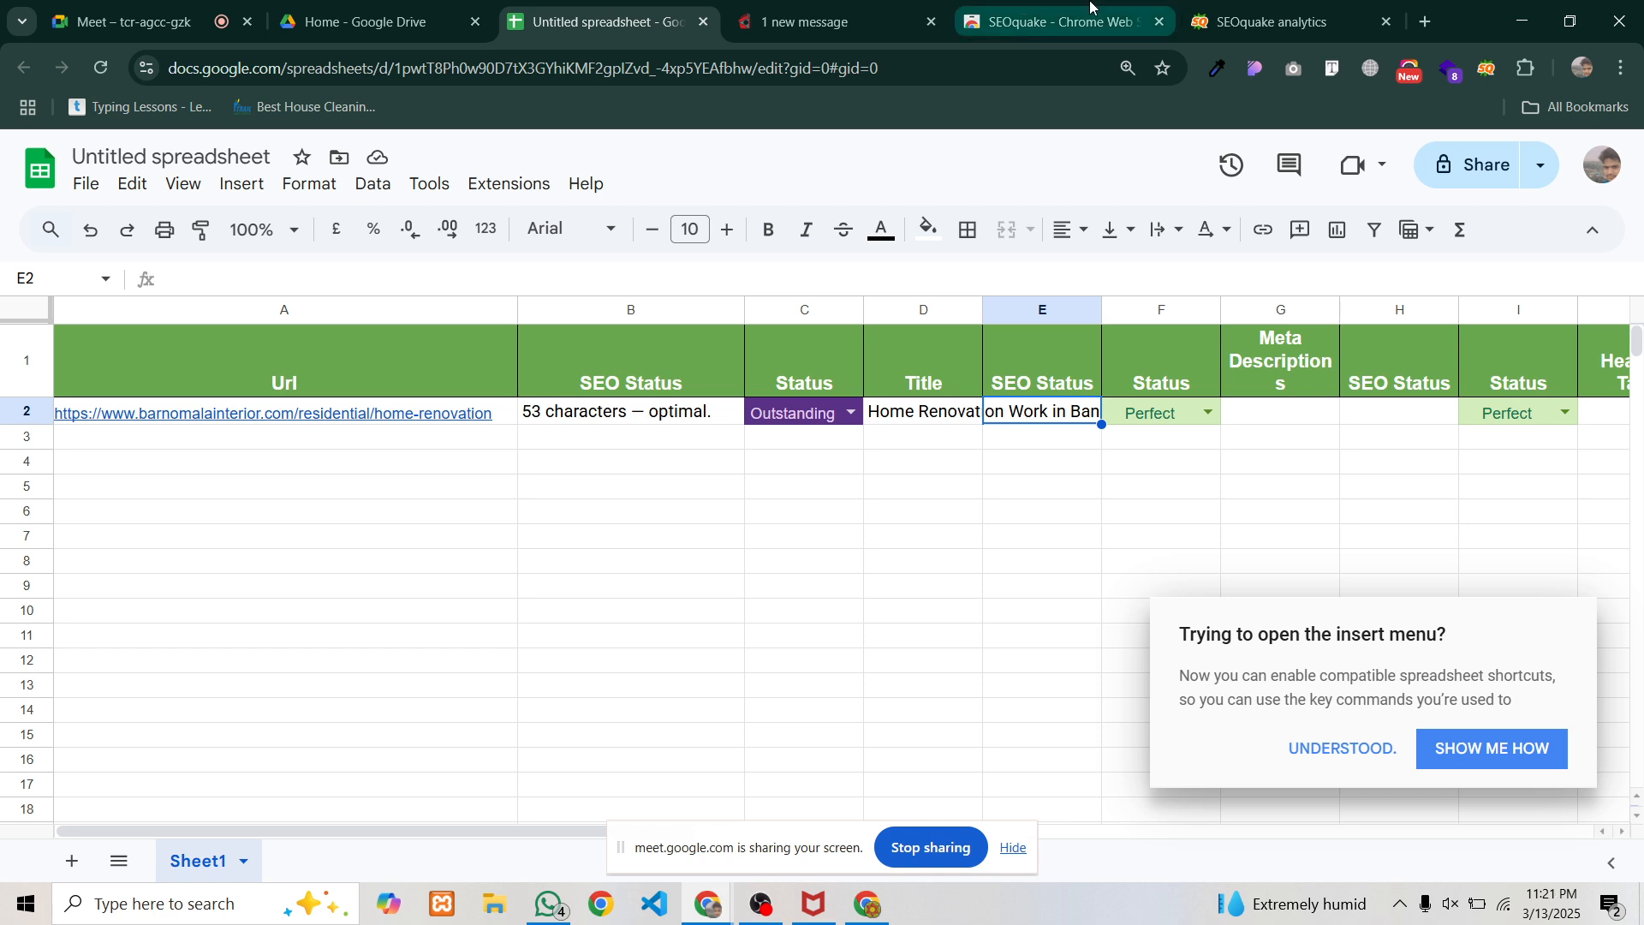
{"action": "left_click", "coordinate": [1188, 24]}
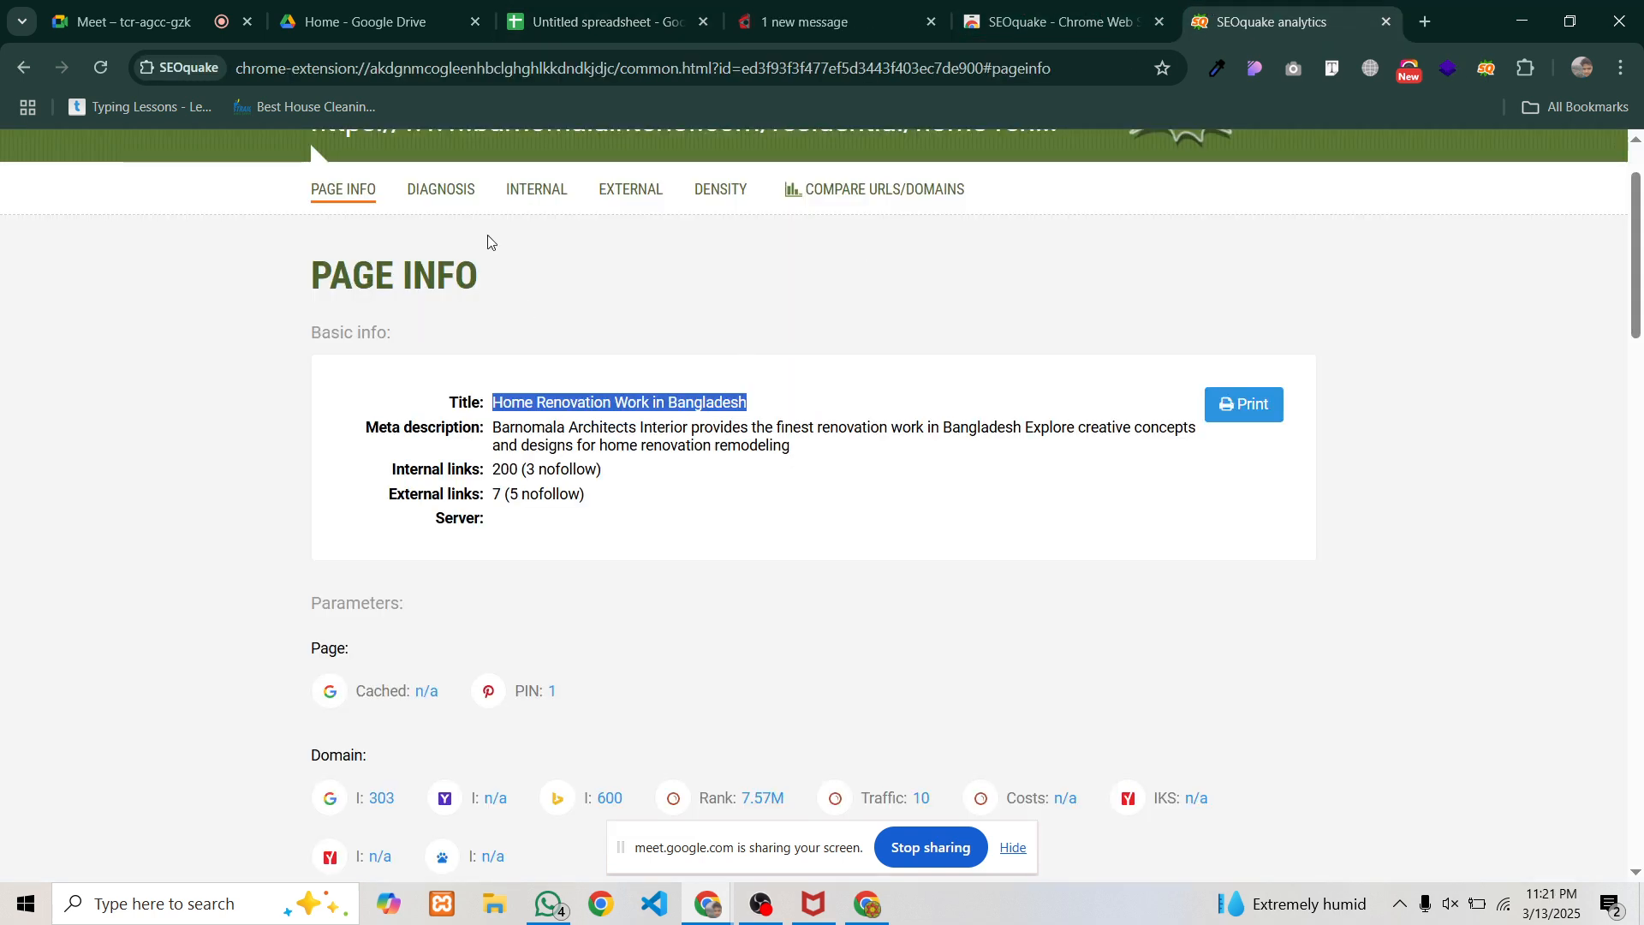
Inspect the Title row in SEOquake's Diagnosis, showing 13 characters — optimal
{"action": "left_click", "coordinate": [441, 190]}
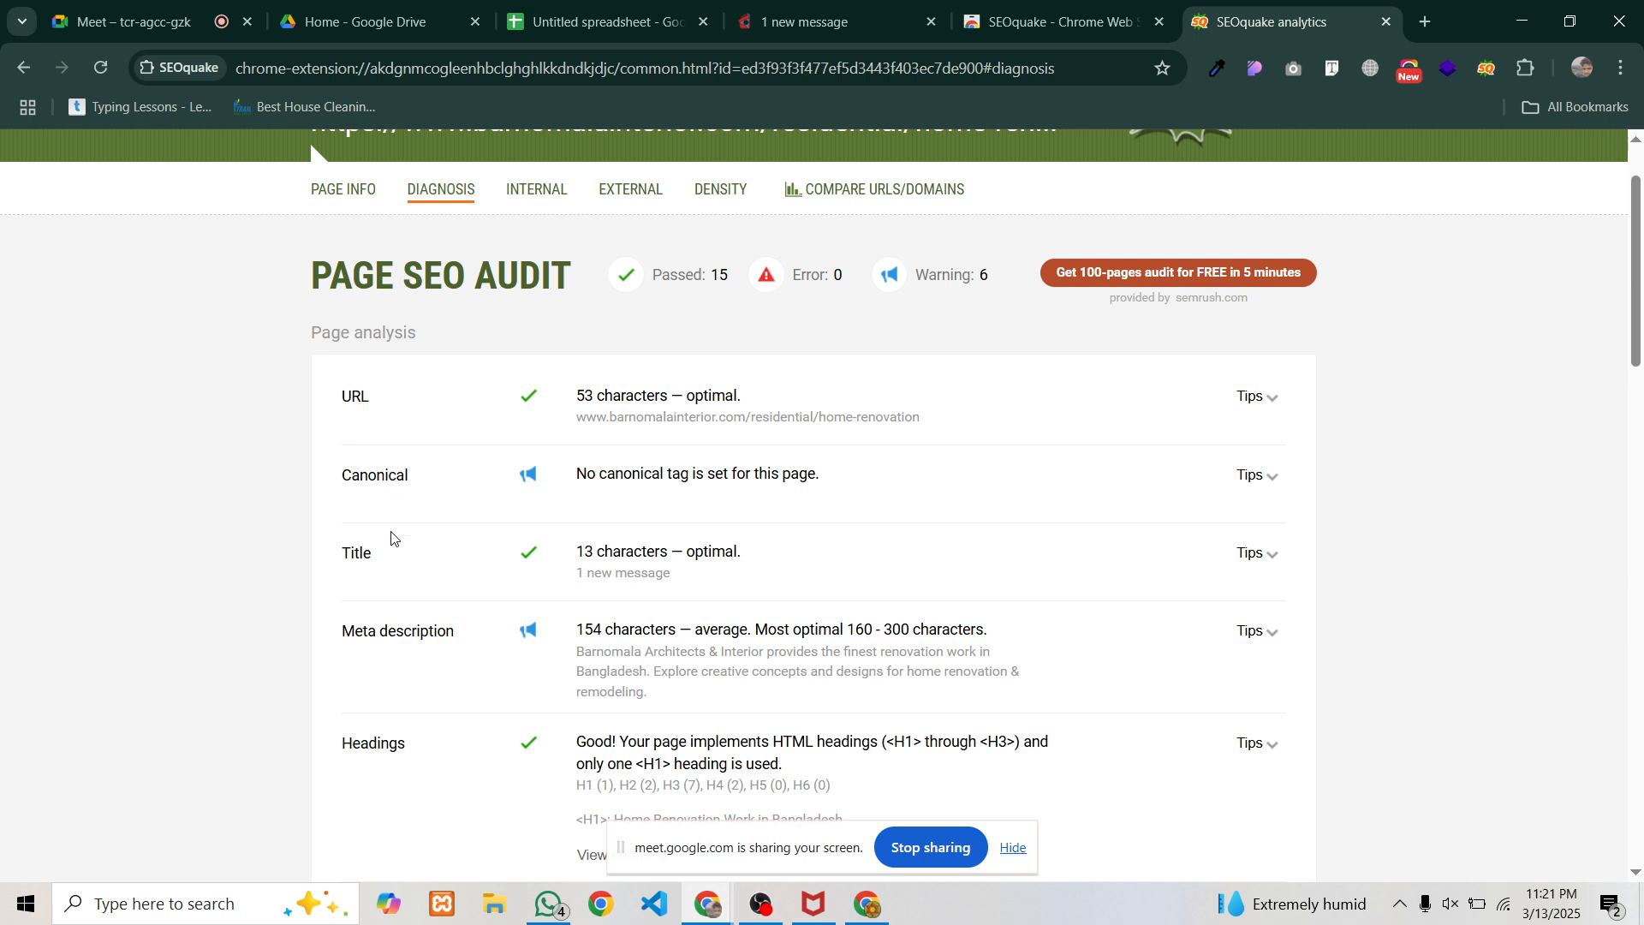
{"action": "double_click", "coordinate": [574, 551]}
{"action": "left_click", "coordinate": [644, 569]}
{"action": "mouse_move", "coordinate": [783, 33]}
{"action": "left_click_drag", "start_coordinate": [576, 573], "coordinate": [668, 575]}
{"action": "left_click", "coordinate": [674, 587]}
Recheck the page title in Page Info, then return to the audit spreadsheet
{"action": "left_click", "coordinate": [345, 194]}
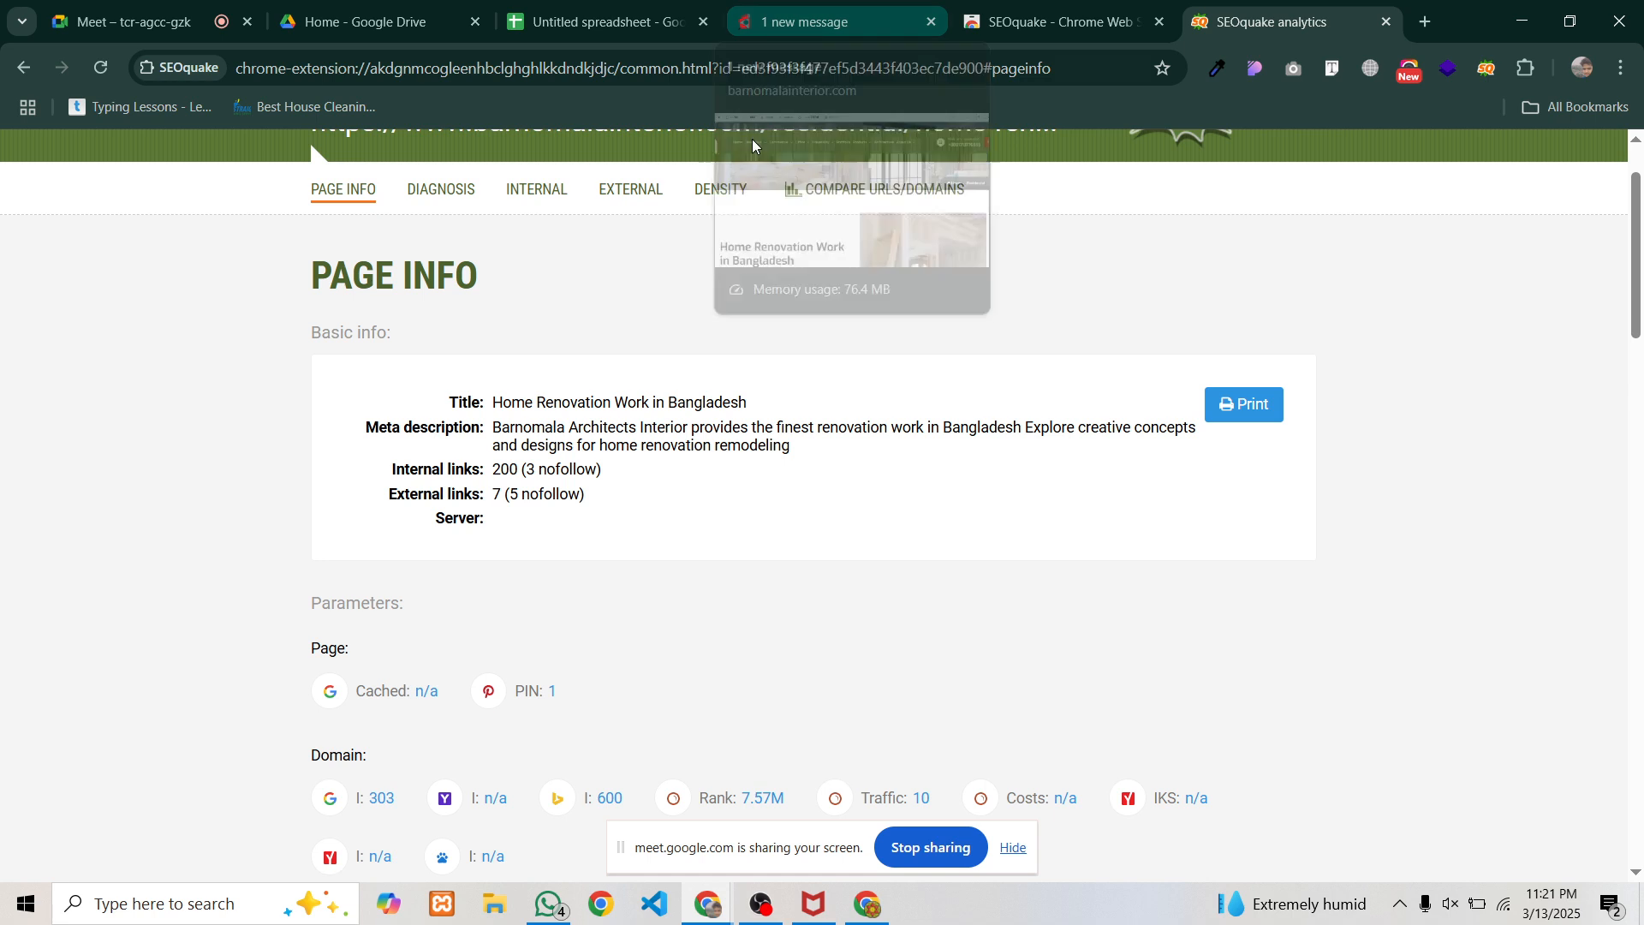
{"action": "left_click_drag", "start_coordinate": [496, 403], "coordinate": [747, 411]}
{"action": "left_click", "coordinate": [754, 403]}
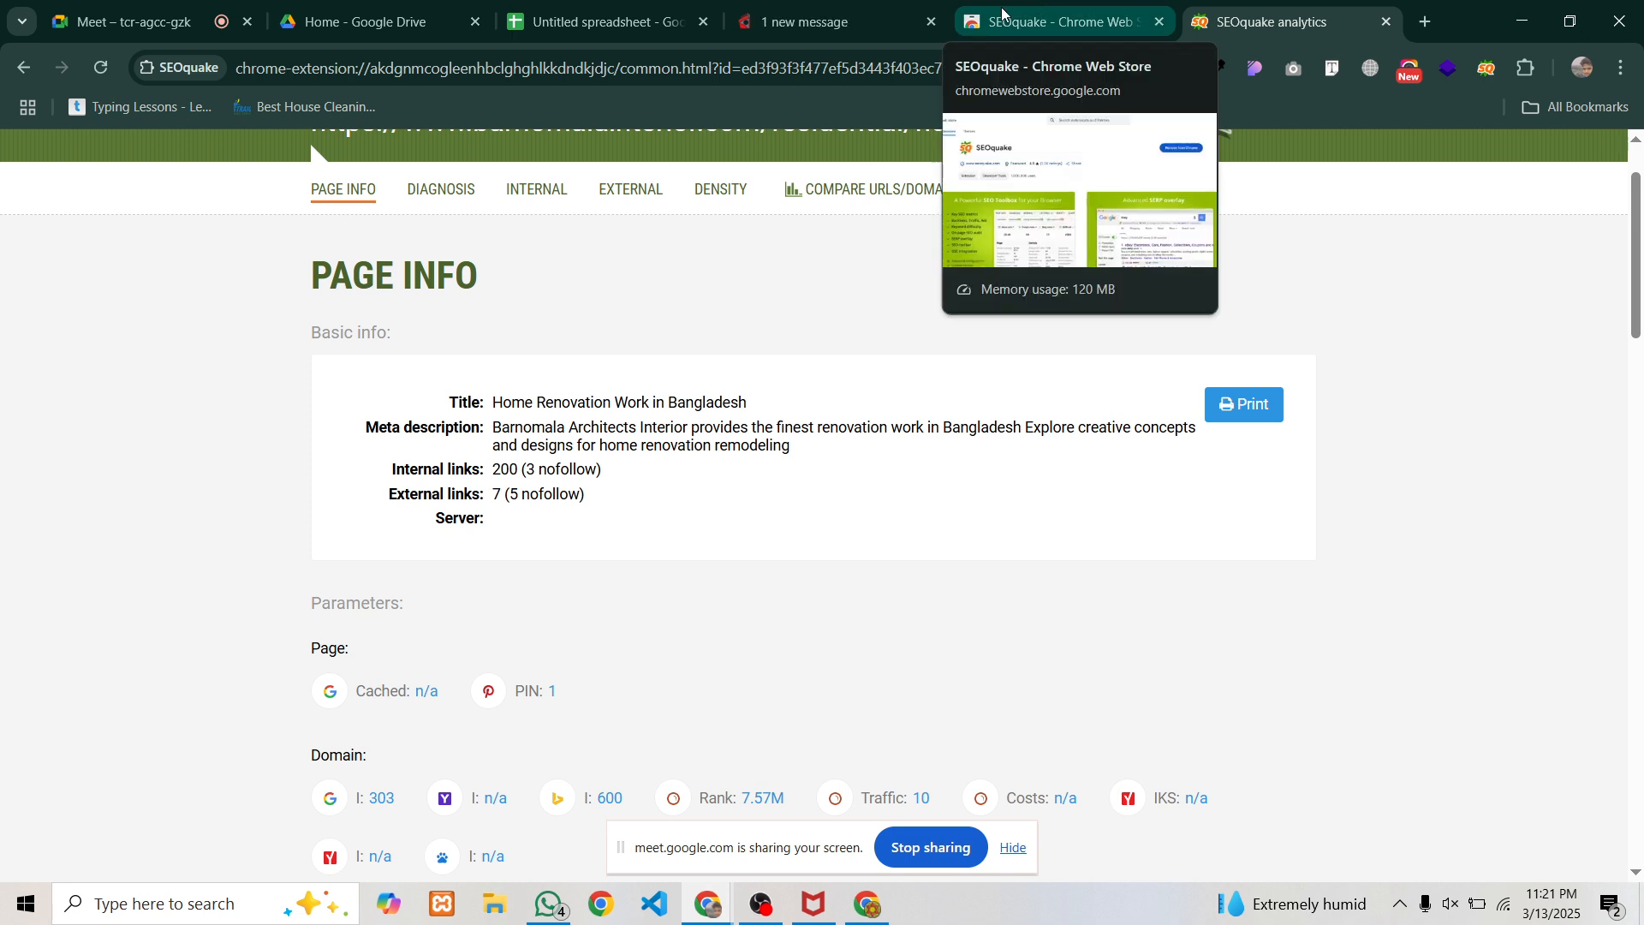
{"action": "left_click", "coordinate": [578, 23]}
Put the note '35 characters — optimal.' in E2 and set F2's status to Good
{"action": "left_click", "coordinate": [575, 423]}
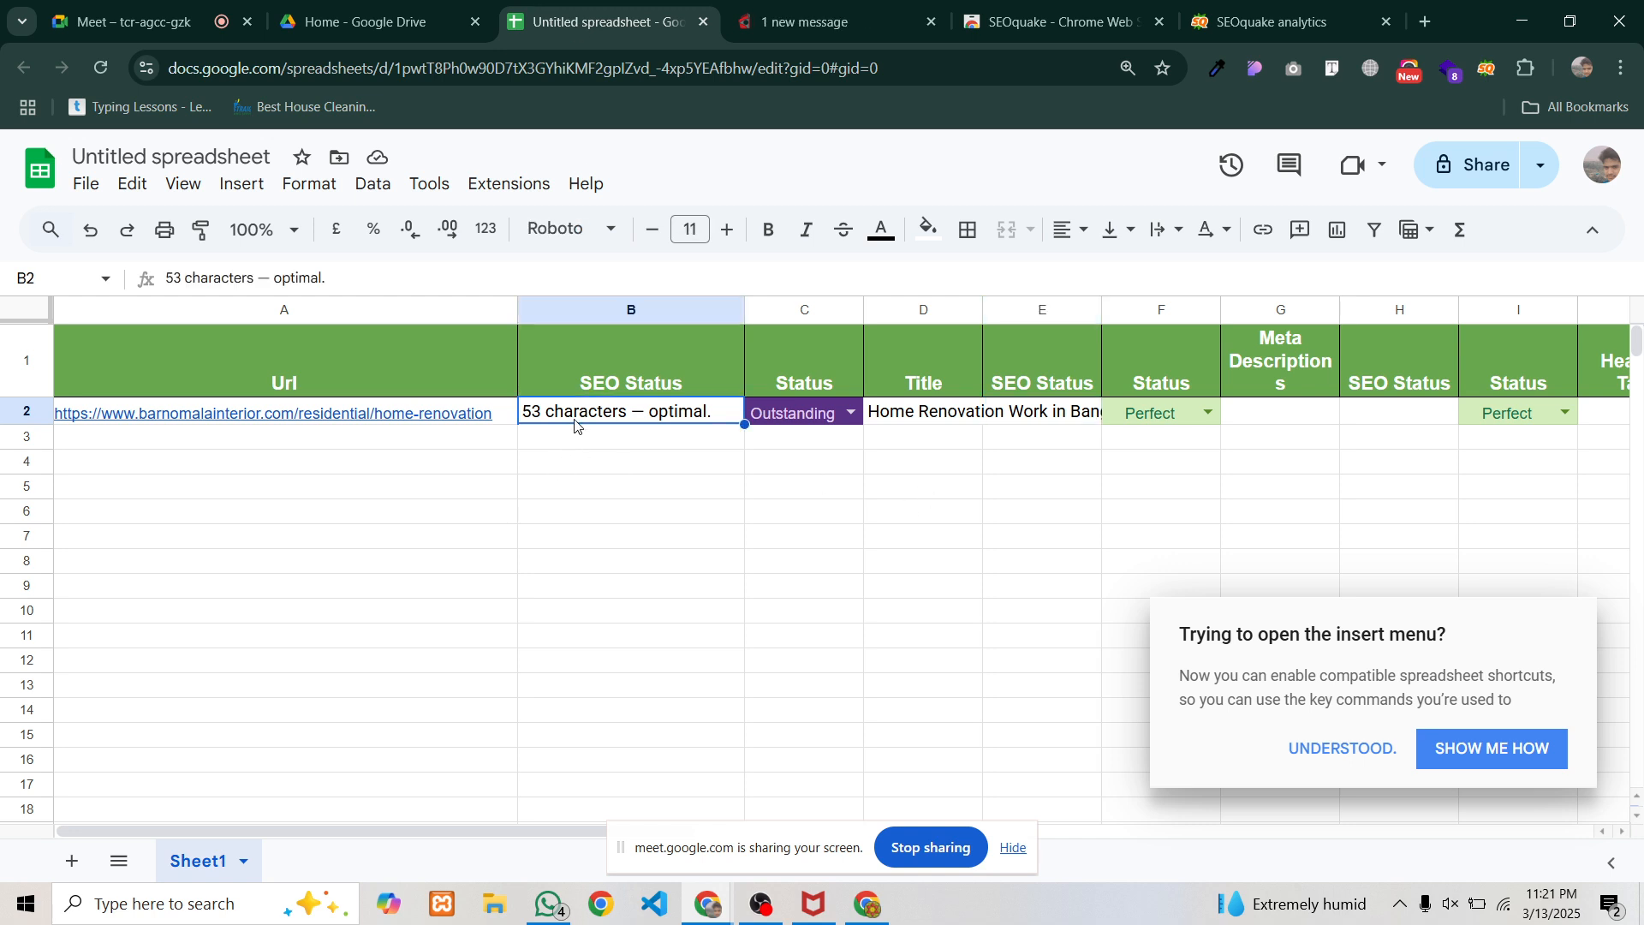
{"action": "left_click", "coordinate": [1010, 418]}
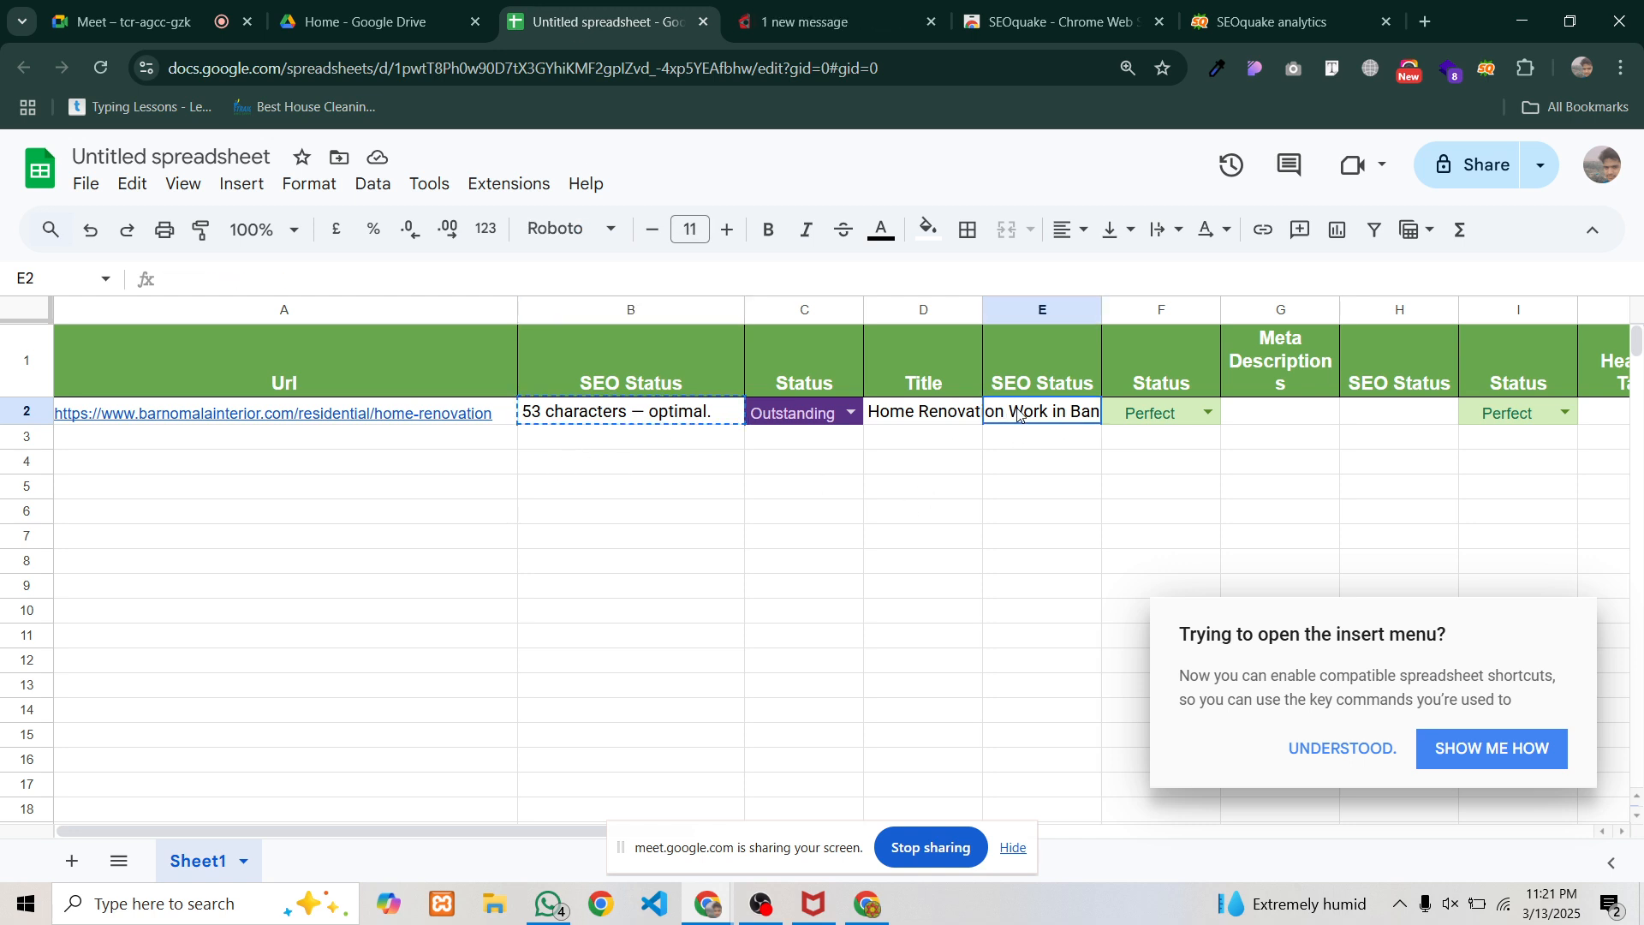
{"action": "type", "text": "53 characters — optimal."}
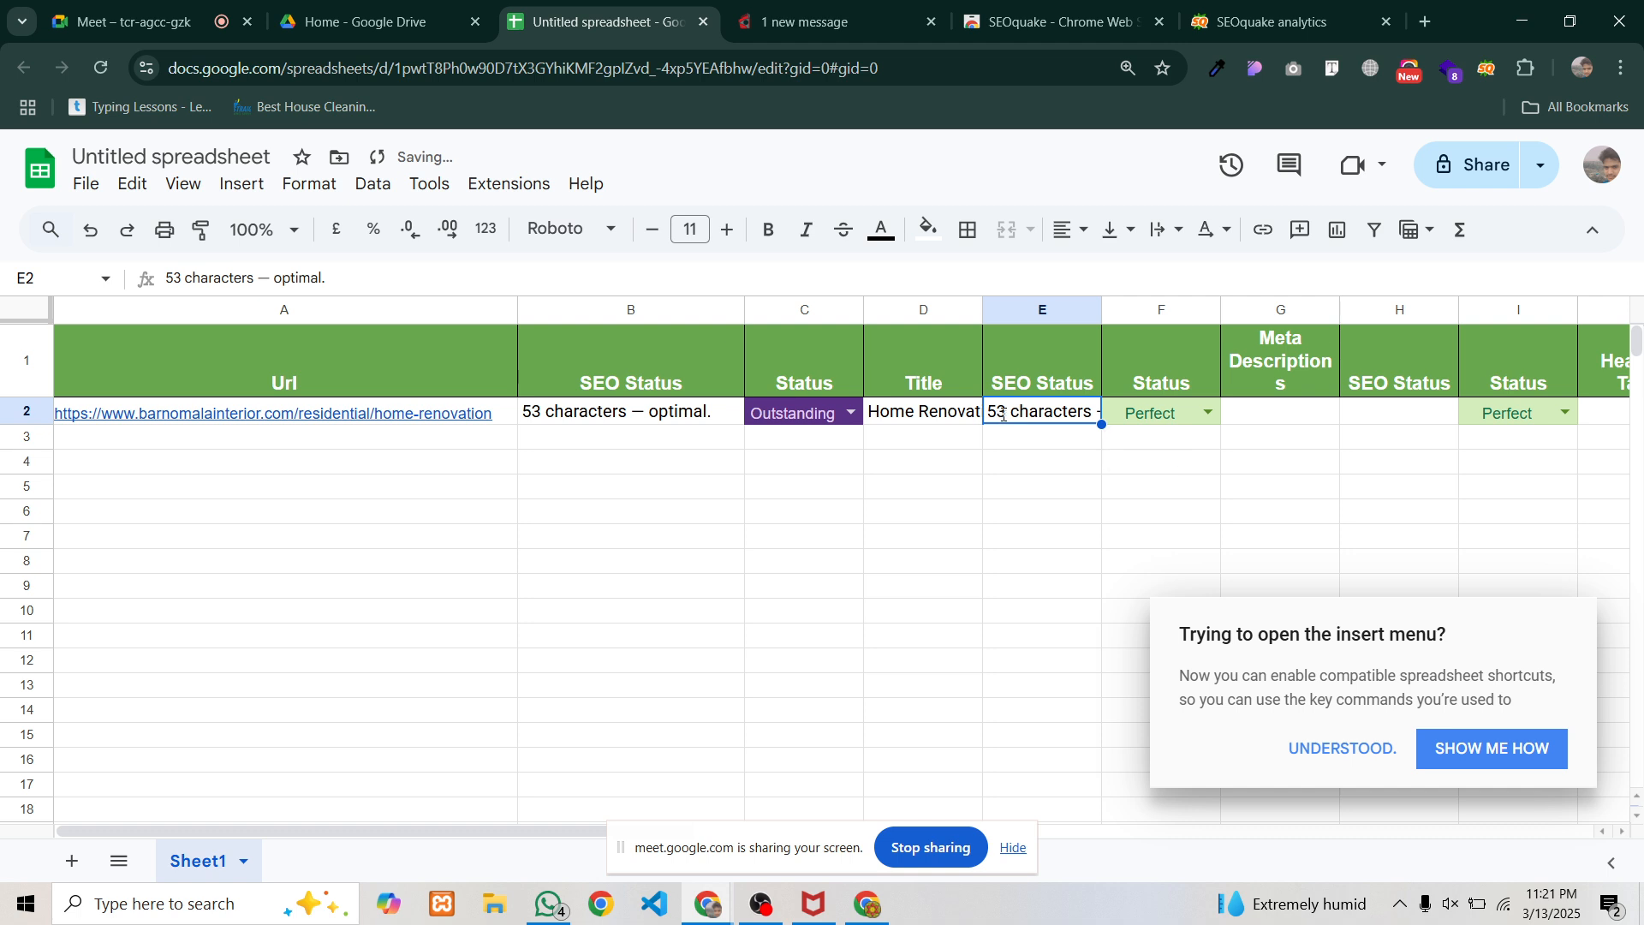
{"action": "double_click", "coordinate": [999, 412]}
{"action": "double_click", "coordinate": [995, 410]}
{"action": "type", "text": "35"}
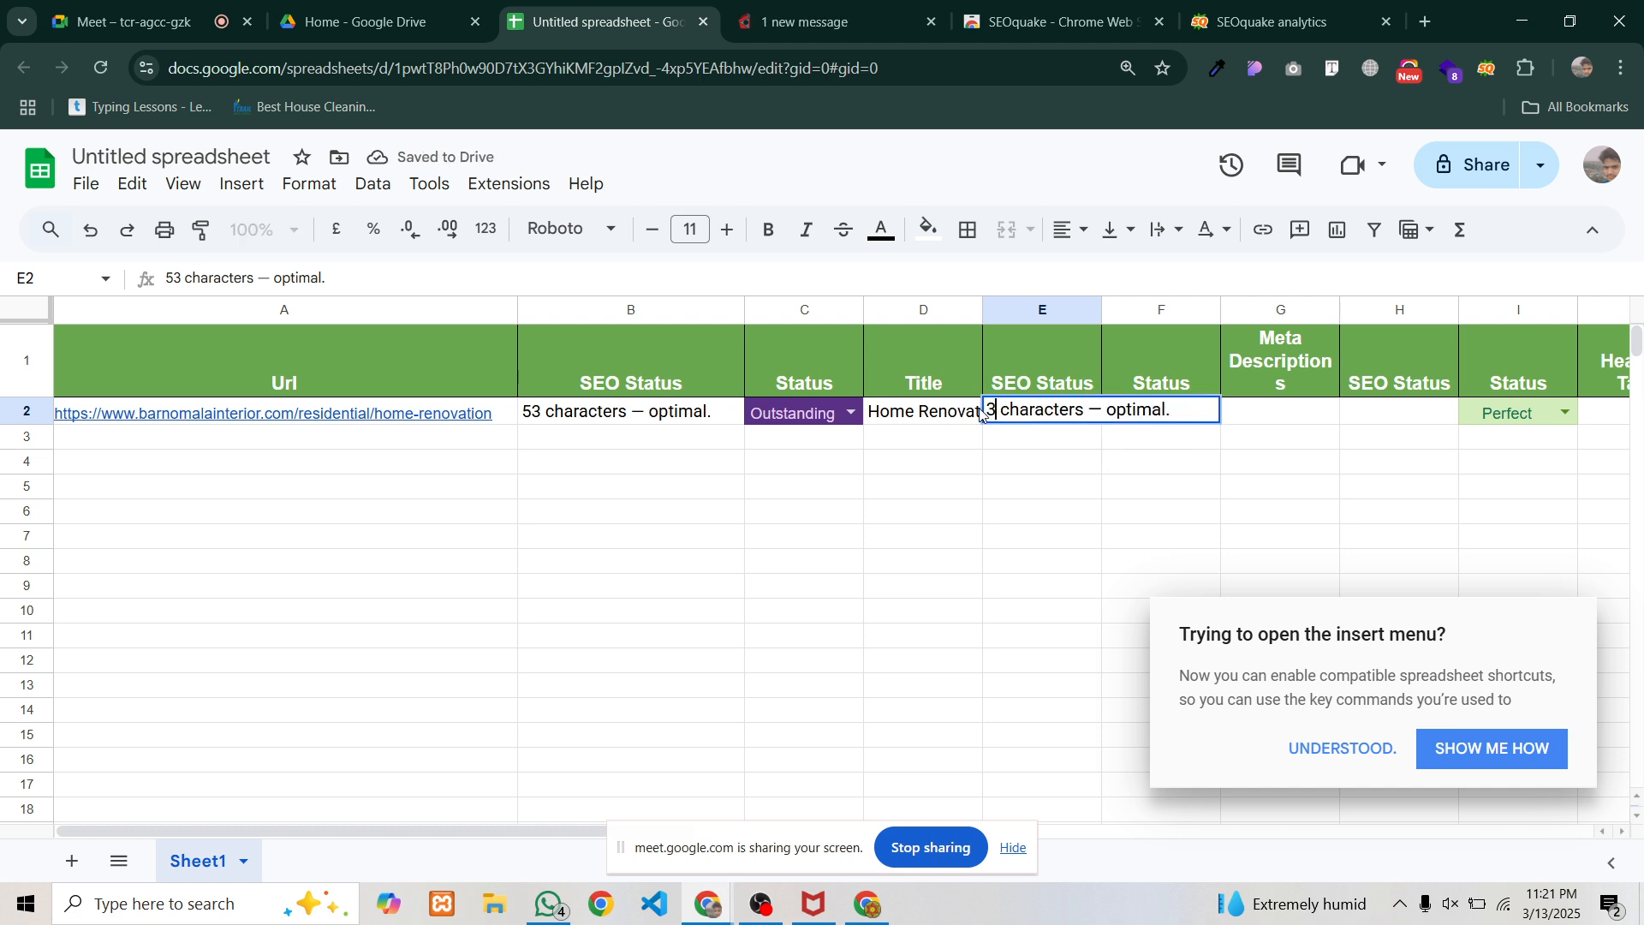
{"action": "left_click", "coordinate": [992, 524]}
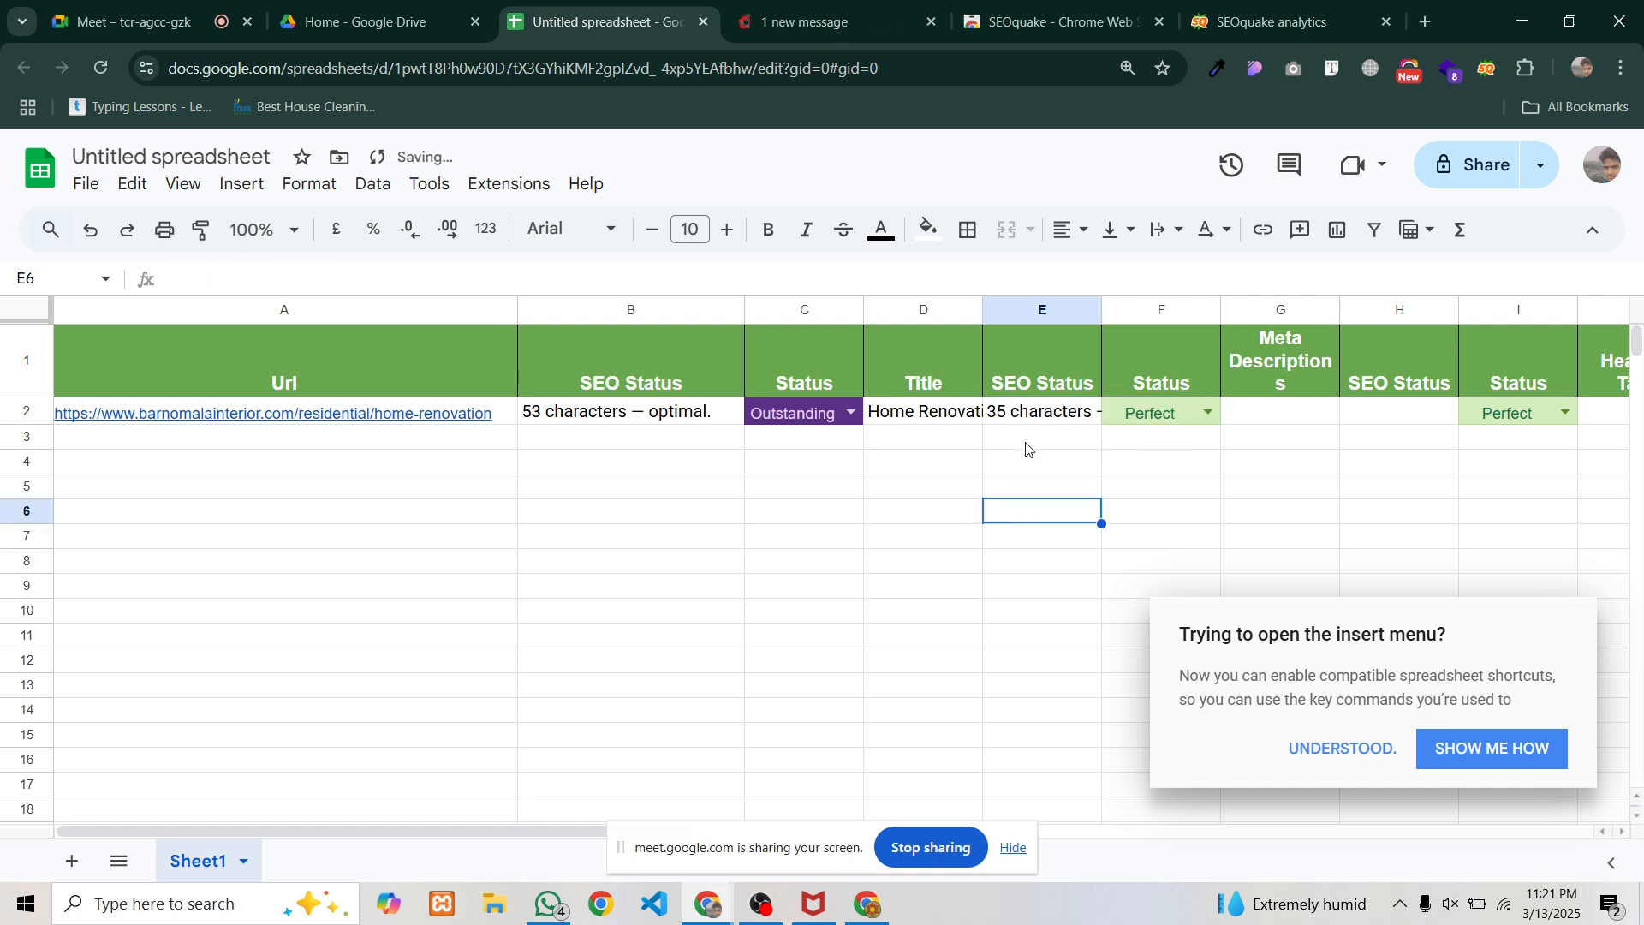
{"action": "left_click", "coordinate": [1037, 418]}
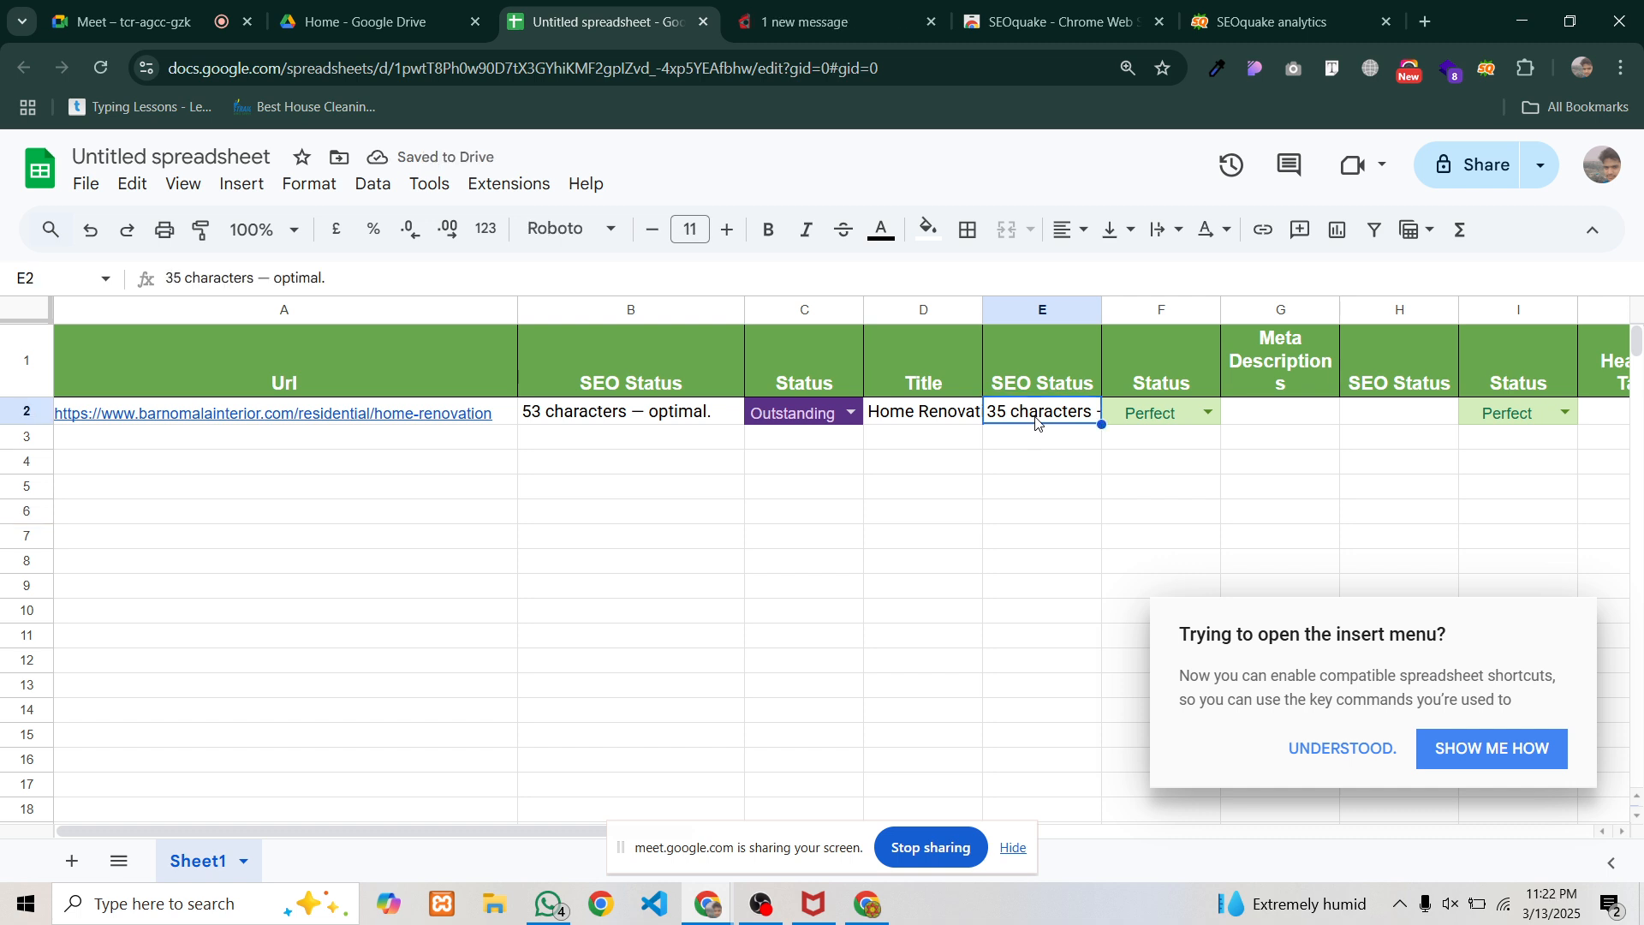
{"action": "double_click", "coordinate": [1148, 413]}
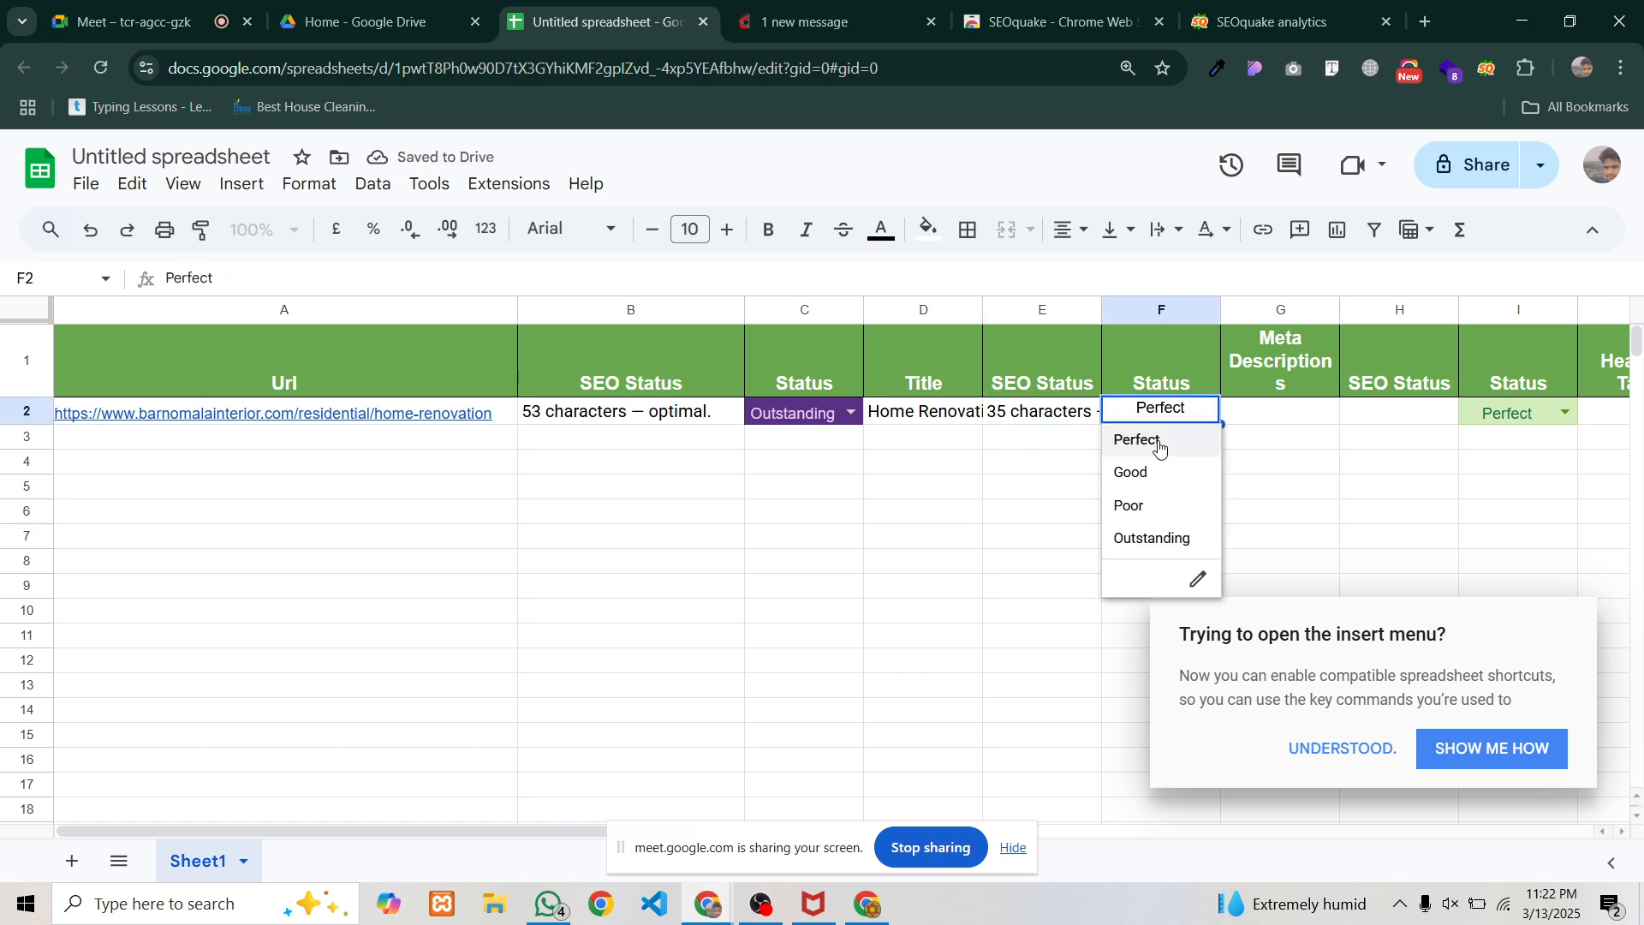
{"action": "left_click", "coordinate": [1139, 476]}
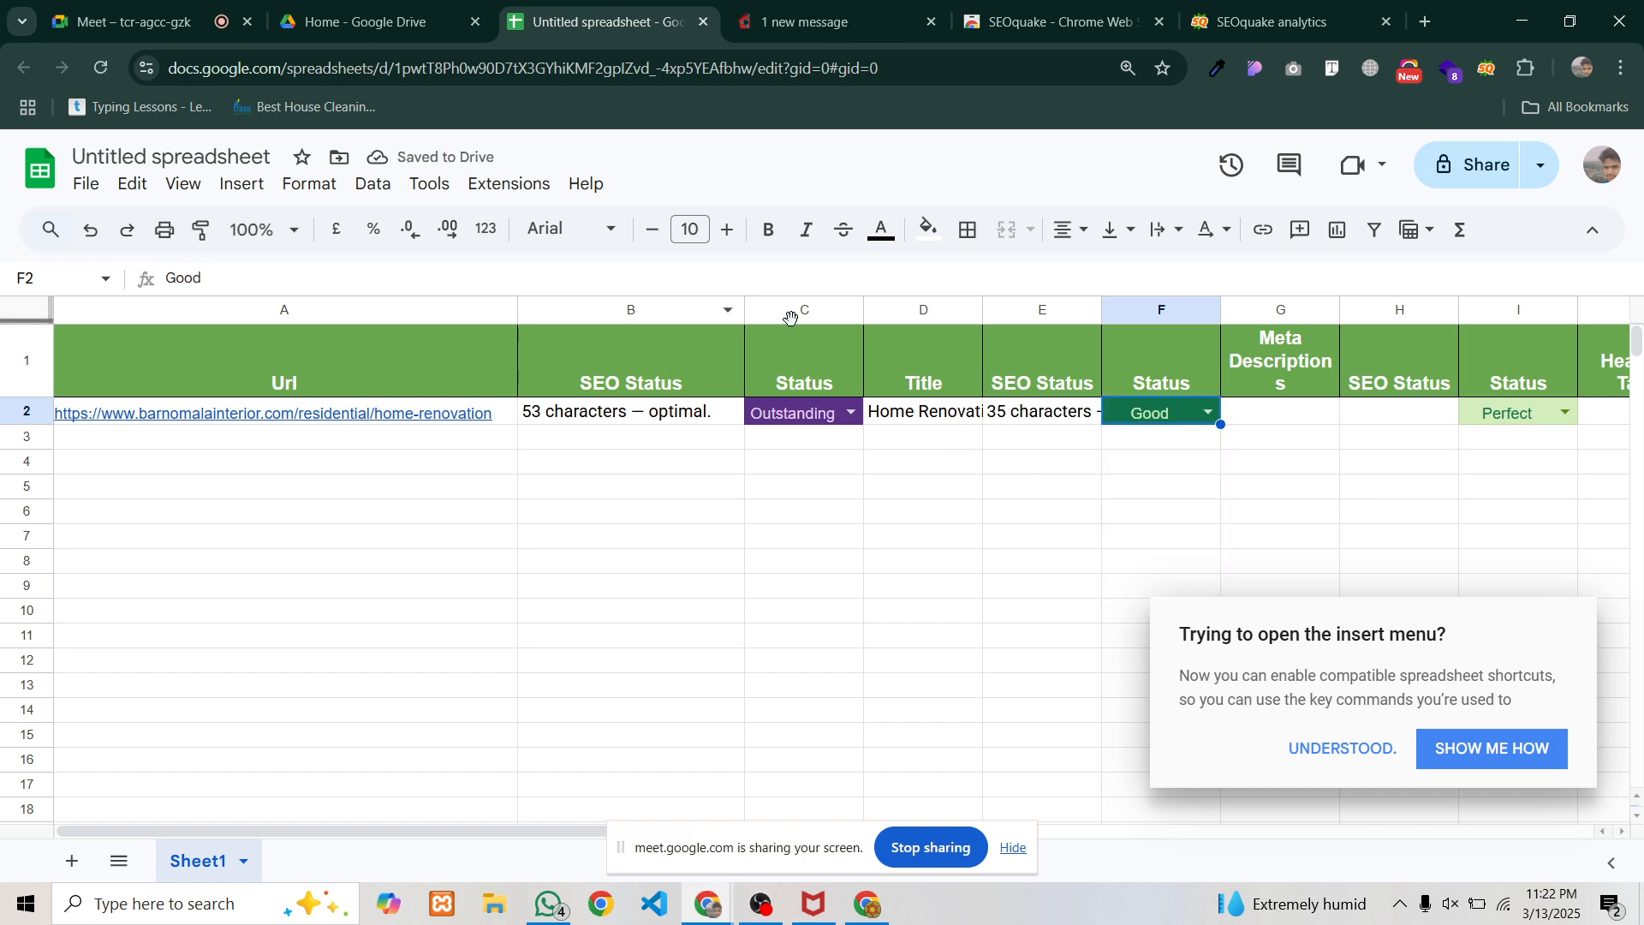
Narrow the Title column D and widen column E so the note fits
{"action": "left_click_drag", "start_coordinate": [983, 312], "coordinate": [1185, 312]}
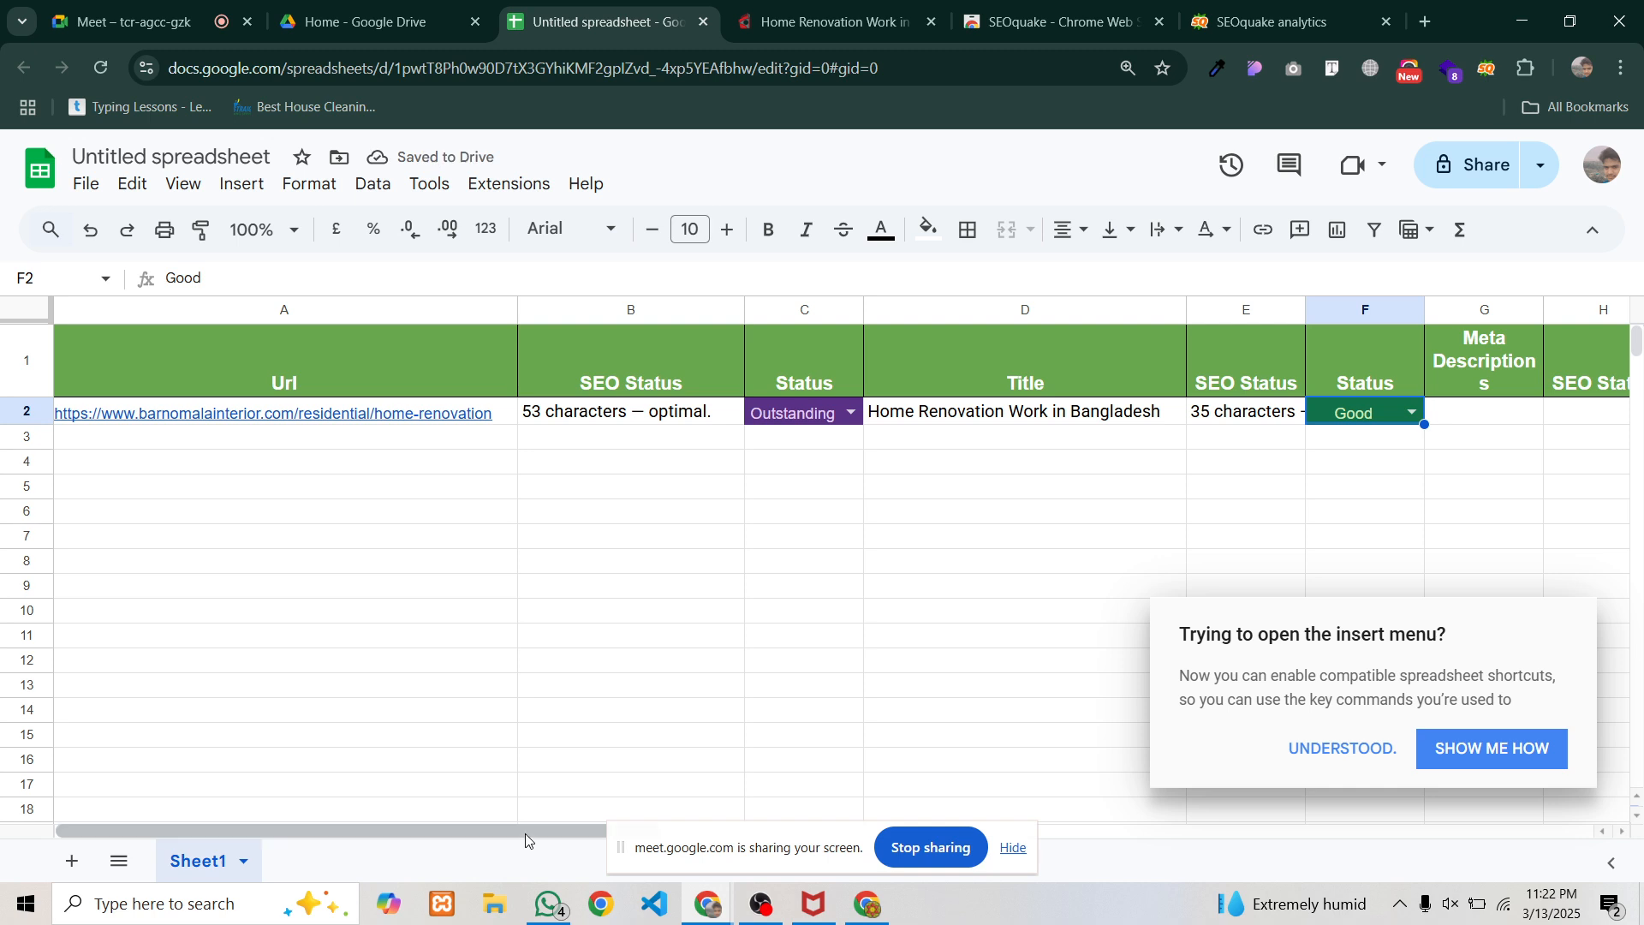
{"action": "left_click_drag", "start_coordinate": [526, 834], "coordinate": [643, 841]}
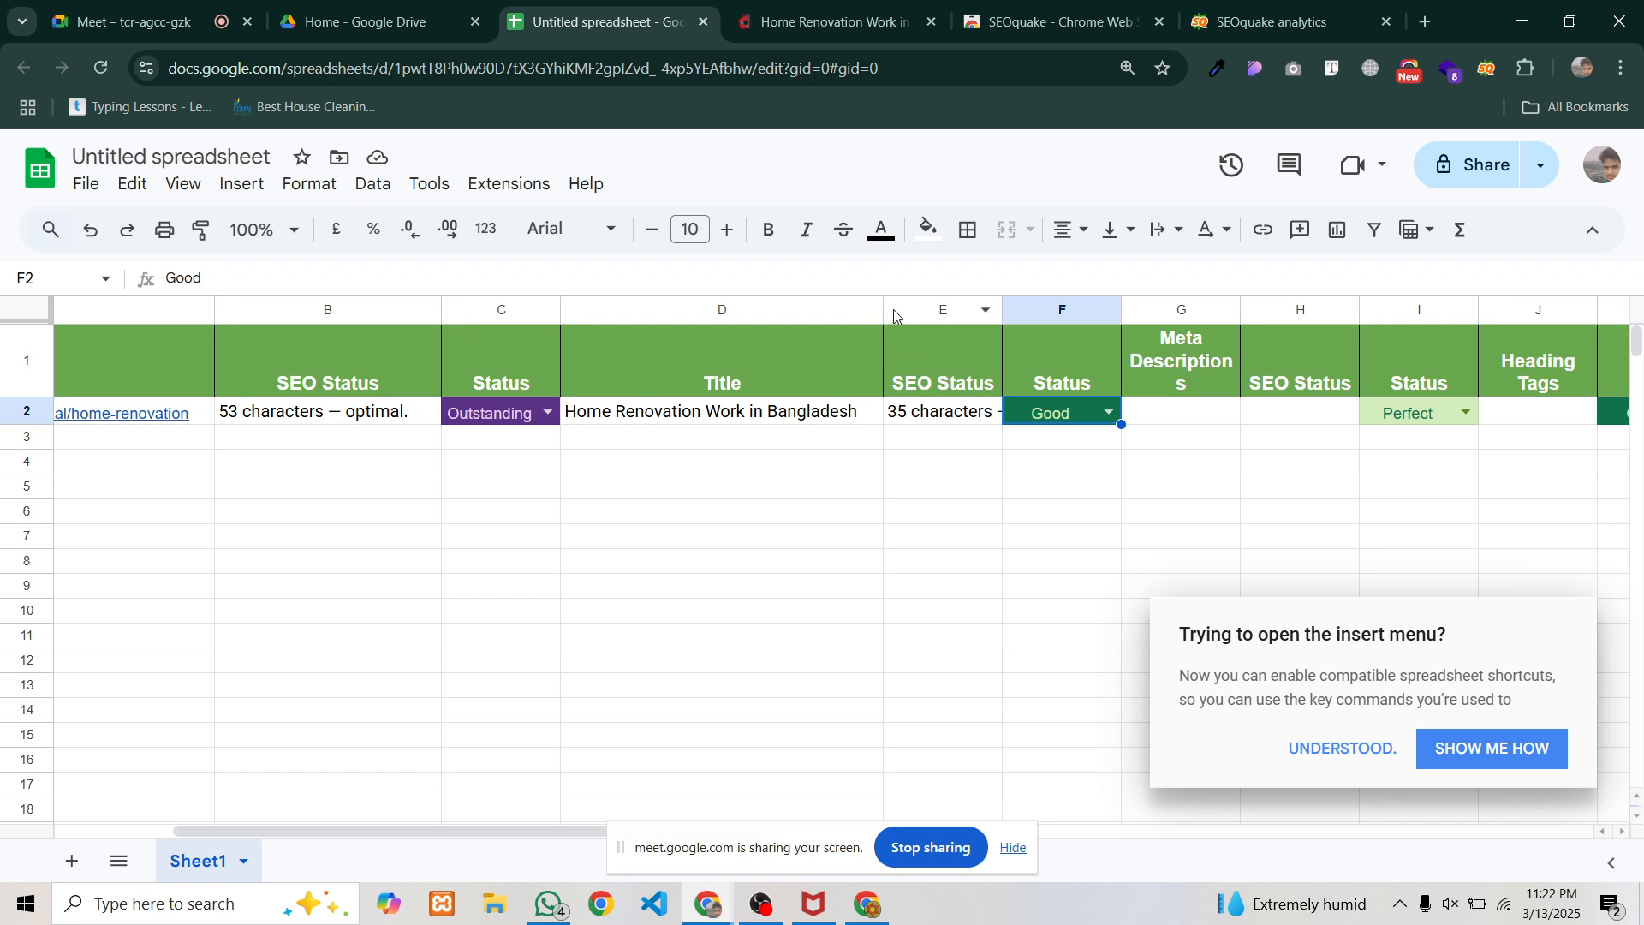
{"action": "left_click_drag", "start_coordinate": [883, 309], "coordinate": [865, 311]}
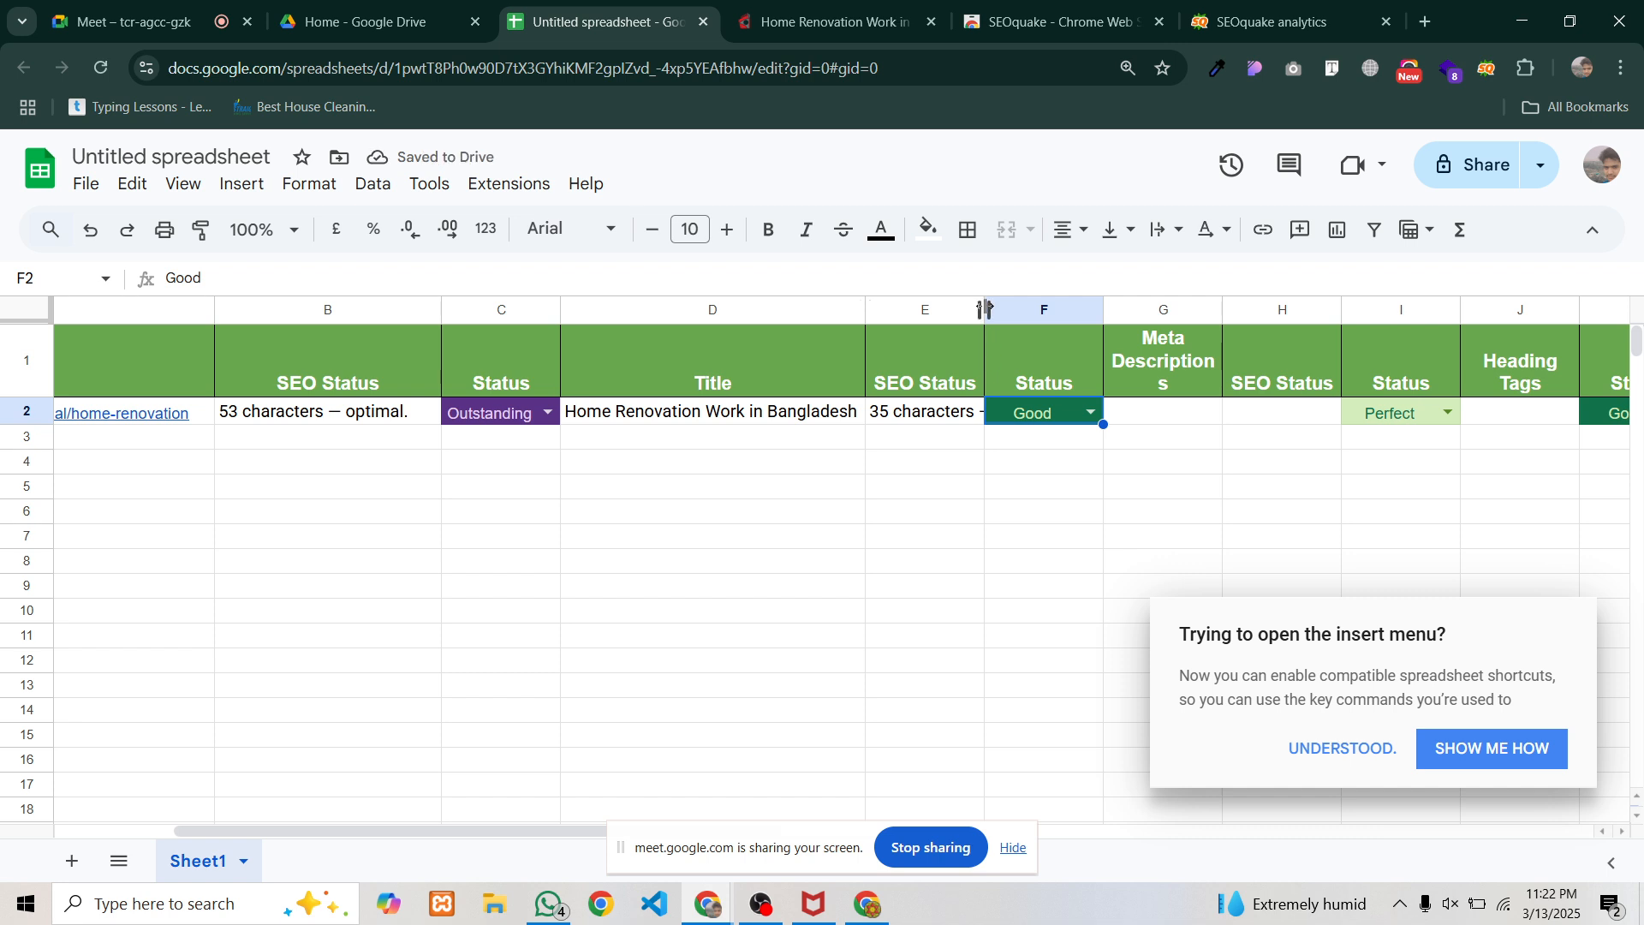
{"action": "left_click_drag", "start_coordinate": [984, 309], "coordinate": [1122, 310]}
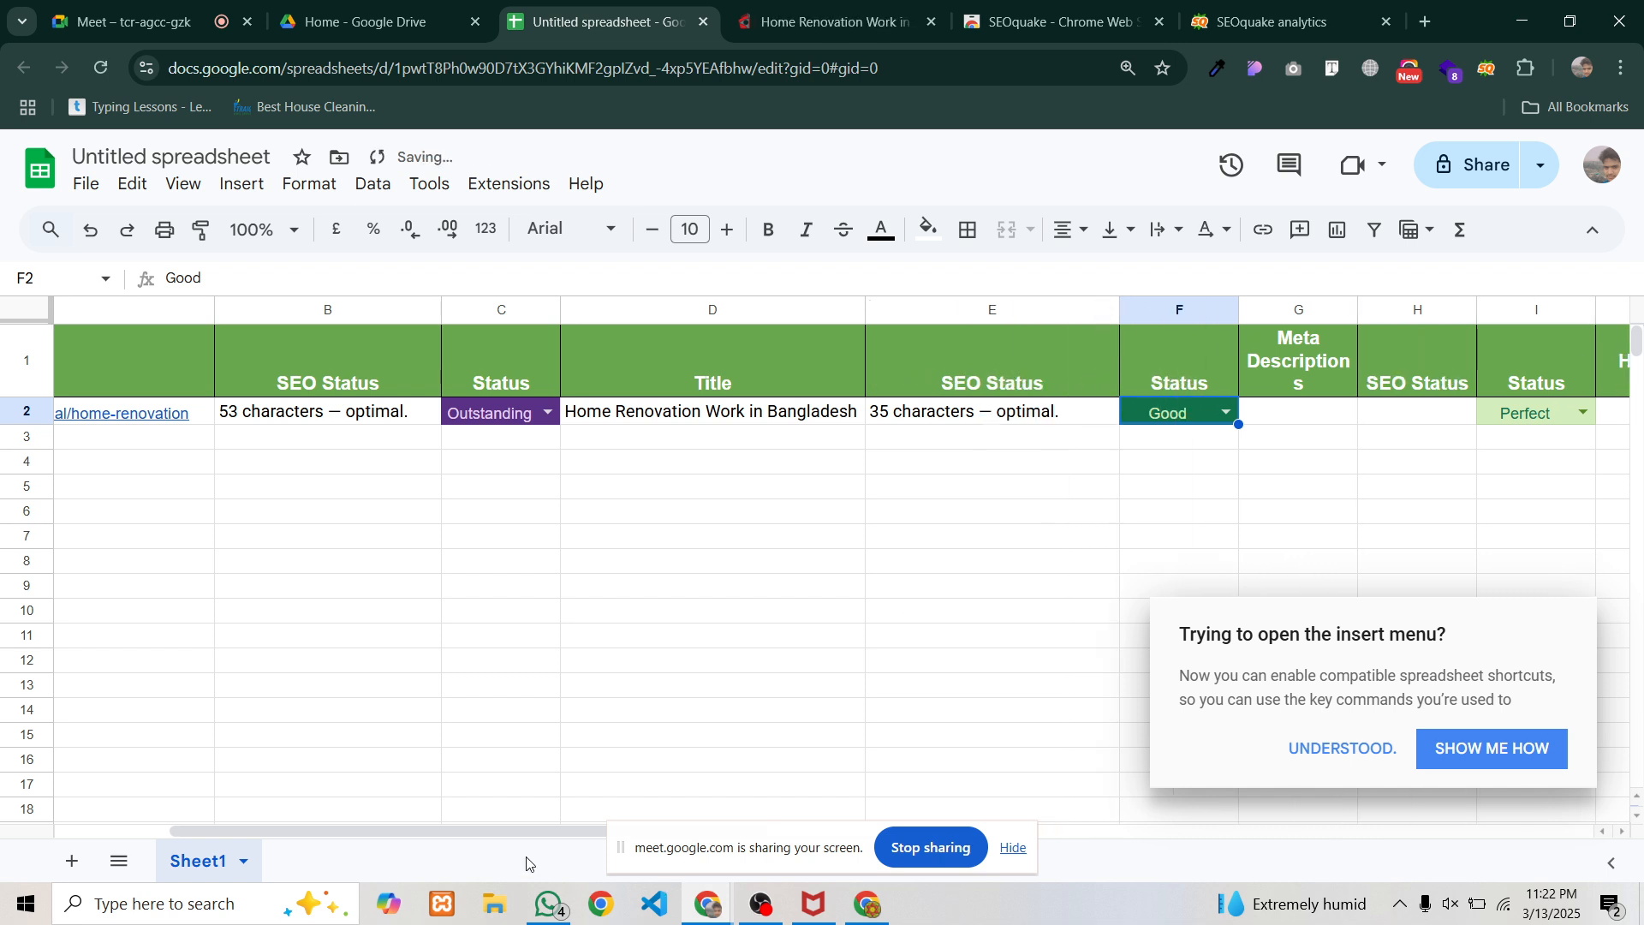
{"action": "left_click_drag", "start_coordinate": [505, 833], "coordinate": [913, 832]}
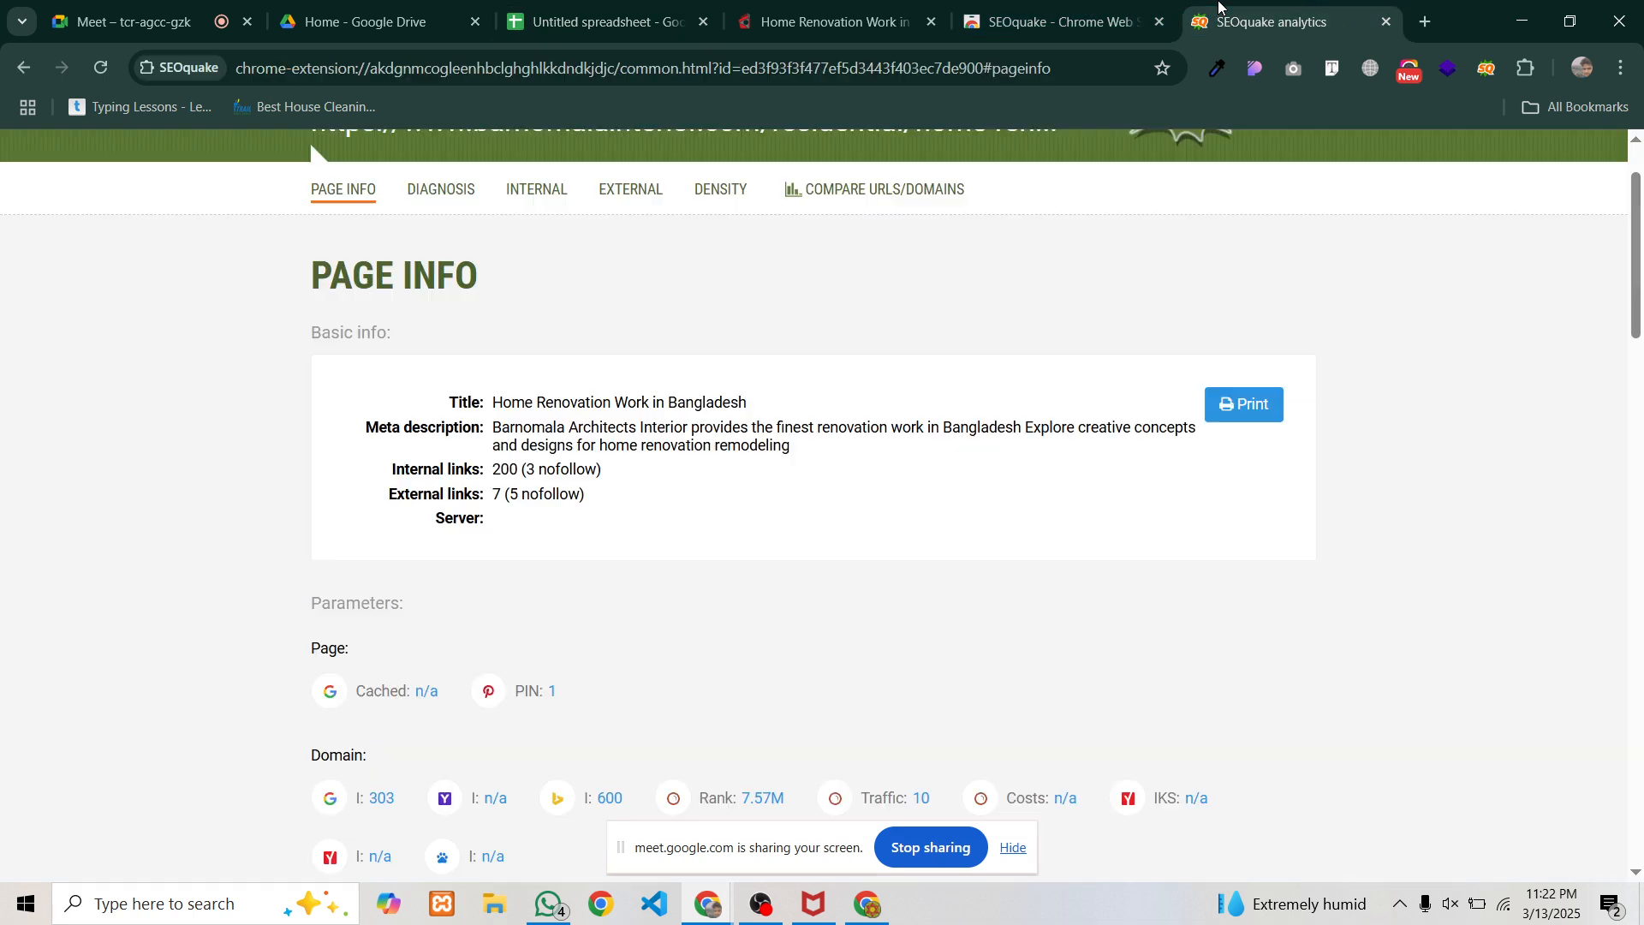
Select and copy the full meta description from SEOquake's Page Info report
{"action": "left_click", "coordinate": [1276, 22]}
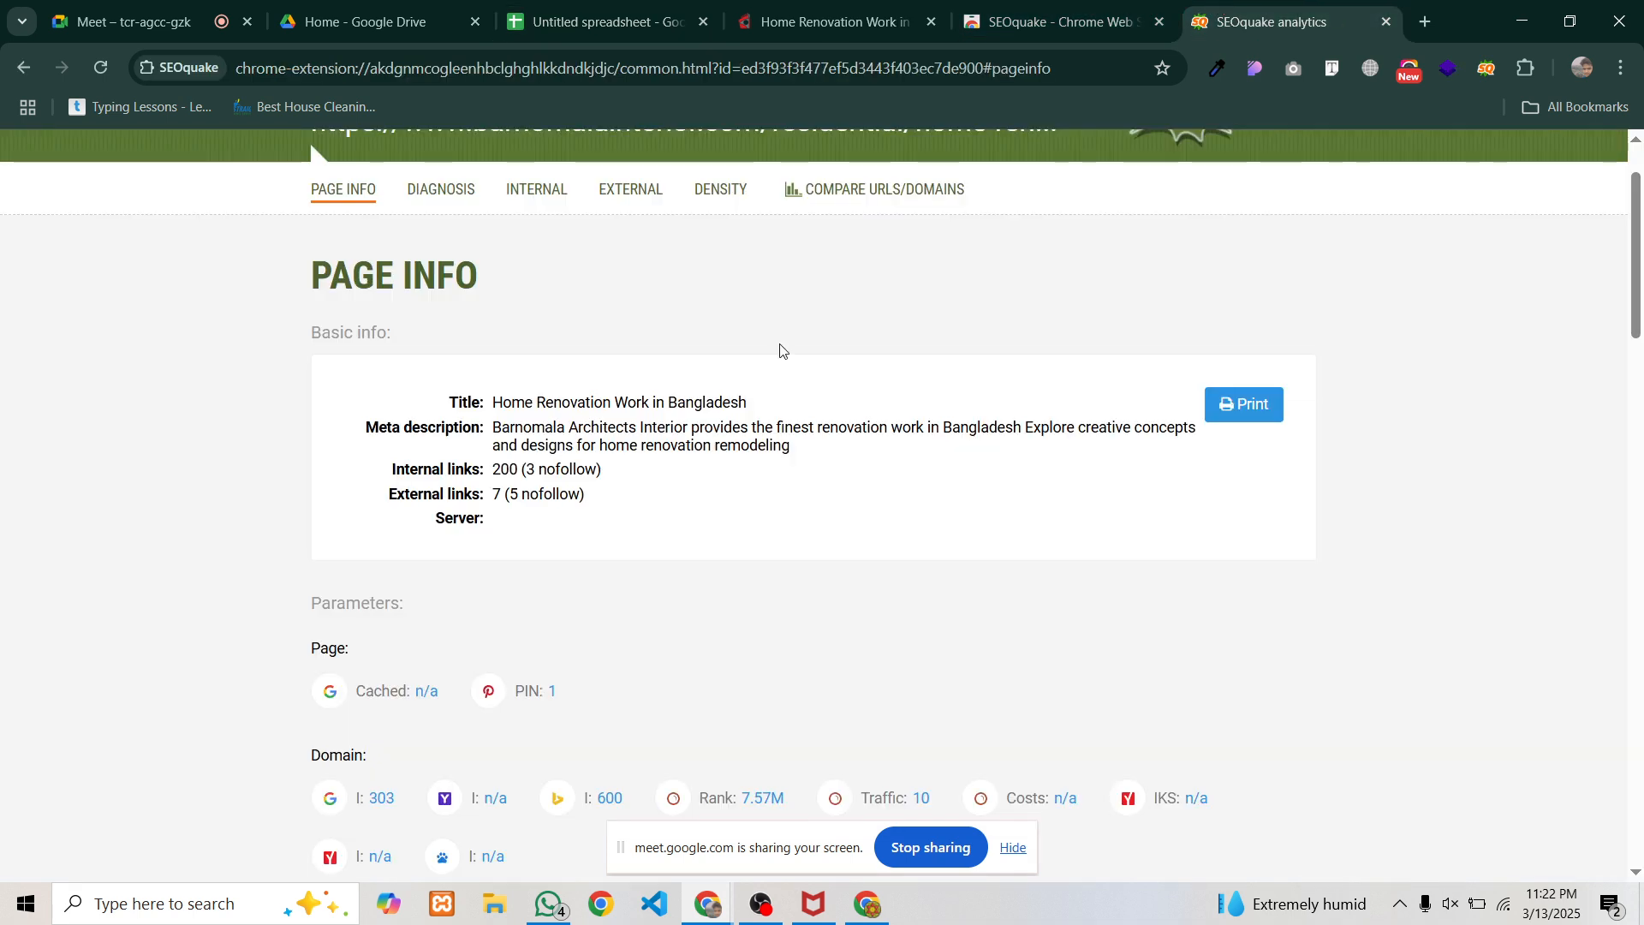
{"action": "left_click_drag", "start_coordinate": [495, 428], "coordinate": [1062, 445]}
{"action": "key", "text": "ctrl+c"}
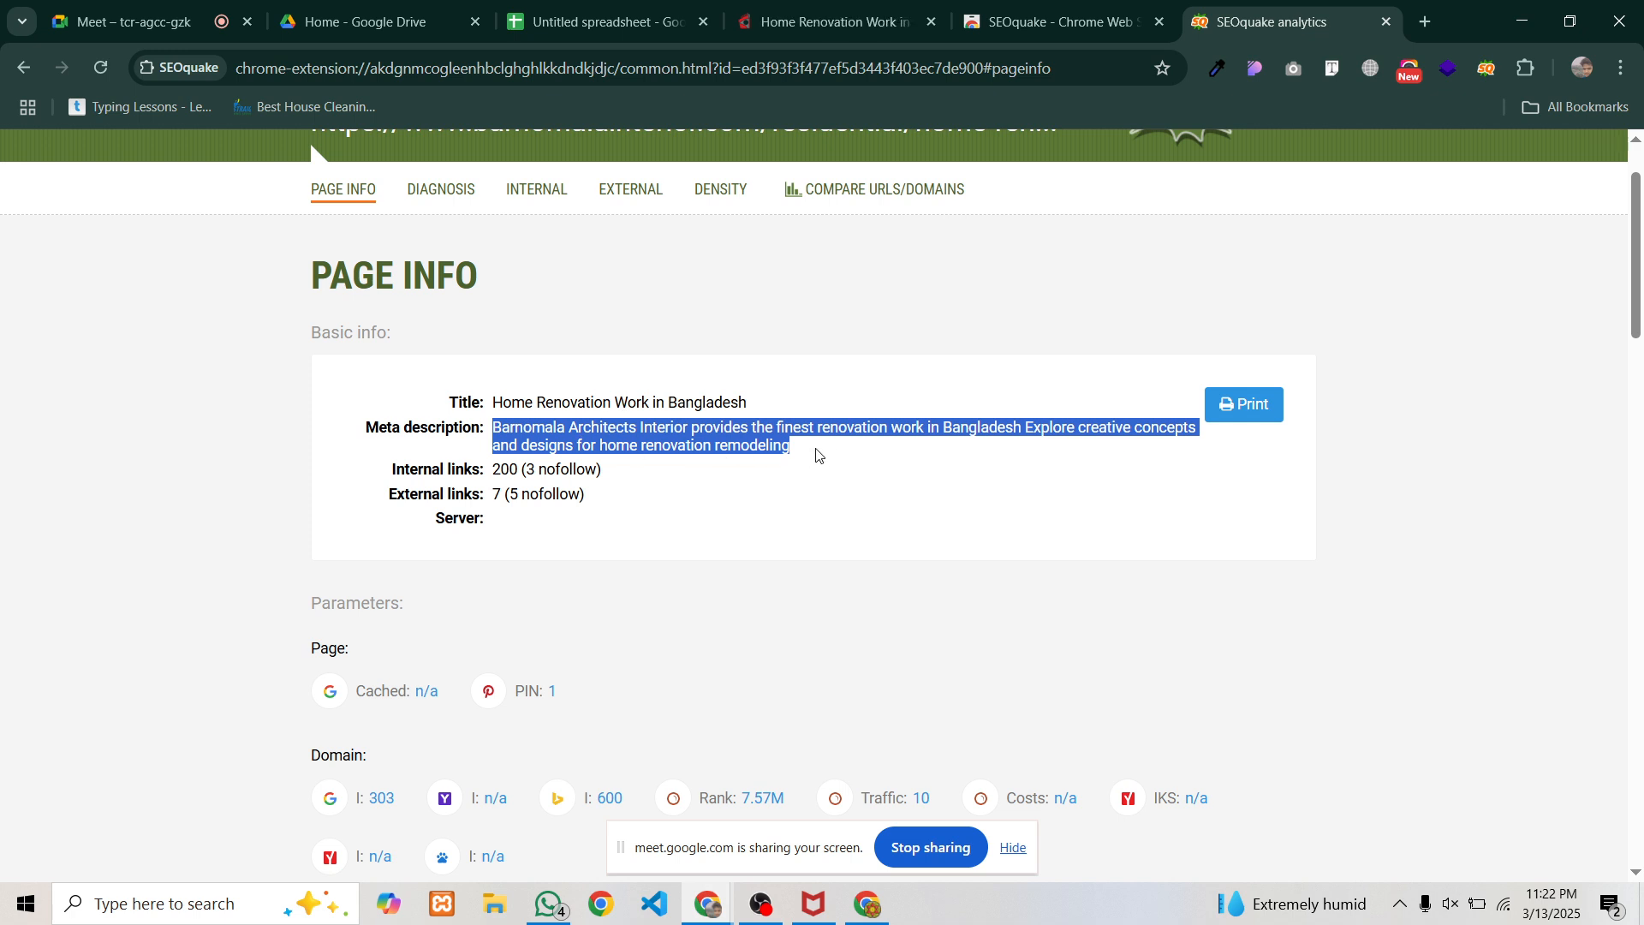
{"action": "left_click_drag", "start_coordinate": [816, 454], "coordinate": [504, 431]}
{"action": "left_click", "coordinate": [609, 22]}
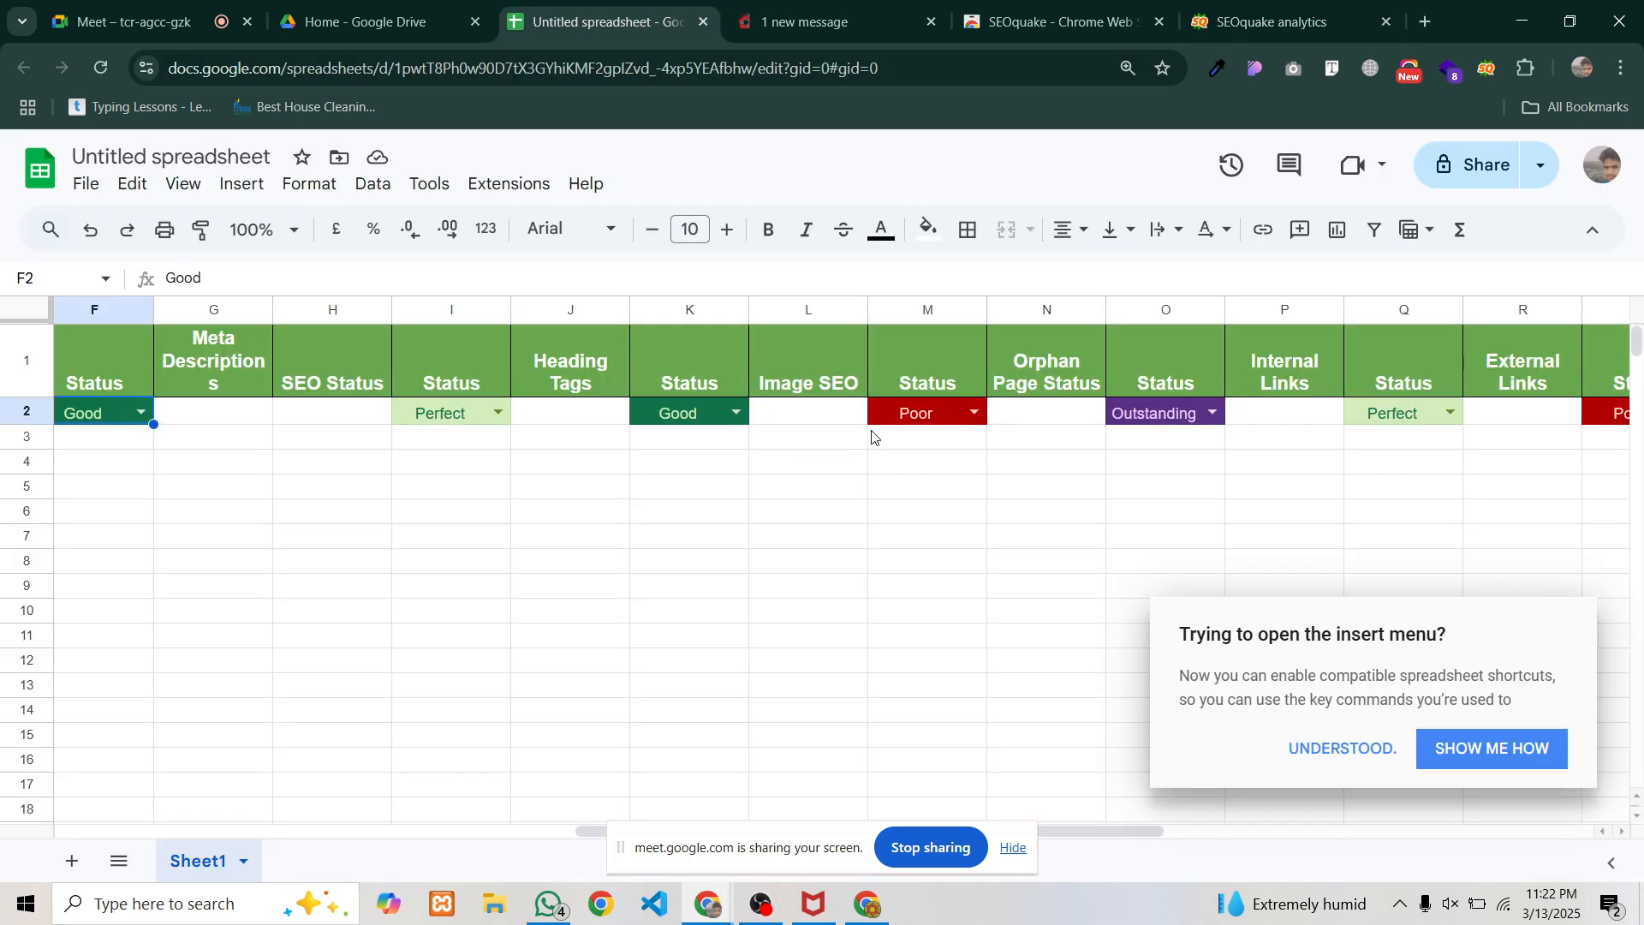
Paste the meta description into G2 and widen column G
{"action": "left_click", "coordinate": [209, 419]}
{"action": "key", "text": "ctrl+v"}
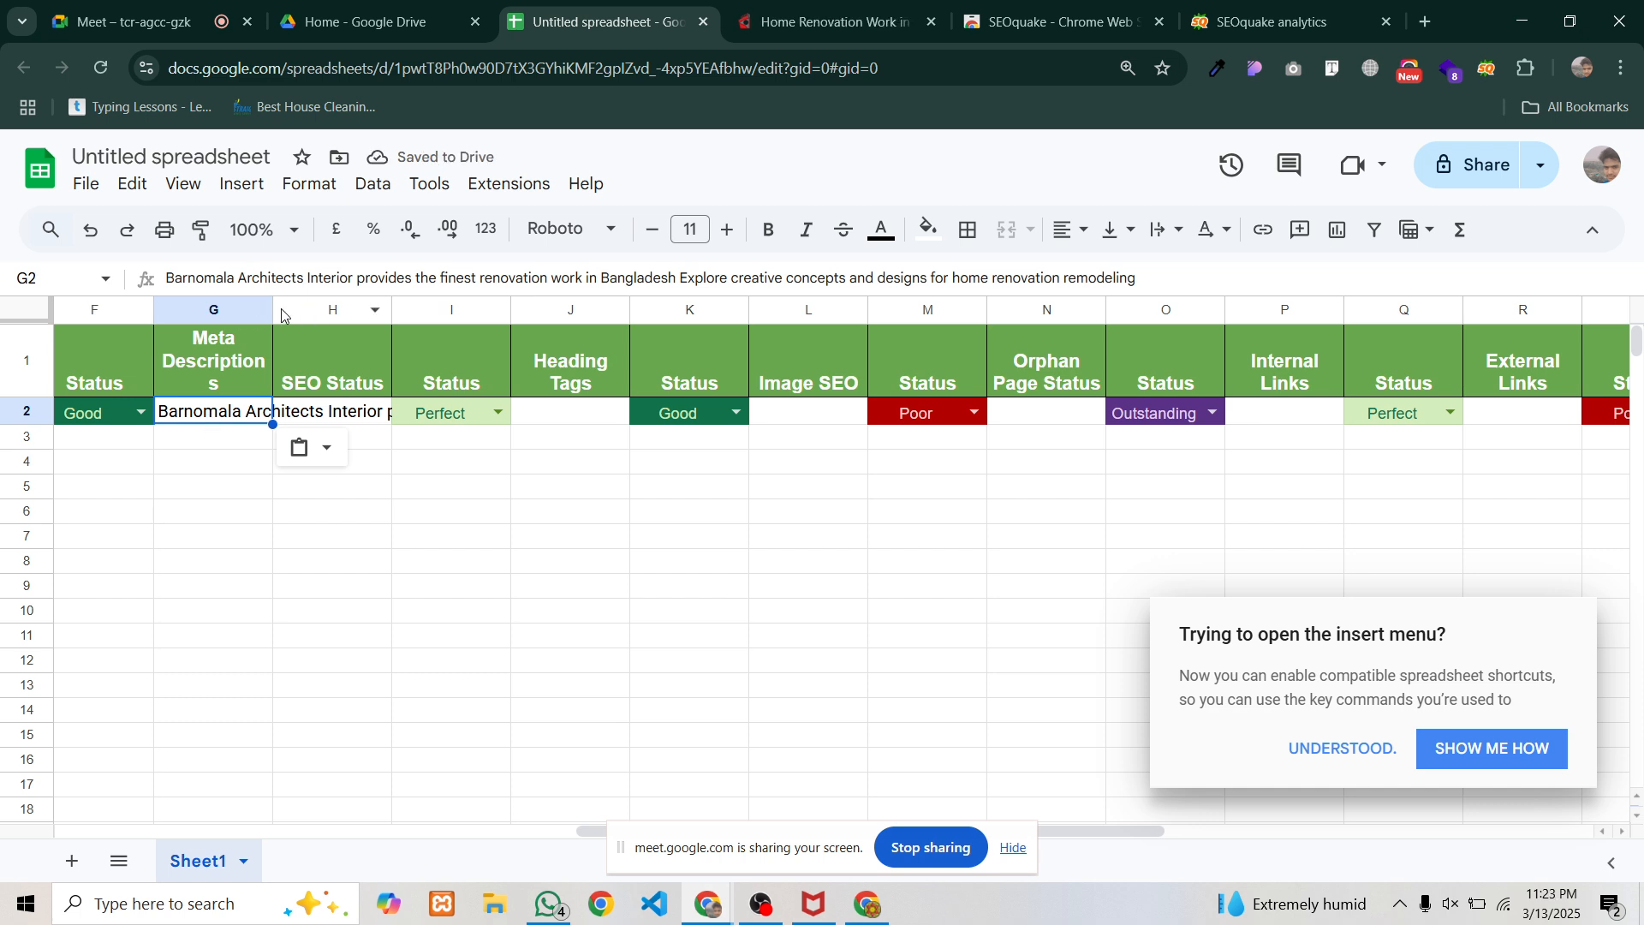
{"action": "left_click_drag", "start_coordinate": [275, 314], "coordinate": [494, 314]}
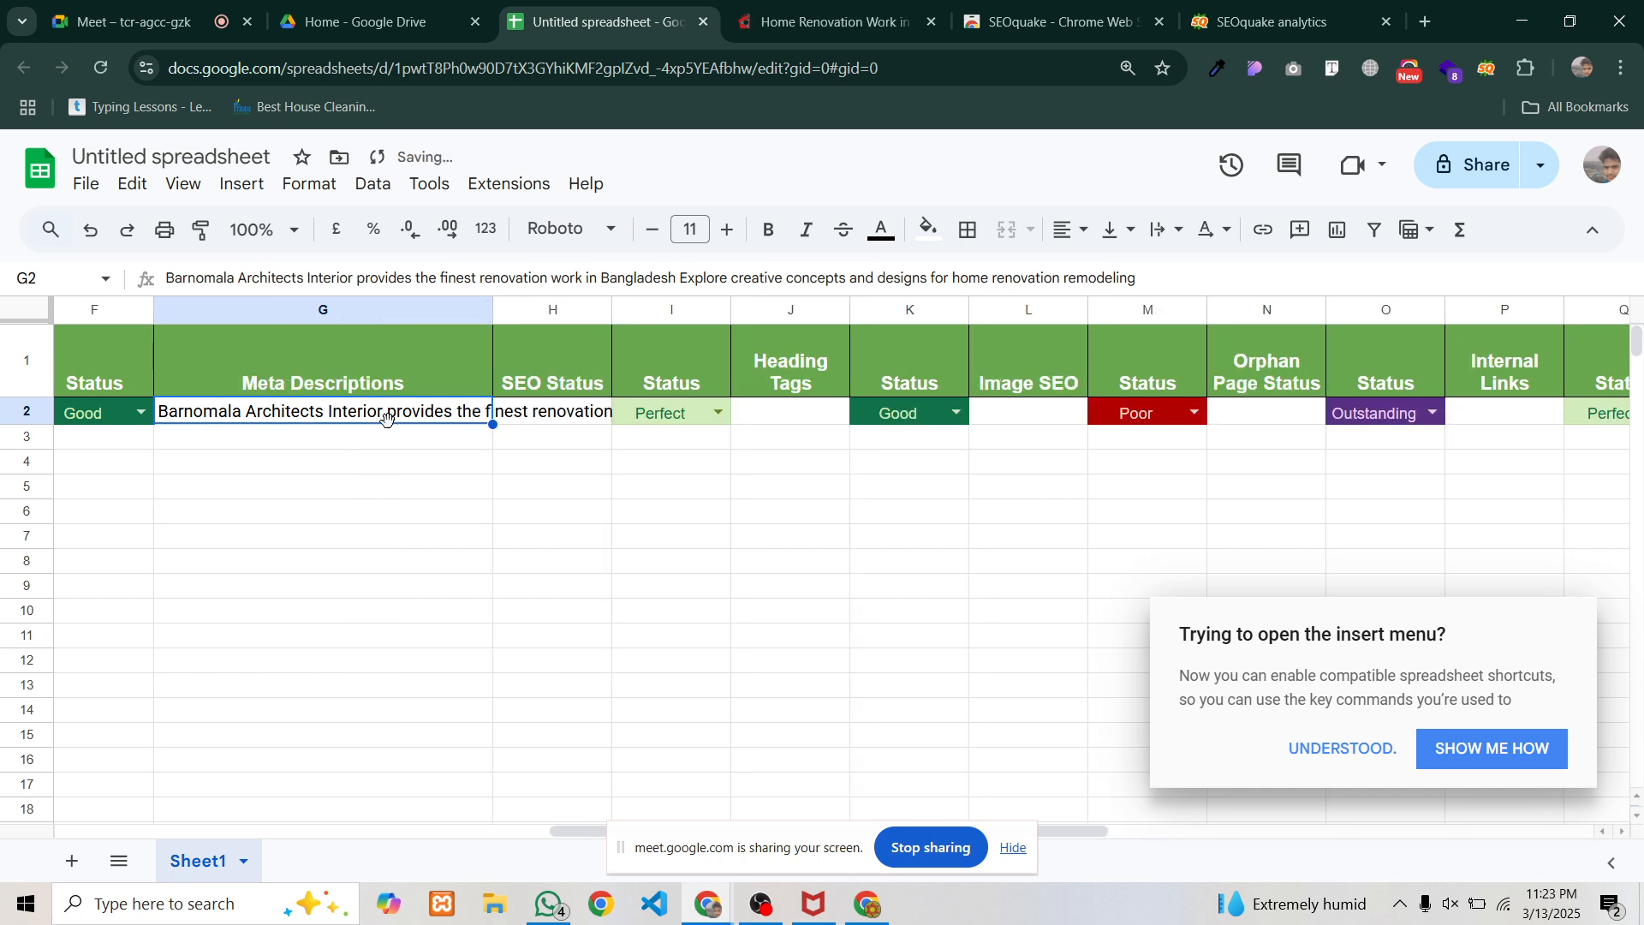
Set column G's text wrapping to Wrap so the whole description shows
{"action": "left_click", "coordinate": [370, 309]}
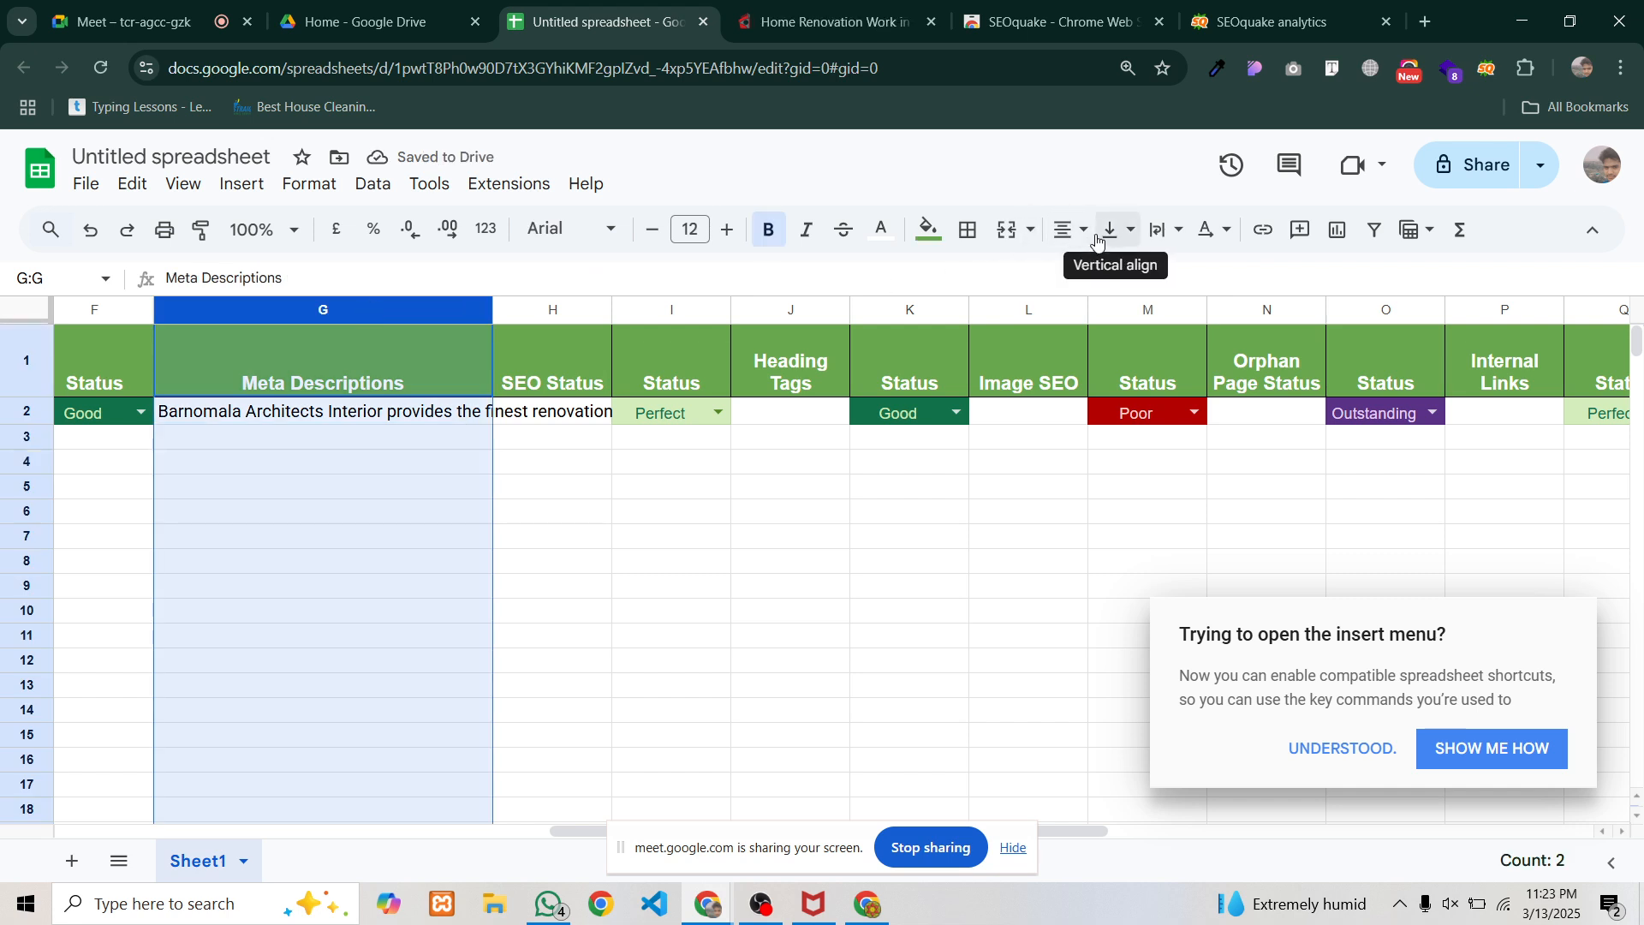
{"action": "left_click", "coordinate": [1162, 236]}
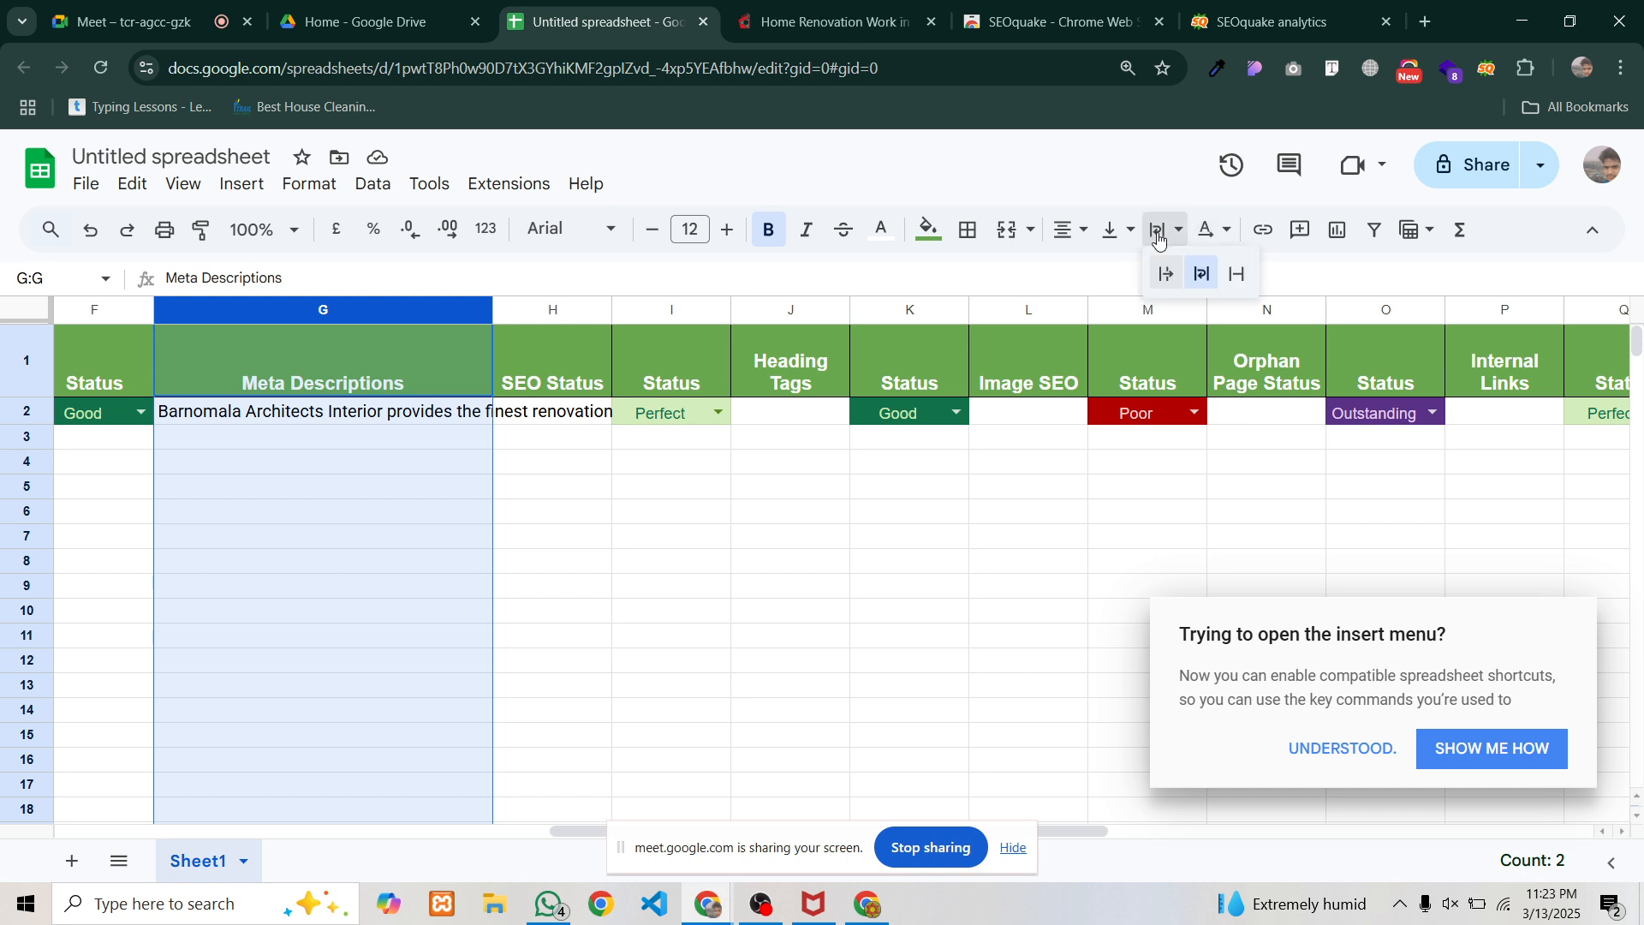
{"action": "left_click", "coordinate": [1166, 274]}
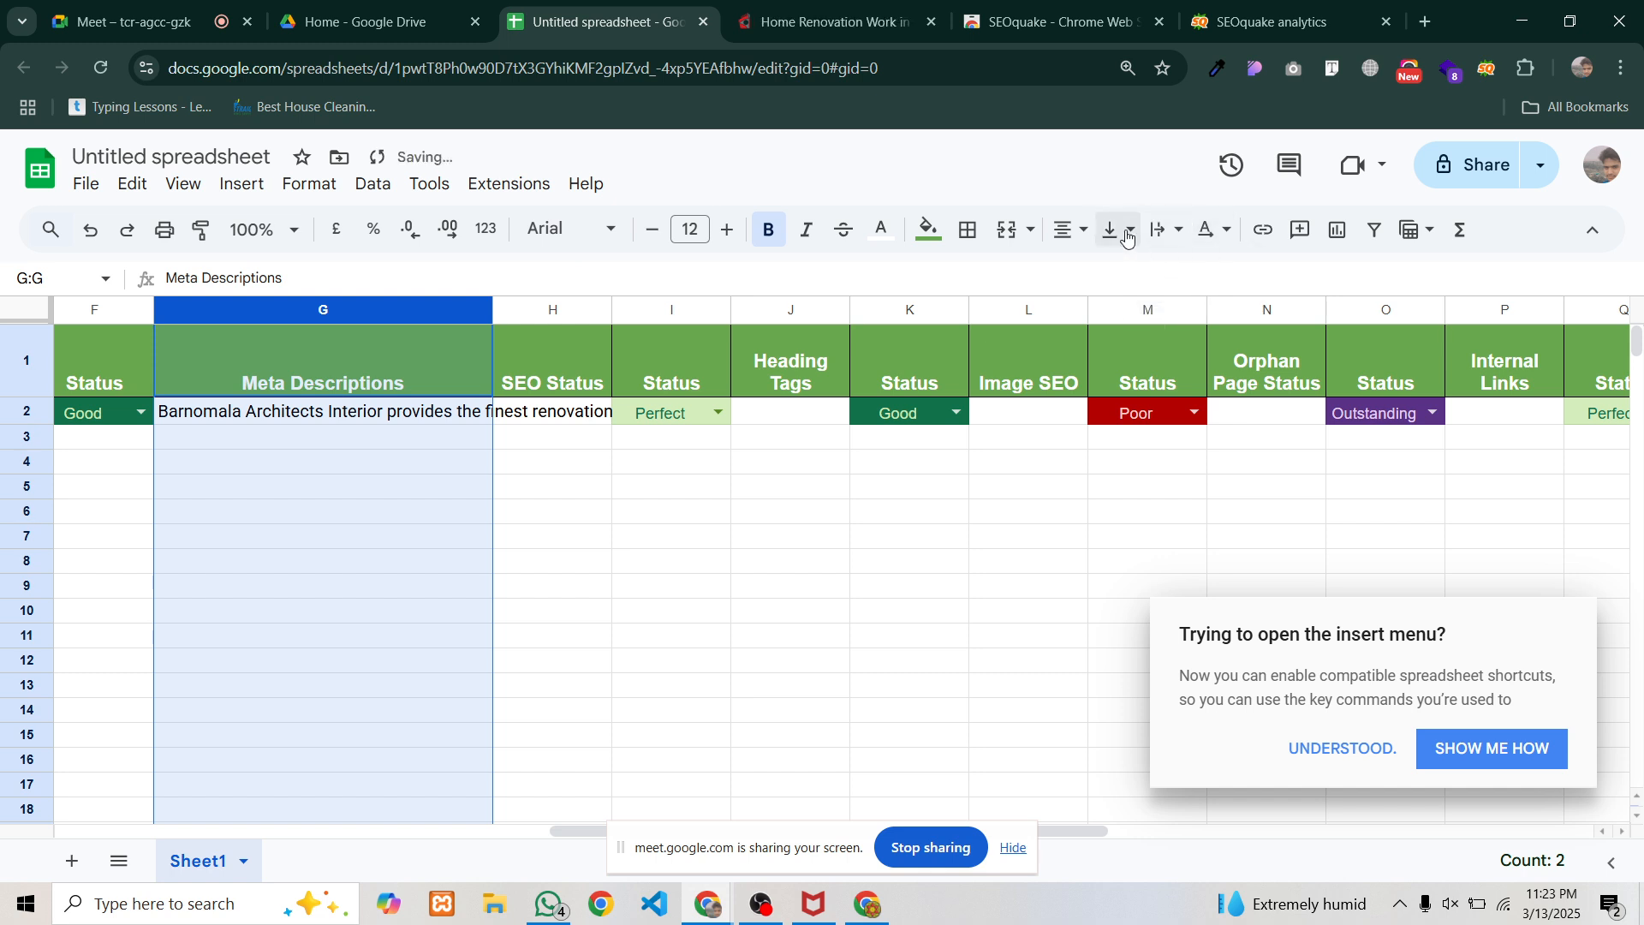
{"action": "left_click", "coordinate": [1163, 233]}
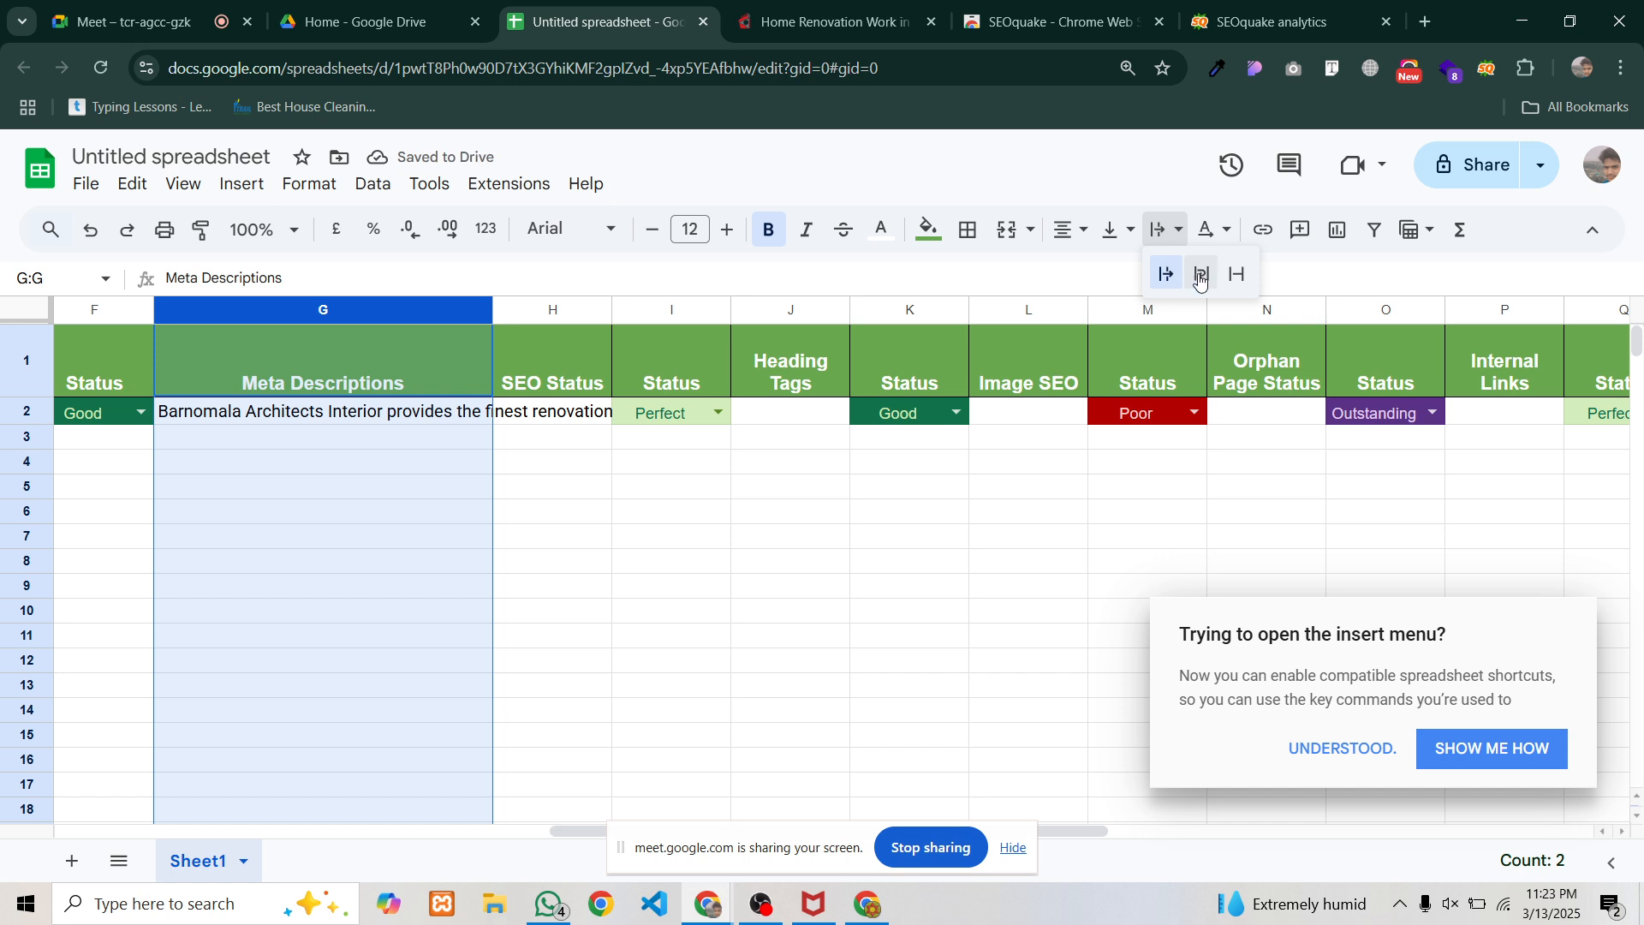
{"action": "left_click", "coordinate": [1202, 275]}
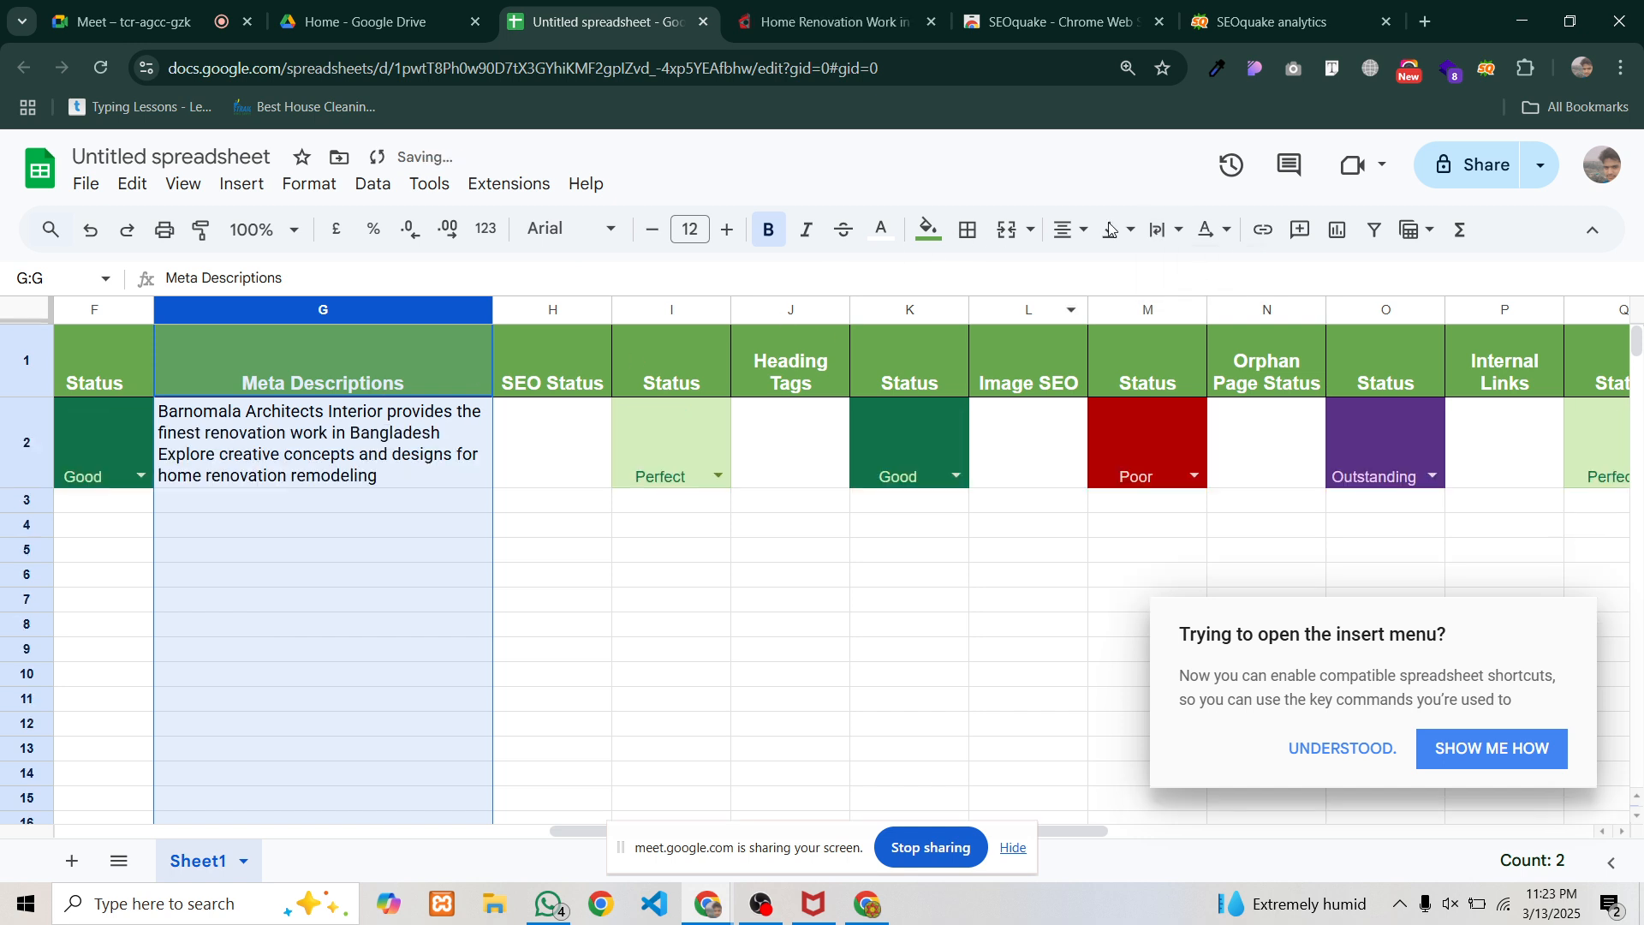
{"action": "left_click", "coordinate": [1163, 230]}
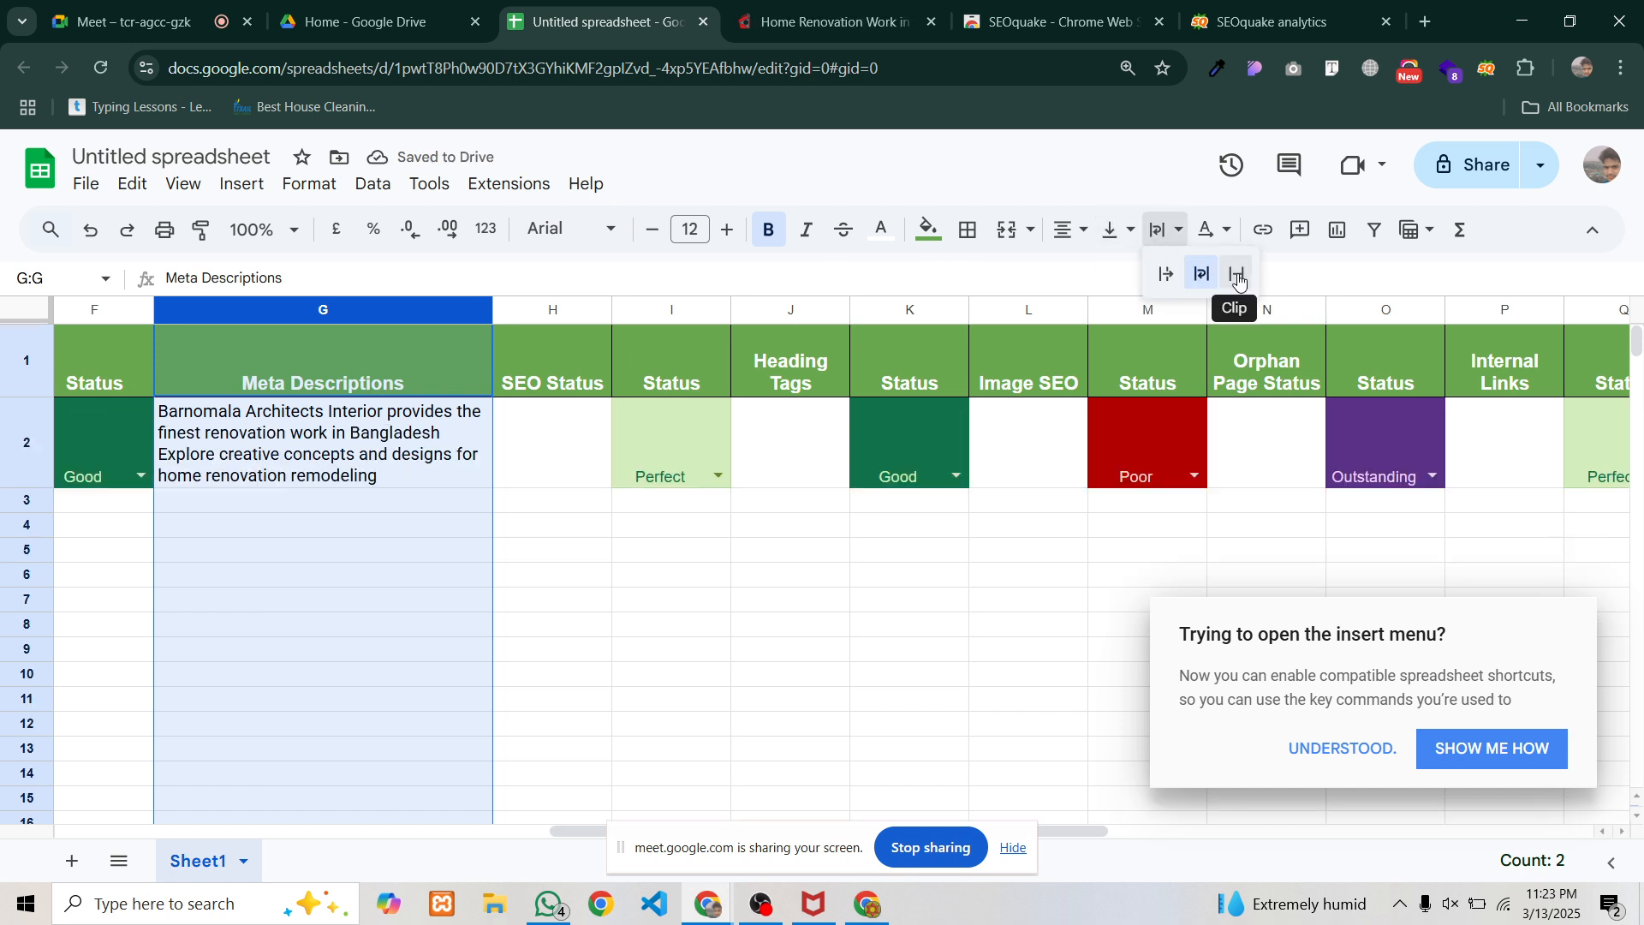
{"action": "left_click", "coordinate": [1238, 275]}
{"action": "left_click", "coordinate": [532, 407]}
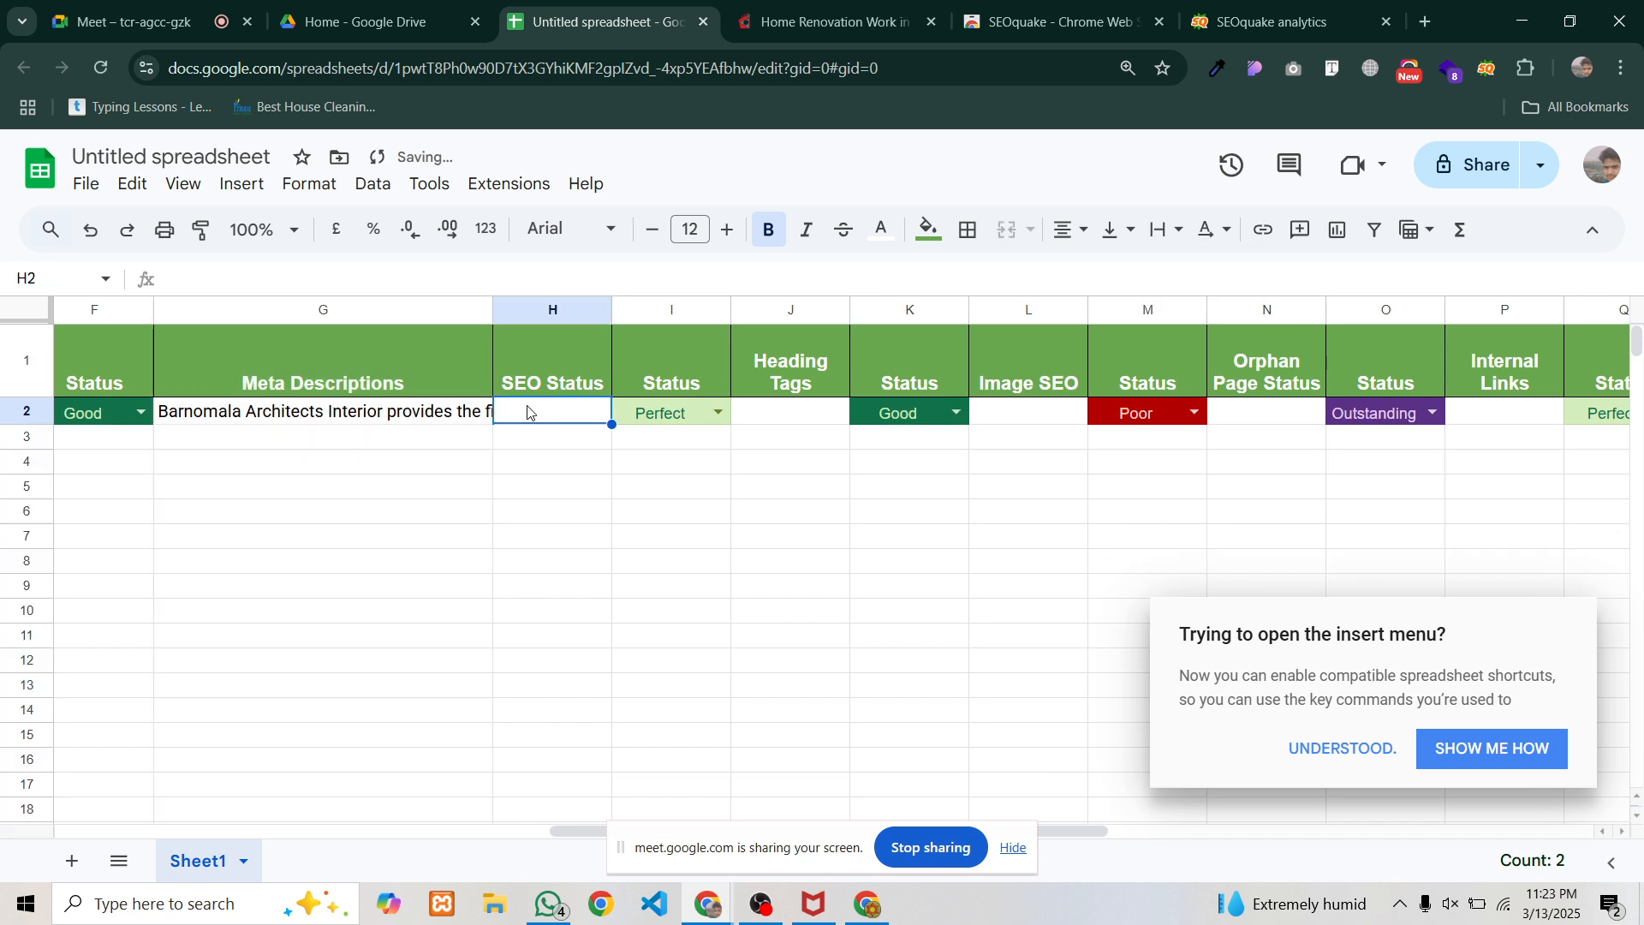
{"action": "left_click", "coordinate": [437, 414]}
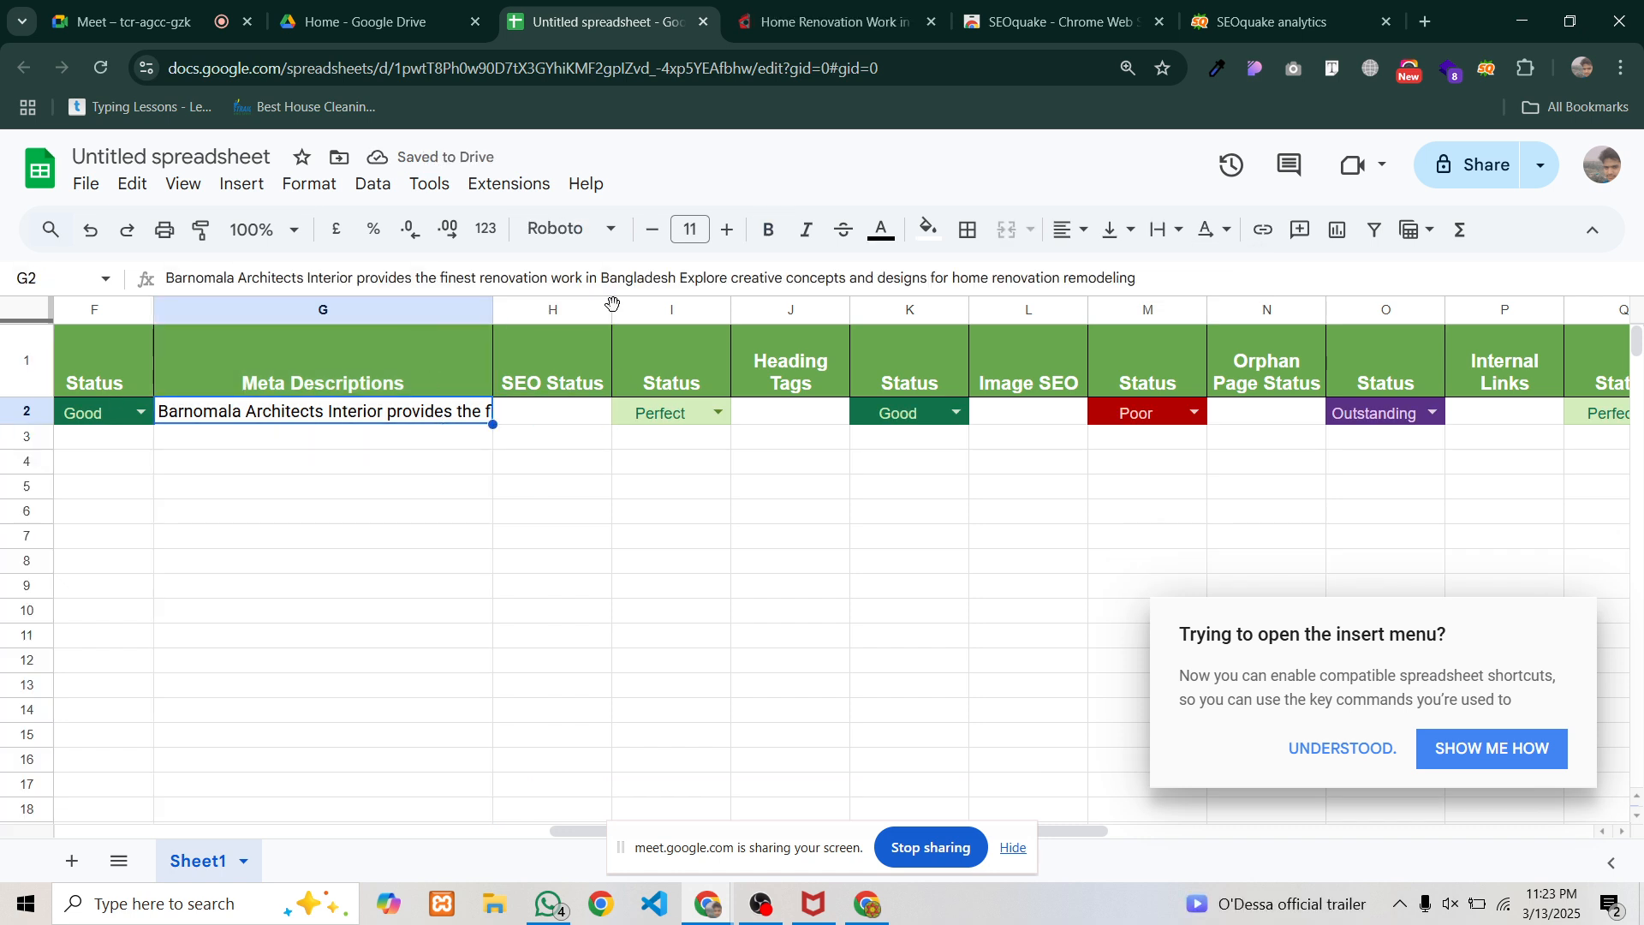
{"action": "left_click", "coordinate": [414, 313]}
{"action": "left_click", "coordinate": [1173, 238]}
{"action": "left_click", "coordinate": [1206, 275]}
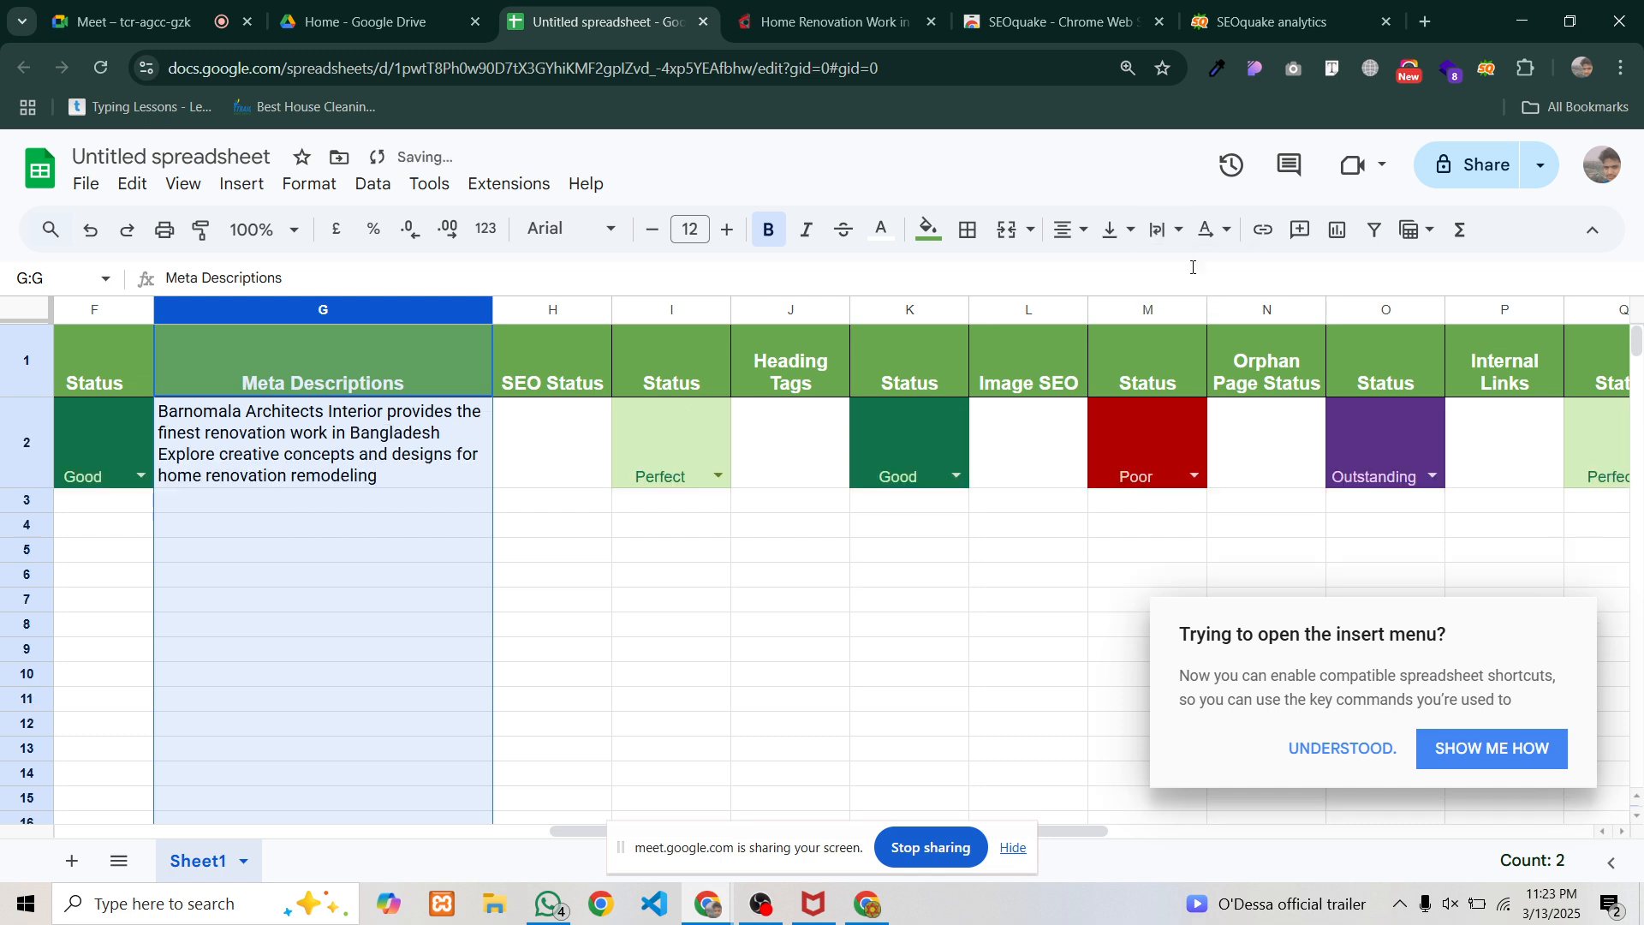
{"action": "left_click", "coordinate": [284, 442]}
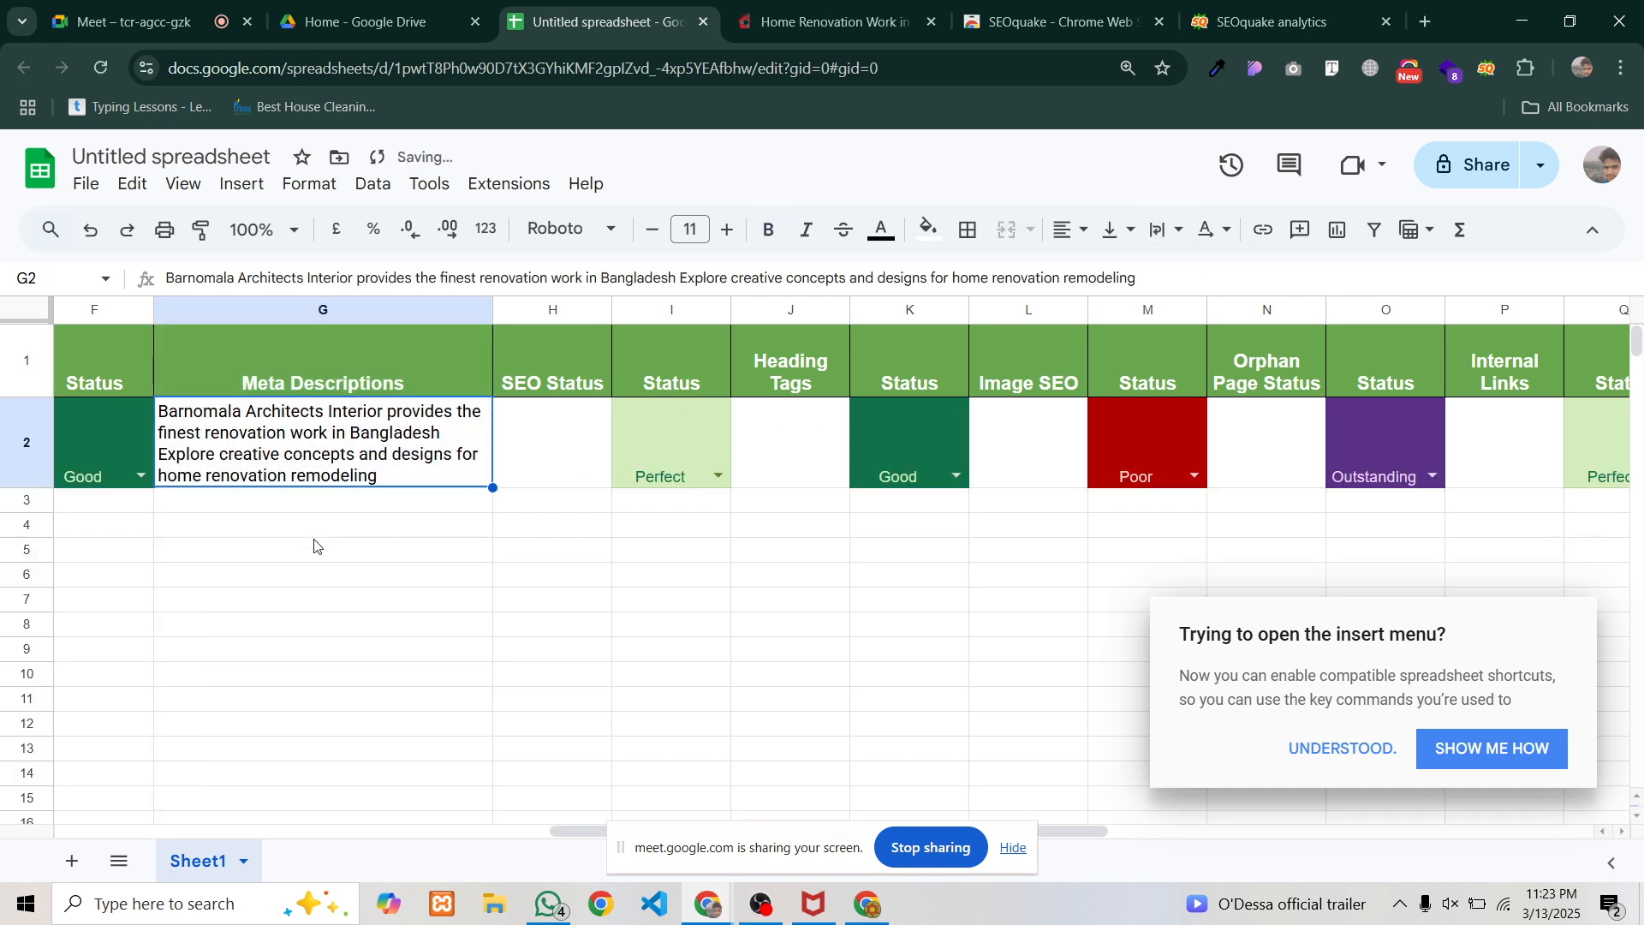
{"action": "left_click", "coordinate": [314, 527]}
{"action": "left_click", "coordinate": [249, 447]}
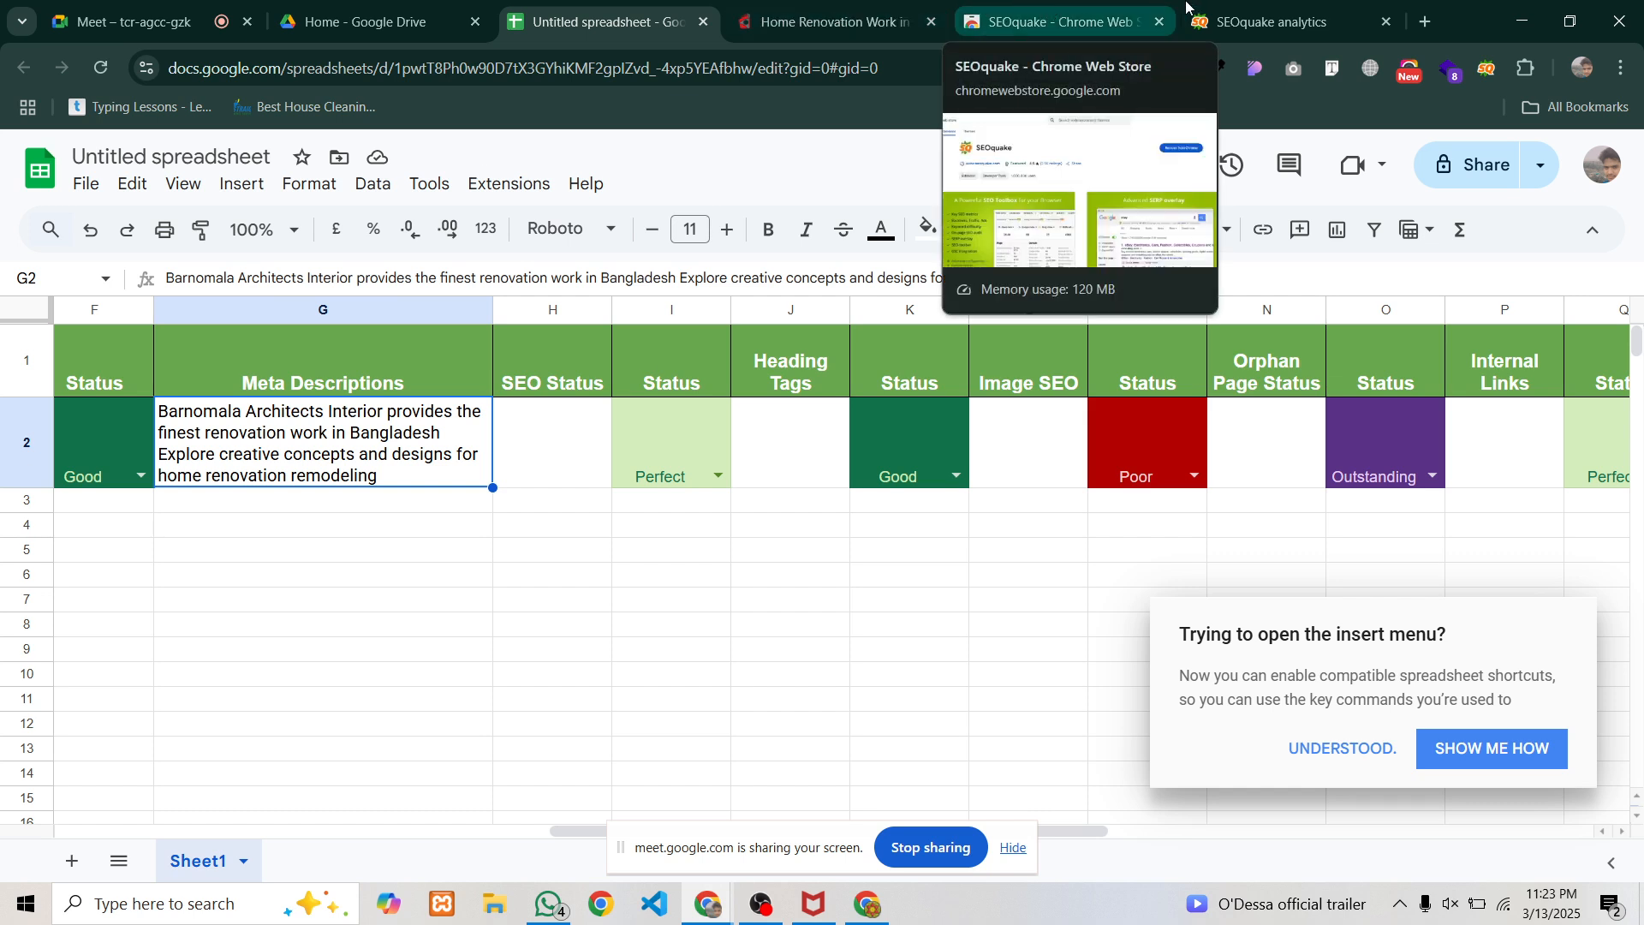
Select the '154 characters' count in SEOquake's Meta description diagnosis row
{"action": "left_click", "coordinate": [1284, 22]}
{"action": "left_click", "coordinate": [425, 192]}
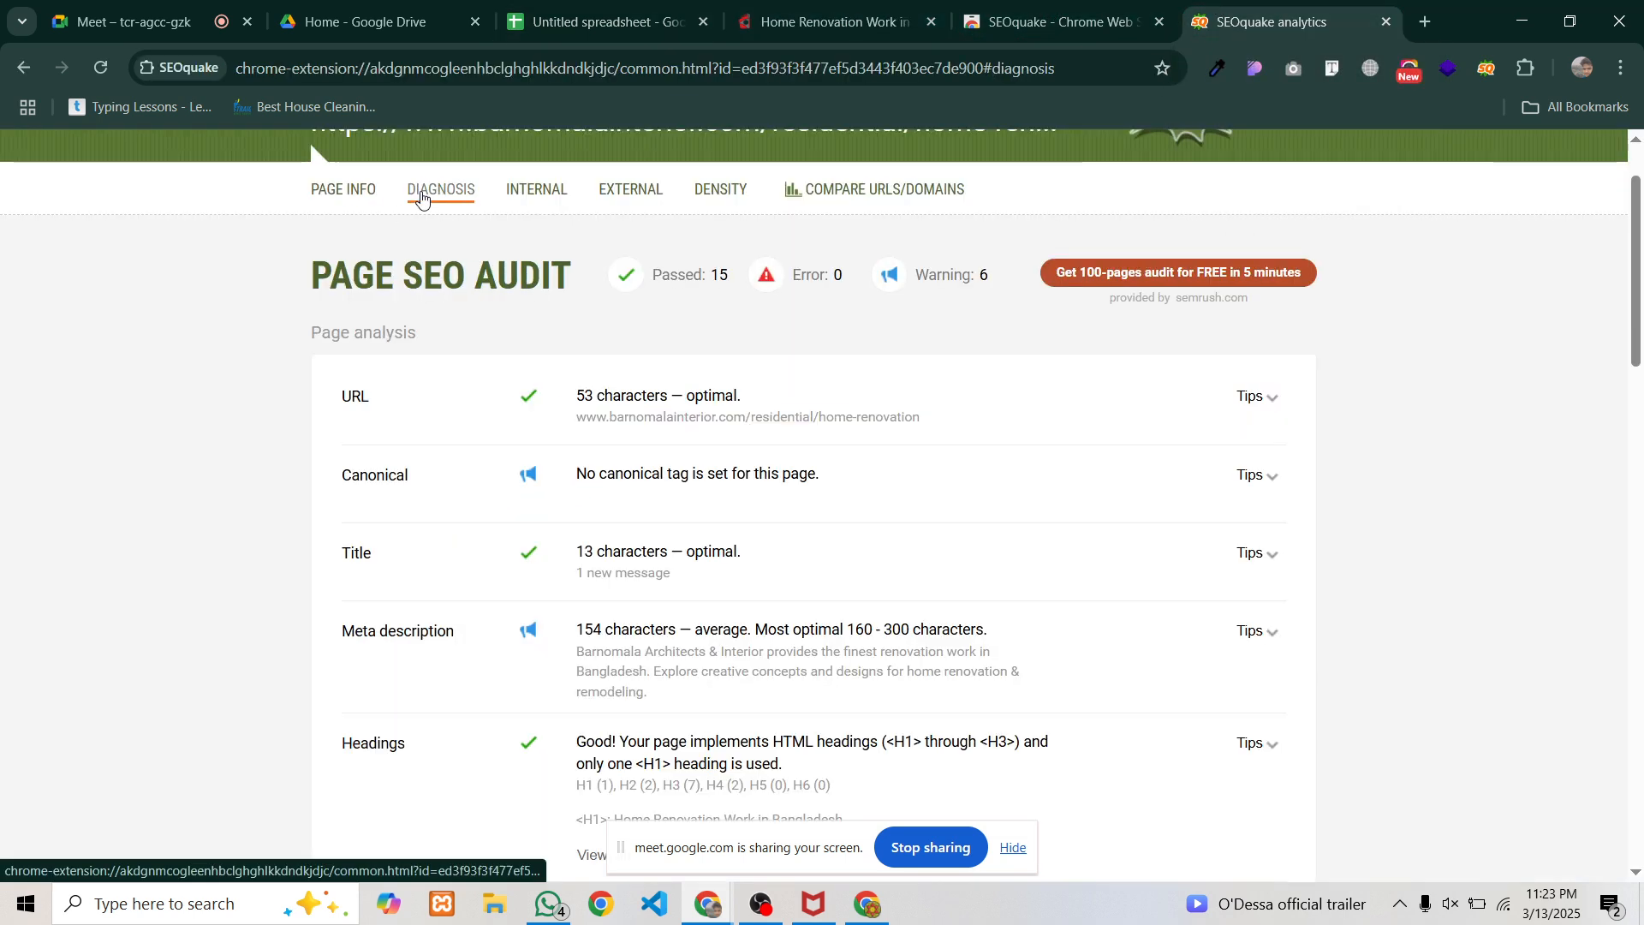
{"action": "scroll", "coordinate": [440, 488], "scroll_direction": "down", "scroll_amount": 2}
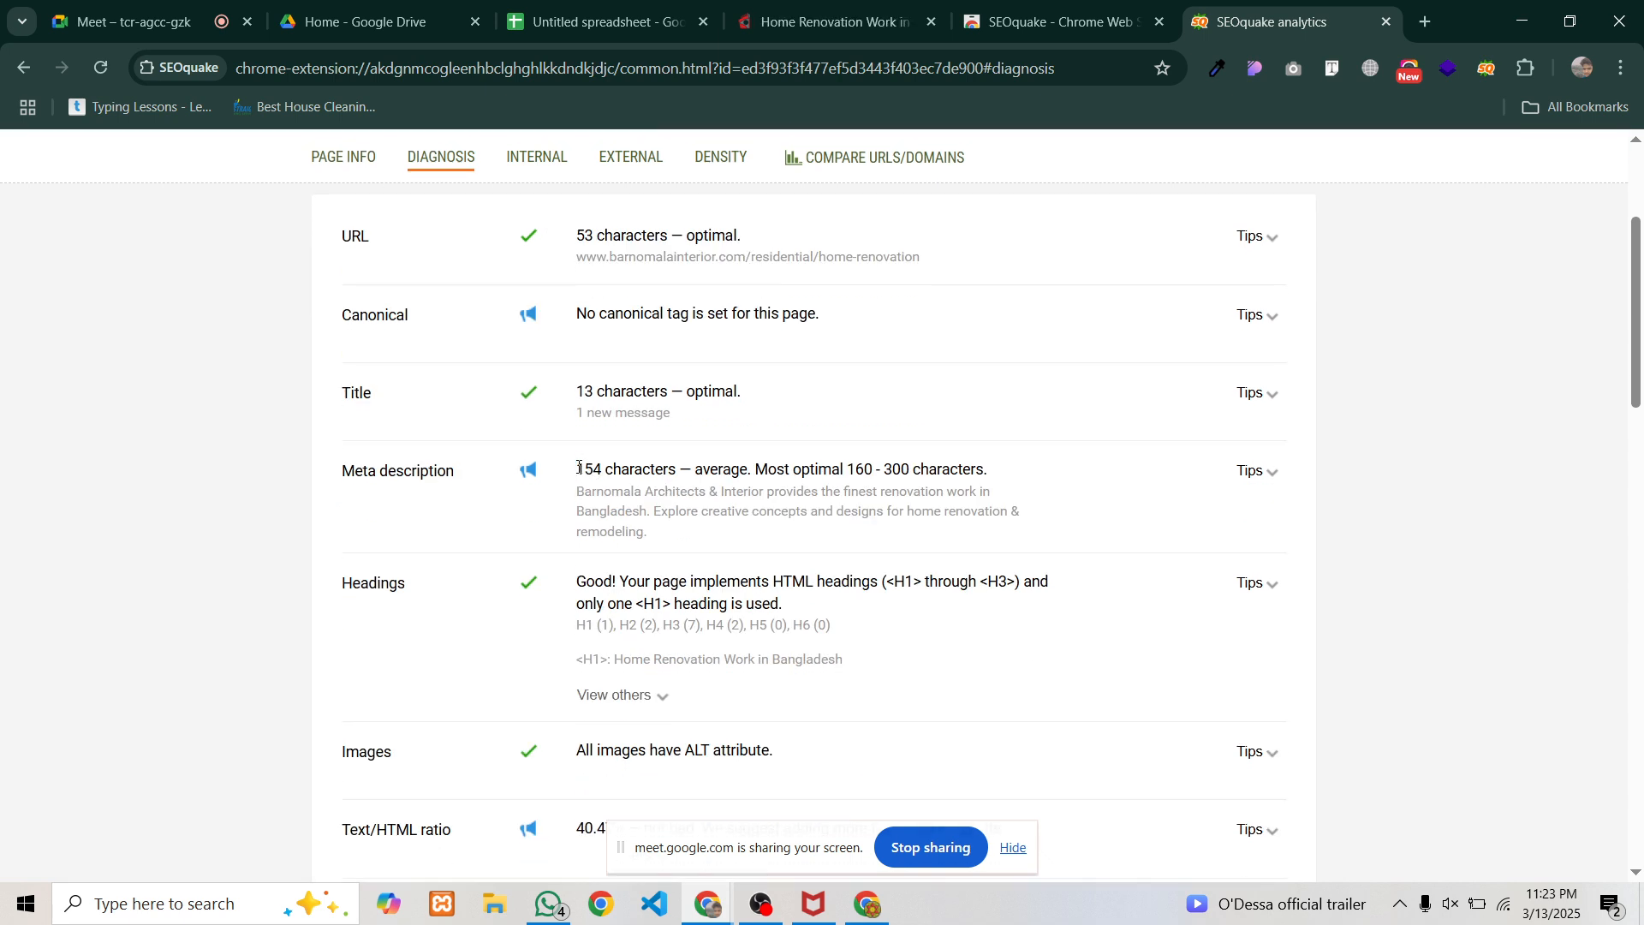
{"action": "left_click_drag", "start_coordinate": [579, 468], "coordinate": [718, 465]}
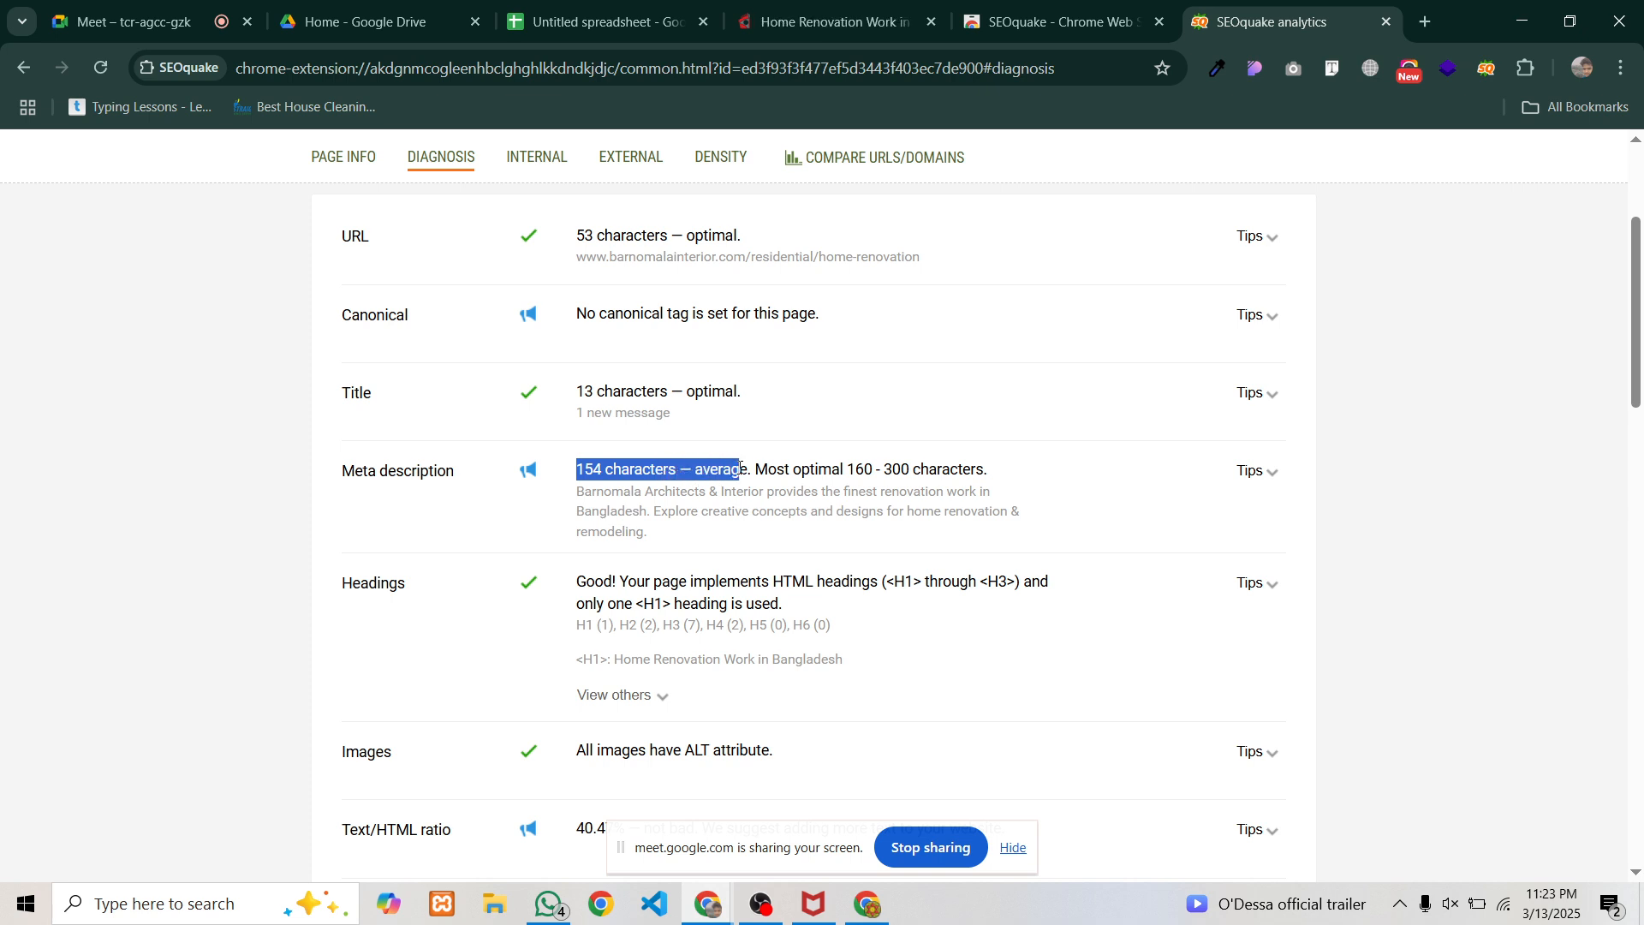
{"action": "left_click_drag", "start_coordinate": [739, 469], "coordinate": [870, 474]}
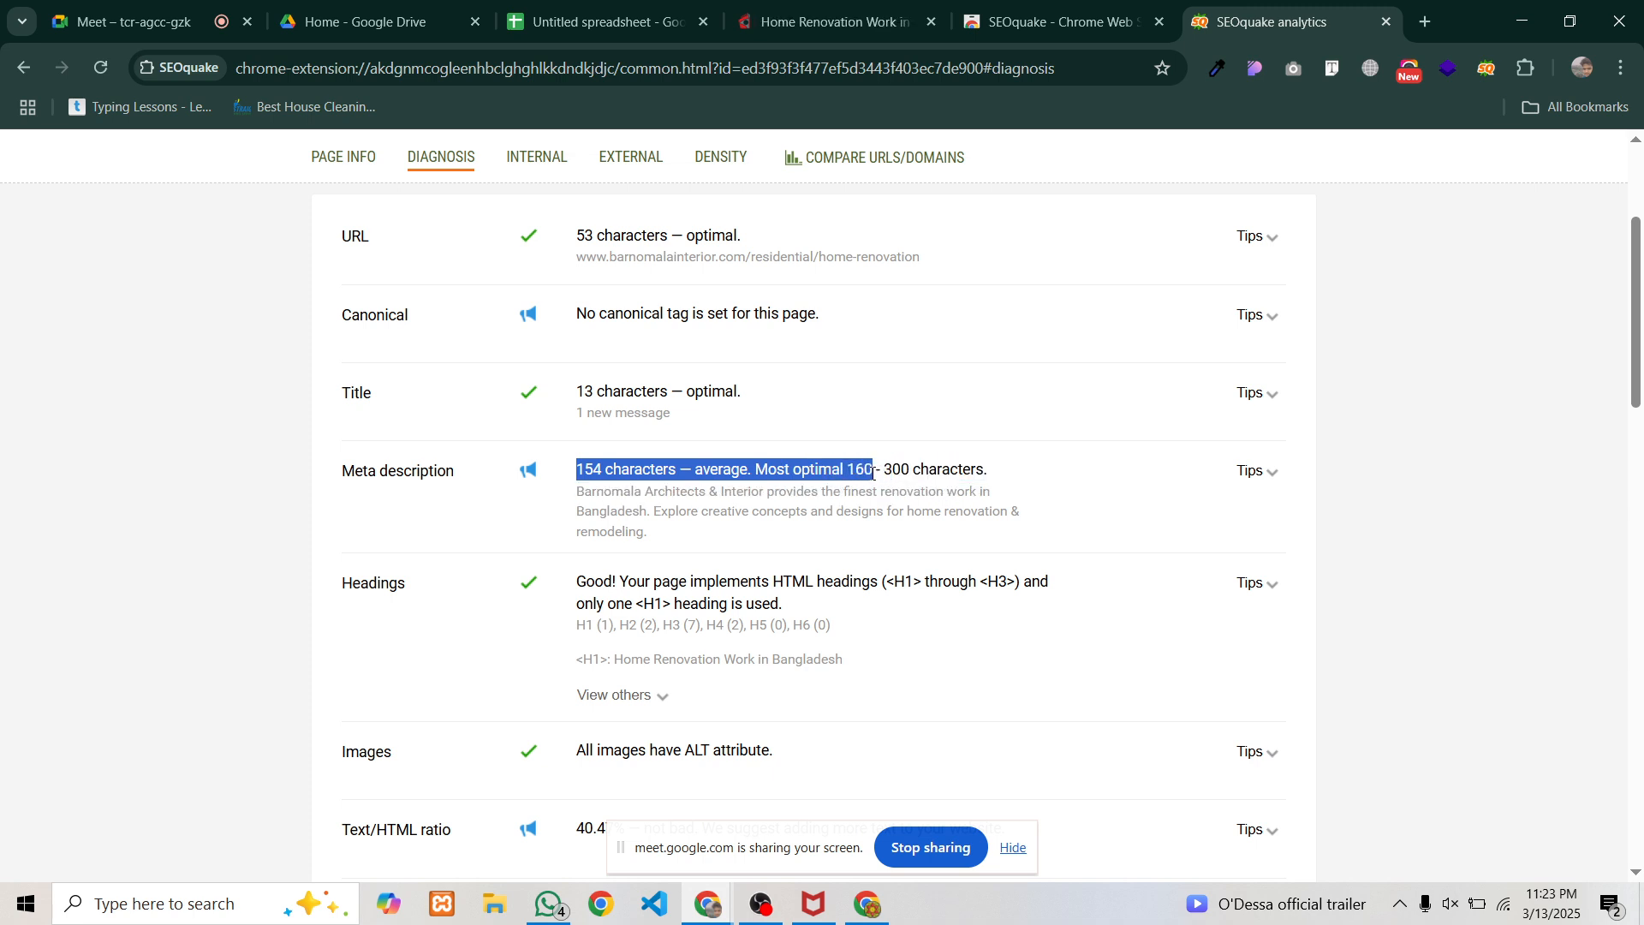
{"action": "left_click", "coordinate": [635, 465]}
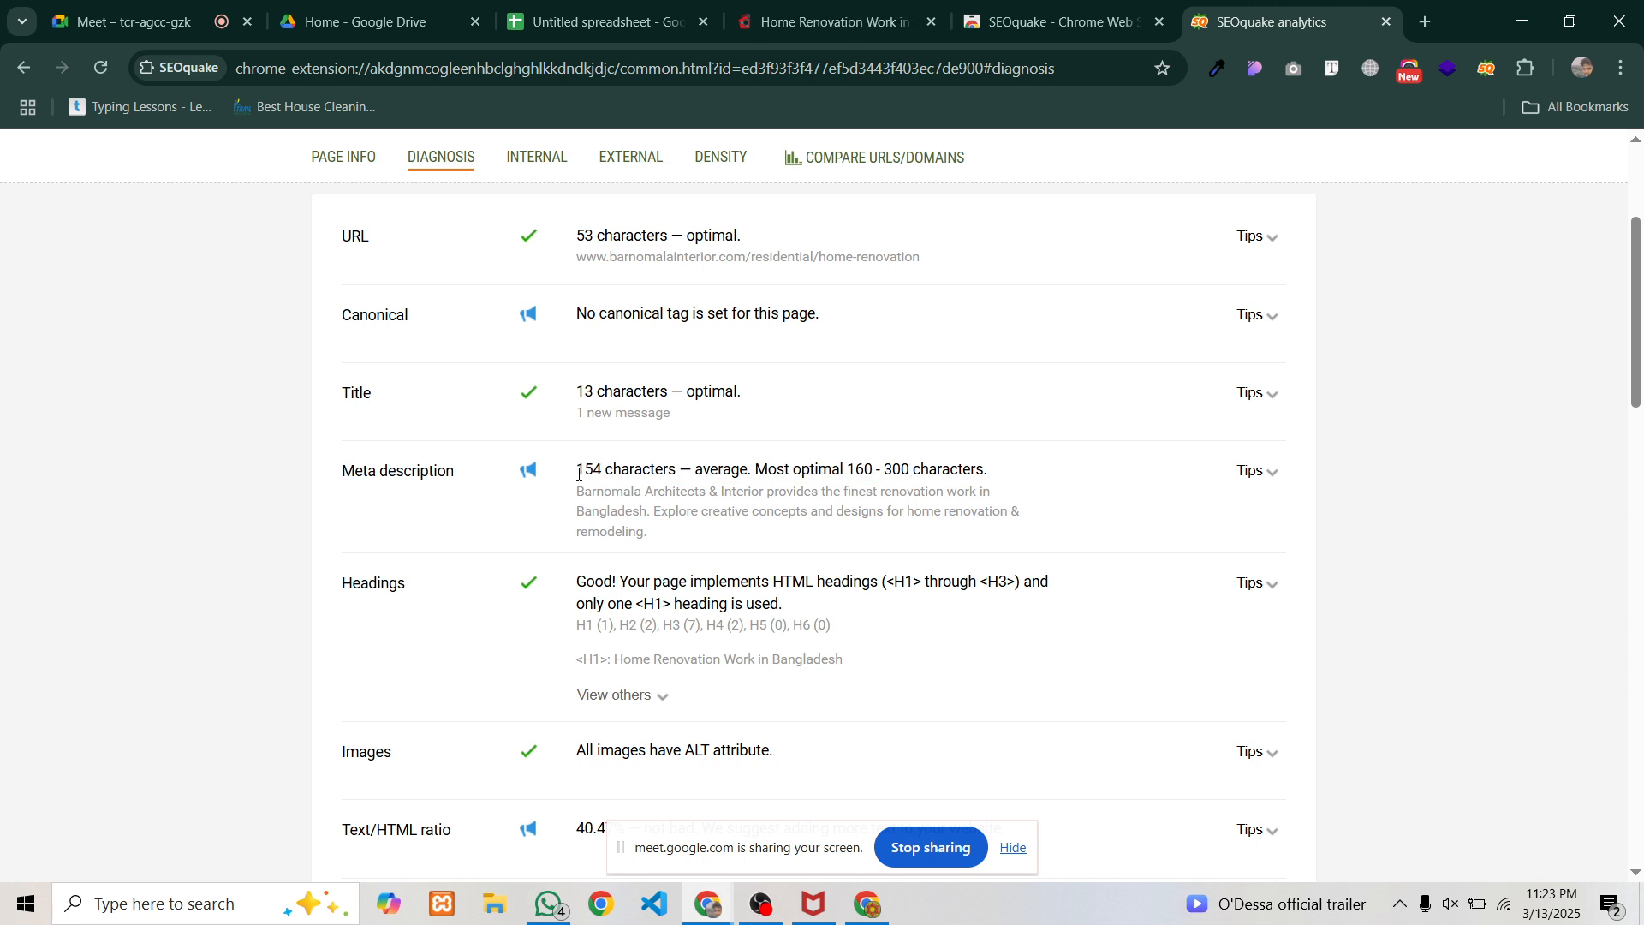
{"action": "left_click", "coordinate": [1276, 477]}
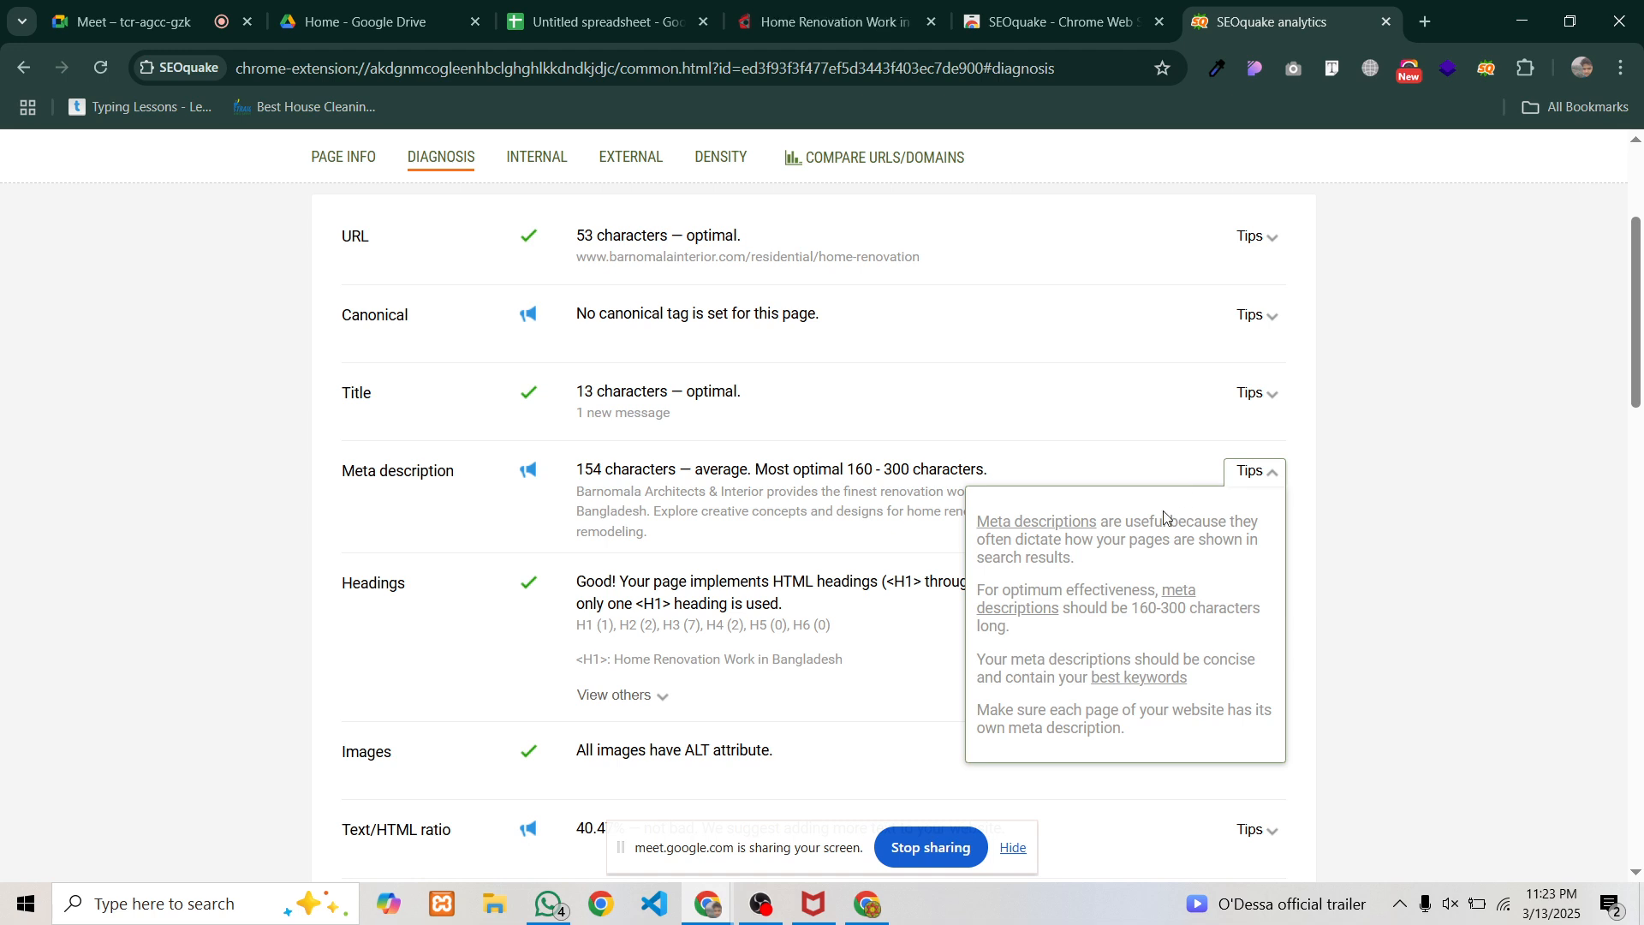
{"action": "left_click", "coordinate": [813, 437]}
{"action": "left_click_drag", "start_coordinate": [578, 469], "coordinate": [630, 471]}
{"action": "left_click", "coordinate": [580, 487]}
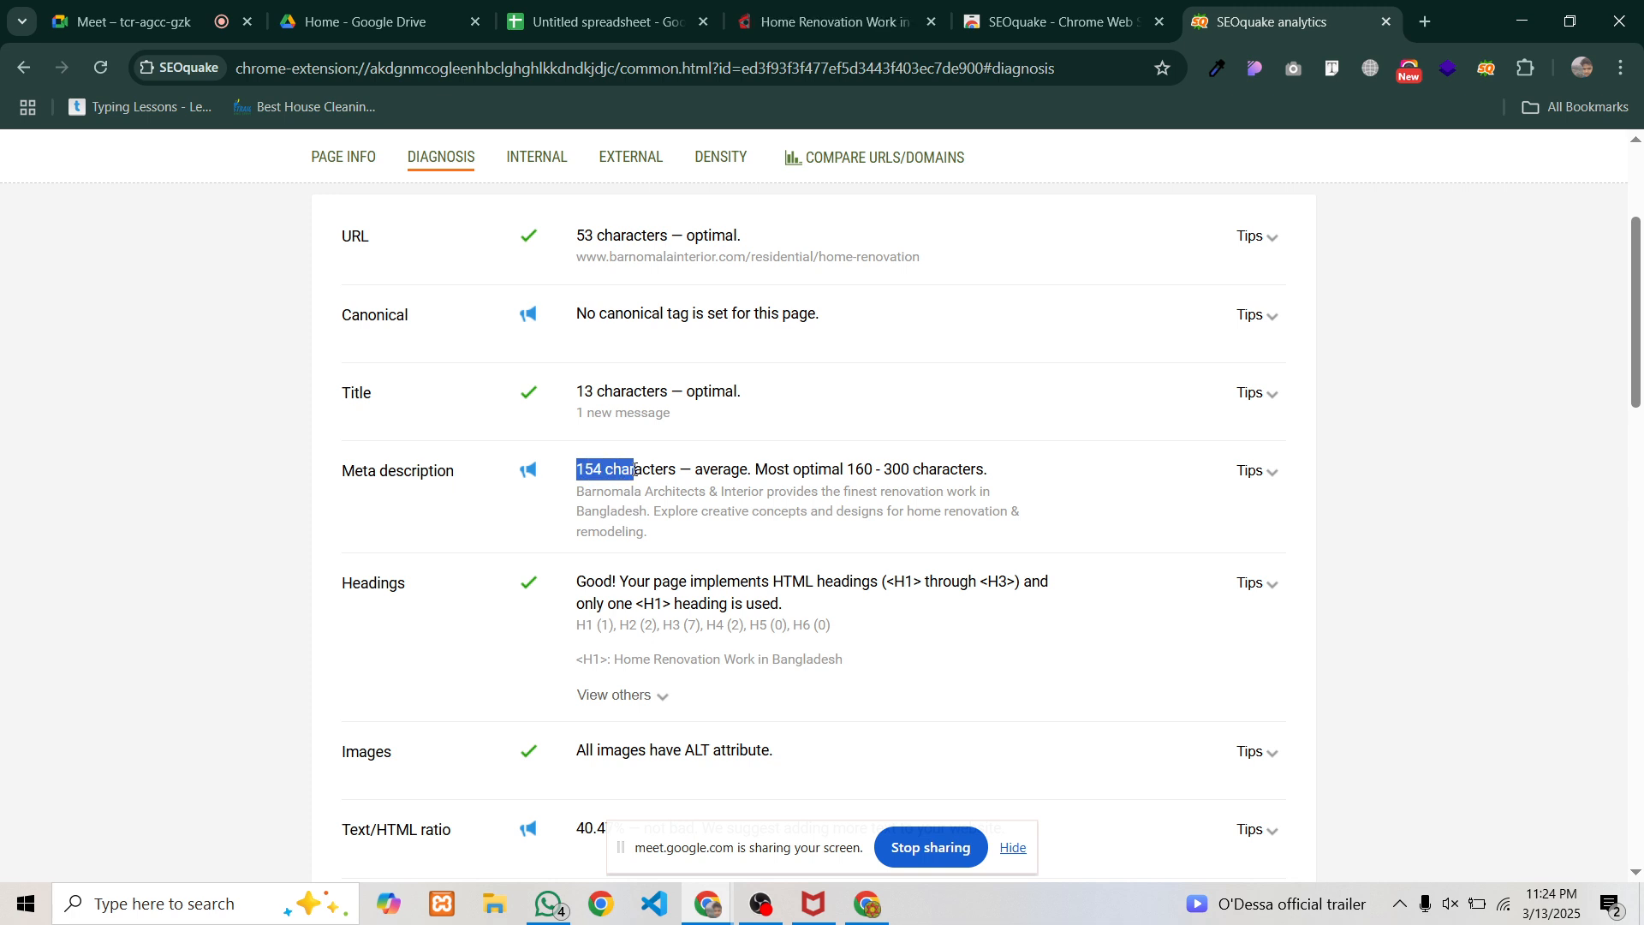
{"action": "left_click_drag", "start_coordinate": [634, 469], "coordinate": [678, 470]}
{"action": "key", "text": "ctrl+c"}
Enter '154 characters missing Targeted Keywords Placing' in cell H2
{"action": "left_click", "coordinate": [632, 23]}
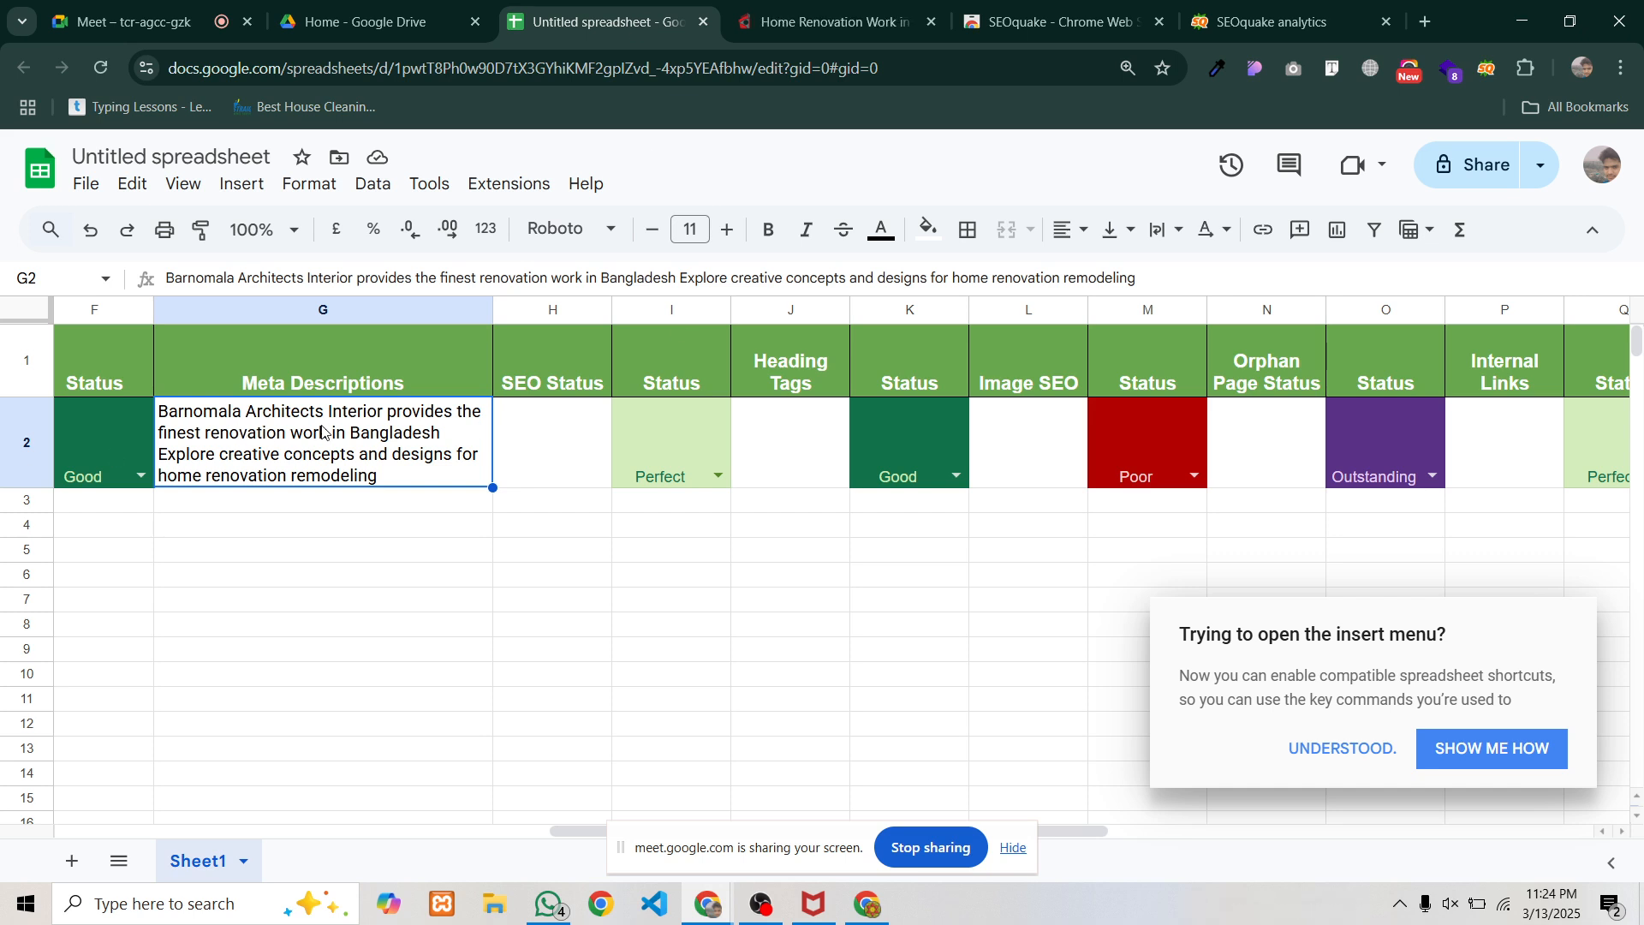
{"action": "left_click", "coordinate": [543, 428]}
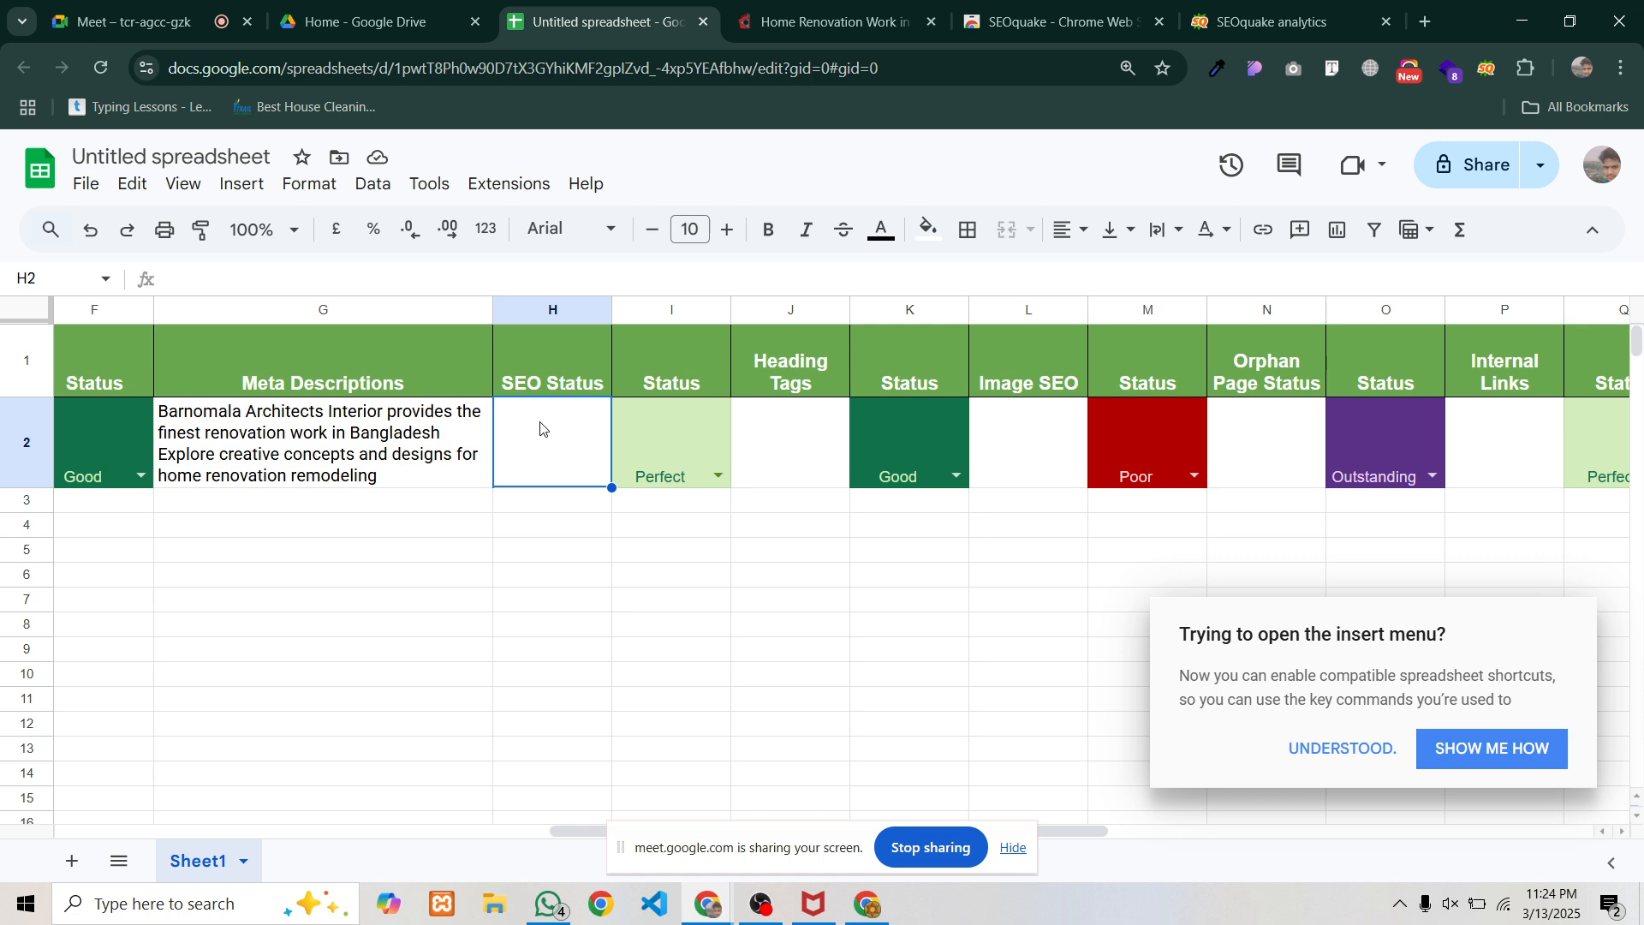
{"action": "key", "text": "ctrl+v"}
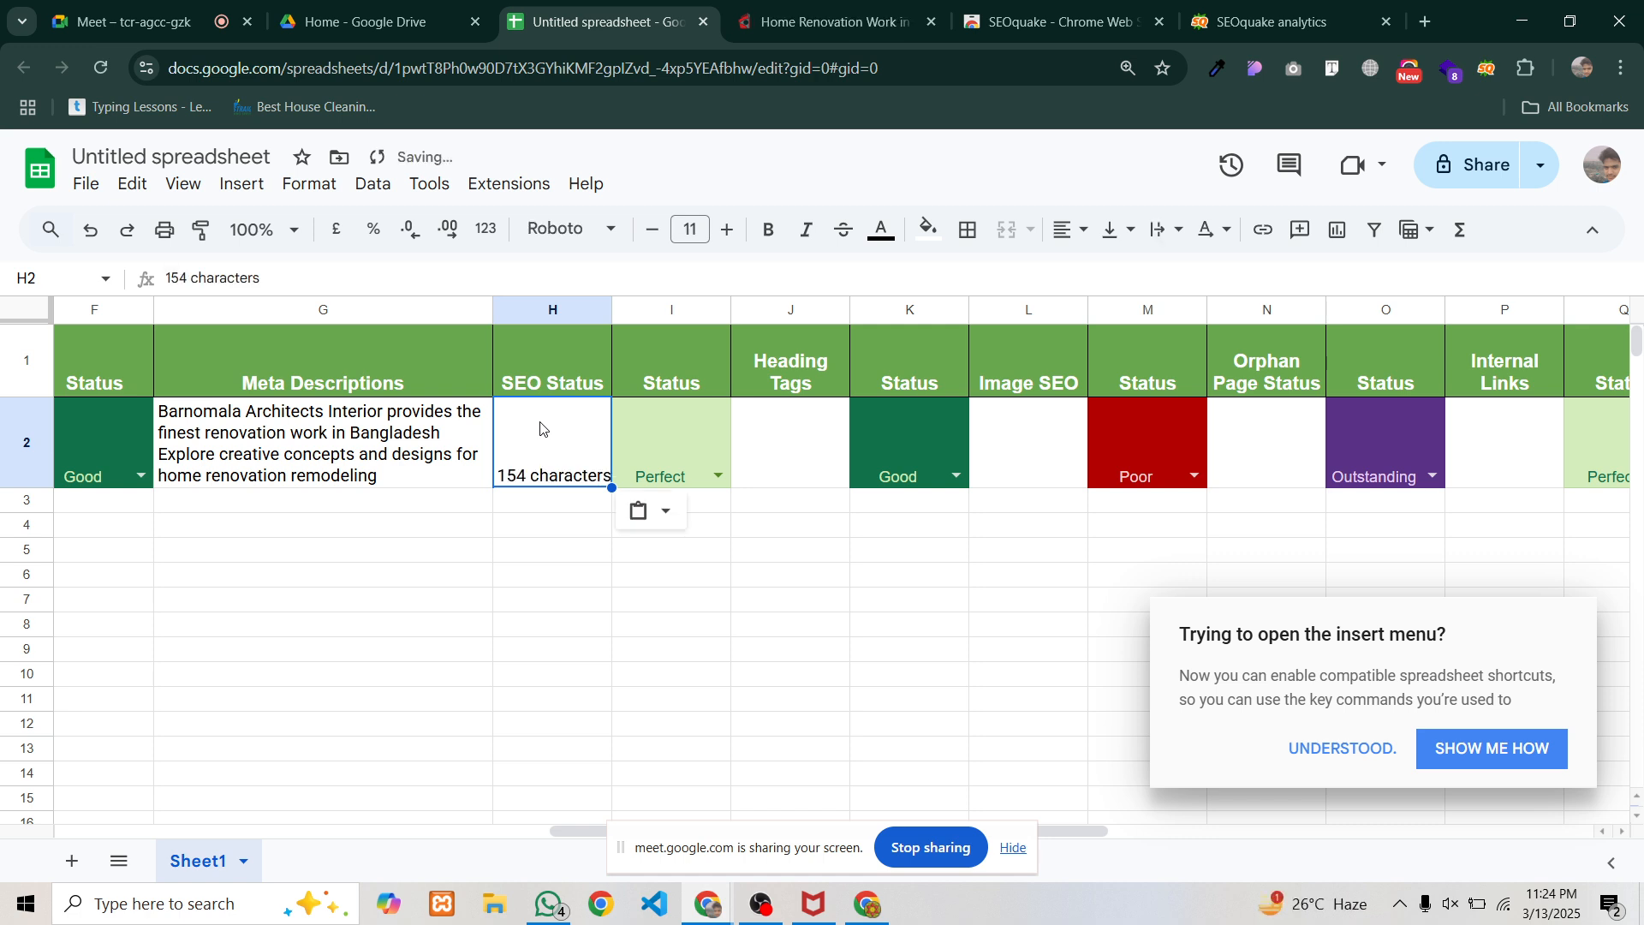
{"action": "key", "text": "BackSpace"}
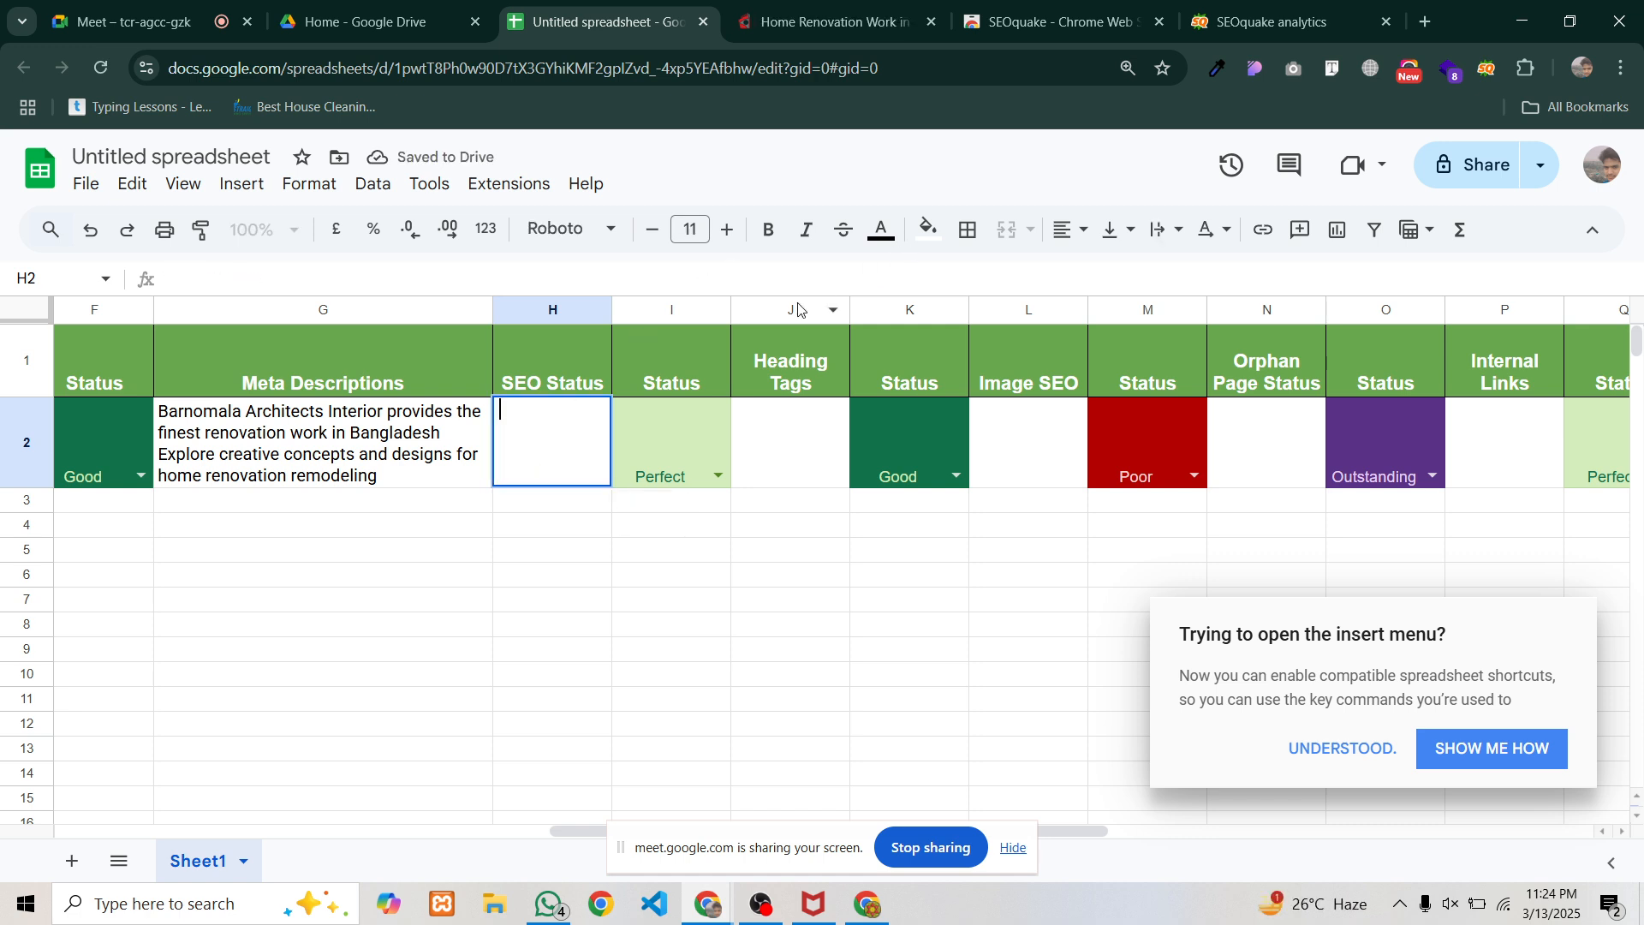
{"action": "key", "text": "super+v"}
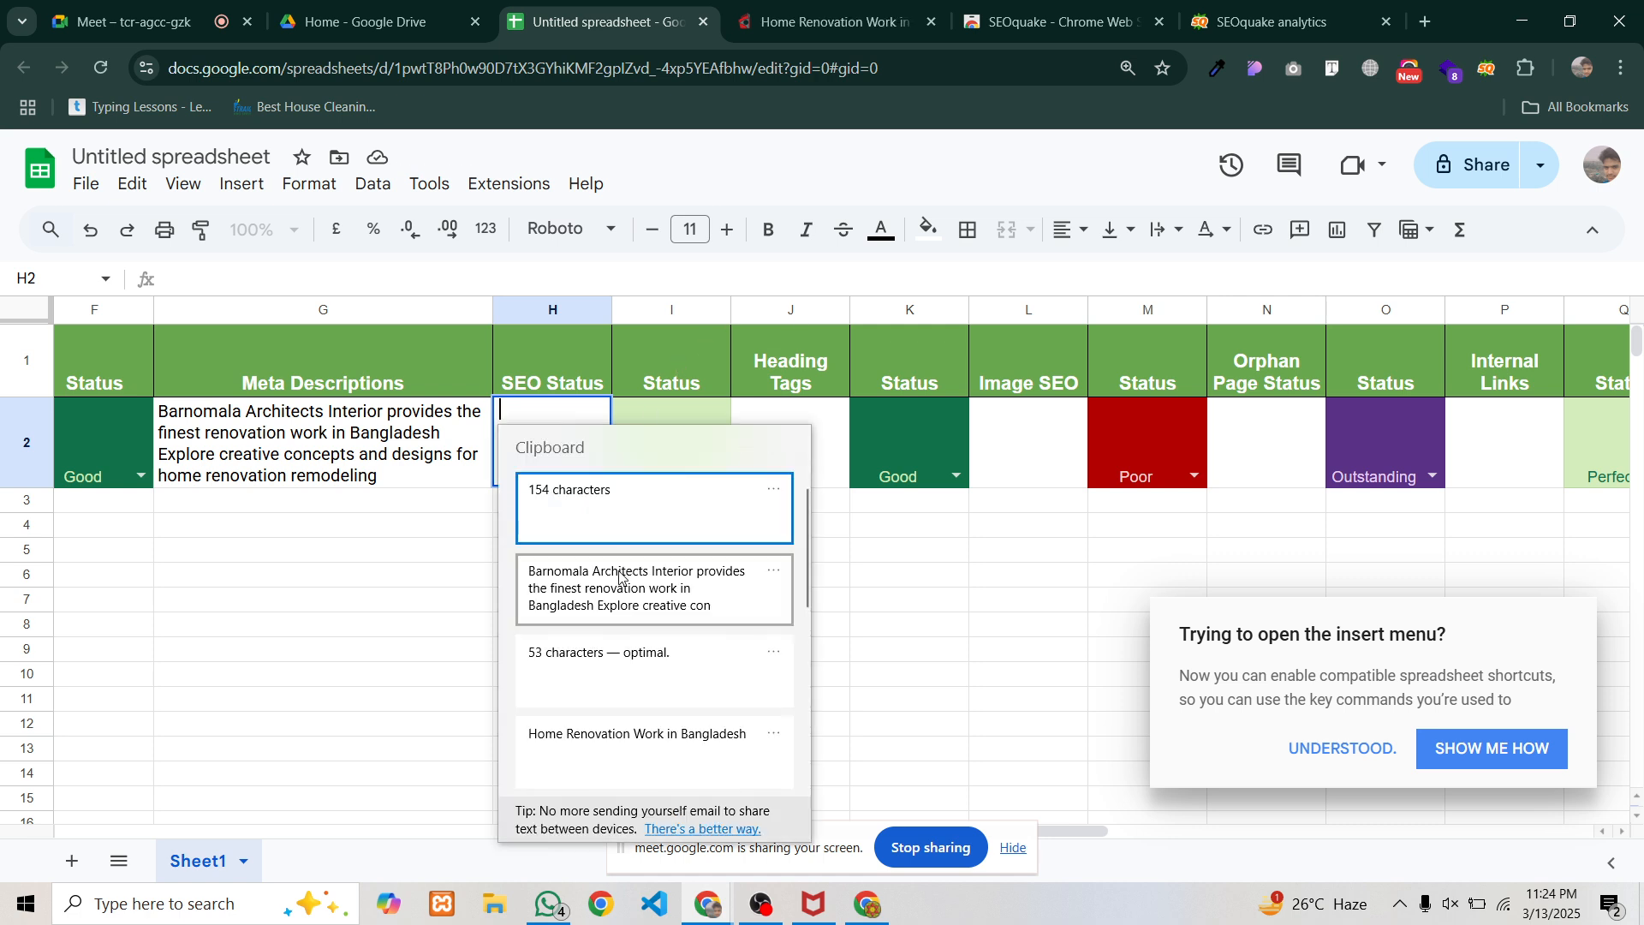
{"action": "left_click", "coordinate": [589, 490]}
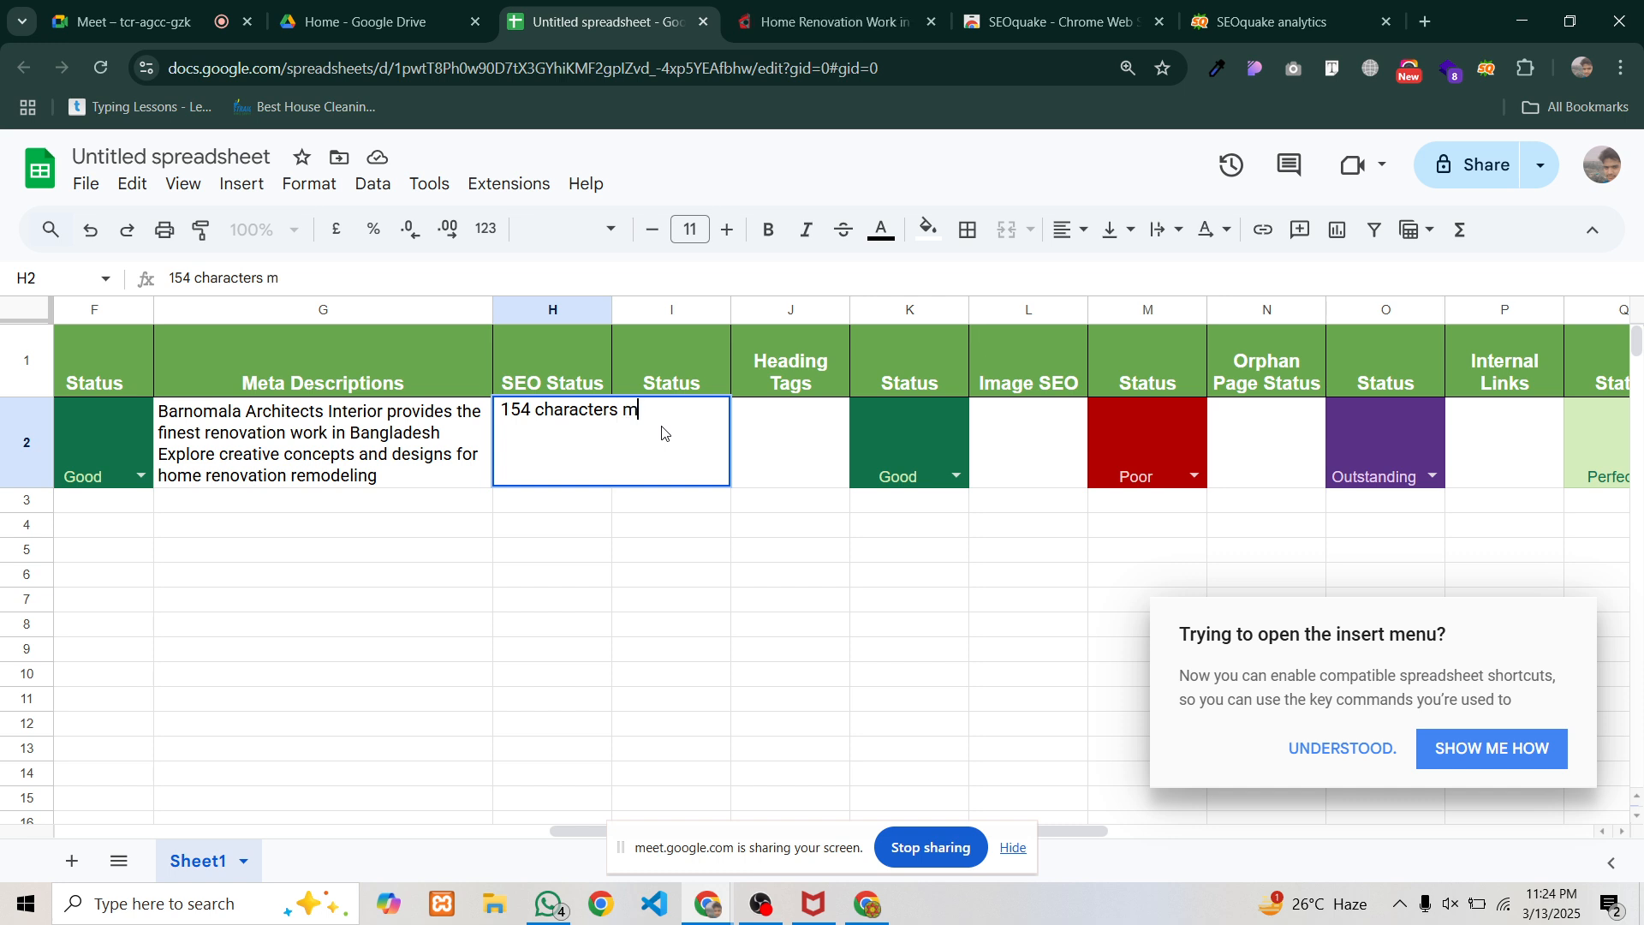
{"action": "type", "text": "issing Targeted K"}
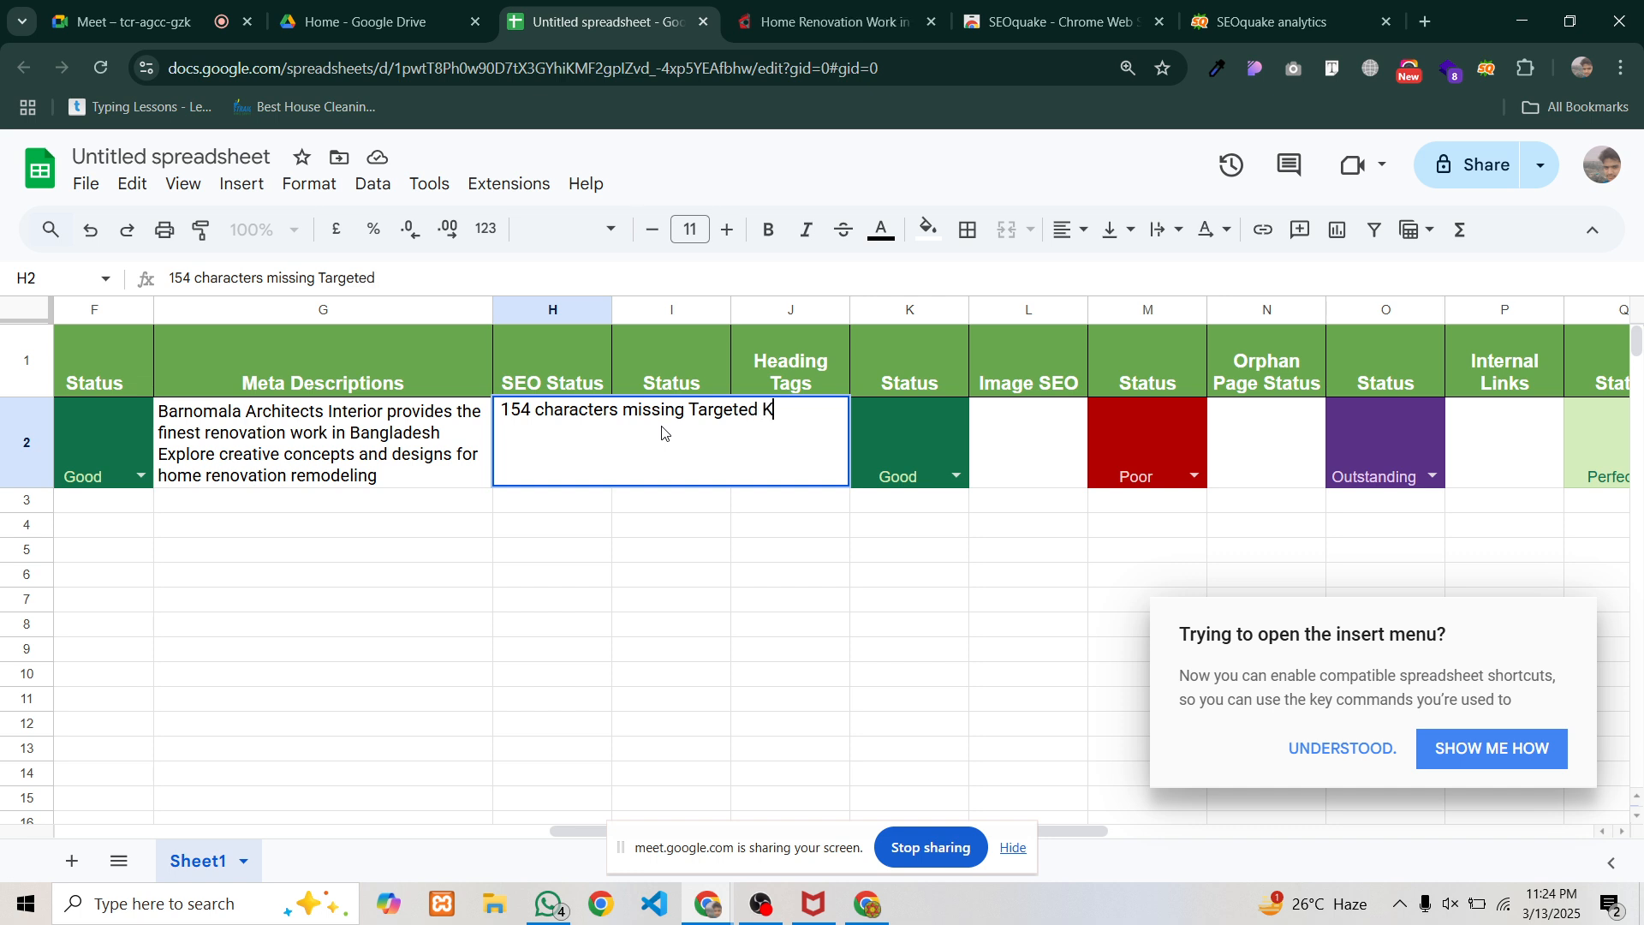
{"action": "type", "text": "eywords pl"}
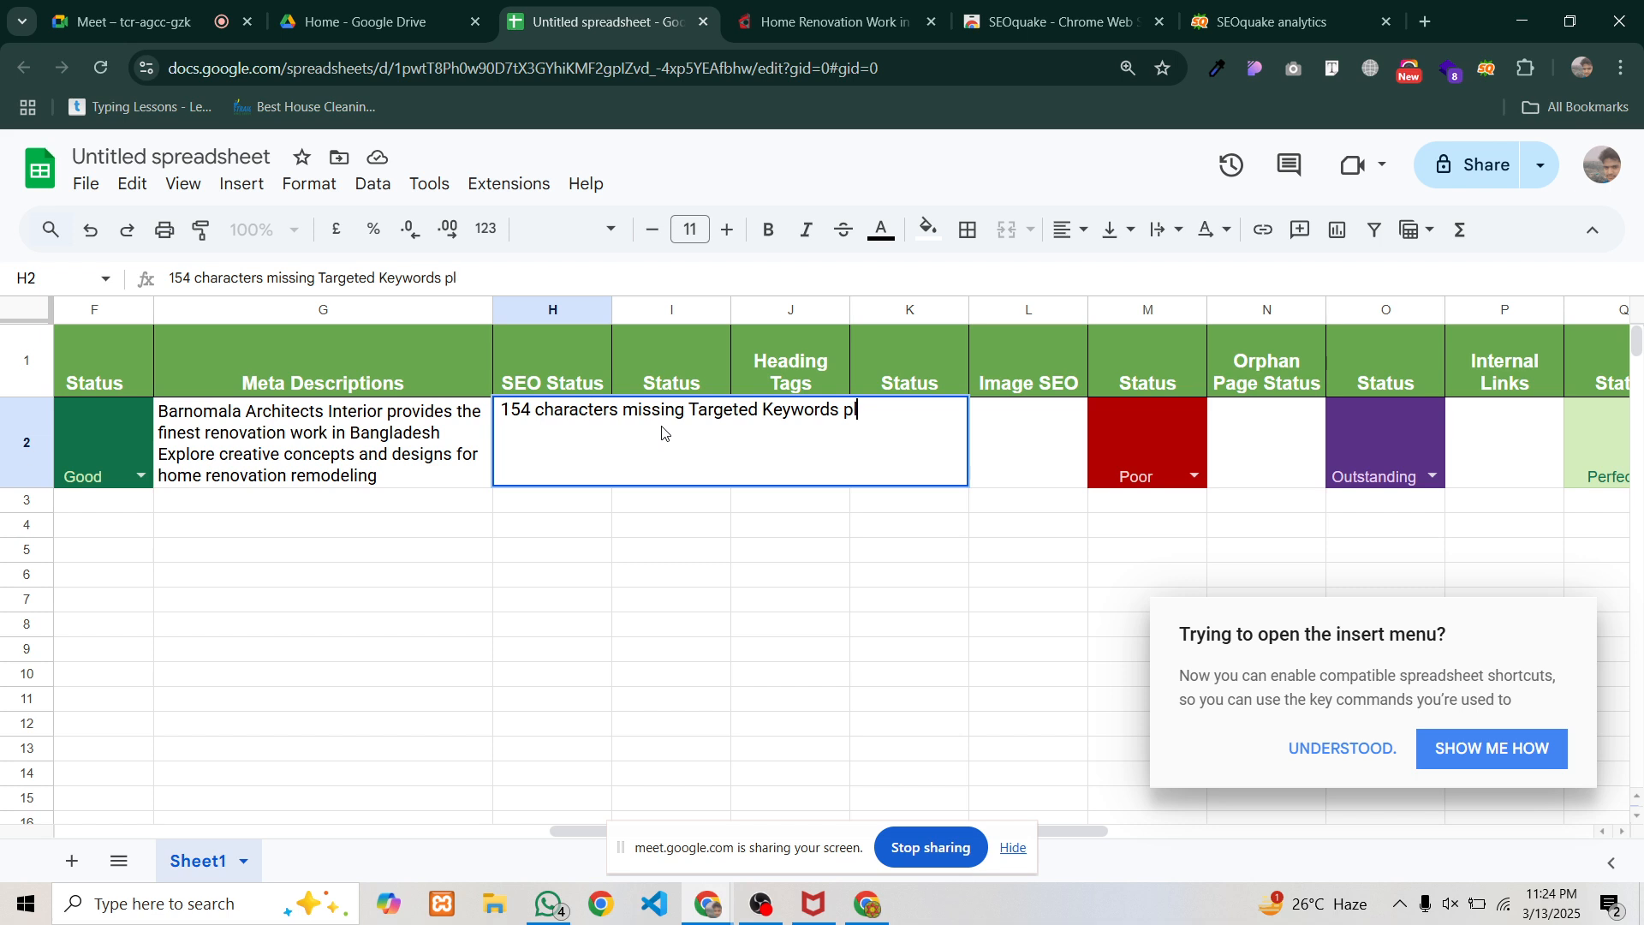
{"action": "type", "text": "Placing"}
{"action": "left_click", "coordinate": [566, 553]}
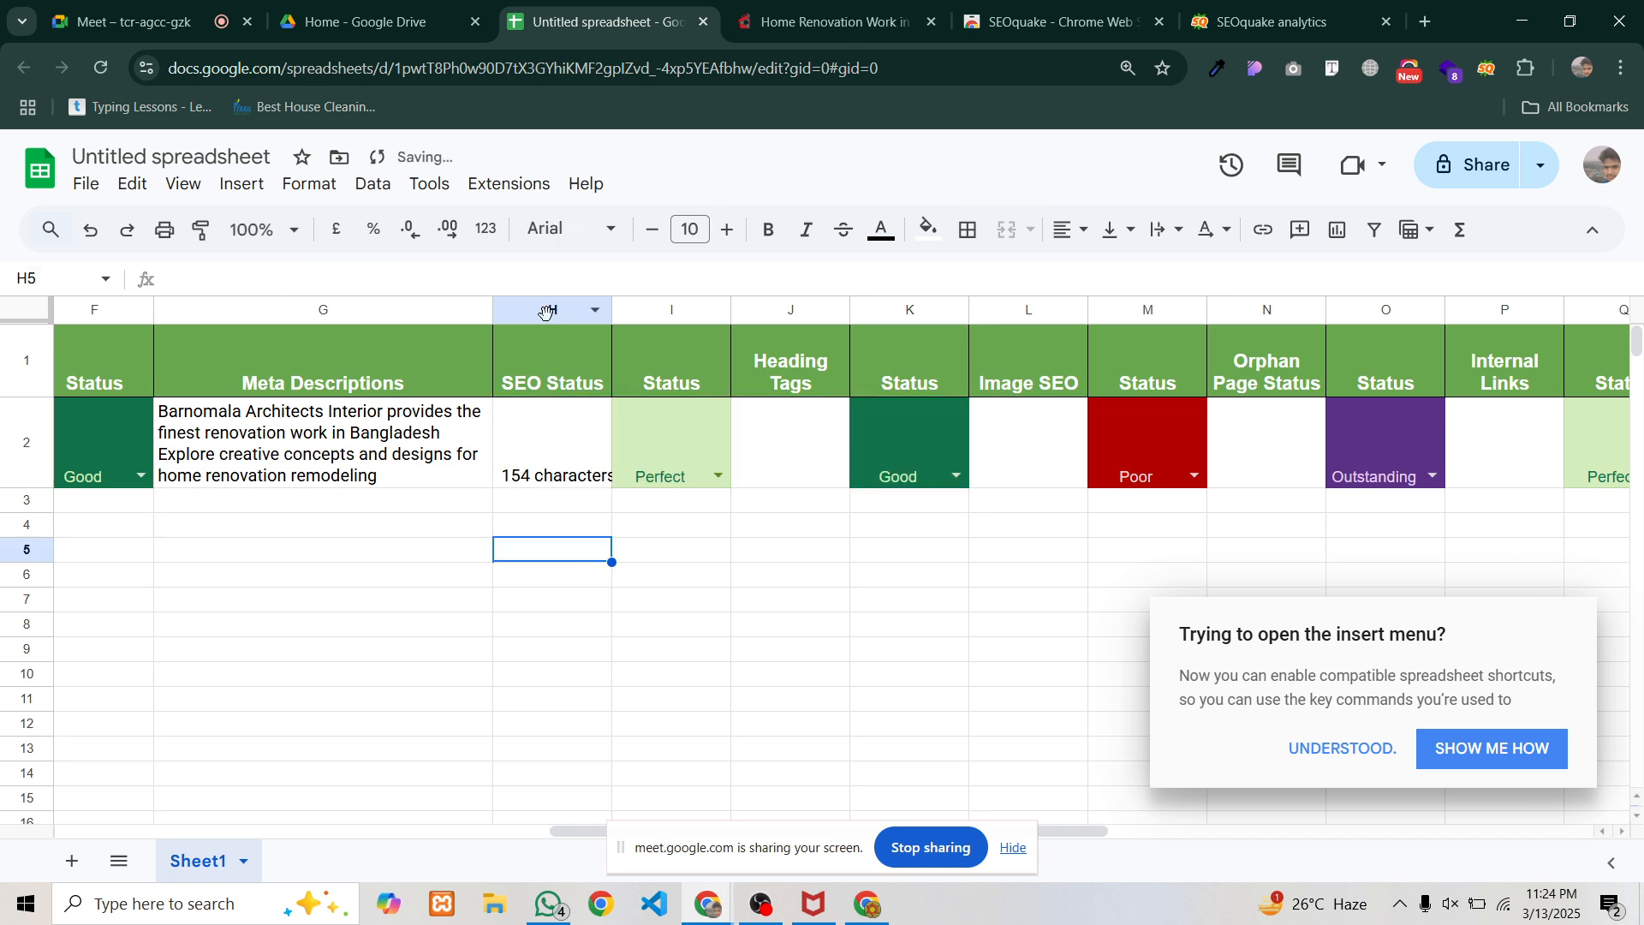
Wrap text in the SEO Status column H and widen it
{"action": "left_click", "coordinate": [546, 311]}
{"action": "left_click", "coordinate": [1169, 237]}
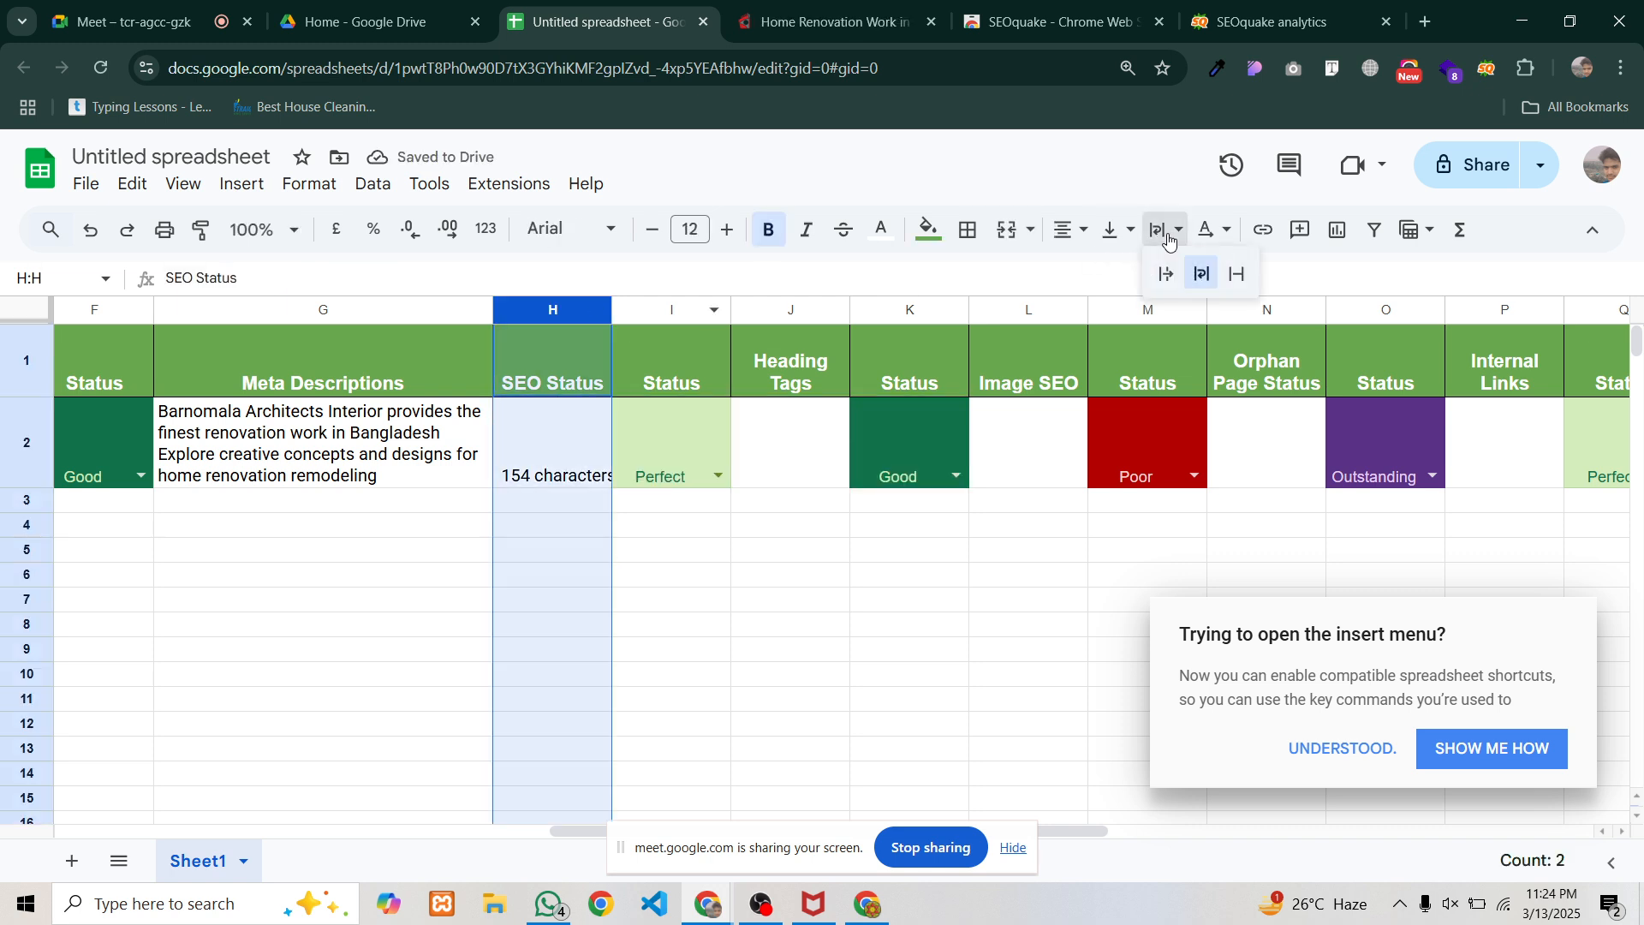
{"action": "left_click", "coordinate": [1202, 273]}
{"action": "left_click", "coordinate": [723, 591]}
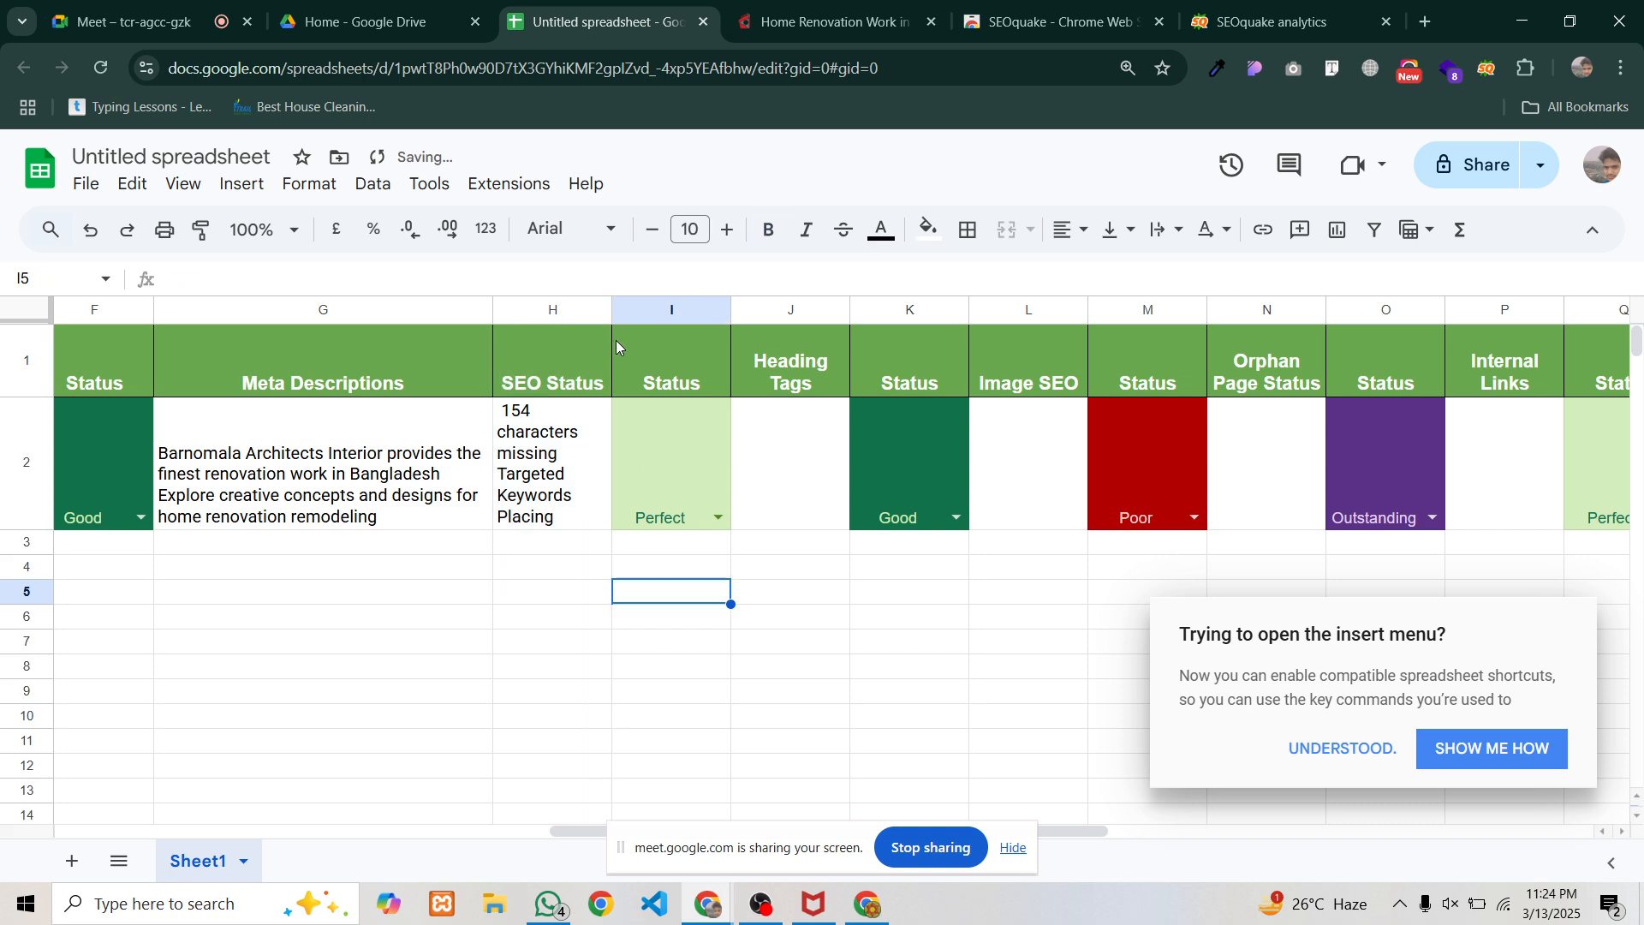
{"action": "left_click_drag", "start_coordinate": [613, 310], "coordinate": [668, 310]}
Set the meta description status in I2 to Poor
{"action": "left_click", "coordinate": [753, 469]}
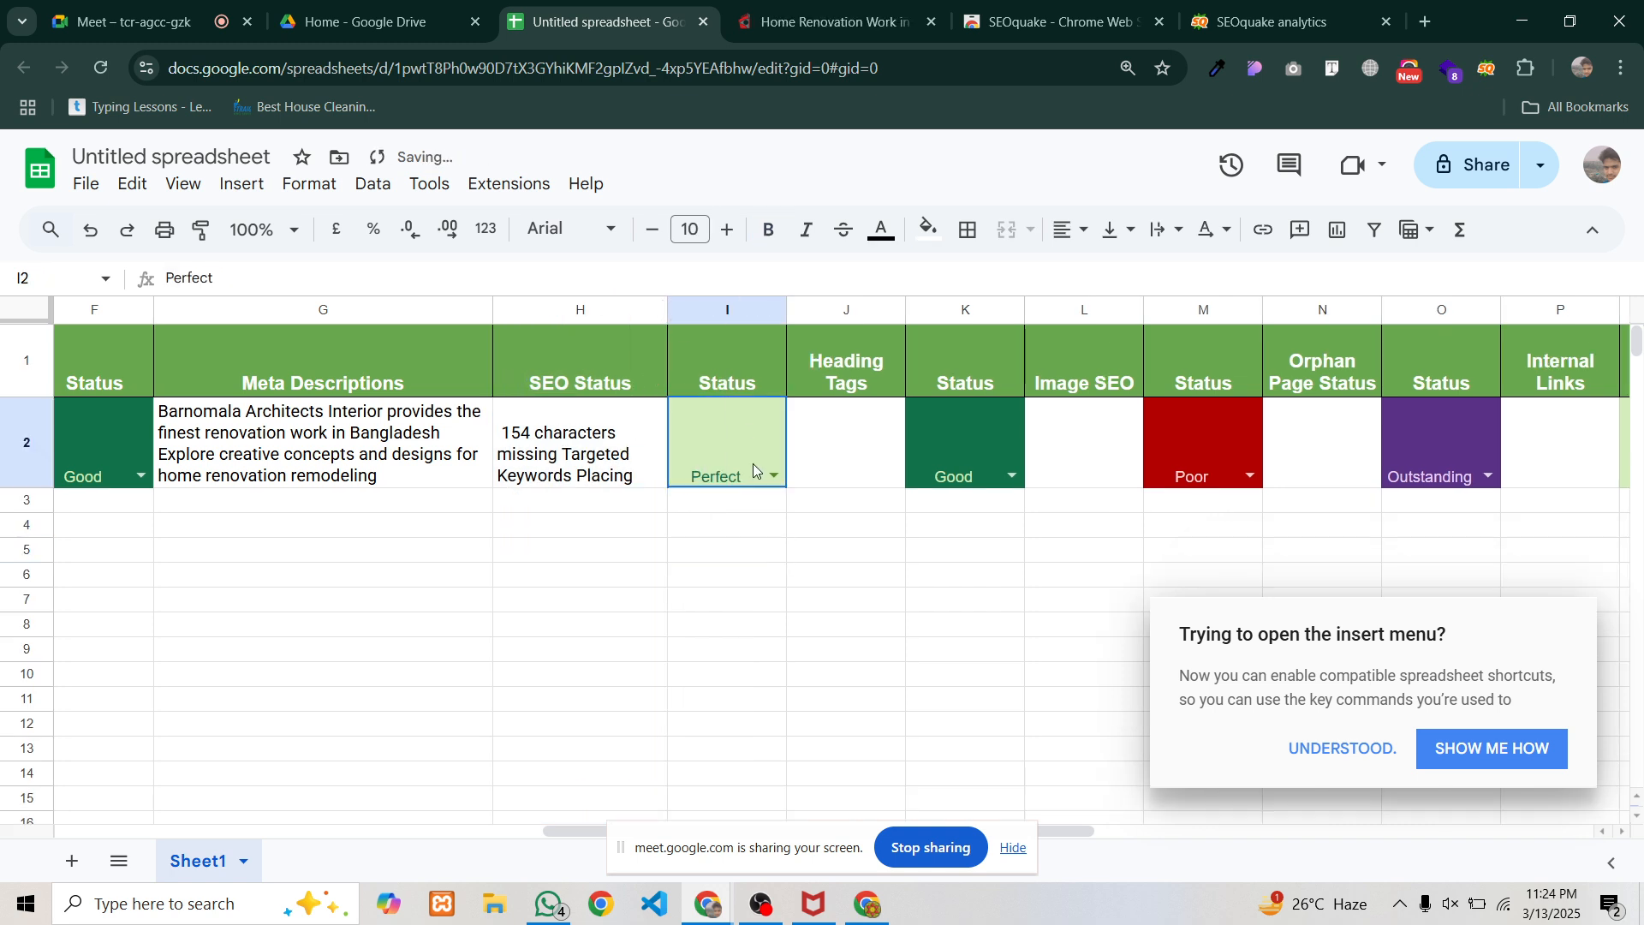
{"action": "left_click", "coordinate": [753, 467]}
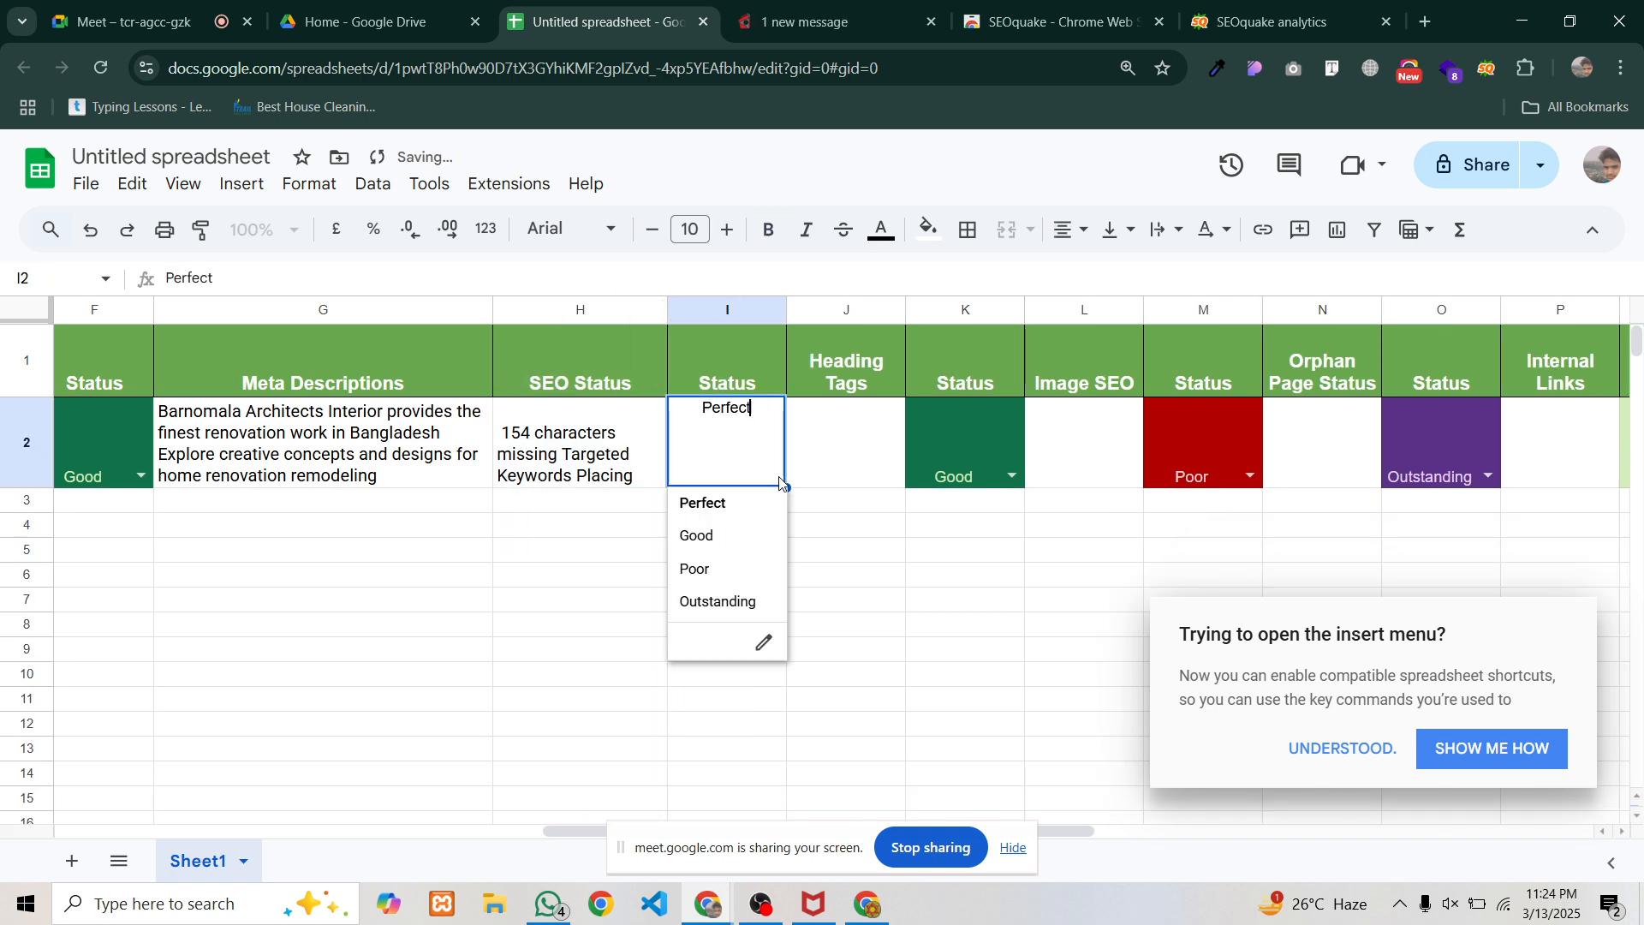
{"action": "left_click", "coordinate": [717, 570]}
{"action": "left_click", "coordinate": [673, 557]}
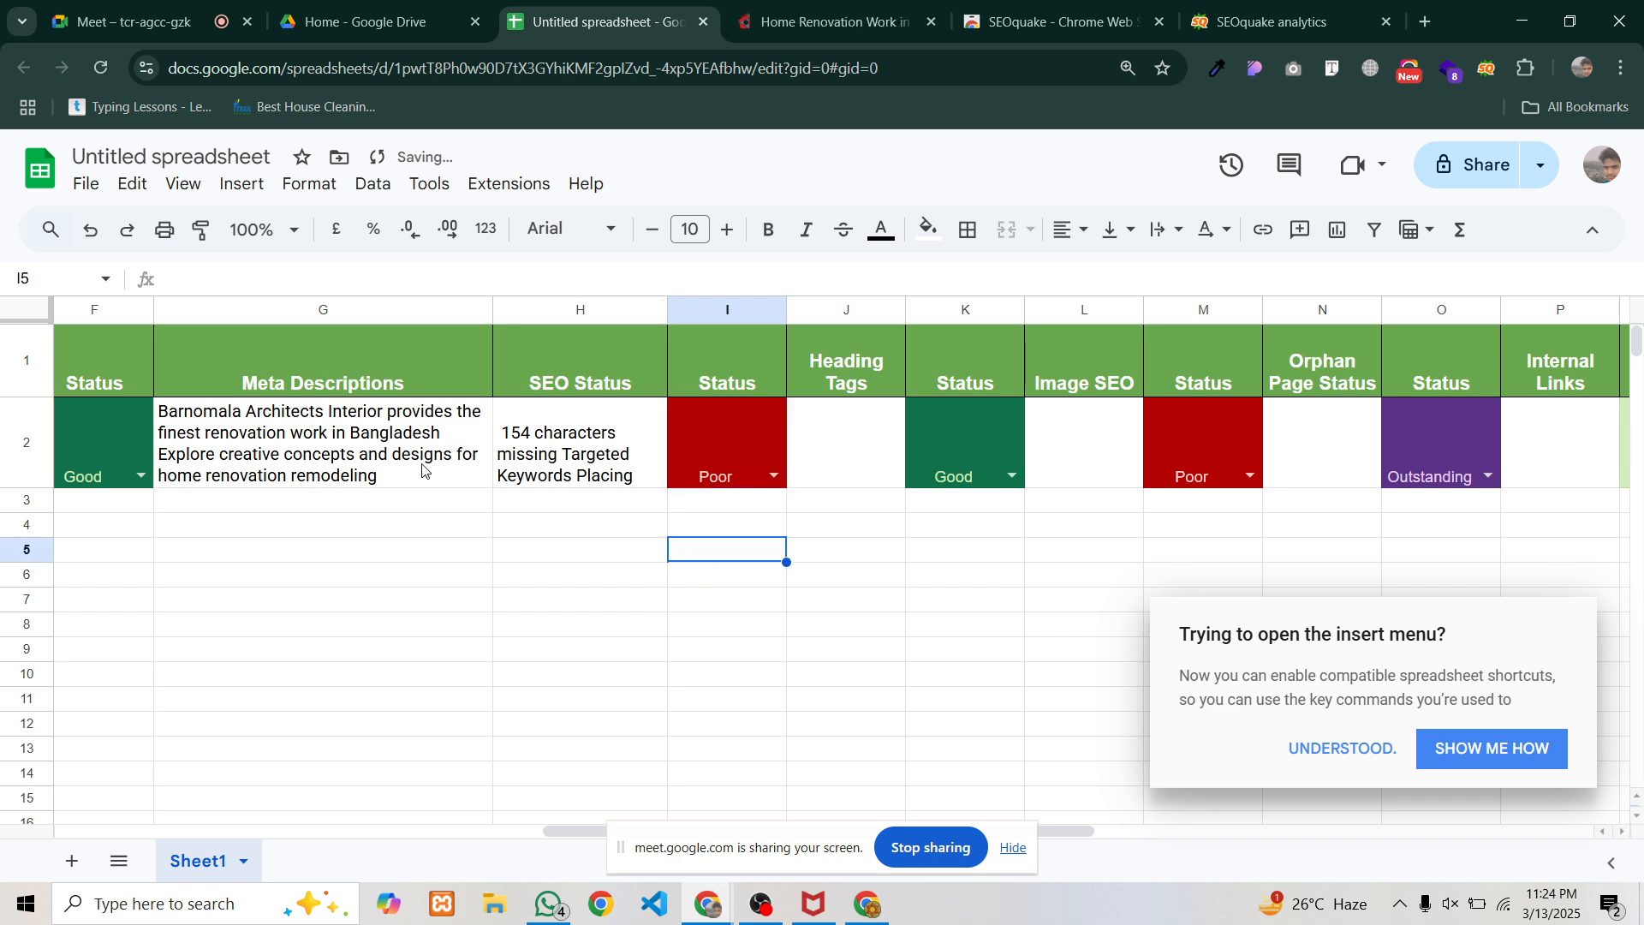
{"action": "left_click", "coordinate": [380, 478]}
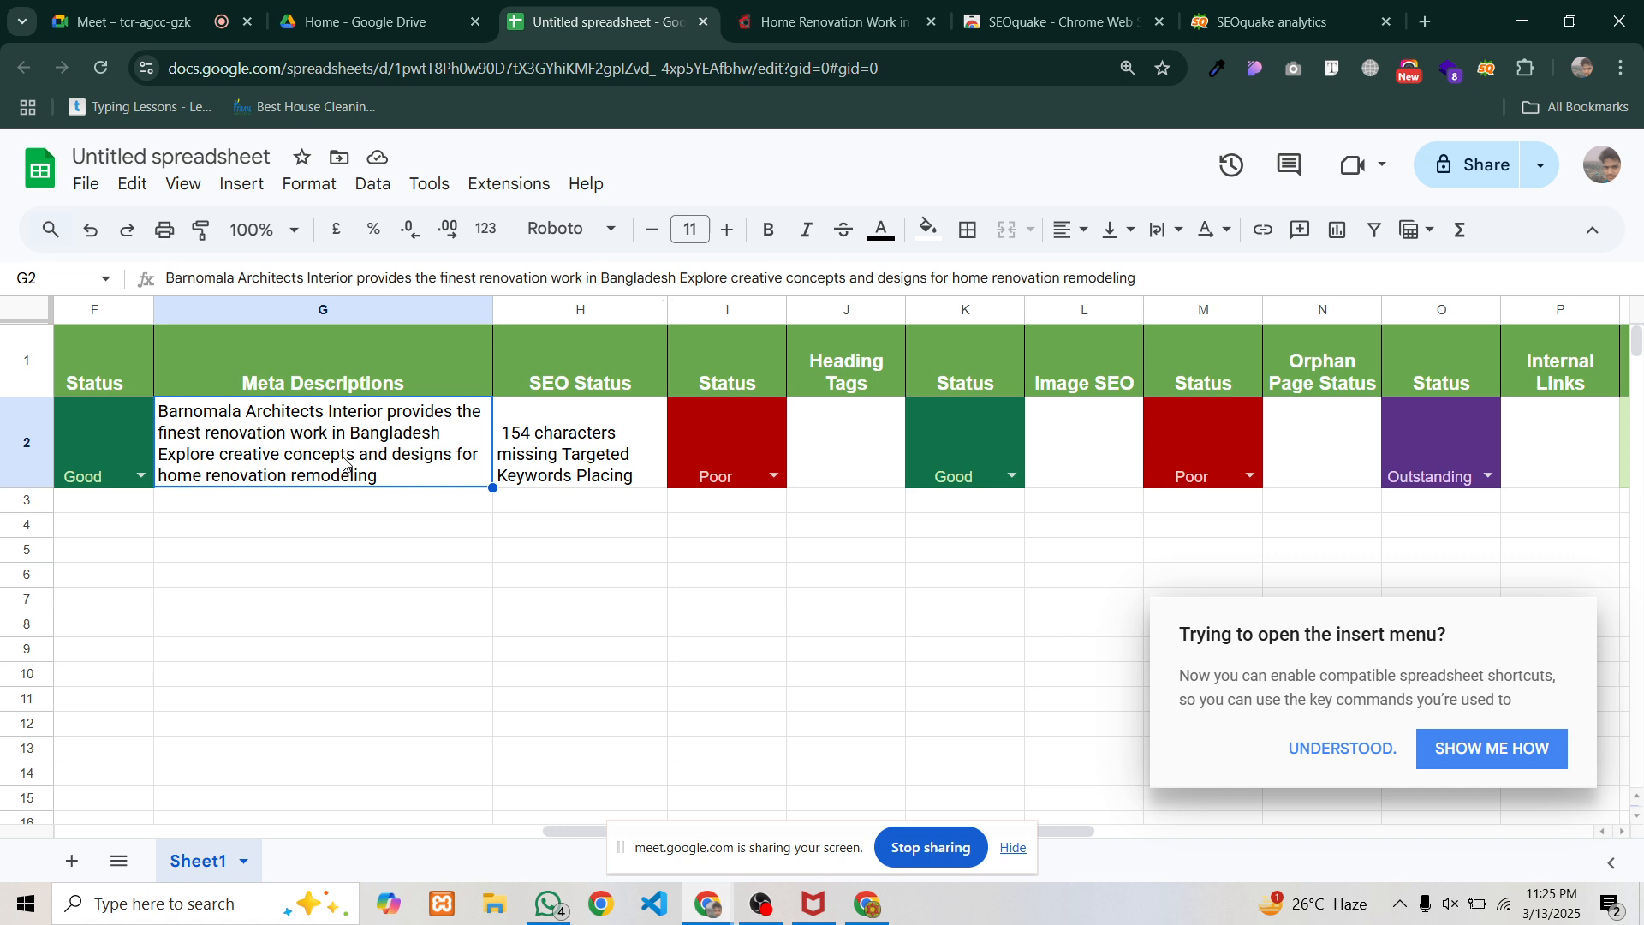
{"action": "double_click", "coordinate": [312, 451]}
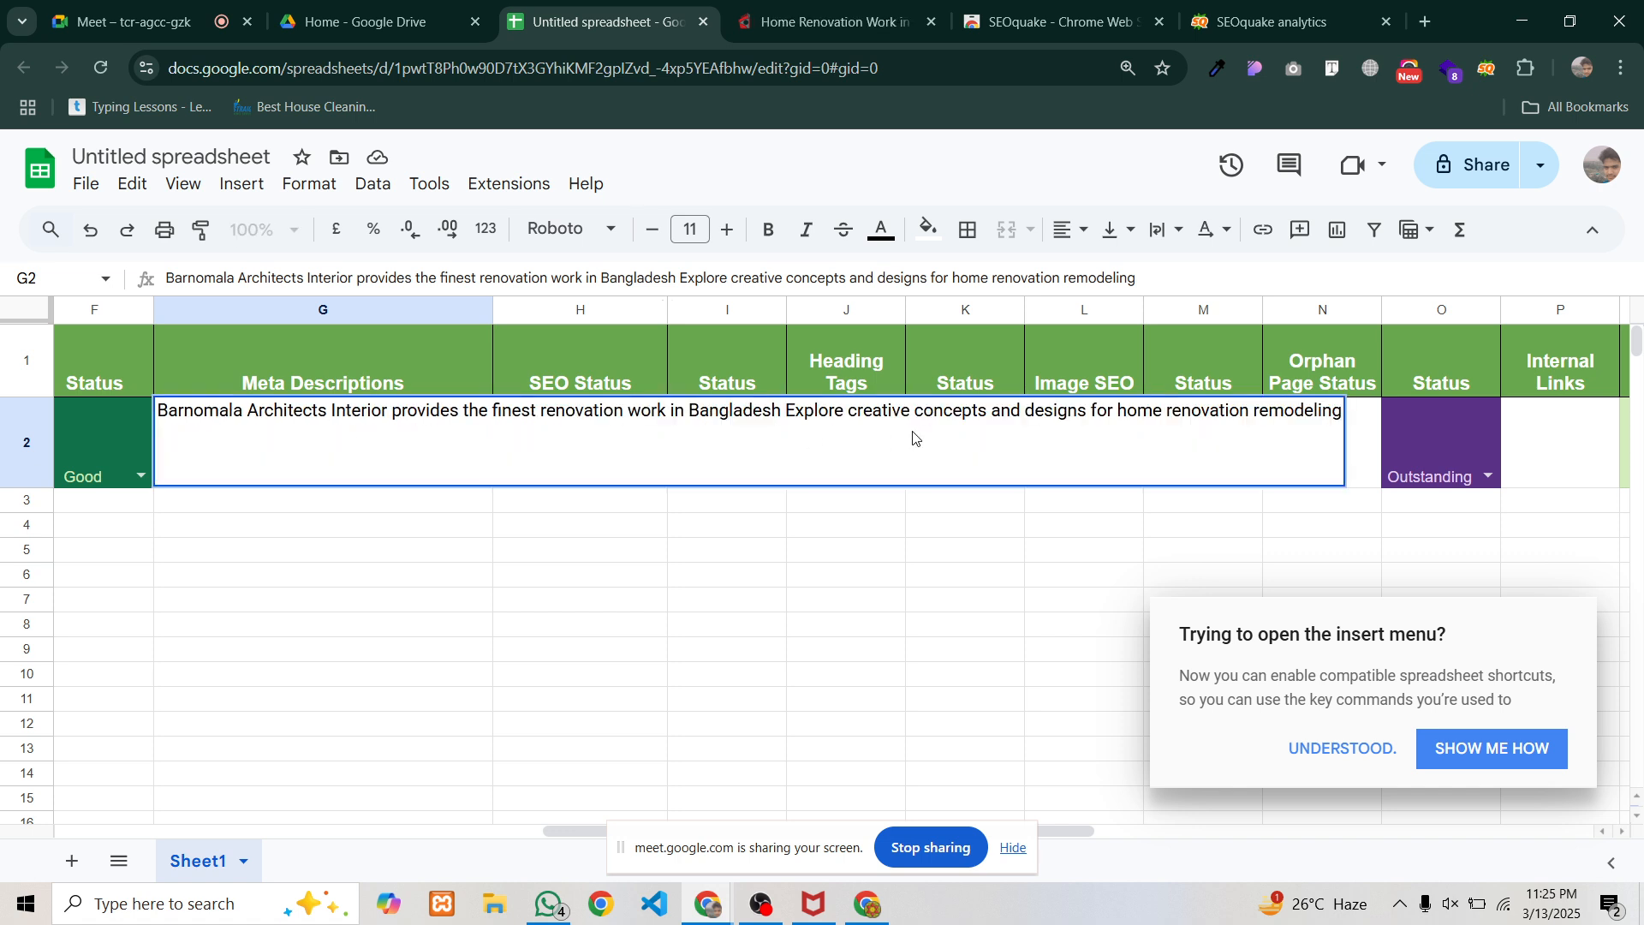
{"action": "left_click", "coordinate": [842, 553]}
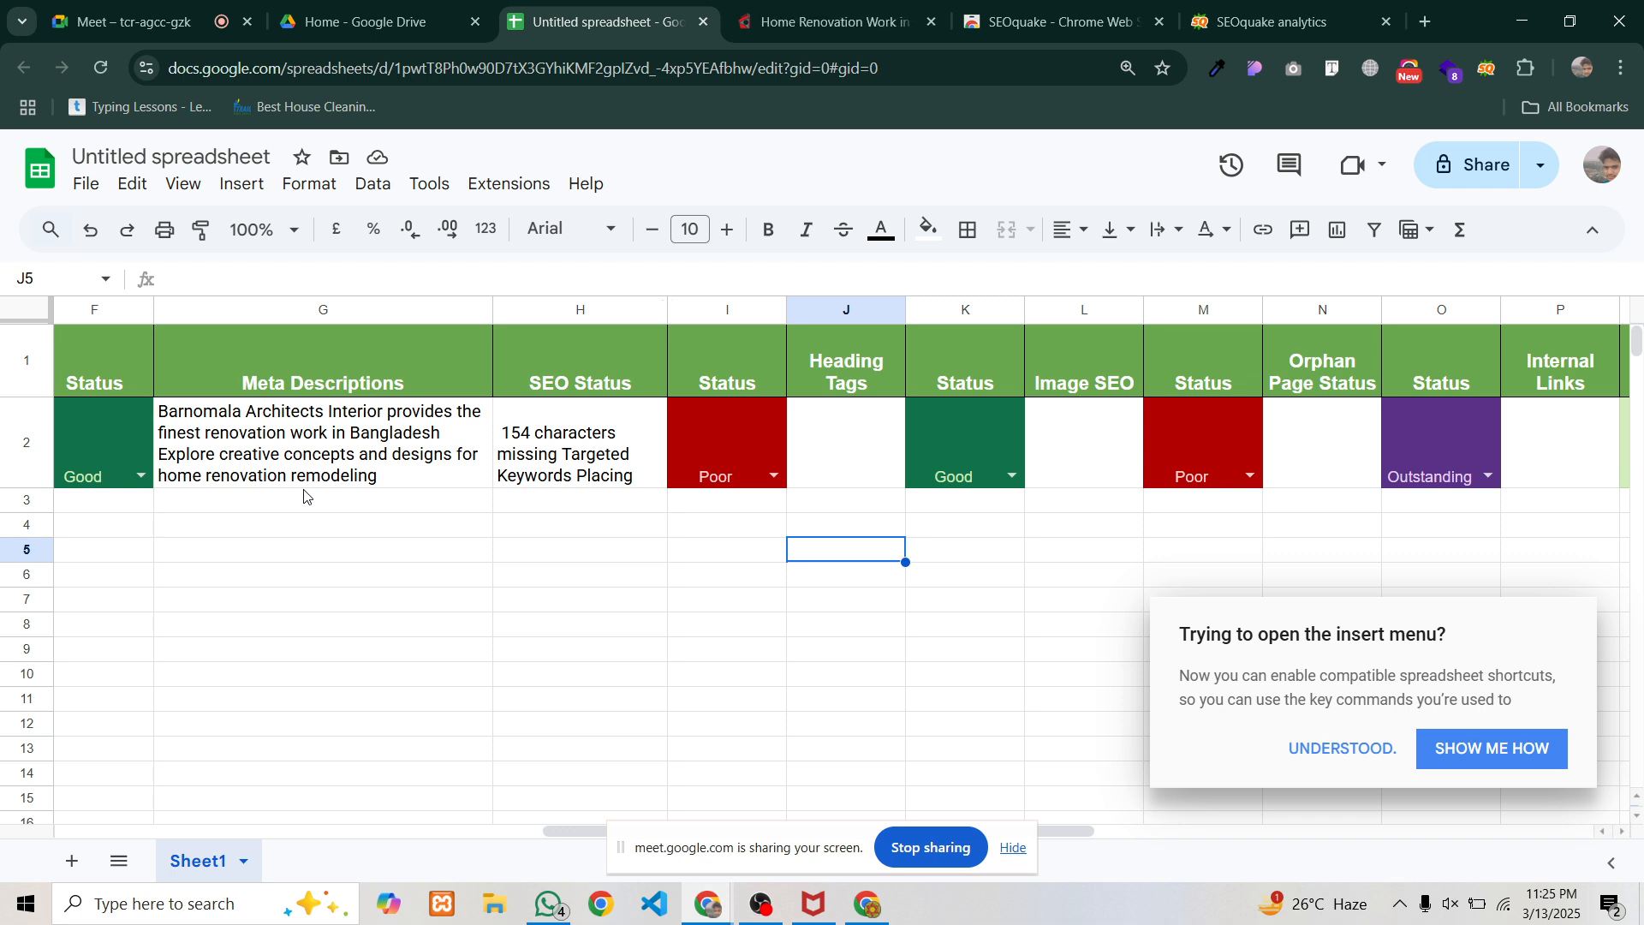
{"action": "left_click", "coordinate": [745, 449]}
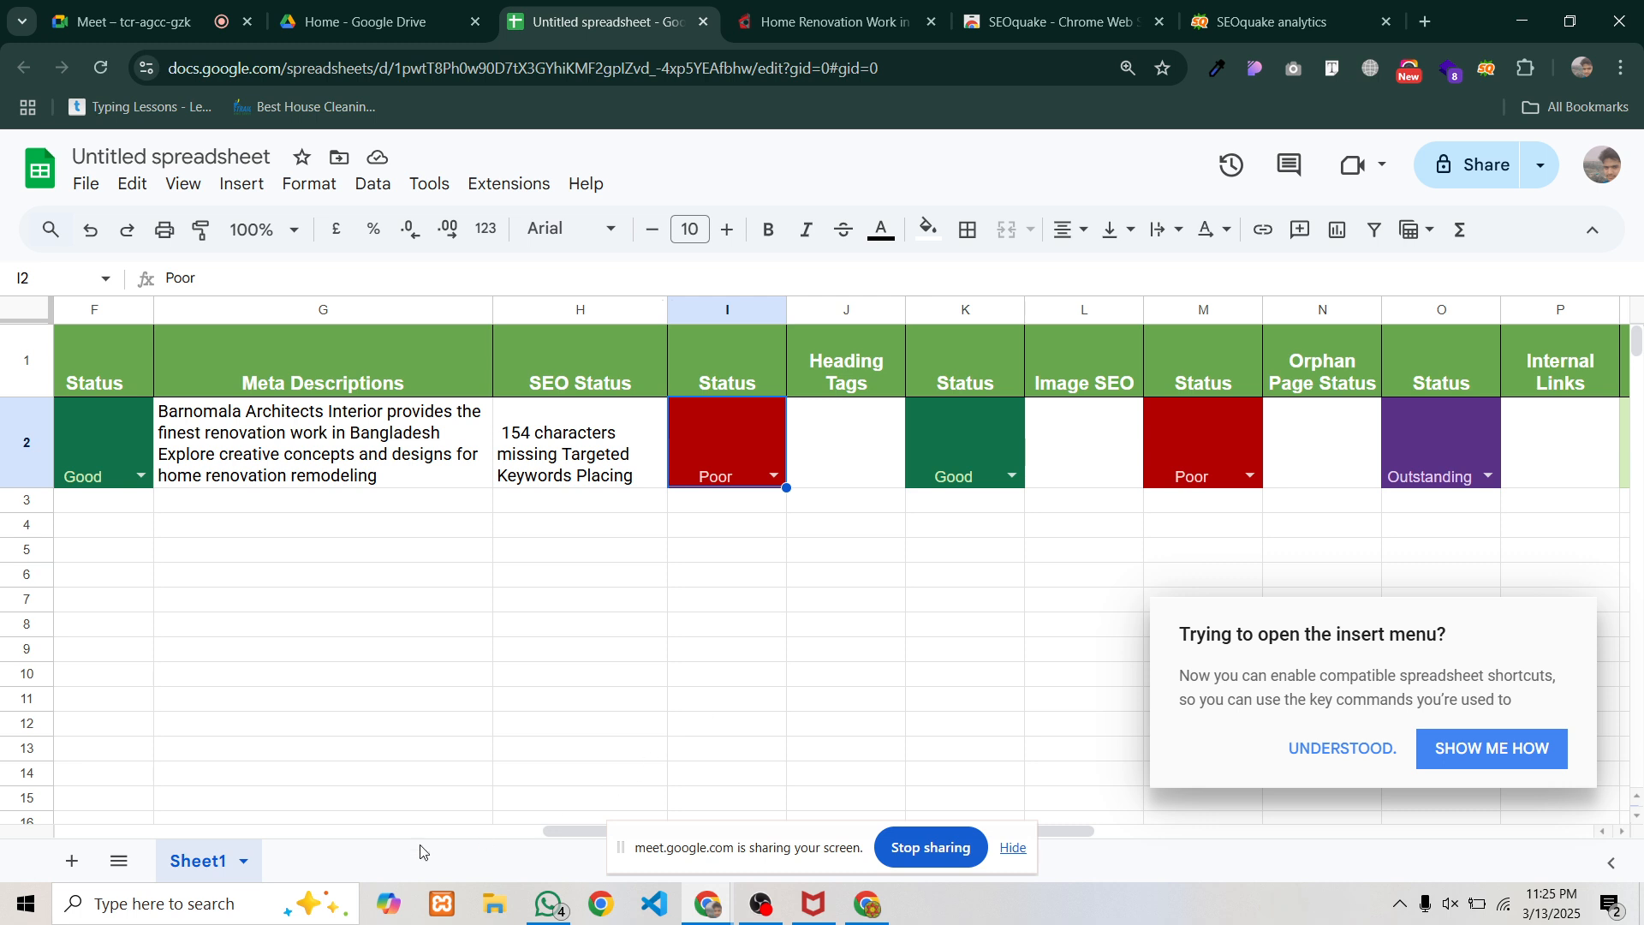
{"action": "left_click_drag", "start_coordinate": [567, 830], "coordinate": [773, 841]}
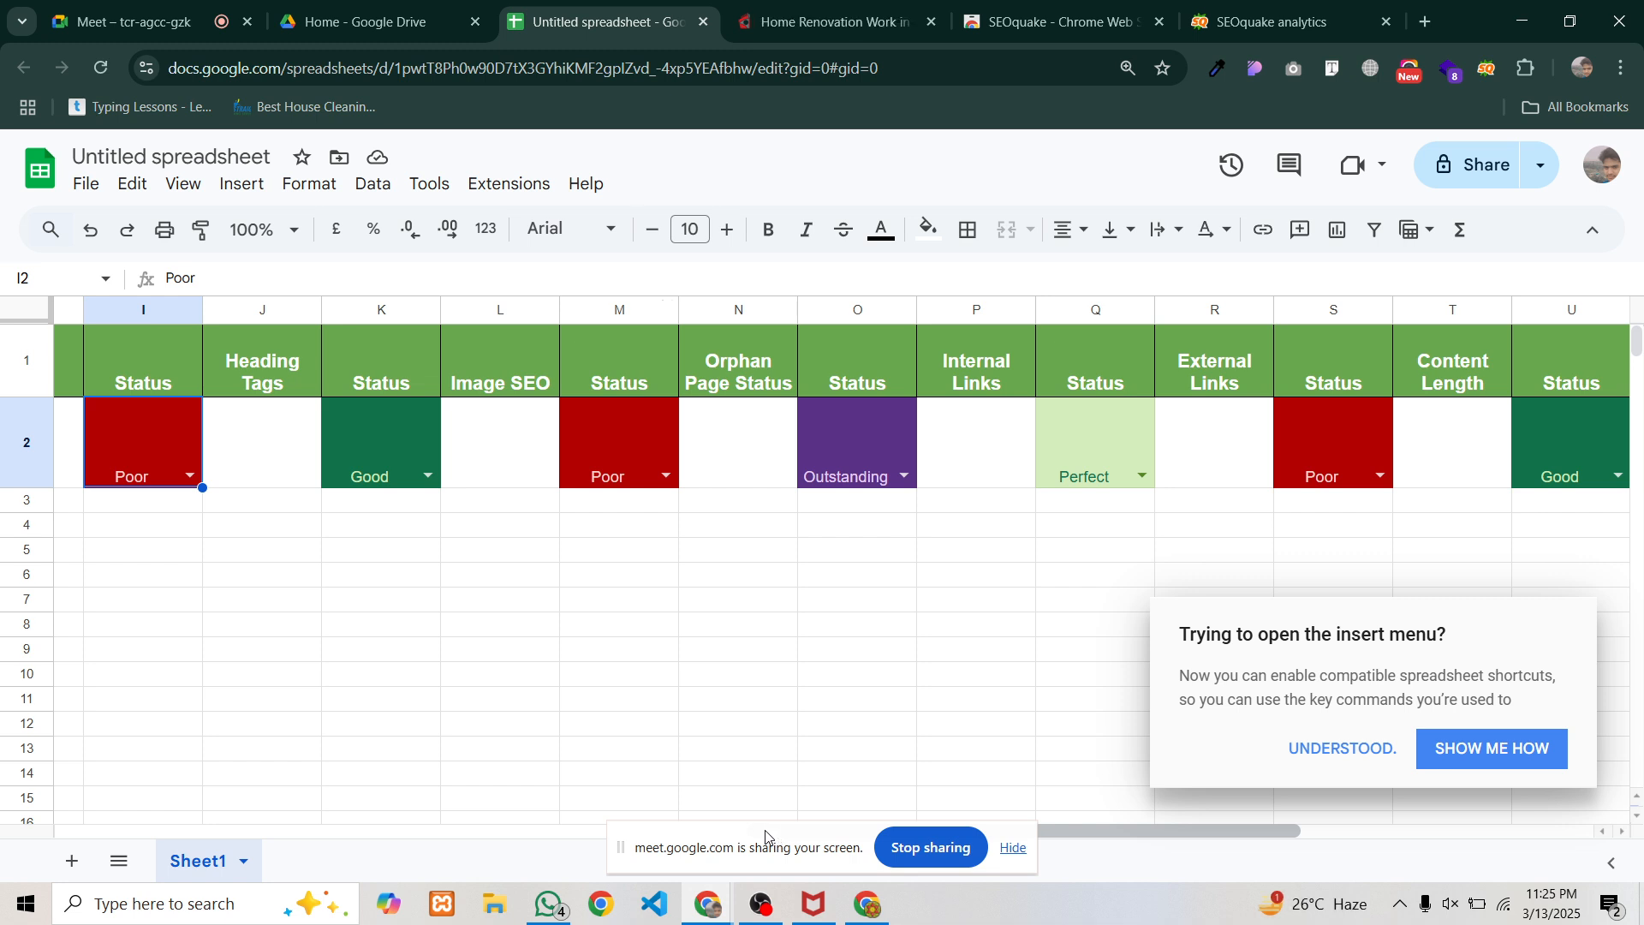
Expand SEOquake's Headings list to show H1–H4, then go to the Barnomala page
{"action": "left_click", "coordinate": [1293, 24]}
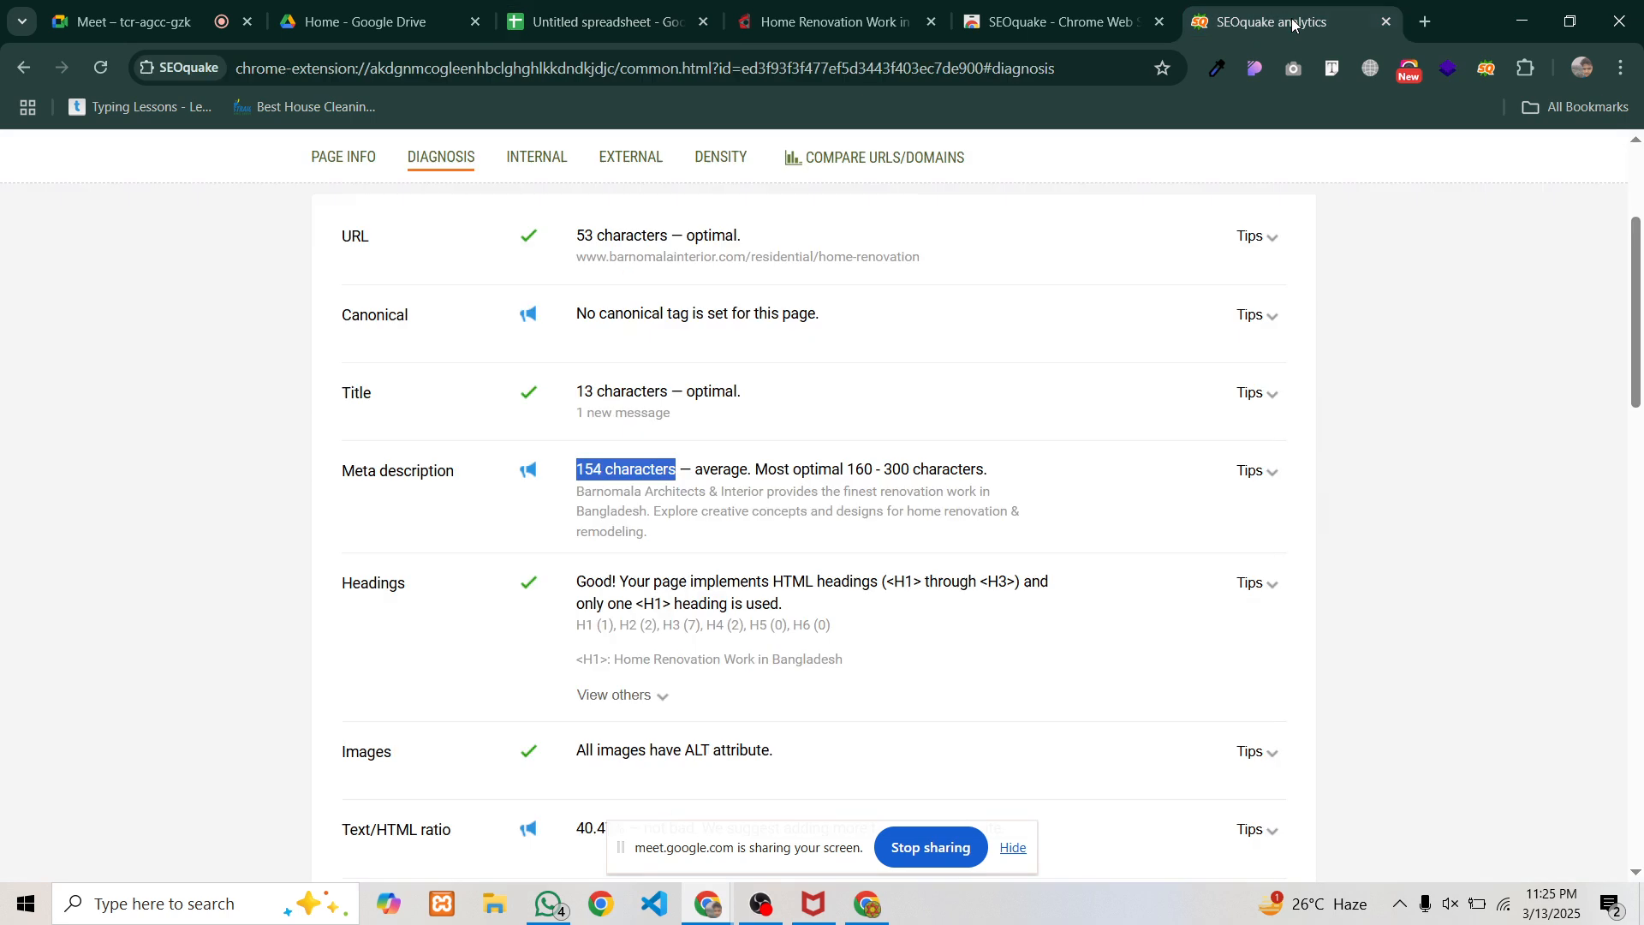
{"action": "scroll", "coordinate": [342, 343], "scroll_direction": "up", "scroll_amount": 3}
{"action": "left_click", "coordinate": [343, 297]}
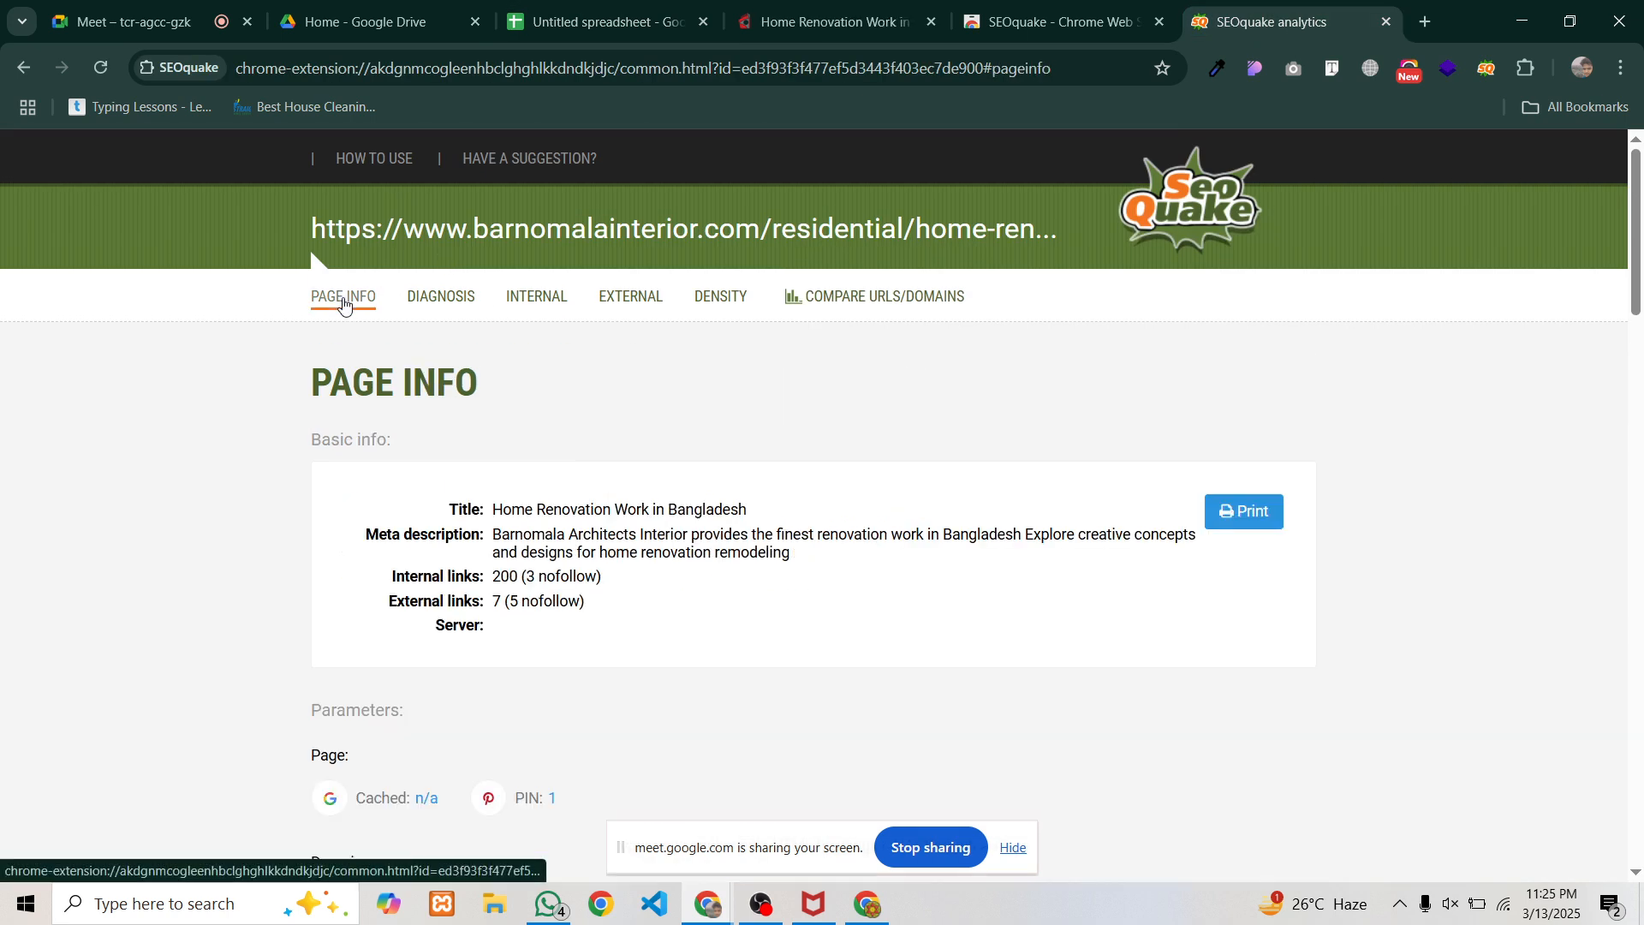
{"action": "scroll", "coordinate": [429, 385], "scroll_direction": "down", "scroll_amount": 2}
{"action": "scroll", "coordinate": [536, 533], "scroll_direction": "up", "scroll_amount": 2}
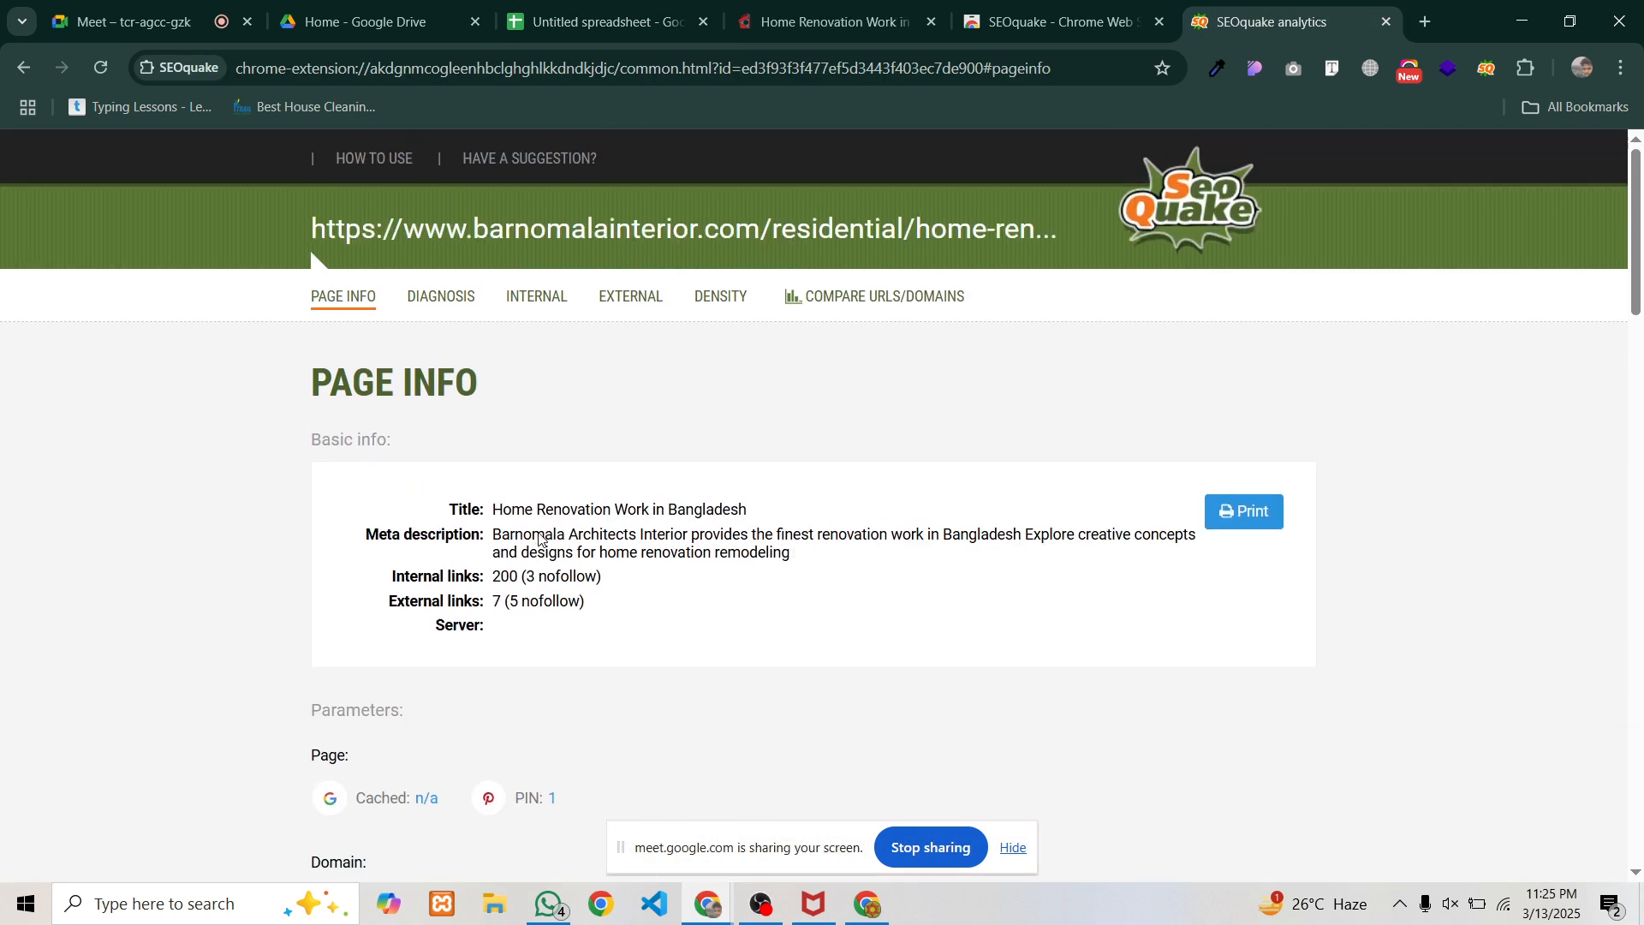
{"action": "left_click", "coordinate": [454, 301]}
{"action": "scroll", "coordinate": [525, 558], "scroll_direction": "down", "scroll_amount": 5}
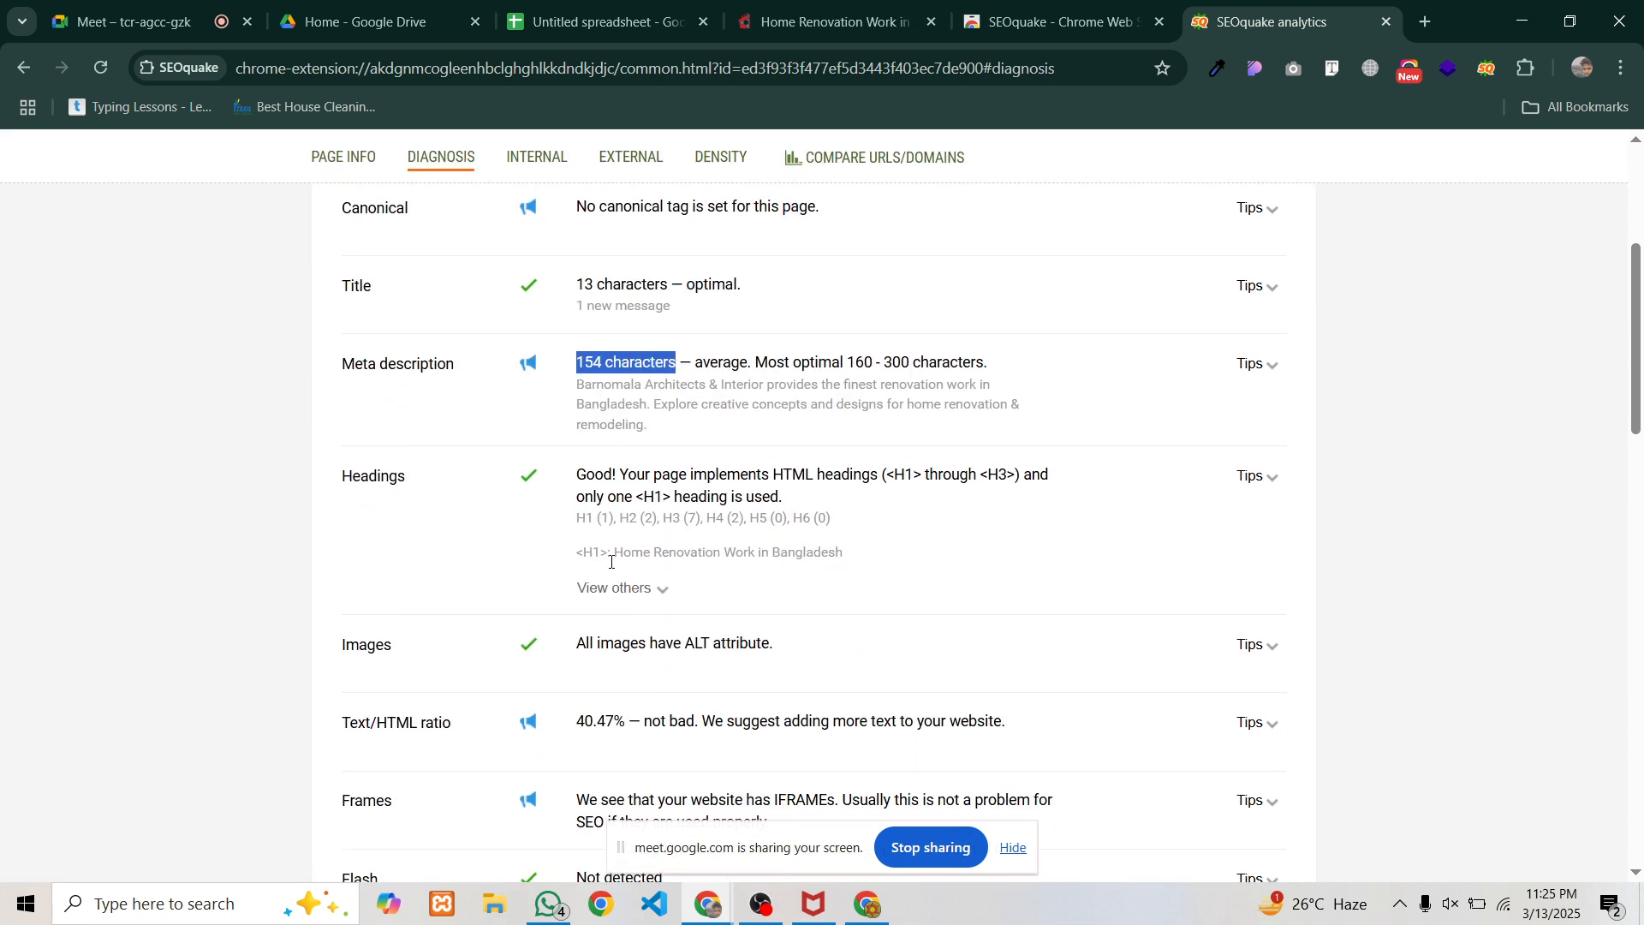
{"action": "left_click", "coordinate": [659, 589]}
{"action": "scroll", "coordinate": [602, 397], "scroll_direction": "down", "scroll_amount": 1}
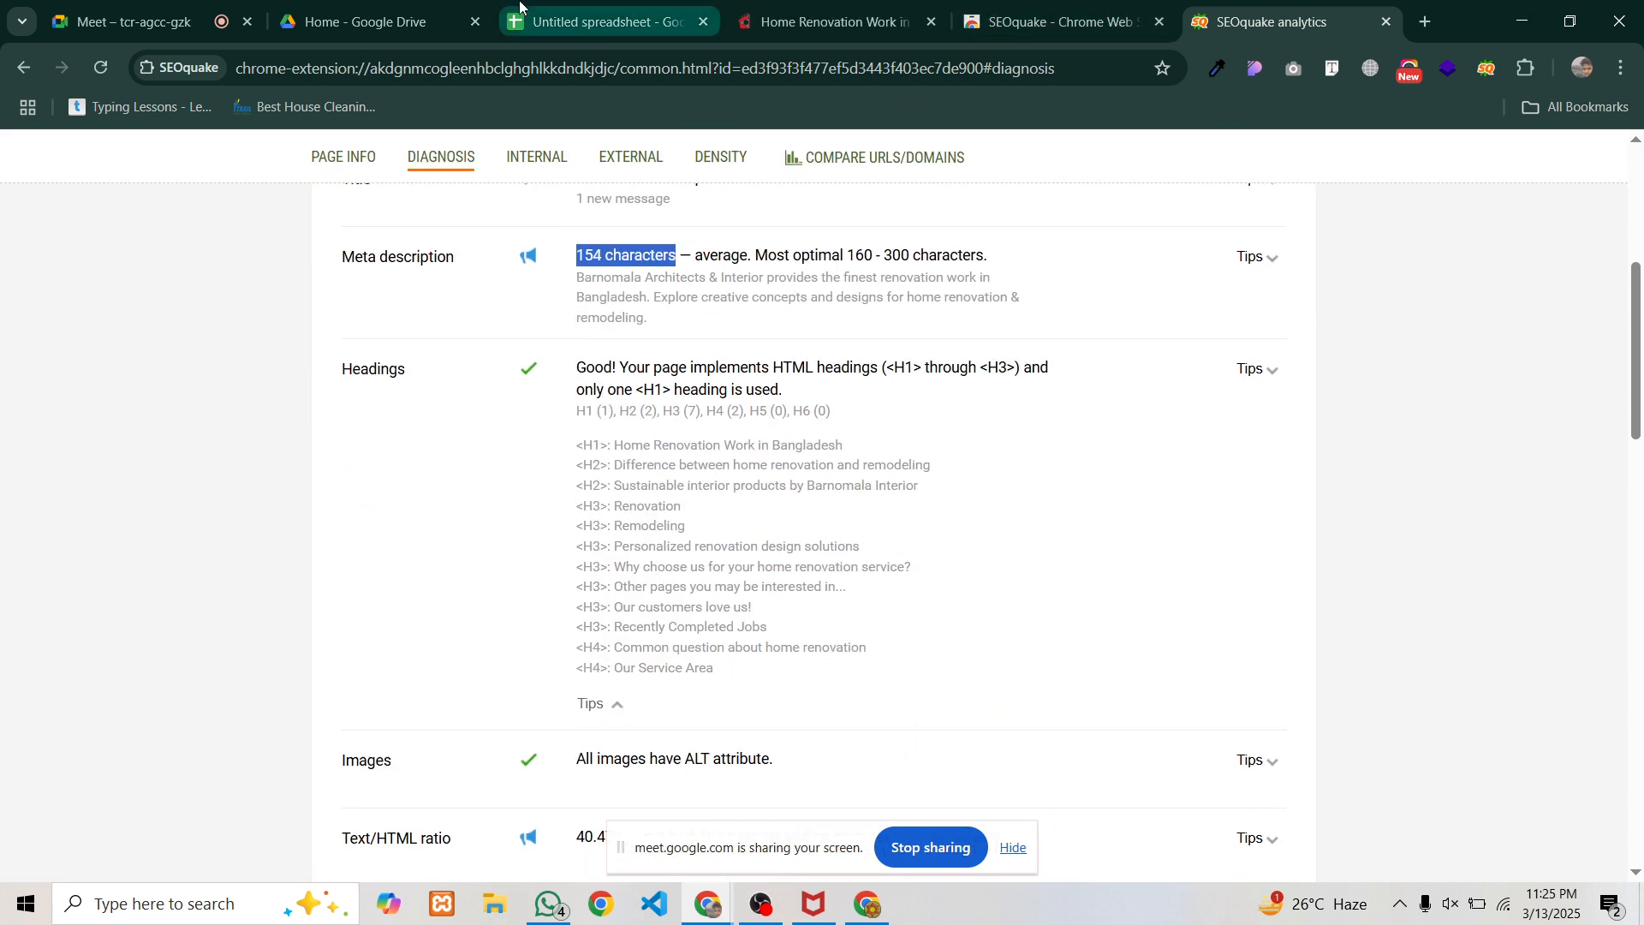
{"action": "left_click", "coordinate": [781, 26]}
Scroll further down the Barnomala renovation page, clearing a stray text selection along the way
{"action": "scroll", "coordinate": [906, 562], "scroll_direction": "down", "scroll_amount": 5}
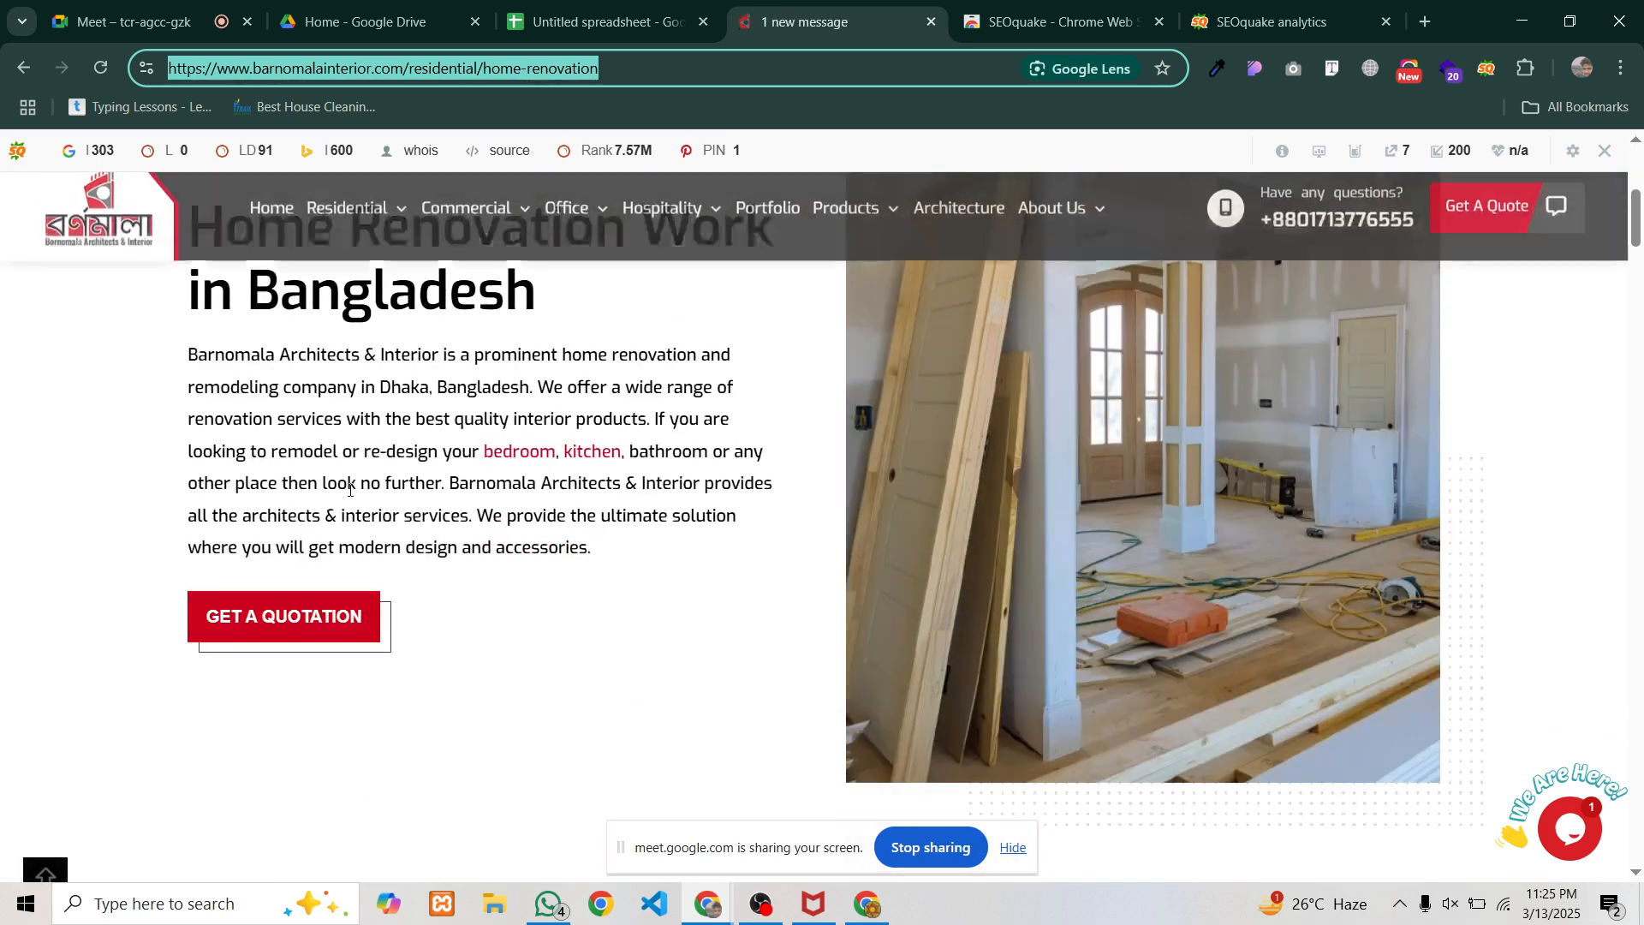
{"action": "left_click_drag", "start_coordinate": [189, 355], "coordinate": [674, 562]}
{"action": "scroll", "coordinate": [710, 574], "scroll_direction": "down", "scroll_amount": 3}
{"action": "scroll", "coordinate": [710, 575], "scroll_direction": "down", "scroll_amount": 10}
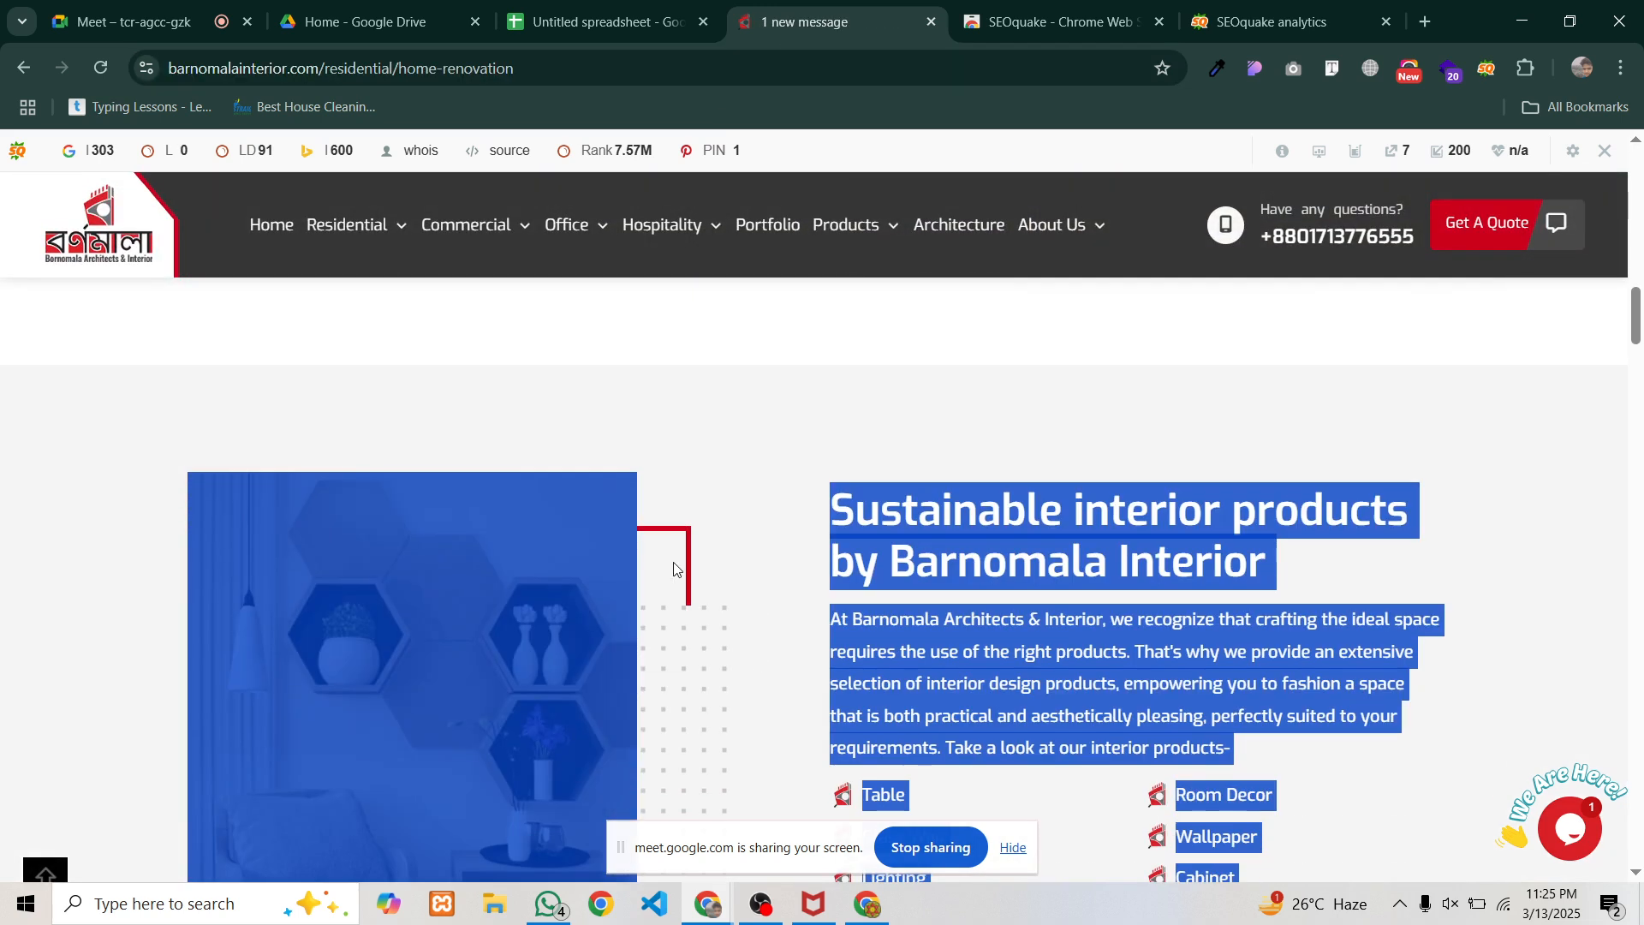
{"action": "mouse_move", "coordinate": [511, 240]}
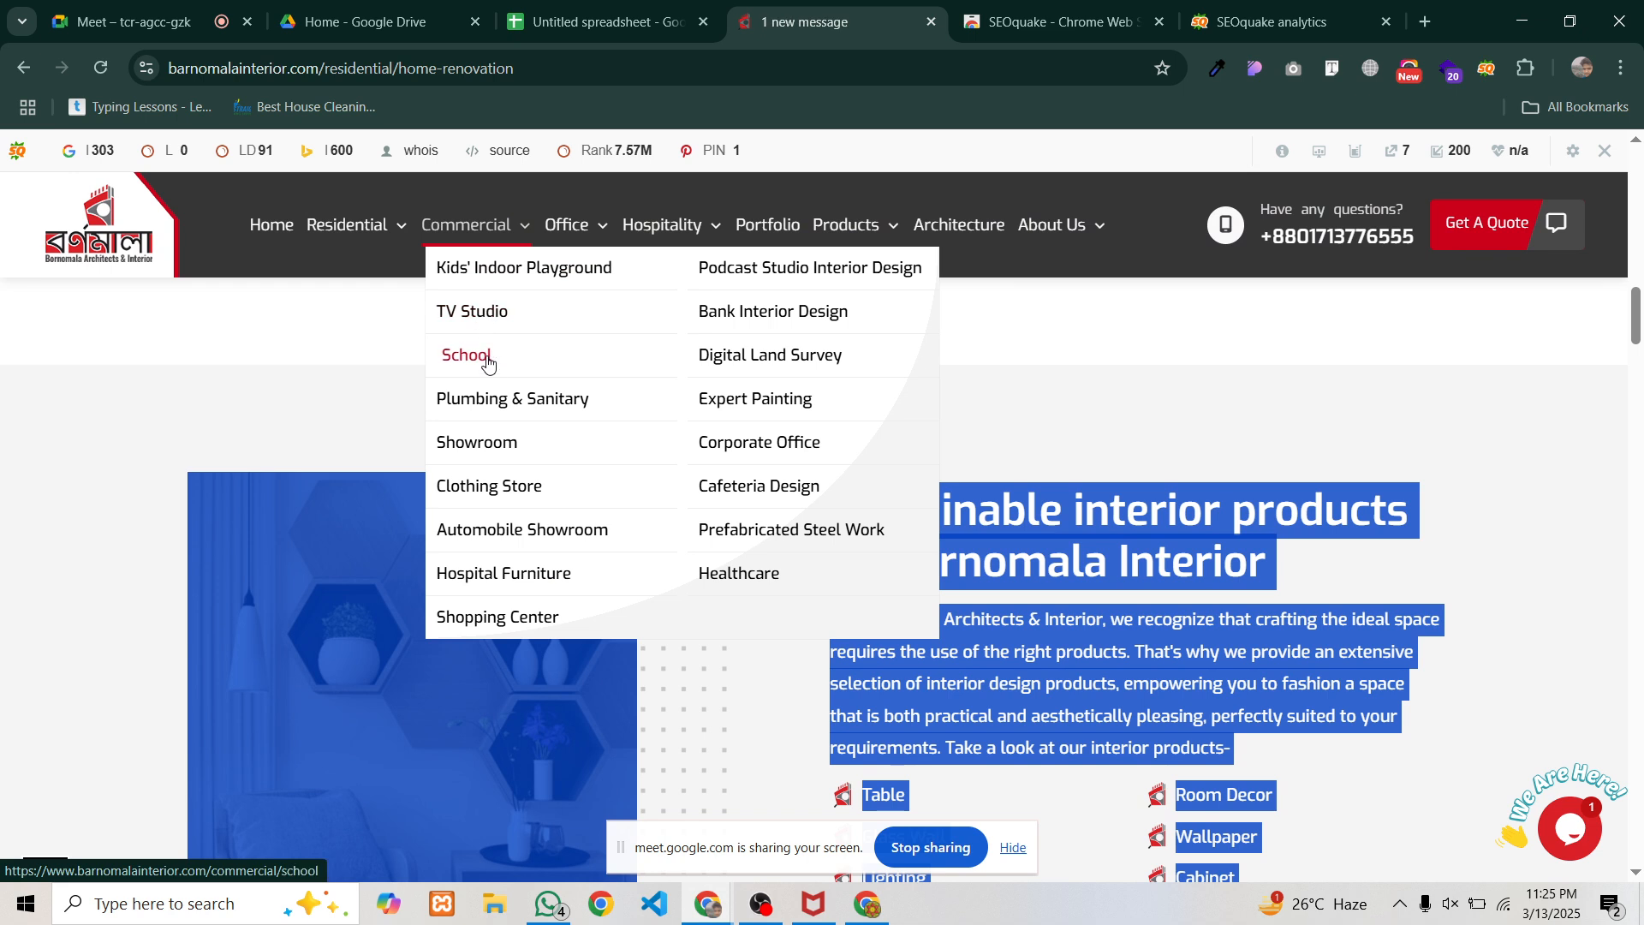
{"action": "left_click", "coordinate": [374, 422]}
{"action": "scroll", "coordinate": [515, 508], "scroll_direction": "down", "scroll_amount": 4}
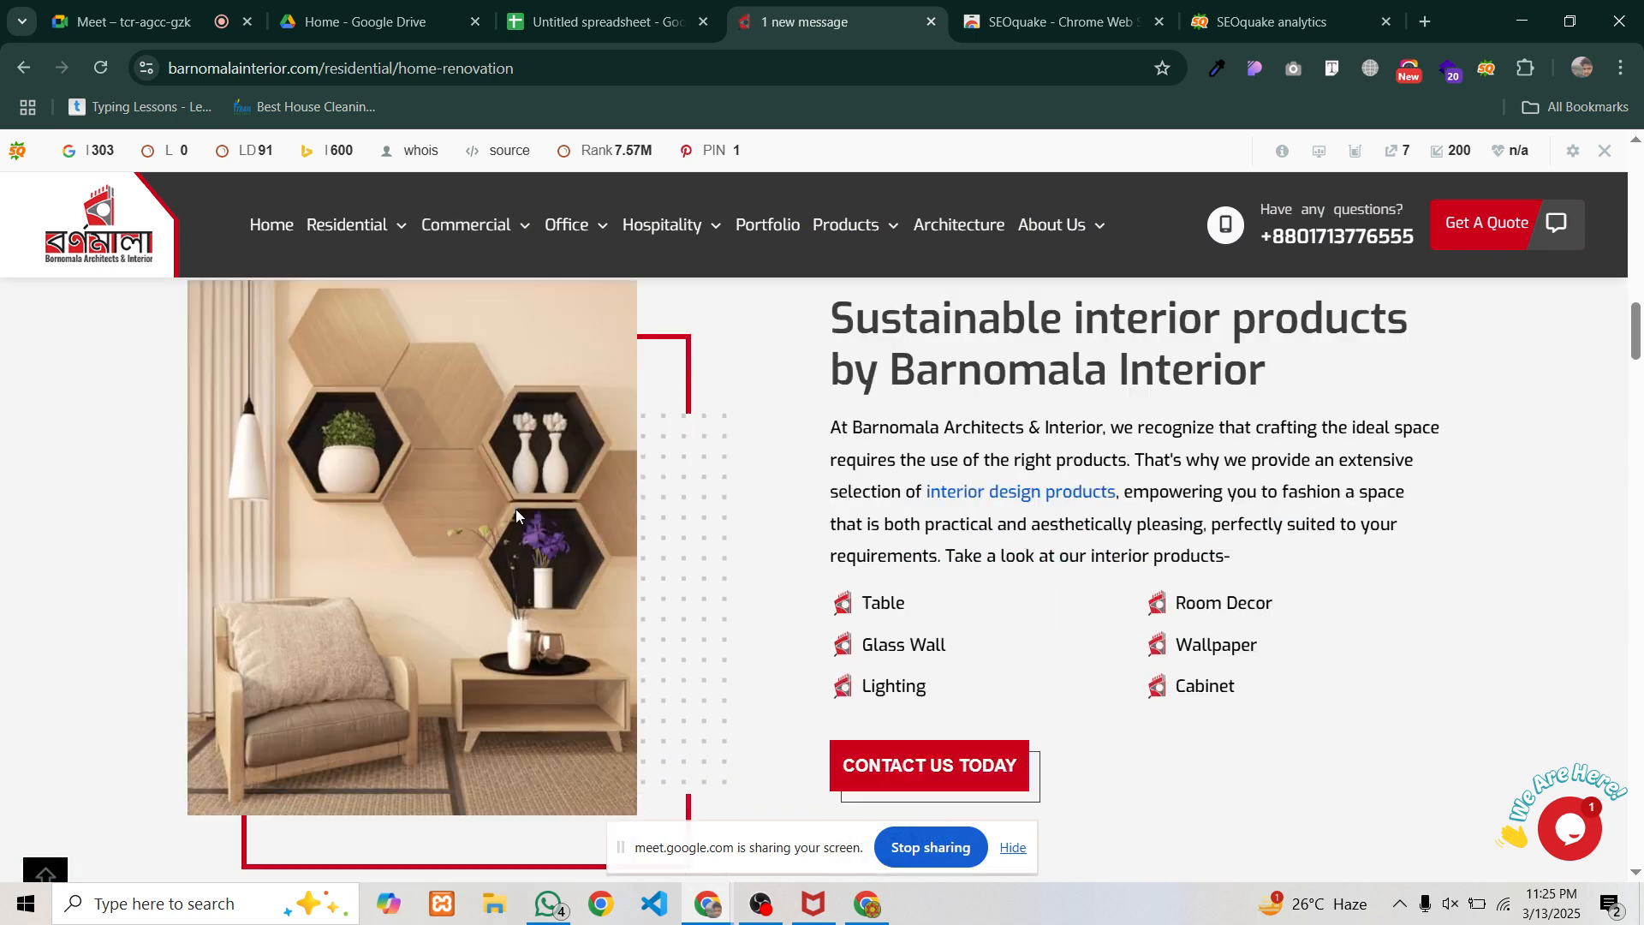
{"action": "scroll", "coordinate": [890, 501], "scroll_direction": "down", "scroll_amount": 8}
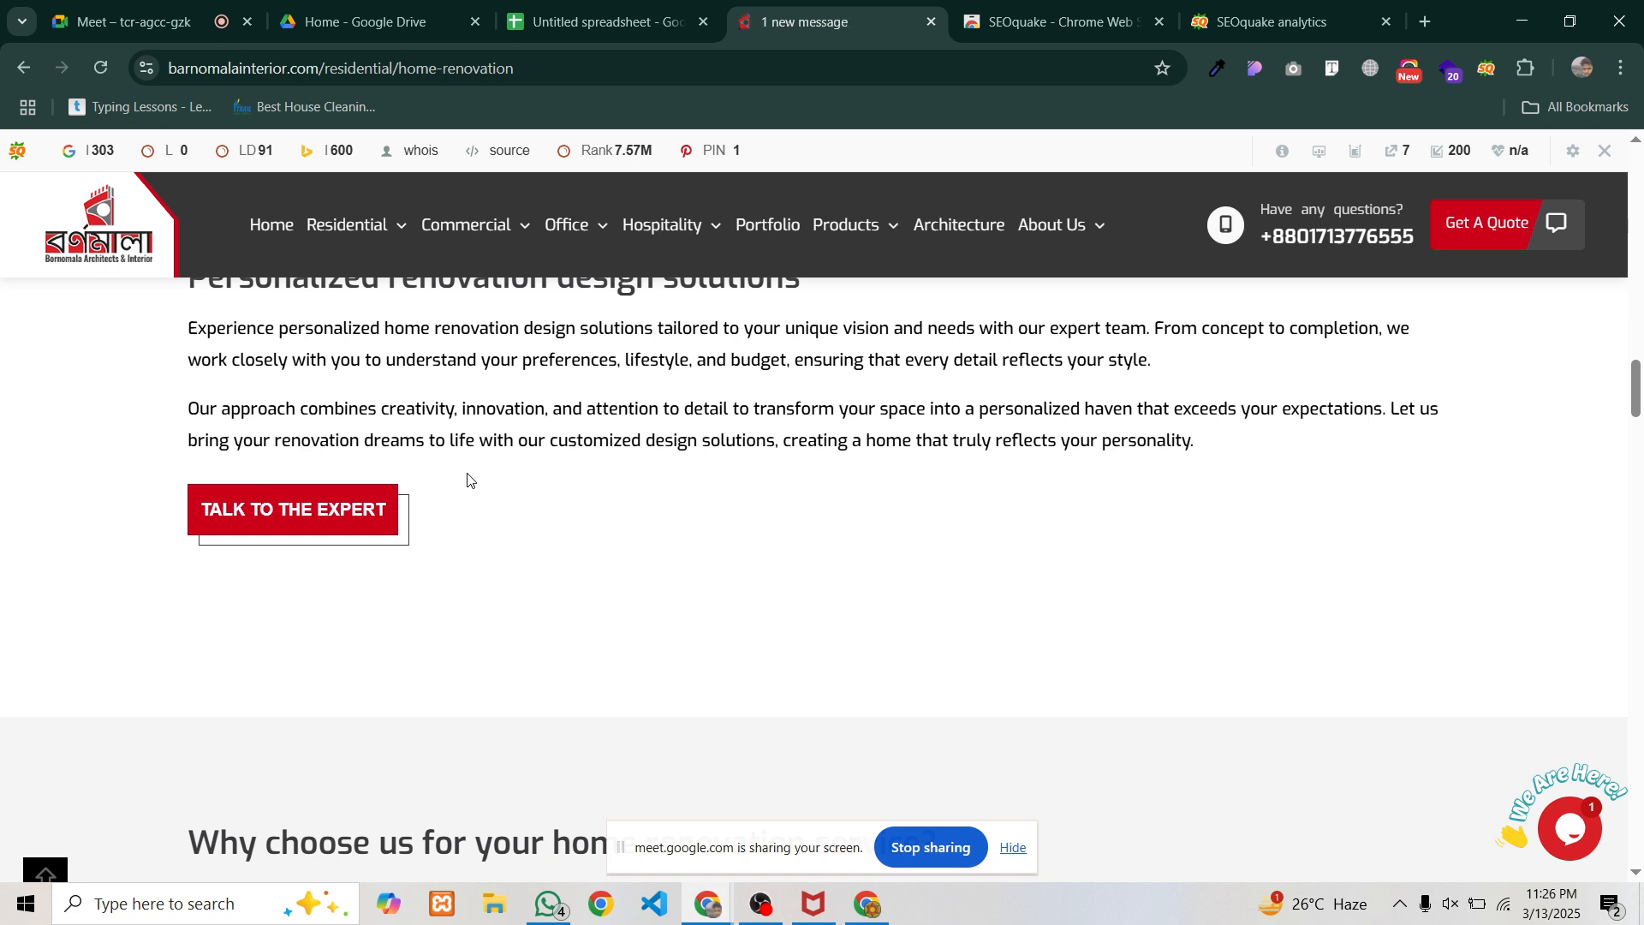
Switch back to the audit spreadsheet, then bring up SEOquake's diagnosis report with the headings check
{"action": "scroll", "coordinate": [469, 509], "scroll_direction": "up", "scroll_amount": 4}
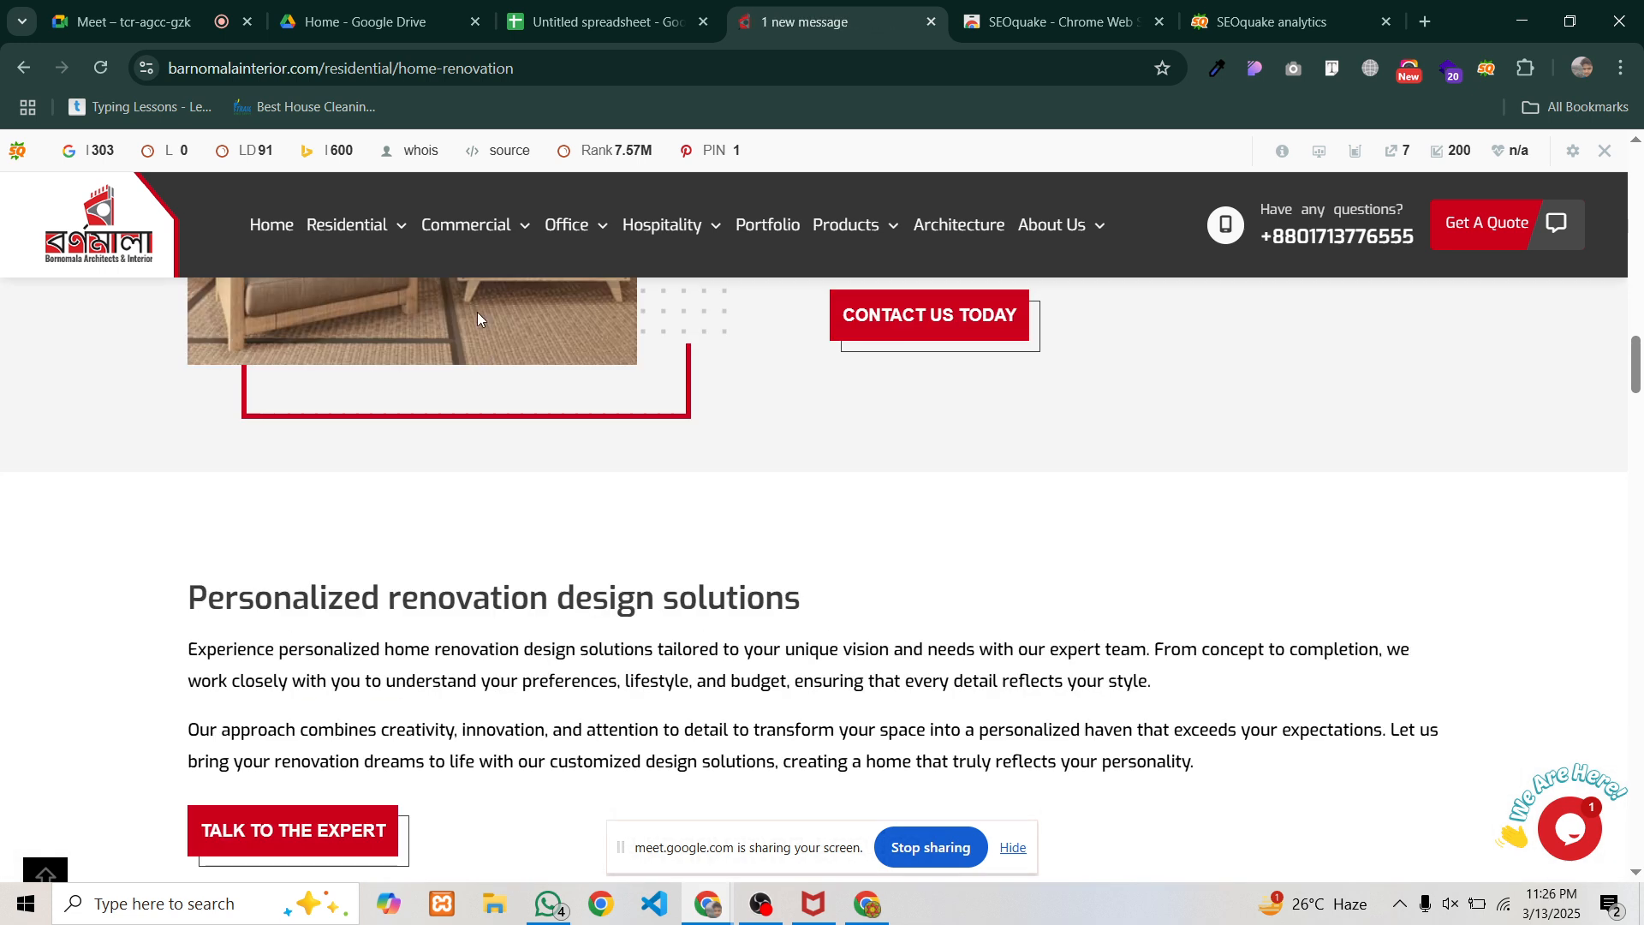
{"action": "mouse_move", "coordinate": [467, 227]}
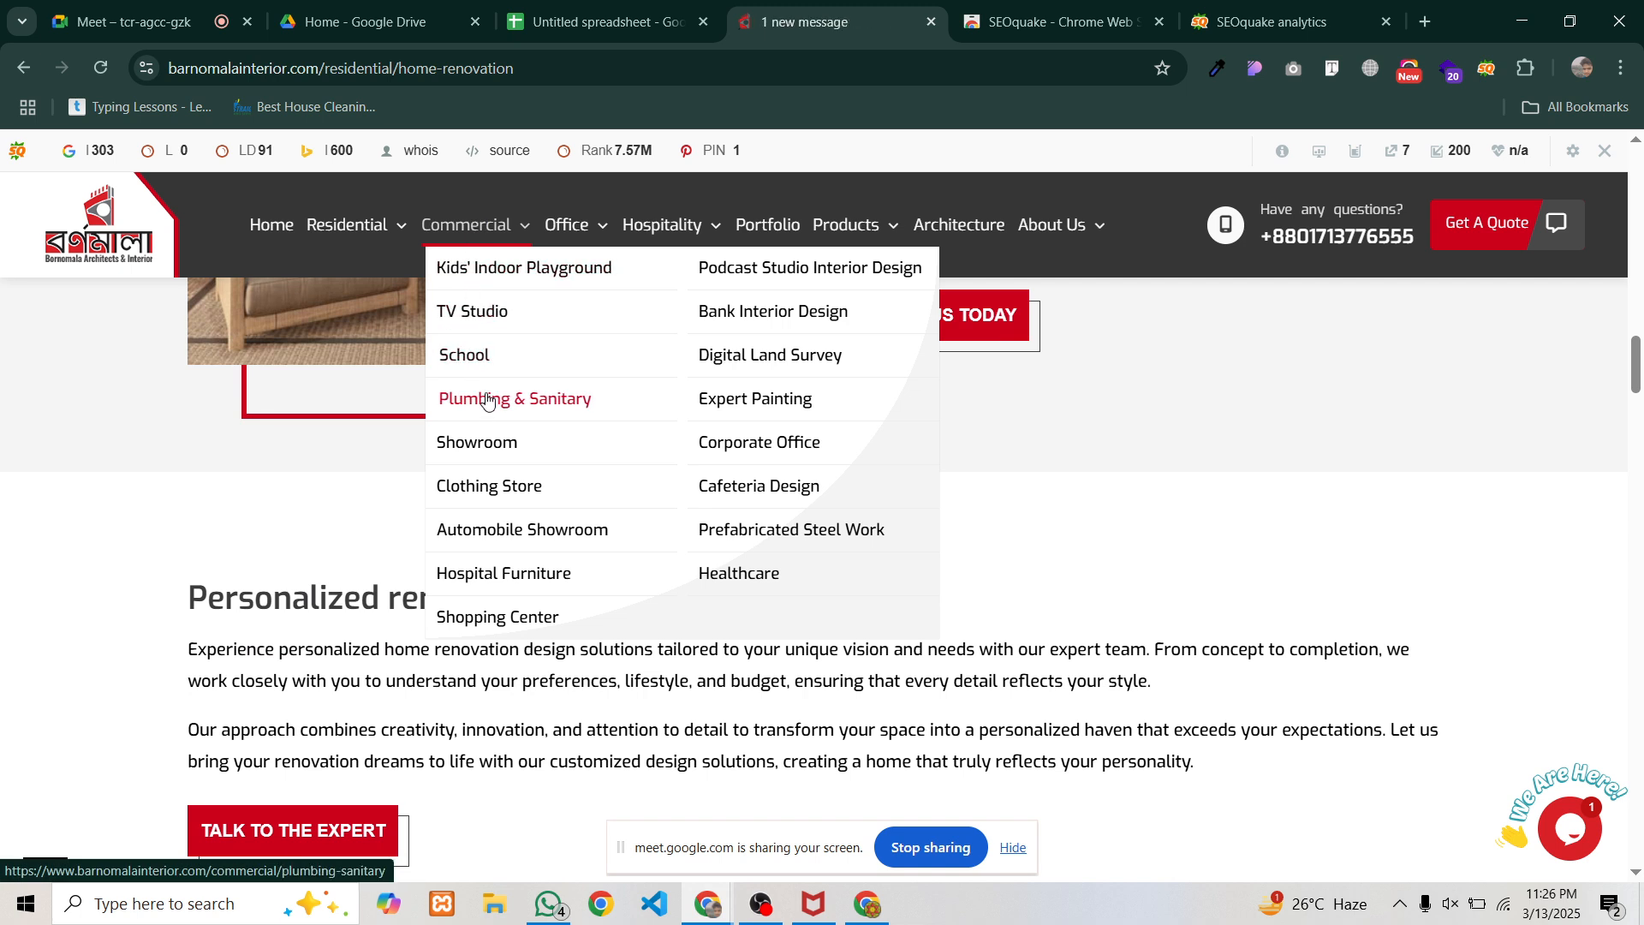
{"action": "key", "text": "ctrl+shift+Tab"}
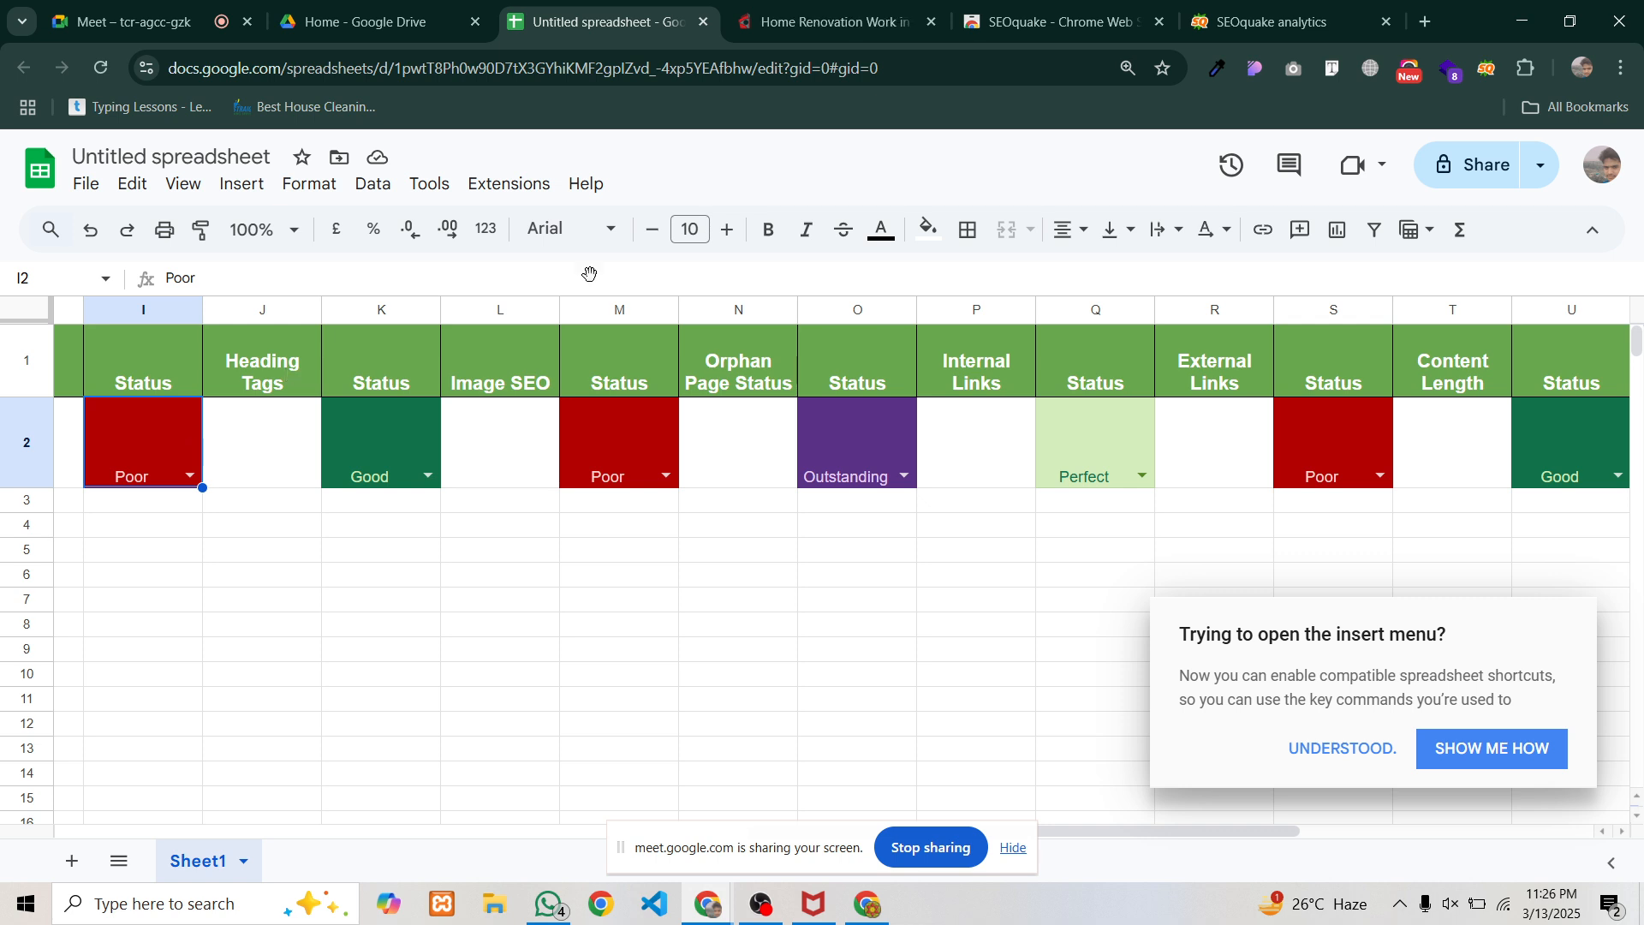
{"action": "left_click", "coordinate": [1254, 5]}
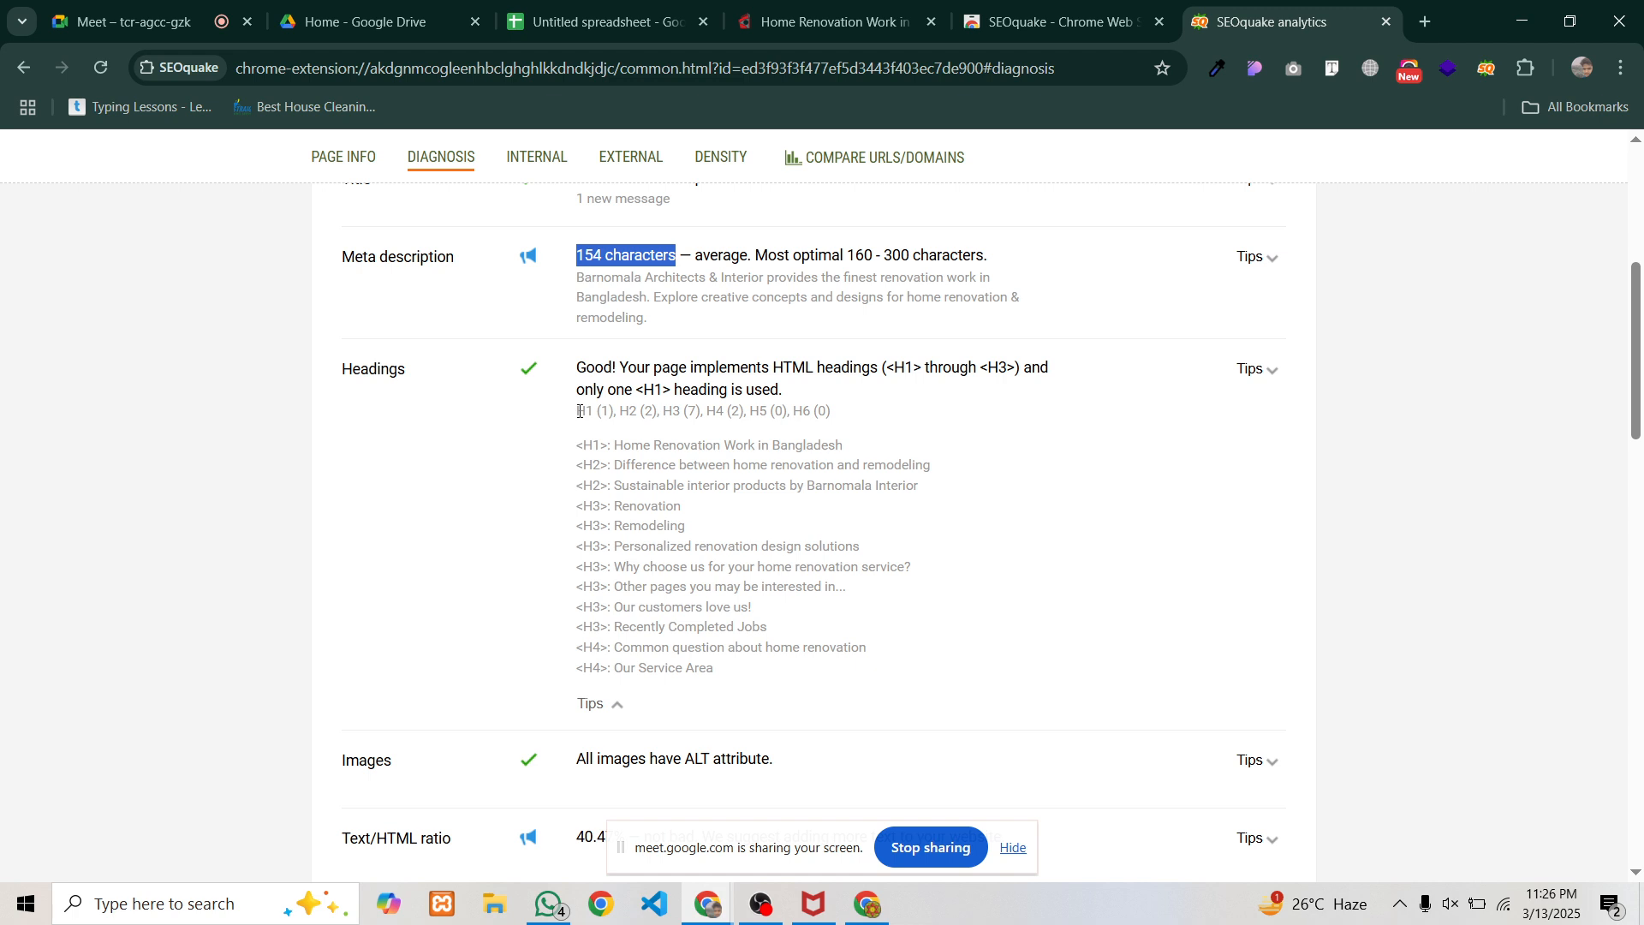
Copy SEOquake's heading counts and the list of all 13 headings, then return to the spreadsheet
{"action": "left_click_drag", "start_coordinate": [579, 411], "coordinate": [600, 470]}
{"action": "left_click", "coordinate": [596, 453]}
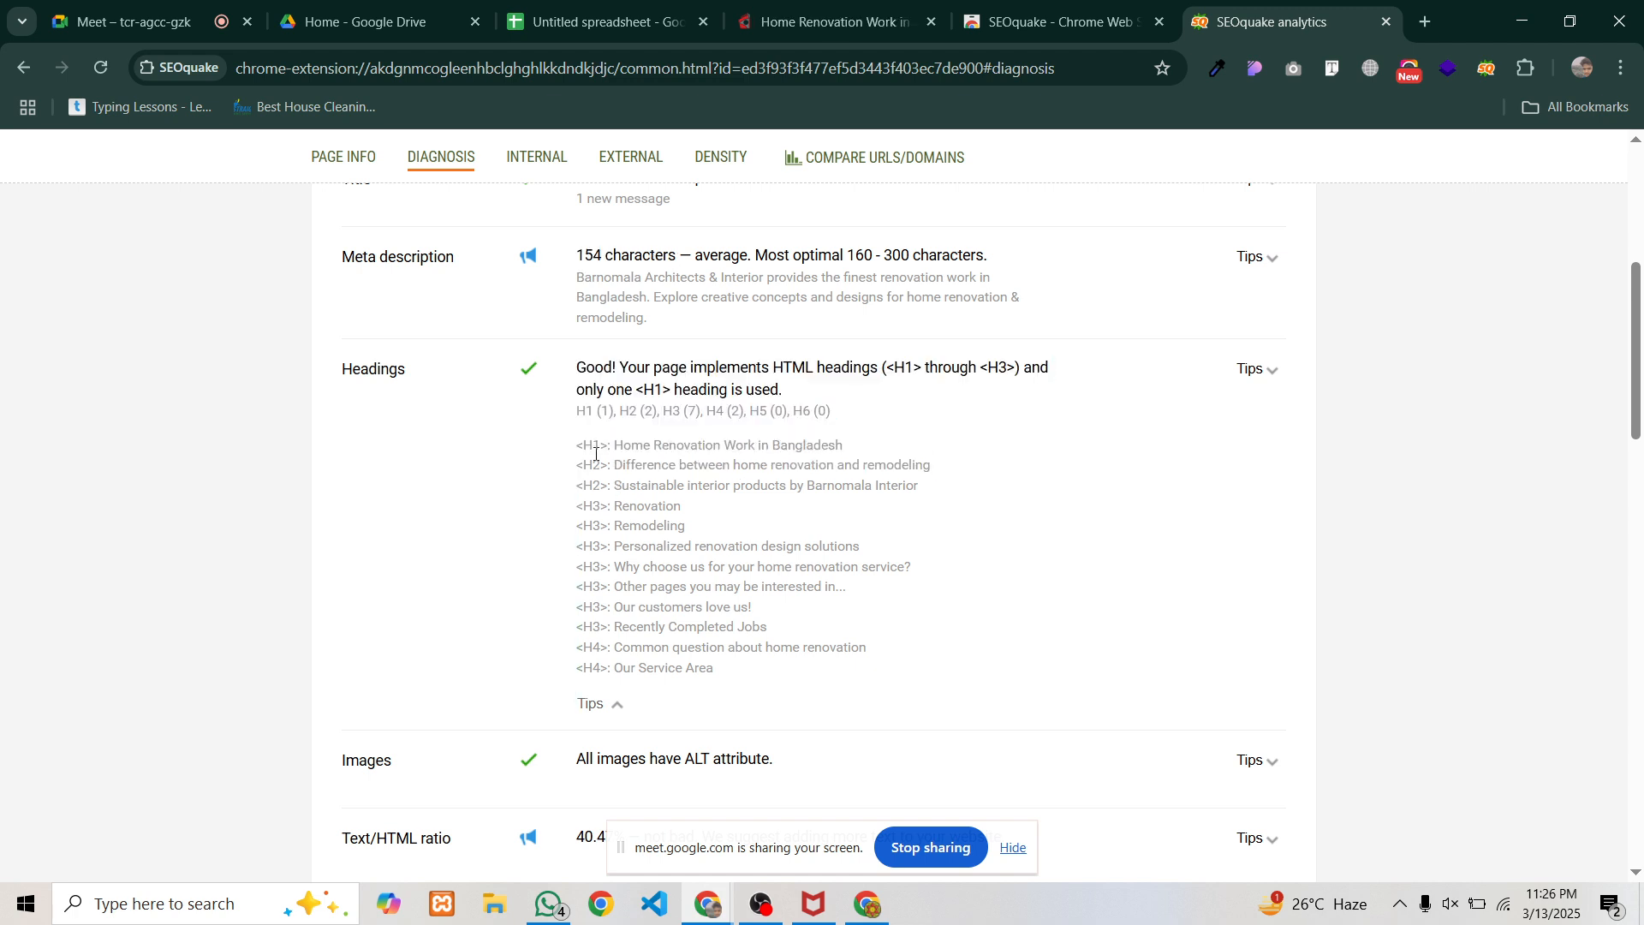
{"action": "left_click_drag", "start_coordinate": [586, 412], "coordinate": [835, 420]}
{"action": "left_click", "coordinate": [814, 411]}
{"action": "left_click_drag", "start_coordinate": [579, 411], "coordinate": [746, 673]}
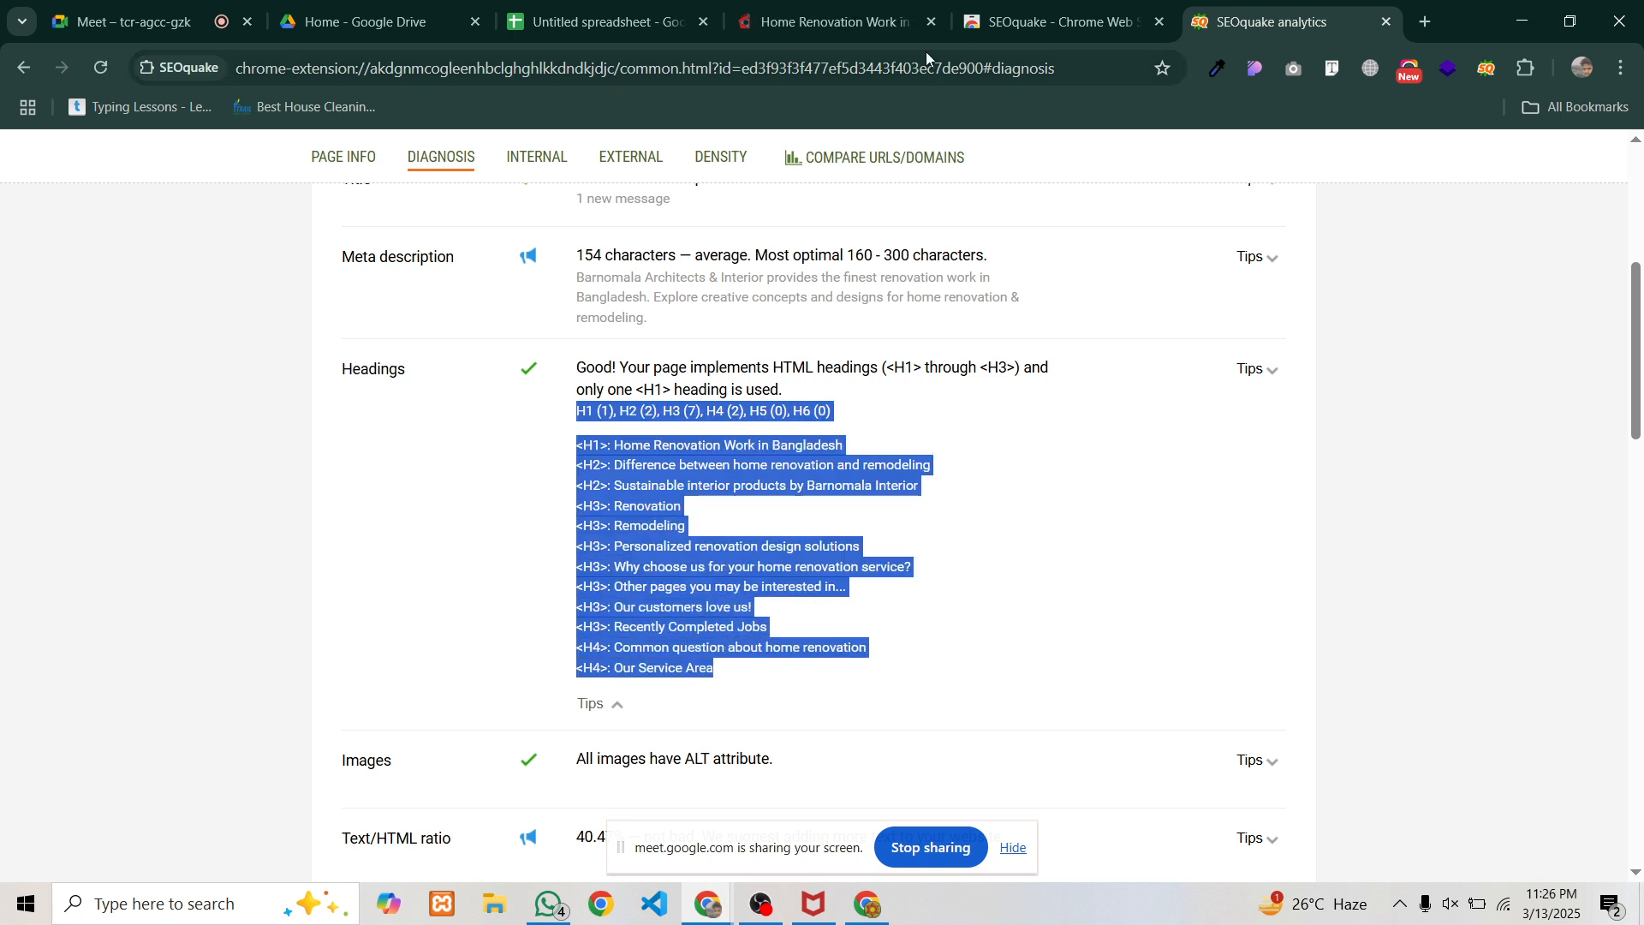
{"action": "left_click_drag", "start_coordinate": [600, 22], "coordinate": [1347, 4]}
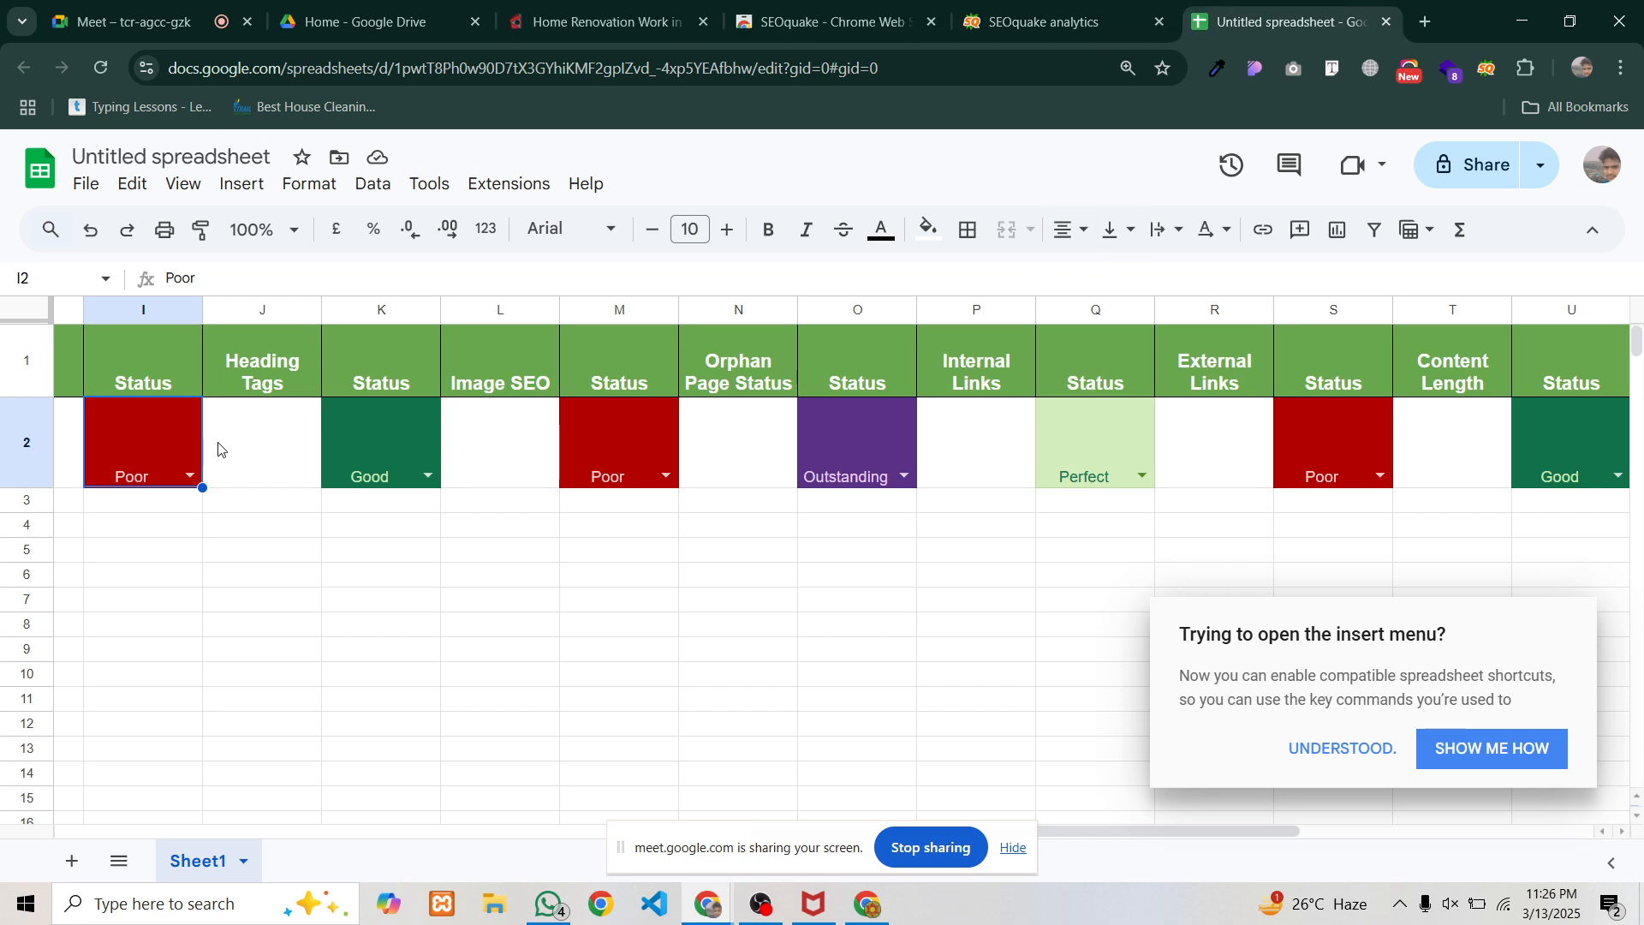
Paste the copied headings into J2 under Heading Tags and widen column J to fit them
{"action": "left_click", "coordinate": [270, 437]}
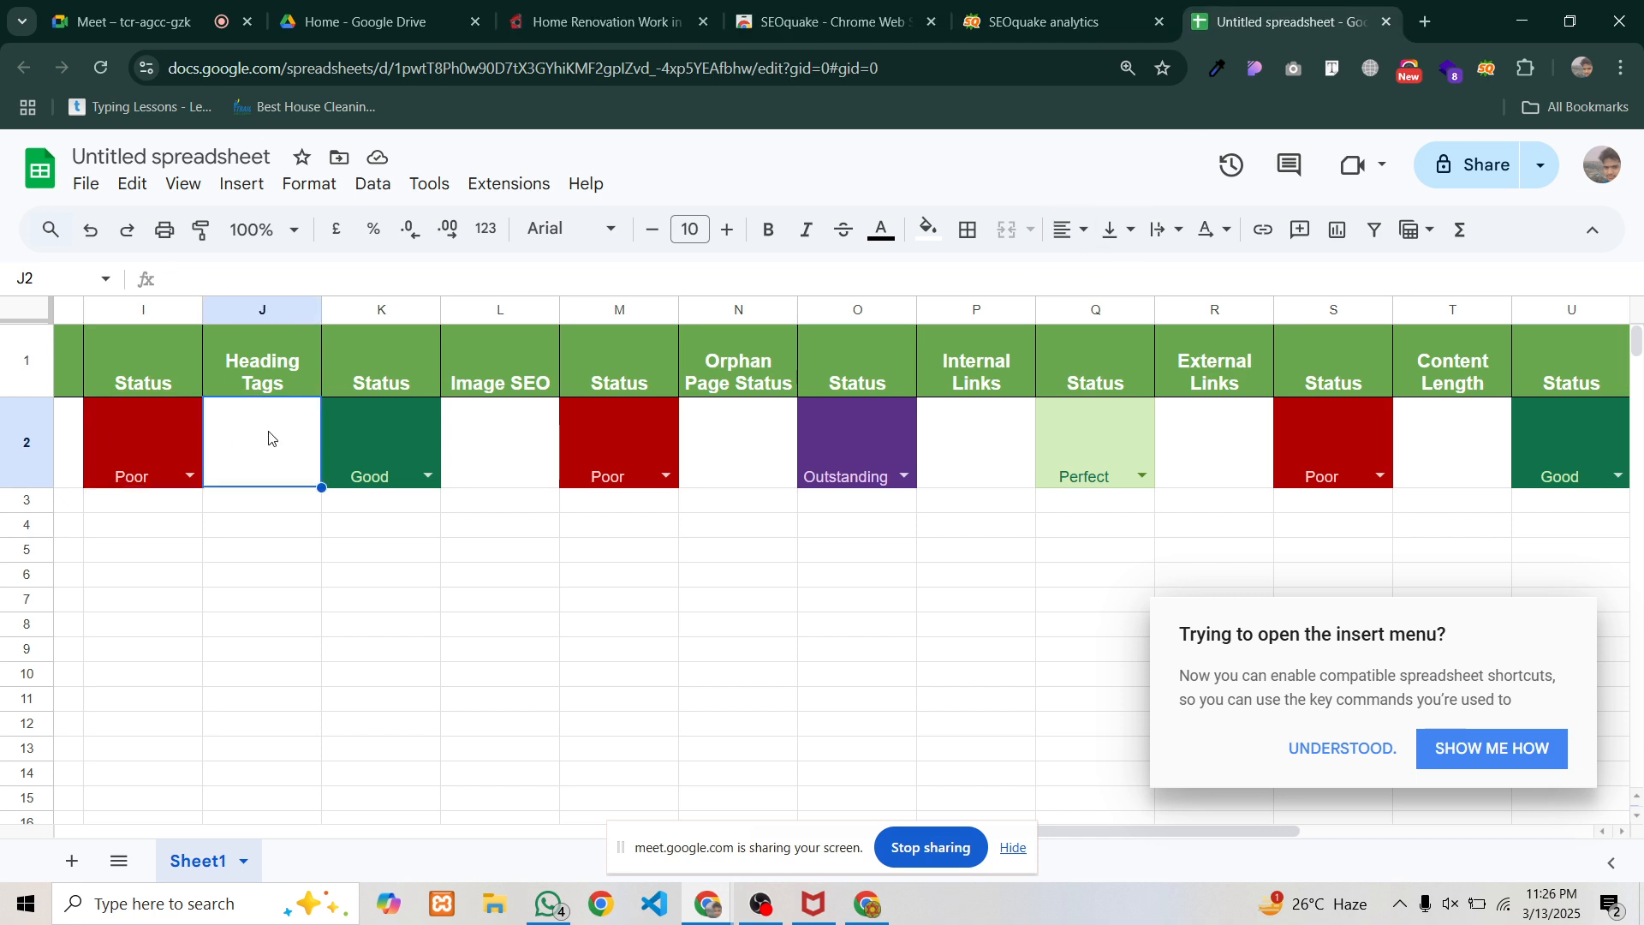
{"action": "key", "text": "ctrl+v"}
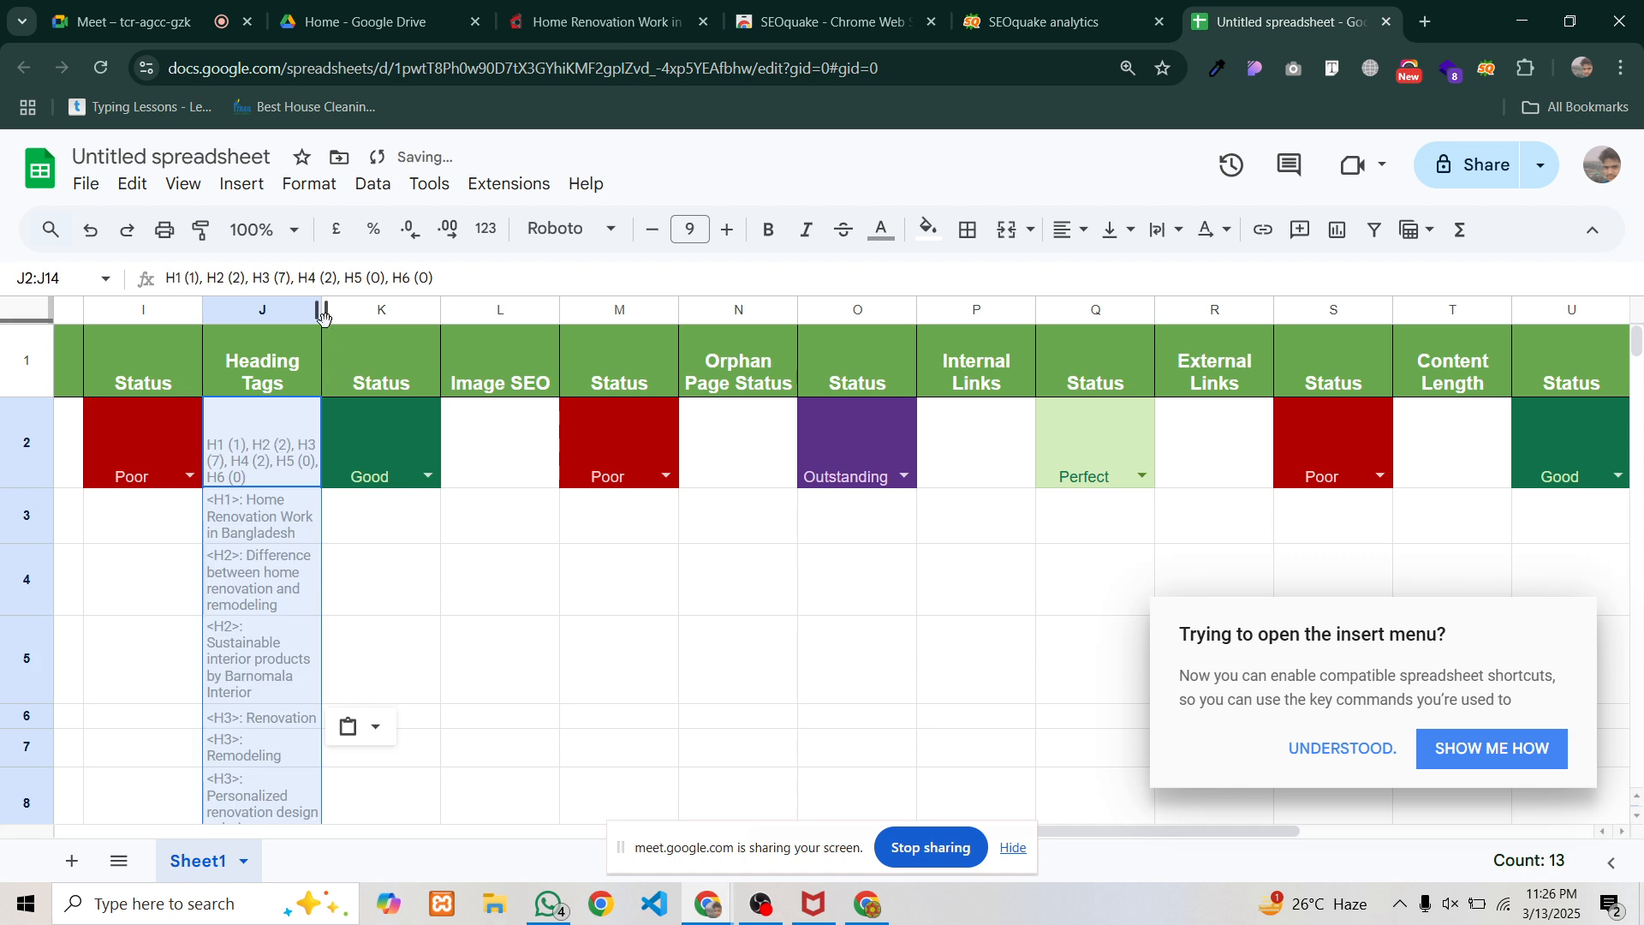
{"action": "left_click_drag", "start_coordinate": [323, 313], "coordinate": [462, 314]}
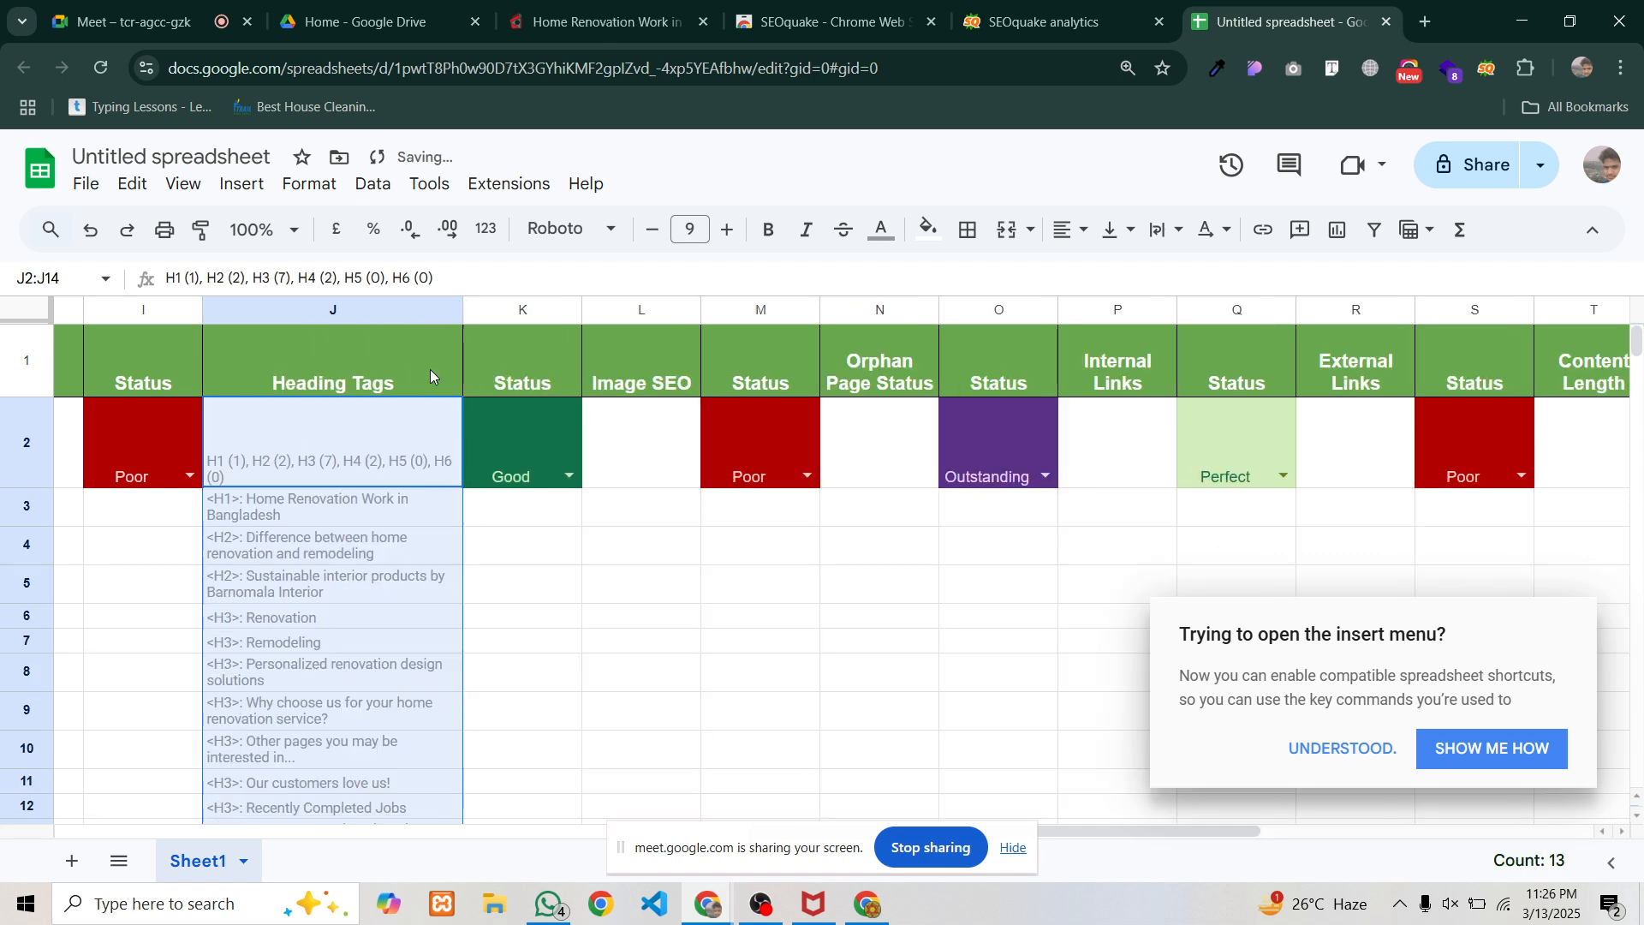
{"action": "key", "text": "ctrl+z"}
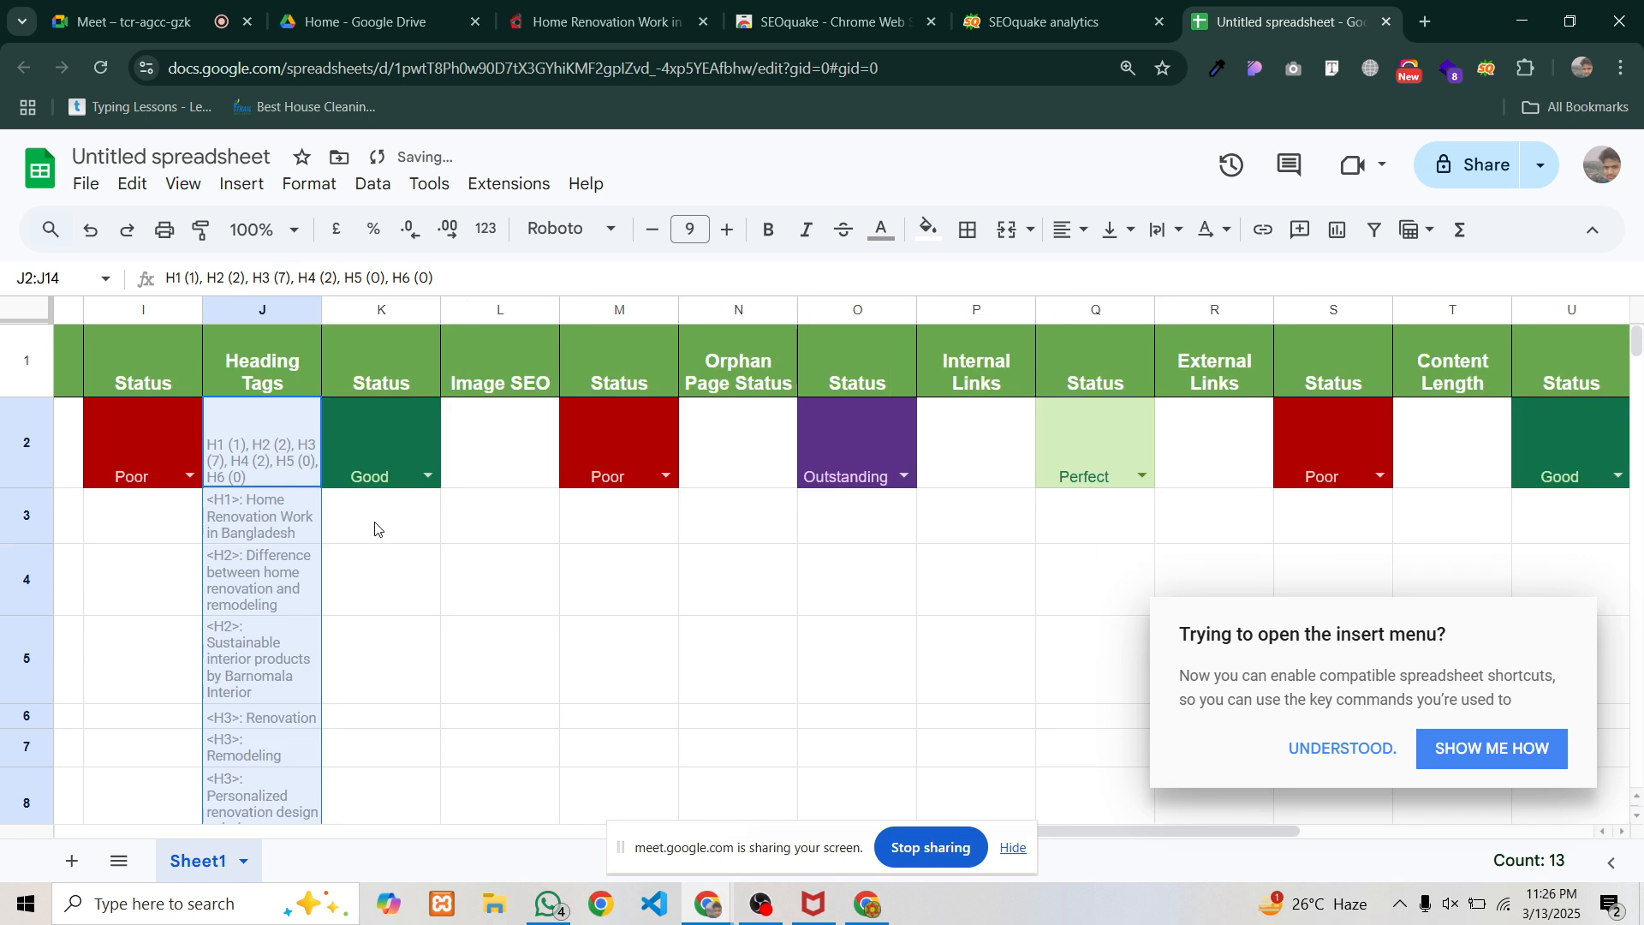
{"action": "key", "text": "ctrl+z"}
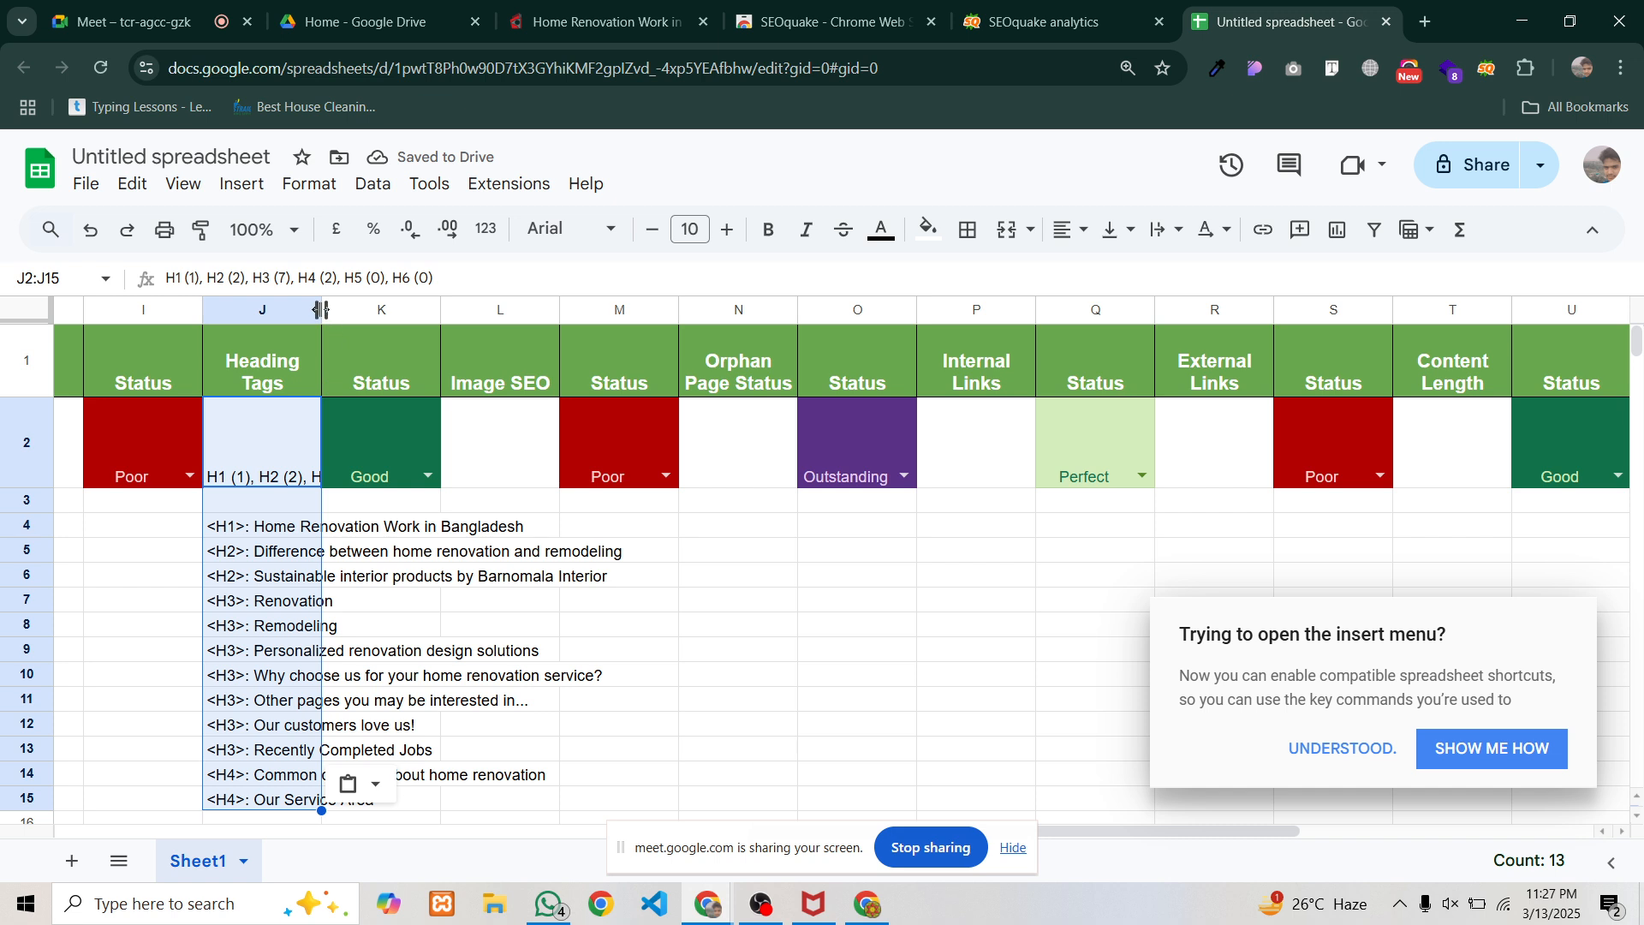
{"action": "left_click_drag", "start_coordinate": [321, 309], "coordinate": [646, 369]}
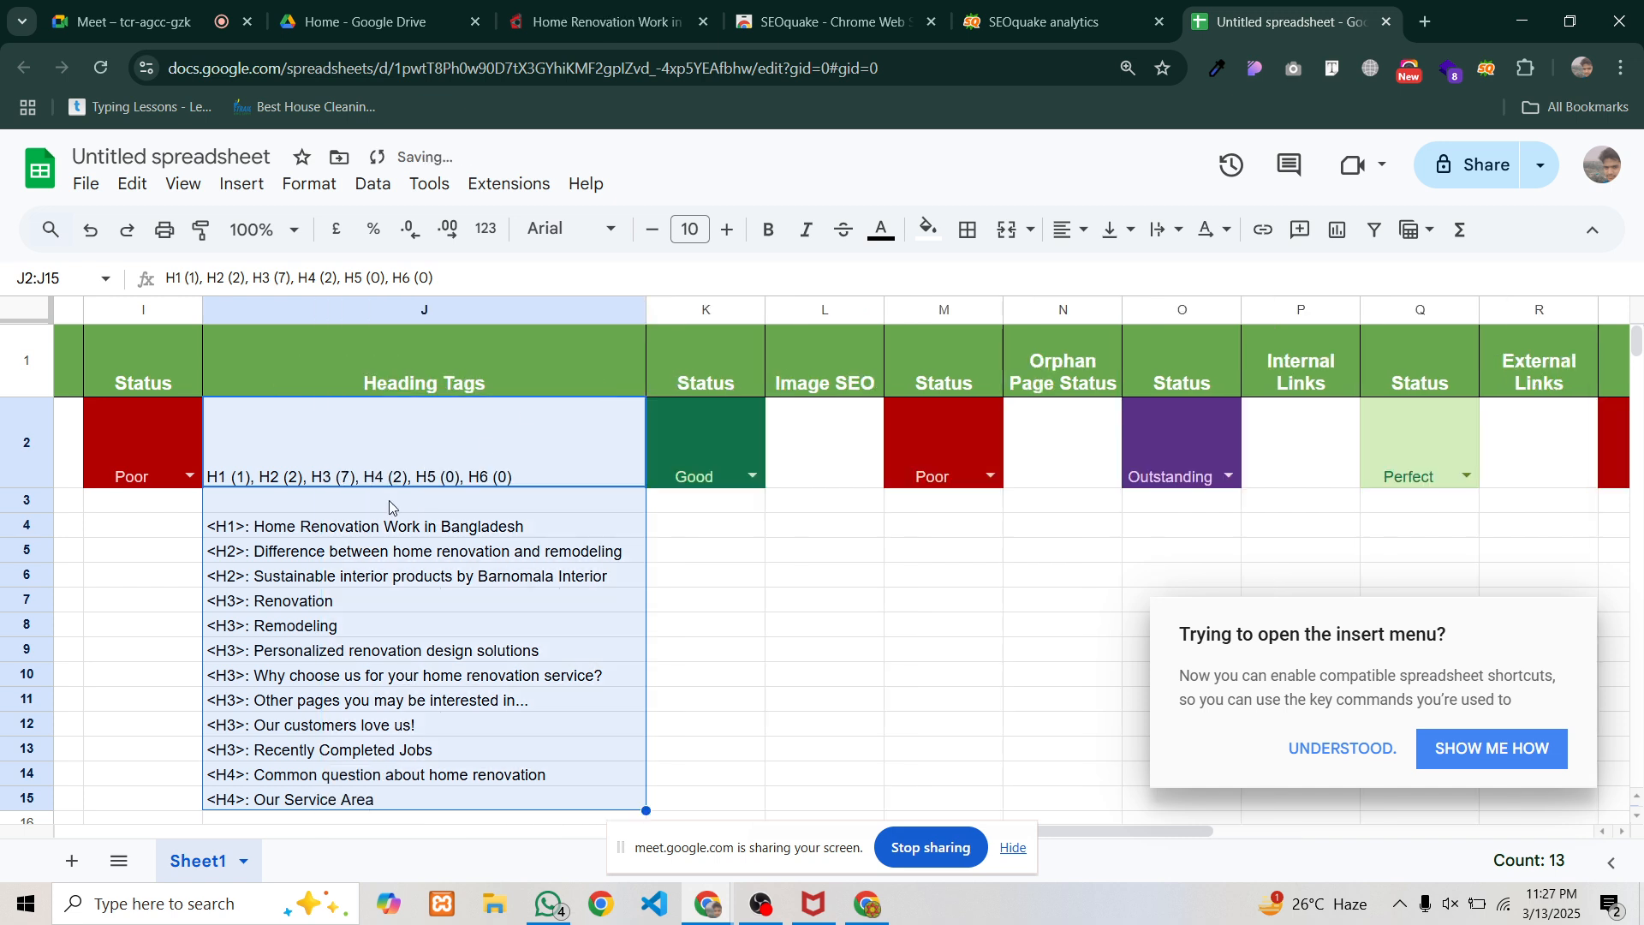
Delete the individual heading lines in J4:J15, keeping only the H1–H6 counts in J2
{"action": "left_click", "coordinate": [331, 578]}
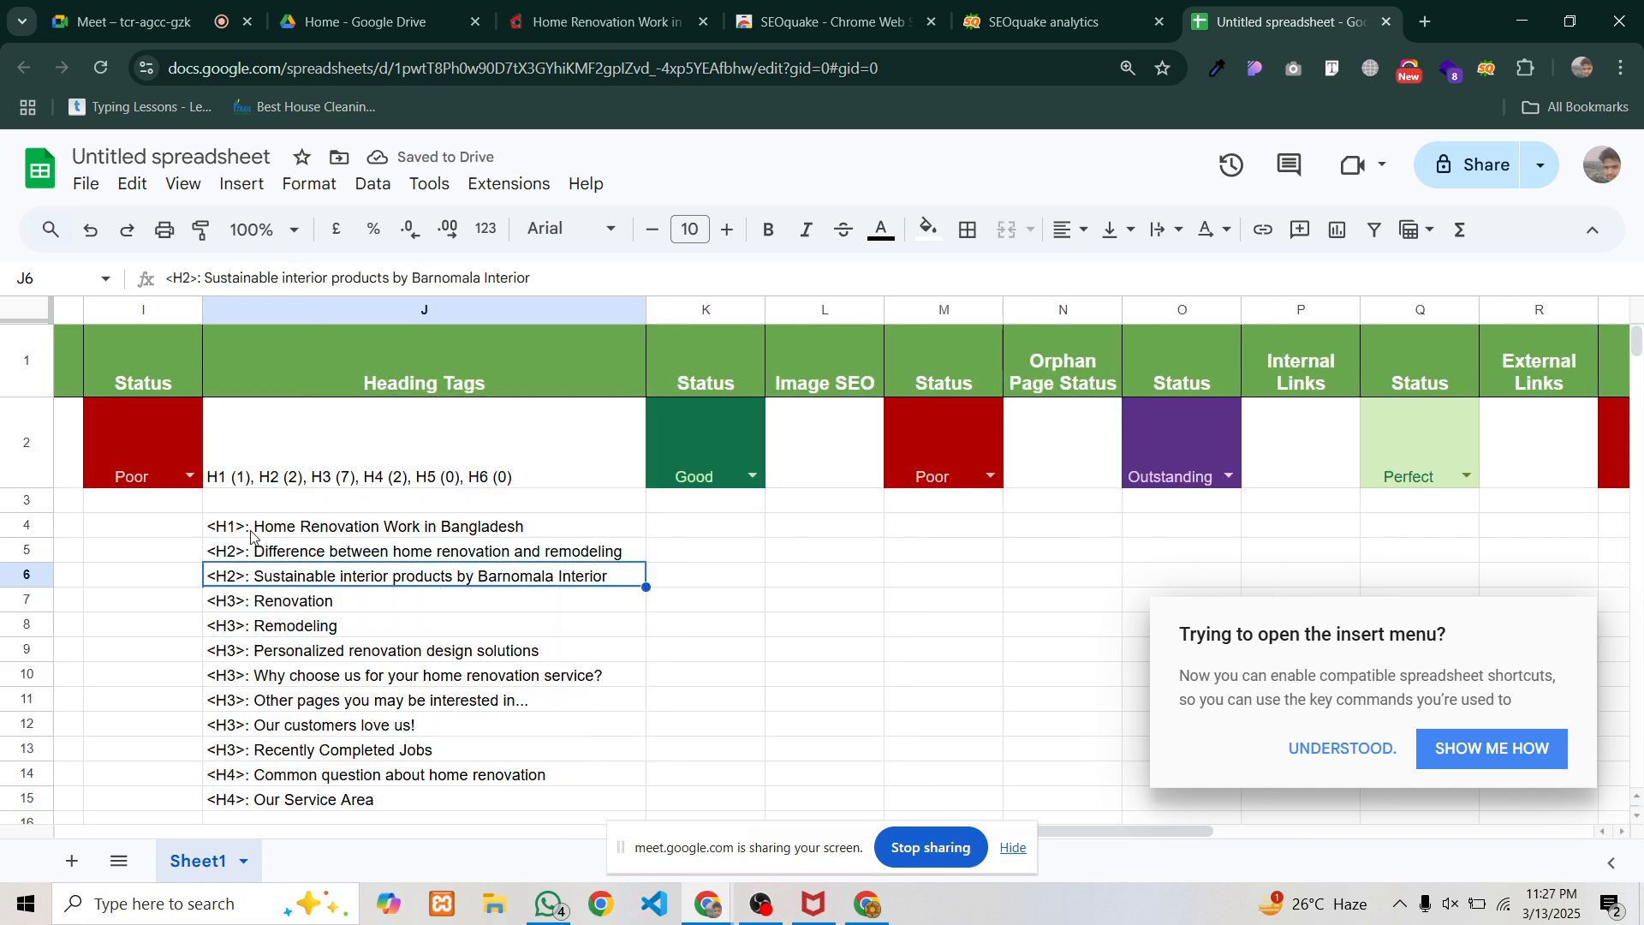
{"action": "left_click", "coordinate": [251, 531]}
{"action": "left_click", "coordinate": [255, 565]}
{"action": "left_click", "coordinate": [251, 678]}
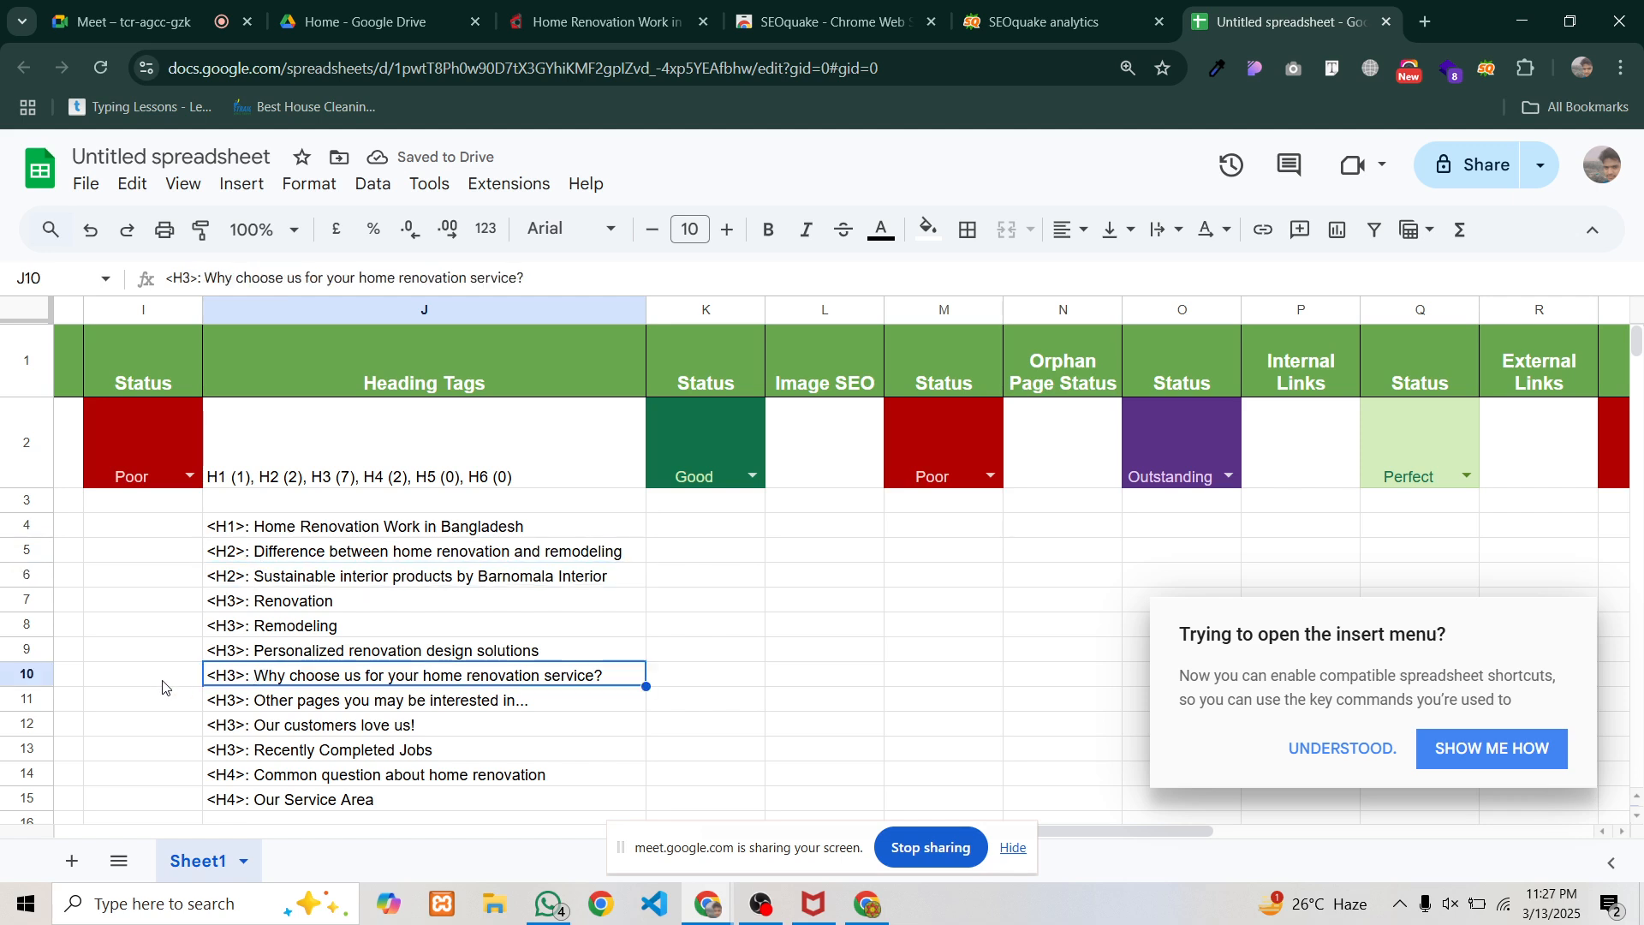
{"action": "left_click", "coordinate": [295, 467]}
{"action": "left_click", "coordinate": [275, 529]}
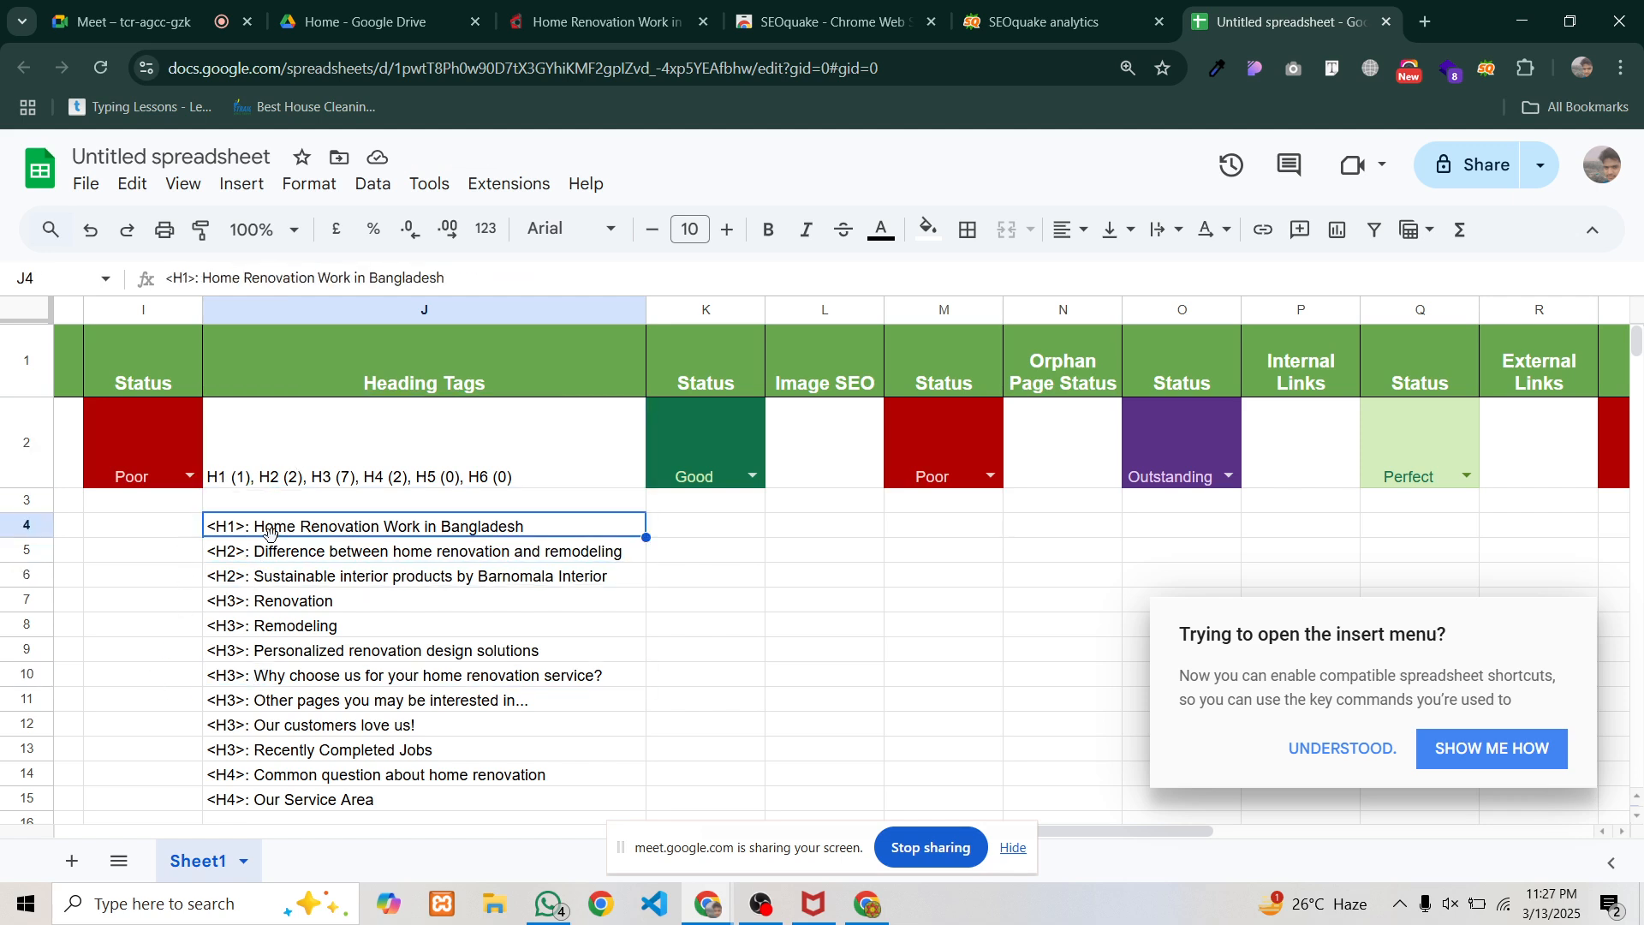
{"action": "left_click", "coordinate": [383, 809]}
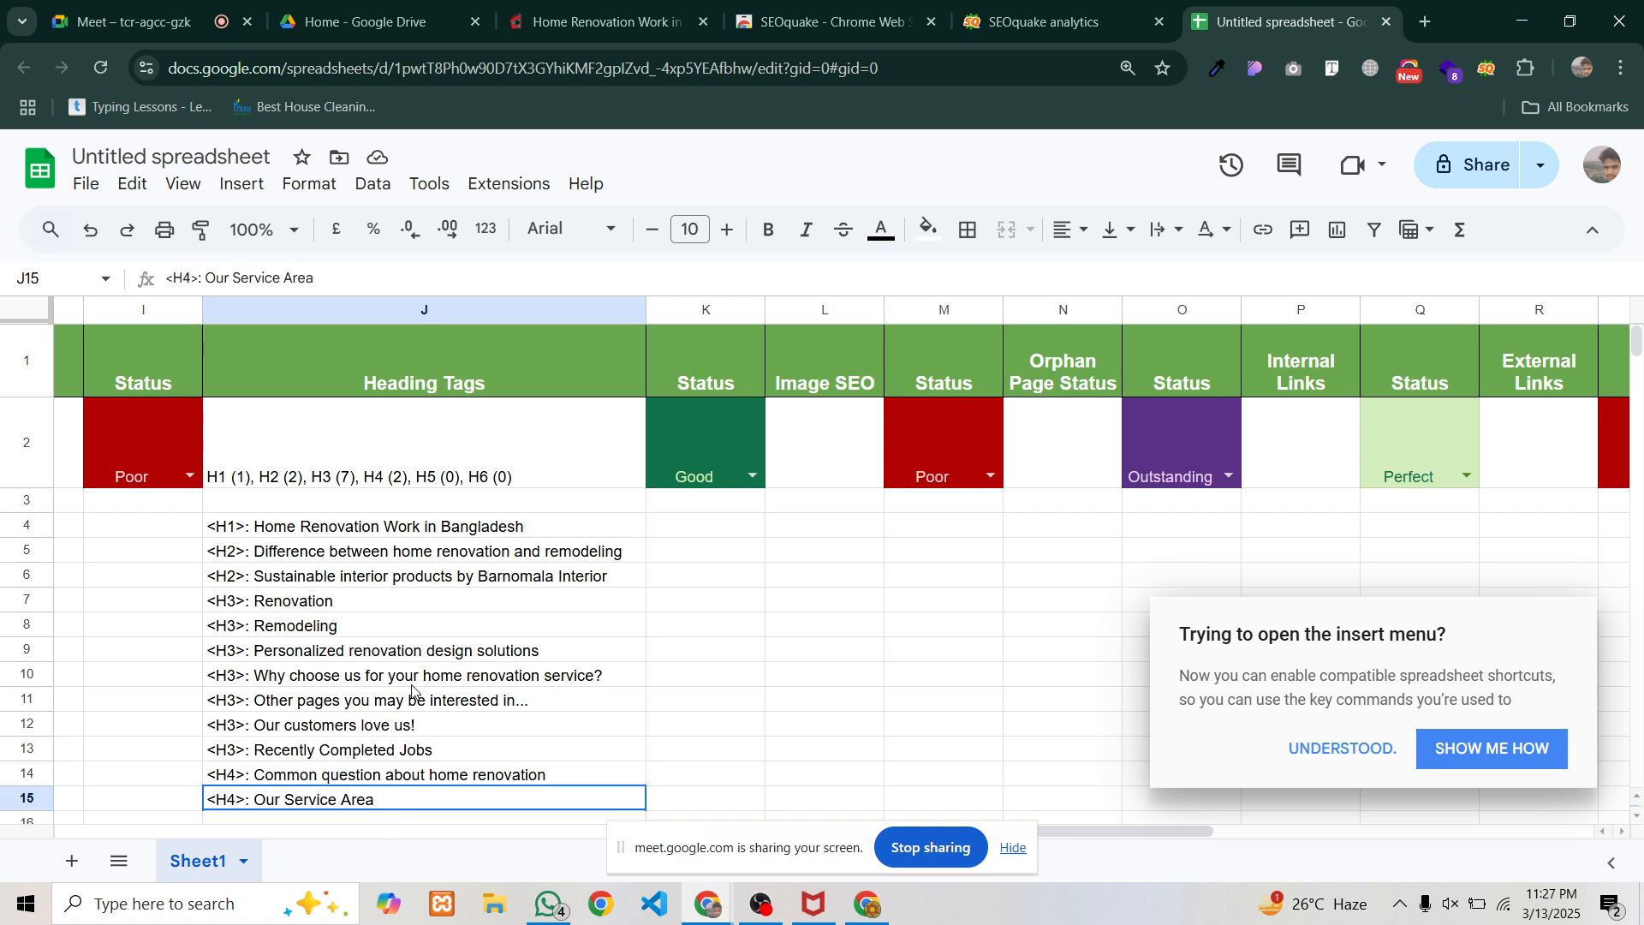
{"action": "left_click", "coordinate": [387, 533], "text": "shift"}
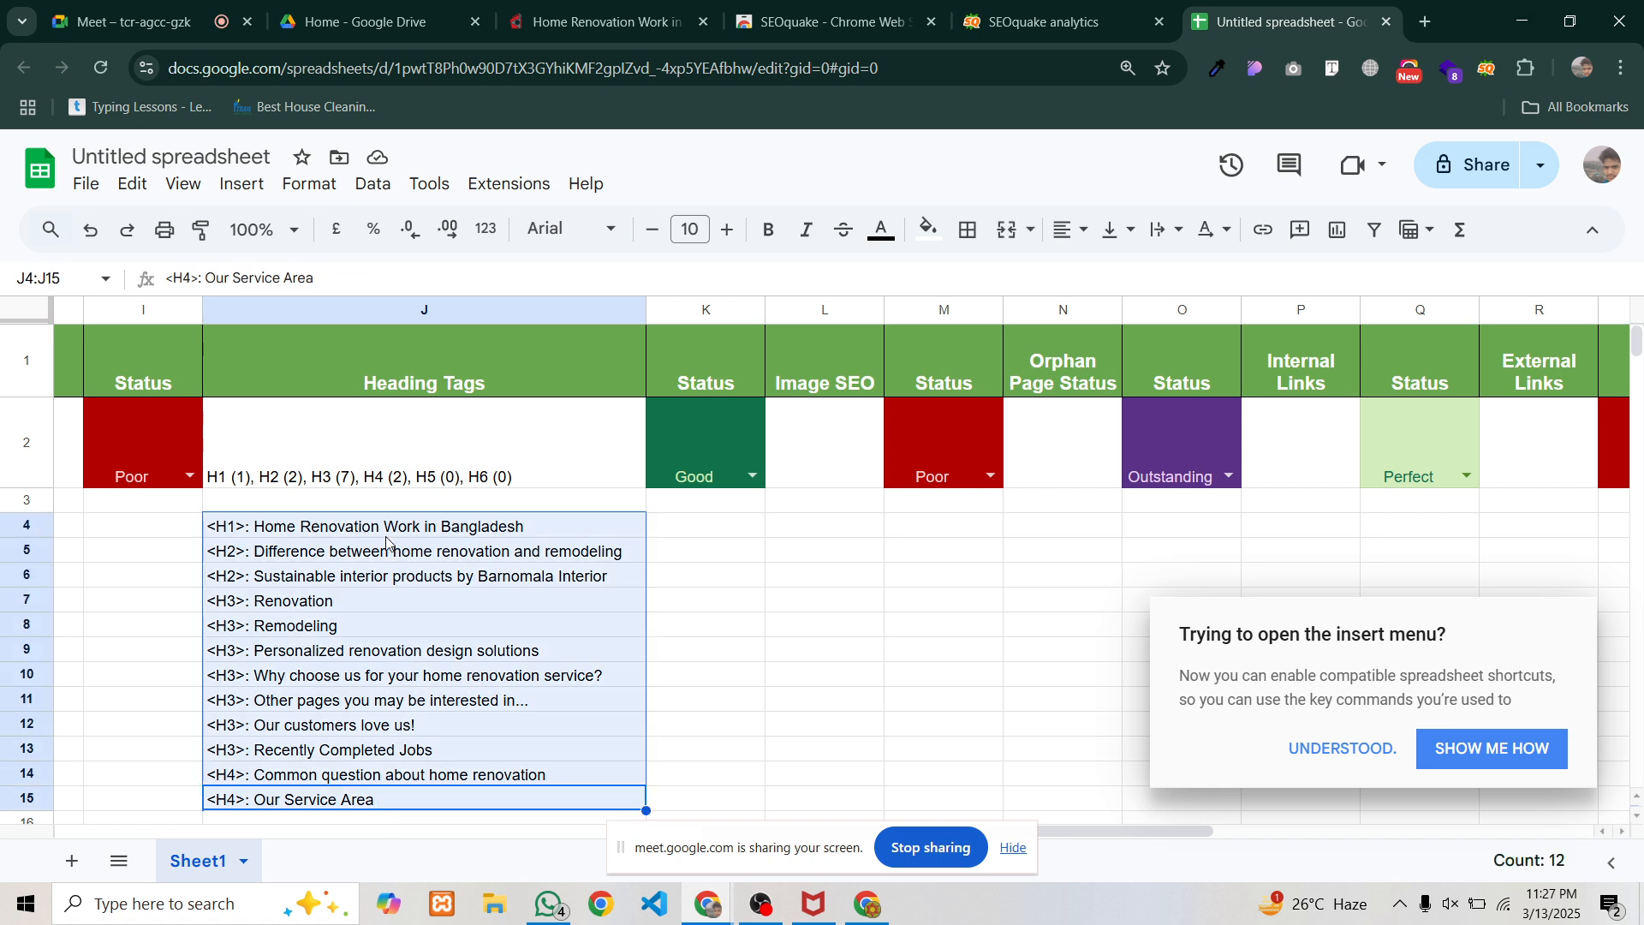
{"action": "scroll", "coordinate": [300, 561], "scroll_direction": "down", "scroll_amount": 3}
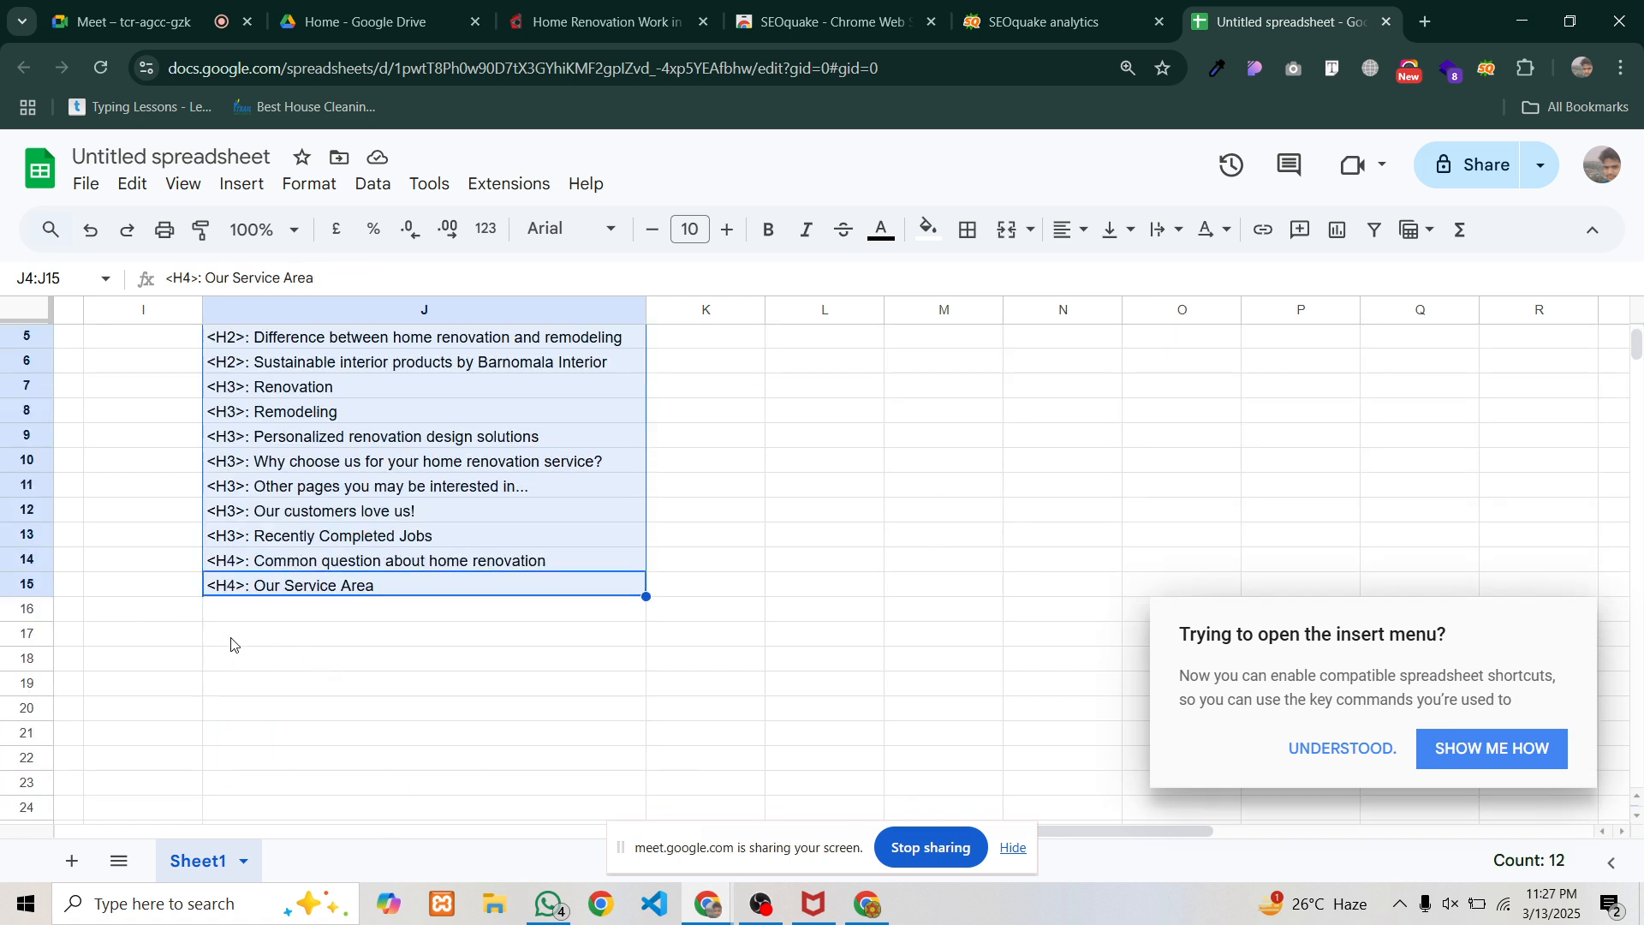
{"action": "scroll", "coordinate": [297, 650], "scroll_direction": "up", "scroll_amount": 3}
{"action": "key", "text": "Delete"}
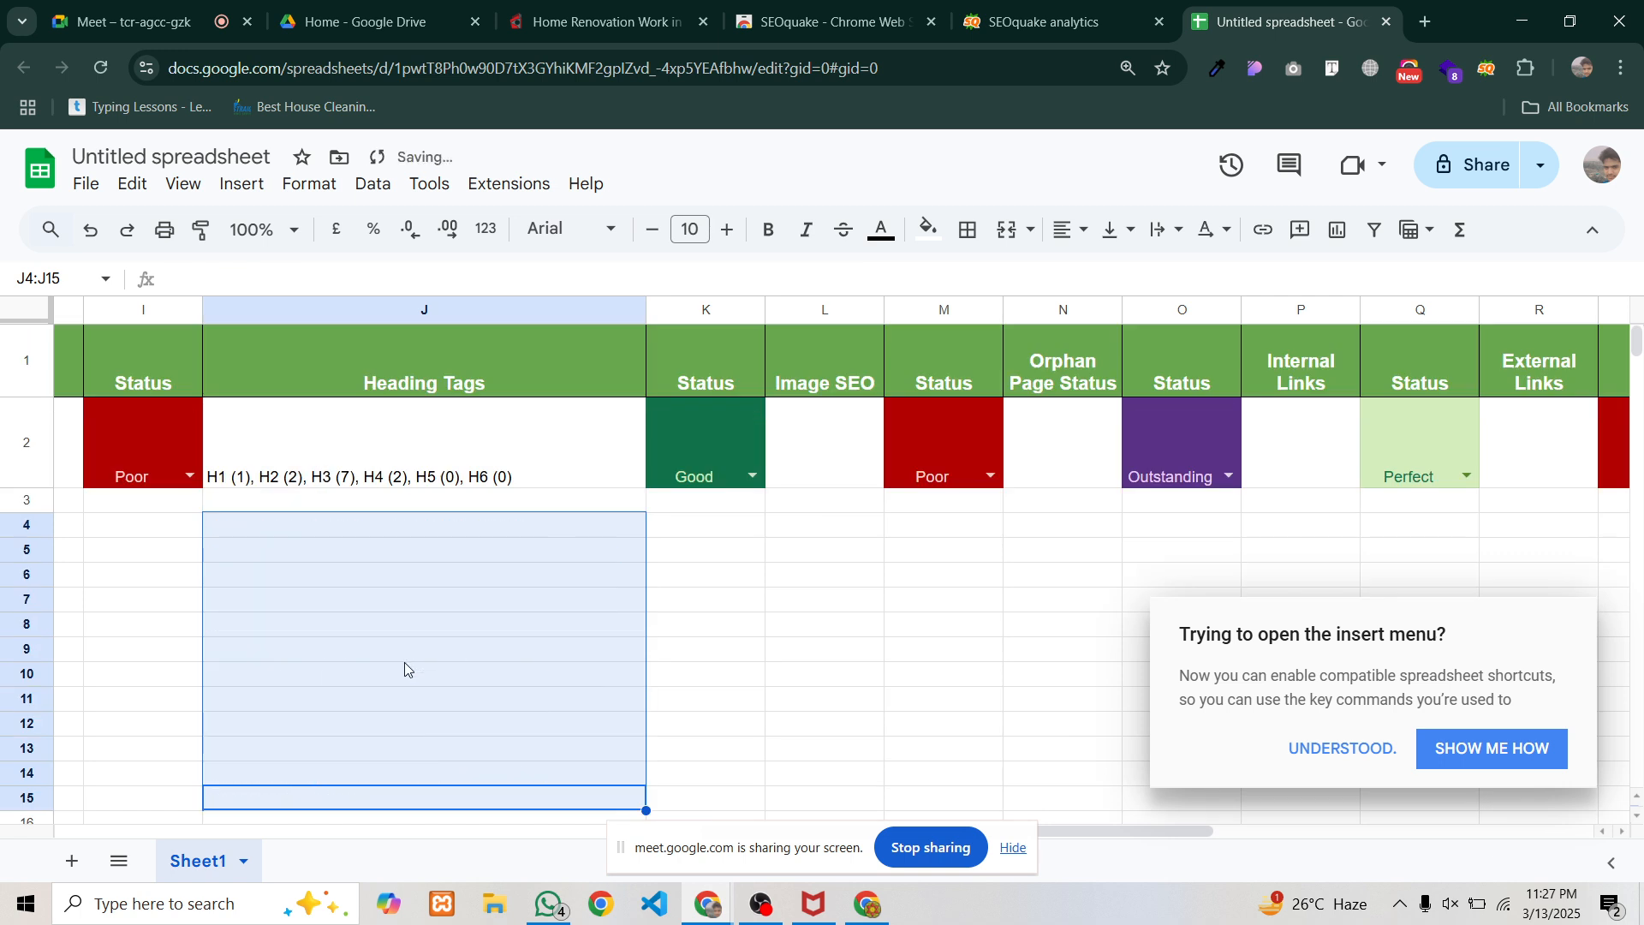
{"action": "left_click", "coordinate": [518, 463]}
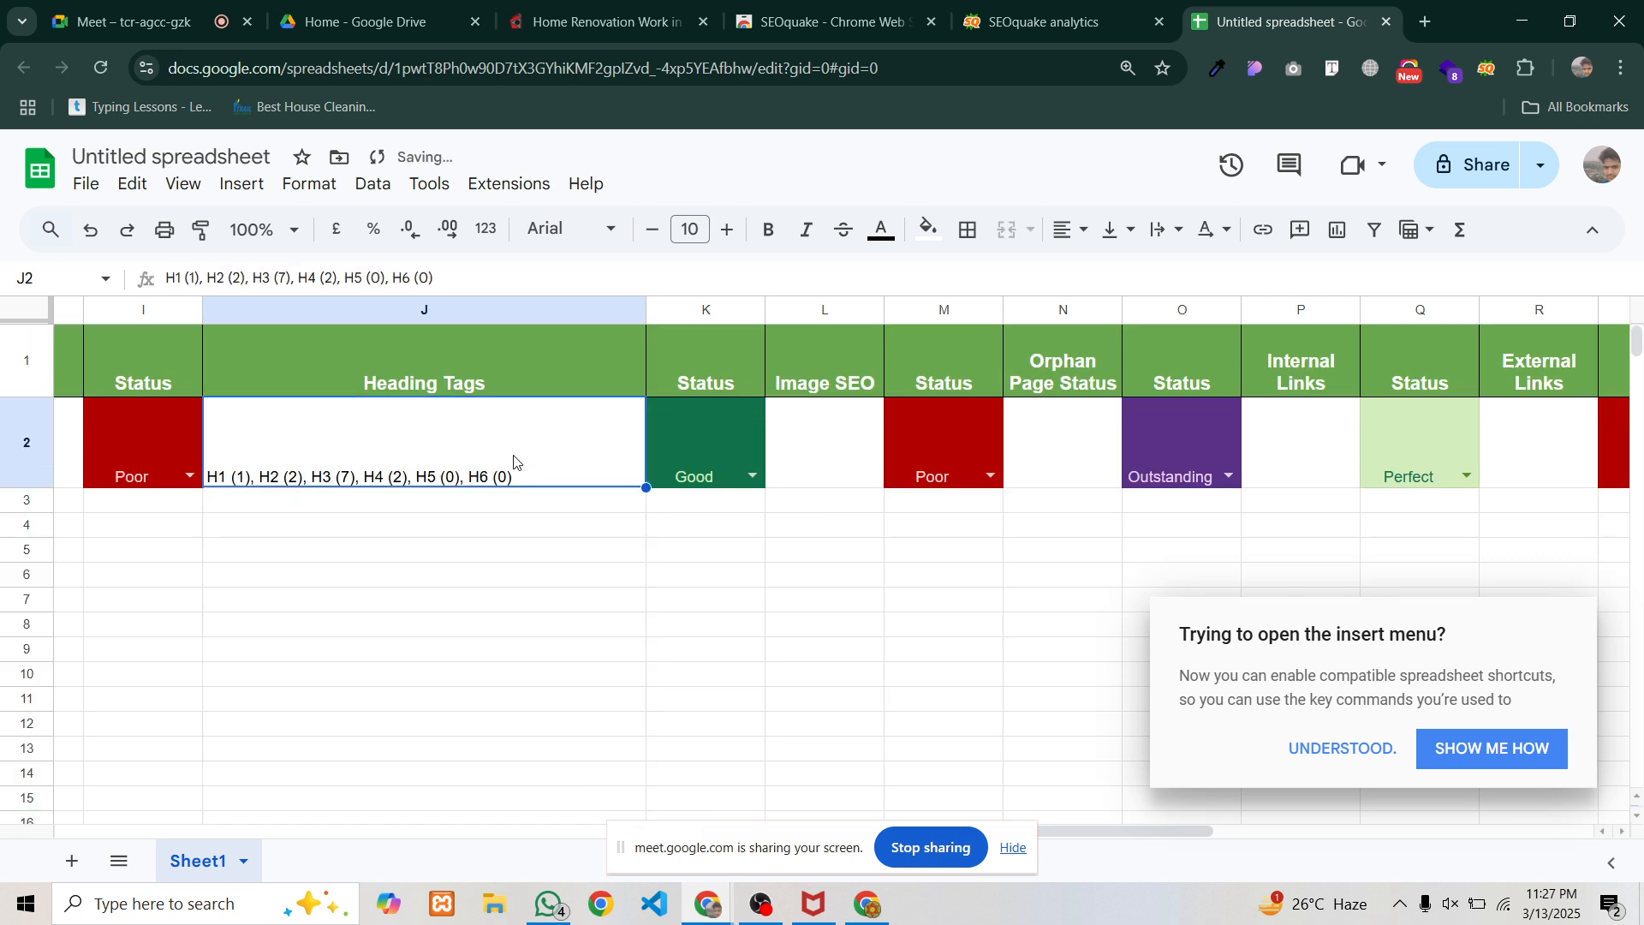
Check the heading counts text in J2 and change K2's status to Outstanding
{"action": "double_click", "coordinate": [491, 454]}
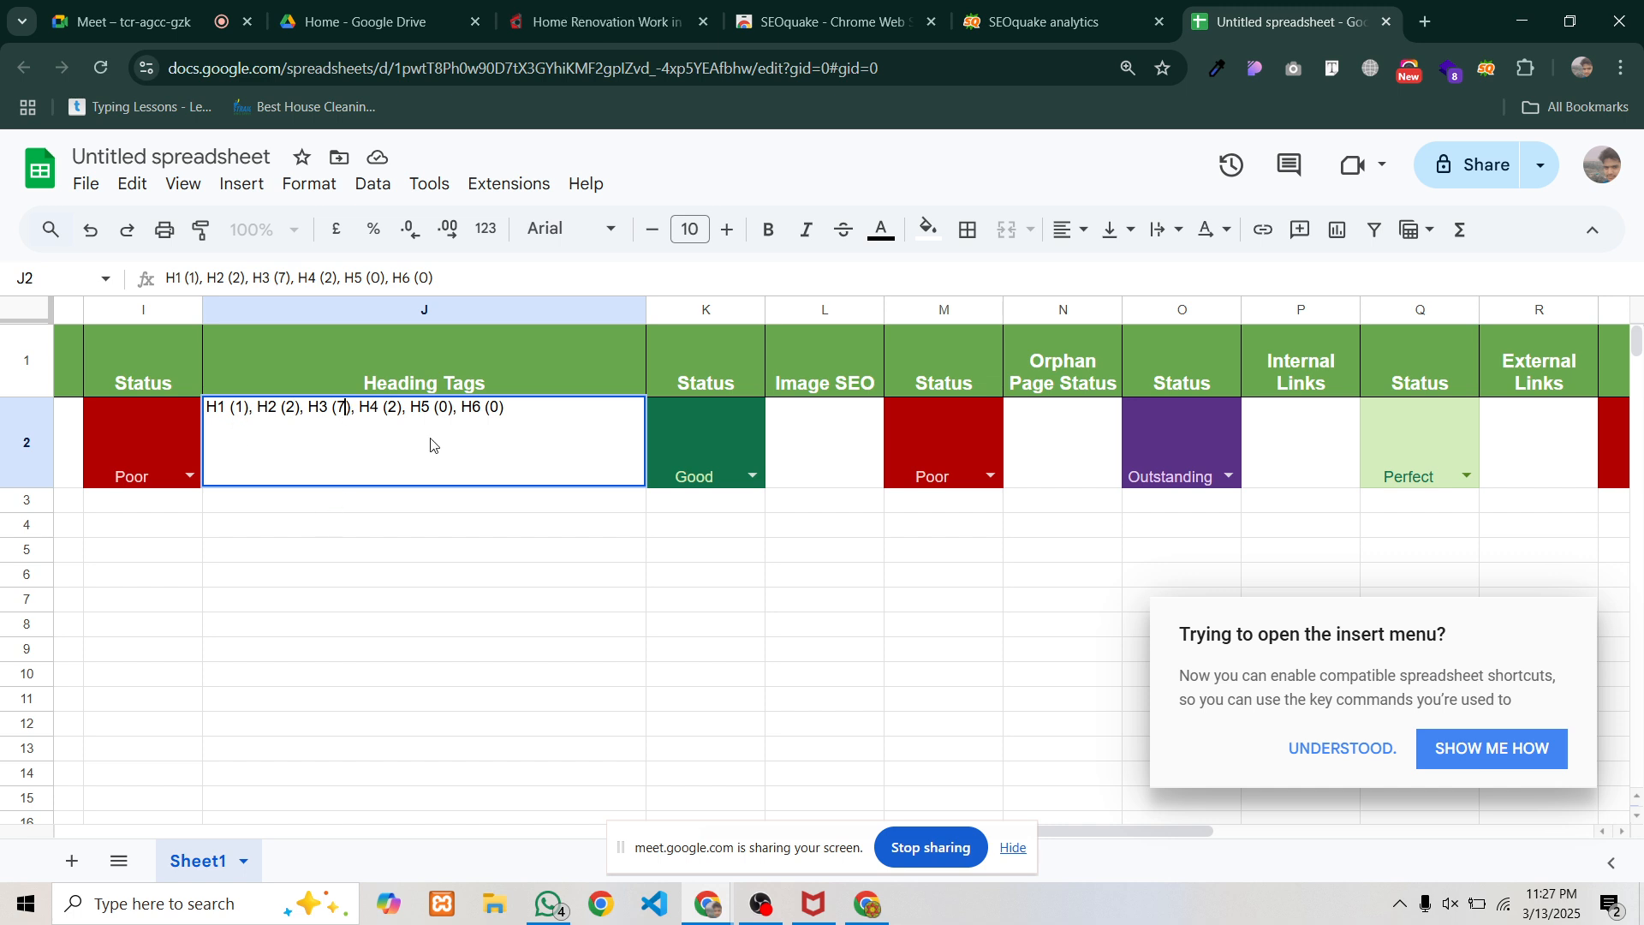
{"action": "left_click_drag", "start_coordinate": [495, 407], "coordinate": [480, 404]}
{"action": "left_click", "coordinate": [489, 449]}
{"action": "left_click_drag", "start_coordinate": [249, 414], "coordinate": [381, 411]}
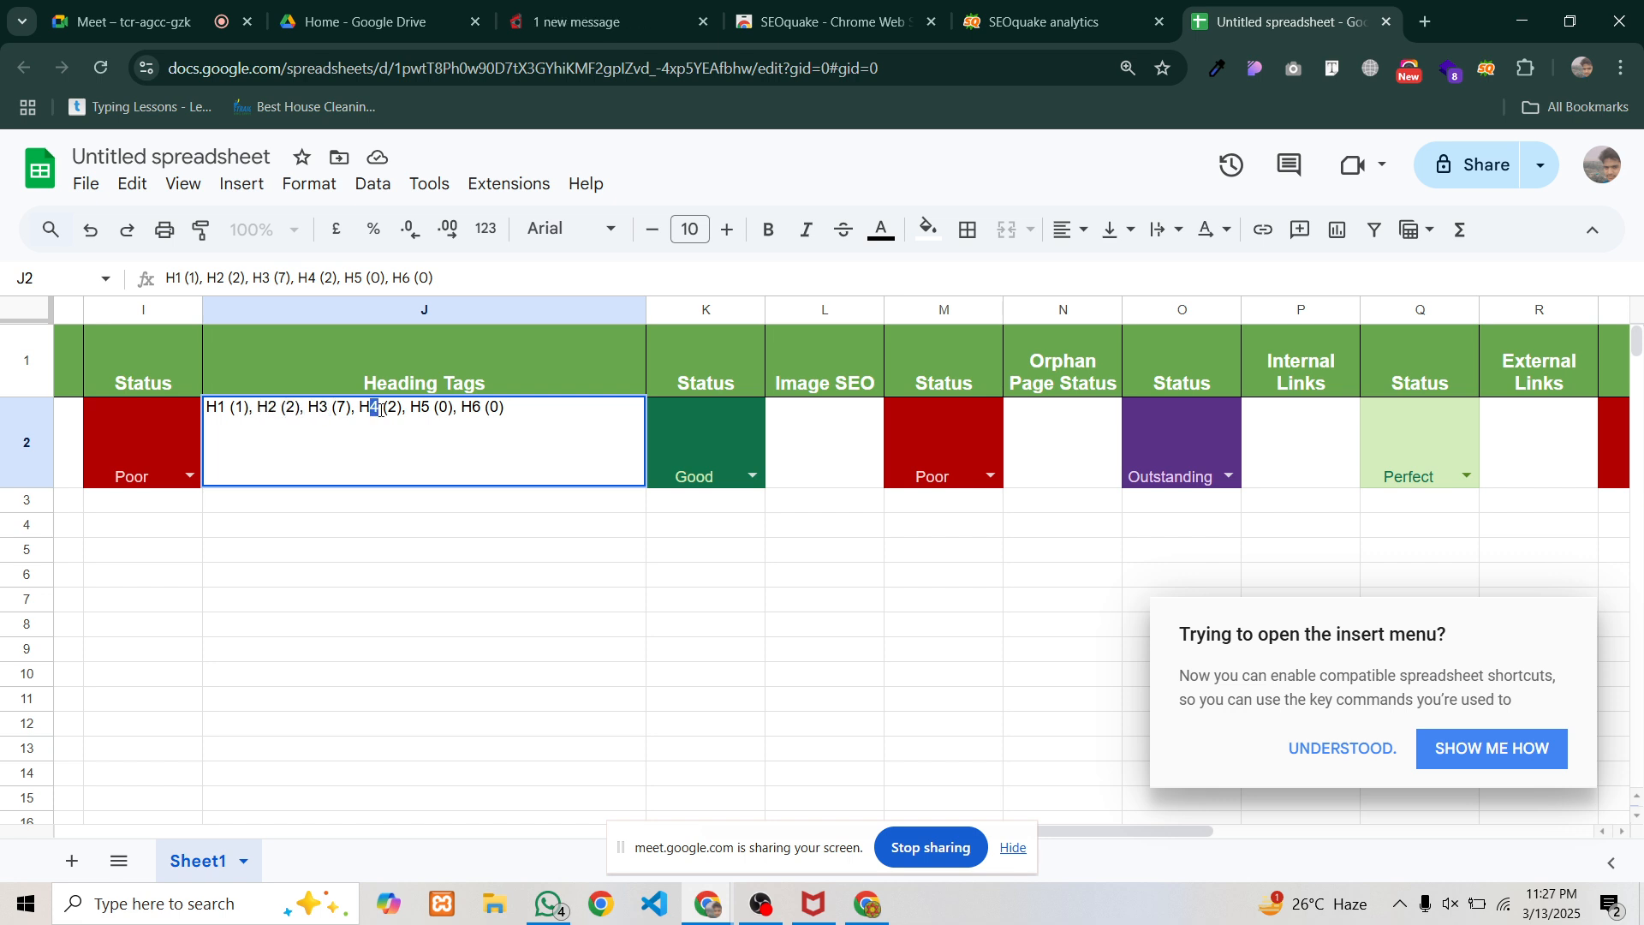
{"action": "left_click", "coordinate": [750, 478]}
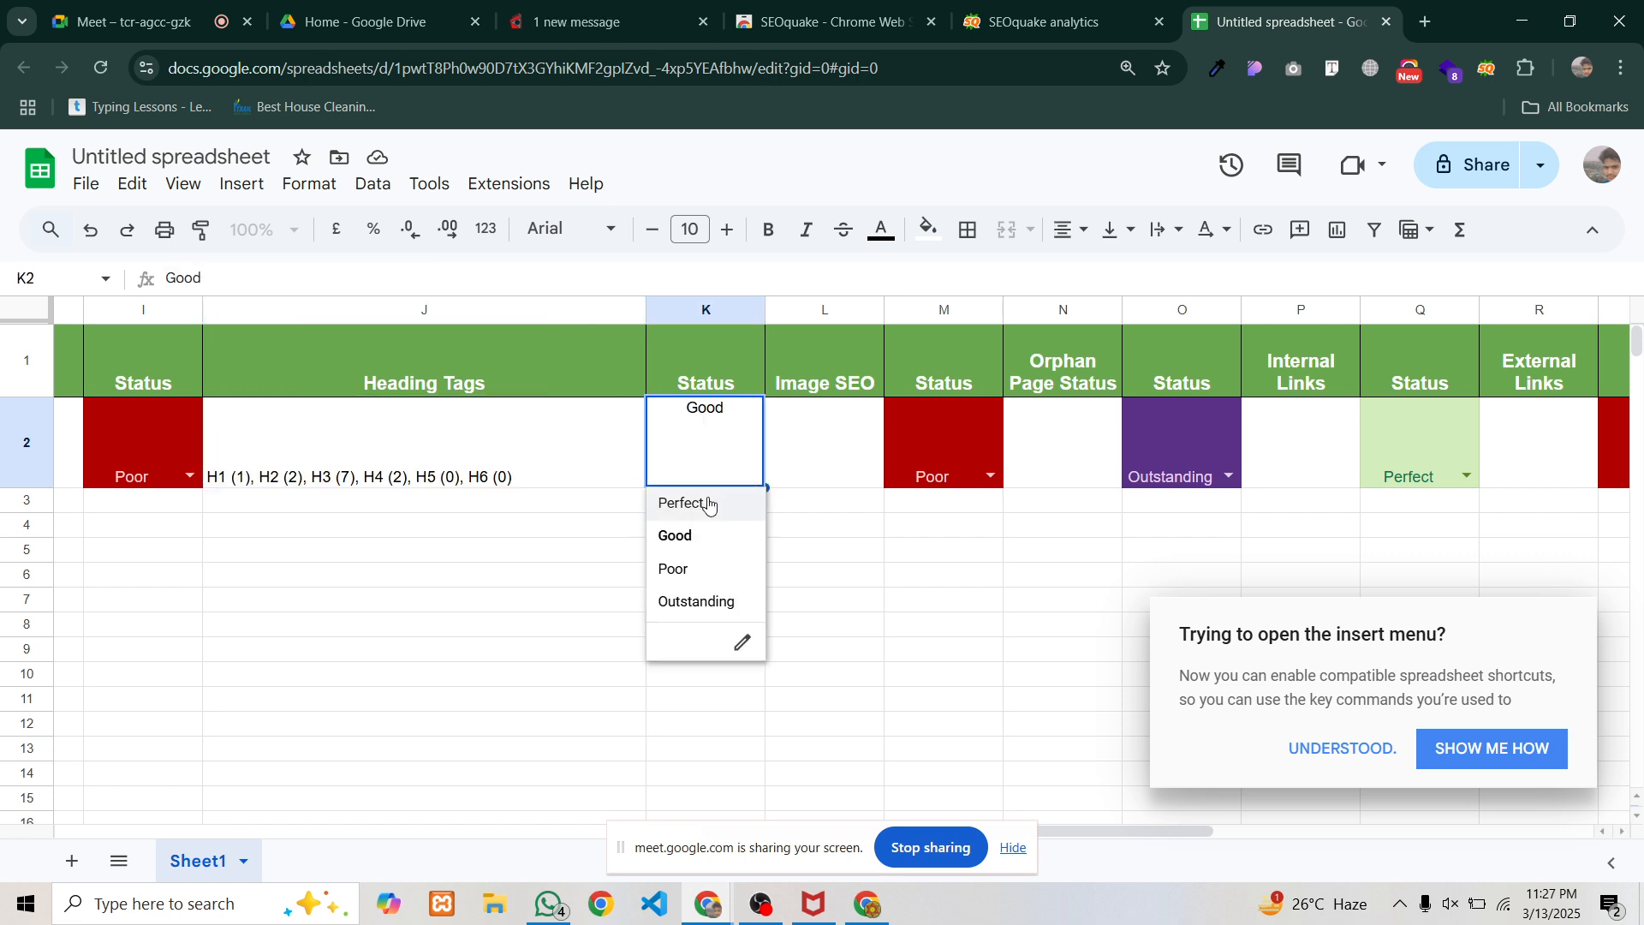
{"action": "left_click", "coordinate": [672, 604]}
Move over to the Image SEO column and dismiss the keyboard shortcuts tip
{"action": "left_click", "coordinate": [563, 555]}
{"action": "left_click", "coordinate": [810, 418]}
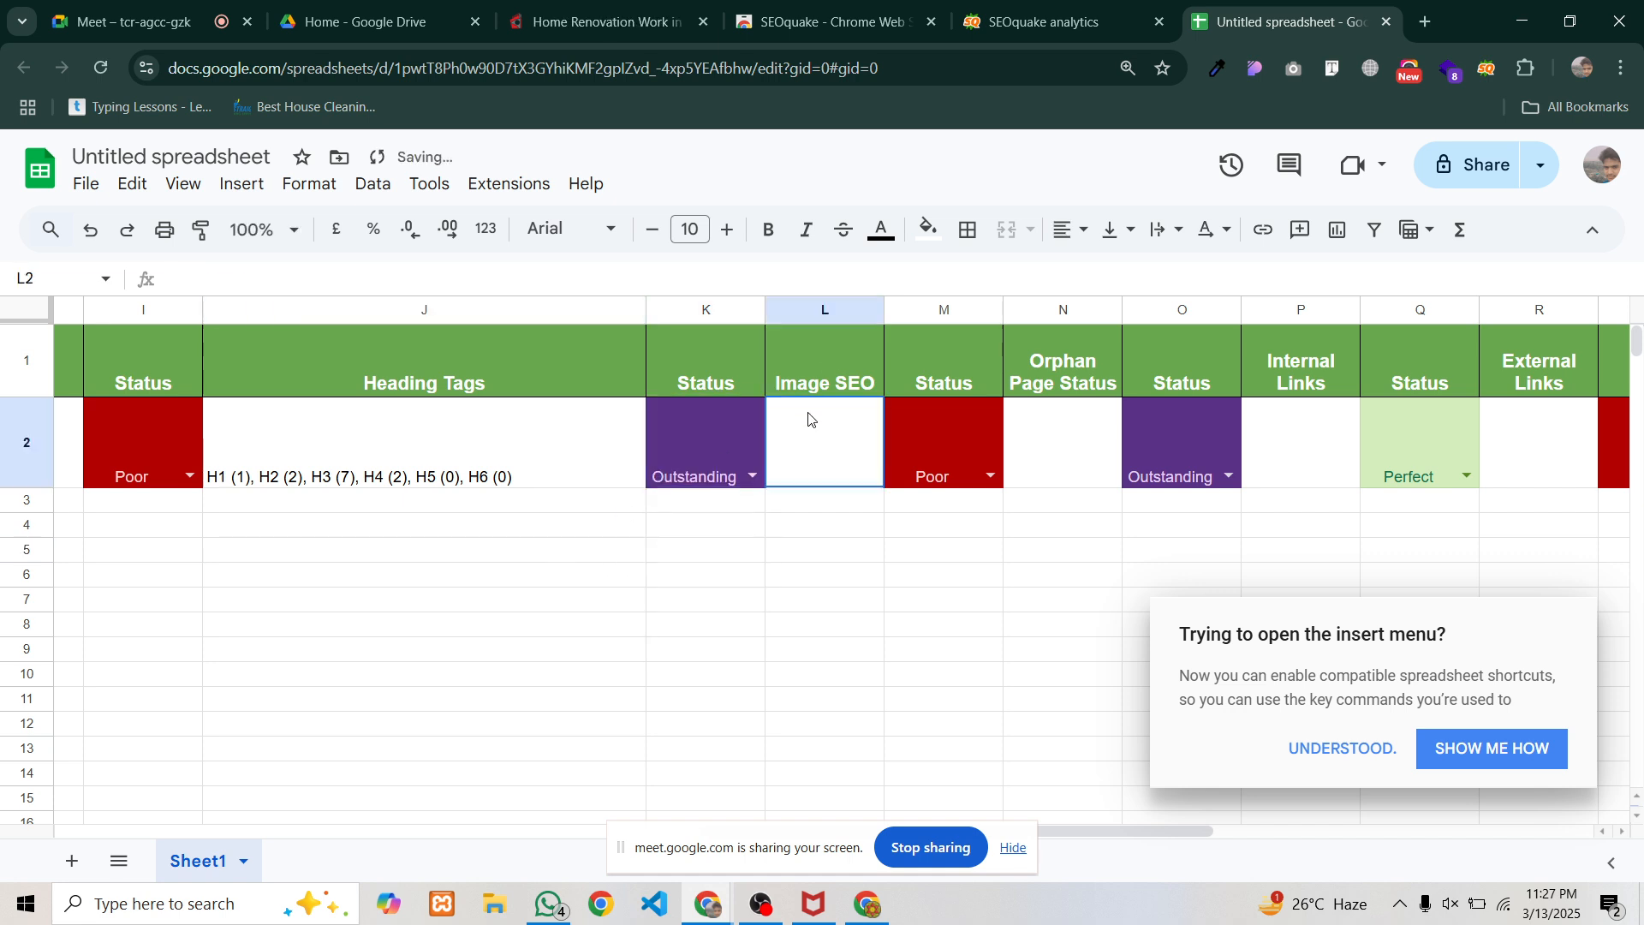
{"action": "left_click", "coordinate": [810, 371]}
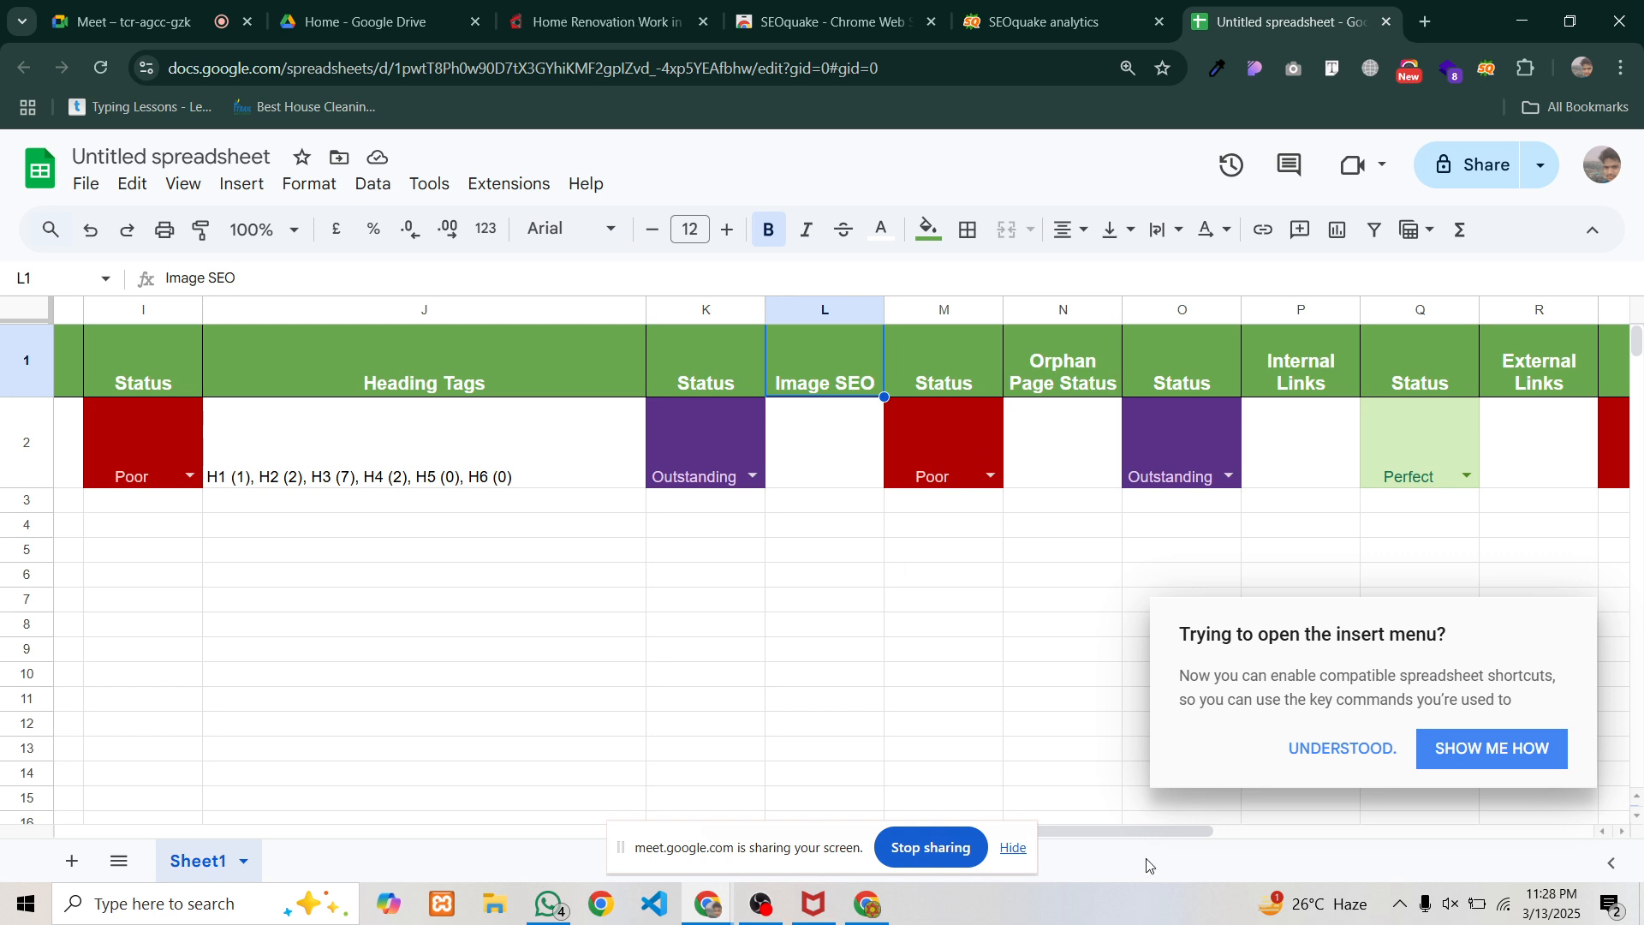
{"action": "left_click", "coordinate": [1375, 758]}
{"action": "left_click_drag", "start_coordinate": [1216, 829], "coordinate": [1392, 820]}
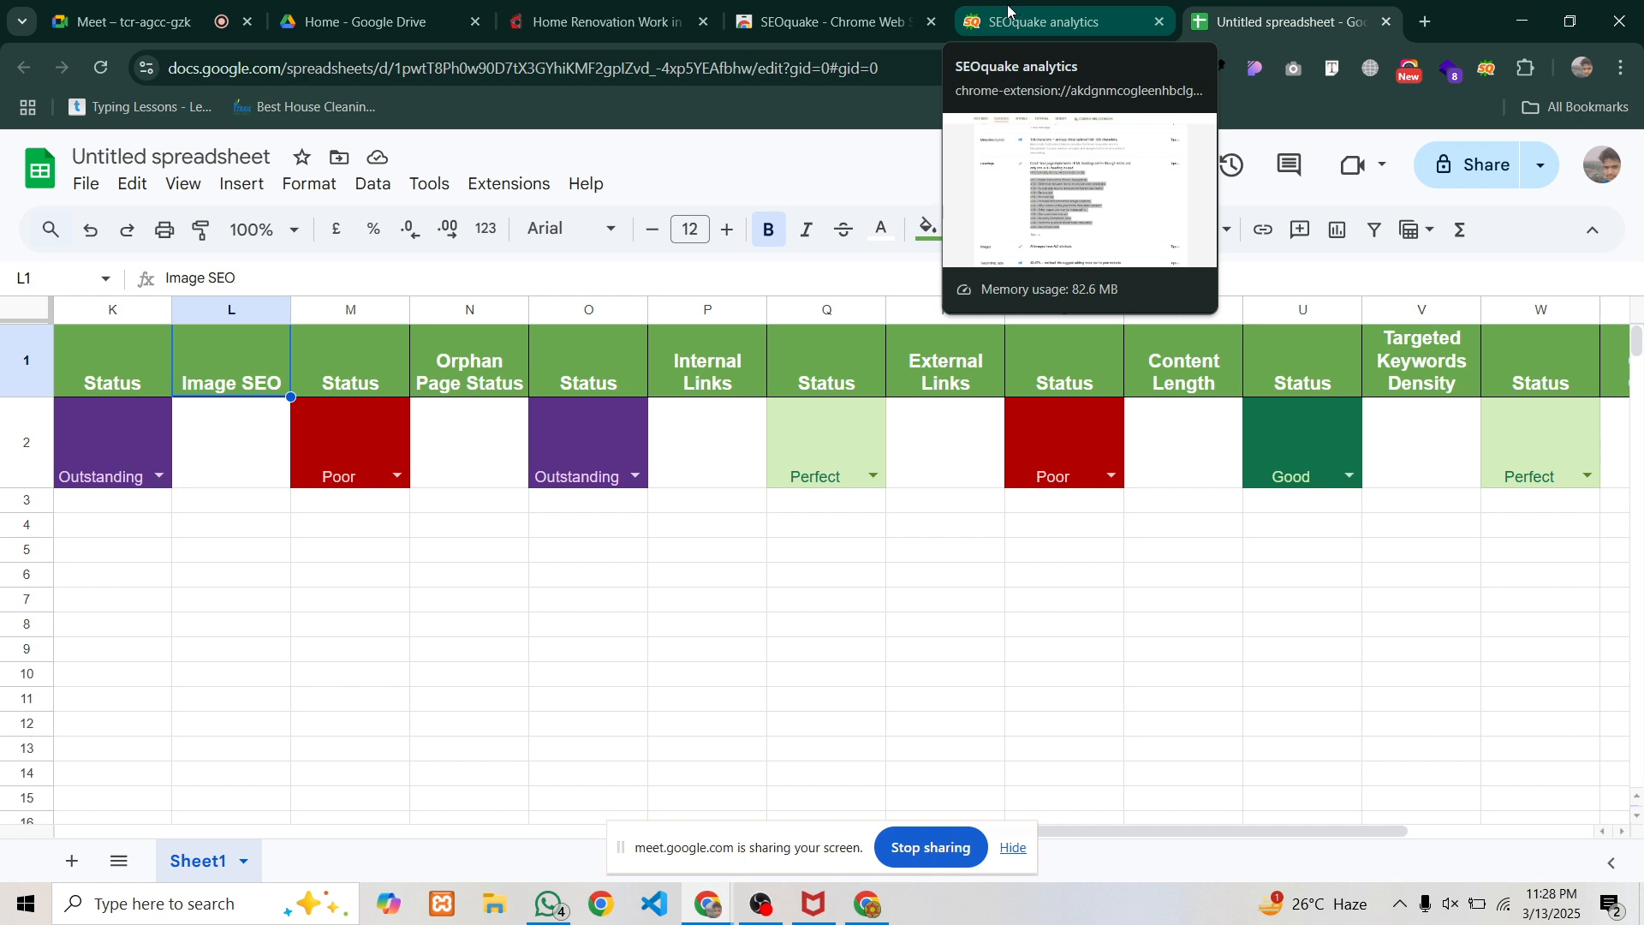
Scroll the Barnomala page to the 'Home Renovation Work in Bangladesh' intro with its bedroom and kitchen links
{"action": "left_click", "coordinate": [586, 24]}
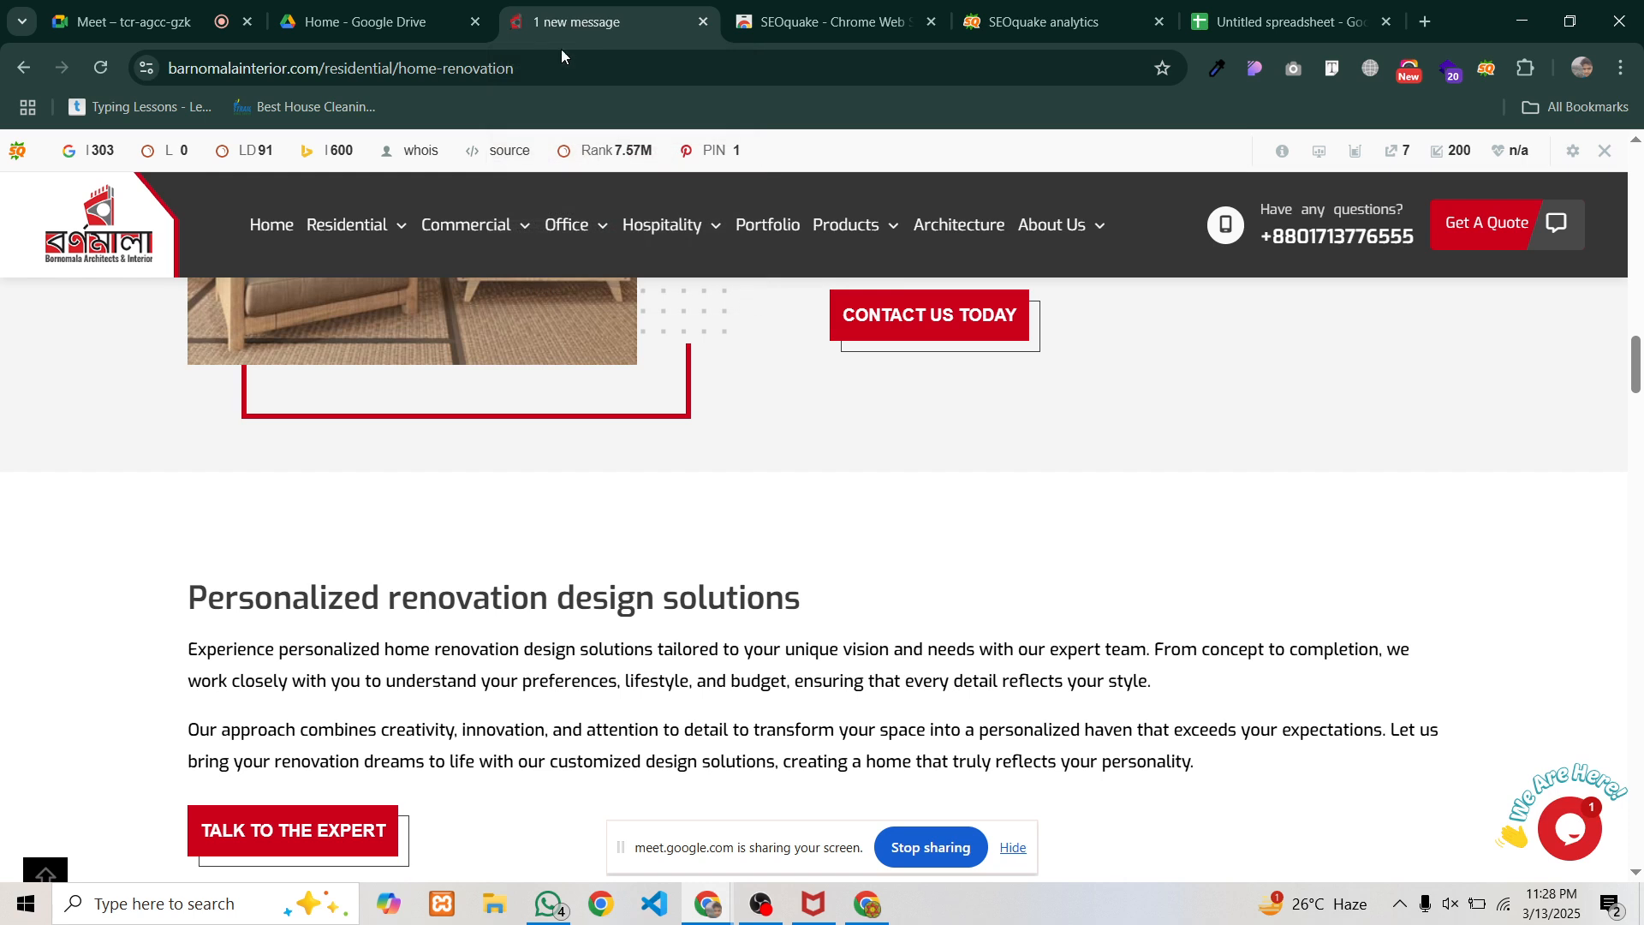
{"action": "scroll", "coordinate": [244, 634], "scroll_direction": "up", "scroll_amount": 6}
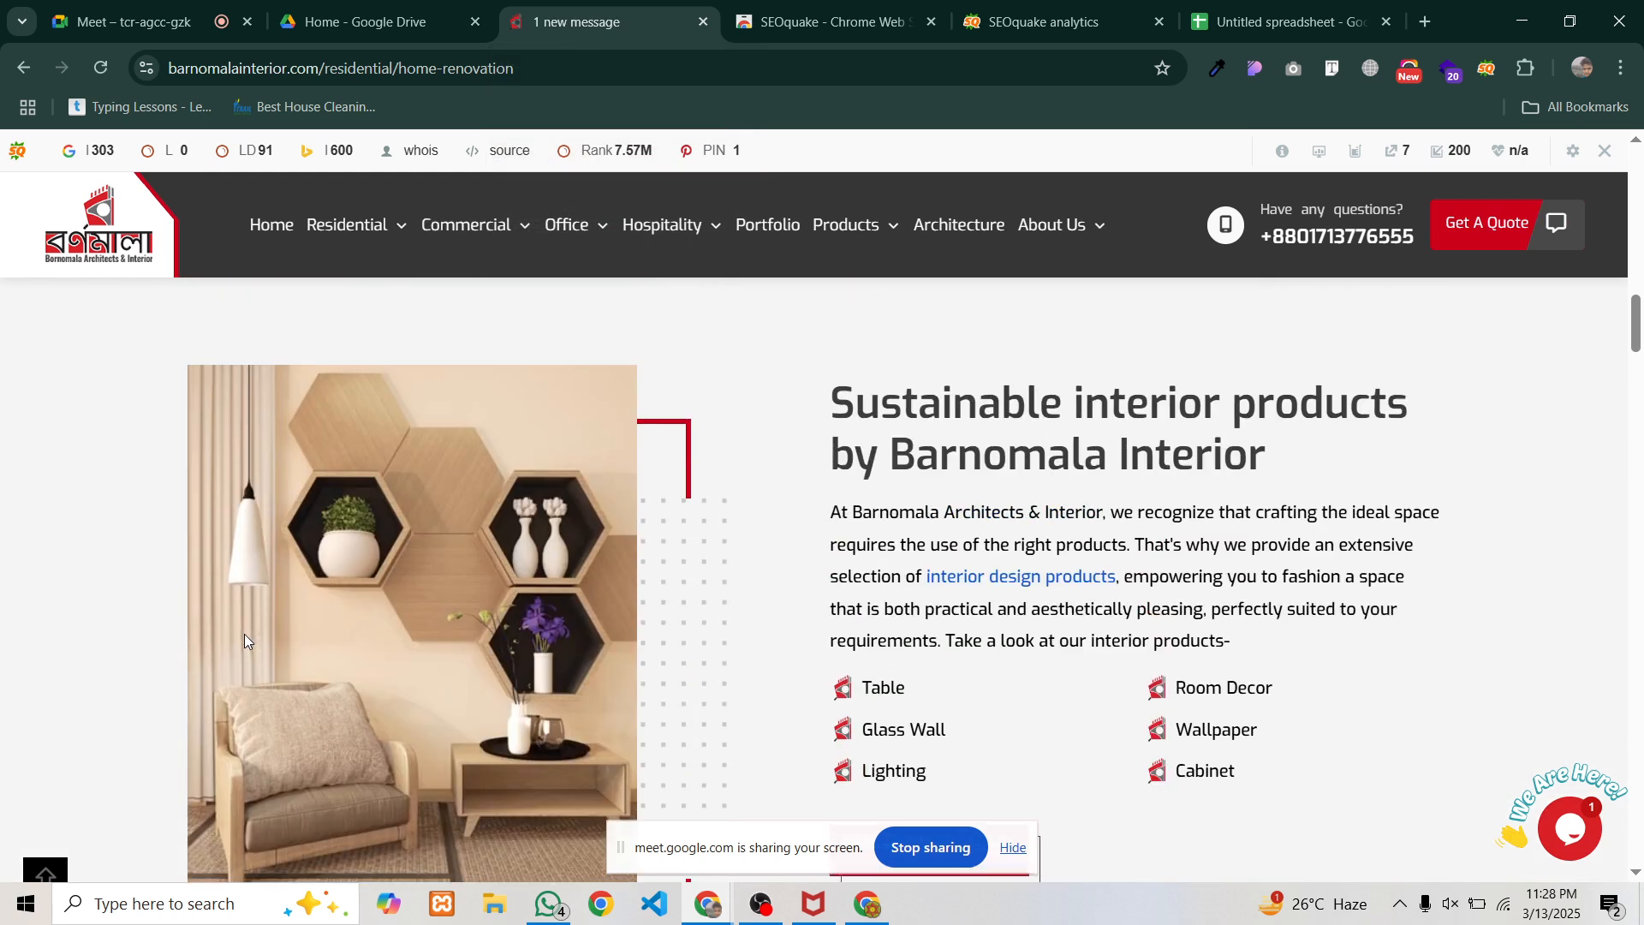
{"action": "scroll", "coordinate": [244, 638], "scroll_direction": "up", "scroll_amount": 10}
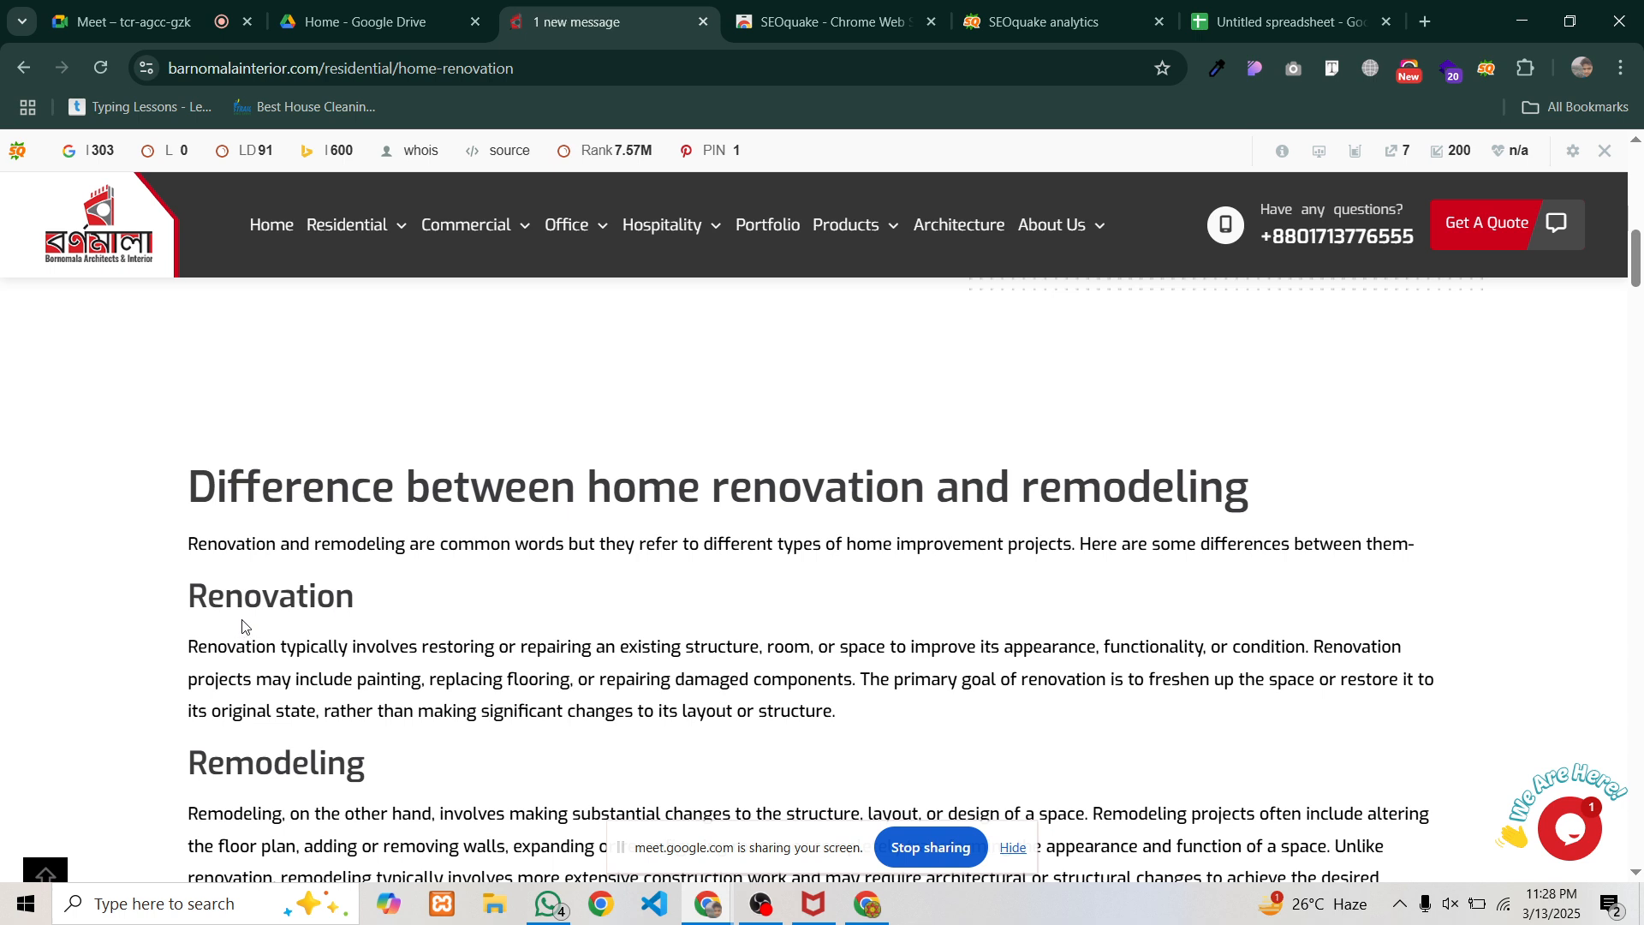
{"action": "scroll", "coordinate": [243, 626], "scroll_direction": "up", "scroll_amount": 10}
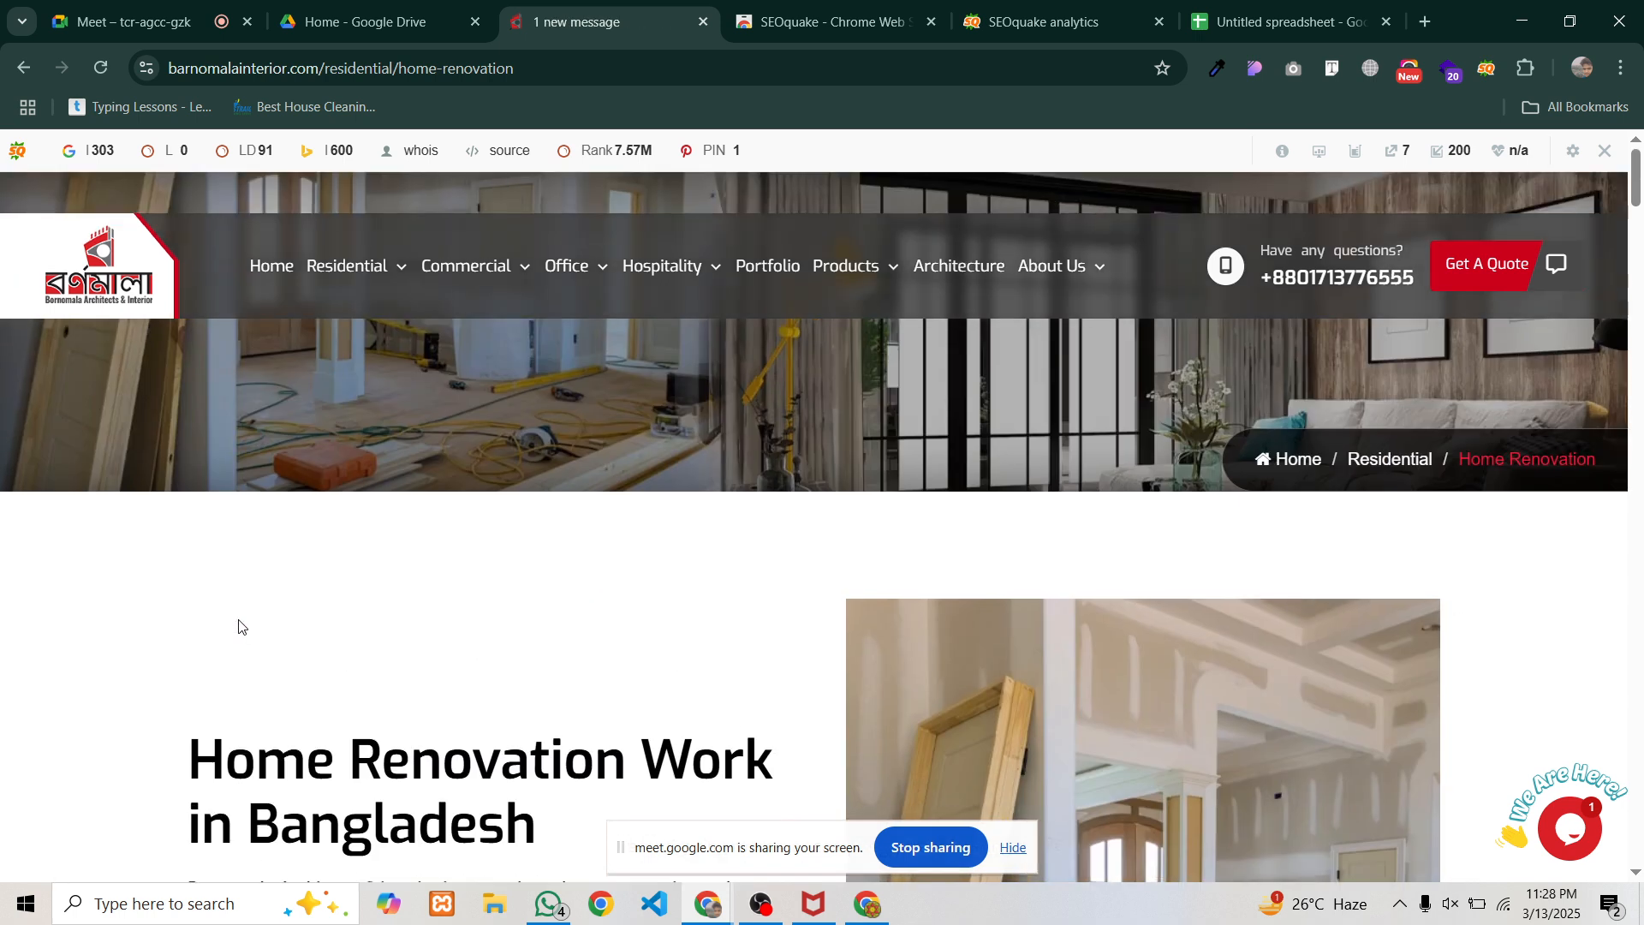
{"action": "scroll", "coordinate": [239, 626], "scroll_direction": "down", "scroll_amount": 5}
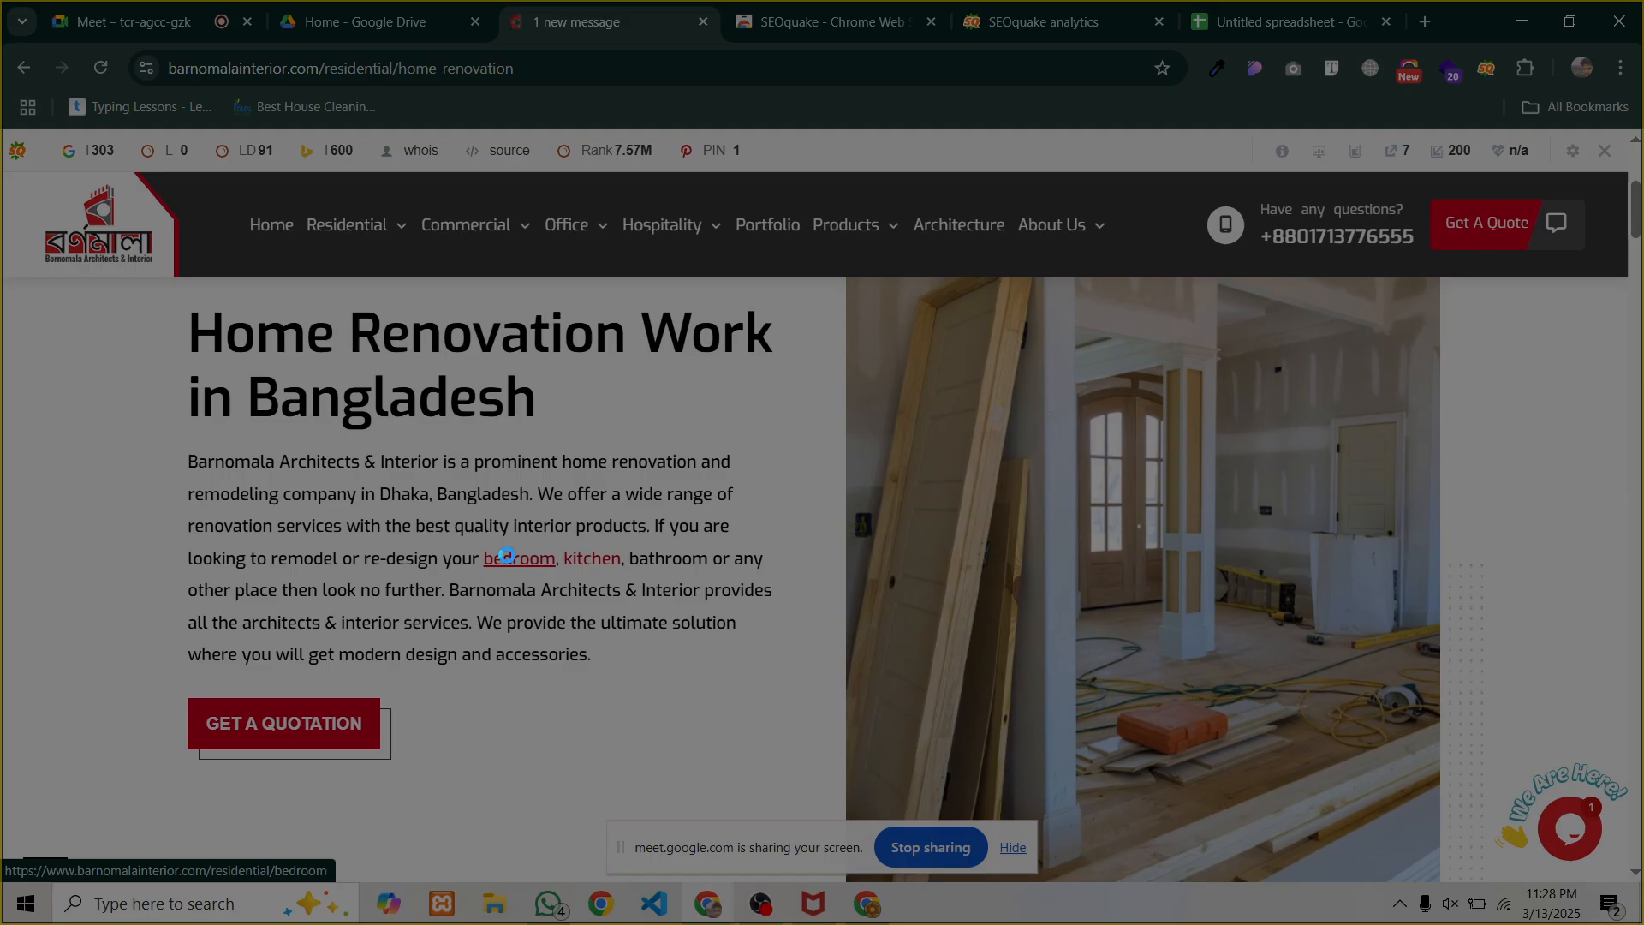
Capture the renovation page in Lightshot, draw two red arrows at the bedroom link's URL, then discard it
{"action": "key", "text": "Print"}
{"action": "left_click_drag", "start_coordinate": [38, 308], "coordinate": [1423, 923]}
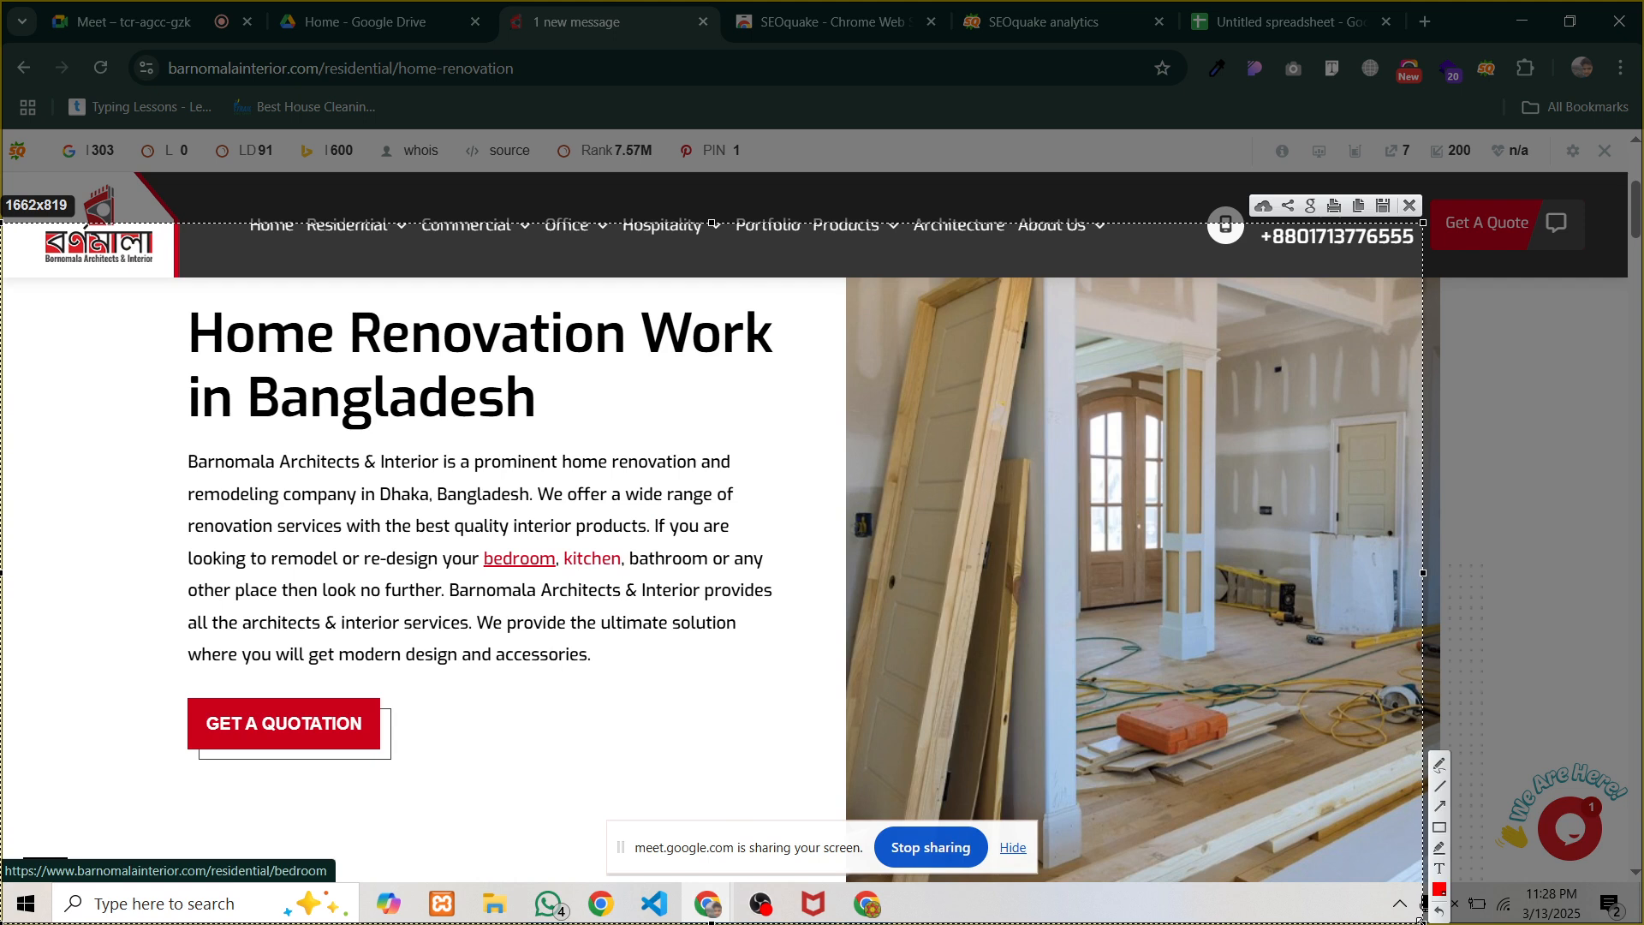
{"action": "left_click", "coordinate": [1440, 807]}
{"action": "left_click_drag", "start_coordinate": [818, 507], "coordinate": [224, 852]}
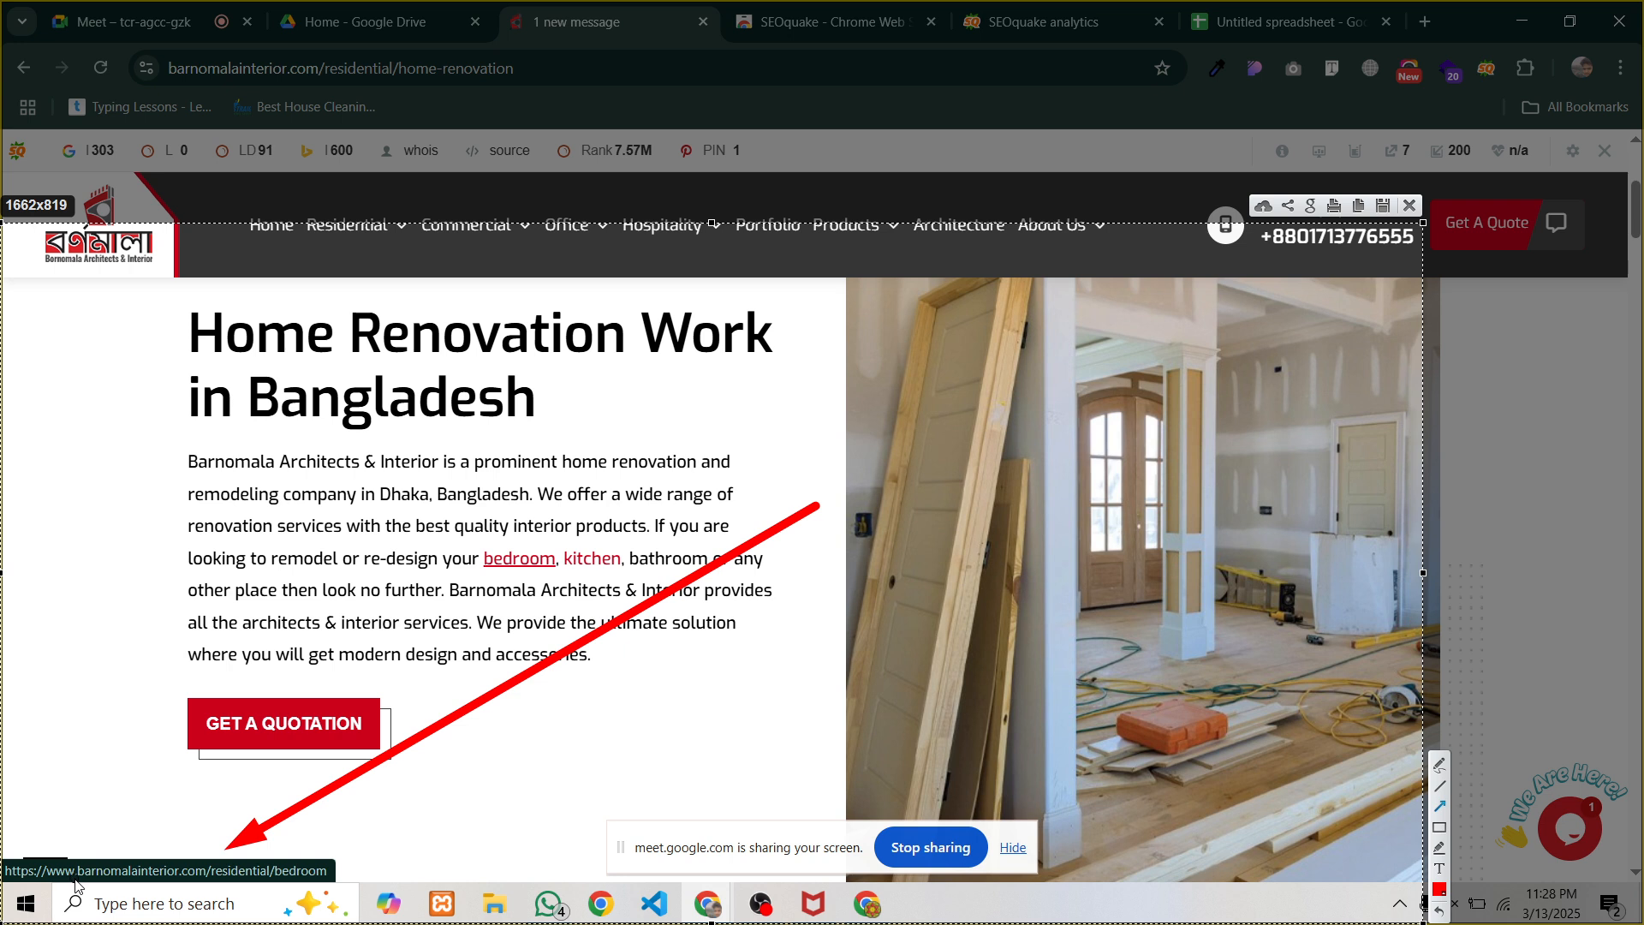
{"action": "left_click_drag", "start_coordinate": [75, 881], "coordinate": [248, 889]}
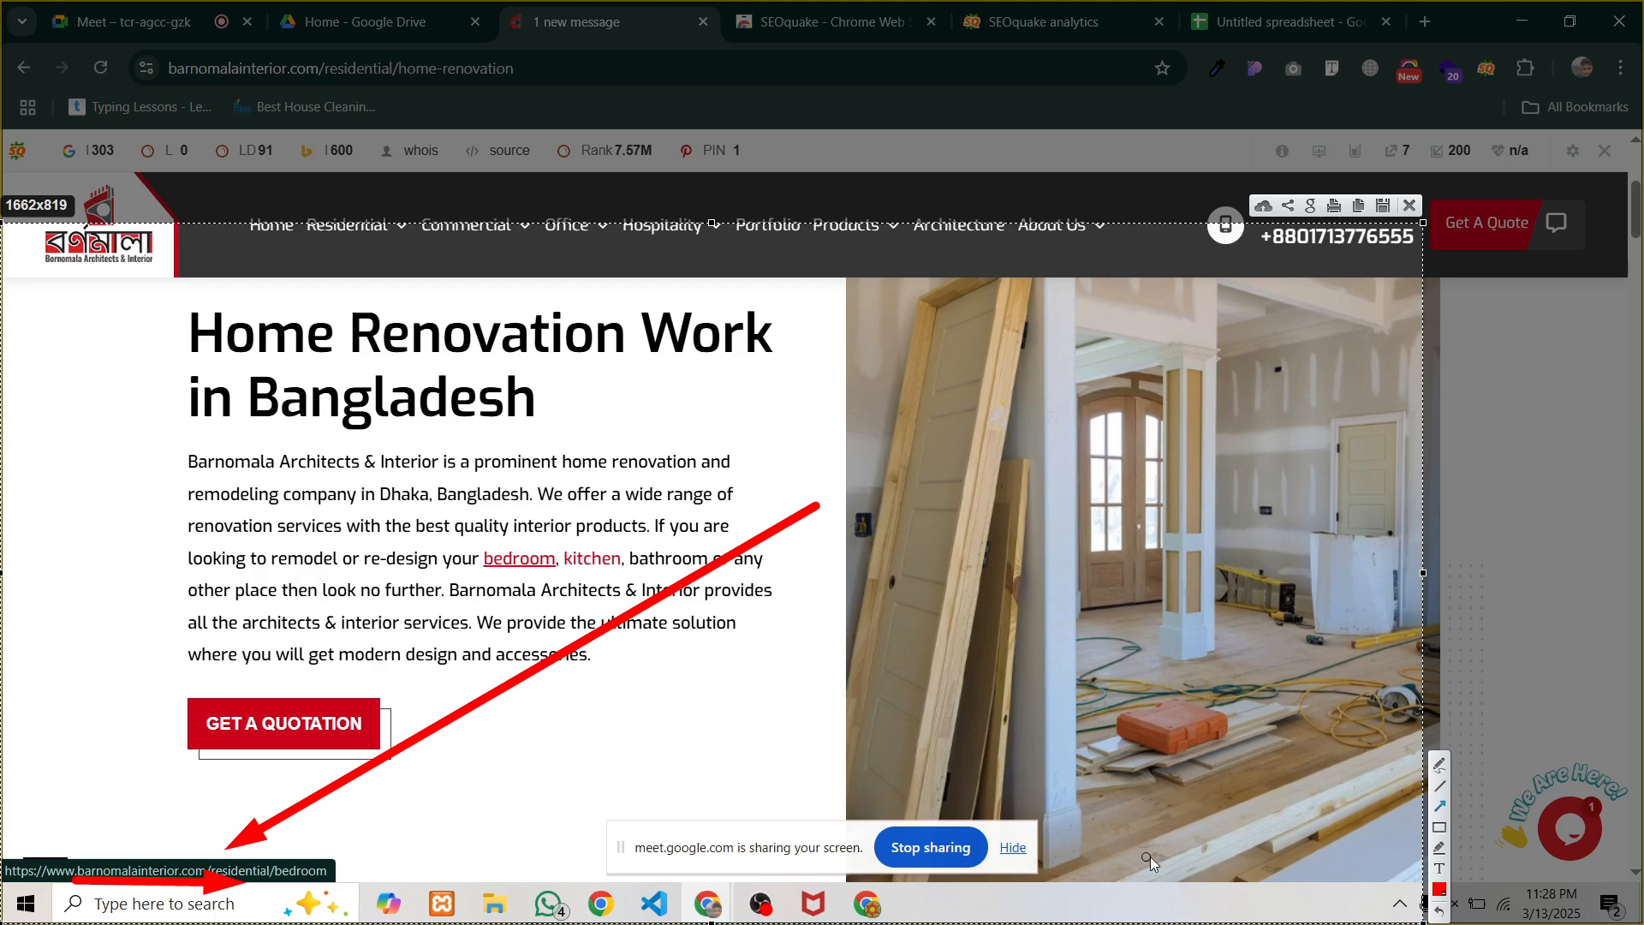
{"action": "left_click", "coordinate": [1410, 208]}
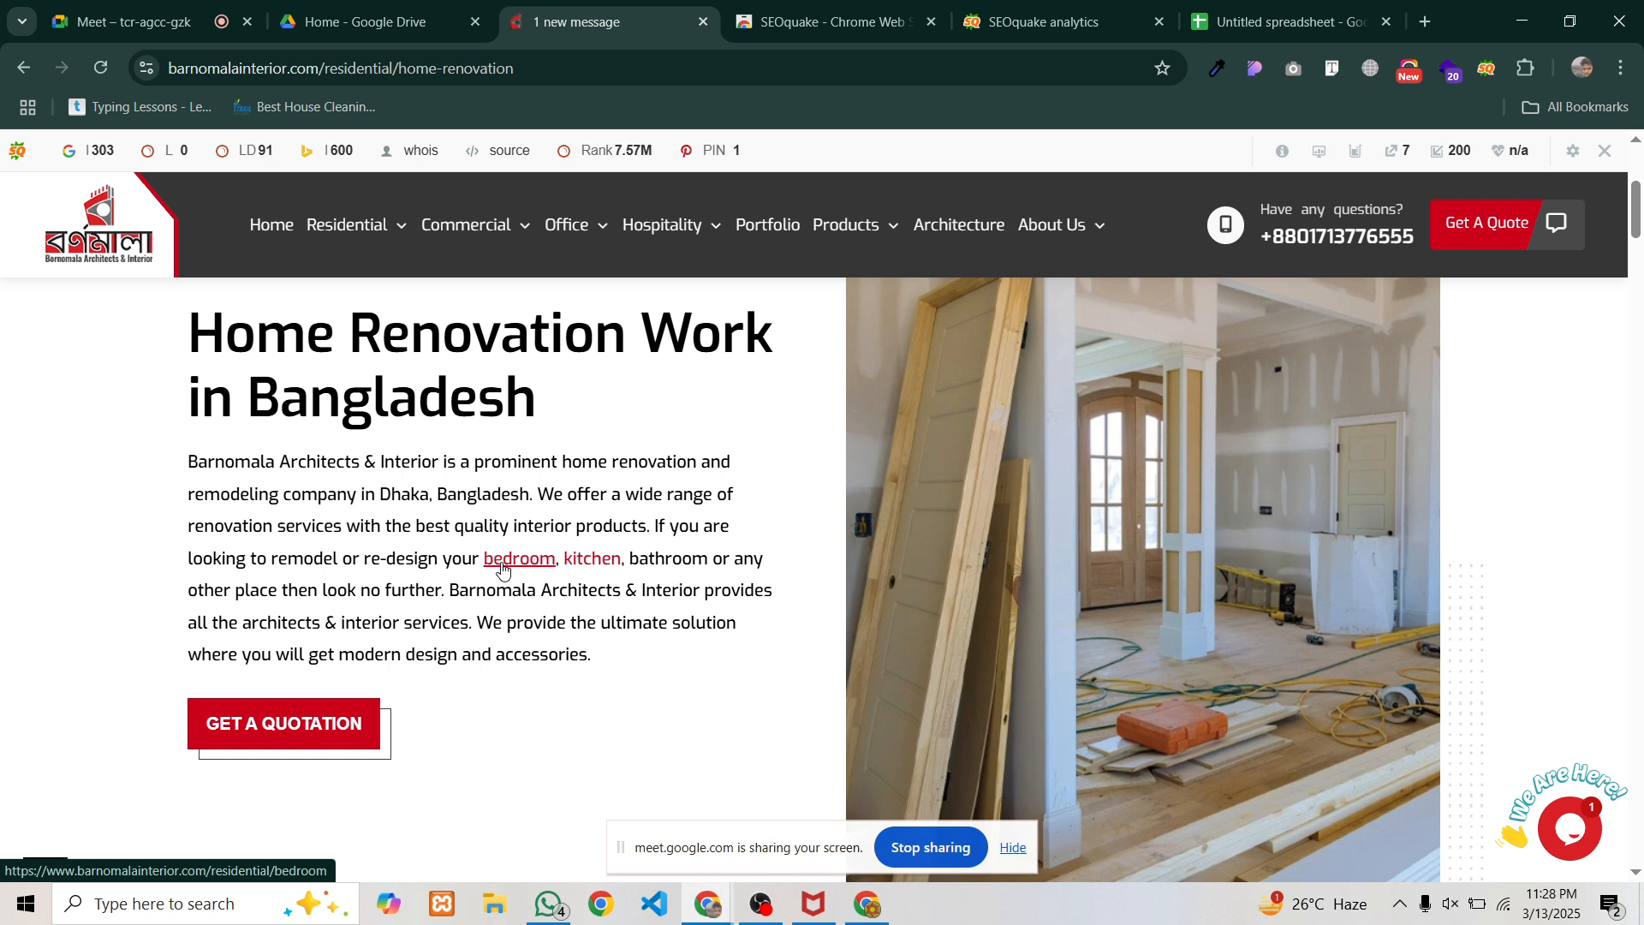
Scroll through the home renovation page down to the footer and back up again
{"action": "scroll", "coordinate": [589, 567], "scroll_direction": "down", "scroll_amount": 9}
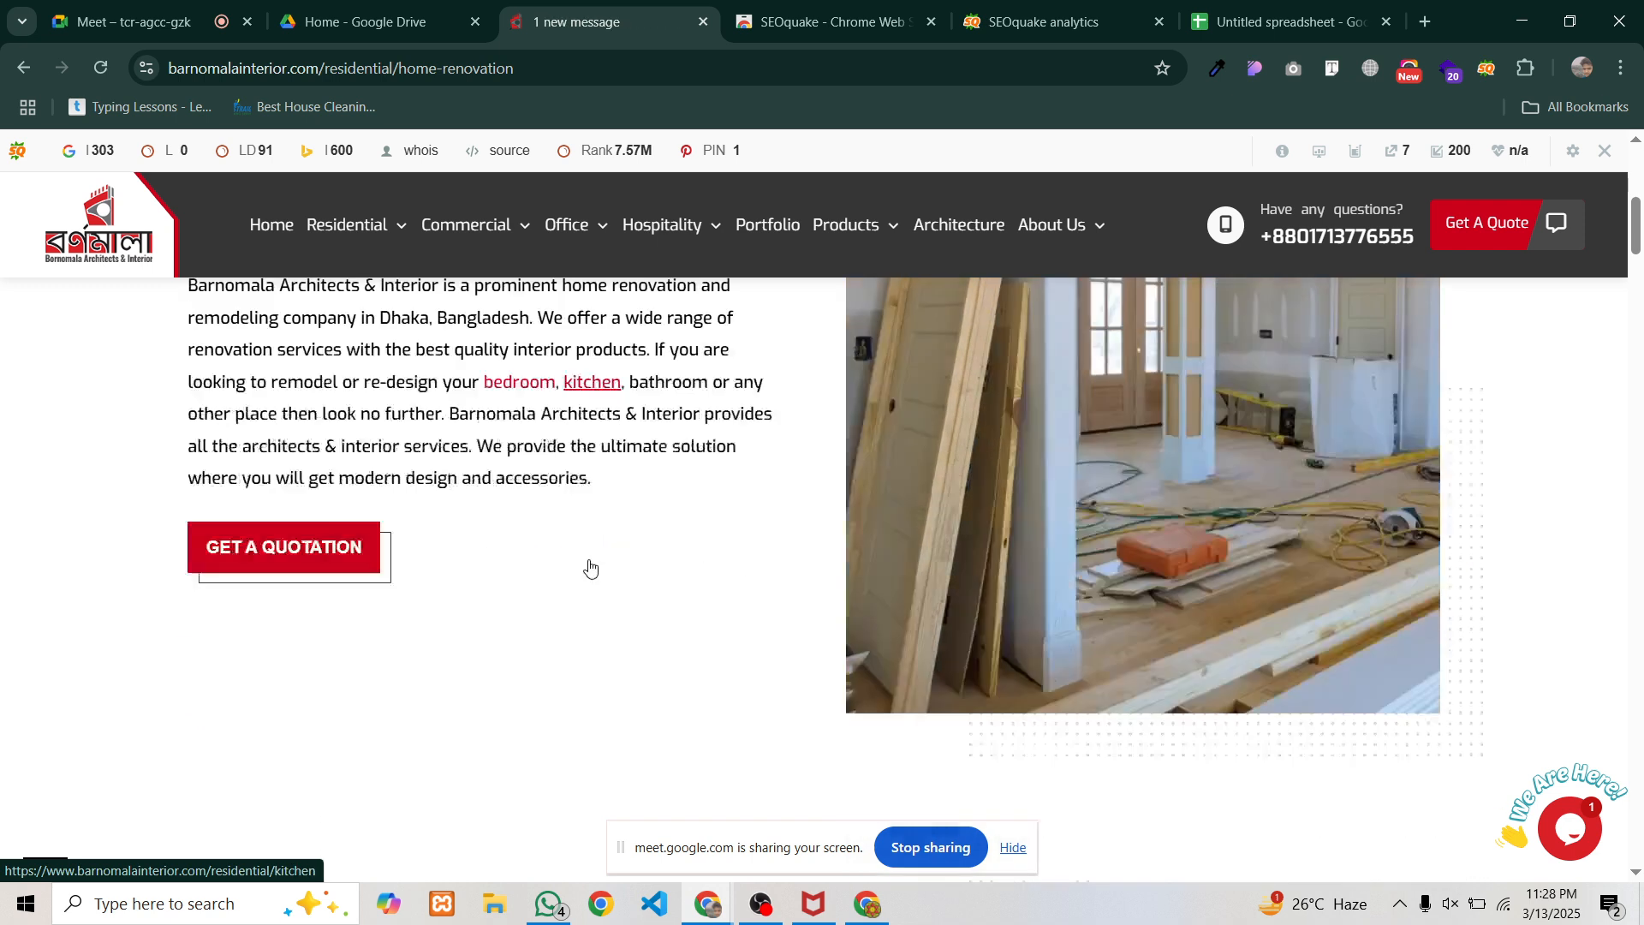
{"action": "scroll", "coordinate": [527, 581], "scroll_direction": "down", "scroll_amount": 10}
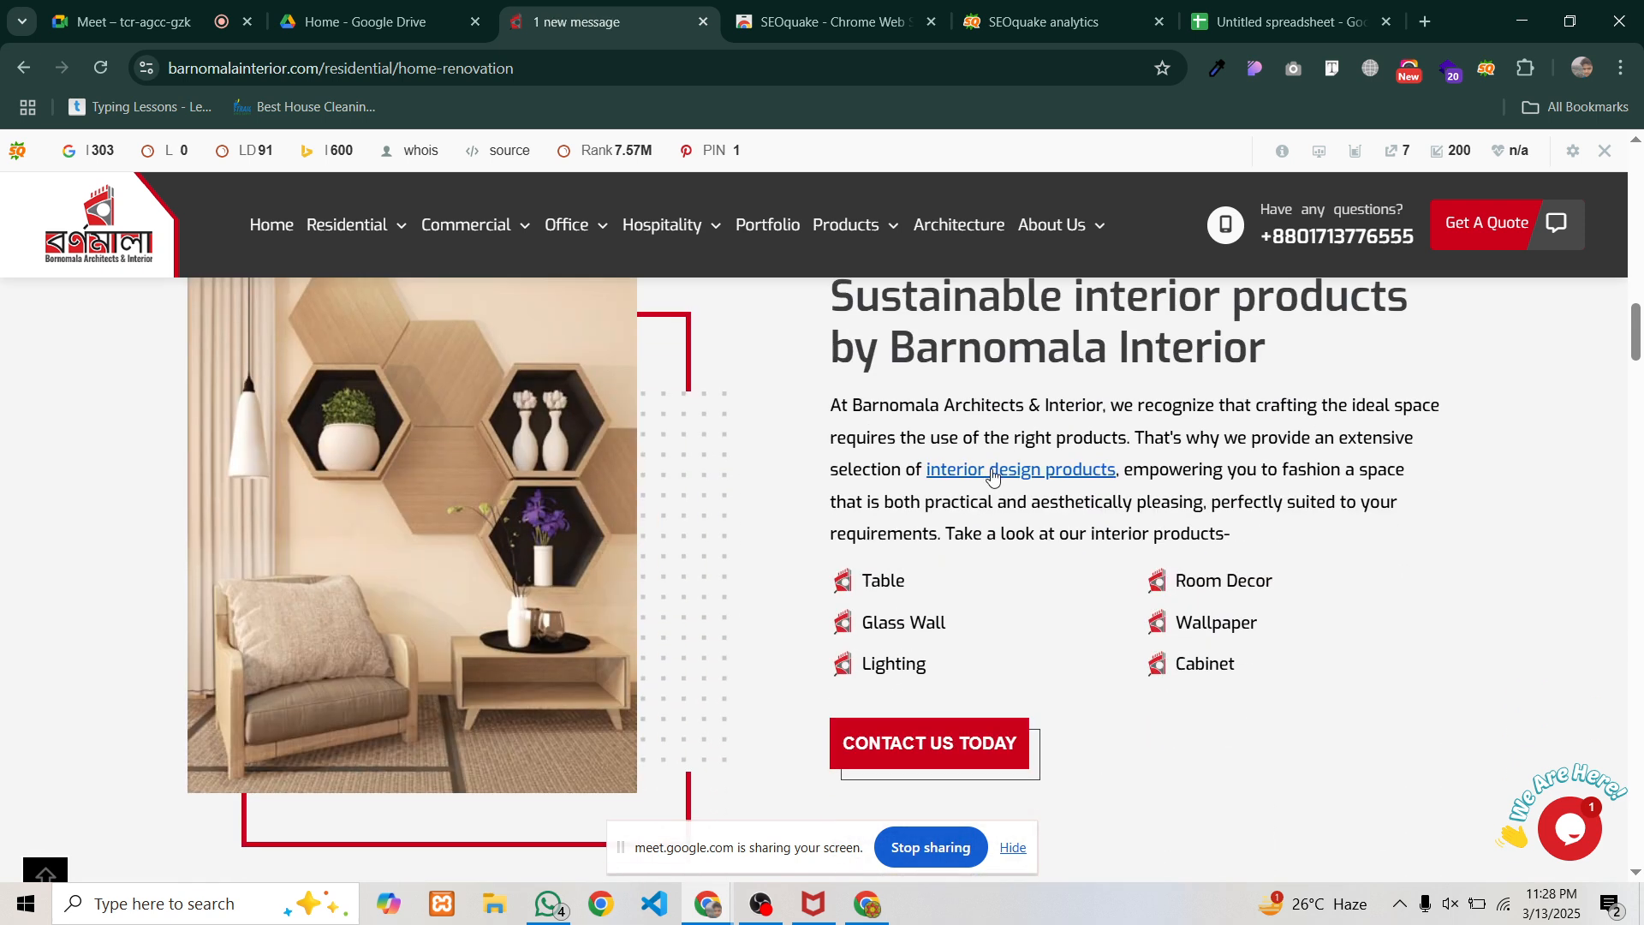
{"action": "scroll", "coordinate": [993, 477], "scroll_direction": "down", "scroll_amount": 5}
{"action": "scroll", "coordinate": [337, 518], "scroll_direction": "down", "scroll_amount": 6}
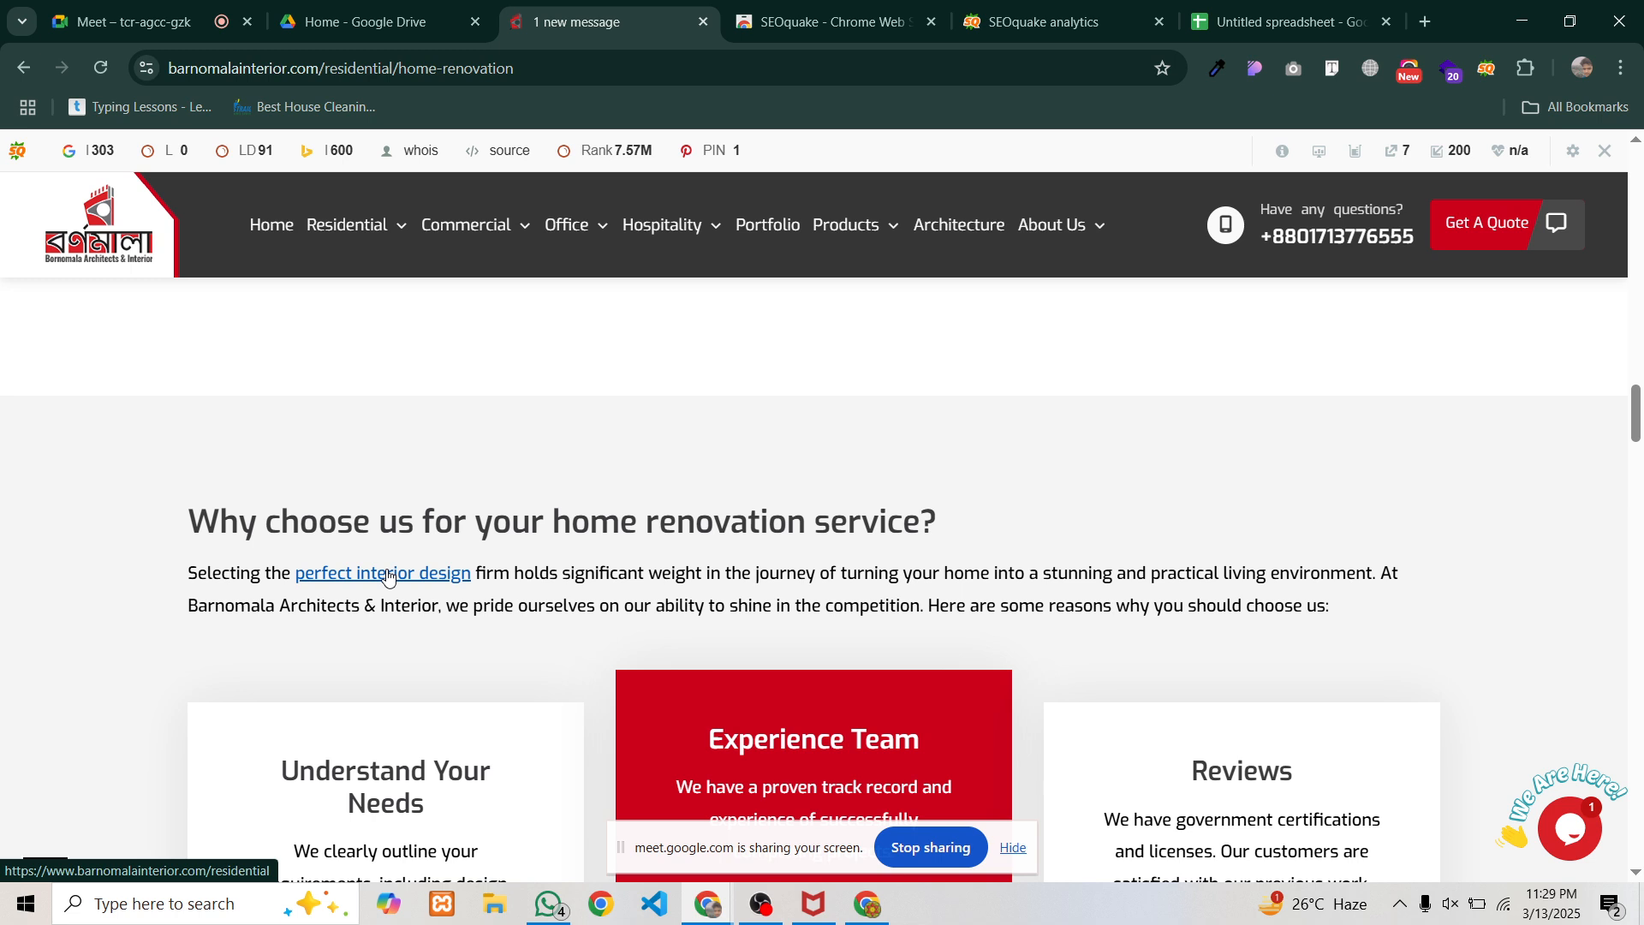
{"action": "scroll", "coordinate": [387, 576], "scroll_direction": "down", "scroll_amount": 6}
{"action": "scroll", "coordinate": [377, 573], "scroll_direction": "down", "scroll_amount": 6}
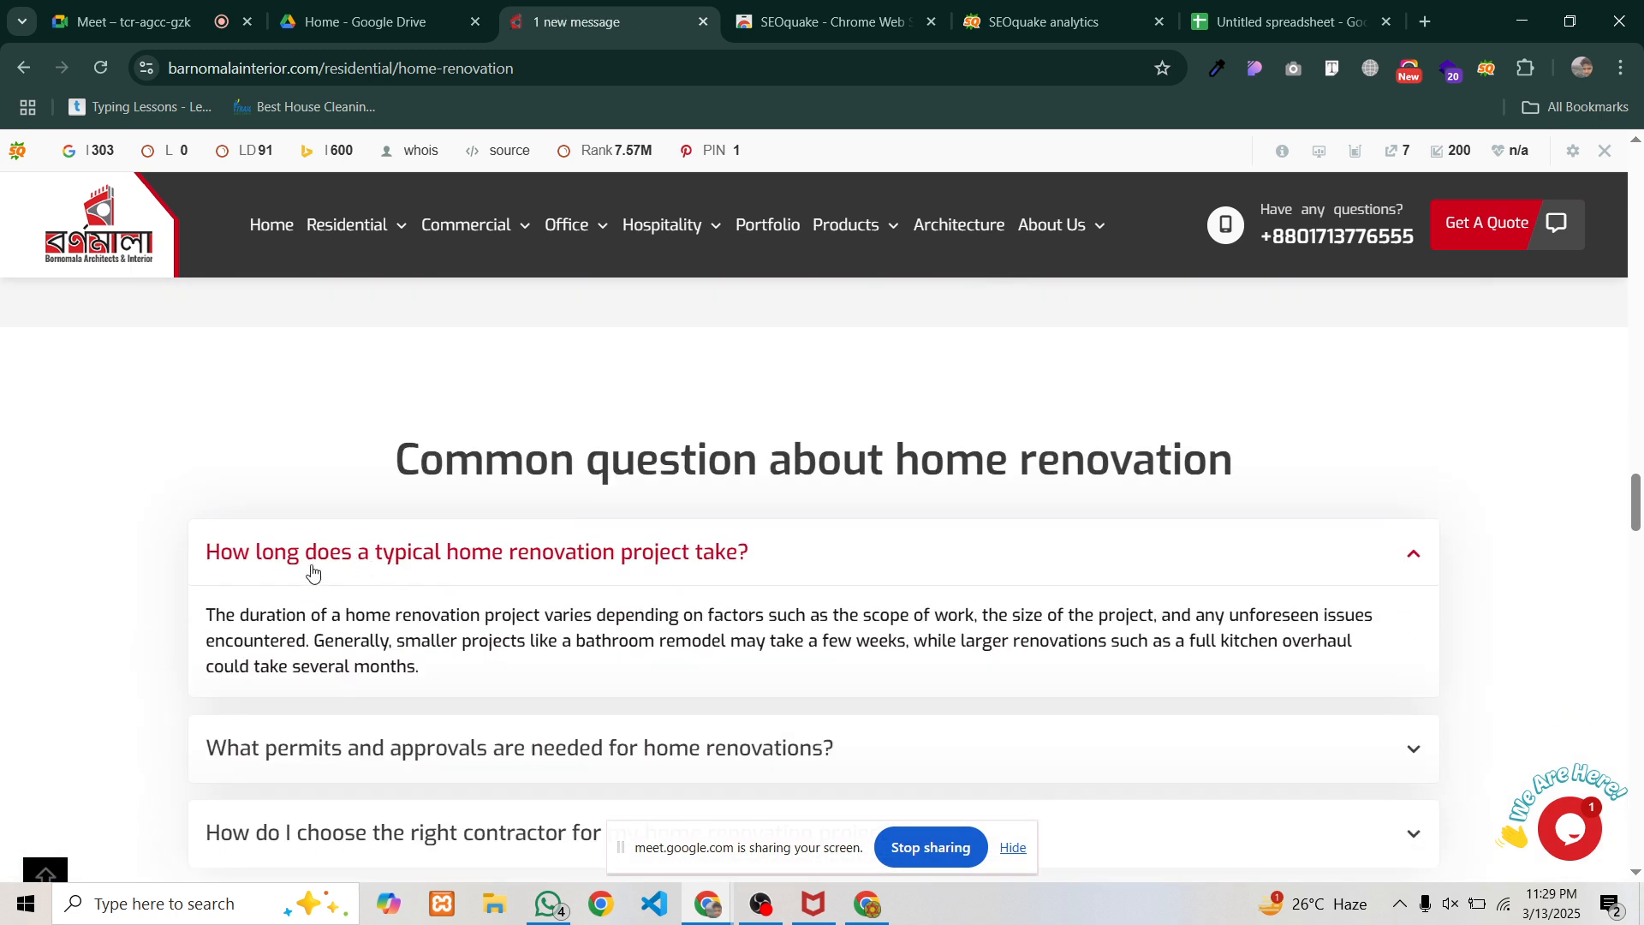
{"action": "scroll", "coordinate": [346, 561], "scroll_direction": "down", "scroll_amount": 5}
{"action": "scroll", "coordinate": [346, 561], "scroll_direction": "down", "scroll_amount": 10}
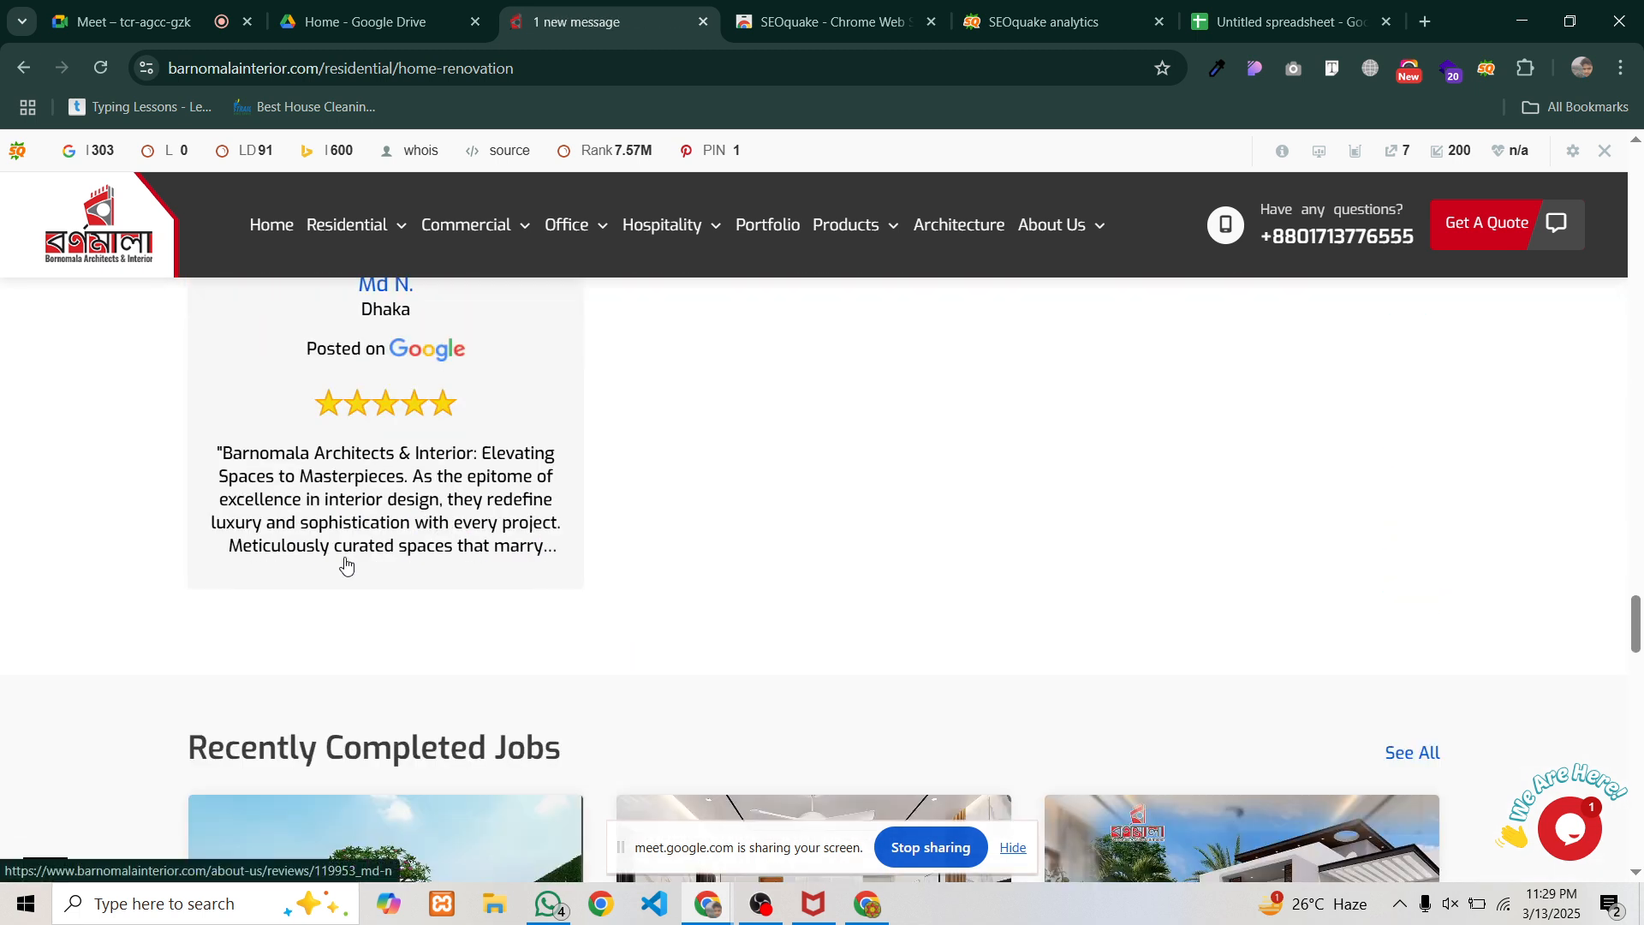
{"action": "scroll", "coordinate": [346, 561], "scroll_direction": "down", "scroll_amount": 6}
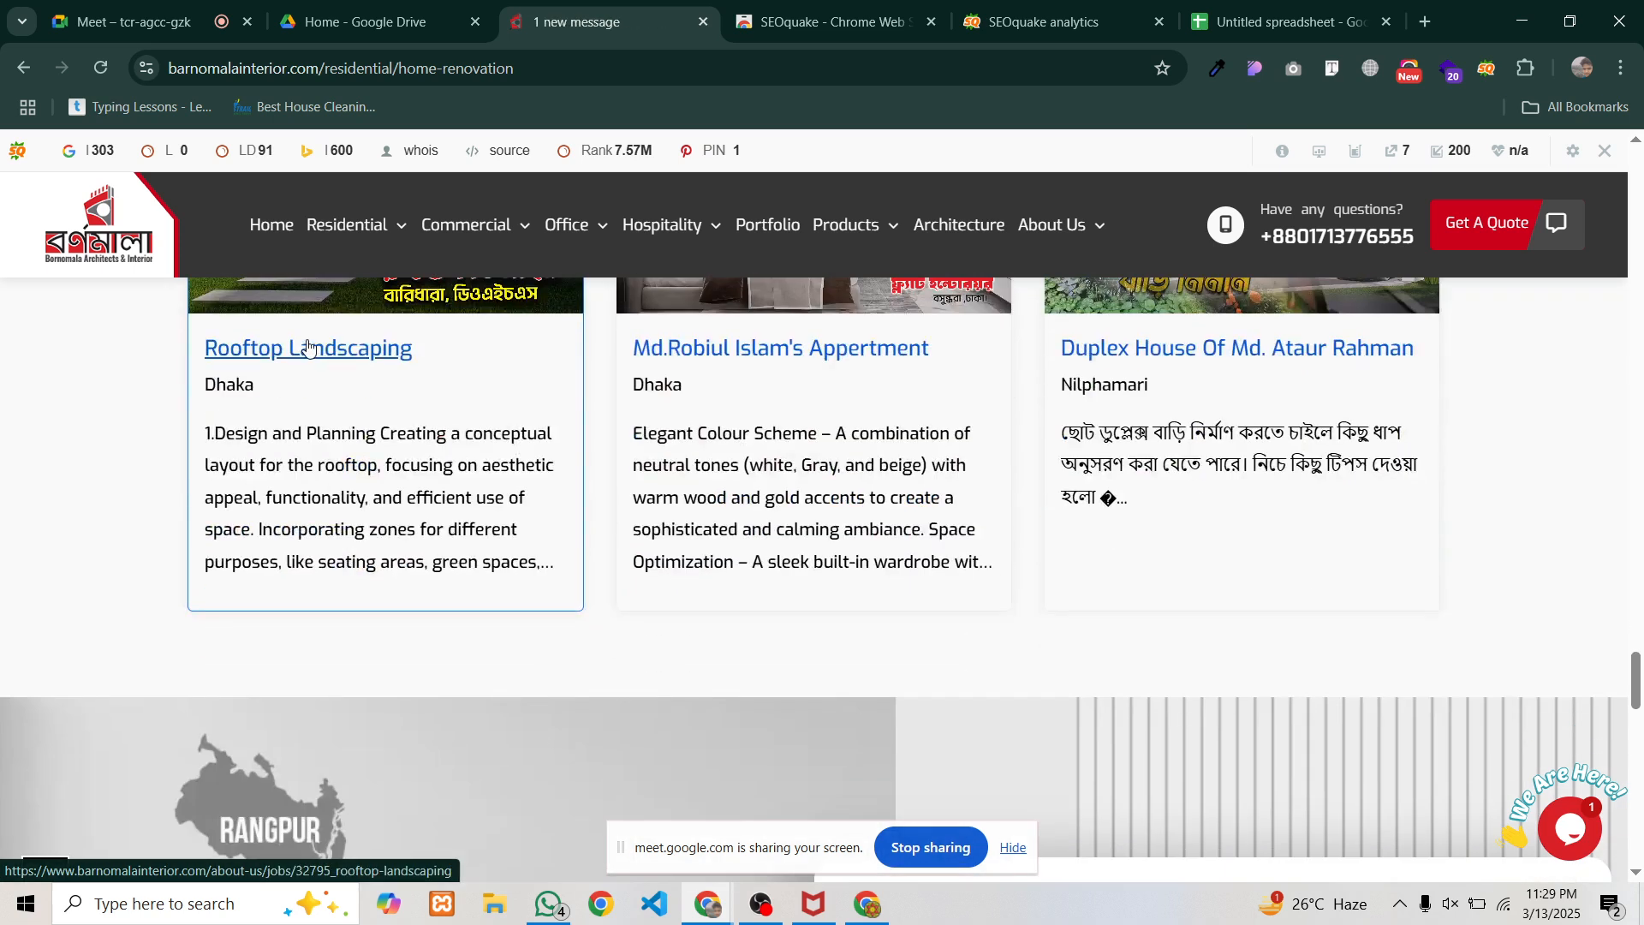
{"action": "scroll", "coordinate": [757, 573], "scroll_direction": "down", "scroll_amount": 9}
{"action": "scroll", "coordinate": [752, 587], "scroll_direction": "down", "scroll_amount": 15}
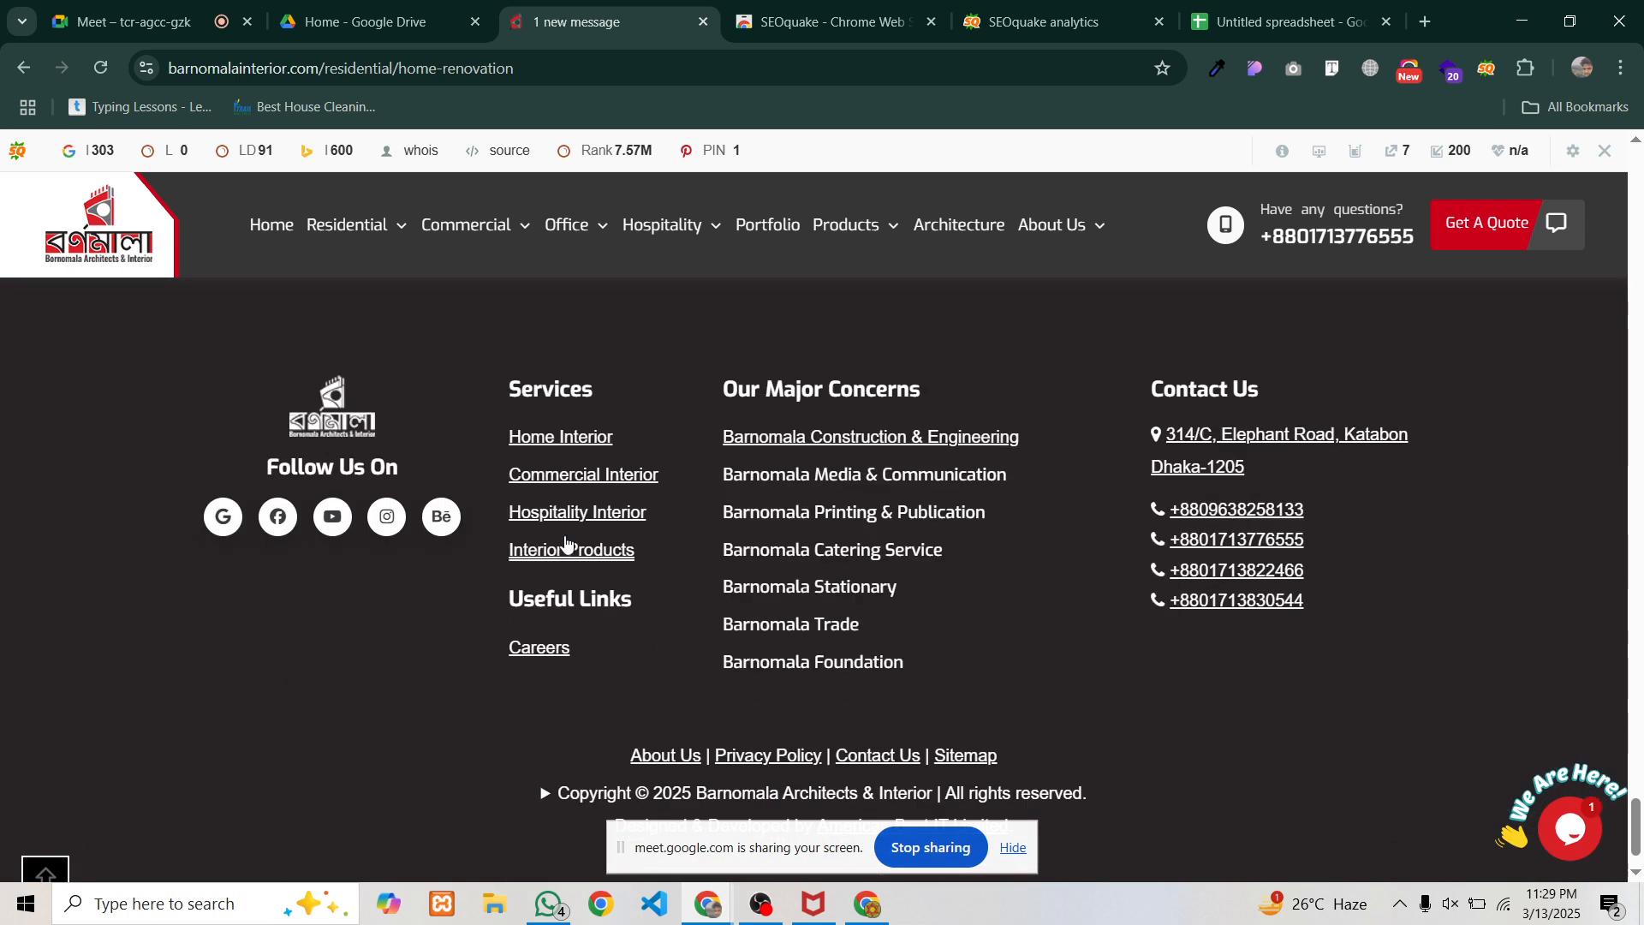
{"action": "scroll", "coordinate": [605, 617], "scroll_direction": "up", "scroll_amount": 3}
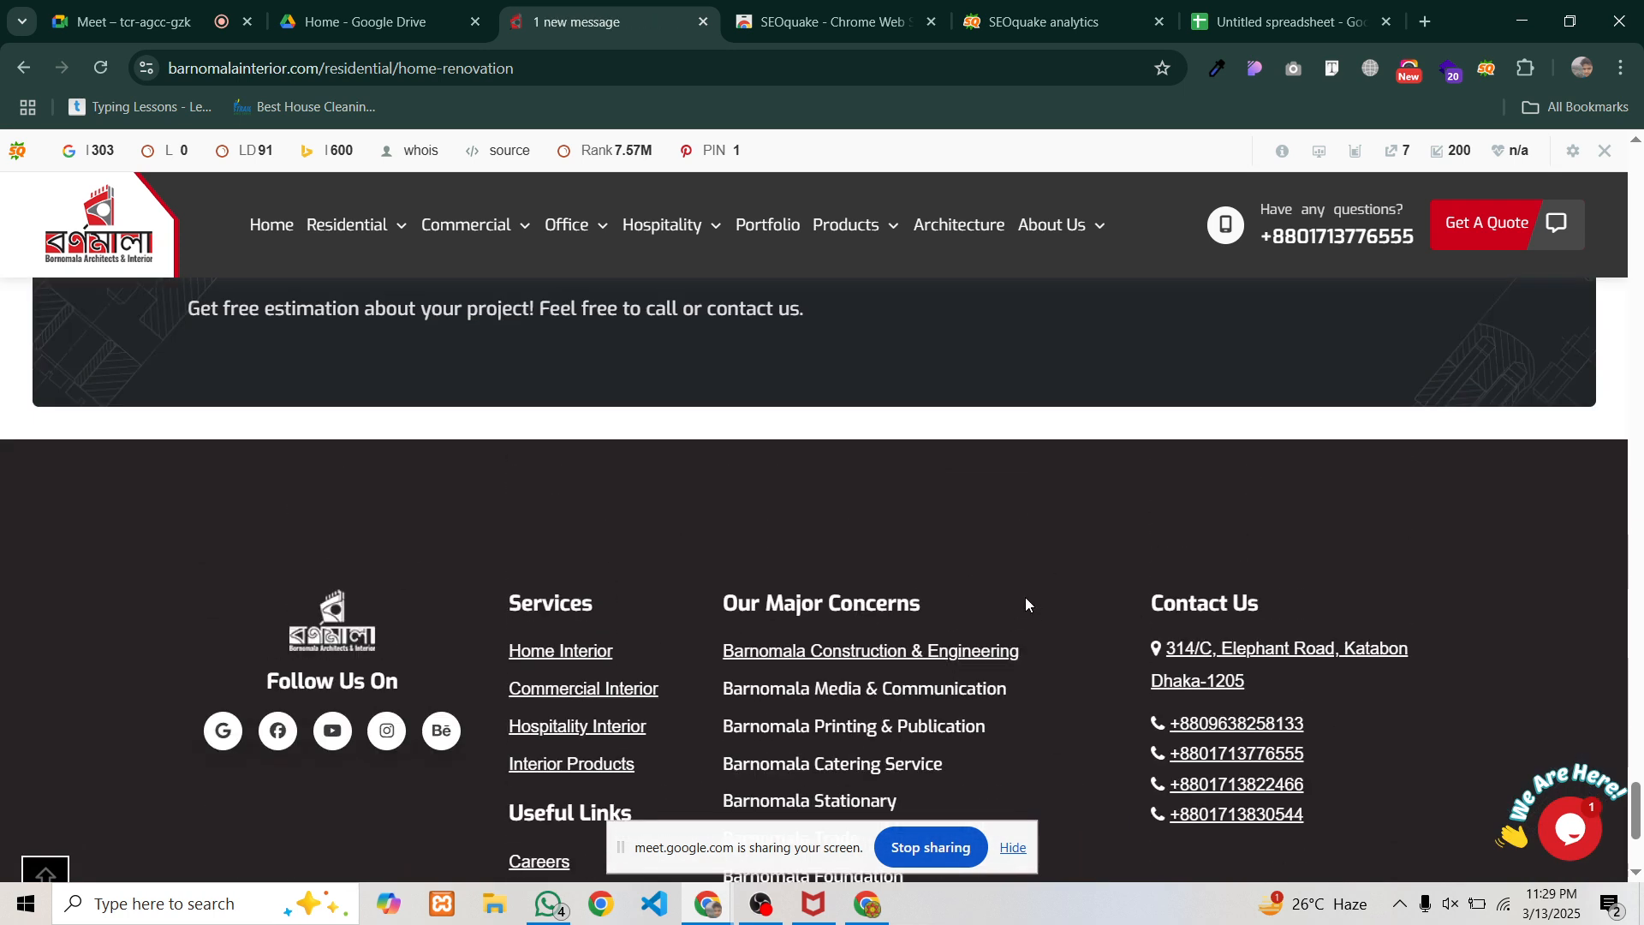
{"action": "scroll", "coordinate": [396, 577], "scroll_direction": "down", "scroll_amount": 2}
{"action": "scroll", "coordinate": [858, 660], "scroll_direction": "up", "scroll_amount": 4}
{"action": "scroll", "coordinate": [858, 661], "scroll_direction": "up", "scroll_amount": 3}
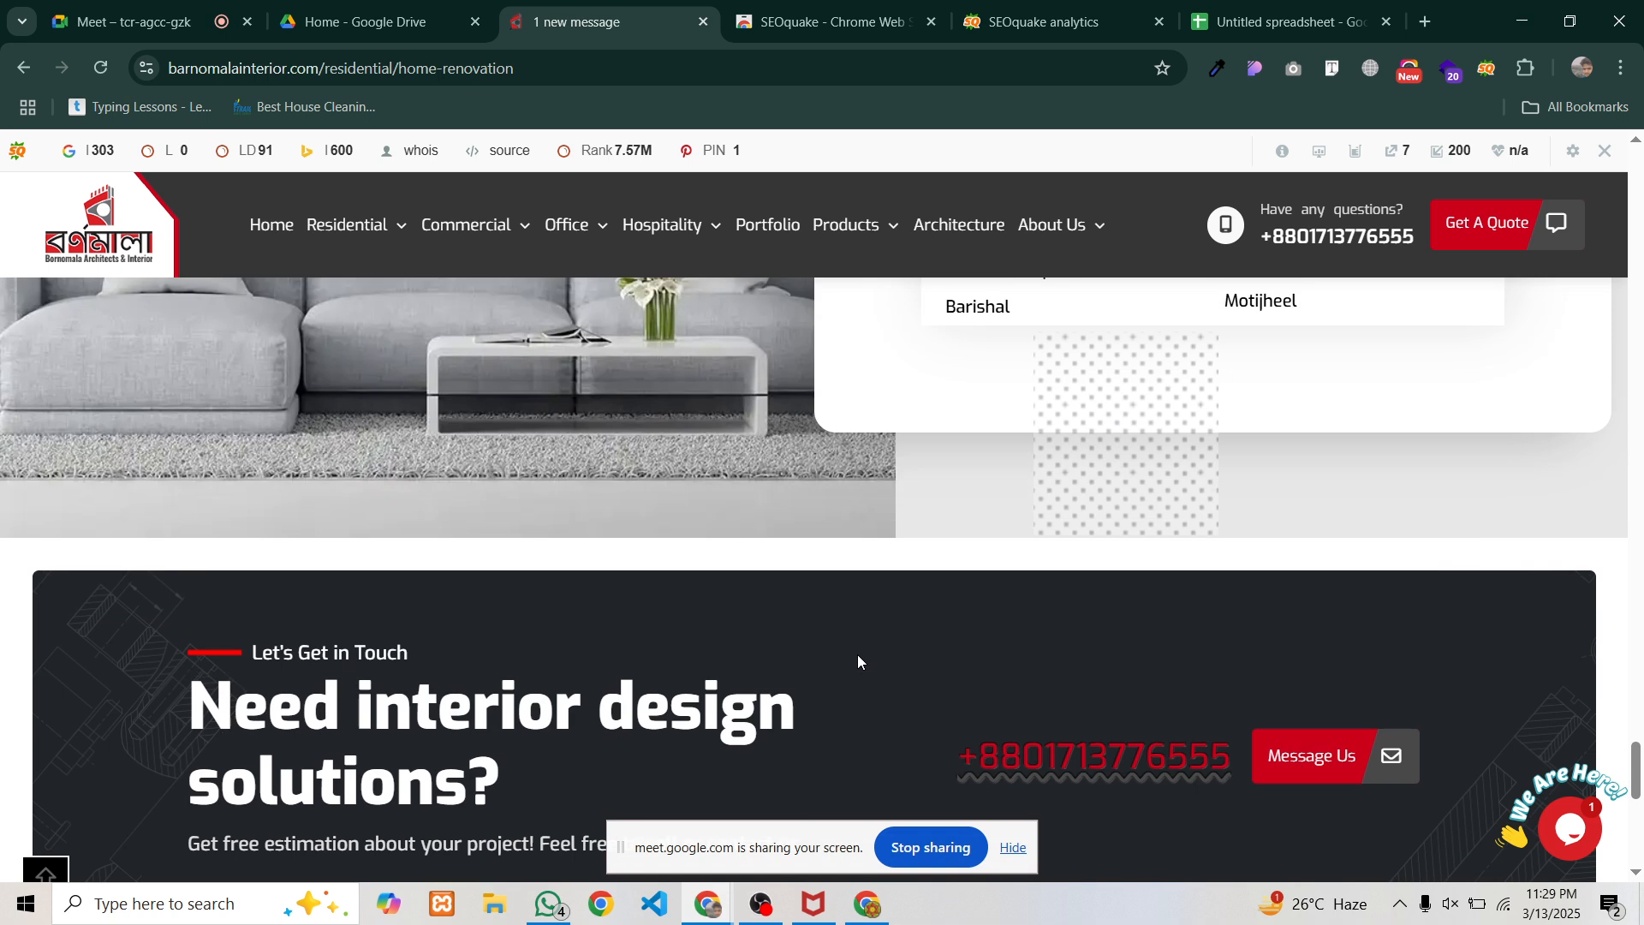
{"action": "scroll", "coordinate": [852, 658], "scroll_direction": "up", "scroll_amount": 3}
{"action": "scroll", "coordinate": [848, 665], "scroll_direction": "down", "scroll_amount": 6}
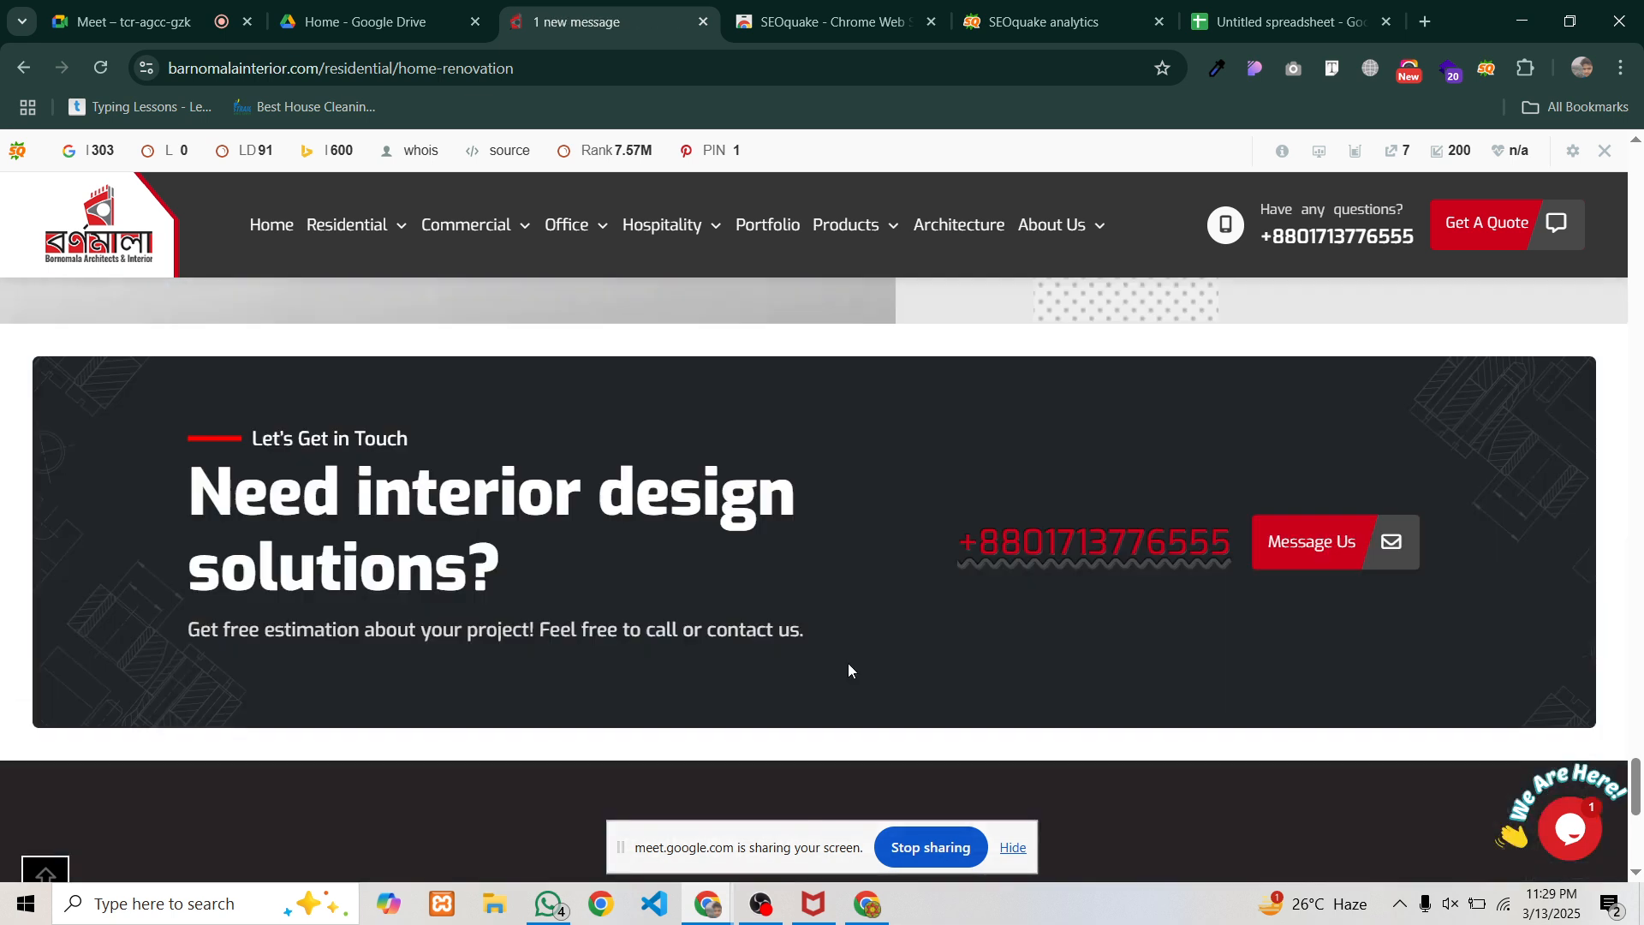
{"action": "scroll", "coordinate": [849, 669], "scroll_direction": "down", "scroll_amount": 3}
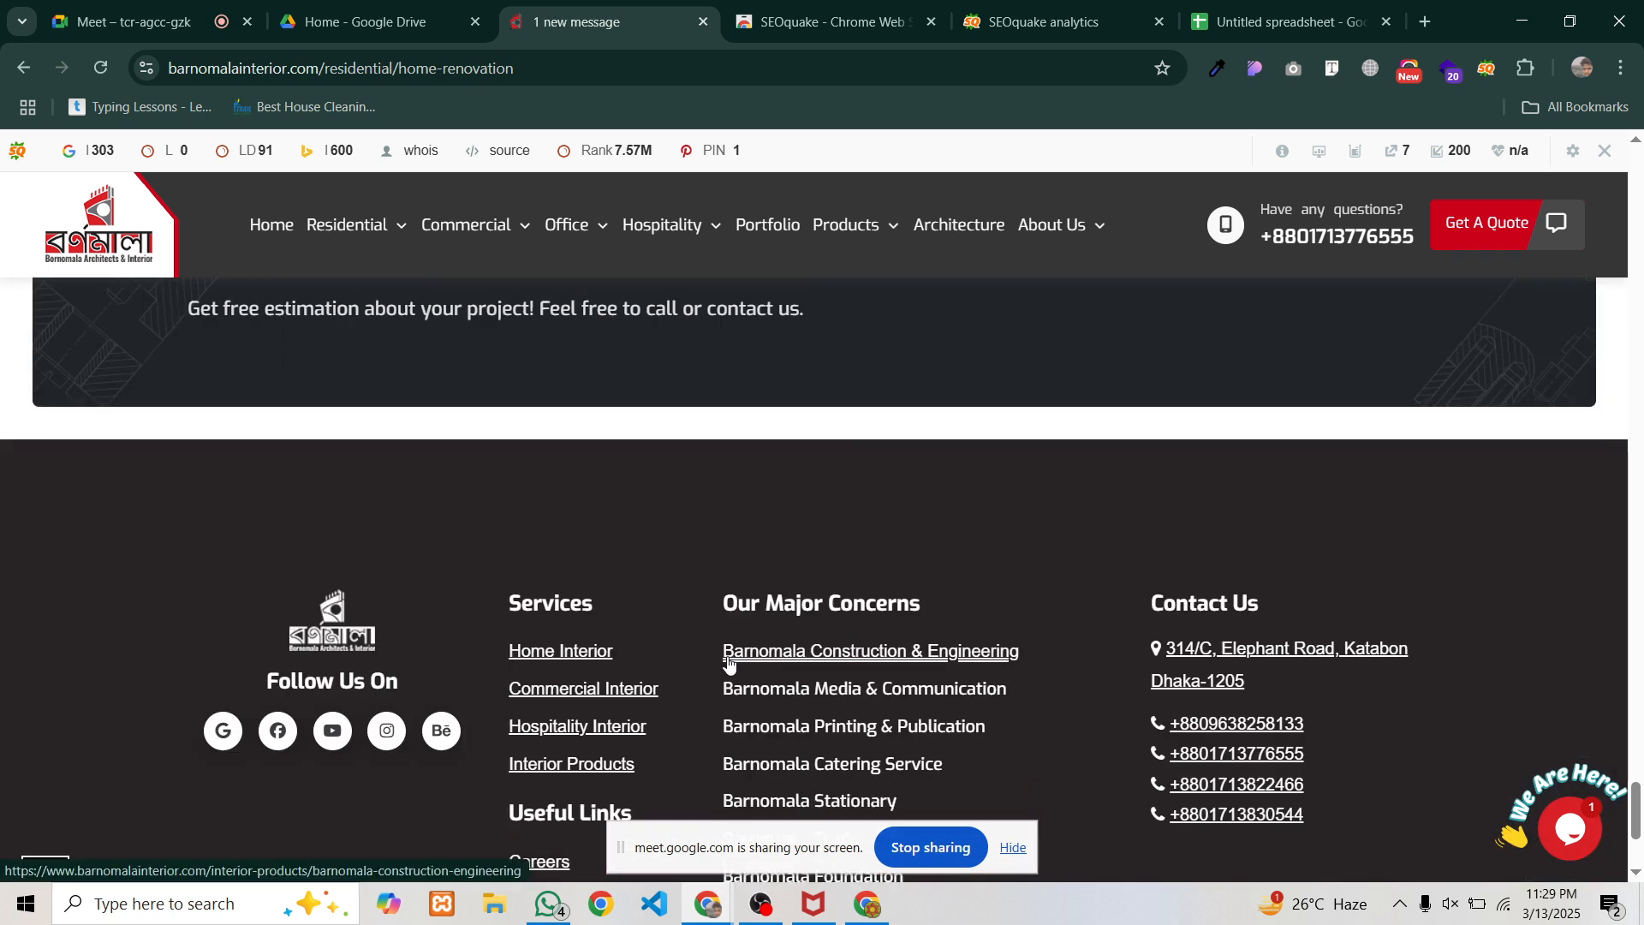
{"action": "scroll", "coordinate": [717, 655], "scroll_direction": "up", "scroll_amount": 15}
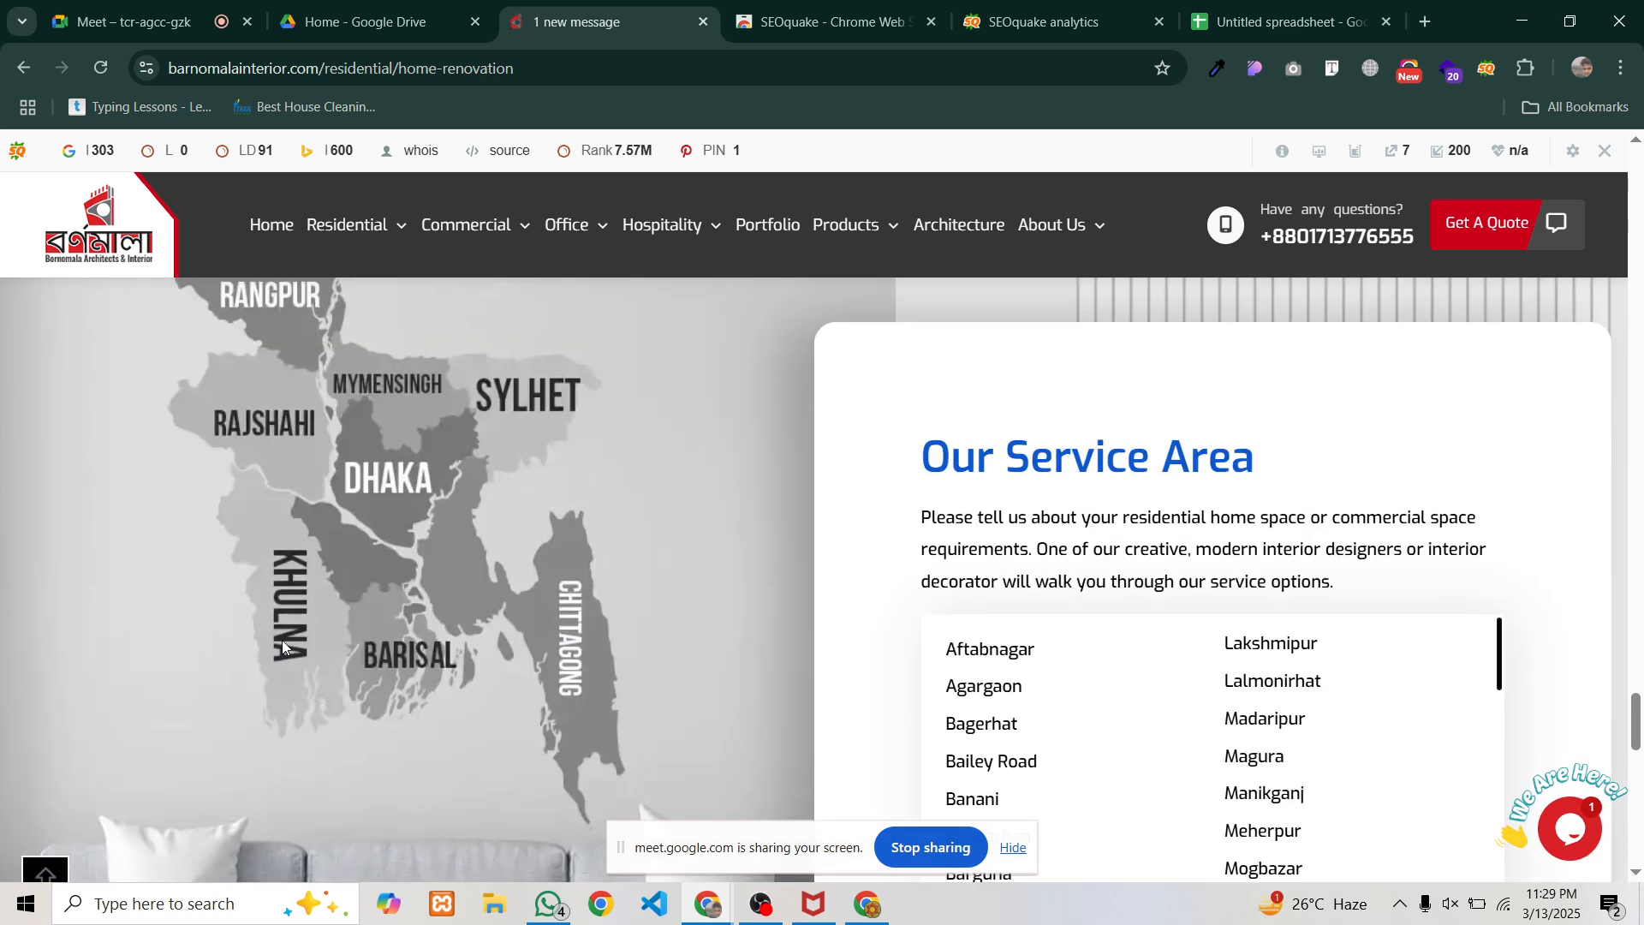
{"action": "scroll", "coordinate": [361, 579], "scroll_direction": "up", "scroll_amount": 2}
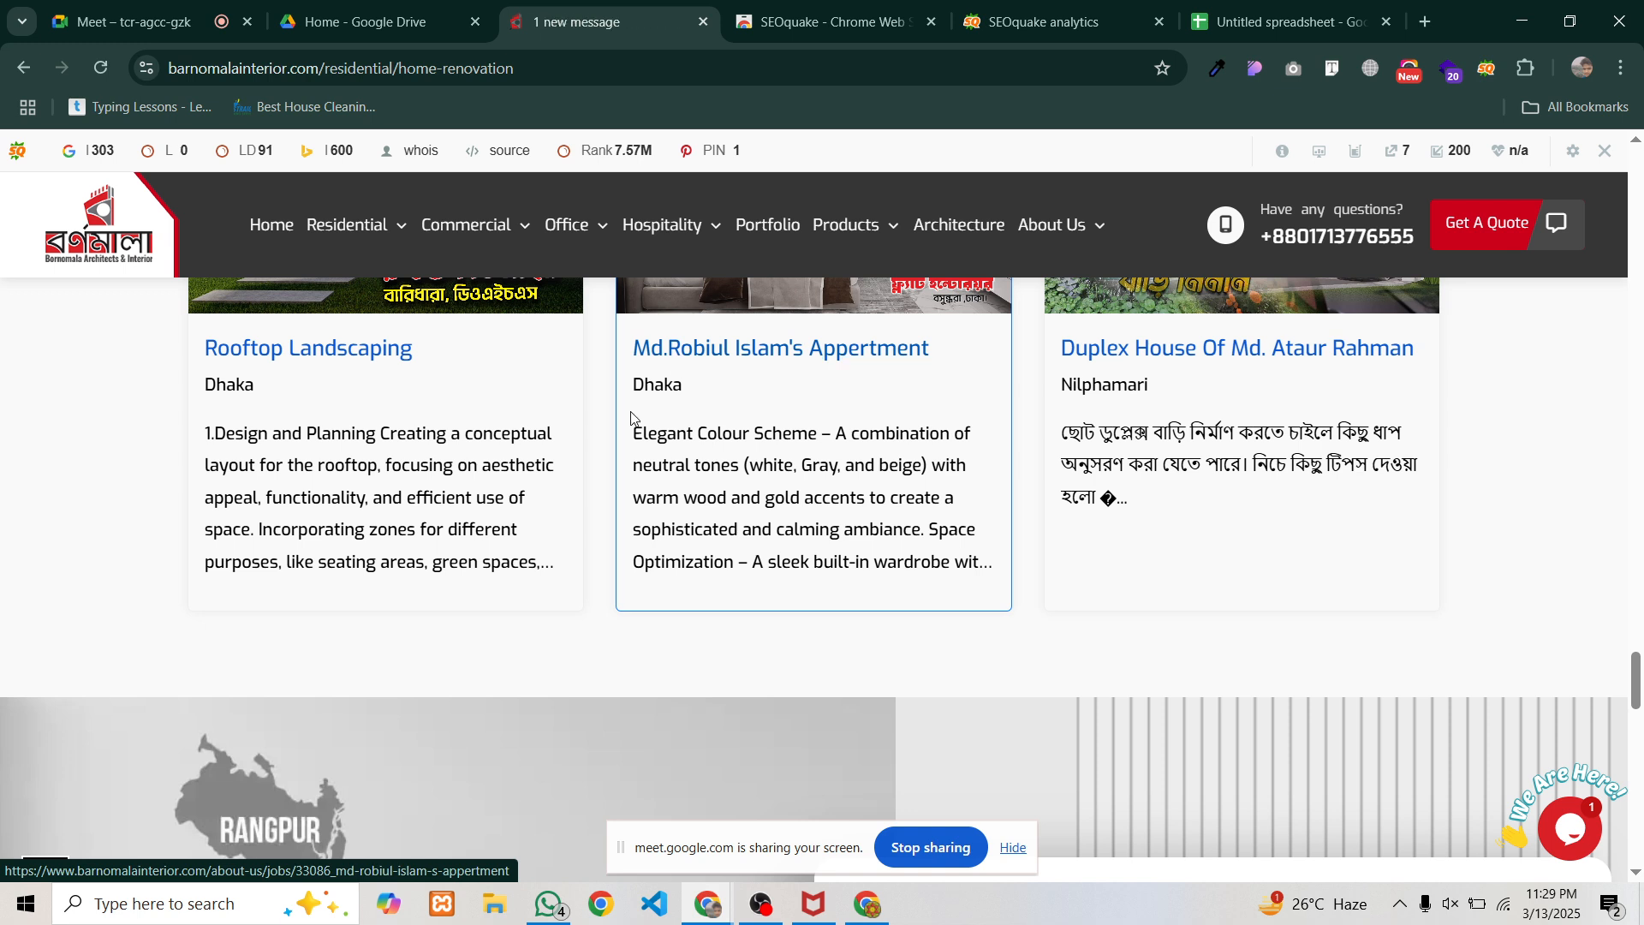
{"action": "scroll", "coordinate": [631, 423], "scroll_direction": "up", "scroll_amount": 10}
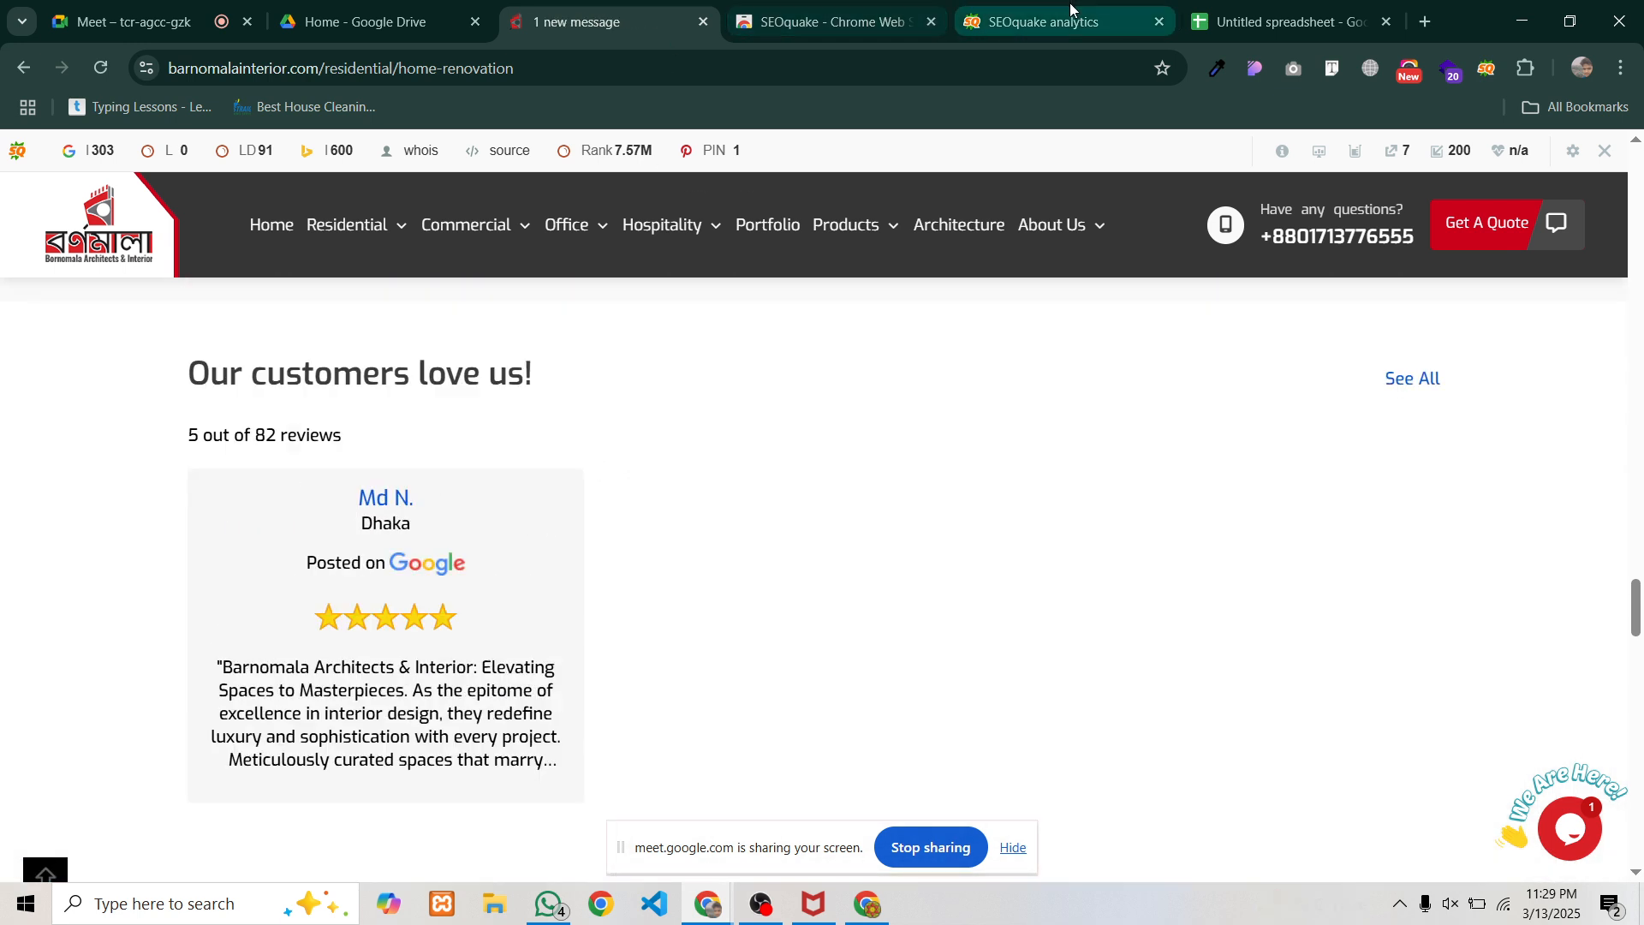
Enter 'Website Have Internal Links but didn't use External Links' in Orphan Page Status cell N2
{"action": "left_click", "coordinate": [1293, 28]}
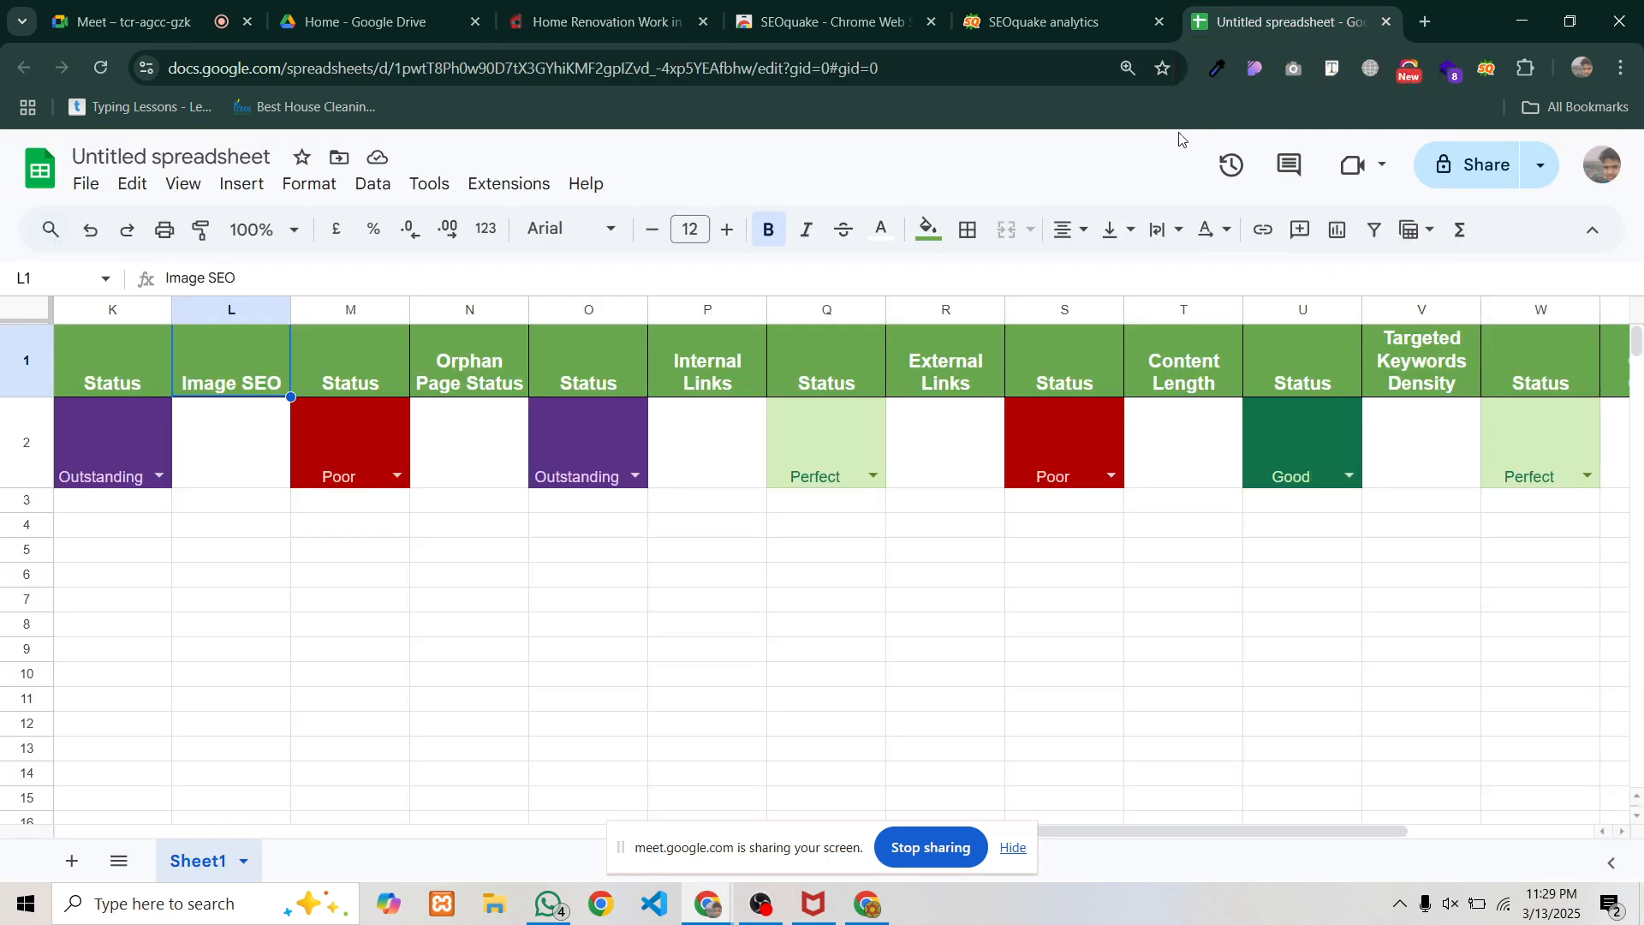
{"action": "left_click", "coordinate": [447, 441]}
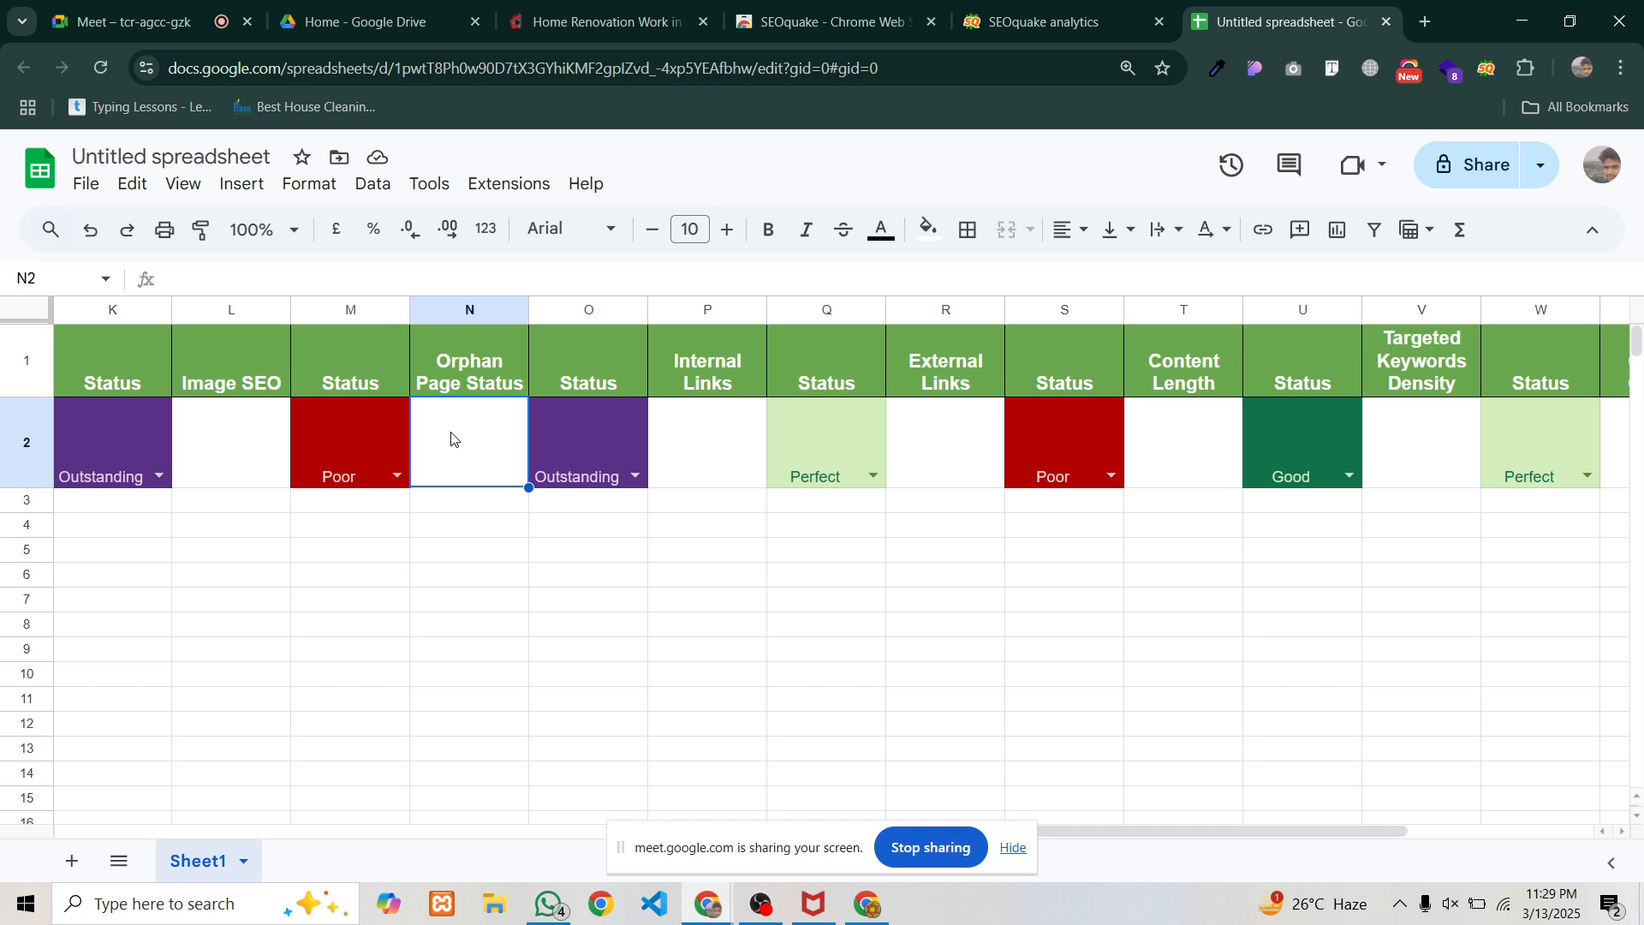
{"action": "type", "text": "Websi"}
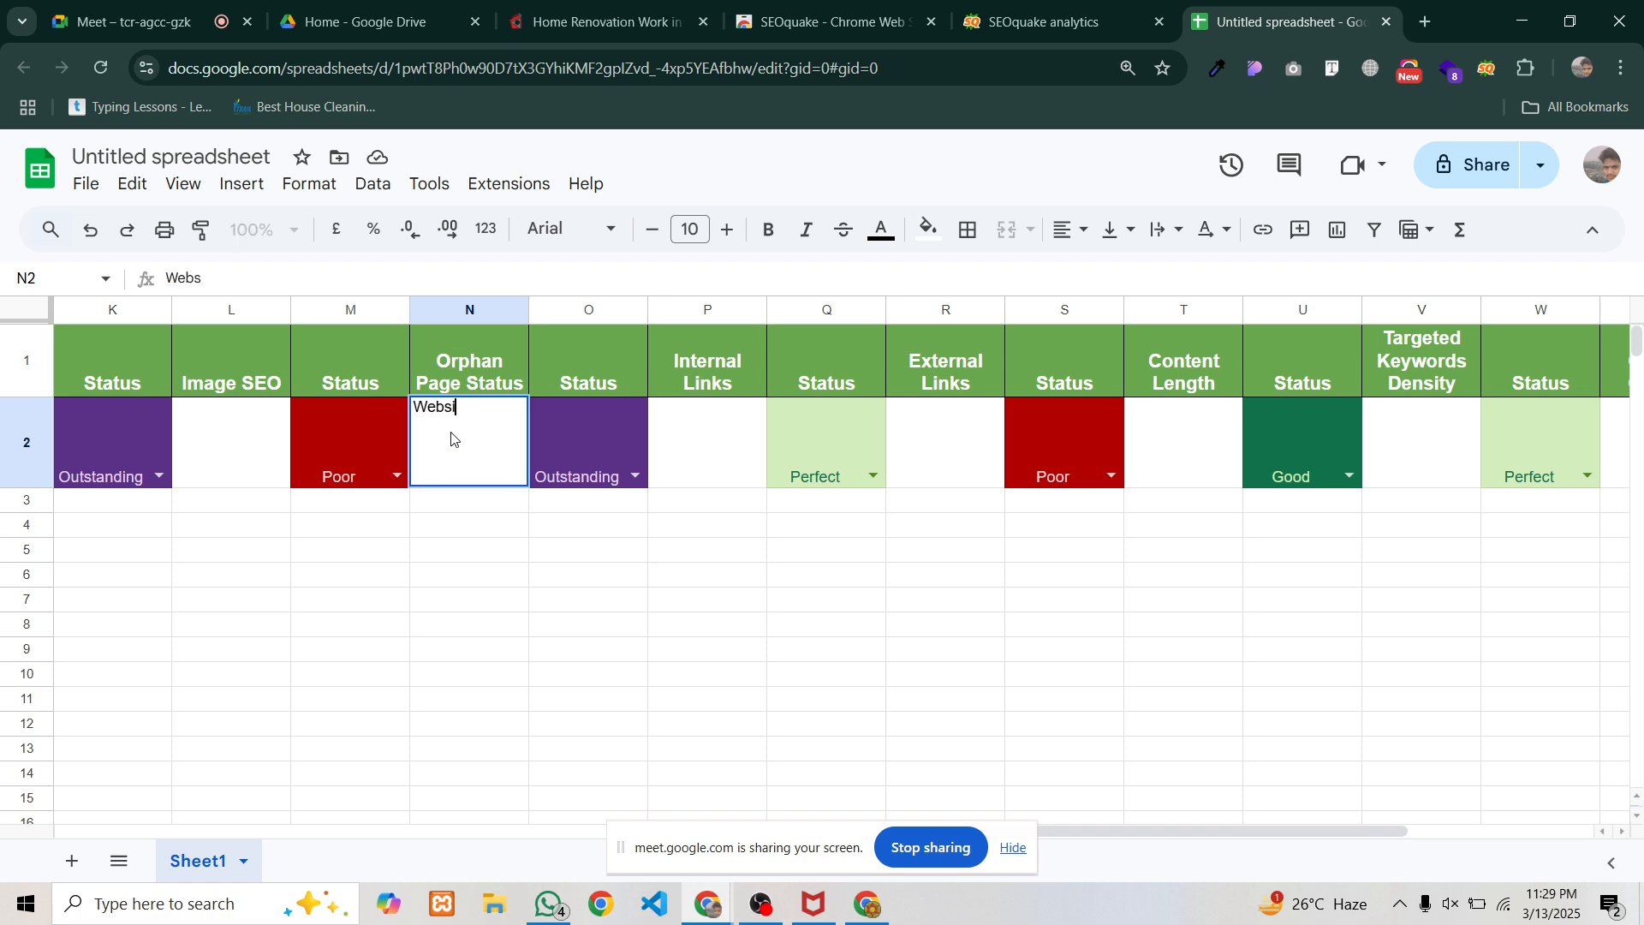
{"action": "type", "text": "te Ha"}
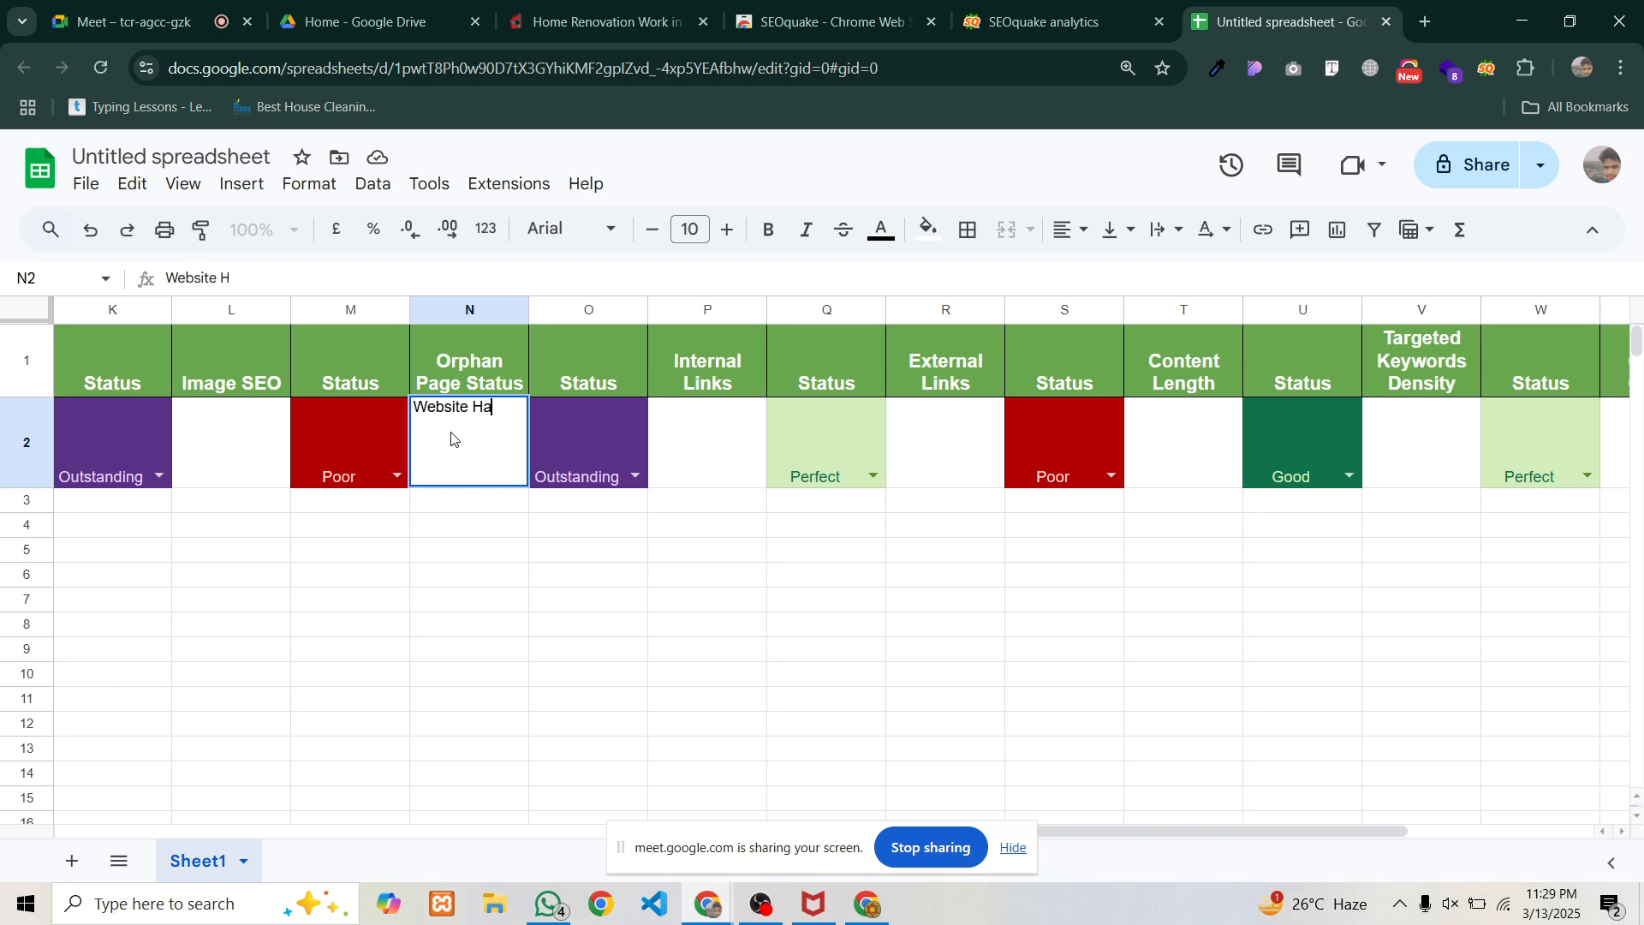
{"action": "type", "text": "ve Internal"}
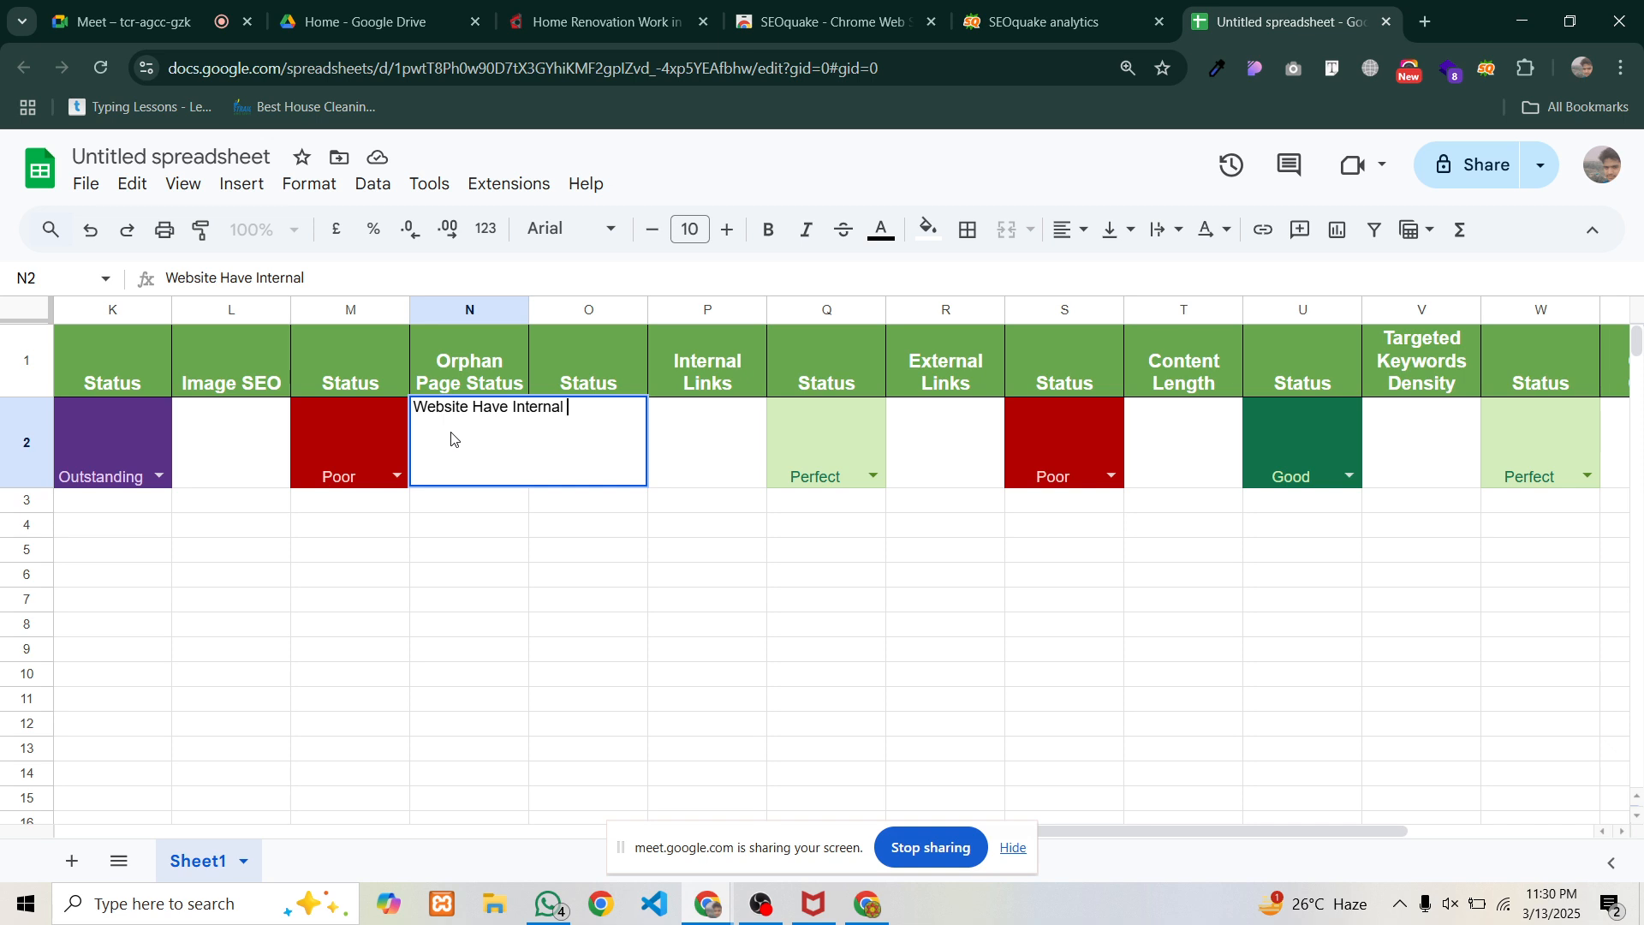
{"action": "type", "text": " Links d"}
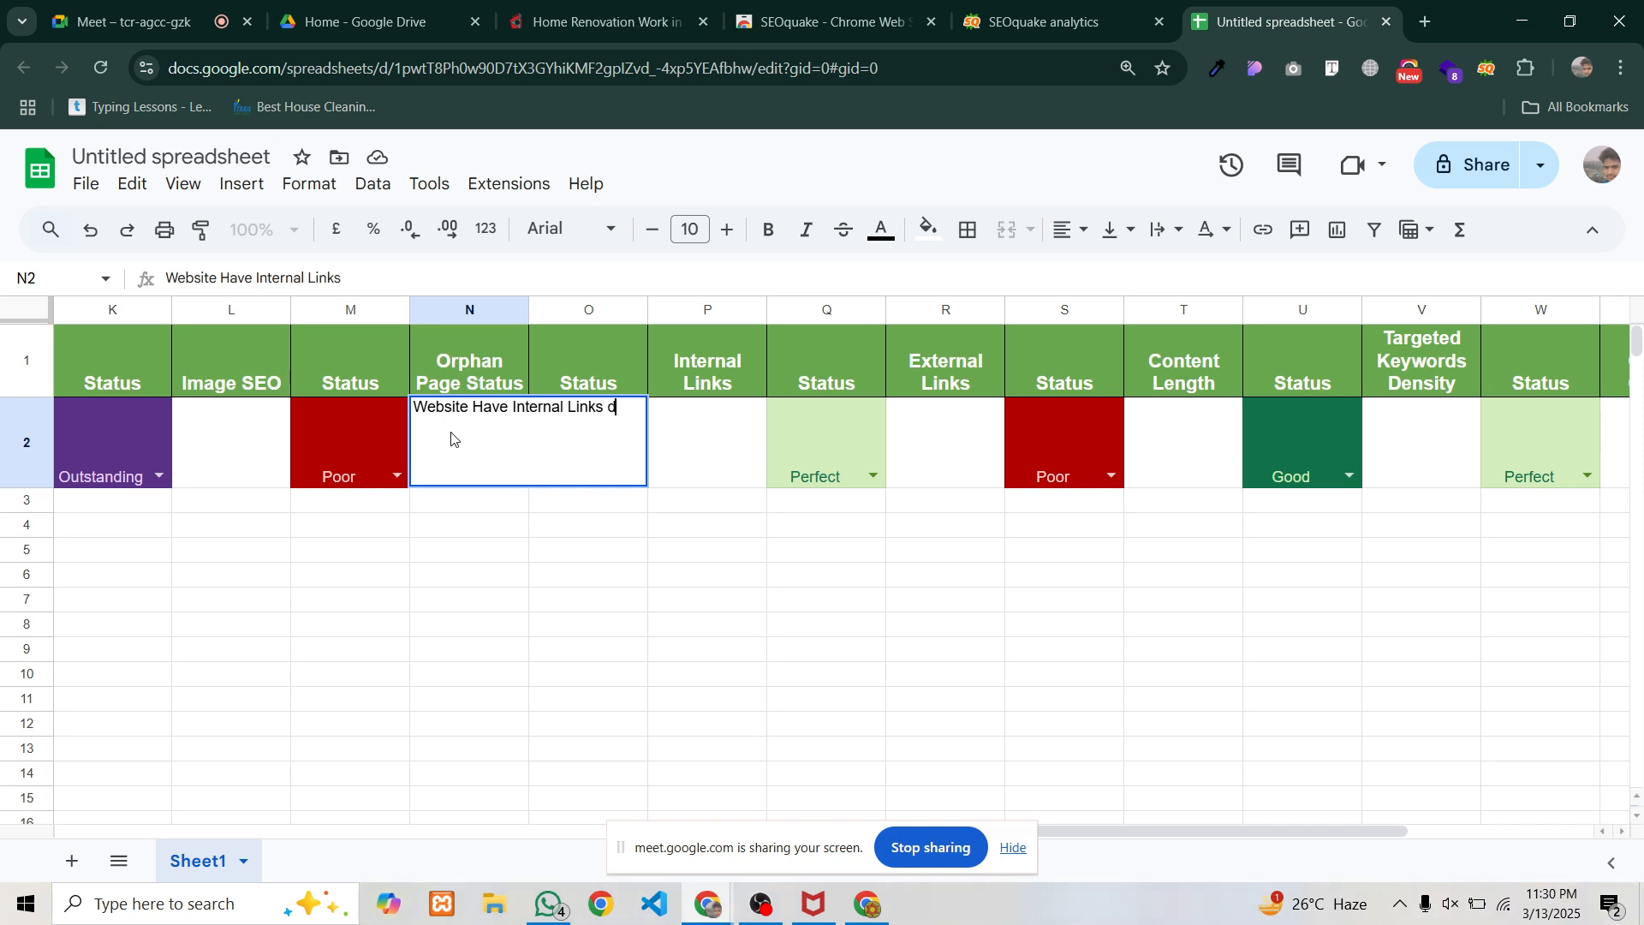
{"action": "key", "text": "BackSpace"}
{"action": "type", "text": "but didn't use"}
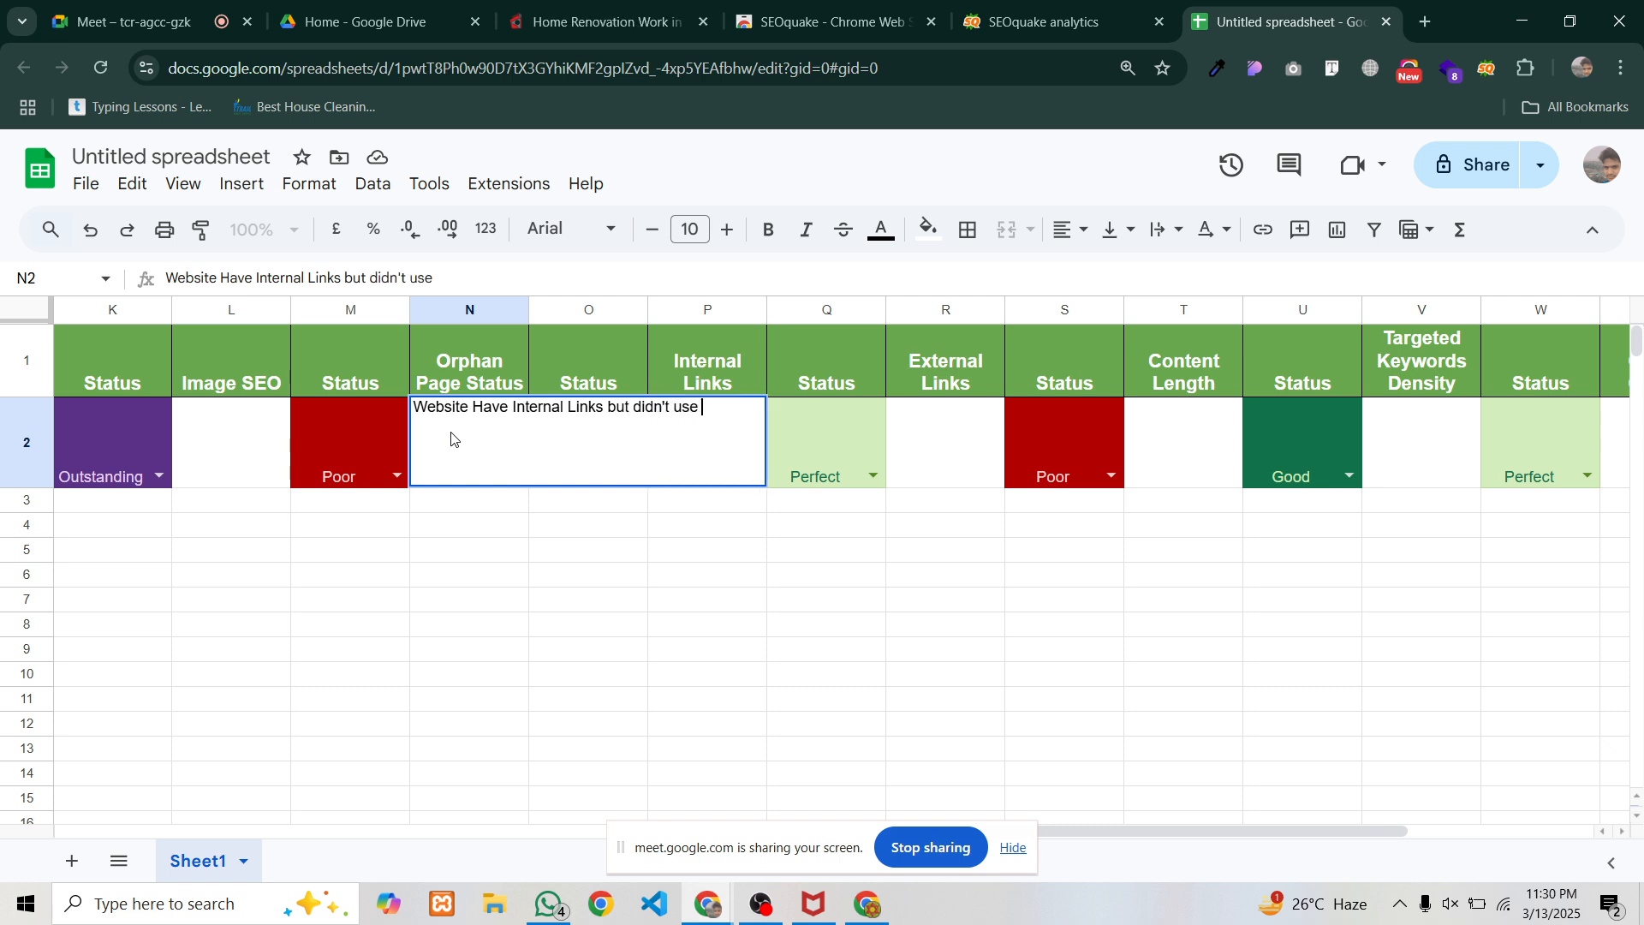
{"action": "type", "text": " External Links"}
{"action": "key", "text": "Return"}
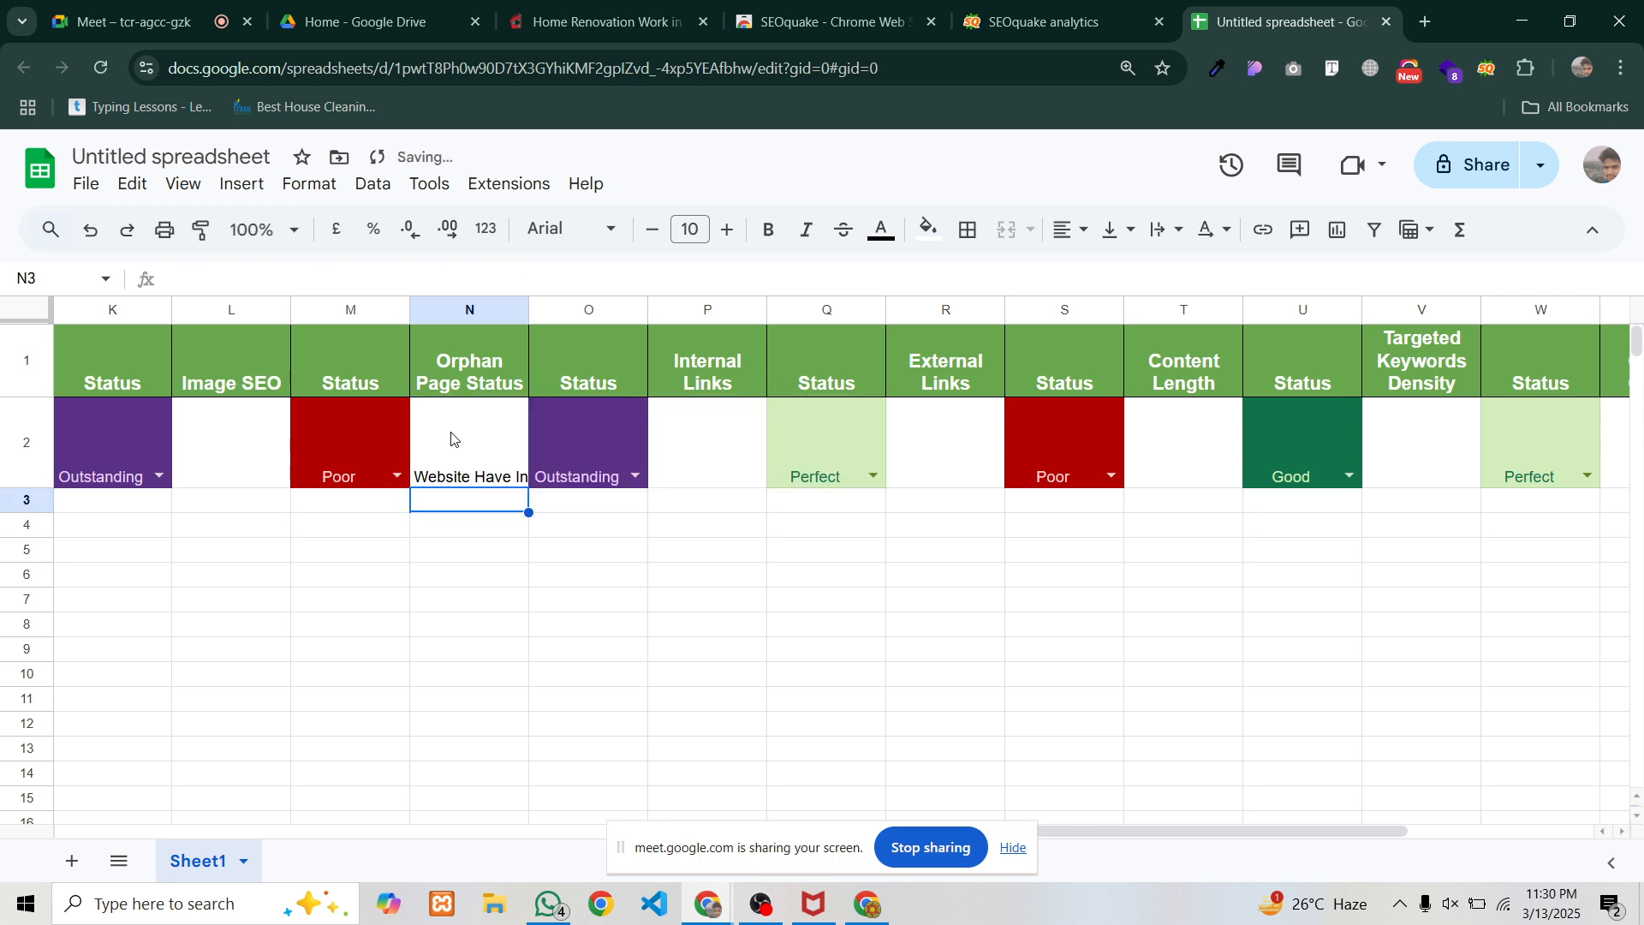
Set column N to Wrap text so N2's whole note is readable
{"action": "left_click", "coordinate": [487, 311]}
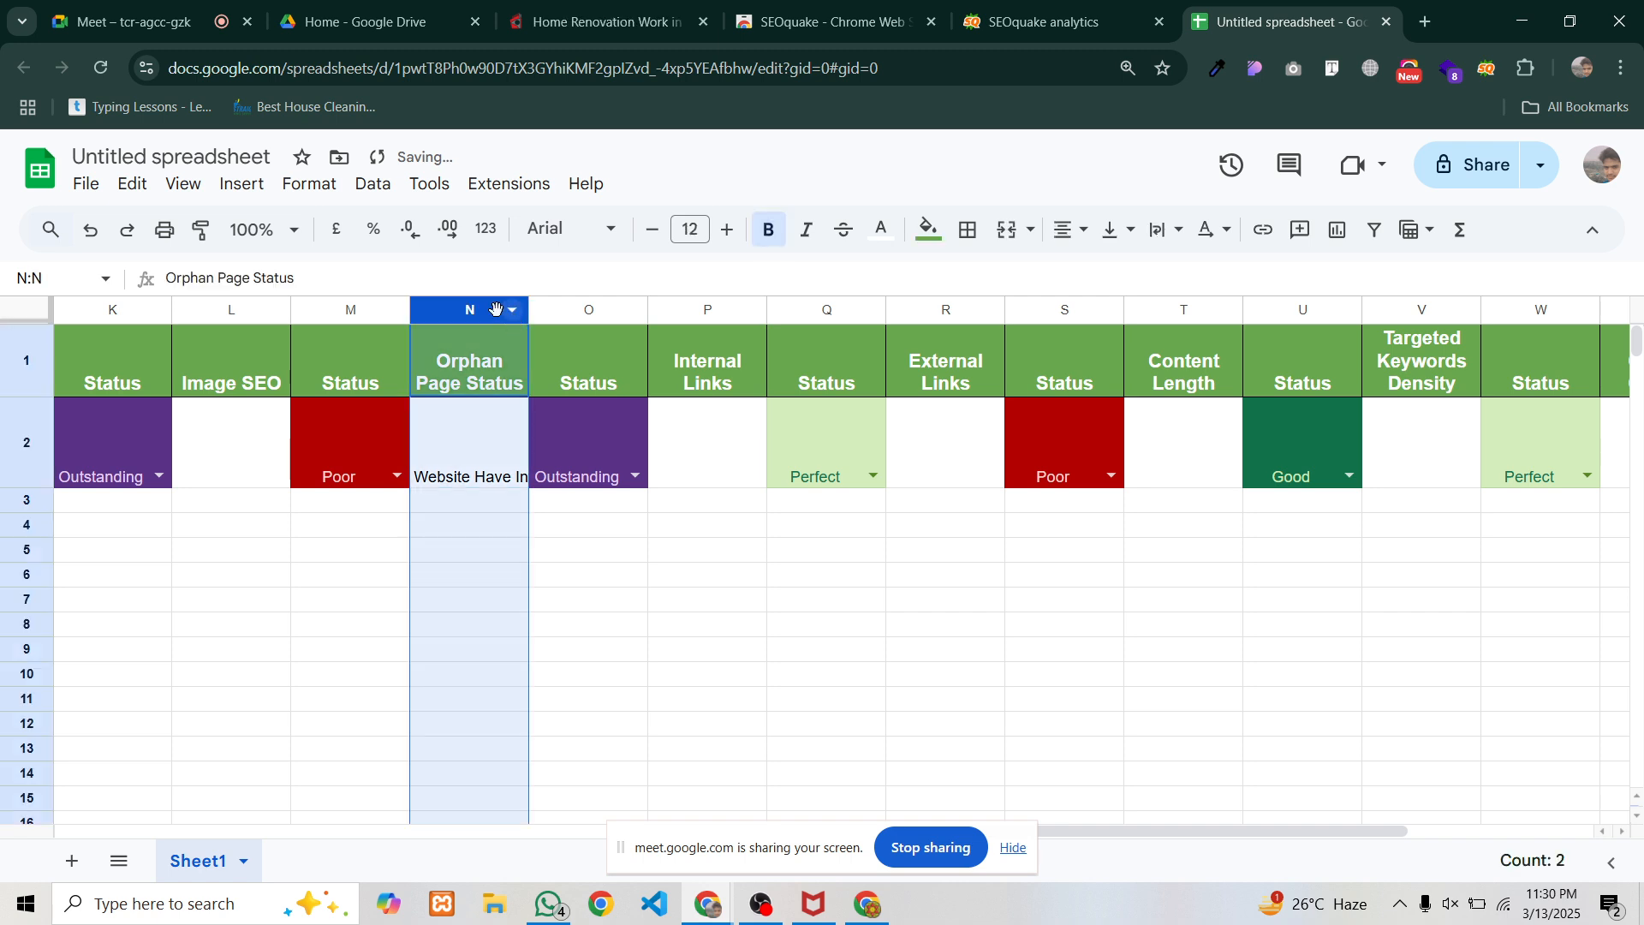
{"action": "left_click", "coordinate": [1166, 230]}
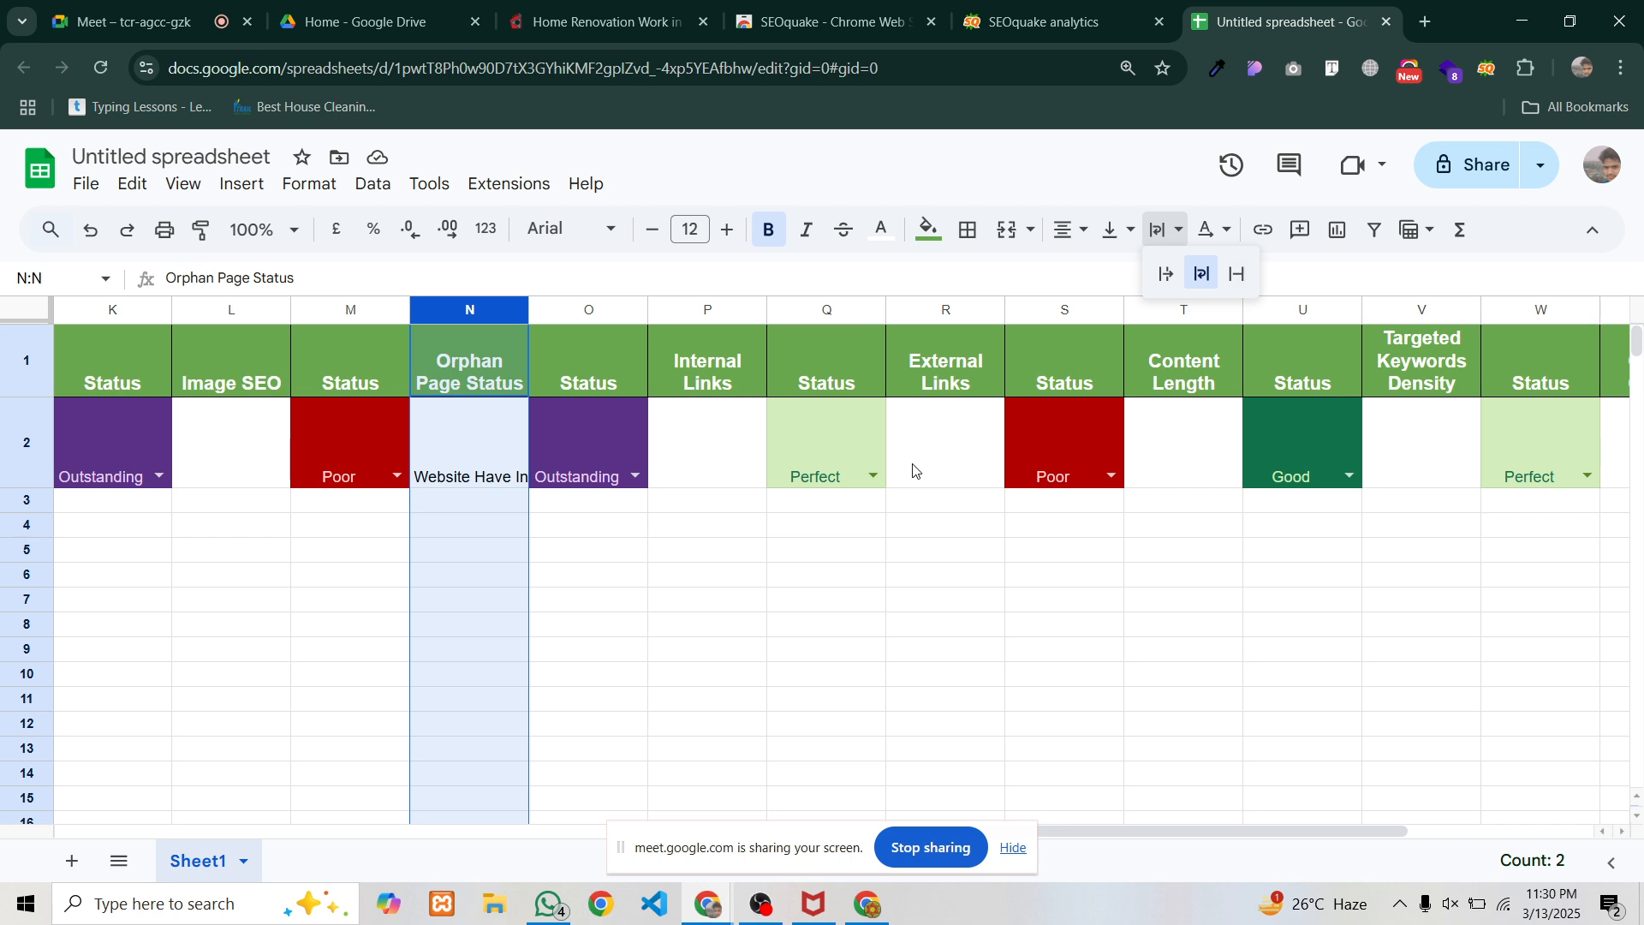
{"action": "left_click", "coordinate": [587, 574]}
Set O2's status to Poor and write 'You have used internal Links' in P2
{"action": "left_click", "coordinate": [635, 477]}
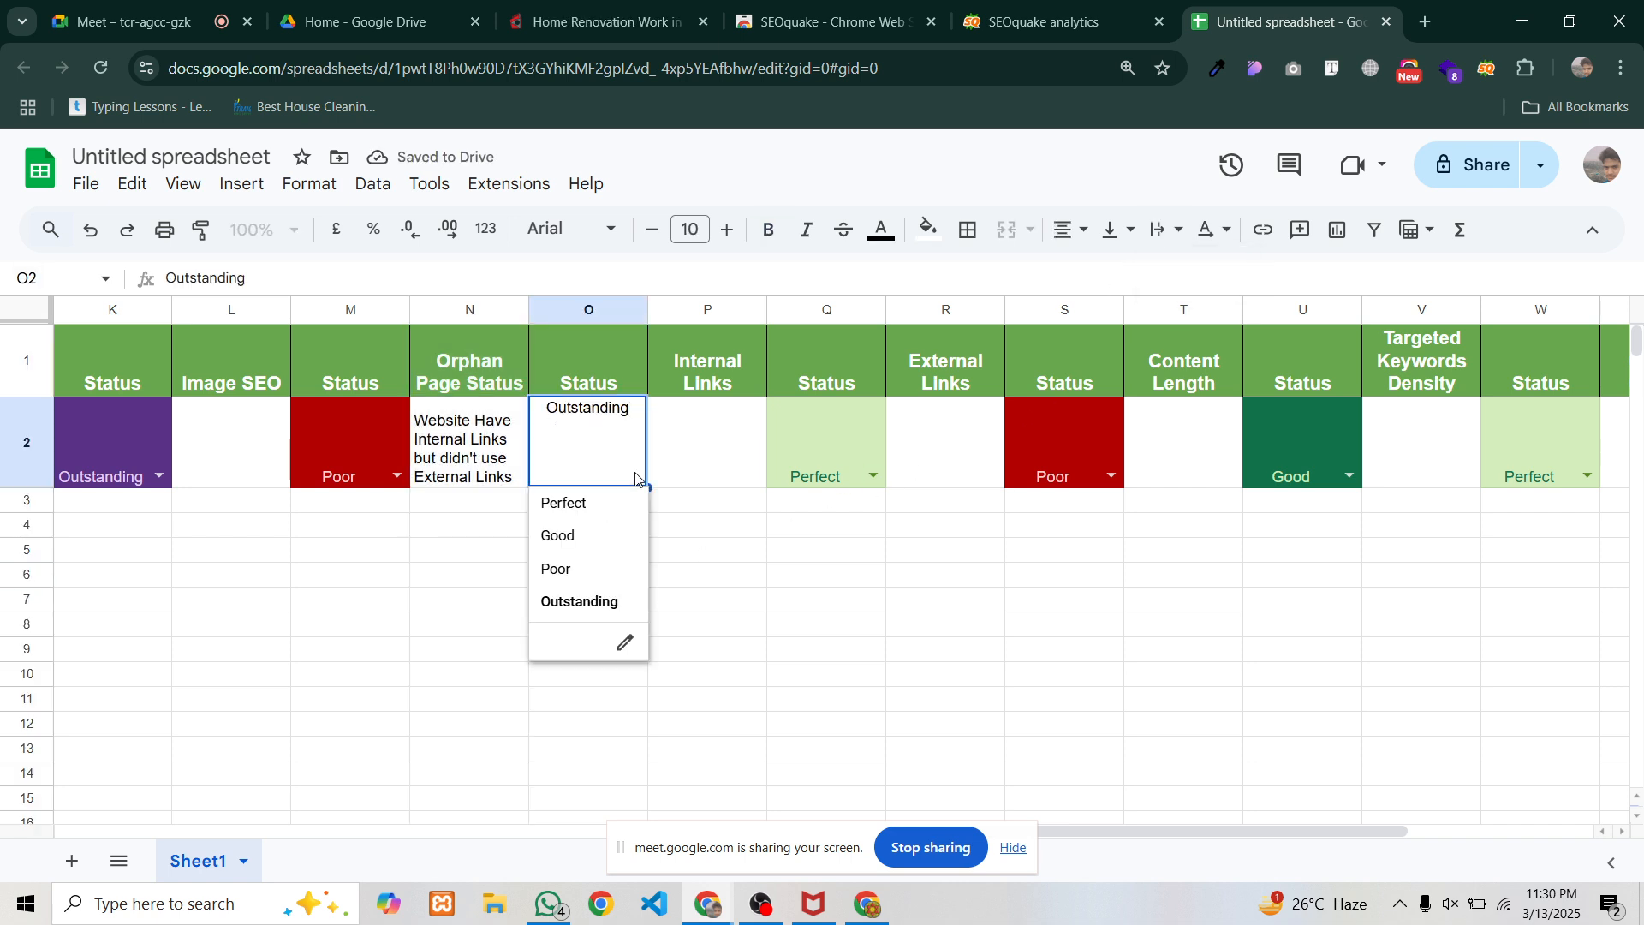
{"action": "left_click", "coordinate": [561, 571]}
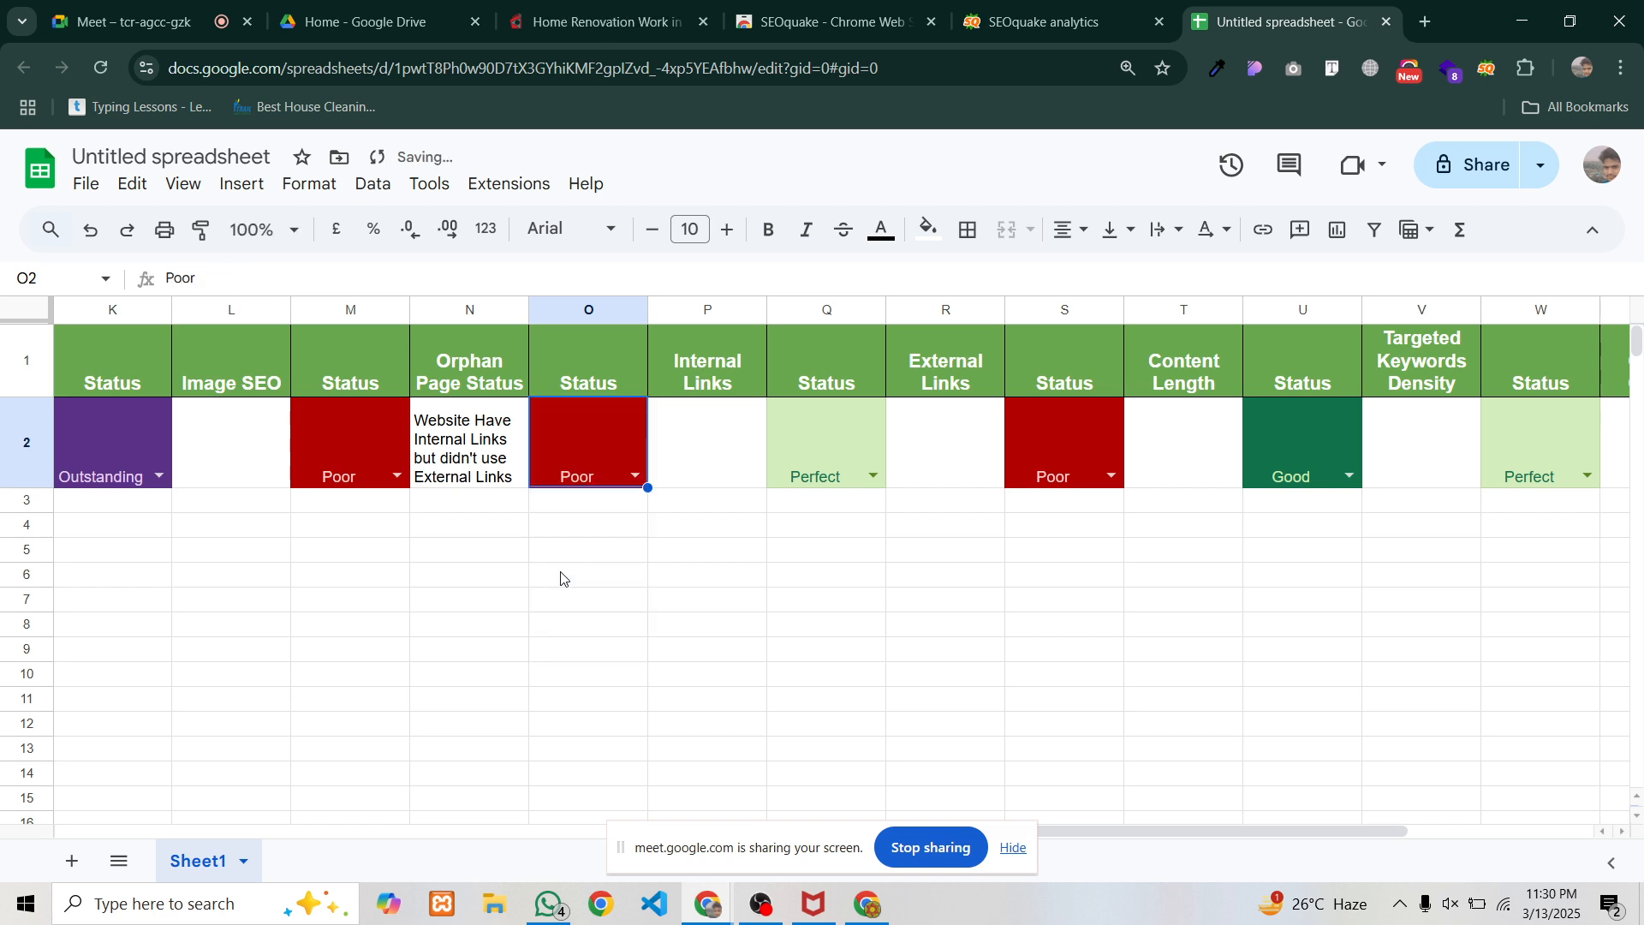
{"action": "left_click", "coordinate": [699, 427]}
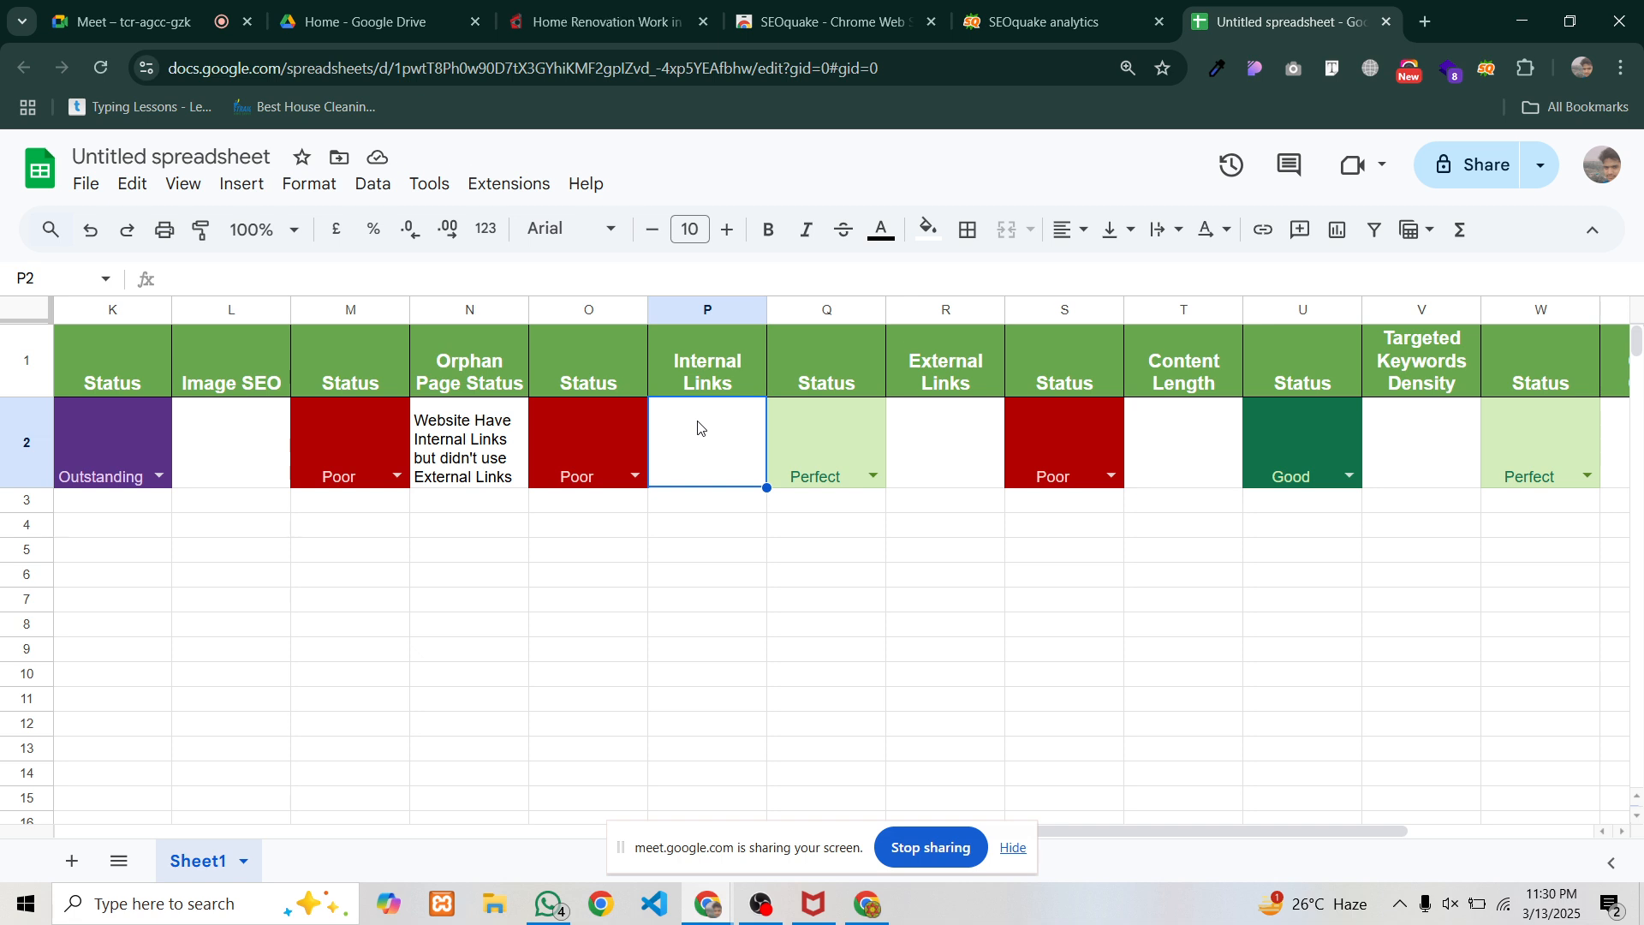
{"action": "type", "text": "You"}
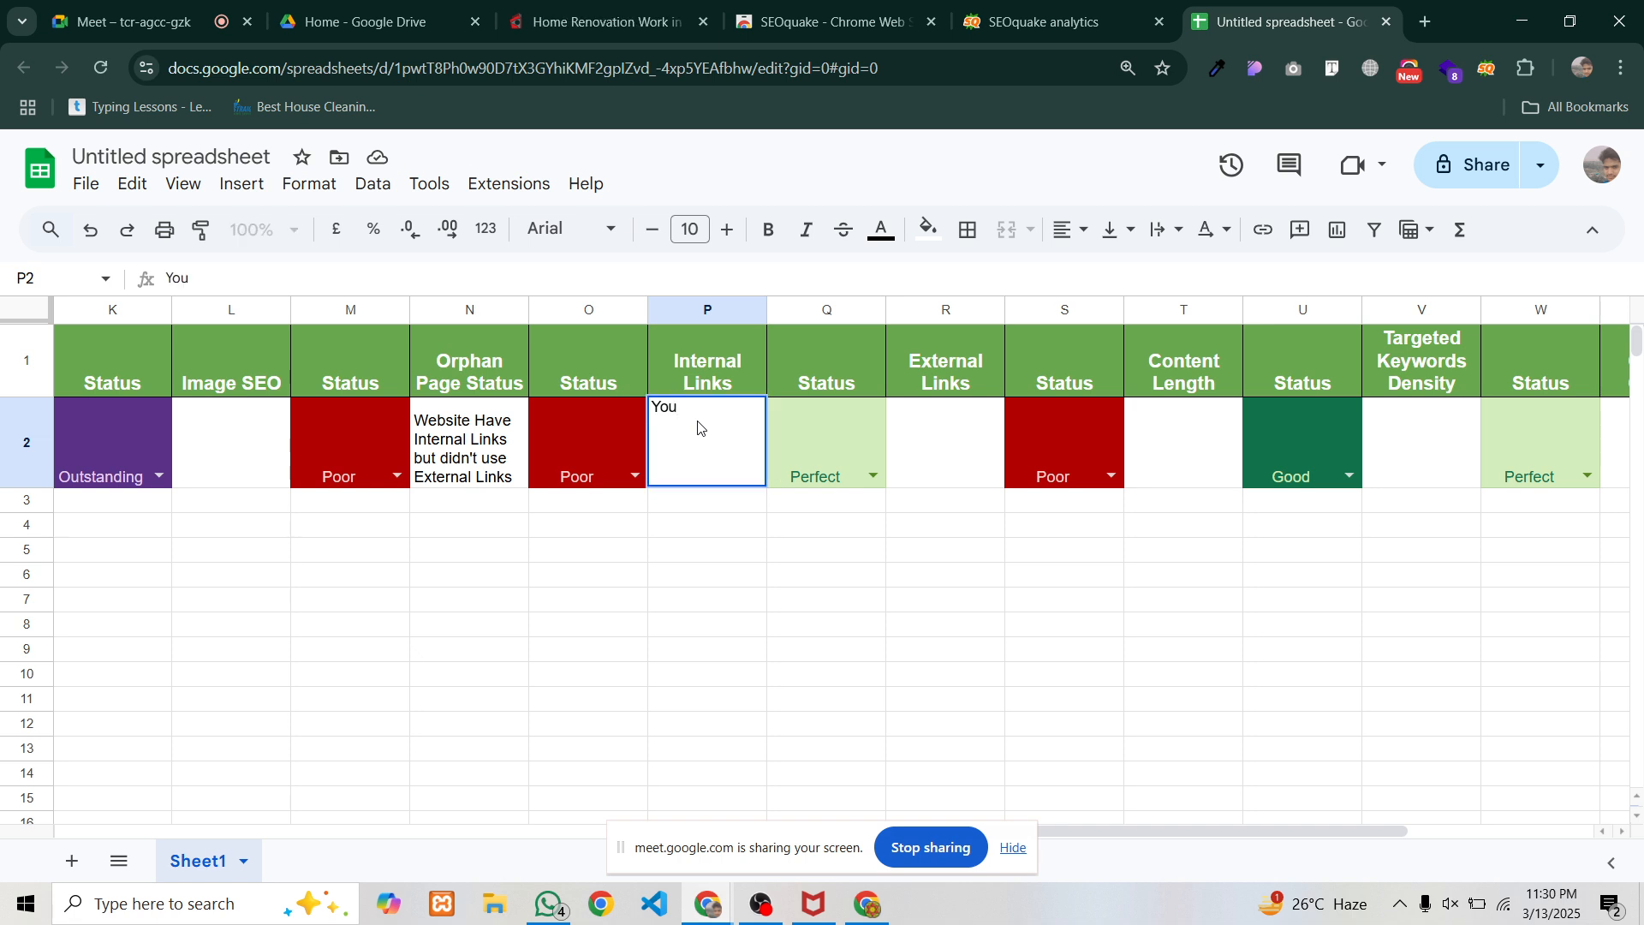
{"action": "type", "text": " have userd inte"}
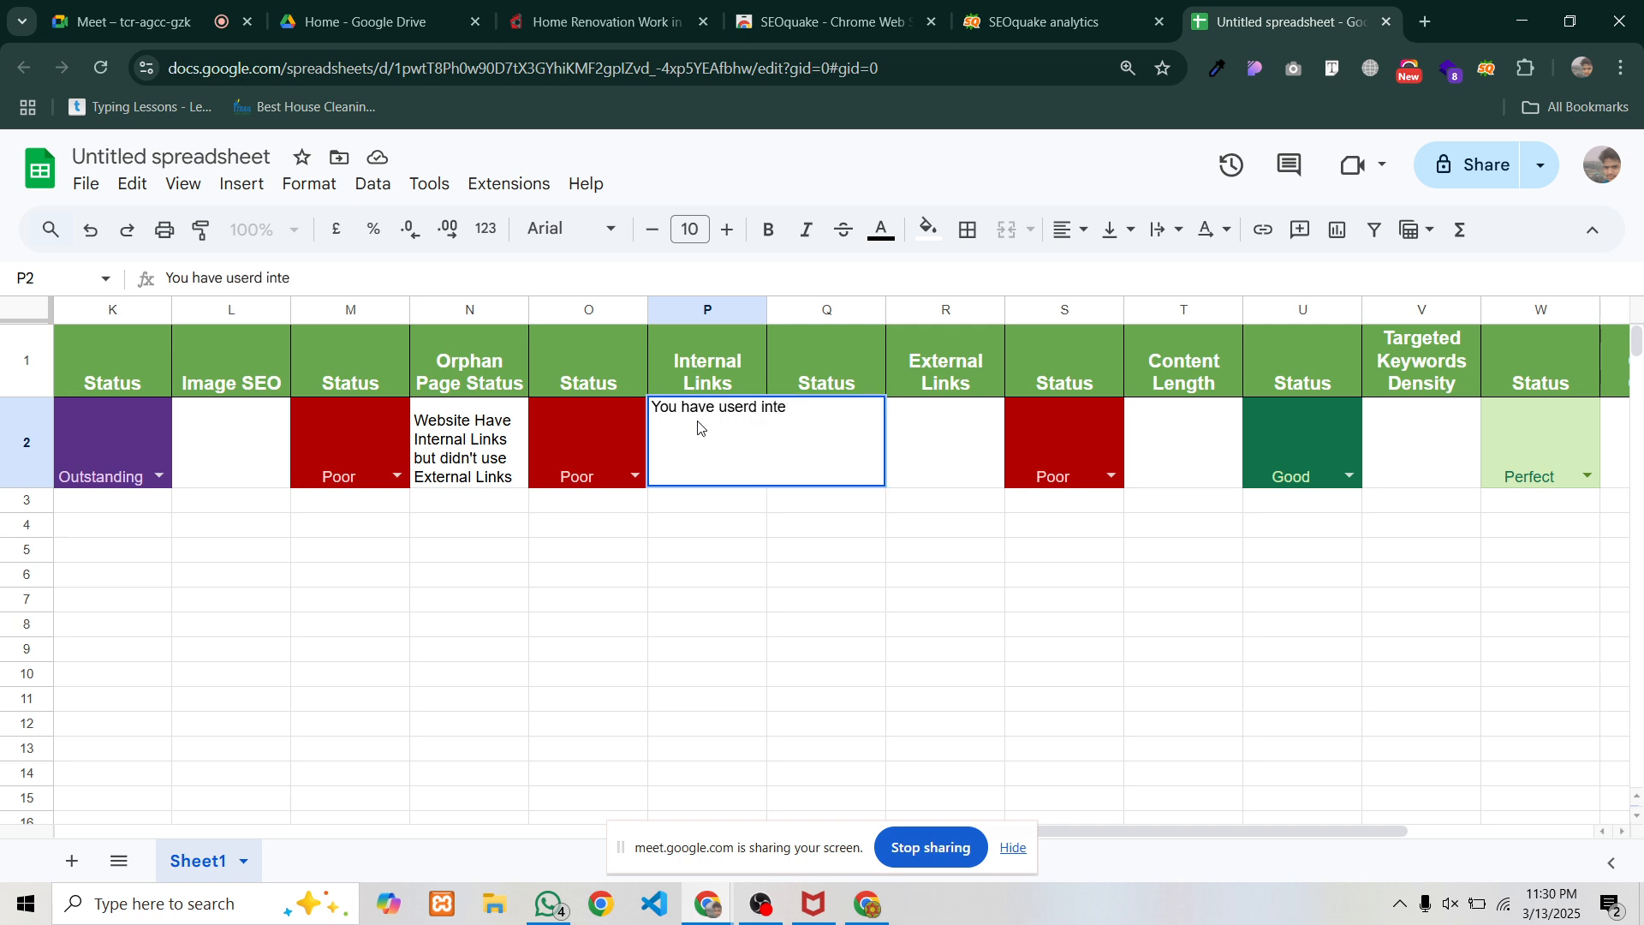
{"action": "type", "text": "r internal Li"}
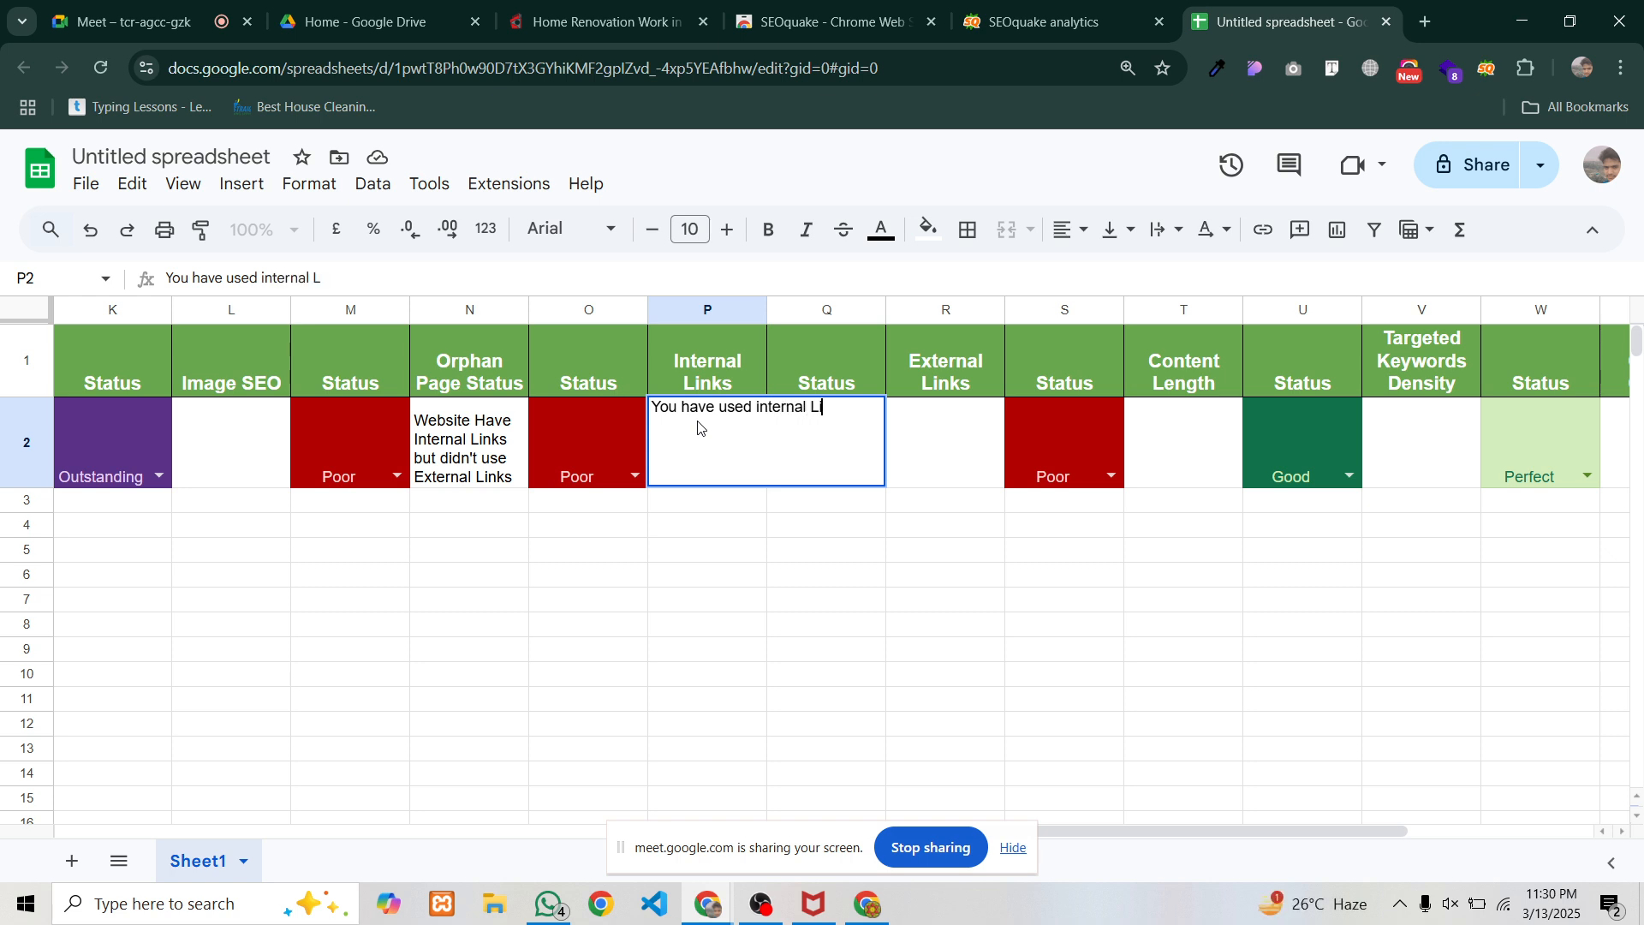
{"action": "type", "text": "nks"}
{"action": "key", "text": "Return"}
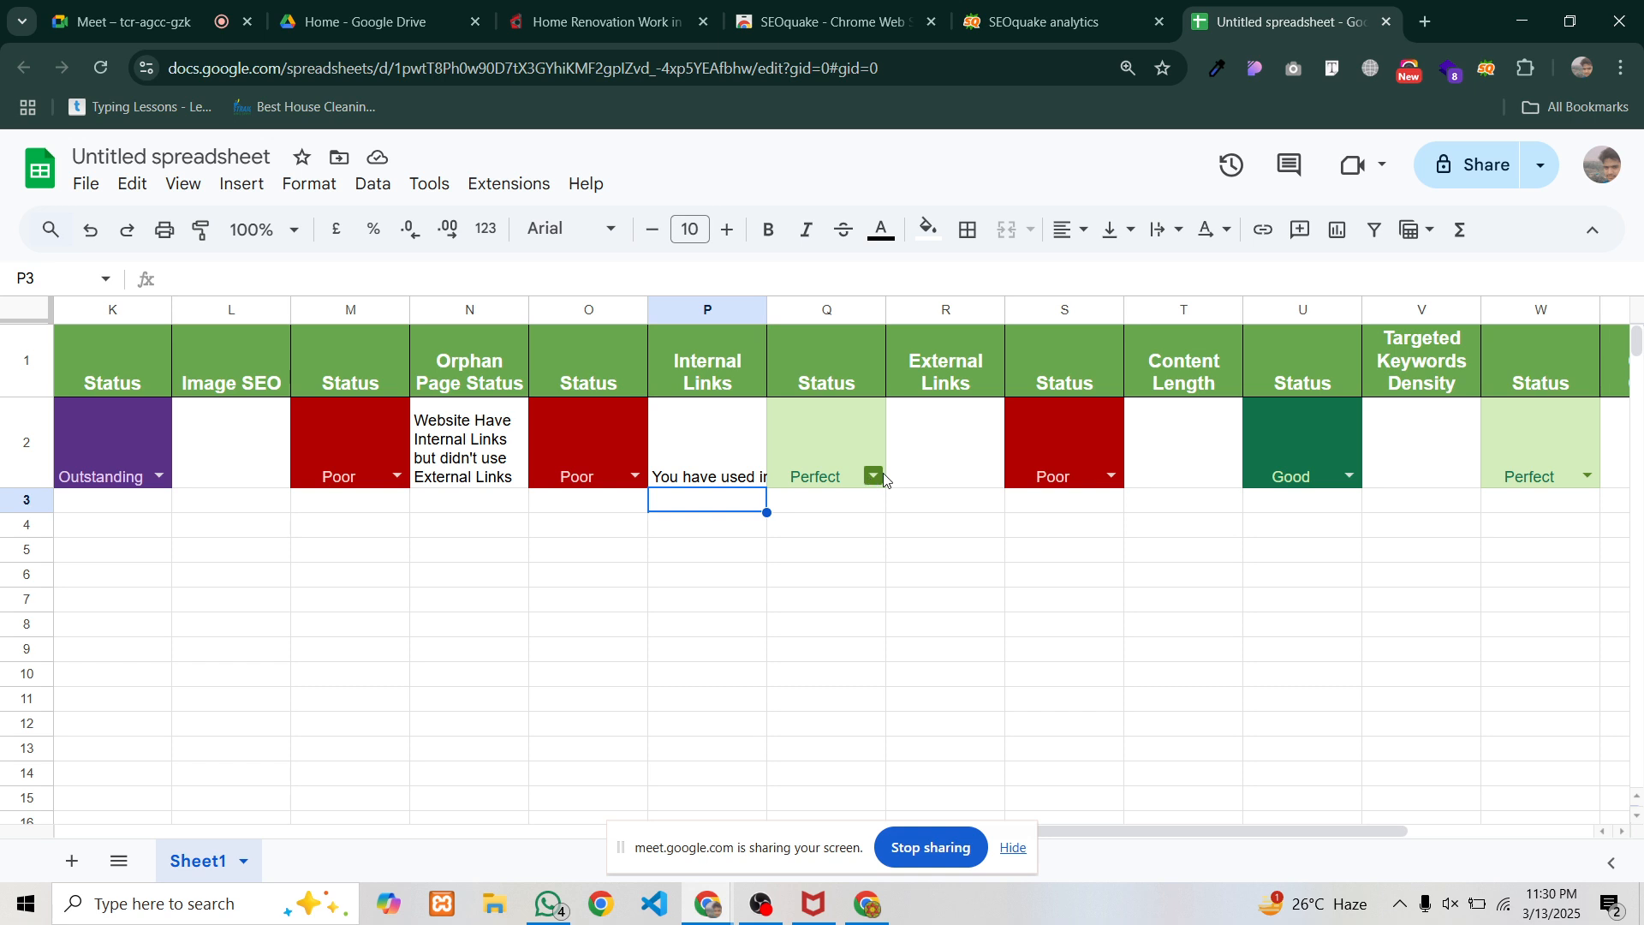
Write 'External Links Not Found' in the External Links cell R2
{"action": "left_click", "coordinate": [923, 442]}
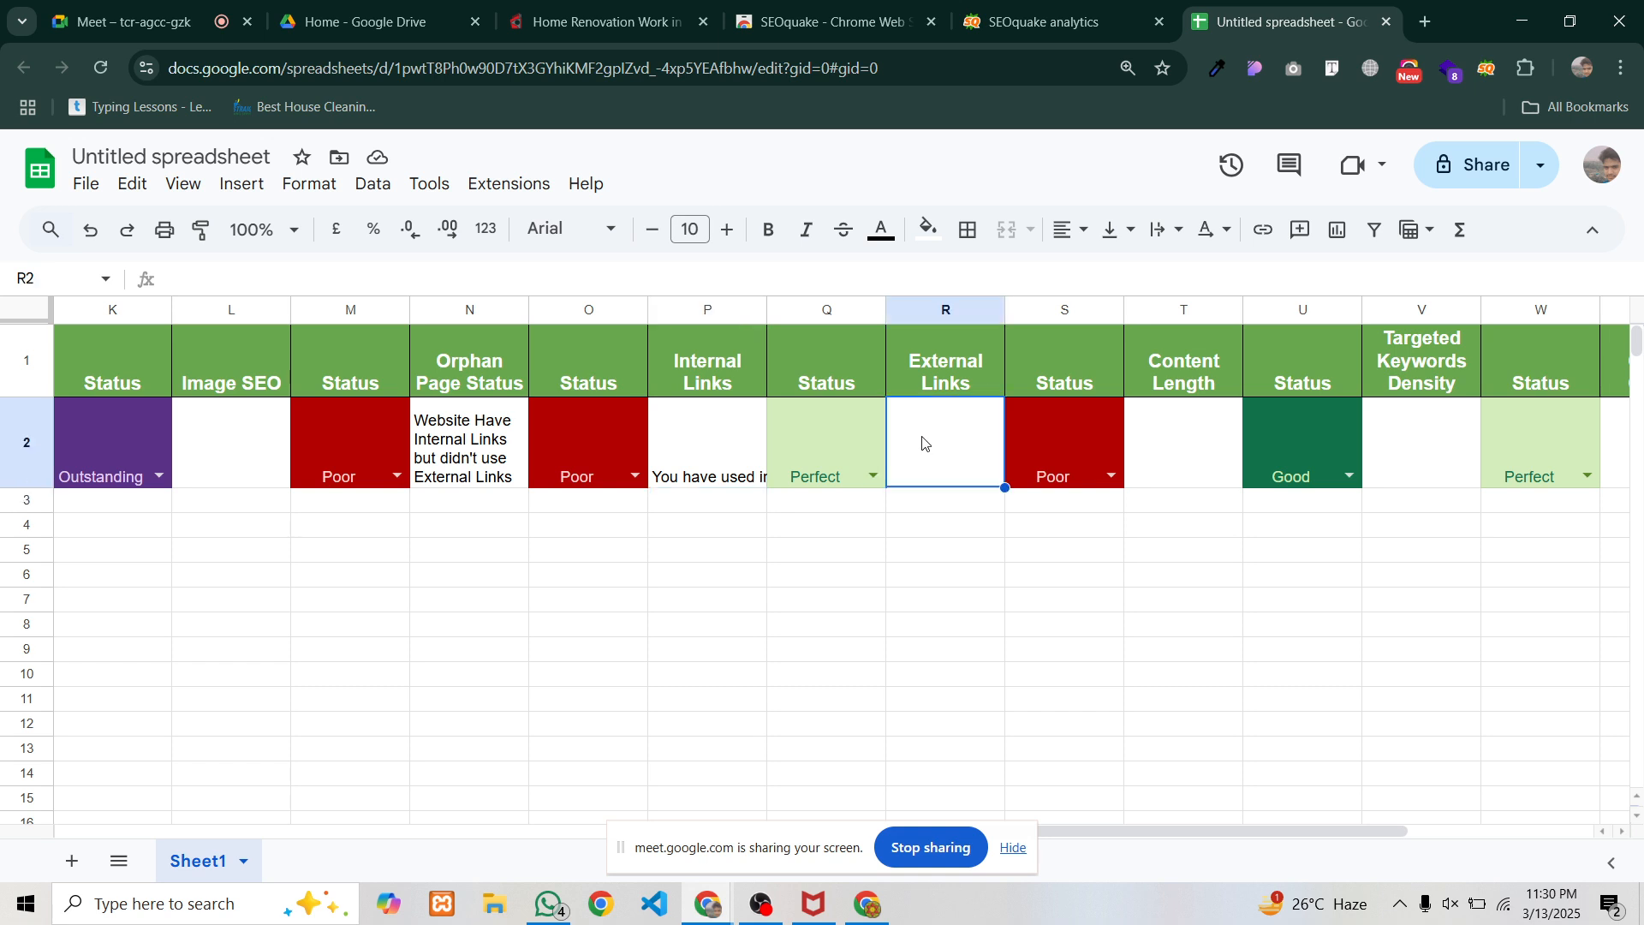
{"action": "type", "text": "E"}
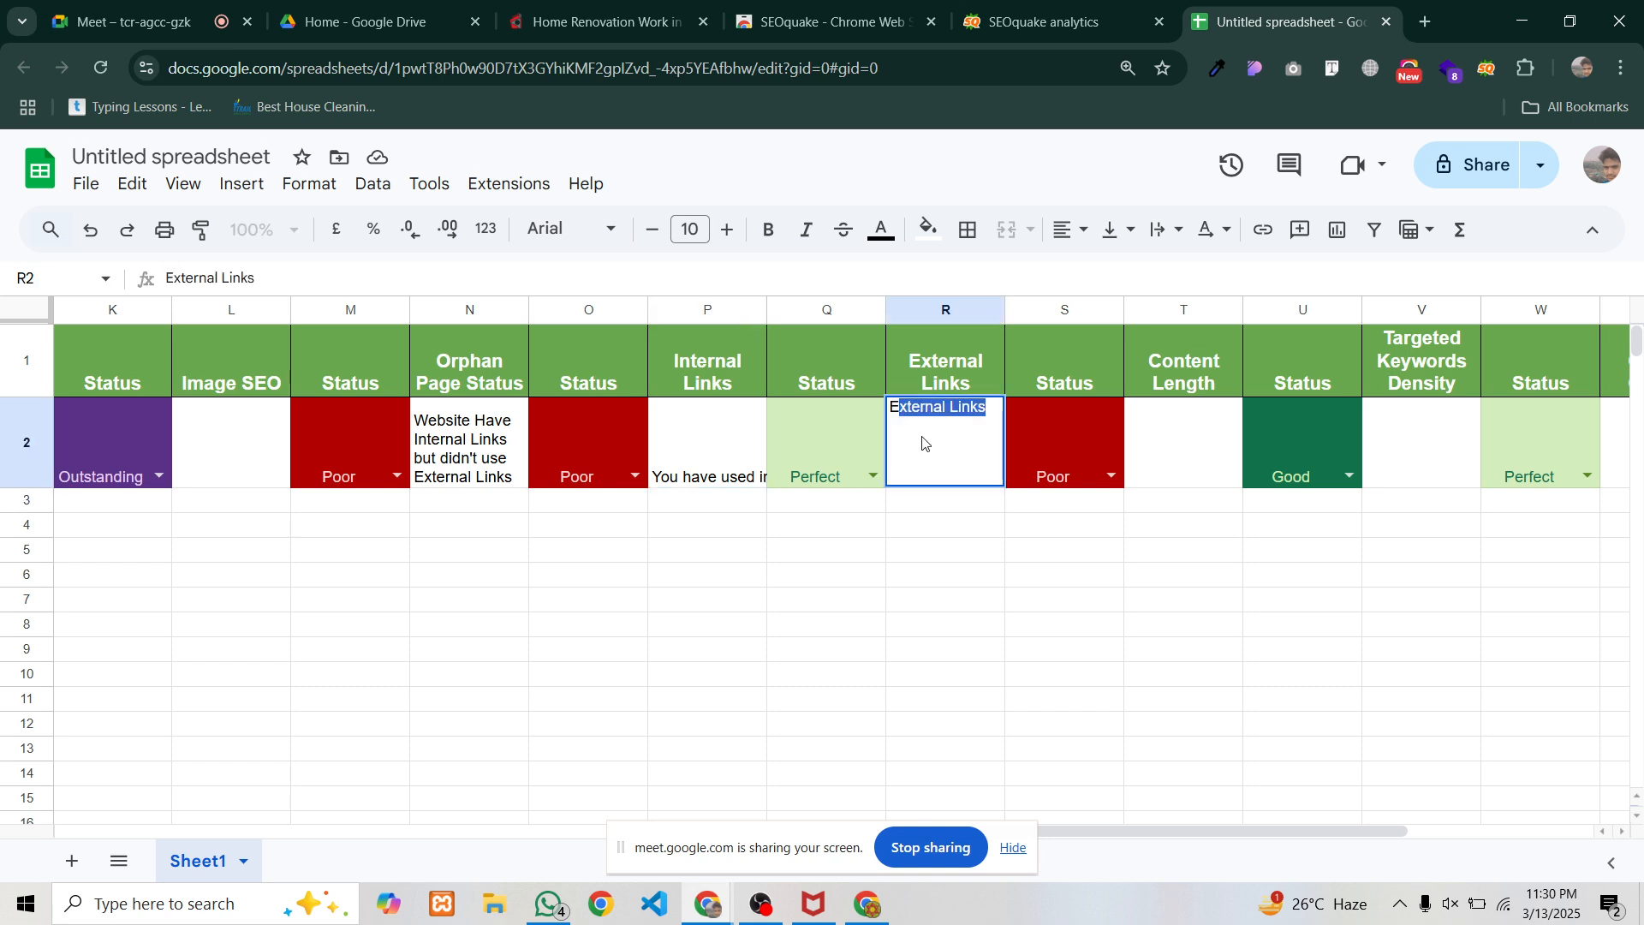
{"action": "key", "text": "Tab"}
{"action": "key", "text": "BackSpace"}
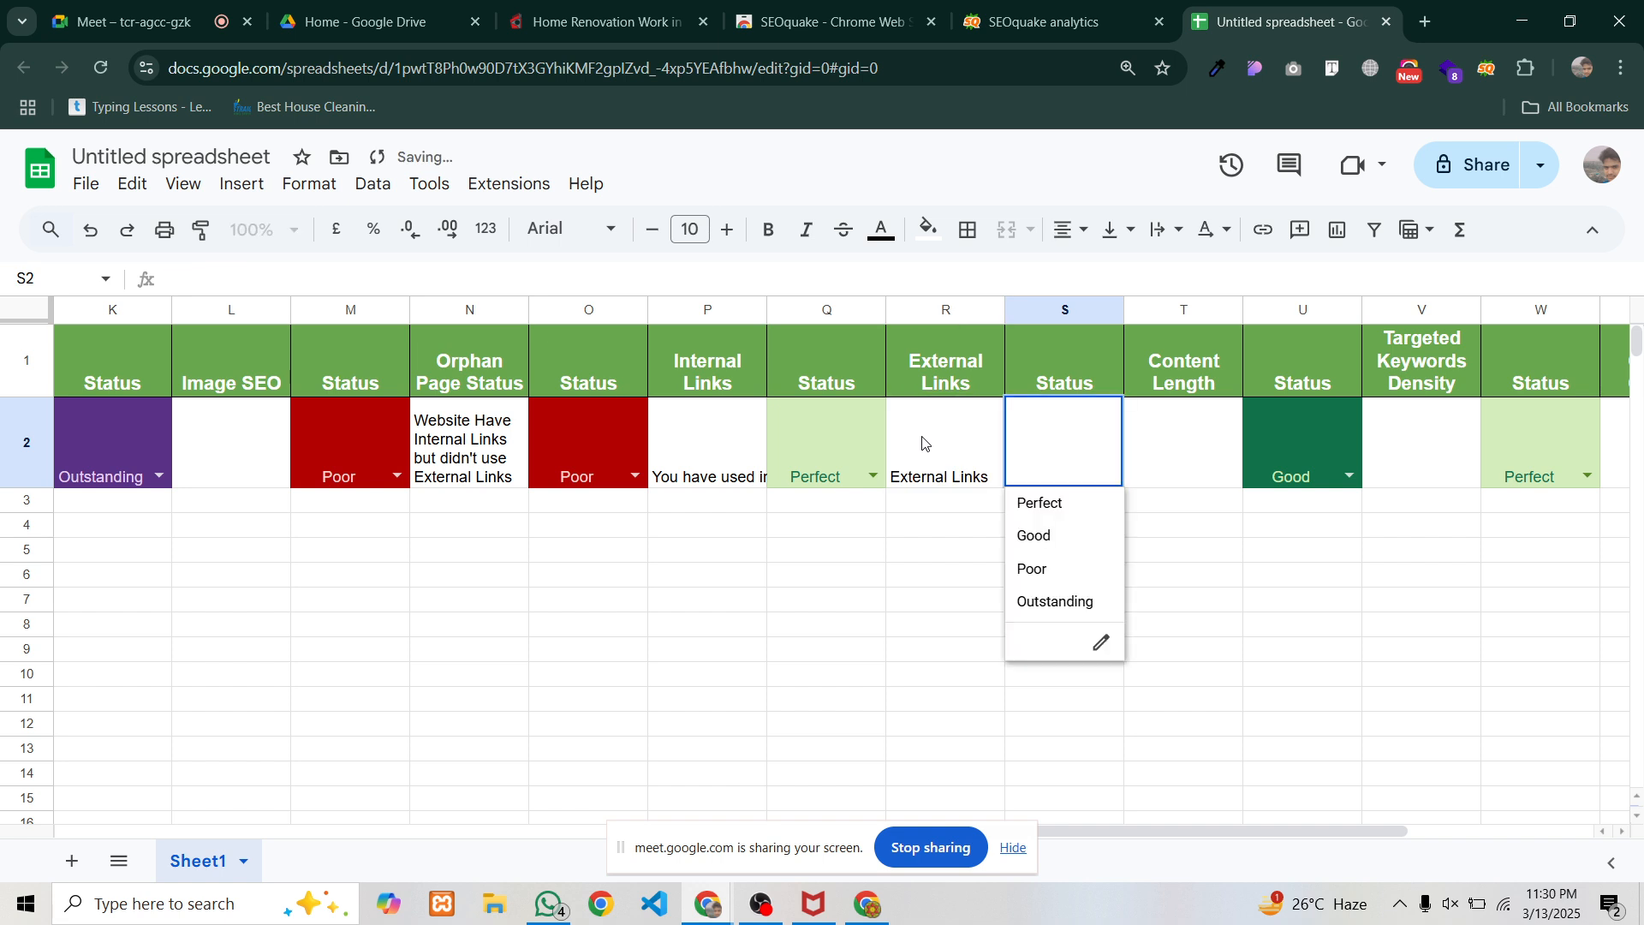
{"action": "left_click", "coordinate": [915, 483]}
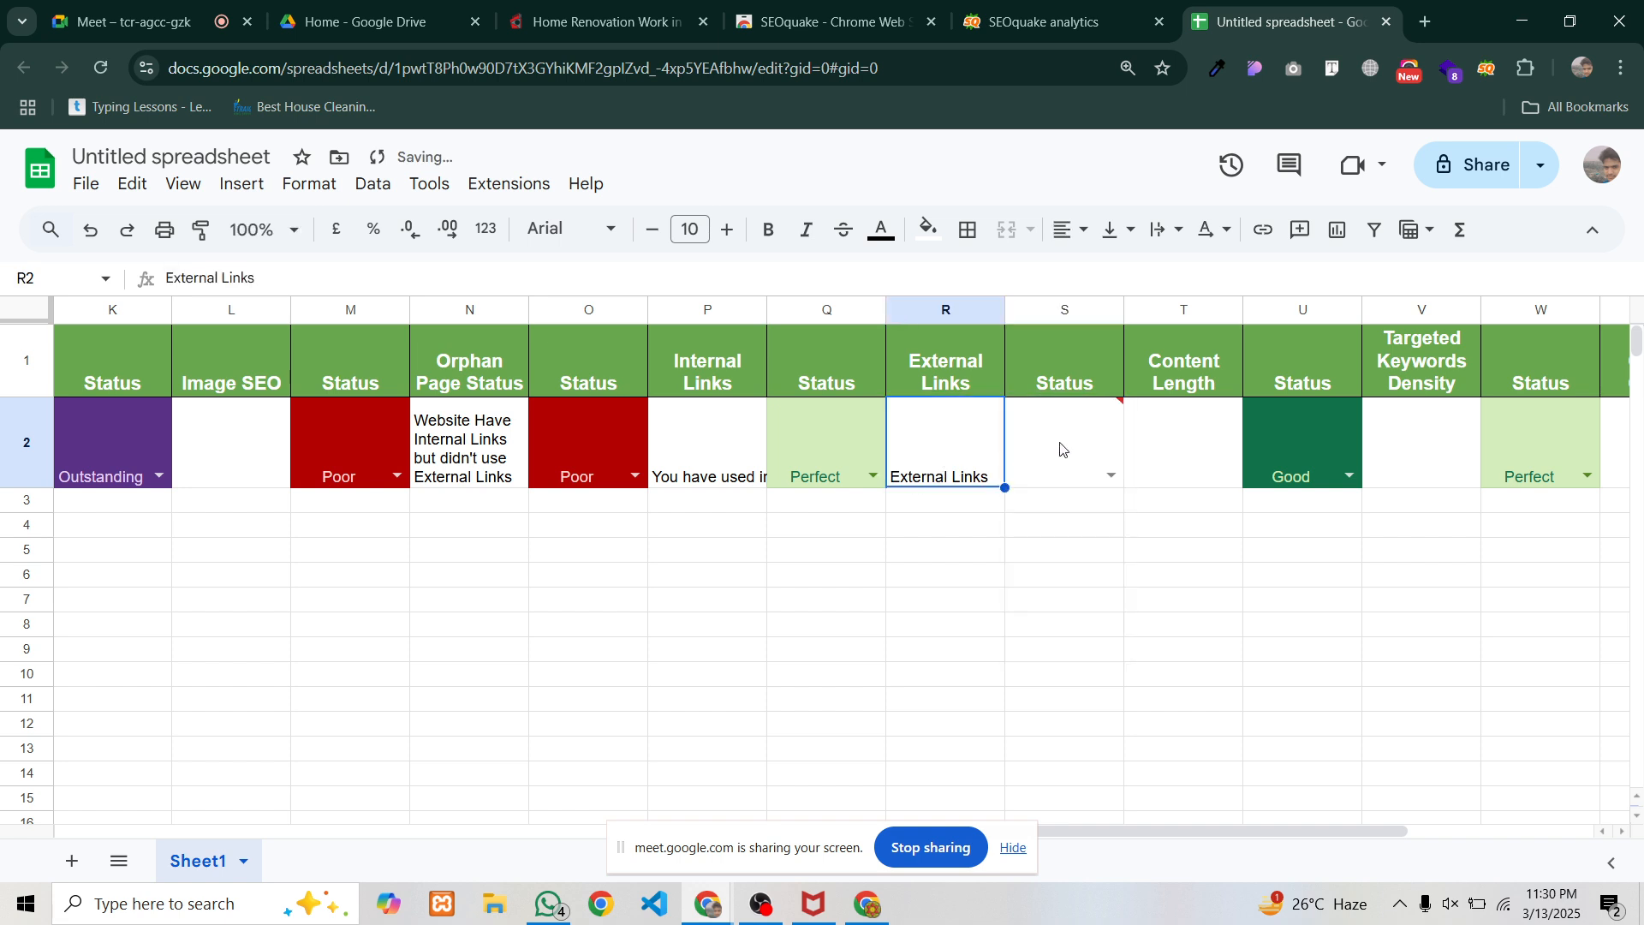
{"action": "left_click", "coordinate": [1109, 473]}
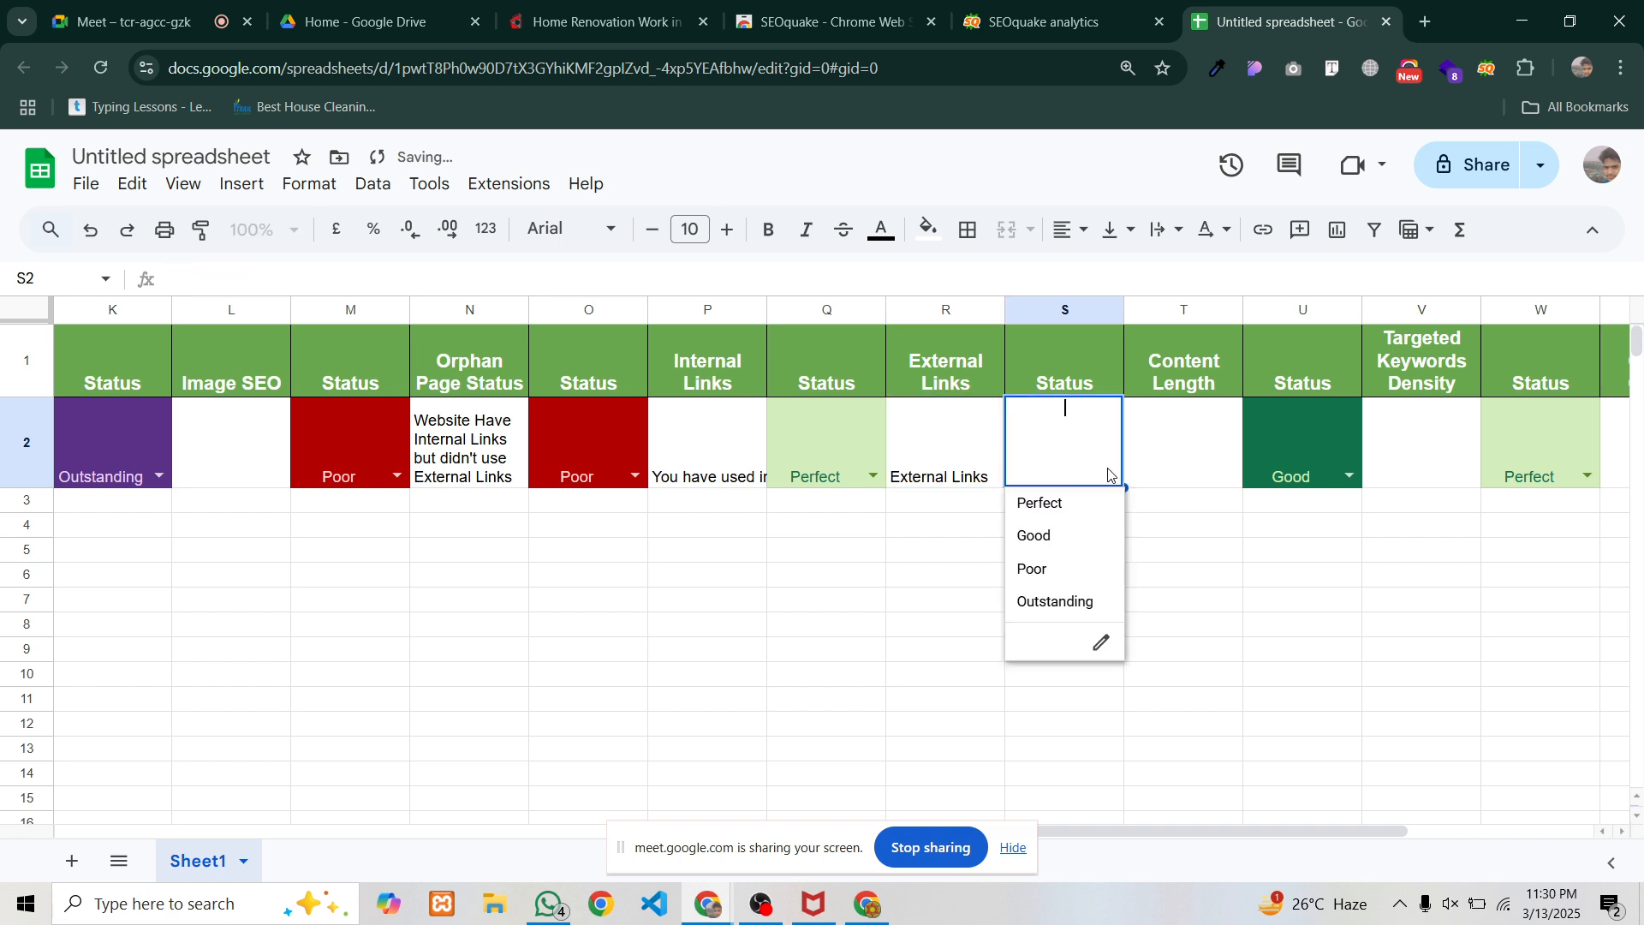
{"action": "left_click", "coordinate": [1055, 503]}
{"action": "double_click", "coordinate": [987, 480]}
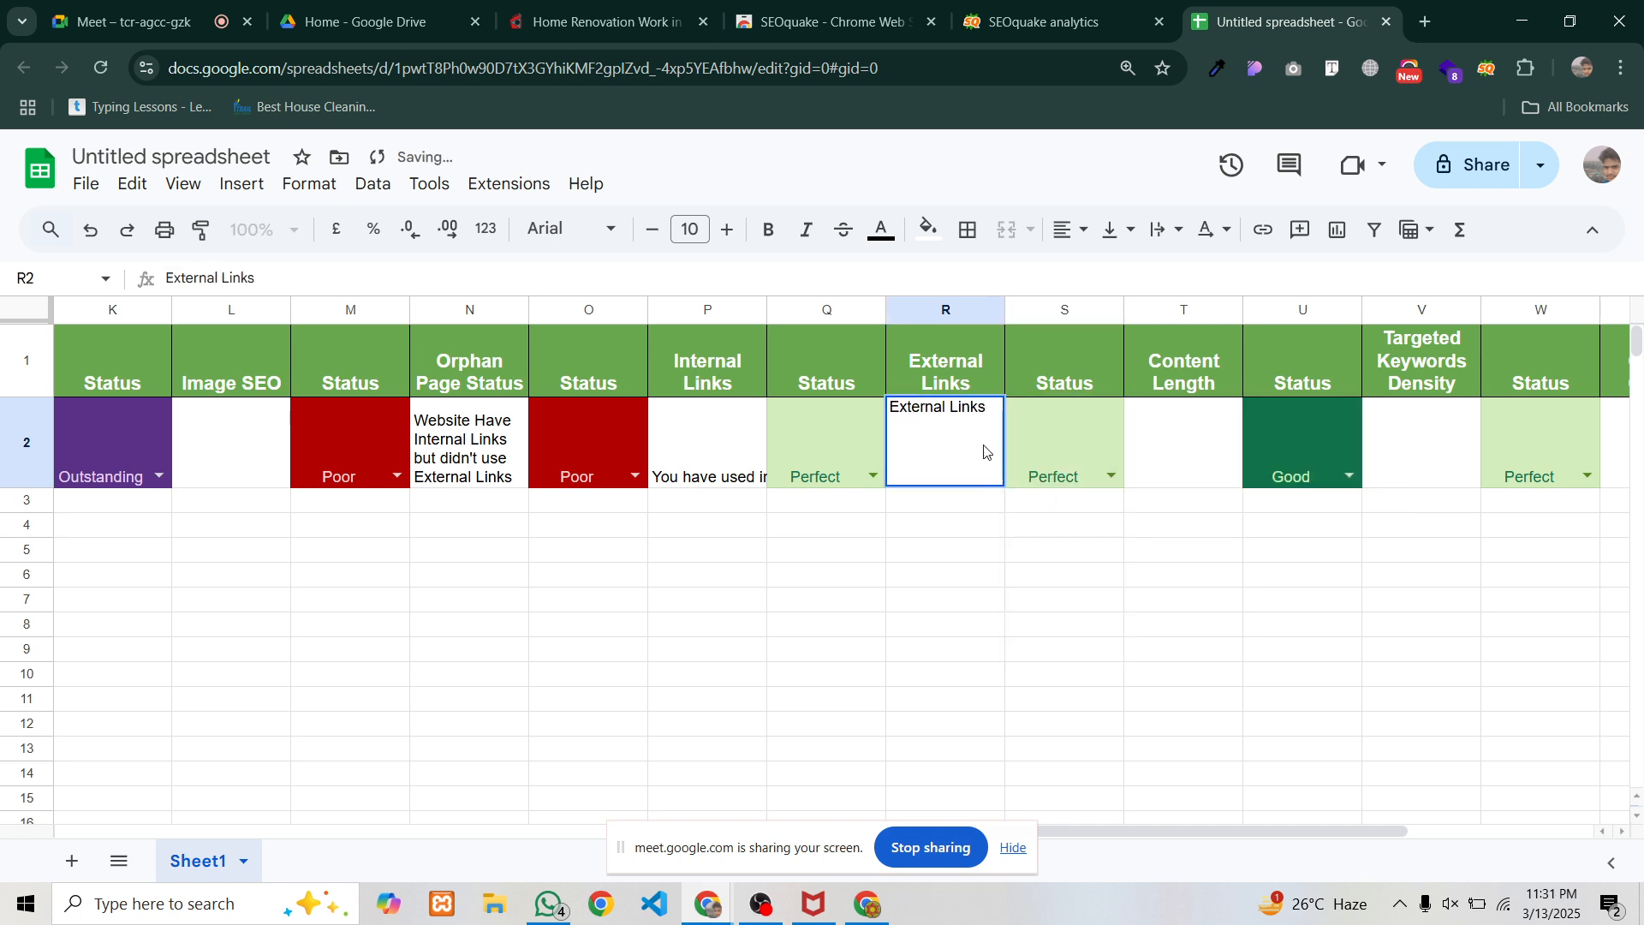
{"action": "type", "text": "No"}
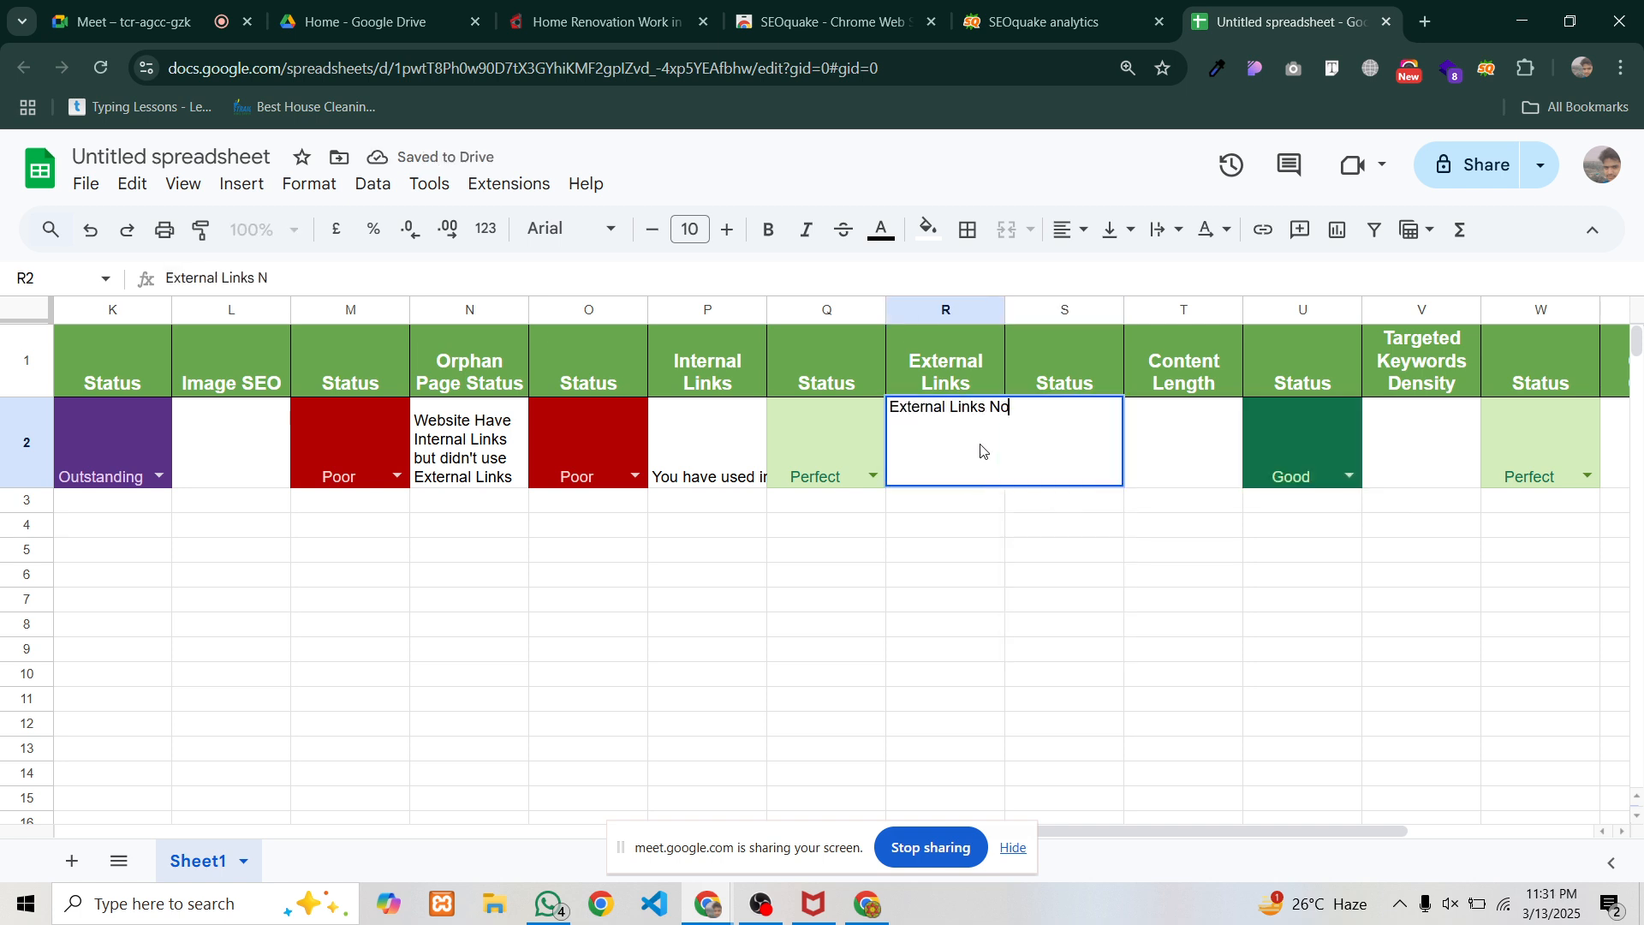
{"action": "type", "text": "t Found"}
{"action": "key", "text": "Return"}
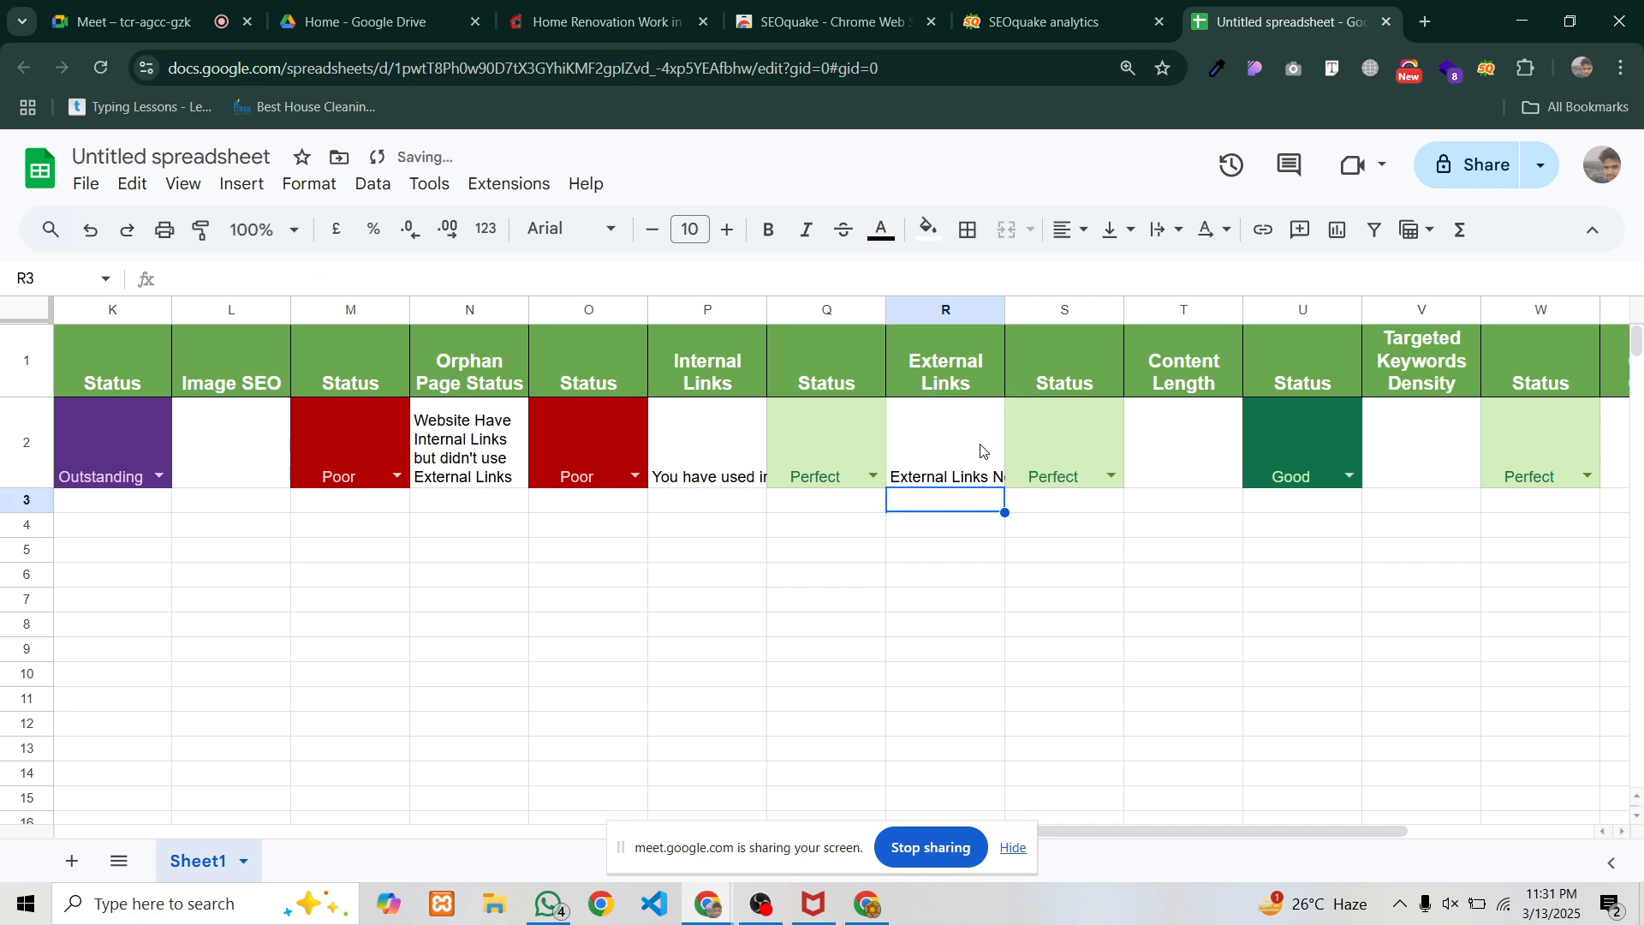
Change S2's External Links status to Poor
{"action": "left_click", "coordinate": [1111, 477]}
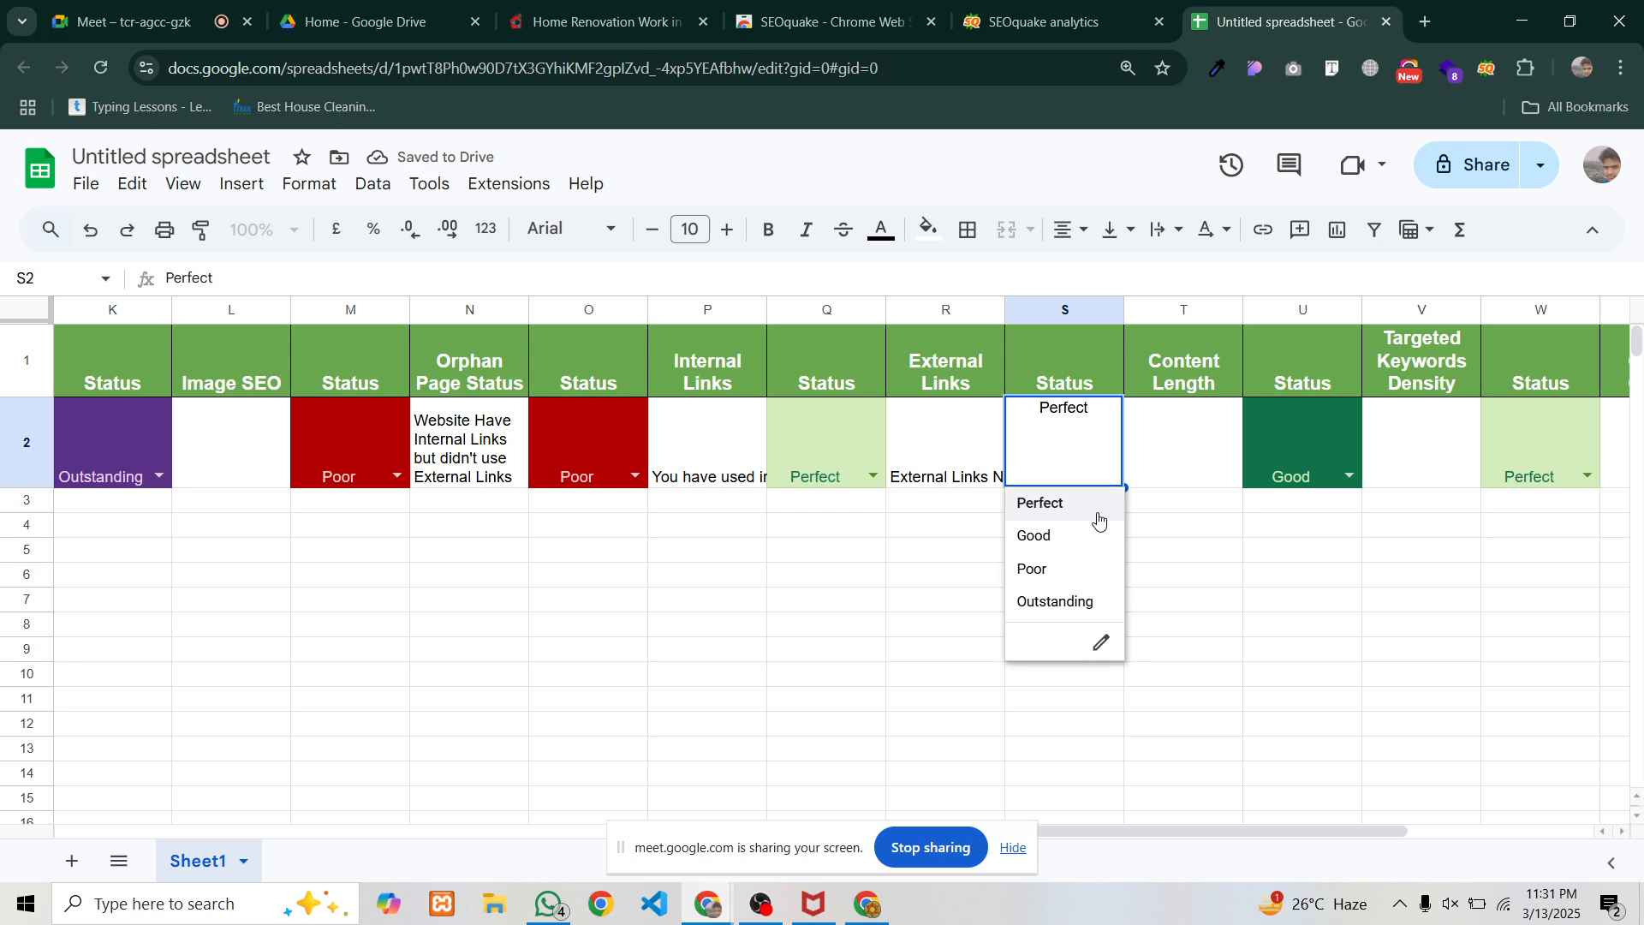
{"action": "left_click", "coordinate": [1054, 567]}
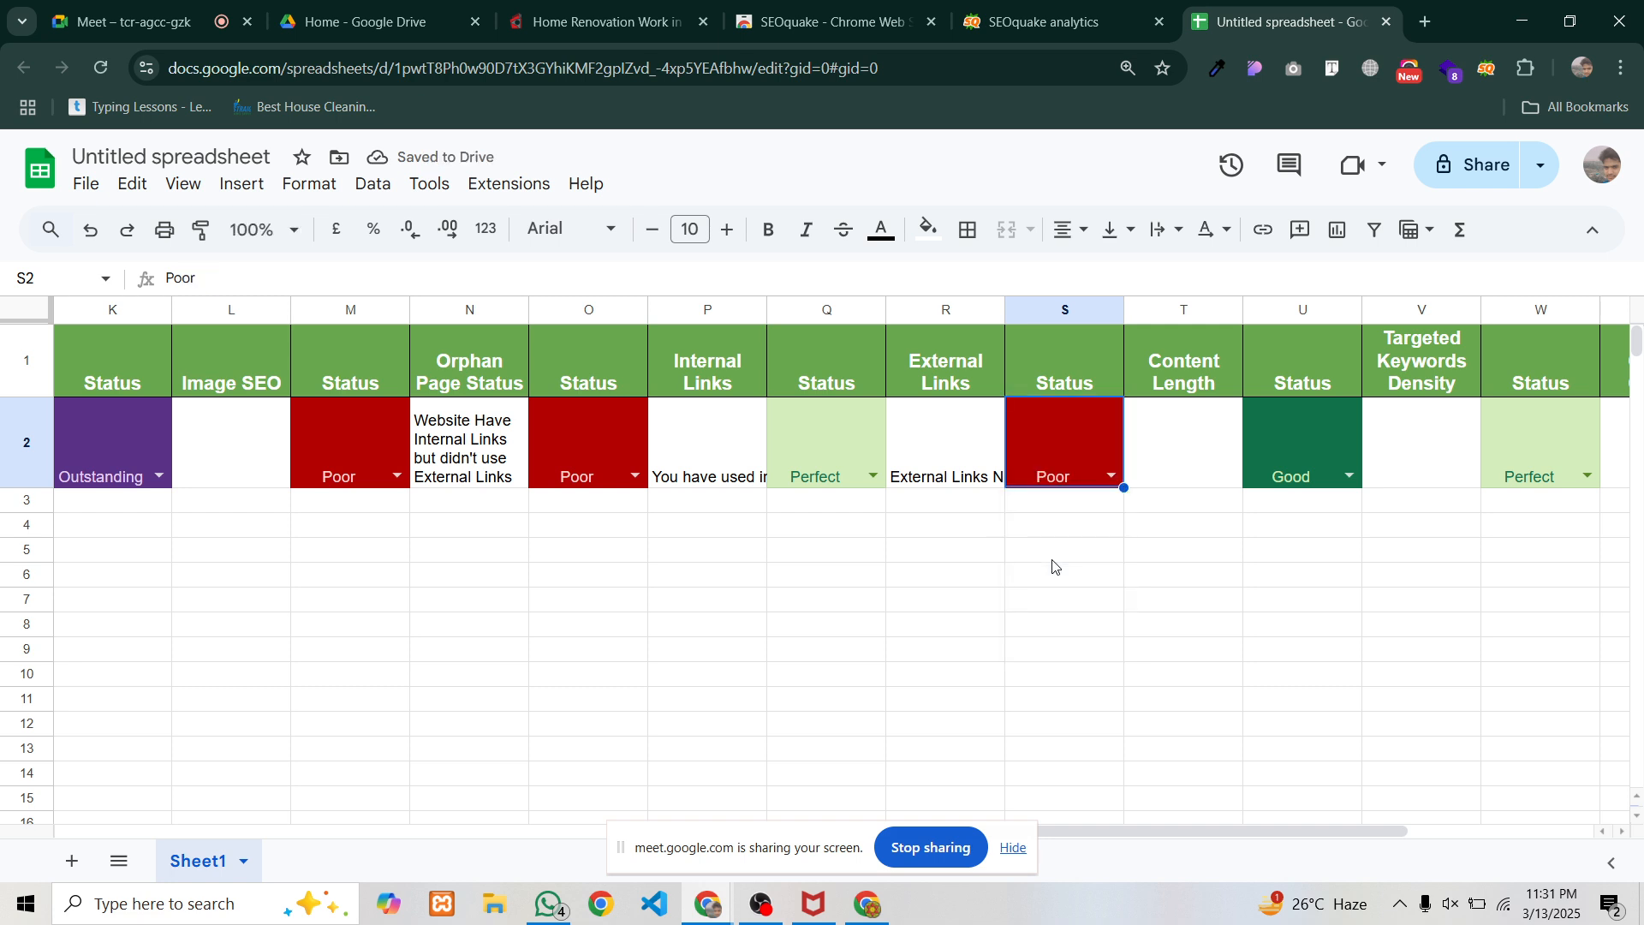
{"action": "left_click", "coordinate": [1176, 484]}
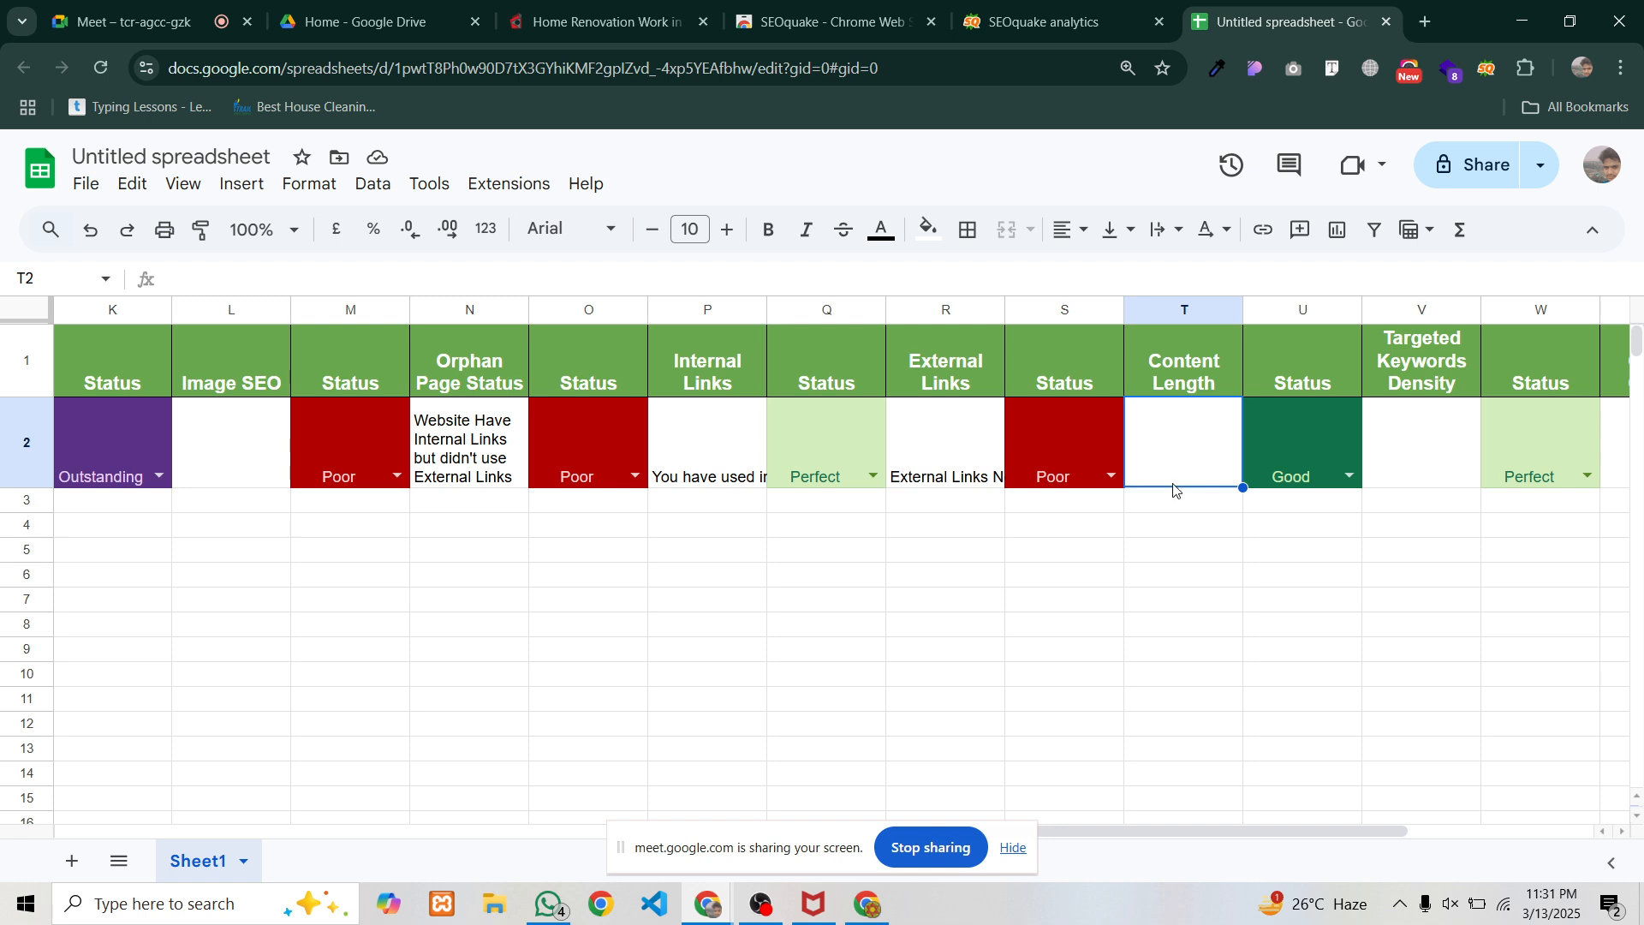
Search the web for 'word counter plus' in a new tab
{"action": "left_click", "coordinate": [1426, 28]}
{"action": "left_click", "coordinate": [738, 70]}
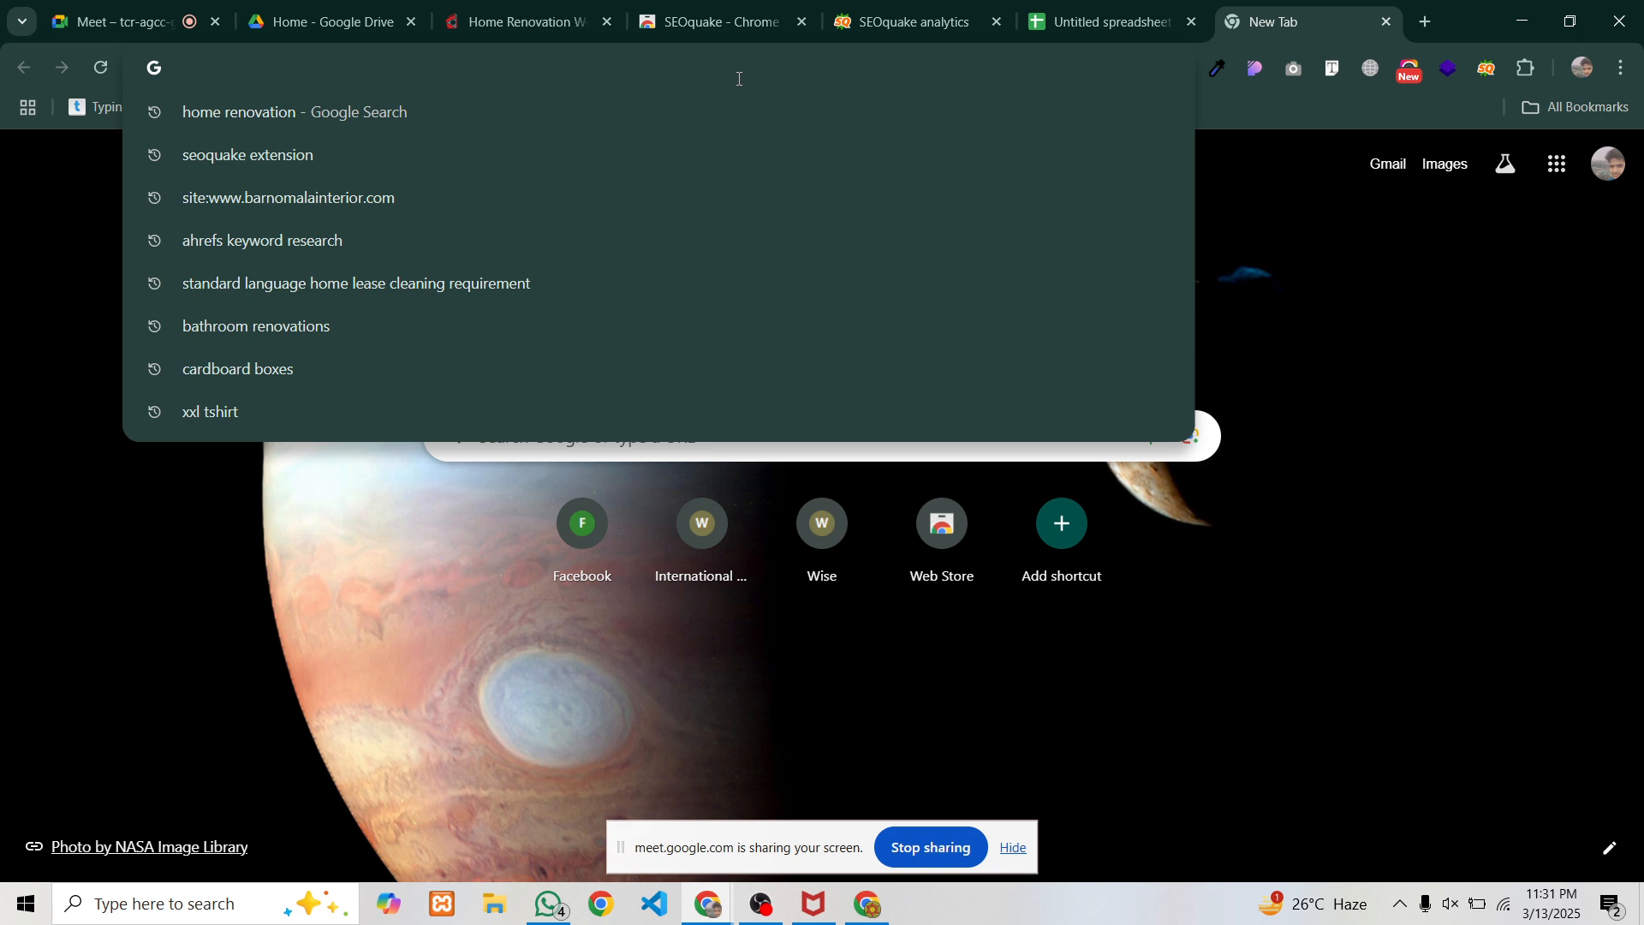
{"action": "type", "text": "word "}
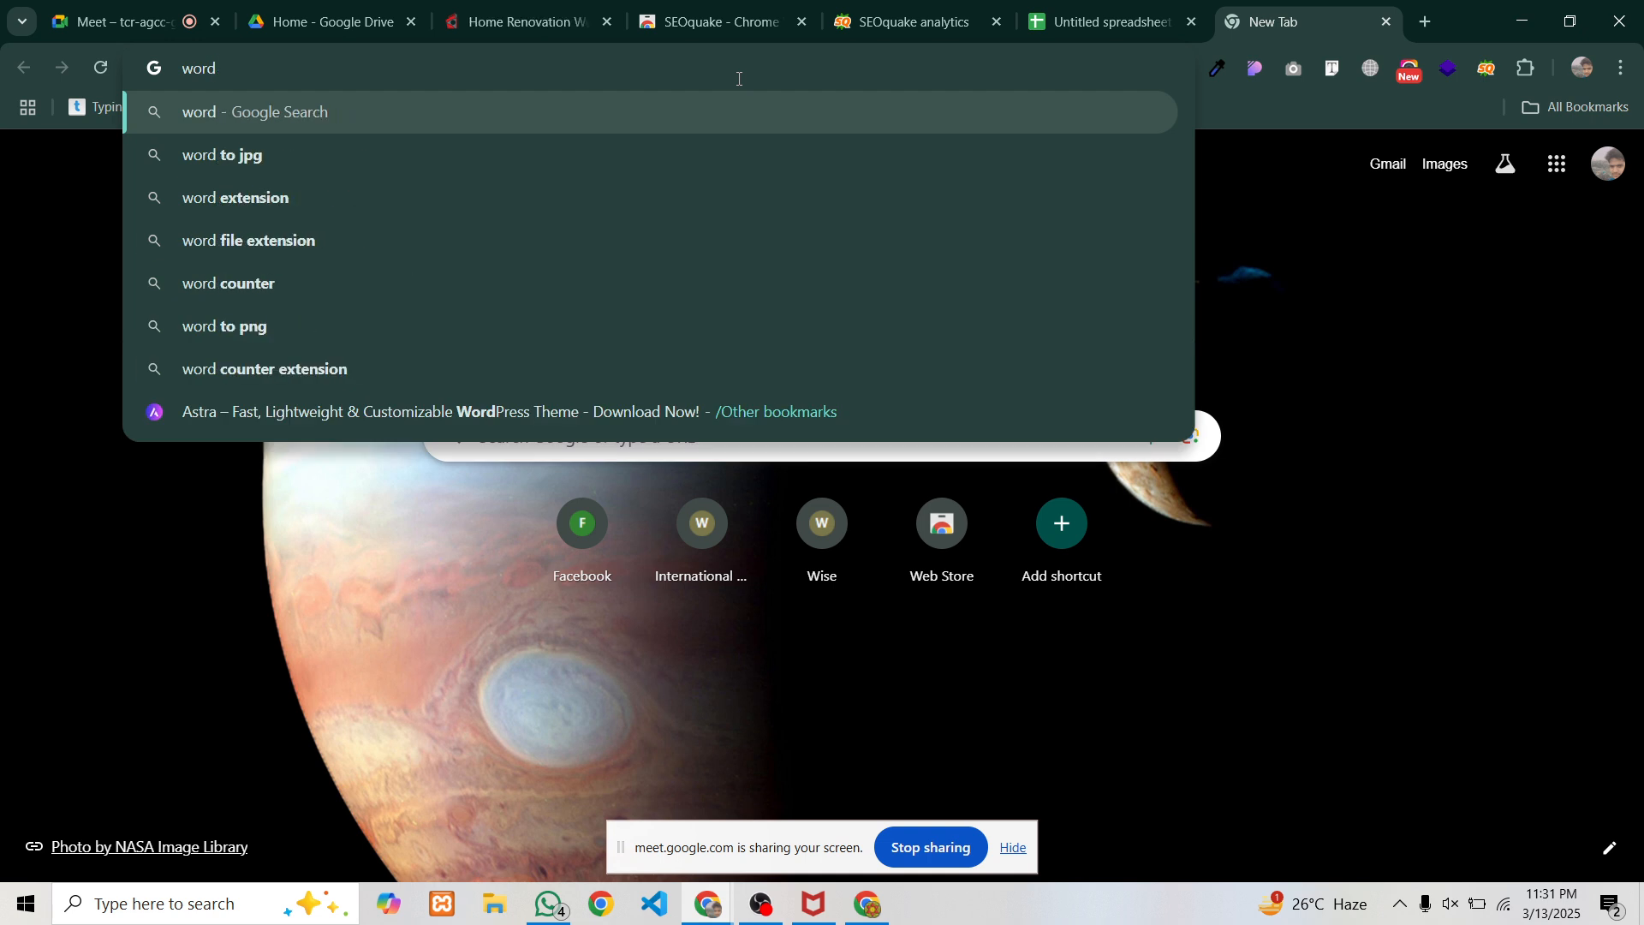
{"action": "type", "text": "counter "}
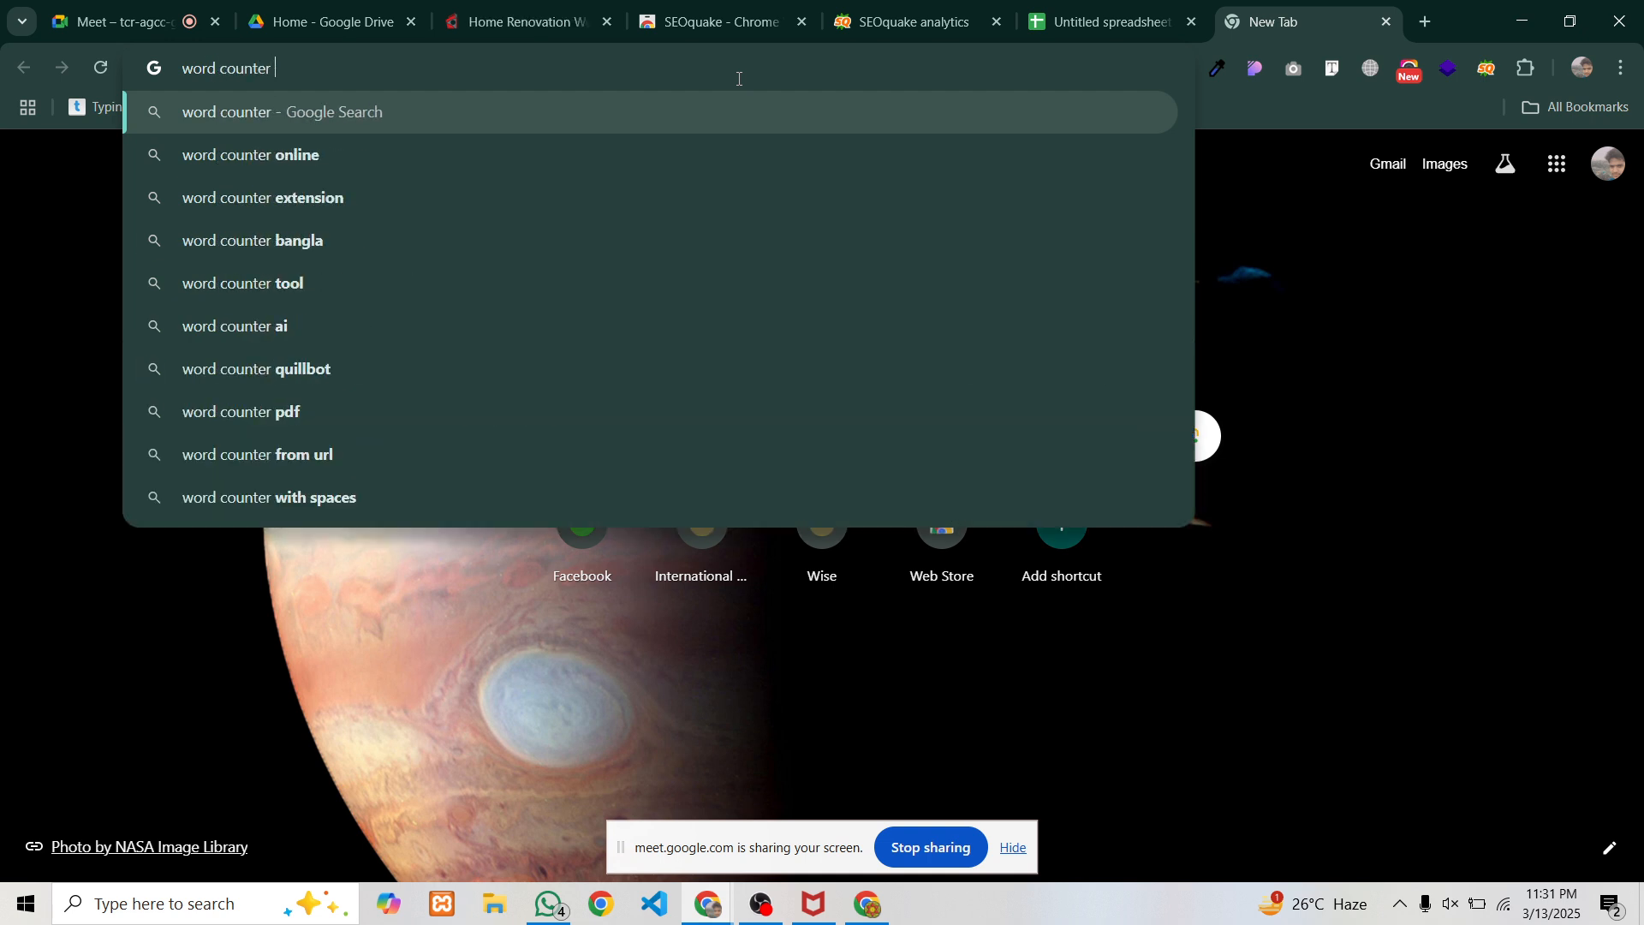
{"action": "type", "text": "plus"}
{"action": "key", "text": "Return"}
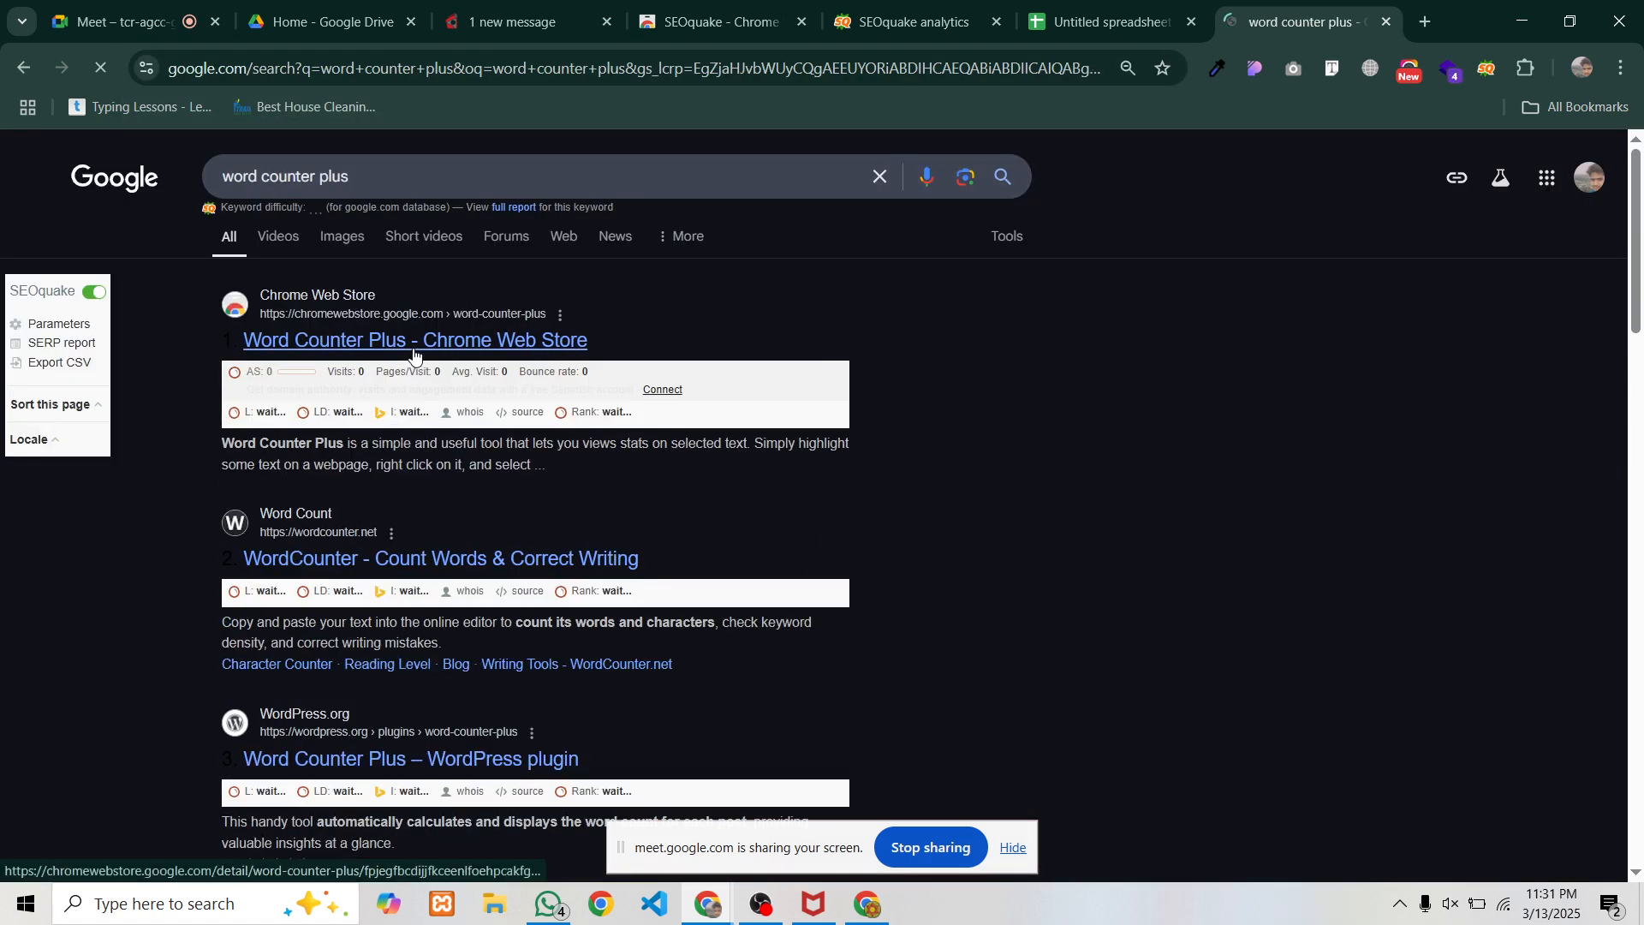
Check the unavailable Word Counter Plus Web Store listing, then switch to another Chrome window
{"action": "left_click", "coordinate": [409, 342]}
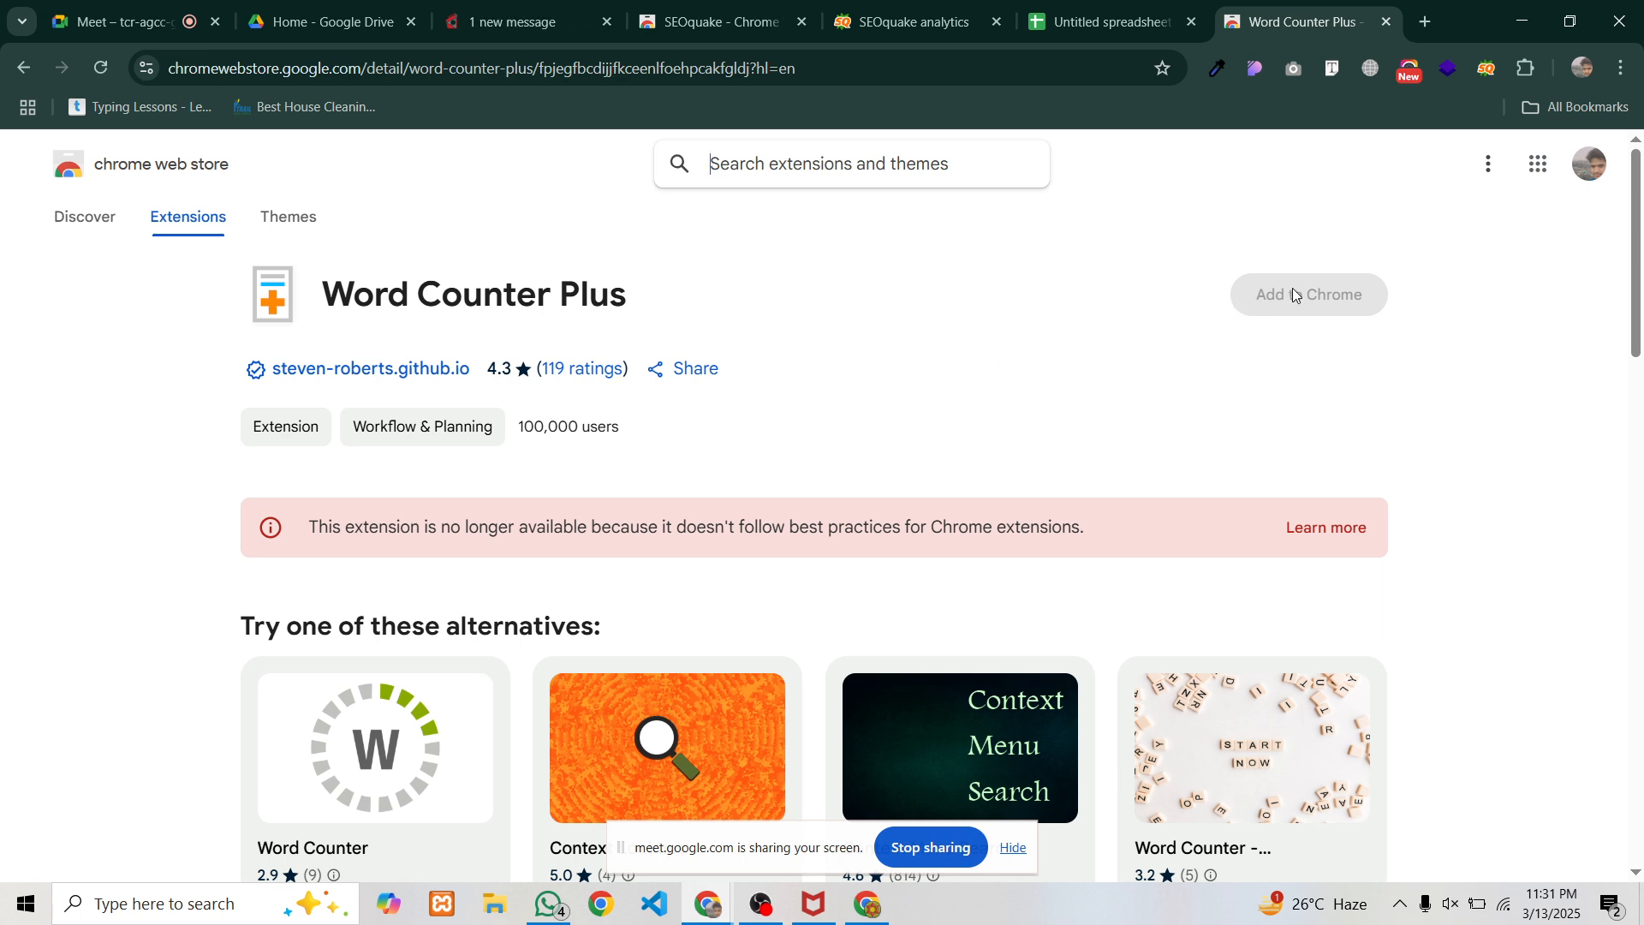
{"action": "left_click", "coordinate": [101, 68]}
{"action": "left_click", "coordinate": [28, 69]}
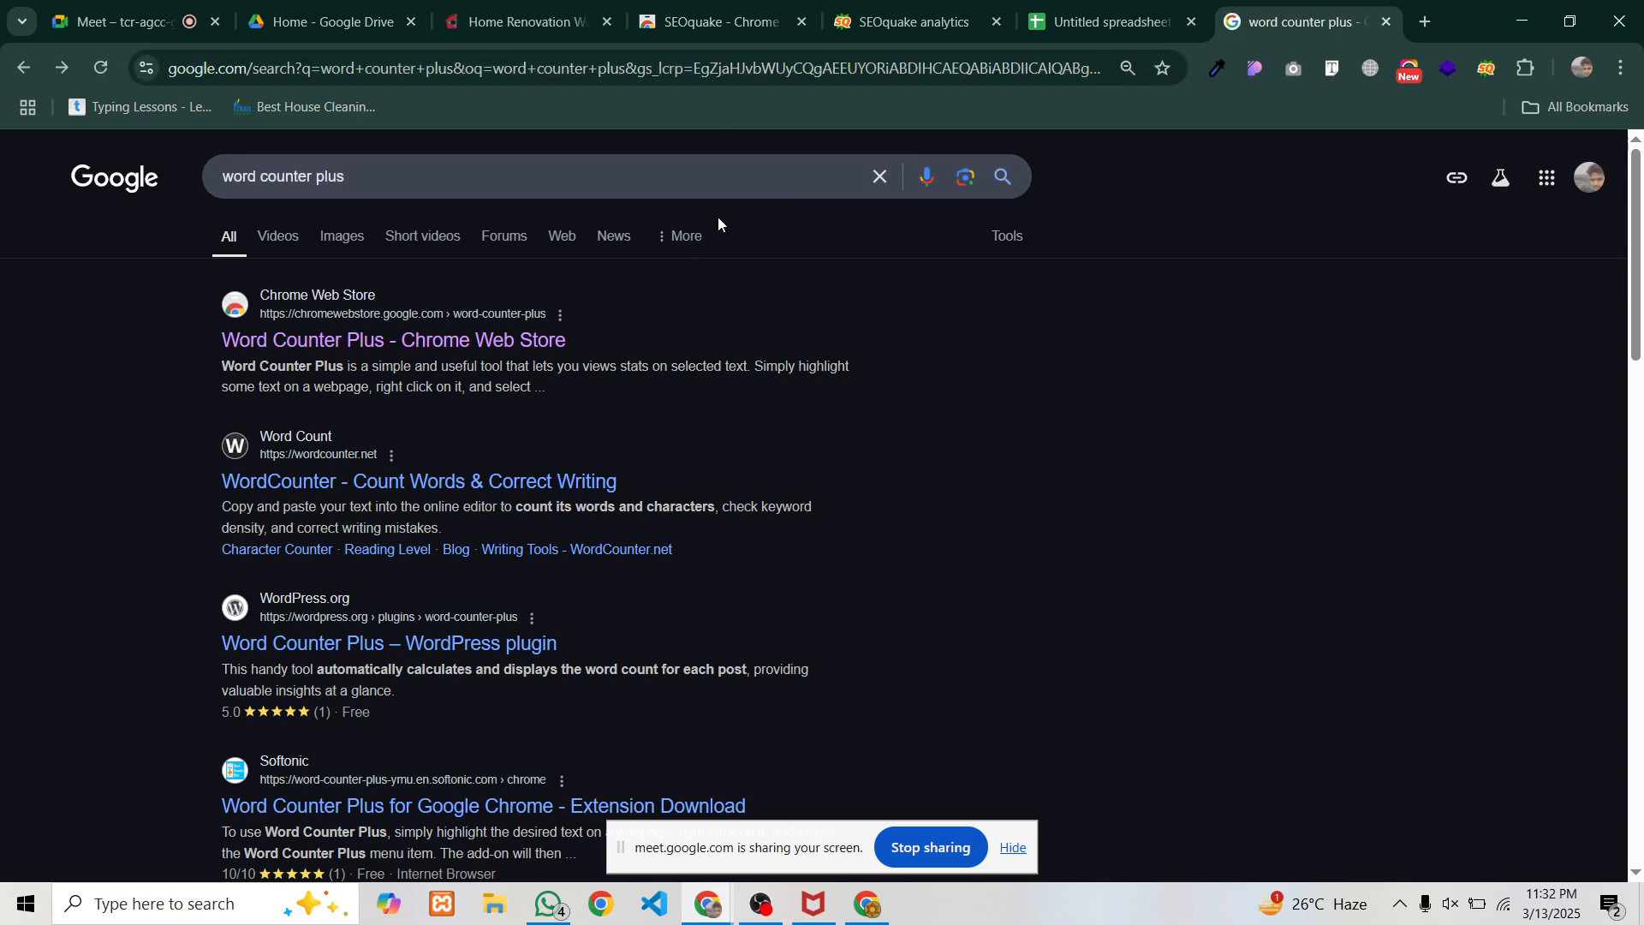
{"action": "left_click", "coordinate": [867, 912]}
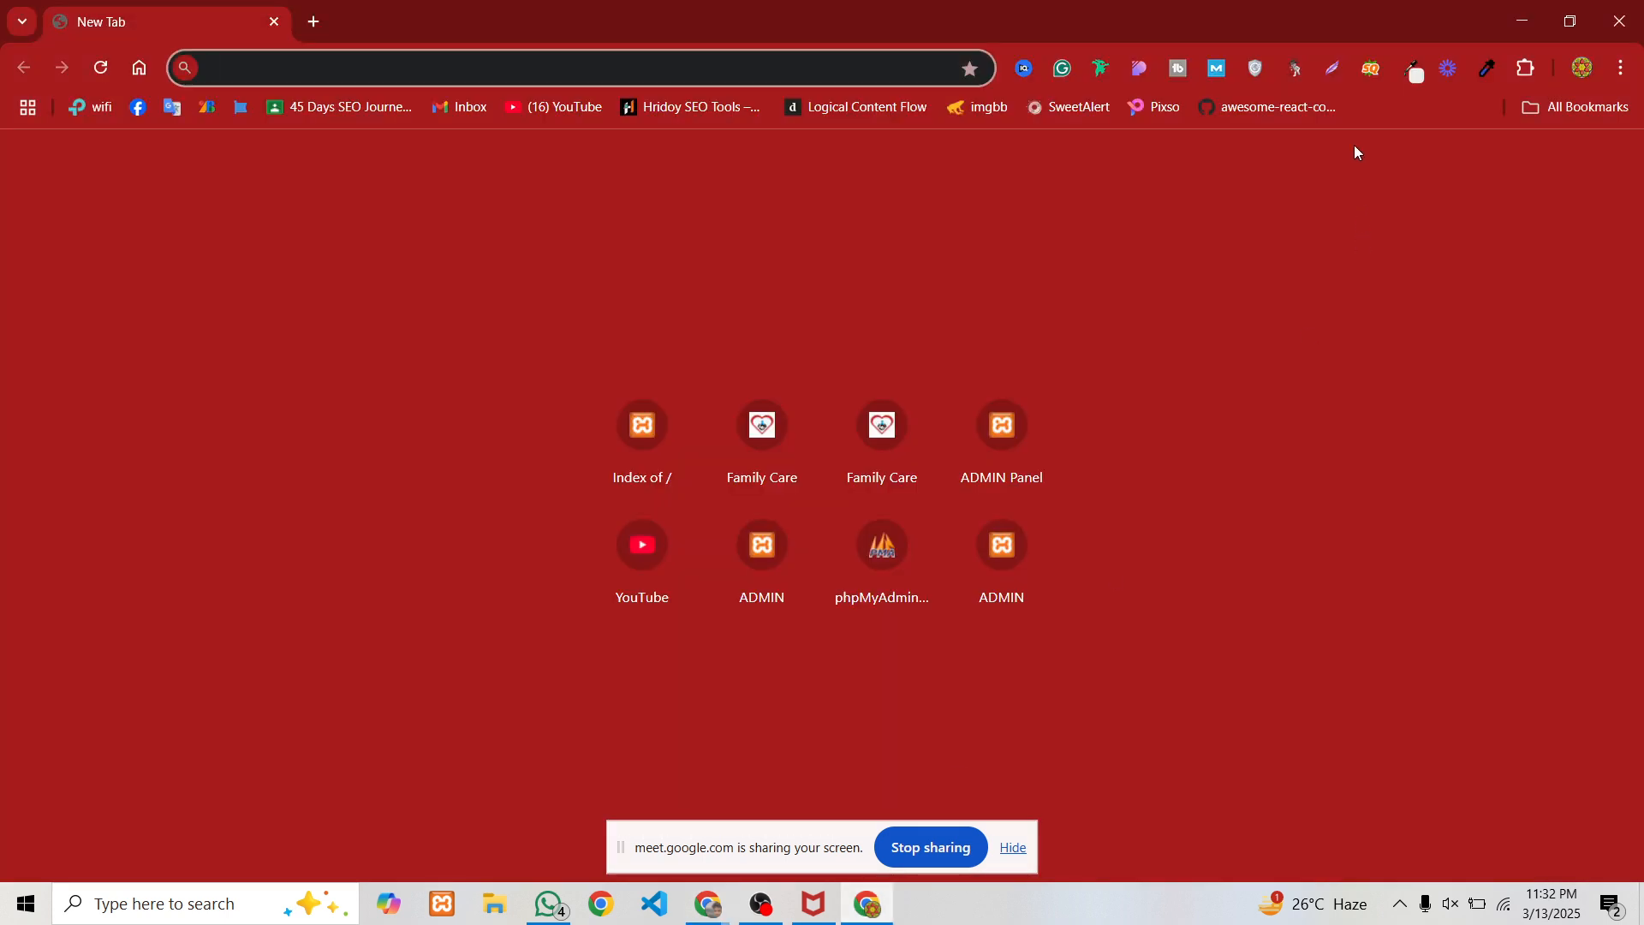
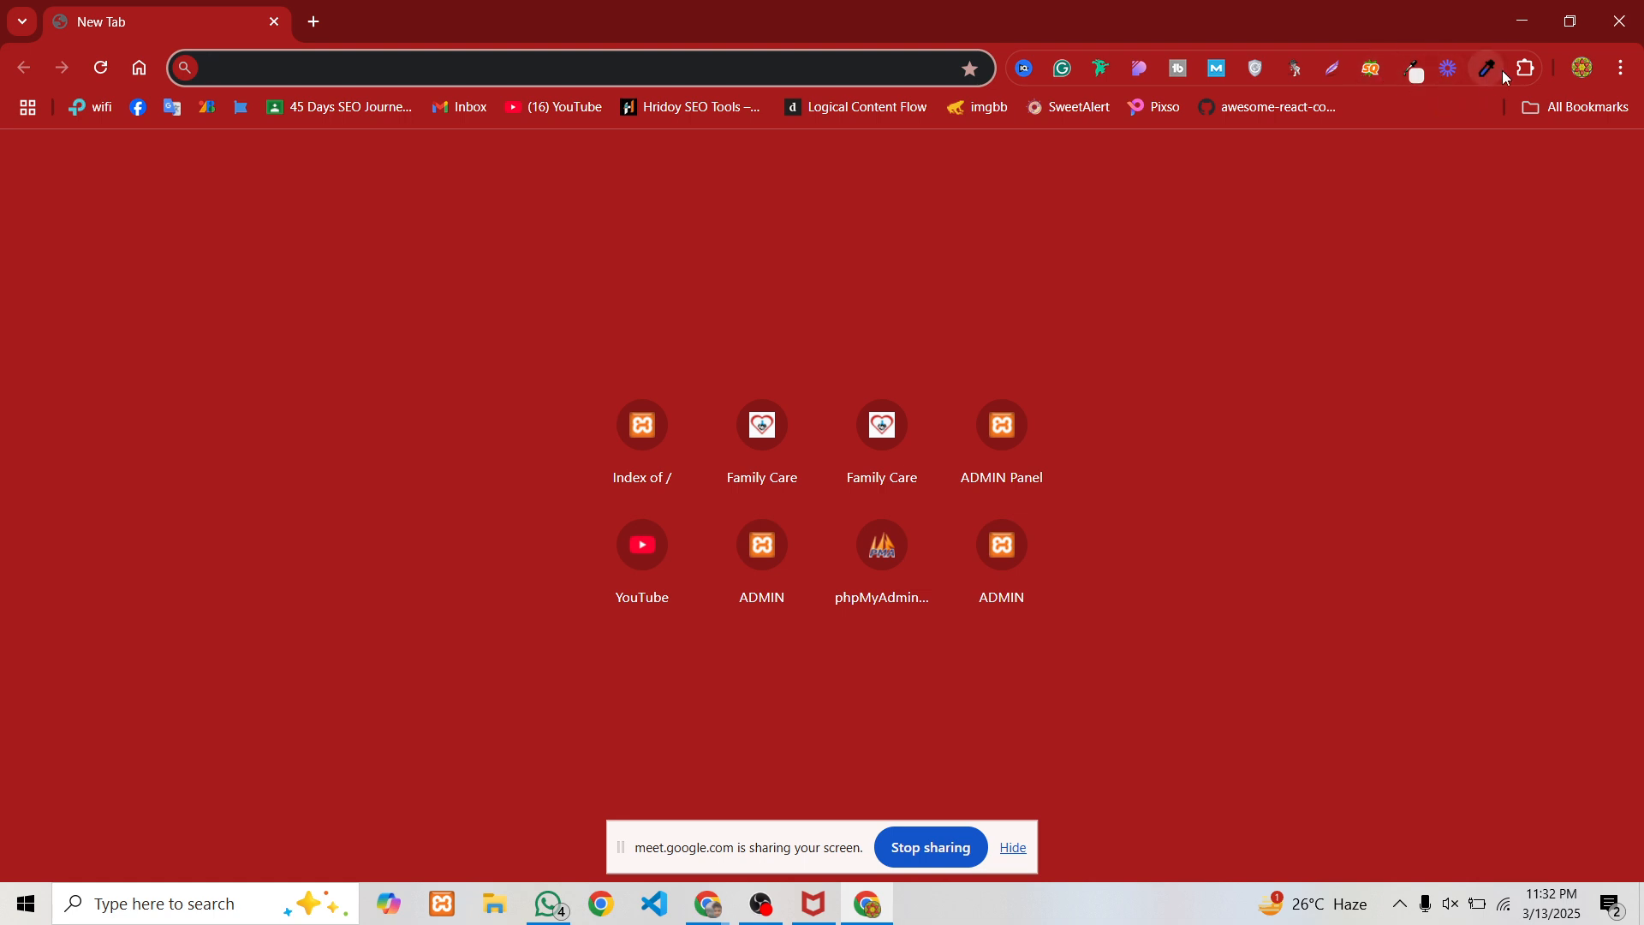
Look through Chrome's list of installed extensions
{"action": "left_click", "coordinate": [1526, 68]}
{"action": "scroll", "coordinate": [1343, 351], "scroll_direction": "down", "scroll_amount": 5}
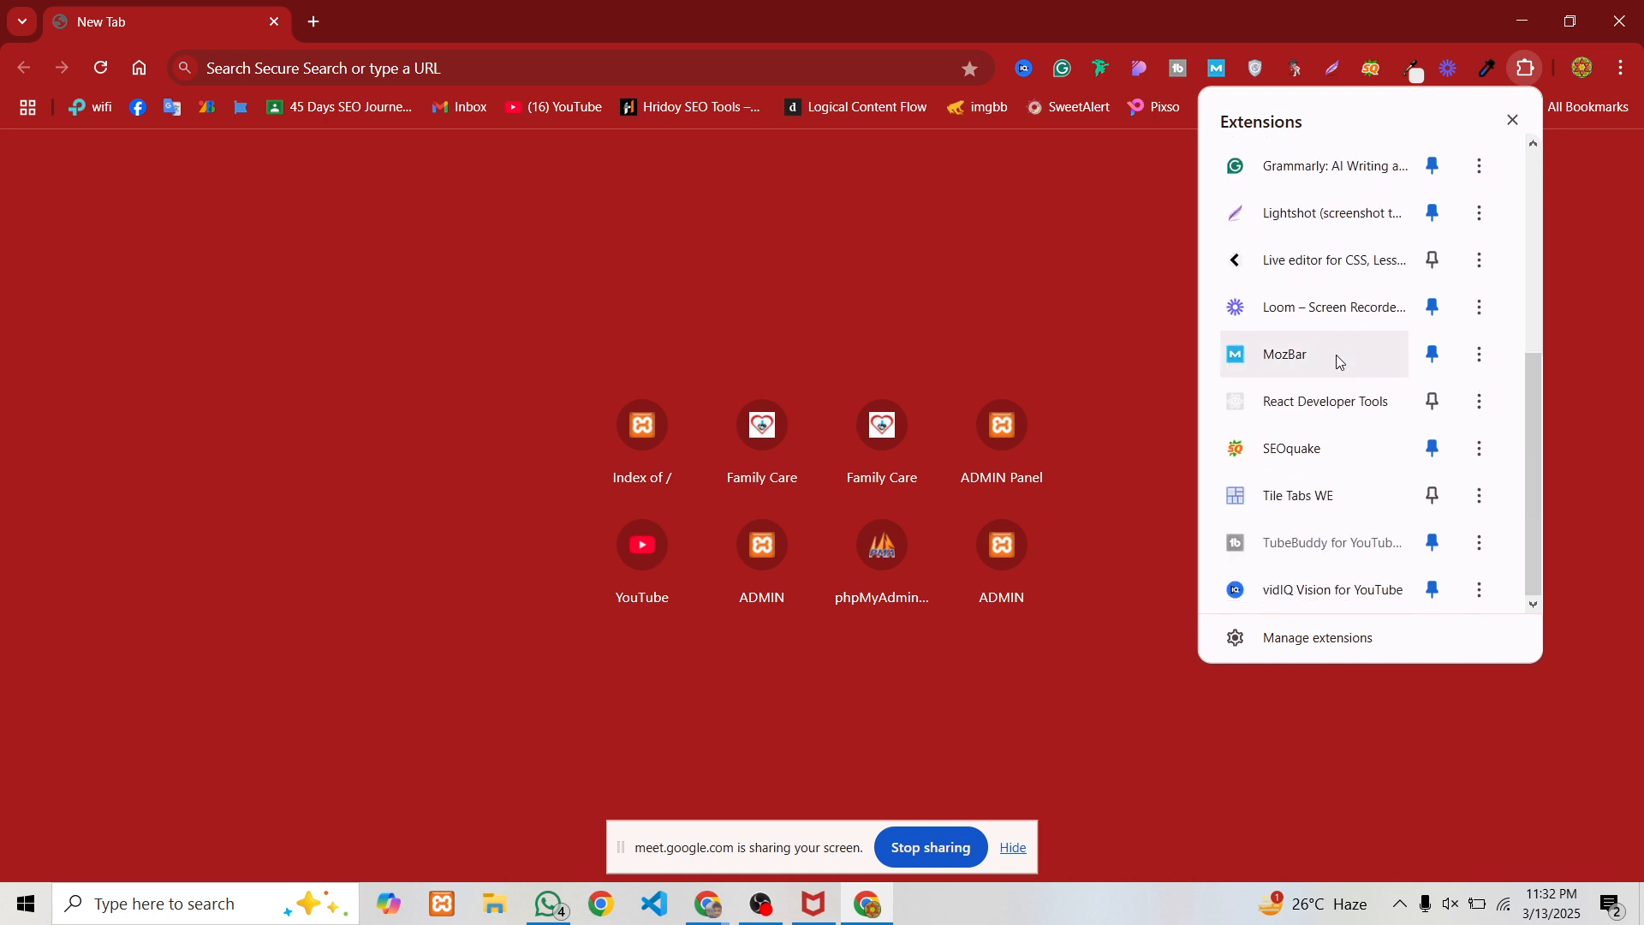
{"action": "scroll", "coordinate": [1343, 575], "scroll_direction": "up", "scroll_amount": 3}
{"action": "scroll", "coordinate": [1341, 578], "scroll_direction": "up", "scroll_amount": 2}
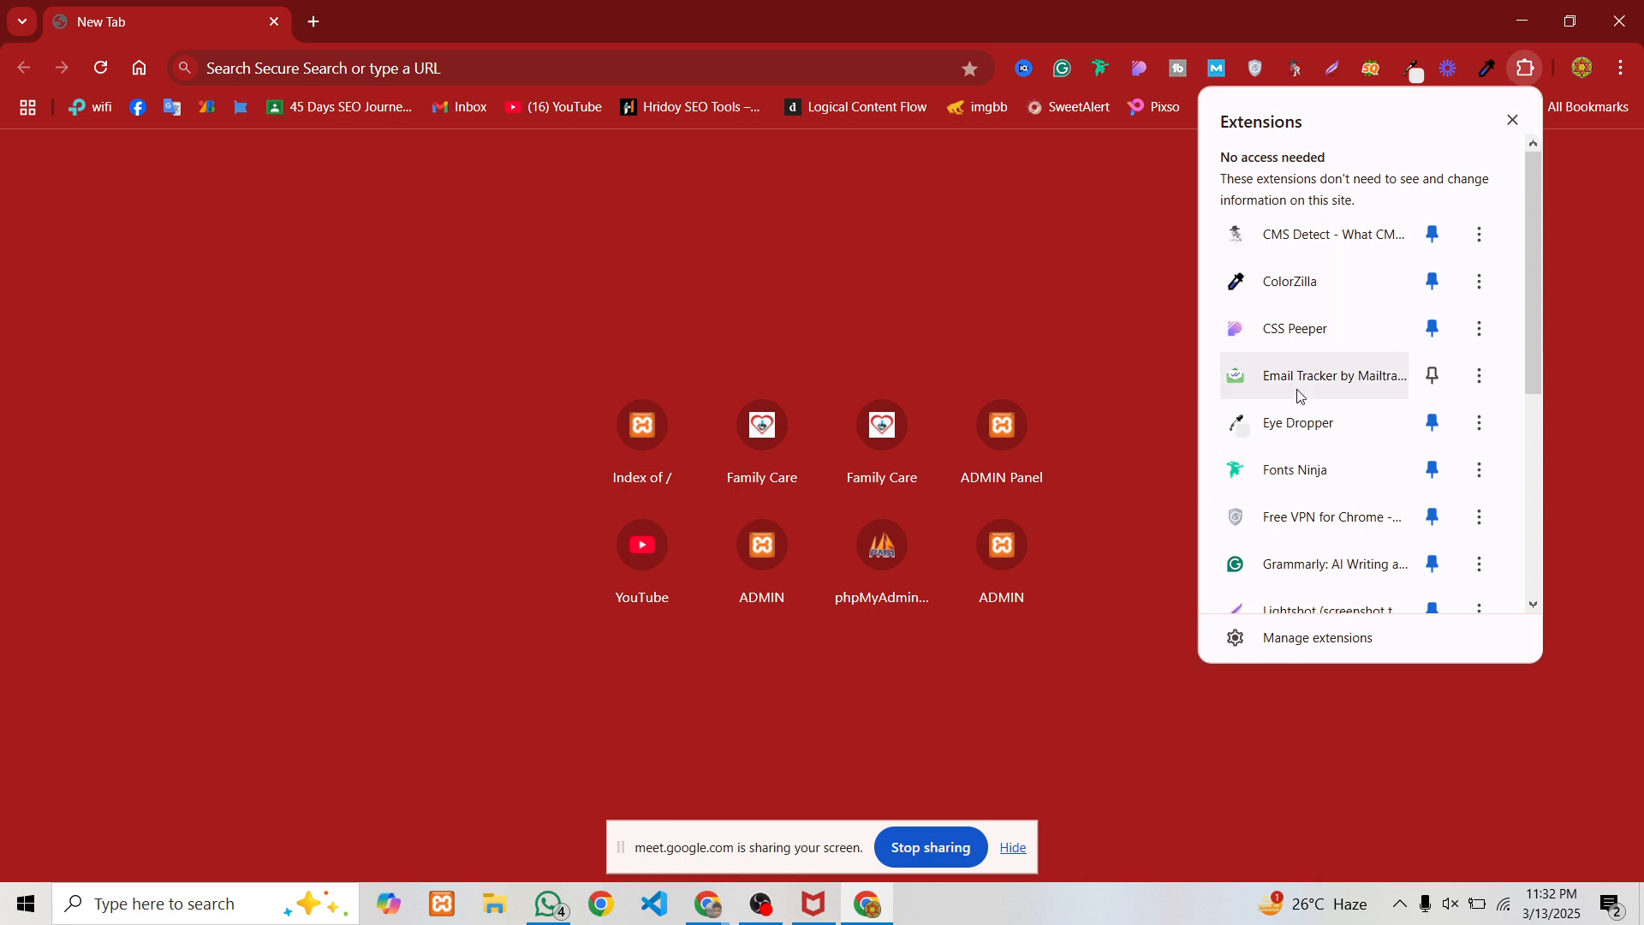
{"action": "scroll", "coordinate": [1310, 437], "scroll_direction": "down", "scroll_amount": 2}
{"action": "scroll", "coordinate": [1287, 478], "scroll_direction": "down", "scroll_amount": 2}
{"action": "scroll", "coordinate": [1287, 477], "scroll_direction": "down", "scroll_amount": 2}
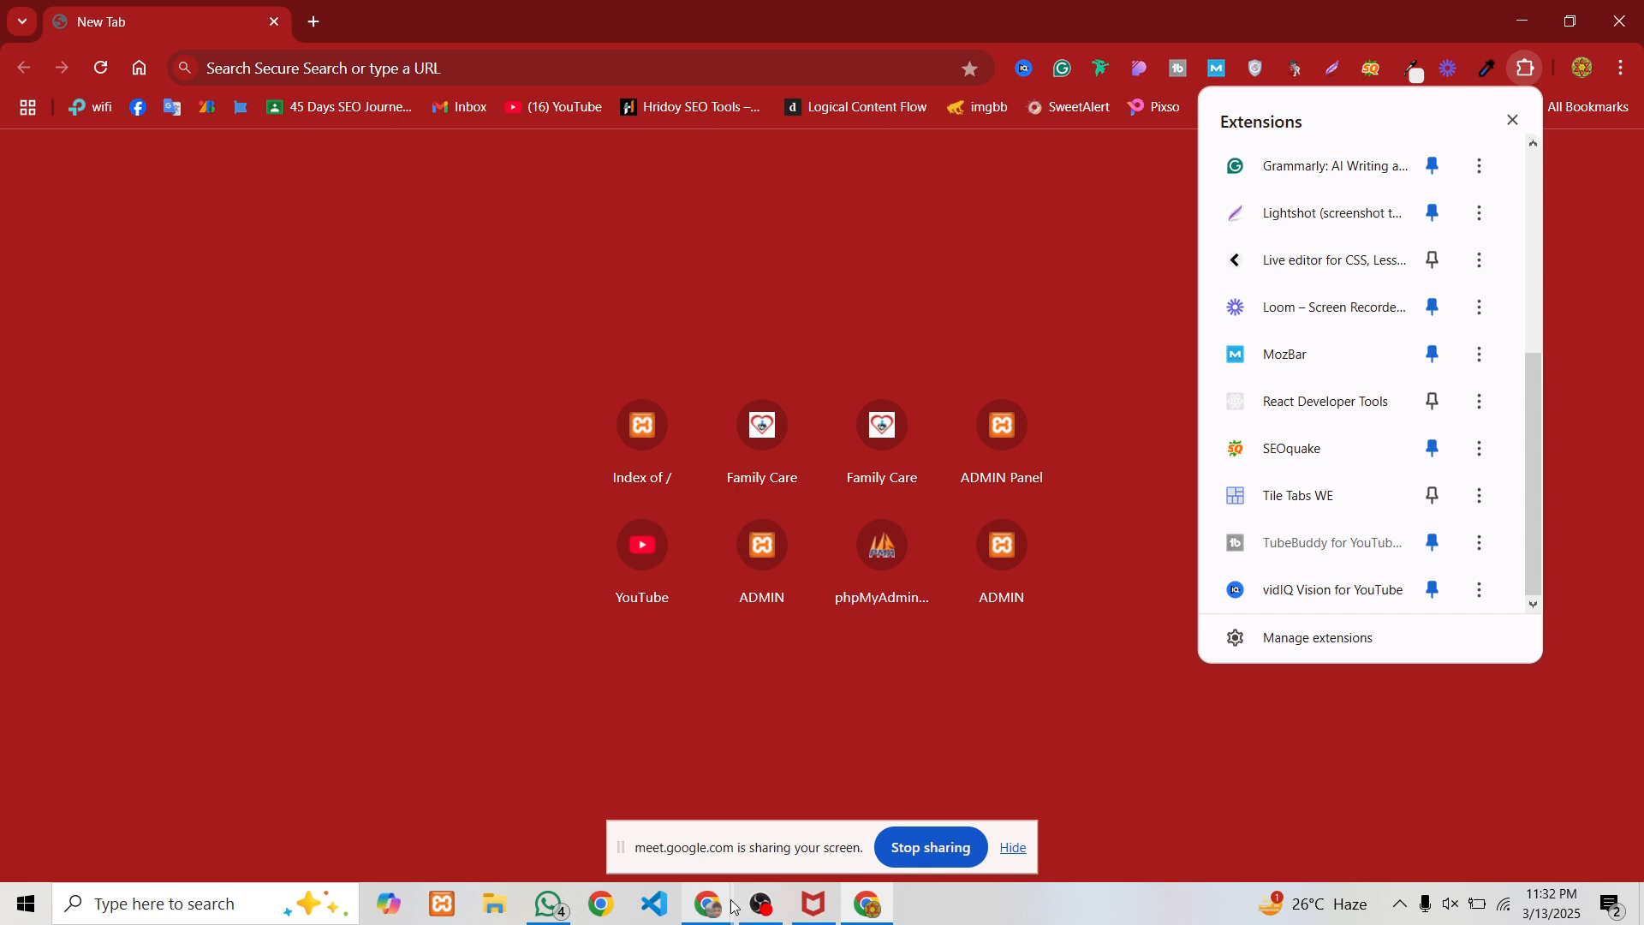
Change the Google search from 'word counter plus' to 'word counter extension'
{"action": "left_click", "coordinate": [1514, 18]}
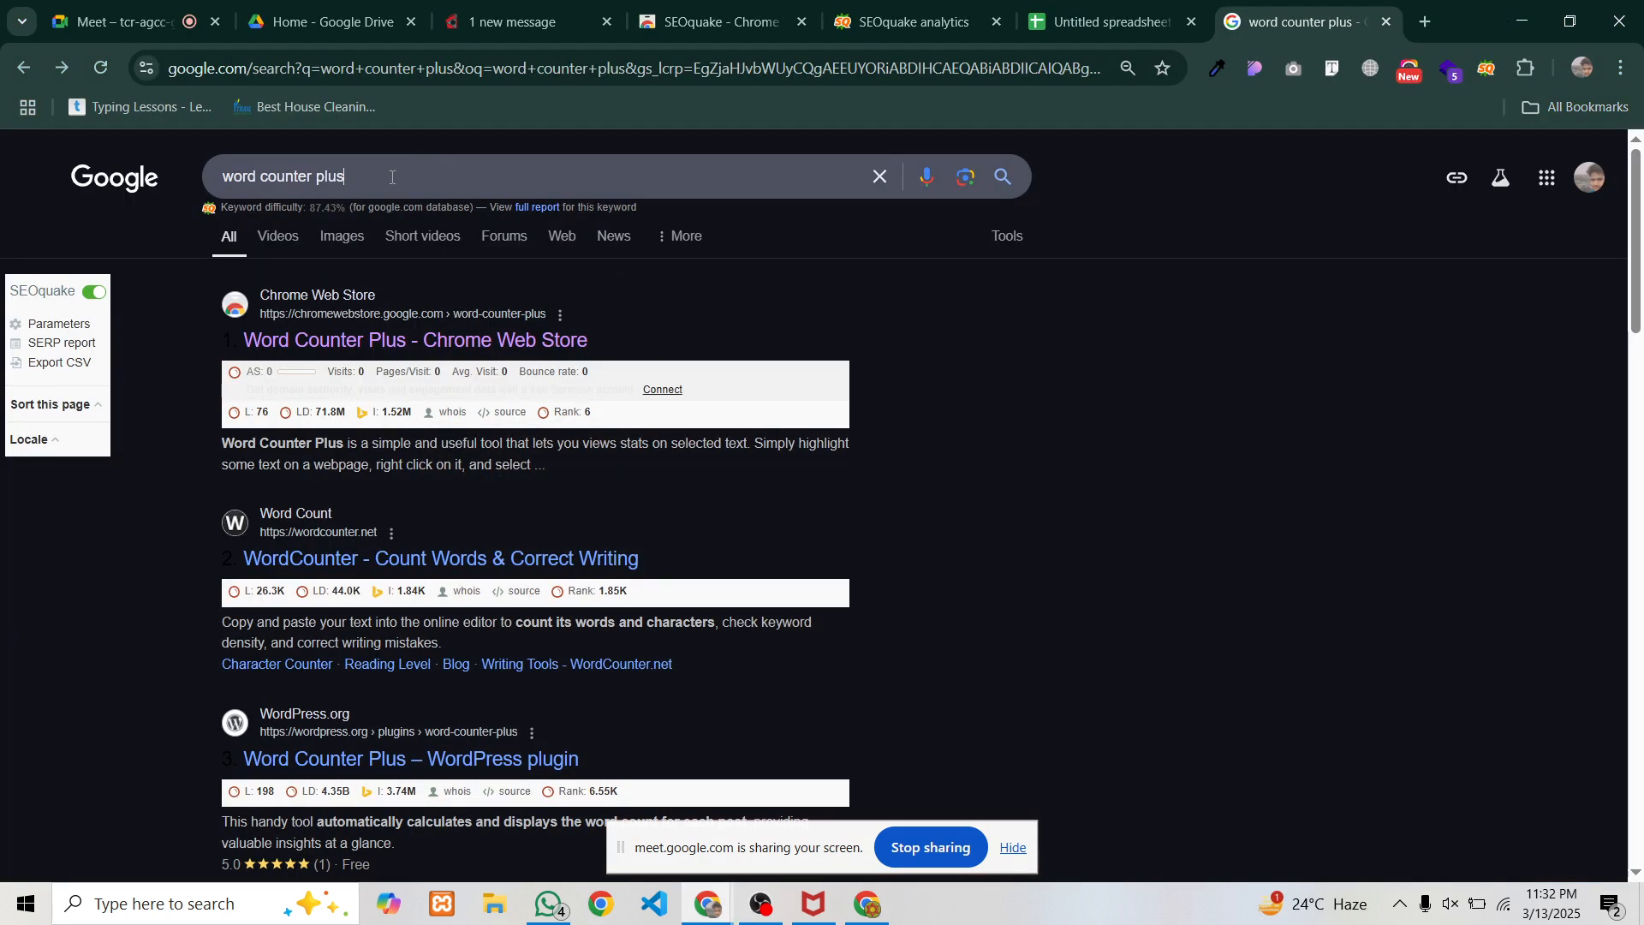
{"action": "double_click", "coordinate": [318, 168]}
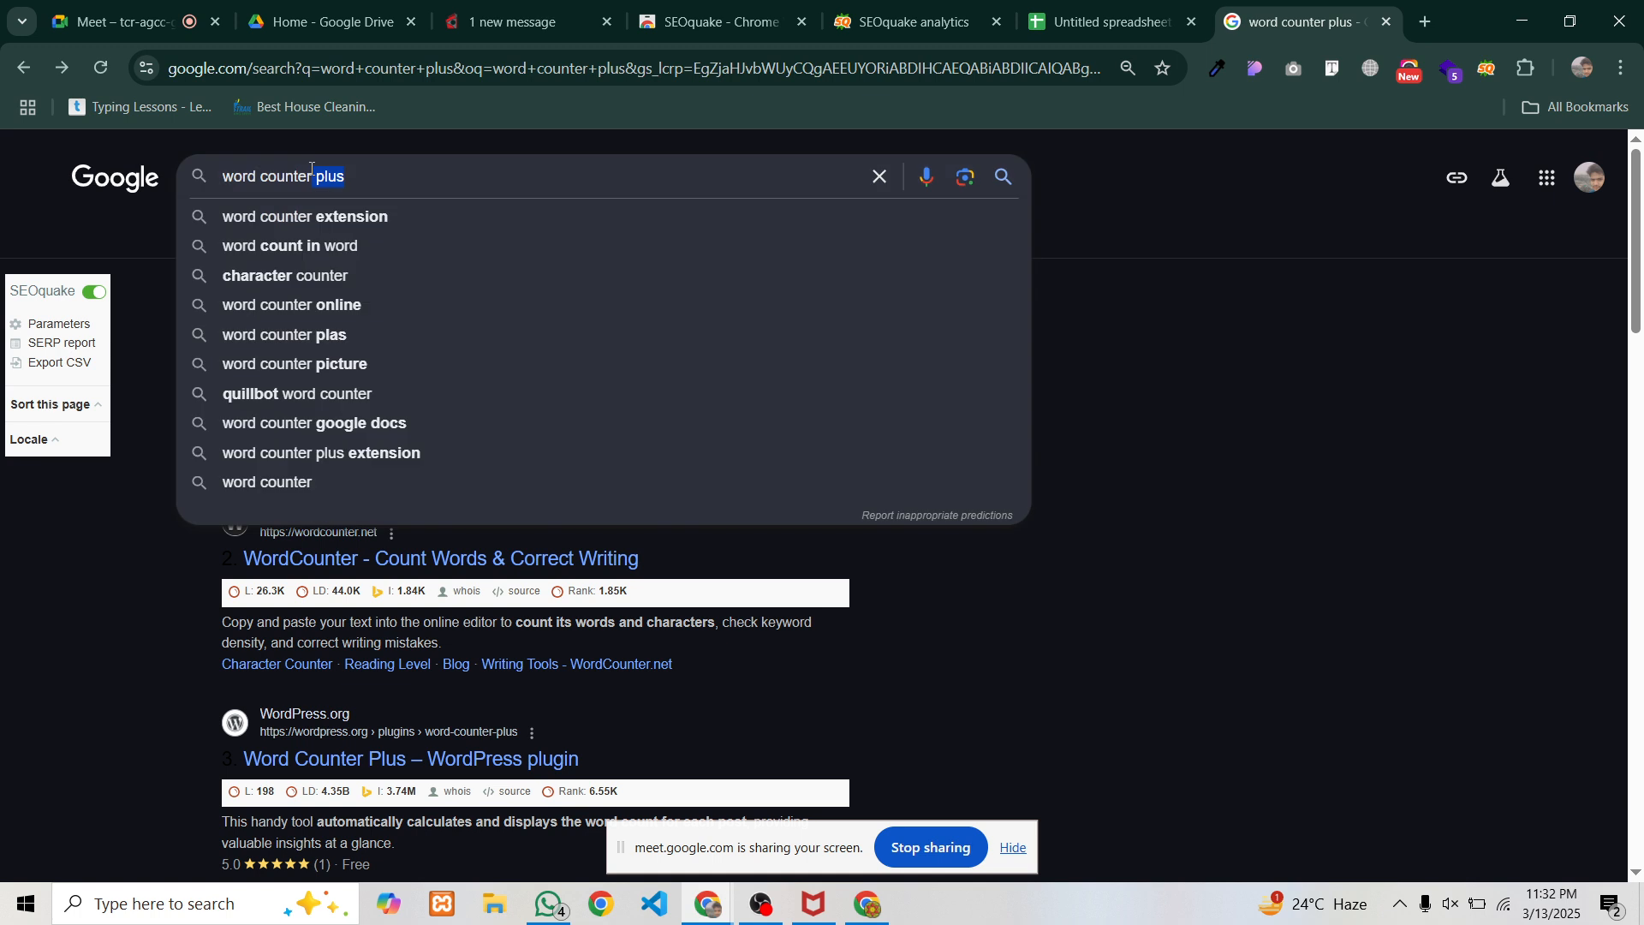
{"action": "key", "text": "BackSpace"}
{"action": "type", "text": "e"}
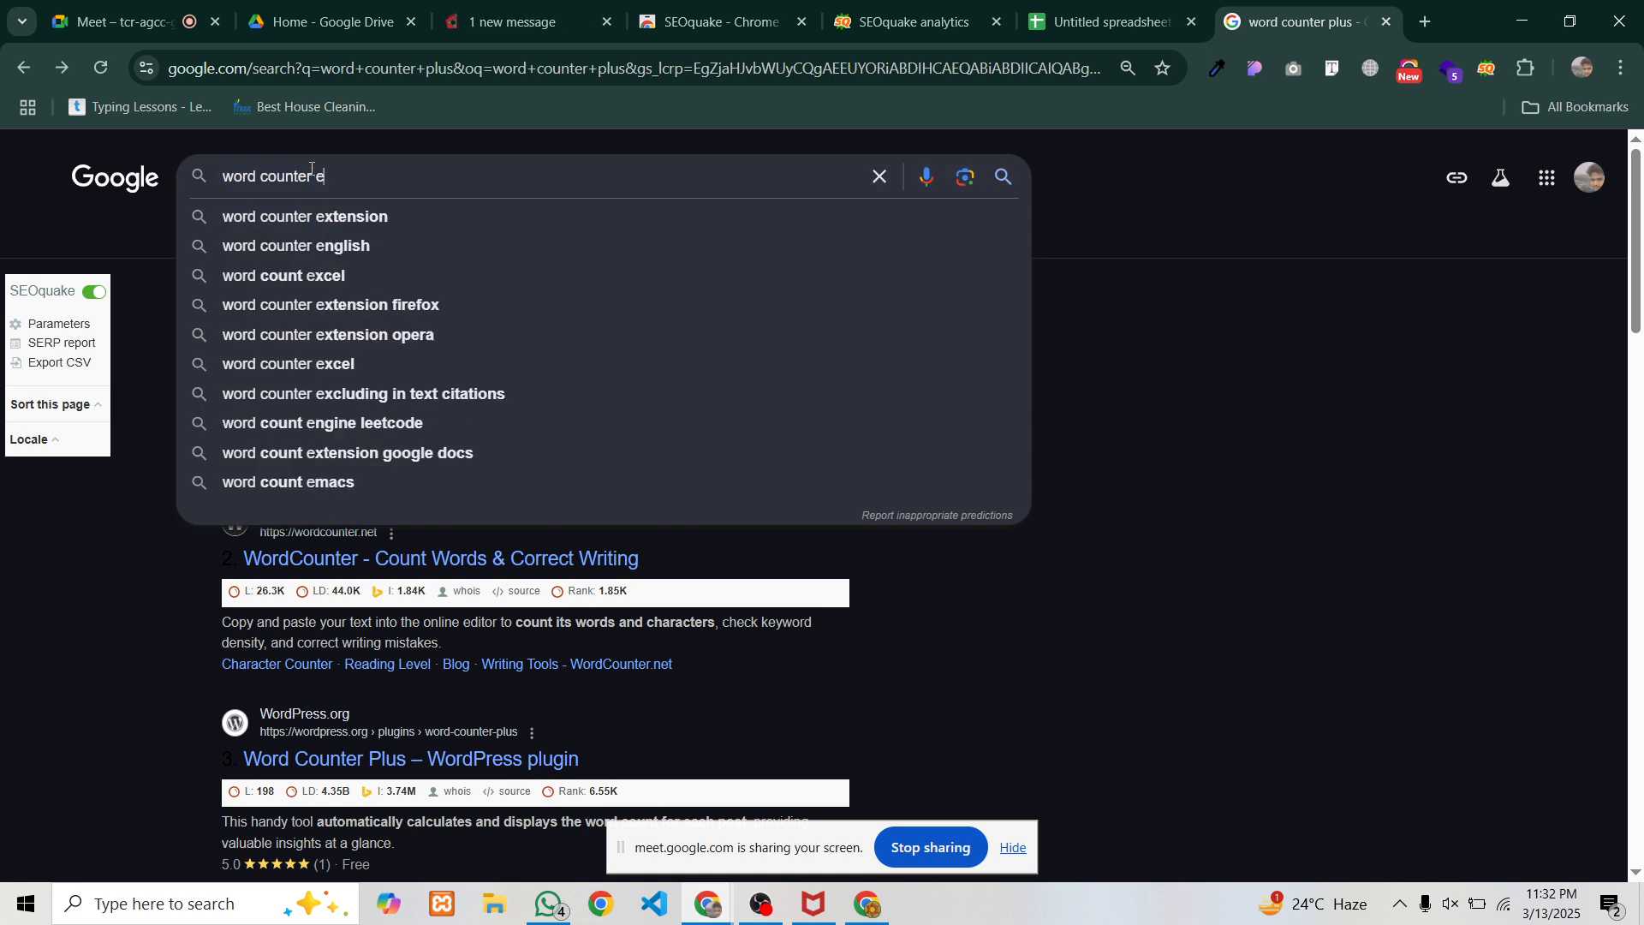
{"action": "type", "text": "xtension"}
{"action": "key", "text": "Return"}
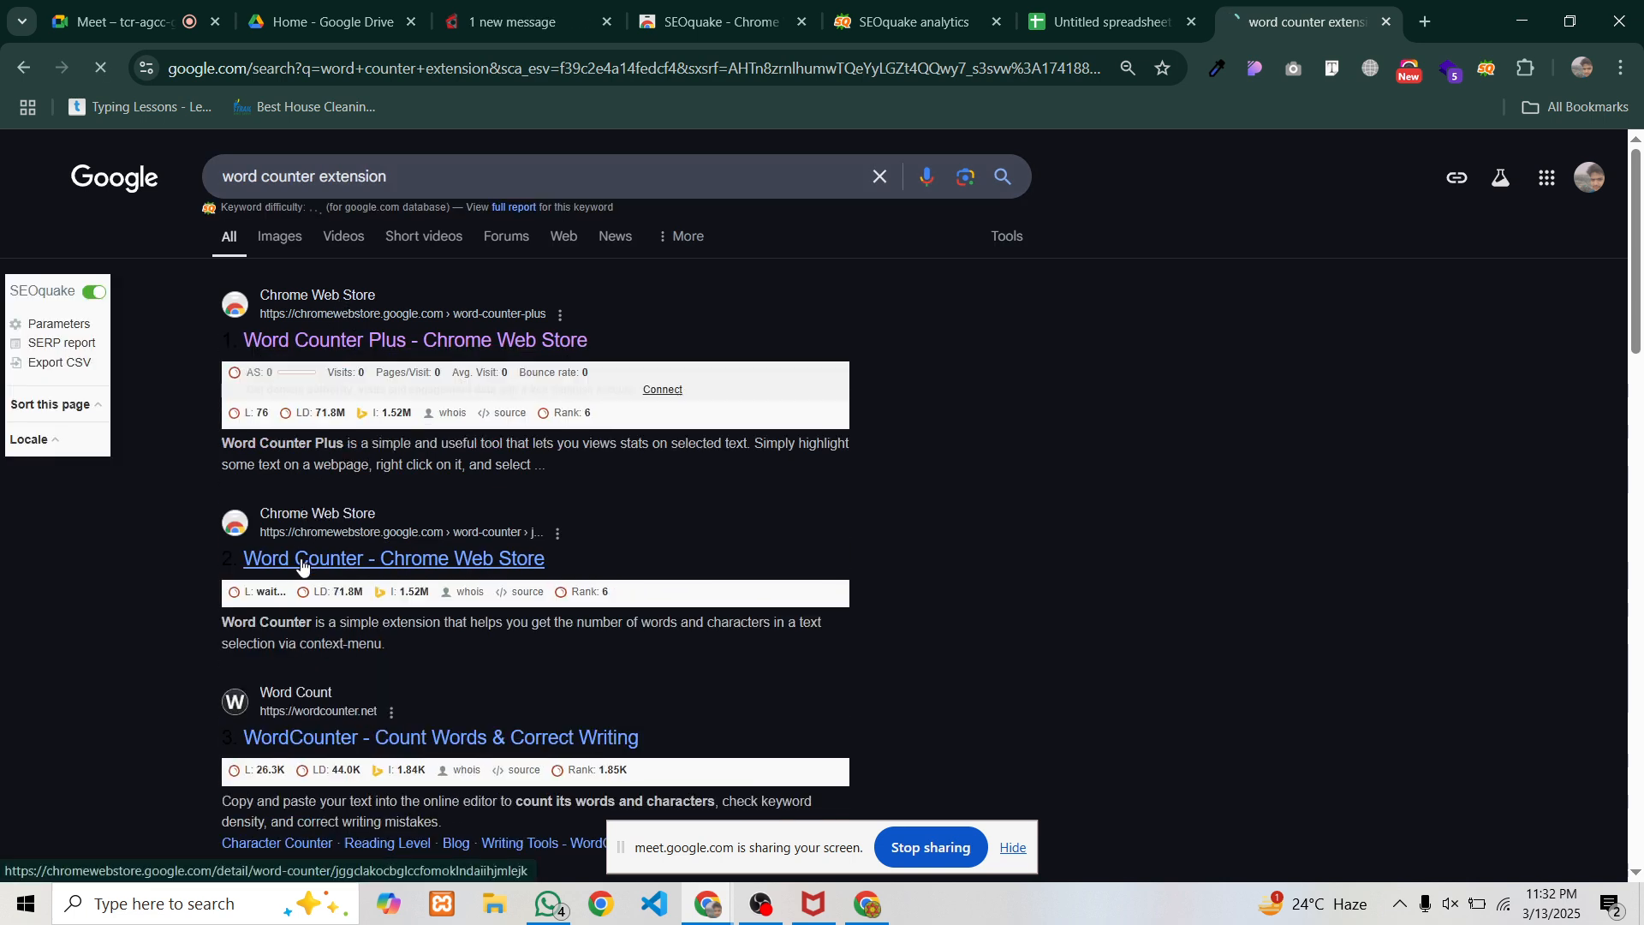
Install the Word Counter extension from the Chrome Web Store, then bring up the other Chrome window
{"action": "left_click", "coordinate": [302, 565]}
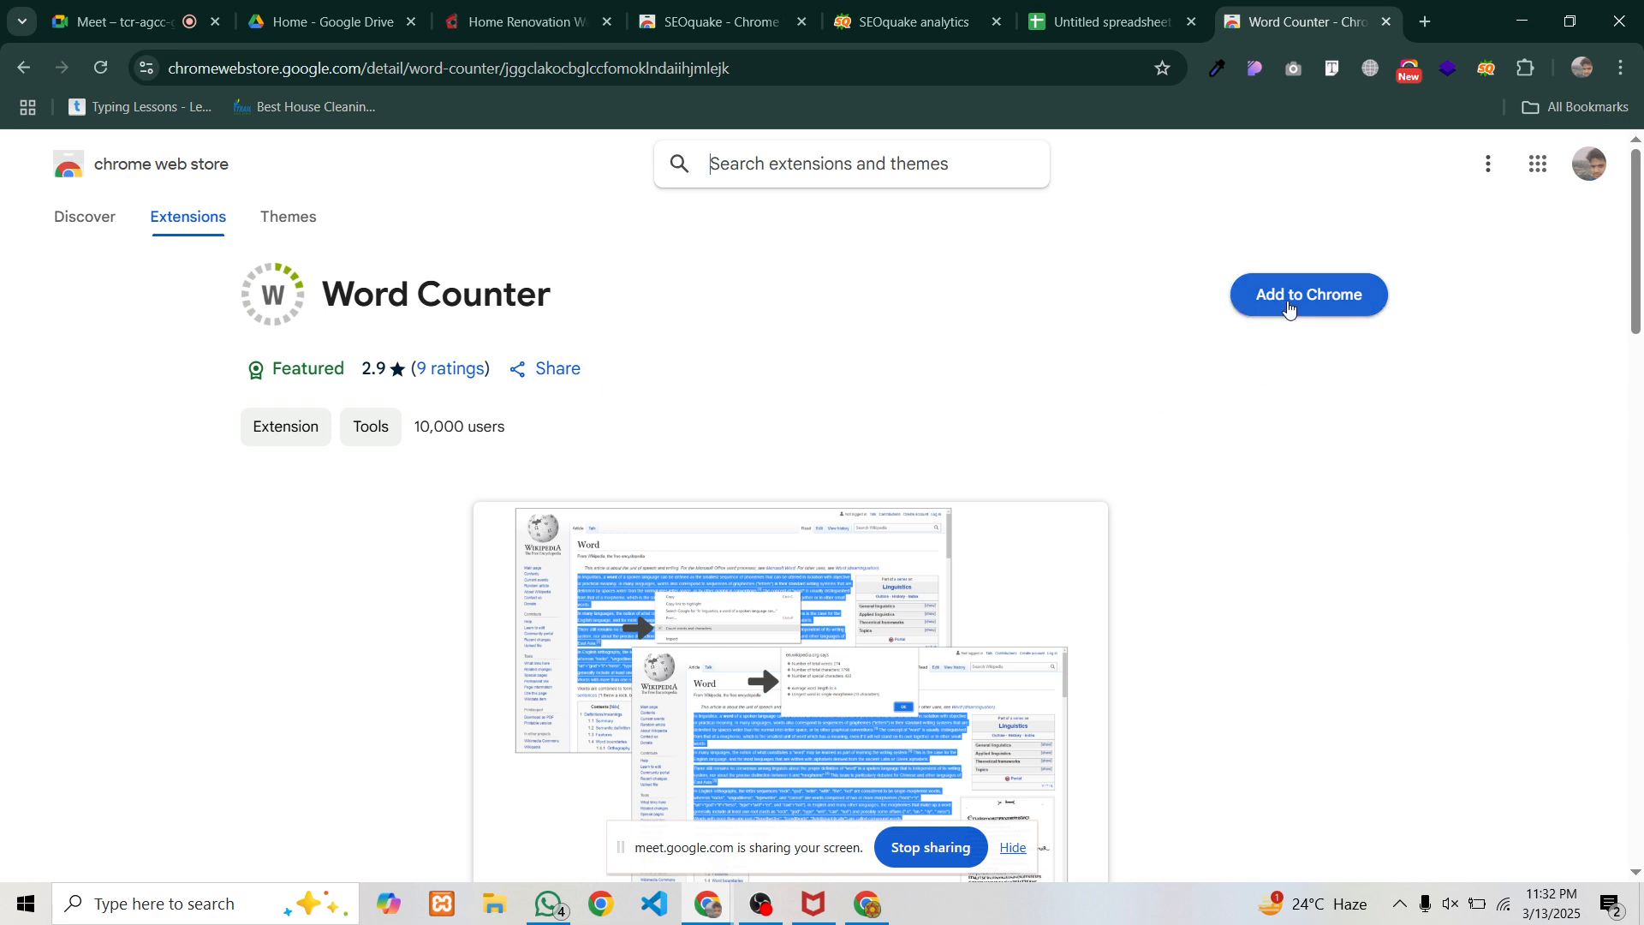
{"action": "left_click", "coordinate": [1289, 301]}
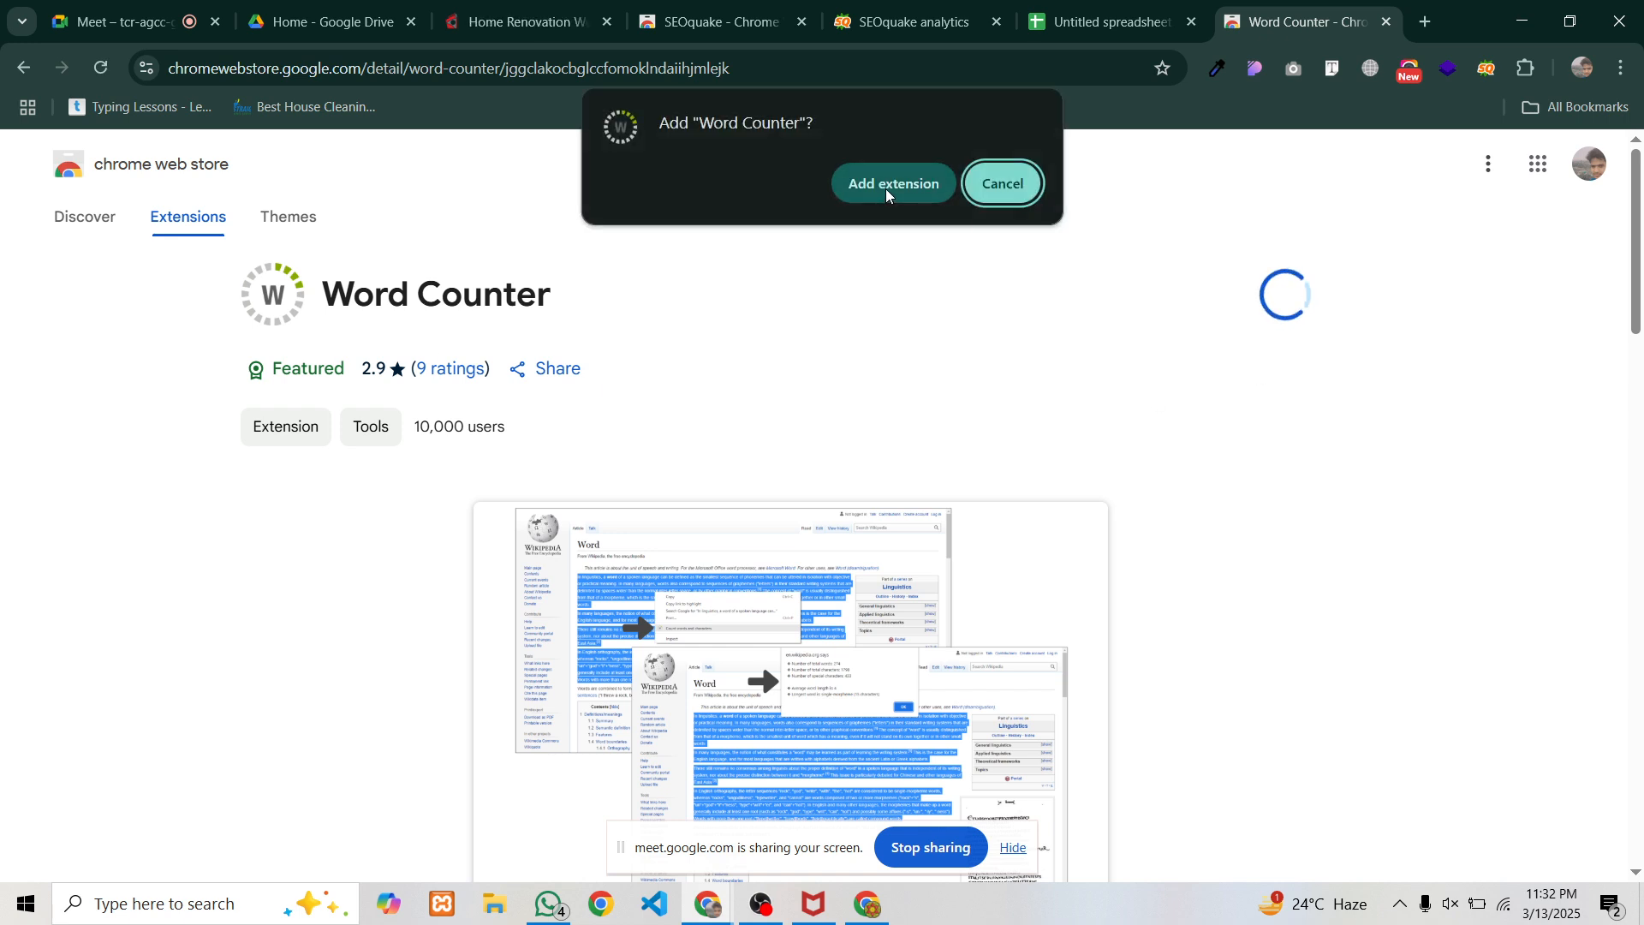
{"action": "left_click", "coordinate": [886, 186]}
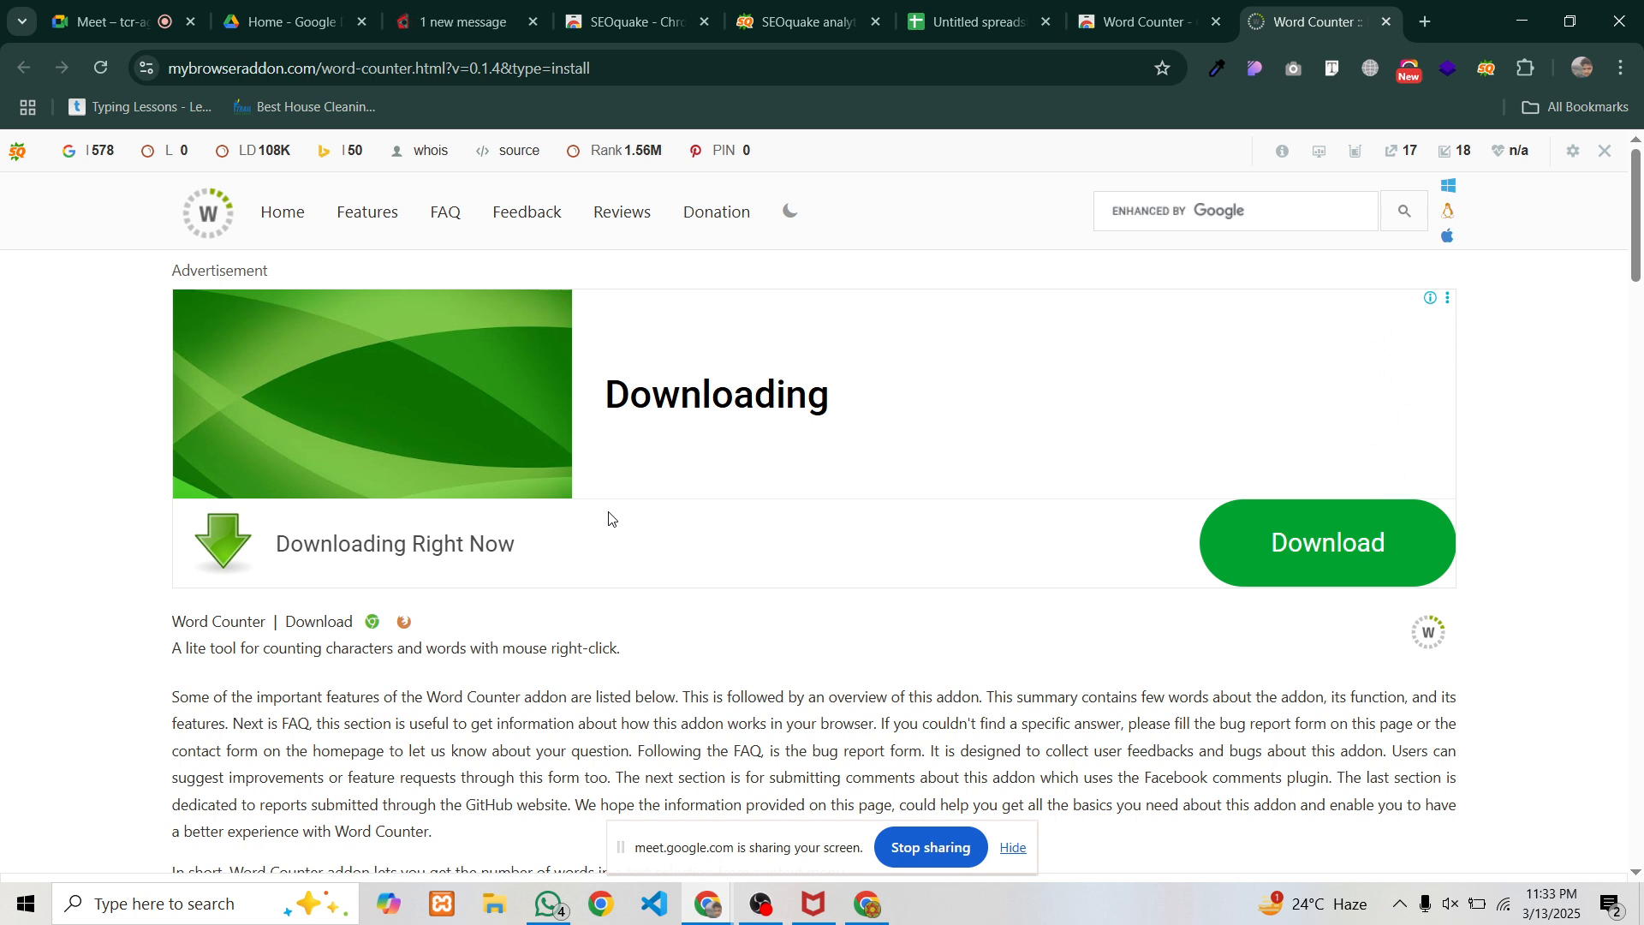
{"action": "left_click", "coordinate": [877, 896]}
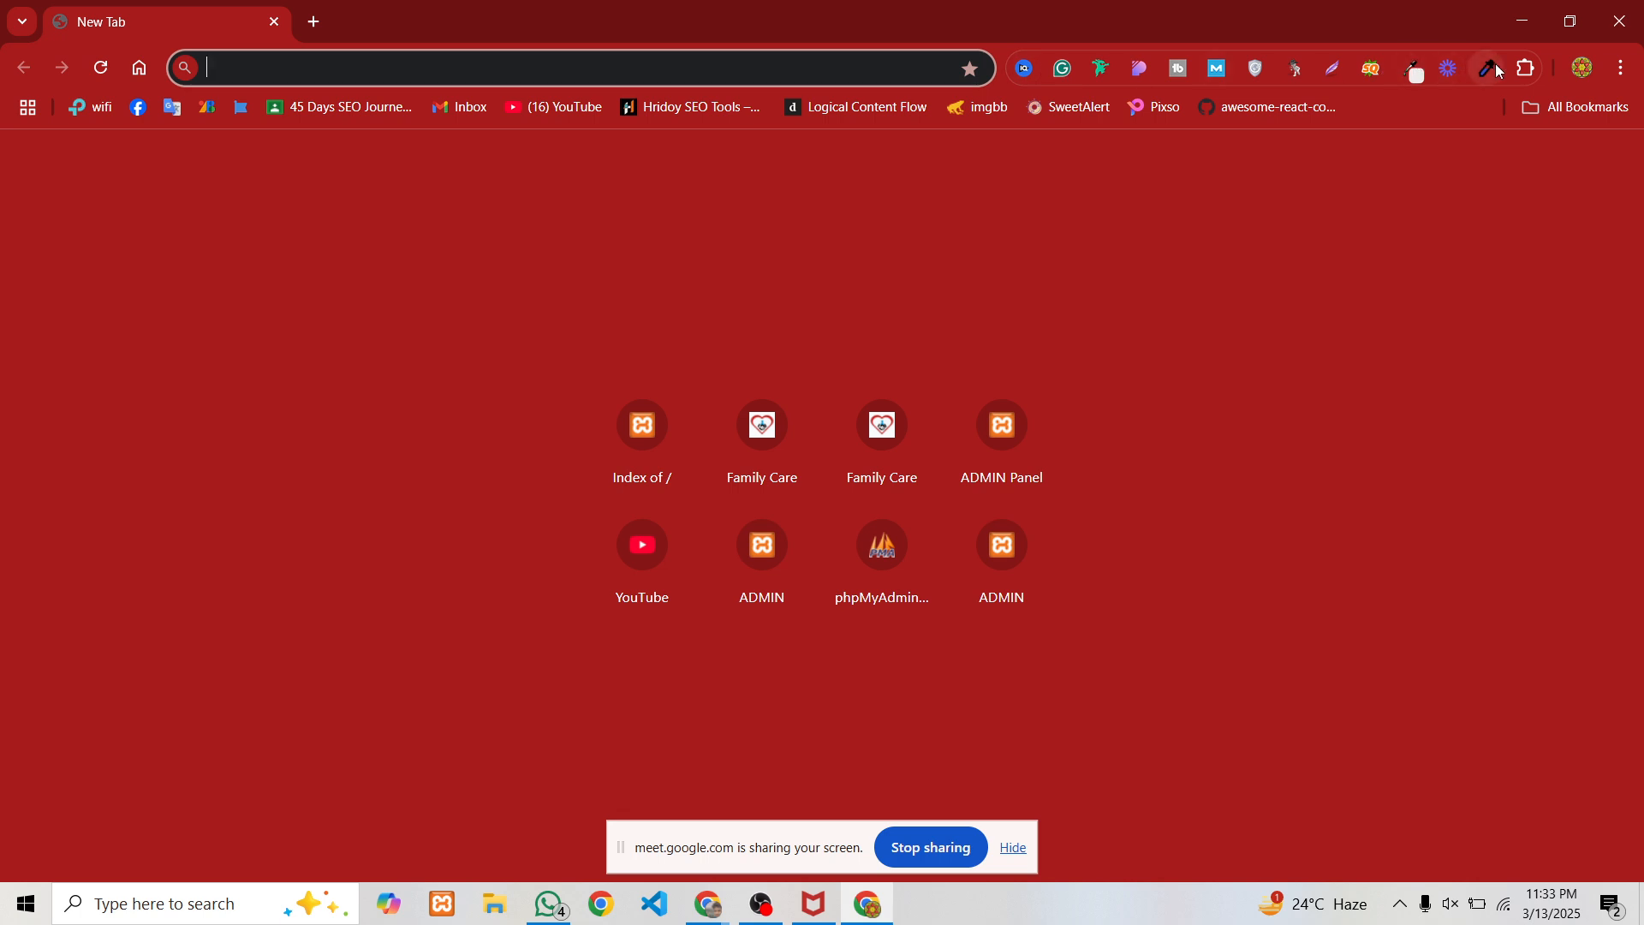
Scroll through the installed extensions list looking for Word Counter
{"action": "left_click", "coordinate": [1526, 70]}
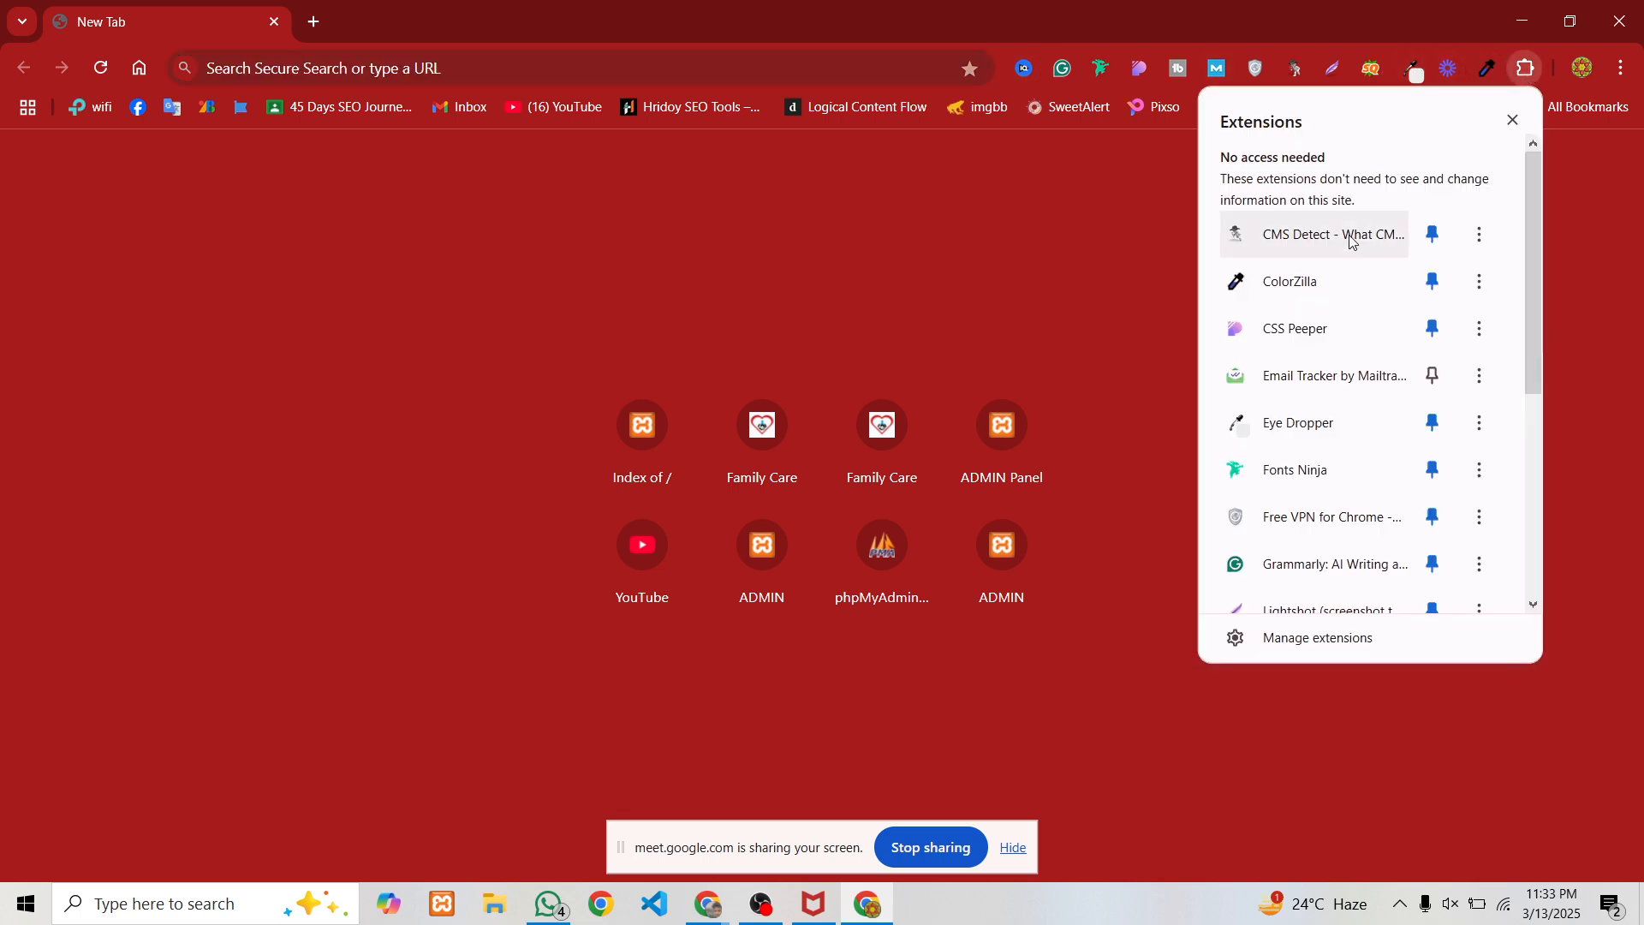
{"action": "scroll", "coordinate": [1344, 262], "scroll_direction": "down", "scroll_amount": 3}
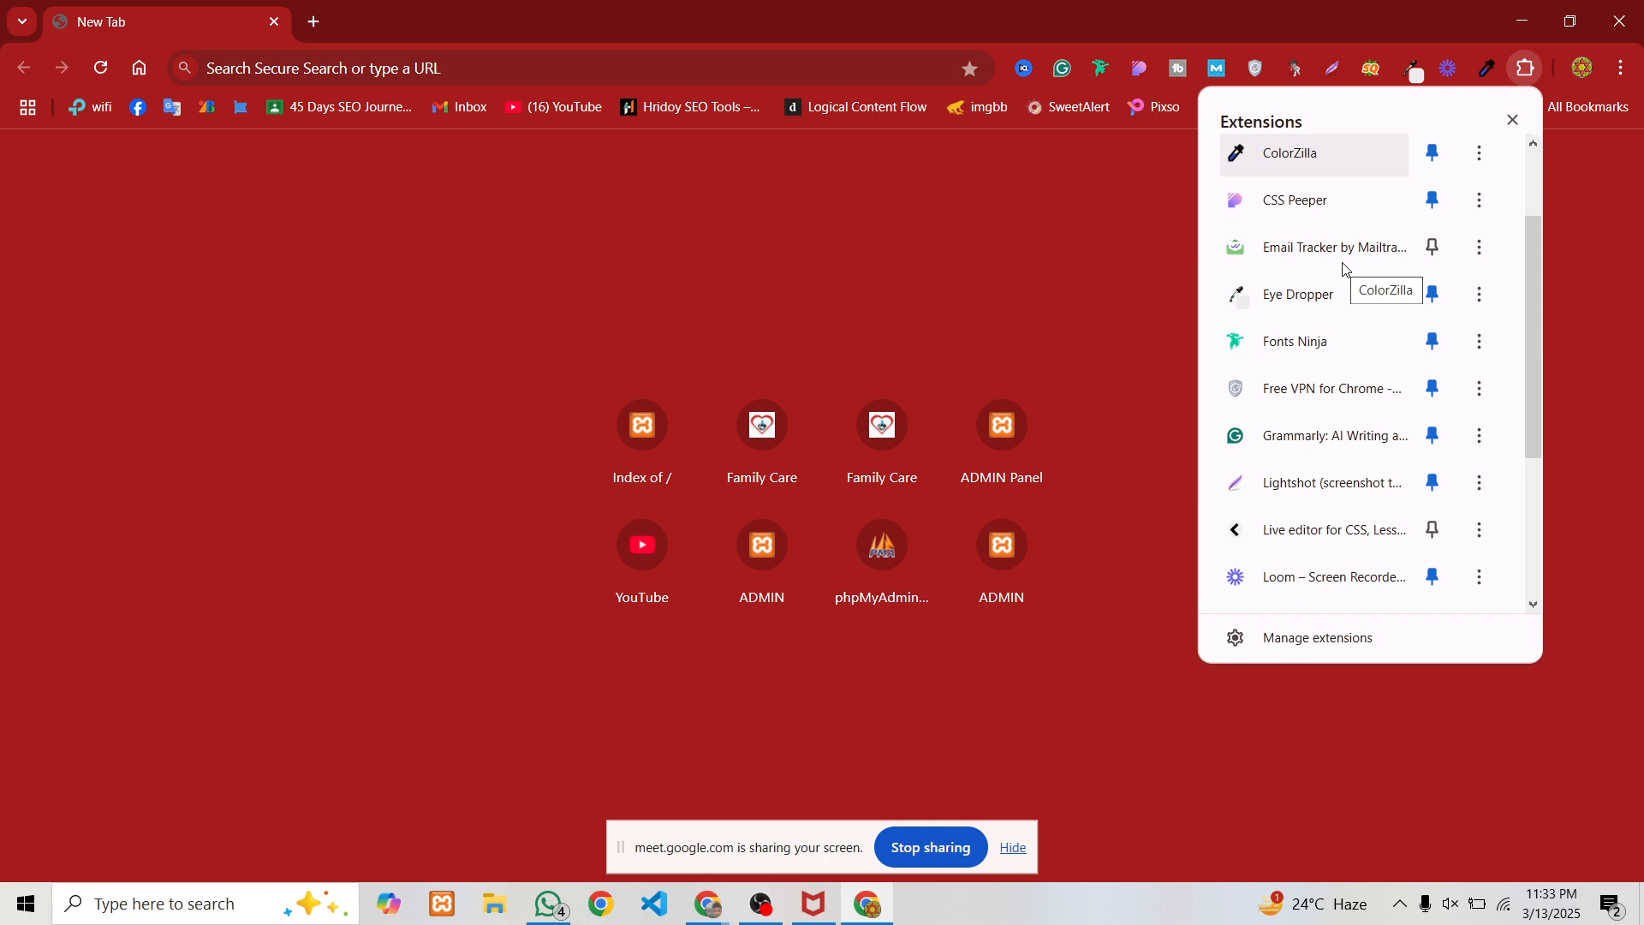
{"action": "scroll", "coordinate": [1342, 268], "scroll_direction": "down", "scroll_amount": 3}
{"action": "scroll", "coordinate": [1343, 268], "scroll_direction": "down", "scroll_amount": 3}
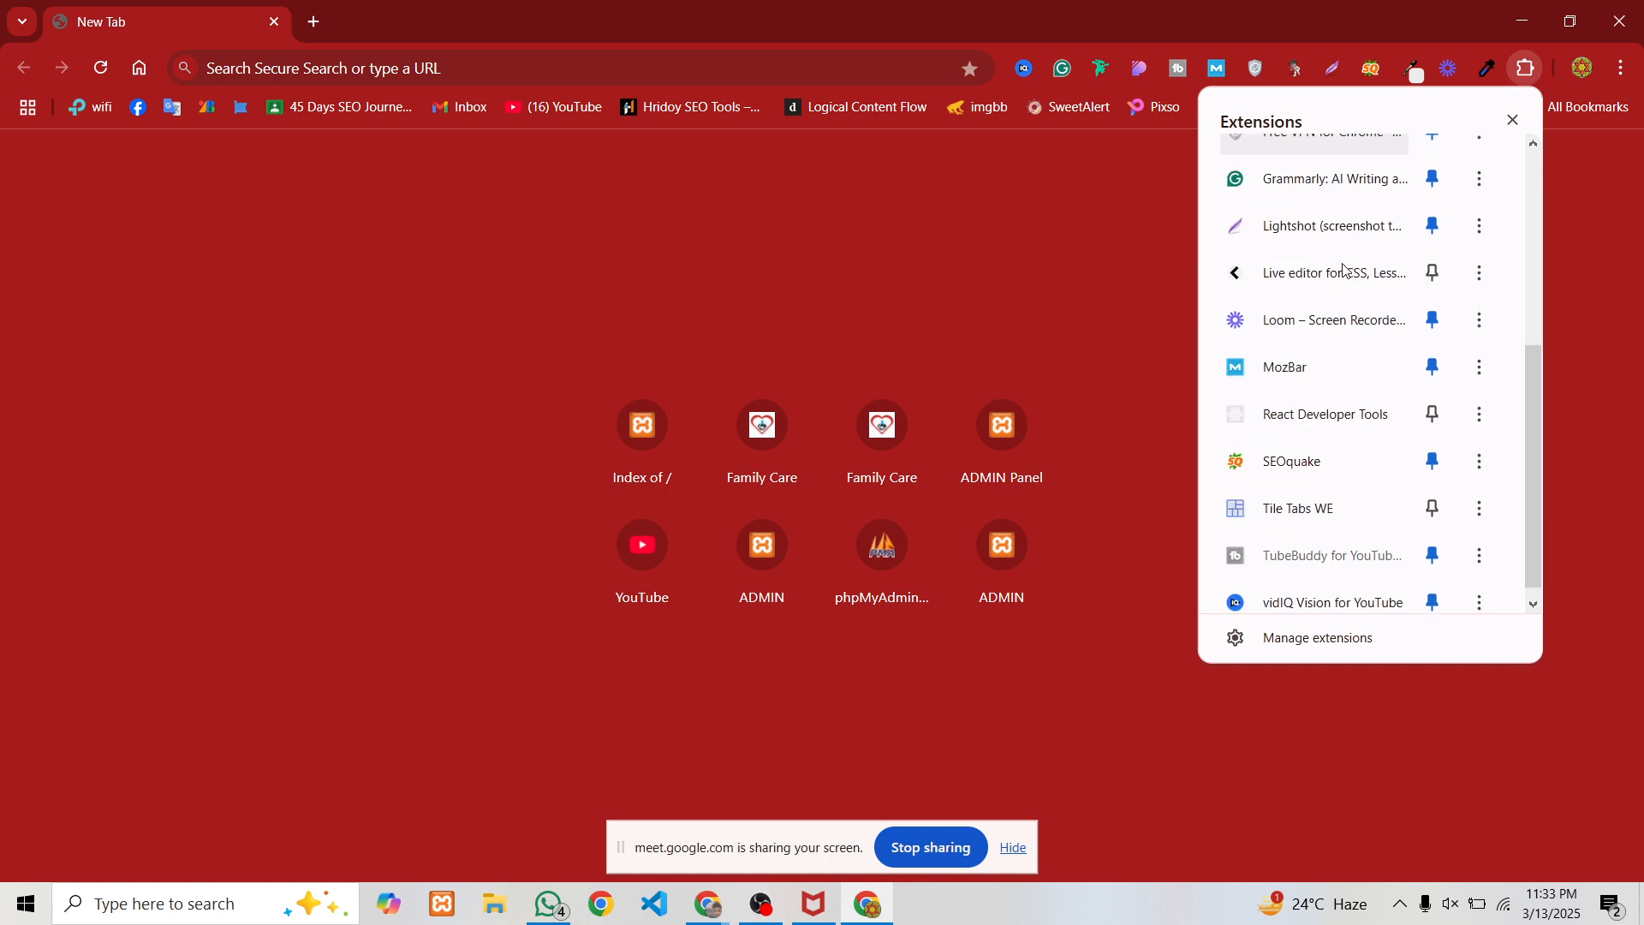
{"action": "scroll", "coordinate": [1345, 269], "scroll_direction": "down", "scroll_amount": 1}
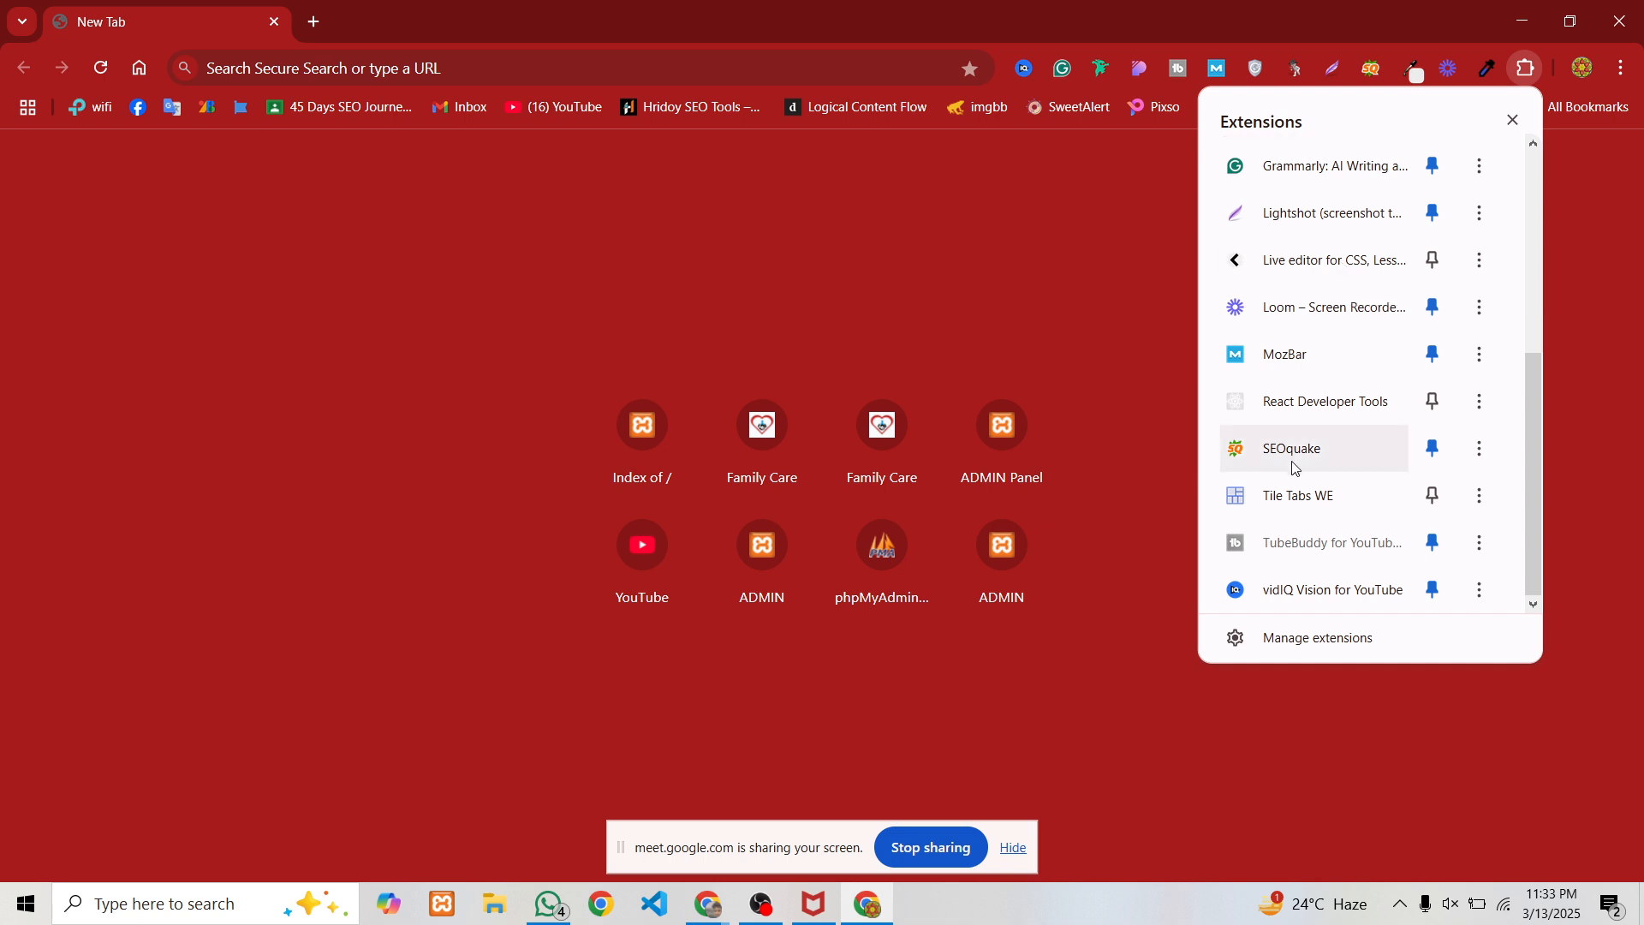
{"action": "scroll", "coordinate": [1293, 565], "scroll_direction": "up", "scroll_amount": 6}
{"action": "scroll", "coordinate": [1284, 531], "scroll_direction": "up", "scroll_amount": 3}
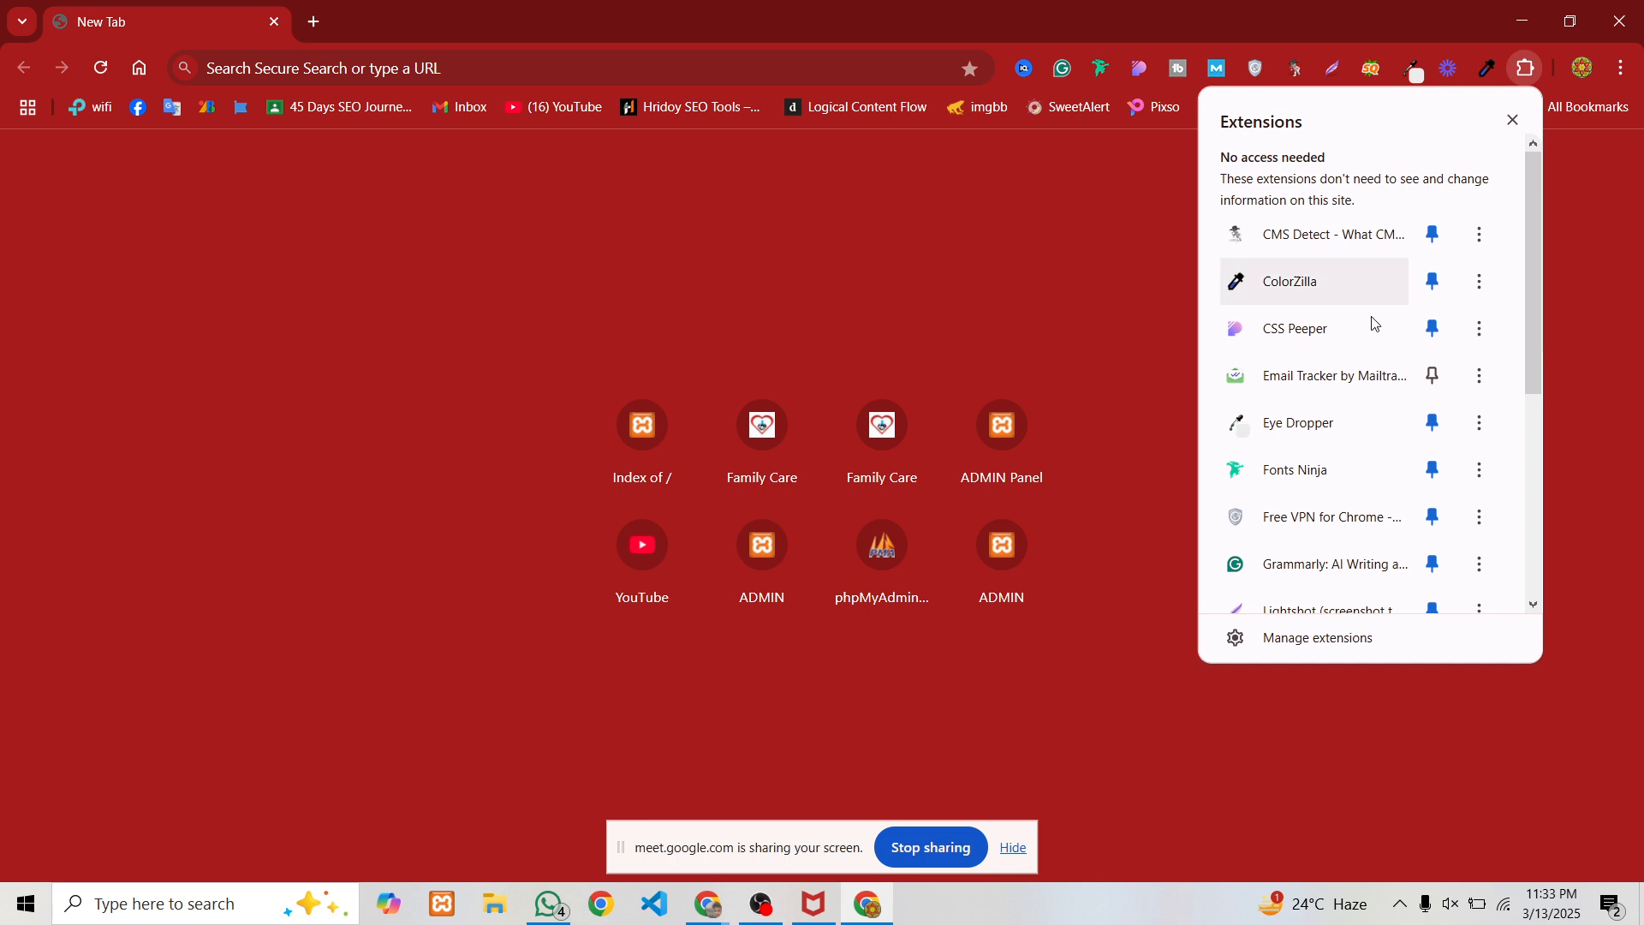
Bring the Word Counter window forward and look over its store and download pages
{"action": "left_click", "coordinate": [707, 903]}
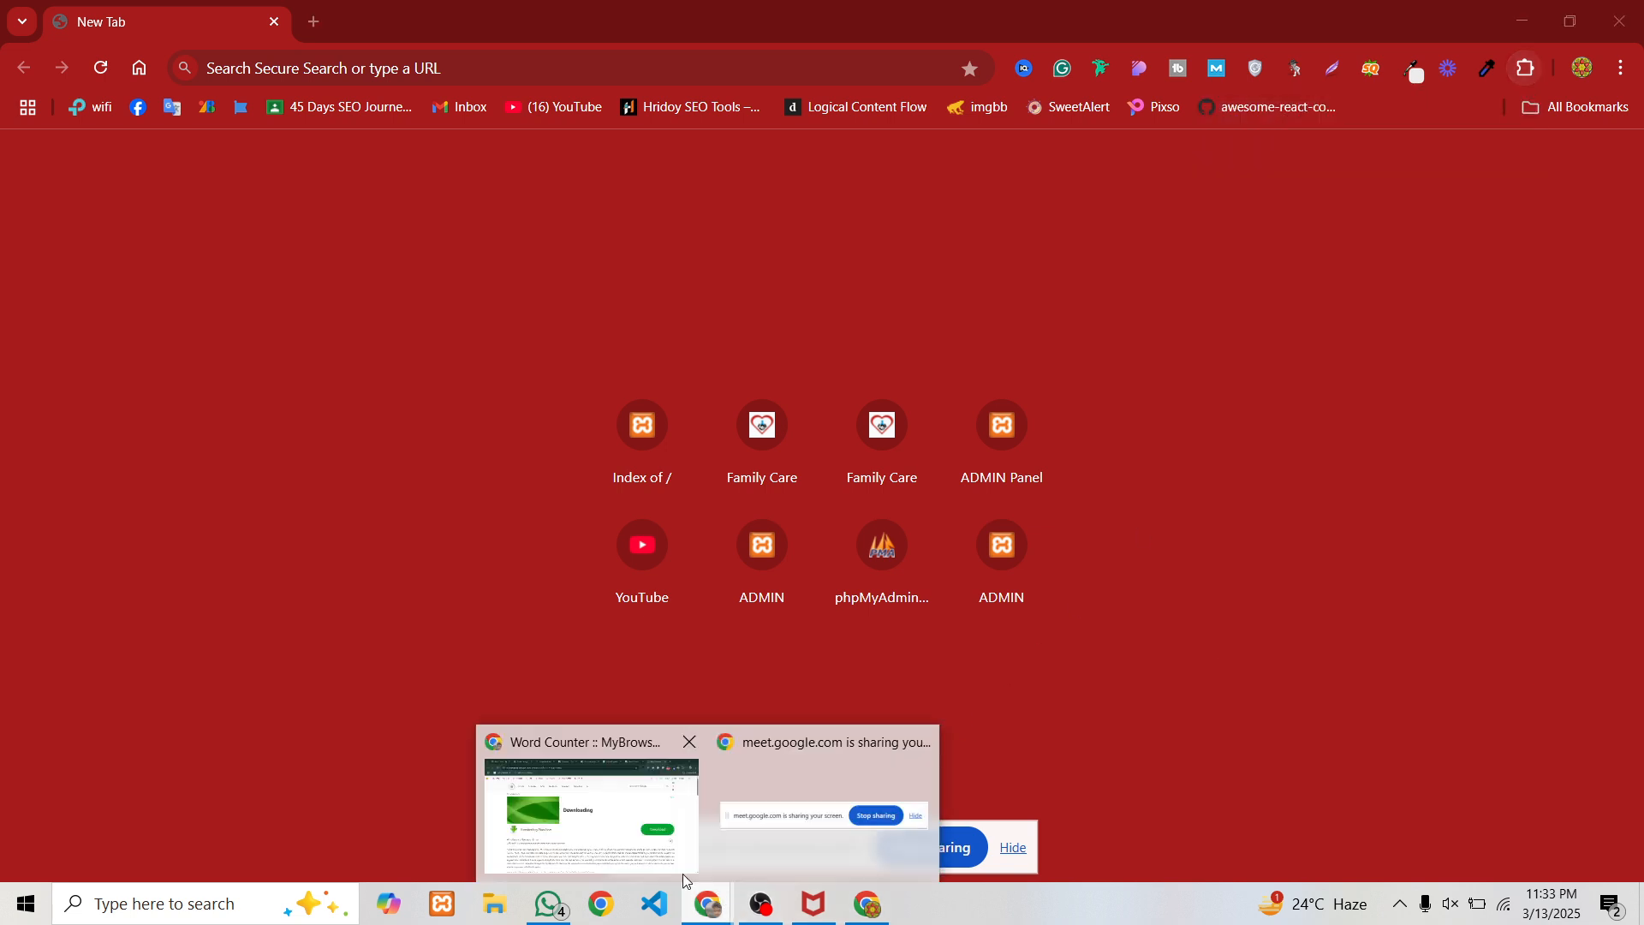
{"action": "left_click", "coordinate": [587, 805]}
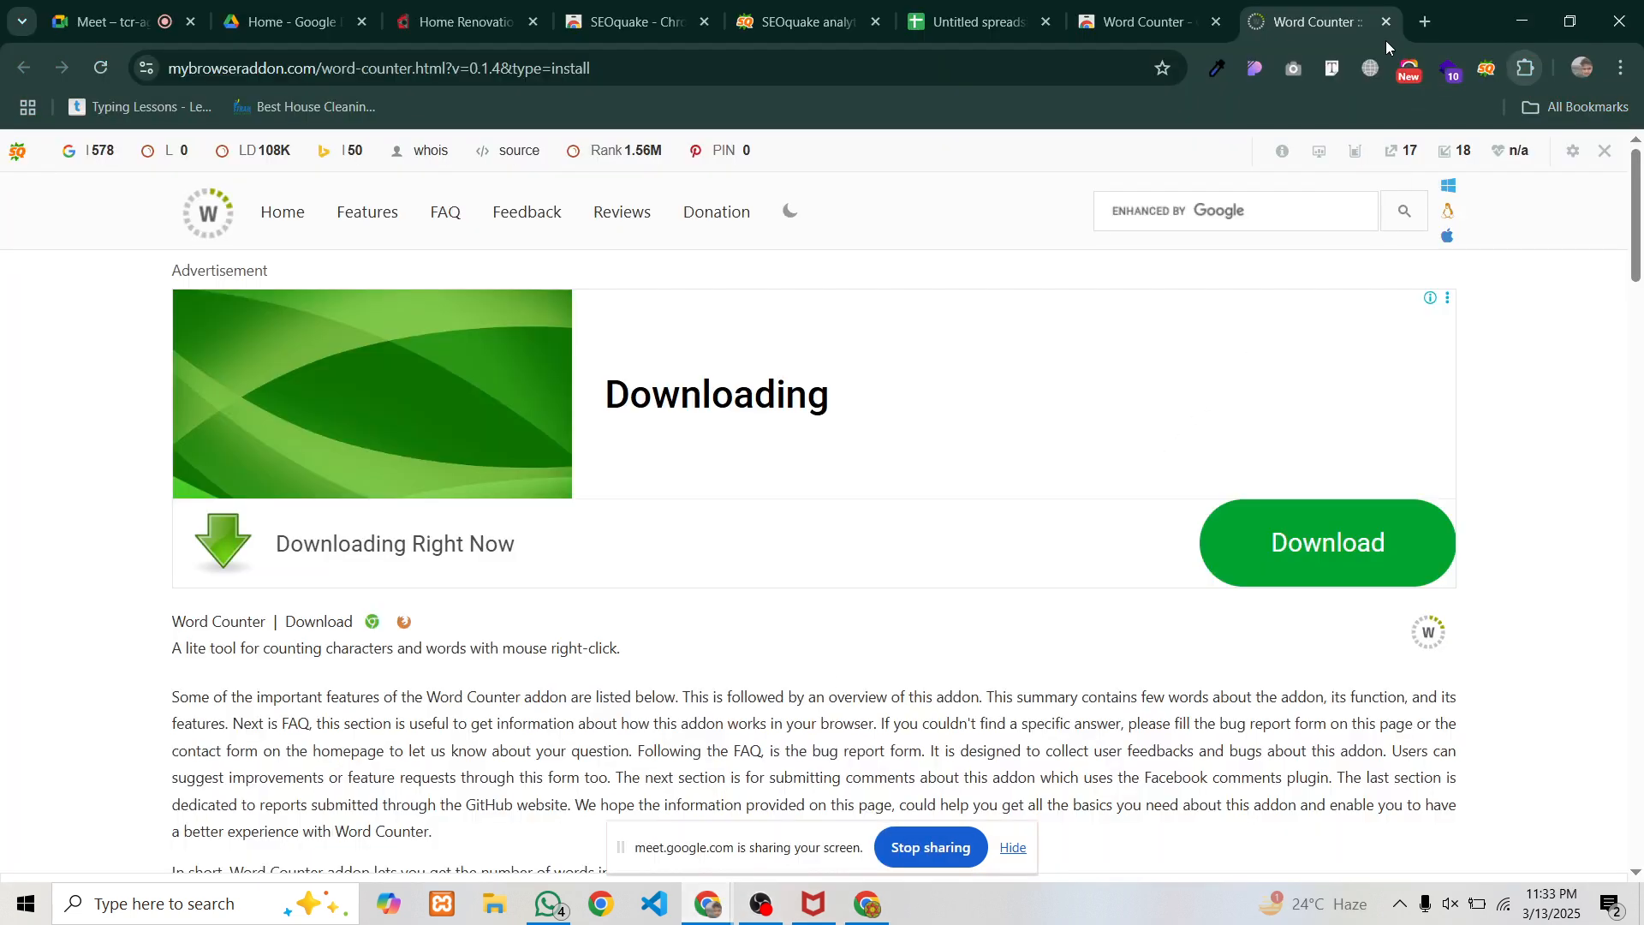
{"action": "left_click", "coordinate": [1139, 22]}
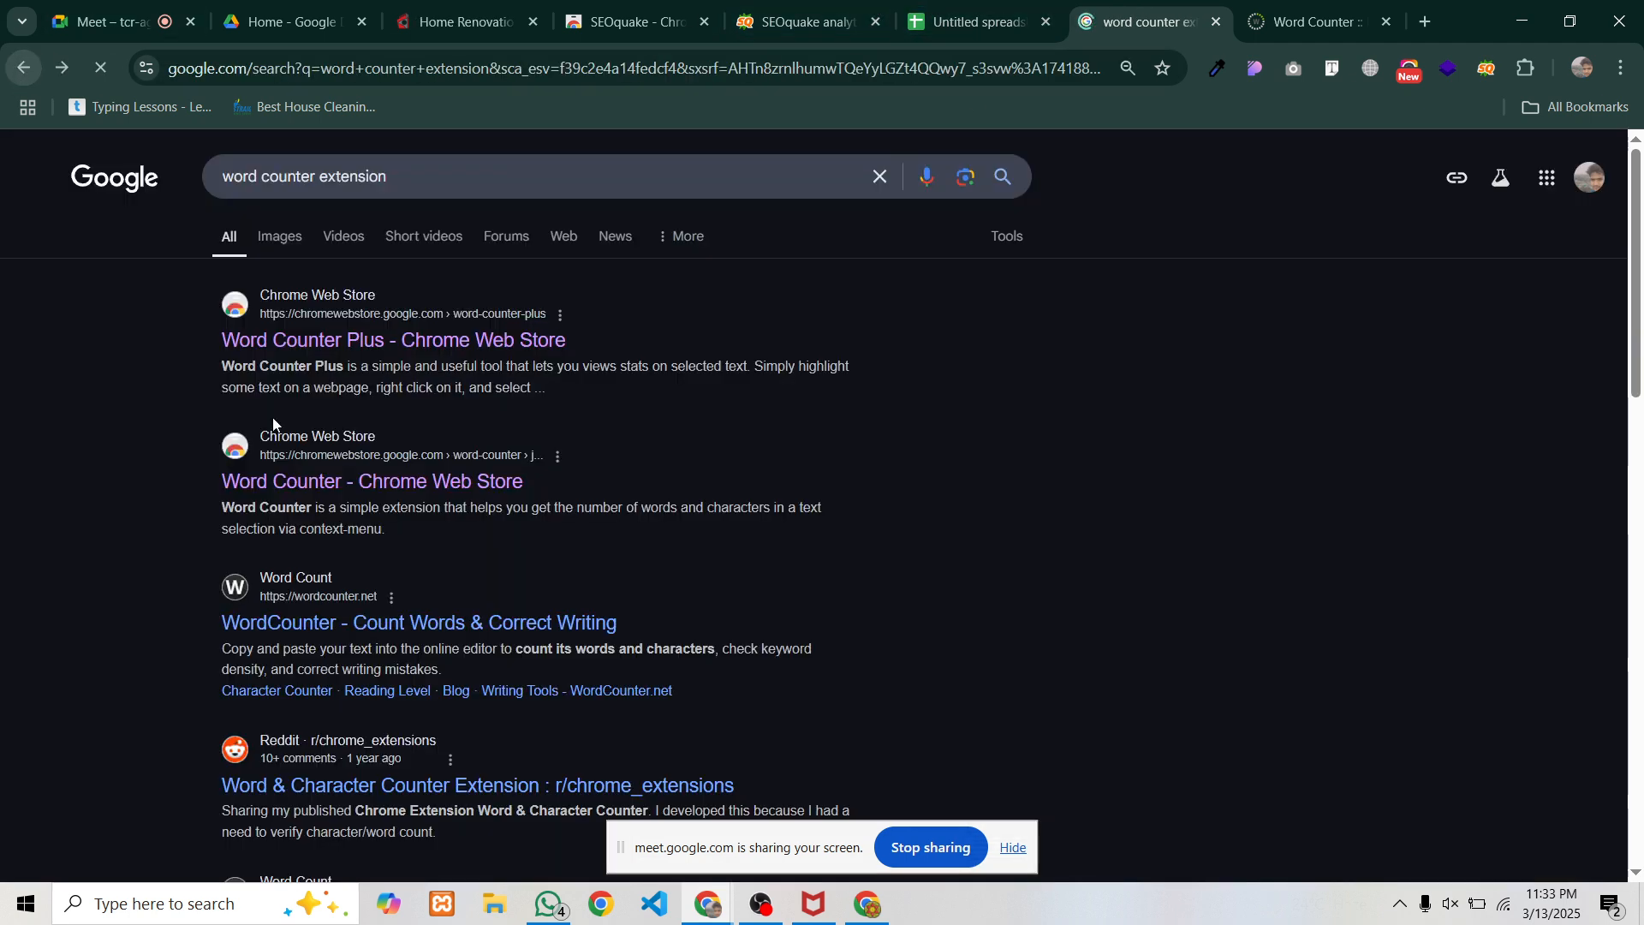
{"action": "scroll", "coordinate": [356, 485], "scroll_direction": "down", "scroll_amount": 2}
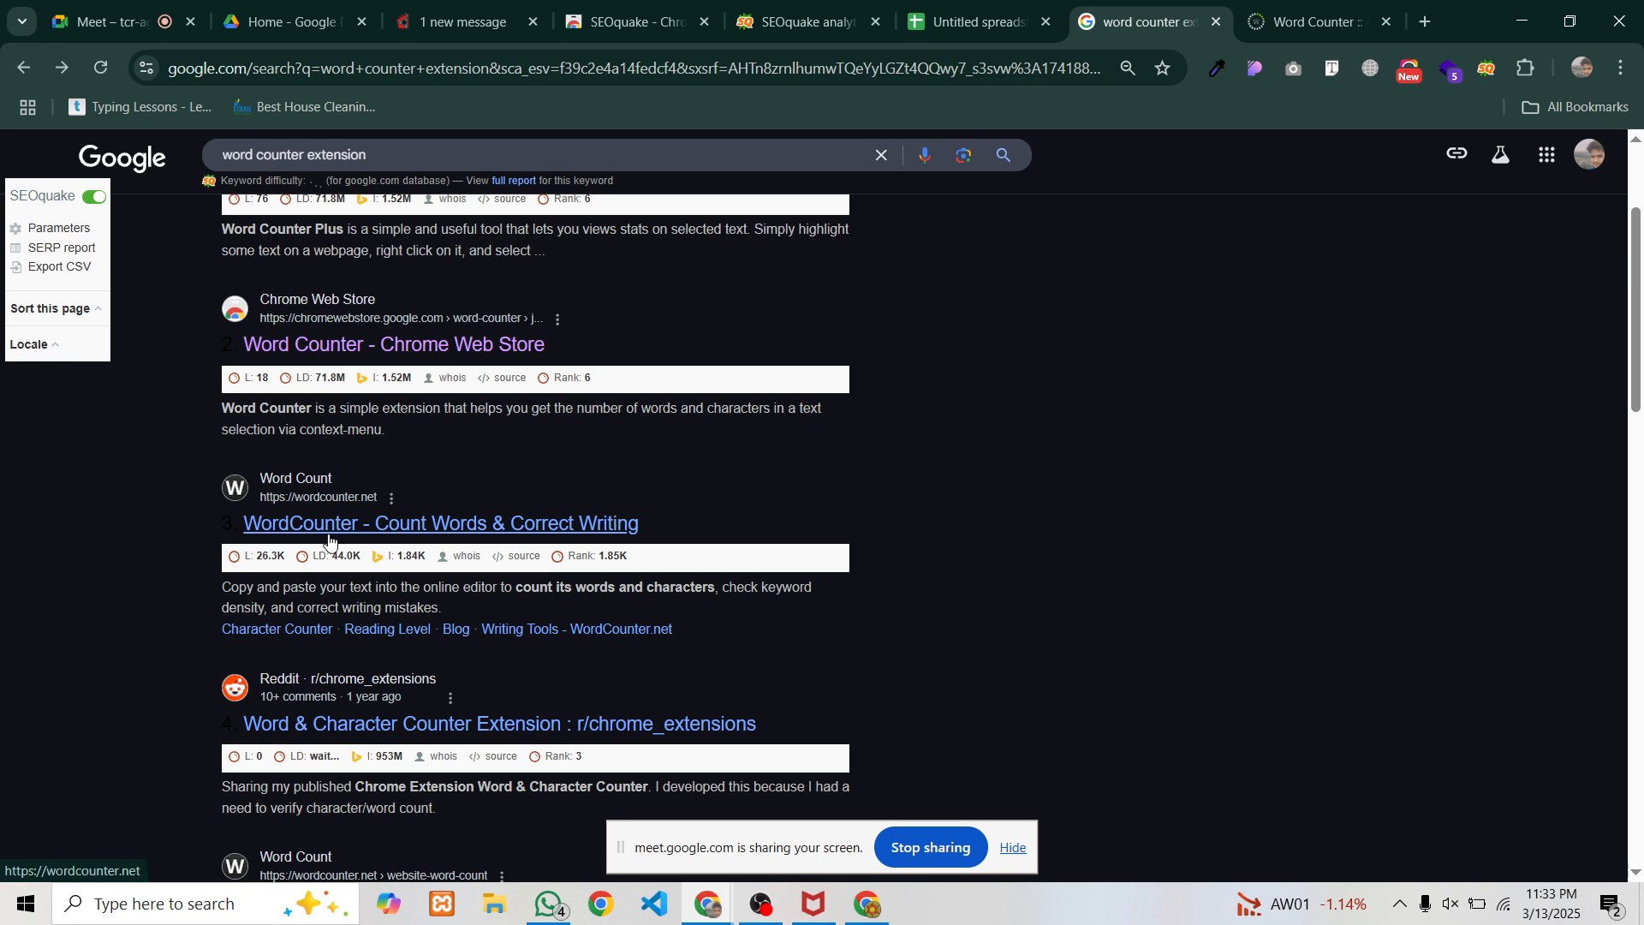
{"action": "scroll", "coordinate": [334, 526], "scroll_direction": "up", "scroll_amount": 1}
{"action": "scroll", "coordinate": [334, 522], "scroll_direction": "up", "scroll_amount": 2}
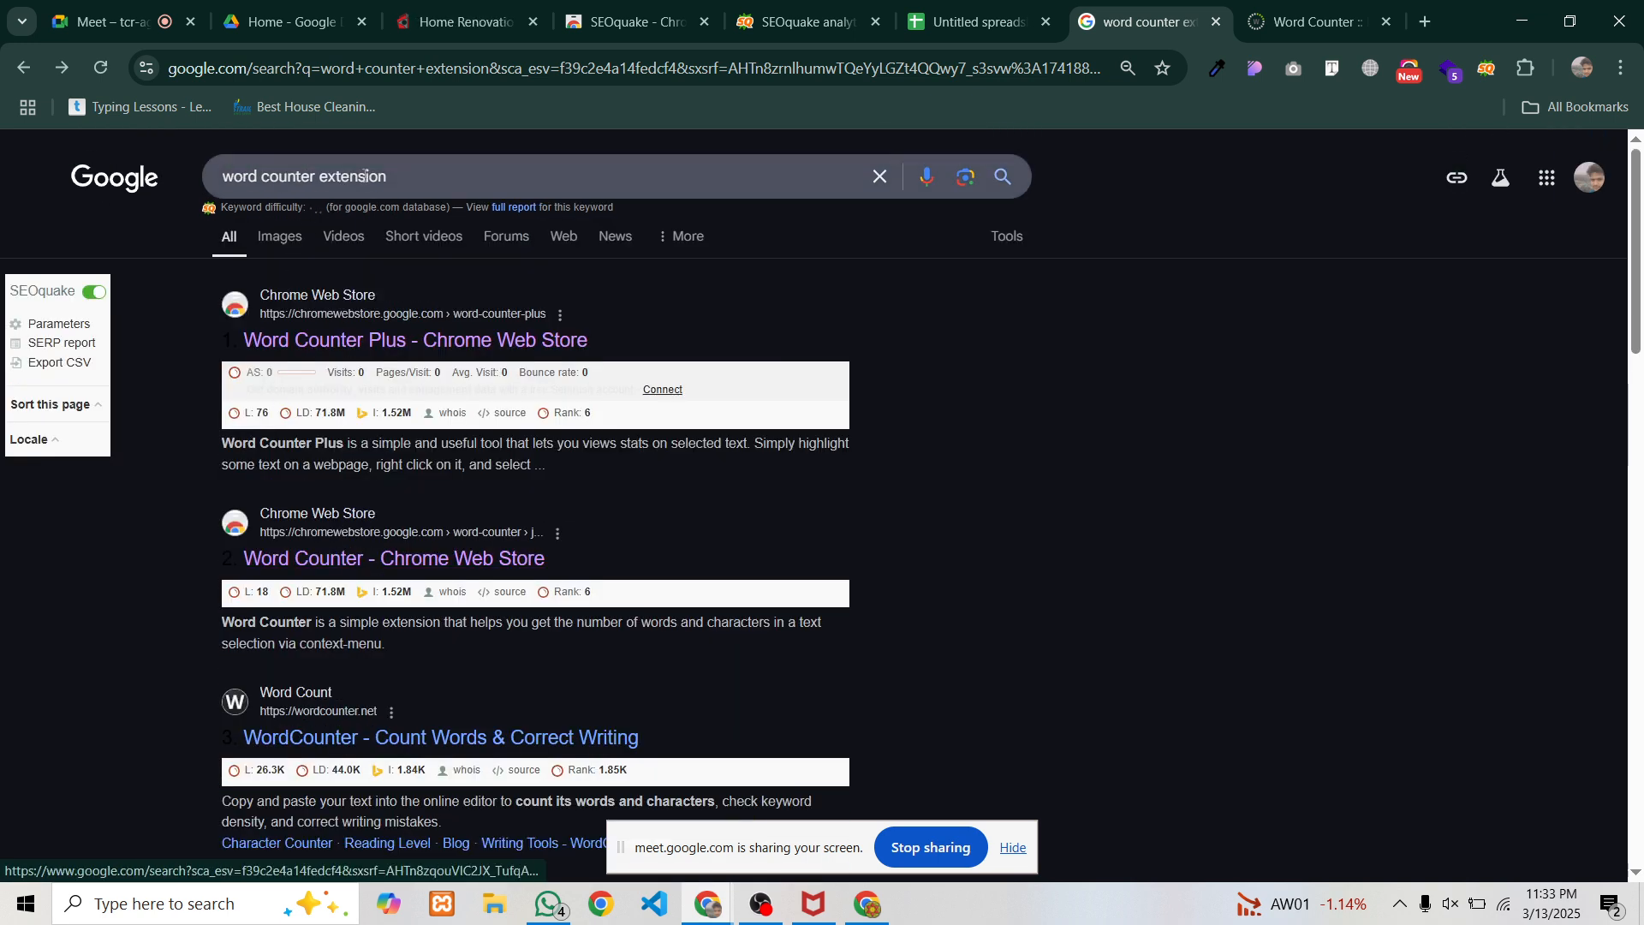
{"action": "scroll", "coordinate": [283, 411], "scroll_direction": "down", "scroll_amount": 3}
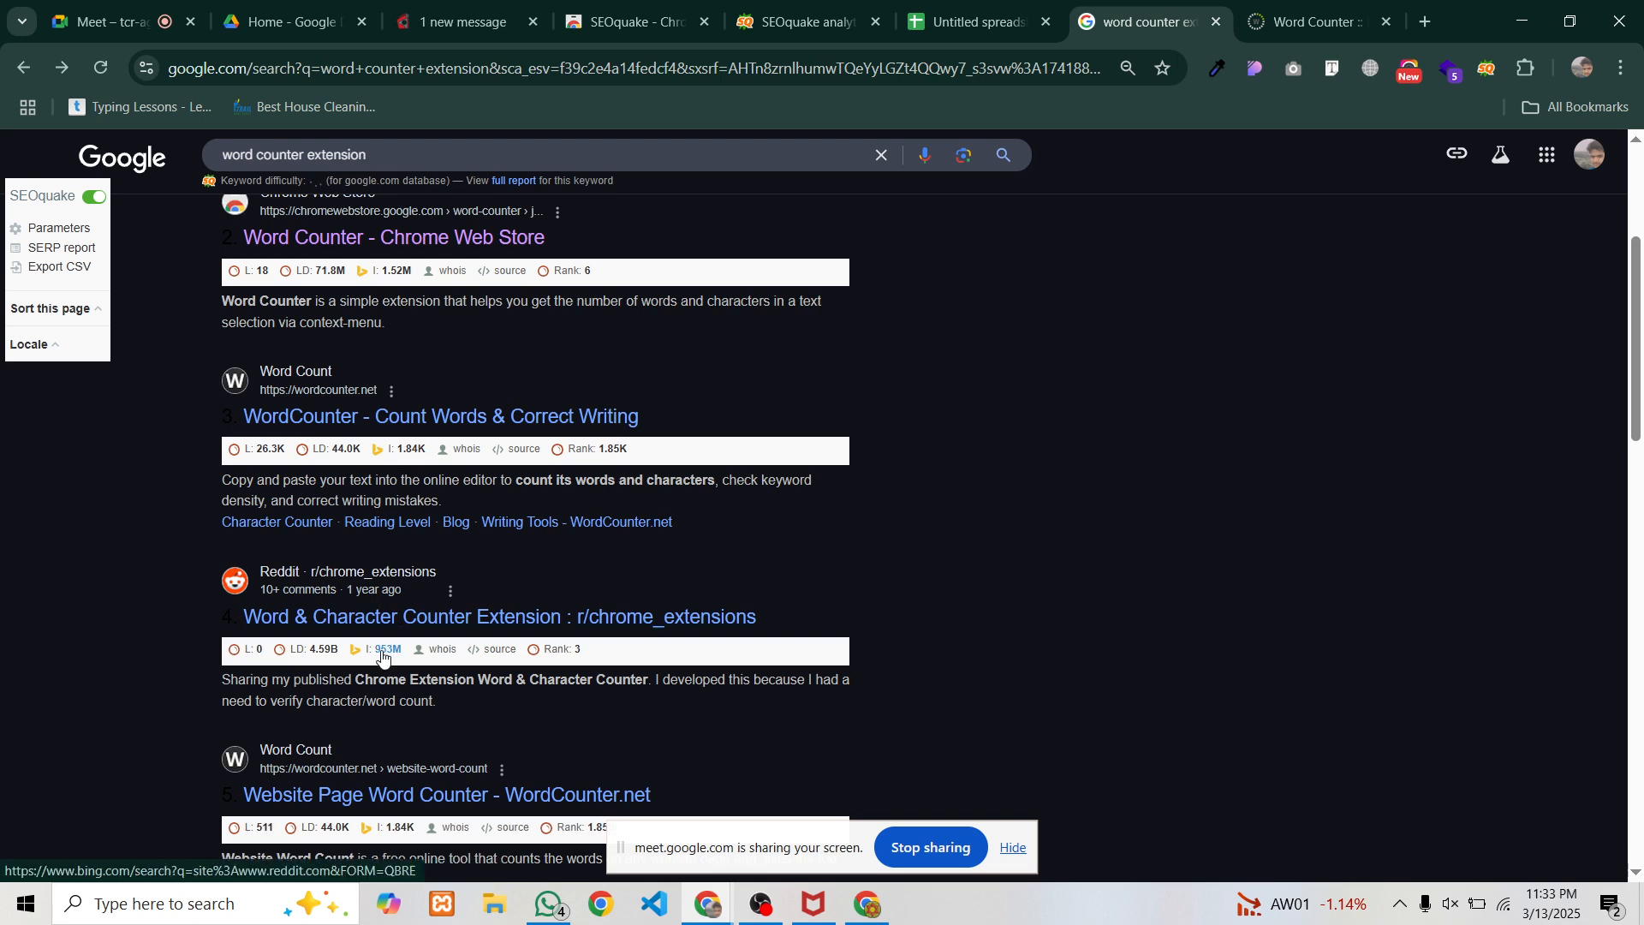
{"action": "left_click", "coordinate": [1341, 34]}
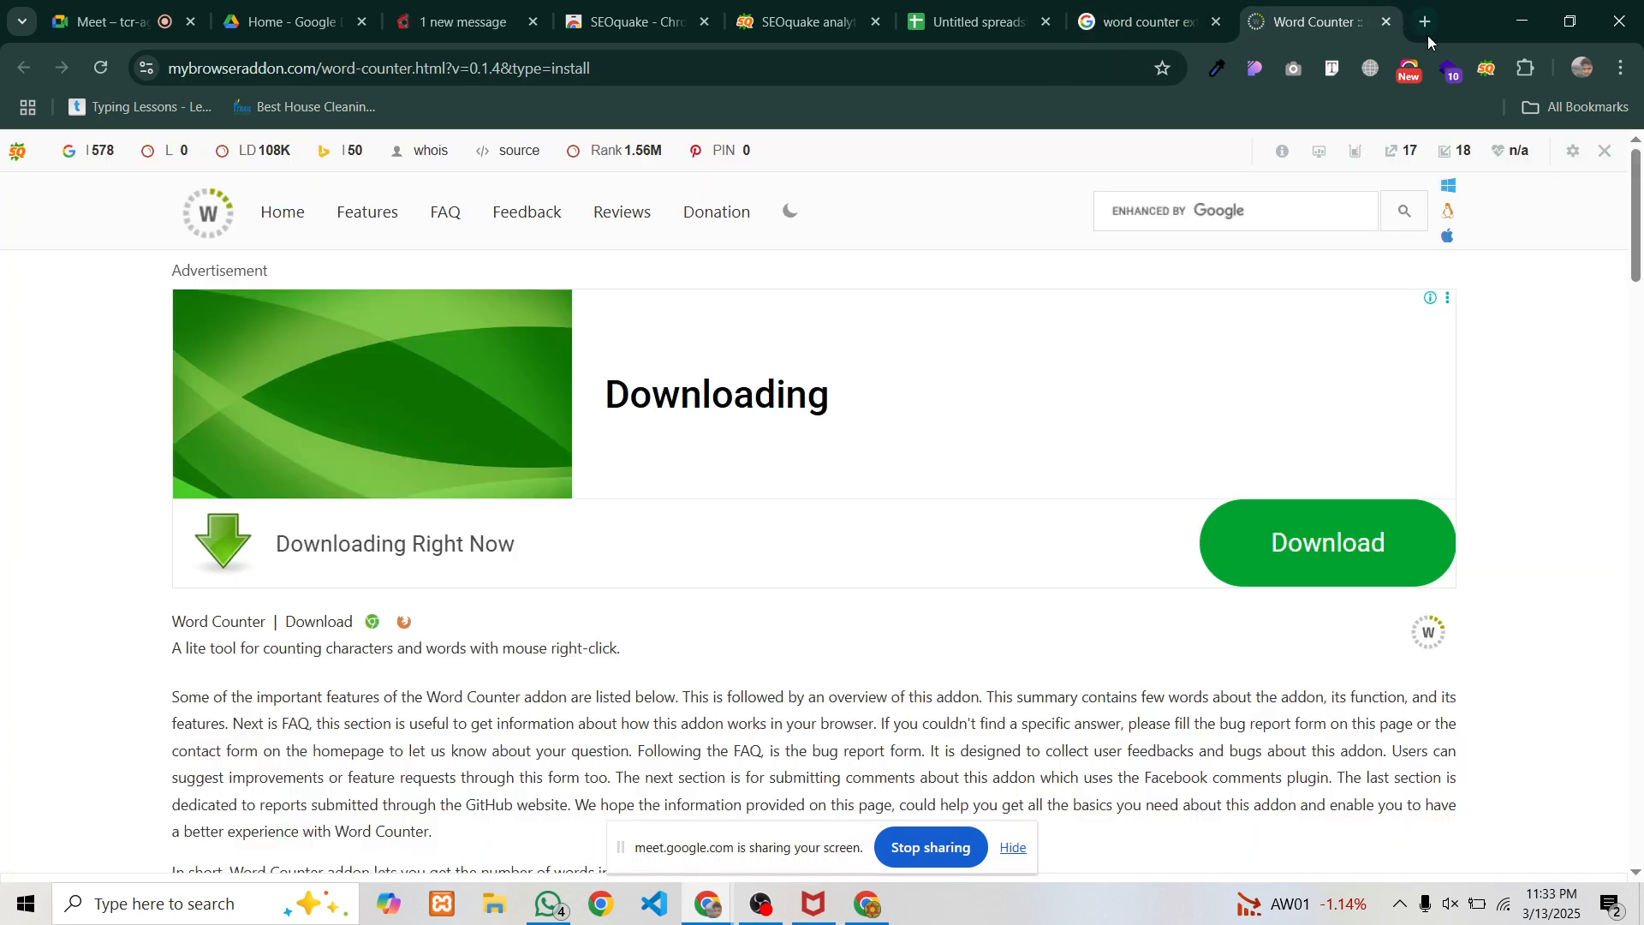
Pin the Word Counter extension to the Chrome toolbar
{"action": "left_click", "coordinate": [1528, 69]}
{"action": "scroll", "coordinate": [1445, 235], "scroll_direction": "down", "scroll_amount": 1}
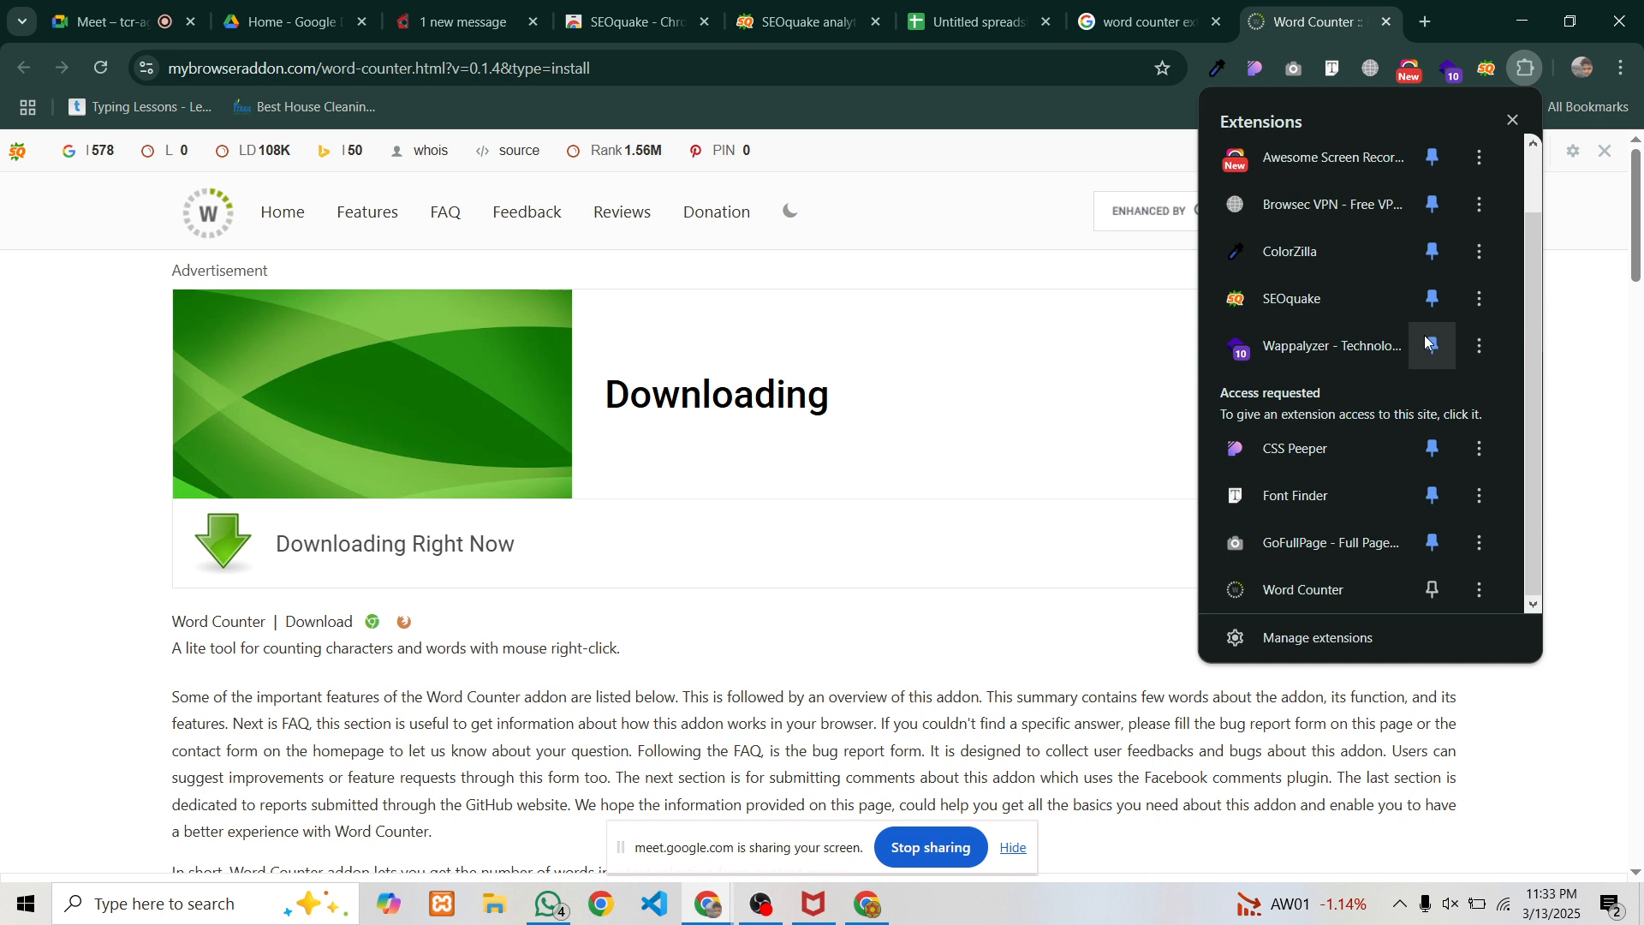
{"action": "left_click", "coordinate": [1432, 591]}
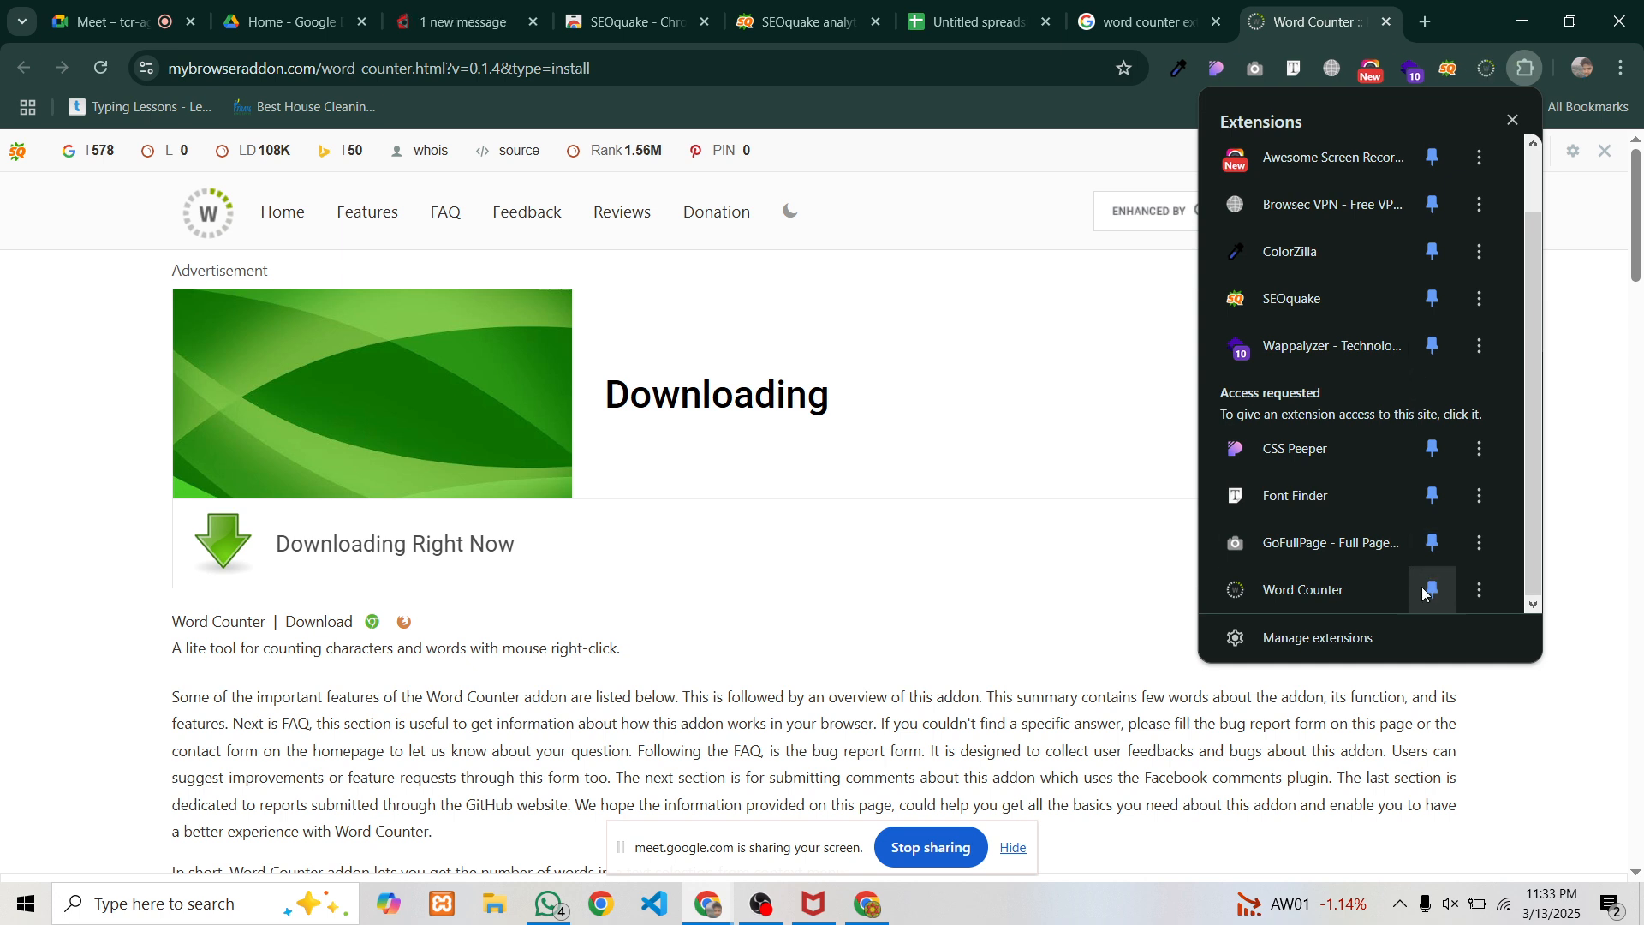
Count a selected paragraph with Word Counter (173 words, 993 characters) and dismiss the result
{"action": "left_click", "coordinate": [1139, 21]}
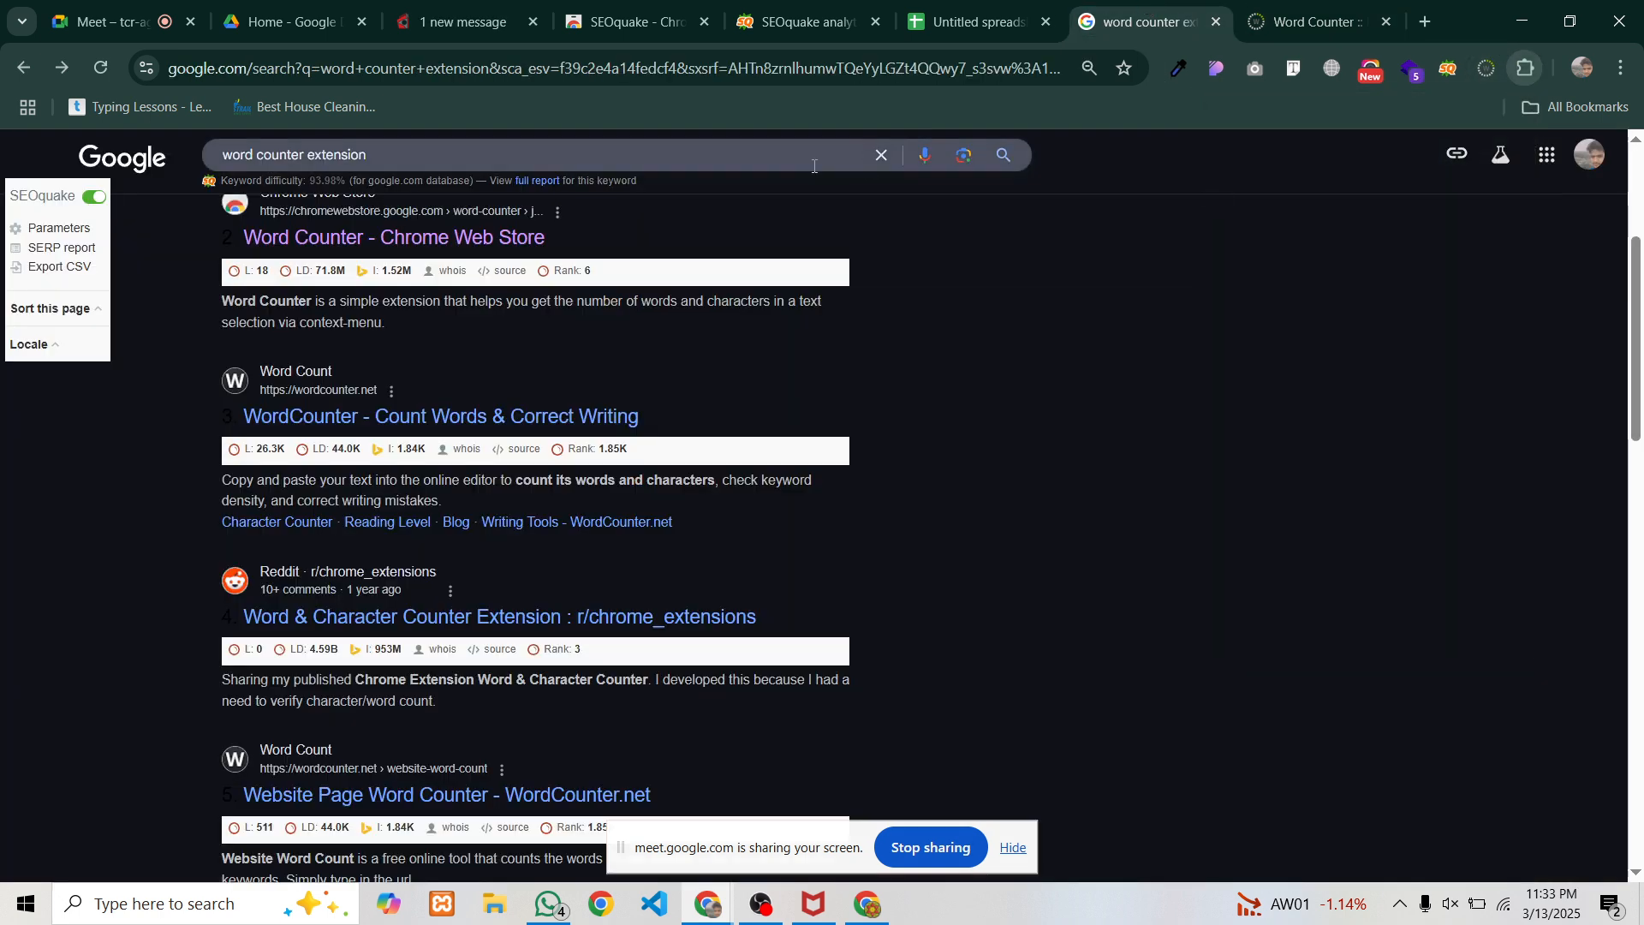
{"action": "left_click", "coordinate": [1319, 21]}
{"action": "scroll", "coordinate": [394, 444], "scroll_direction": "down", "scroll_amount": 3}
{"action": "left_click_drag", "start_coordinate": [172, 482], "coordinate": [694, 622]}
{"action": "right_click", "coordinate": [710, 555]}
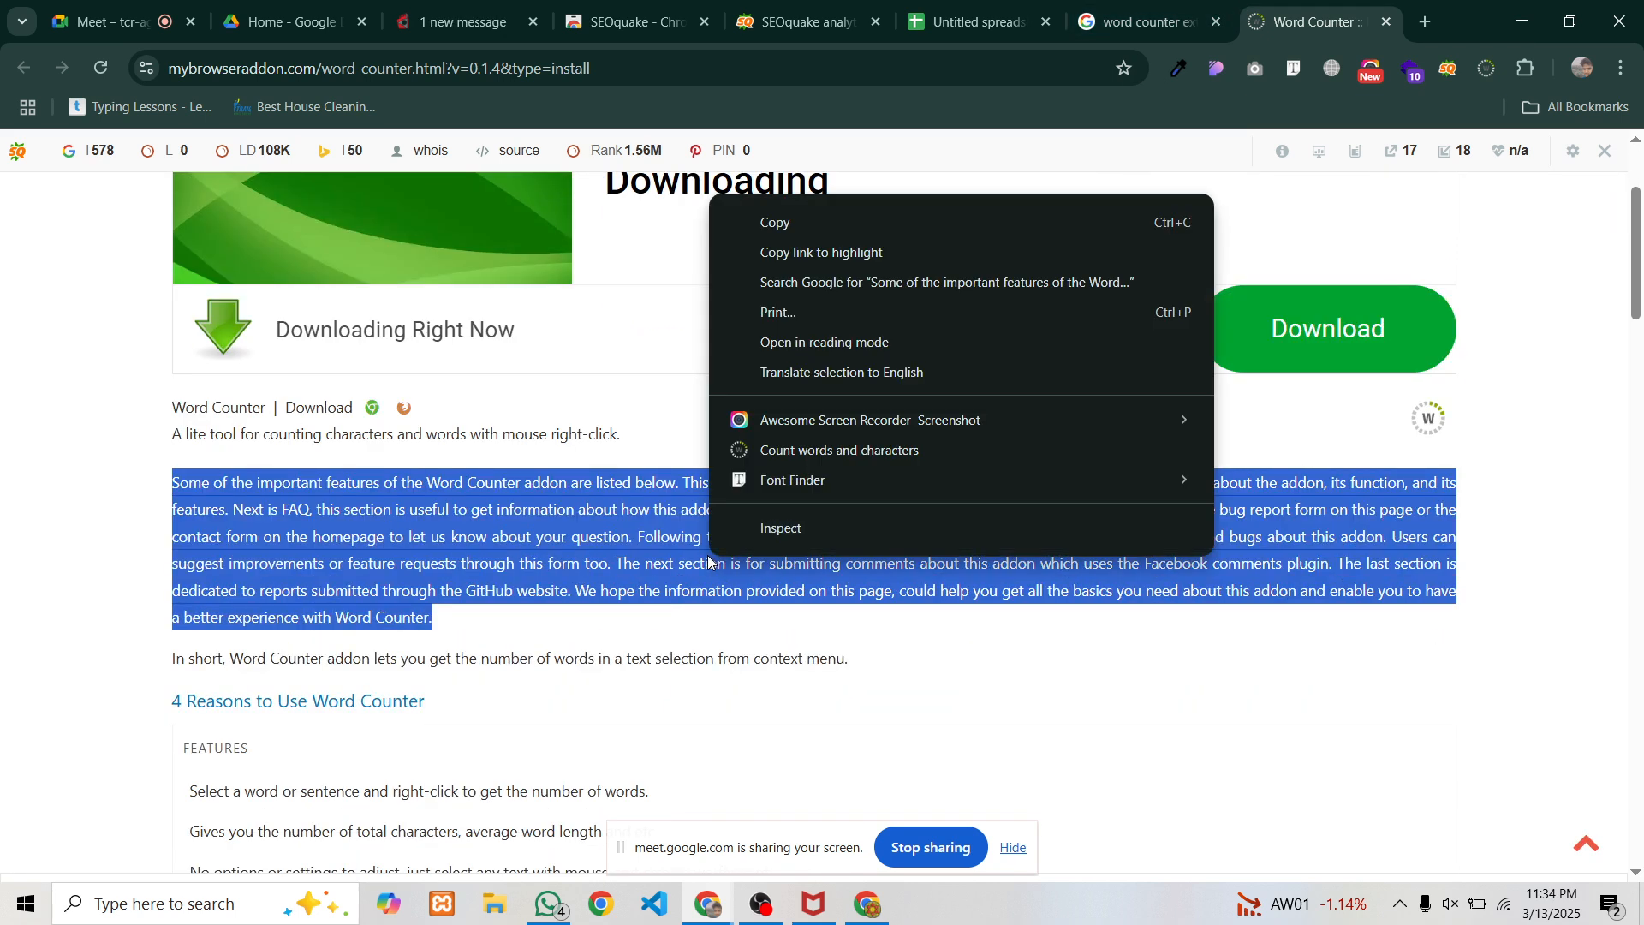
{"action": "left_click", "coordinate": [791, 452]}
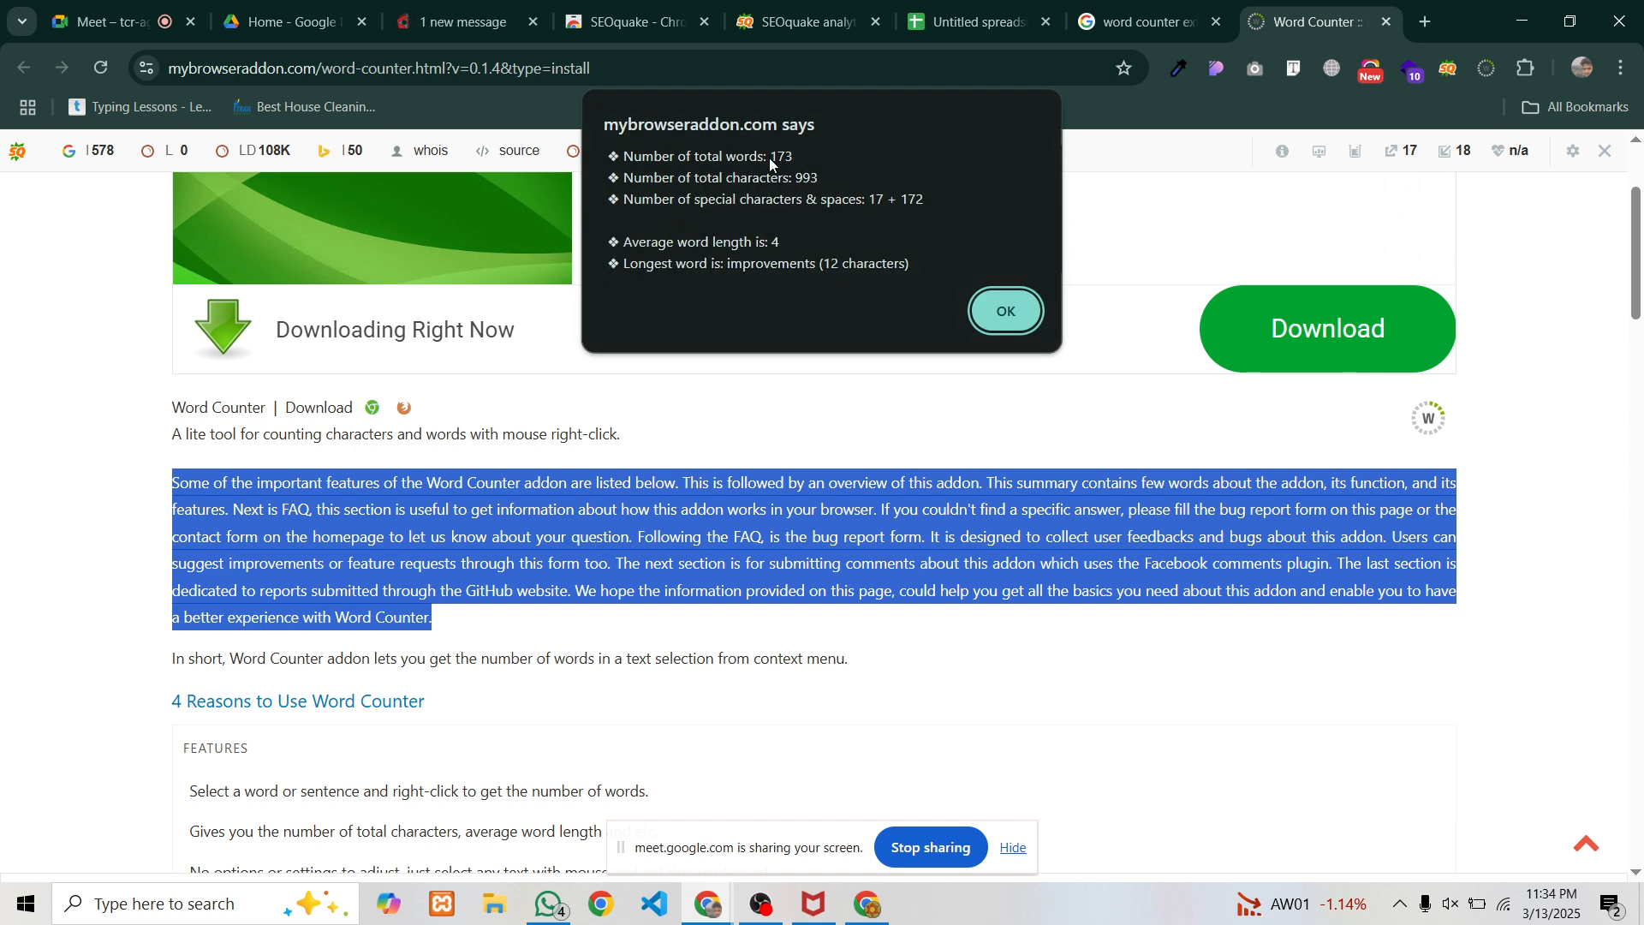
{"action": "left_click", "coordinate": [1006, 310]}
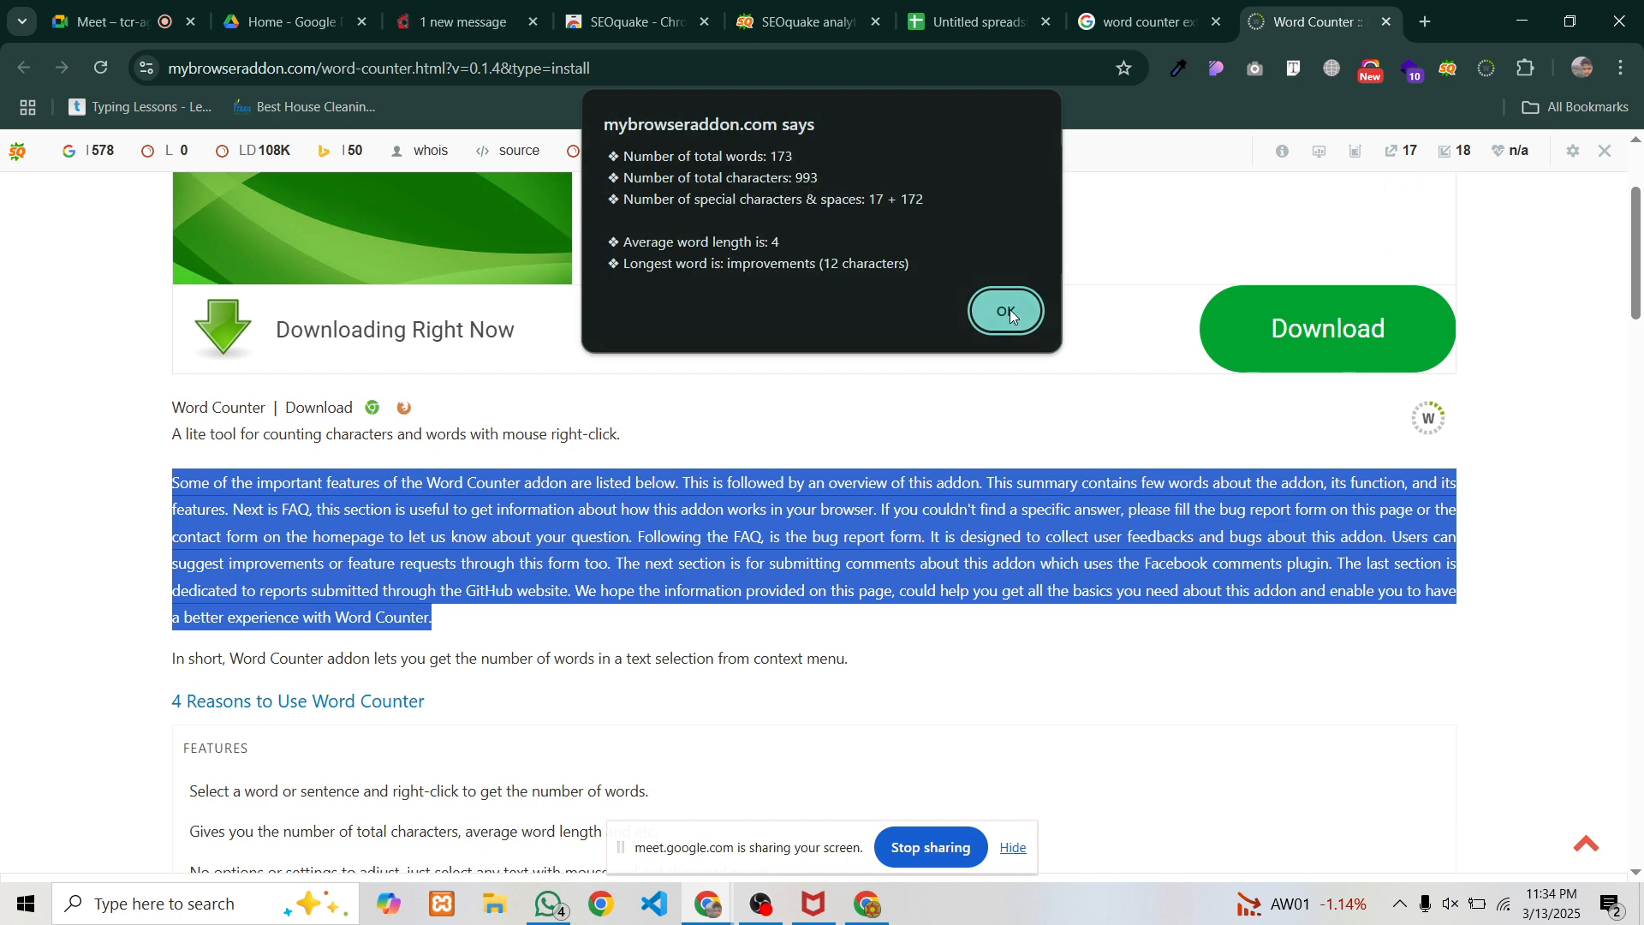
Switch to the Home Renovation page and scroll through it
{"action": "left_click", "coordinate": [801, 12]}
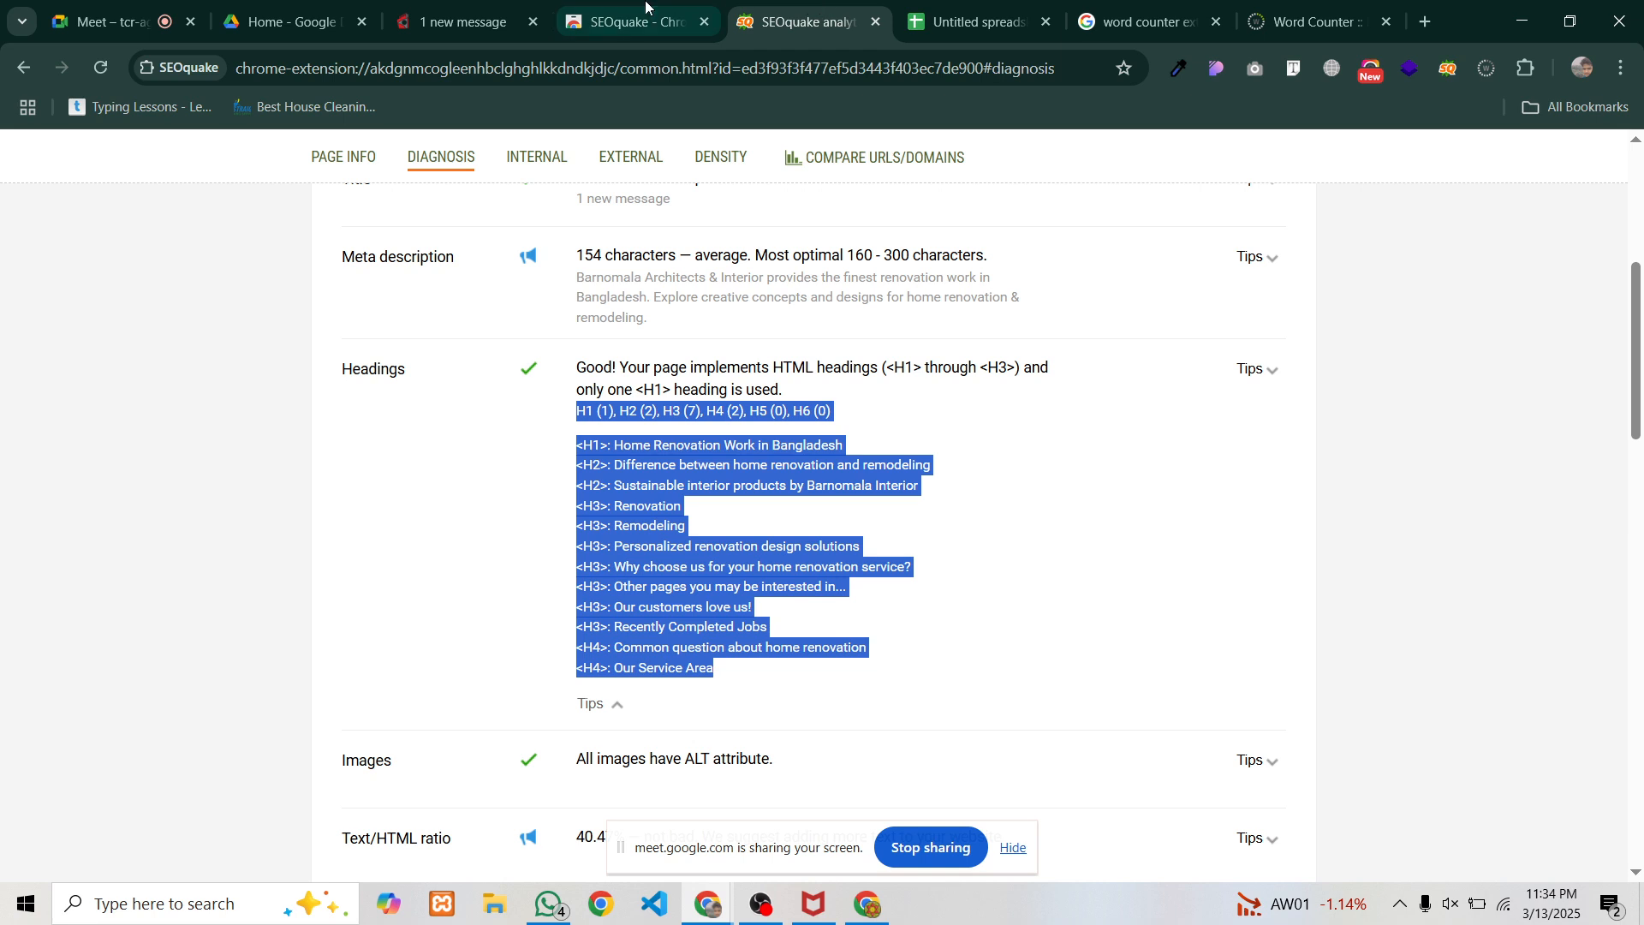
{"action": "left_click", "coordinate": [497, 12]}
{"action": "scroll", "coordinate": [498, 443], "scroll_direction": "up", "scroll_amount": 10}
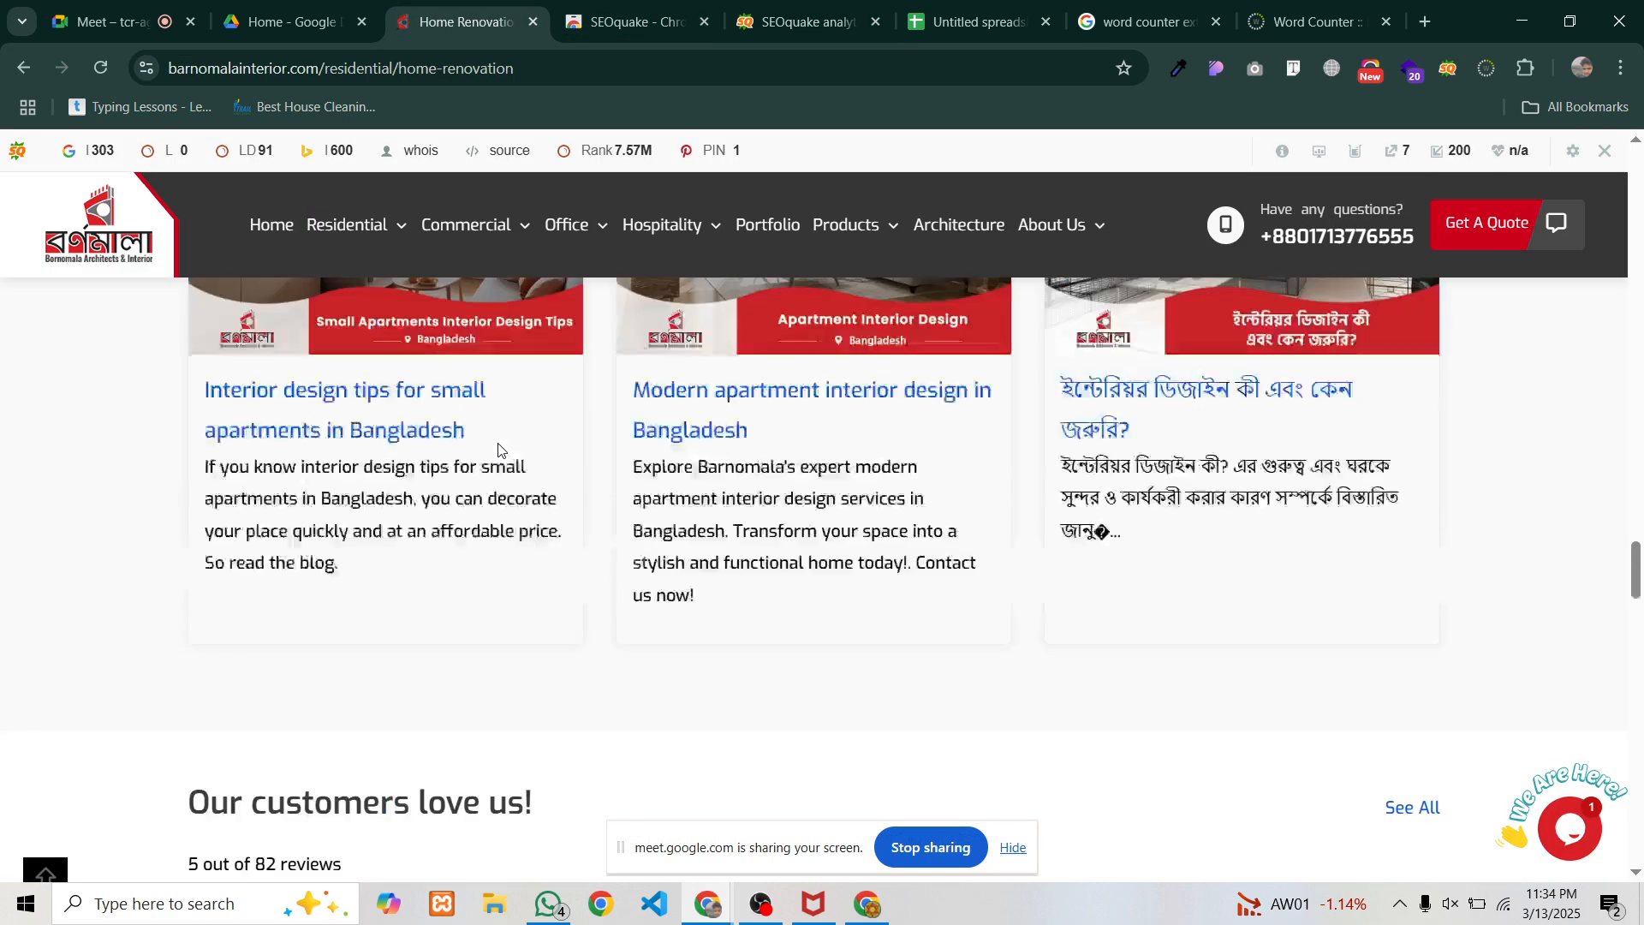
{"action": "scroll", "coordinate": [498, 447], "scroll_direction": "up", "scroll_amount": 10}
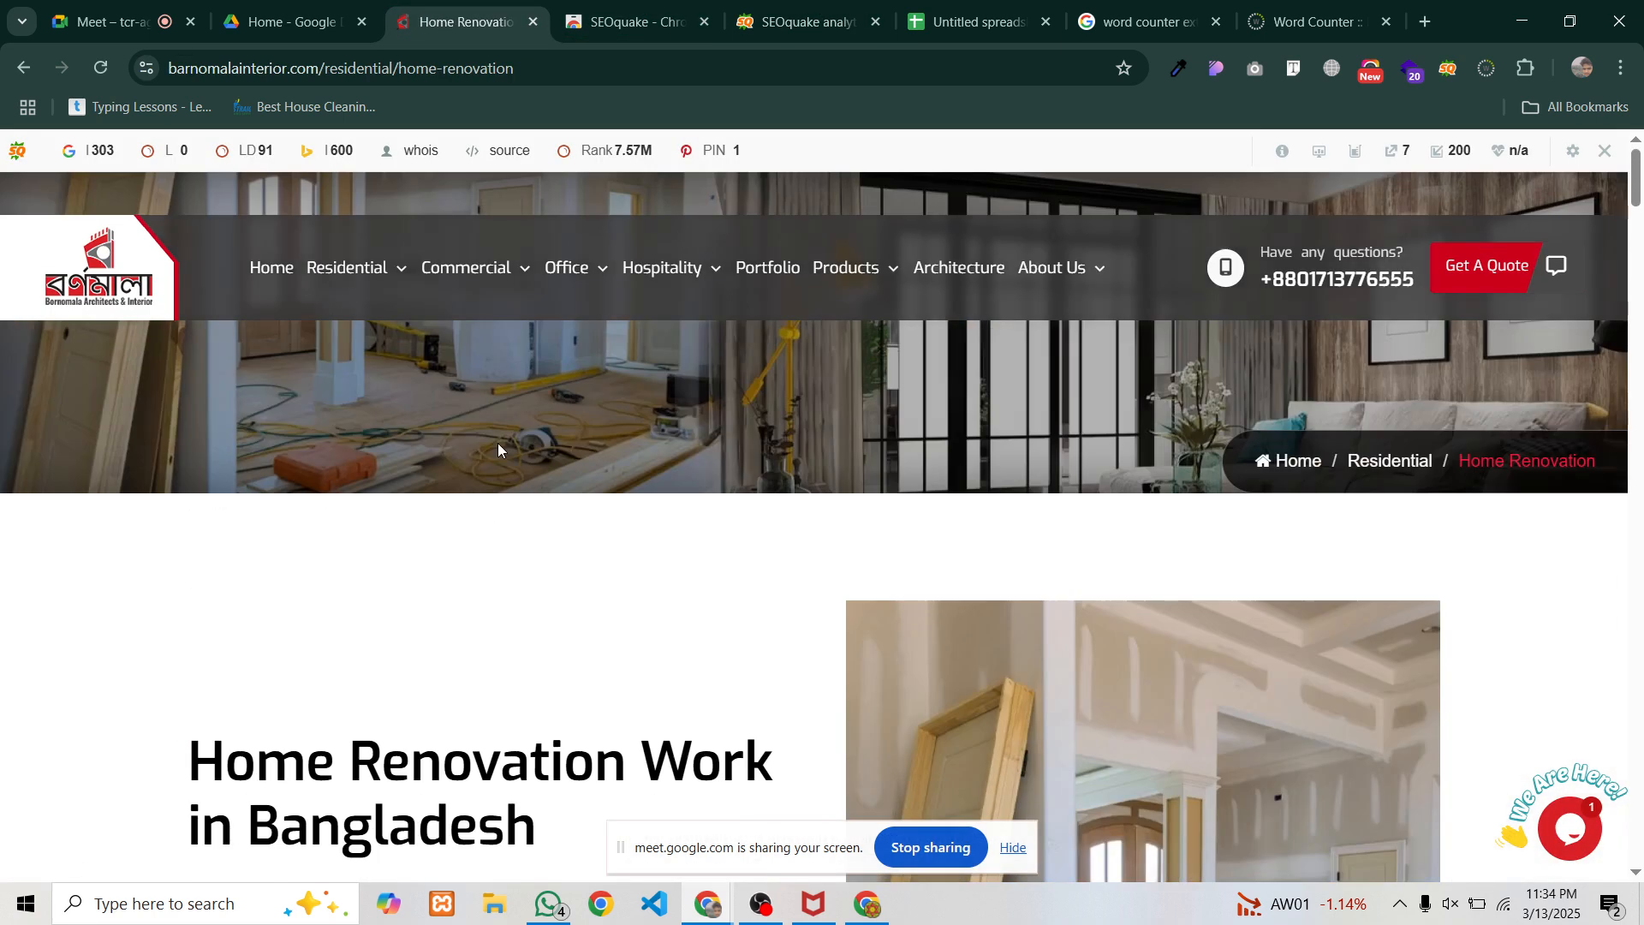
{"action": "scroll", "coordinate": [499, 445], "scroll_direction": "down", "scroll_amount": 8}
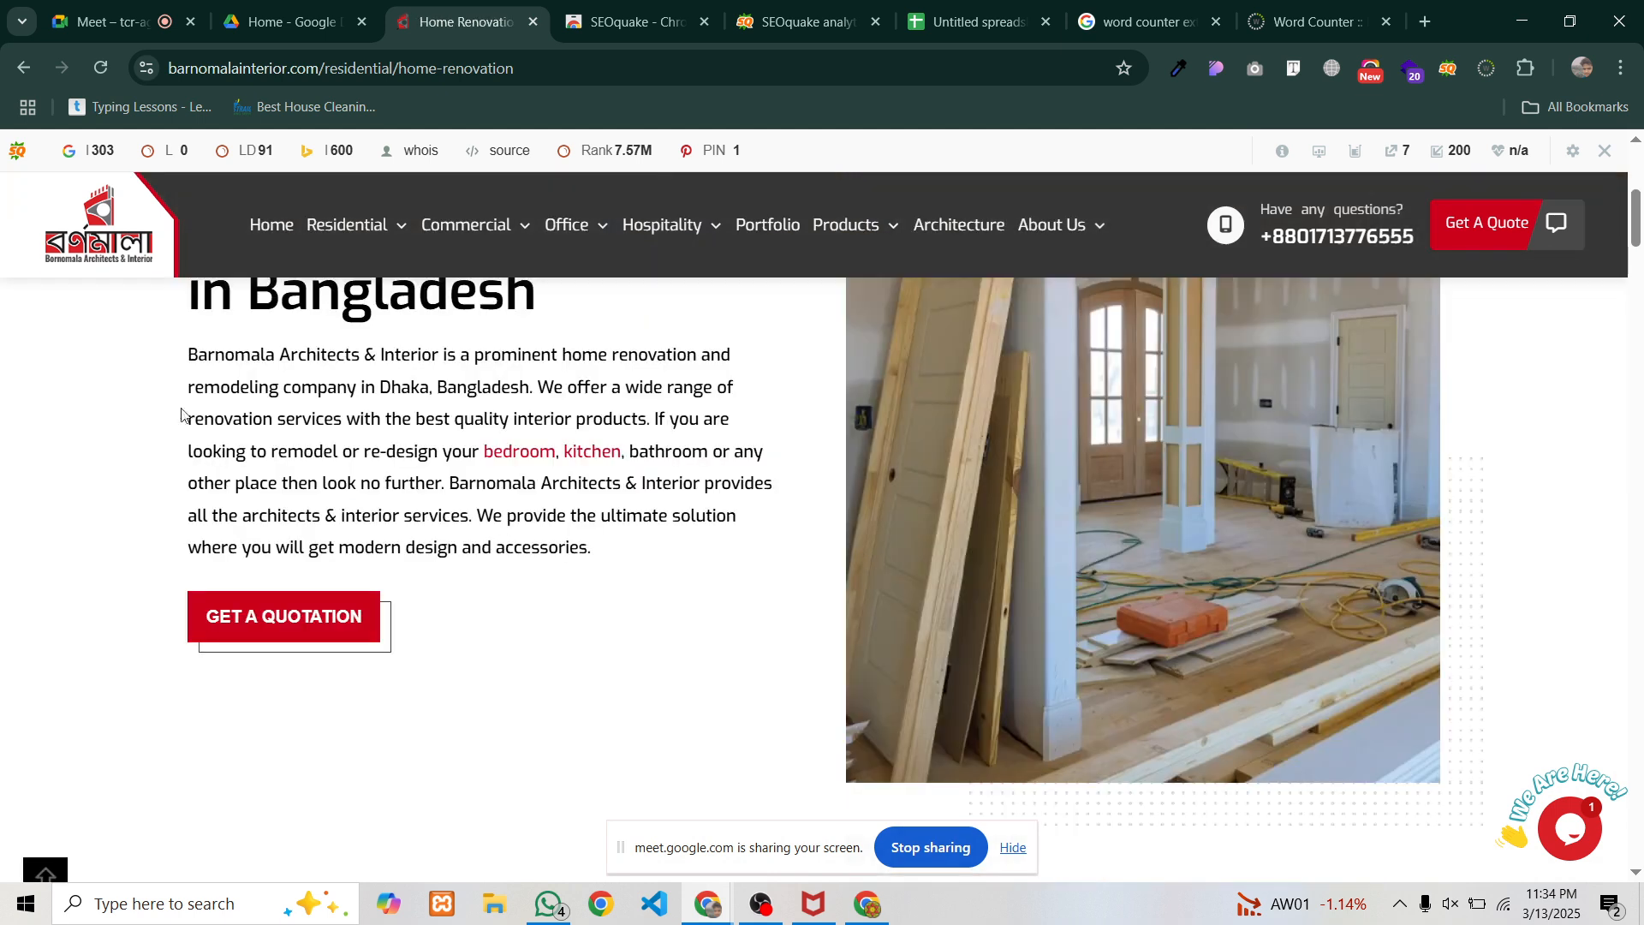
{"action": "scroll", "coordinate": [178, 406], "scroll_direction": "up", "scroll_amount": 8}
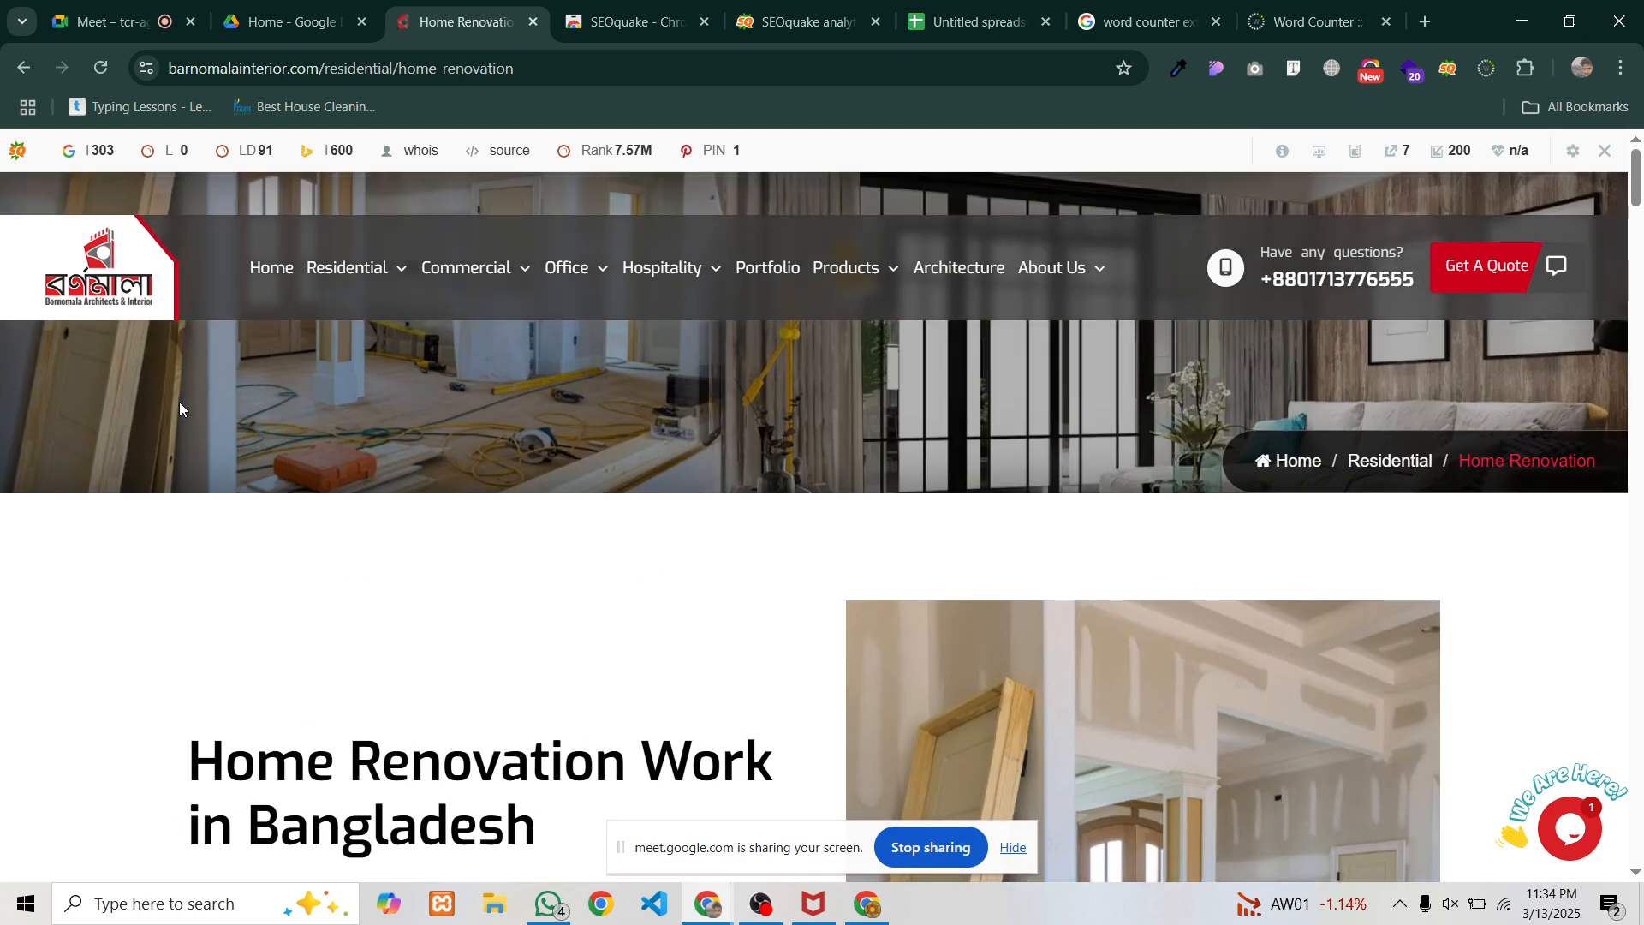
{"action": "scroll", "coordinate": [270, 399], "scroll_direction": "down", "scroll_amount": 4}
{"action": "scroll", "coordinate": [270, 400], "scroll_direction": "up", "scroll_amount": 2}
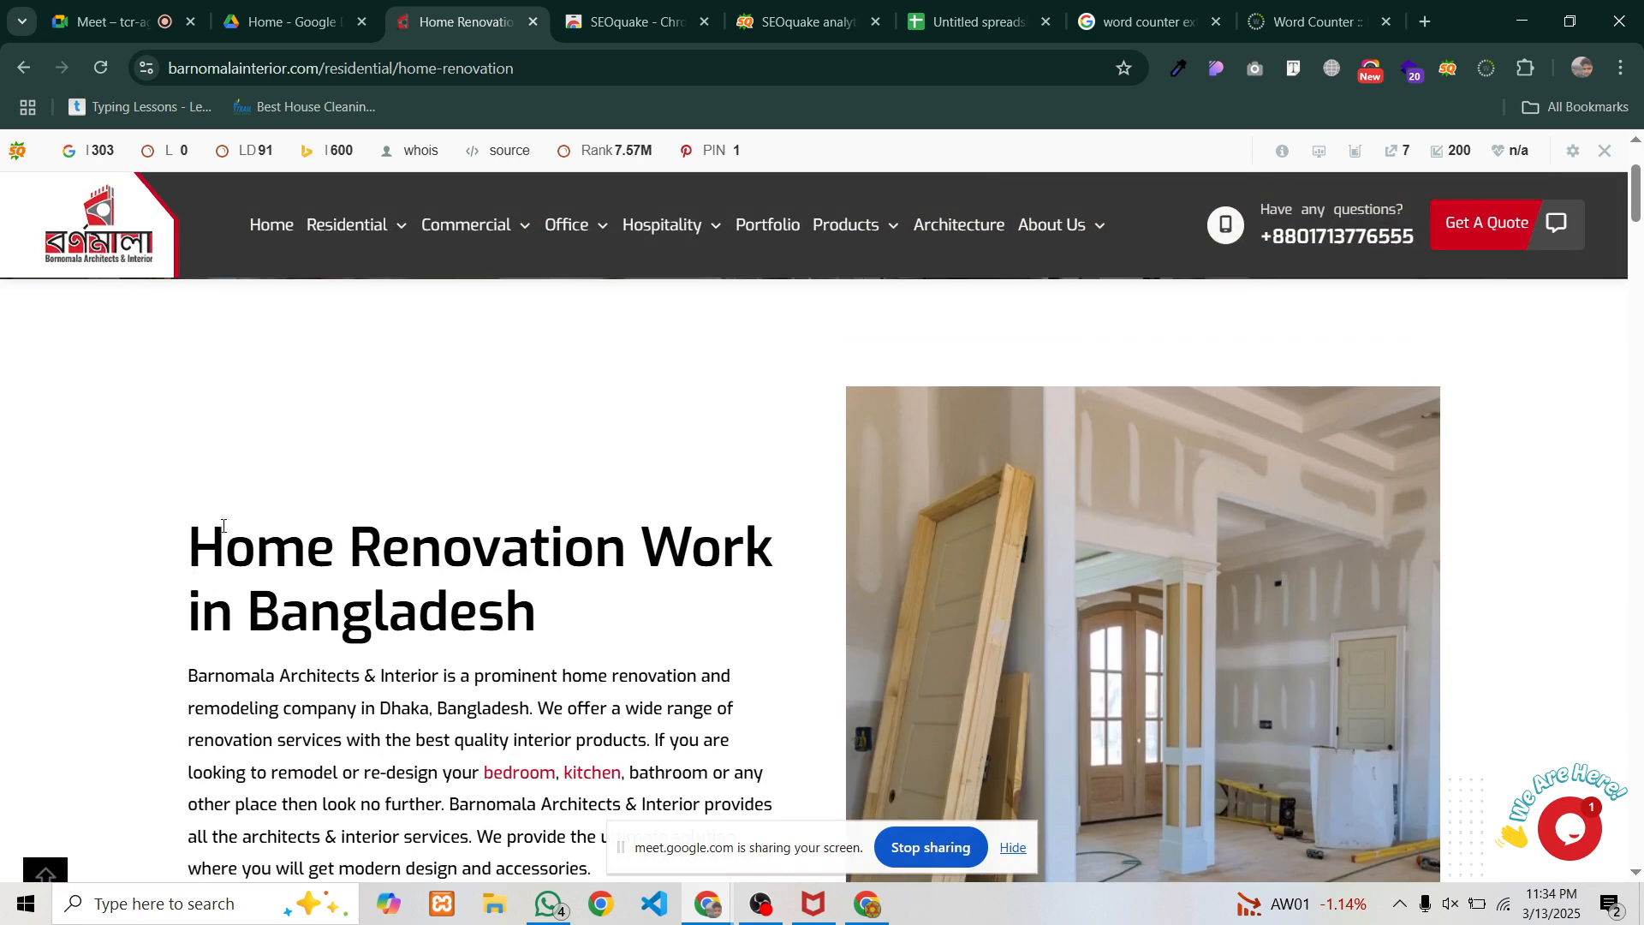
Select the Home Renovation page text and count it with Word Counter: 1017 words
{"action": "left_click_drag", "start_coordinate": [189, 548], "coordinate": [1531, 553]}
{"action": "scroll", "coordinate": [360, 651], "scroll_direction": "down", "scroll_amount": 5}
{"action": "scroll", "coordinate": [614, 651], "scroll_direction": "down", "scroll_amount": 15}
{"action": "scroll", "coordinate": [613, 647], "scroll_direction": "down", "scroll_amount": 20}
{"action": "scroll", "coordinate": [611, 646], "scroll_direction": "down", "scroll_amount": 20}
{"action": "scroll", "coordinate": [926, 667], "scroll_direction": "down", "scroll_amount": 8}
{"action": "scroll", "coordinate": [779, 677], "scroll_direction": "down", "scroll_amount": 6}
{"action": "scroll", "coordinate": [1311, 591], "scroll_direction": "up", "scroll_amount": 4}
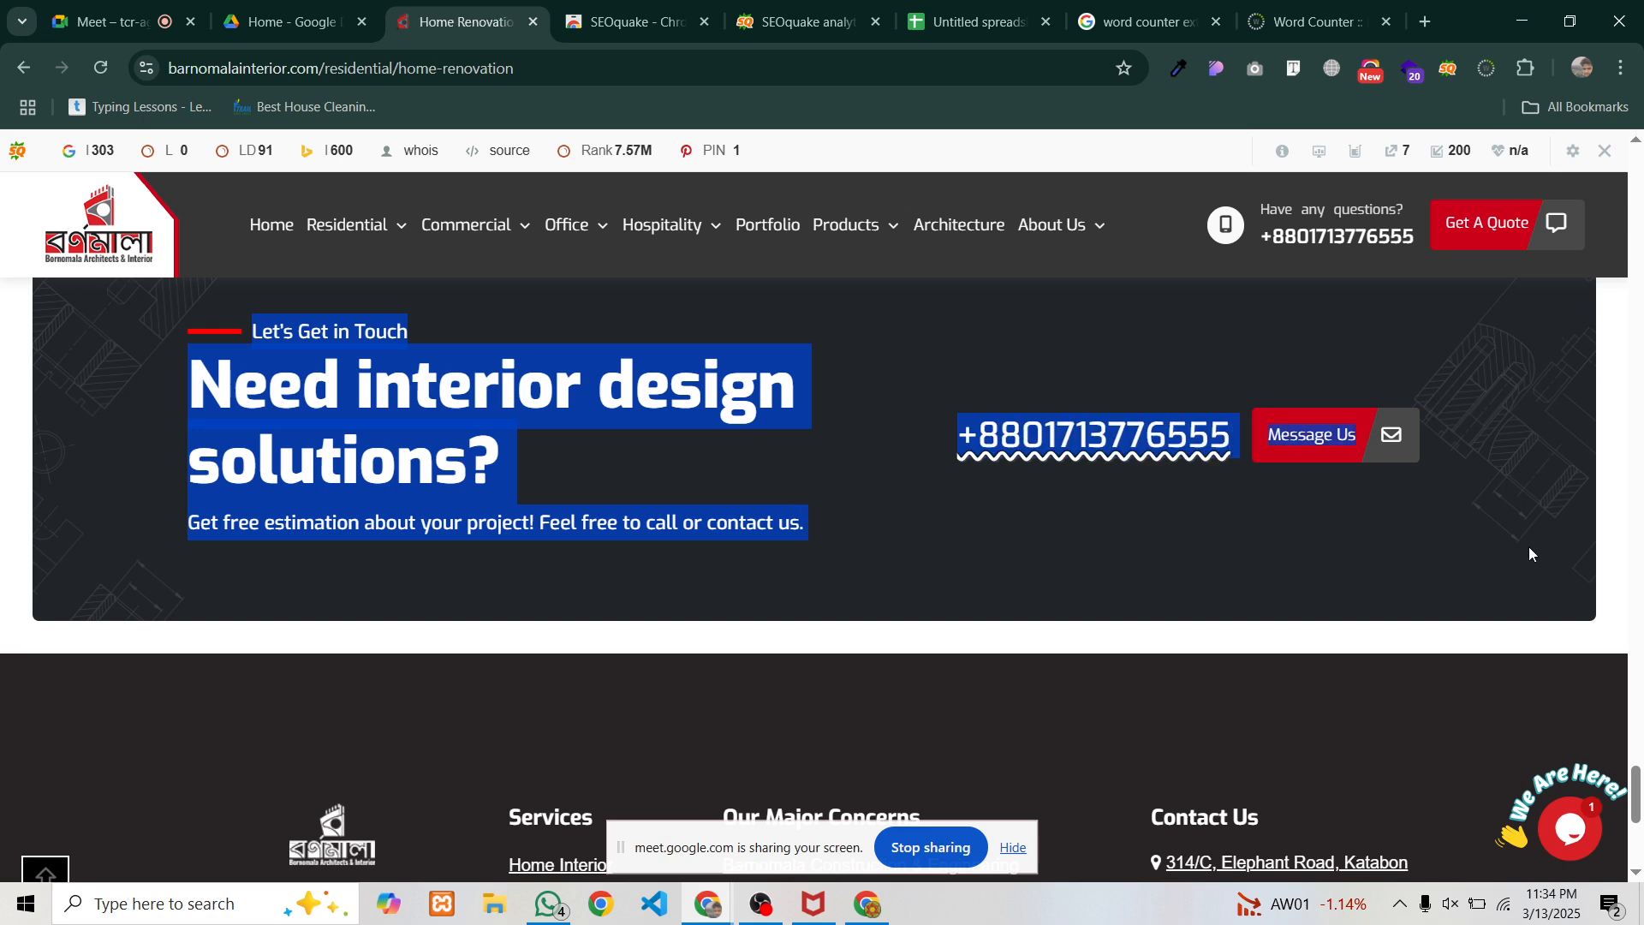
{"action": "right_click", "coordinate": [1077, 438]}
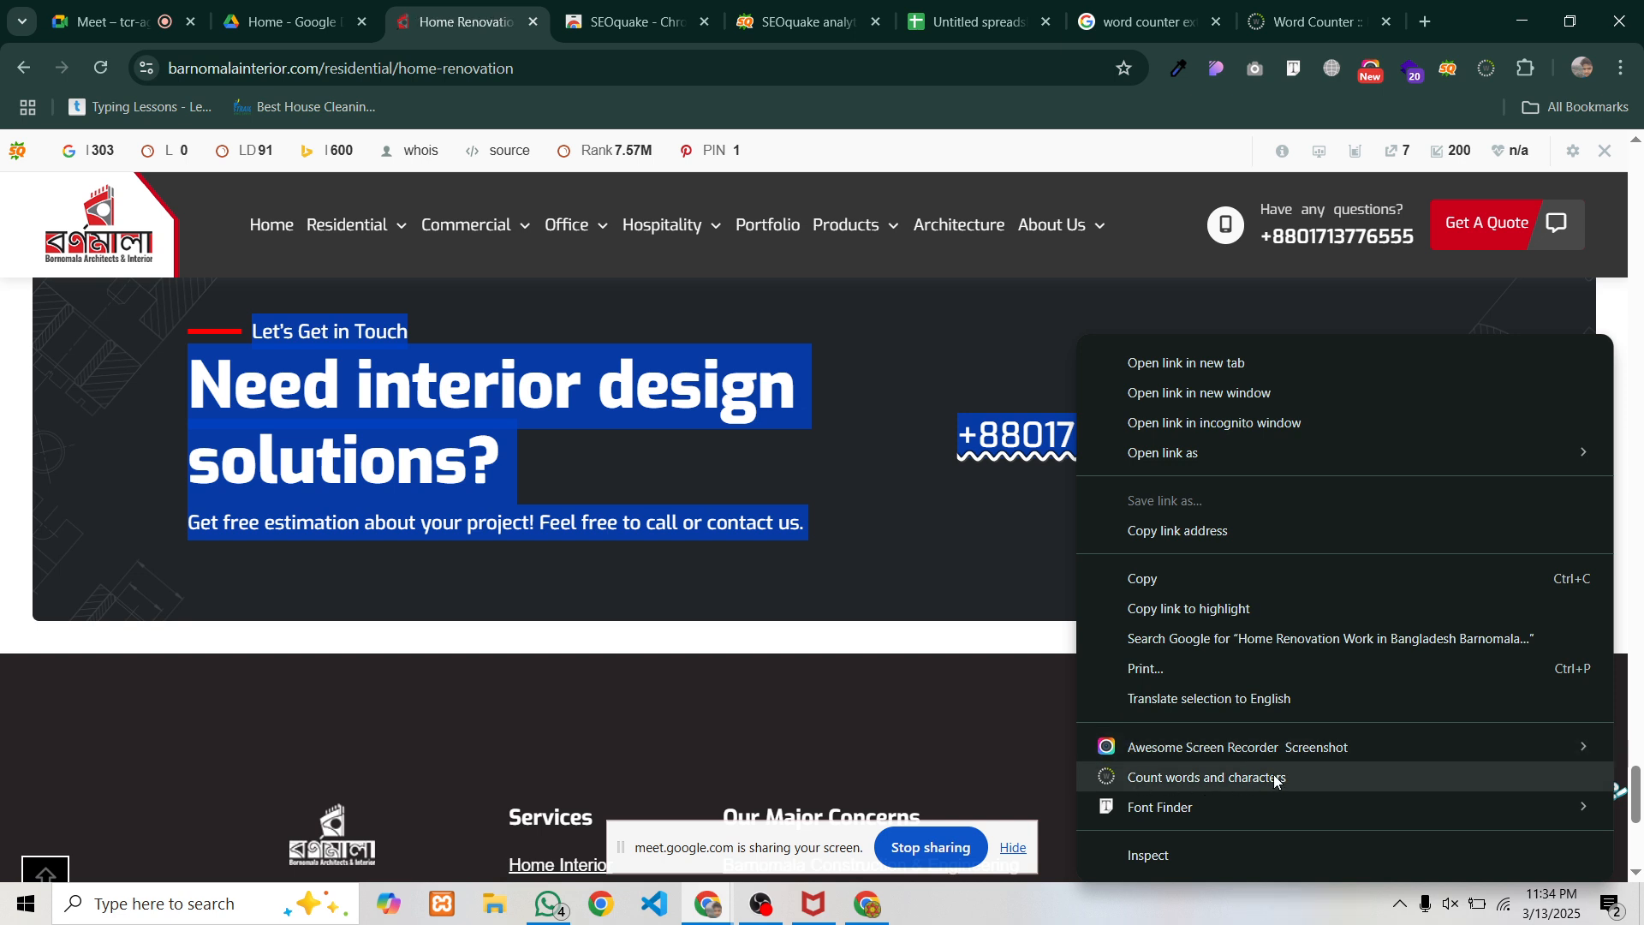
{"action": "left_click", "coordinate": [1301, 778]}
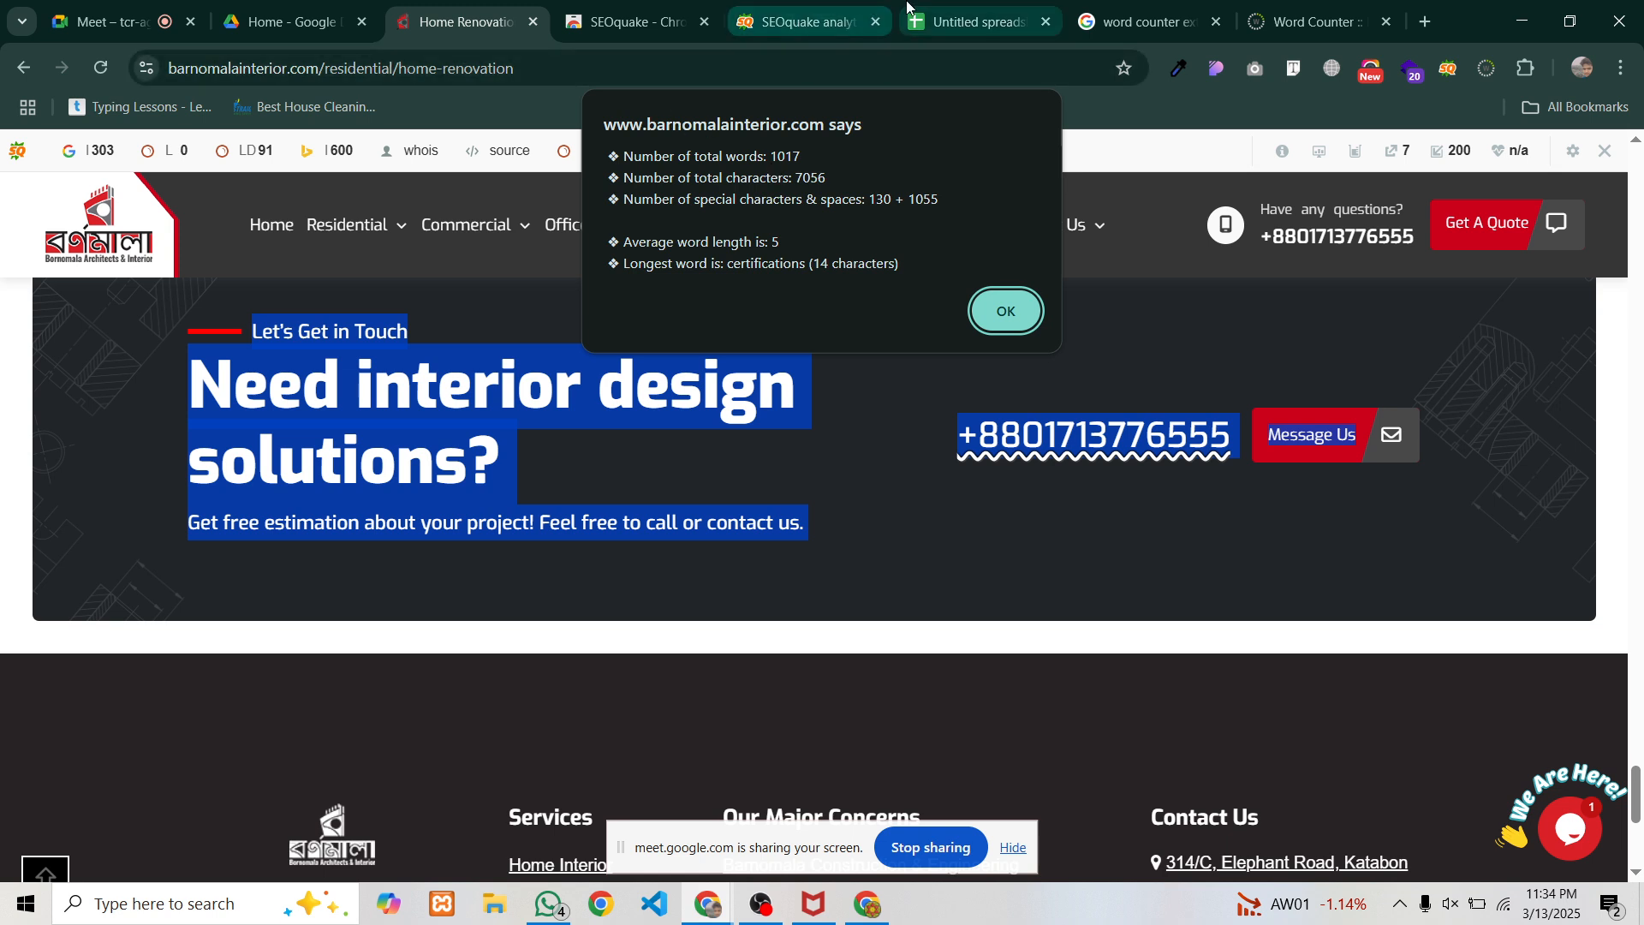
{"action": "left_click", "coordinate": [936, 7]}
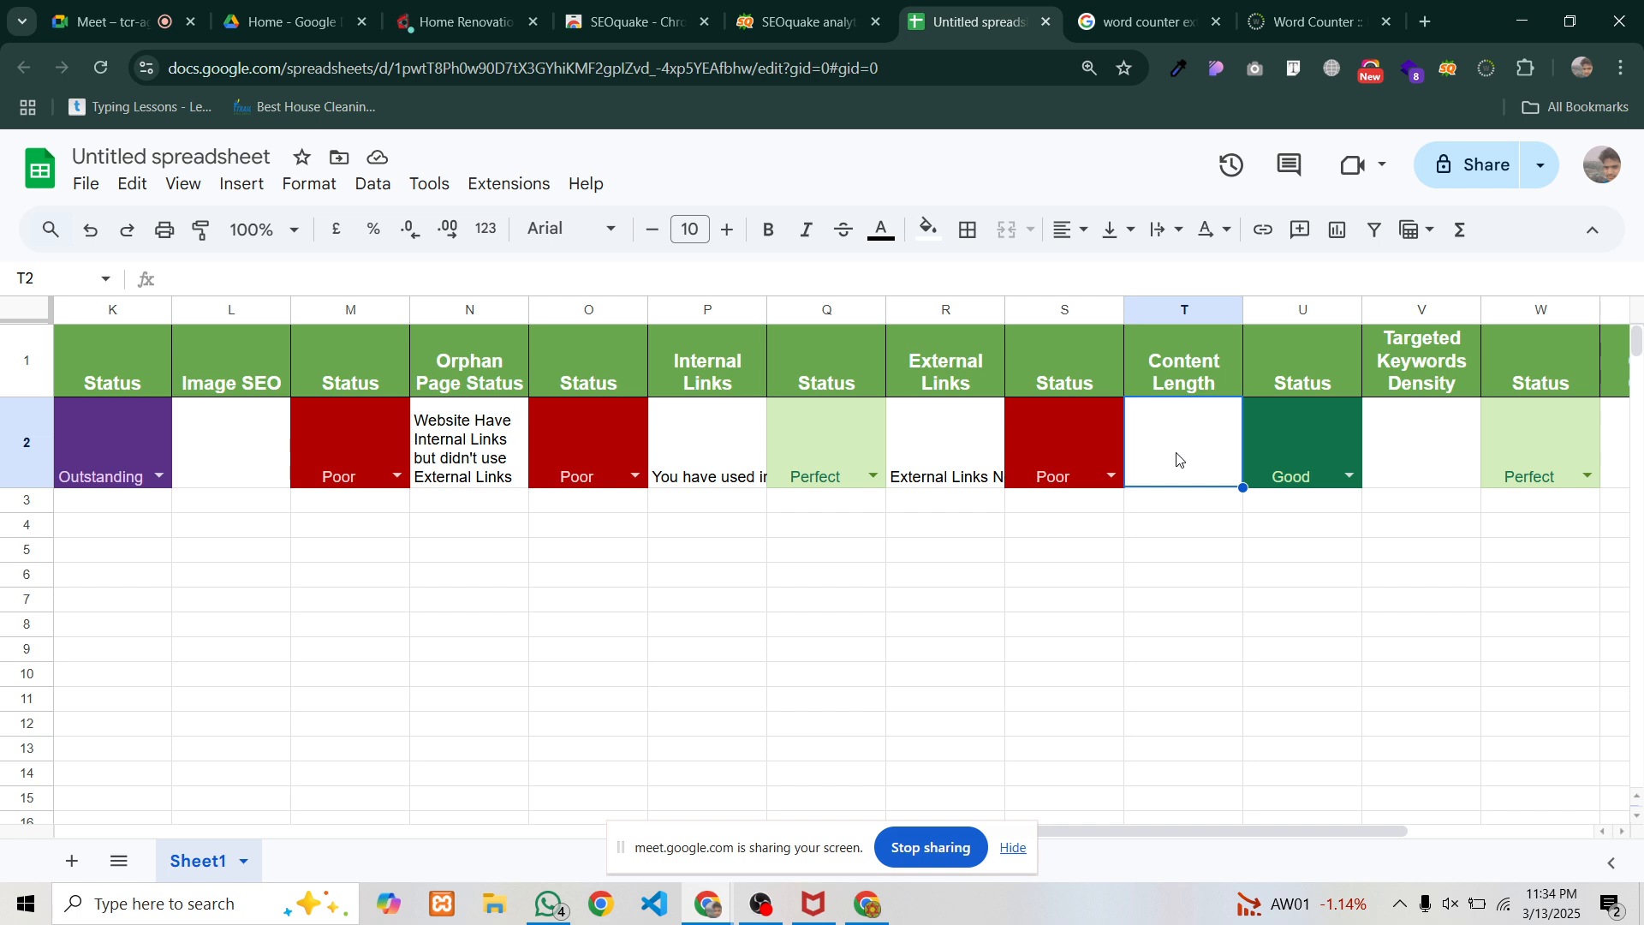
Enter 1017 as Content Length in T2, set its status to Outstanding, and select V2
{"action": "type", "text": "1017"}
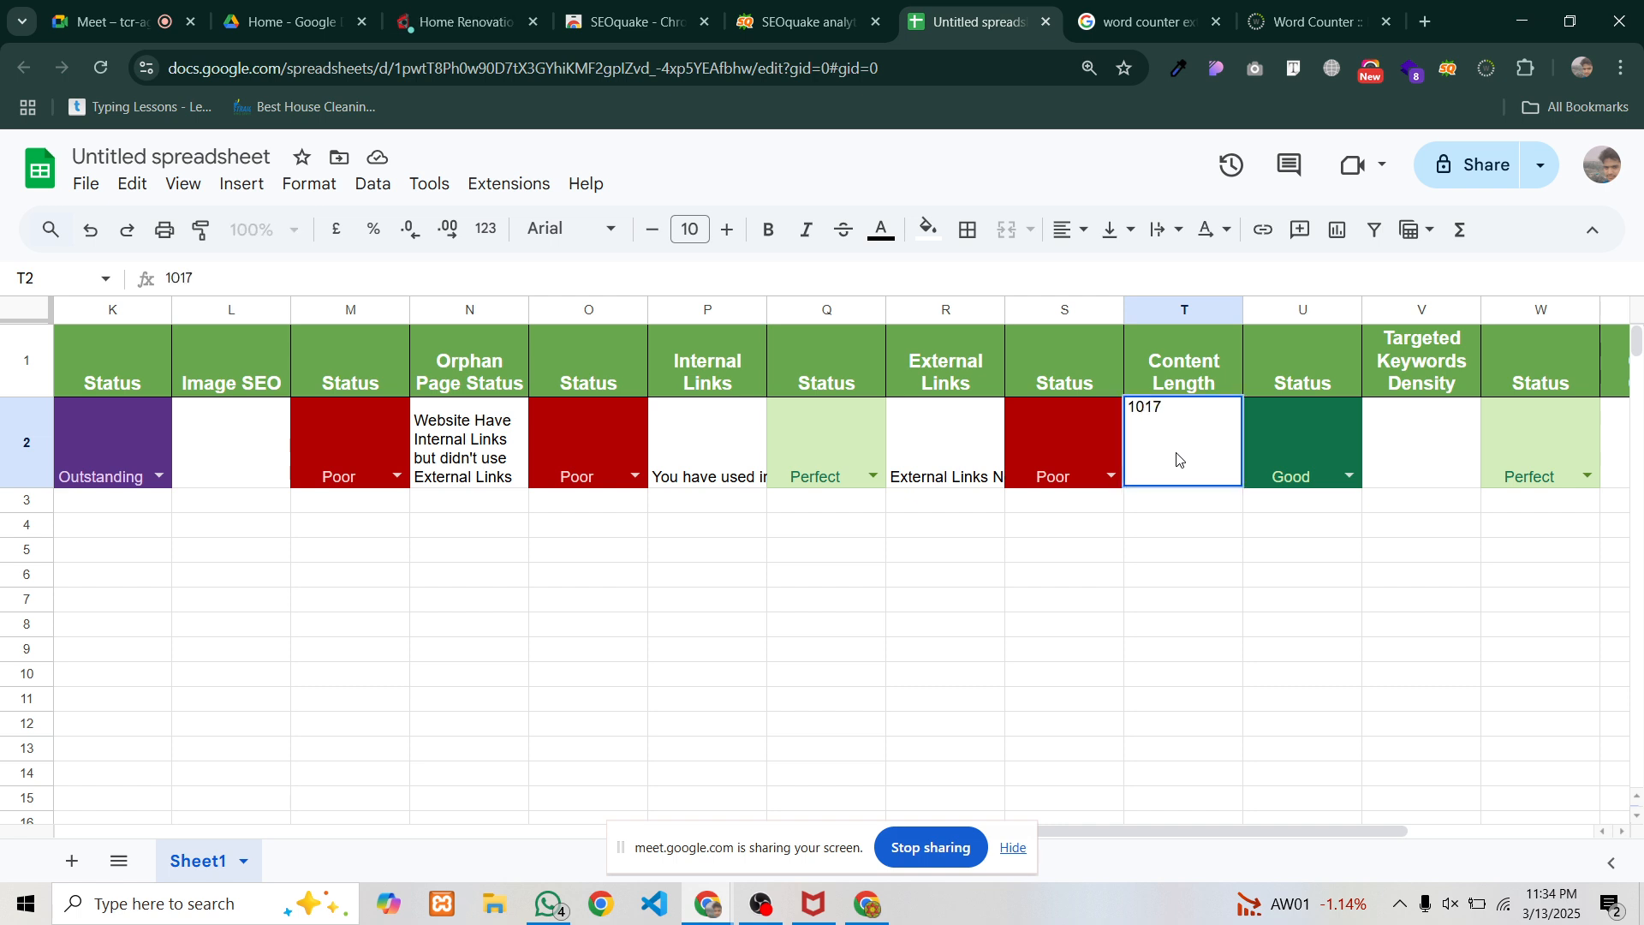
{"action": "left_click", "coordinate": [1356, 477]}
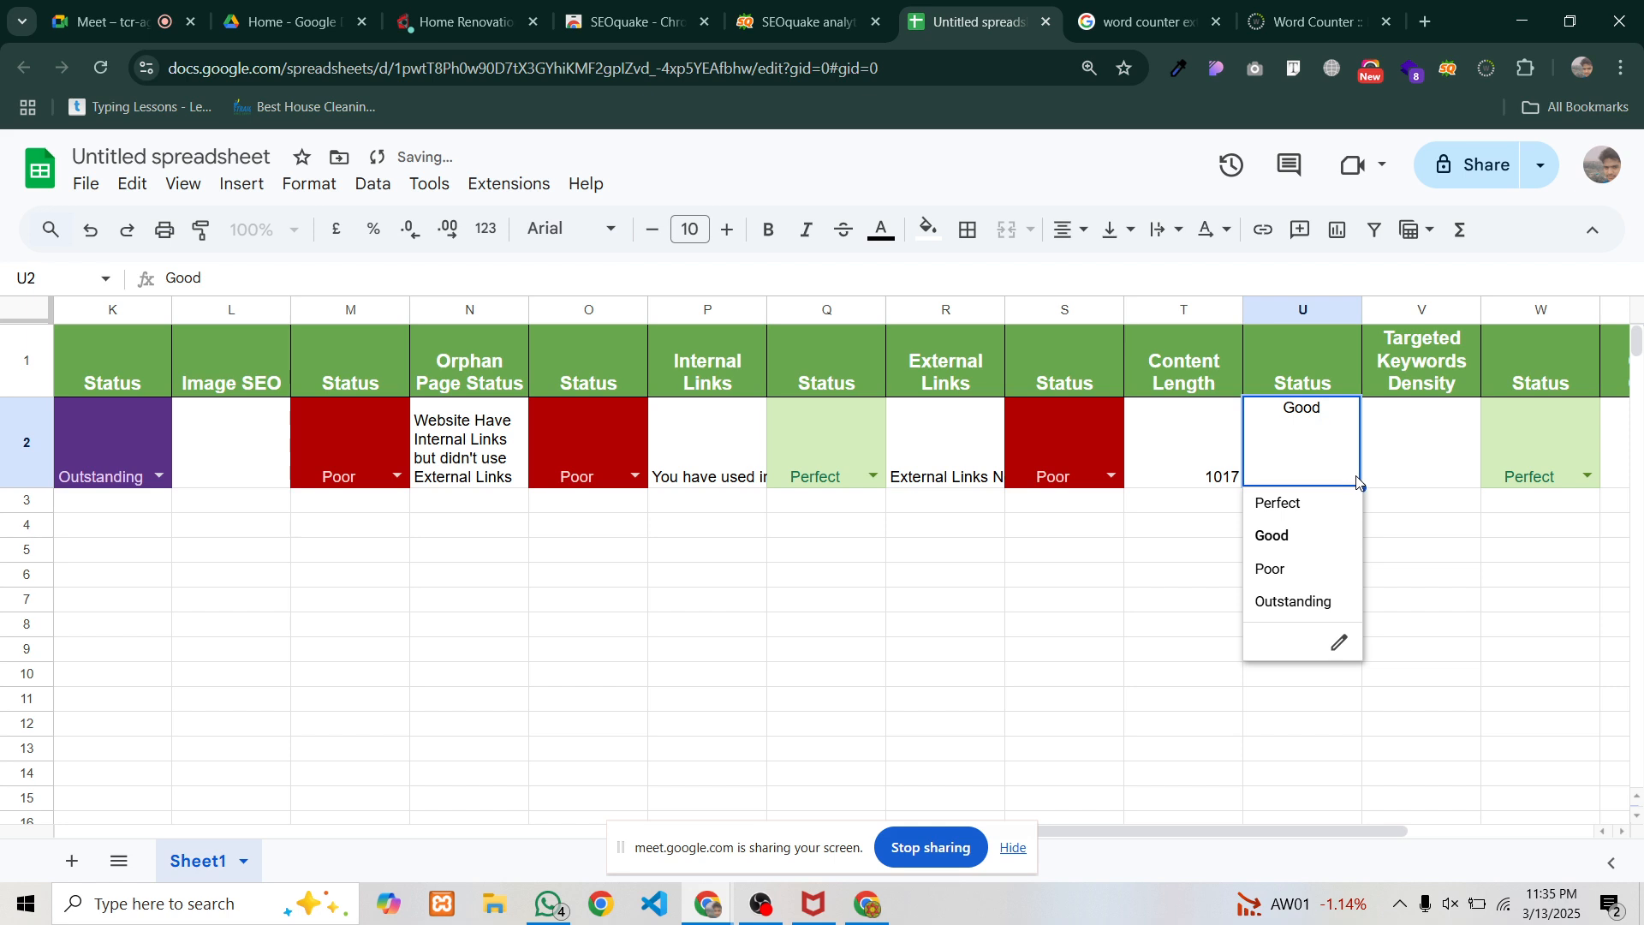
{"action": "left_click", "coordinate": [1460, 553]}
{"action": "left_click", "coordinate": [1178, 476]}
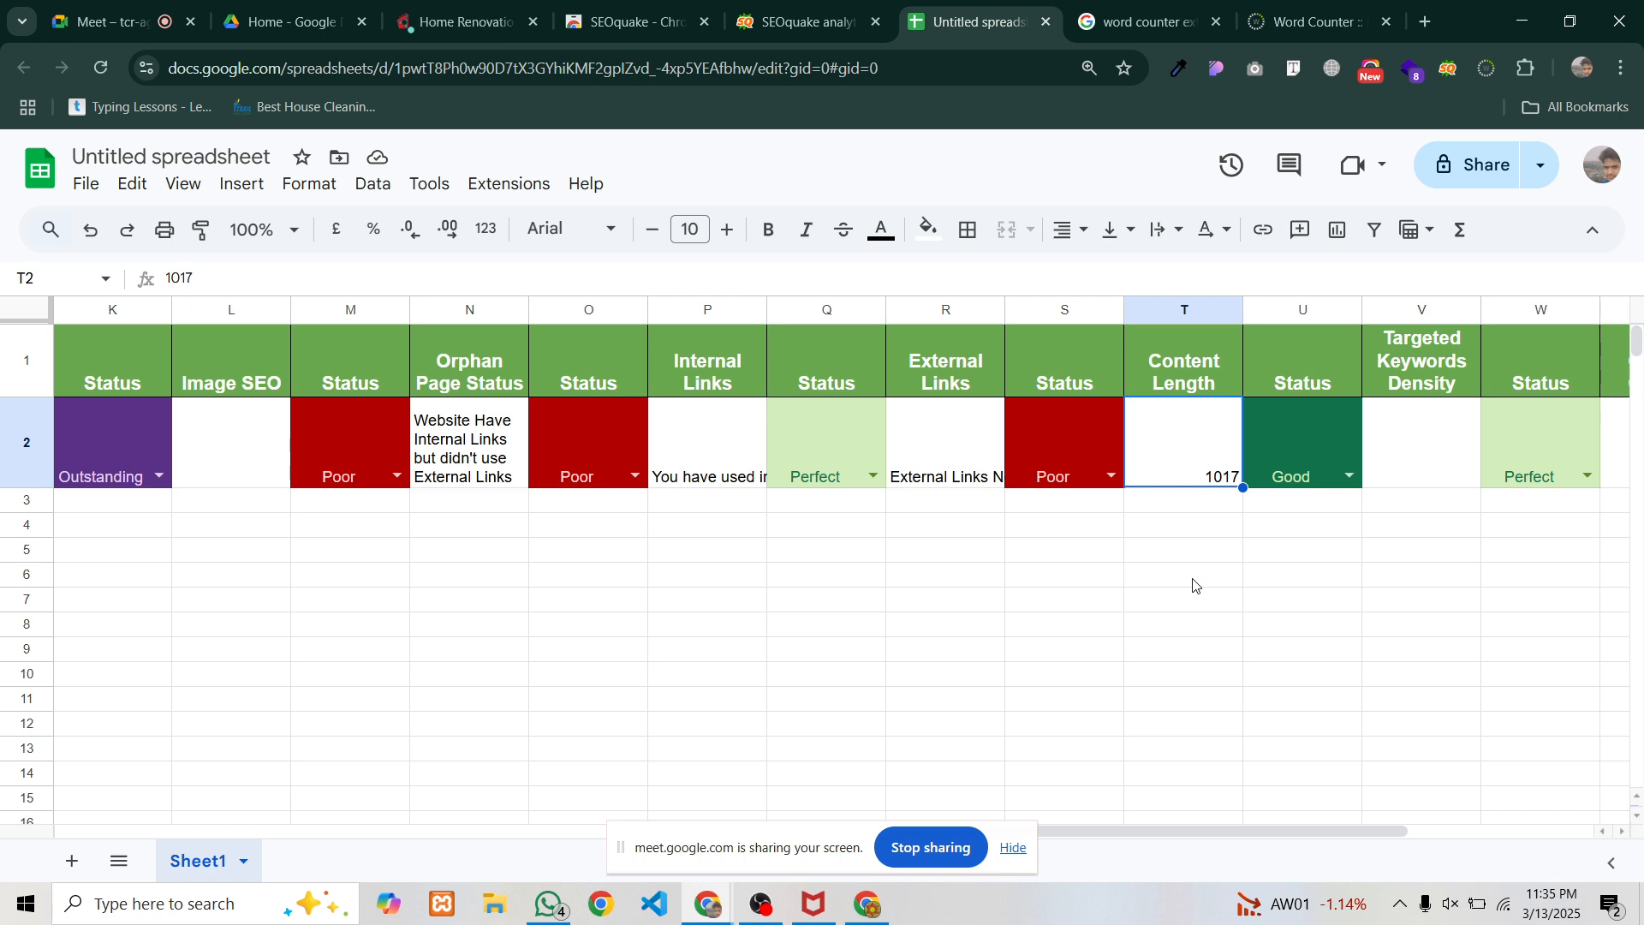
{"action": "left_click", "coordinate": [1353, 481]}
{"action": "left_click", "coordinate": [1305, 608]}
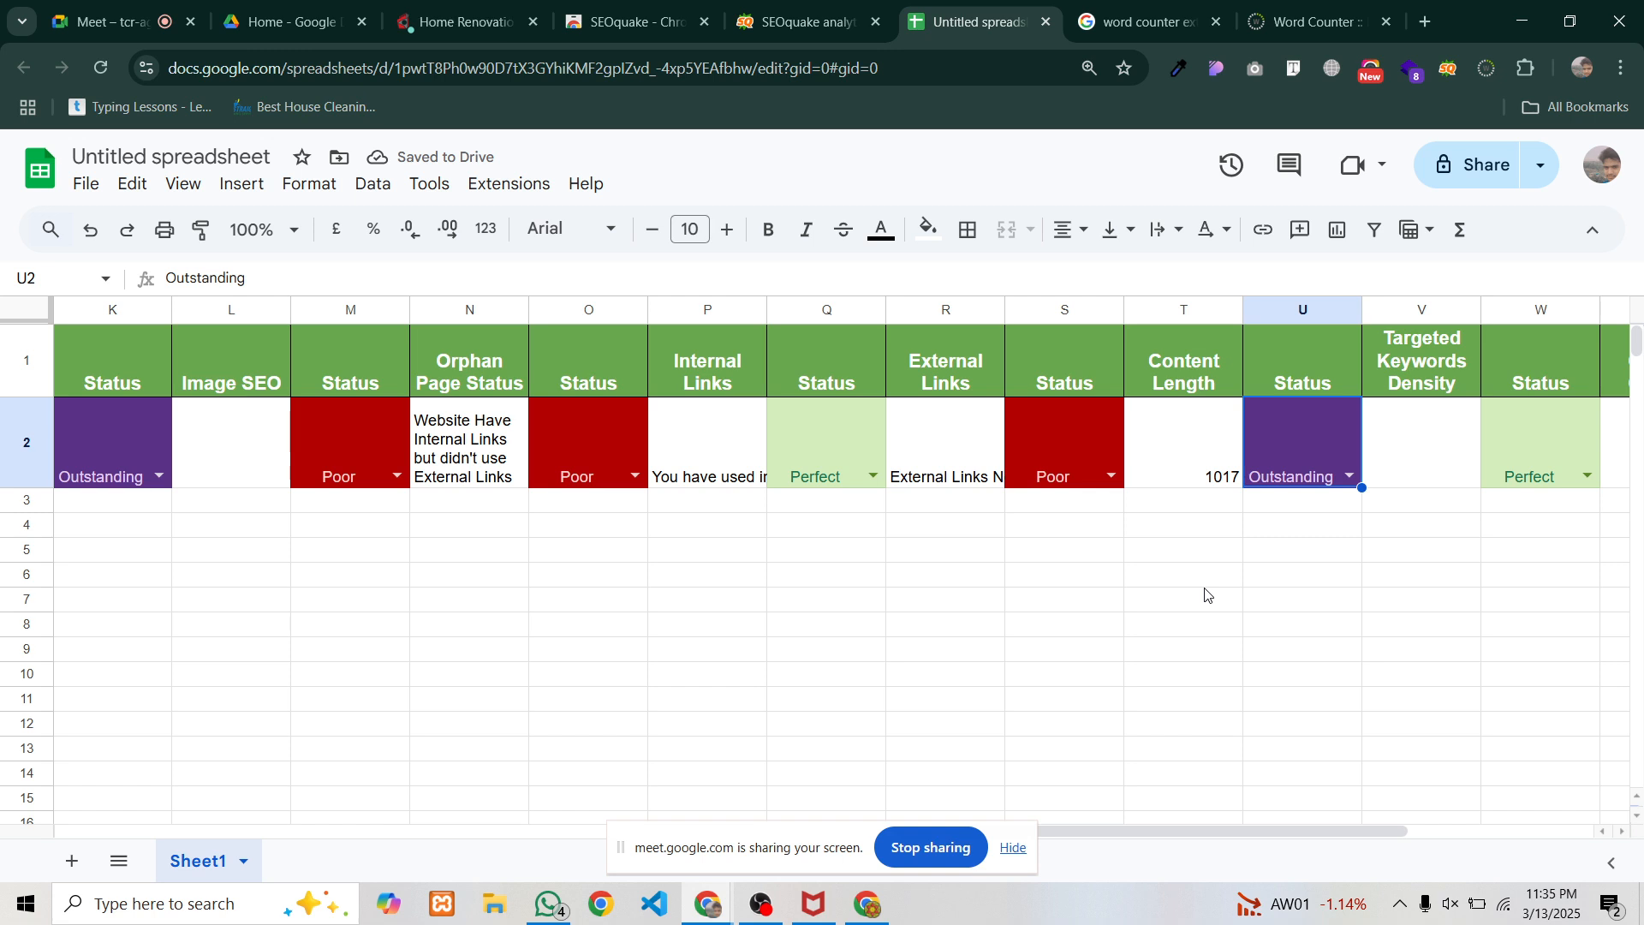
{"action": "left_click", "coordinate": [1308, 546]}
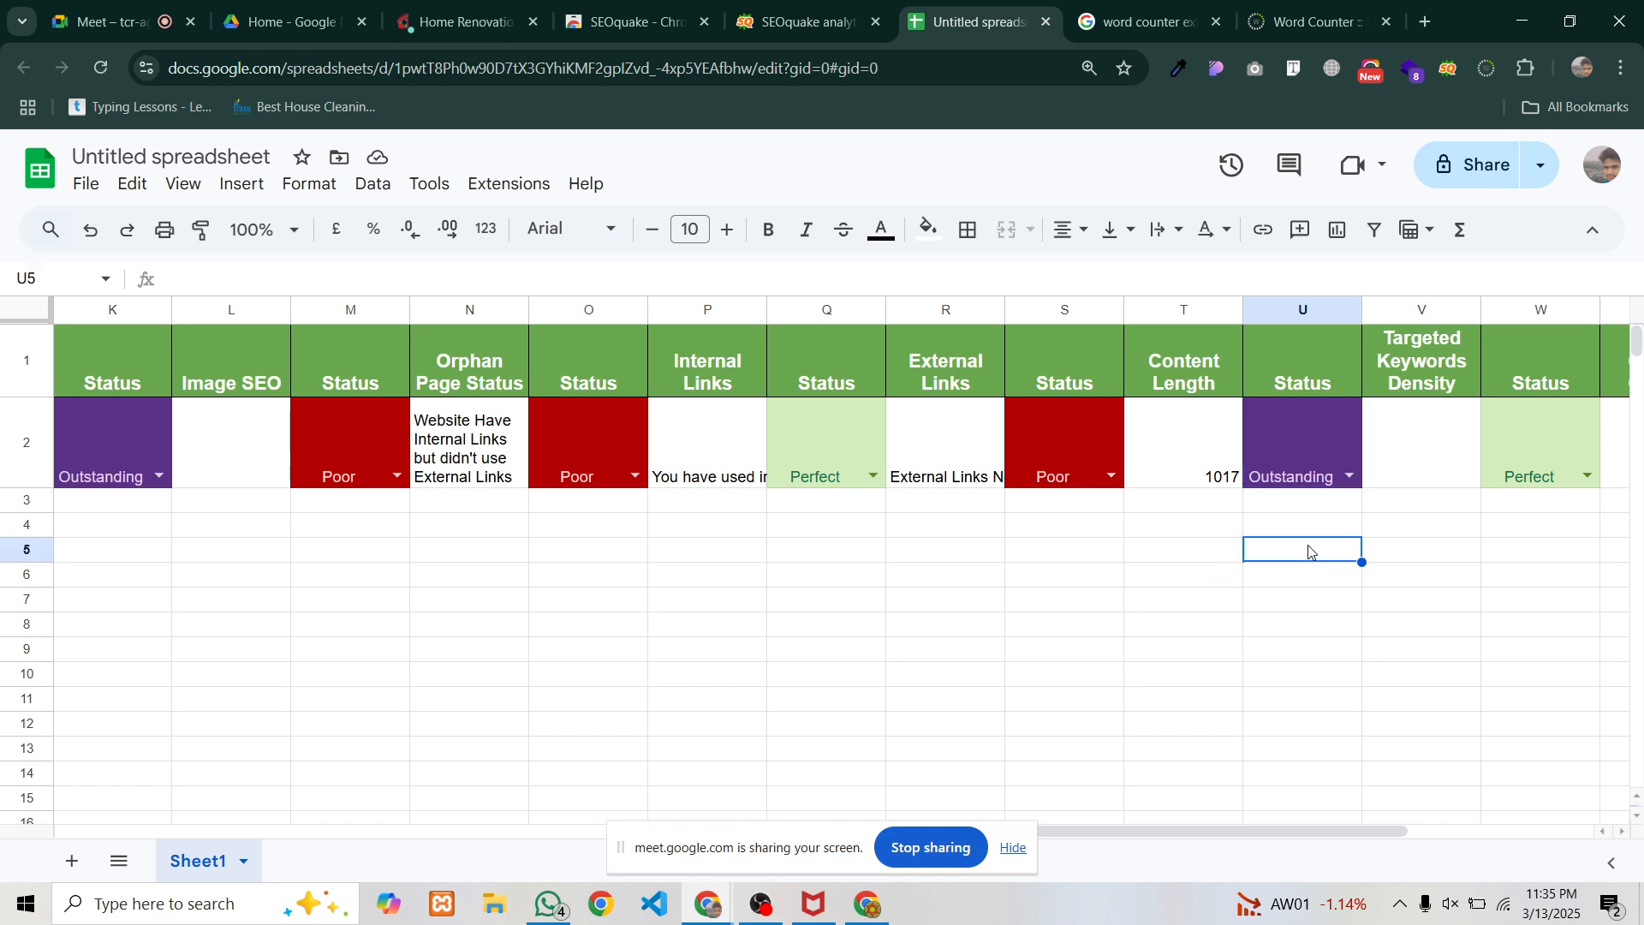
{"action": "left_click", "coordinate": [1411, 385]}
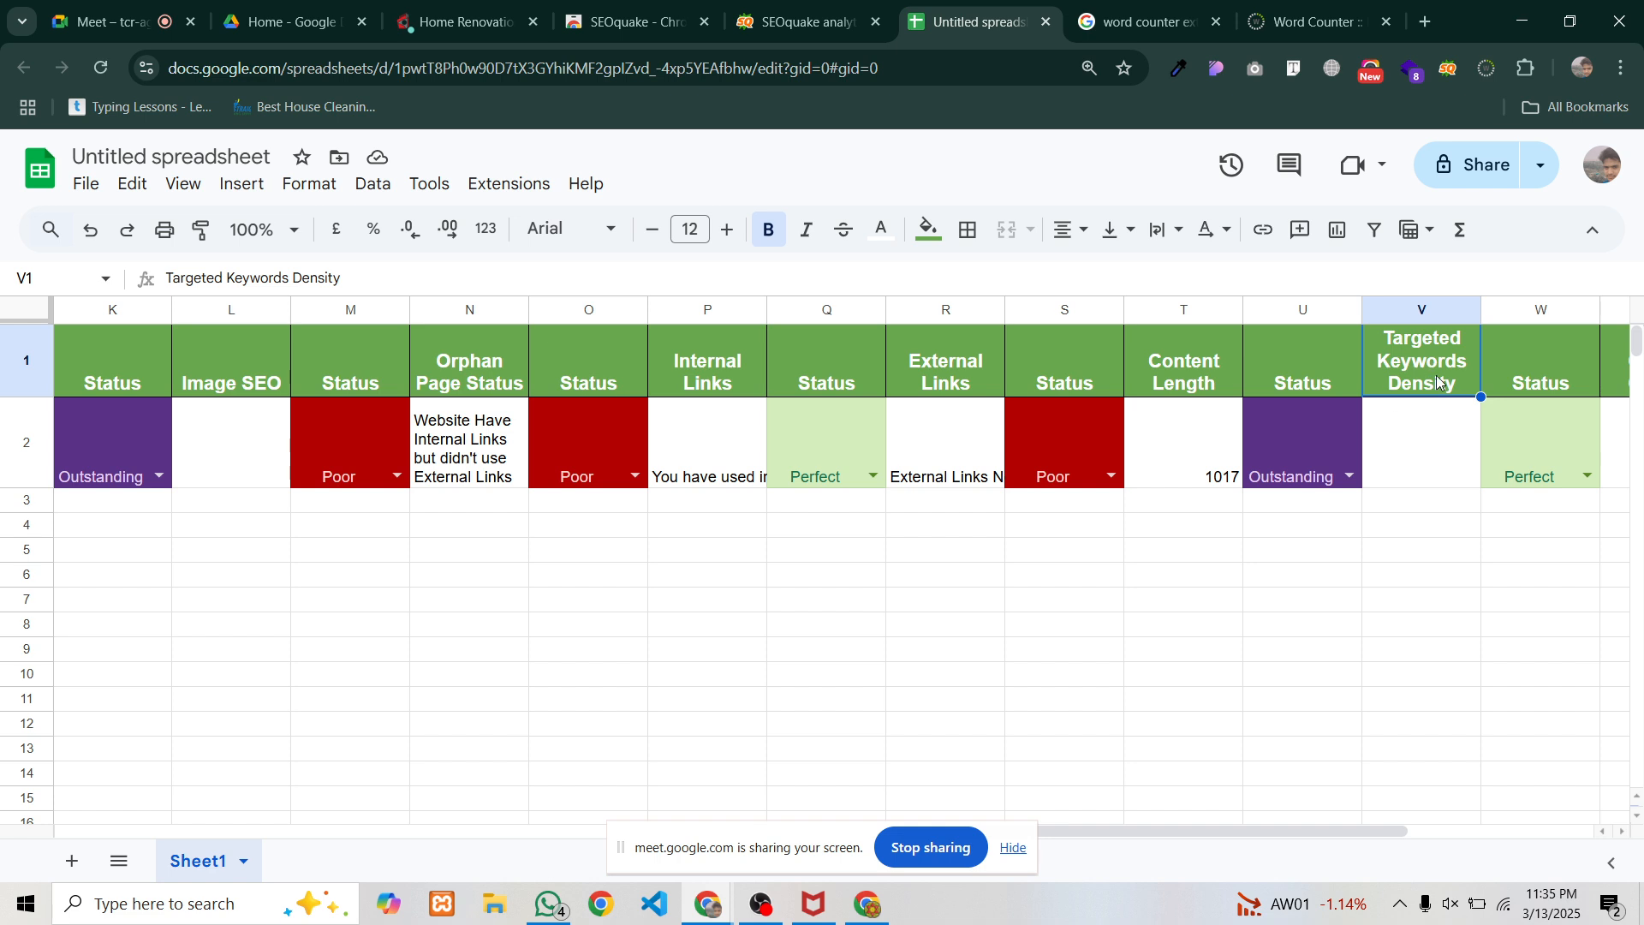
{"action": "left_click", "coordinate": [1432, 428]}
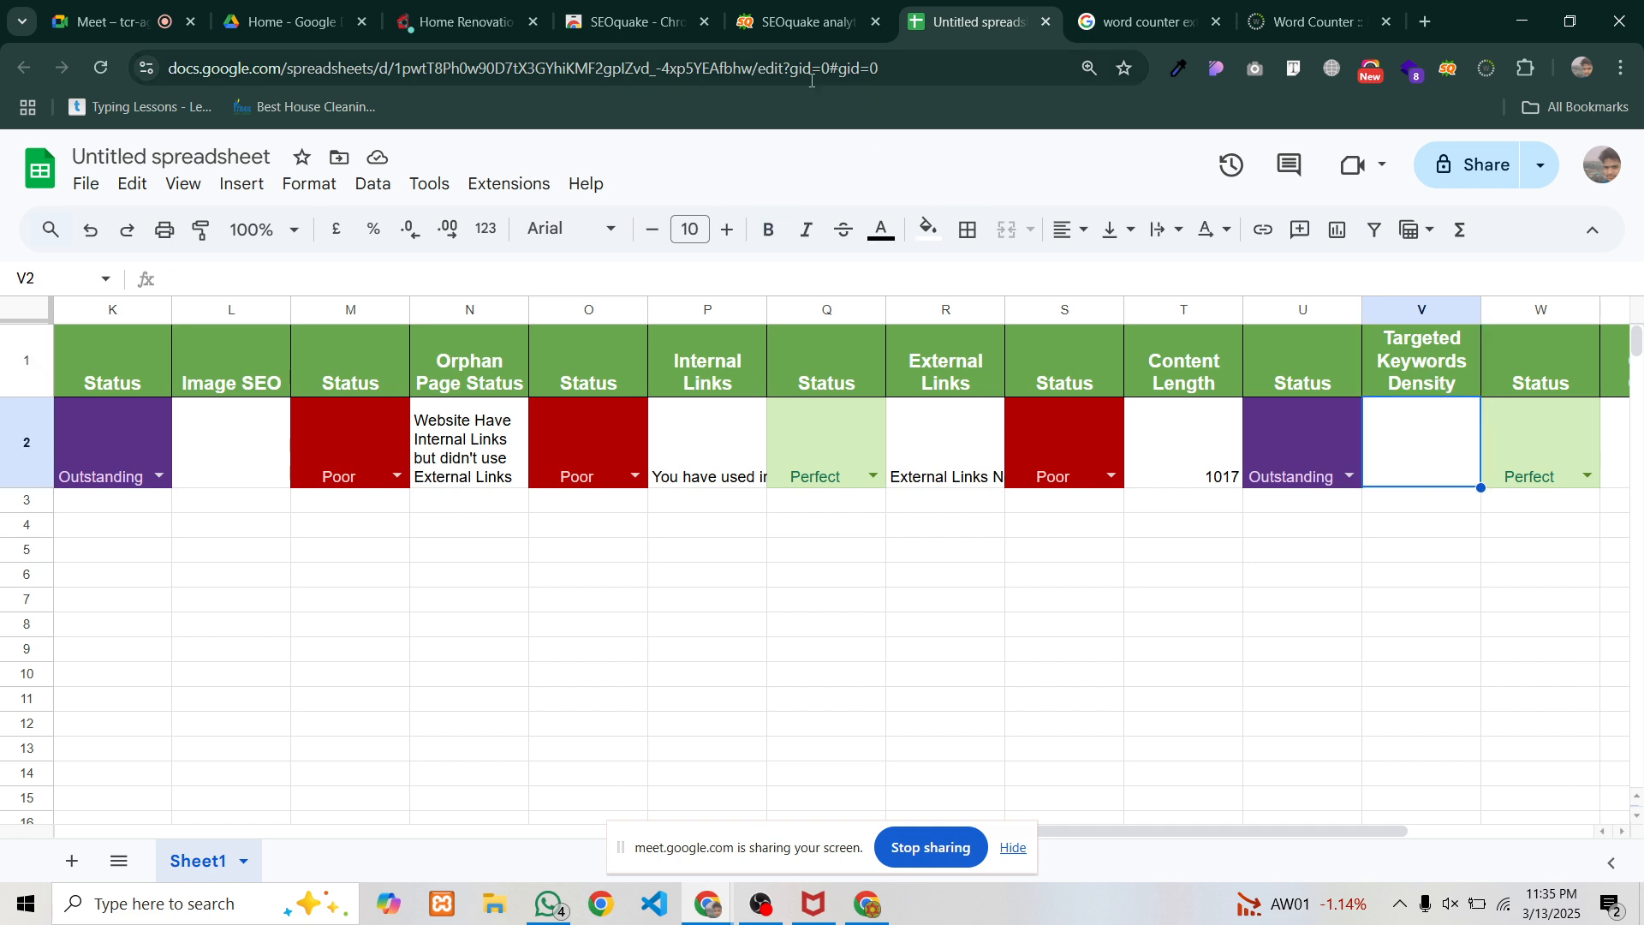
Find 'home renovation' in SEOquake's Page Info keyword table: 13 repeats, 1.62% density
{"action": "left_click", "coordinate": [792, 29]}
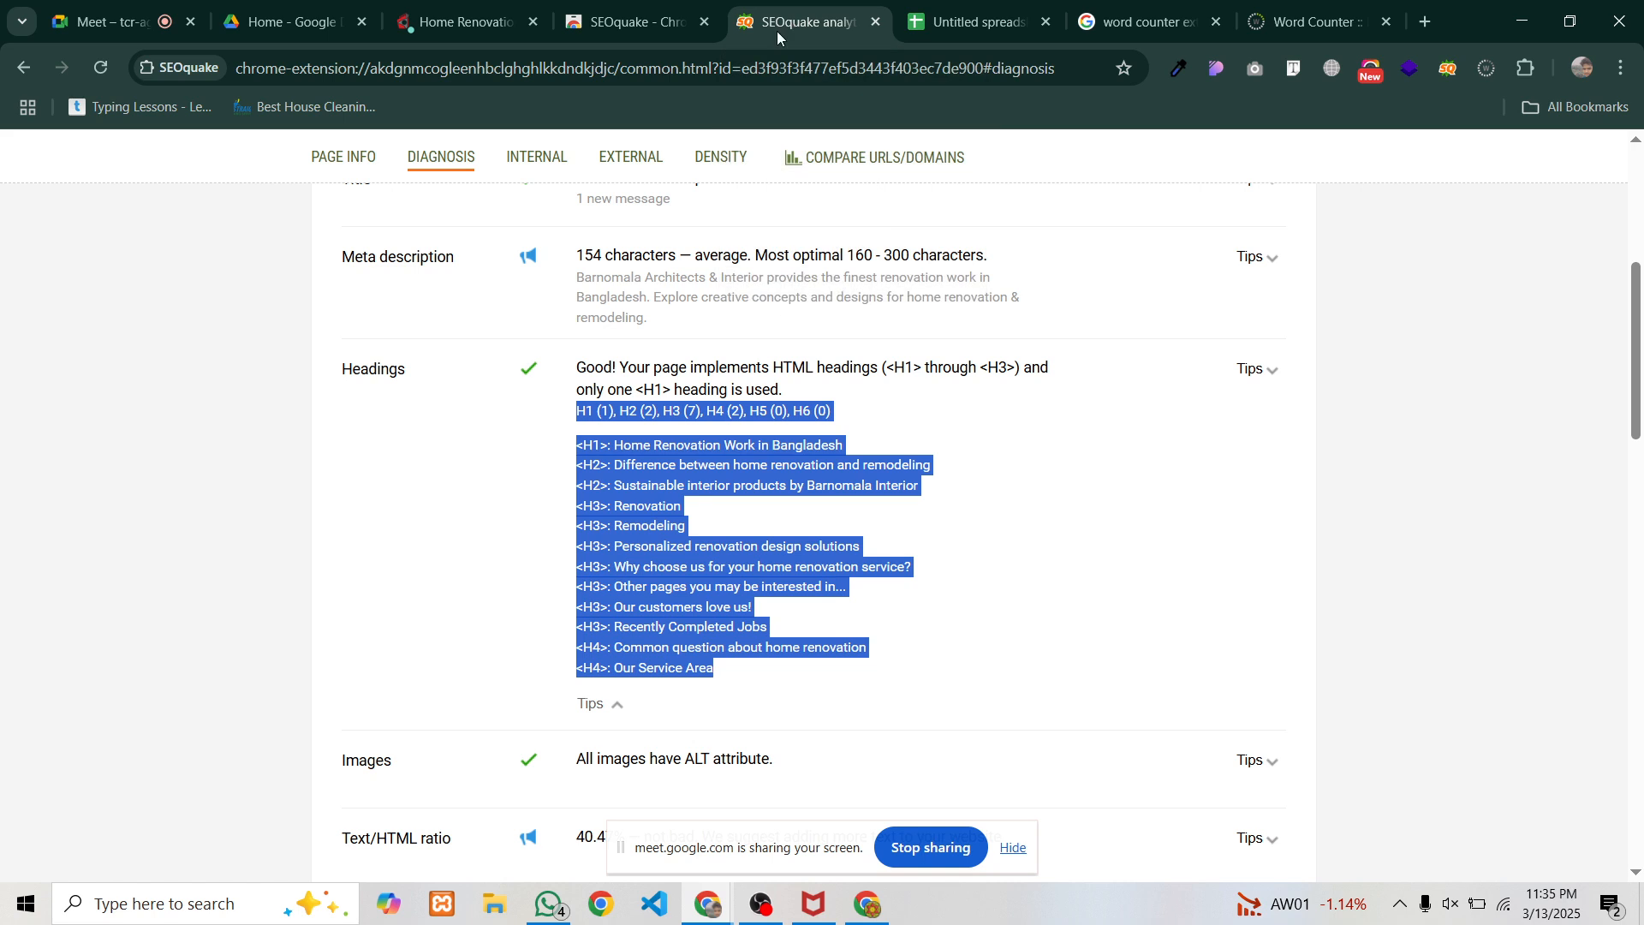
{"action": "scroll", "coordinate": [700, 481], "scroll_direction": "down", "scroll_amount": 4}
{"action": "scroll", "coordinate": [697, 477], "scroll_direction": "up", "scroll_amount": 9}
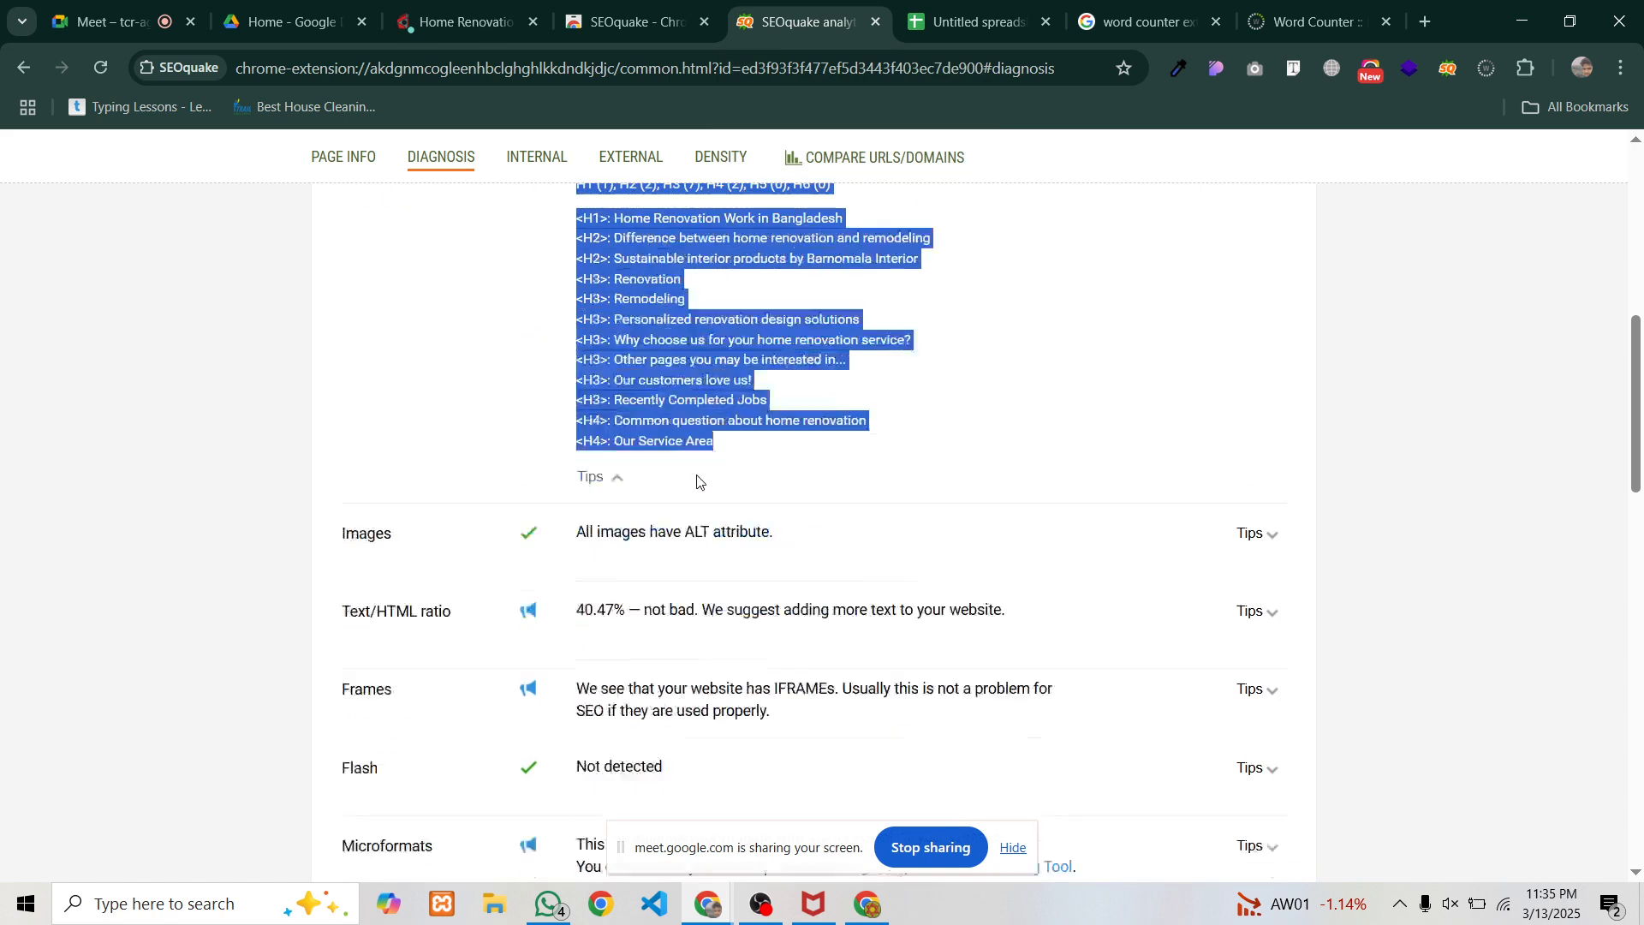
{"action": "left_click", "coordinate": [333, 300]}
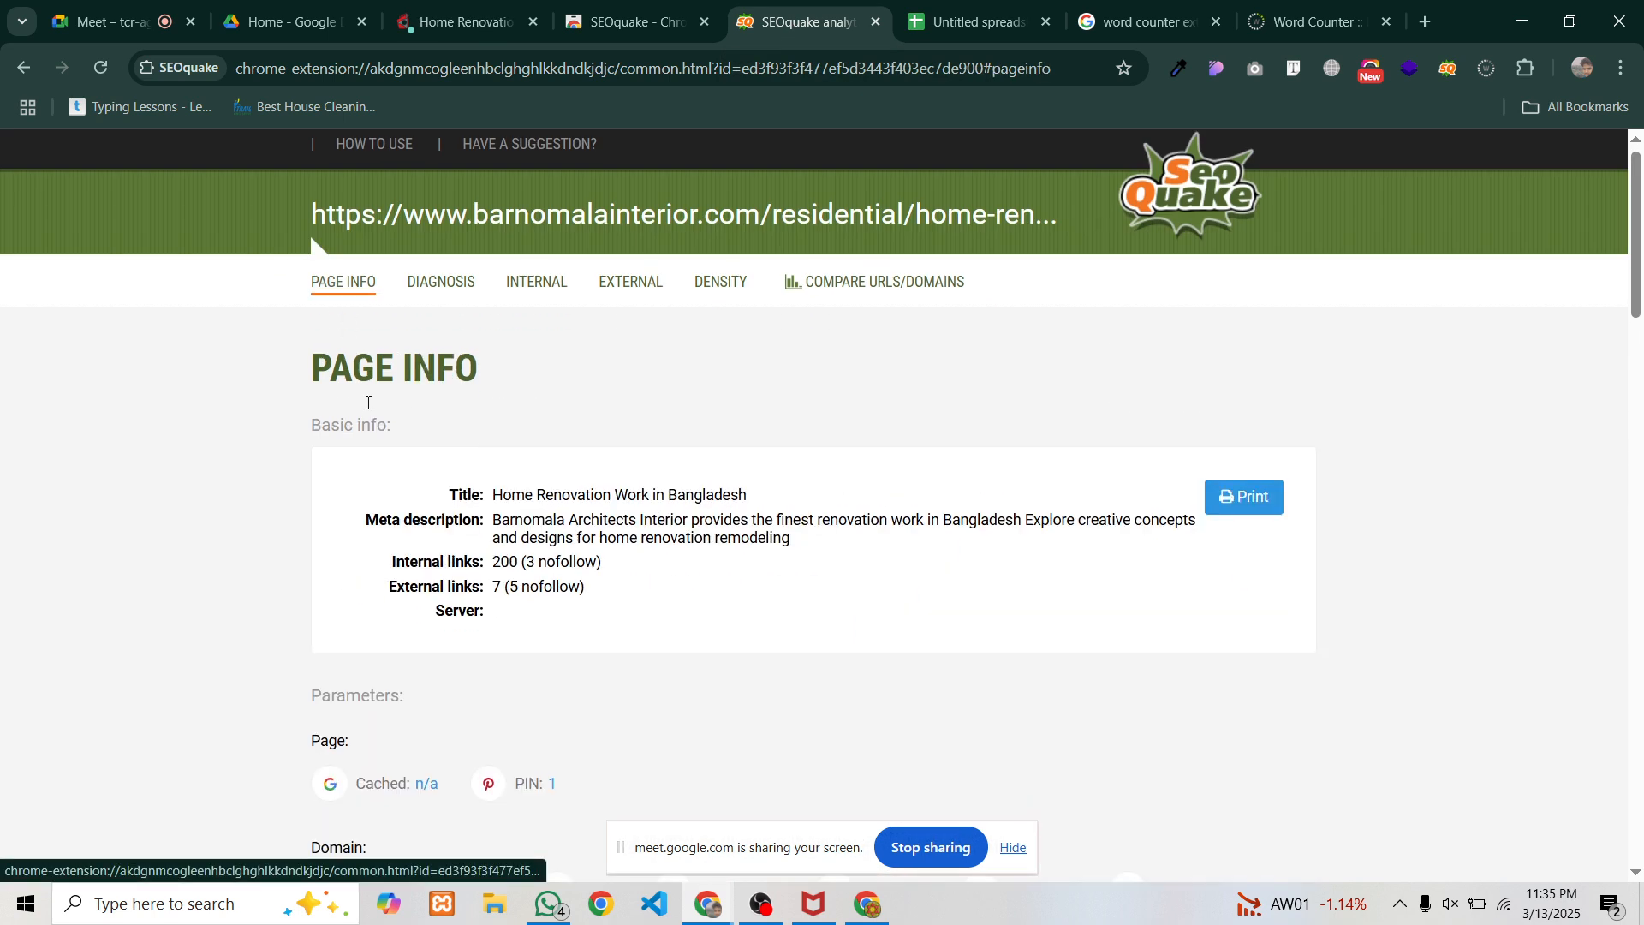
{"action": "scroll", "coordinate": [369, 403], "scroll_direction": "down", "scroll_amount": 10}
{"action": "scroll", "coordinate": [368, 403], "scroll_direction": "down", "scroll_amount": 5}
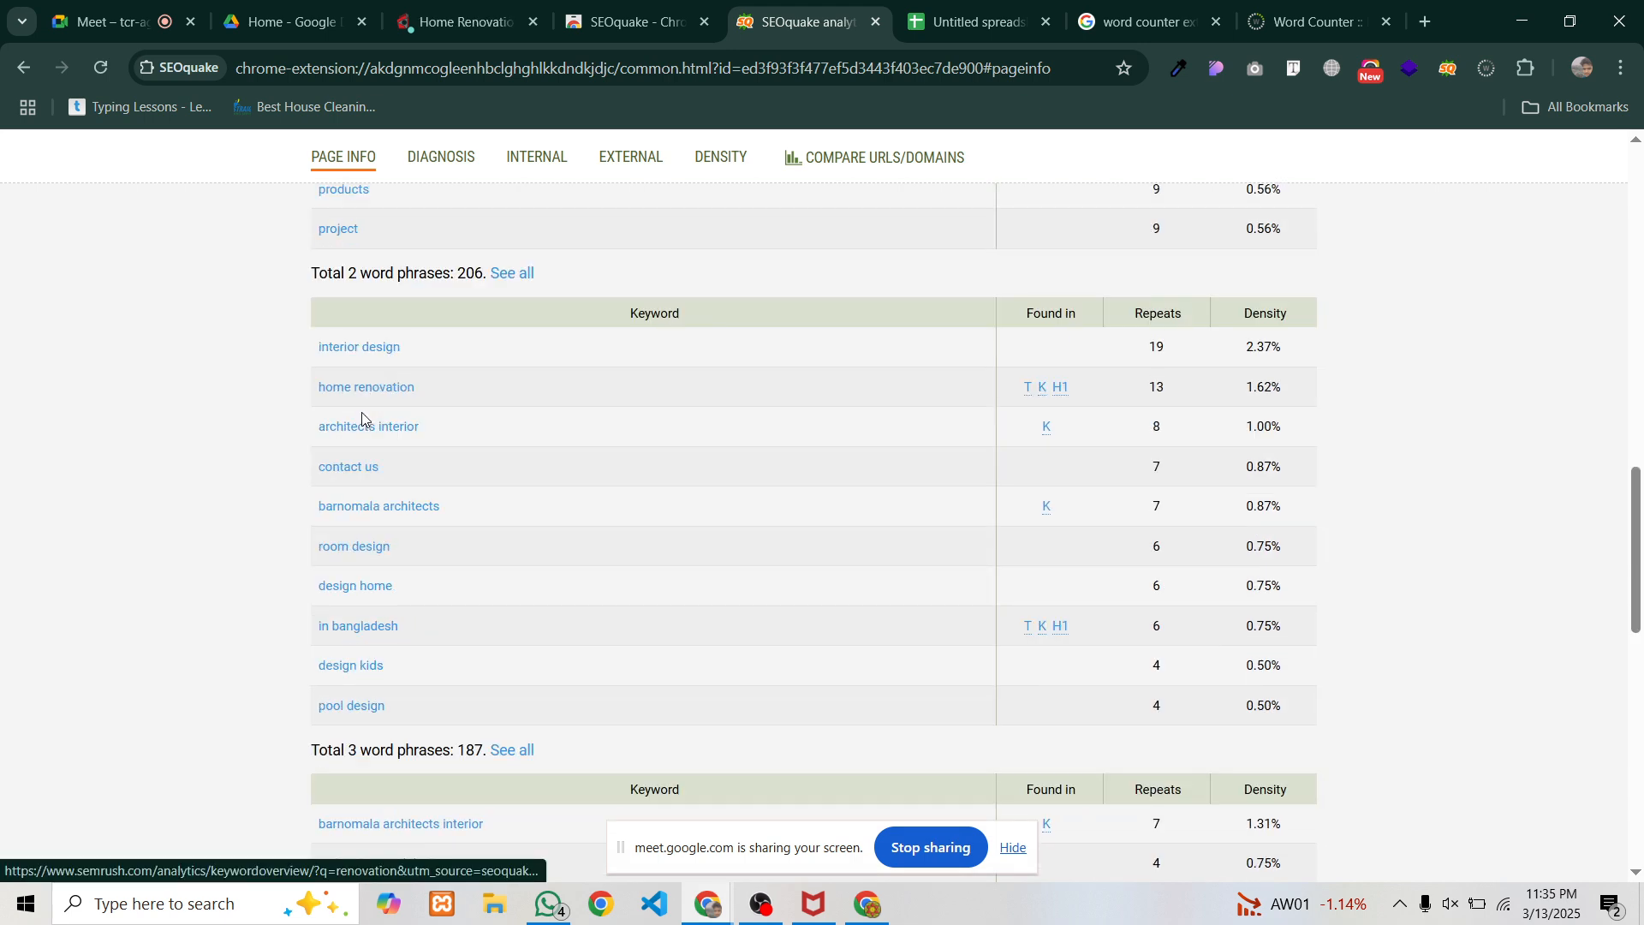
{"action": "scroll", "coordinate": [364, 422], "scroll_direction": "down", "scroll_amount": 3}
{"action": "scroll", "coordinate": [363, 425], "scroll_direction": "up", "scroll_amount": 3}
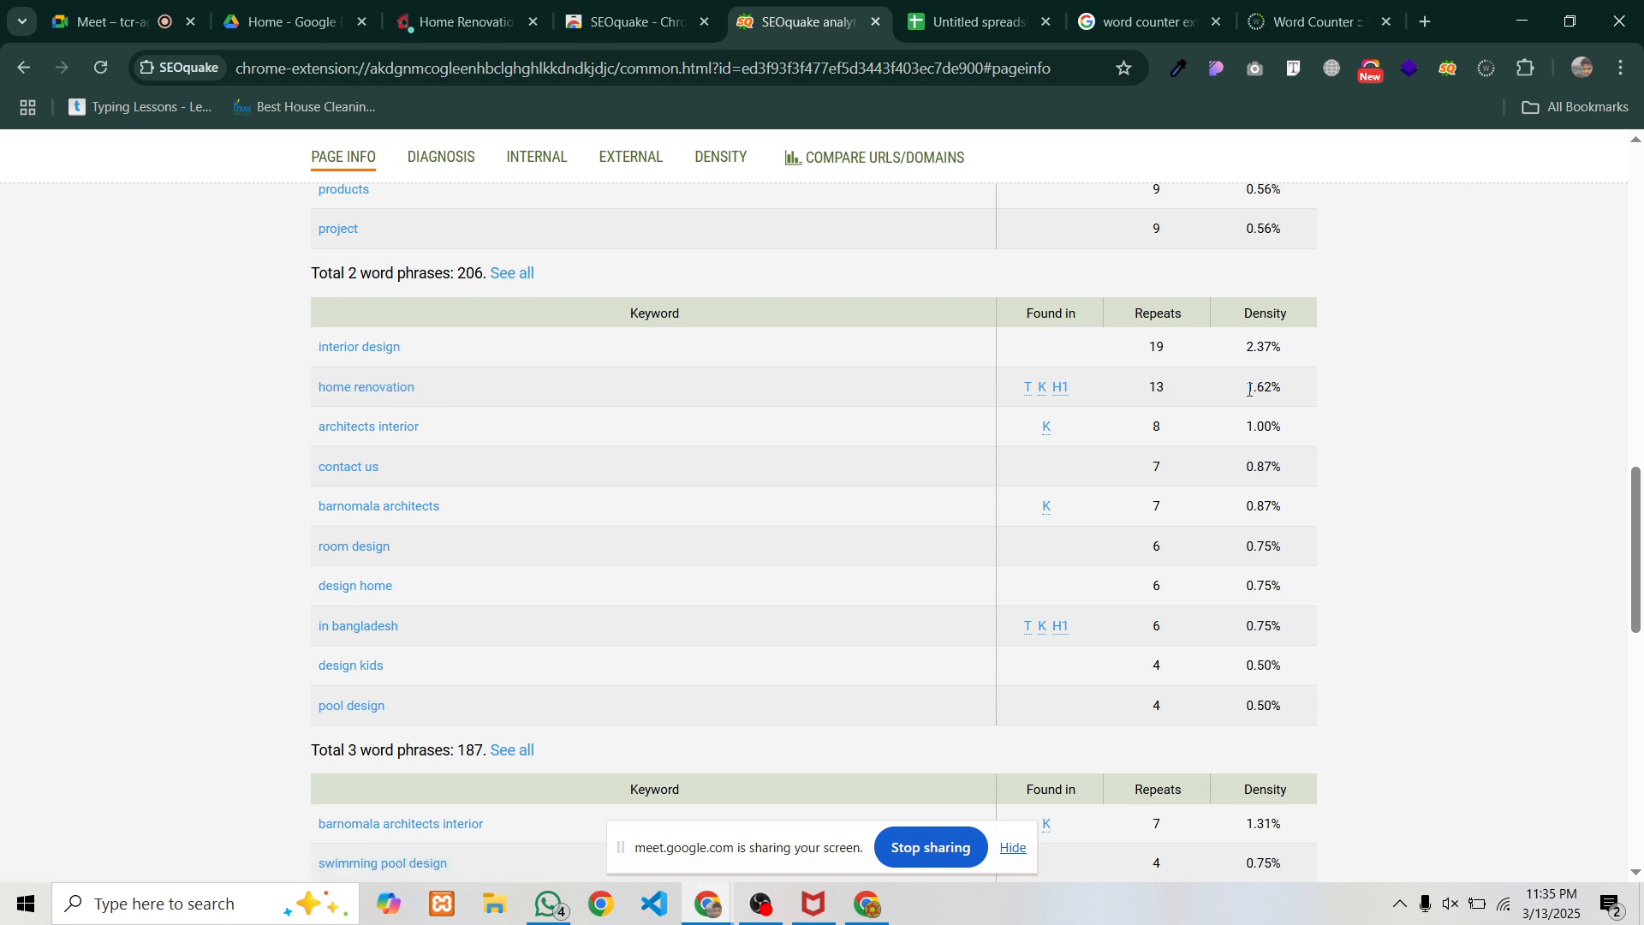
{"action": "double_click", "coordinate": [1154, 389]}
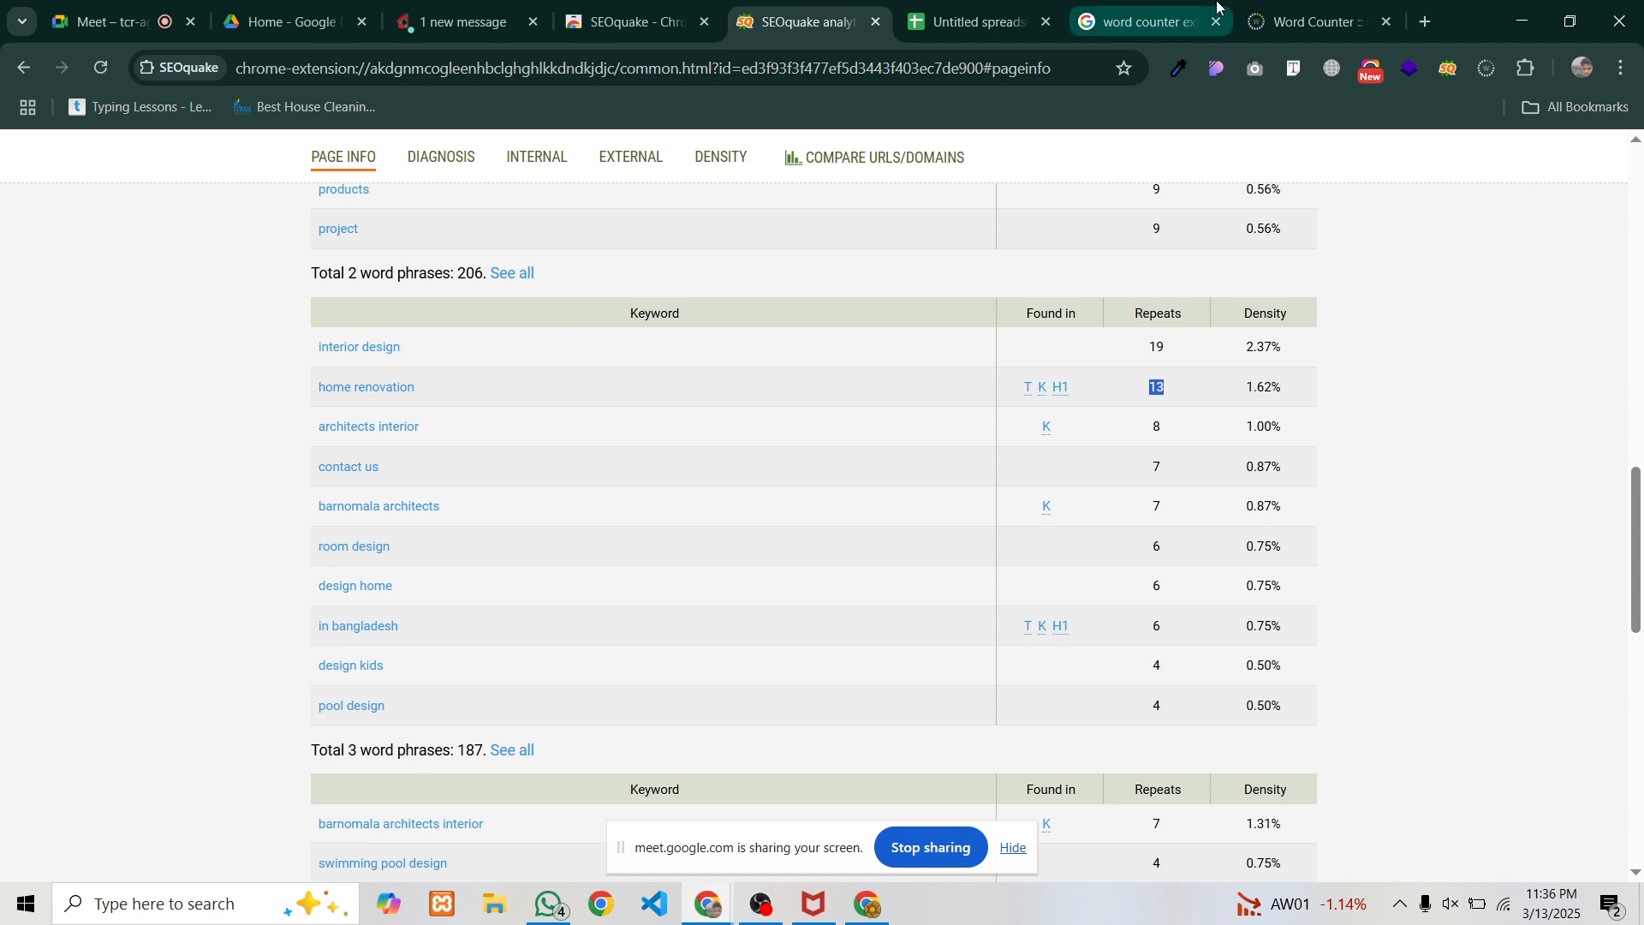
{"action": "left_click", "coordinate": [974, 30]}
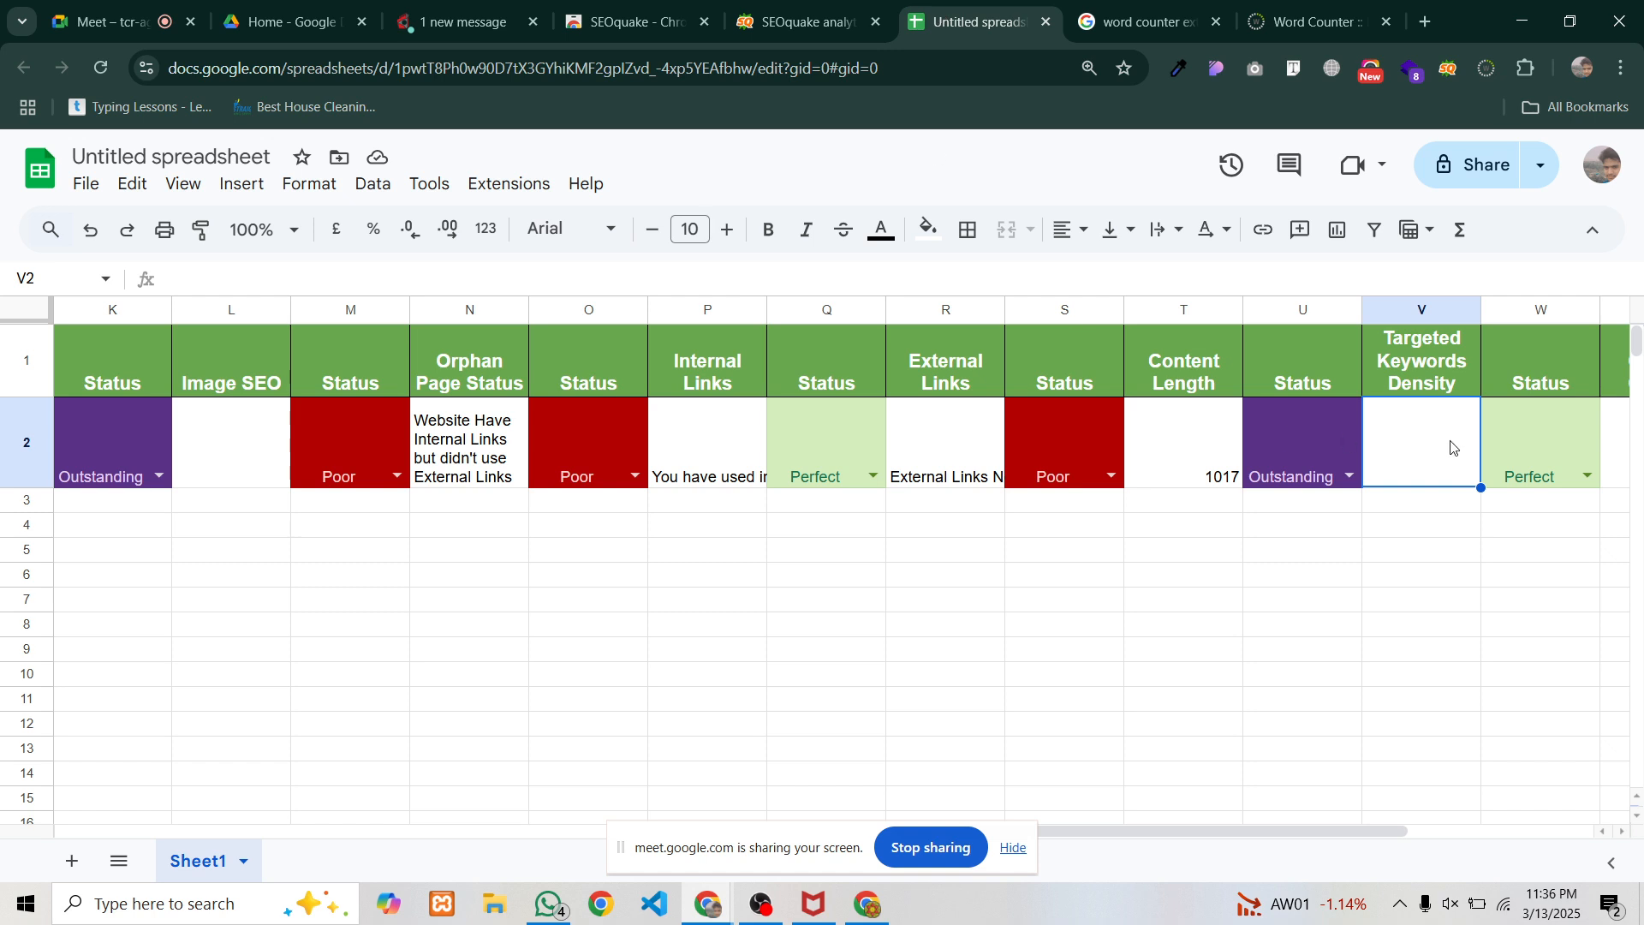
Write 'You repeated your targeted keywords 13 times and density 1.62%' in V2
{"action": "type", "text": "You rep"}
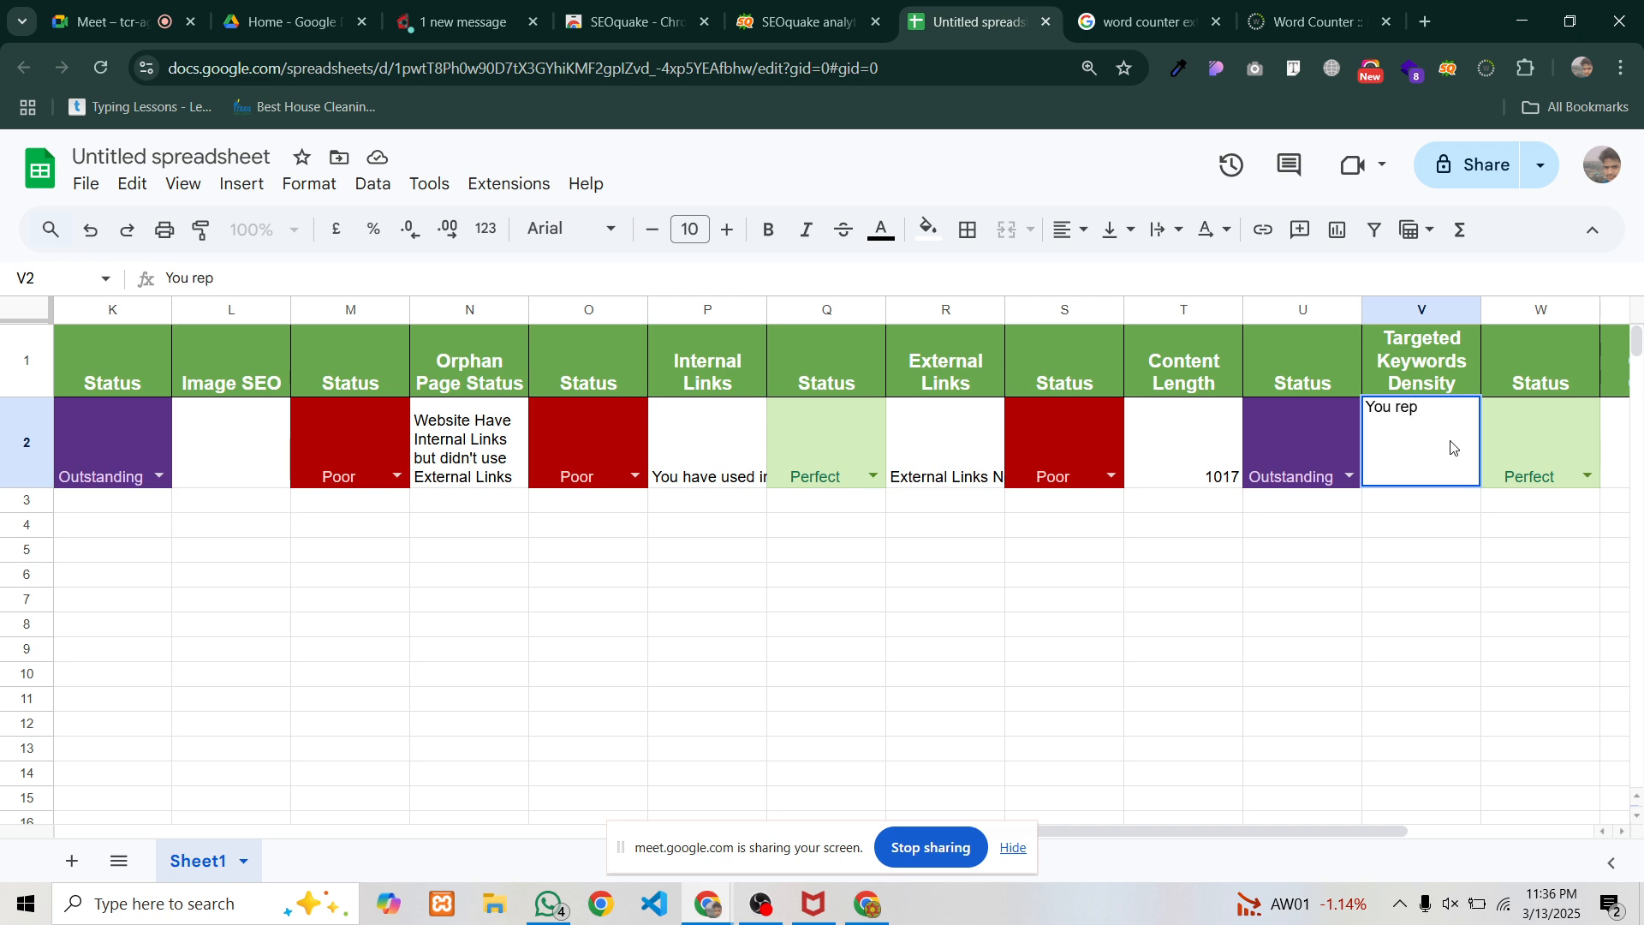
{"action": "type", "text": "eated your targetd"}
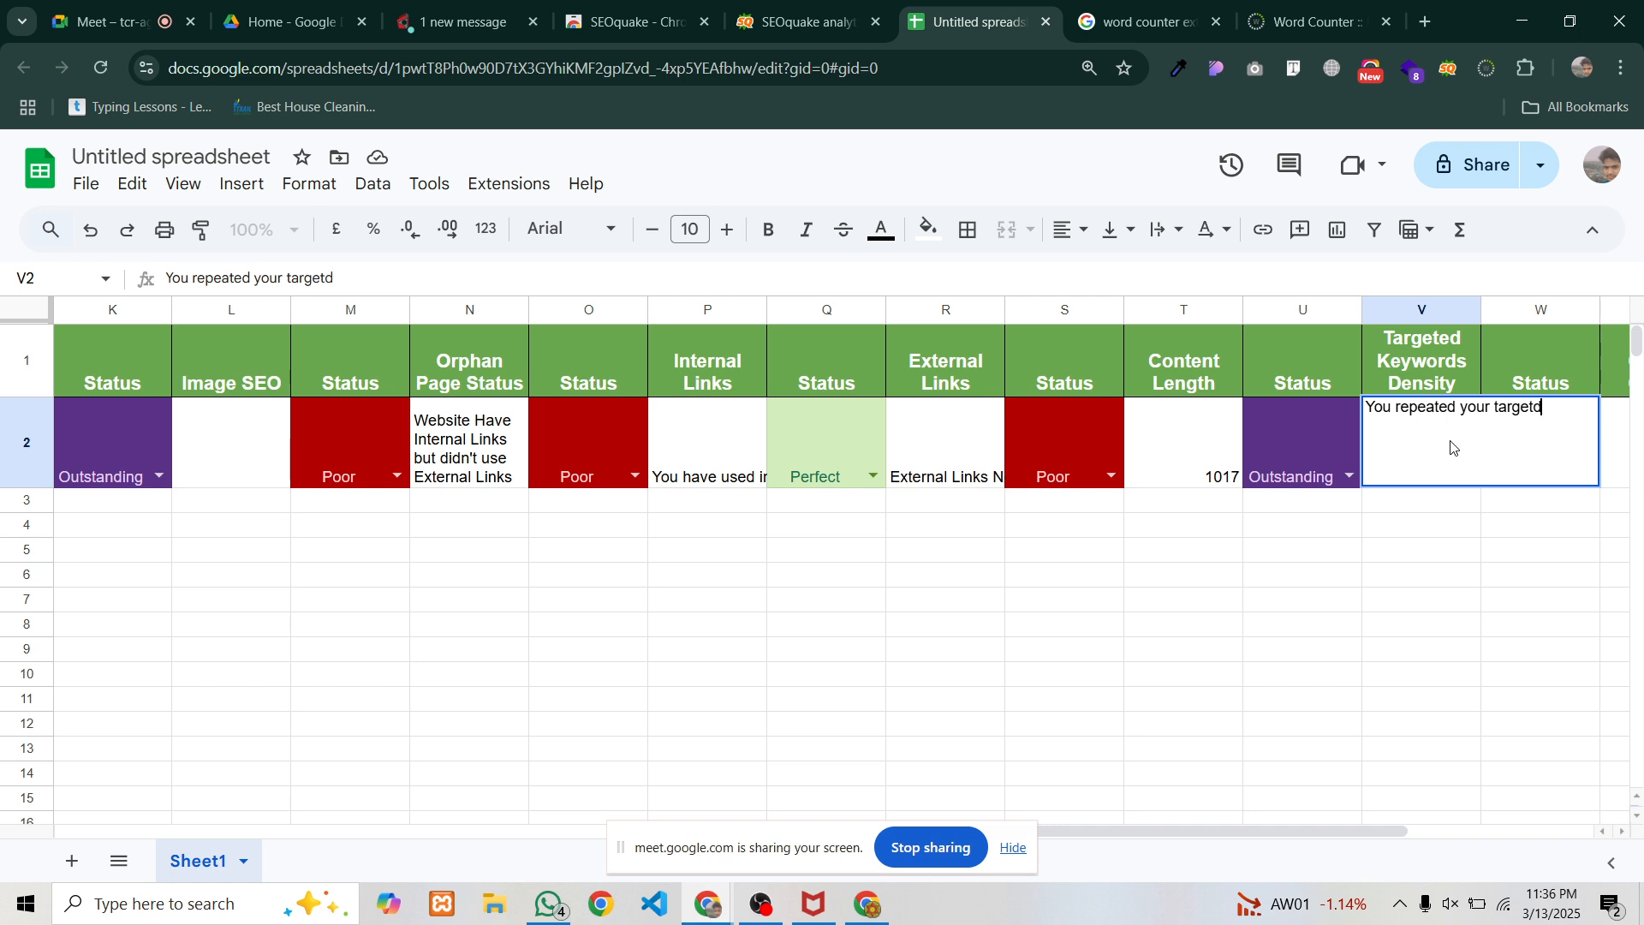
{"action": "key", "text": "BackSpace"}
{"action": "type", "text": "ed keywor"}
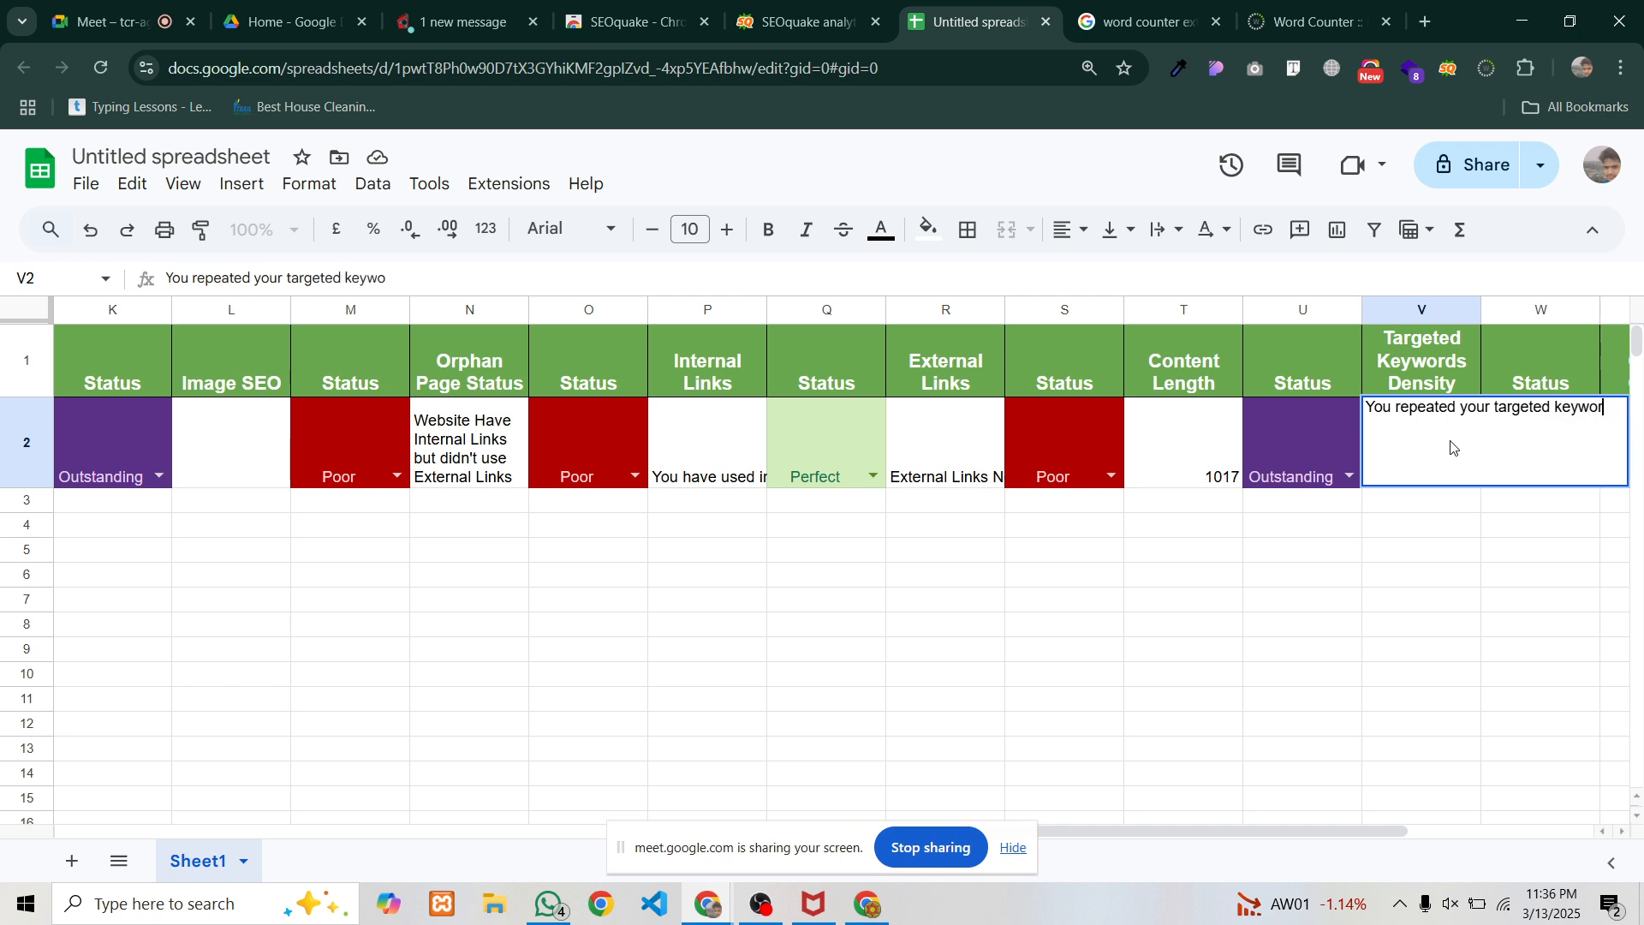
{"action": "type", "text": "ds 13"}
{"action": "type", "text": " times and"}
{"action": "type", "text": " e"}
{"action": "type", "text": "en"}
{"action": "type", "text": "s"}
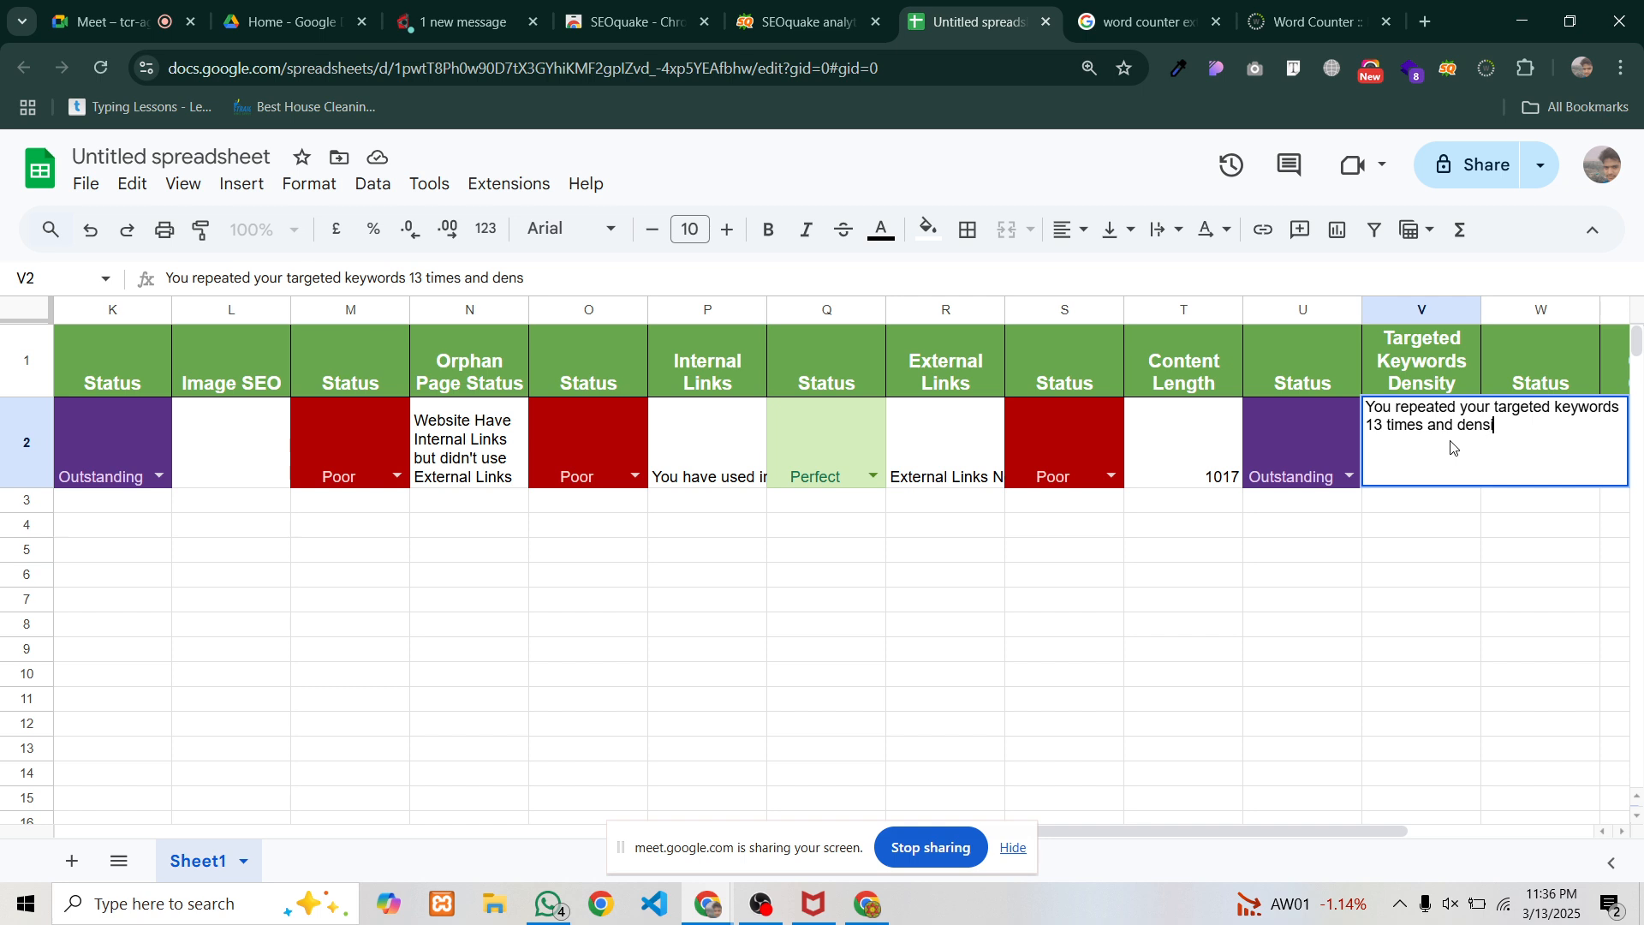
{"action": "type", "text": "ity 1.61"}
{"action": "left_click", "coordinate": [797, 21]}
{"action": "left_click", "coordinate": [987, 8]}
{"action": "type", "text": "2%"}
{"action": "left_click", "coordinate": [1185, 583]}
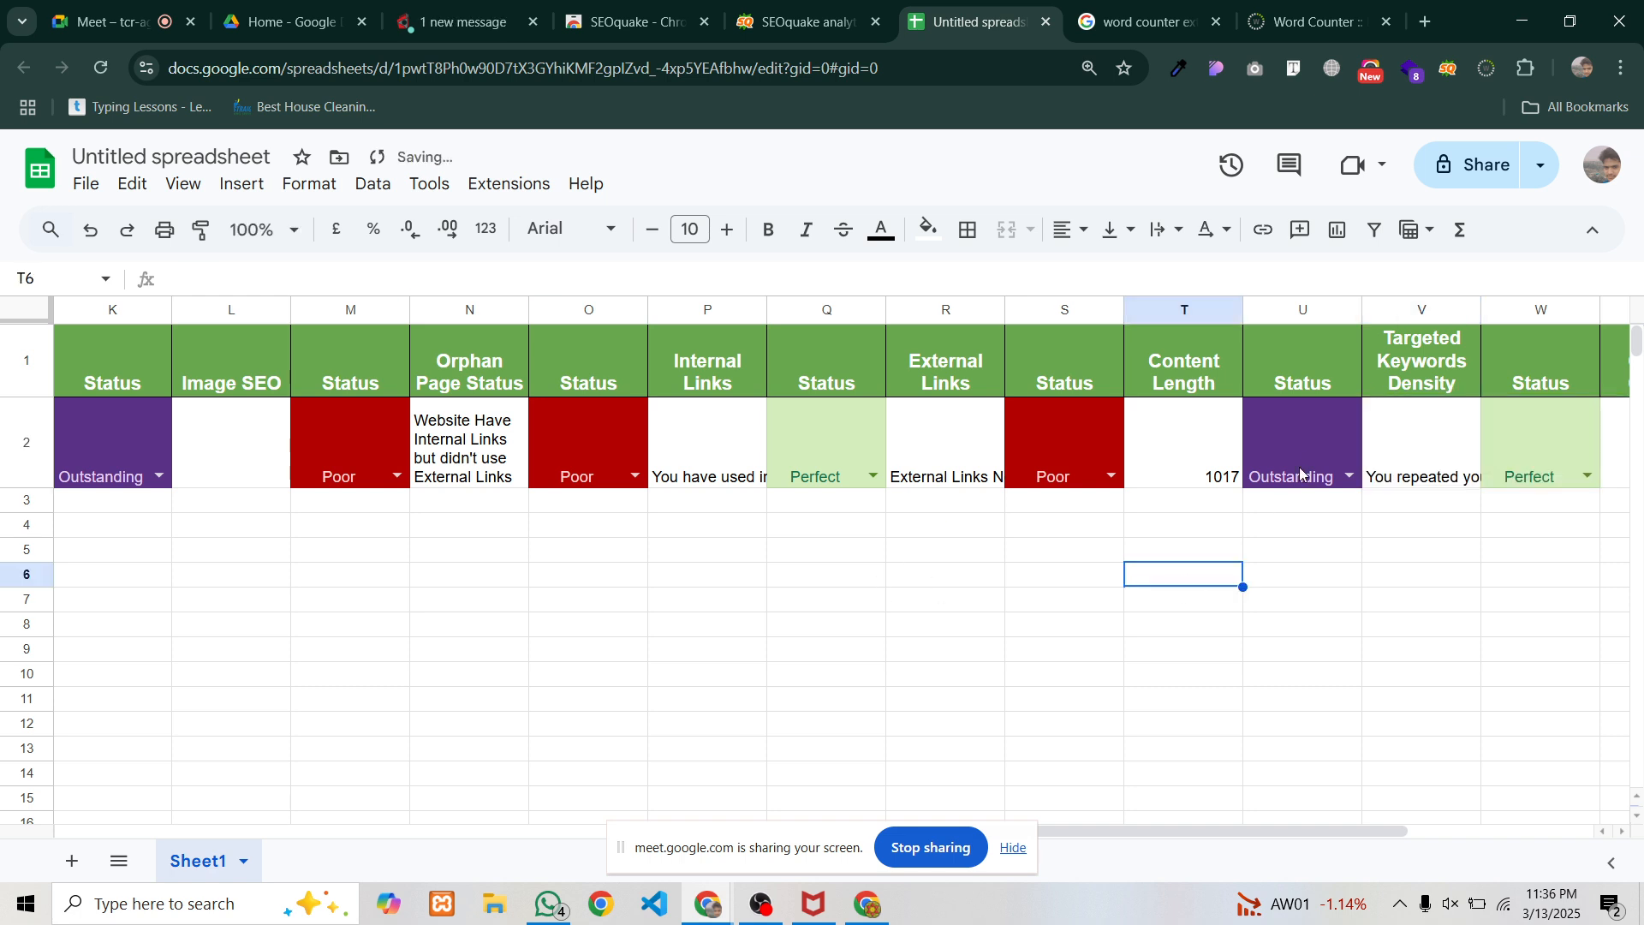
Turn on Wrap text wrapping for all of row 2
{"action": "left_click", "coordinate": [30, 432]}
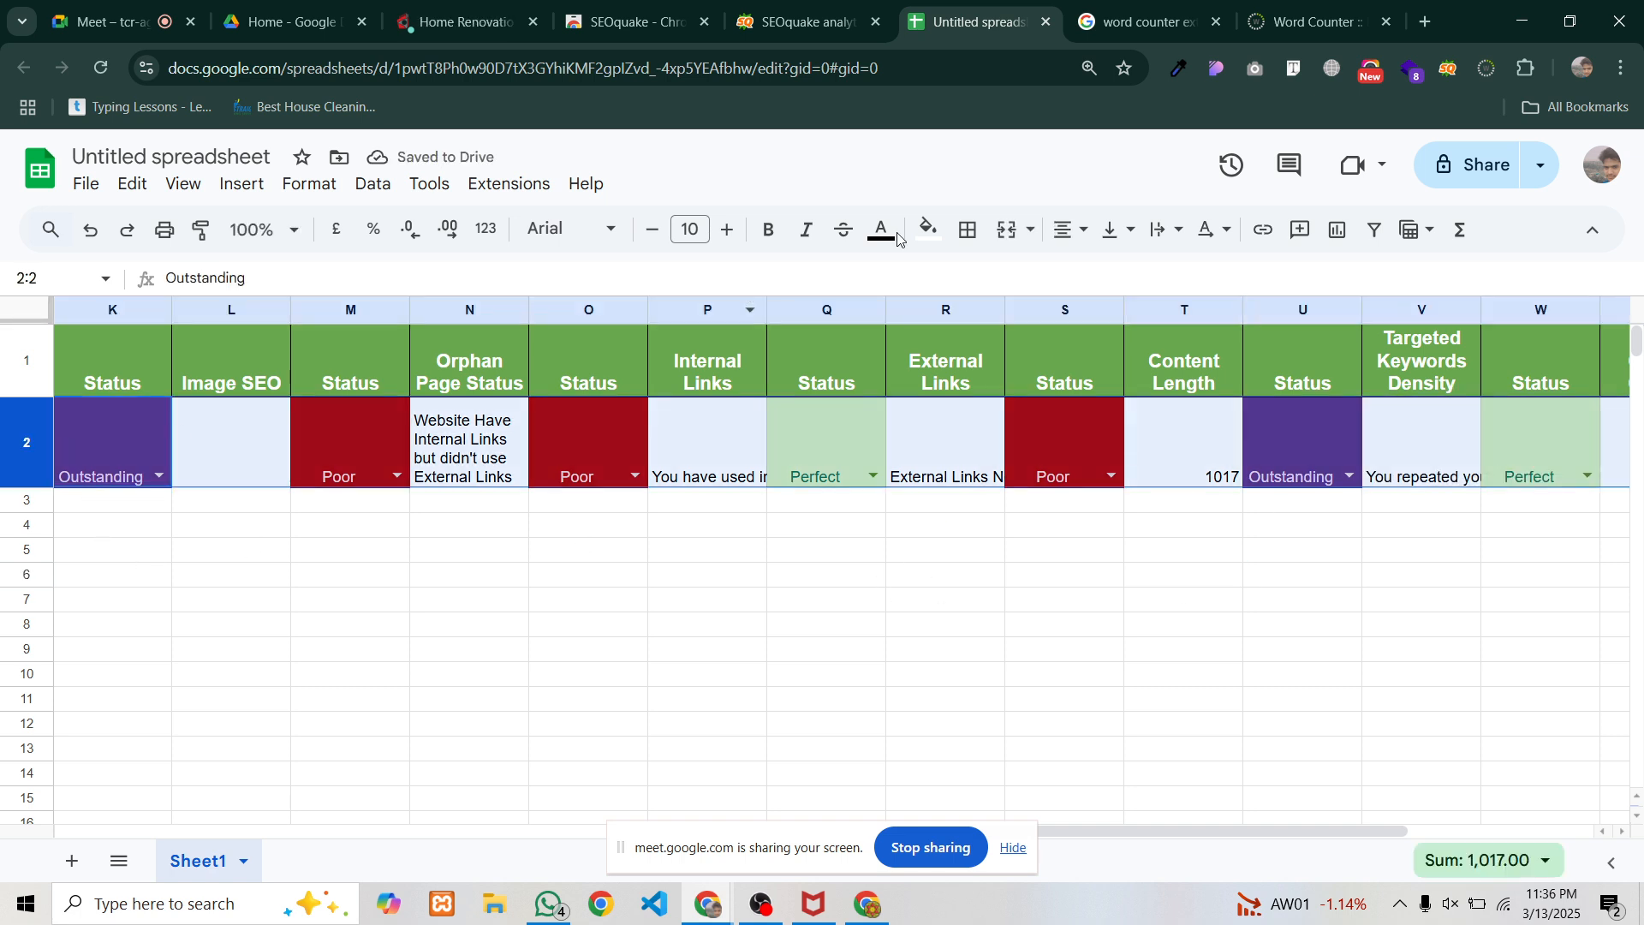
{"action": "left_click", "coordinate": [1179, 231]}
{"action": "left_click", "coordinate": [1203, 273]}
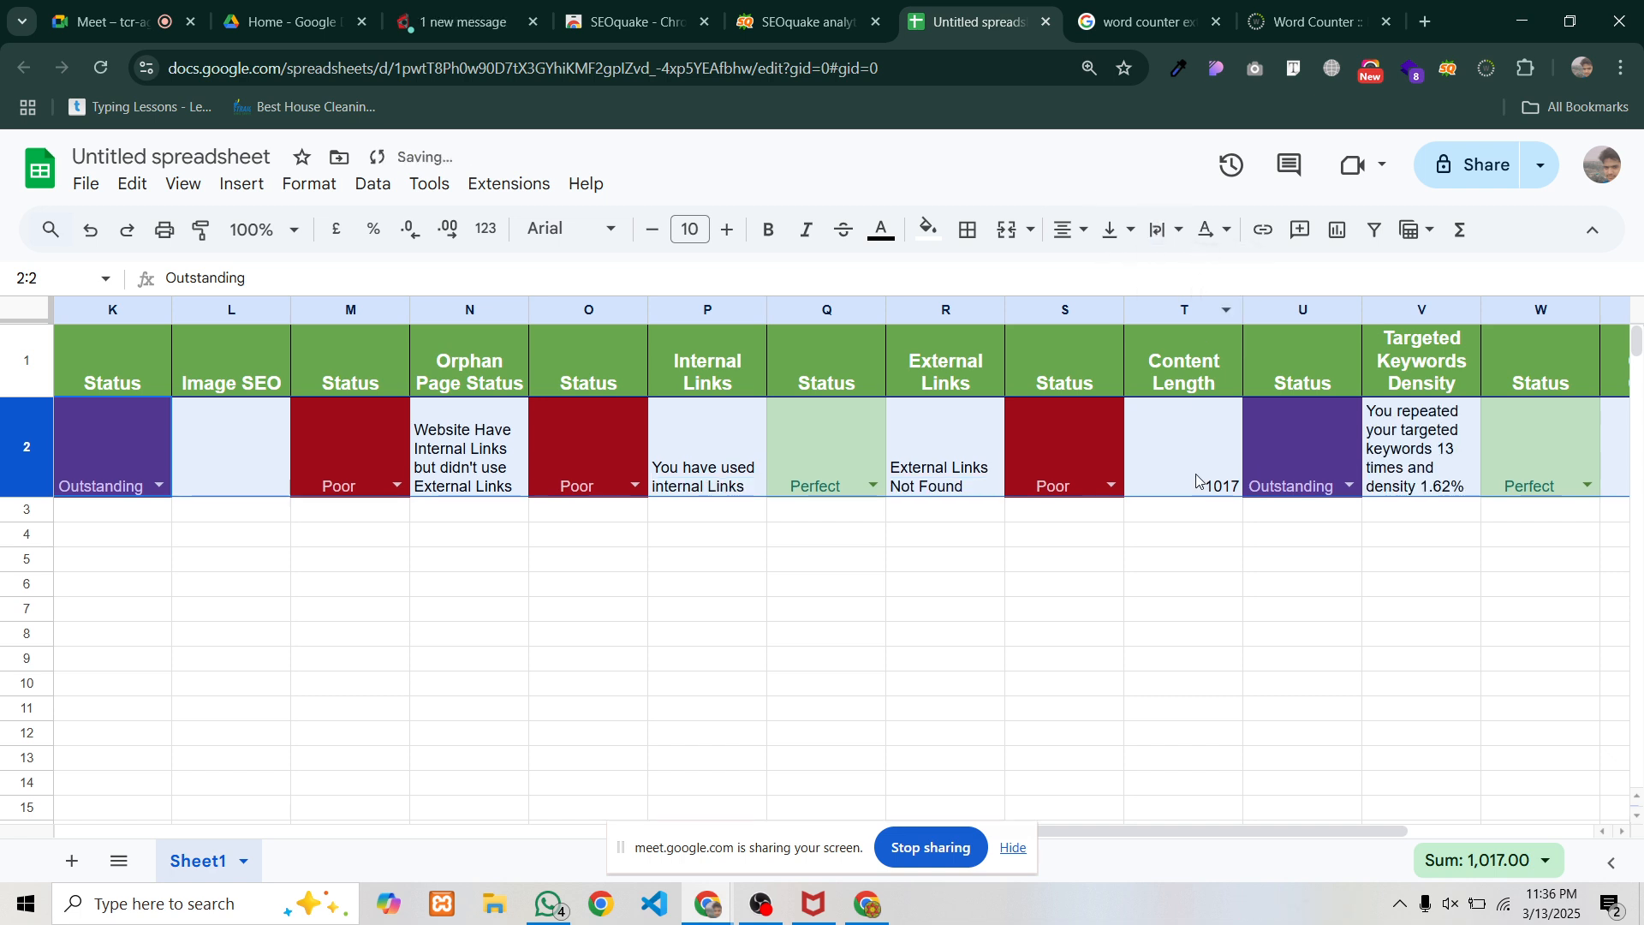
{"action": "left_click", "coordinate": [1199, 536]}
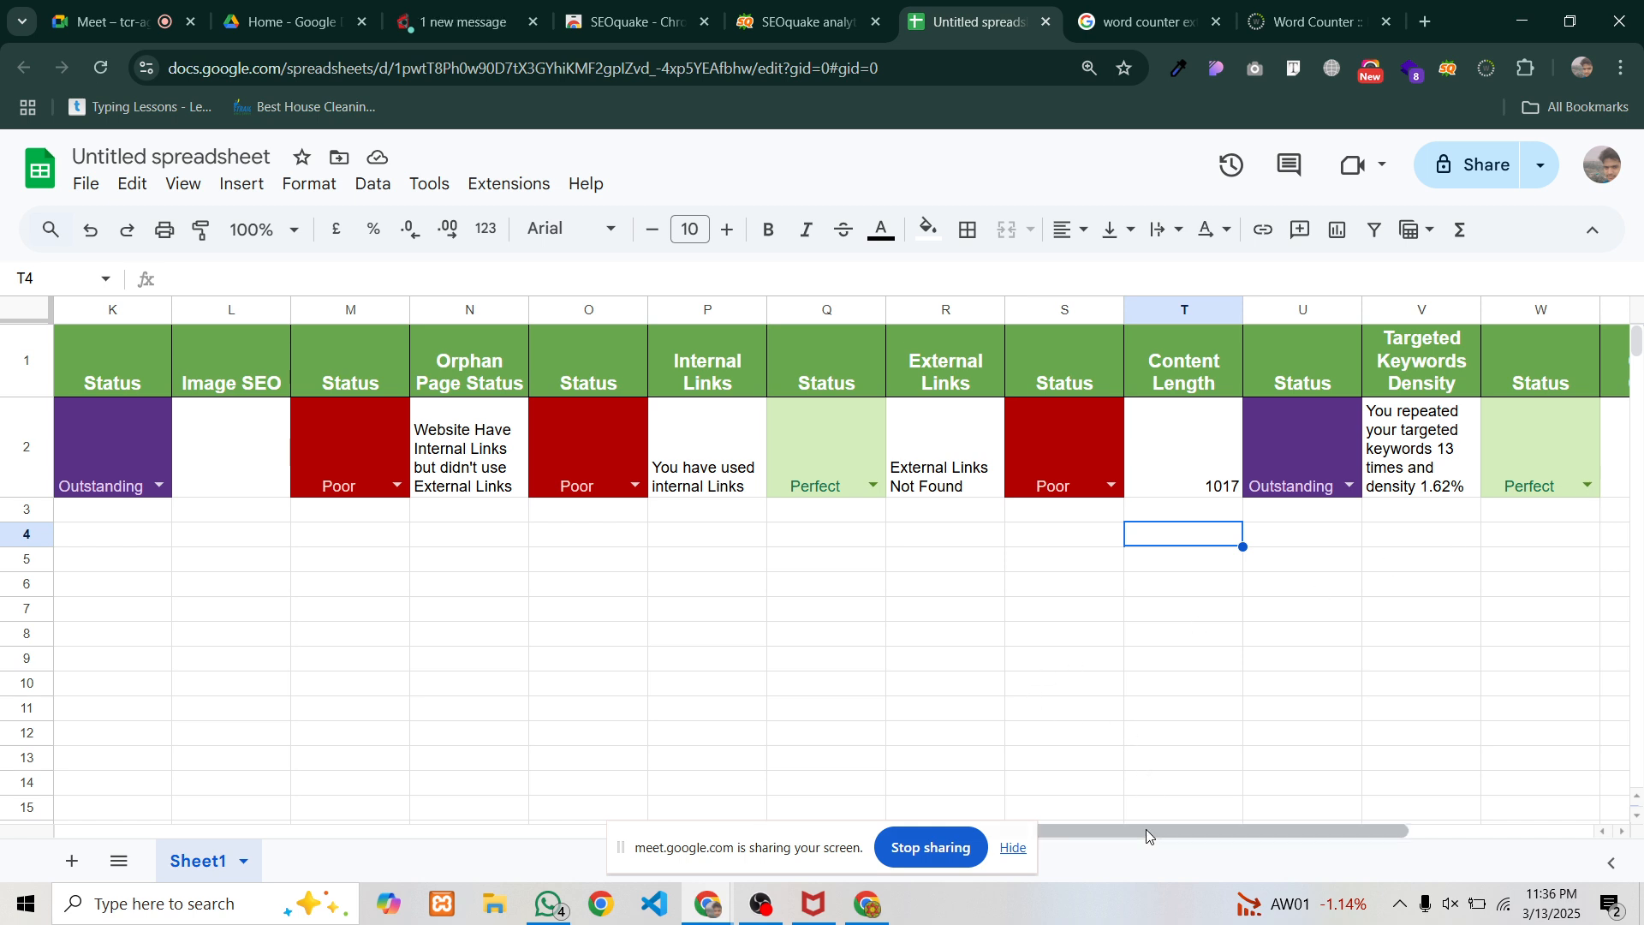
Review T2's 1017, V2's density note and W2's Perfect status, then select X2
{"action": "left_click_drag", "start_coordinate": [1146, 829], "coordinate": [1256, 833]}
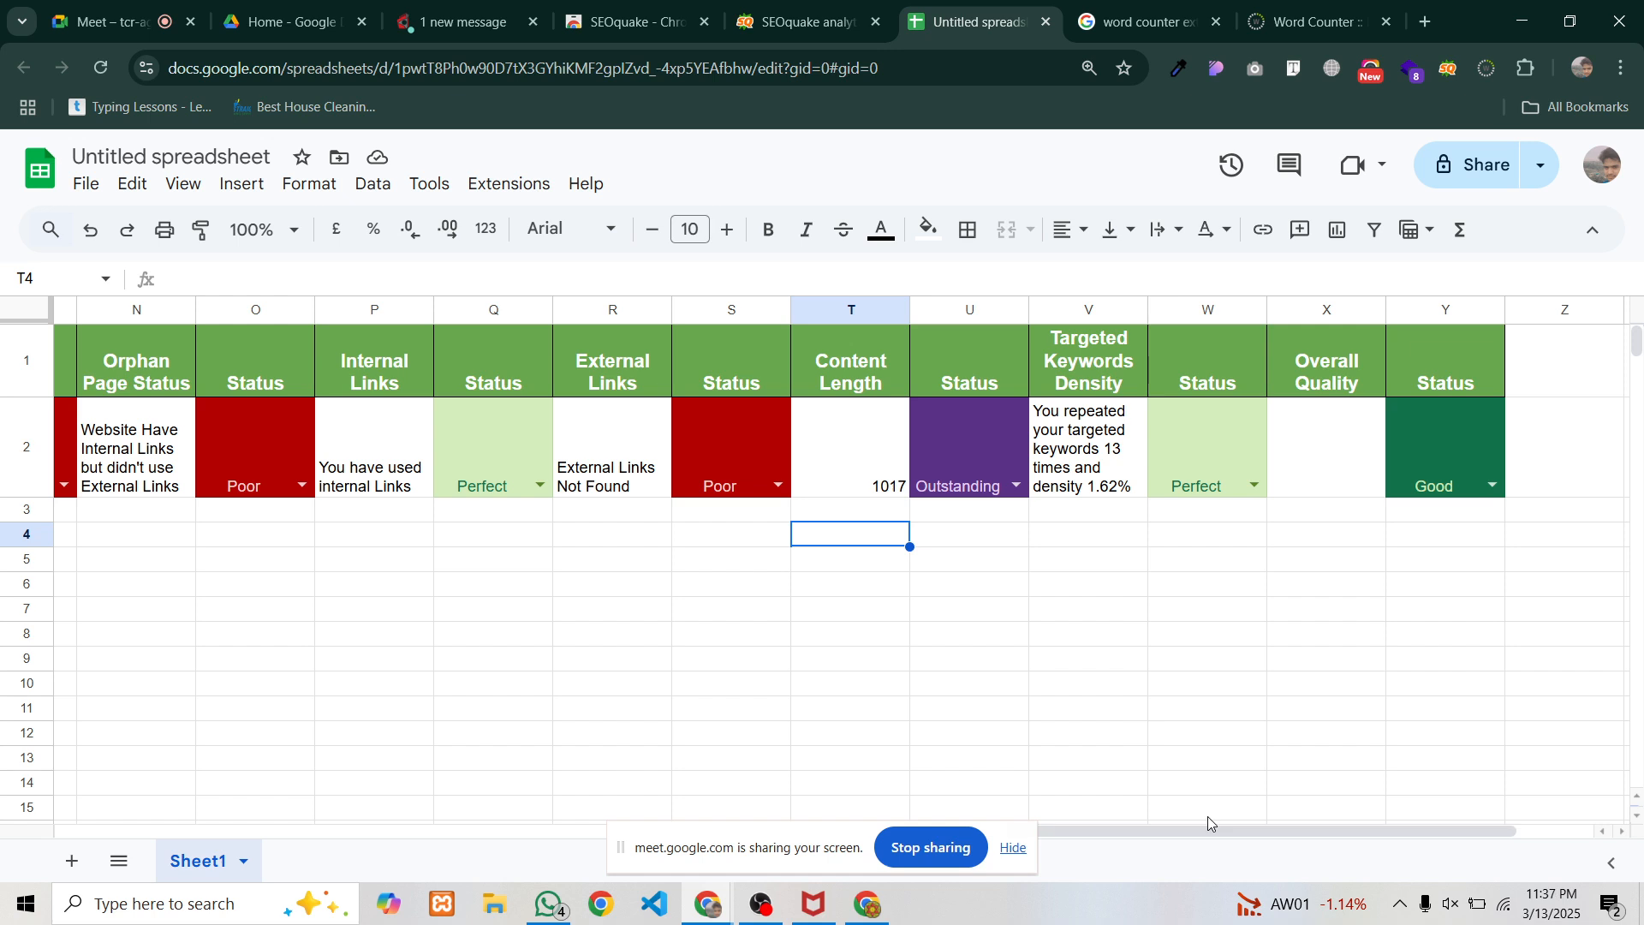
{"action": "left_click", "coordinate": [822, 428]}
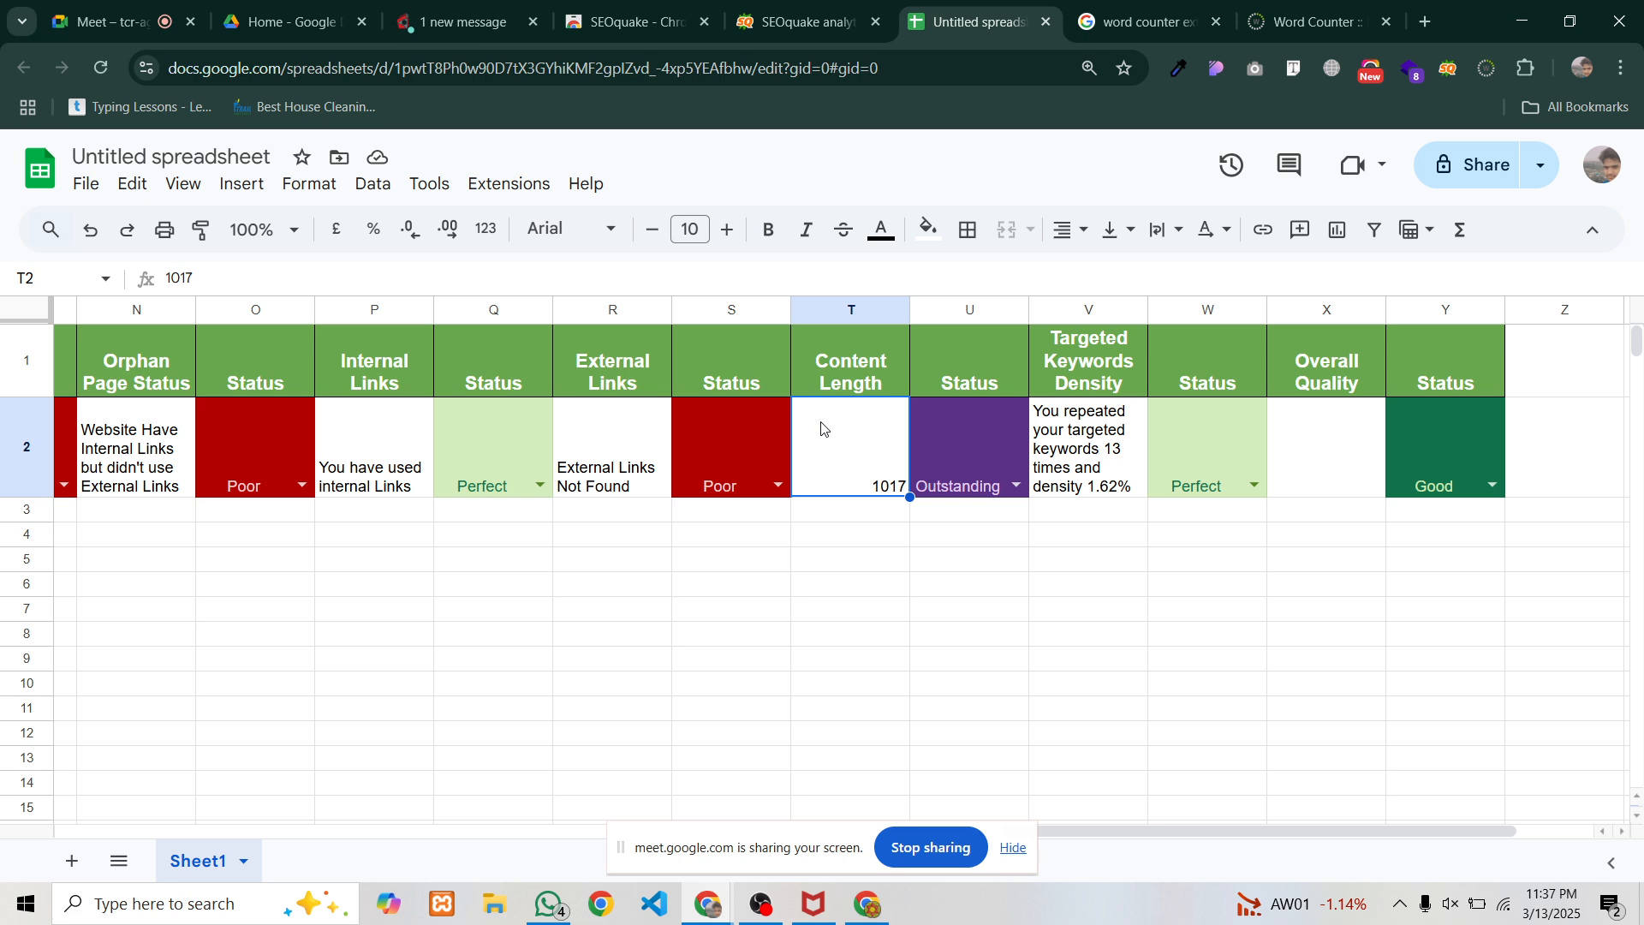
{"action": "left_click", "coordinate": [1103, 450]}
{"action": "left_click", "coordinate": [1162, 464]}
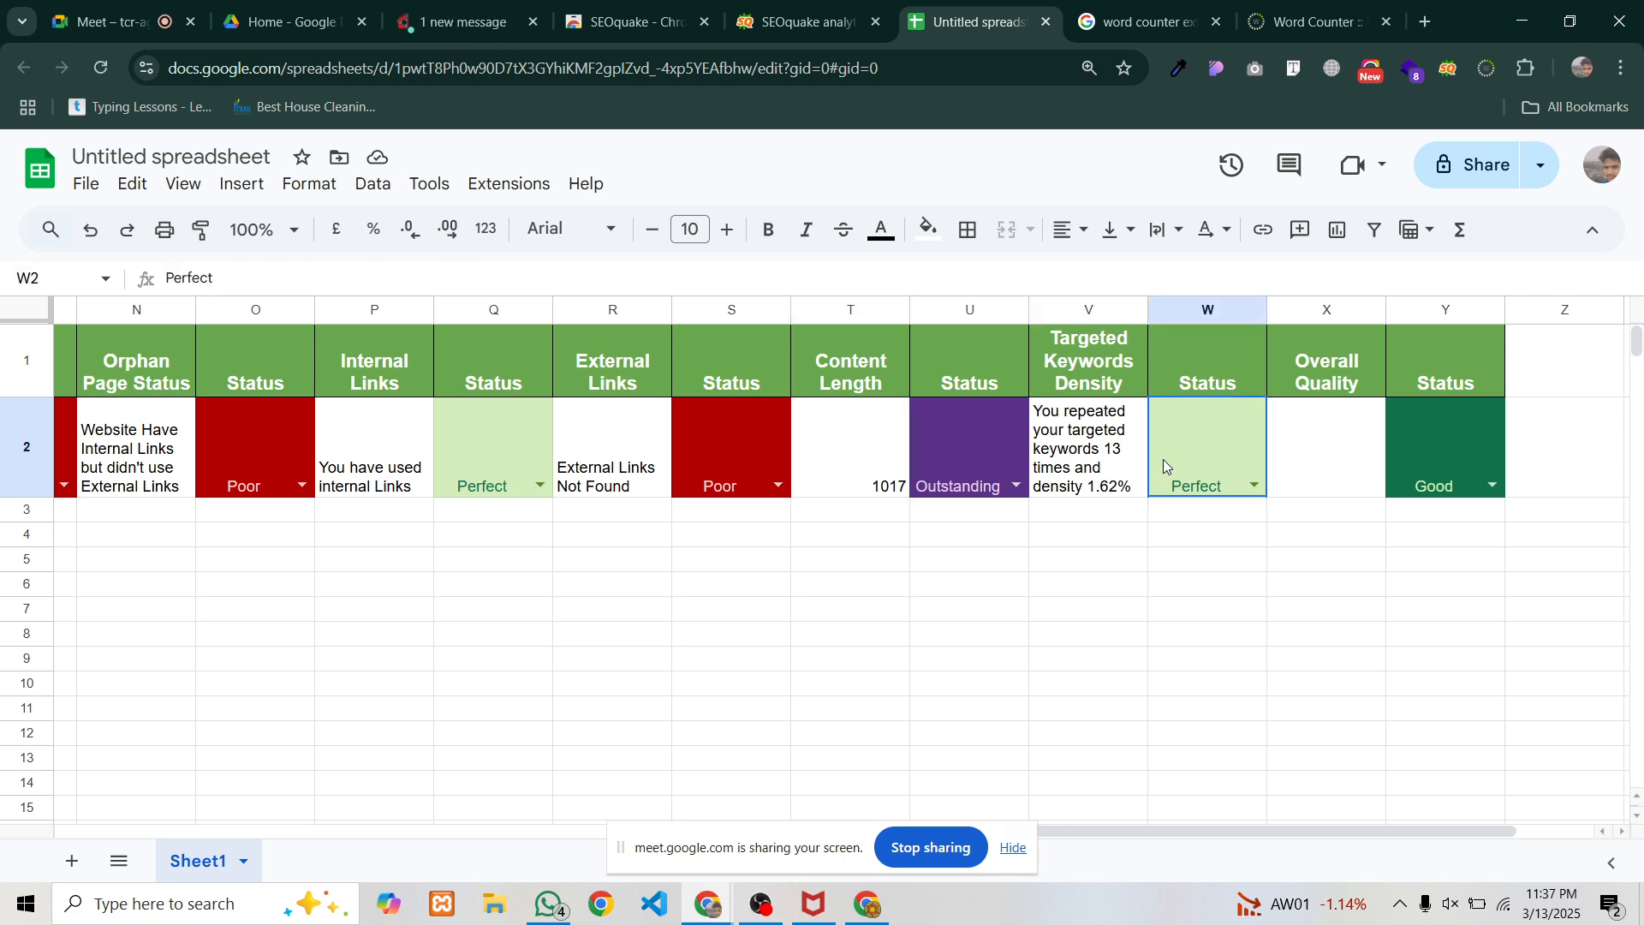
{"action": "left_click", "coordinate": [1307, 445]}
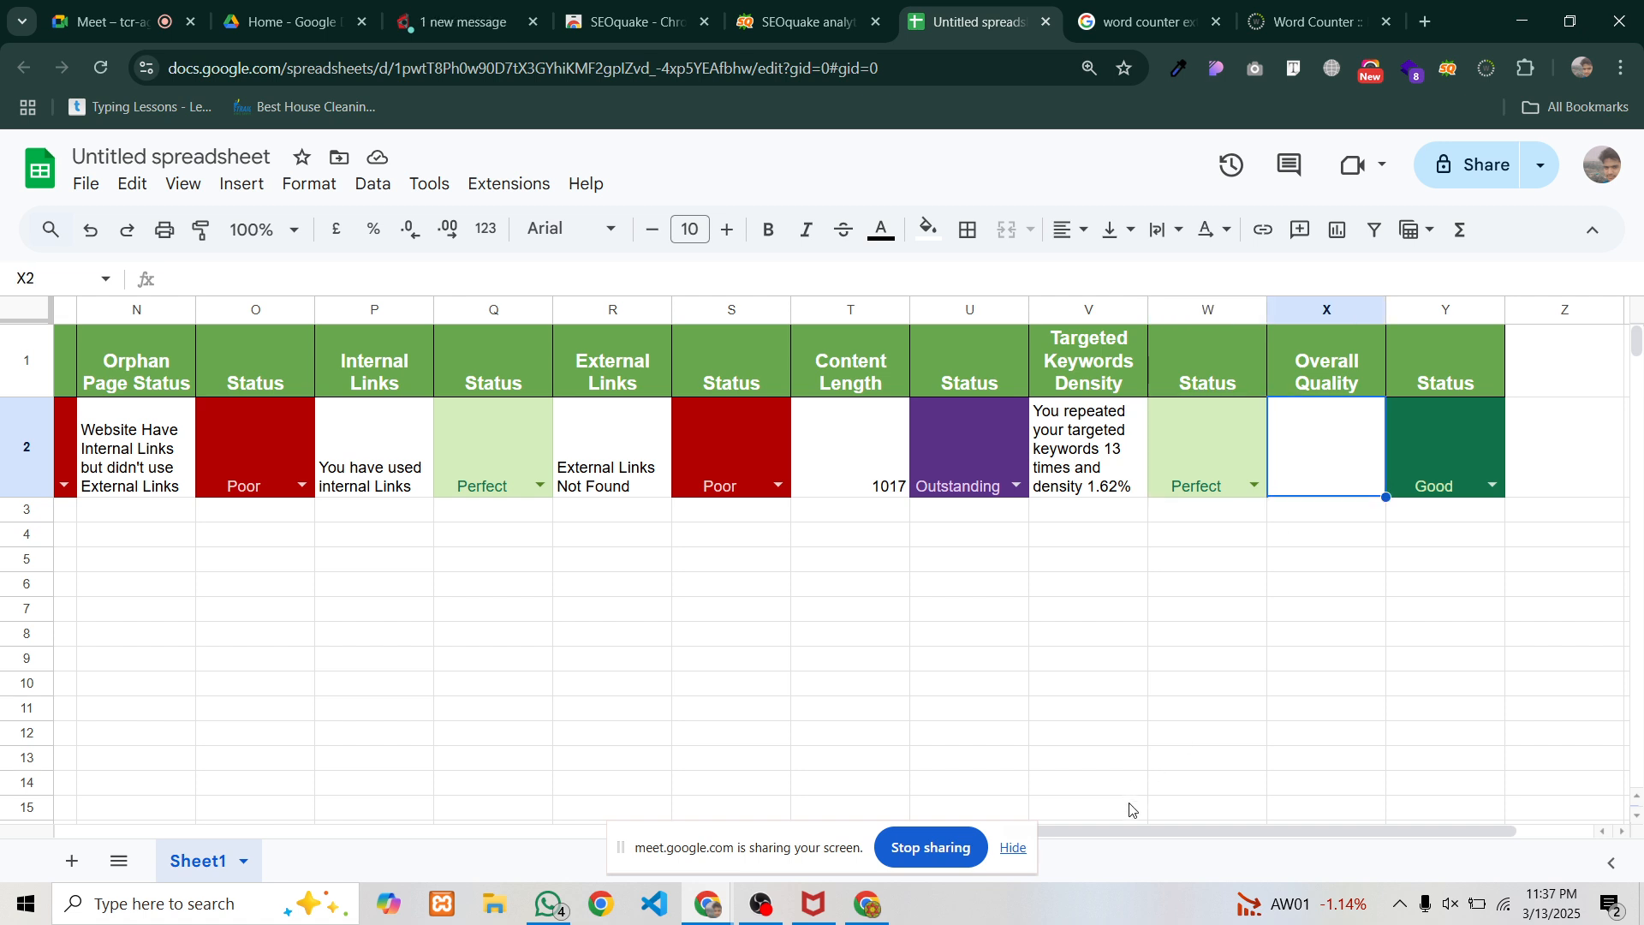
{"action": "left_click_drag", "start_coordinate": [1166, 831], "coordinate": [132, 881]}
{"action": "left_click", "coordinate": [401, 481]}
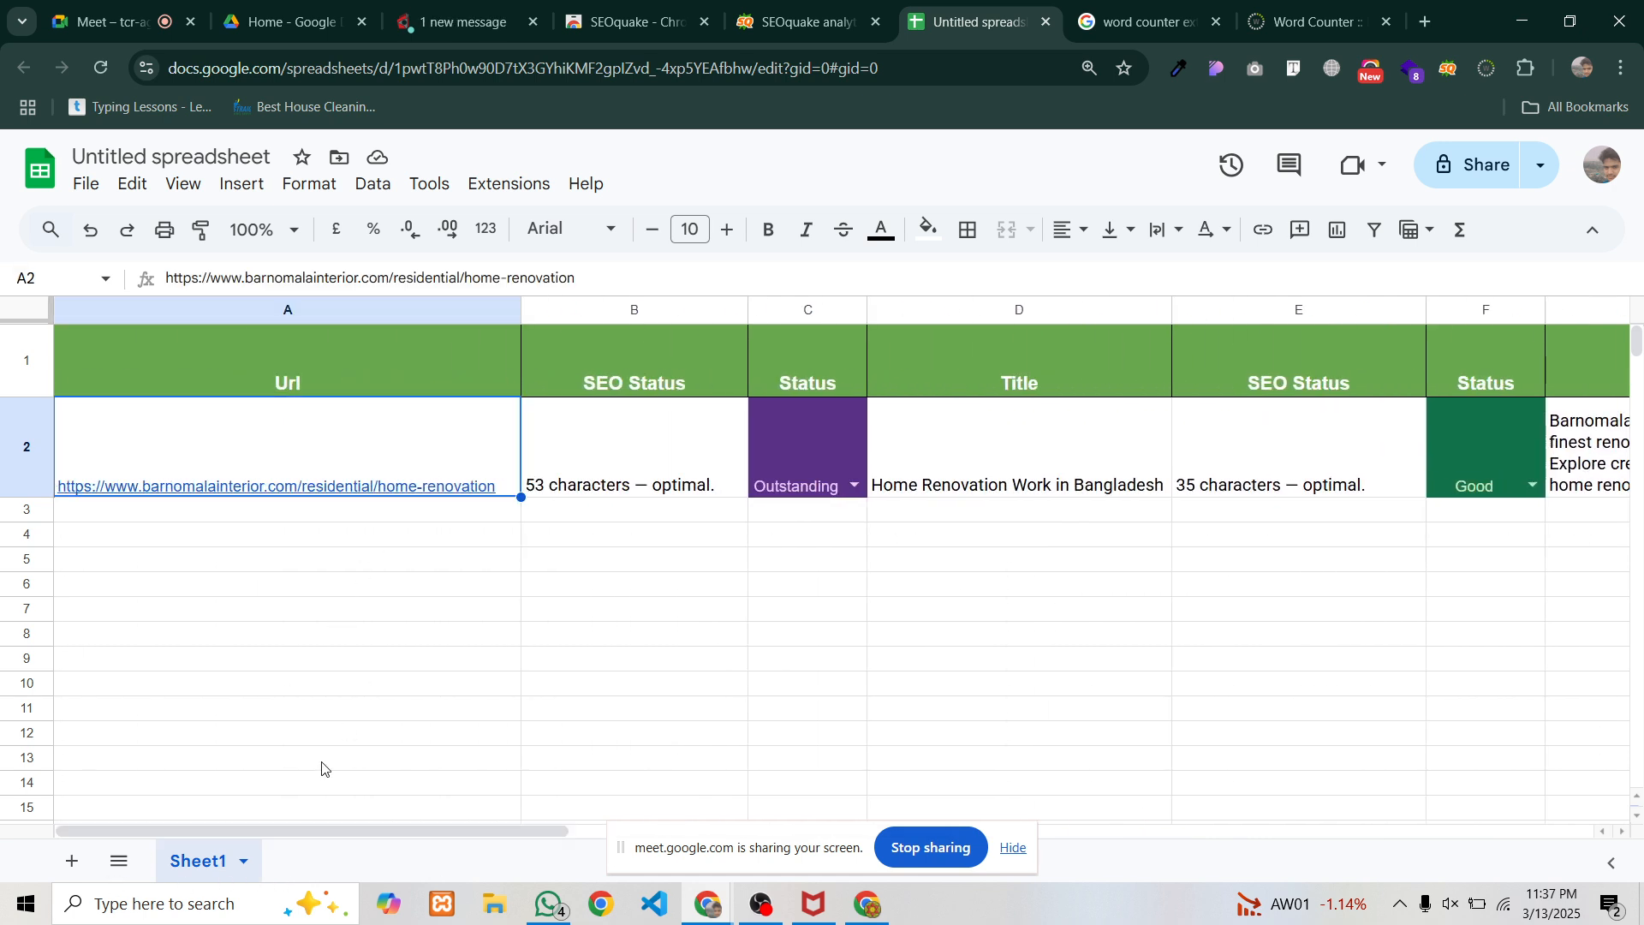
{"action": "left_click_drag", "start_coordinate": [316, 829], "coordinate": [488, 847]}
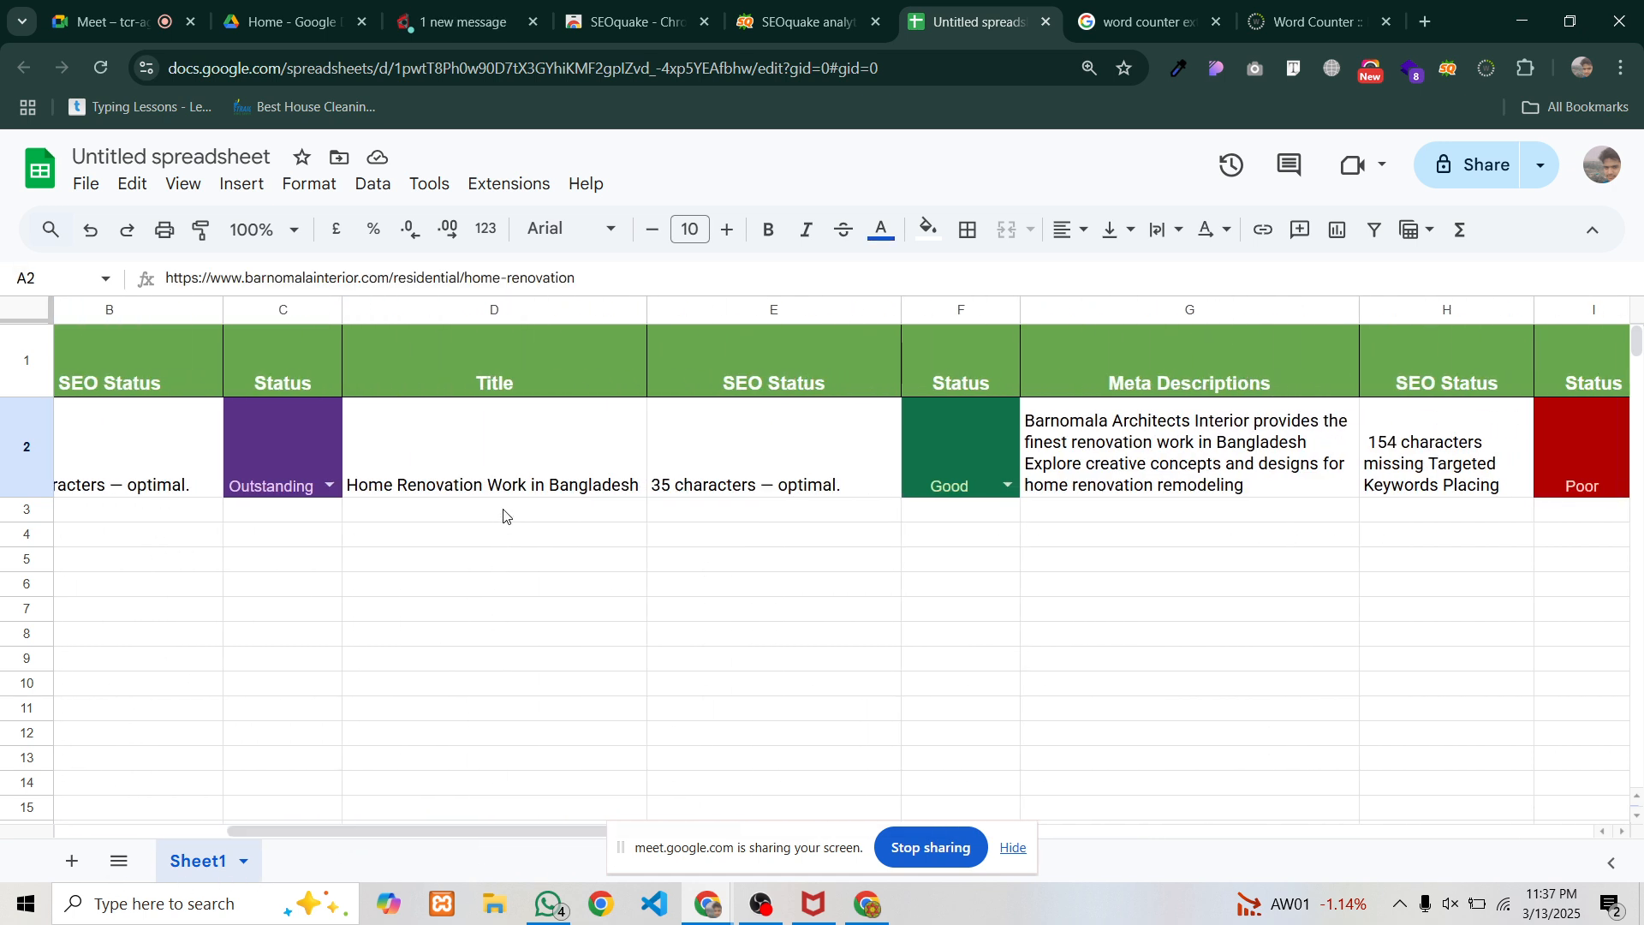
{"action": "left_click", "coordinate": [501, 454]}
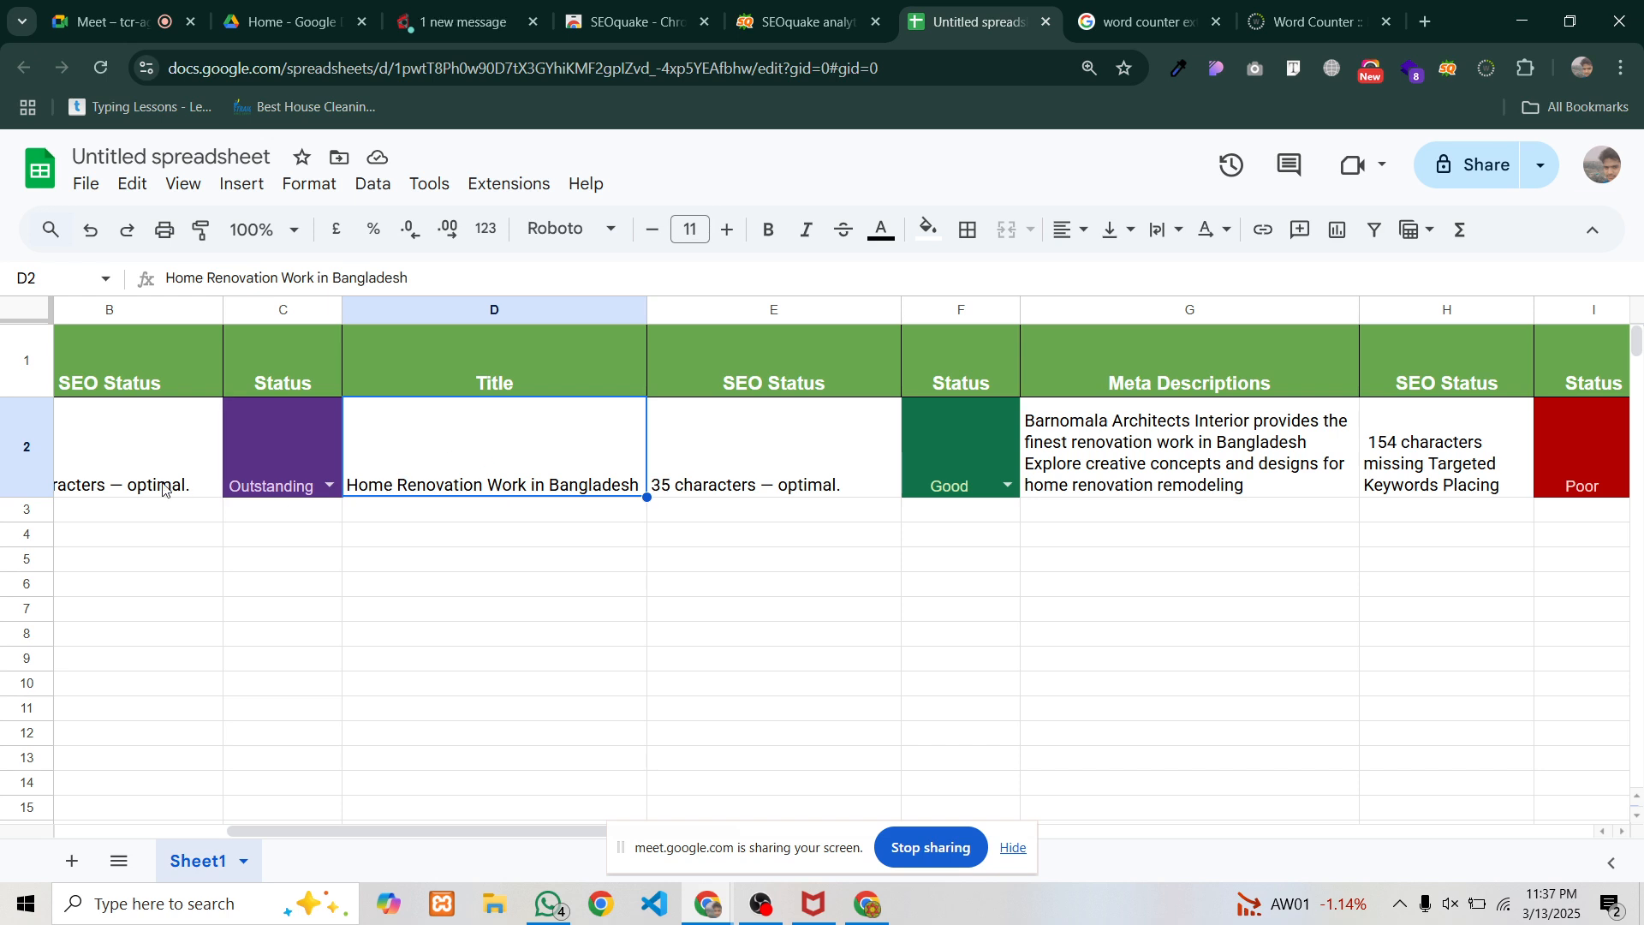
{"action": "left_click", "coordinate": [94, 485]}
{"action": "left_click", "coordinate": [512, 444]}
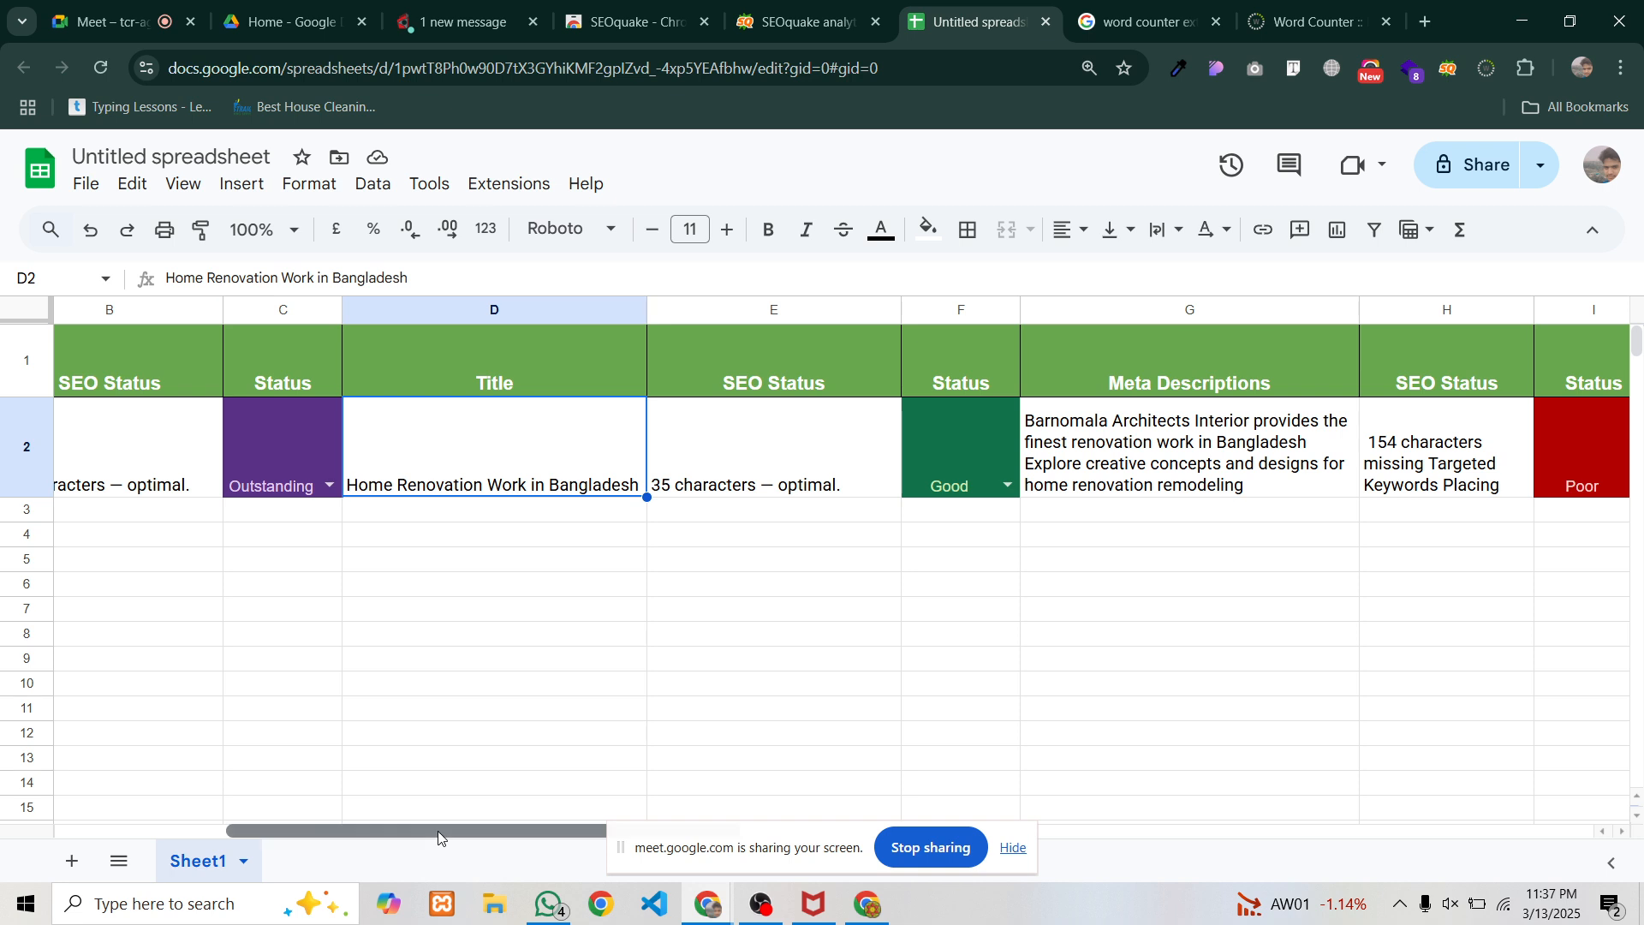
{"action": "scroll", "coordinate": [438, 834], "scroll_direction": "right", "scroll_amount": 5}
{"action": "left_click", "coordinate": [458, 493]}
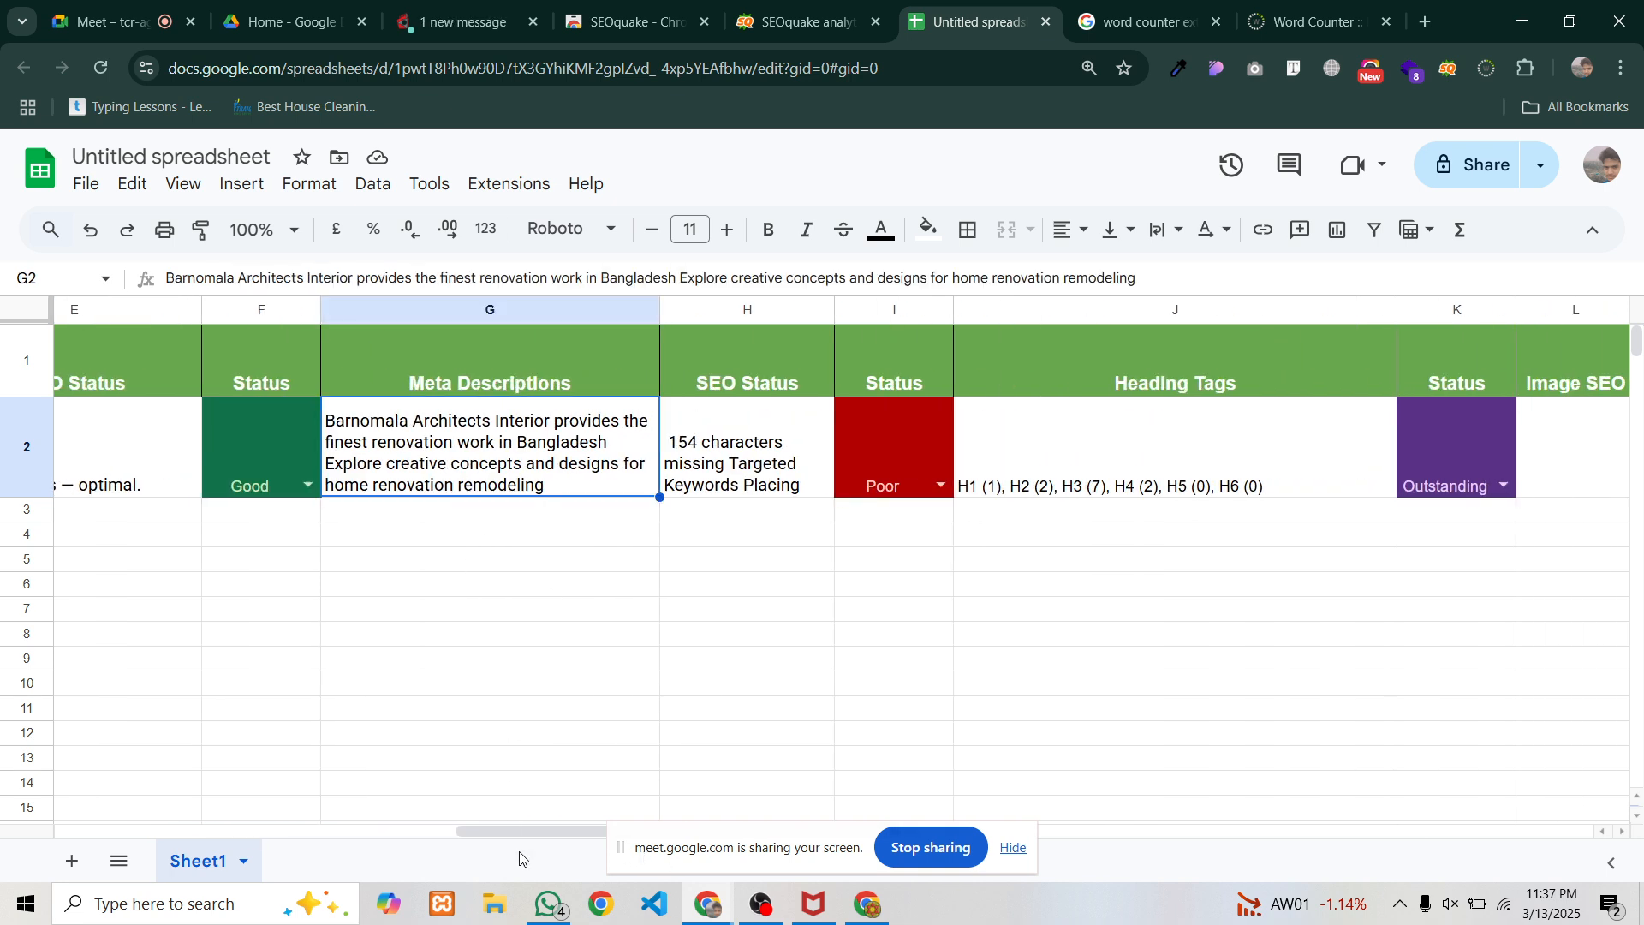
{"action": "left_click_drag", "start_coordinate": [516, 829], "coordinate": [831, 844]}
{"action": "left_click", "coordinate": [572, 451]}
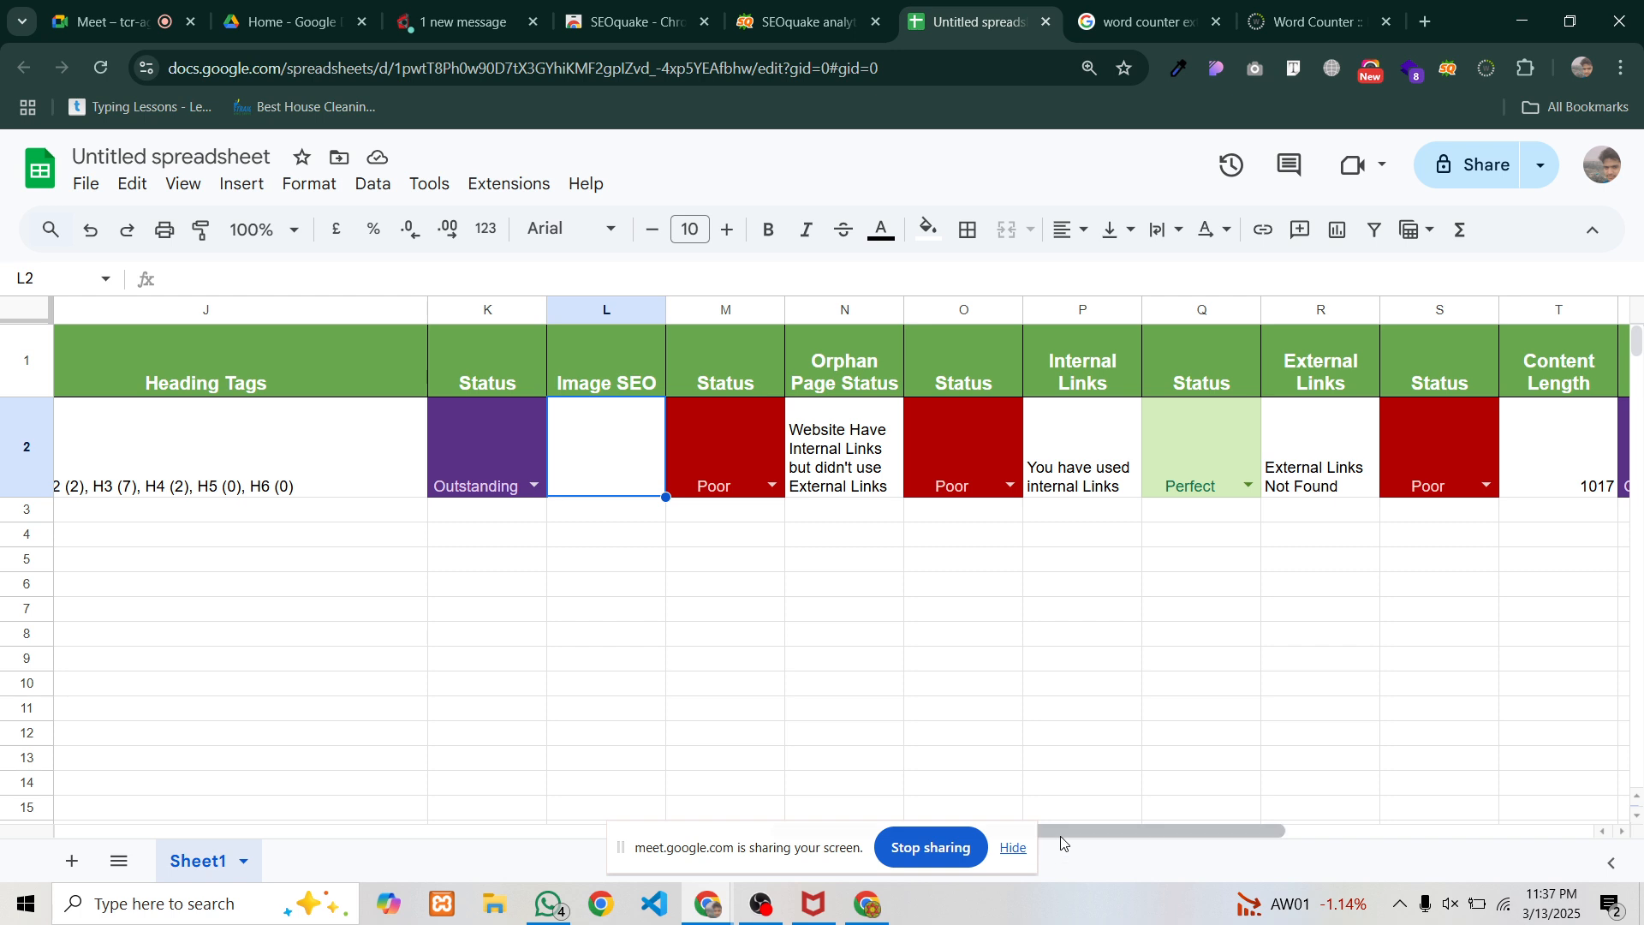
{"action": "left_click", "coordinate": [850, 433]}
{"action": "left_click_drag", "start_coordinate": [1077, 829], "coordinate": [1208, 829]}
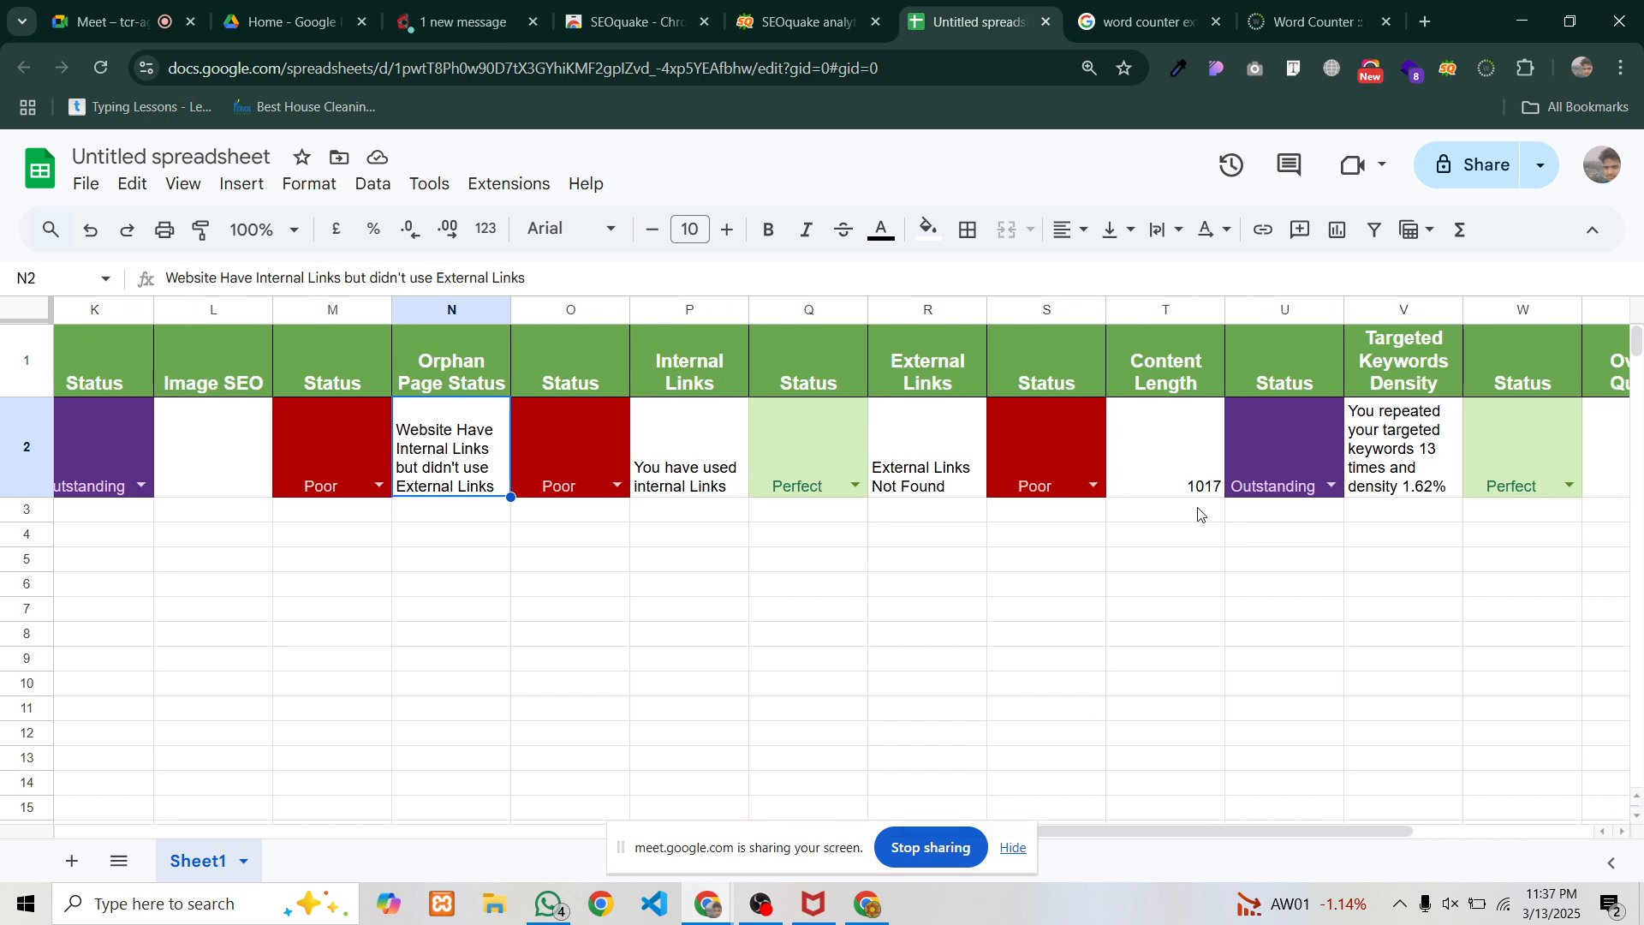
{"action": "left_click_drag", "start_coordinate": [1102, 830], "coordinate": [1186, 855]}
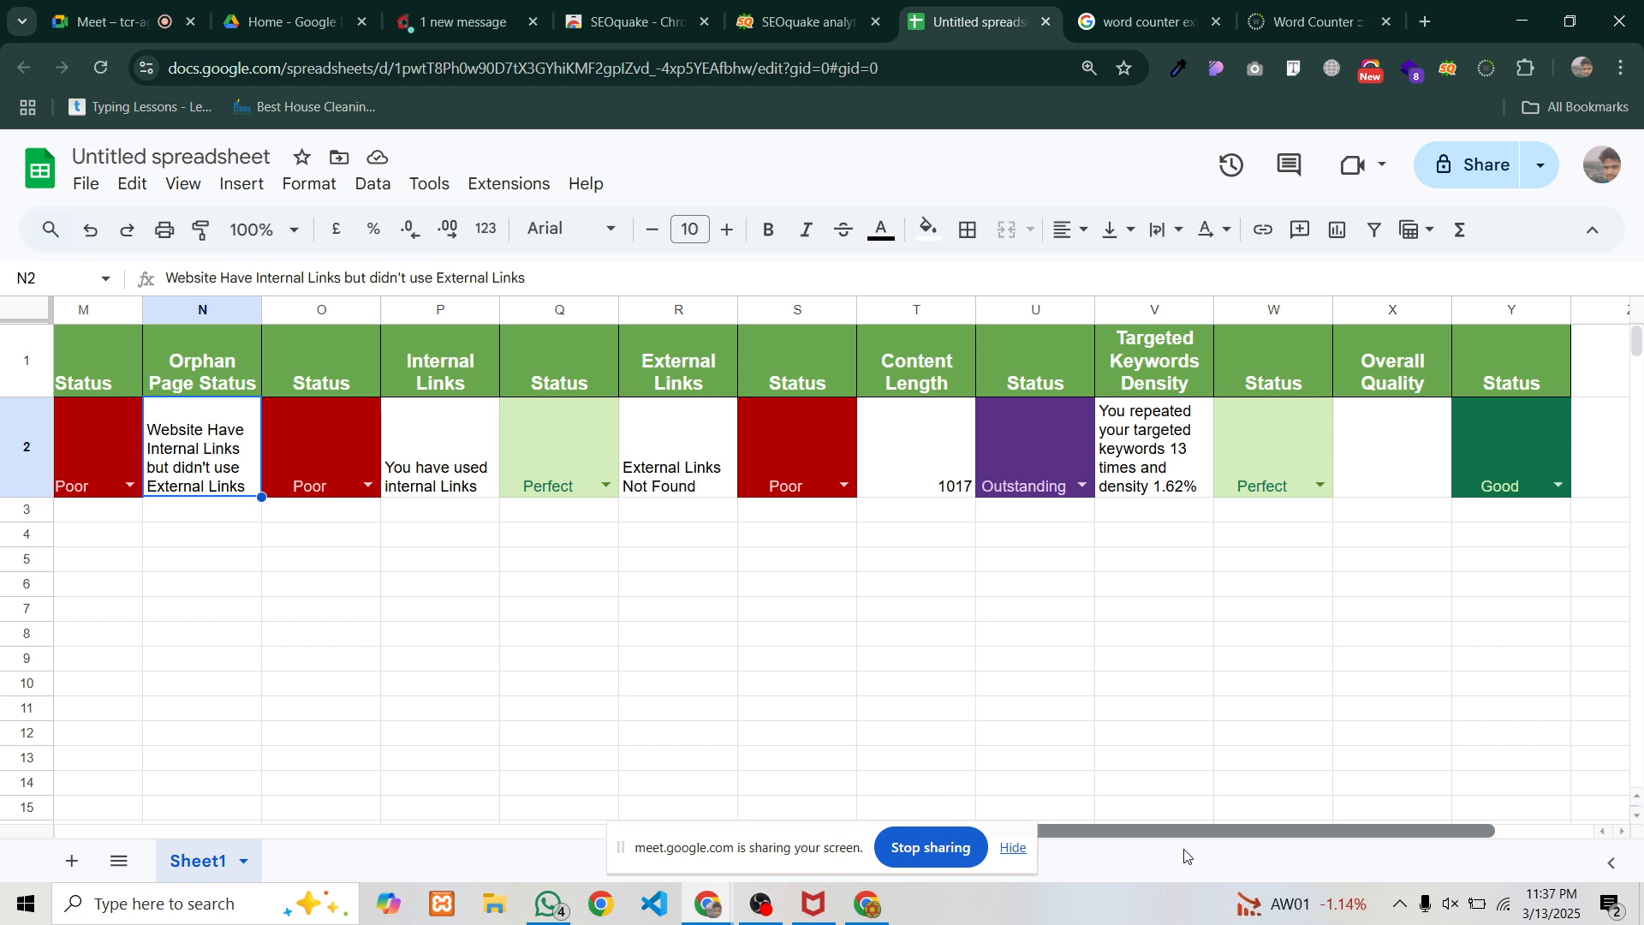
{"action": "left_click_drag", "start_coordinate": [1186, 856], "coordinate": [949, 830]}
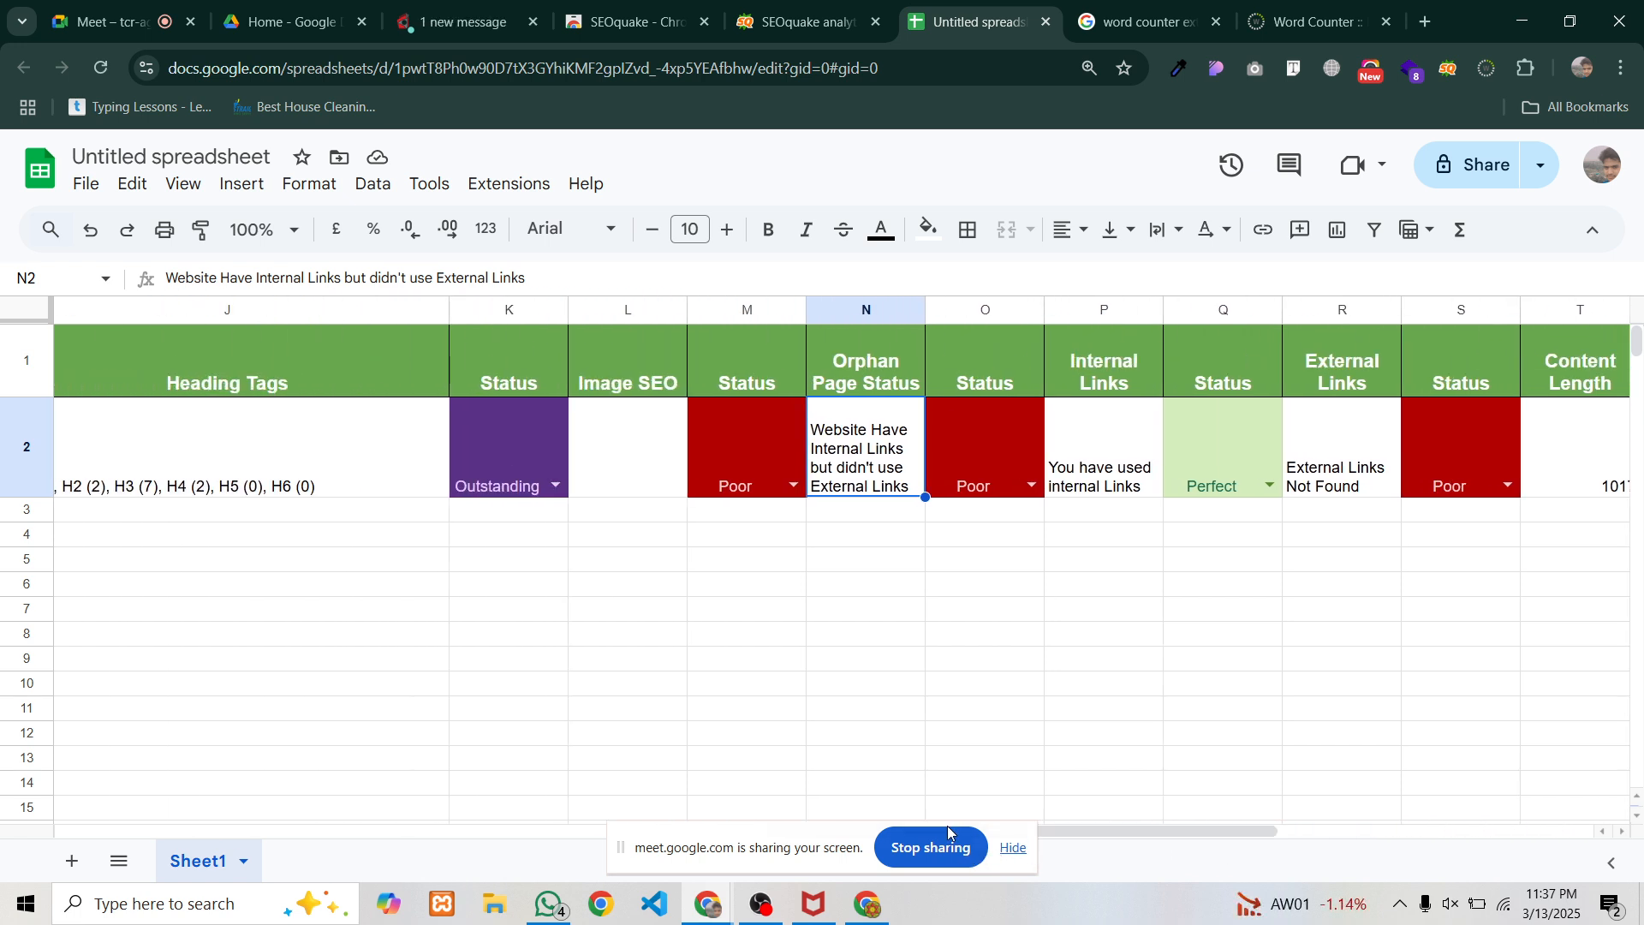
{"action": "left_click", "coordinate": [558, 435]}
{"action": "left_click", "coordinate": [631, 433]}
{"action": "left_click", "coordinate": [743, 485]}
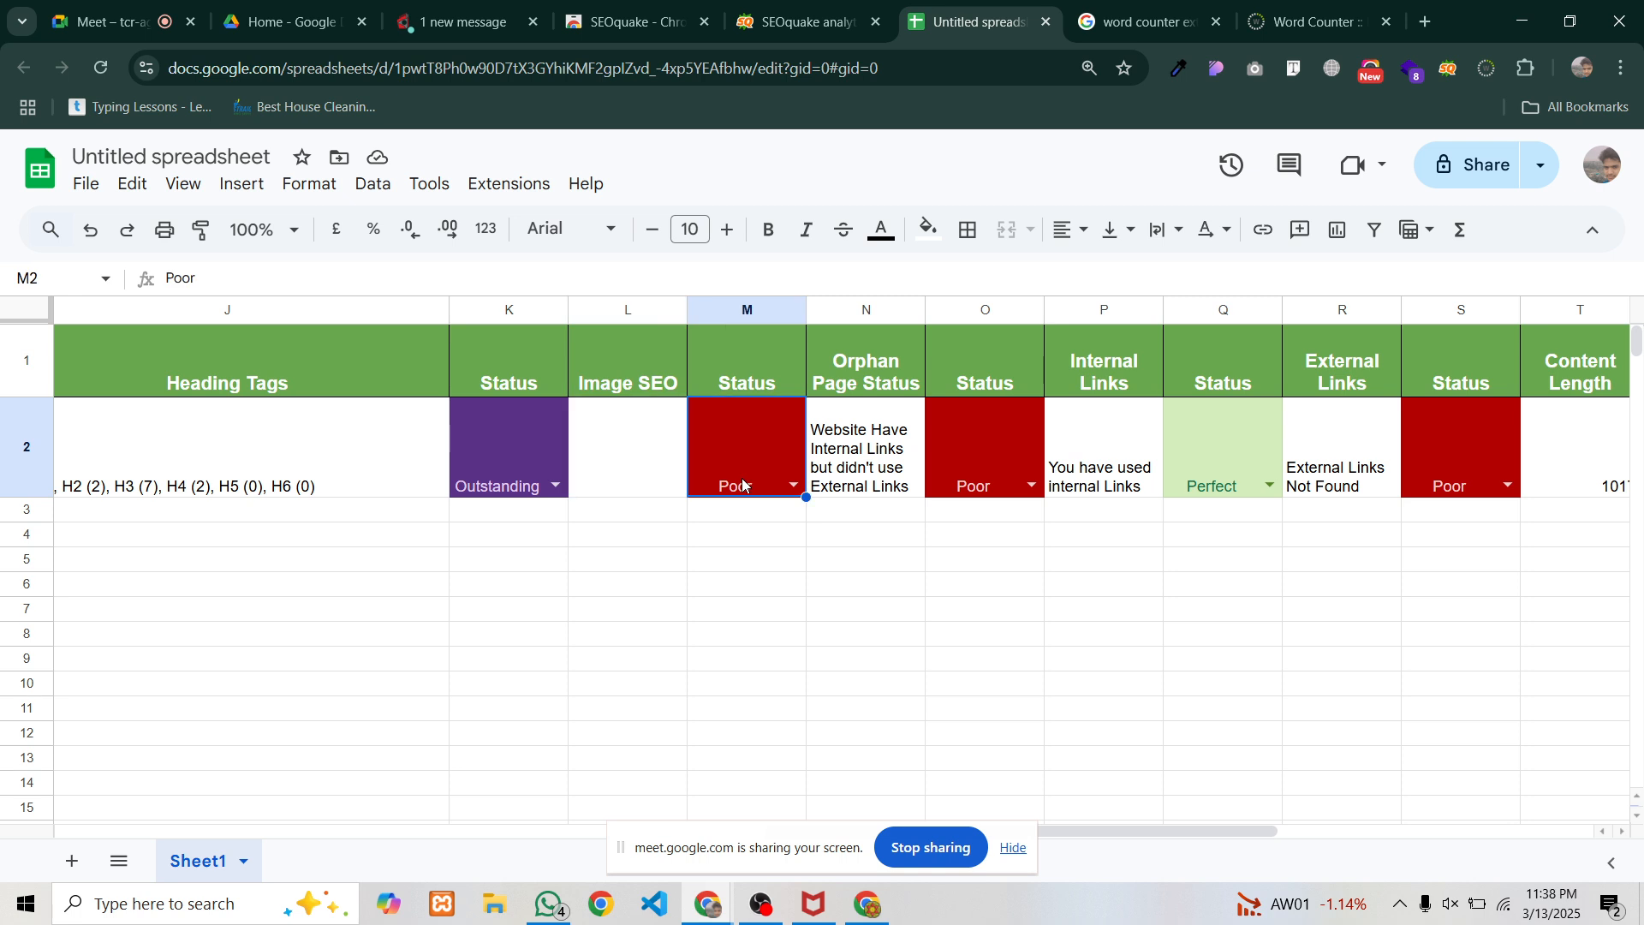
{"action": "left_click_drag", "start_coordinate": [1039, 831], "coordinate": [1456, 882]}
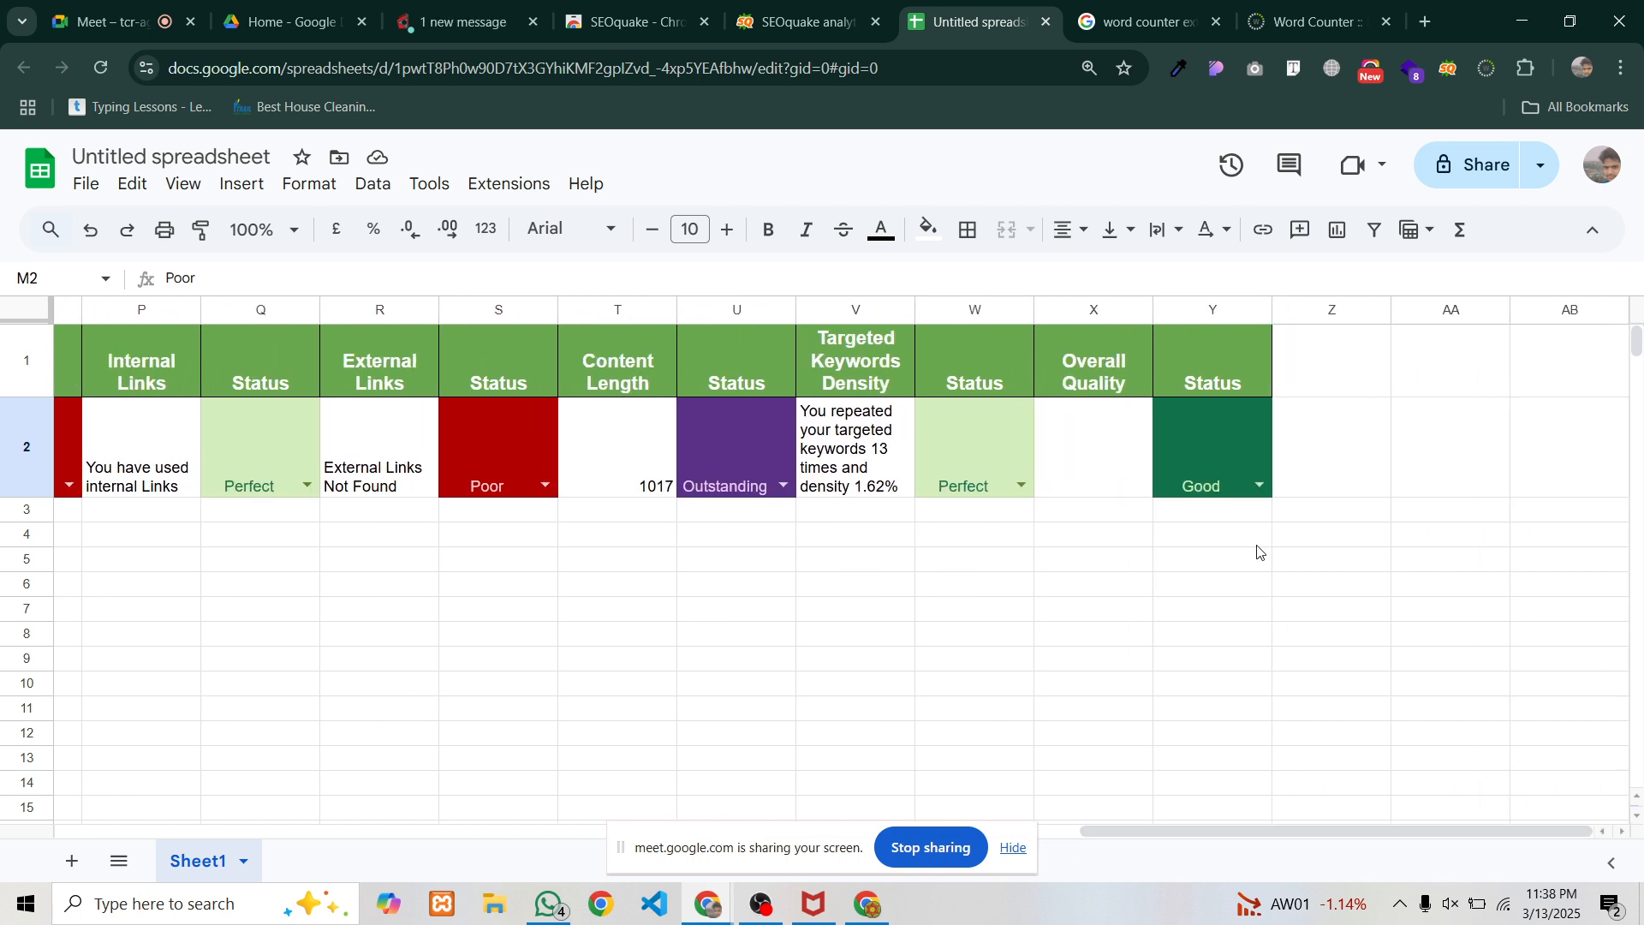
Enter 'Perfect. You need some improvements' as the Overall Quality note in X2
{"action": "left_click", "coordinate": [1082, 446]}
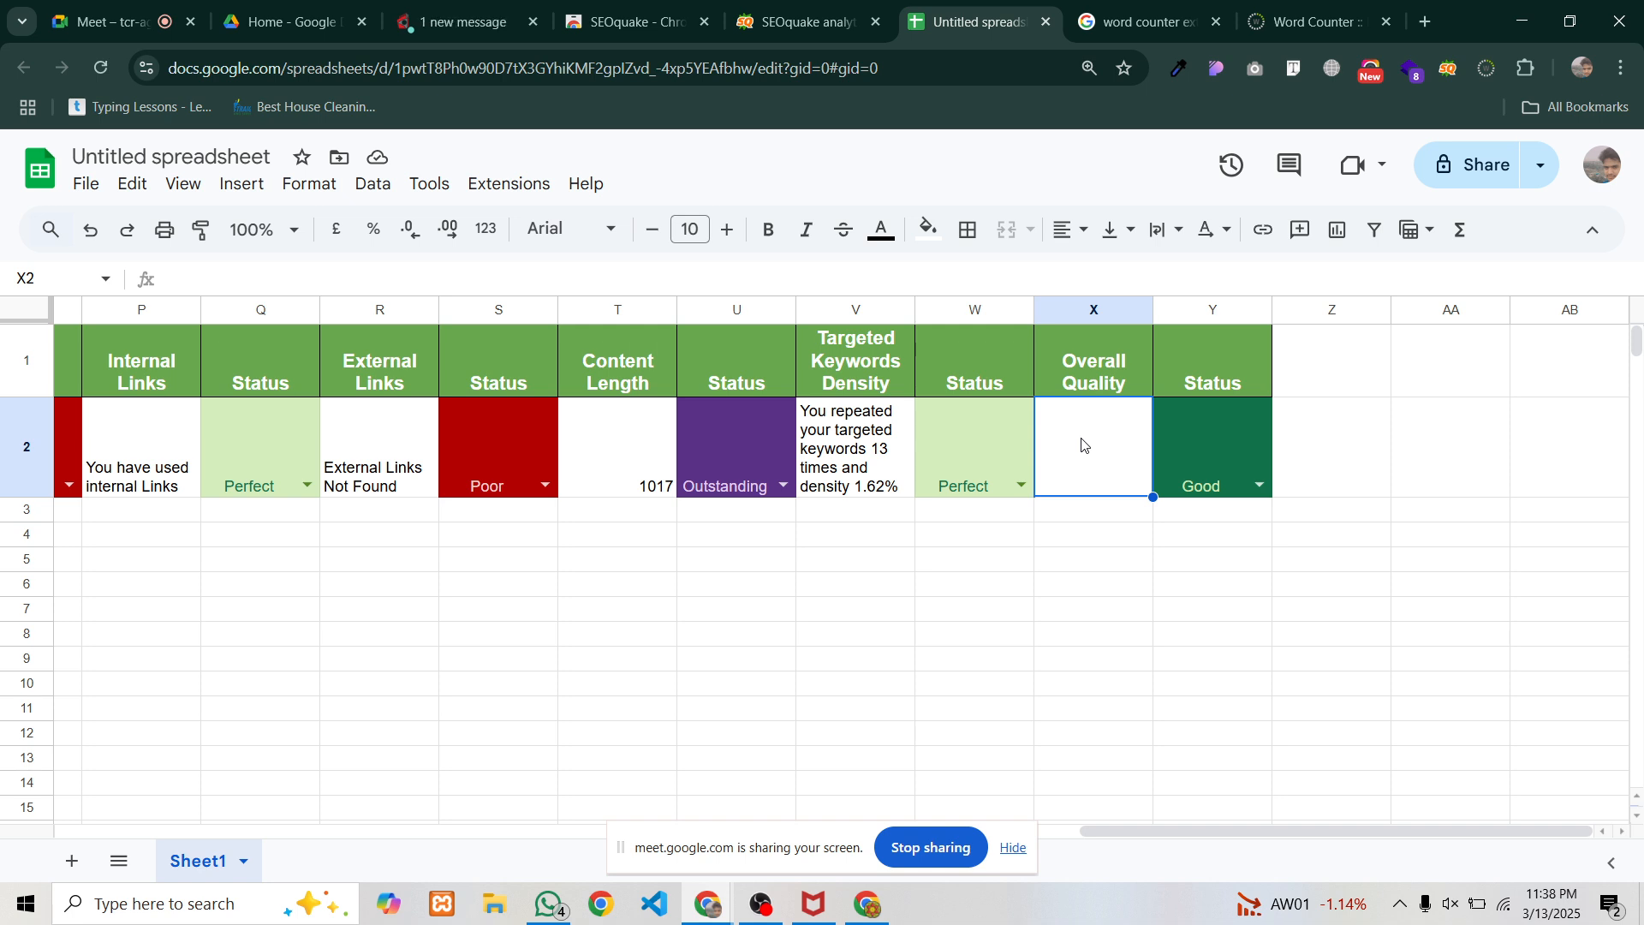
{"action": "type", "text": "Perfect"}
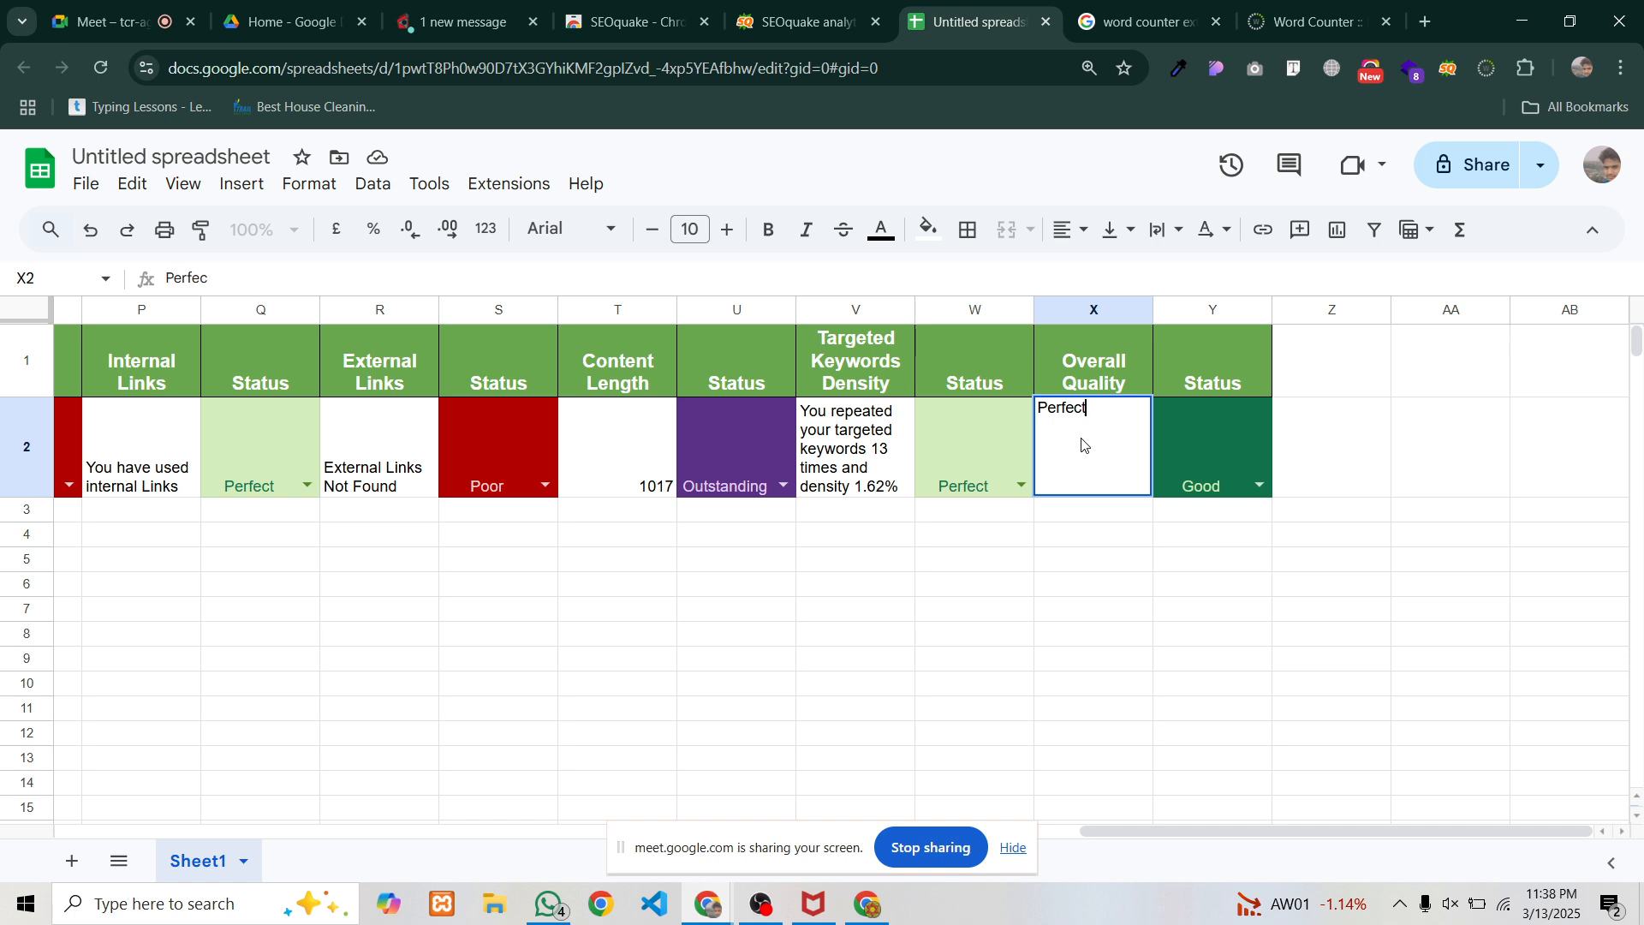
{"action": "type", "text": ". You need some"}
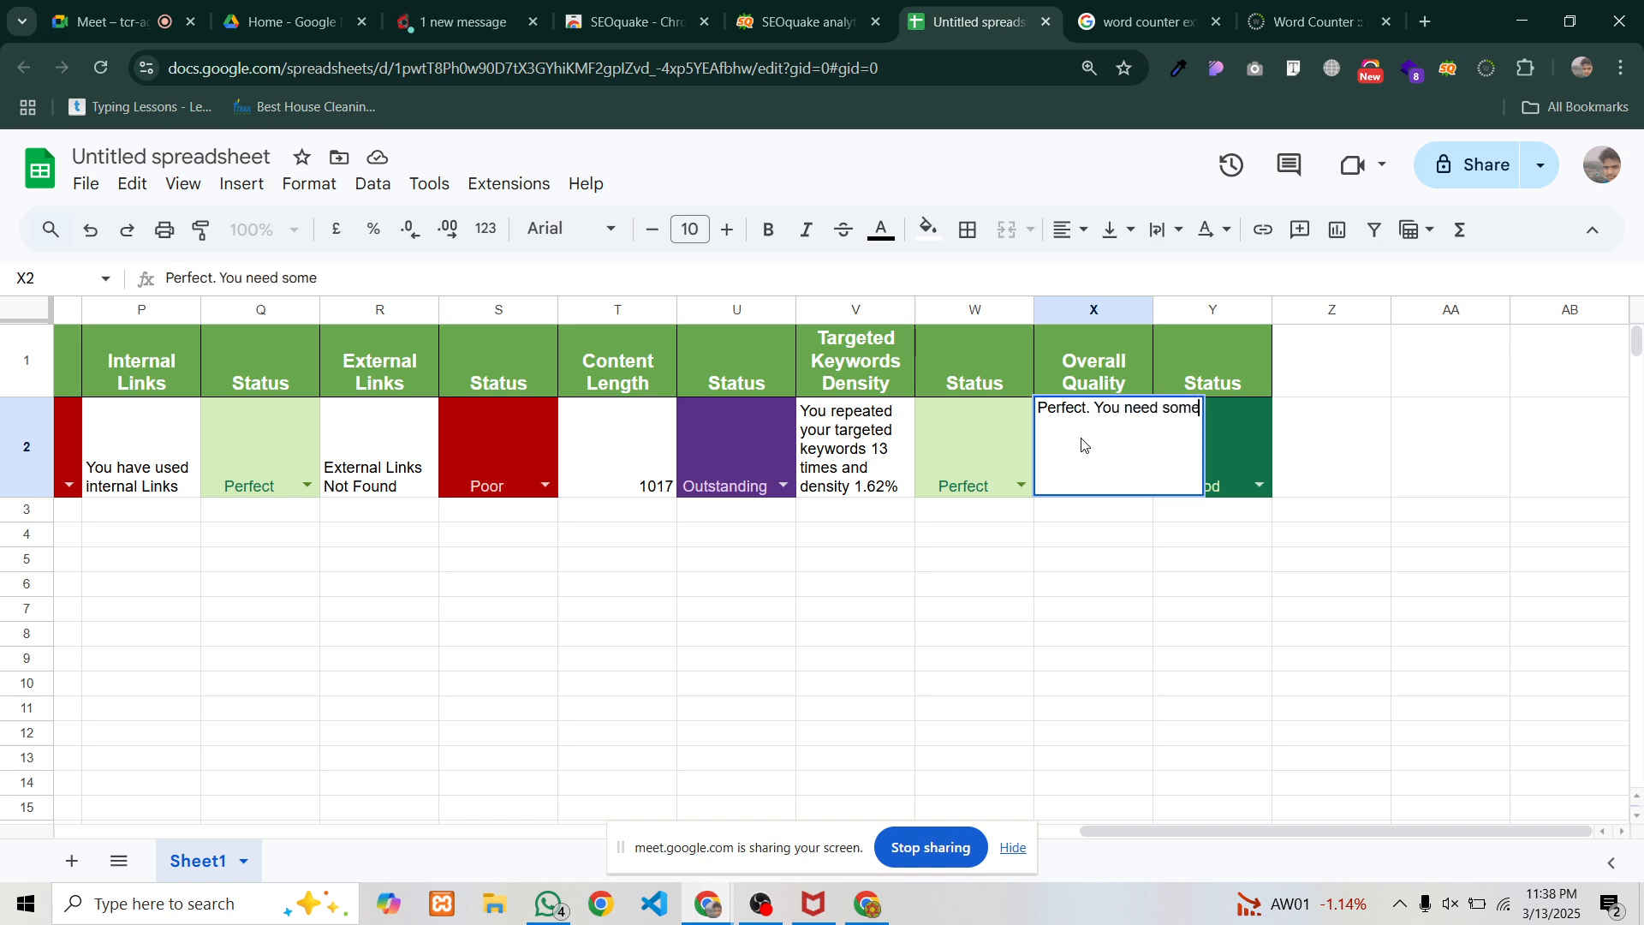
{"action": "type", "text": " imporo"}
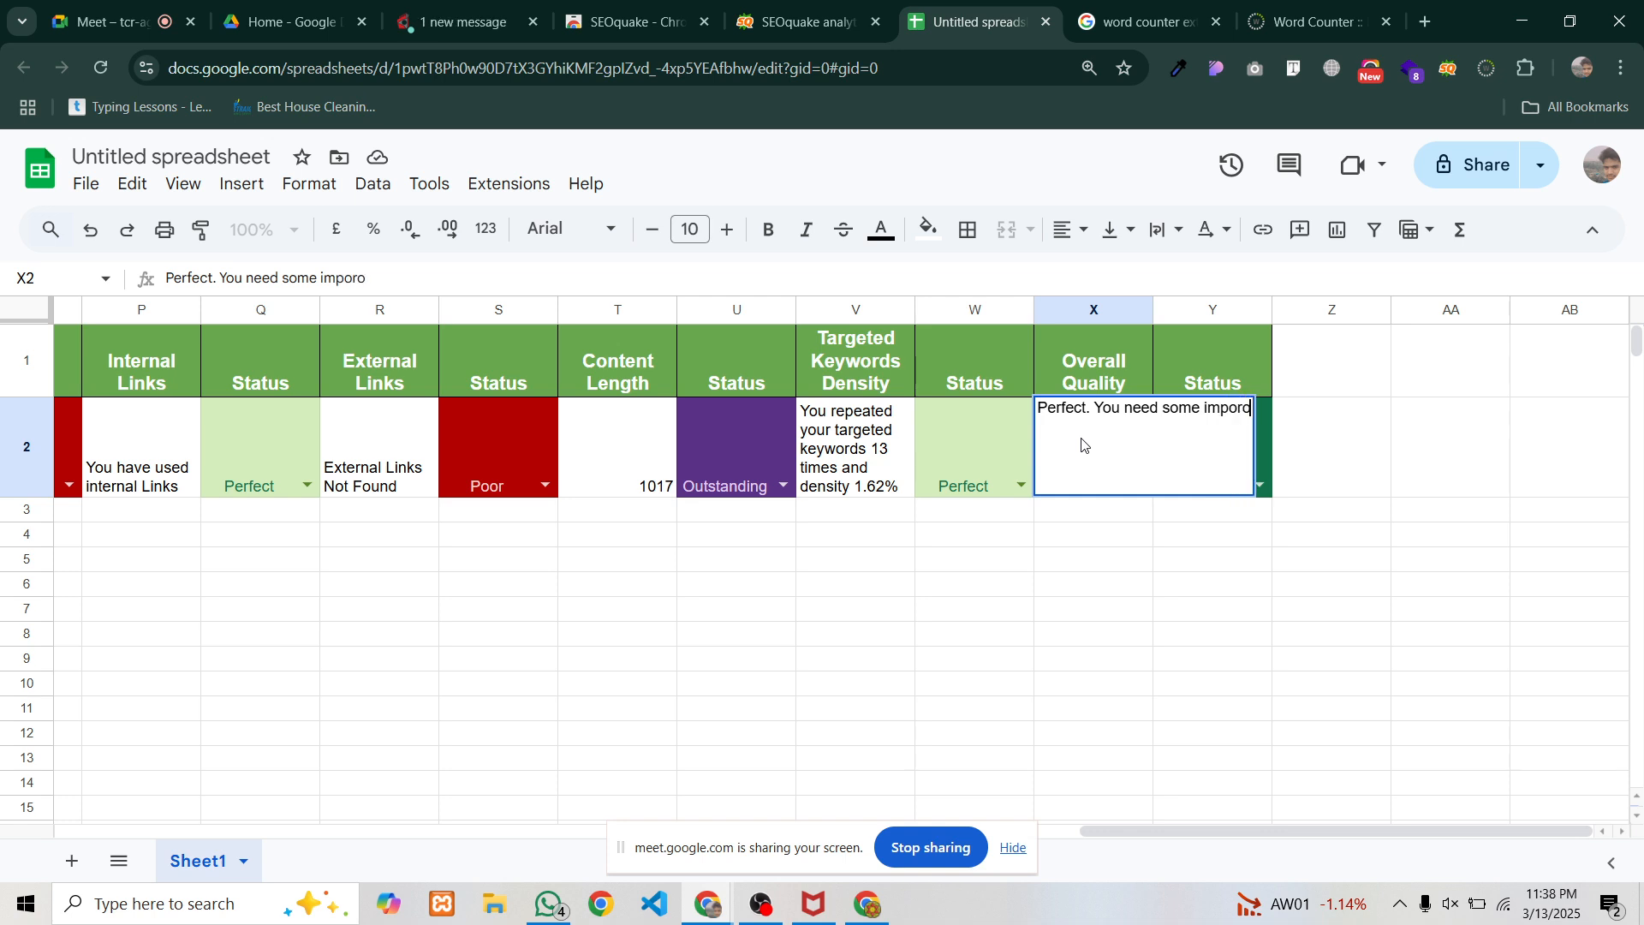
{"action": "key", "text": "BackSpace"}
{"action": "key", "text": "BackSpace"}
{"action": "type", "text": "rovem"}
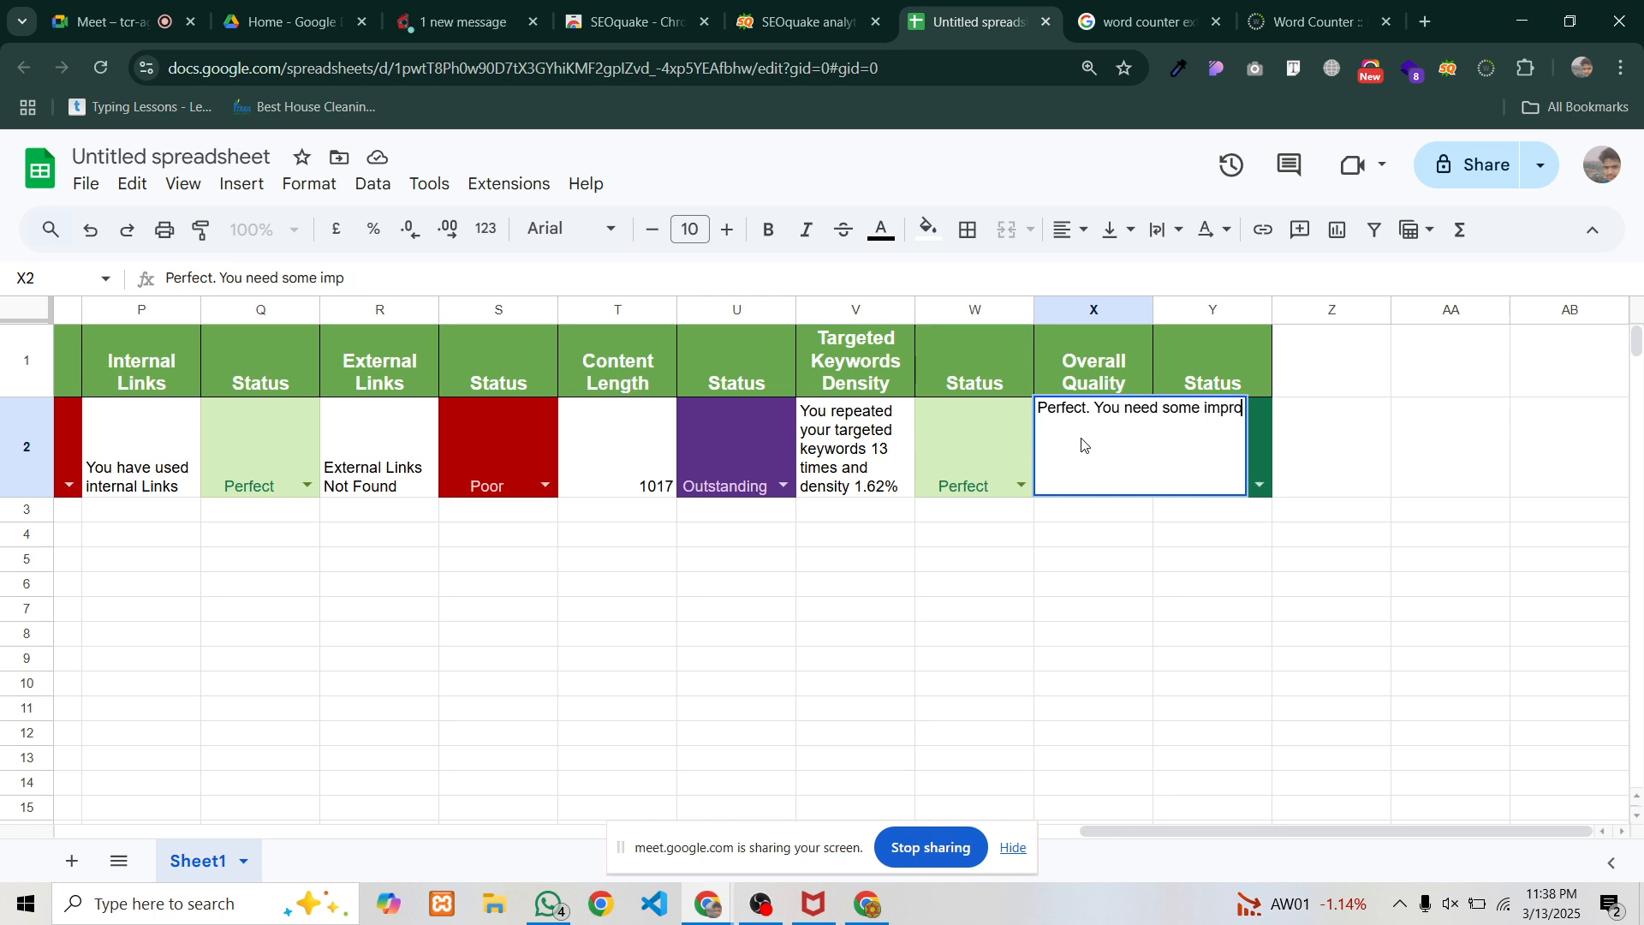
{"action": "type", "text": "ents"}
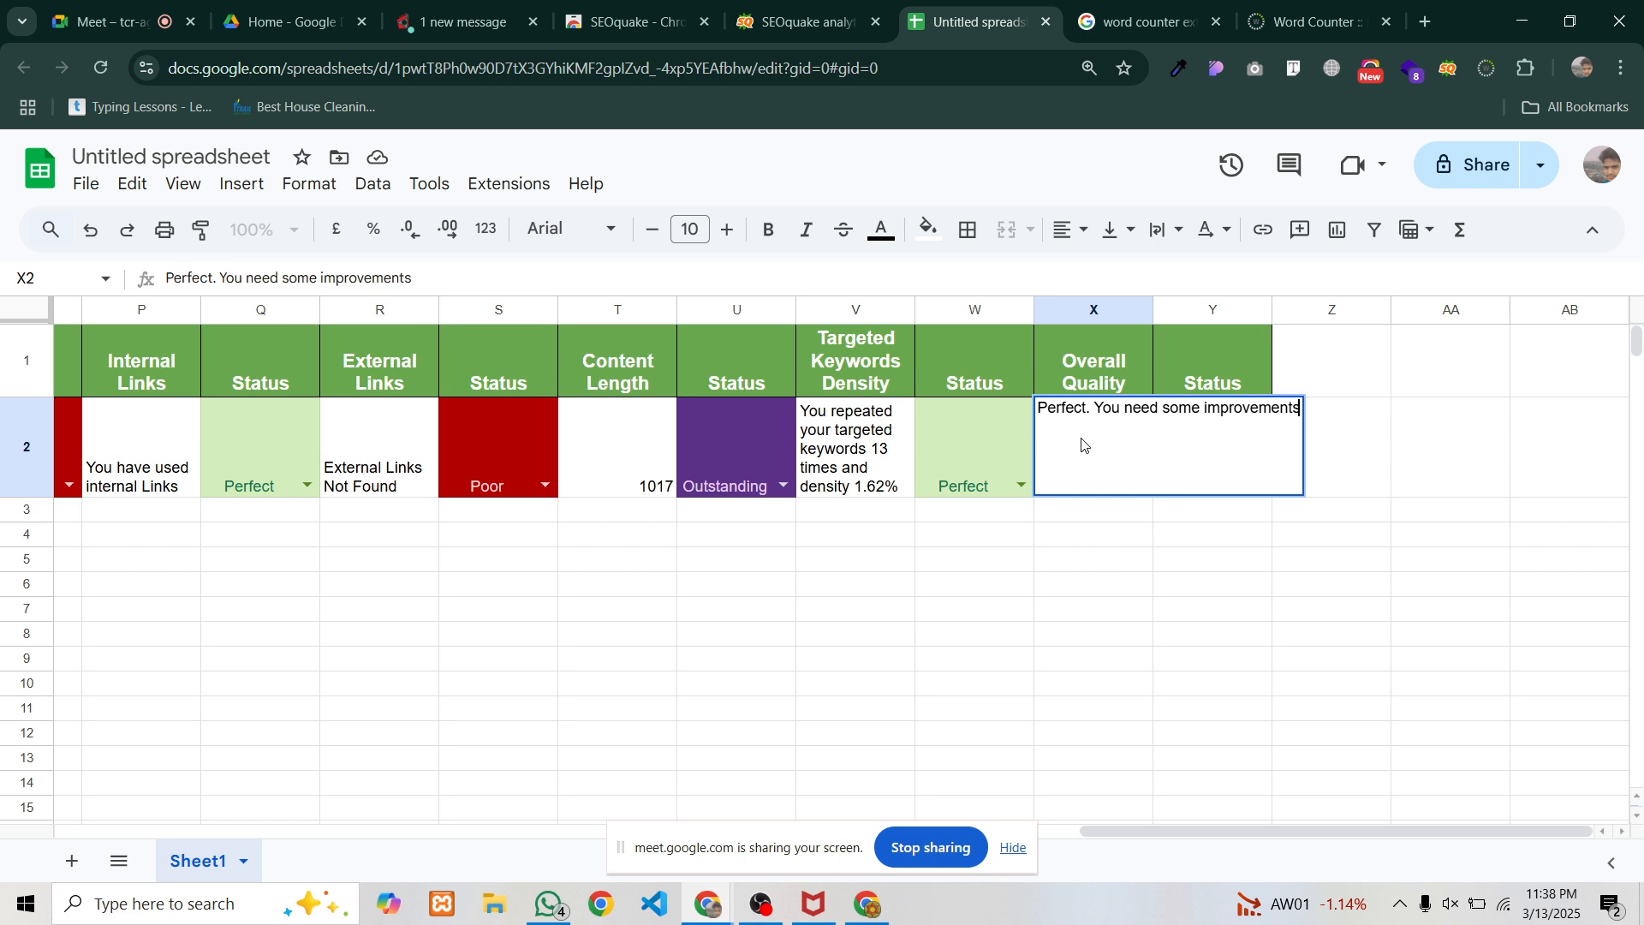
{"action": "key", "text": "Return"}
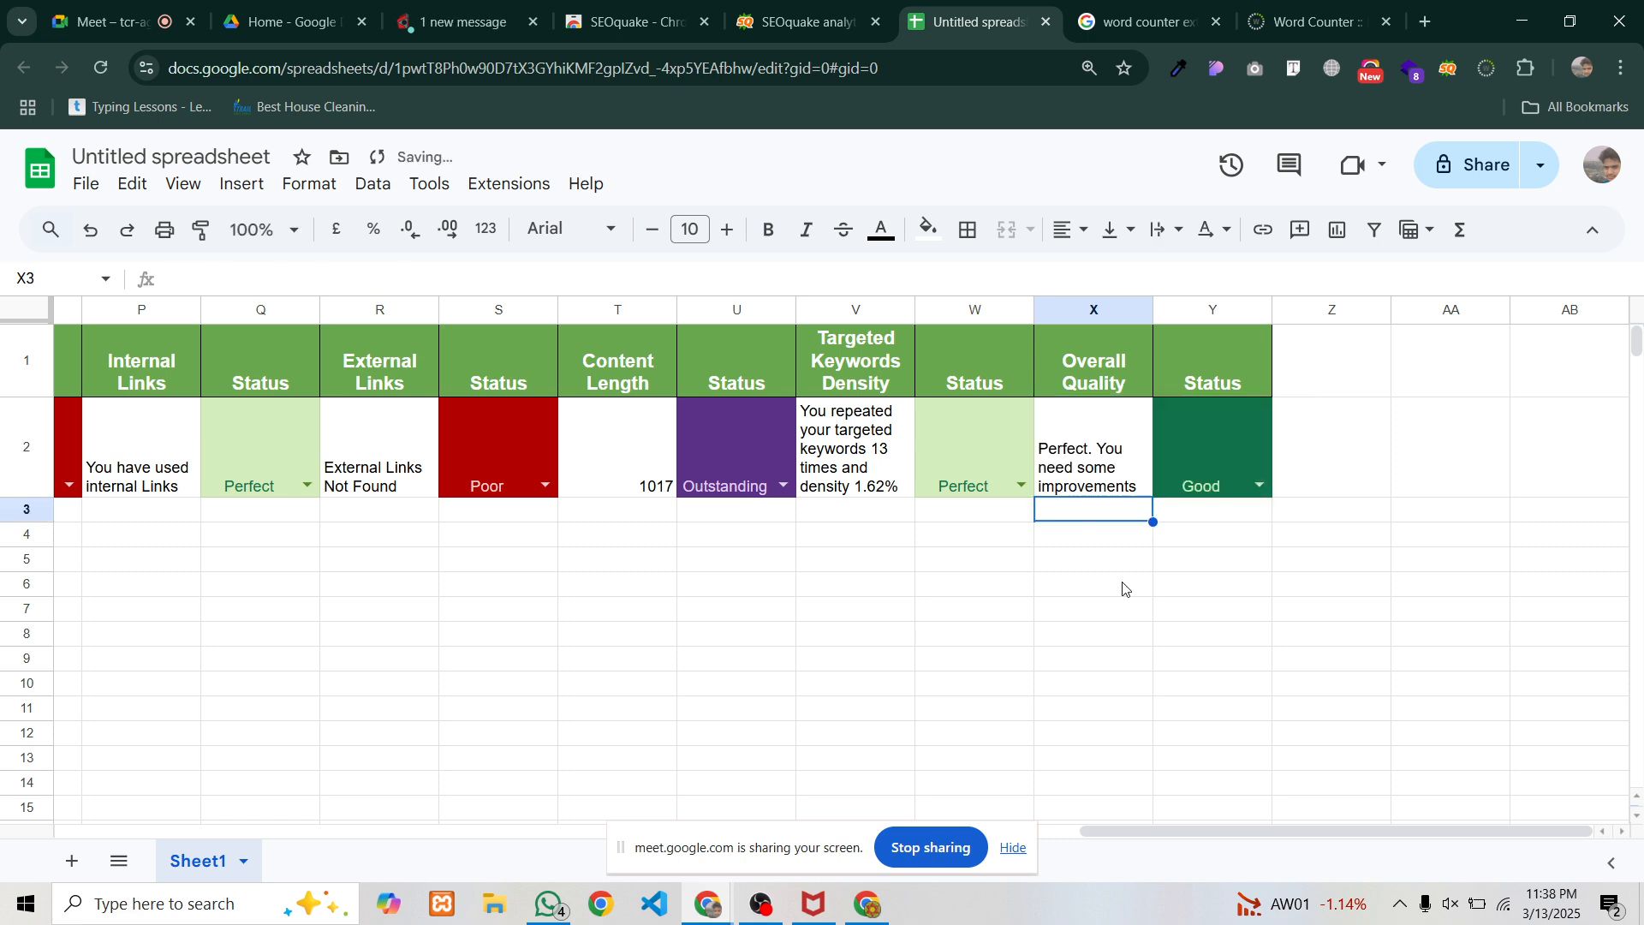
{"action": "key", "text": "Down"}
{"action": "key", "text": "Down"}
{"action": "key", "text": "Down"}
{"action": "key", "text": "Down"}
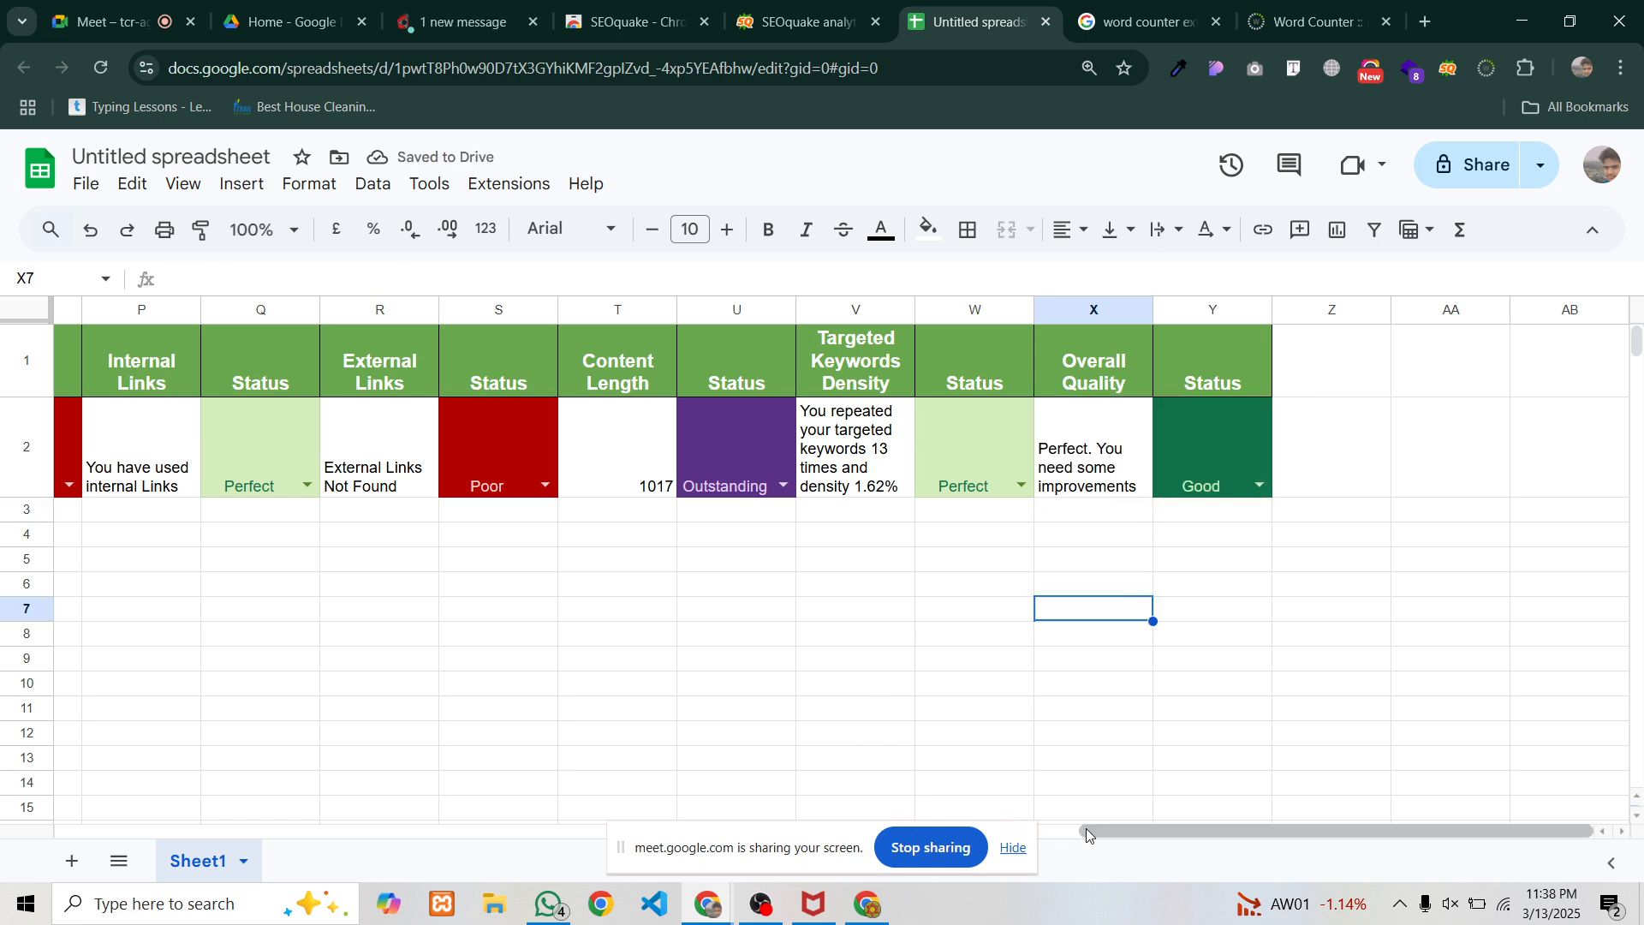
{"action": "left_click_drag", "start_coordinate": [1088, 835], "coordinate": [634, 858]}
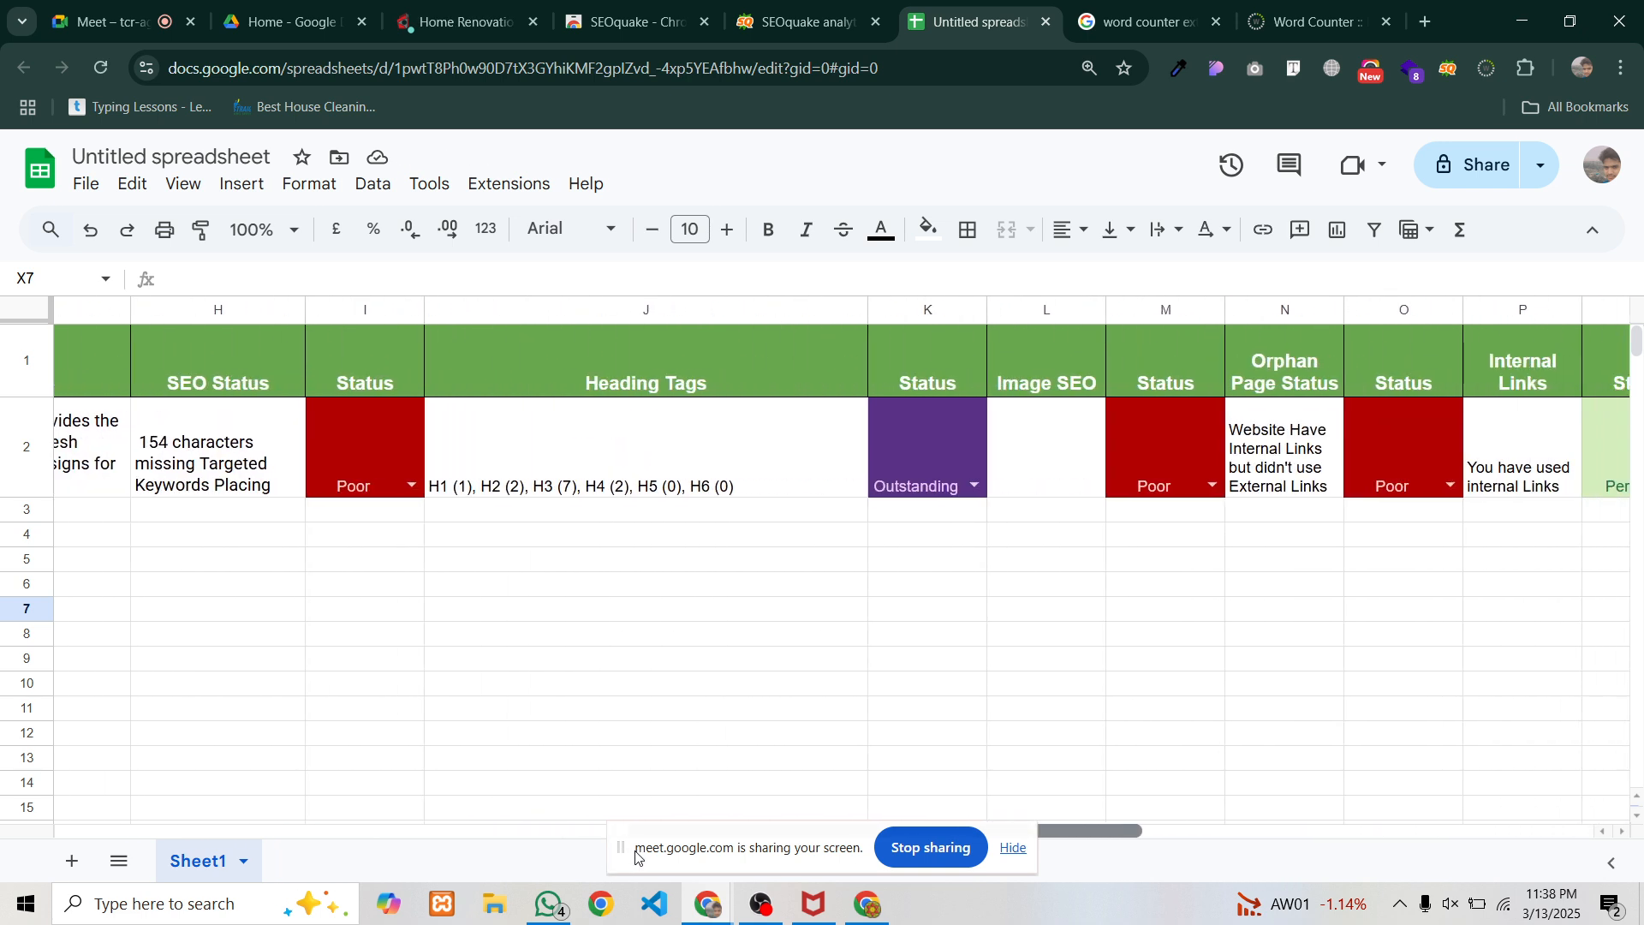
{"action": "left_click", "coordinate": [776, 906]}
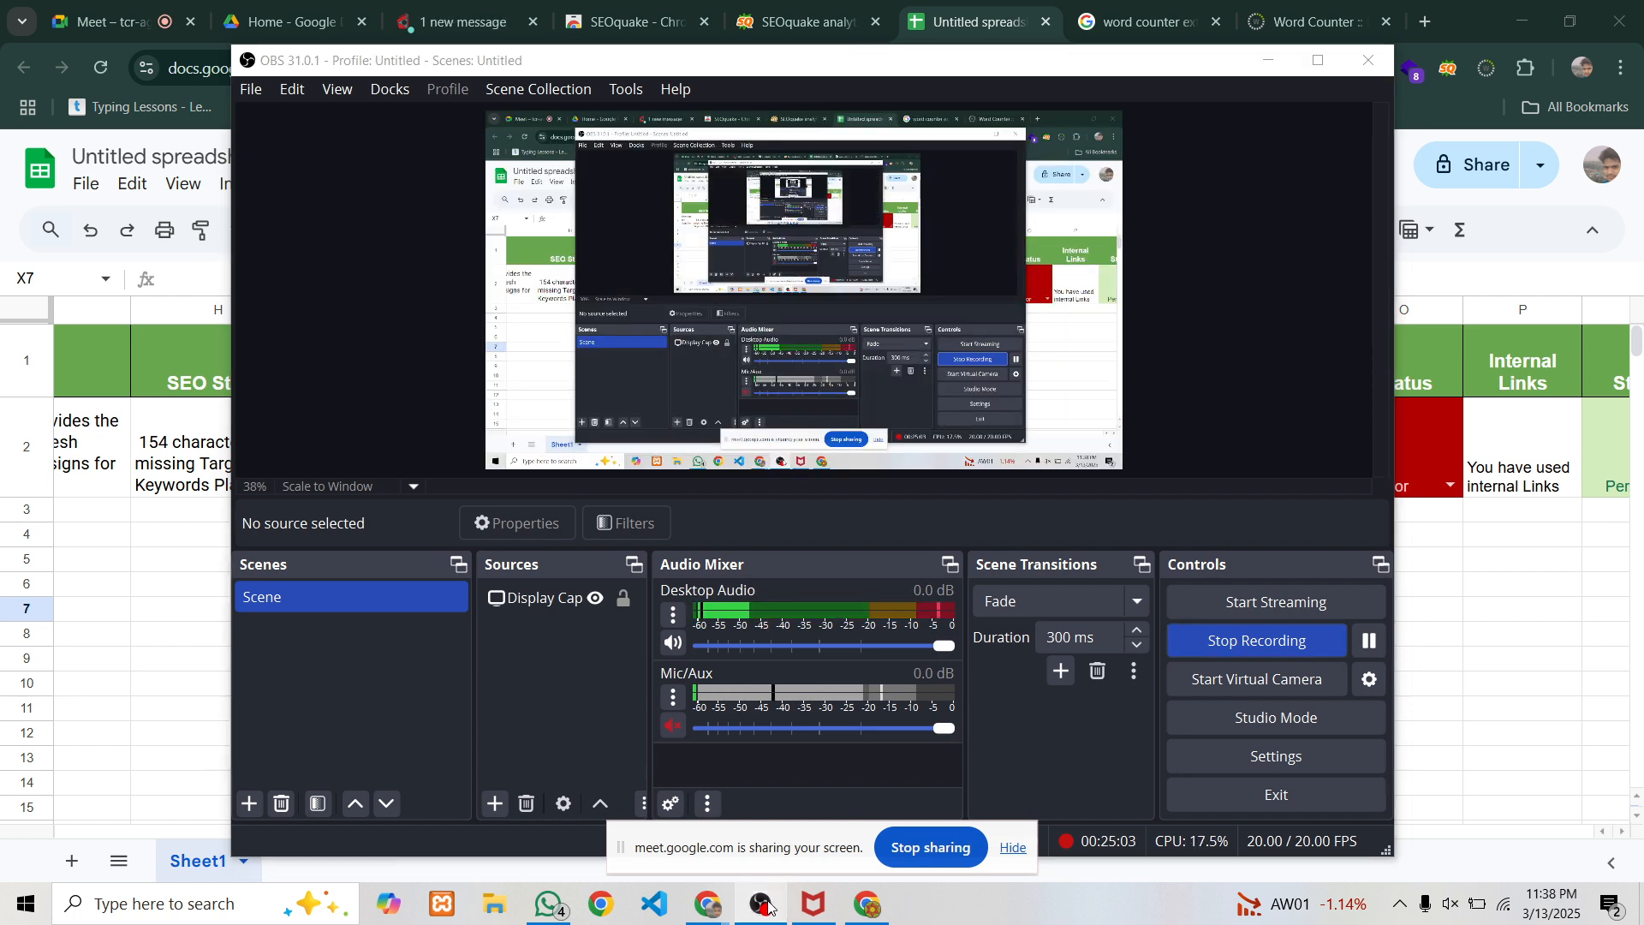
{"action": "left_click", "coordinate": [768, 906]}
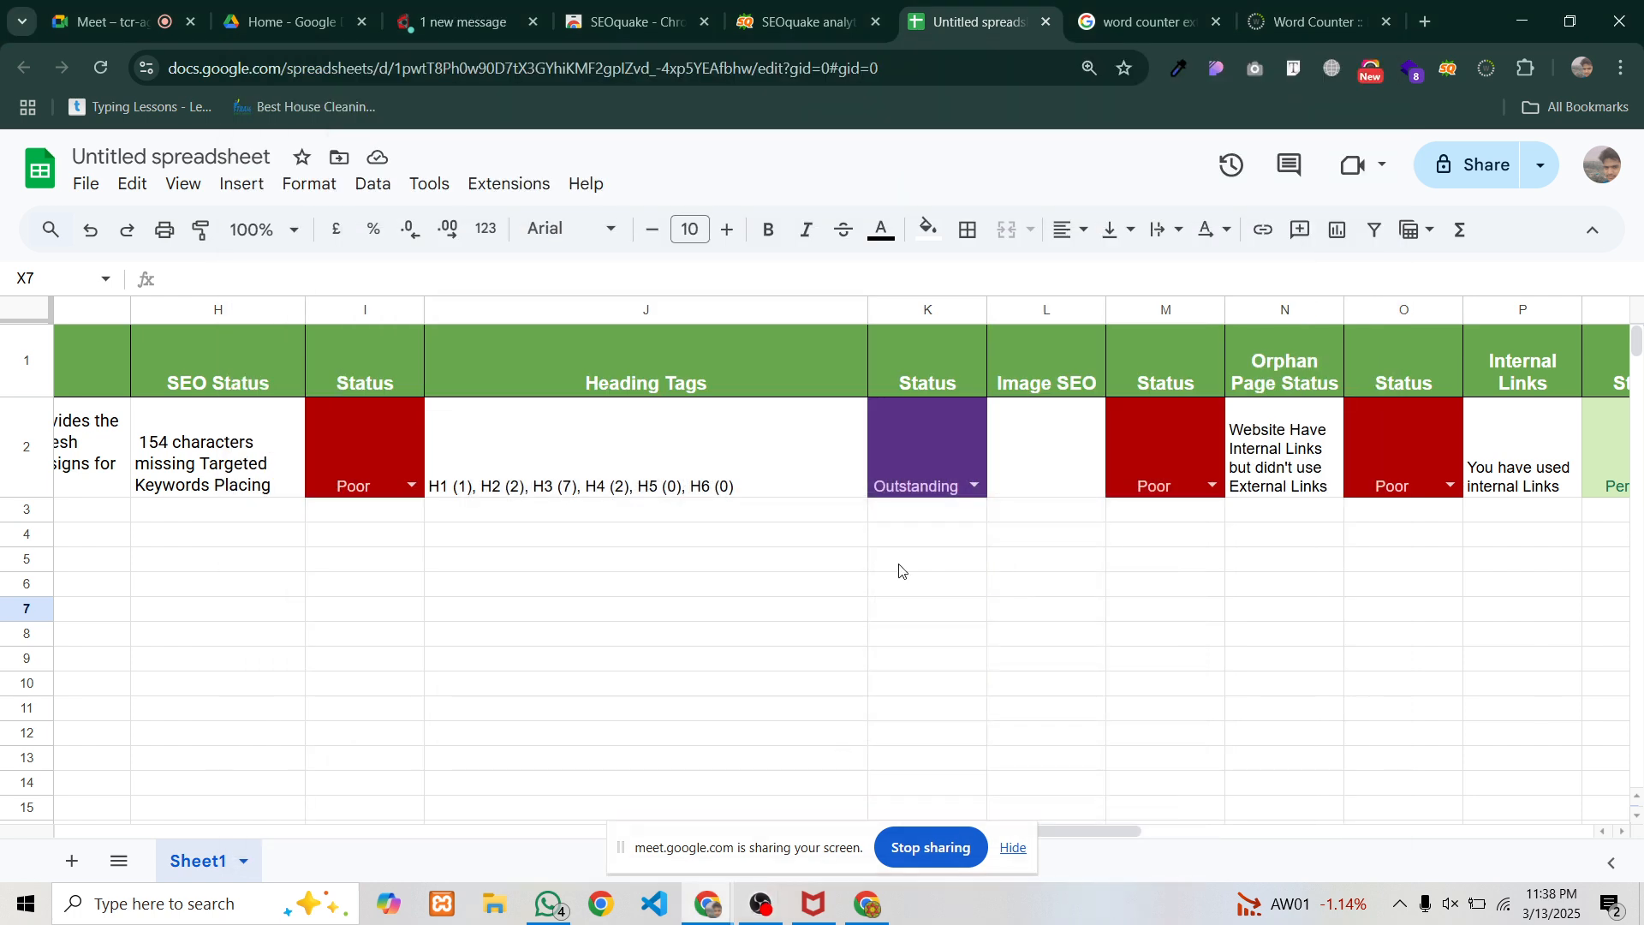
{"action": "left_click", "coordinate": [1025, 485]}
Open a new tab and search Google for home renovation
{"action": "left_click", "coordinate": [1425, 21]}
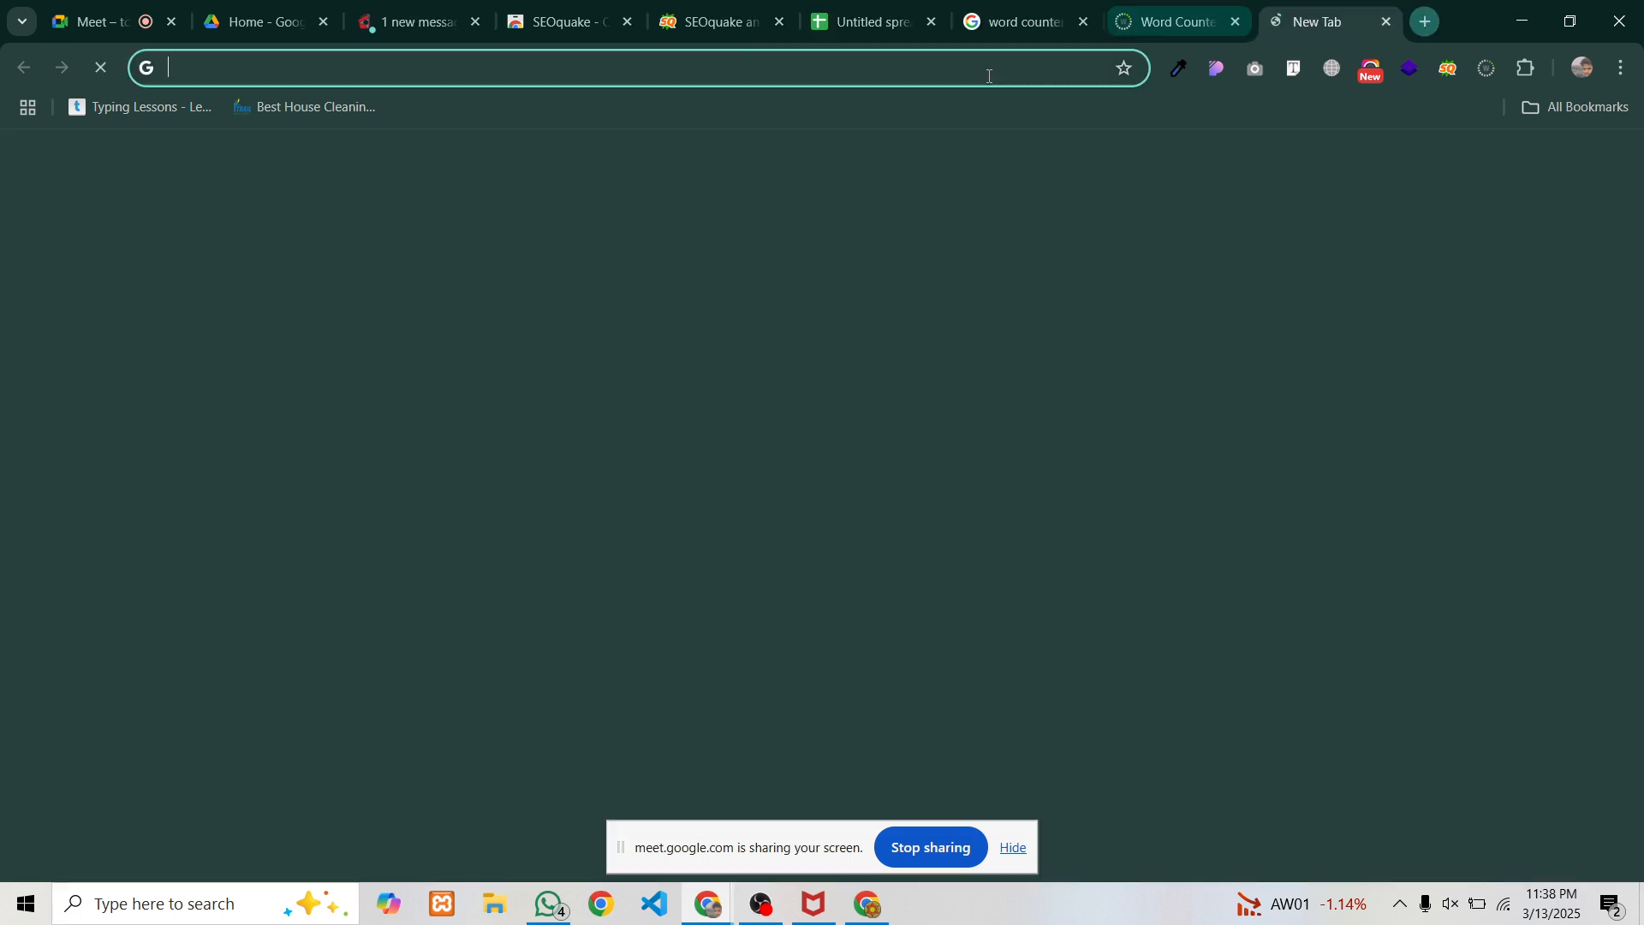
{"action": "type", "text": "home"}
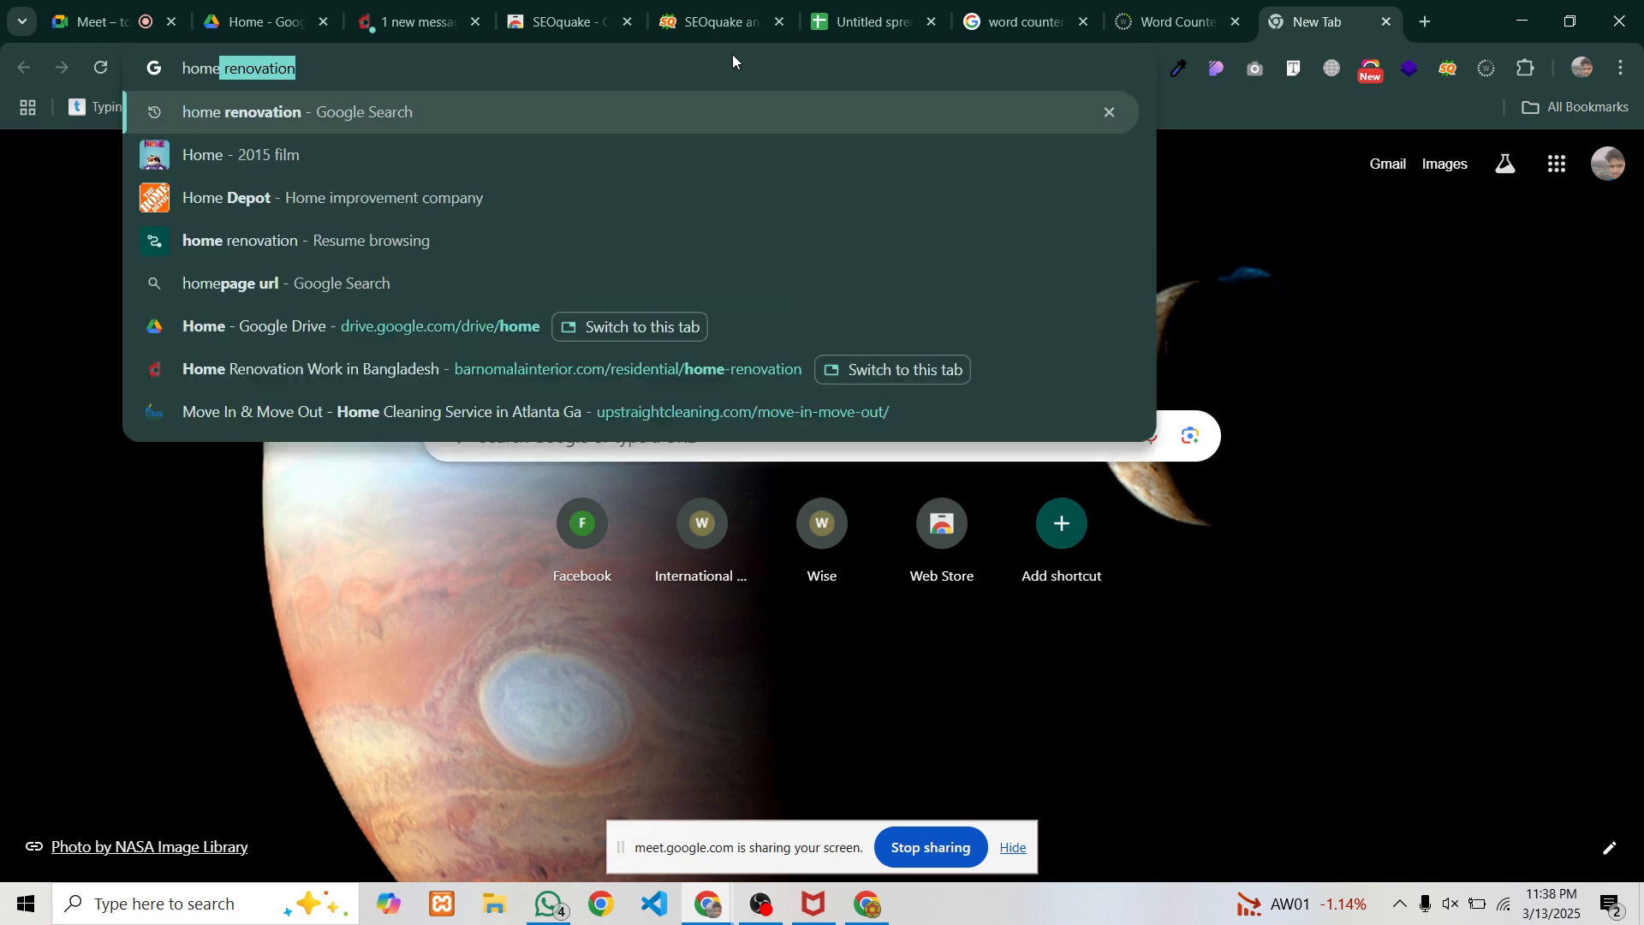
{"action": "key", "text": "Return"}
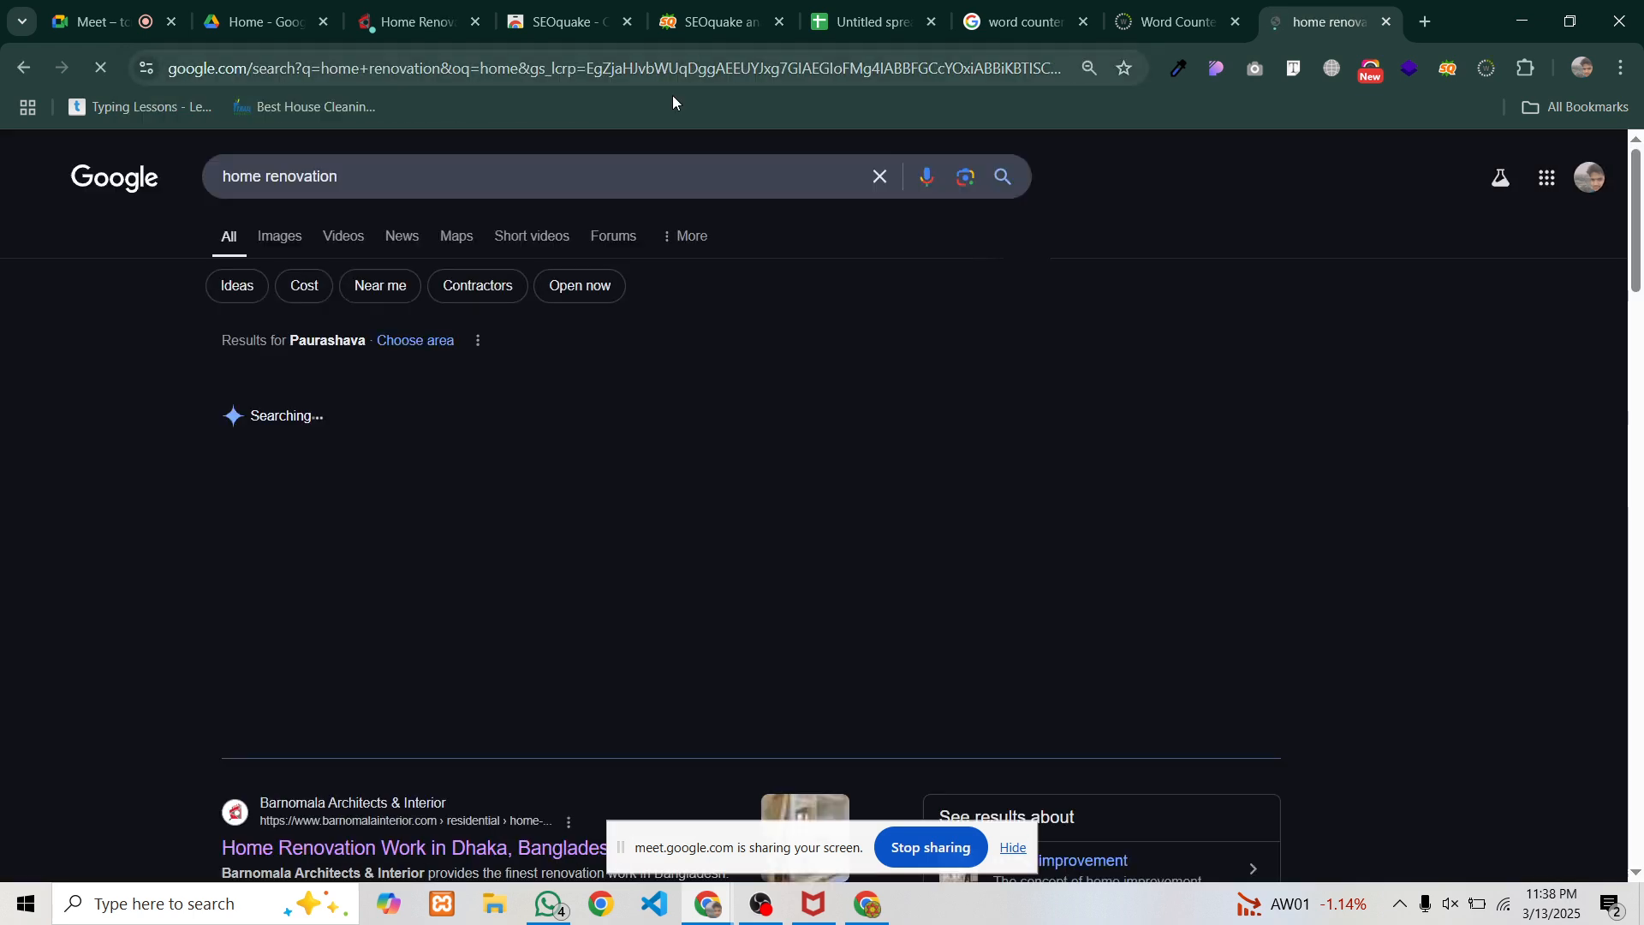
{"action": "scroll", "coordinate": [614, 293], "scroll_direction": "down", "scroll_amount": 5}
{"action": "scroll", "coordinate": [613, 293], "scroll_direction": "down", "scroll_amount": 15}
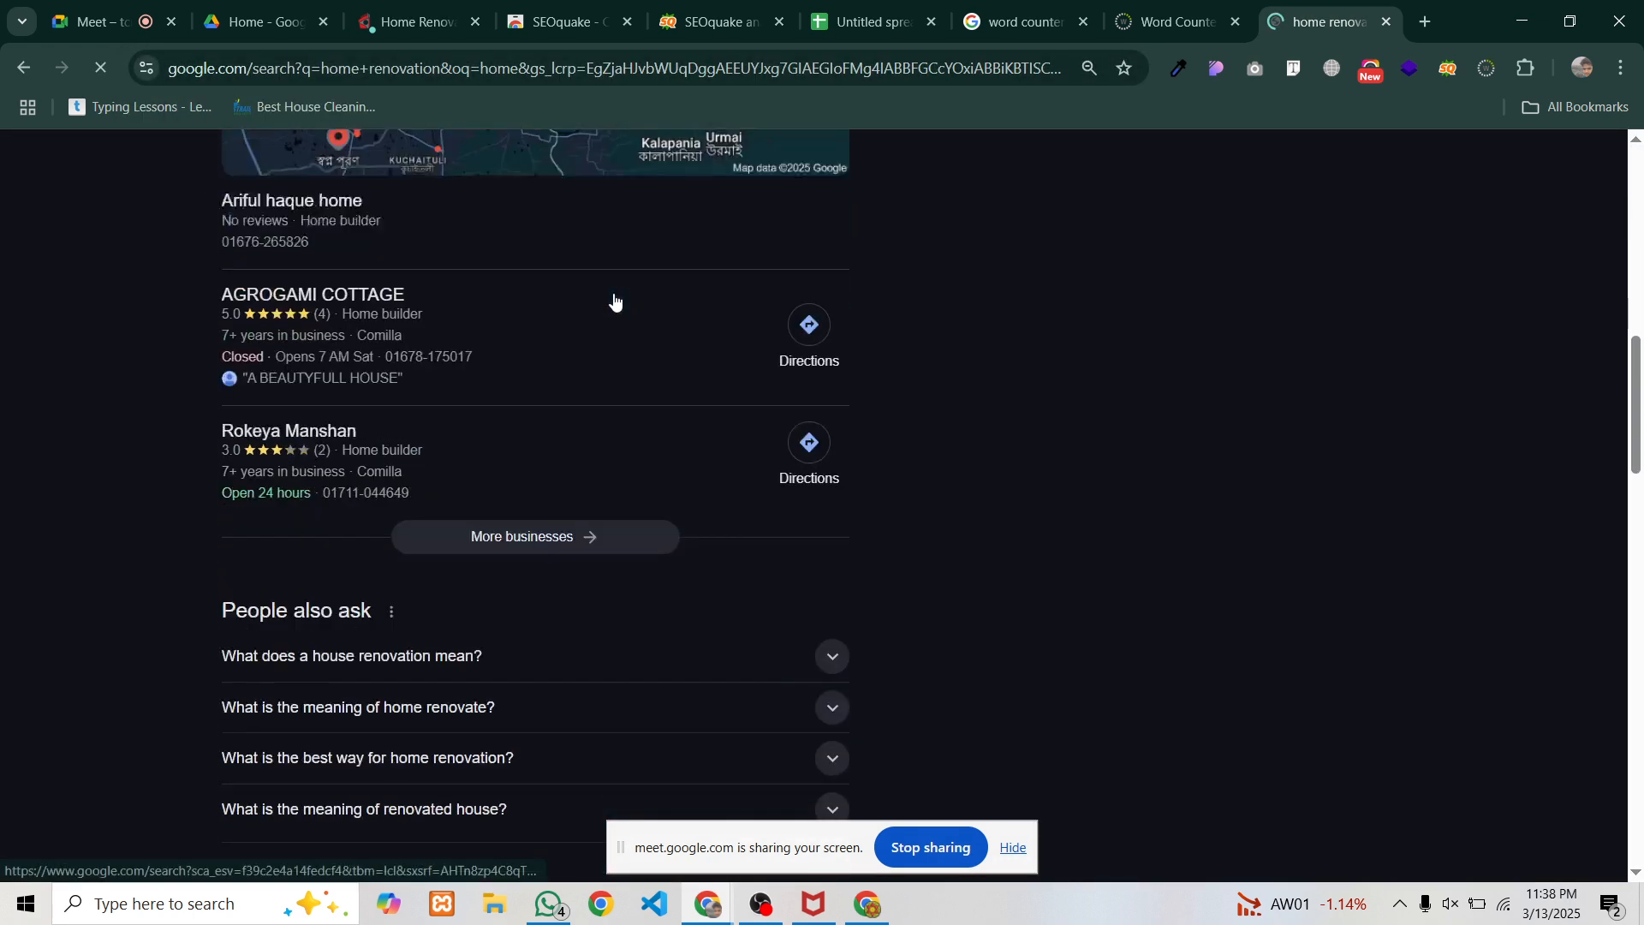
{"action": "scroll", "coordinate": [608, 294], "scroll_direction": "up", "scroll_amount": 3}
{"action": "scroll", "coordinate": [609, 294], "scroll_direction": "up", "scroll_amount": 15}
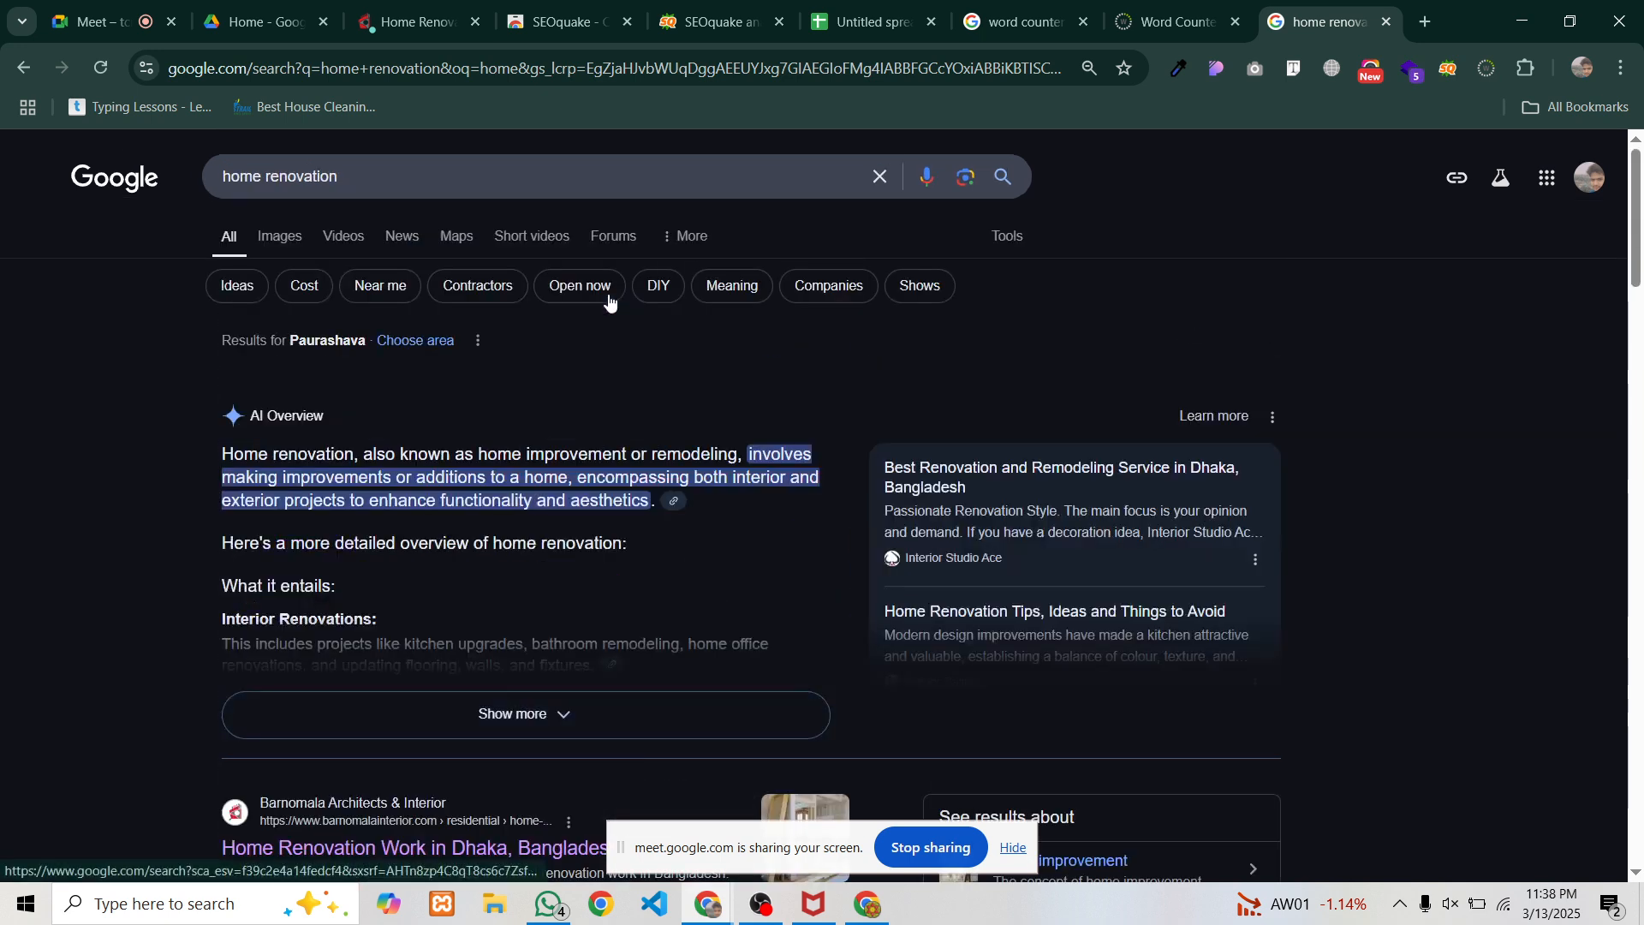
Replace the search with 'tshirt' and start a screen capture of the results
{"action": "left_click_drag", "start_coordinate": [473, 183], "coordinate": [178, 182]}
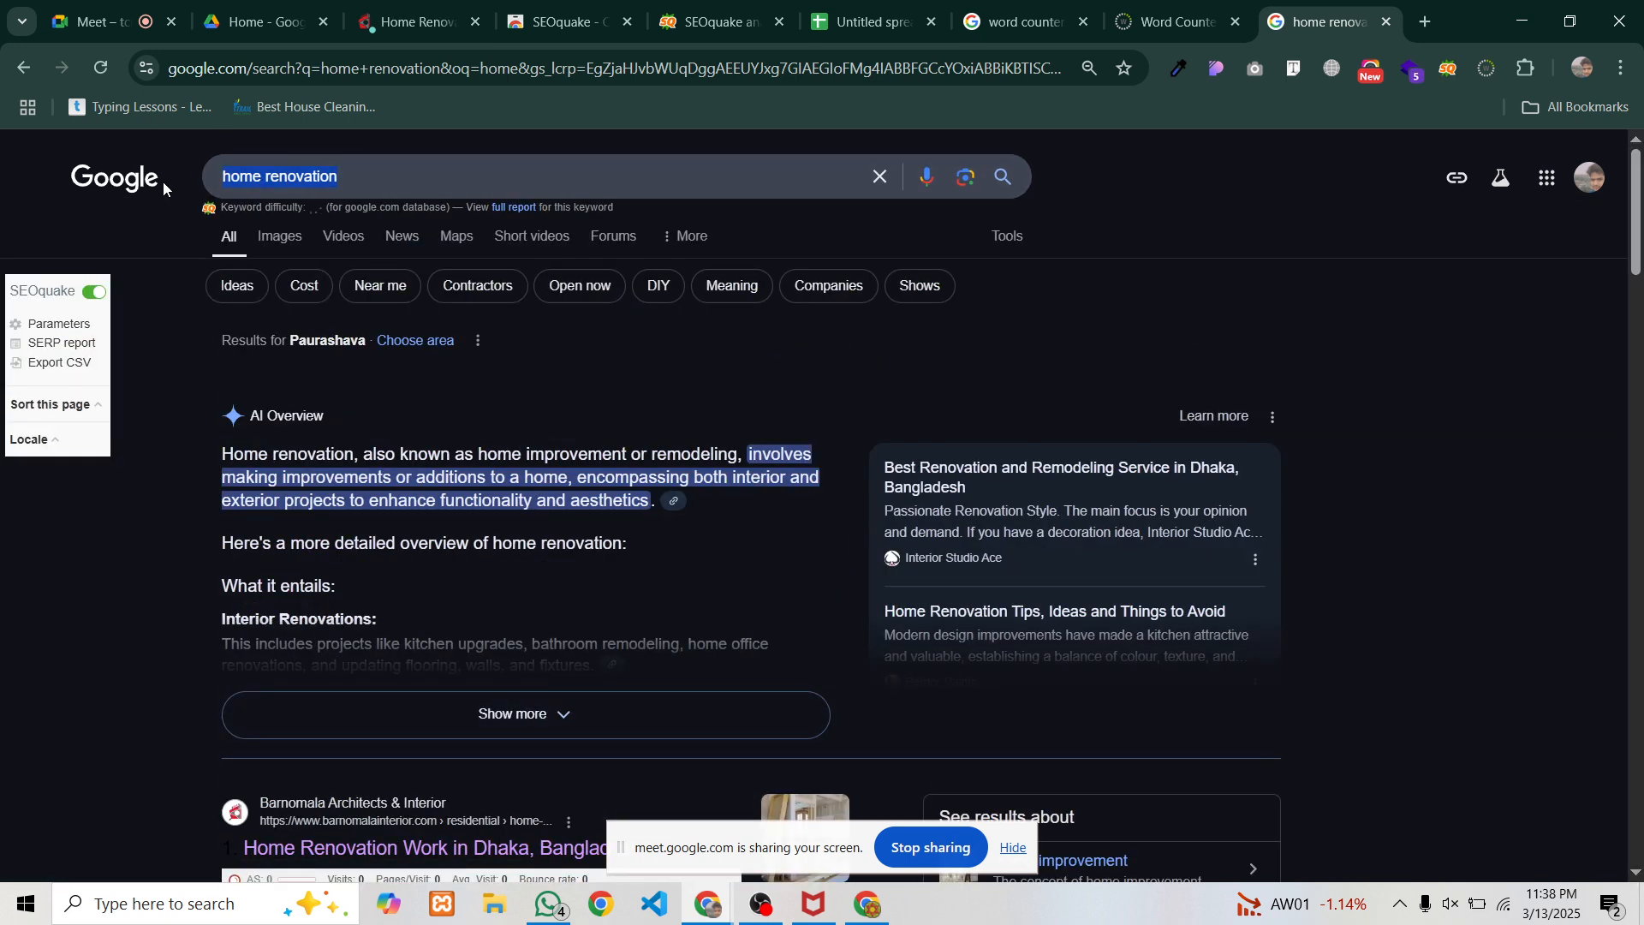
{"action": "type", "text": "tshirt"}
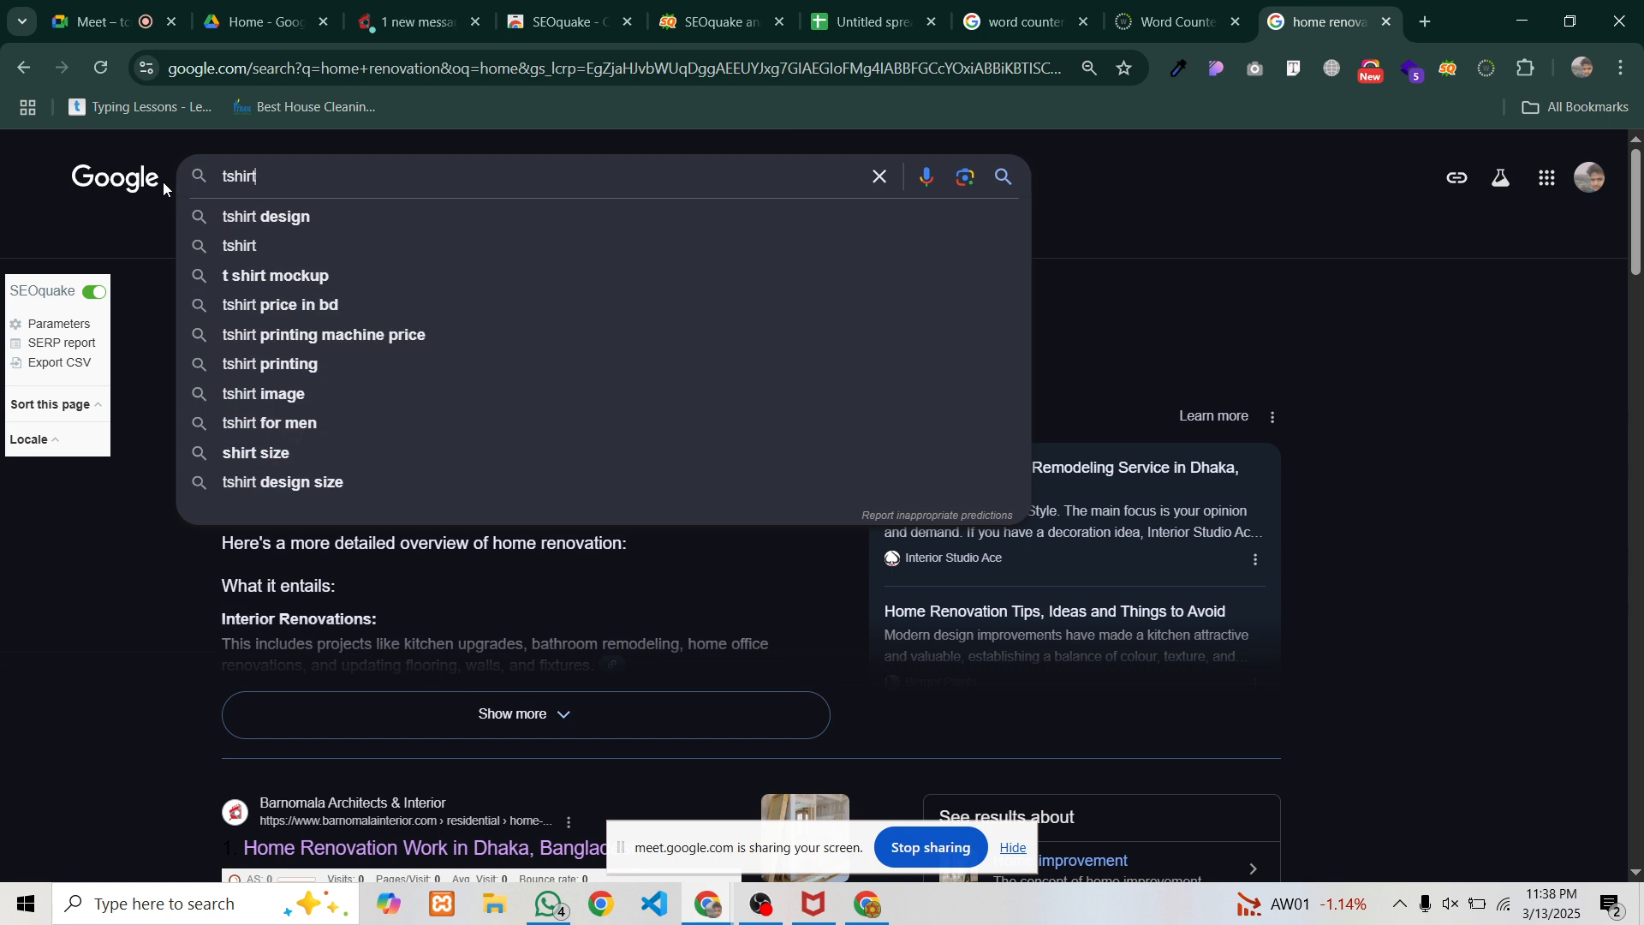
{"action": "key", "text": "Return"}
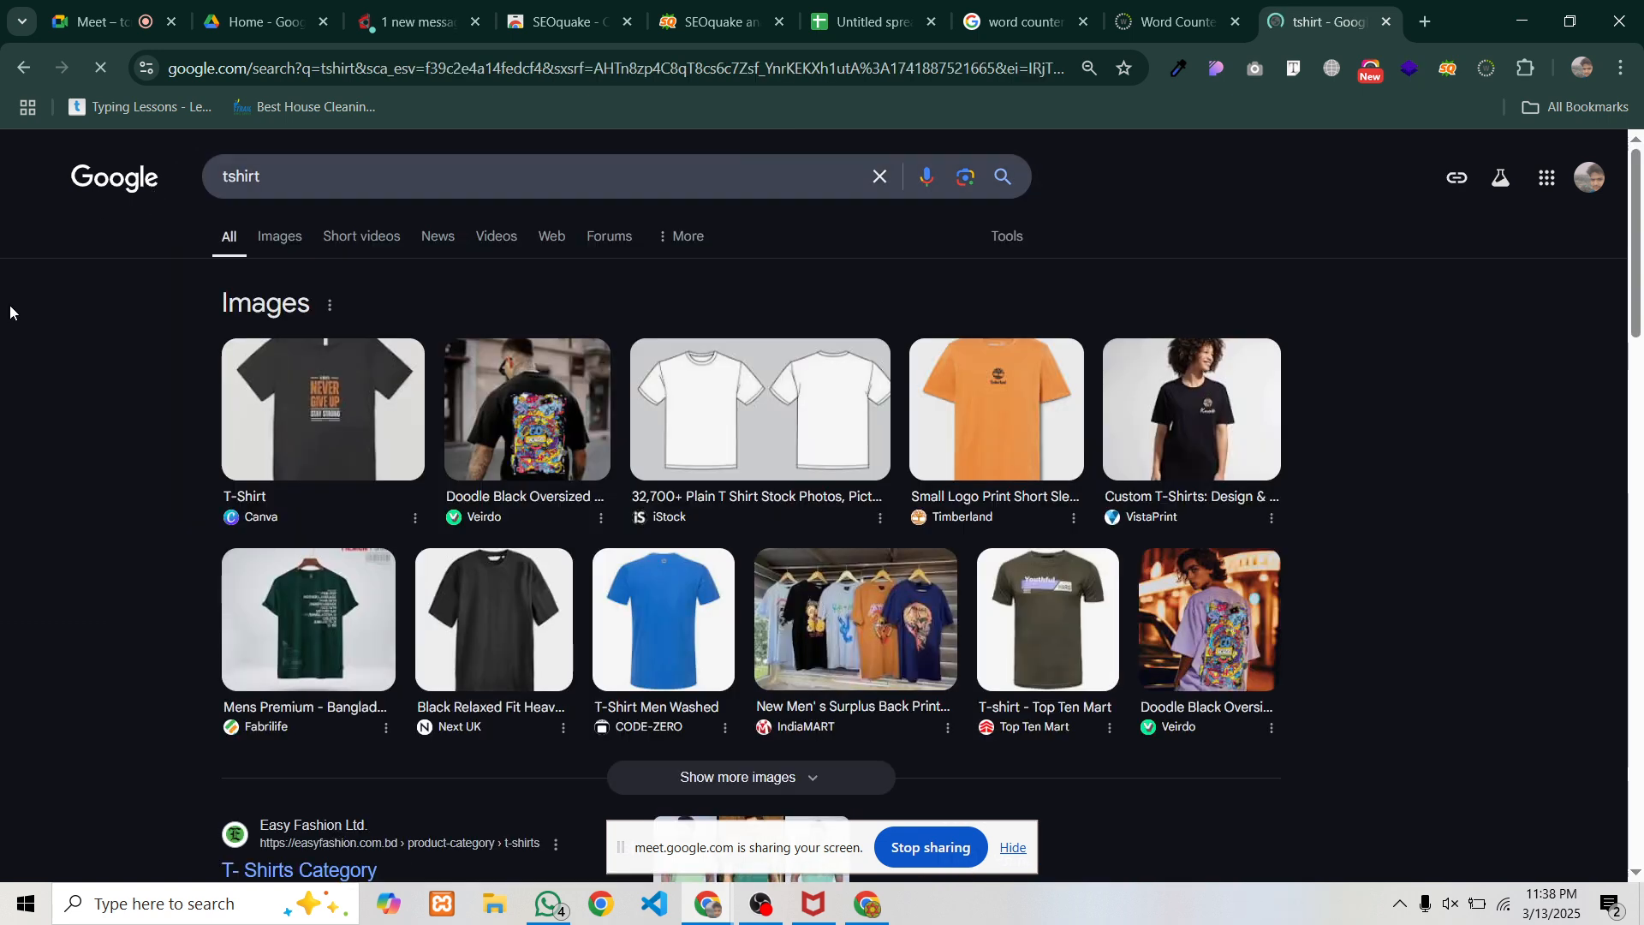
{"action": "key", "text": "Print"}
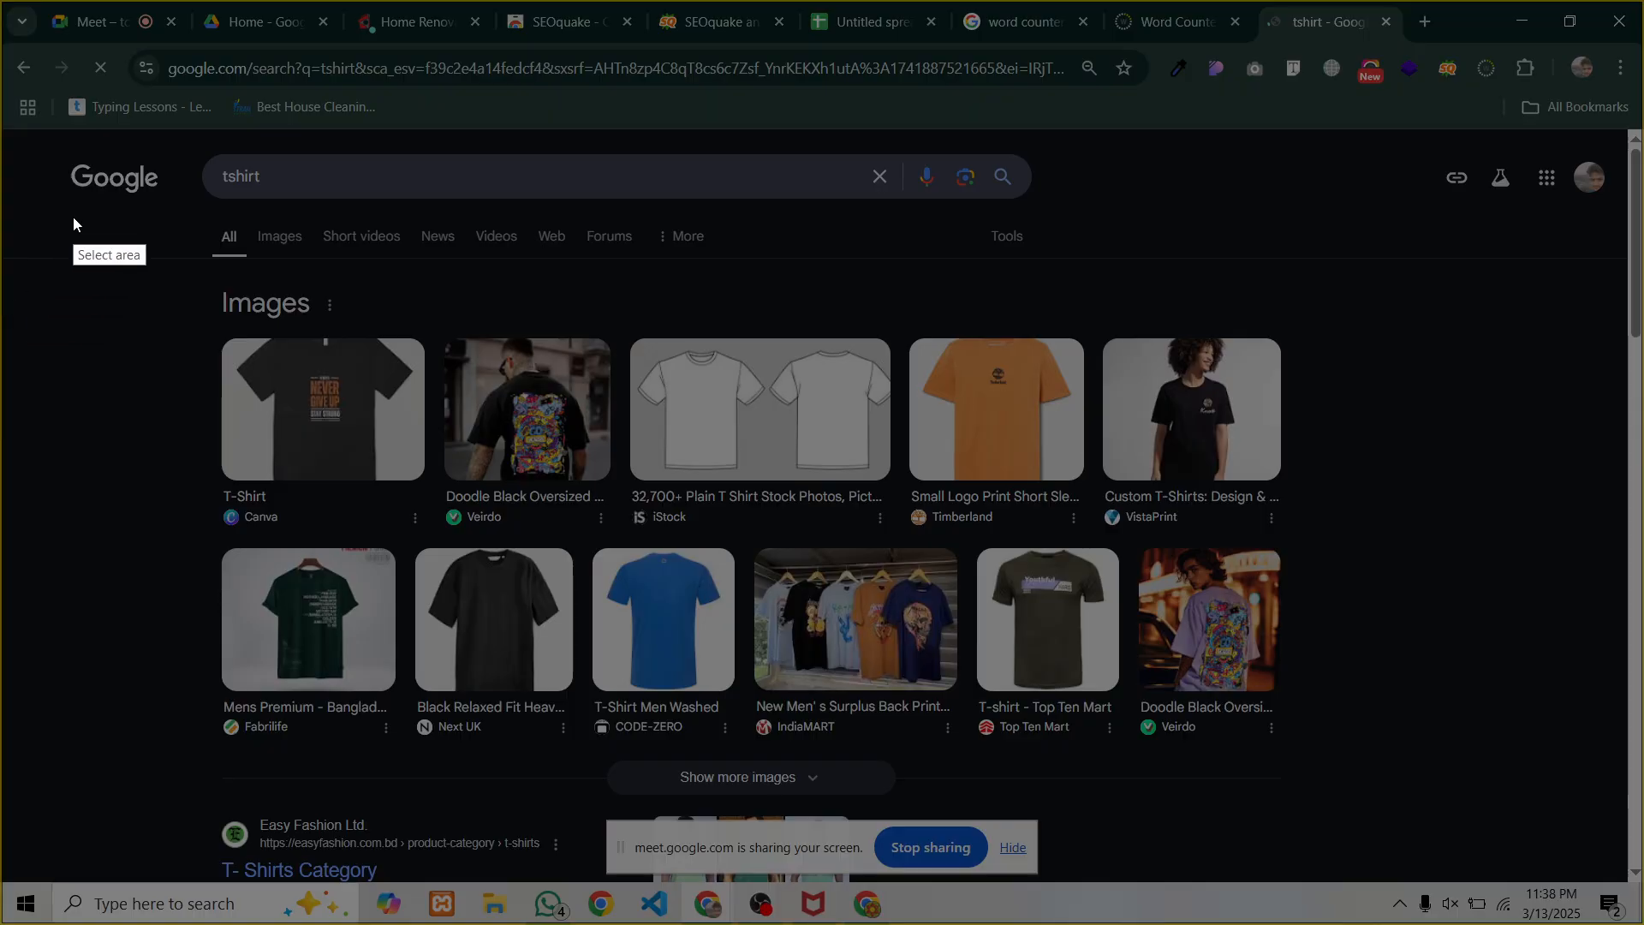
Capture the tshirt results area and box both image rows in red
{"action": "left_click_drag", "start_coordinate": [23, 127], "coordinate": [1462, 882]}
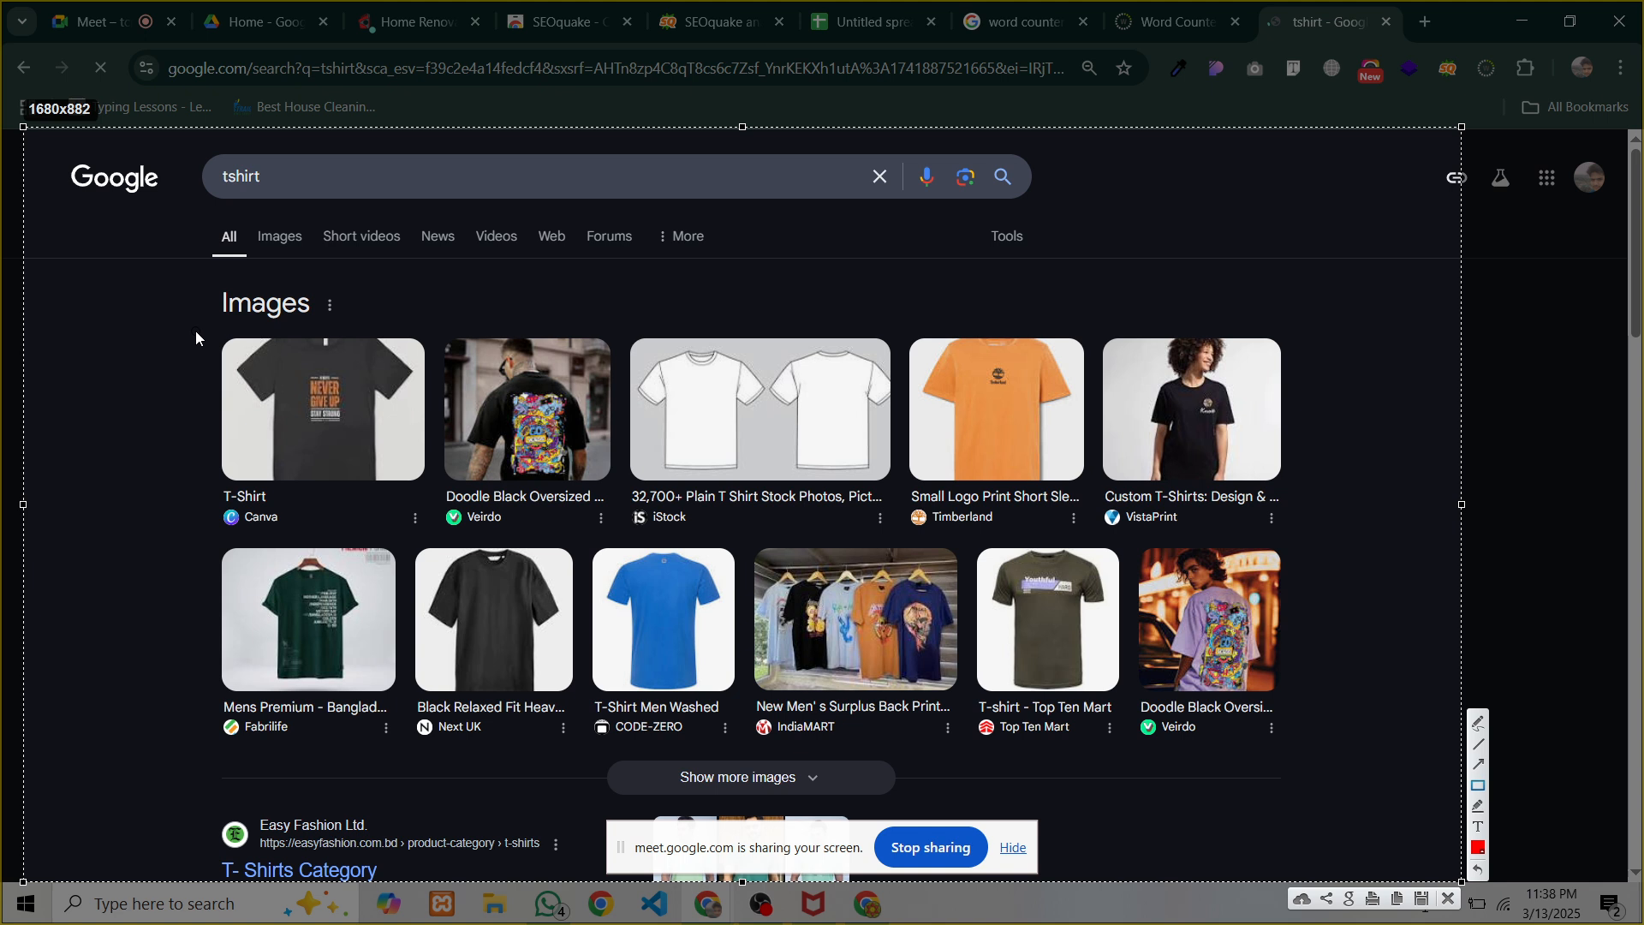
{"action": "mouse_move", "coordinate": [198, 325]}
{"action": "left_mouse_down"}
{"action": "mouse_move", "coordinate": [507, 501]}
{"action": "mouse_move", "coordinate": [1167, 731]}
{"action": "mouse_move", "coordinate": [1320, 759]}
{"action": "left_mouse_up"}
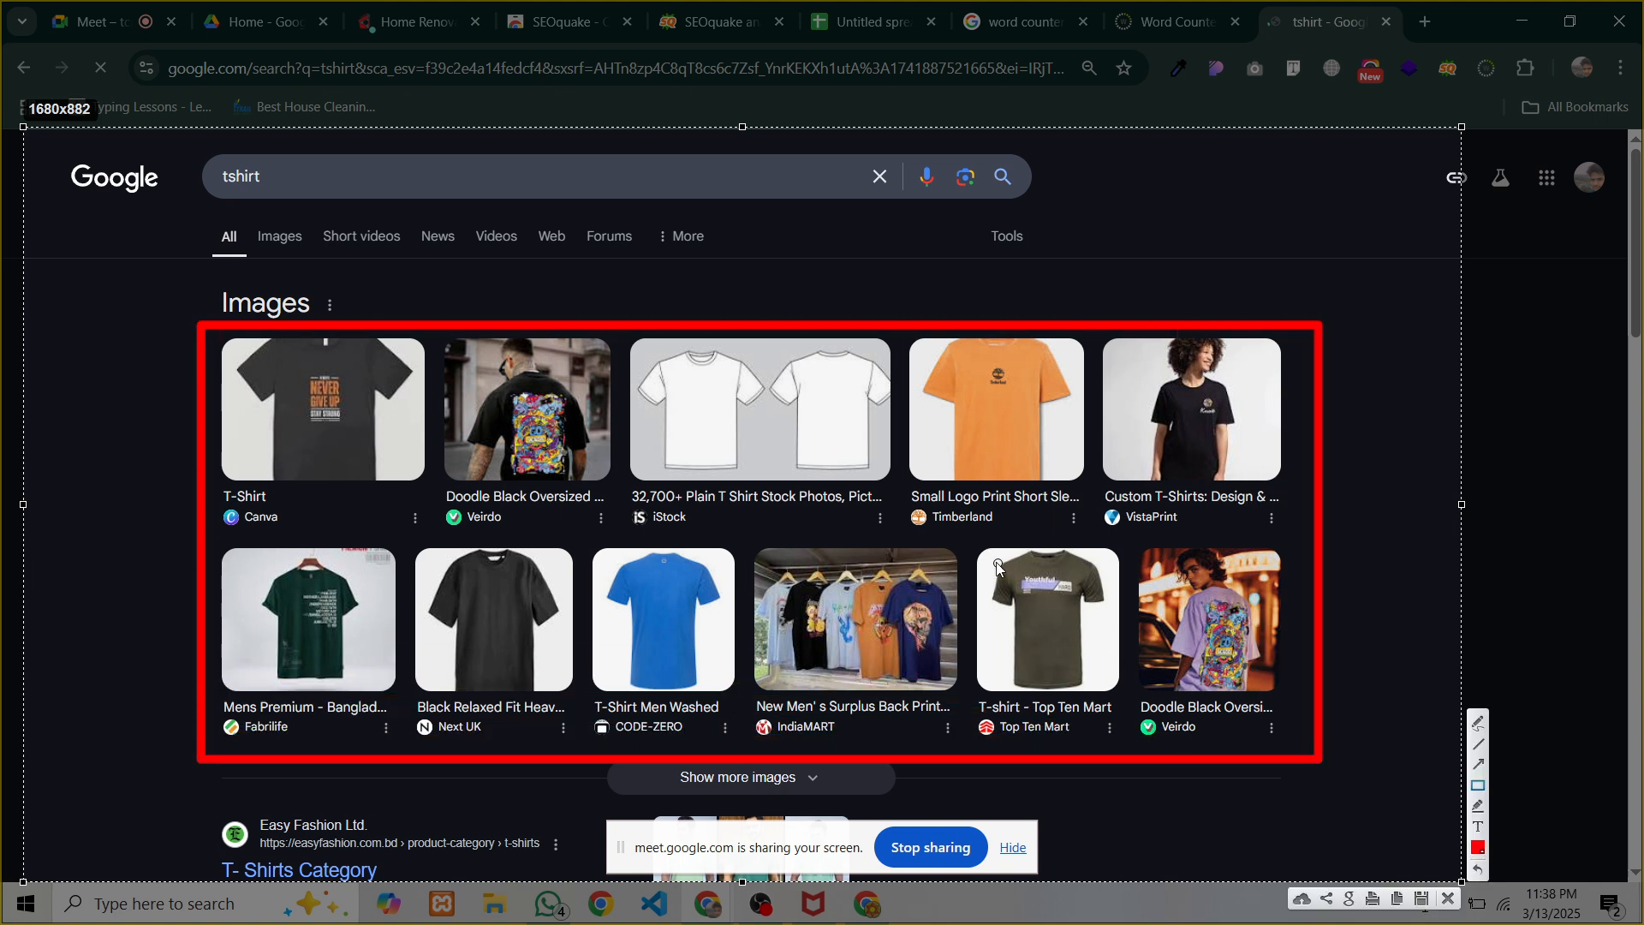
{"action": "key", "text": "ctrl+c"}
Box the Top Ten Mart, Doodle Black, Mens Premium and Timberland shirt images
{"action": "left_click_drag", "start_coordinate": [1066, 648], "coordinate": [1108, 697]}
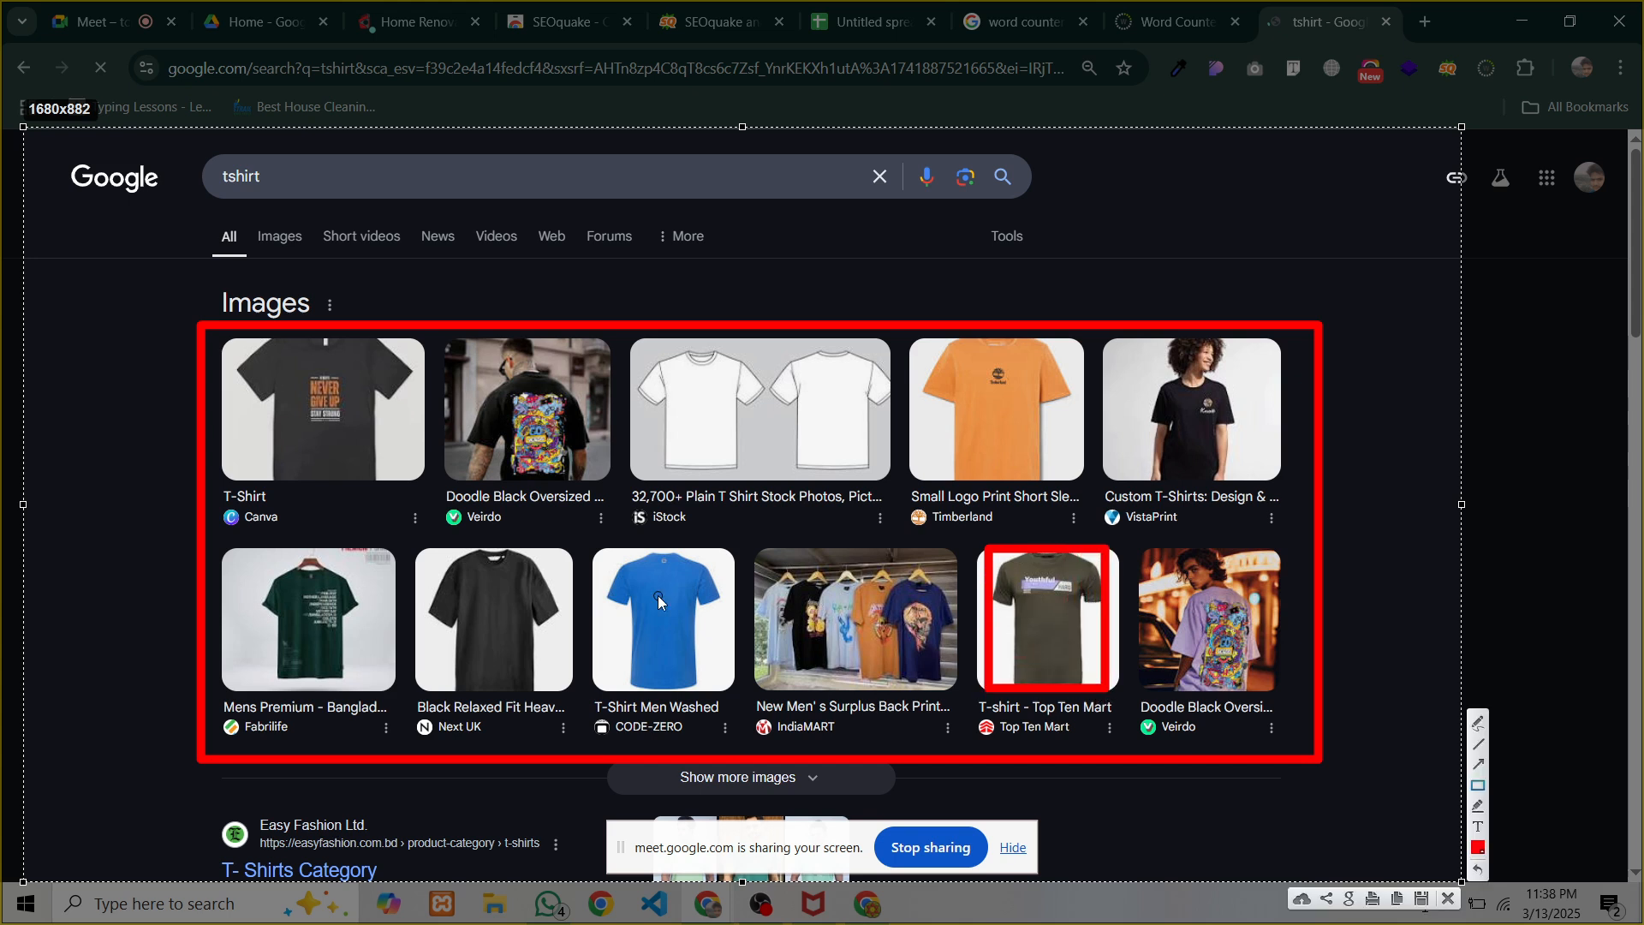
{"action": "key", "text": "ctrl+c"}
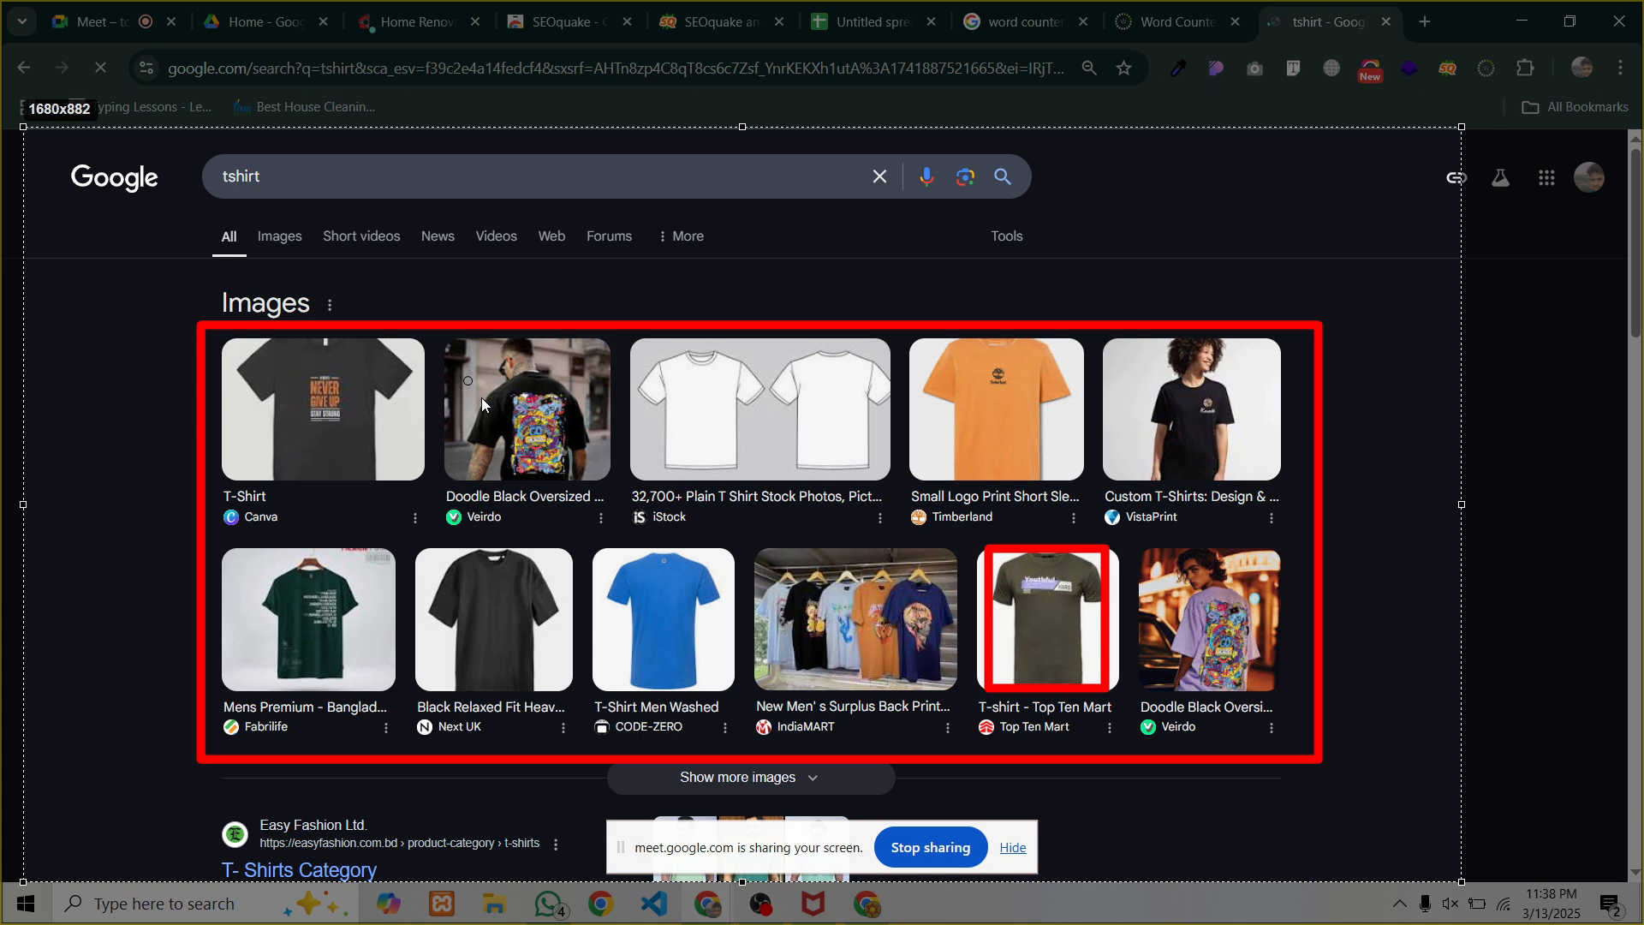
{"action": "mouse_move", "coordinate": [495, 413]}
{"action": "left_mouse_down"}
{"action": "mouse_move", "coordinate": [587, 486]}
{"action": "mouse_move", "coordinate": [606, 480]}
{"action": "left_mouse_up"}
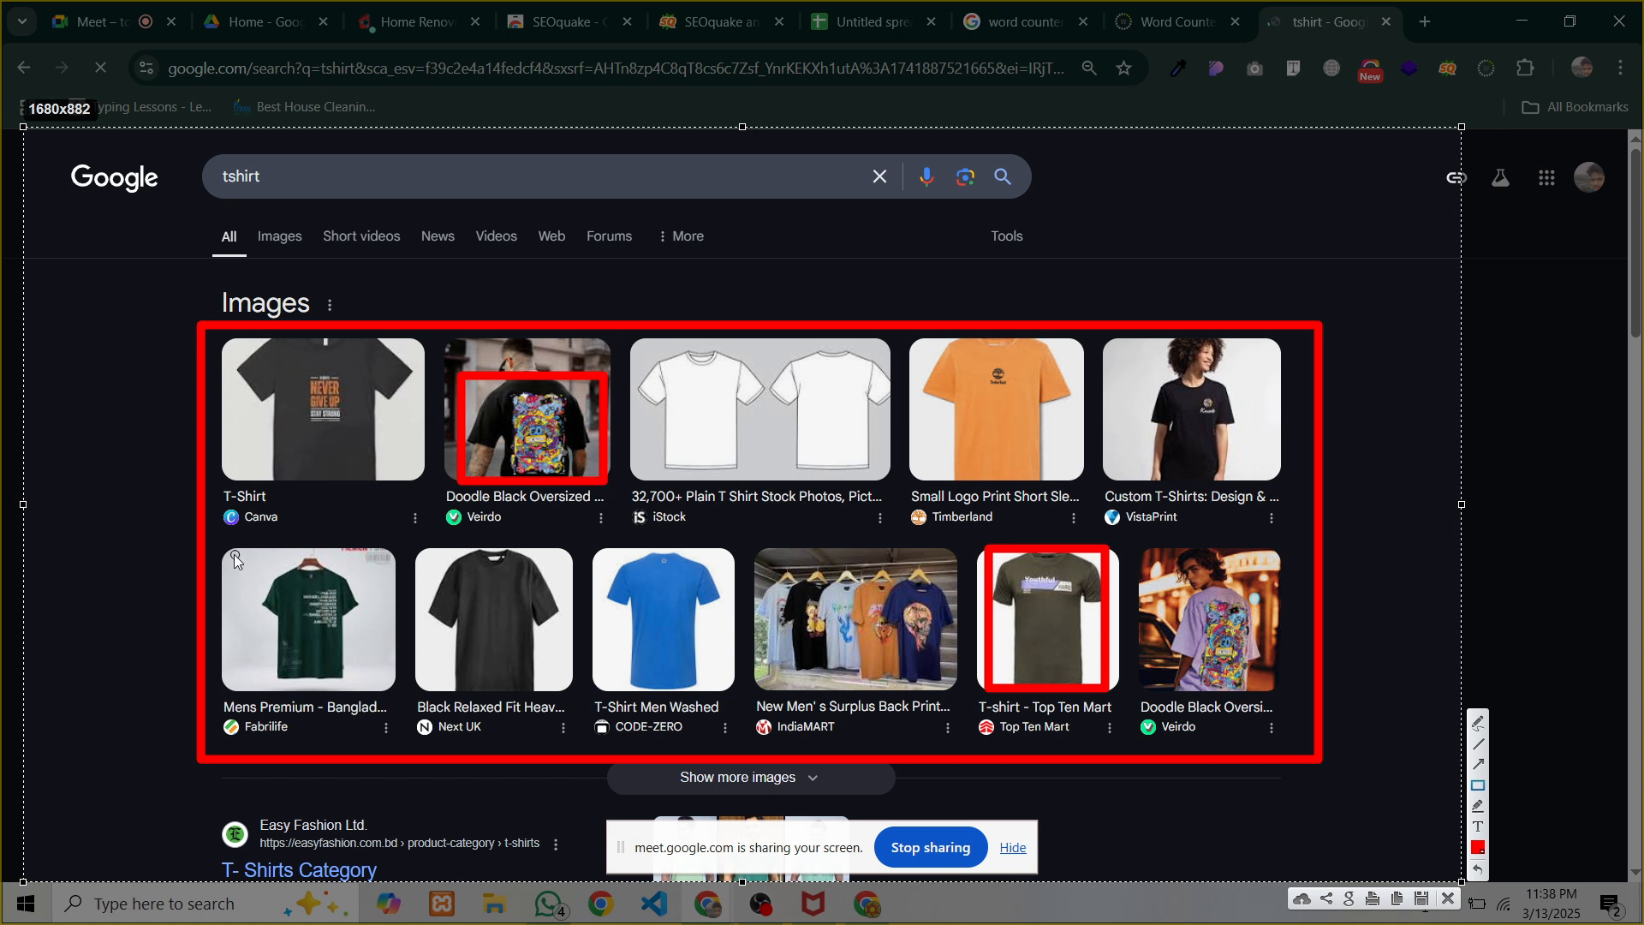
{"action": "left_click_drag", "start_coordinate": [242, 553], "coordinate": [371, 687]}
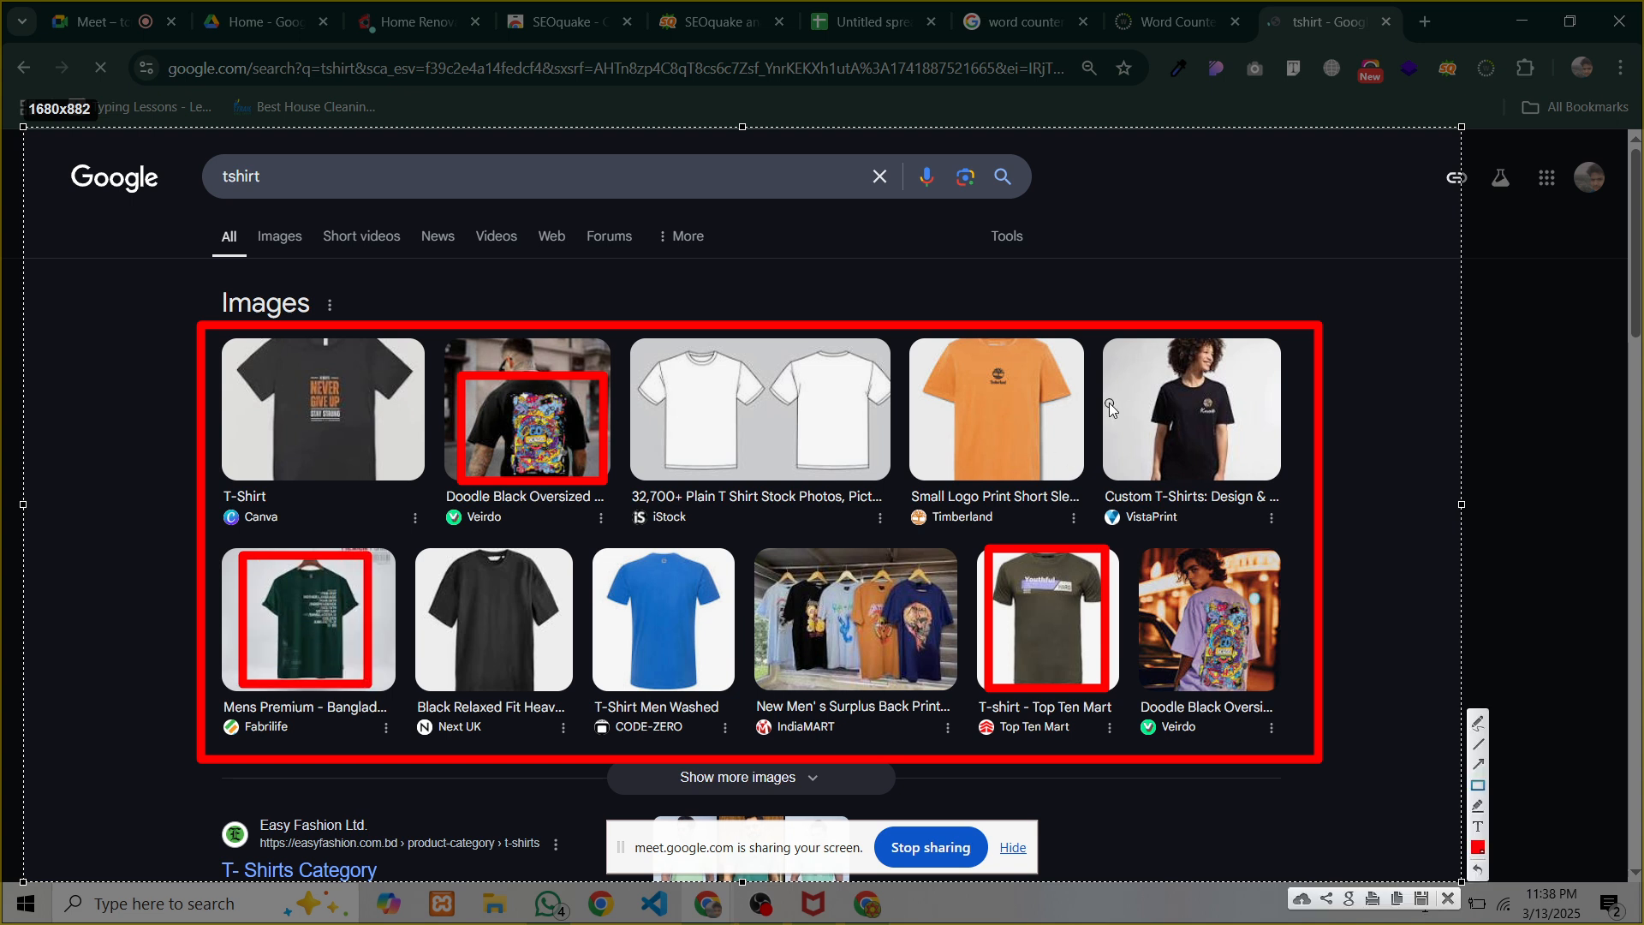
{"action": "mouse_move", "coordinate": [914, 341]}
{"action": "left_mouse_down"}
{"action": "mouse_move", "coordinate": [1054, 478]}
{"action": "mouse_move", "coordinate": [1080, 481]}
{"action": "left_mouse_up"}
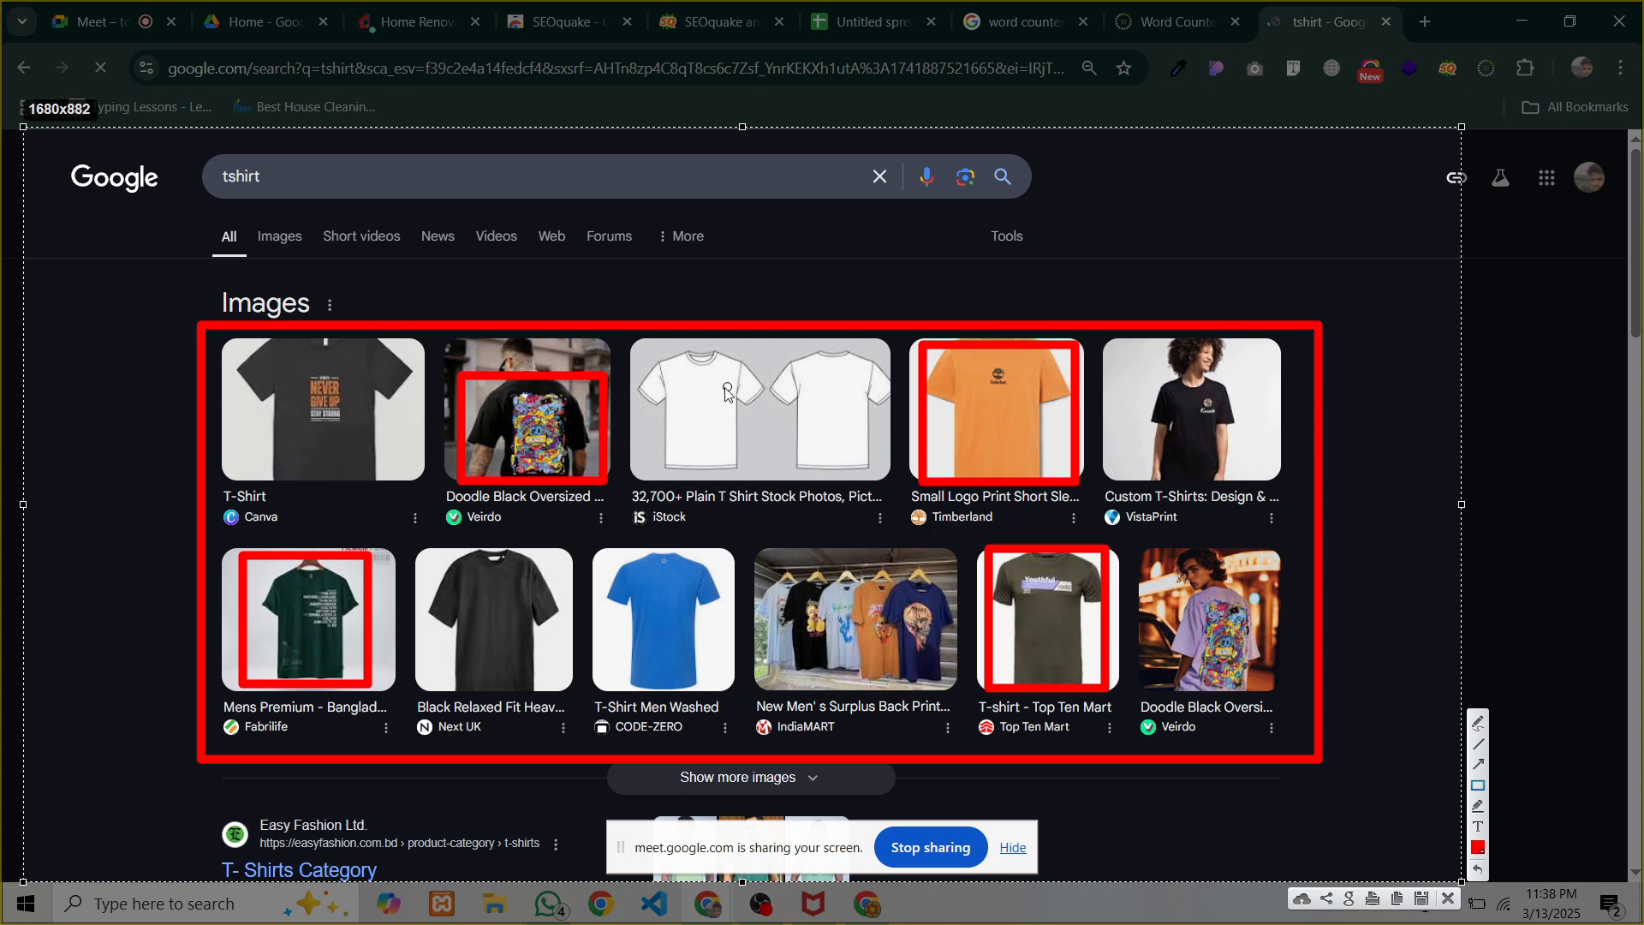
Box both iStock white shirts, the iStock caption and the VistaPrint shirt
{"action": "left_click_drag", "start_coordinate": [644, 351], "coordinate": [756, 474]}
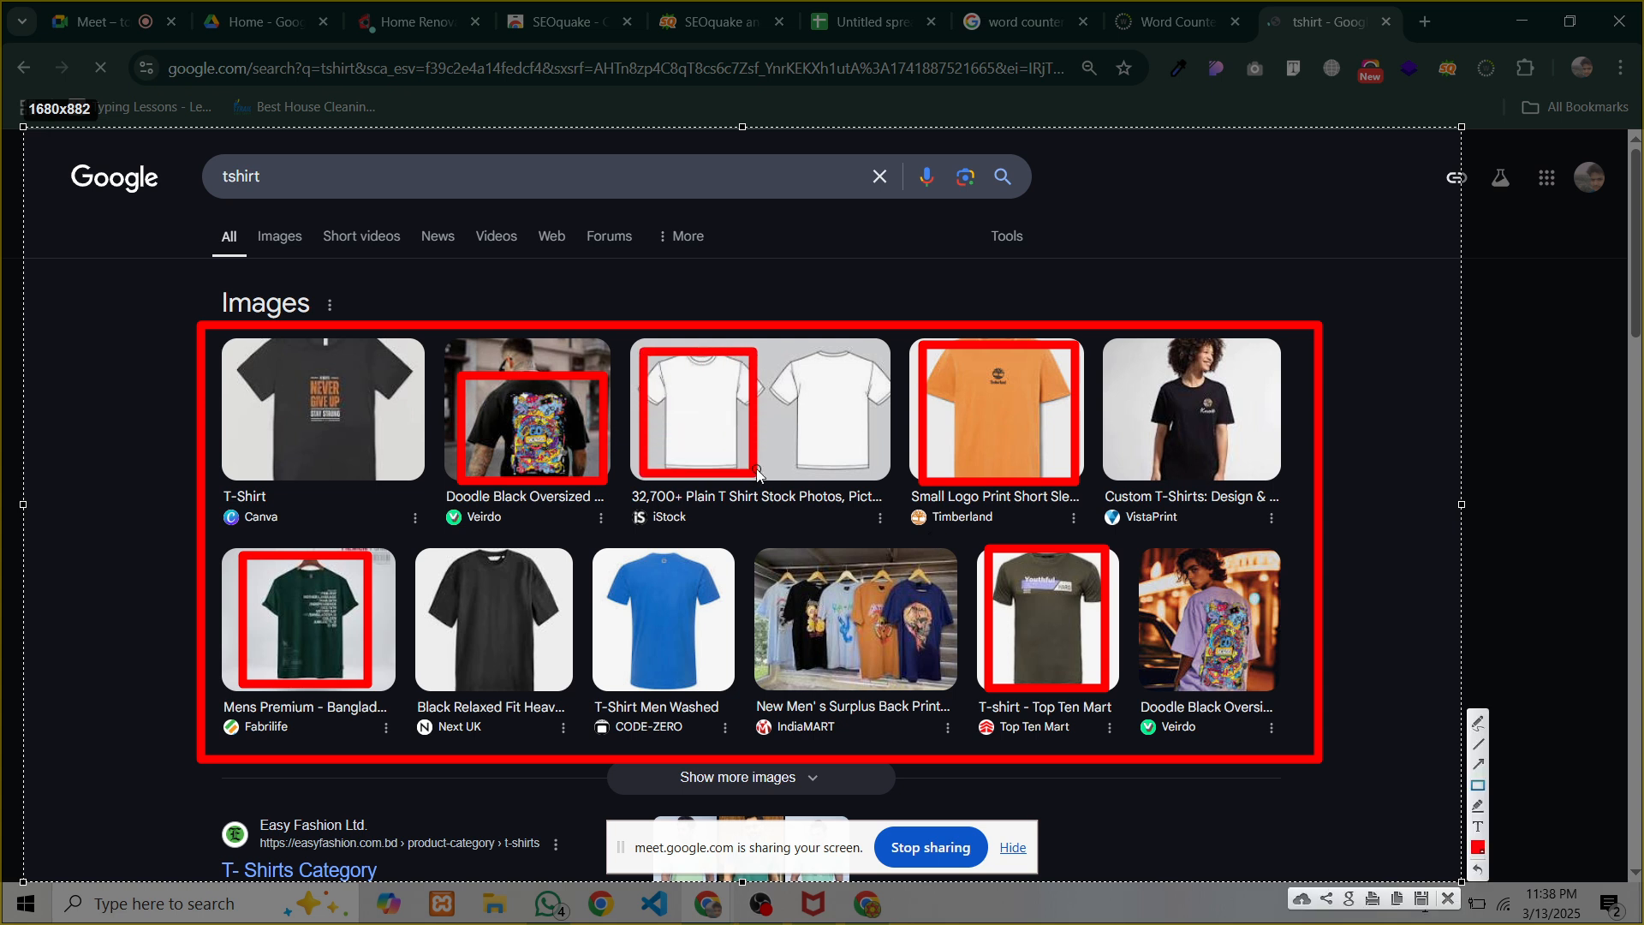
{"action": "mouse_move", "coordinate": [766, 351]}
{"action": "left_mouse_down"}
{"action": "mouse_move", "coordinate": [871, 477]}
{"action": "mouse_move", "coordinate": [890, 471]}
{"action": "left_mouse_up"}
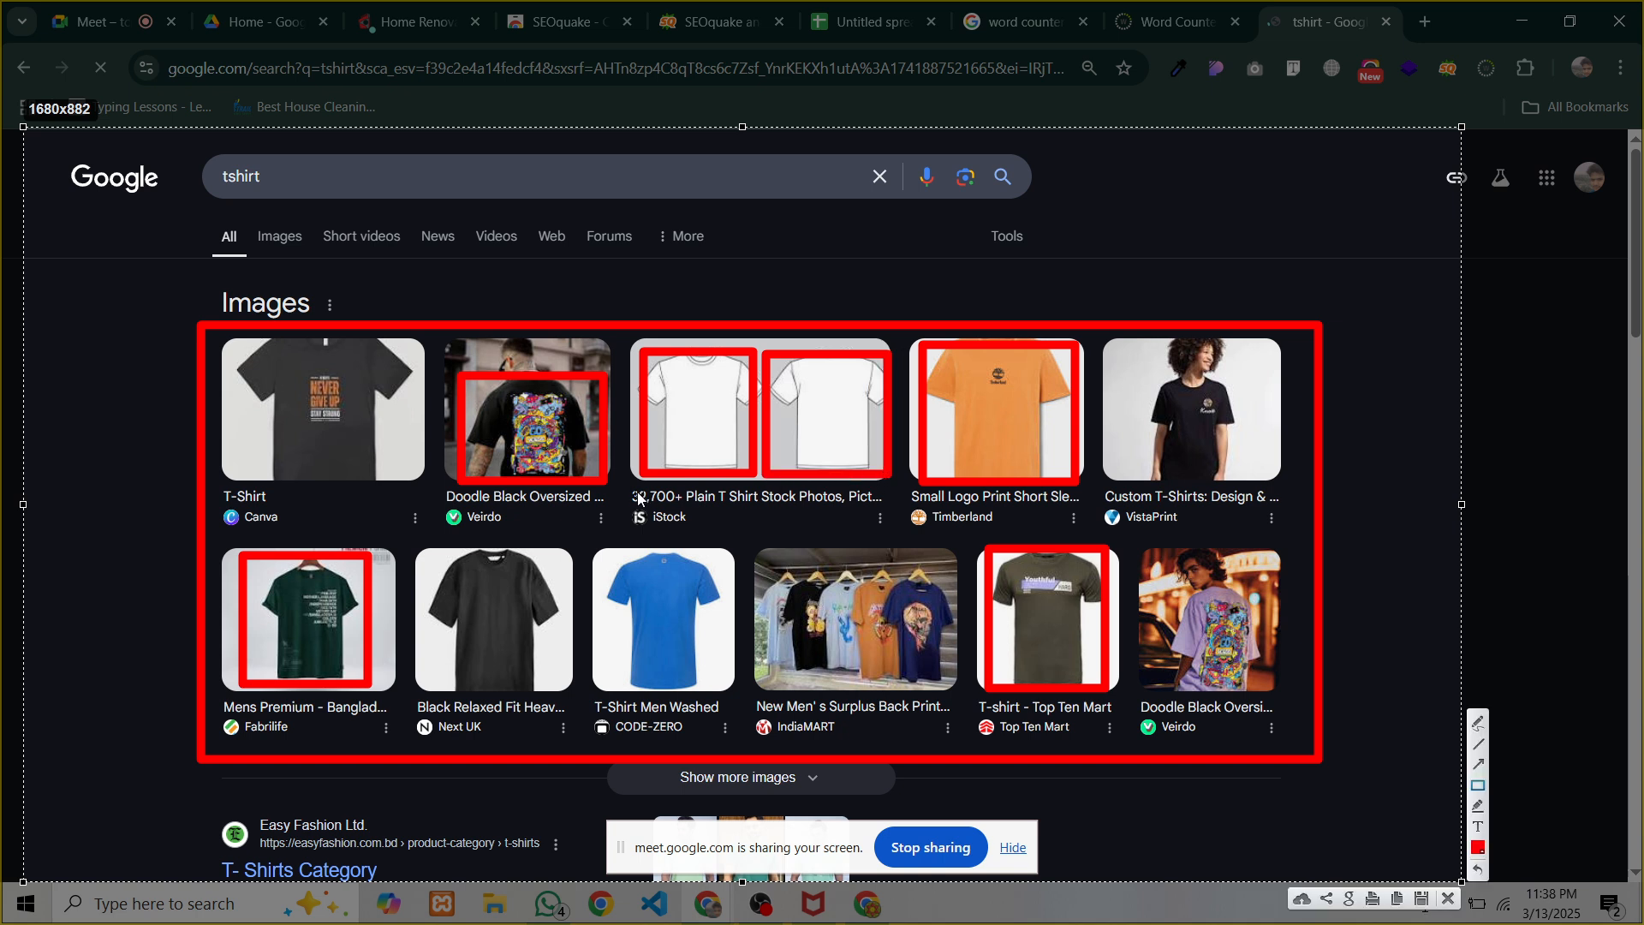
{"action": "left_click_drag", "start_coordinate": [621, 485], "coordinate": [765, 507]}
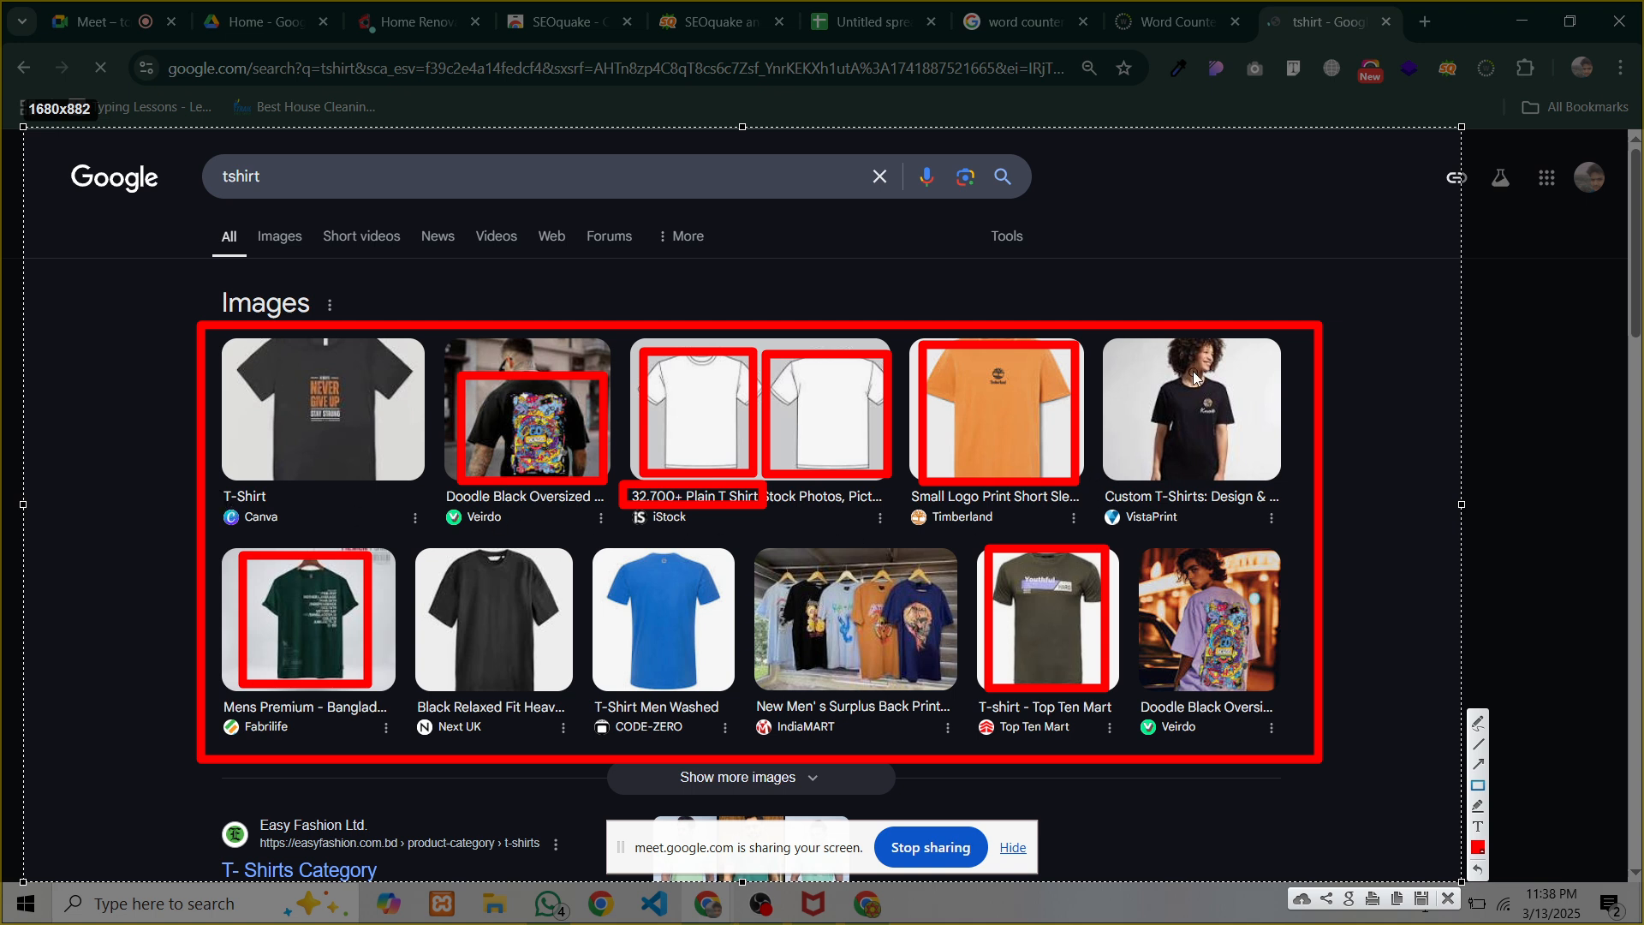
{"action": "left_click_drag", "start_coordinate": [1147, 365], "coordinate": [1230, 476]}
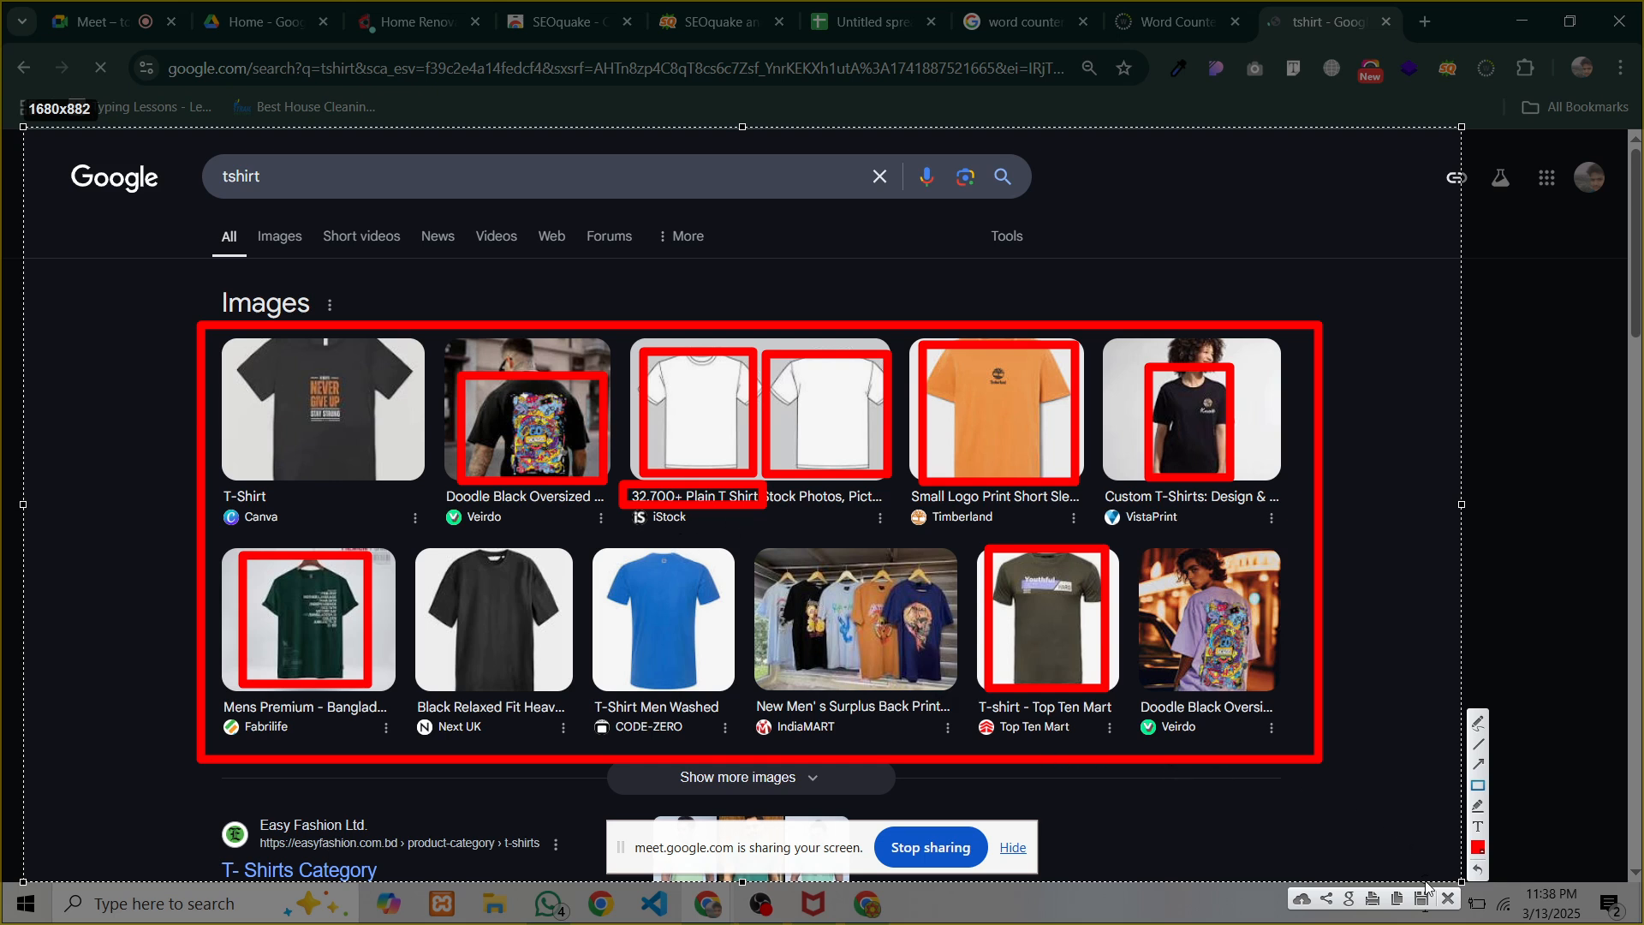
Close the screenshot overlay and show SEOquake's diagnosis results for the renovation page
{"action": "left_click", "coordinate": [1448, 898]}
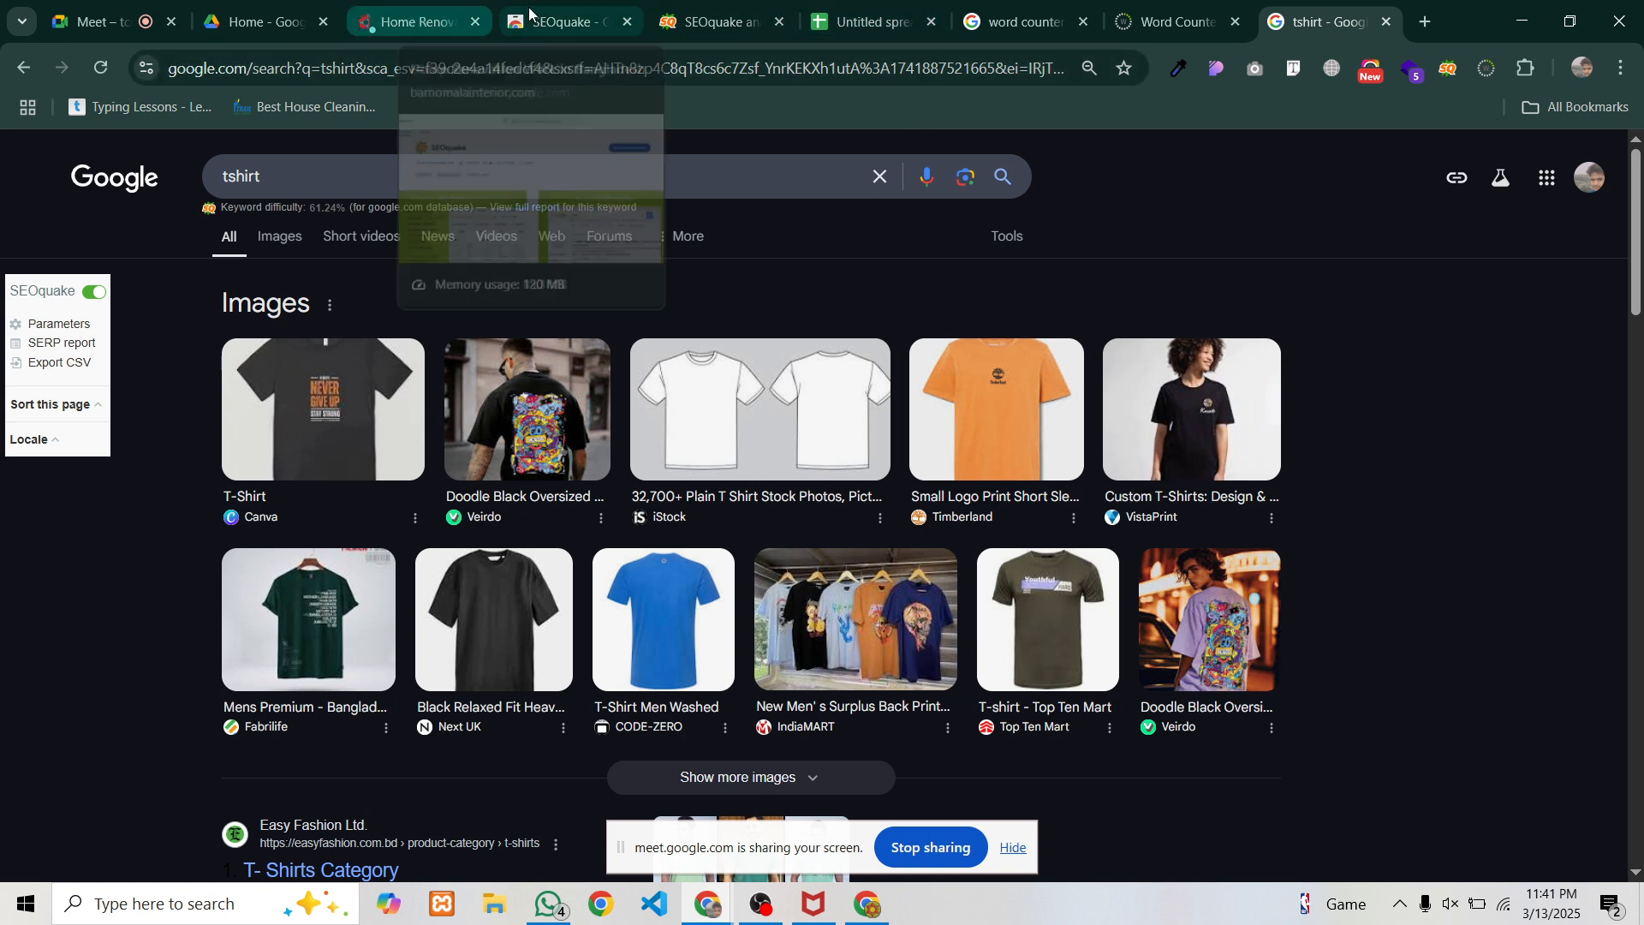
{"action": "left_click", "coordinate": [711, 21]}
{"action": "scroll", "coordinate": [455, 216], "scroll_direction": "up", "scroll_amount": 6}
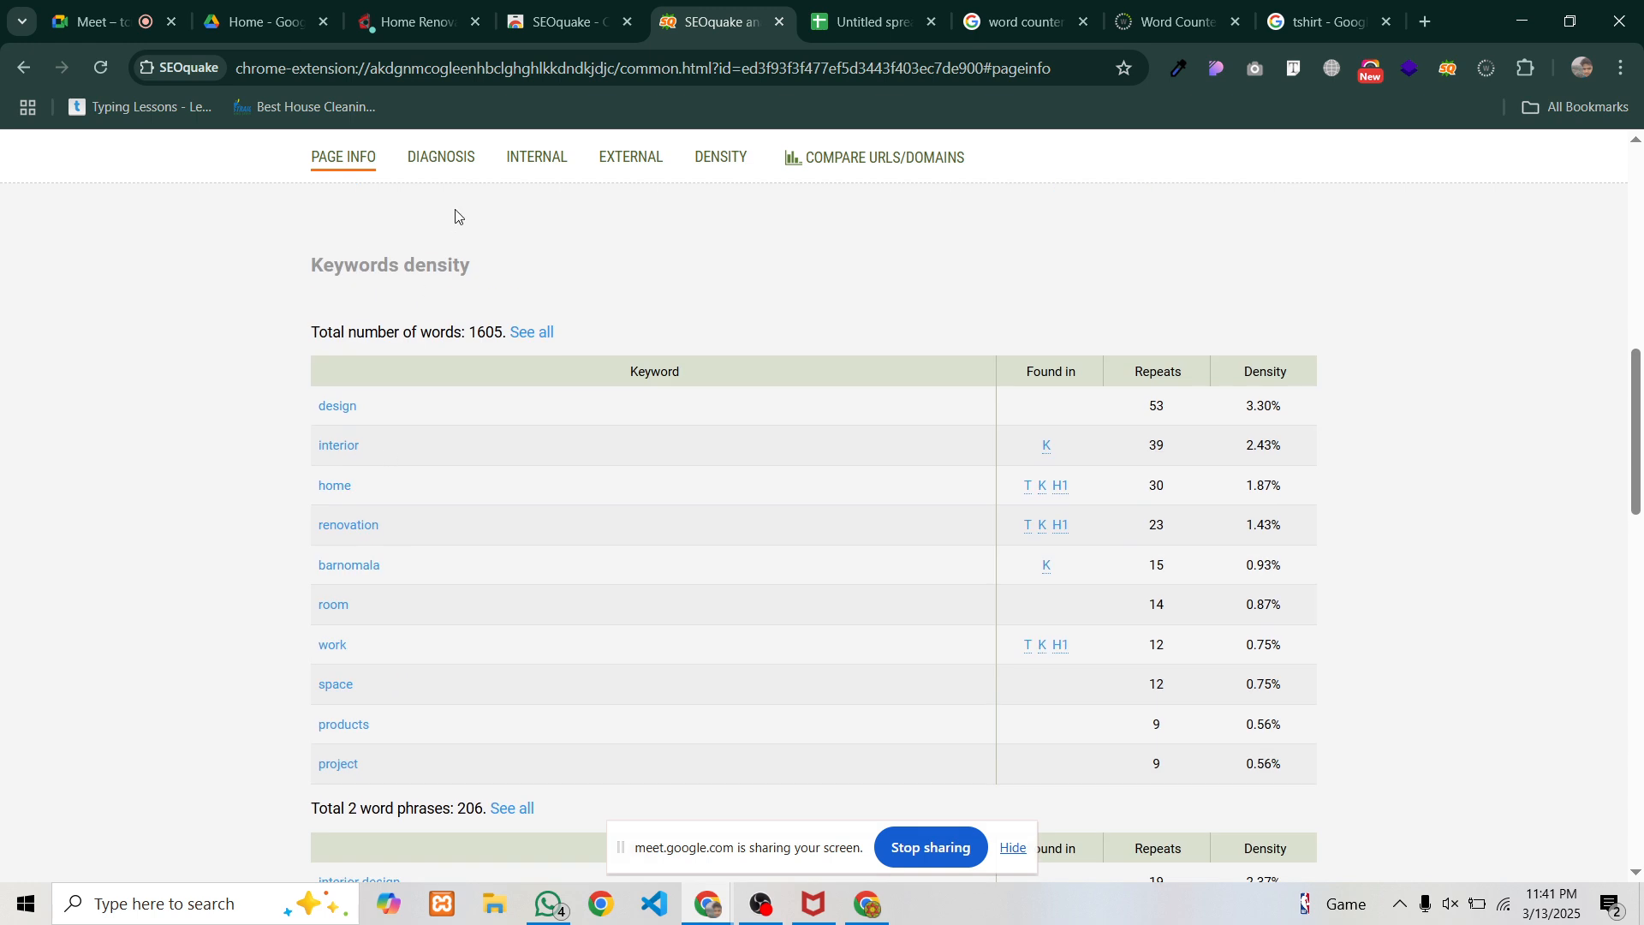
{"action": "left_click", "coordinate": [444, 157]}
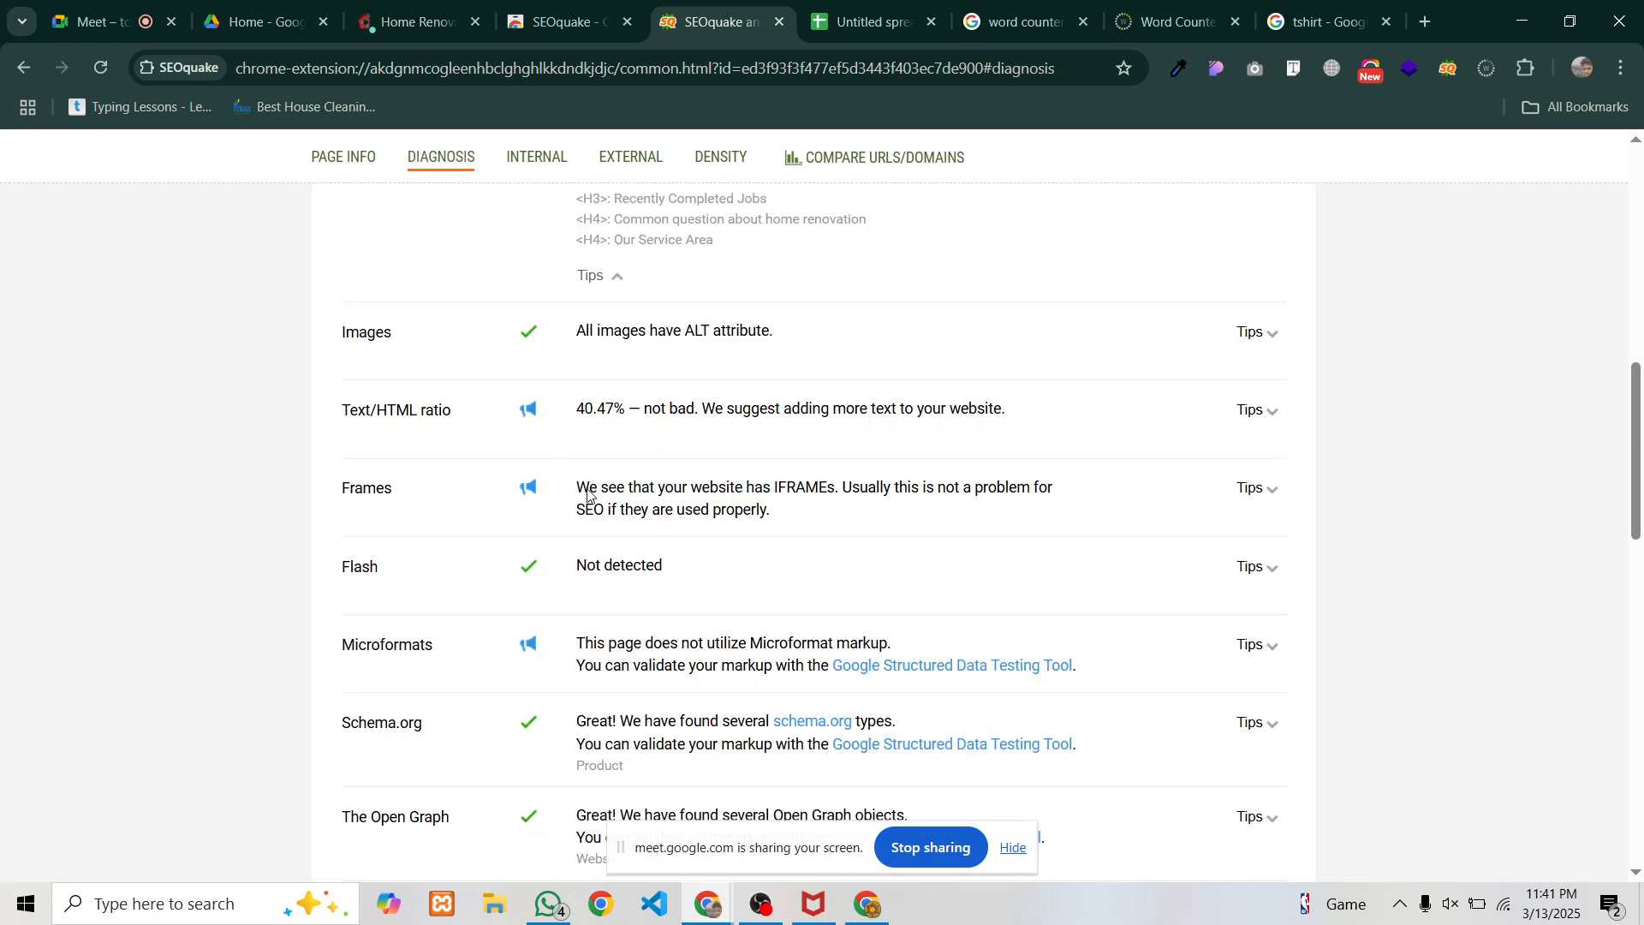
{"action": "scroll", "coordinate": [588, 495], "scroll_direction": "up", "scroll_amount": 5}
{"action": "scroll", "coordinate": [580, 523], "scroll_direction": "up", "scroll_amount": 5}
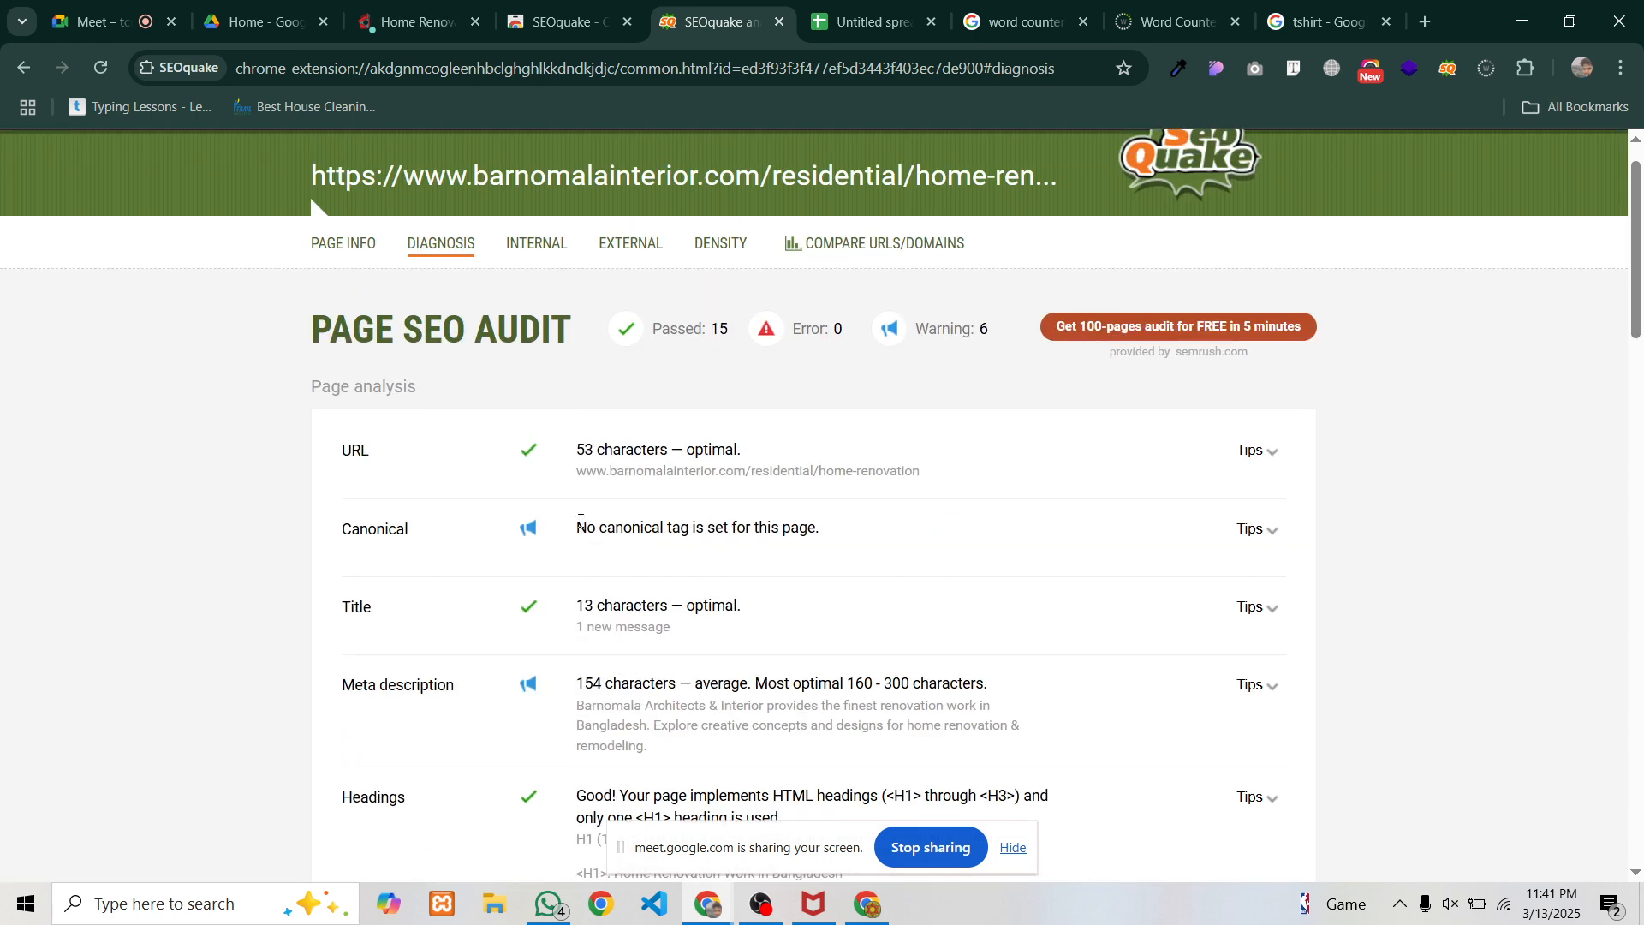
{"action": "scroll", "coordinate": [581, 522], "scroll_direction": "down", "scroll_amount": 3}
{"action": "scroll", "coordinate": [427, 398], "scroll_direction": "up", "scroll_amount": 1}
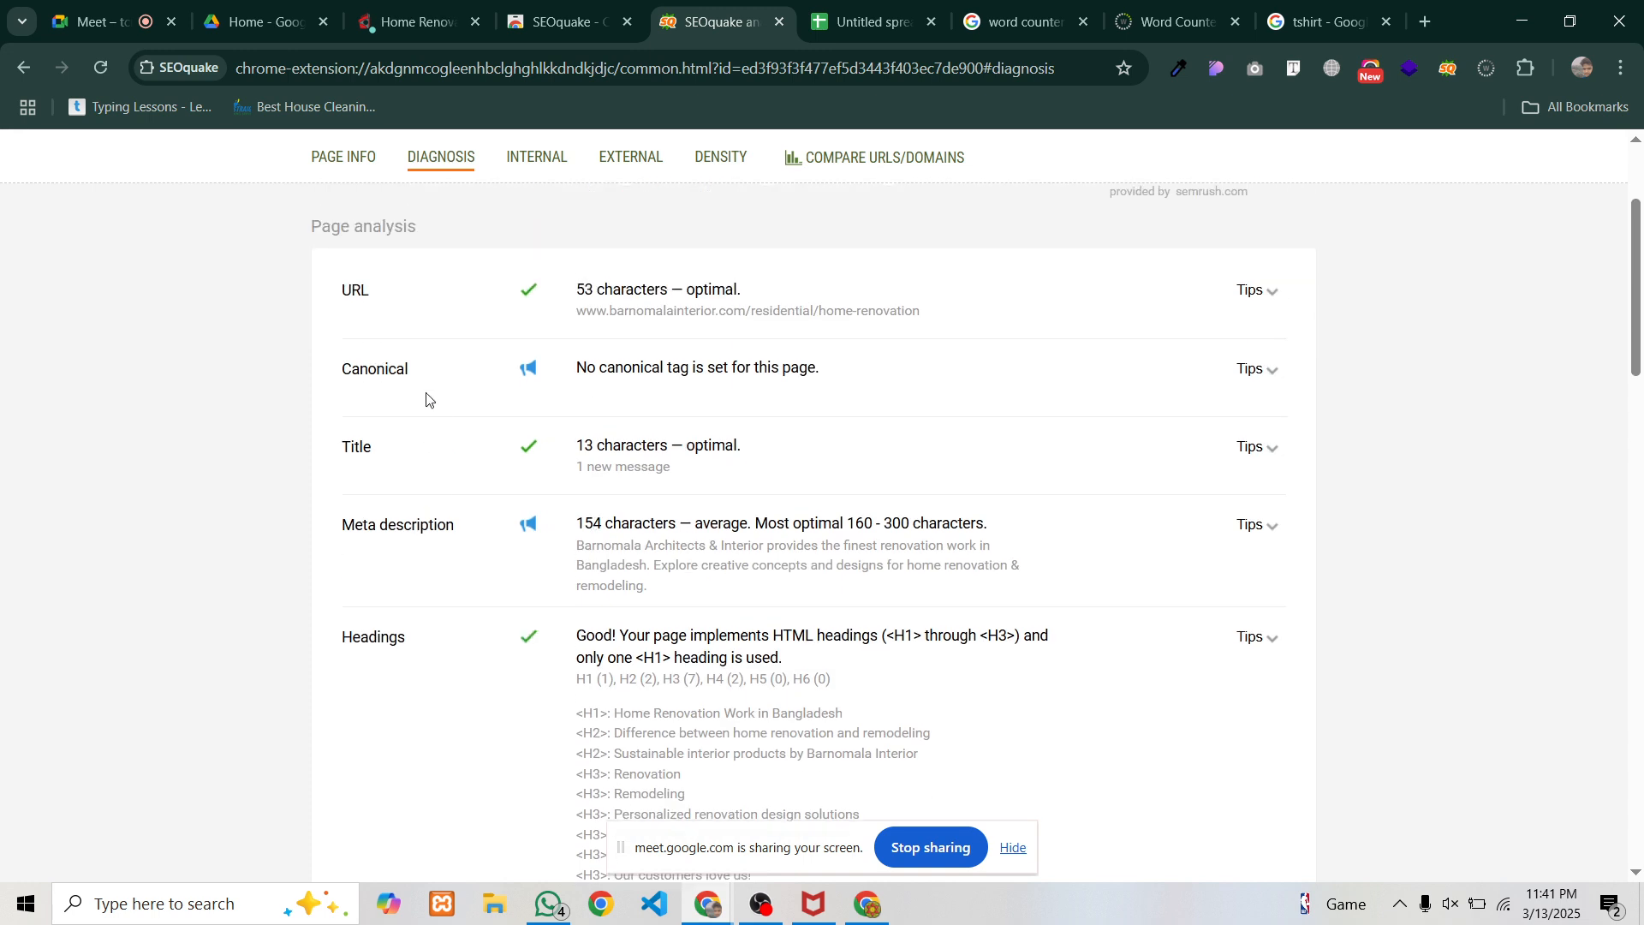
Select the Images result text 'All images have ALT attribute.'
{"action": "left_click_drag", "start_coordinate": [341, 371], "coordinate": [410, 375]}
{"action": "left_click", "coordinate": [606, 392]}
{"action": "left_click_drag", "start_coordinate": [532, 525], "coordinate": [783, 552]}
{"action": "scroll", "coordinate": [587, 506], "scroll_direction": "down", "scroll_amount": 1}
{"action": "scroll", "coordinate": [419, 579], "scroll_direction": "down", "scroll_amount": 3}
{"action": "left_click", "coordinate": [388, 597]}
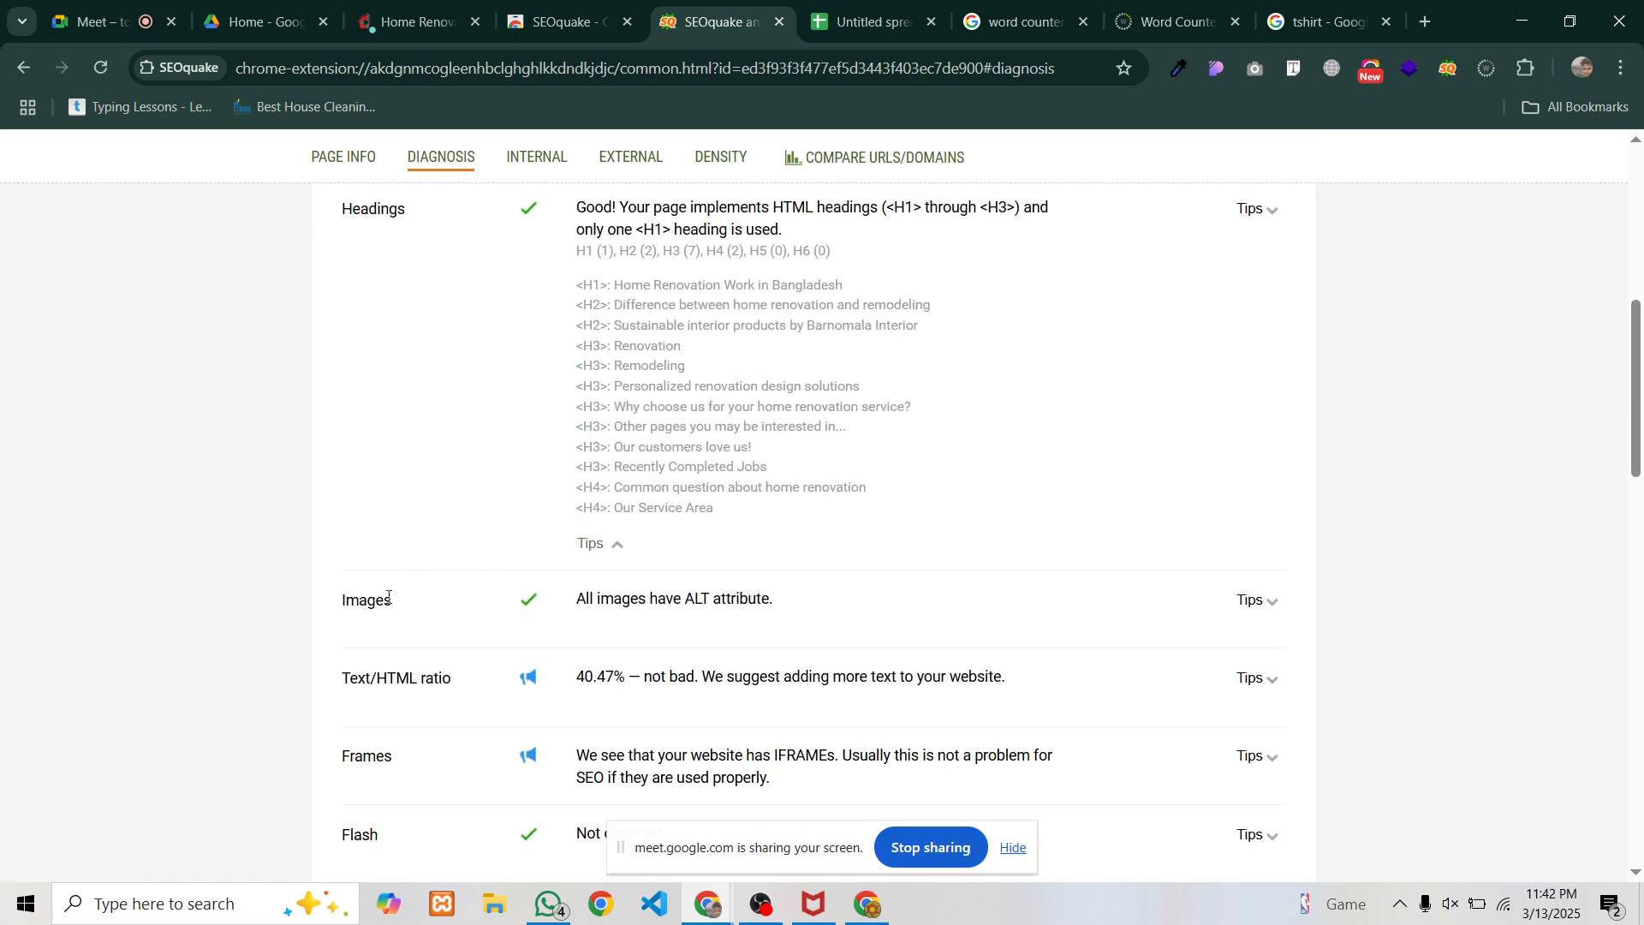
{"action": "scroll", "coordinate": [643, 604], "scroll_direction": "down", "scroll_amount": 1}
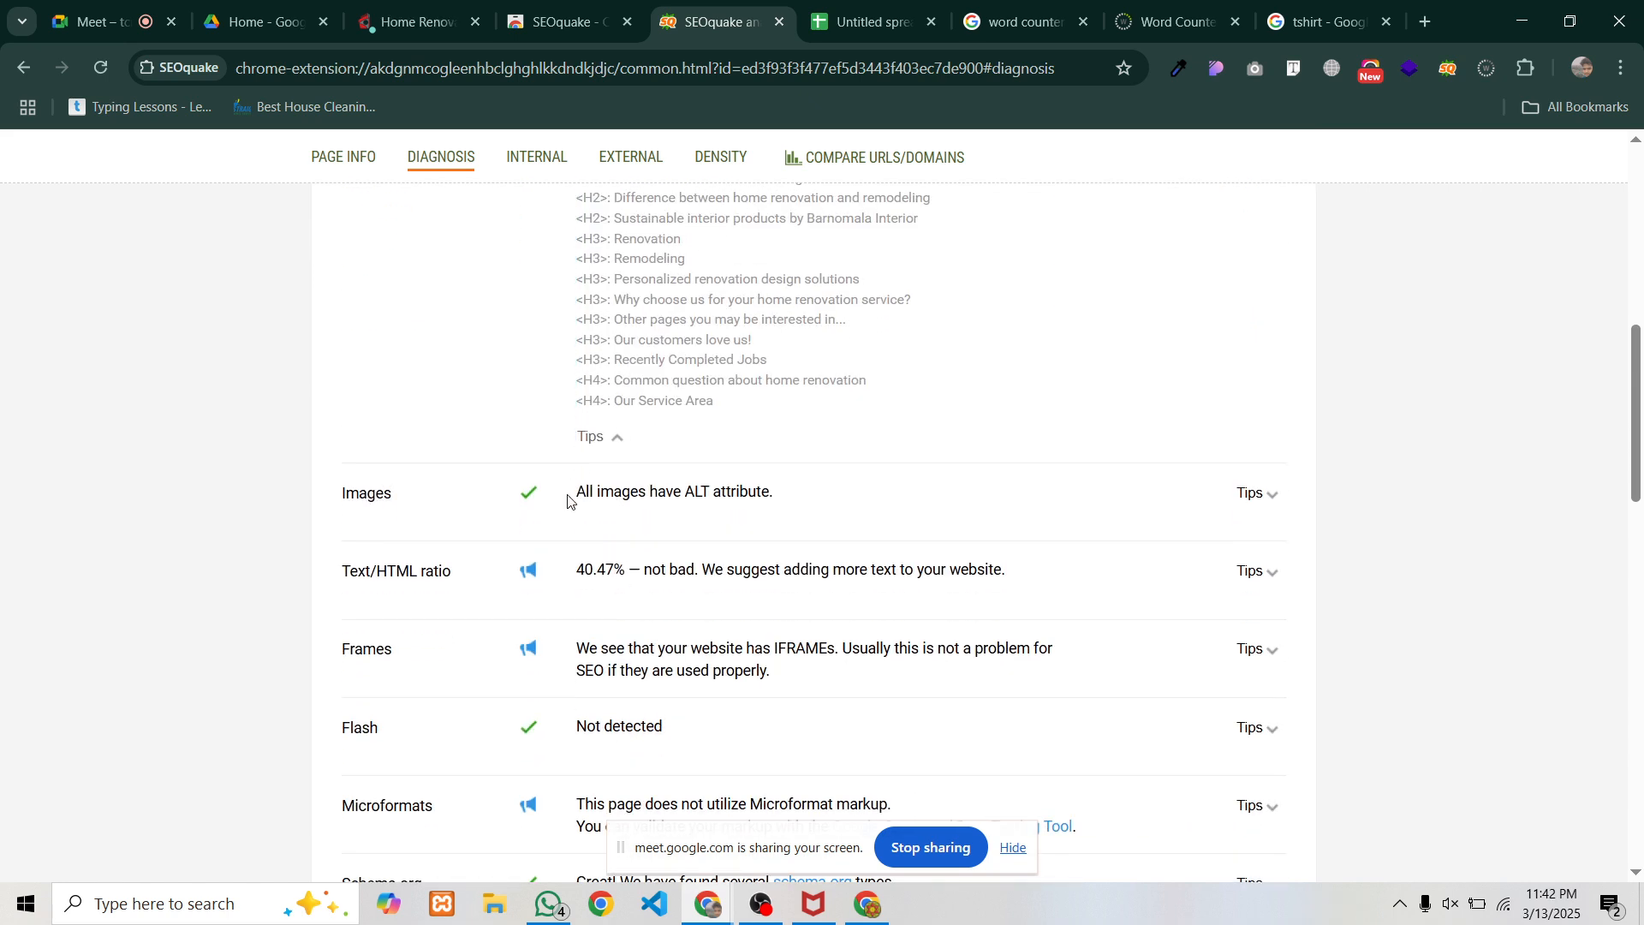
{"action": "left_click_drag", "start_coordinate": [568, 501], "coordinate": [786, 507]}
{"action": "key", "text": "ctrl+c"}
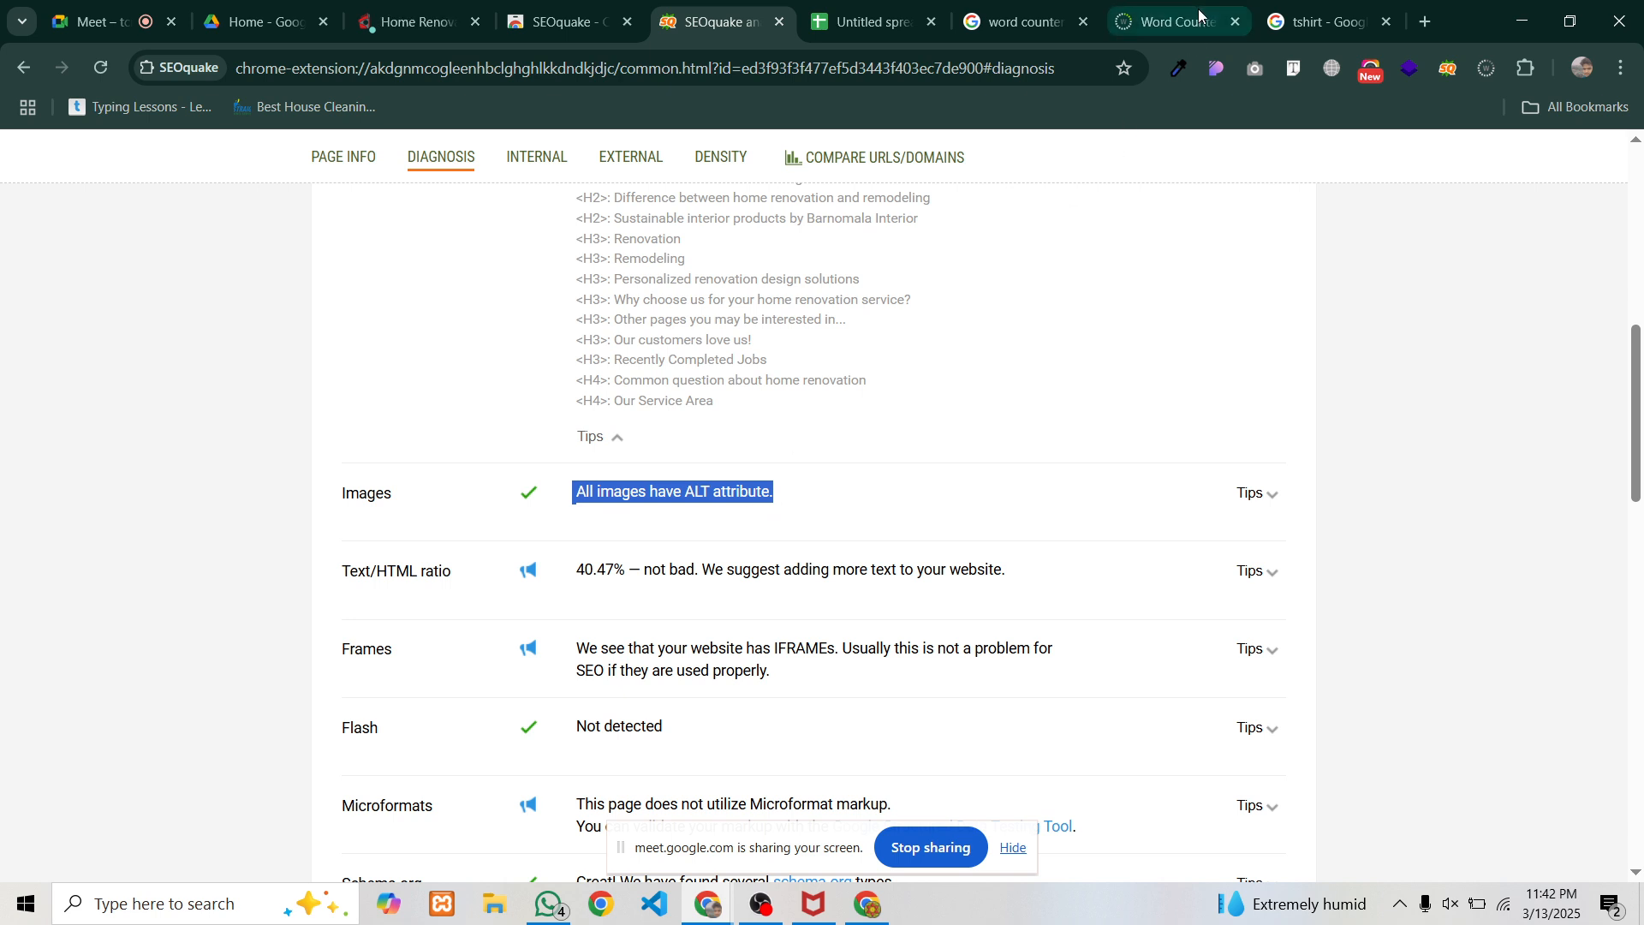
Paste 'All images have ALT attribute.' into L2 with text wrapping on
{"action": "left_click", "coordinate": [869, 7]}
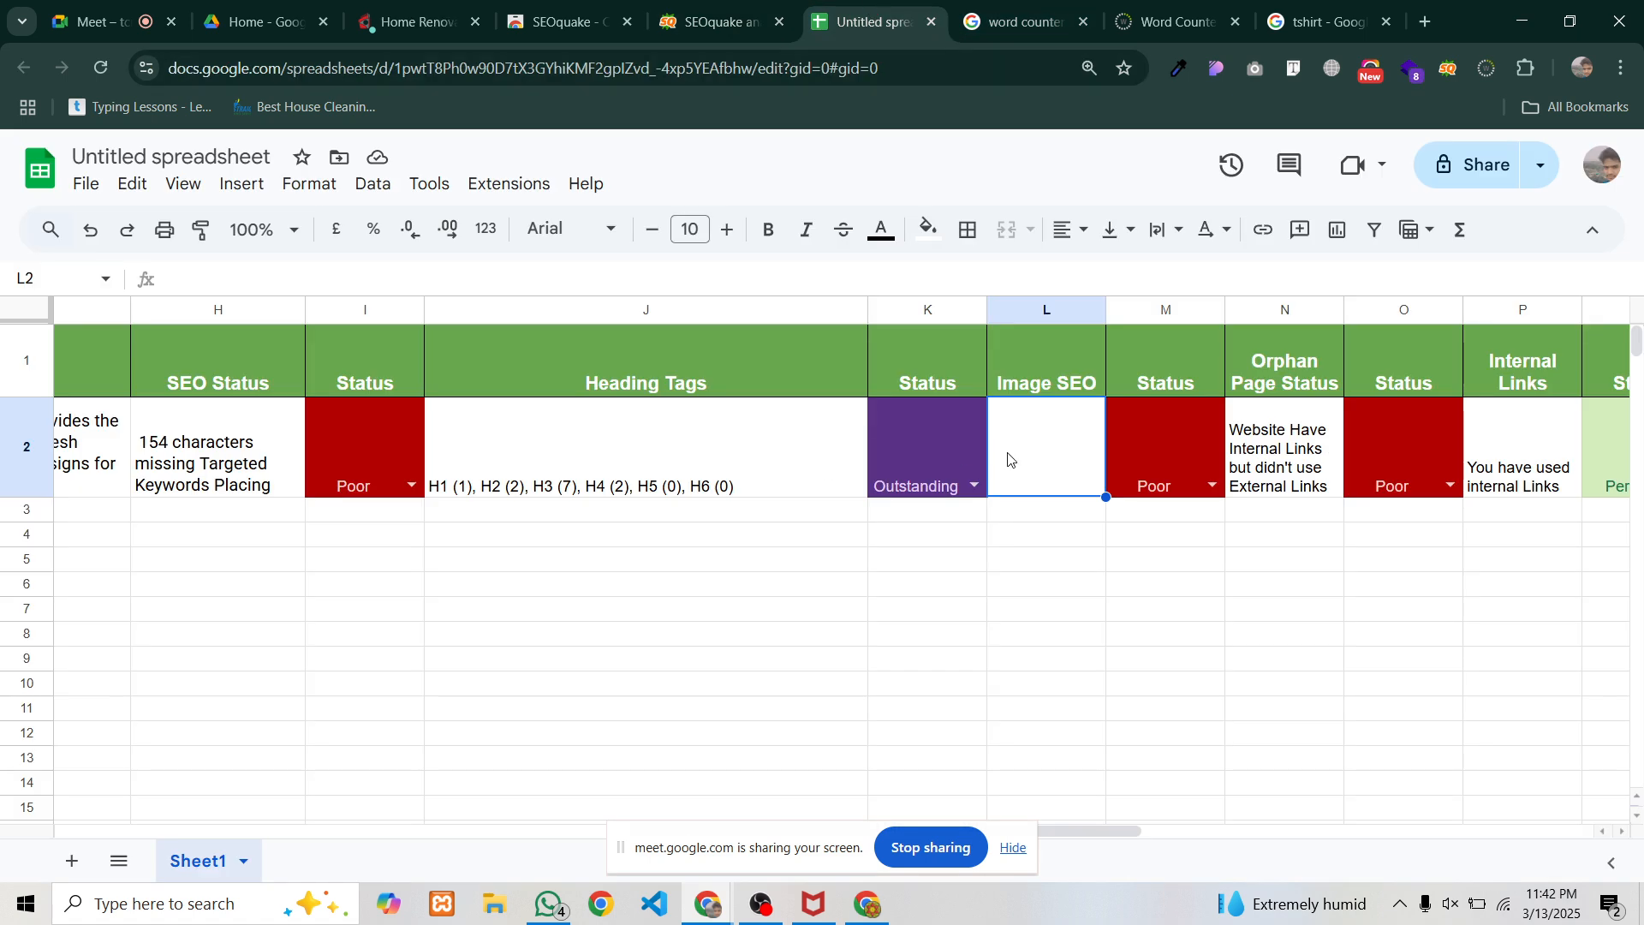
{"action": "key", "text": "ctrl+v"}
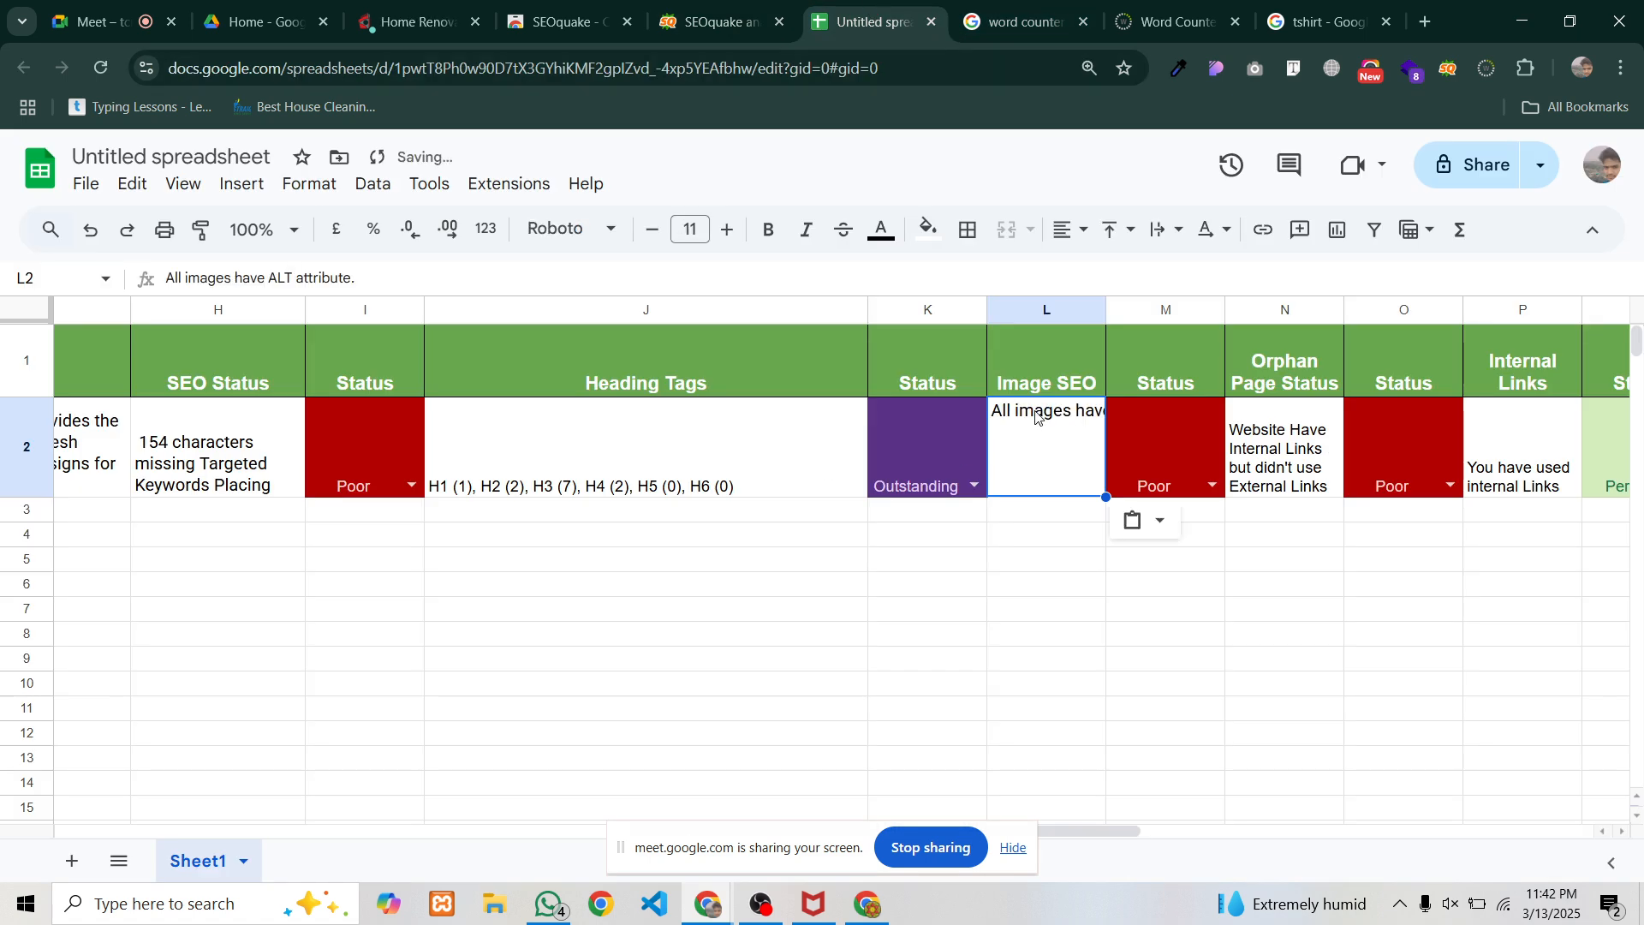
{"action": "left_click", "coordinate": [1166, 230]}
{"action": "left_click", "coordinate": [1198, 274]}
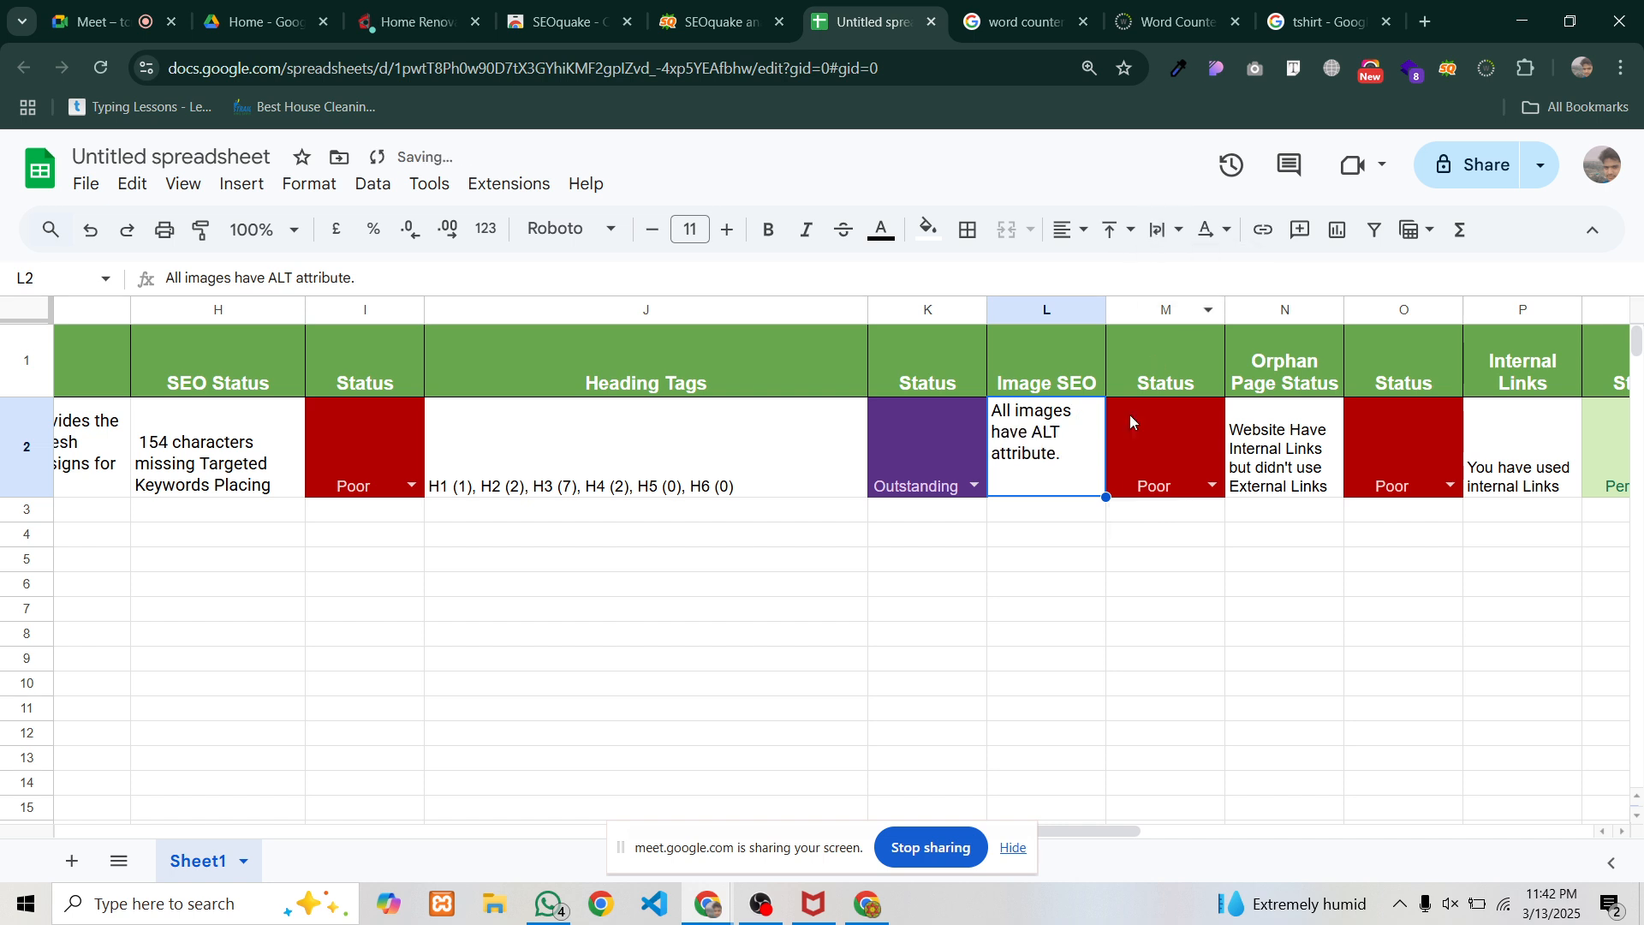
{"action": "left_click", "coordinate": [1137, 558]}
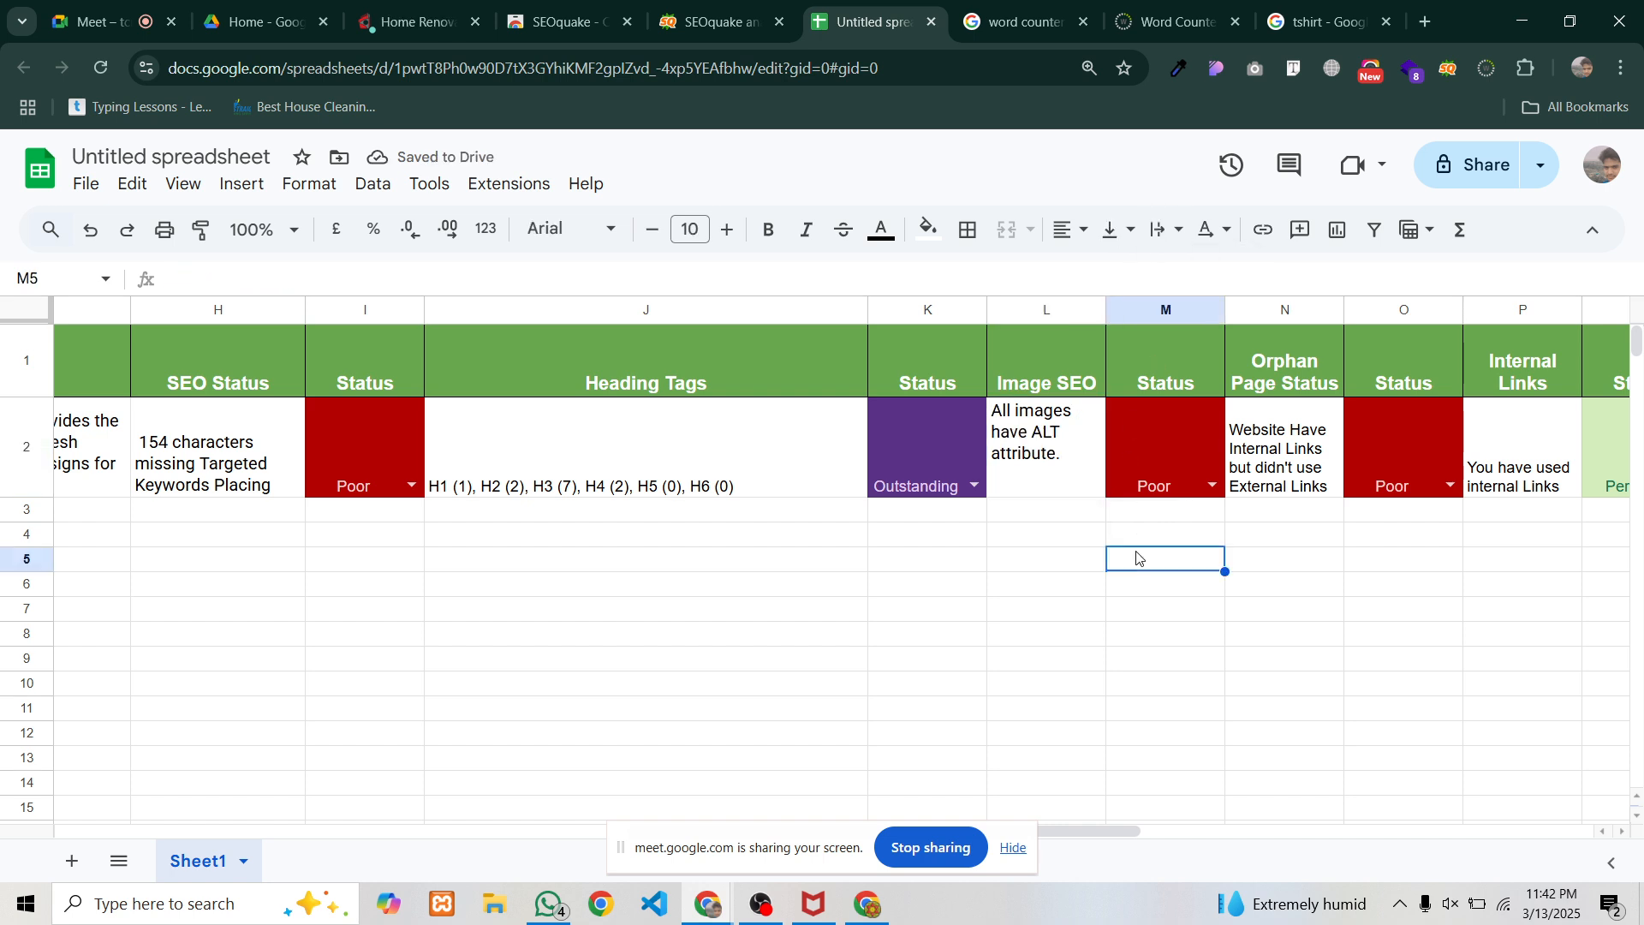
Set the Image SEO status to Outstanding and narrow the Url column
{"action": "left_click", "coordinate": [1220, 487]}
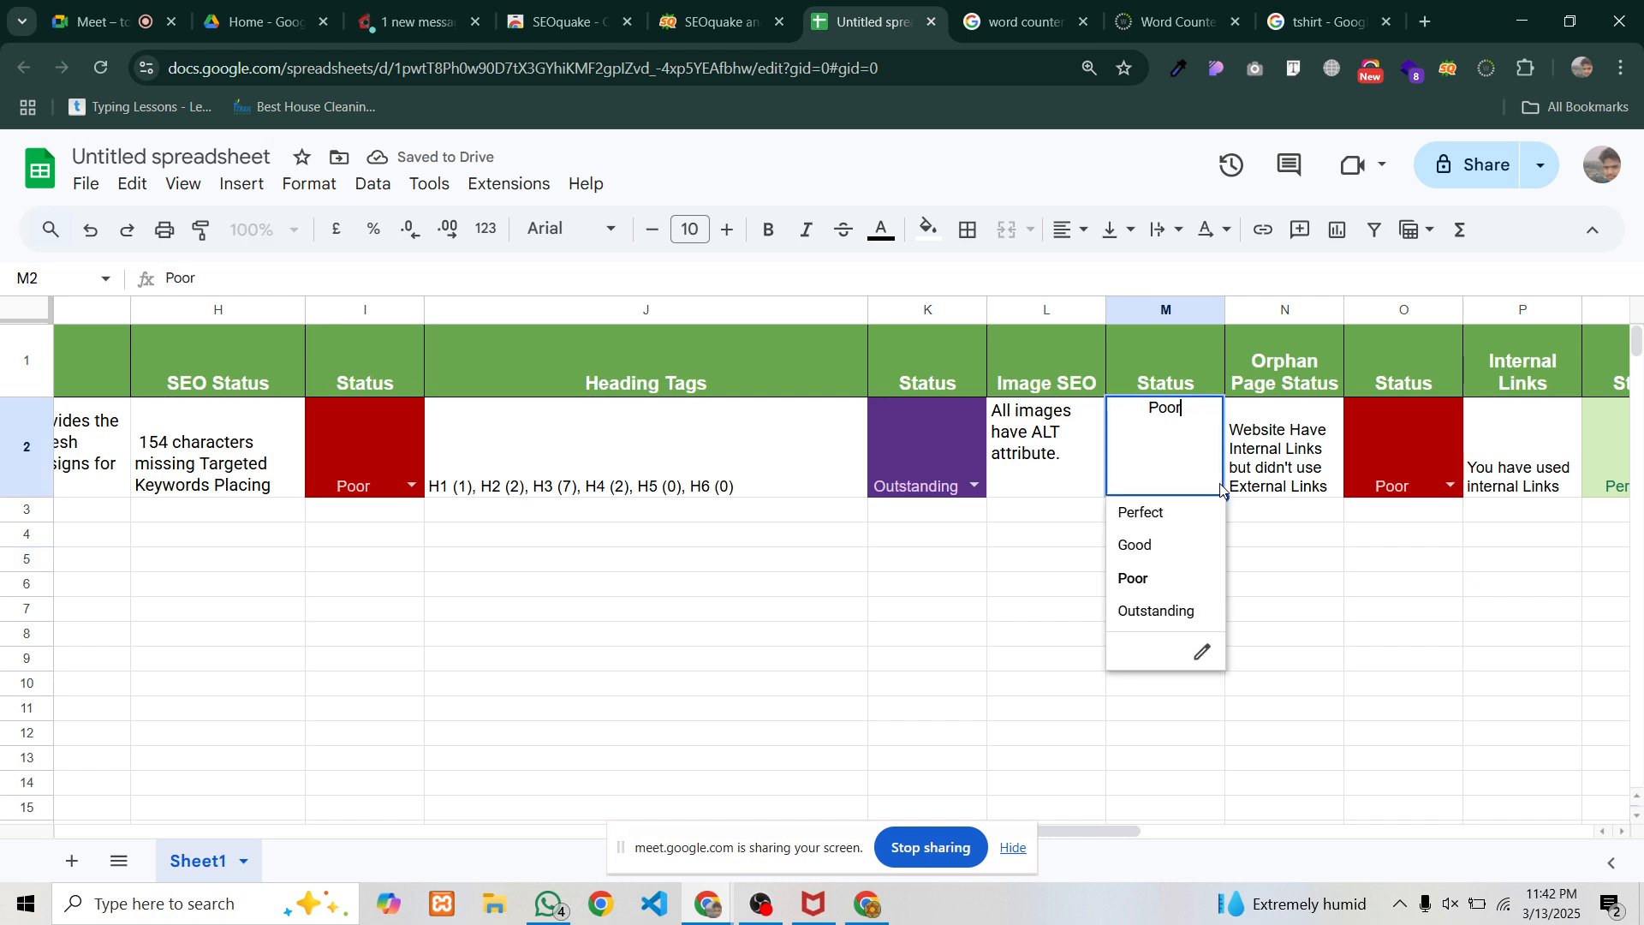
{"action": "left_click", "coordinate": [1143, 613]}
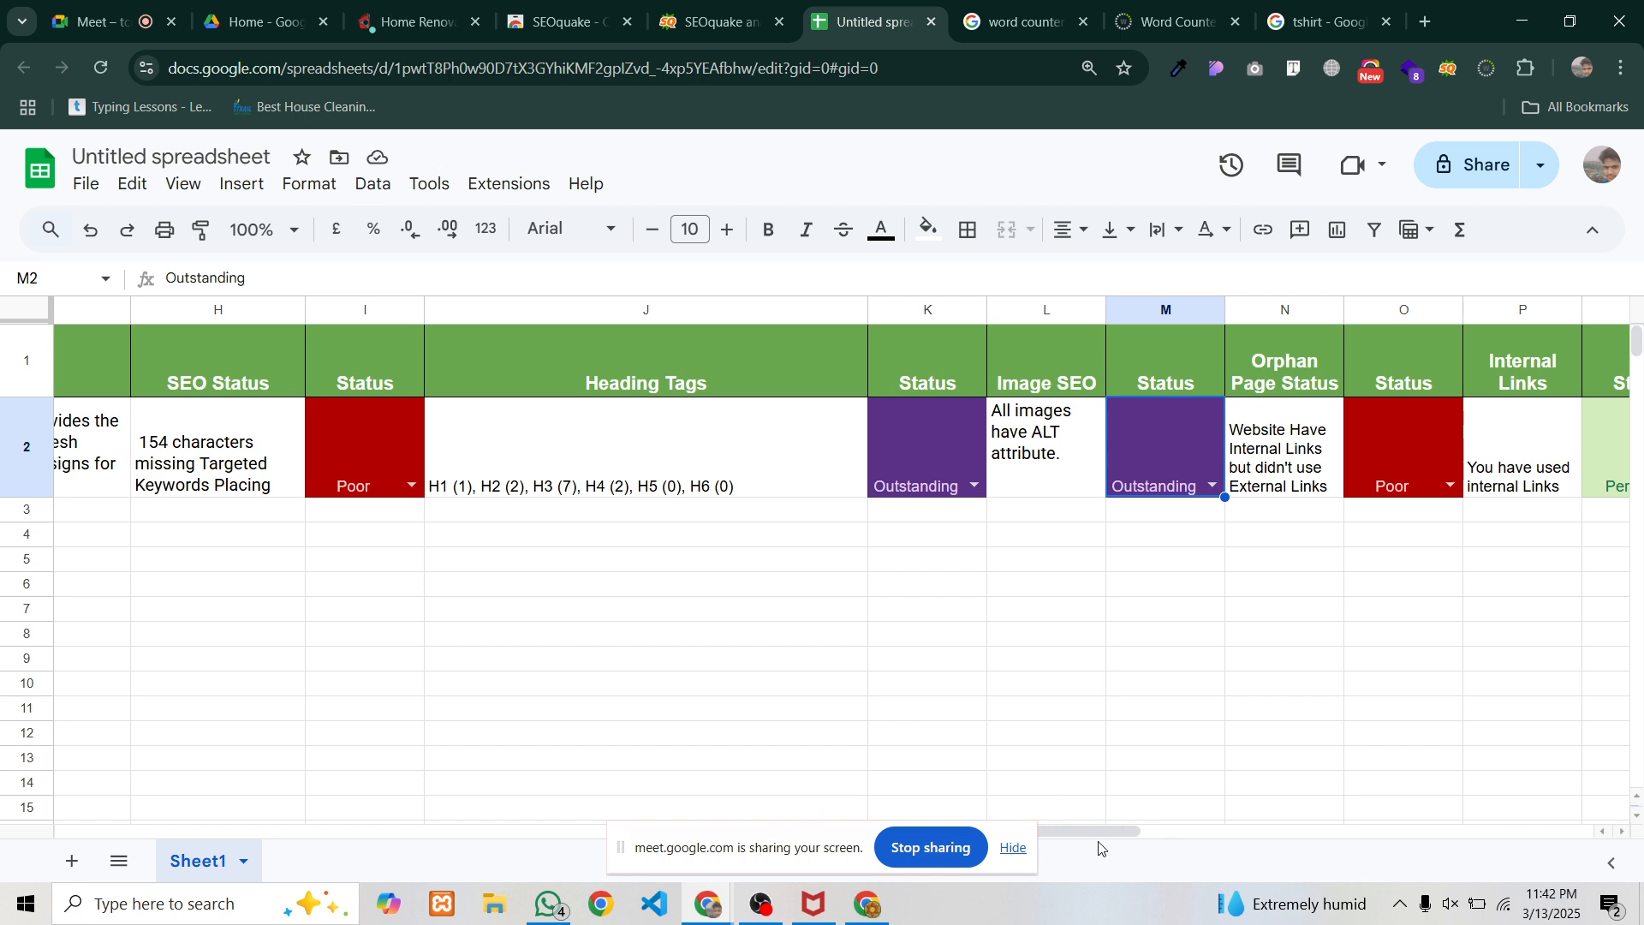
{"action": "left_click_drag", "start_coordinate": [1098, 831], "coordinate": [459, 782]}
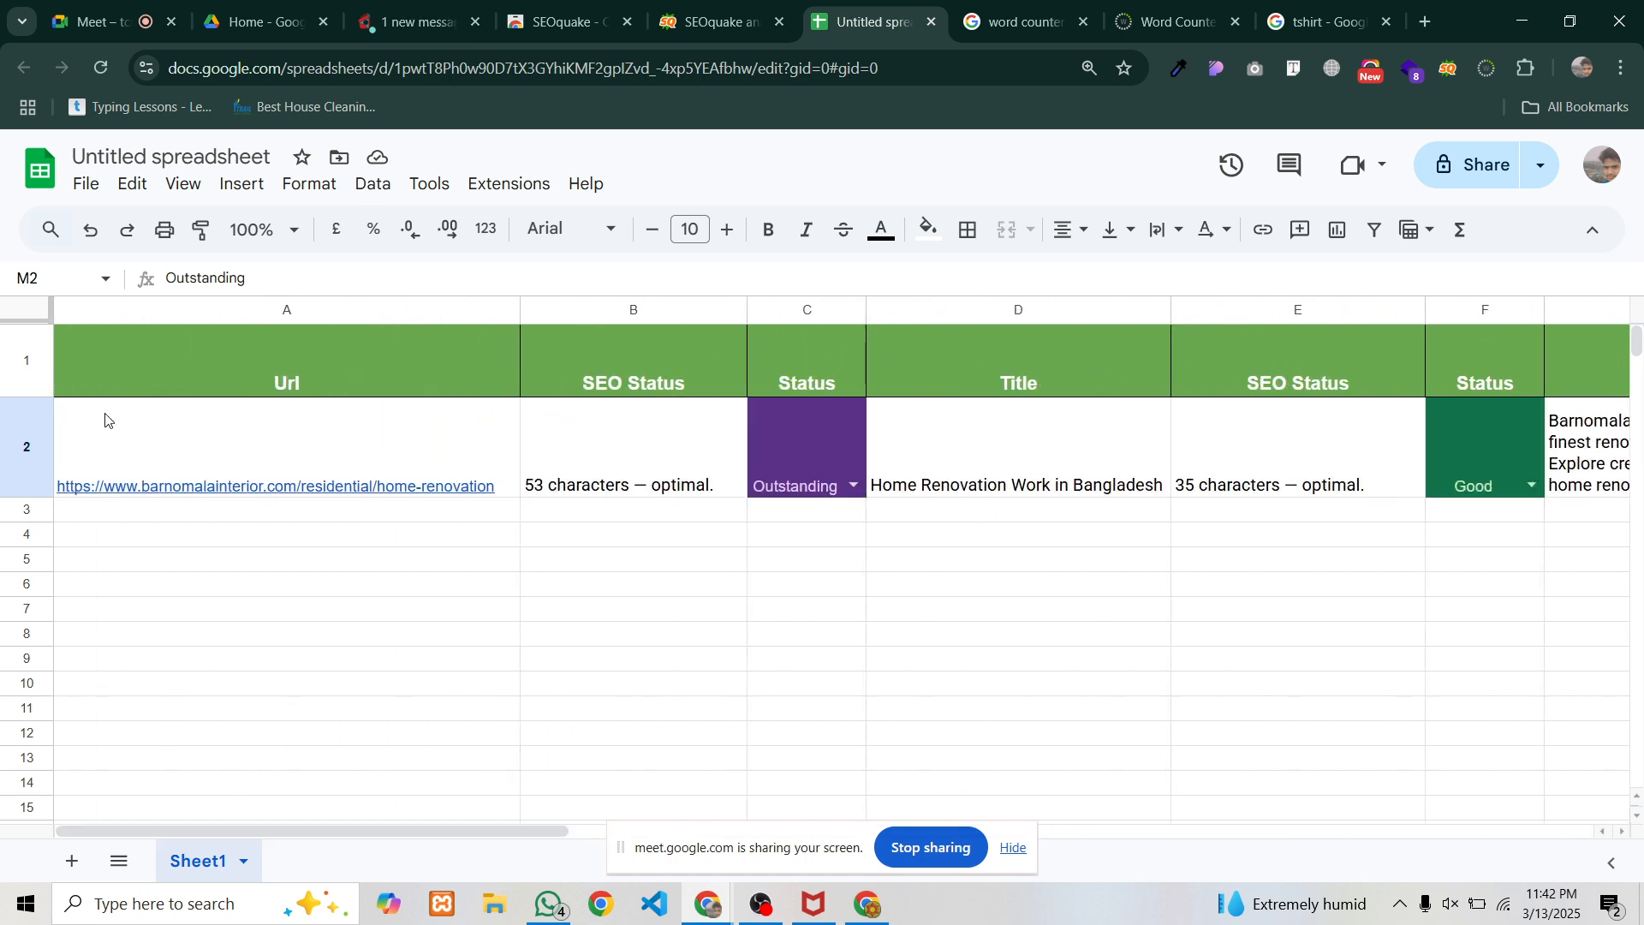
{"action": "left_click_drag", "start_coordinate": [521, 310], "coordinate": [454, 310]}
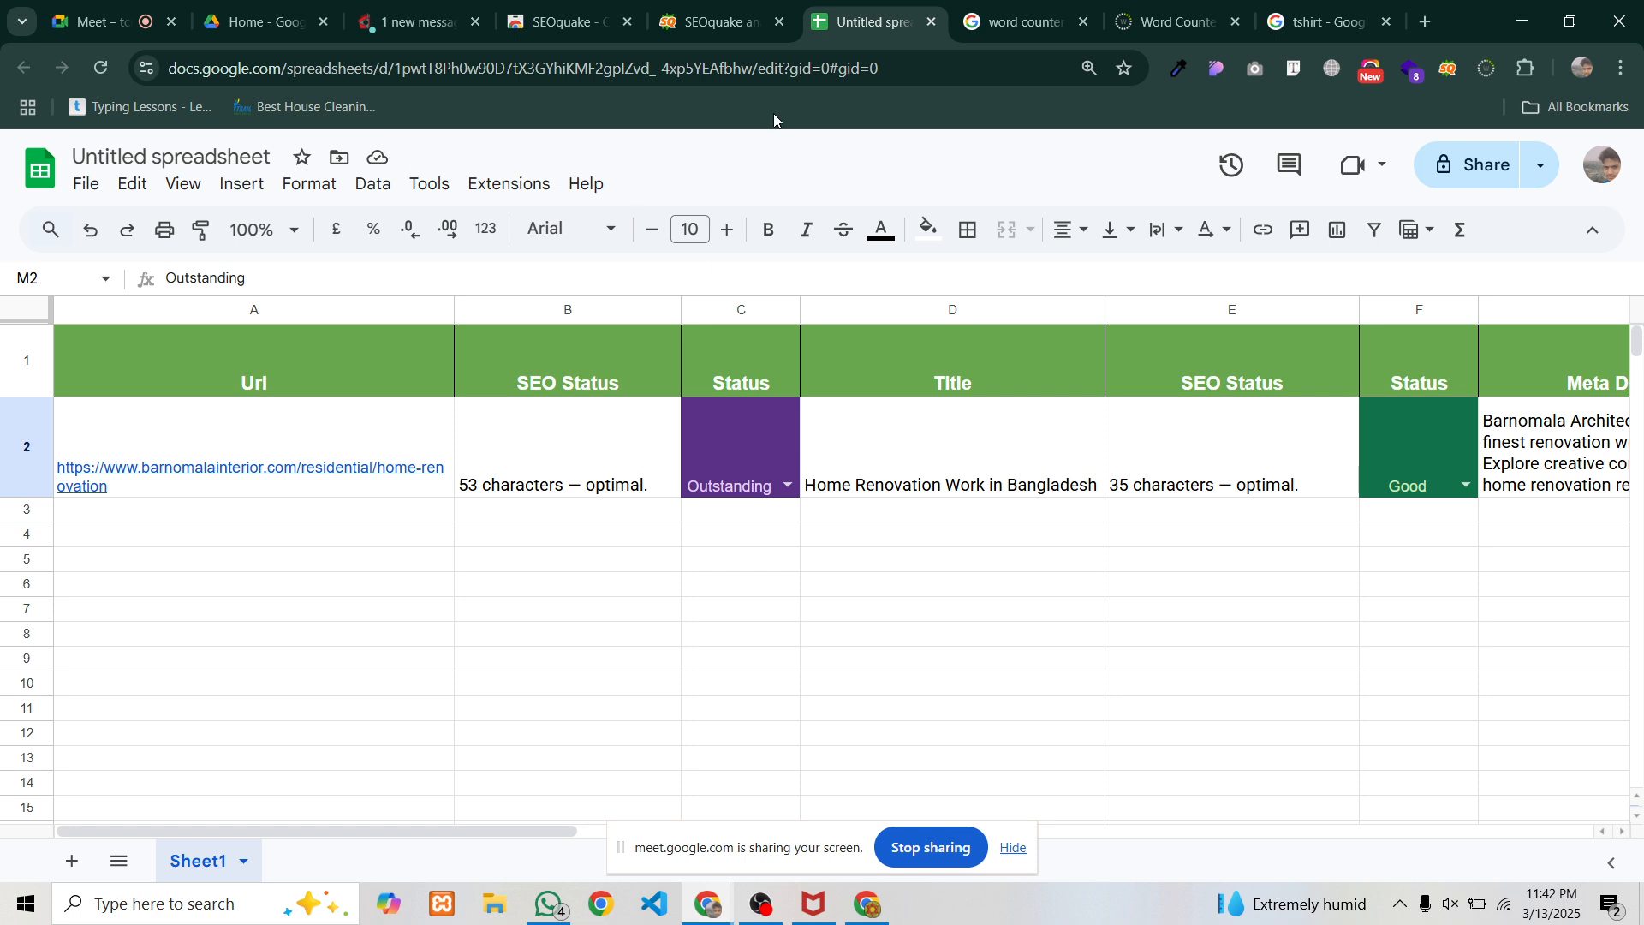
Load the Upstraight Cleaning site, dismiss the discount popup, and open the Deep Cleaning page
{"action": "left_click", "coordinate": [718, 21]}
{"action": "left_click", "coordinate": [561, 21]}
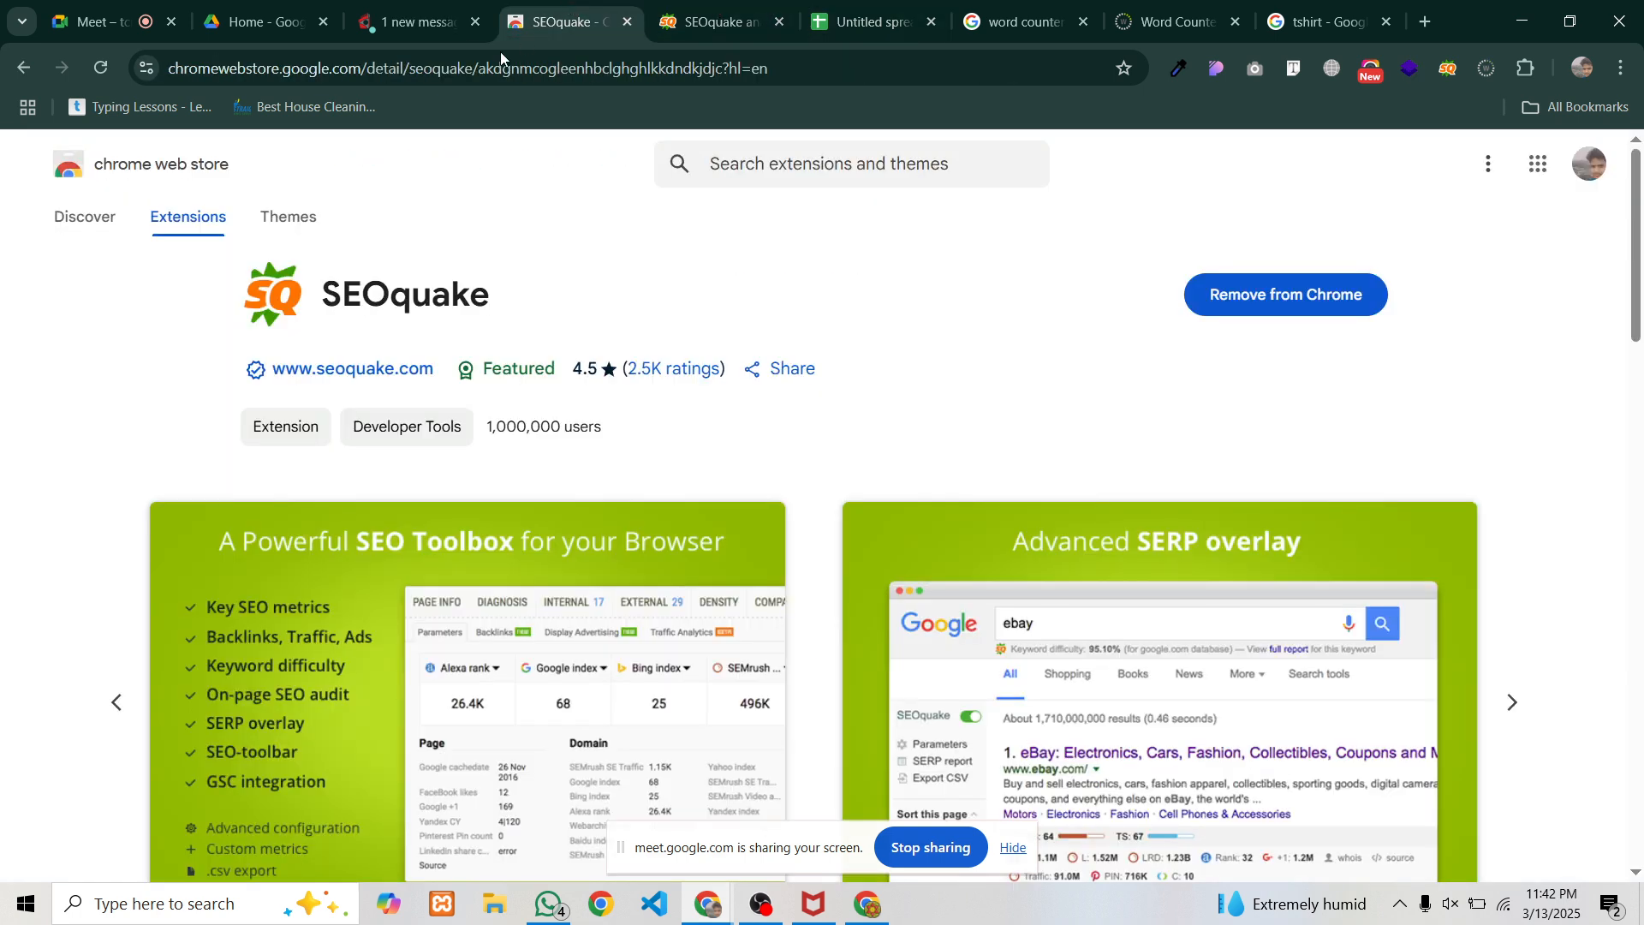
{"action": "left_click", "coordinate": [418, 22]}
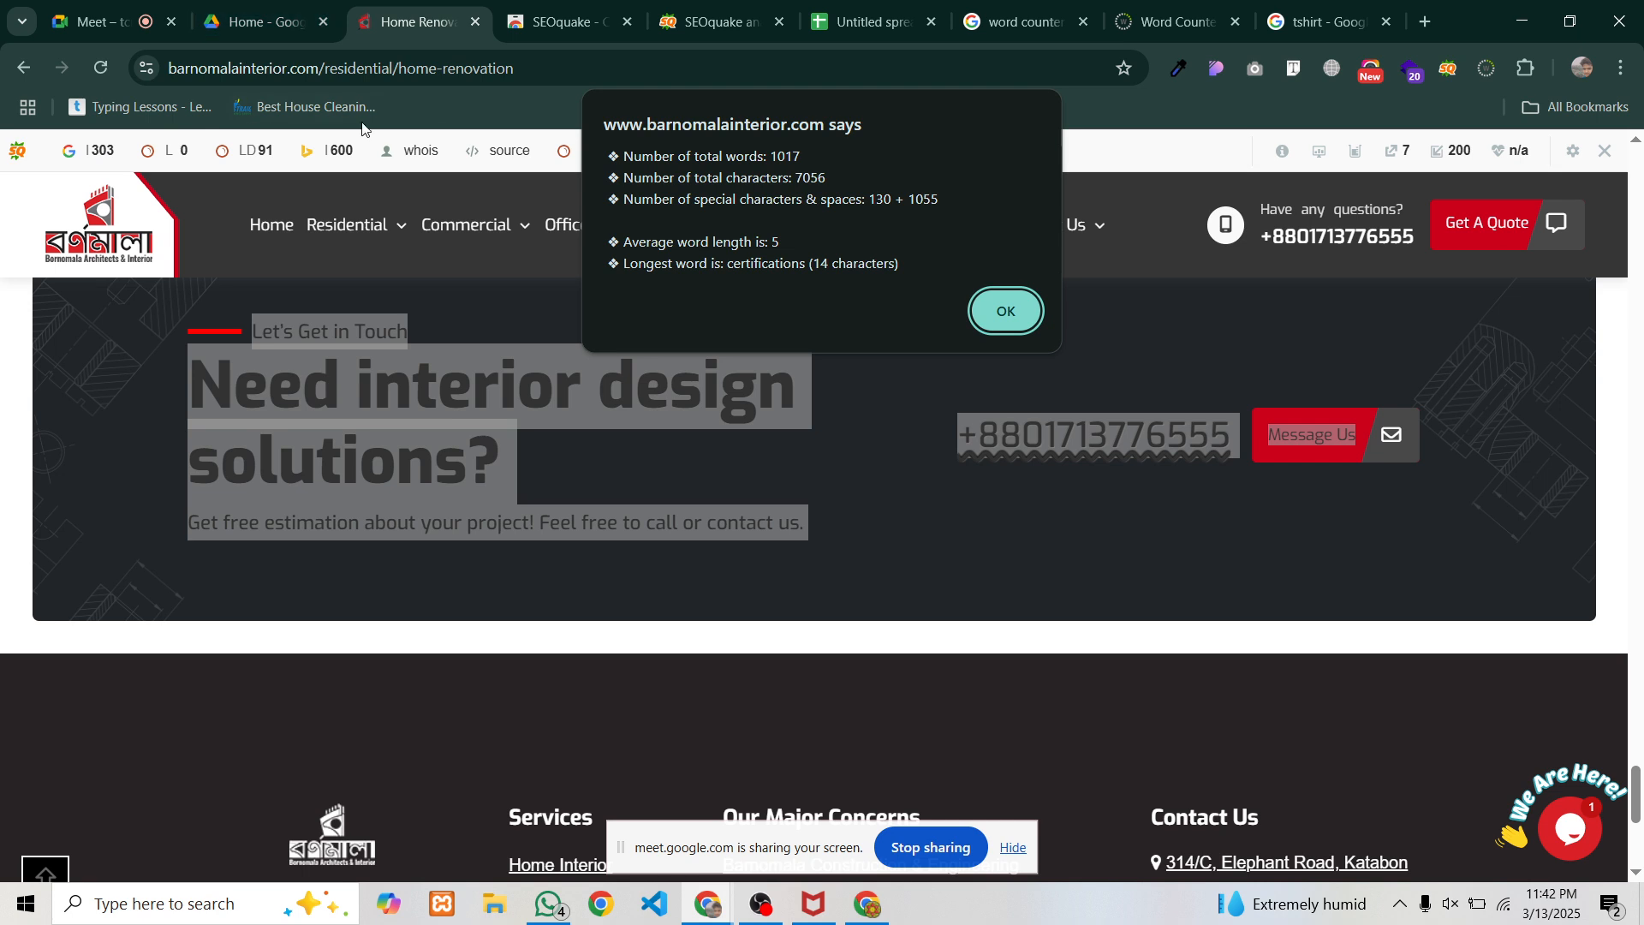
{"action": "left_click", "coordinate": [316, 106]}
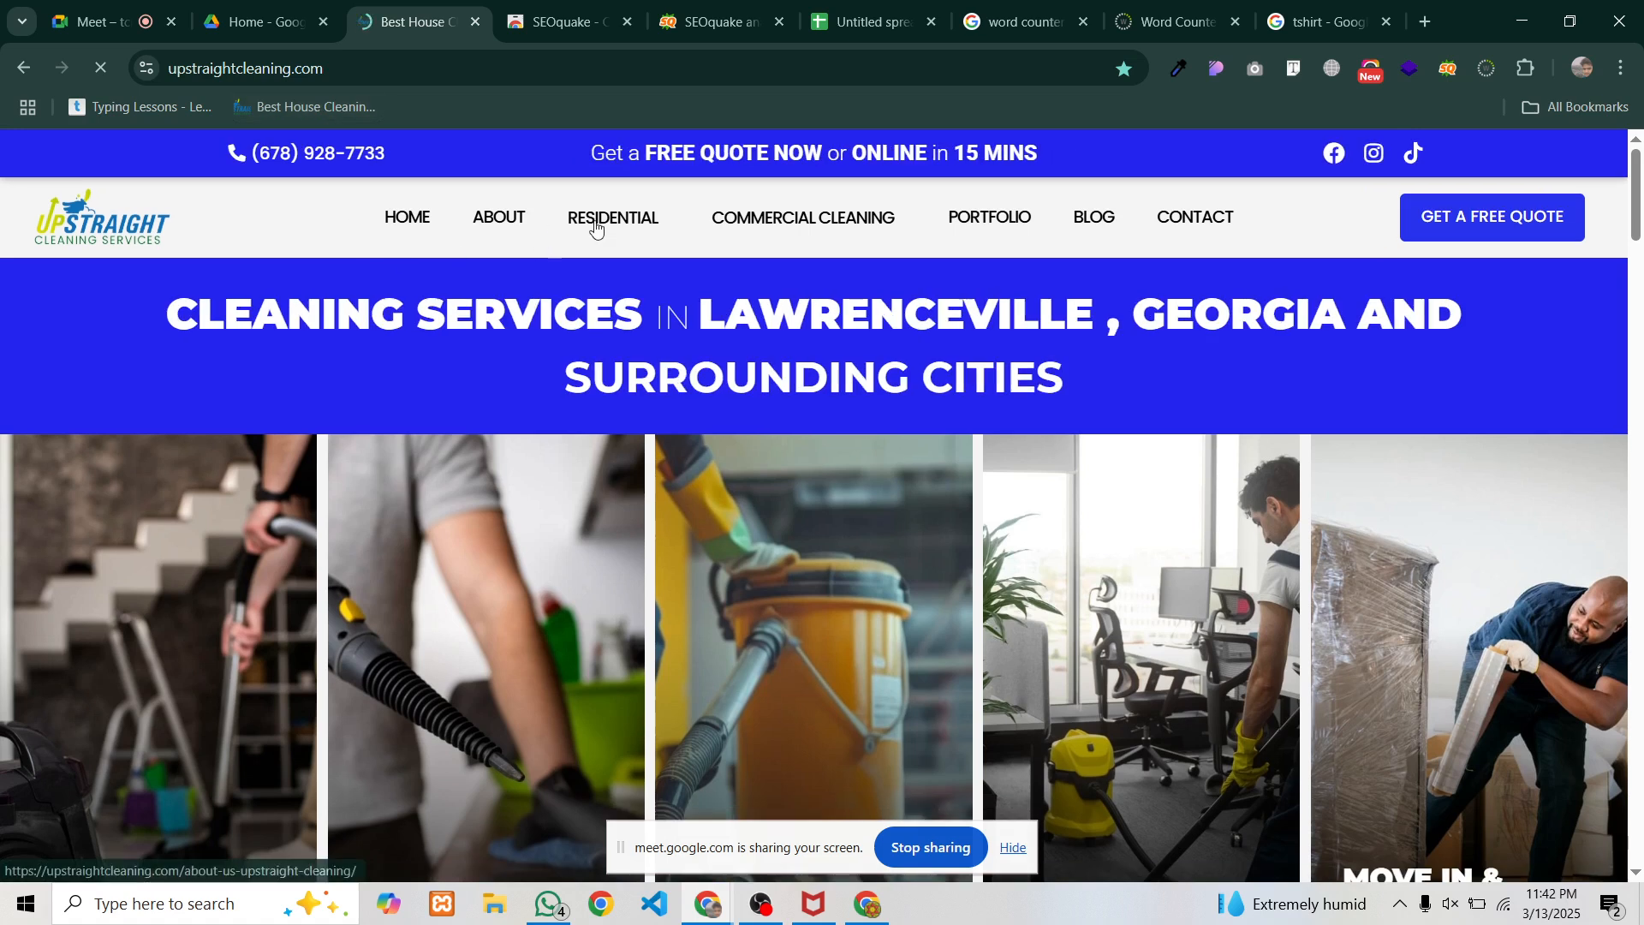
{"action": "mouse_move", "coordinate": [591, 227]}
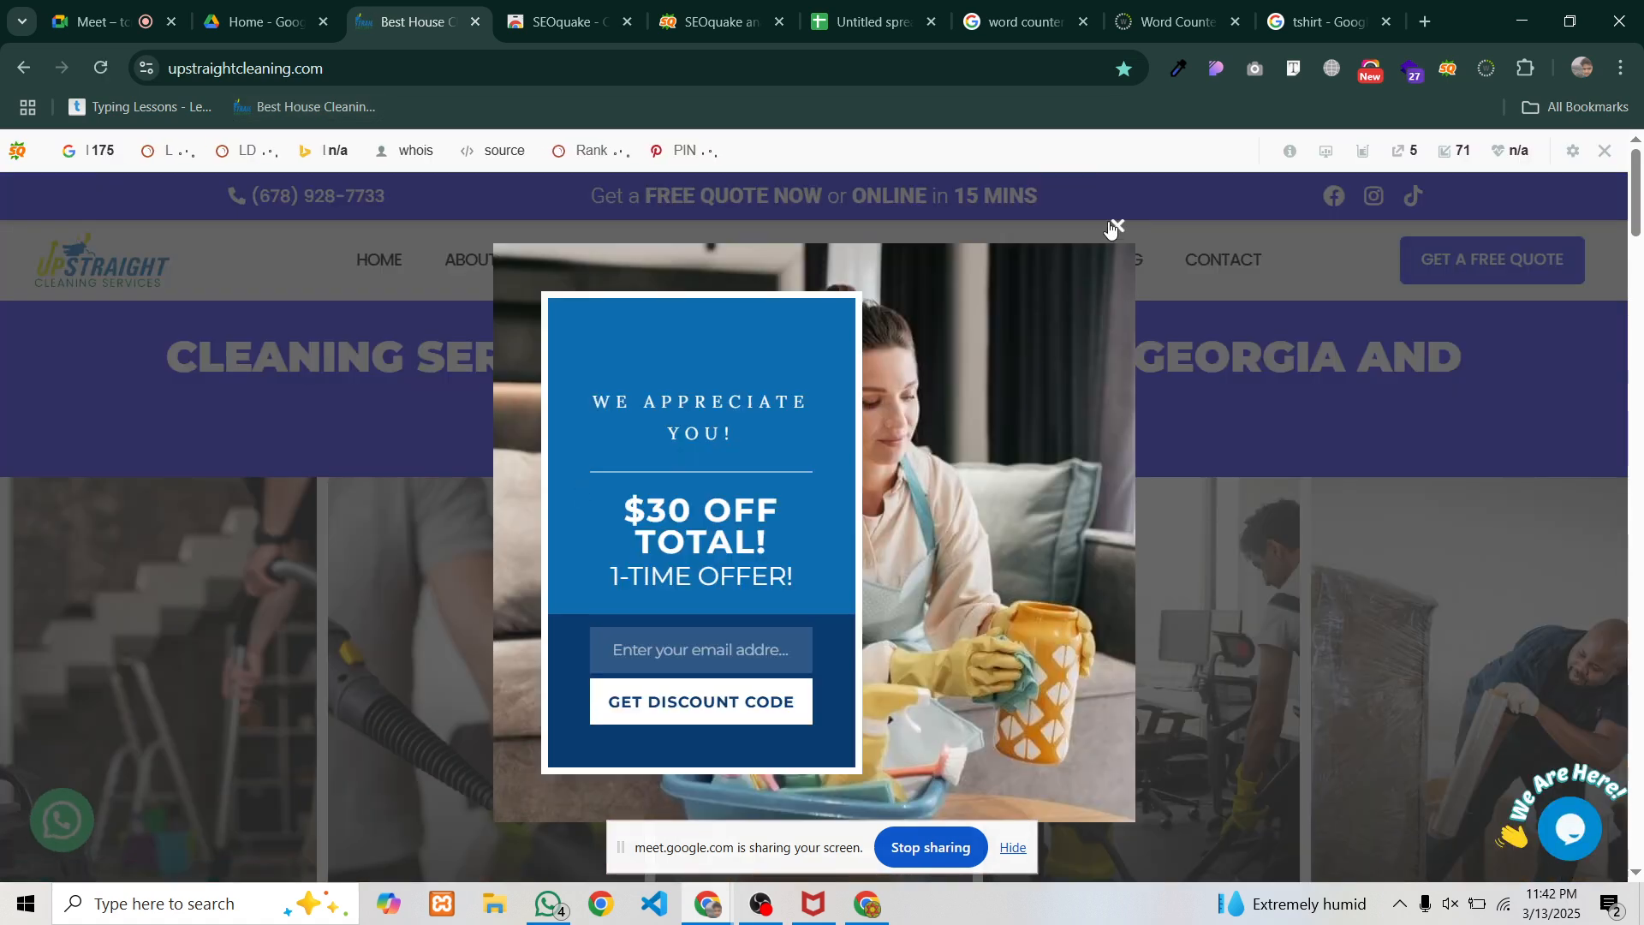
{"action": "left_click", "coordinate": [1114, 227]}
{"action": "mouse_move", "coordinate": [559, 263]}
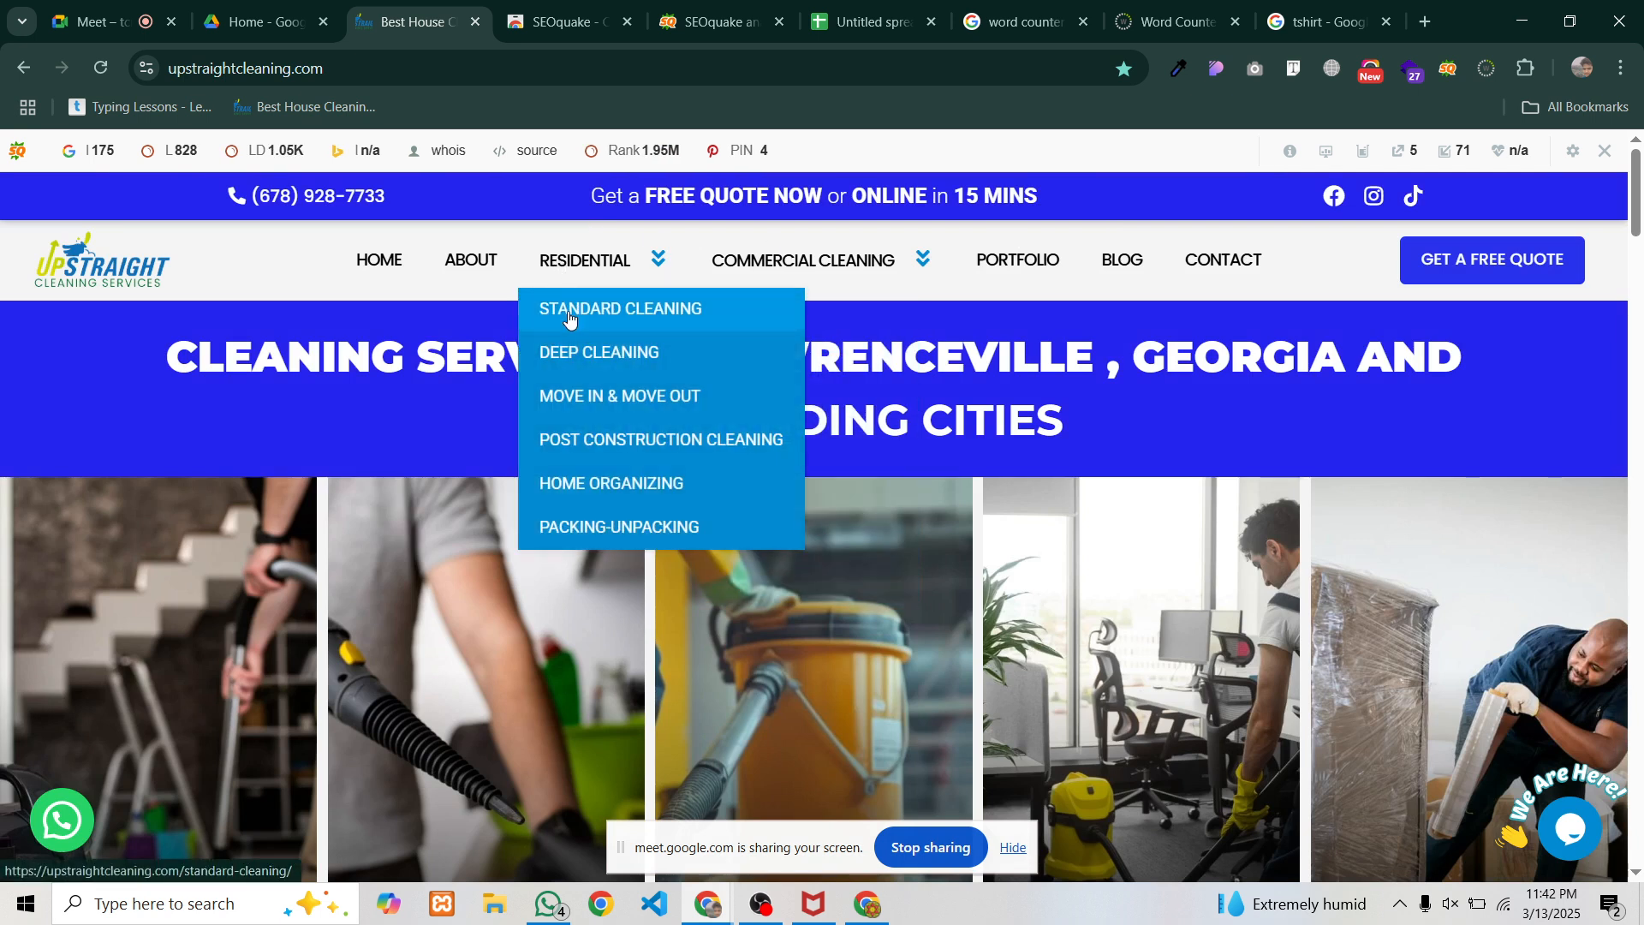
{"action": "left_click", "coordinate": [573, 355]}
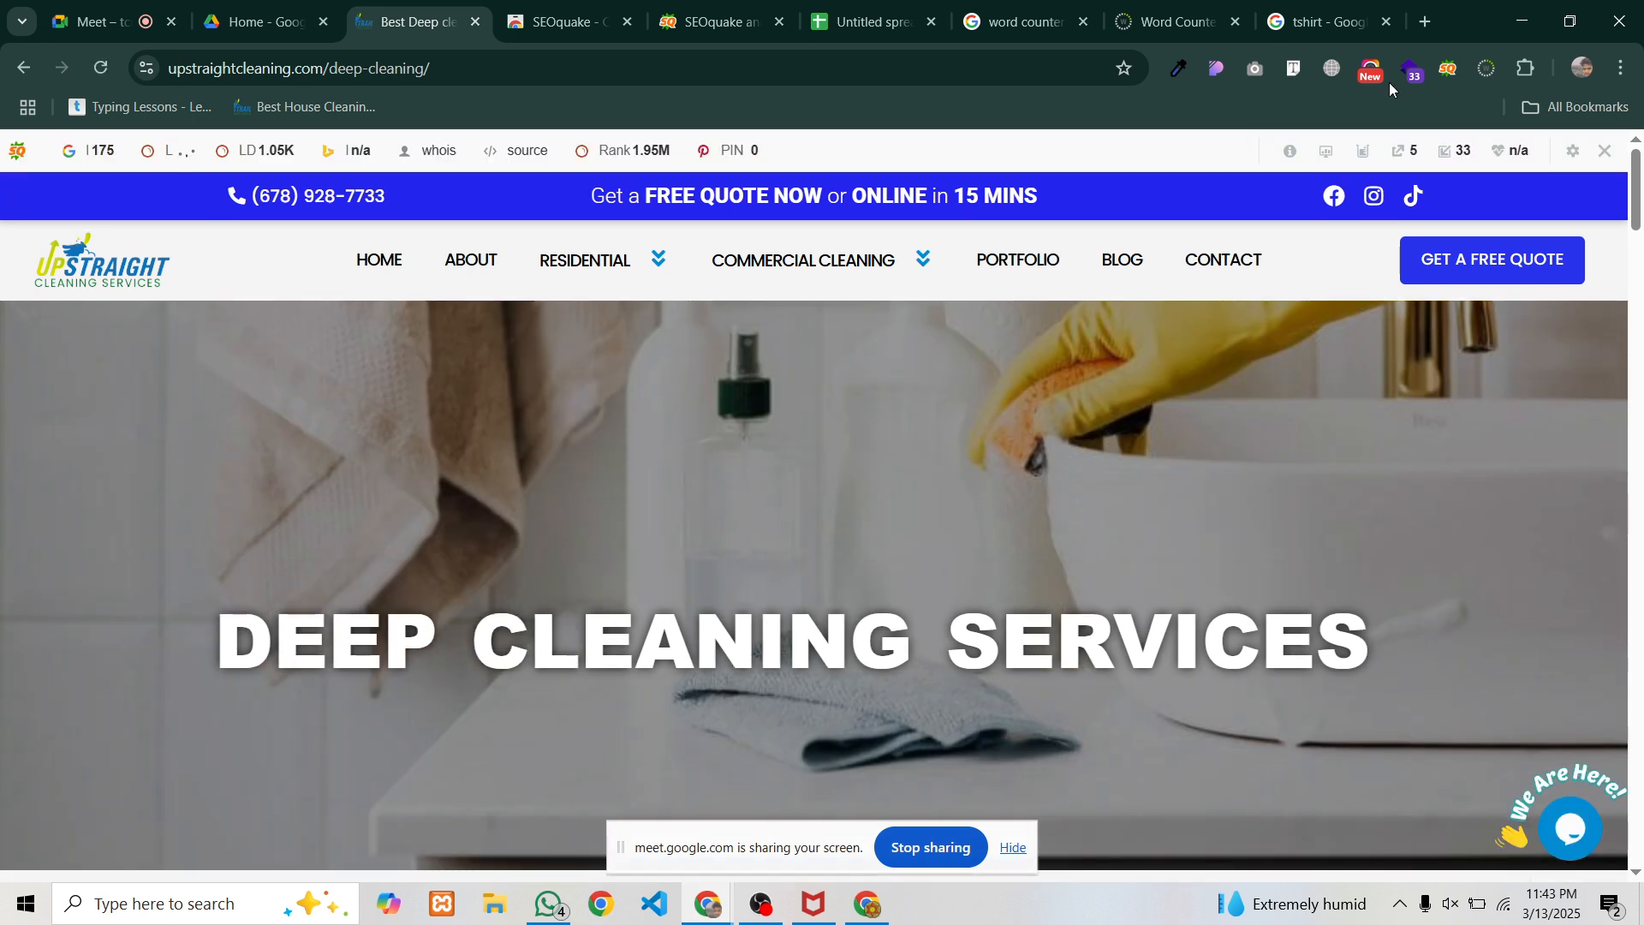
Close the old SEOquake tabs and open SEOquake's full Page Info report for this page
{"action": "left_click", "coordinate": [1448, 72]}
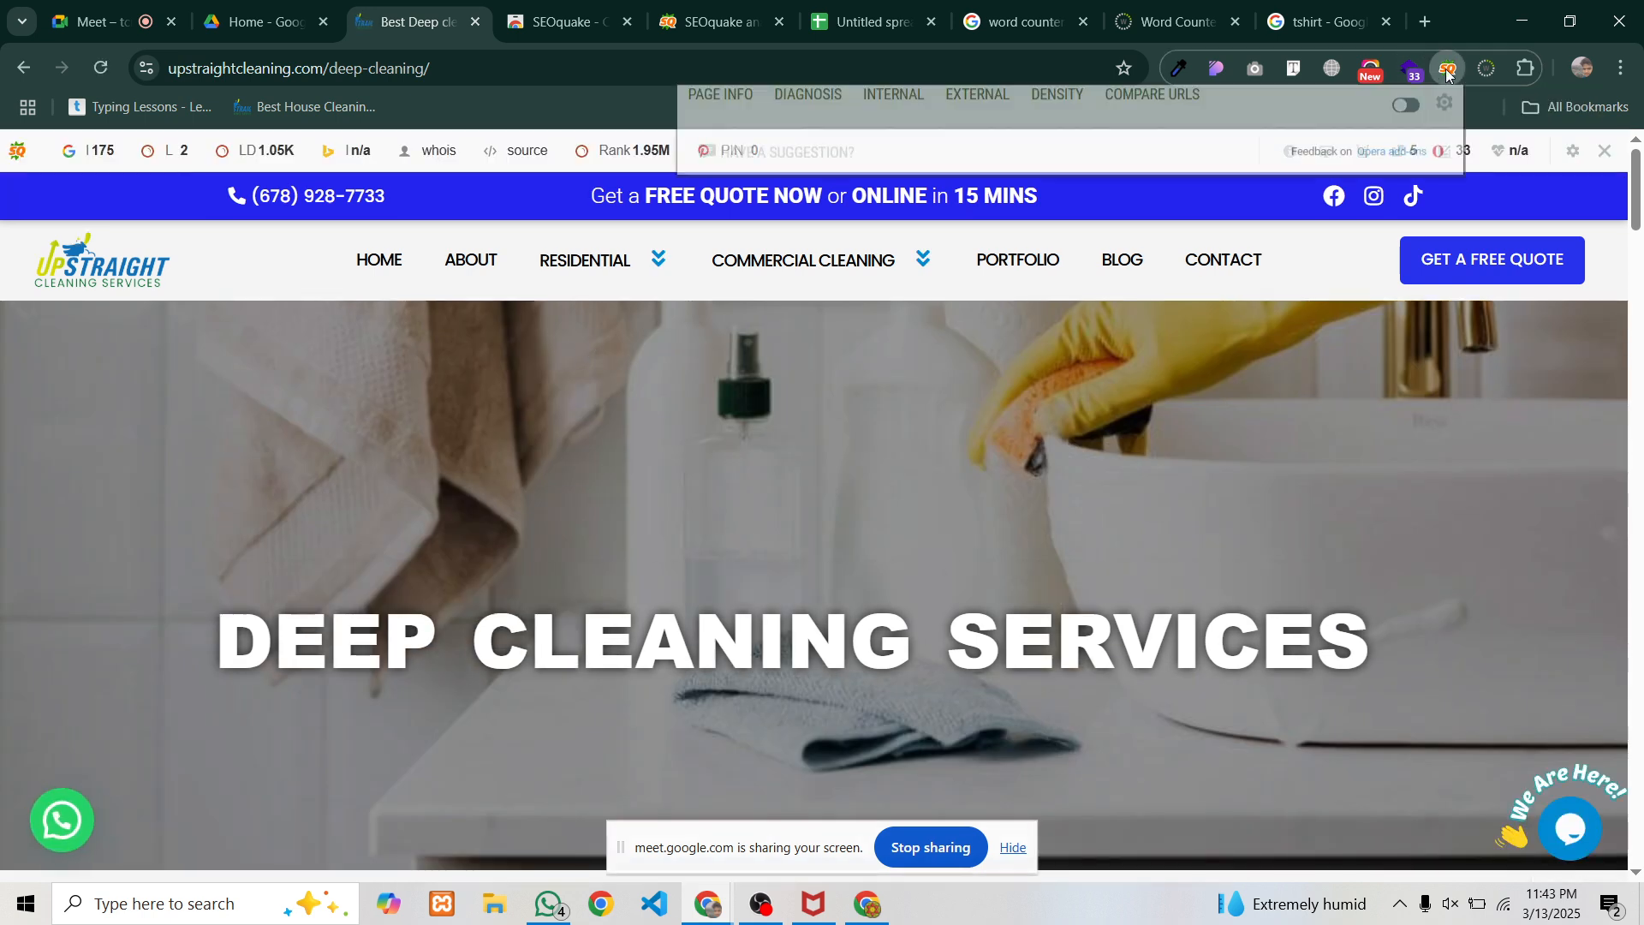
{"action": "left_click", "coordinate": [628, 21]}
{"action": "left_click", "coordinate": [628, 22]}
{"action": "left_click", "coordinate": [631, 24]}
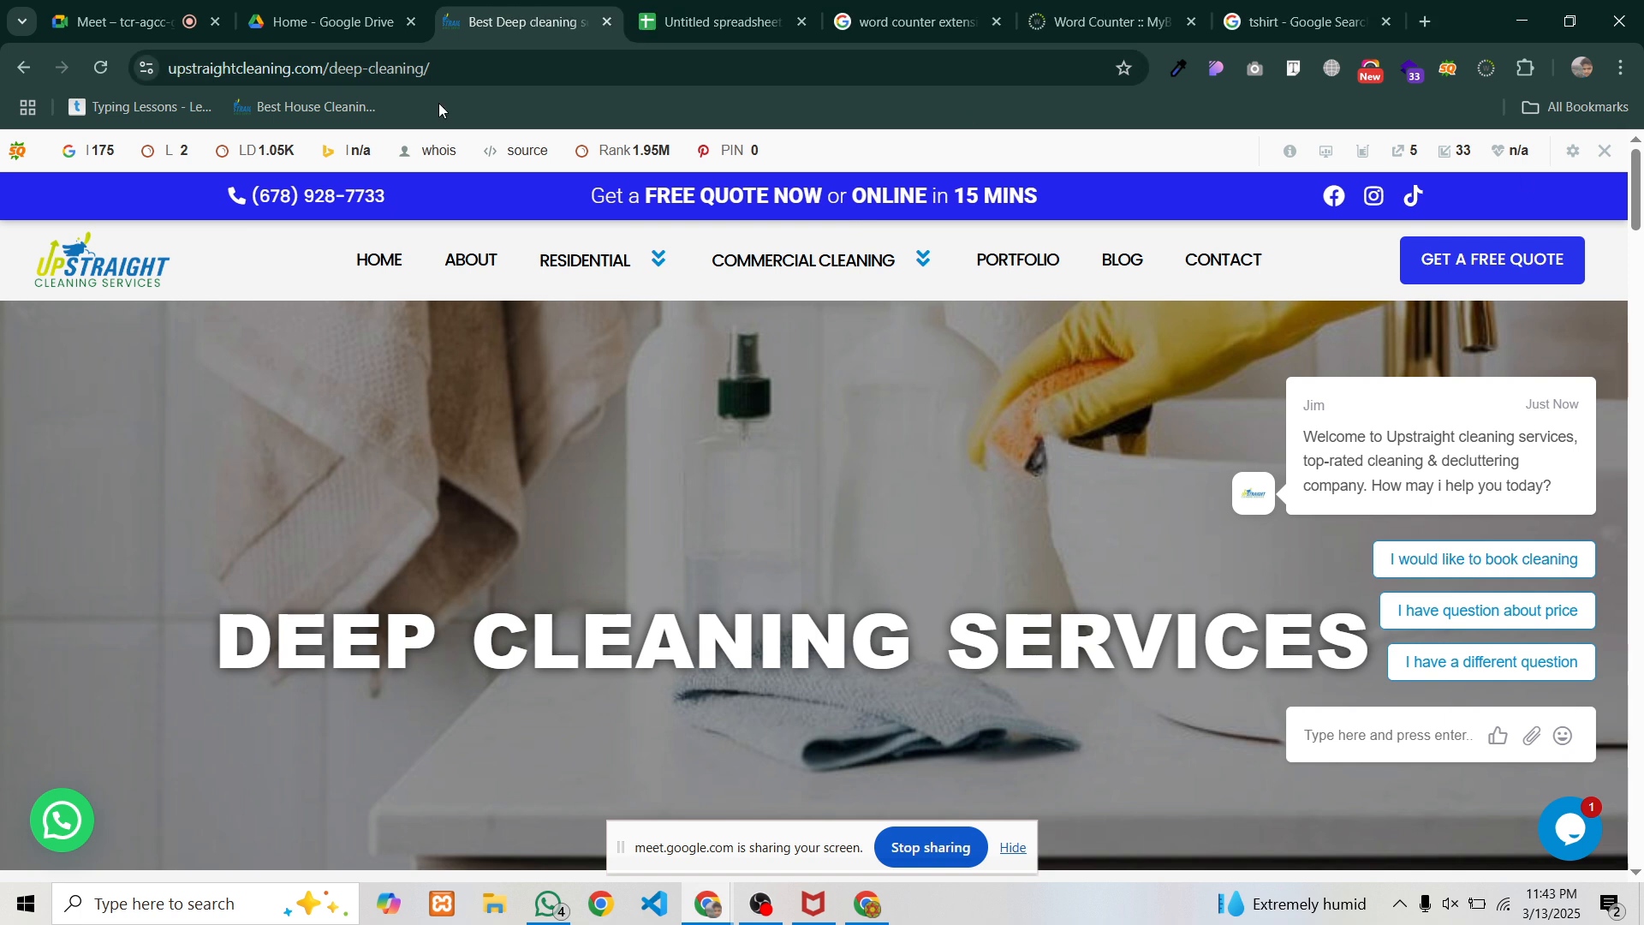
{"action": "left_click", "coordinate": [1450, 70]}
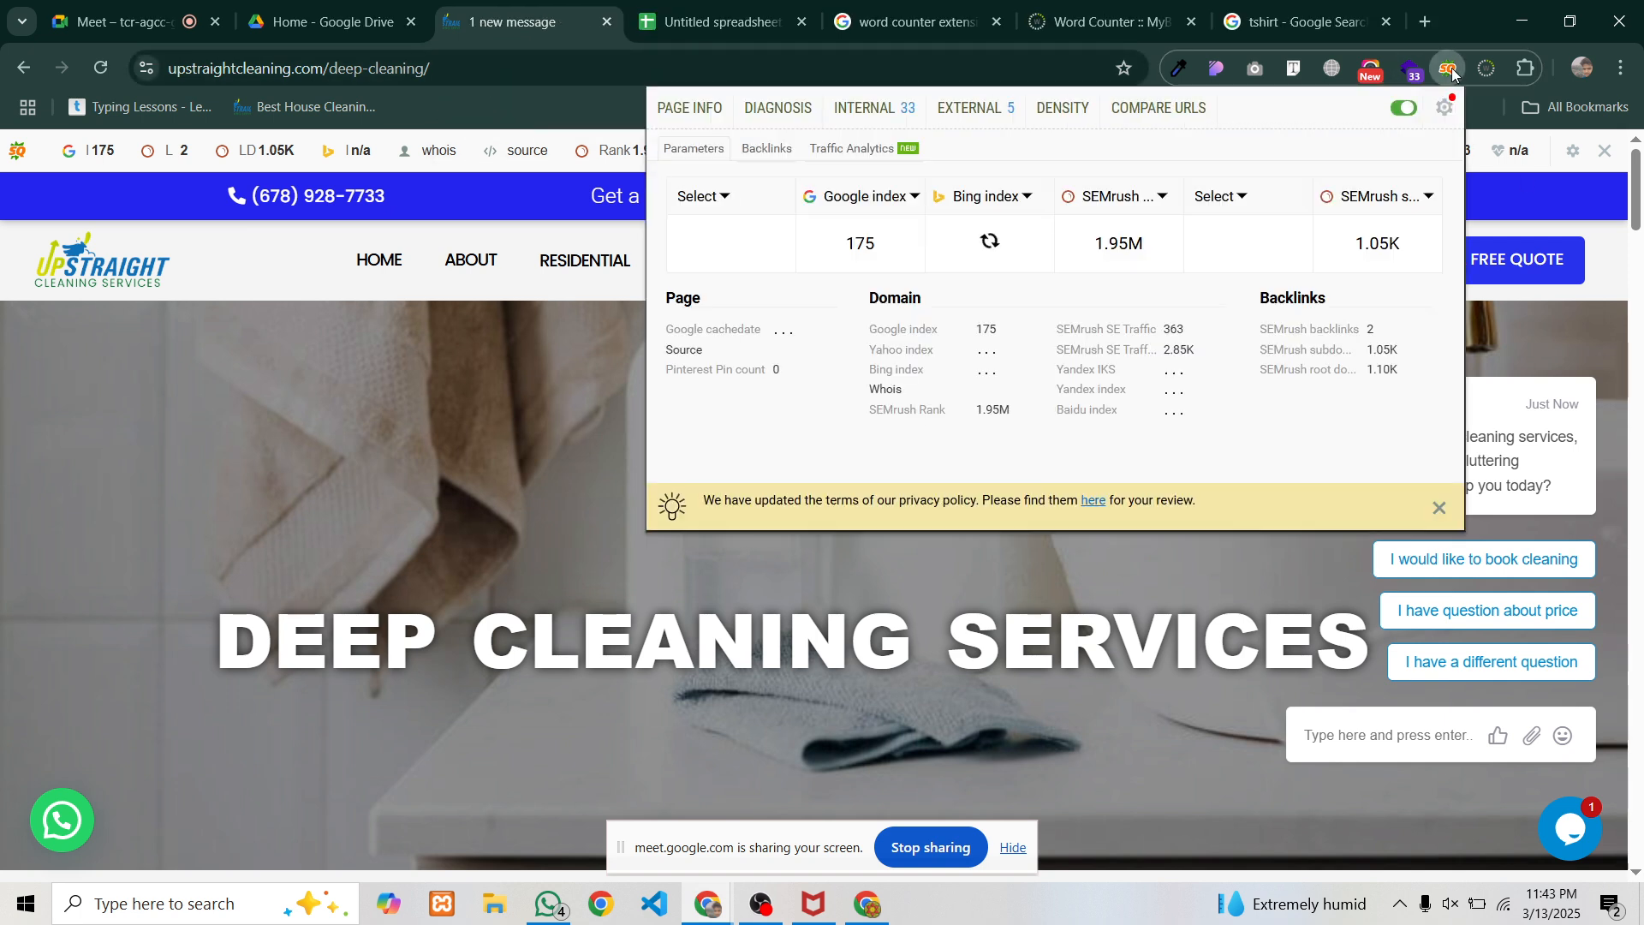
{"action": "left_click", "coordinate": [696, 106]}
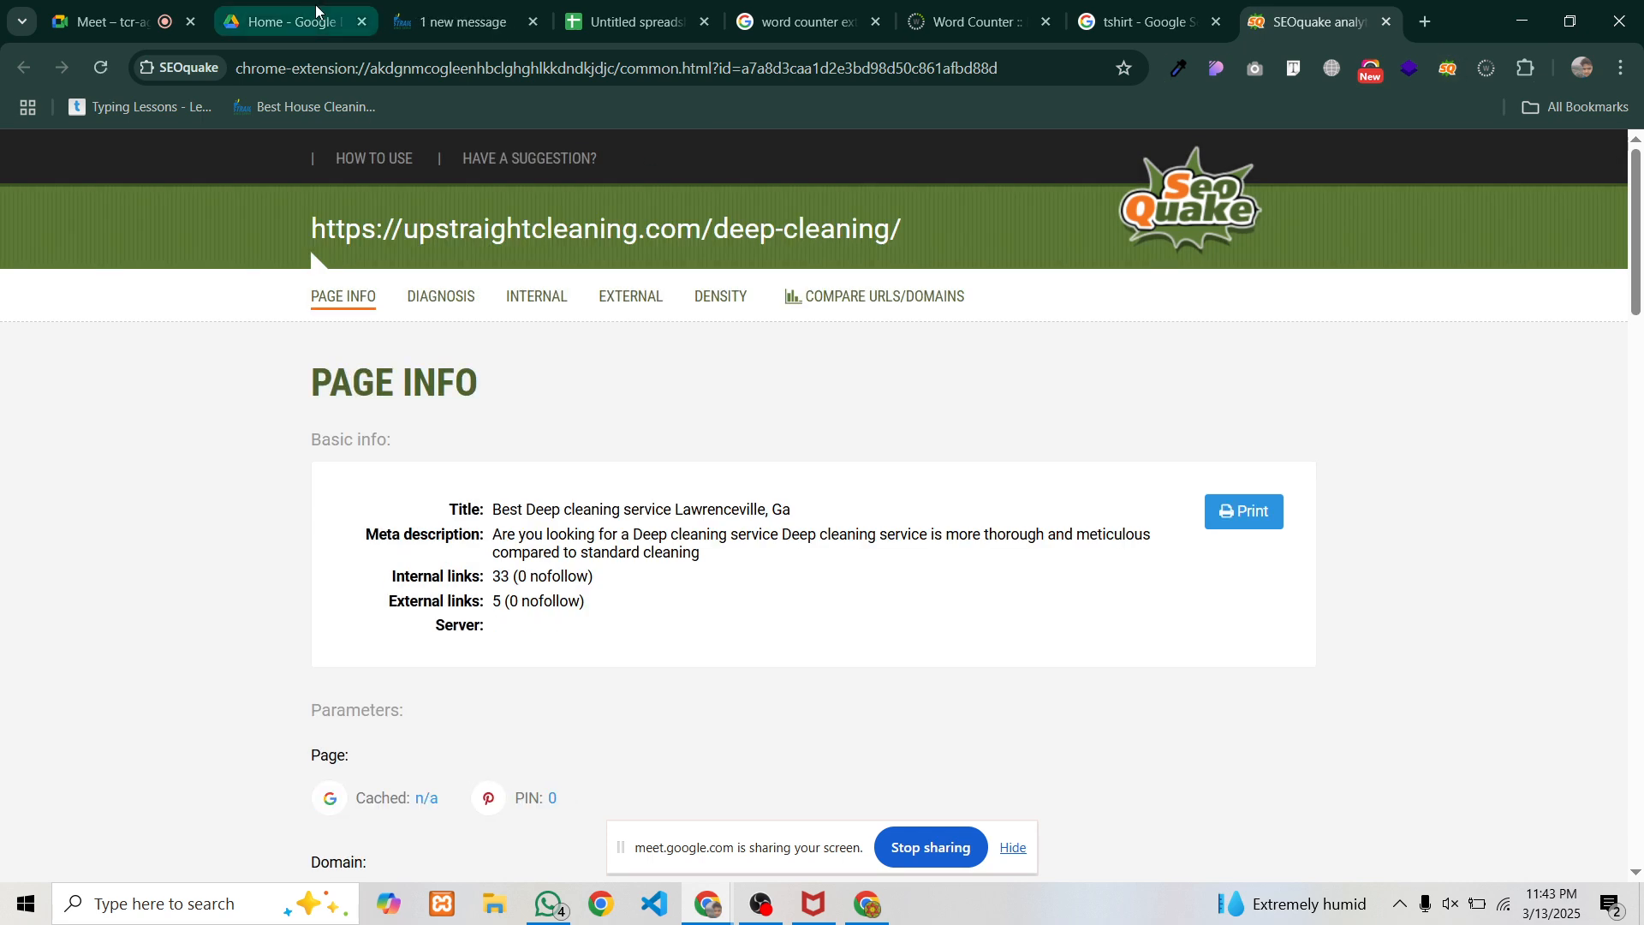
Copy the deep-cleaning page address and paste it into cell A3
{"action": "left_click", "coordinate": [390, 32]}
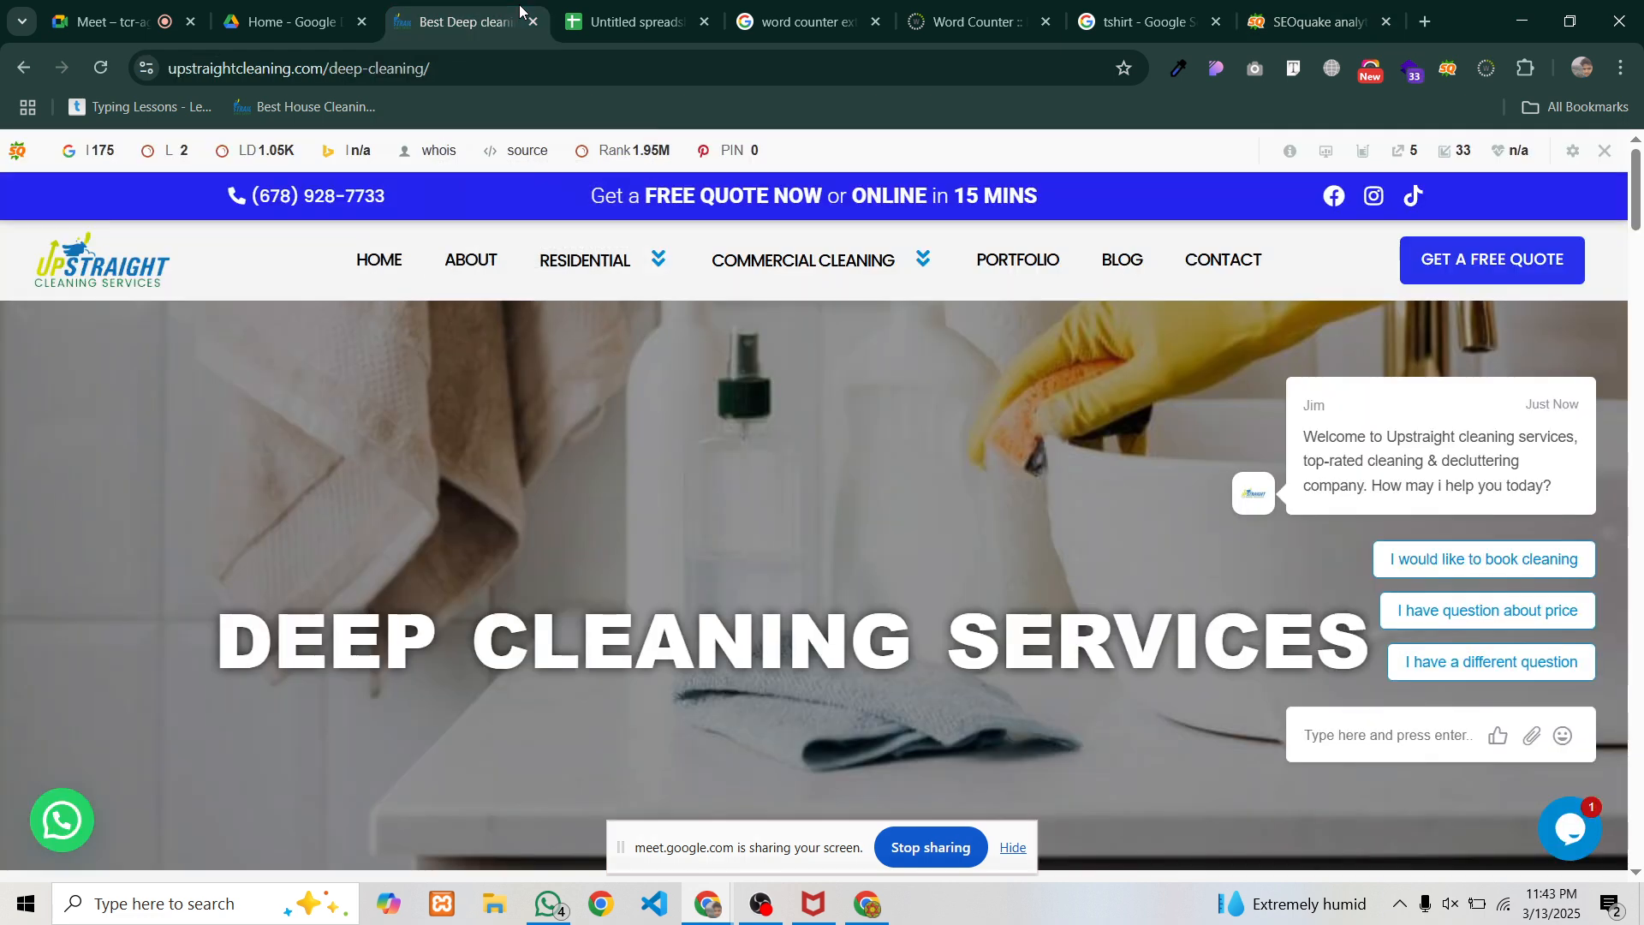
{"action": "left_click_drag", "start_coordinate": [433, 68], "coordinate": [14, 81]}
{"action": "key", "text": "ctrl+c"}
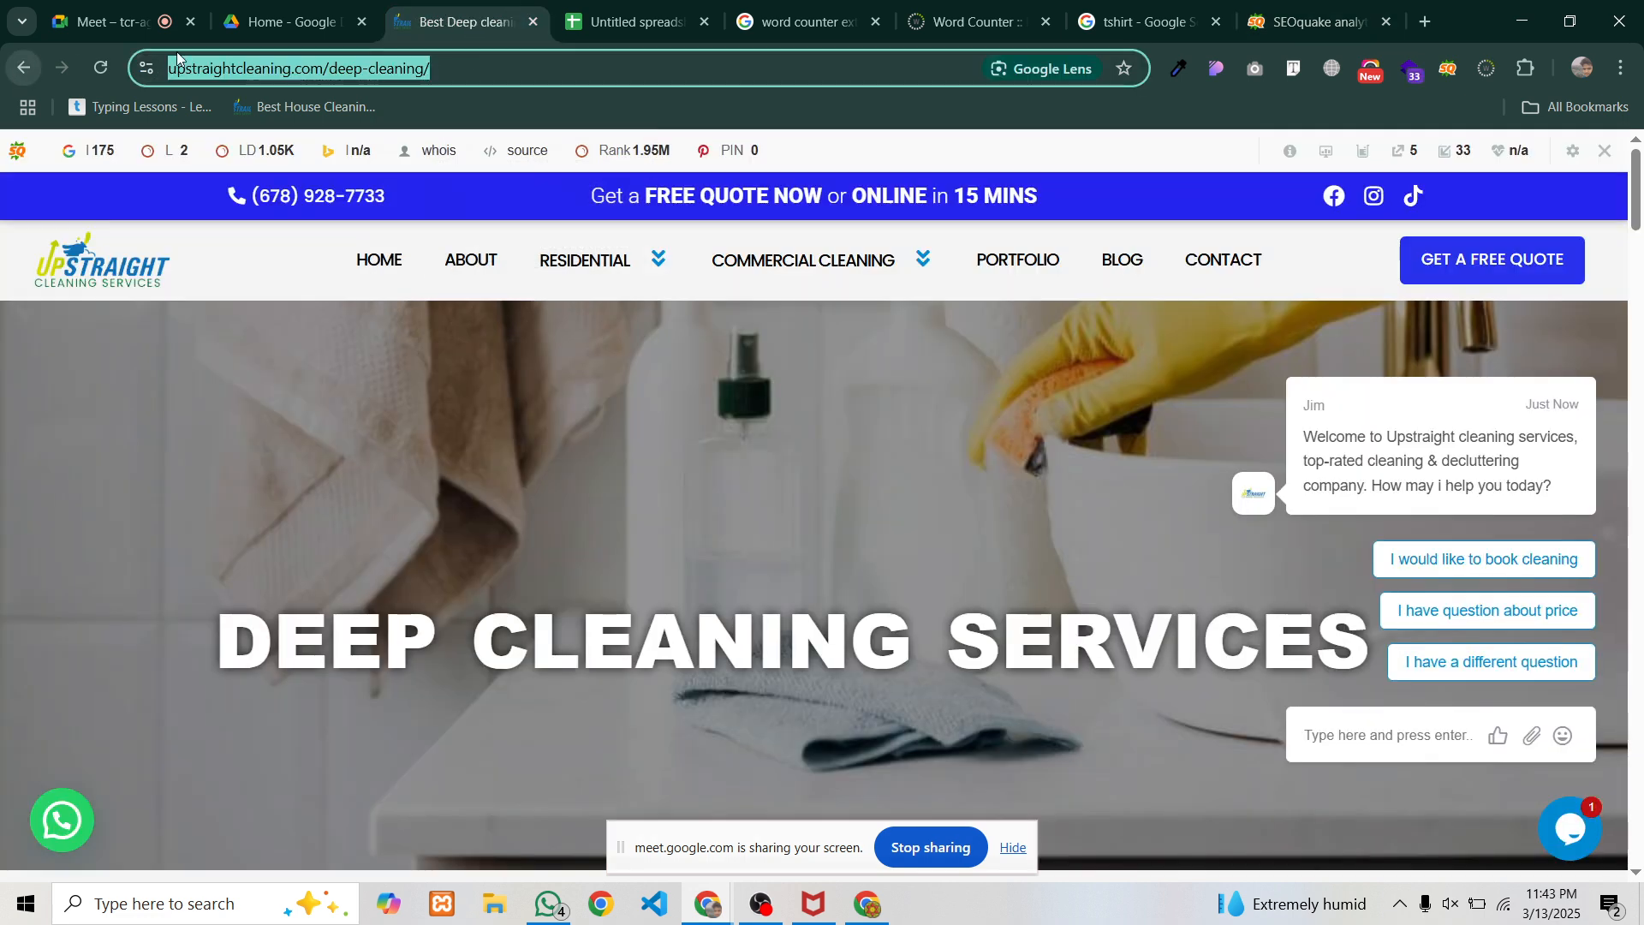
{"action": "left_click", "coordinate": [590, 25]}
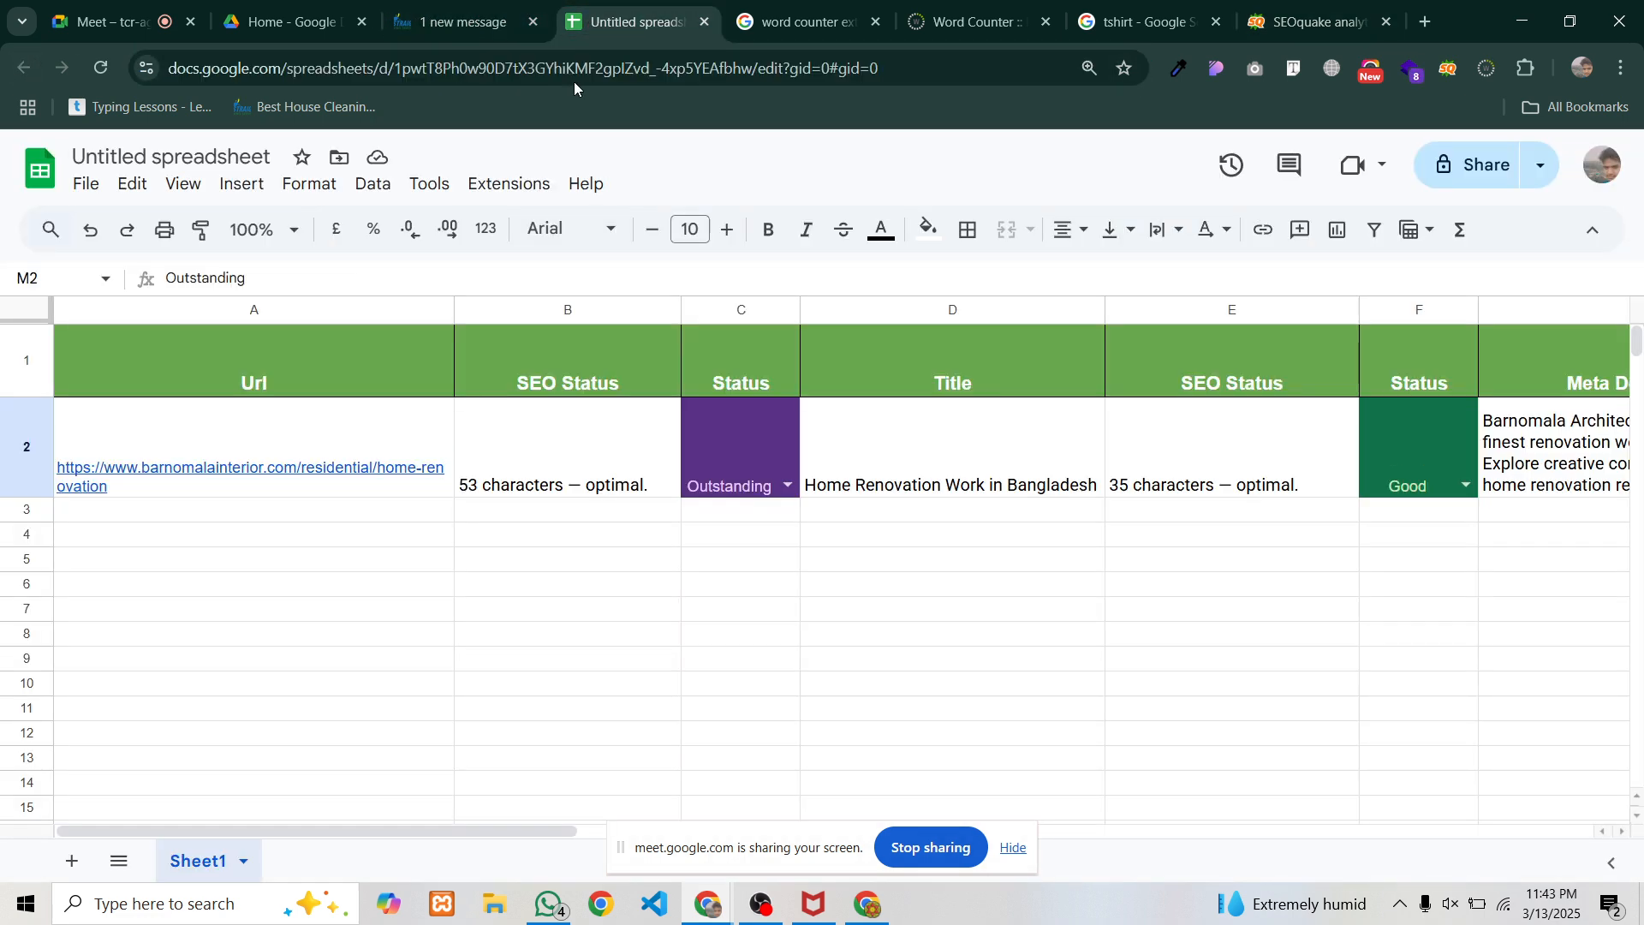
{"action": "mouse_move", "coordinate": [128, 516]}
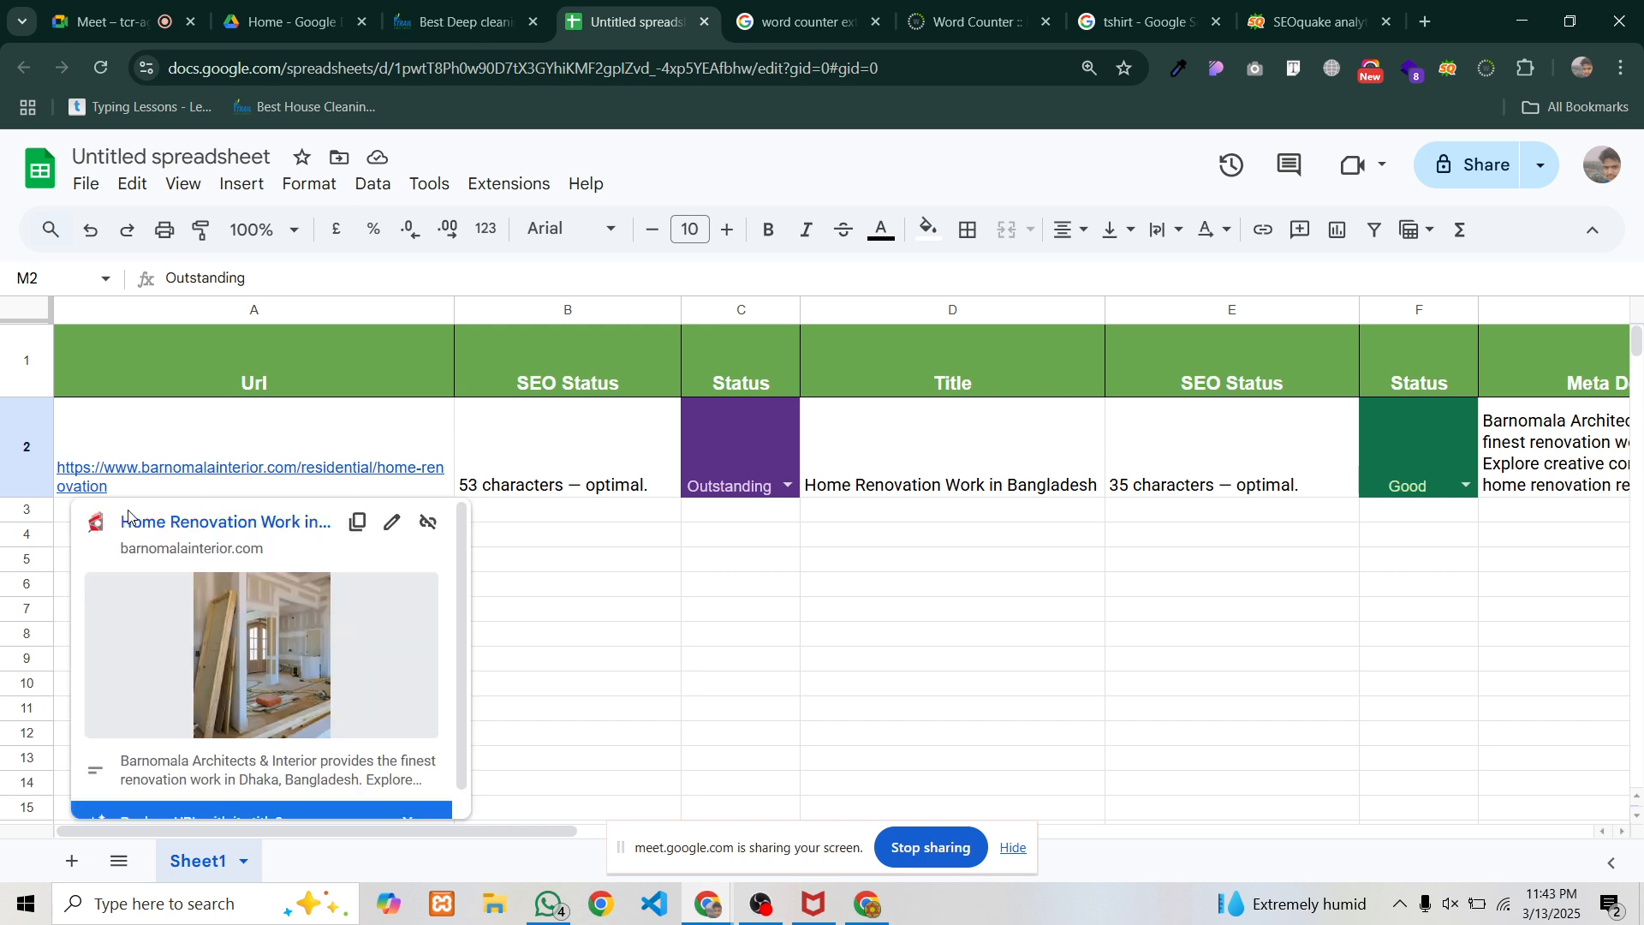
{"action": "key", "text": "ctrl+v"}
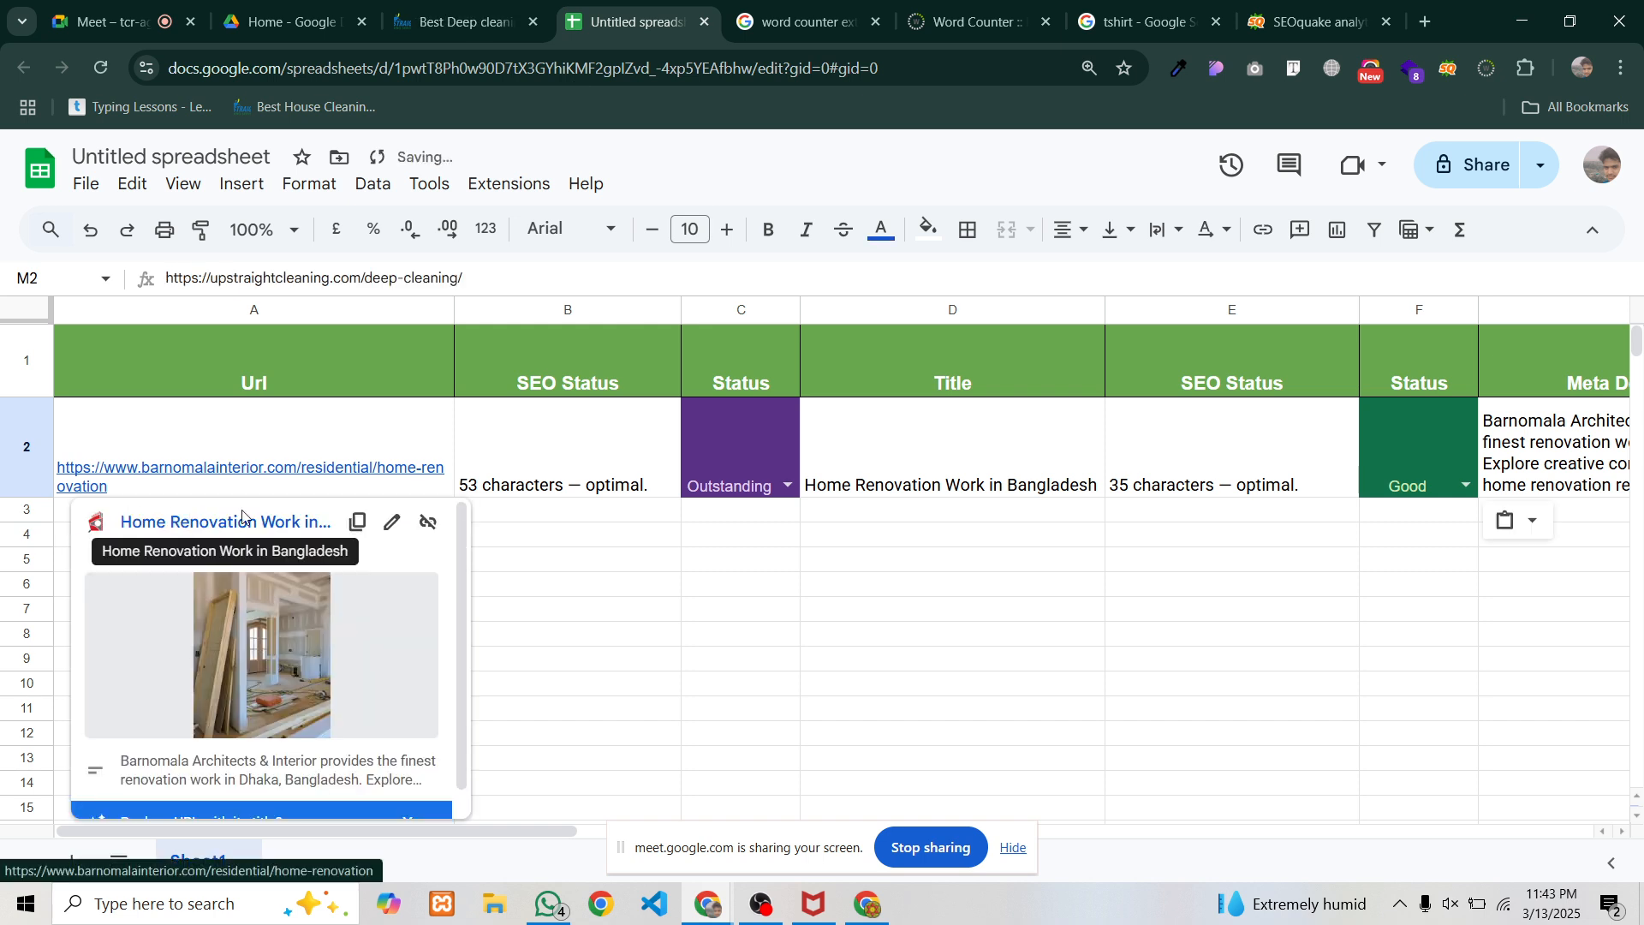
{"action": "left_click", "coordinate": [570, 557]}
{"action": "left_click", "coordinate": [174, 520]}
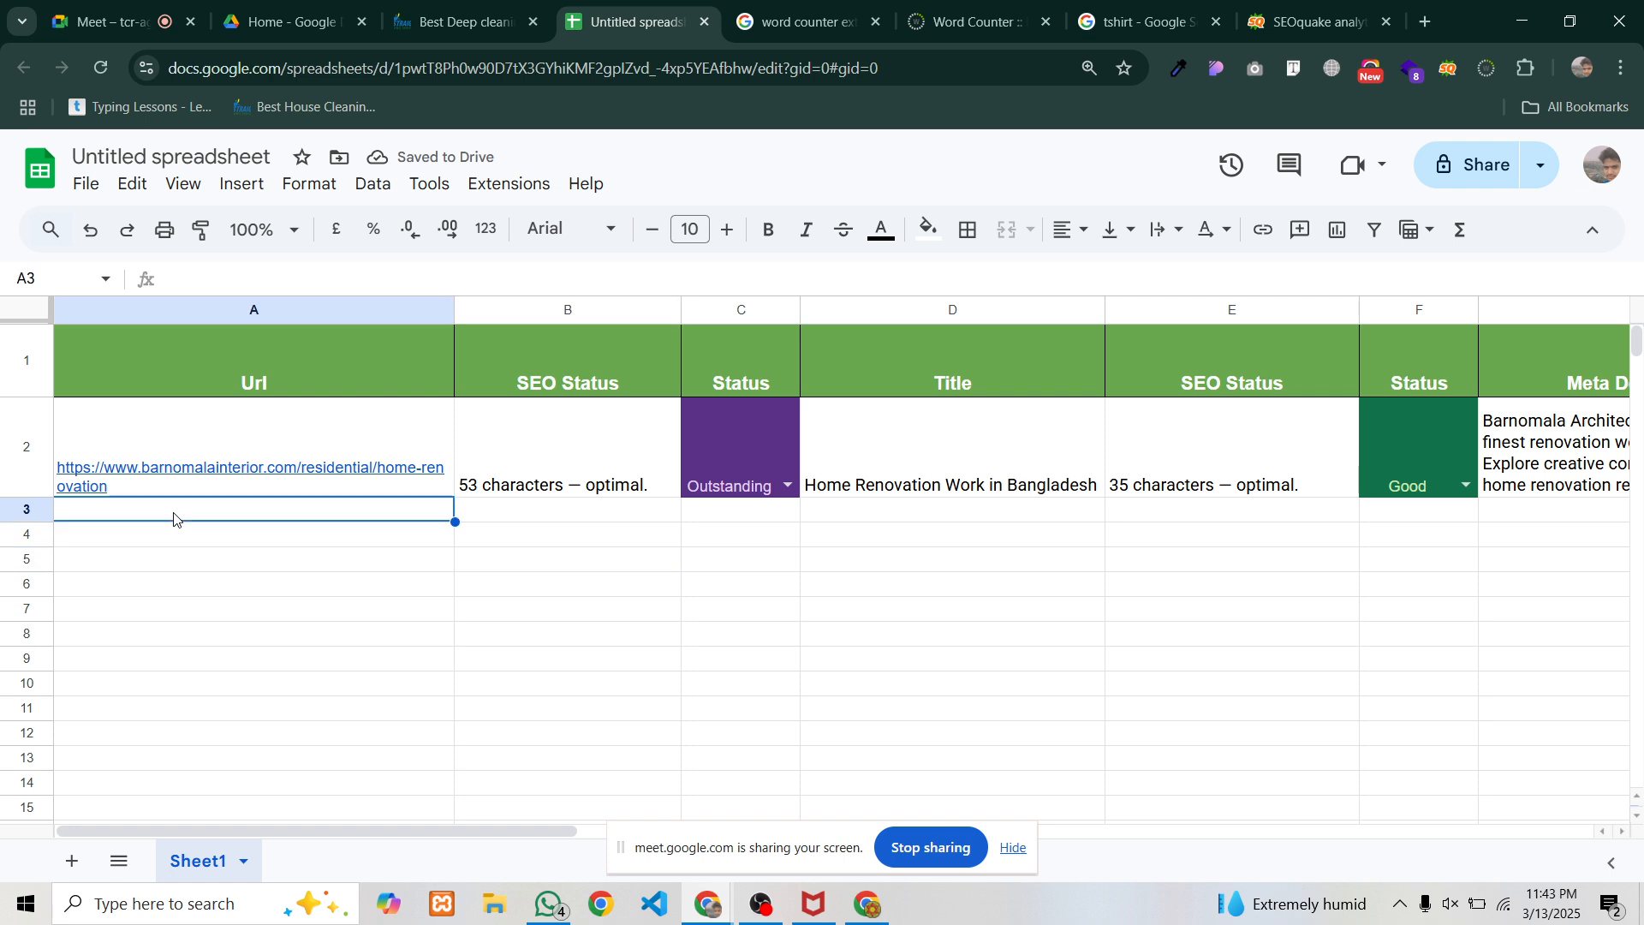
{"action": "type", "text": "https://quickdeepcleaning.com/deep-cleaning/"}
Check the Barnomala and deep-cleaning links in A2 and A3, and close the stray redirecting page
{"action": "left_click", "coordinate": [248, 558]}
{"action": "left_click", "coordinate": [246, 488]}
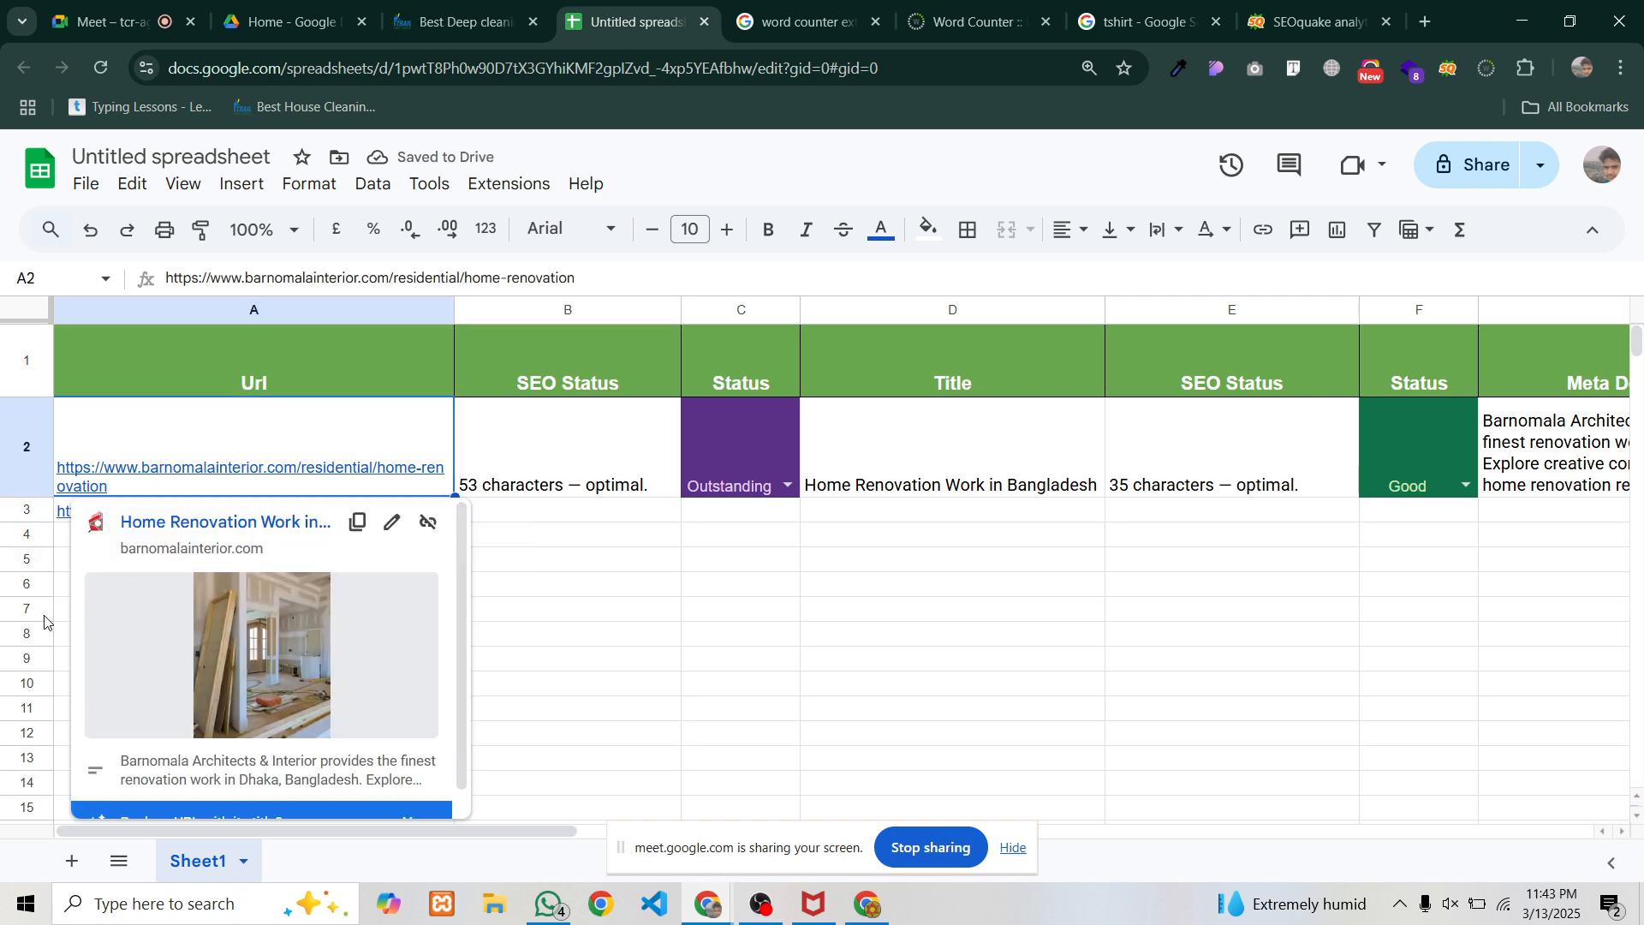
{"action": "left_click", "coordinate": [715, 615]}
{"action": "left_click", "coordinate": [257, 531]}
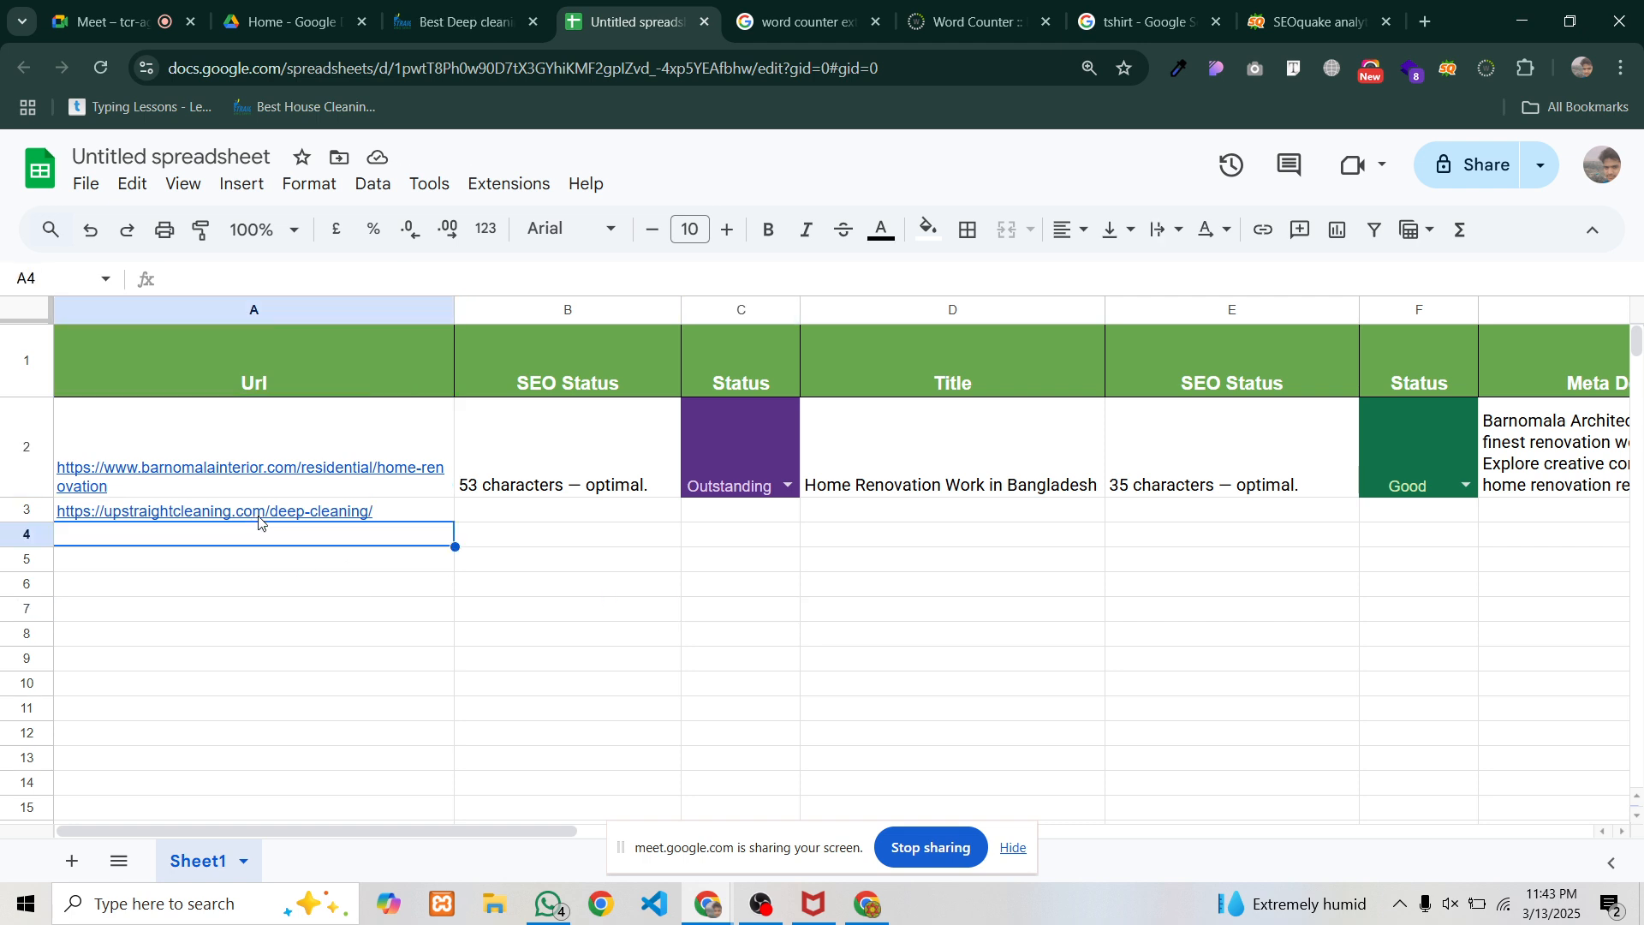
{"action": "left_click", "coordinate": [261, 514]}
{"action": "left_click", "coordinate": [285, 470]}
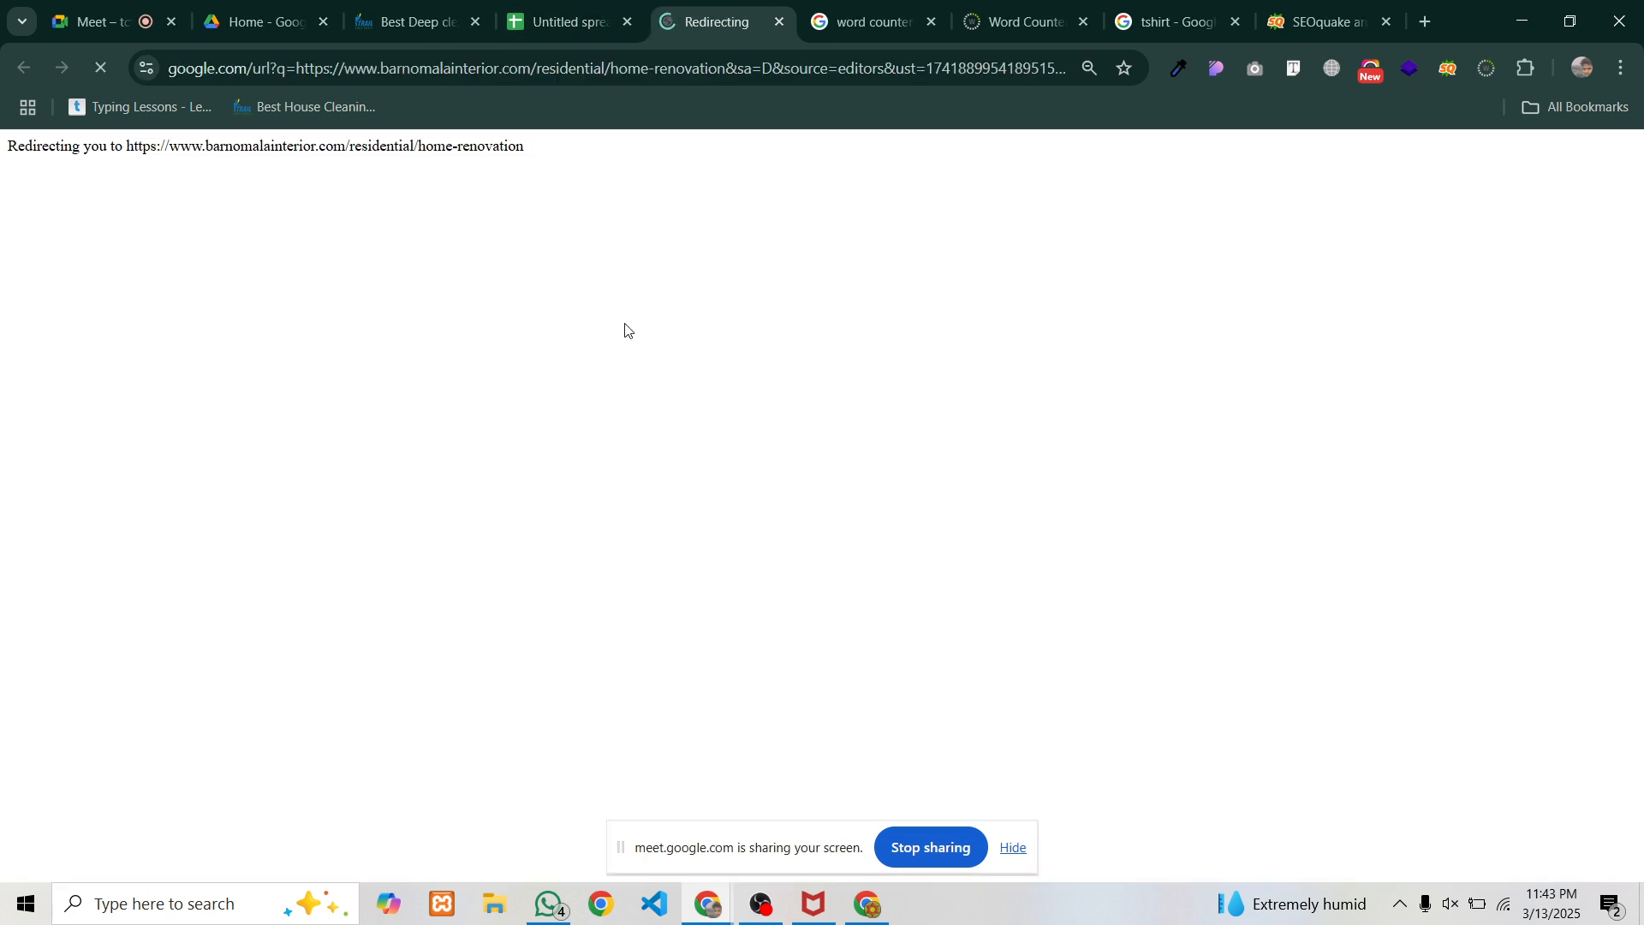
{"action": "left_click", "coordinate": [565, 21]}
{"action": "left_click", "coordinate": [780, 23]}
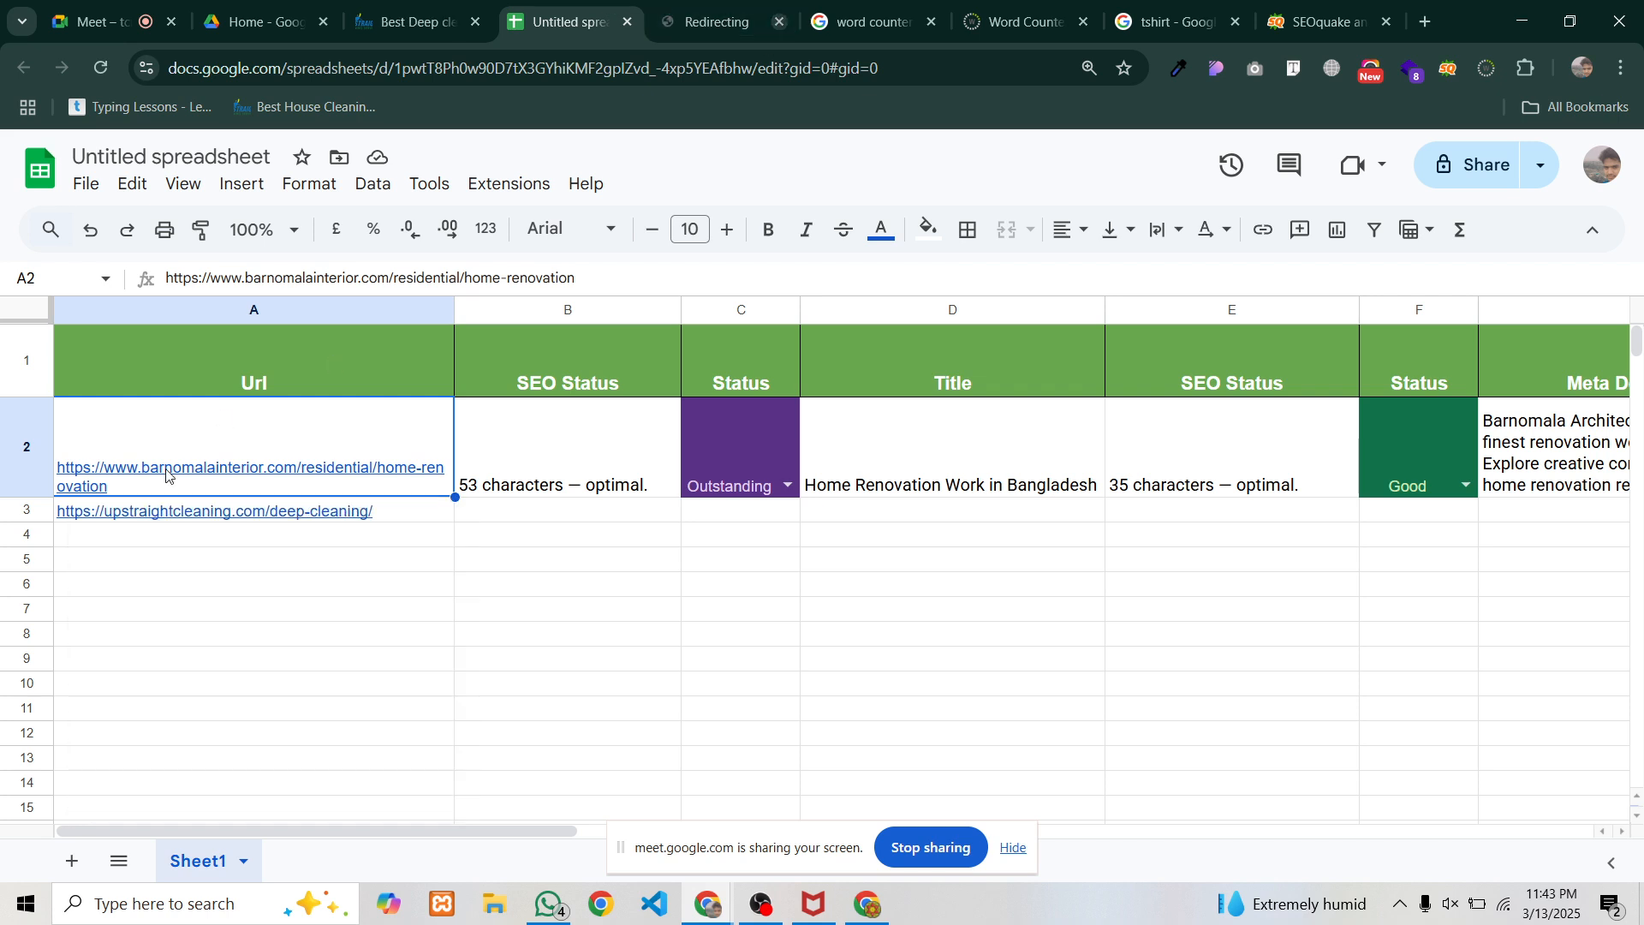
Select B3 and bring the SEOquake report for the deep-cleaning page forward
{"action": "left_click", "coordinate": [473, 462]}
{"action": "left_click", "coordinate": [404, 462]}
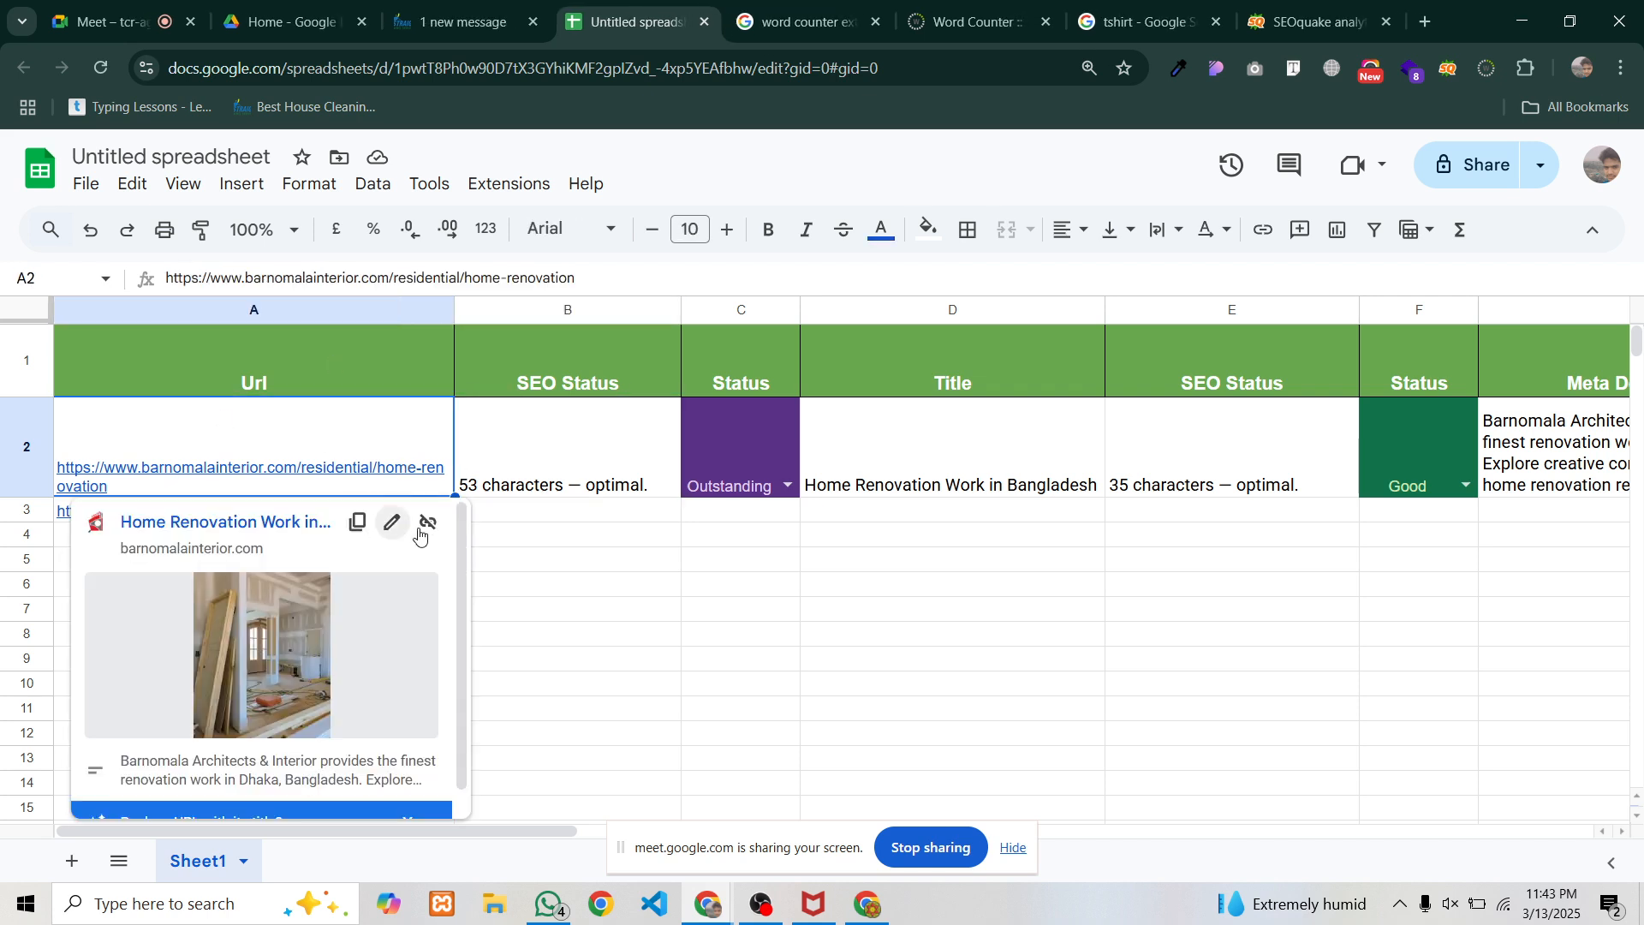
{"action": "left_click", "coordinate": [562, 514]}
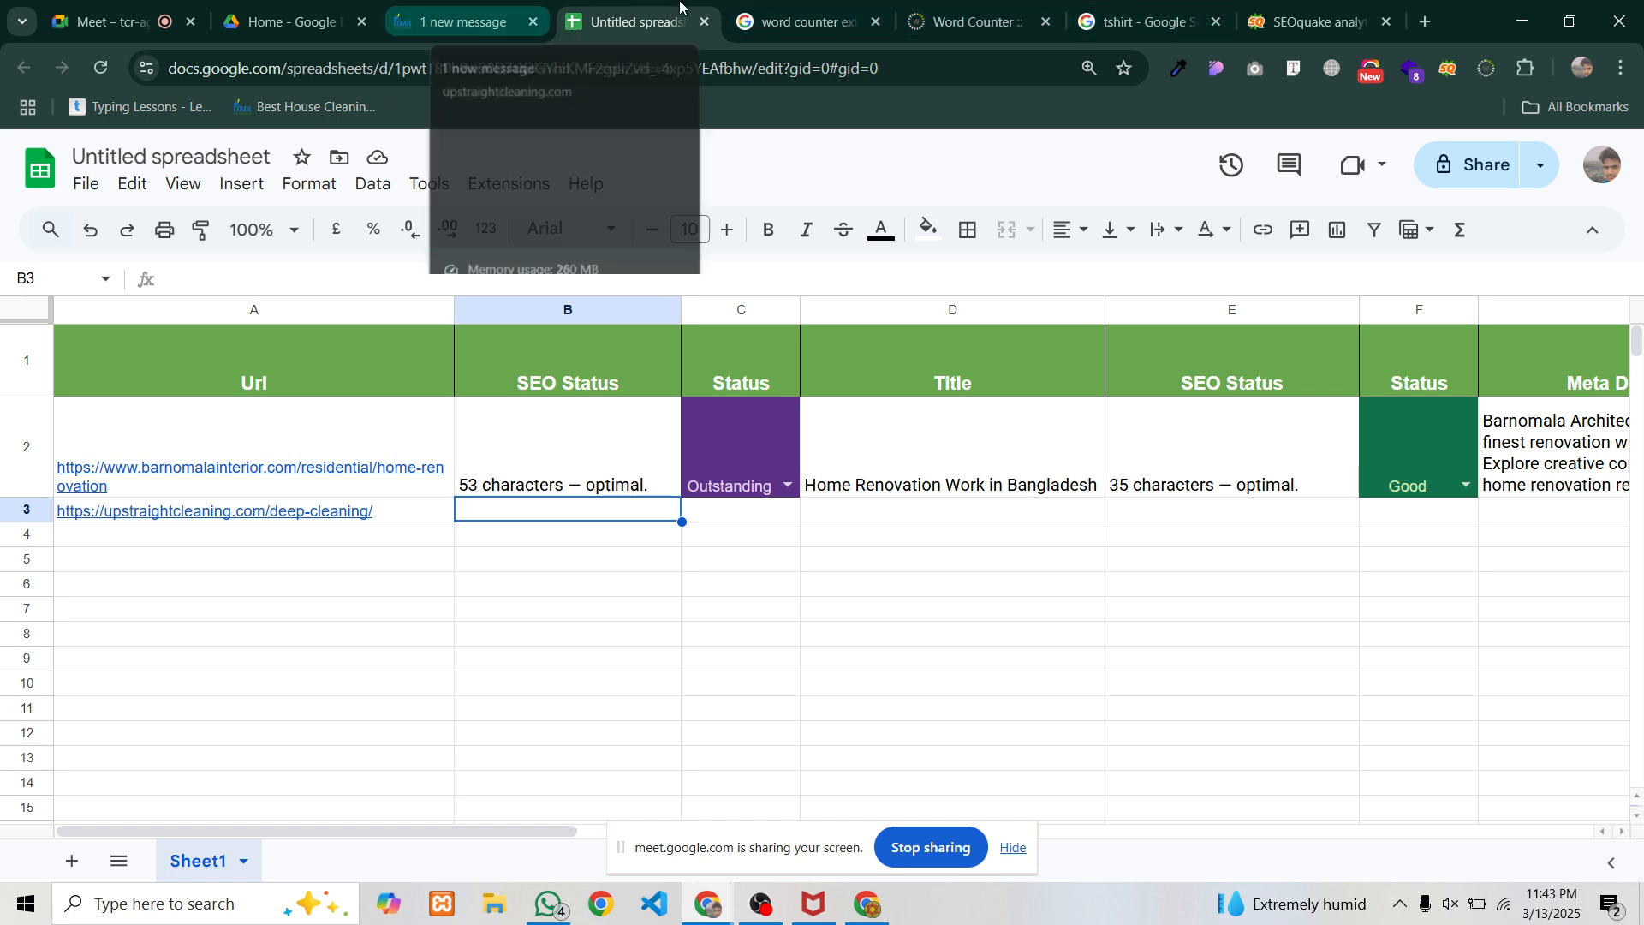
{"action": "left_click_drag", "start_coordinate": [1297, 7], "coordinate": [638, 23]}
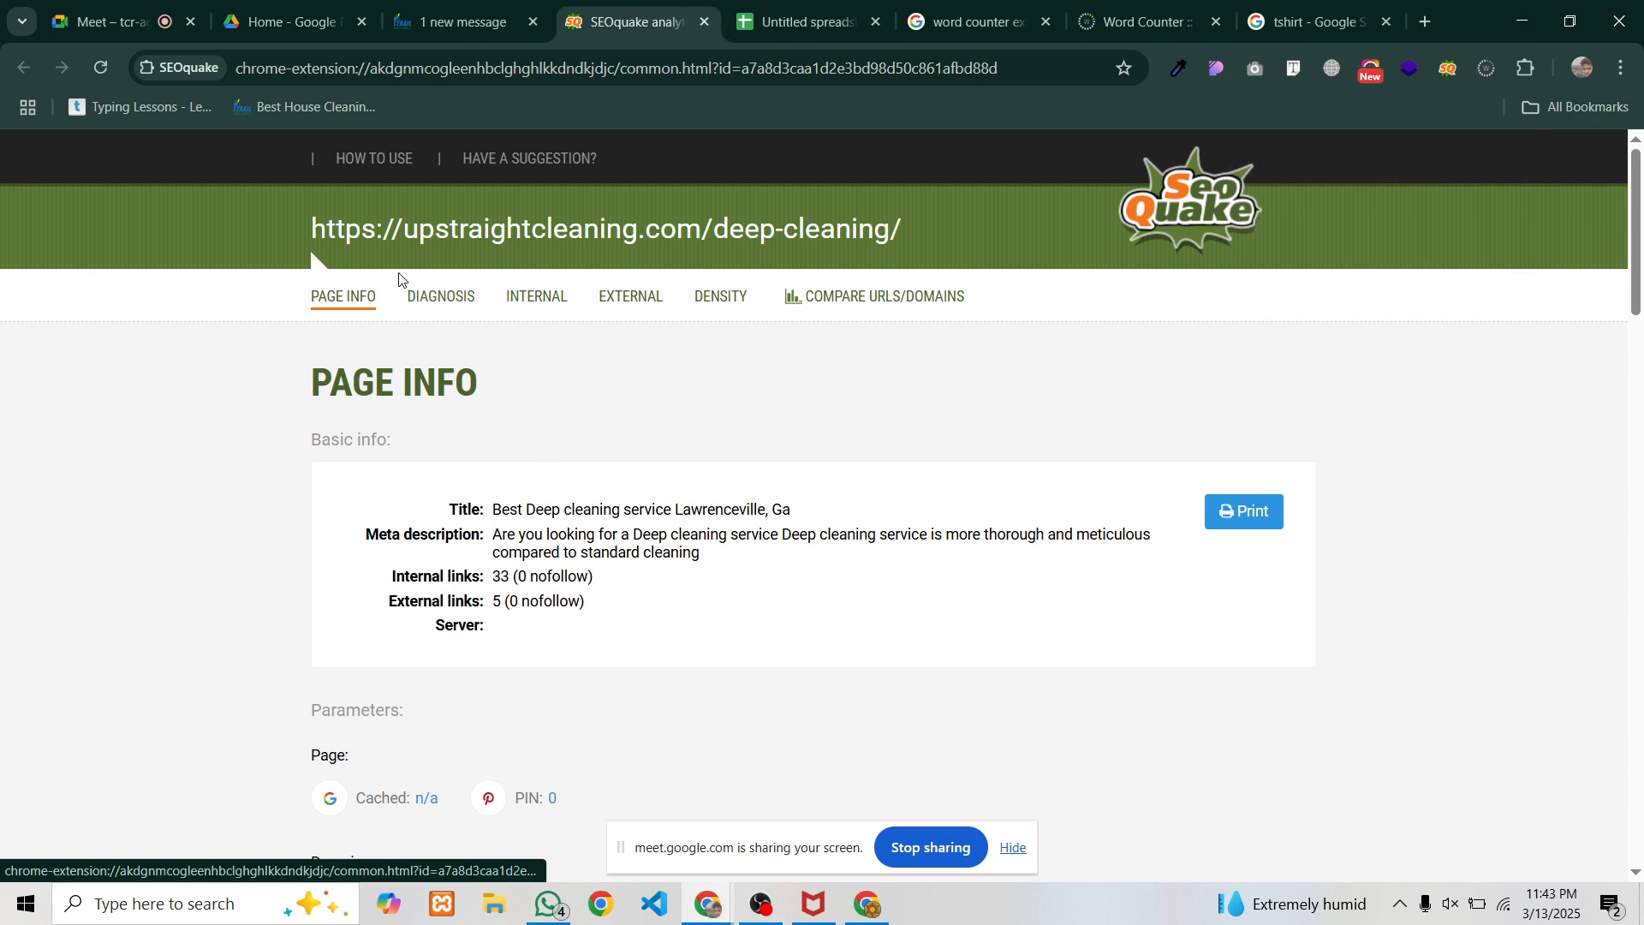
Paste SEOquake's URL verdict '37 characters — optimal.' into B3
{"action": "left_click", "coordinate": [420, 311]}
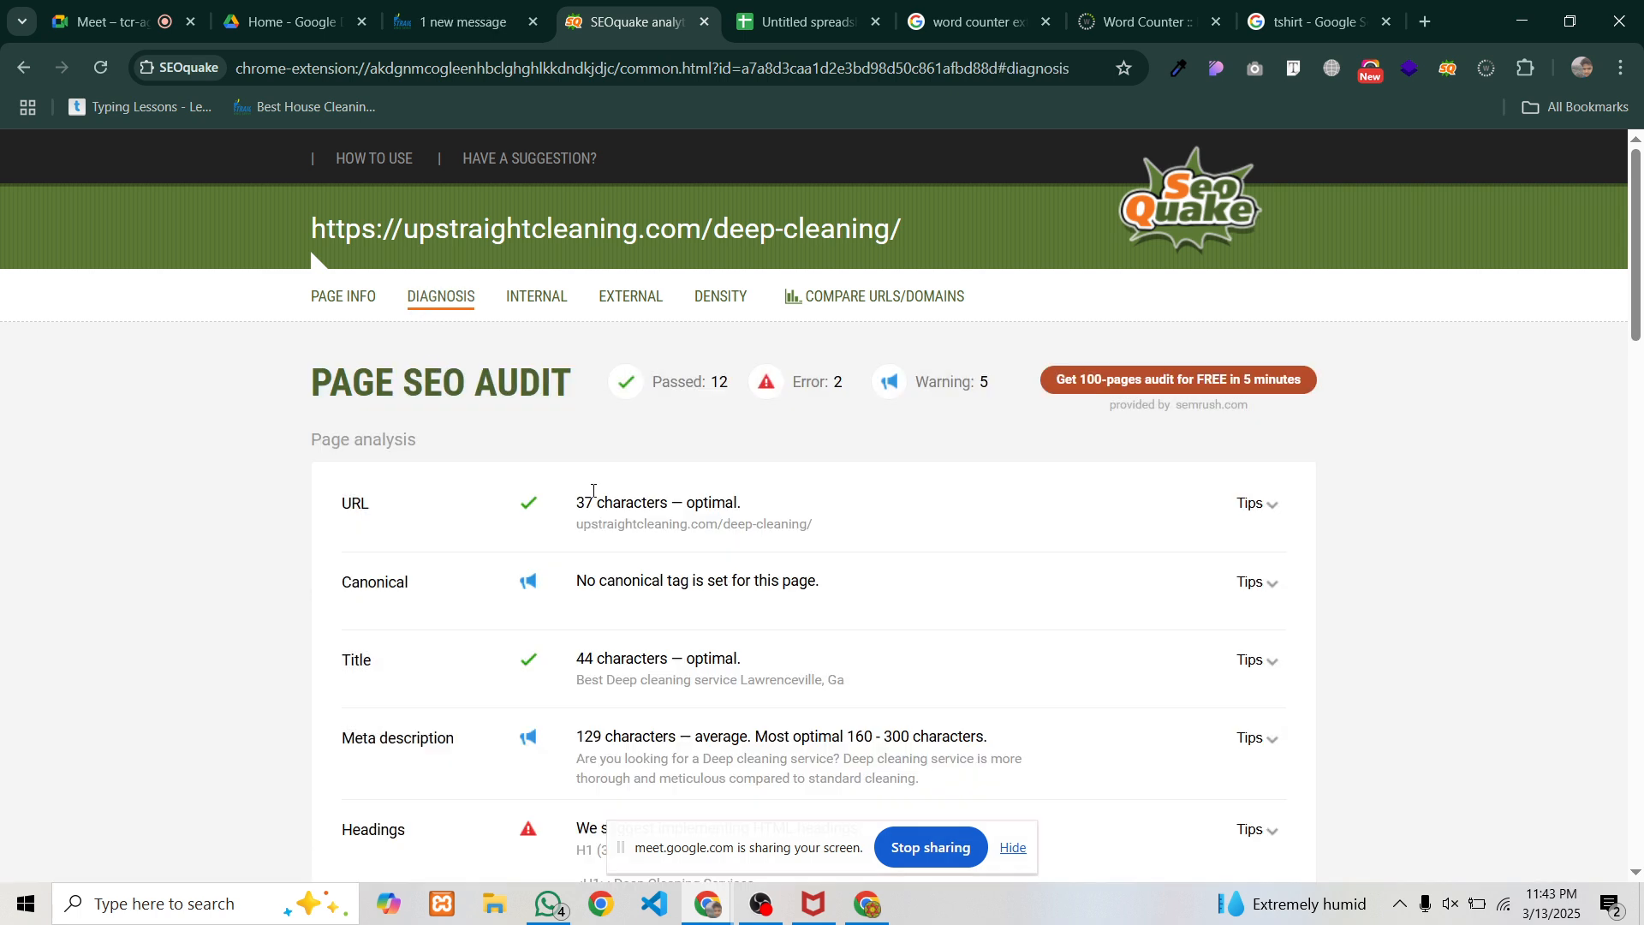
{"action": "left_click_drag", "start_coordinate": [577, 503], "coordinate": [762, 509]}
{"action": "key", "text": "ctrl+c"}
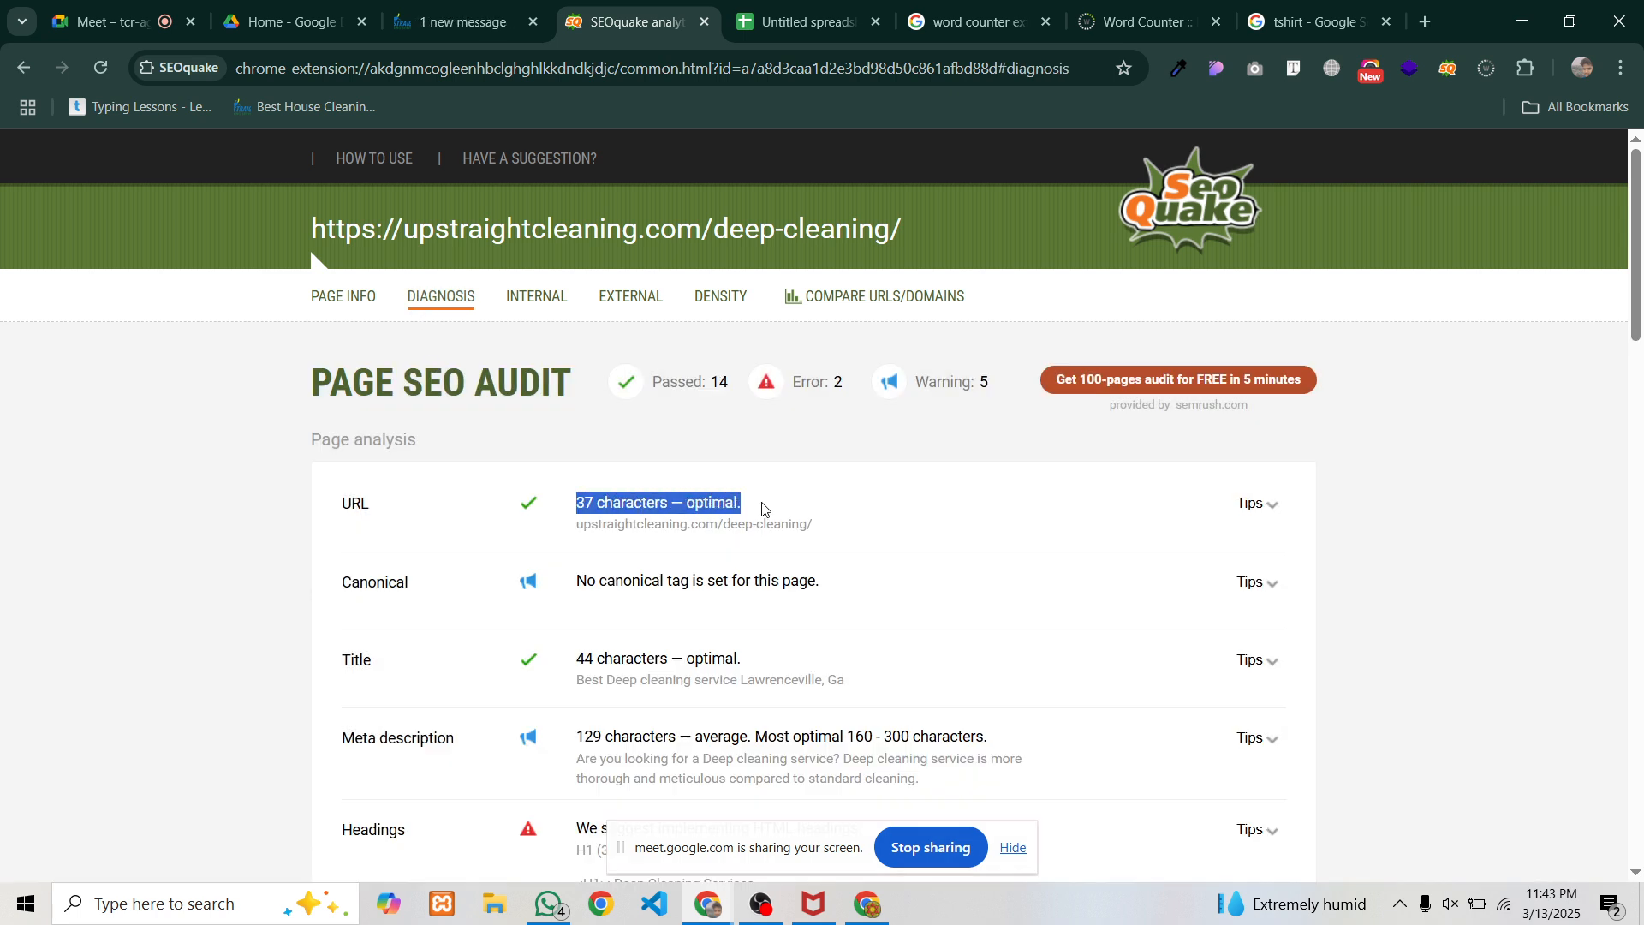
{"action": "left_click", "coordinate": [797, 22]}
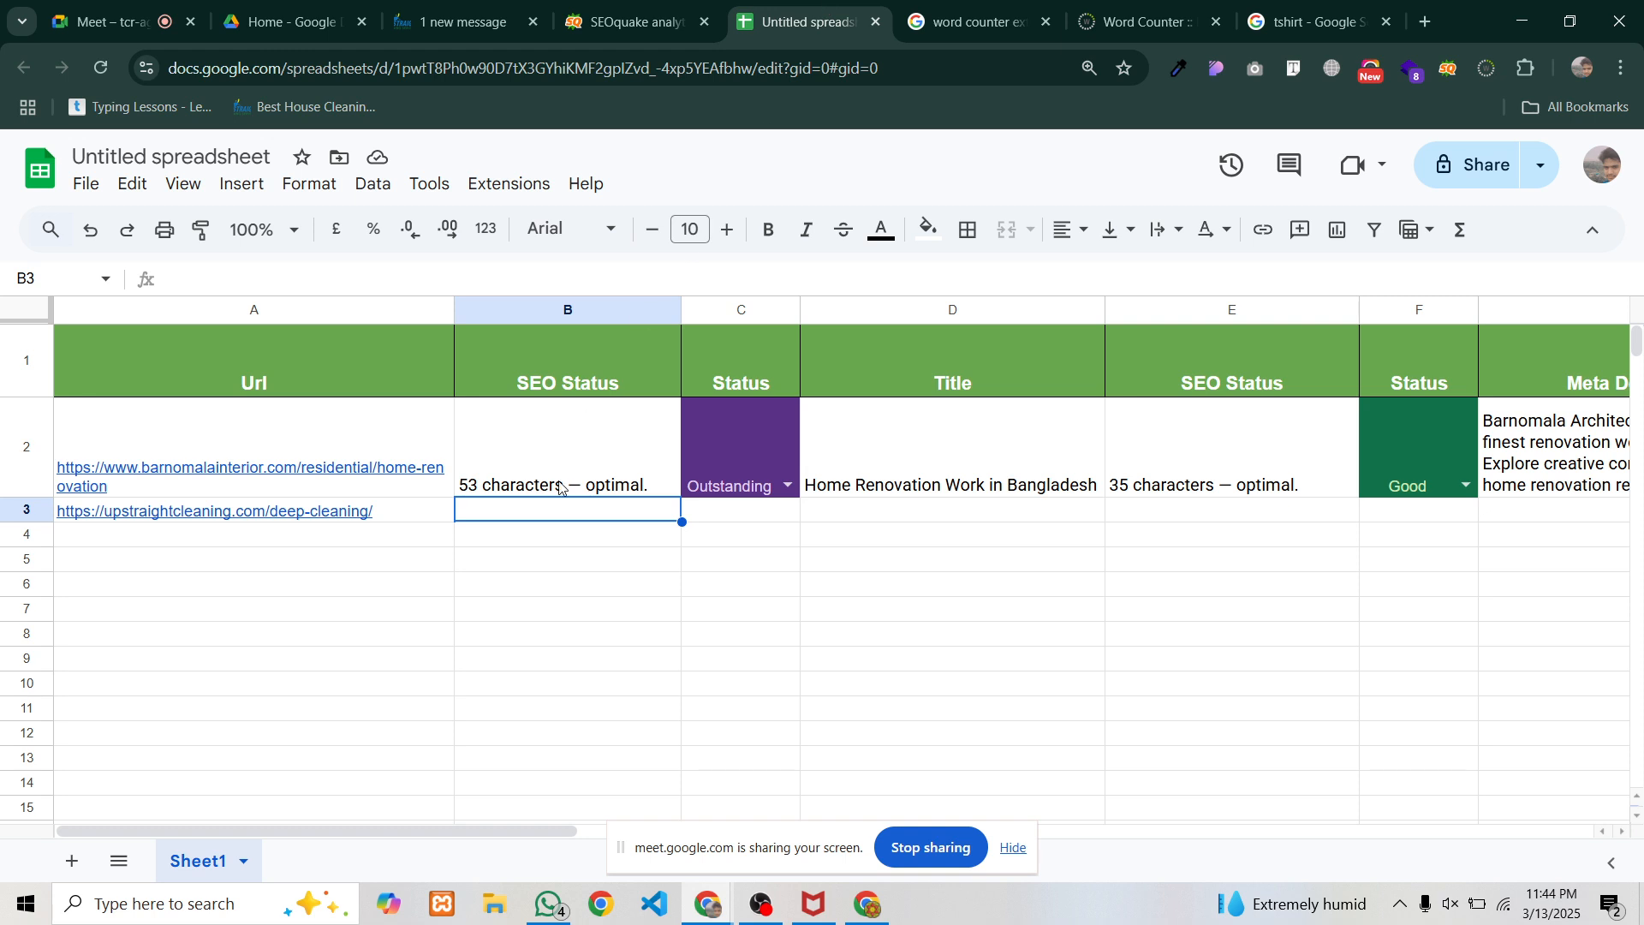
{"action": "key", "text": "ctrl+v"}
{"action": "left_click", "coordinate": [788, 517]}
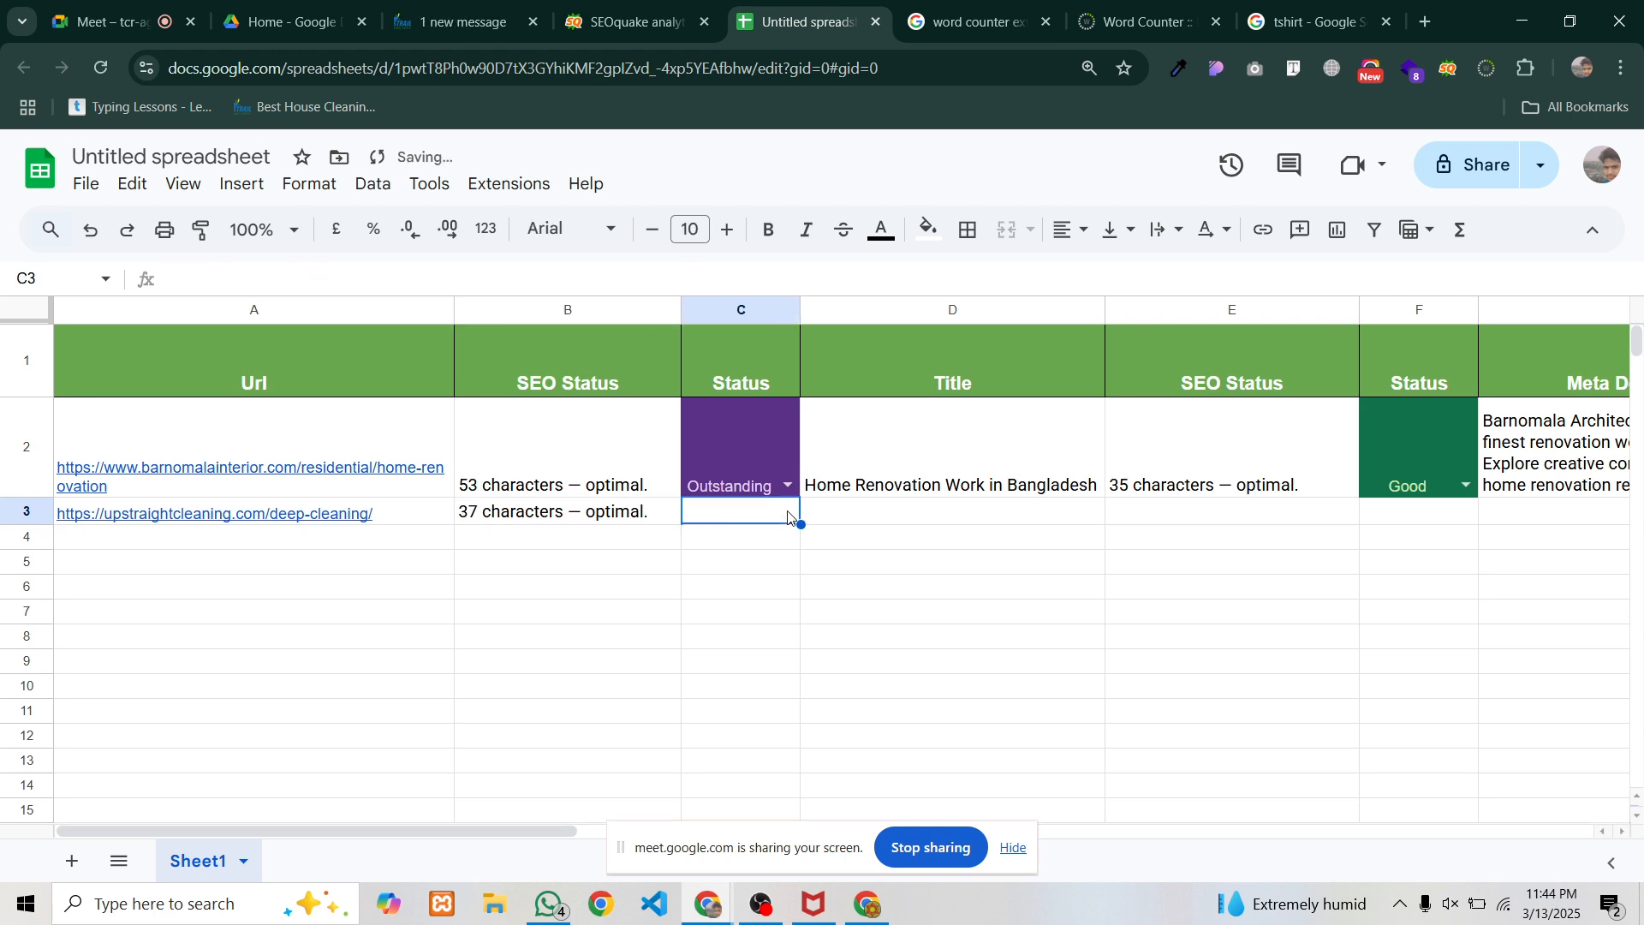
{"action": "left_click", "coordinate": [769, 476]}
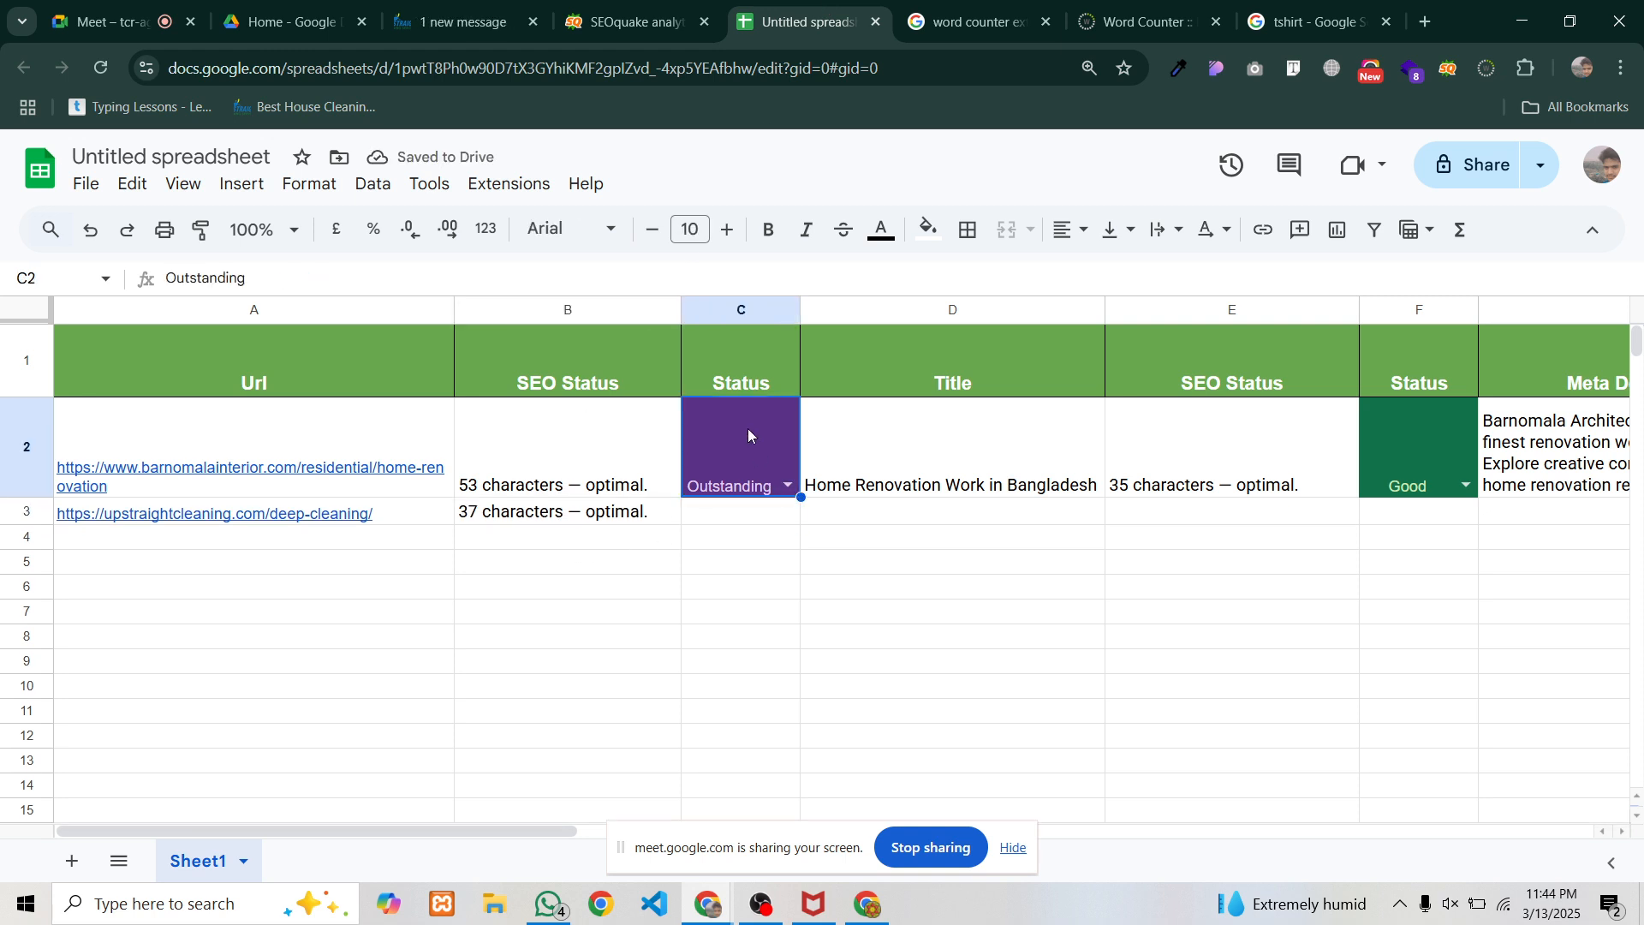
Copy row 2 onto row 3 and delete the pasted values
{"action": "left_click", "coordinate": [33, 452]}
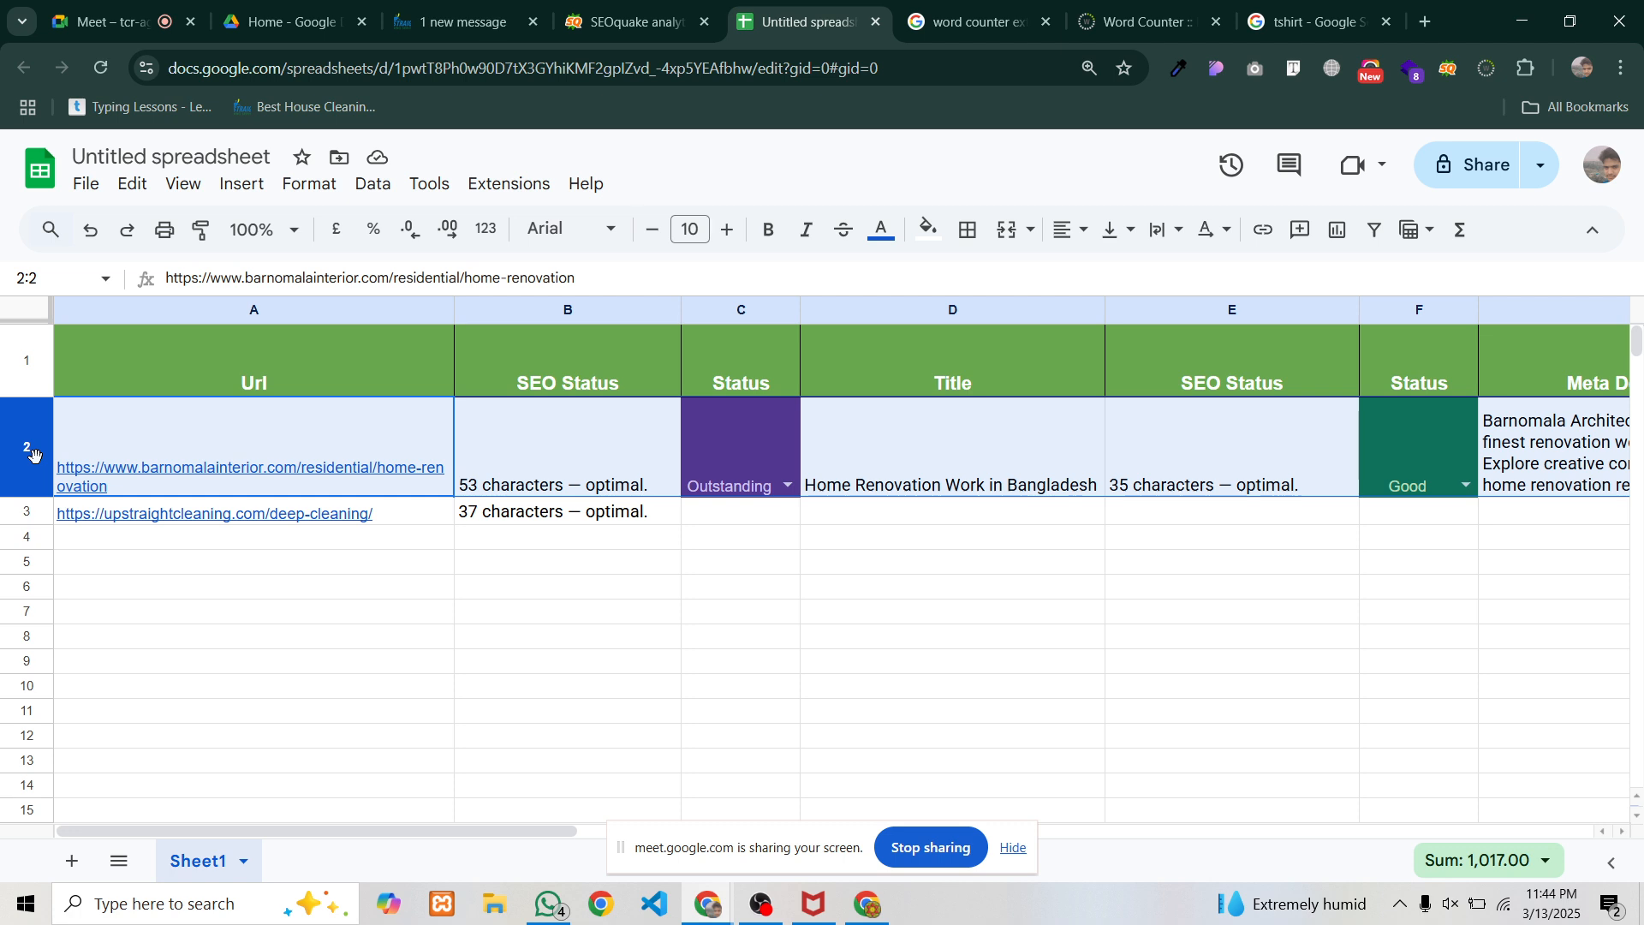
{"action": "key", "text": "ctrl+c"}
{"action": "left_click", "coordinate": [123, 572]}
{"action": "left_click", "coordinate": [29, 513]}
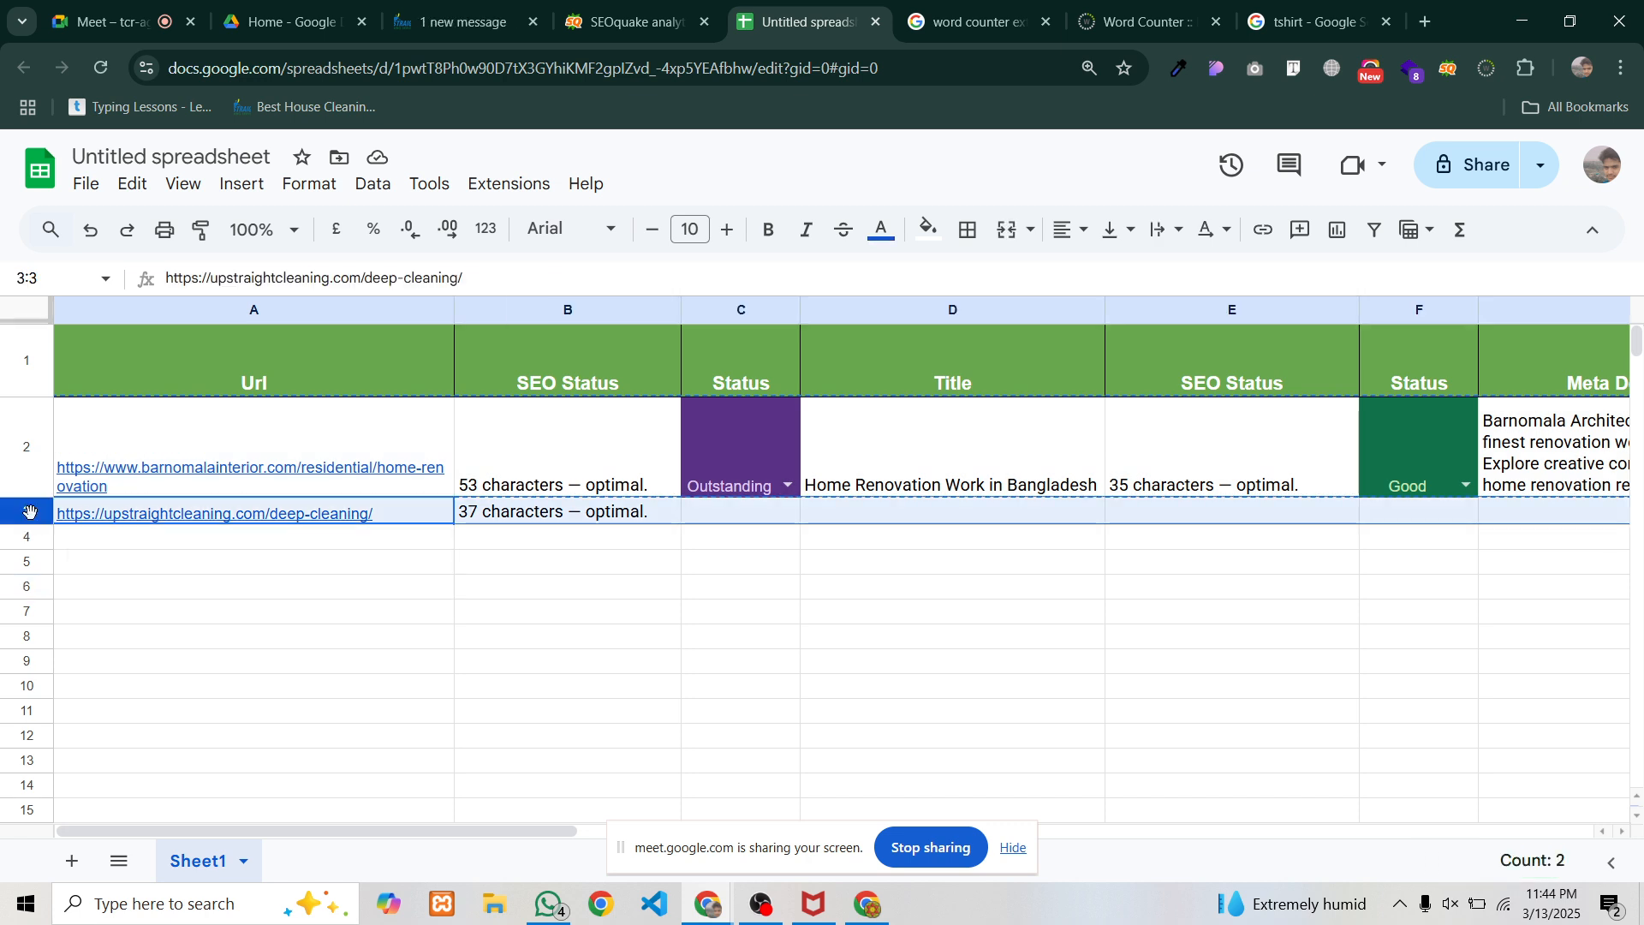
{"action": "key", "text": "ctrl+v"}
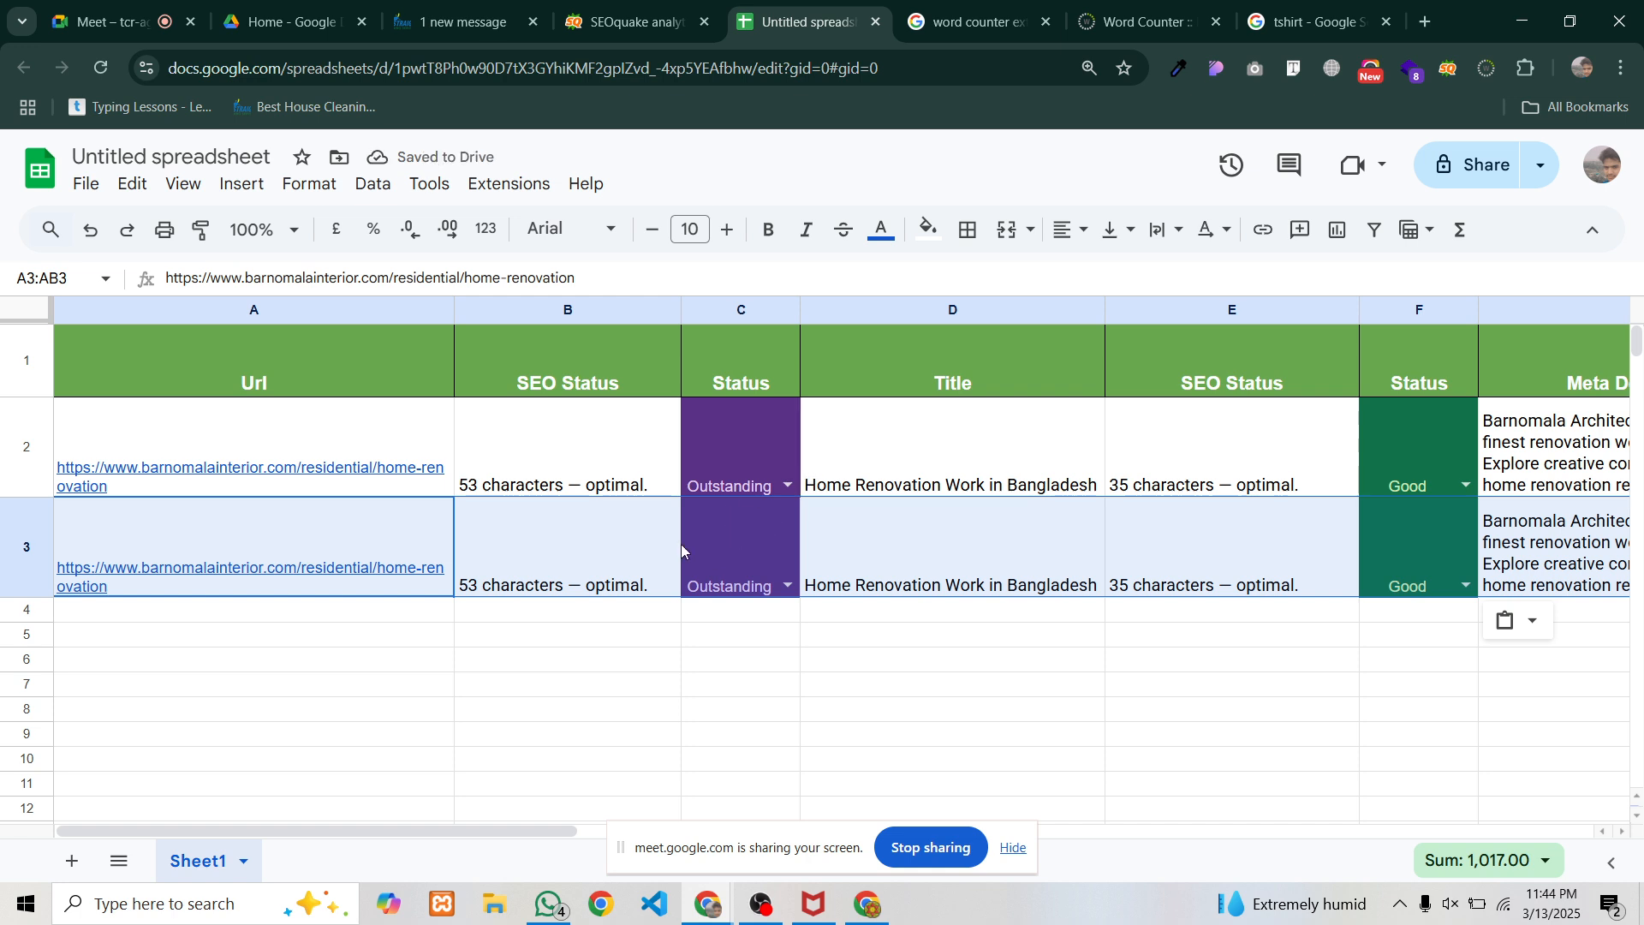
{"action": "left_click", "coordinate": [382, 670]}
{"action": "left_click", "coordinate": [8, 566]}
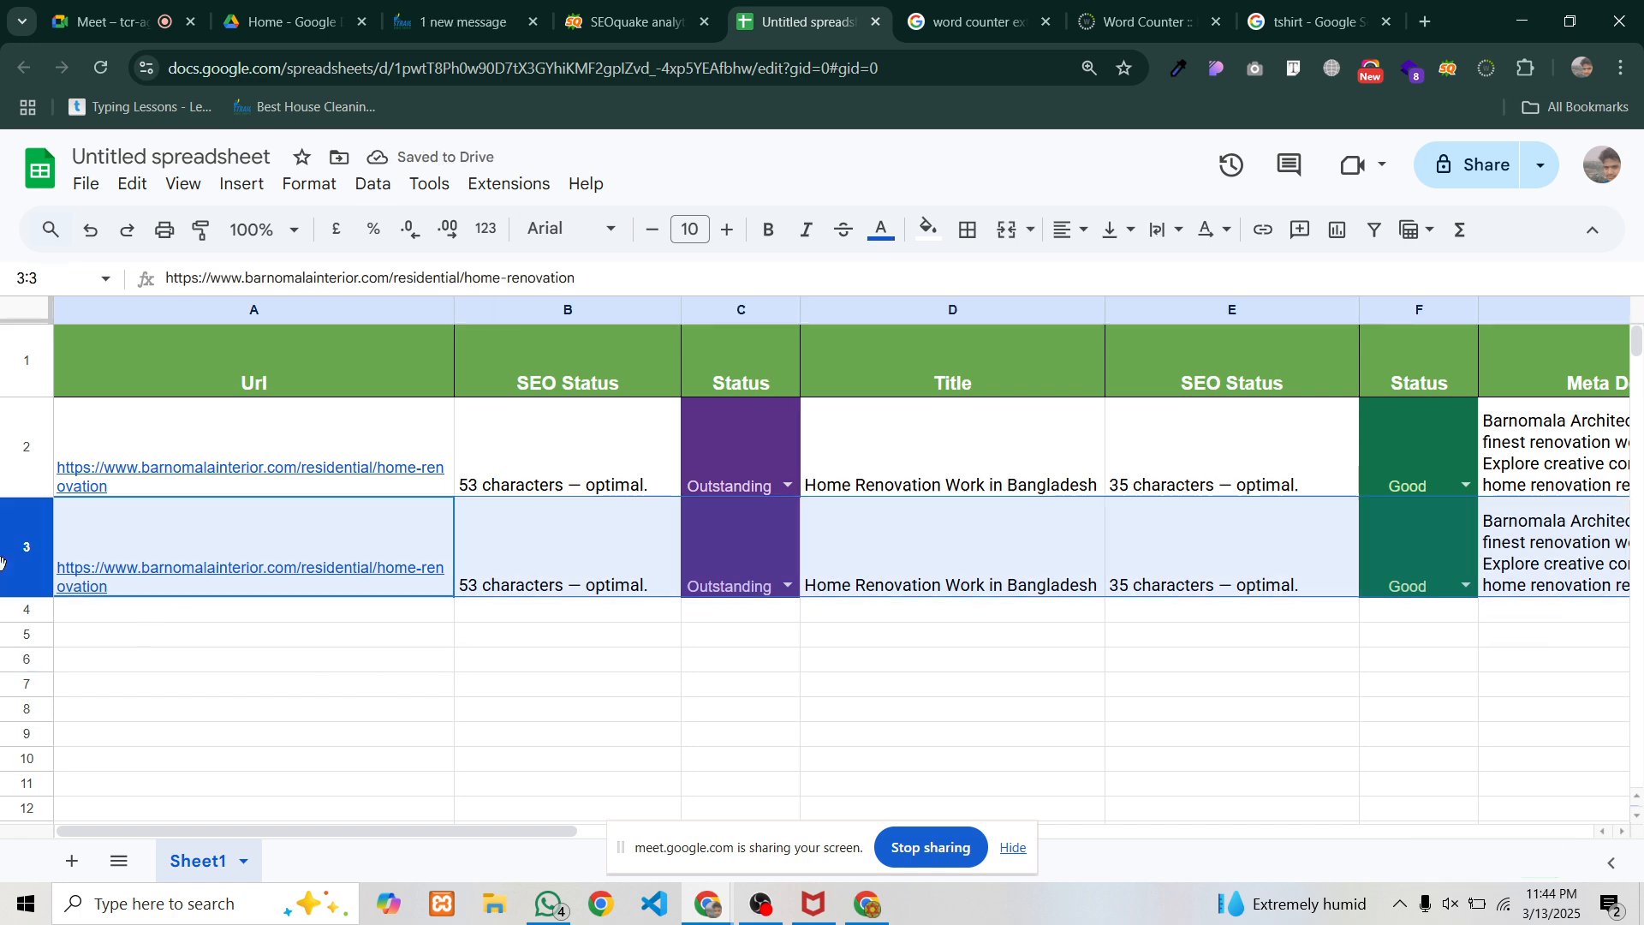
{"action": "key", "text": "Delete"}
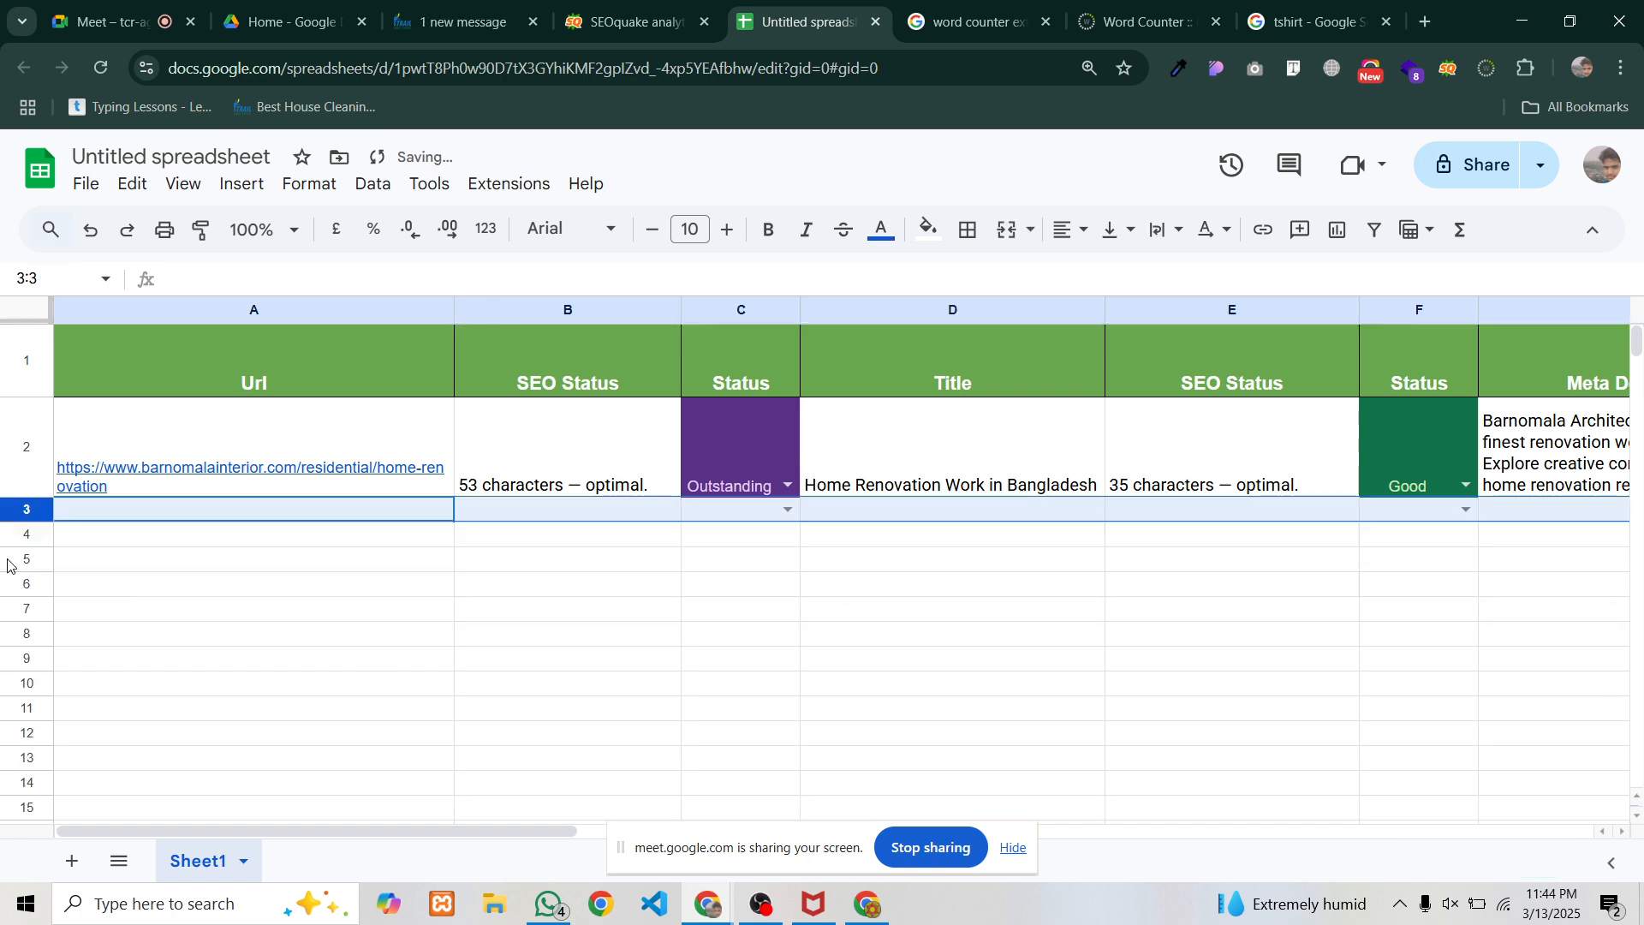
Check C3's status choices, then repaste row 2 into row 3 and clear it, keeping the dropdowns
{"action": "left_click", "coordinate": [788, 509]}
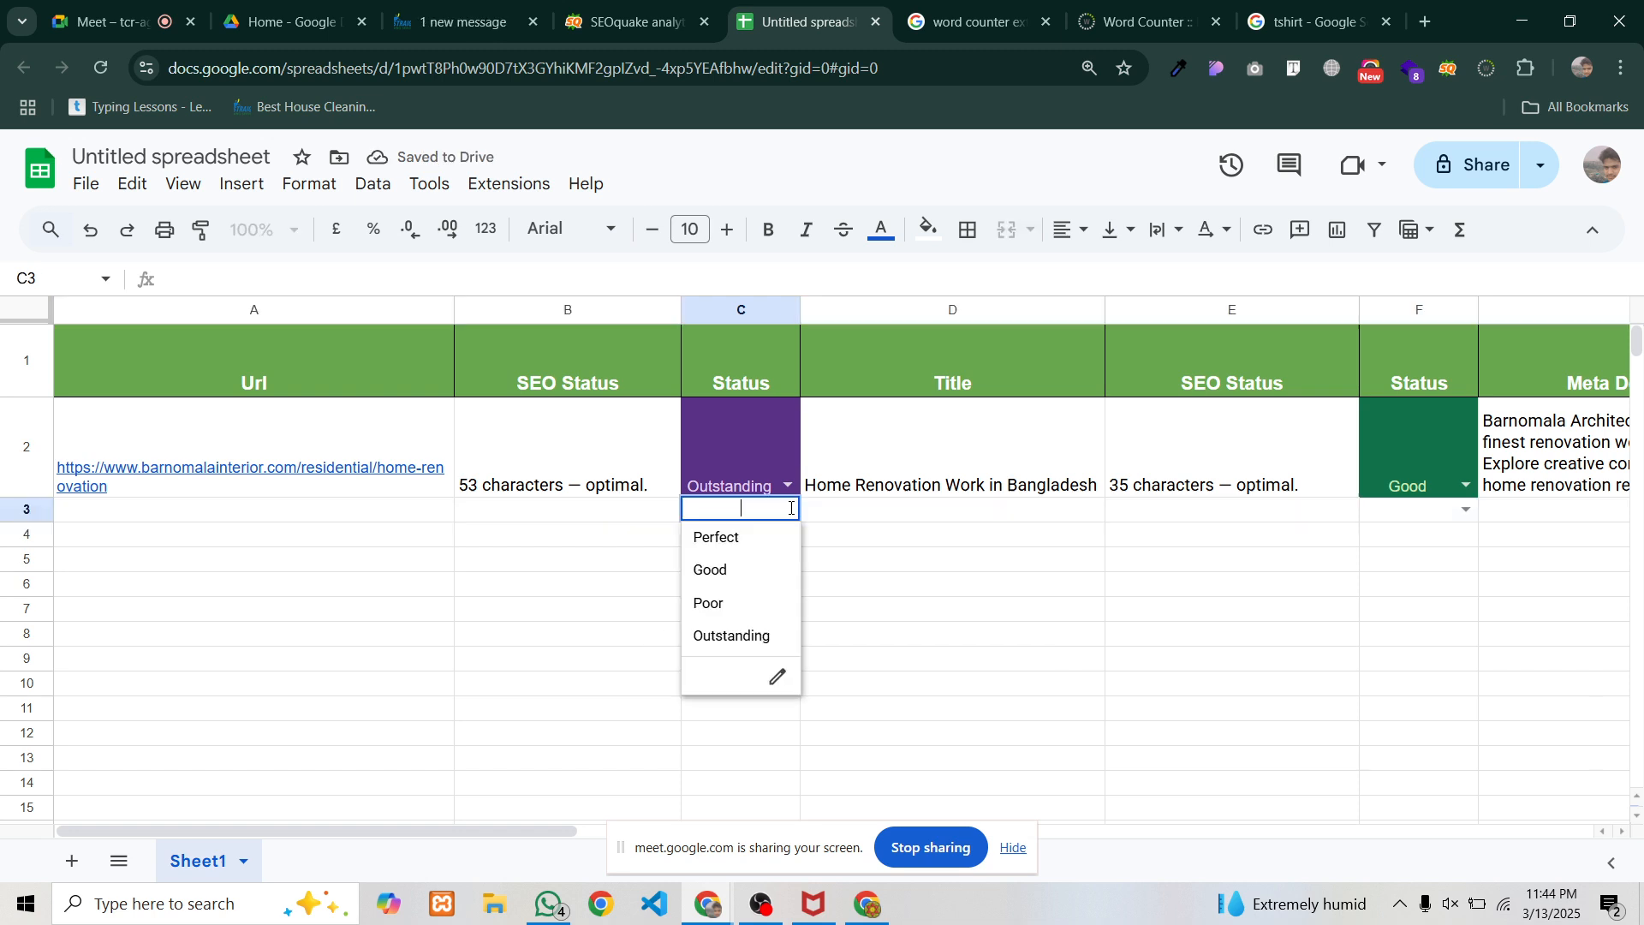
{"action": "left_click", "coordinate": [664, 582]}
{"action": "left_click", "coordinate": [19, 512]}
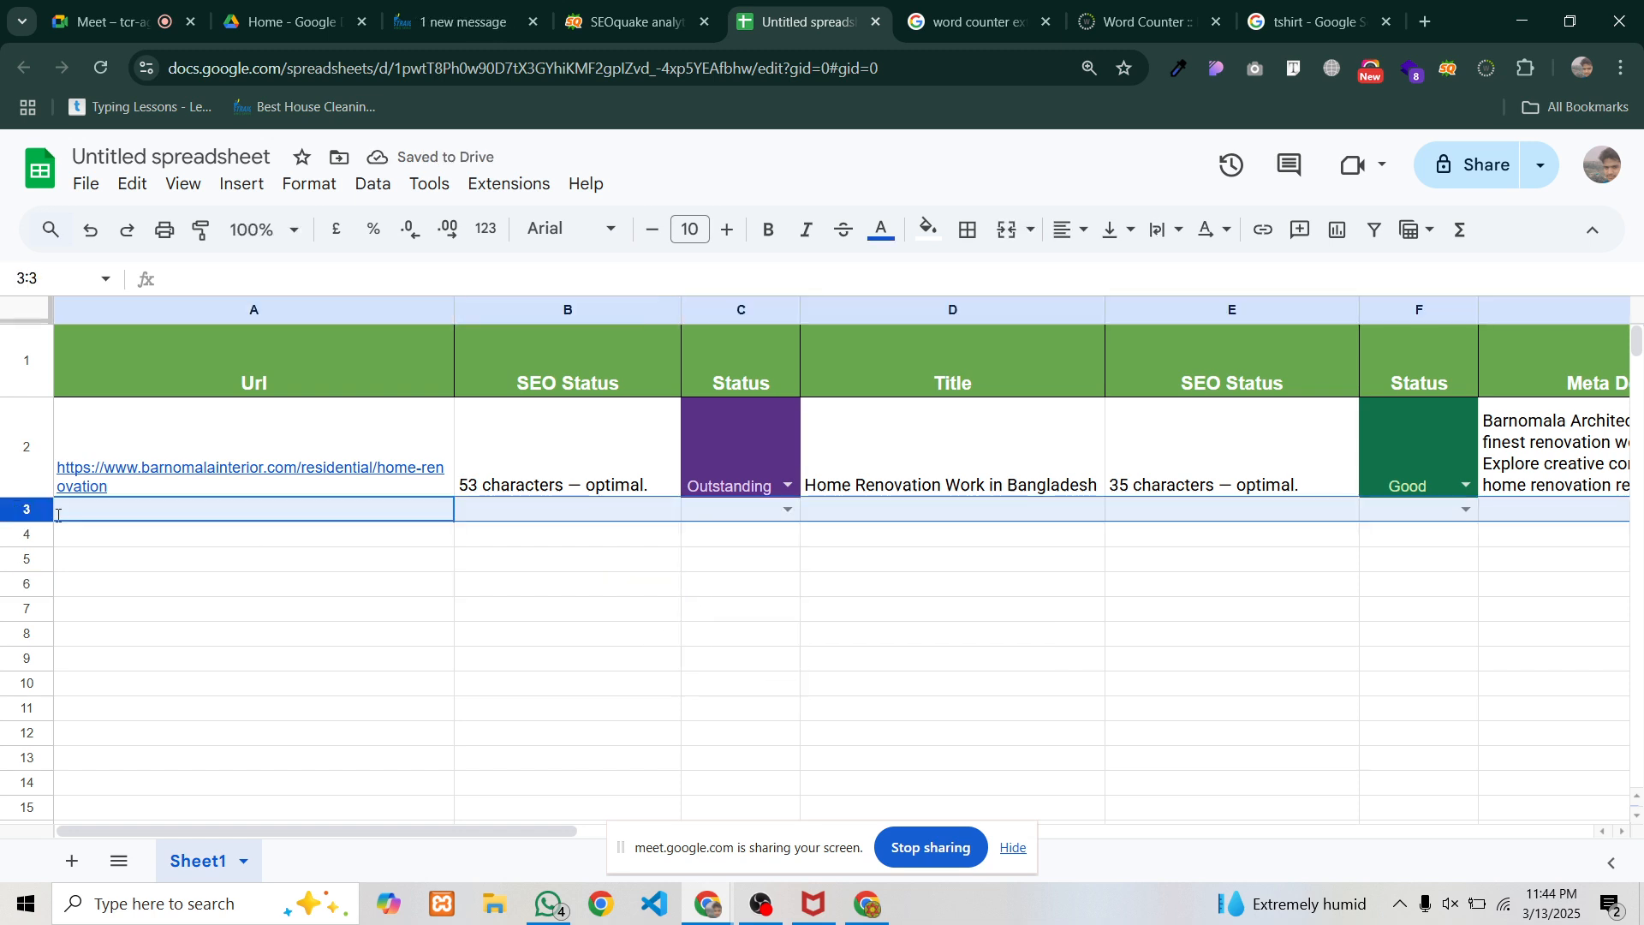
{"action": "key", "text": "ctrl+v"}
{"action": "left_click", "coordinate": [177, 651]}
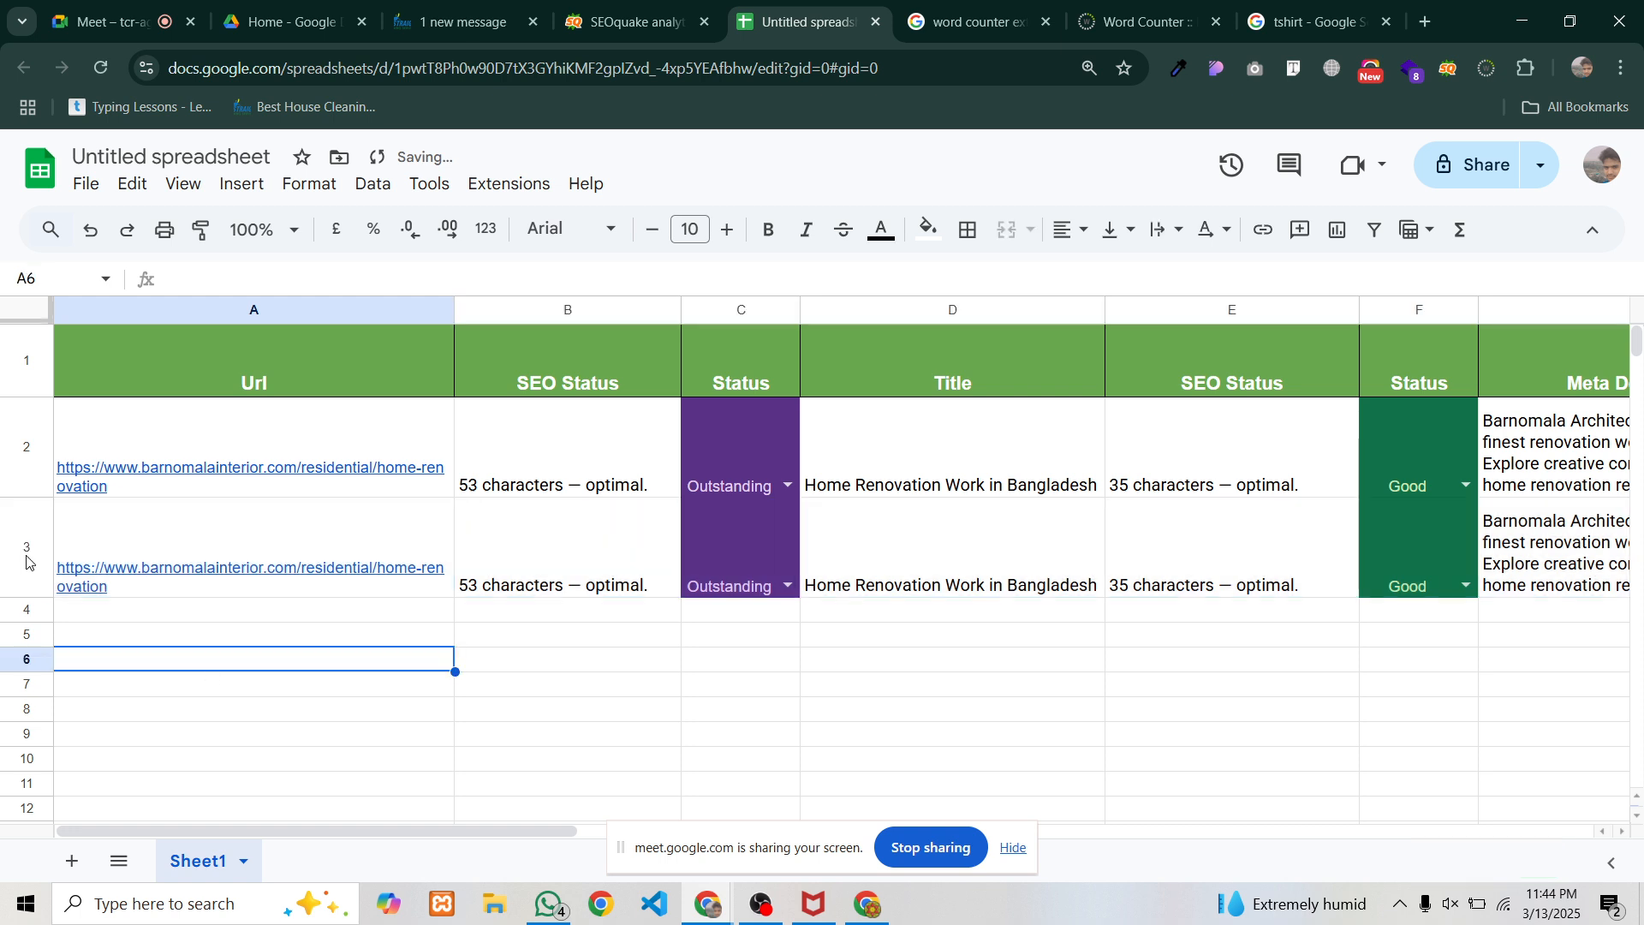
{"action": "left_click", "coordinate": [26, 552]}
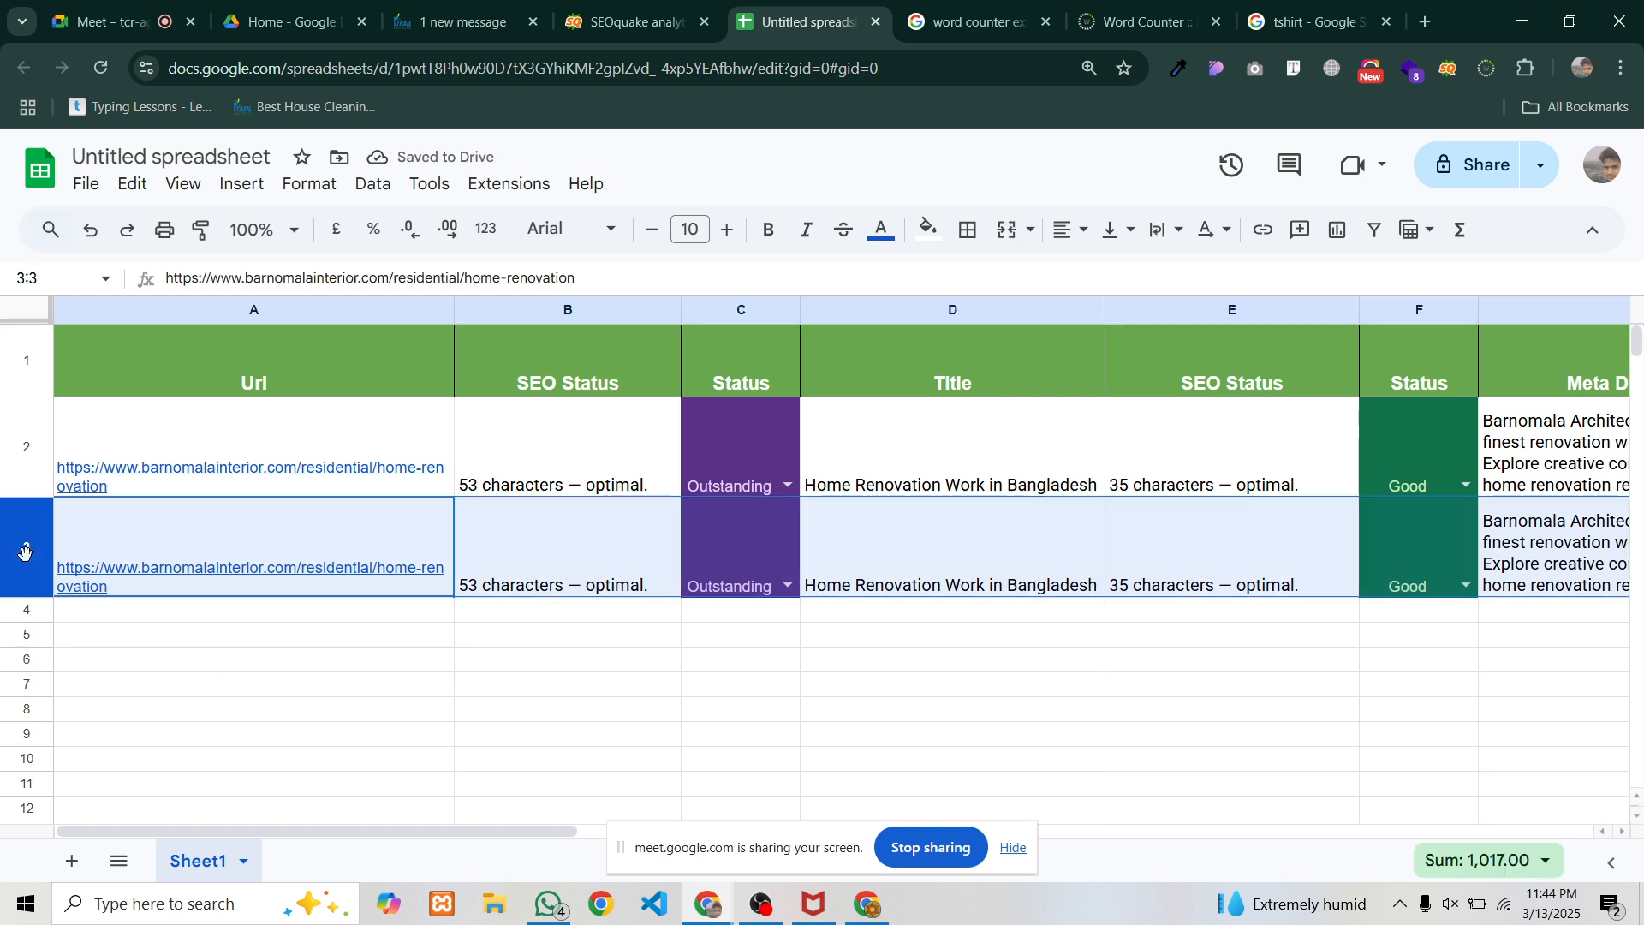
{"action": "key", "text": "Delete"}
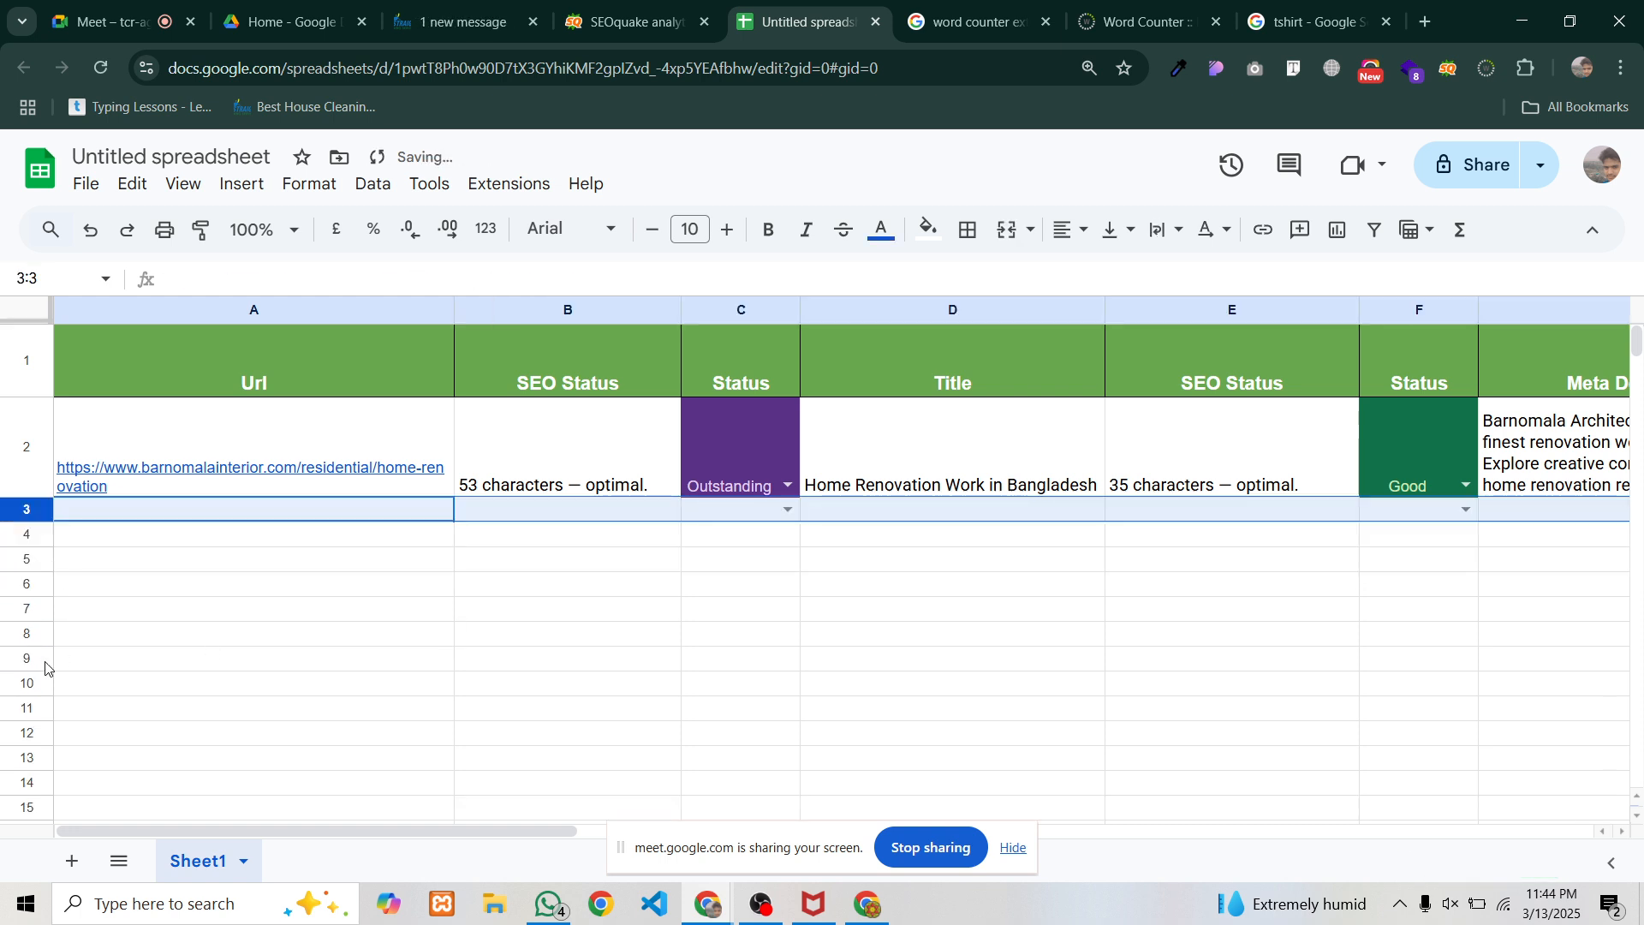
{"action": "left_click", "coordinate": [174, 627]}
{"action": "left_click", "coordinate": [164, 516]}
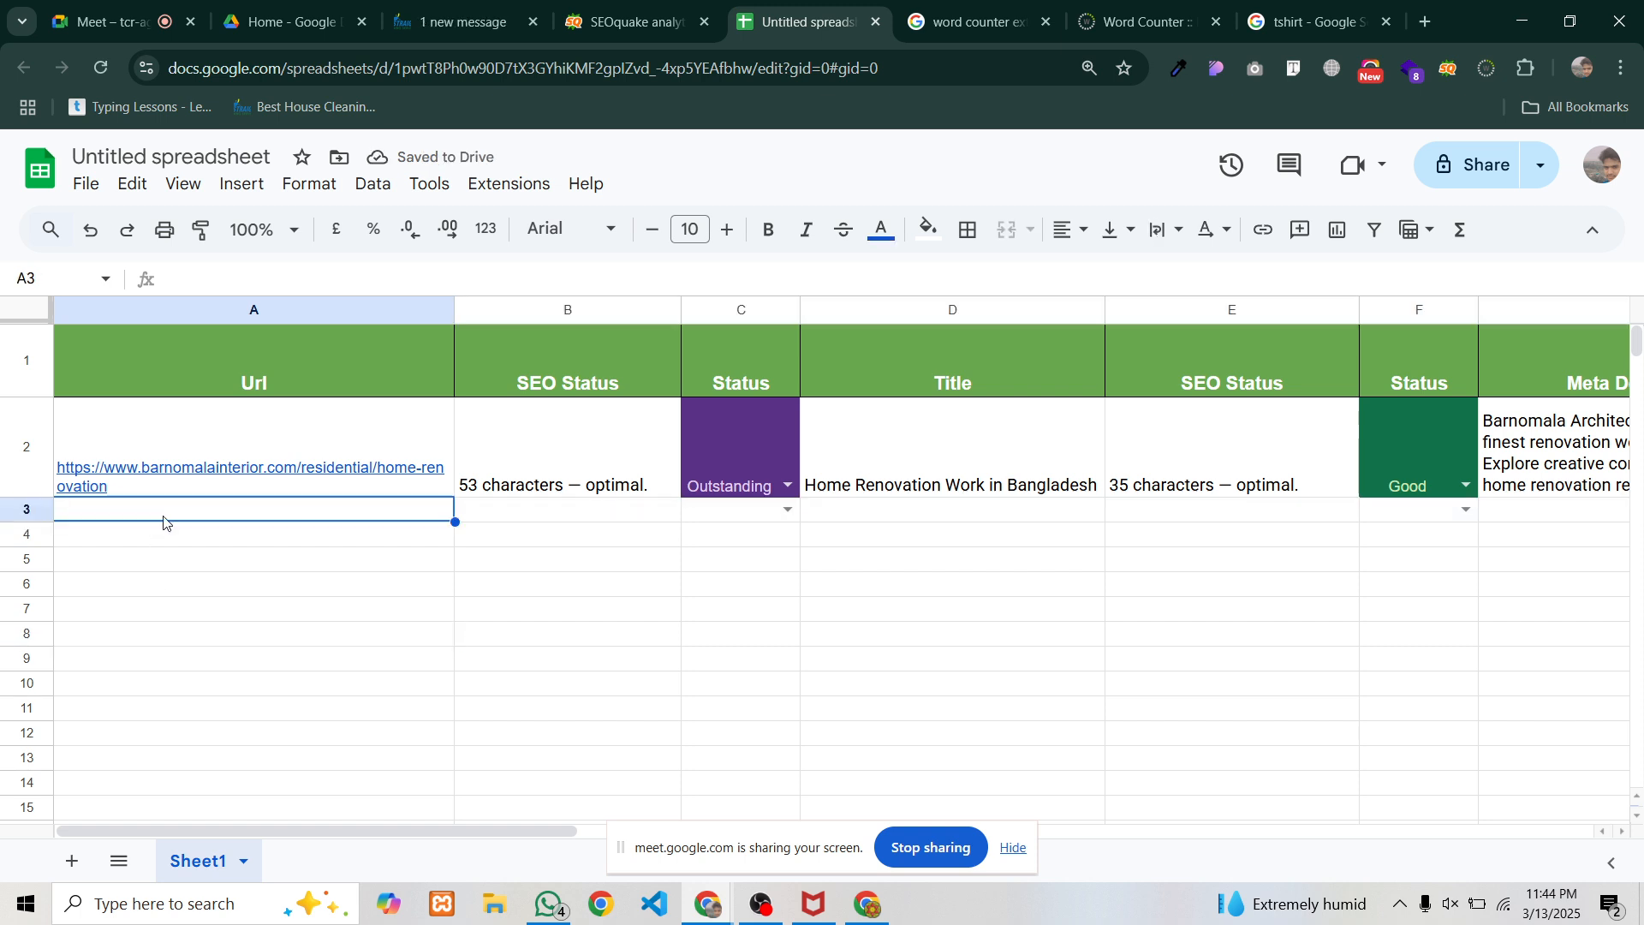
Paste the deep-cleaning URL into A3 and '37 characters — optimal.' into B3, and set C3 to Good
{"action": "key", "text": "super+v"}
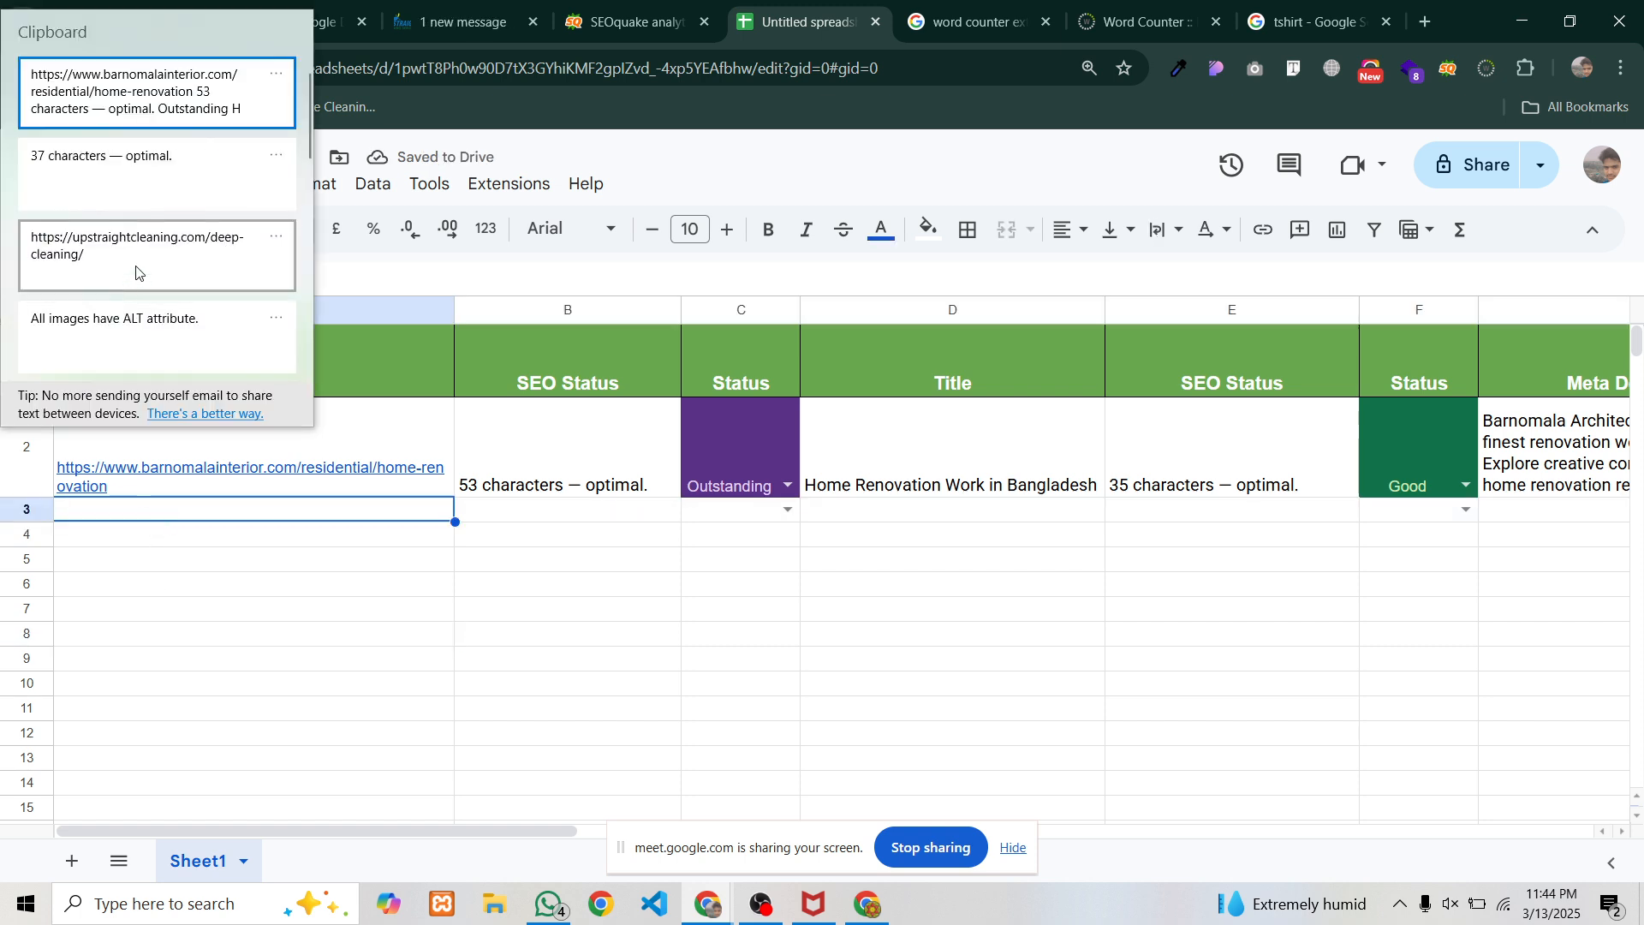
{"action": "left_click", "coordinate": [142, 253]}
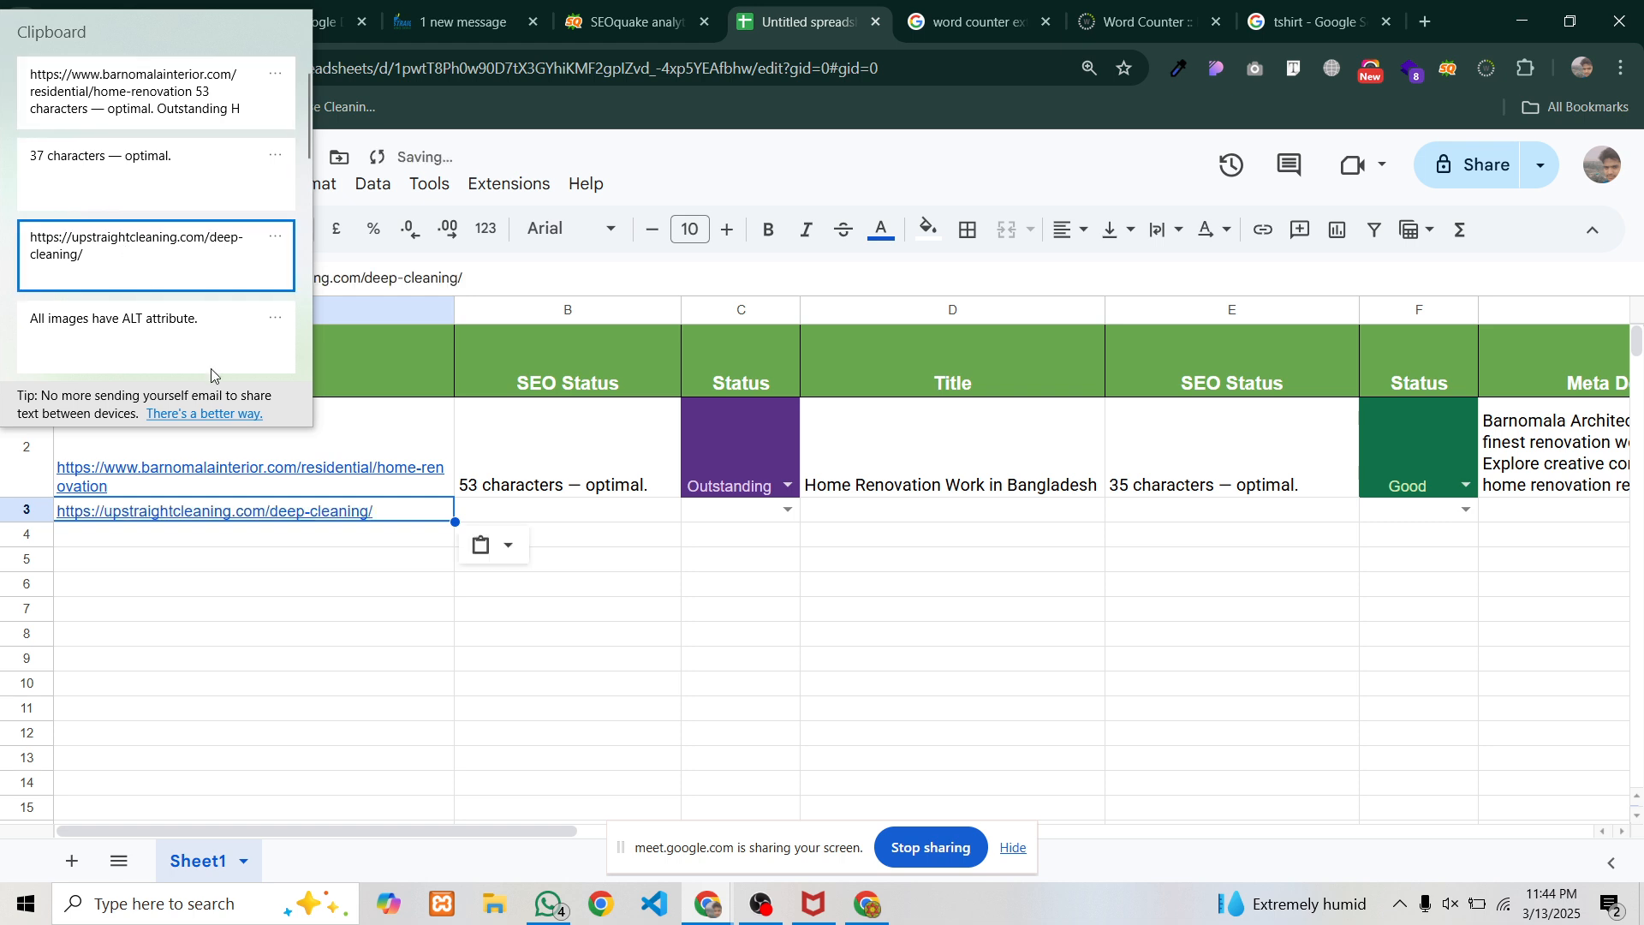
{"action": "left_click", "coordinate": [534, 511]}
{"action": "key", "text": "super+v"}
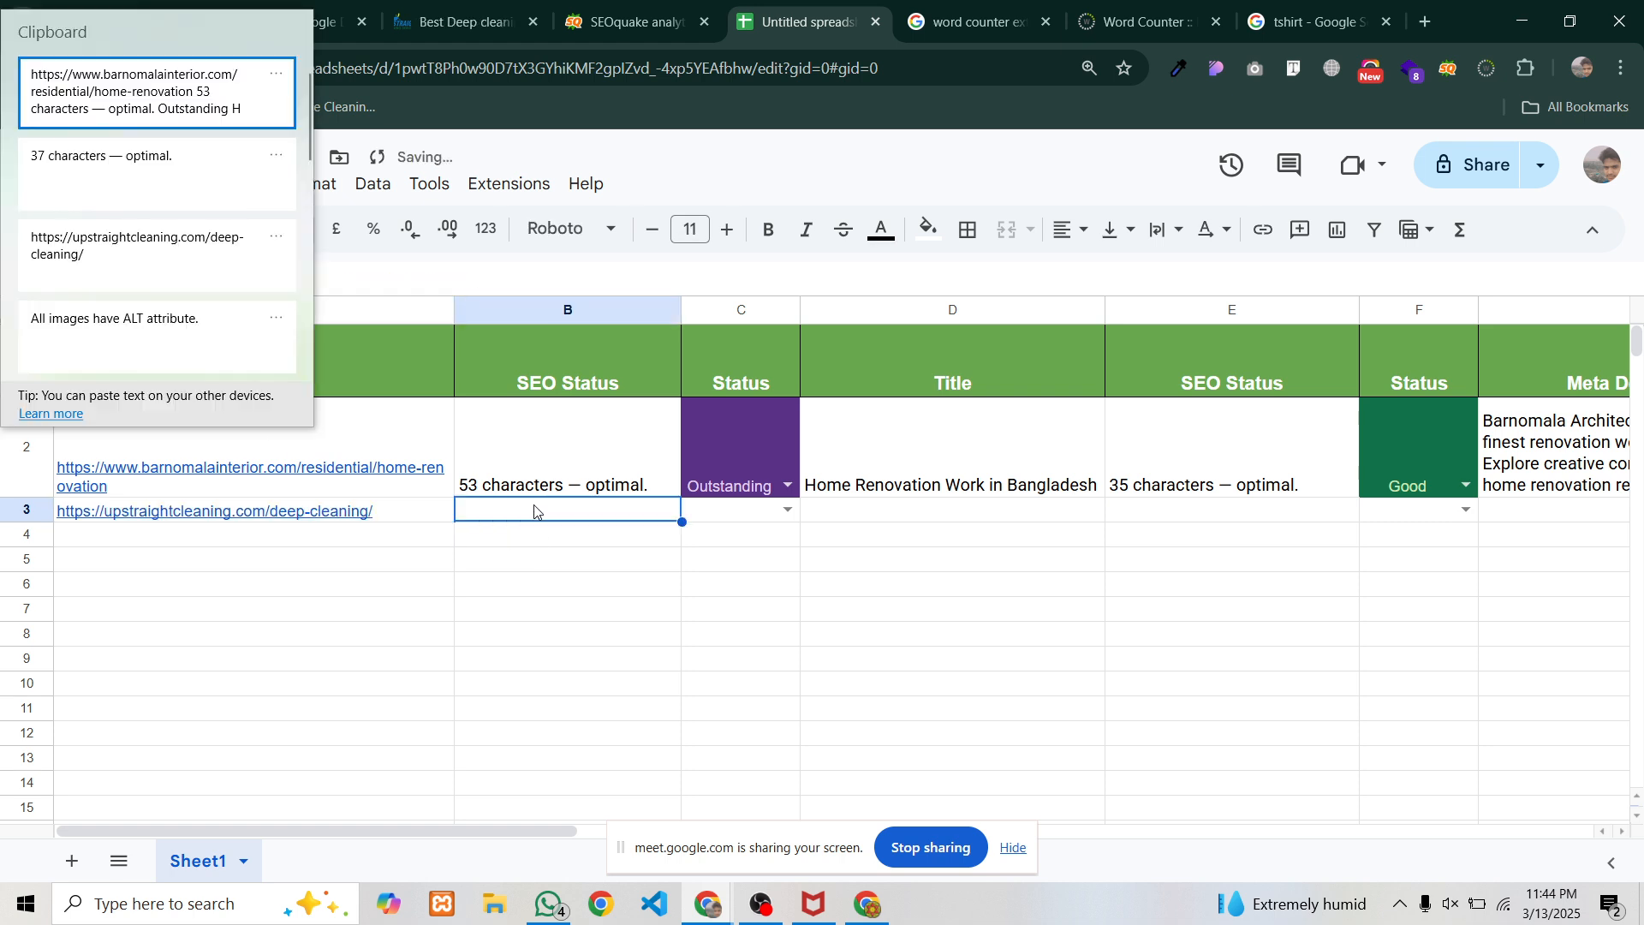
{"action": "left_click", "coordinate": [48, 180]}
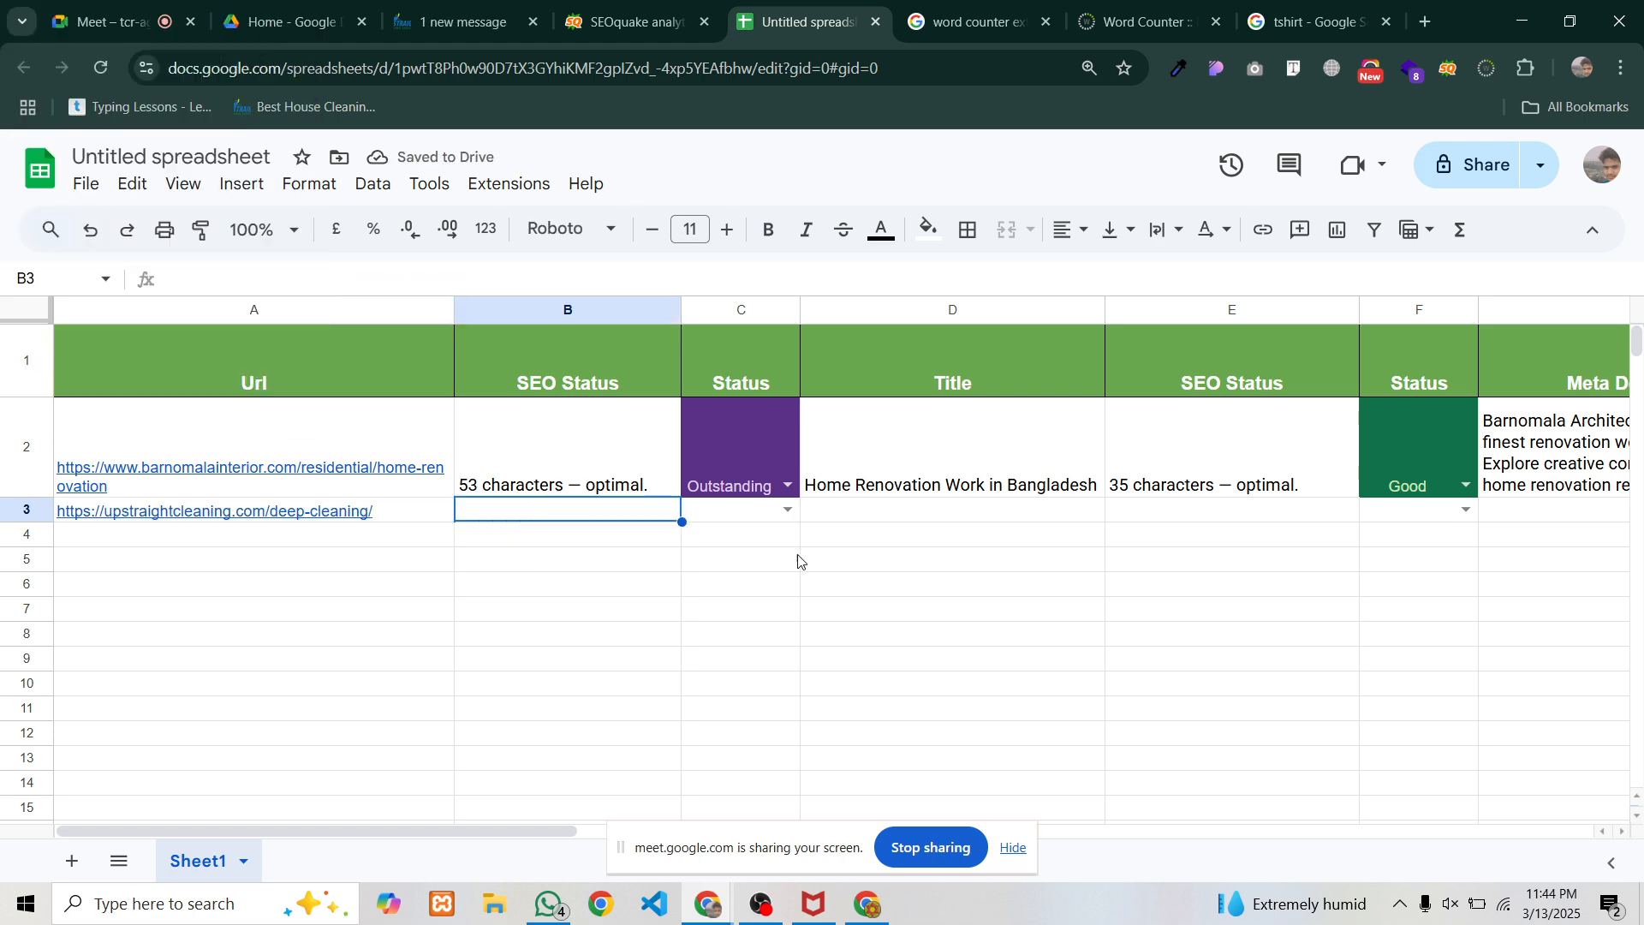
{"action": "left_click", "coordinate": [788, 511]}
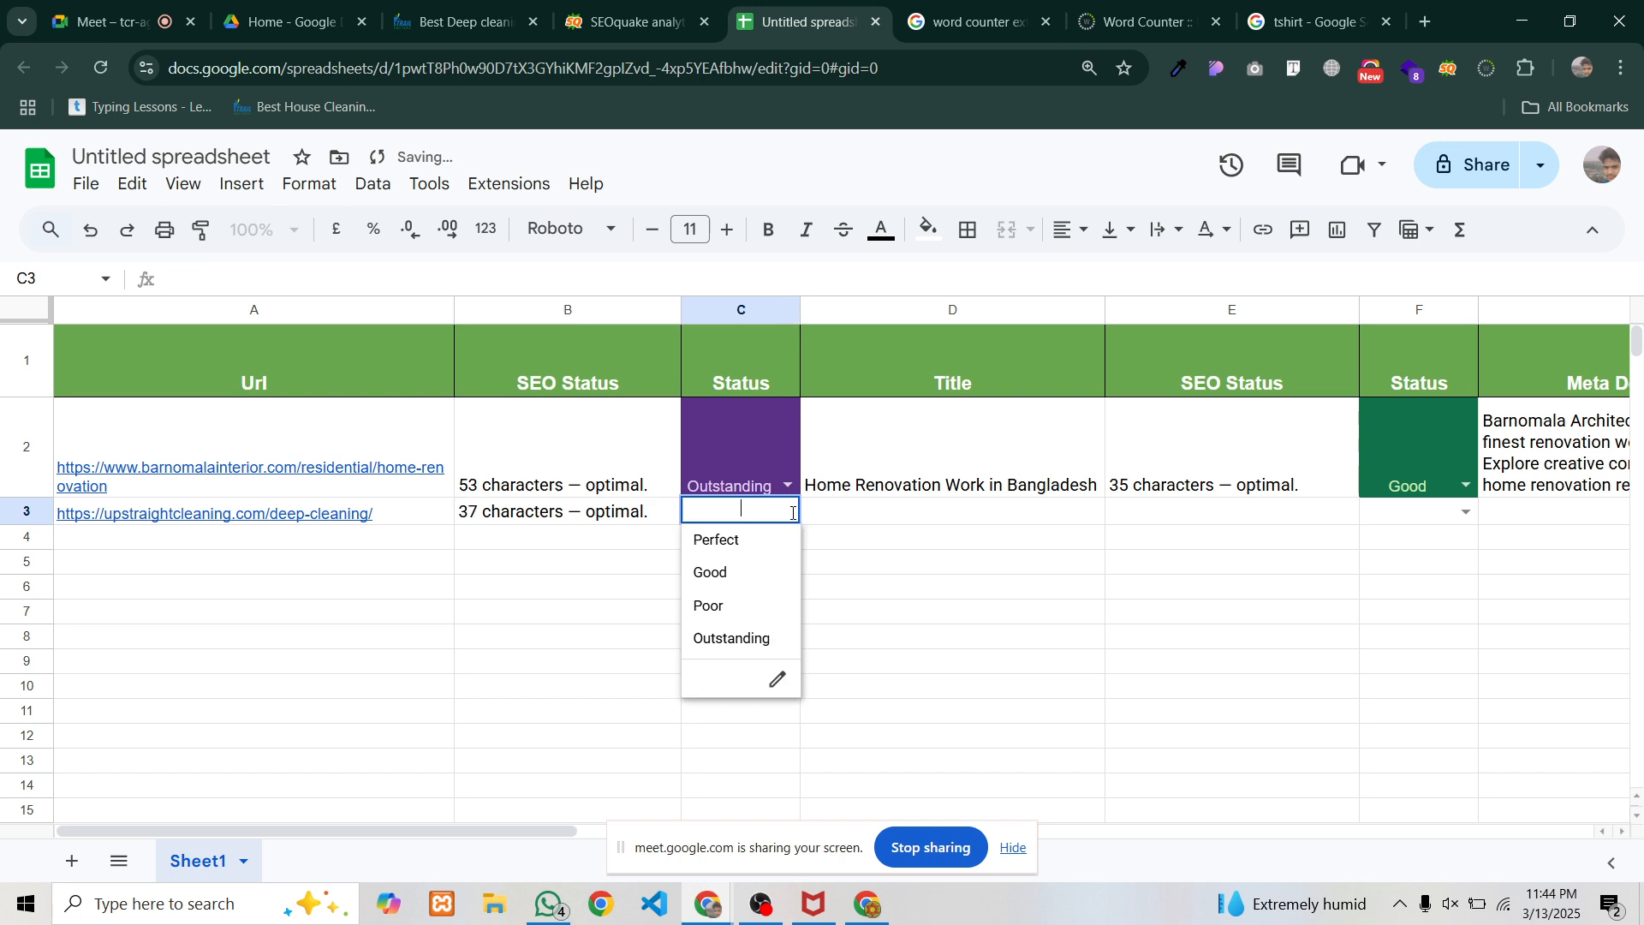
{"action": "left_click", "coordinate": [714, 581]}
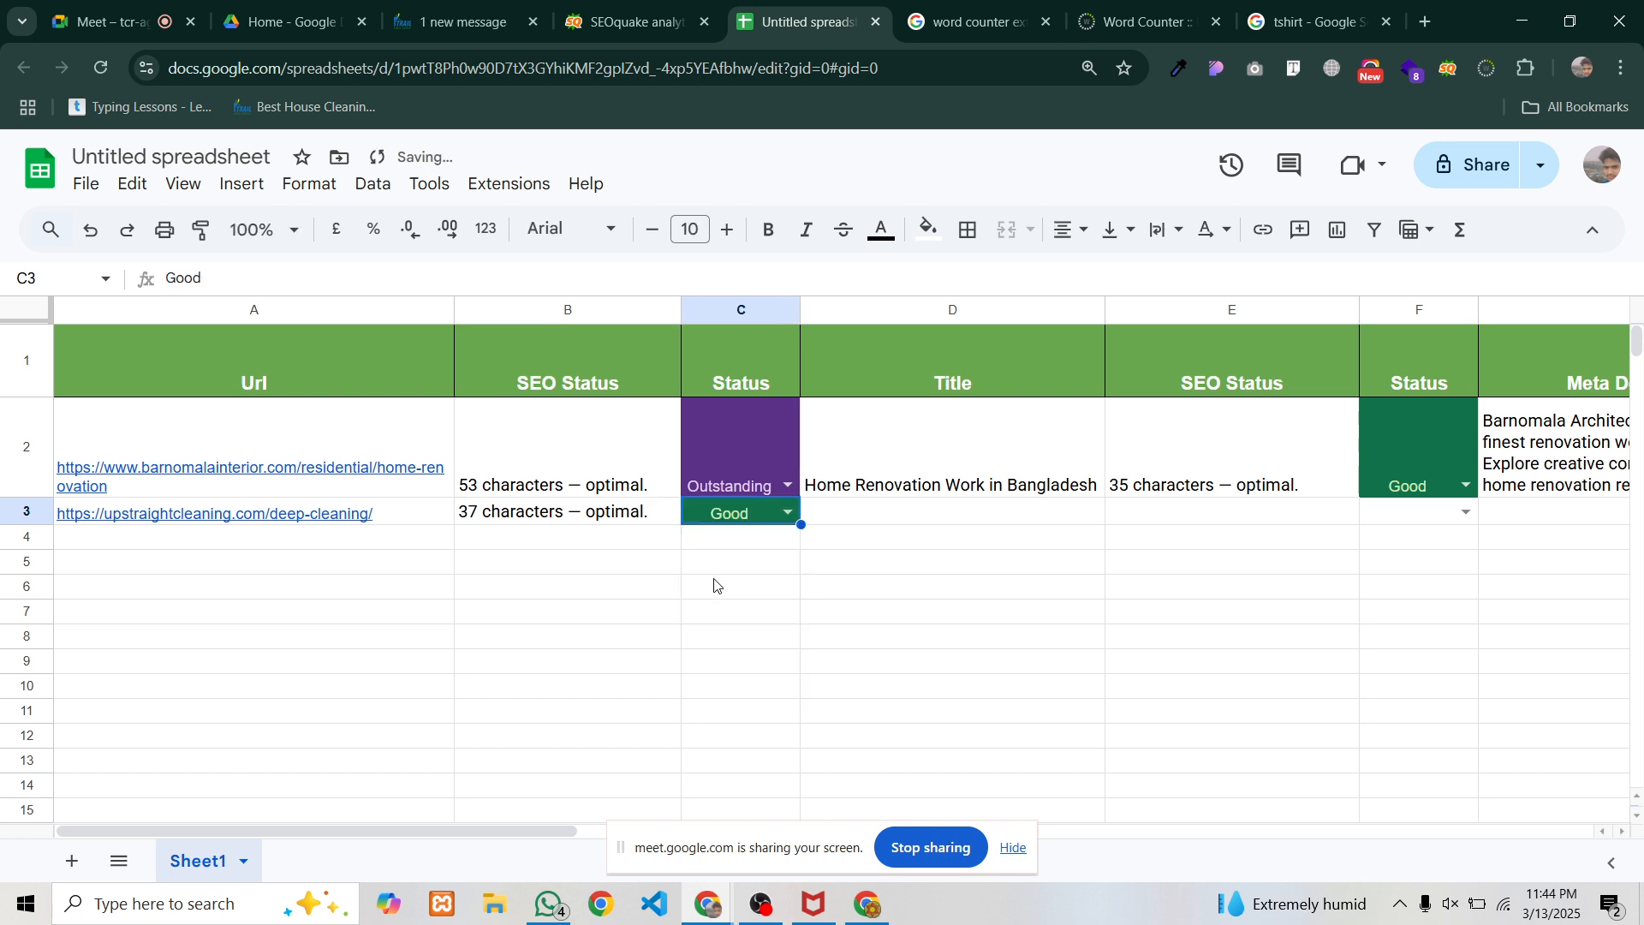
{"action": "left_click", "coordinate": [856, 511]}
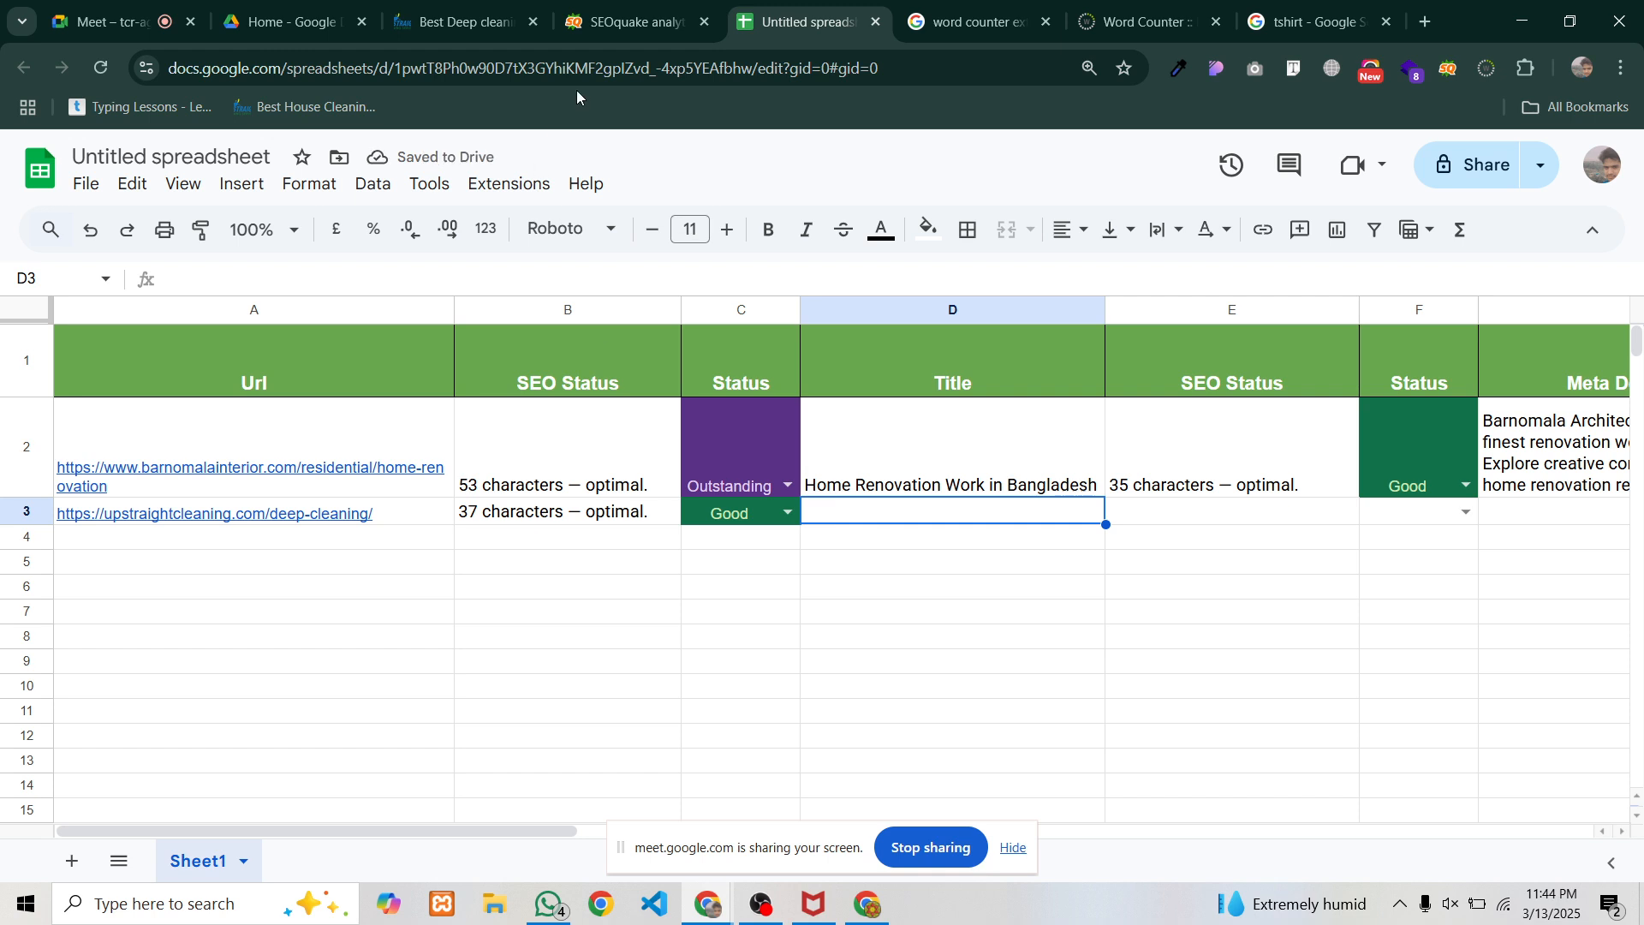
Paste the deep-cleaning page's title into D3 and widen the Title column
{"action": "left_click", "coordinate": [624, 10]}
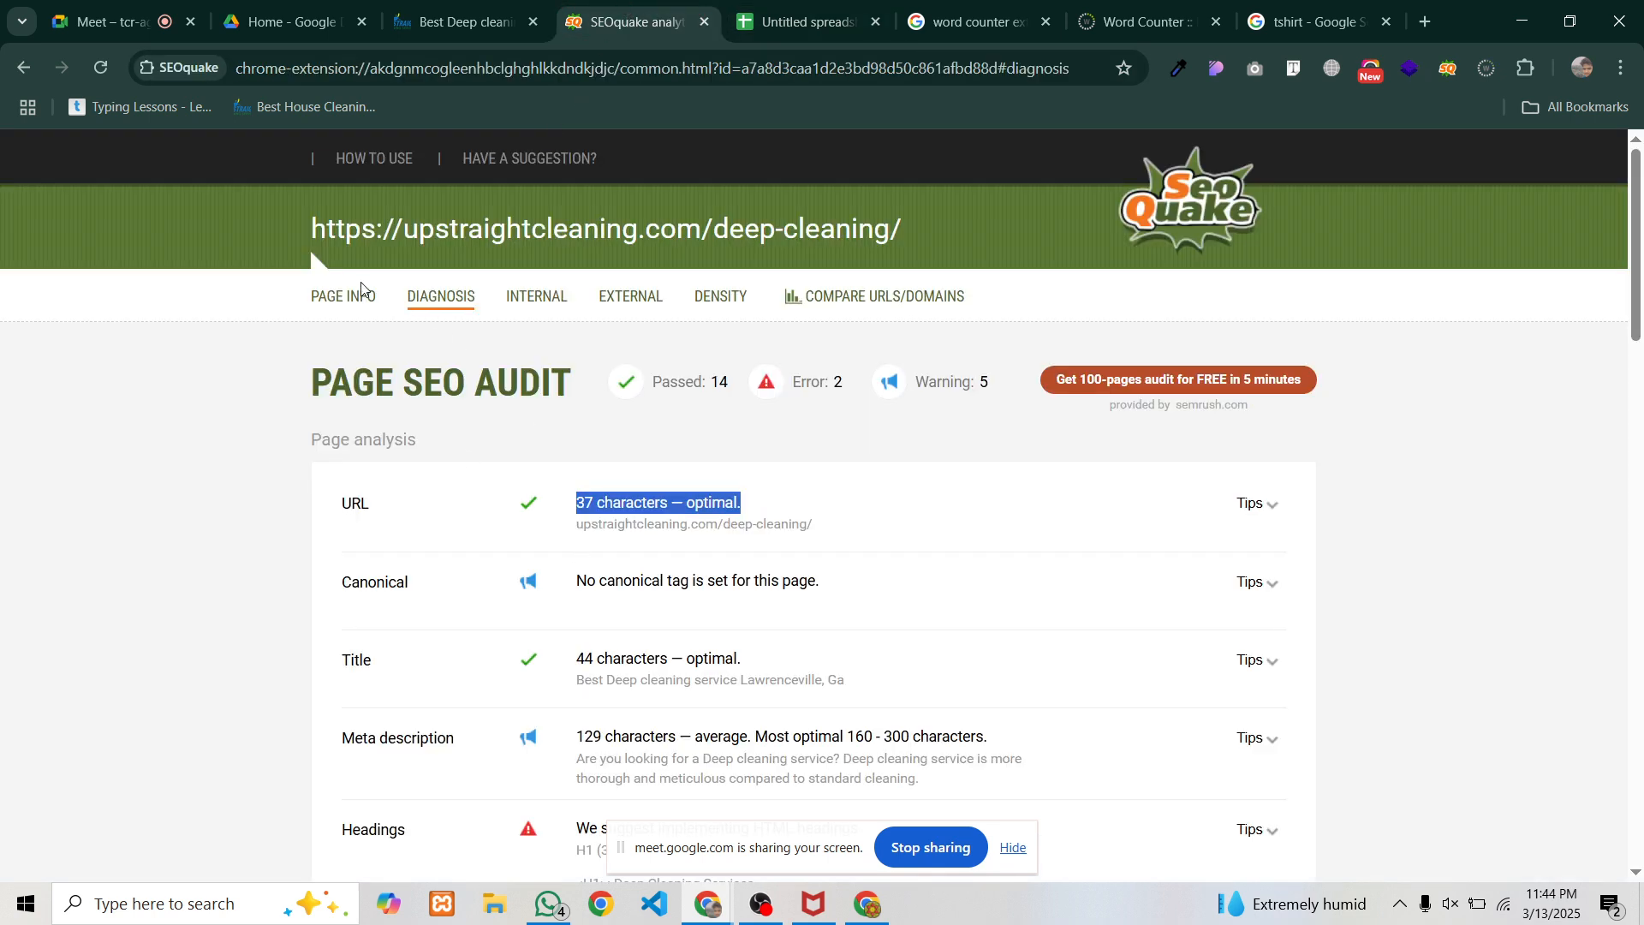
{"action": "left_click", "coordinate": [347, 296]}
{"action": "left_click_drag", "start_coordinate": [493, 510], "coordinate": [796, 513]}
{"action": "key", "text": "ctrl+c"}
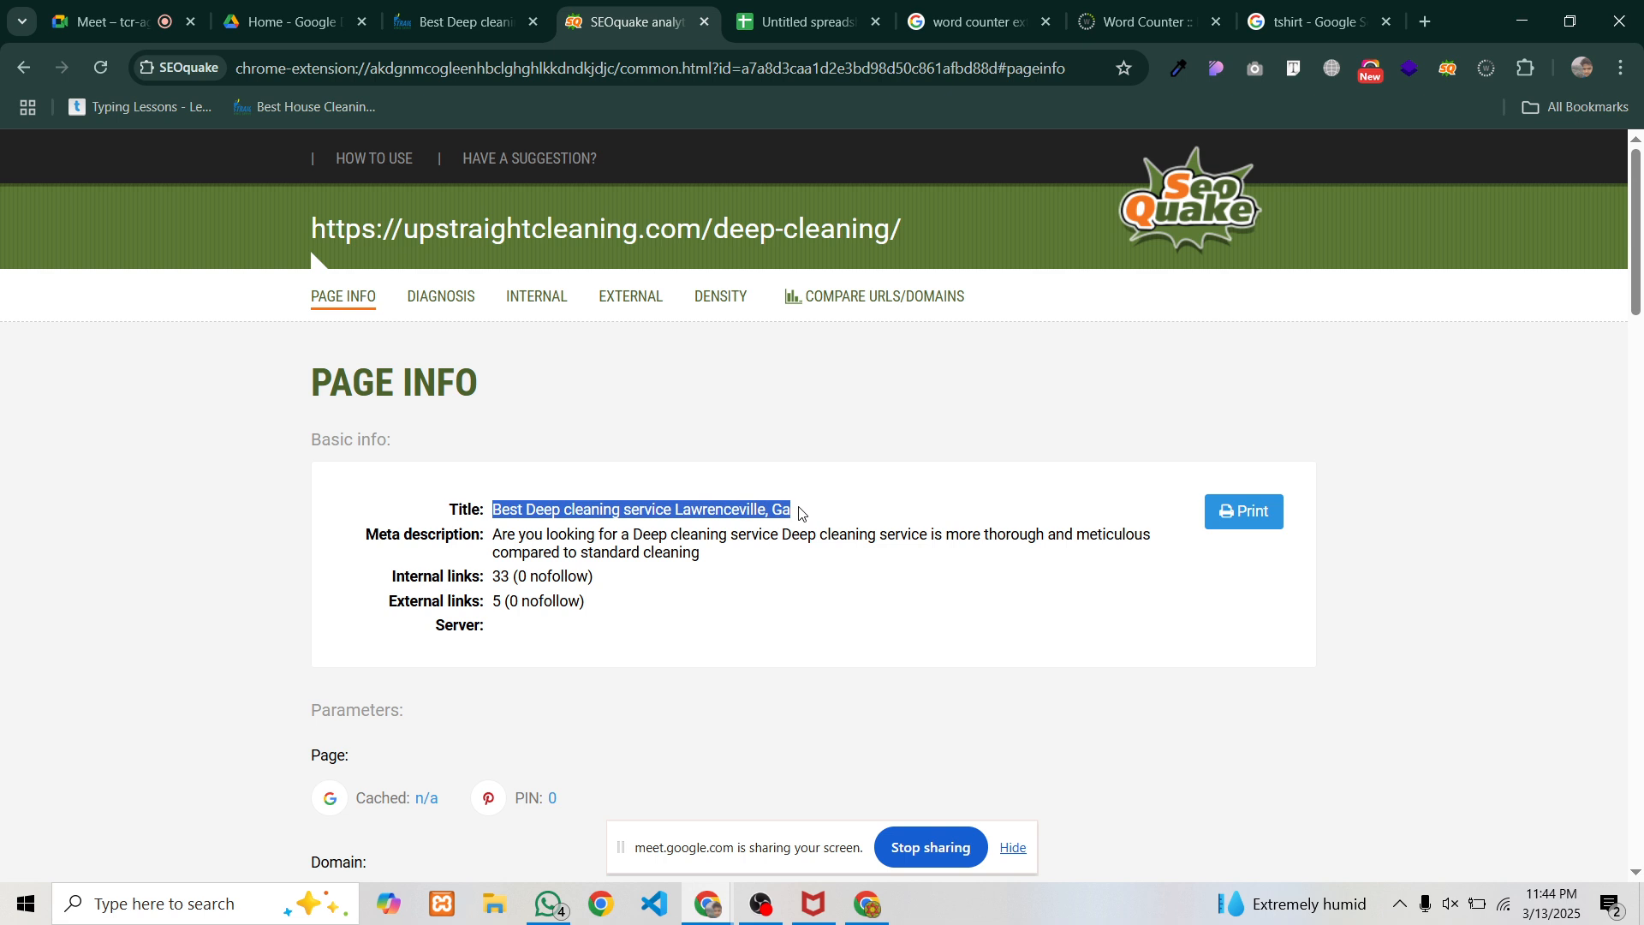
{"action": "left_click", "coordinate": [800, 22]}
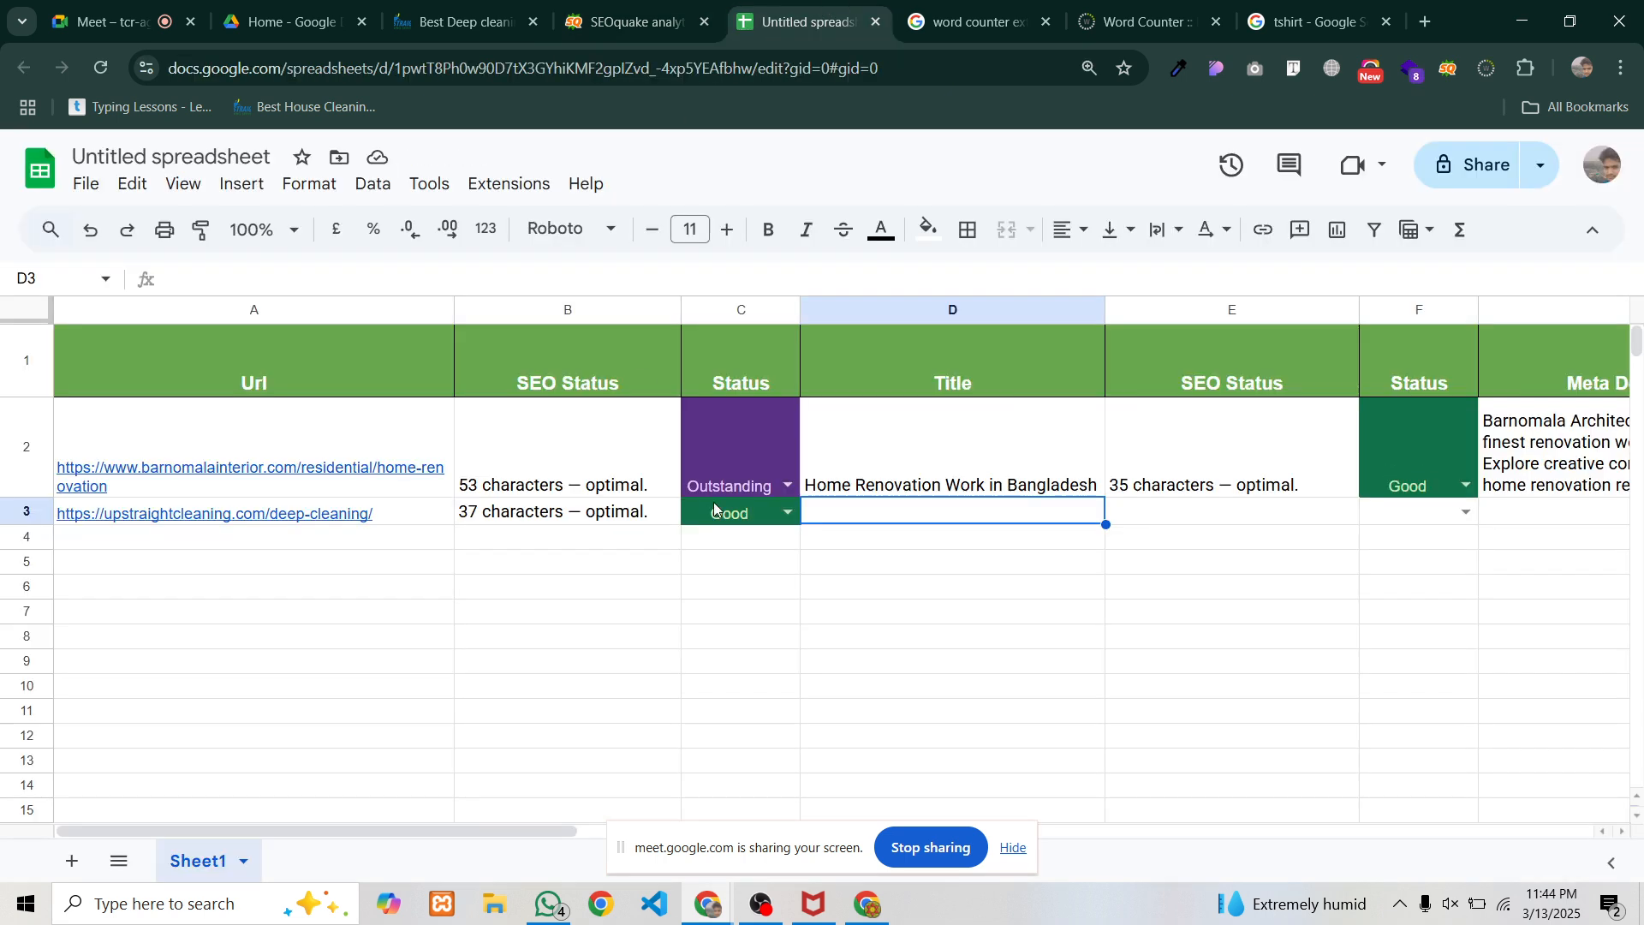
{"action": "key", "text": "ctrl+v"}
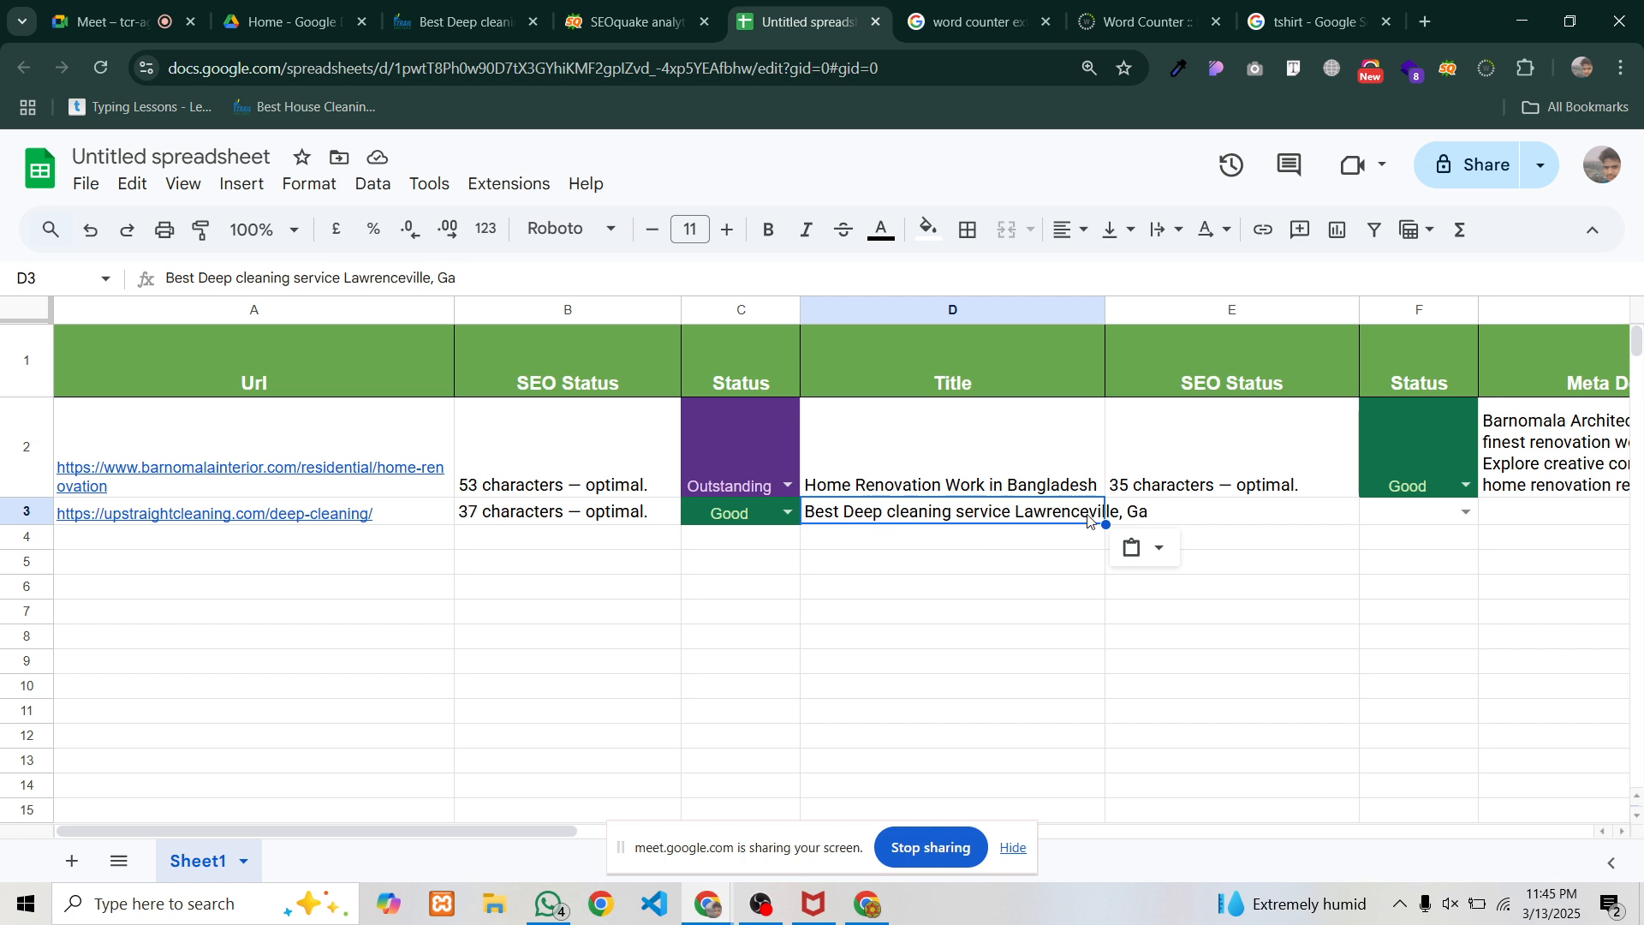
{"action": "left_click_drag", "start_coordinate": [1103, 311], "coordinate": [1155, 312]}
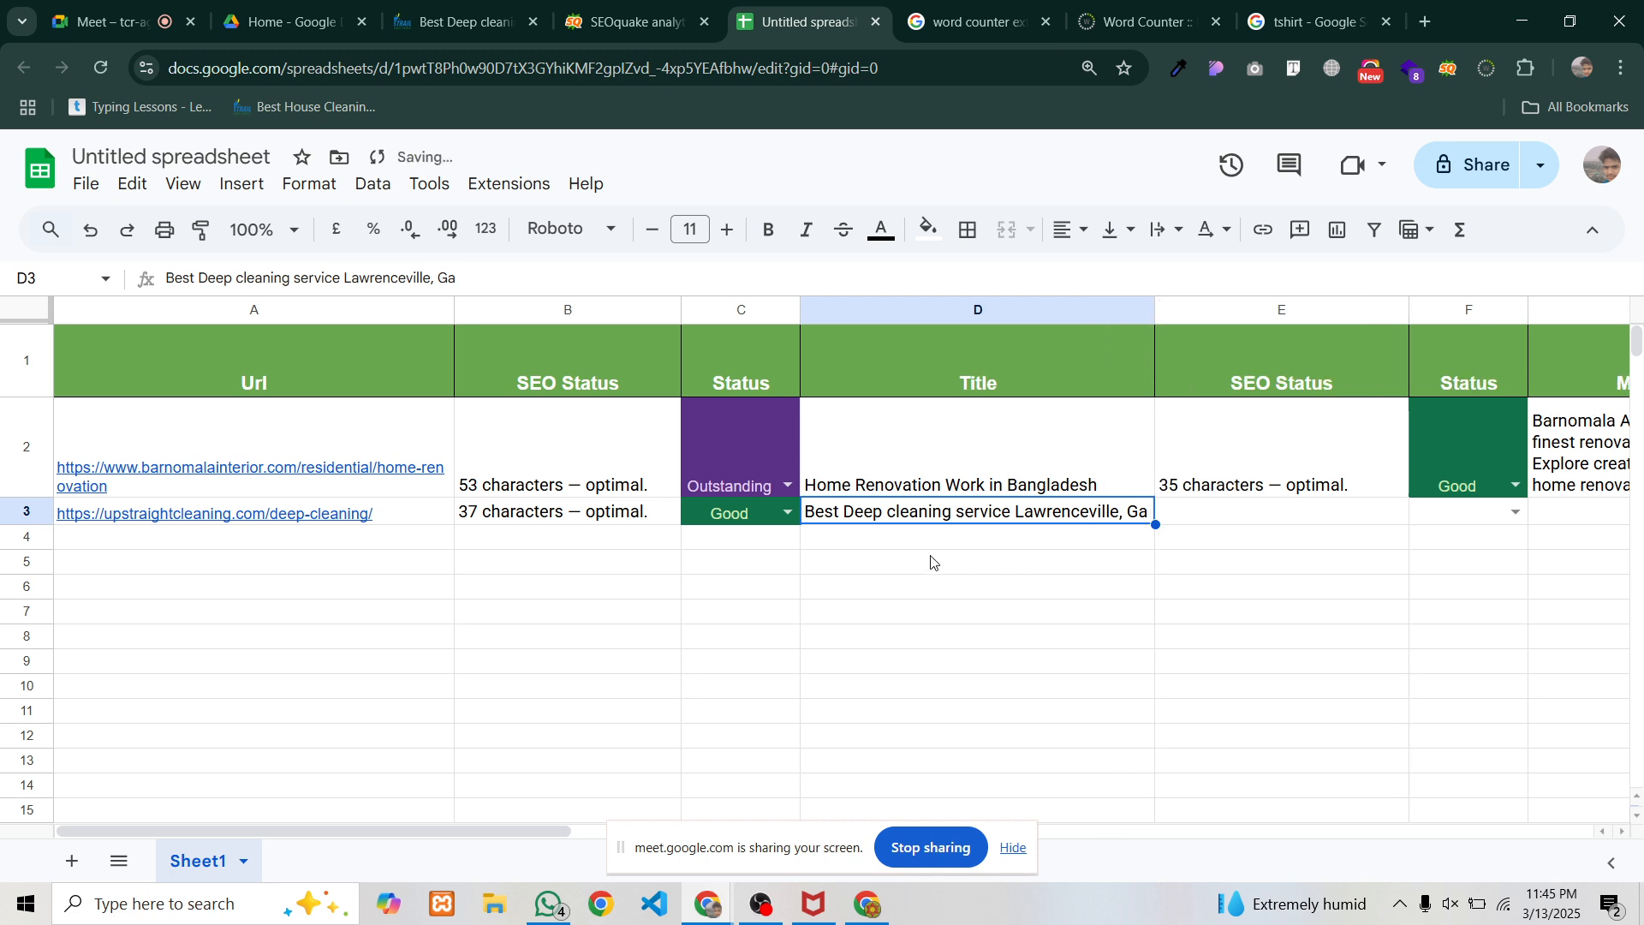
Put the '44 characters — optimal.' title rating in E3 and set F3's status to Good
{"action": "left_click", "coordinate": [1223, 511]}
{"action": "left_click", "coordinate": [634, 21]}
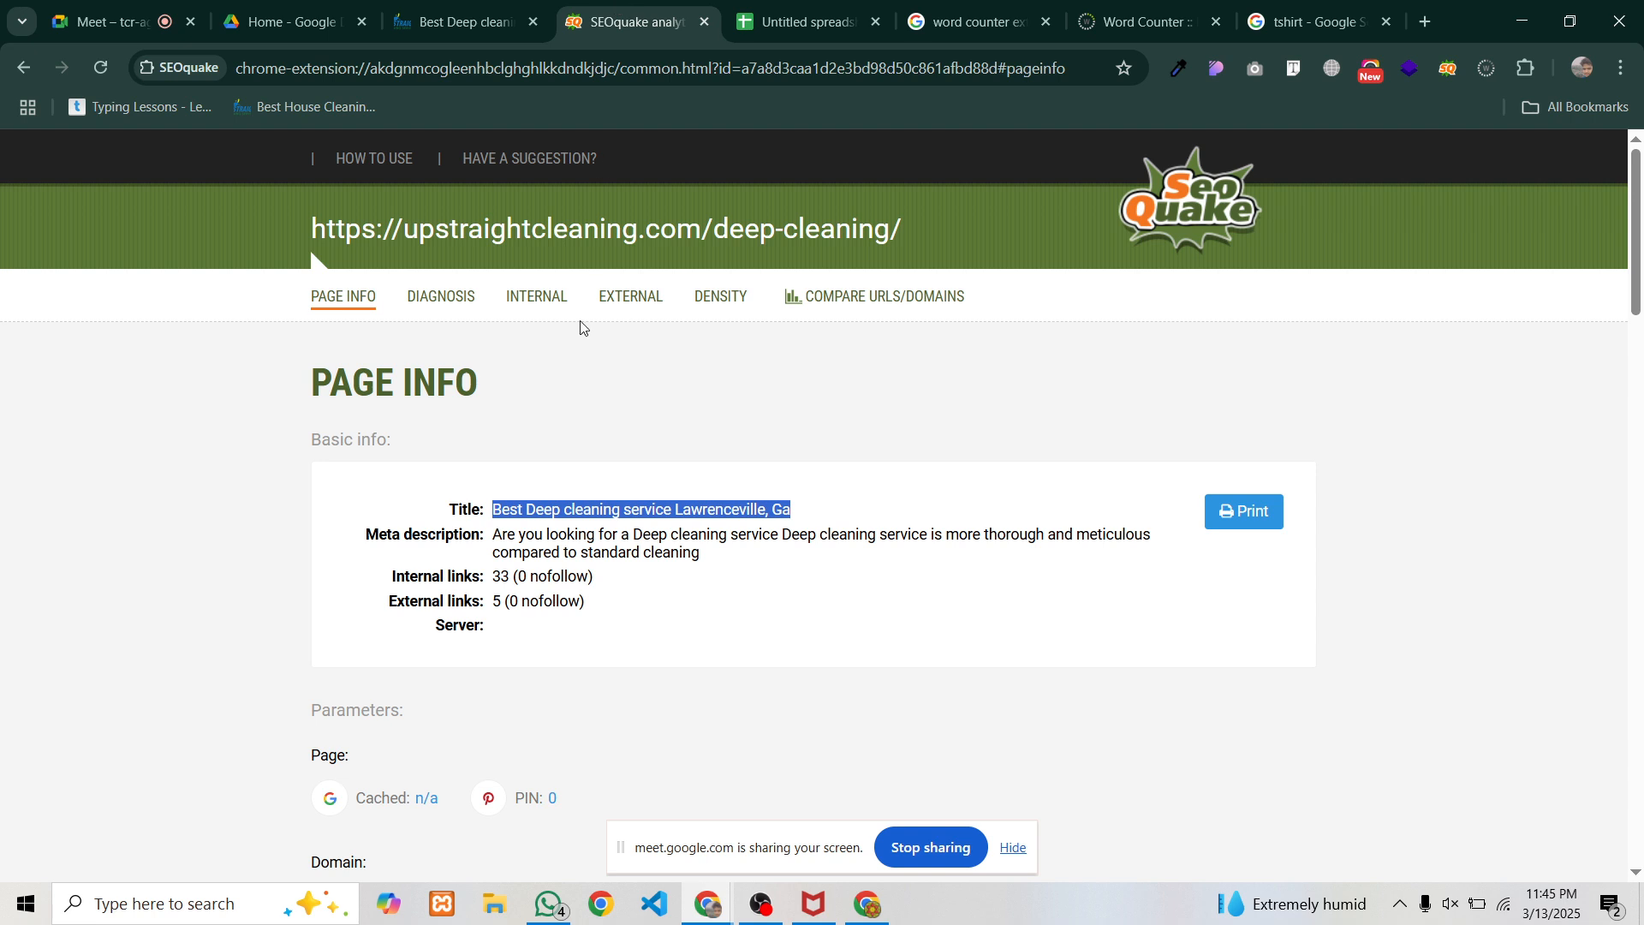
{"action": "left_click", "coordinate": [416, 297]}
{"action": "scroll", "coordinate": [565, 501], "scroll_direction": "down", "scroll_amount": 1}
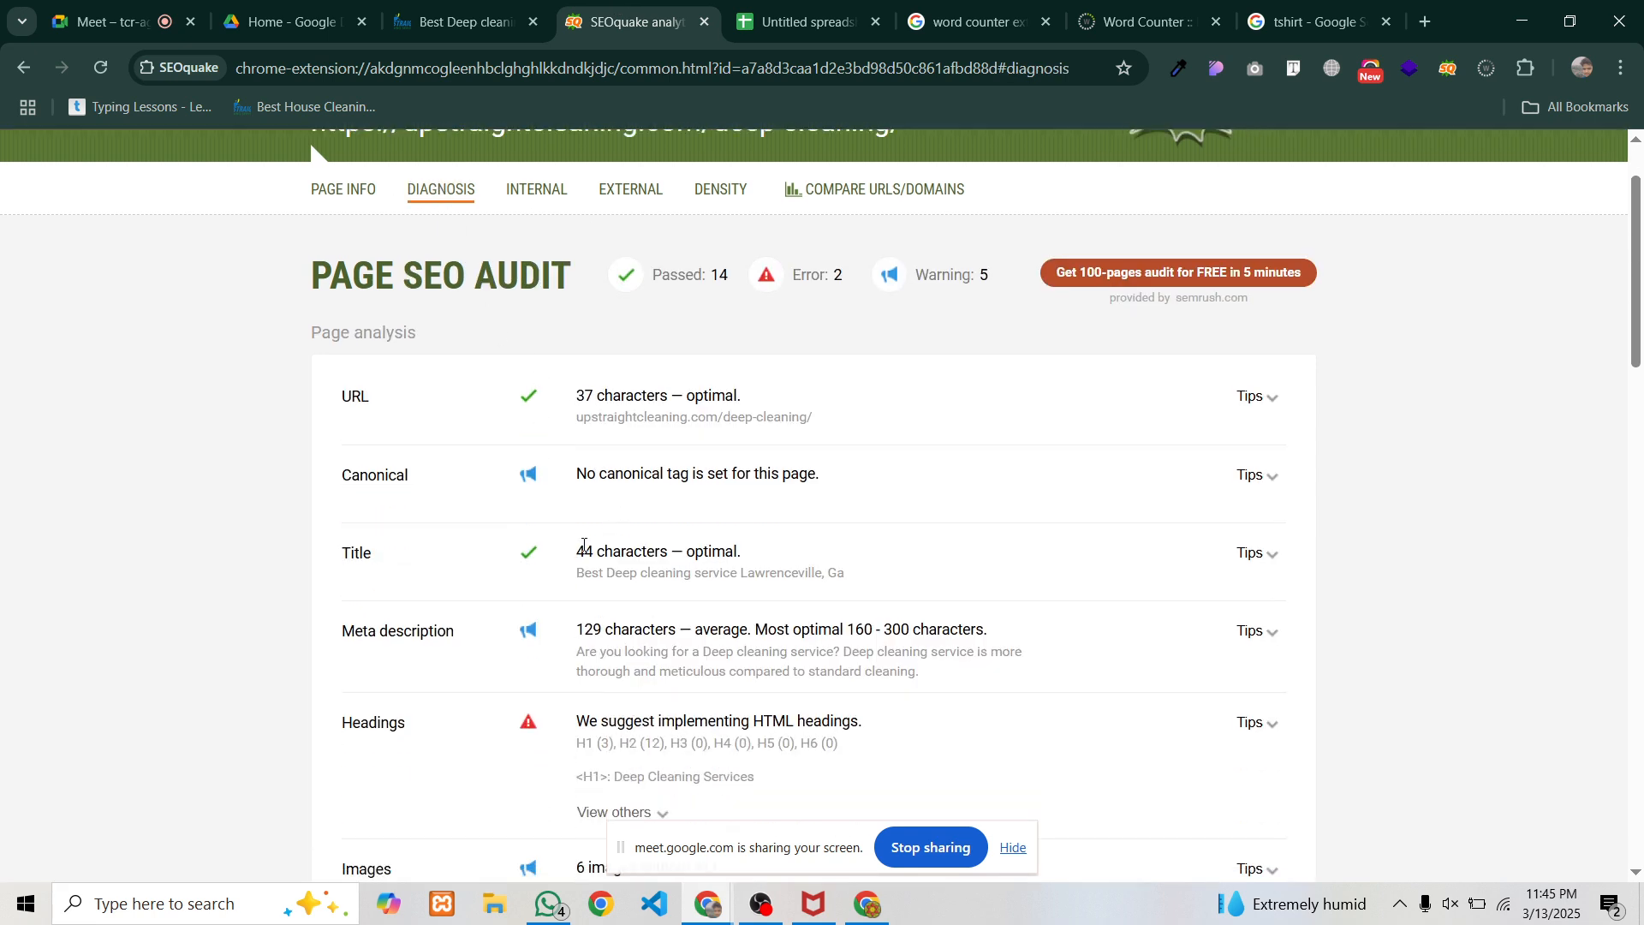
{"action": "left_click_drag", "start_coordinate": [584, 545], "coordinate": [771, 560]}
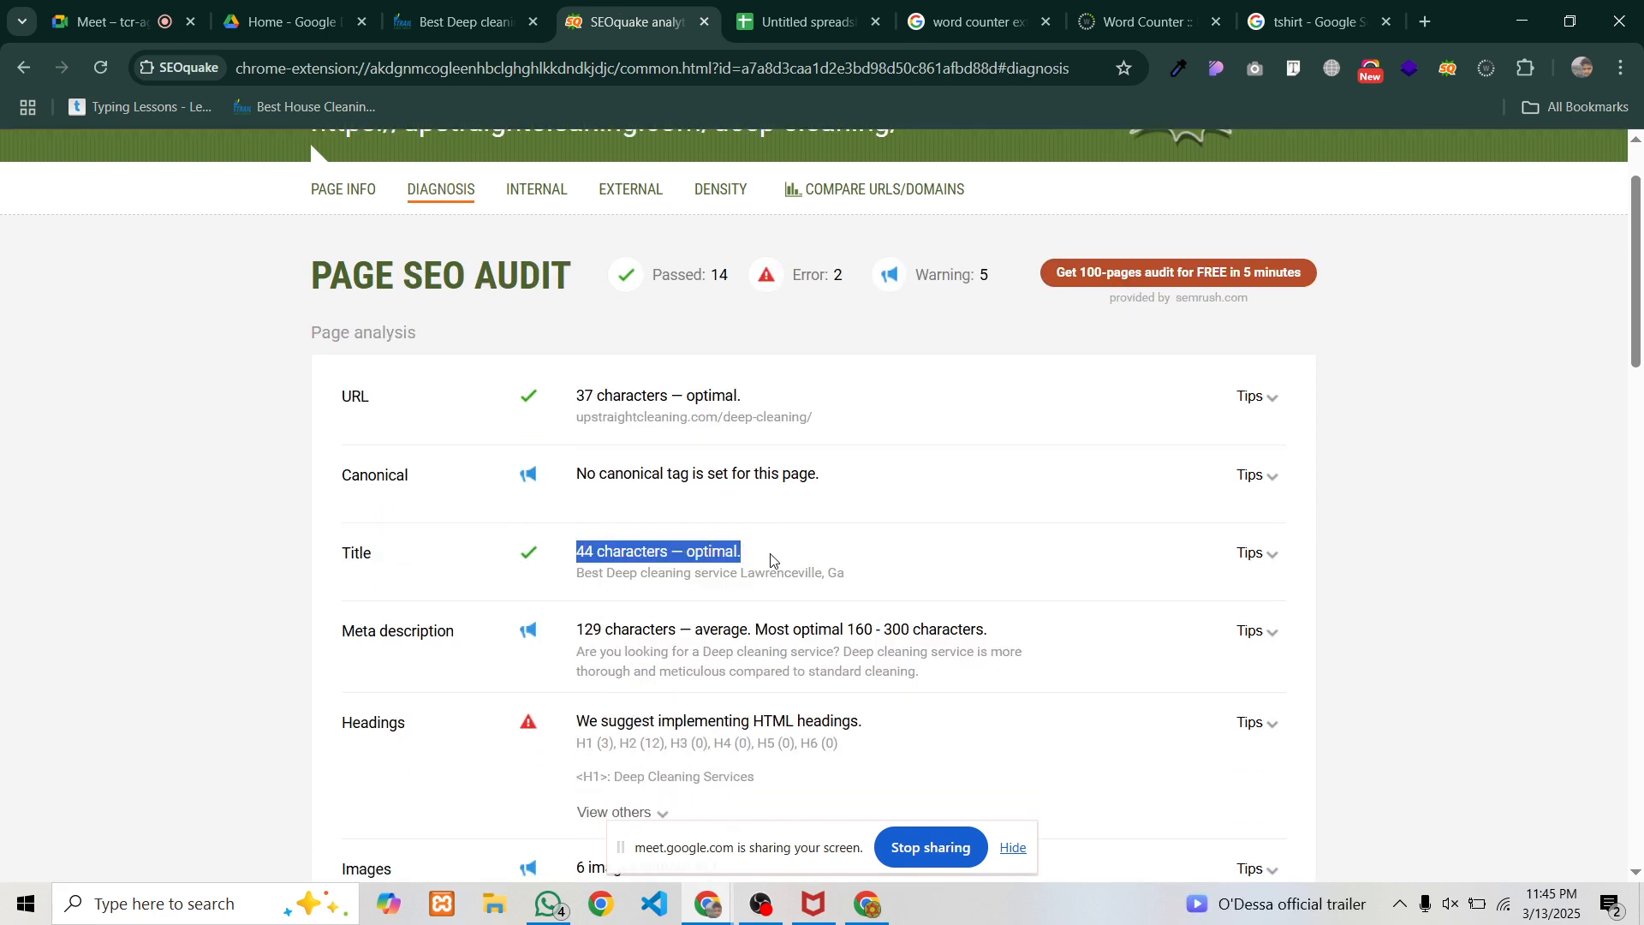
{"action": "key", "text": "ctrl+c"}
{"action": "left_click", "coordinate": [805, 22]}
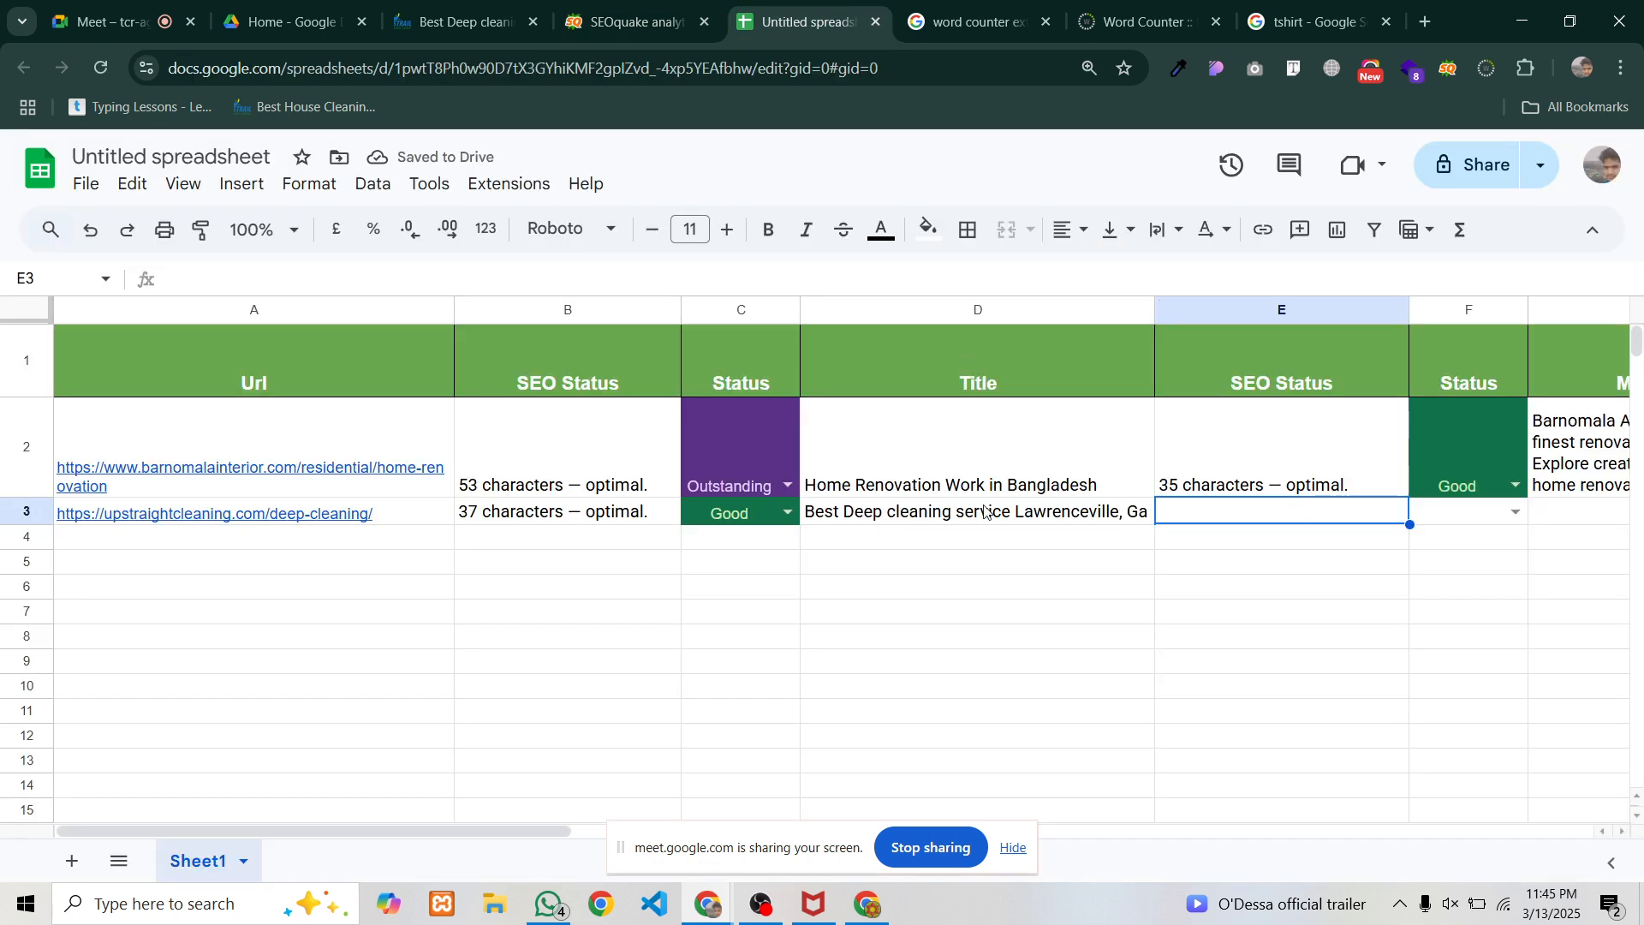
{"action": "key", "text": "ctrl+v"}
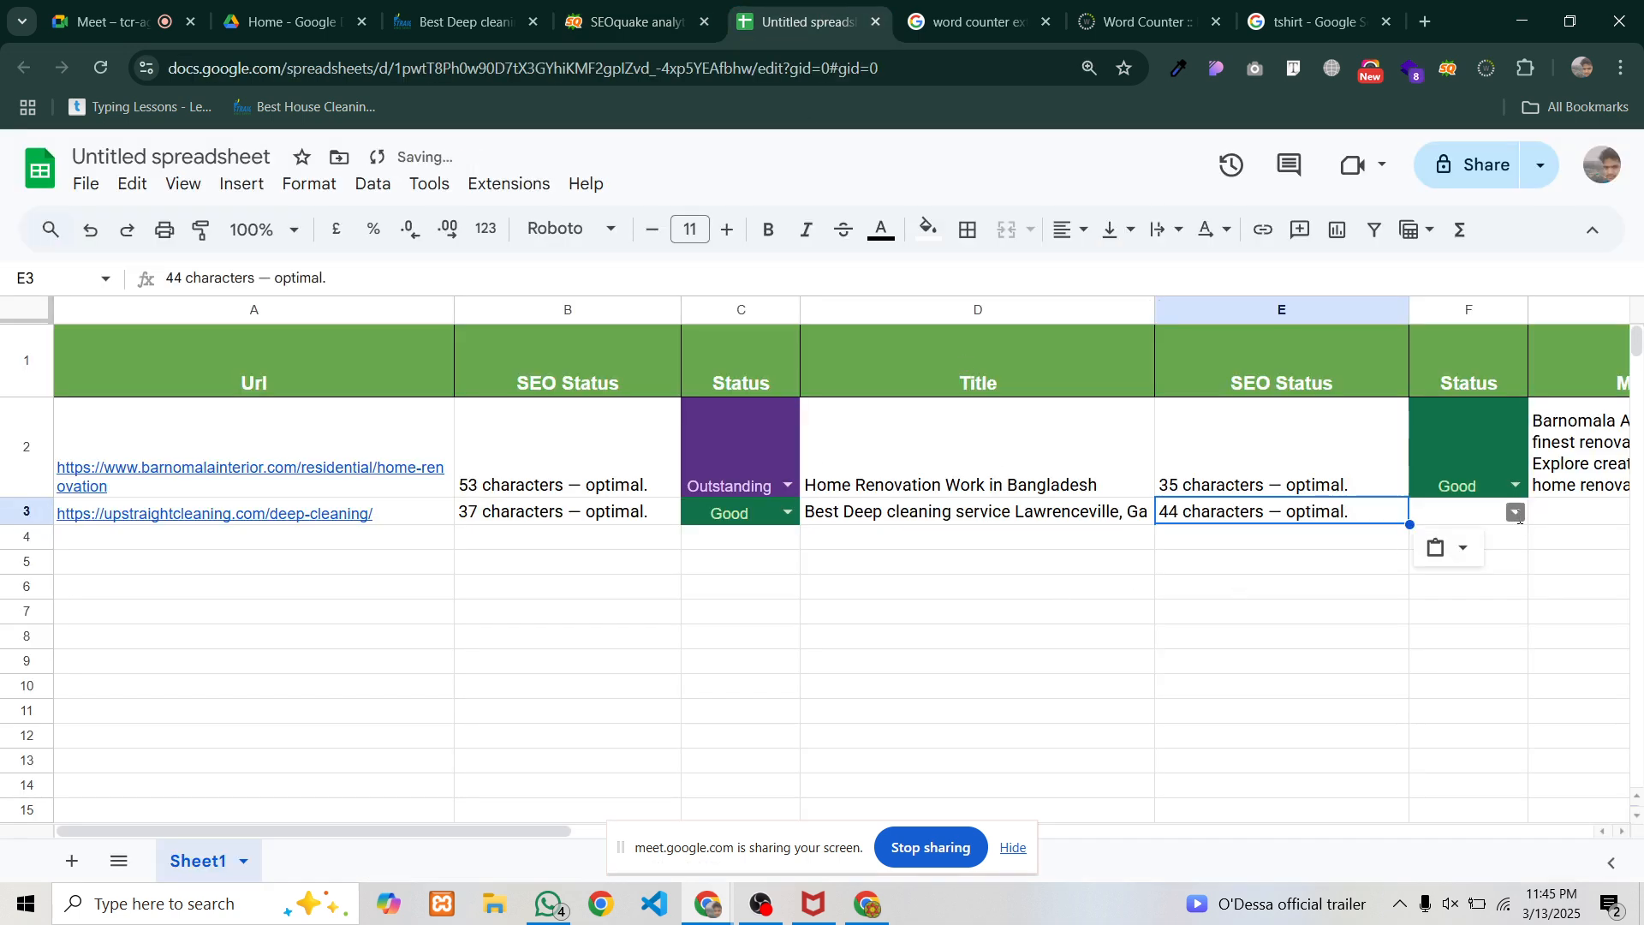
{"action": "left_click", "coordinate": [1517, 514]}
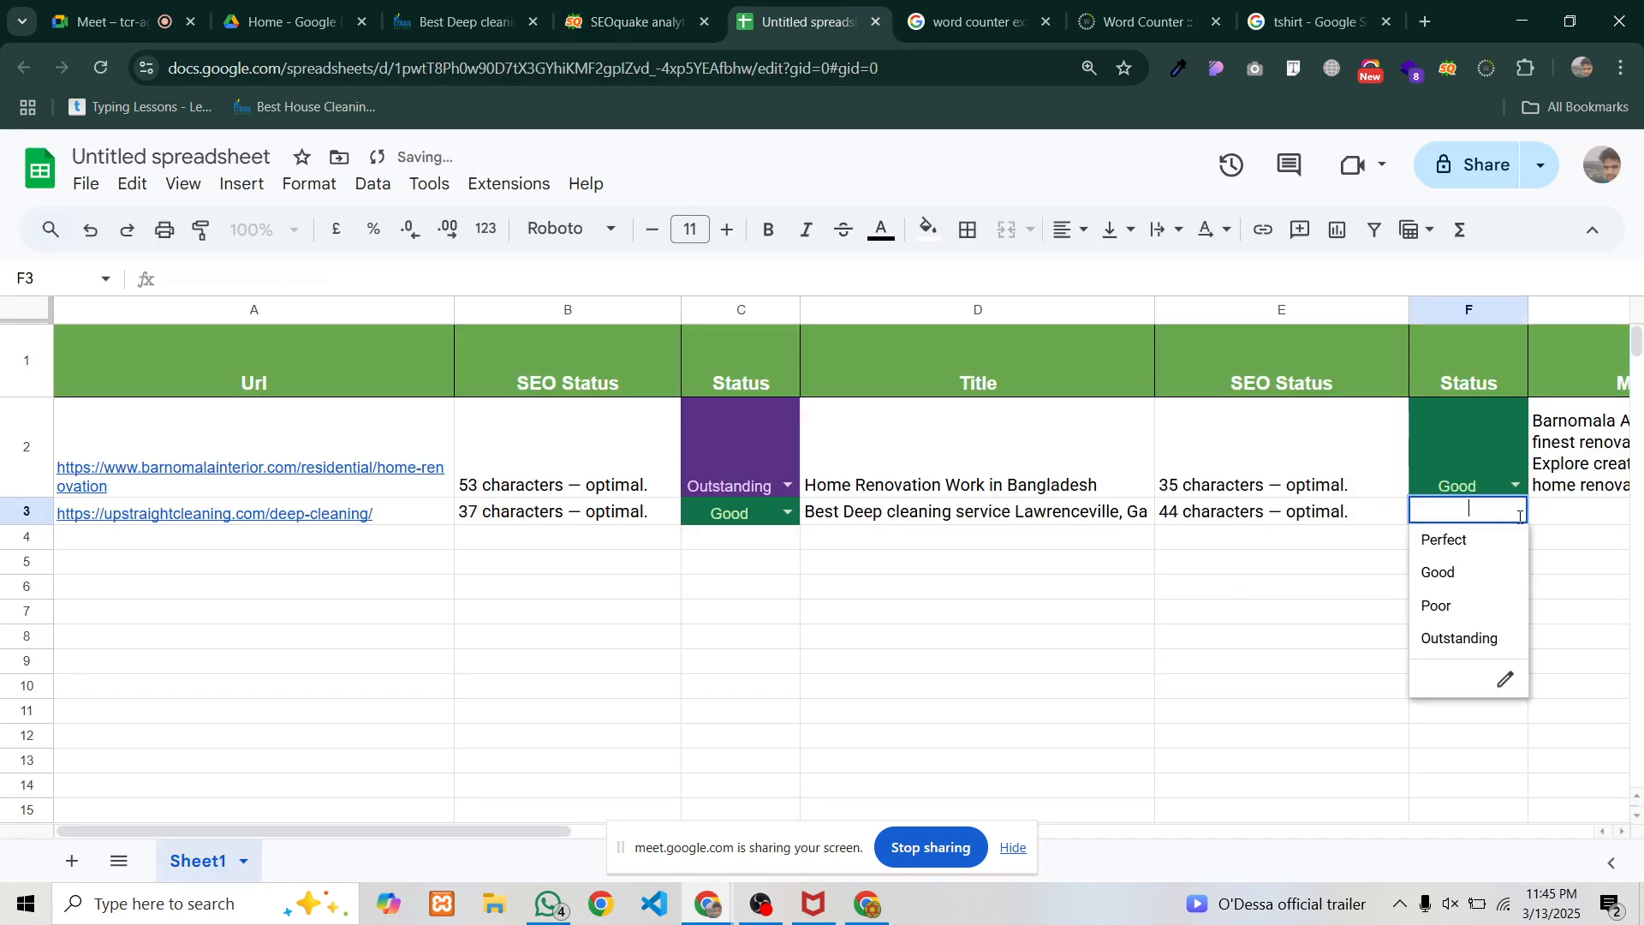
{"action": "left_click", "coordinate": [1461, 574]}
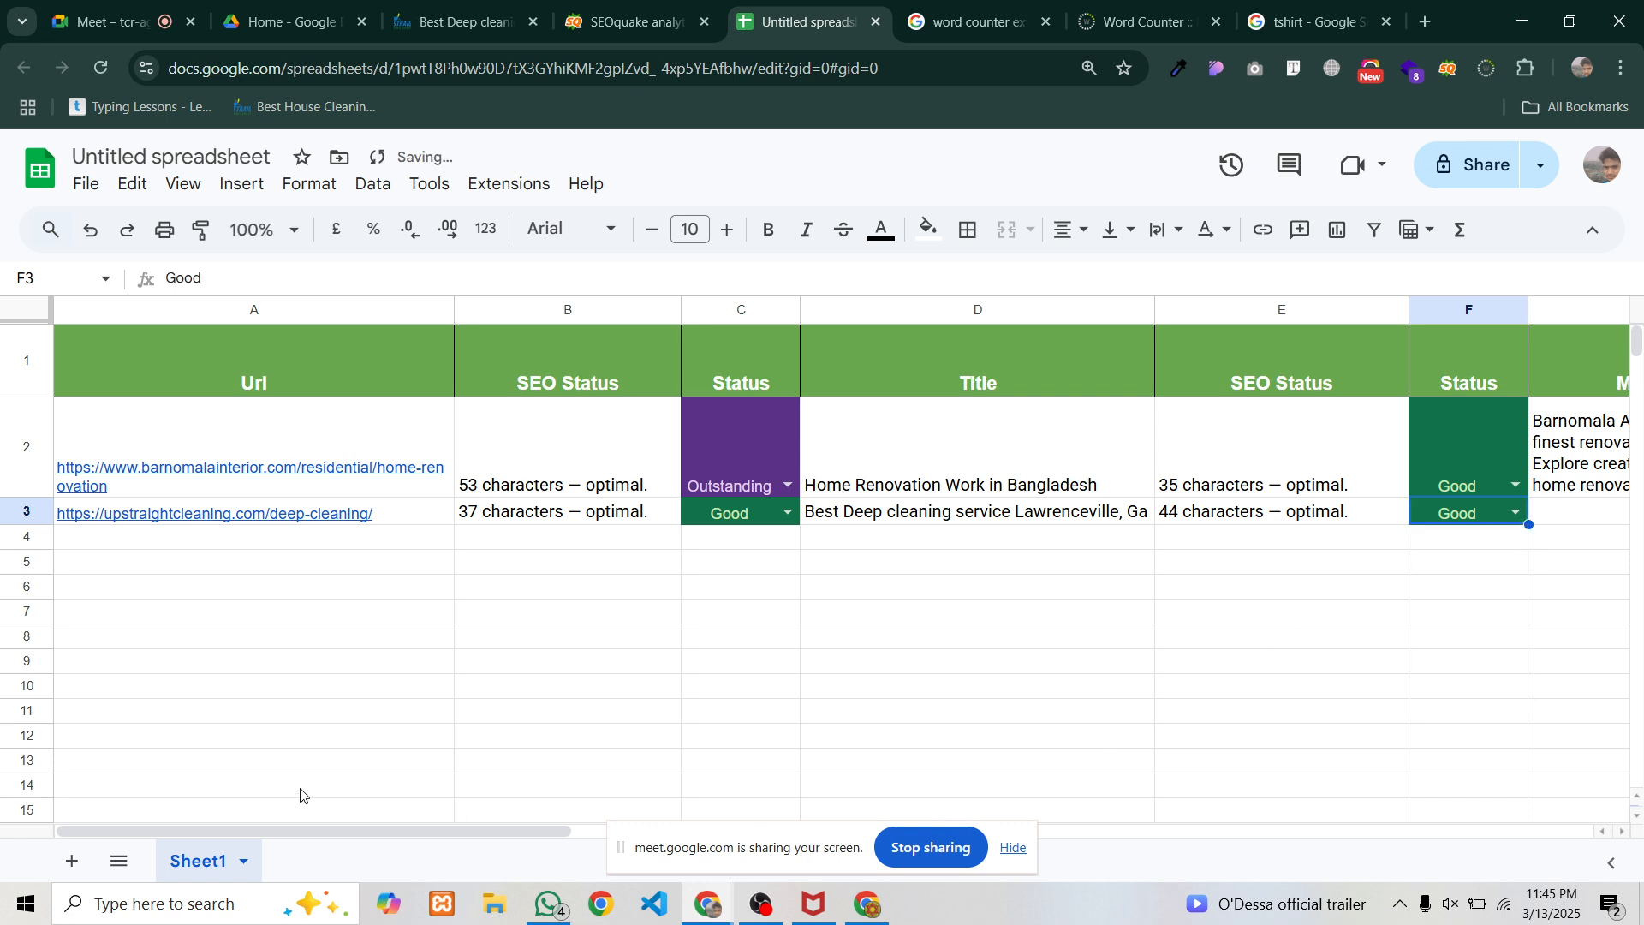
{"action": "left_click_drag", "start_coordinate": [295, 829], "coordinate": [754, 869]}
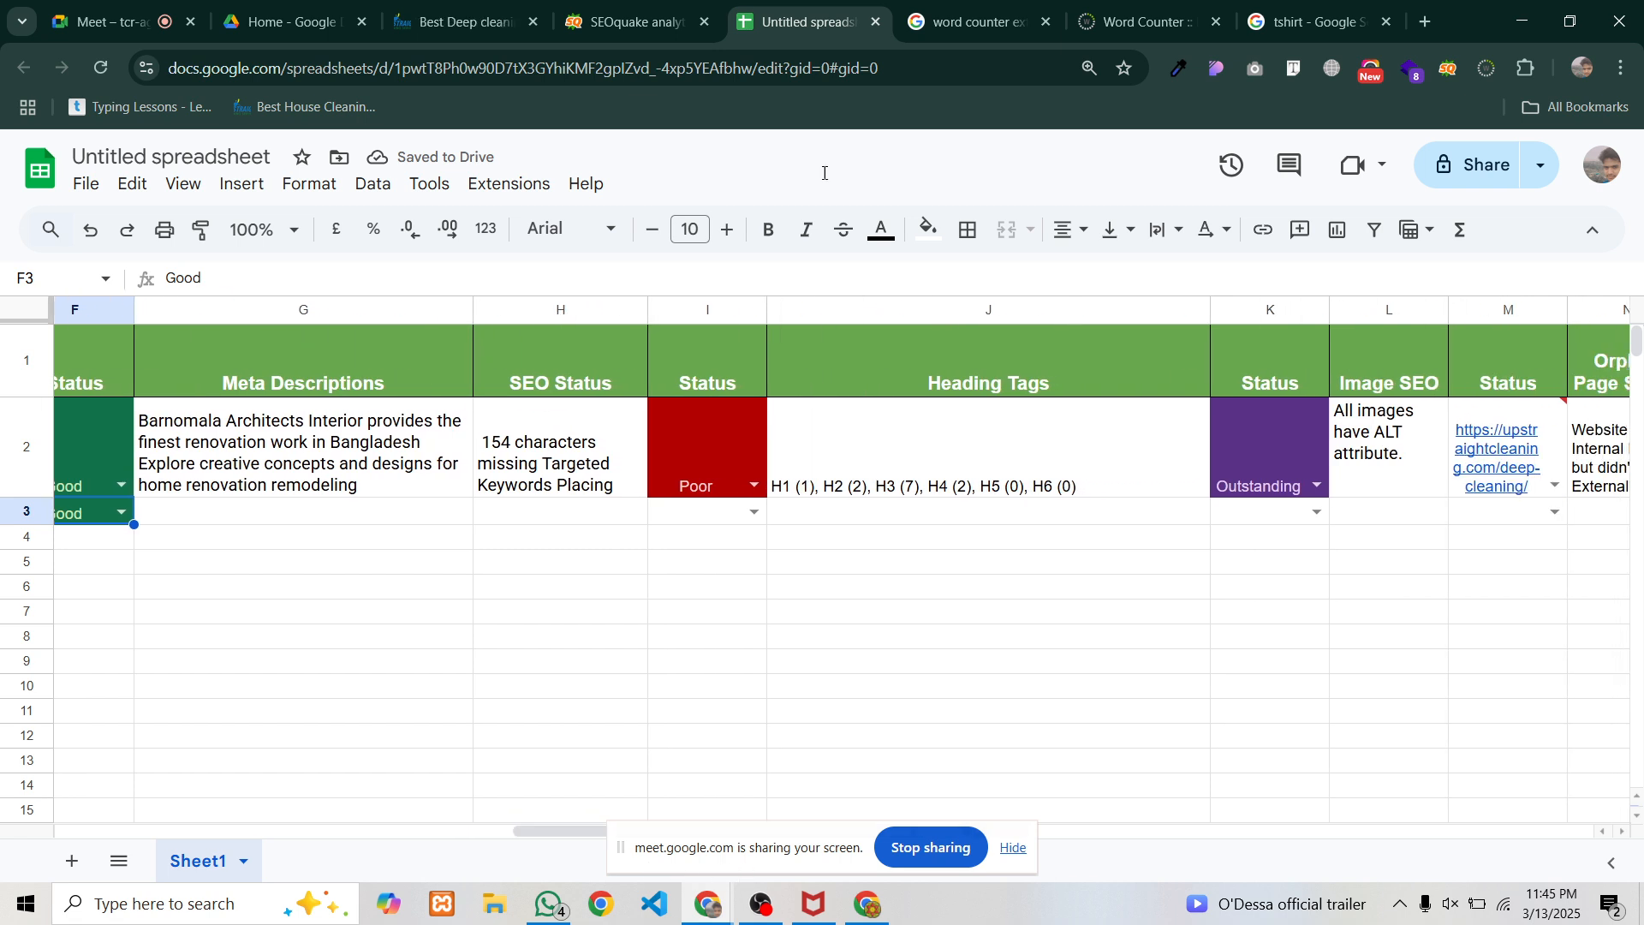
Copy the deep-cleaning page's meta description from SEOquake Page Info into G3
{"action": "left_click", "coordinate": [658, 8]}
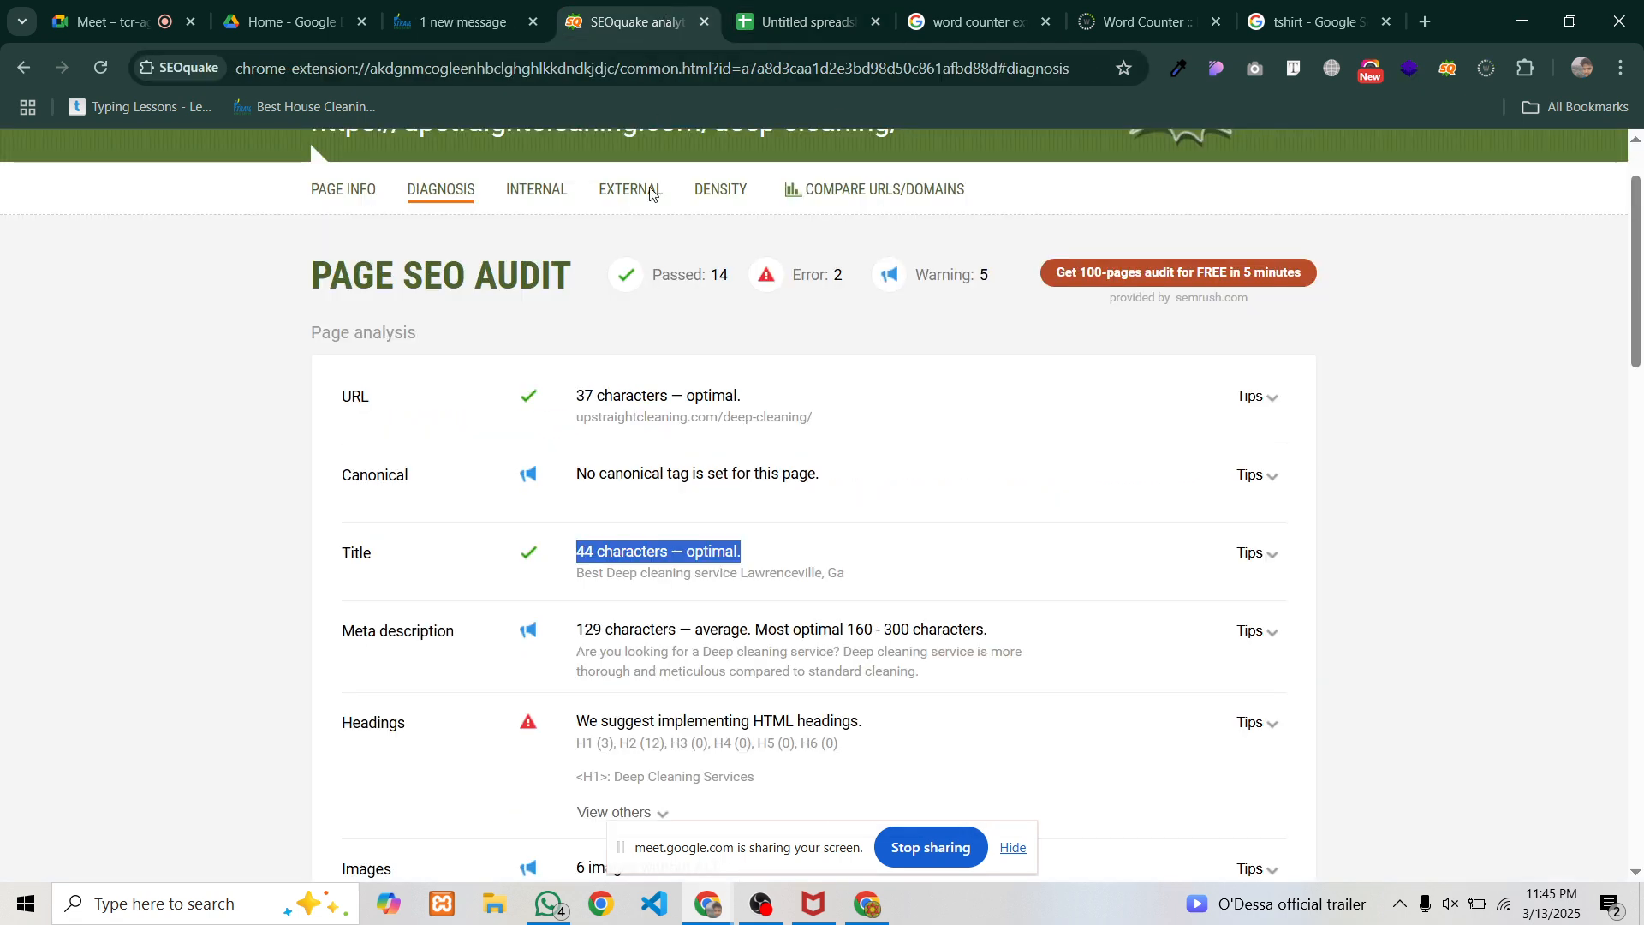
{"action": "left_click", "coordinate": [347, 192]}
{"action": "mouse_move", "coordinate": [493, 427]}
{"action": "left_mouse_down"}
{"action": "mouse_move", "coordinate": [780, 442]}
{"action": "mouse_move", "coordinate": [773, 460]}
{"action": "mouse_move", "coordinate": [497, 420]}
{"action": "left_mouse_up"}
{"action": "key", "text": "ctrl+c"}
{"action": "left_click", "coordinate": [774, 461]}
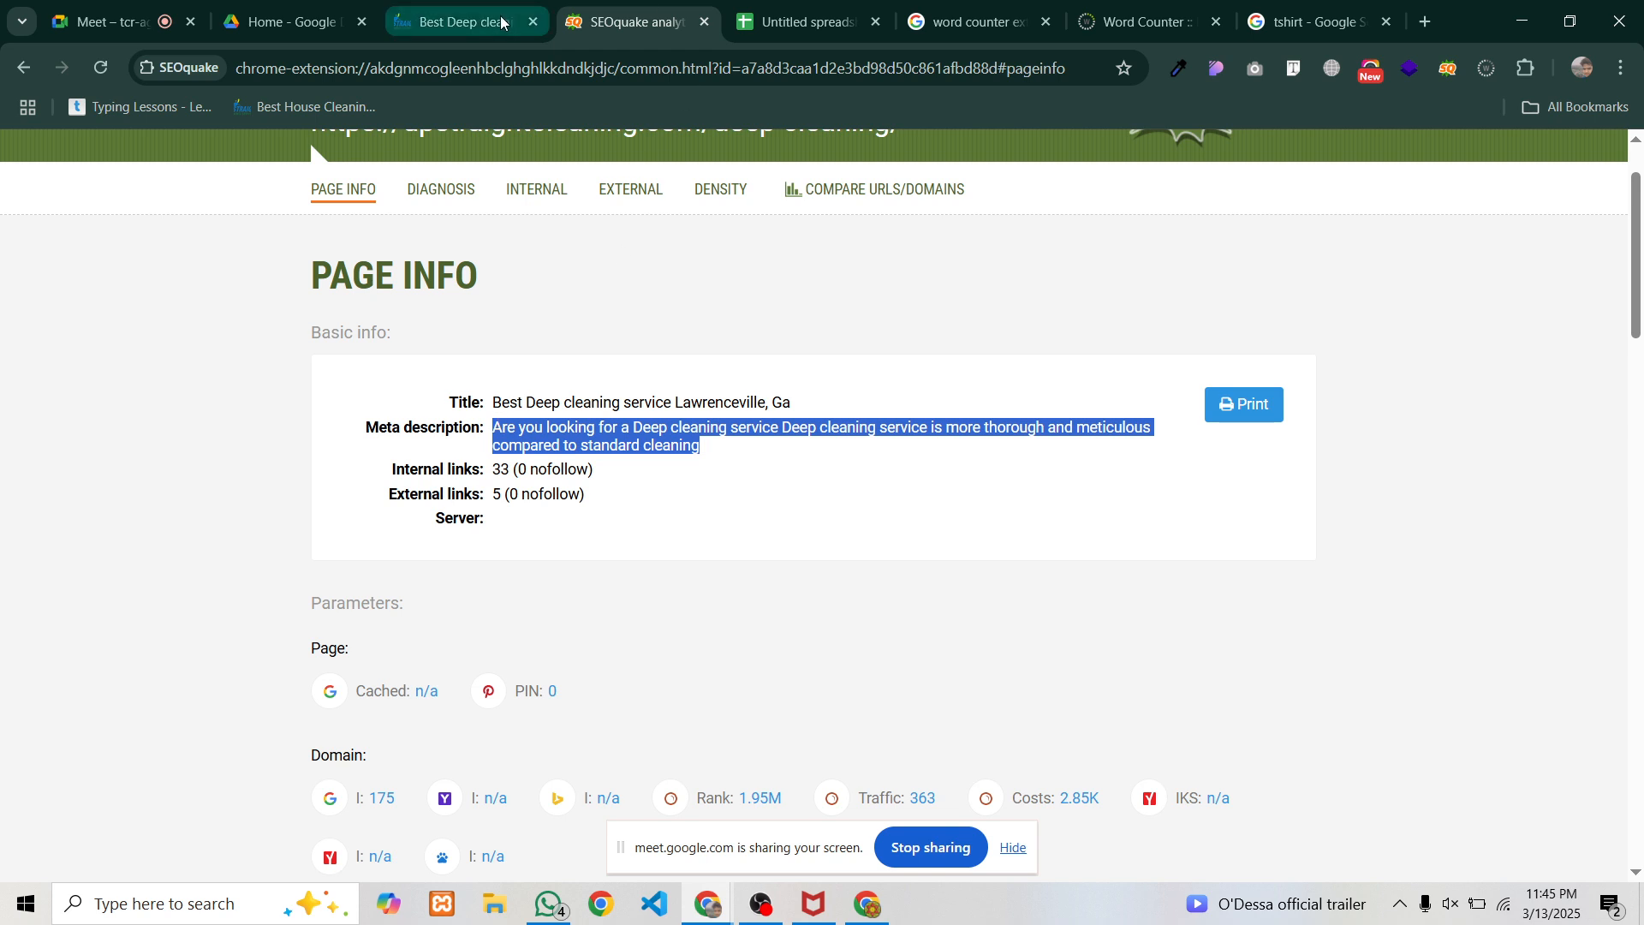
{"action": "left_click", "coordinate": [462, 21]}
{"action": "left_click", "coordinate": [825, 10]}
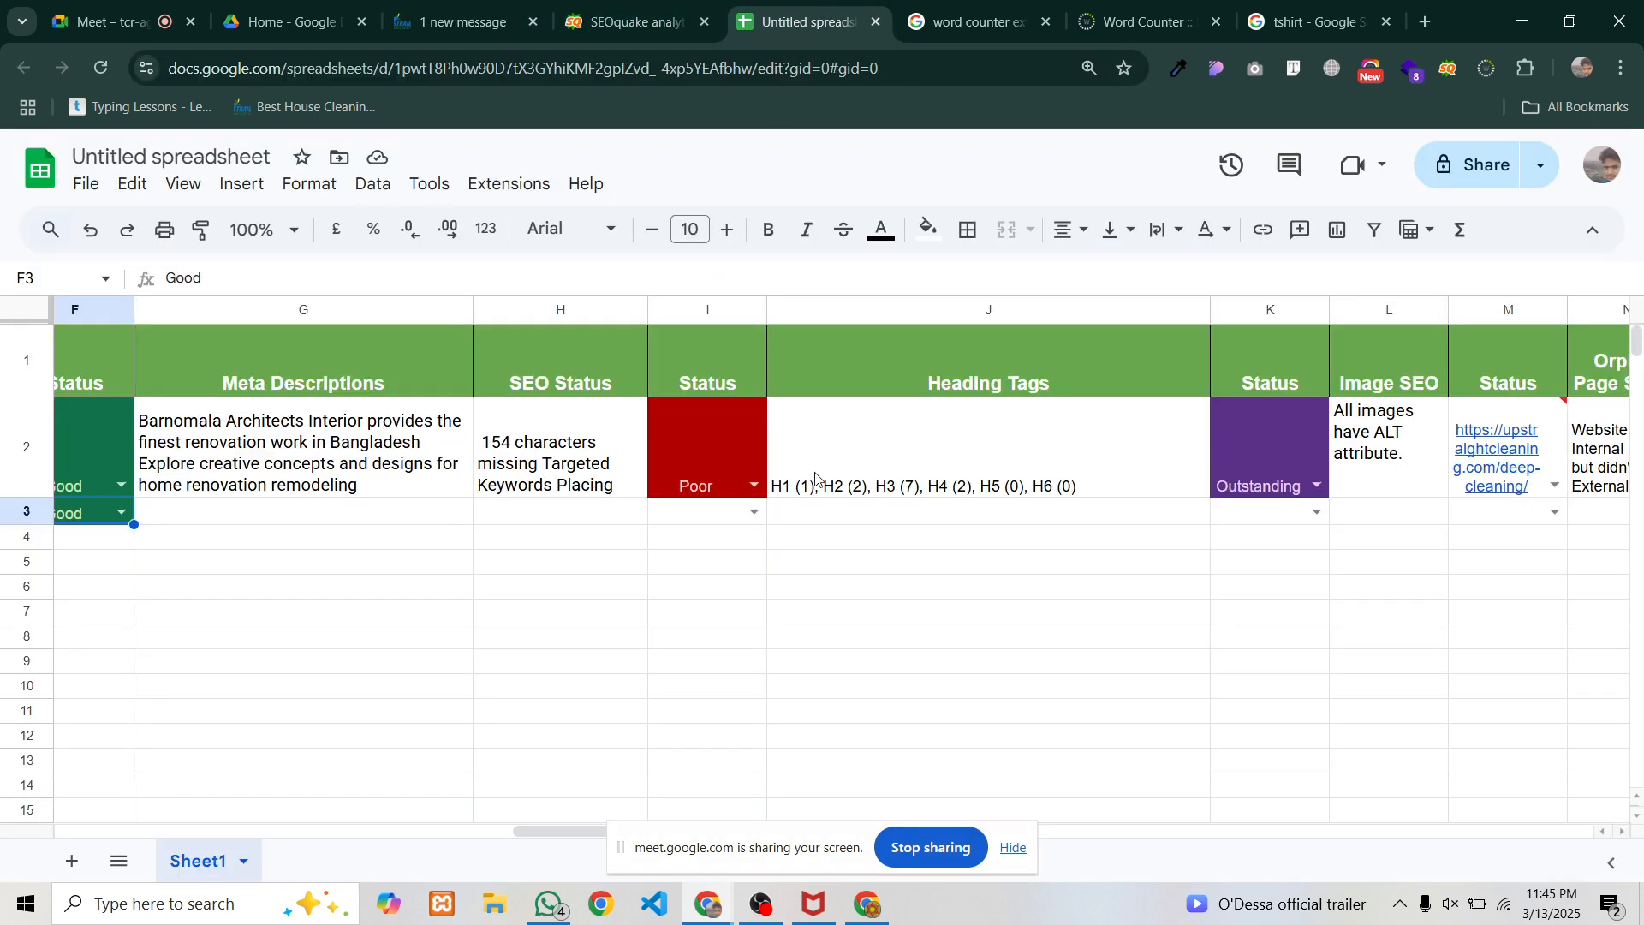
{"action": "left_click", "coordinate": [307, 510]}
{"action": "key", "text": "ctrl+v"}
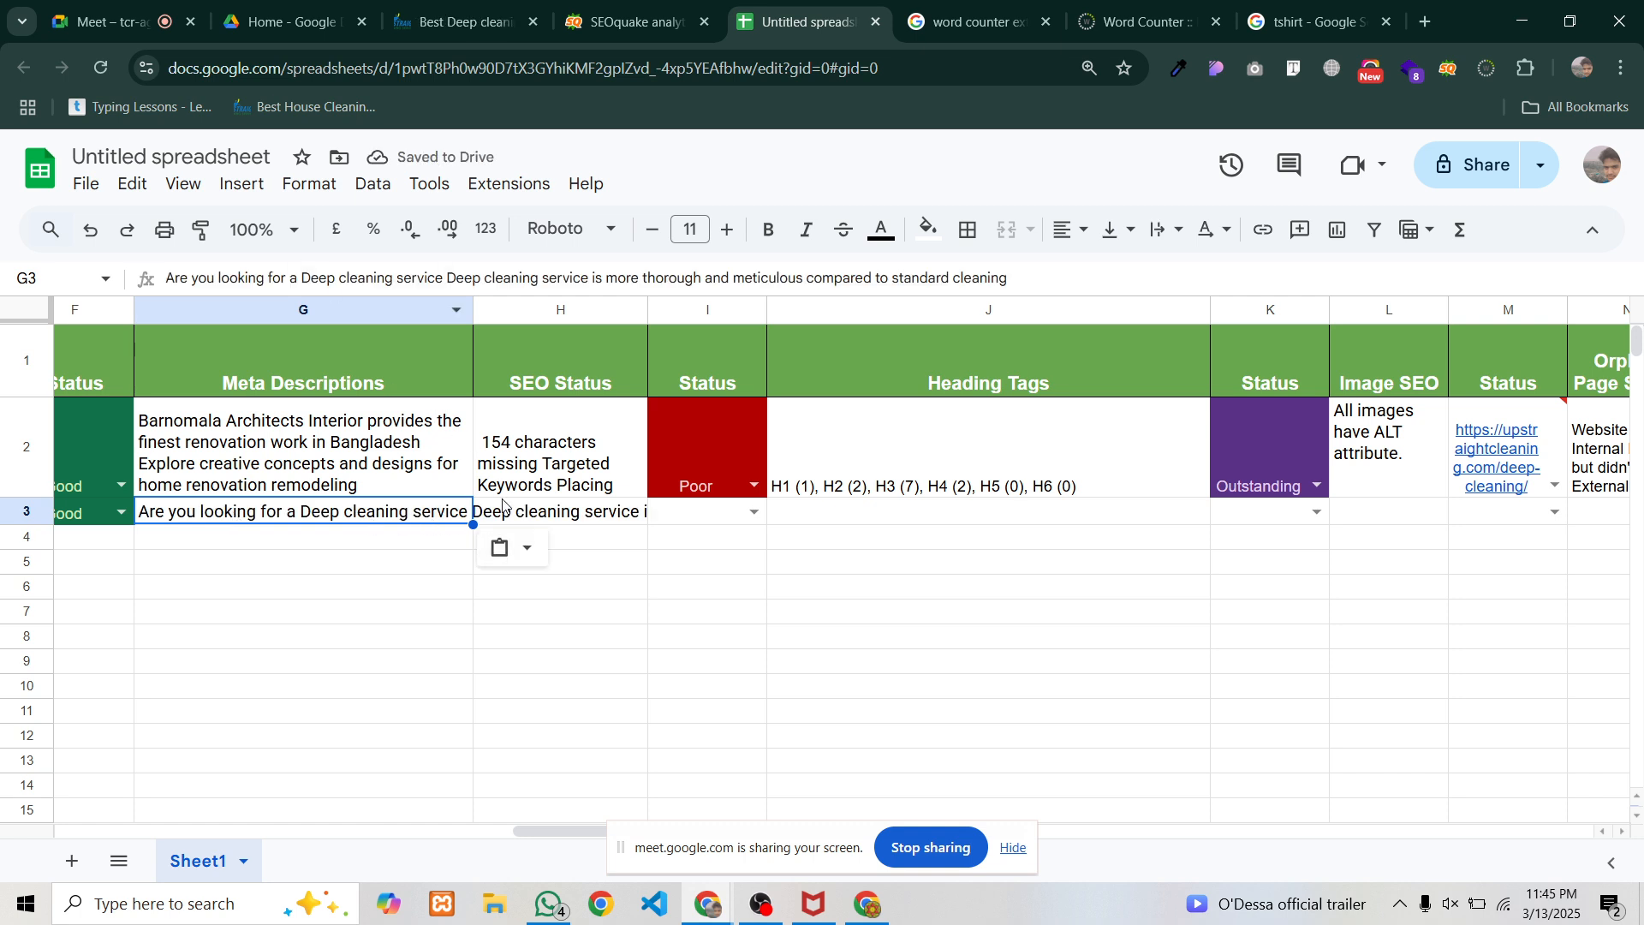
Copy the '129 characters' description length from SEOquake's audit into H3
{"action": "left_click", "coordinate": [604, 26]}
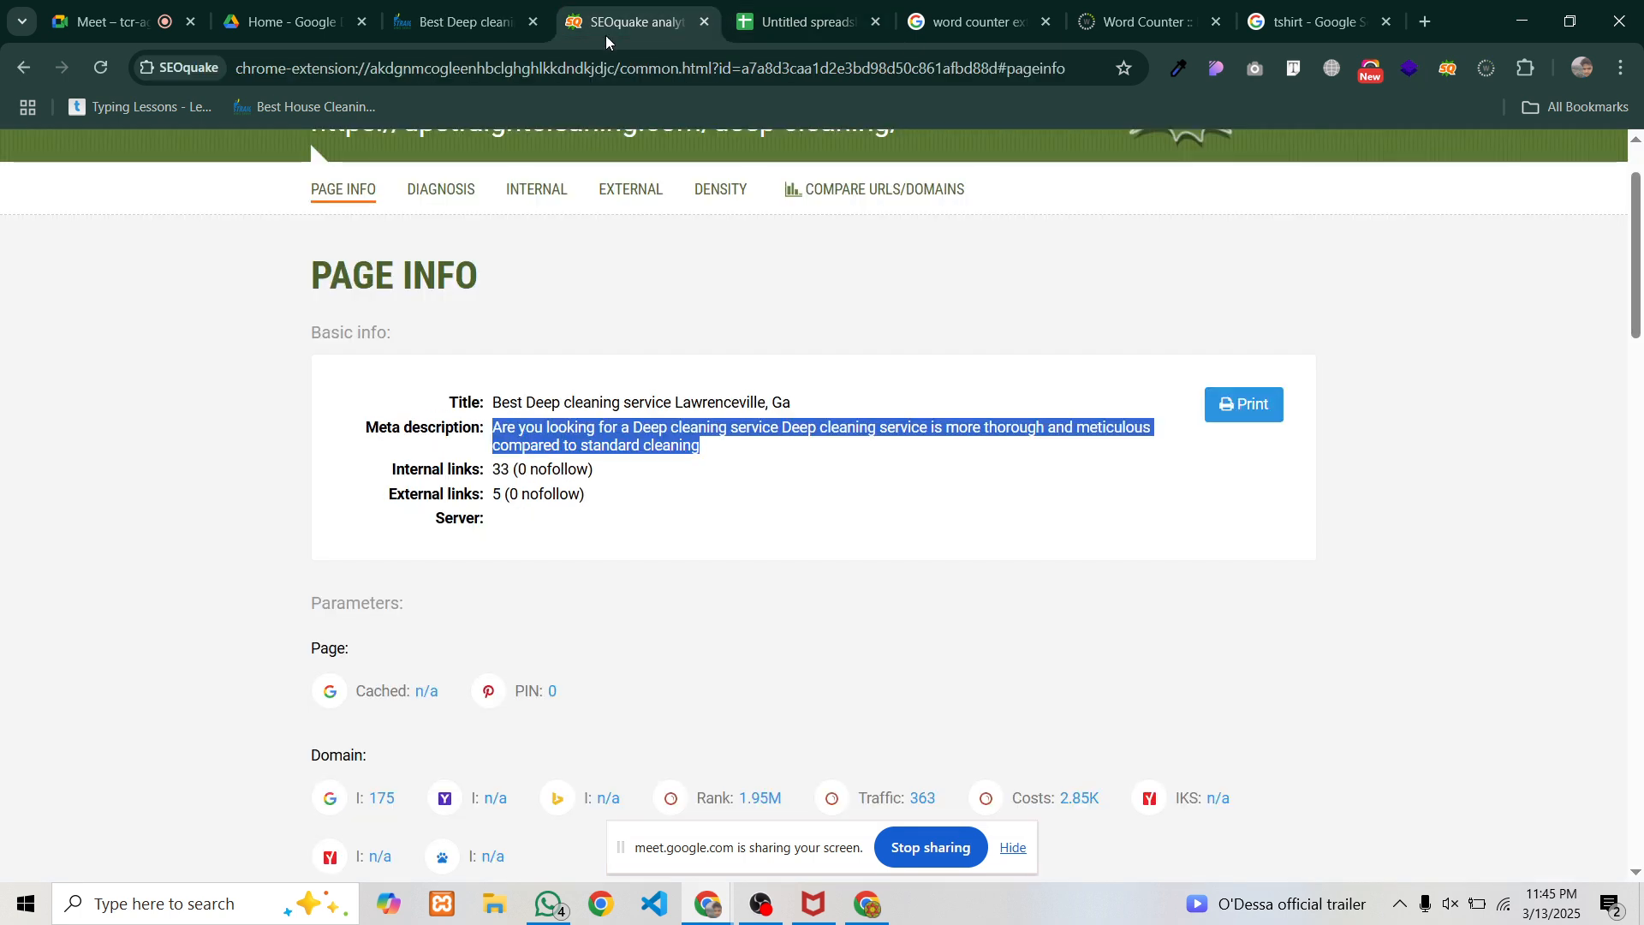
{"action": "left_click", "coordinate": [442, 190]}
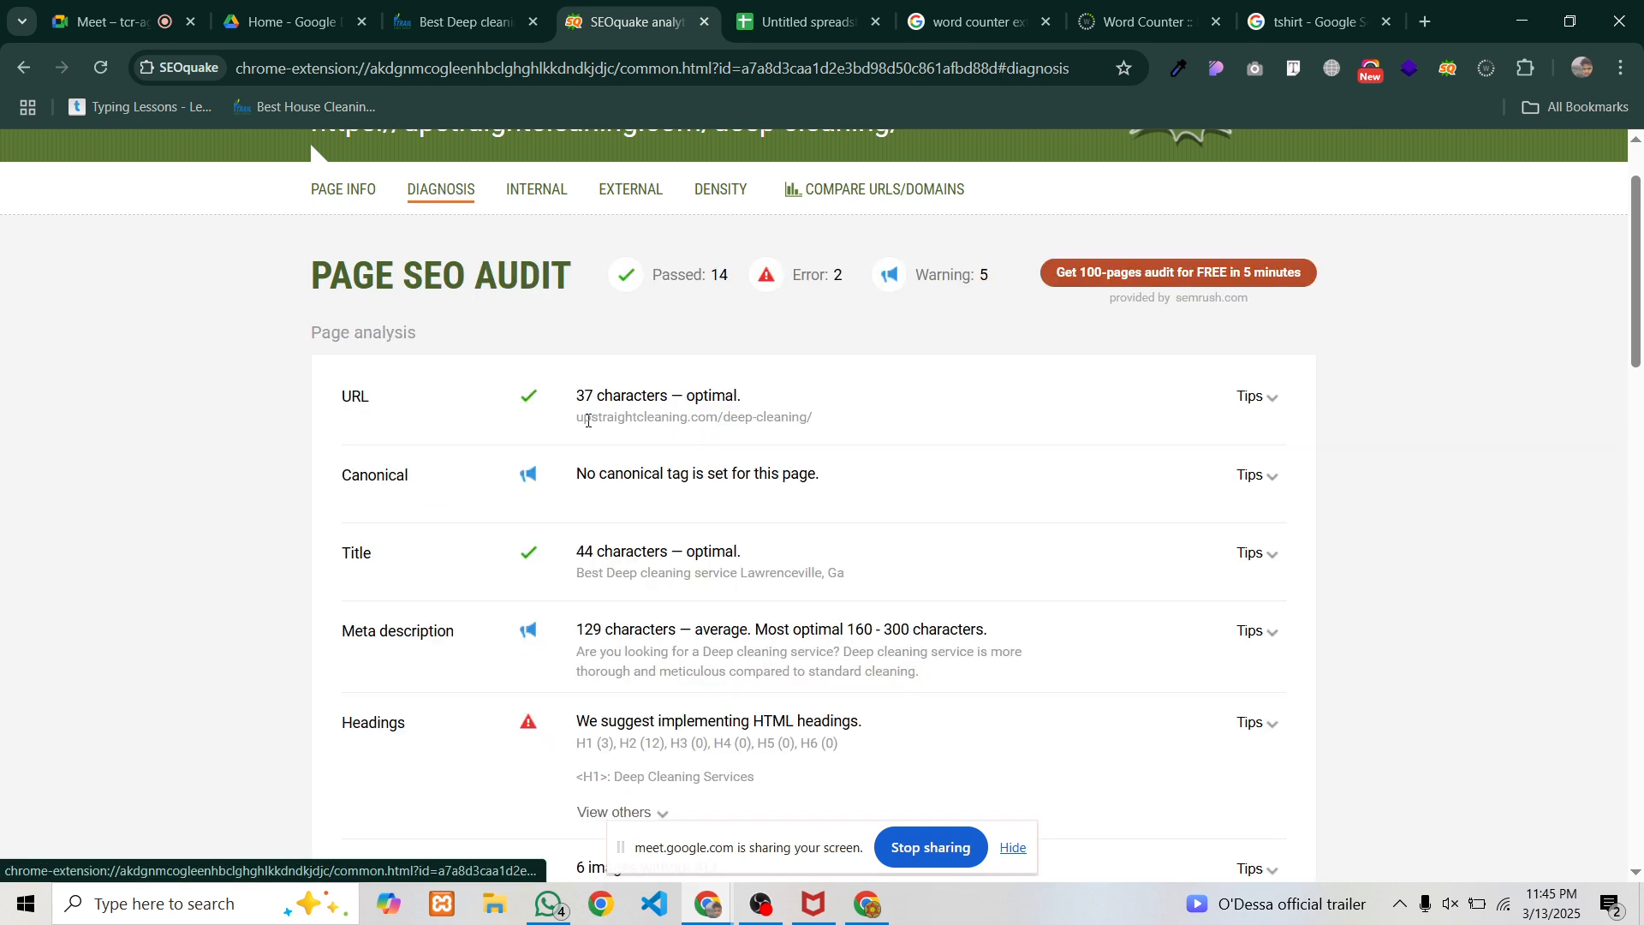
{"action": "scroll", "coordinate": [588, 421], "scroll_direction": "down", "scroll_amount": 2}
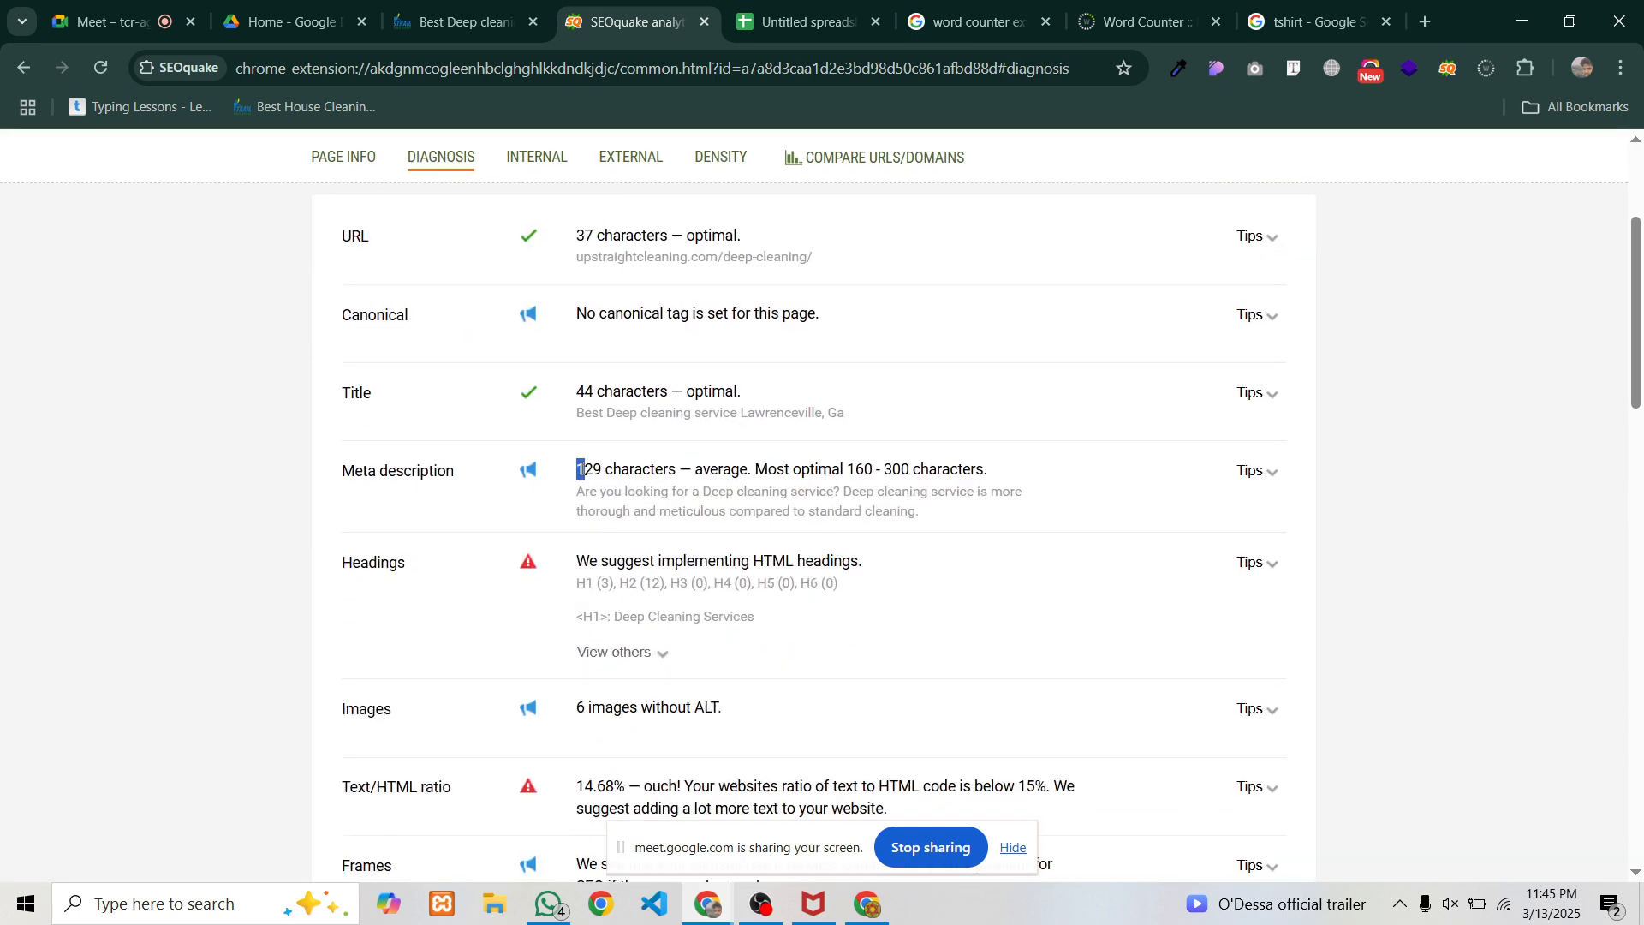
{"action": "left_click_drag", "start_coordinate": [585, 469], "coordinate": [684, 469]}
{"action": "key", "text": "ctrl+c"}
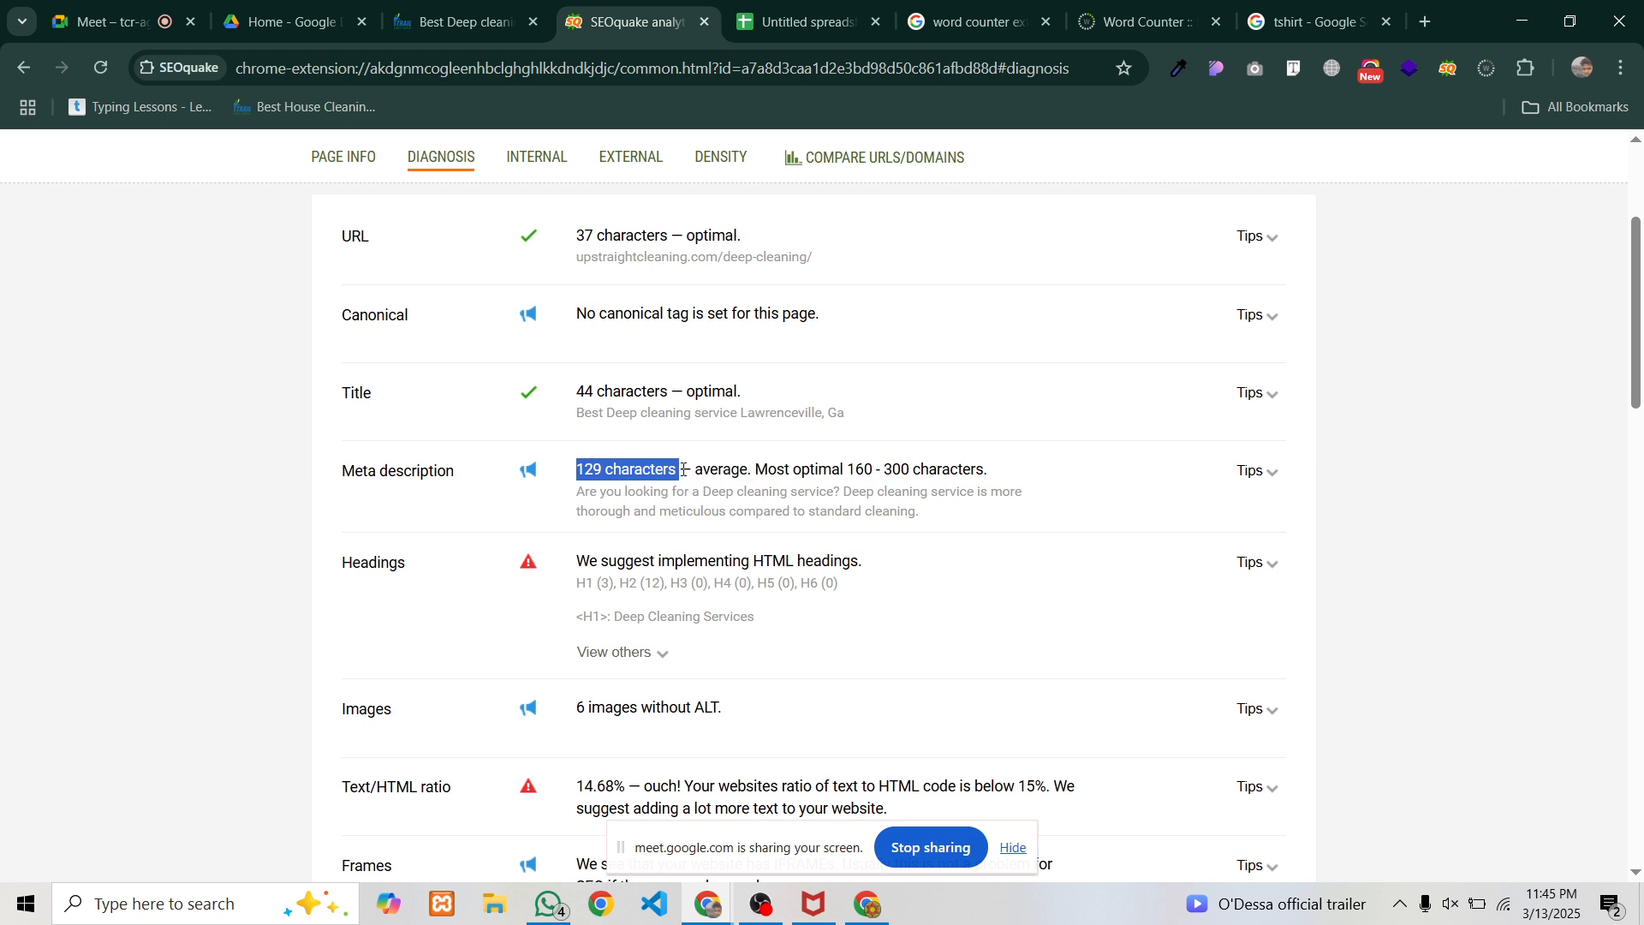
{"action": "left_click", "coordinate": [497, 15]}
{"action": "left_click", "coordinate": [649, 9]}
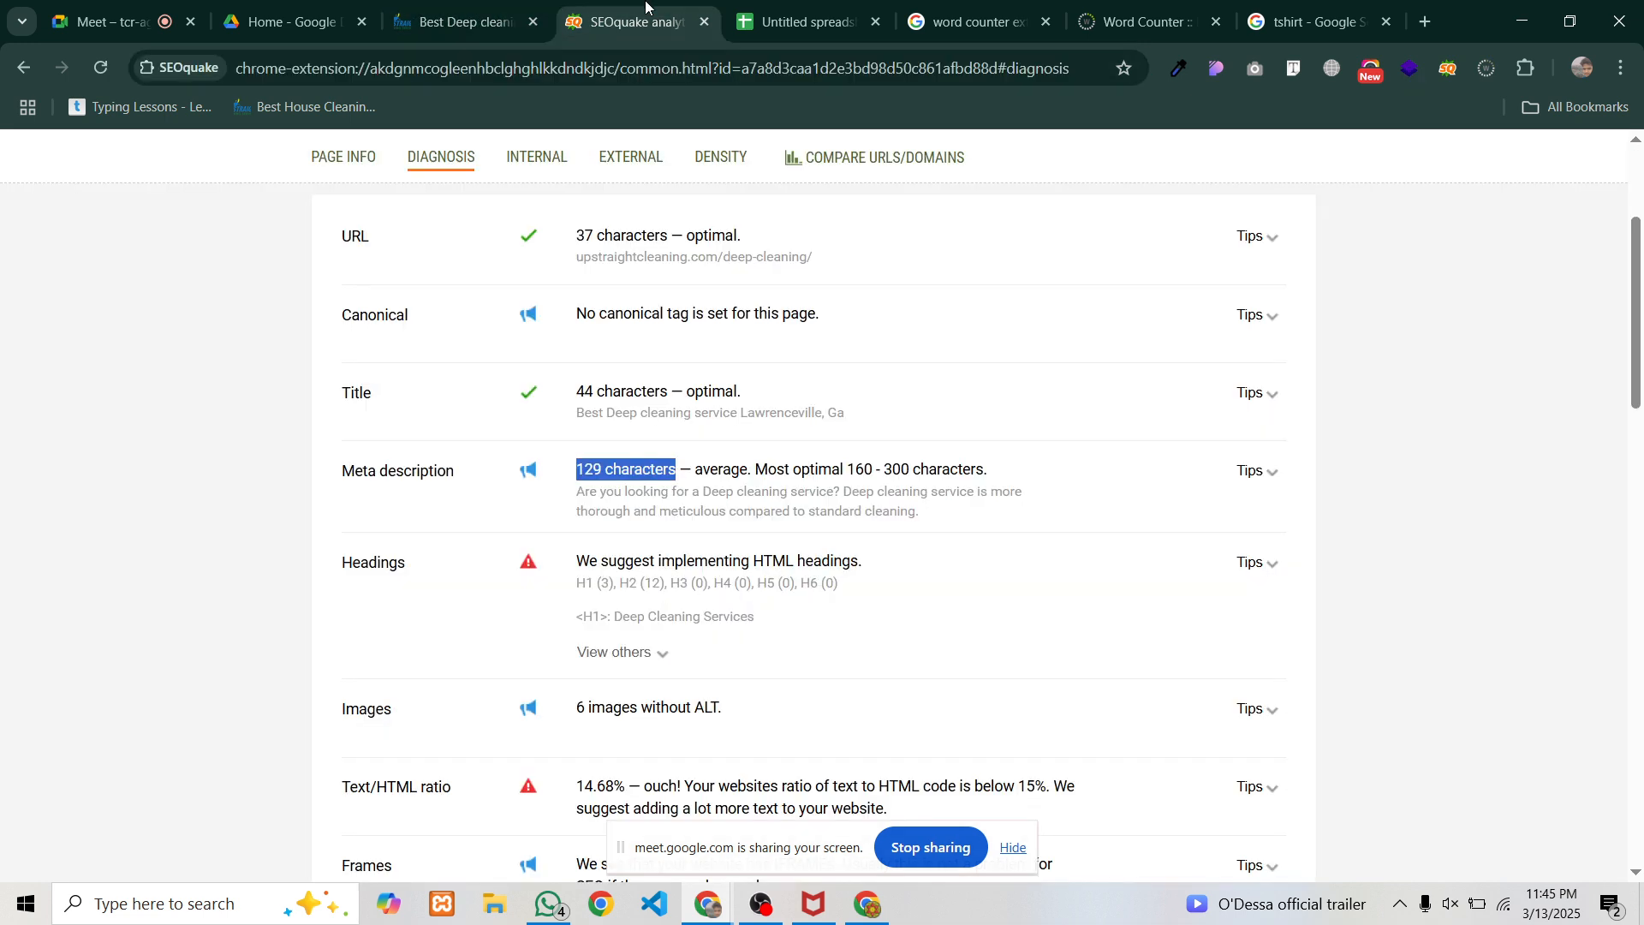
{"action": "left_click", "coordinate": [777, 27]}
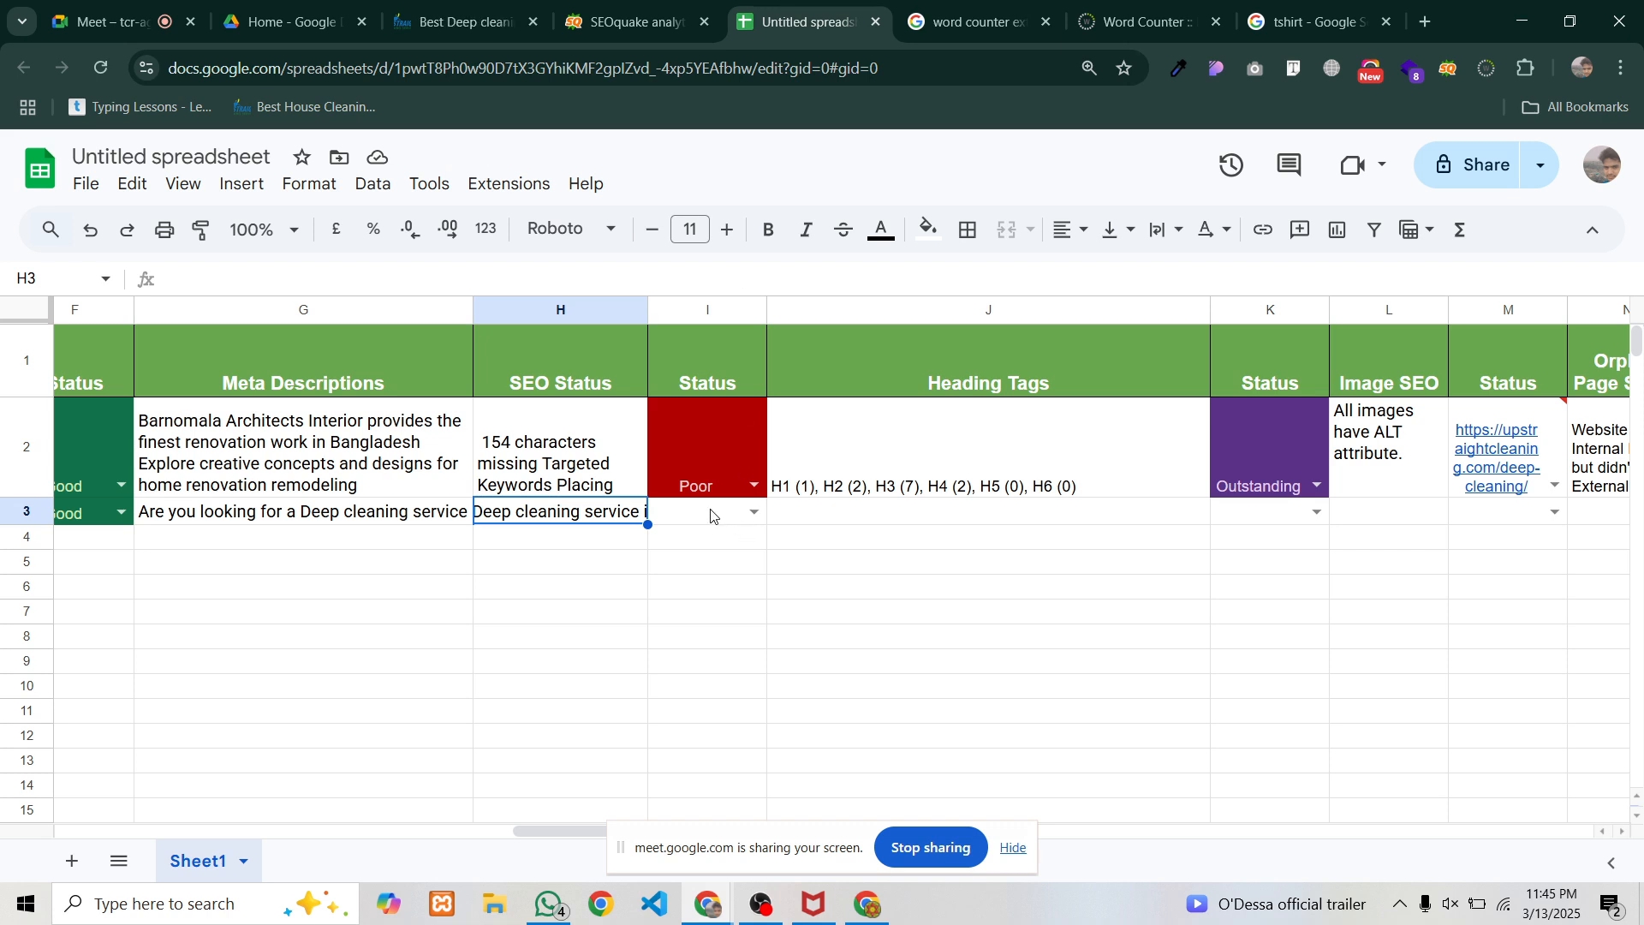
{"action": "key", "text": "ctrl+v"}
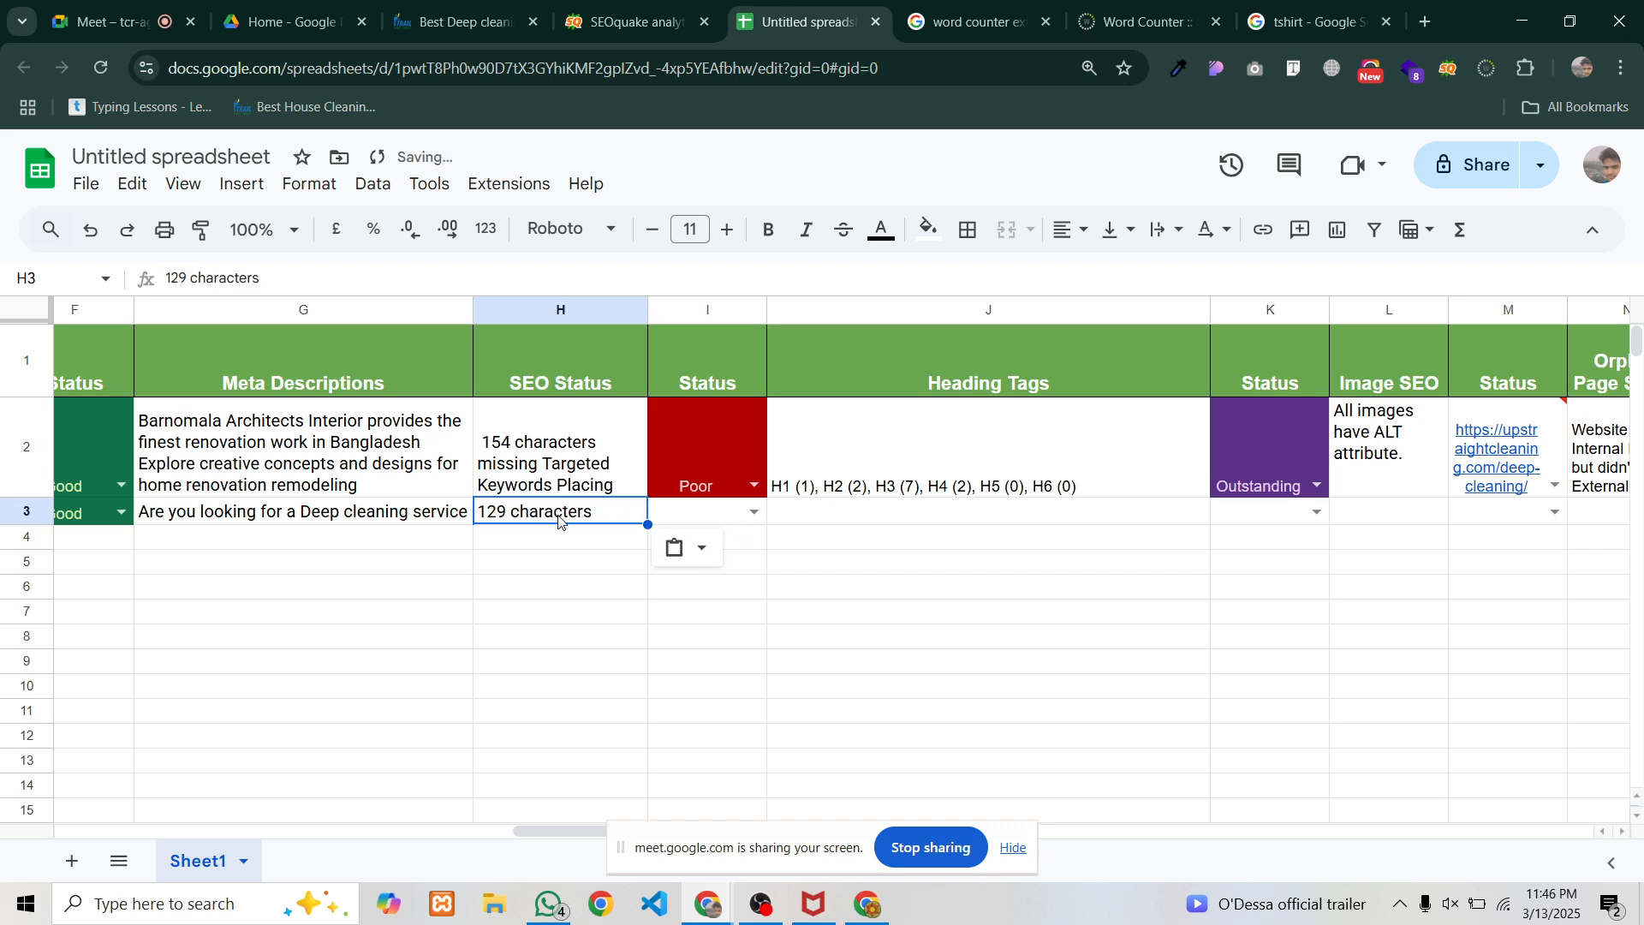
Set I3's status dropdown to Perfect
{"action": "left_click", "coordinate": [673, 514]}
{"action": "left_click", "coordinate": [754, 512]}
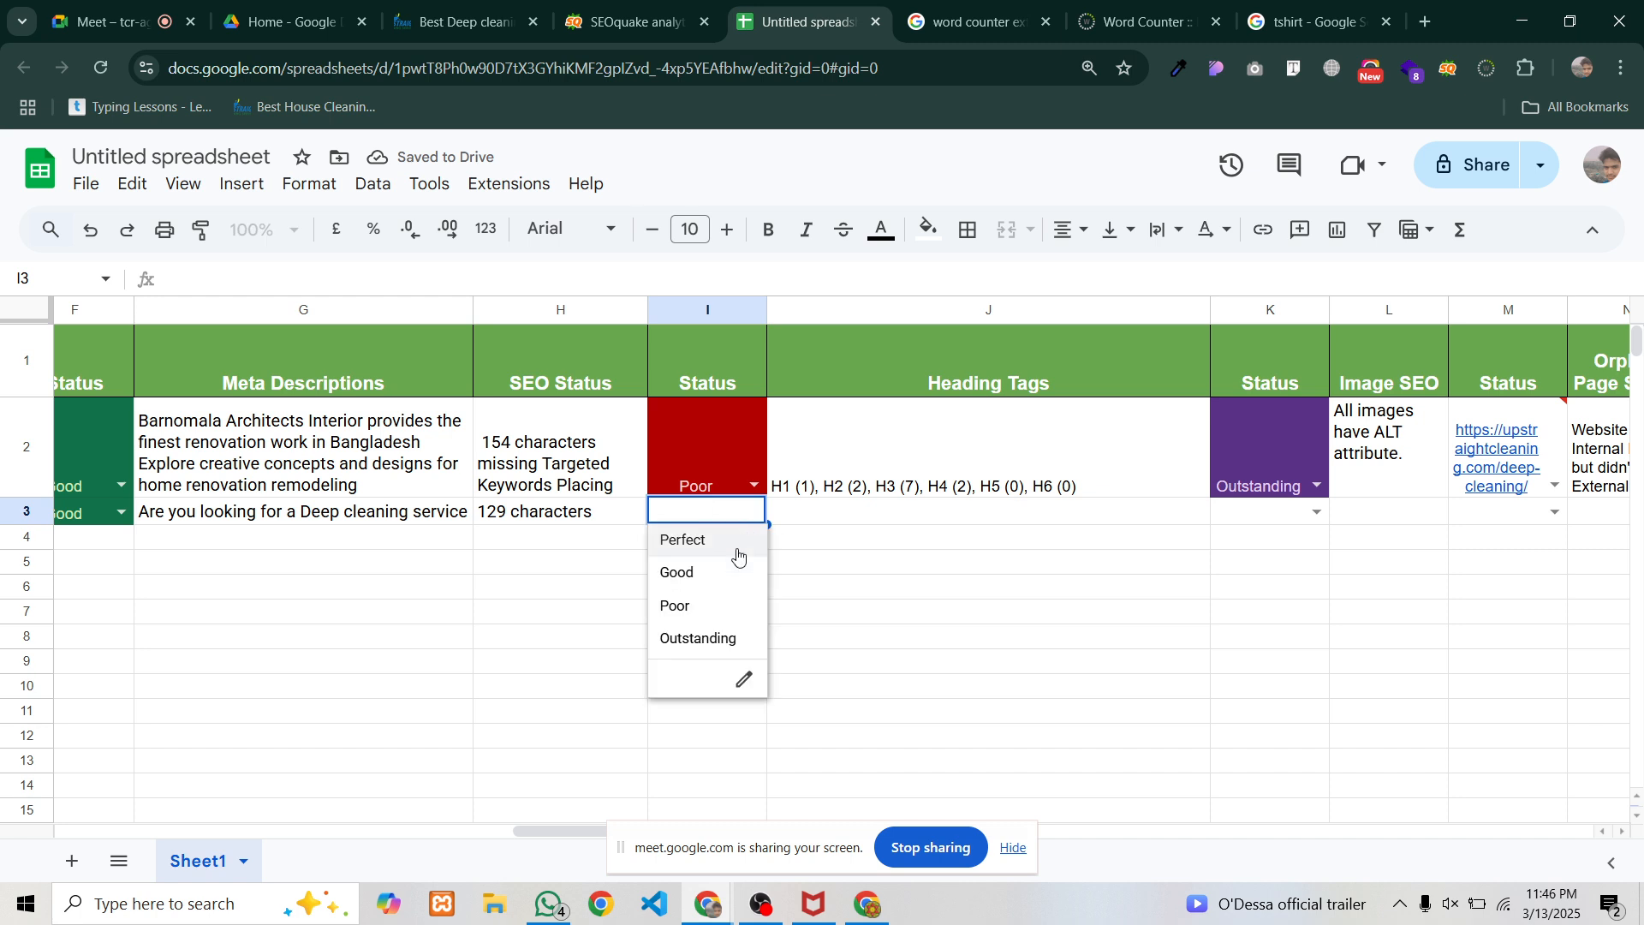
{"action": "left_click", "coordinate": [714, 543]}
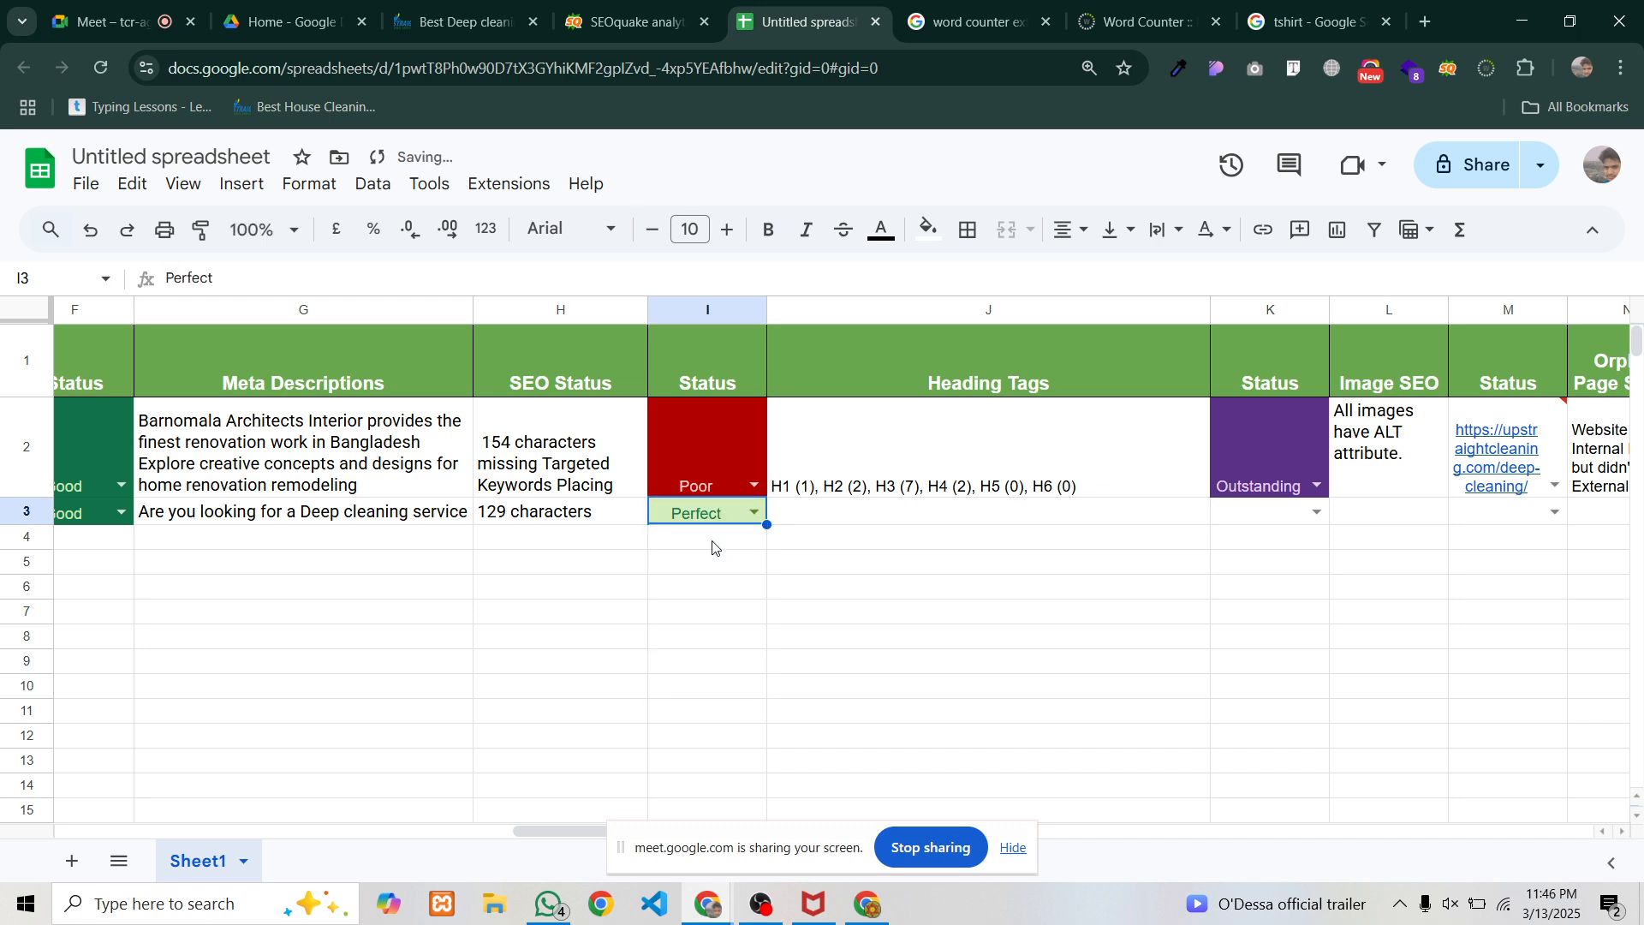
{"action": "left_click", "coordinate": [827, 517]}
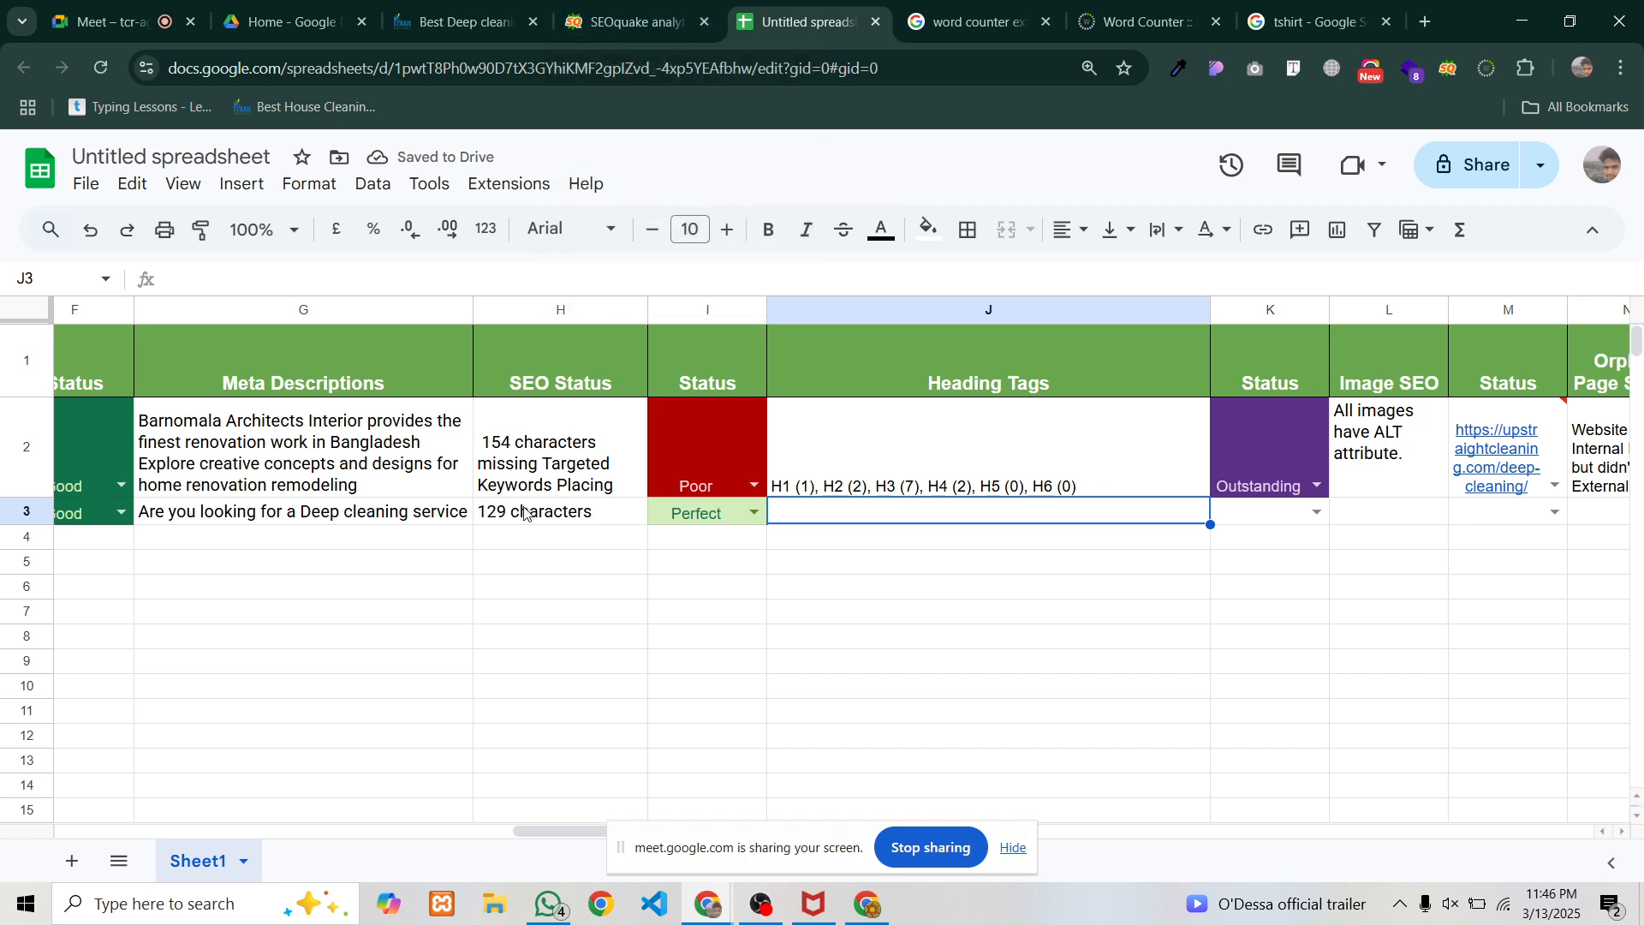
Review the pasted deep-cleaning meta description in G3 without changing it
{"action": "double_click", "coordinate": [318, 518]}
{"action": "left_click_drag", "start_coordinate": [305, 511], "coordinate": [429, 518]}
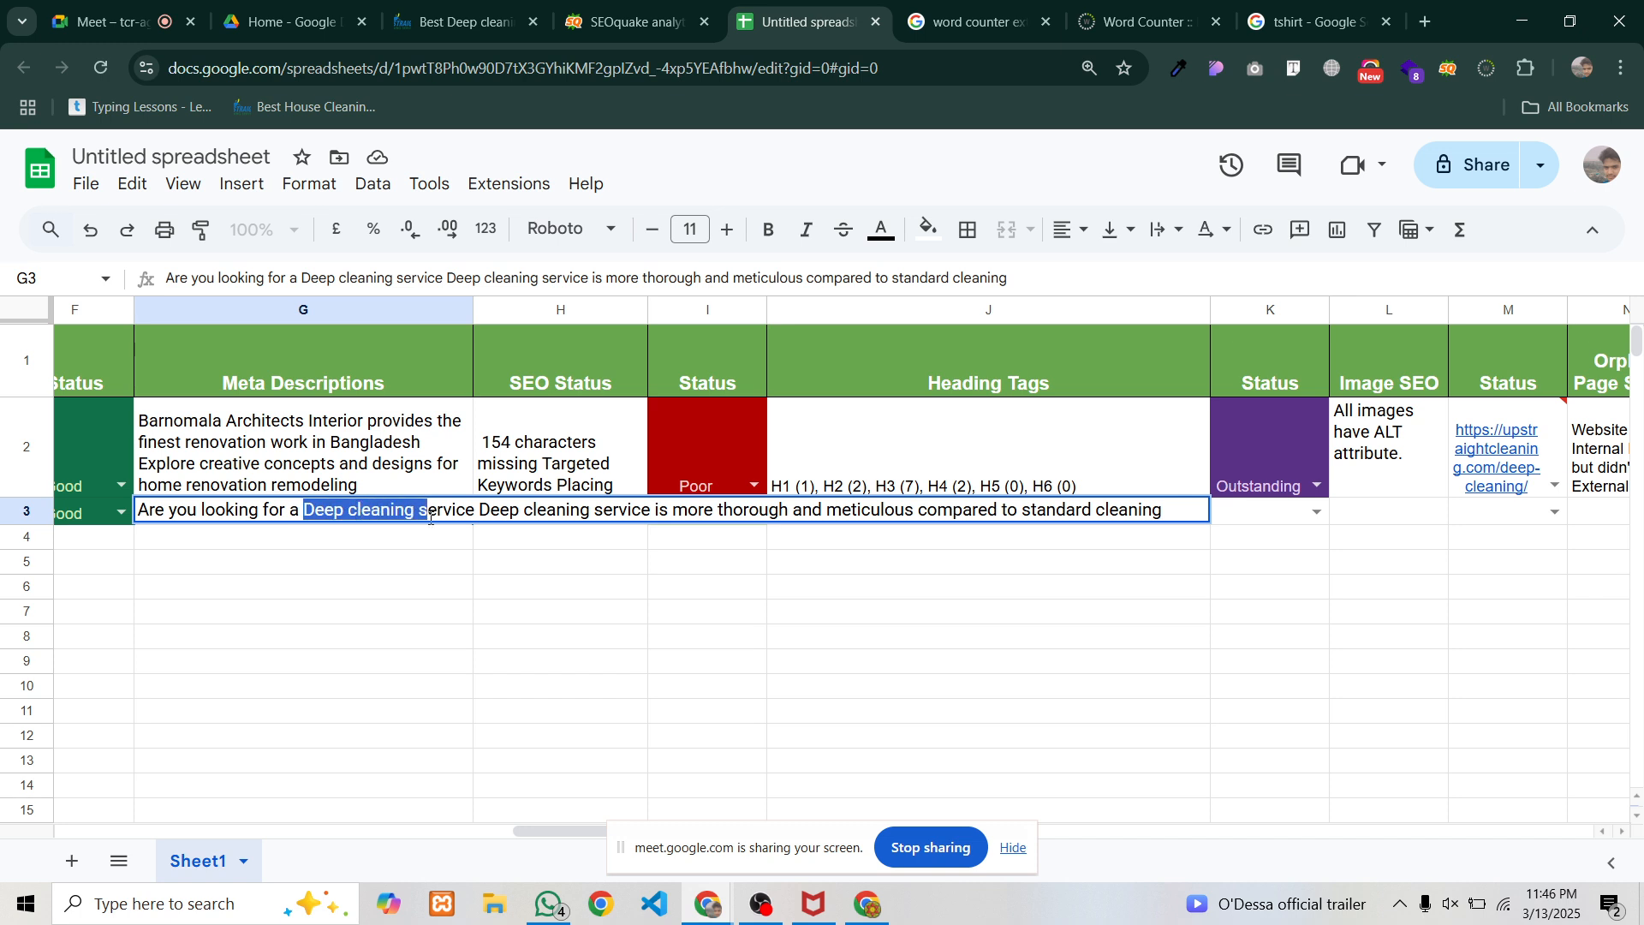
{"action": "left_click", "coordinate": [224, 559]}
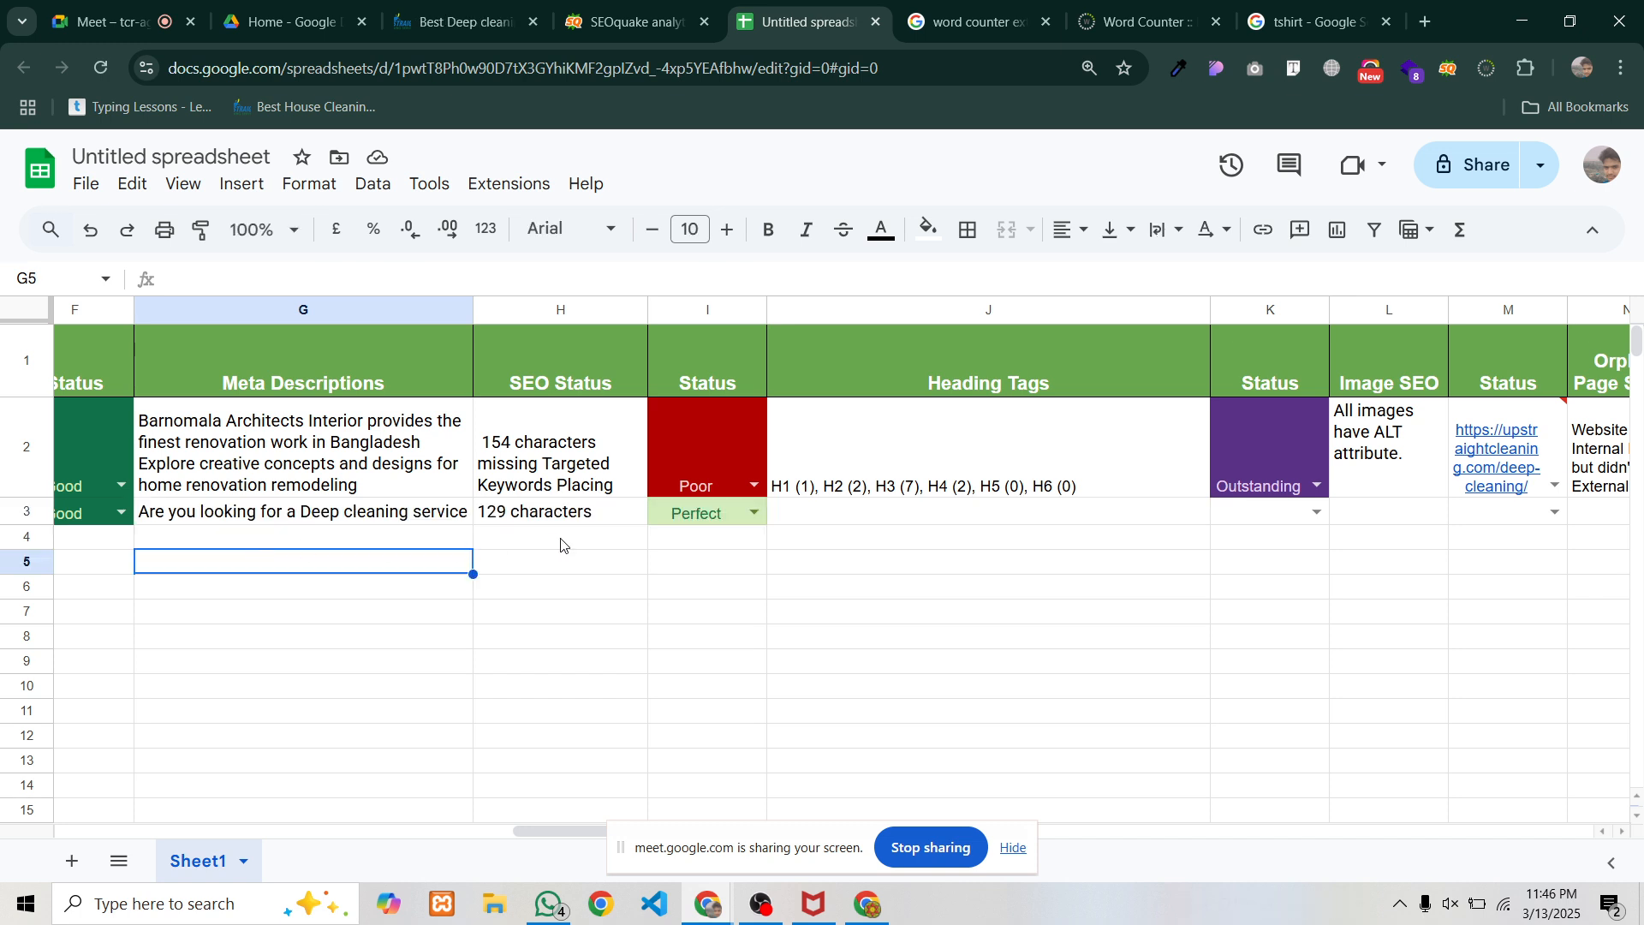
{"action": "left_click", "coordinate": [842, 517]}
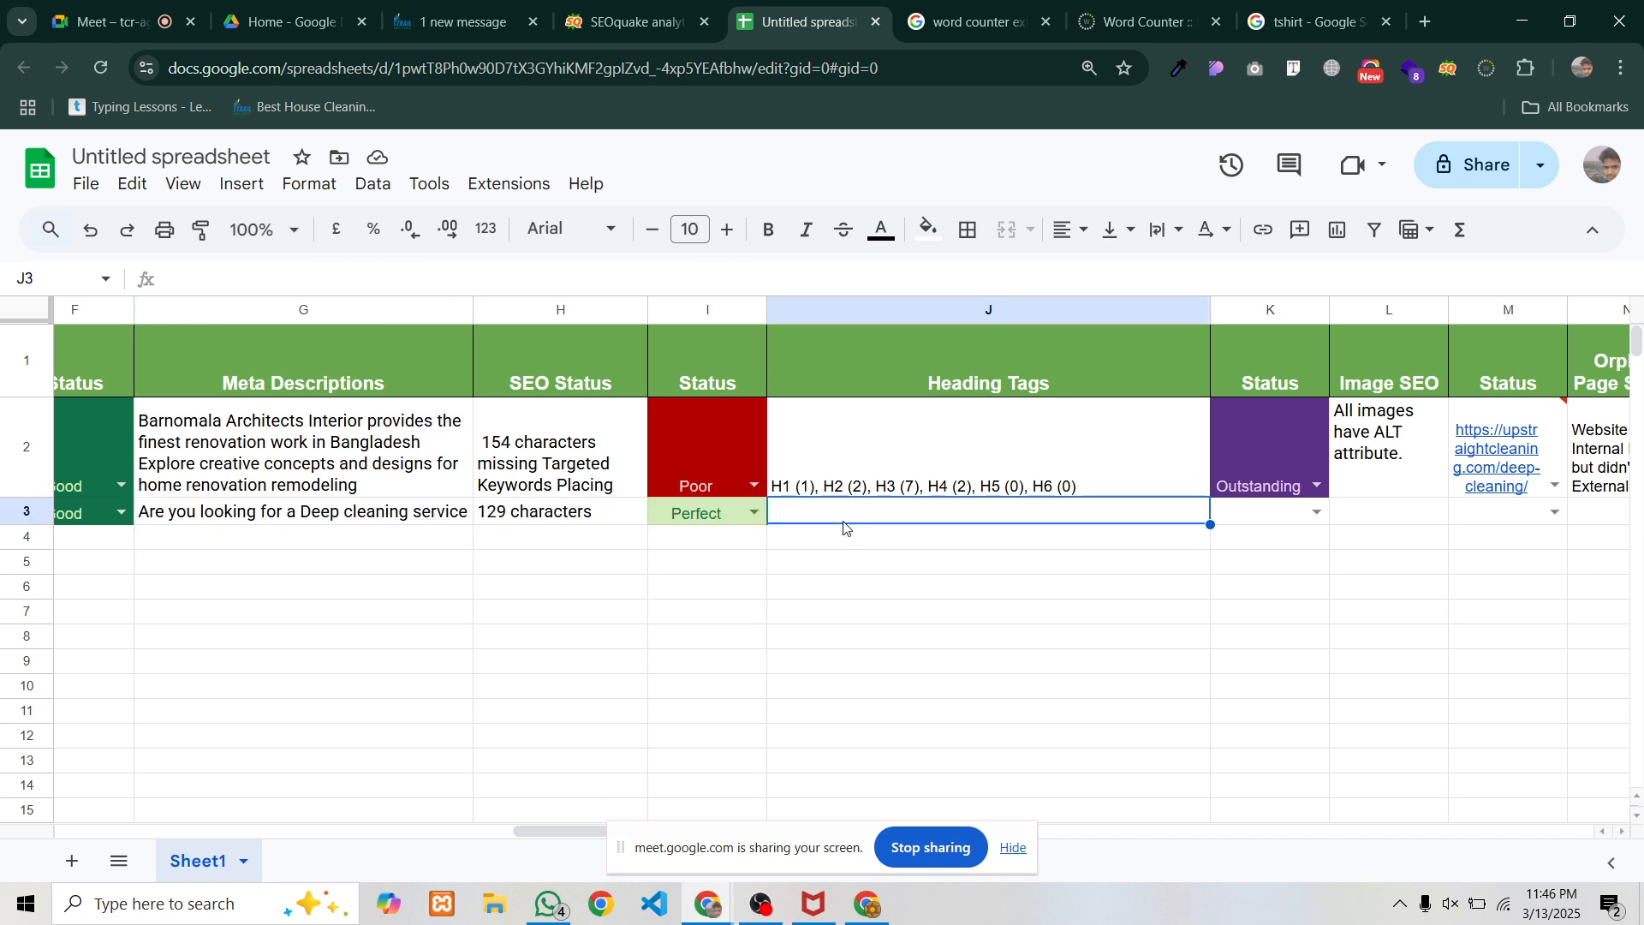
Paste the heading counts H1 (3), H2 (12), H3–H6 (0) into J3 in plain sheet formatting
{"action": "left_click", "coordinate": [626, 10]}
{"action": "scroll", "coordinate": [616, 525], "scroll_direction": "down", "scroll_amount": 1}
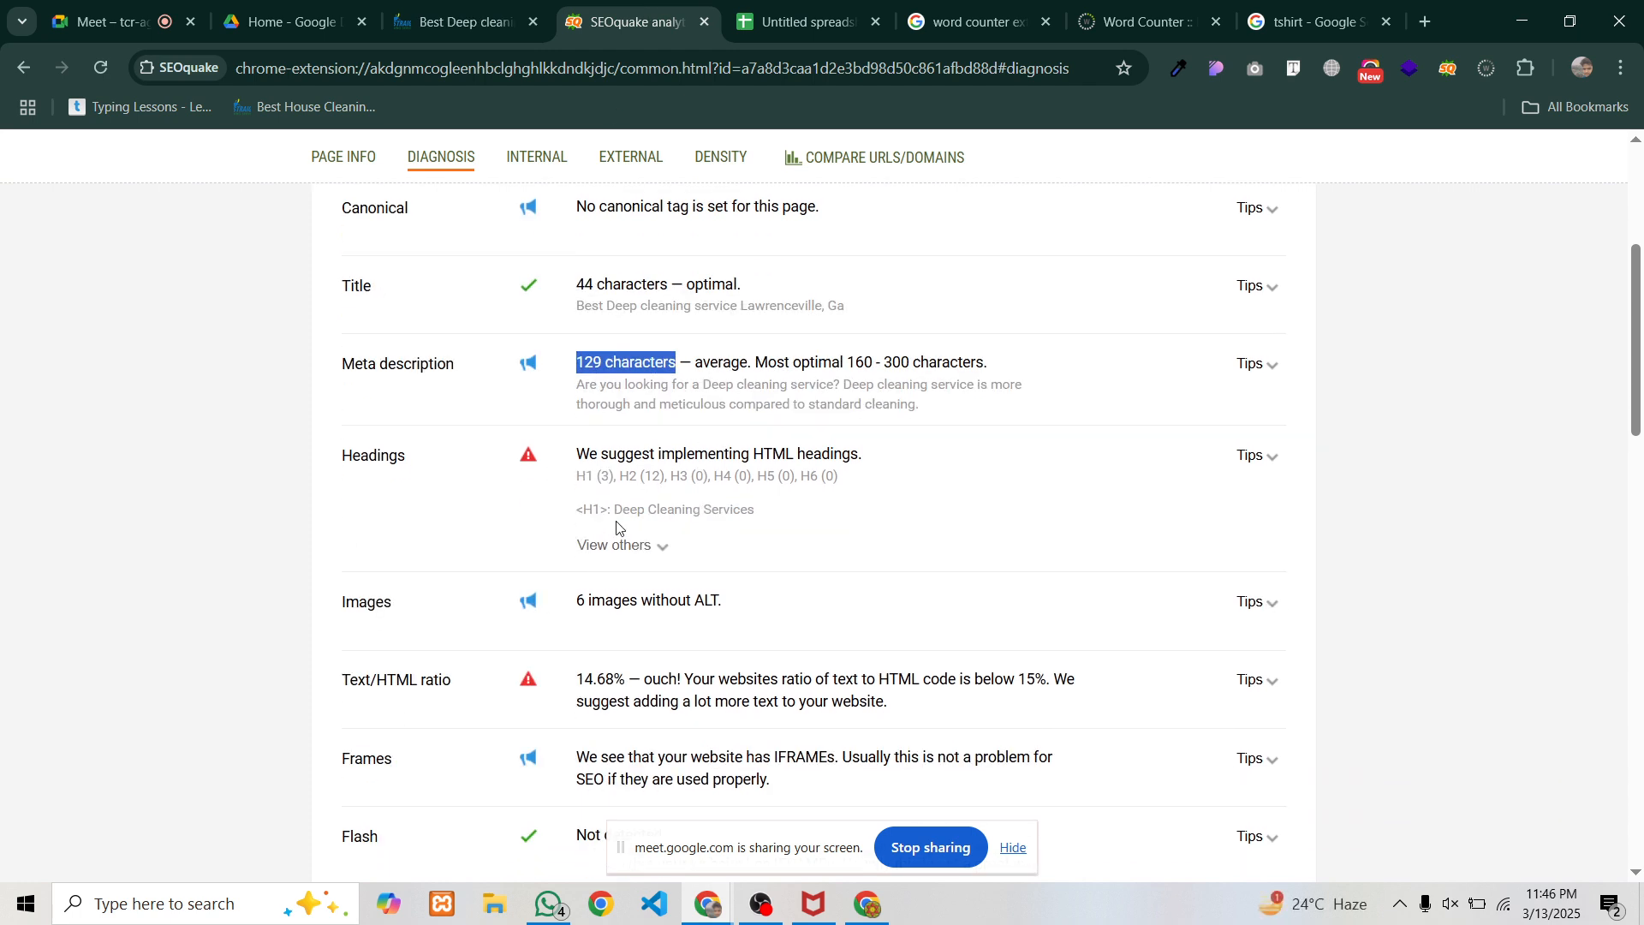
{"action": "left_click", "coordinate": [576, 482]}
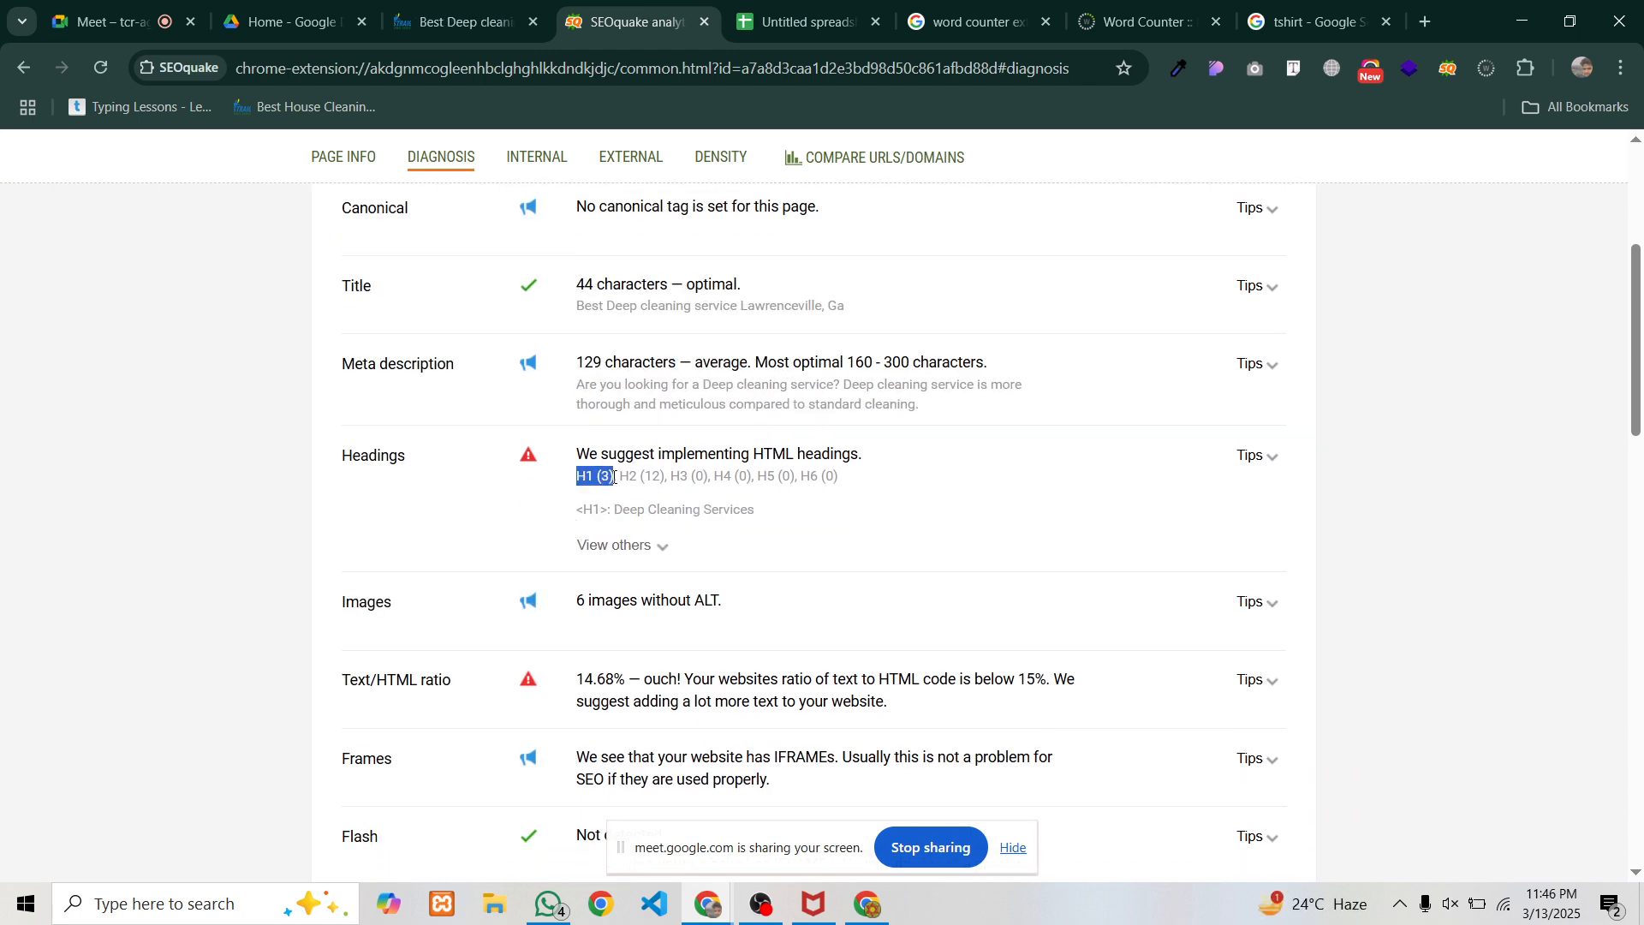
{"action": "left_click_drag", "start_coordinate": [613, 477], "coordinate": [846, 486]}
{"action": "key", "text": "ctrl+c"}
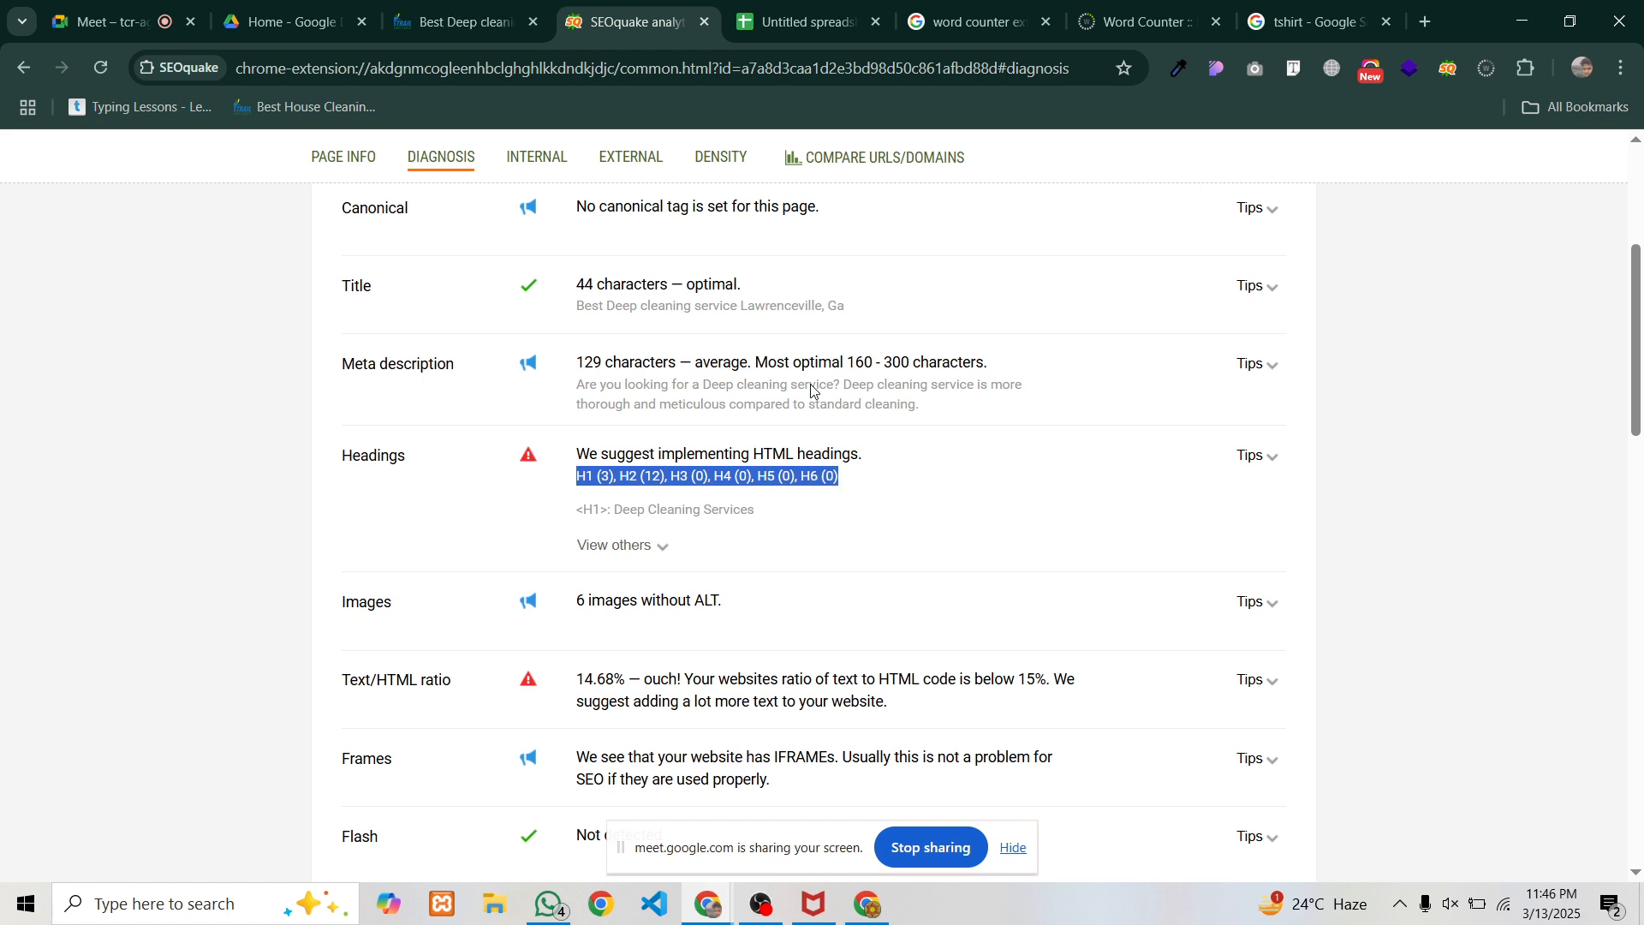
{"action": "left_click", "coordinate": [788, 29]}
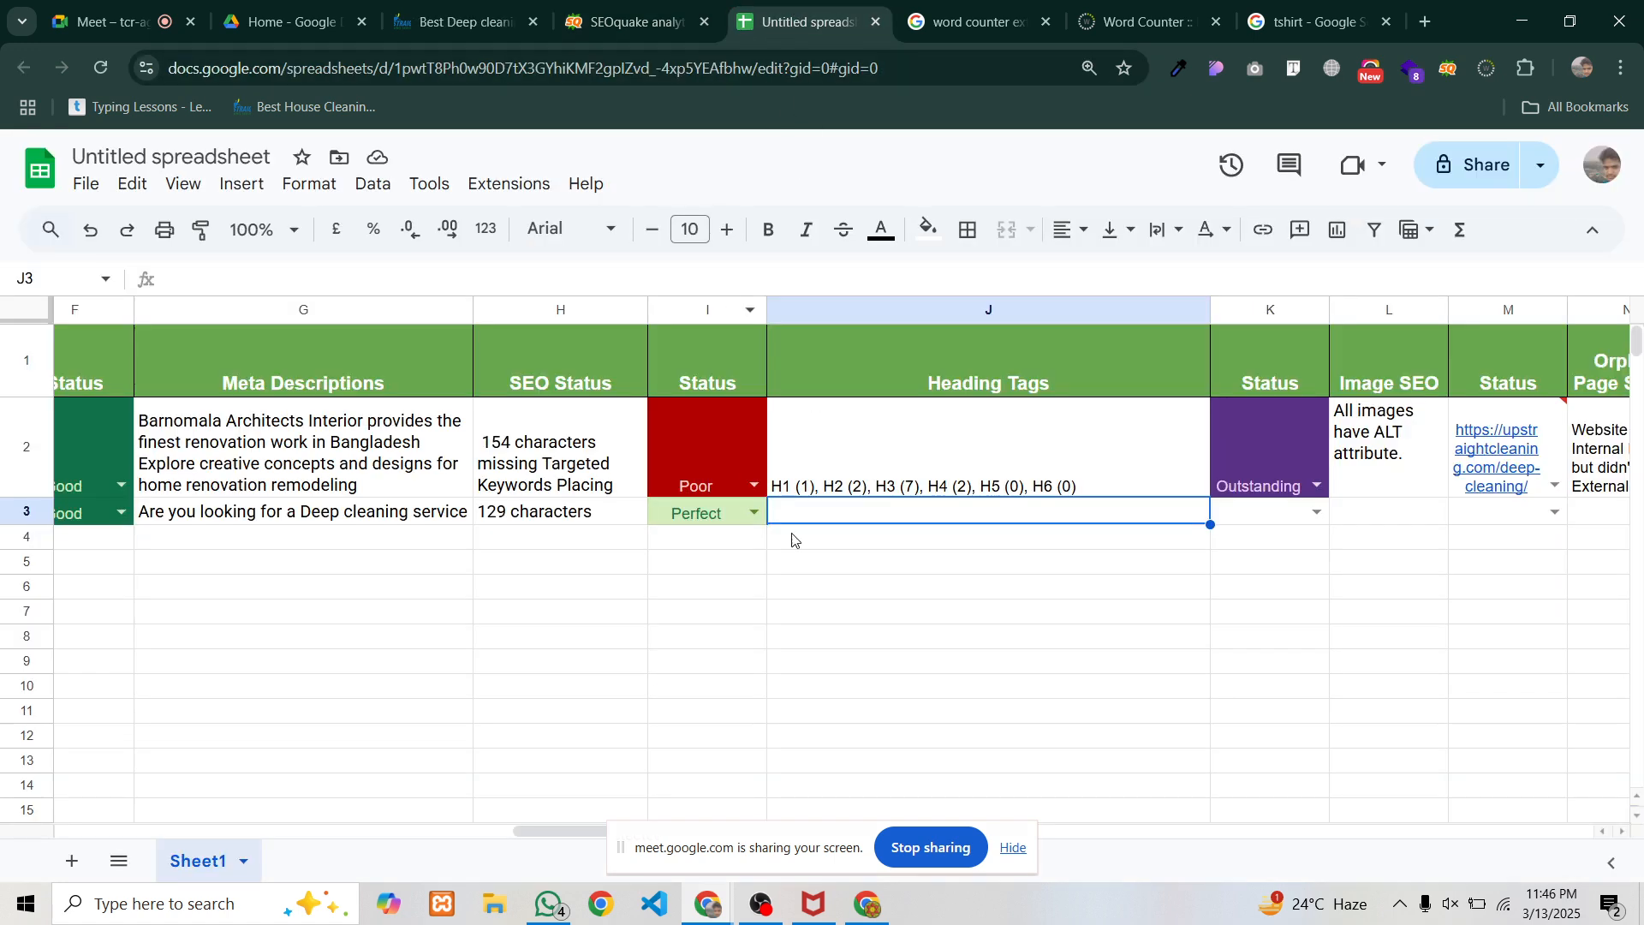
{"action": "key", "text": "ctrl+v"}
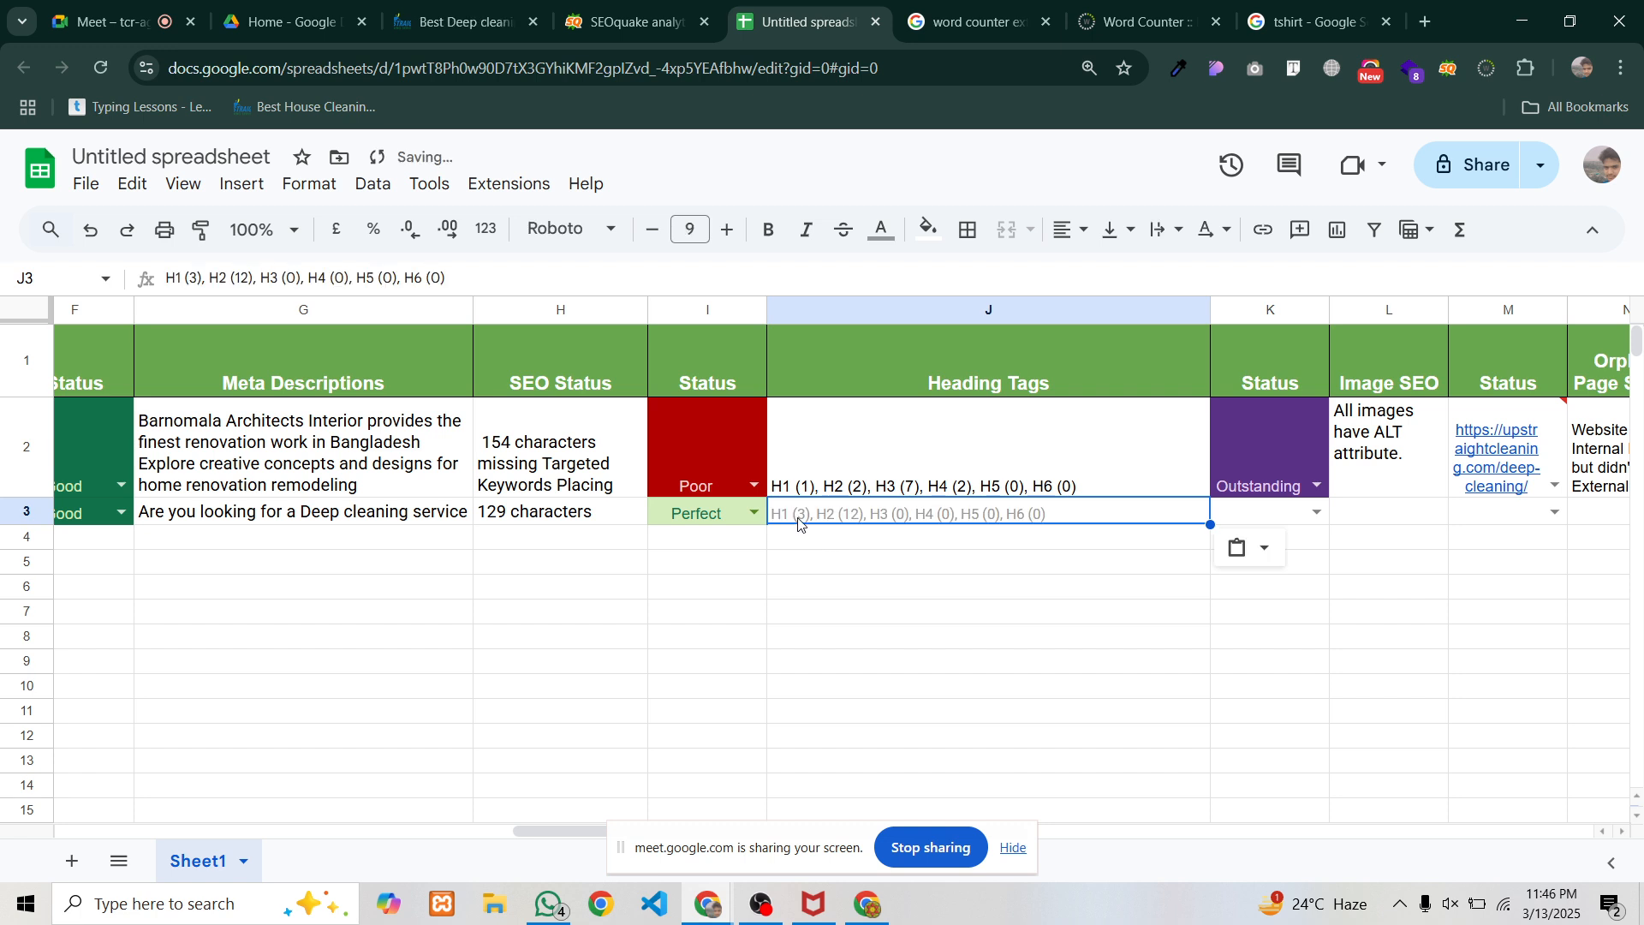
{"action": "key", "text": "ctrl+z"}
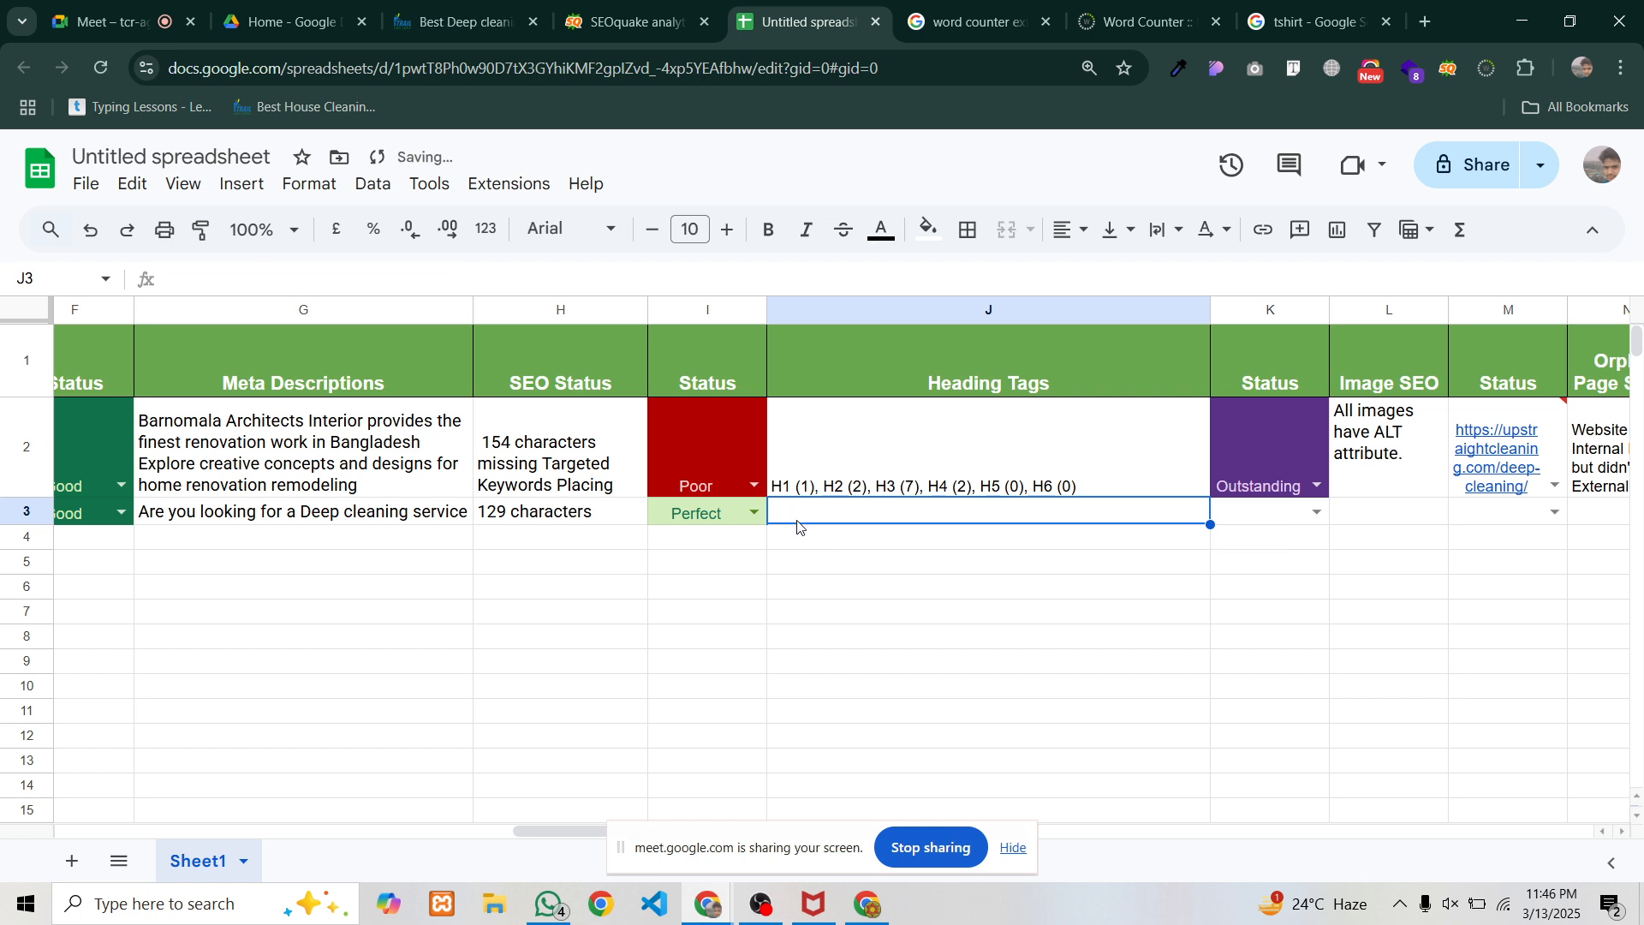
{"action": "key", "text": "ctrl+shift+v"}
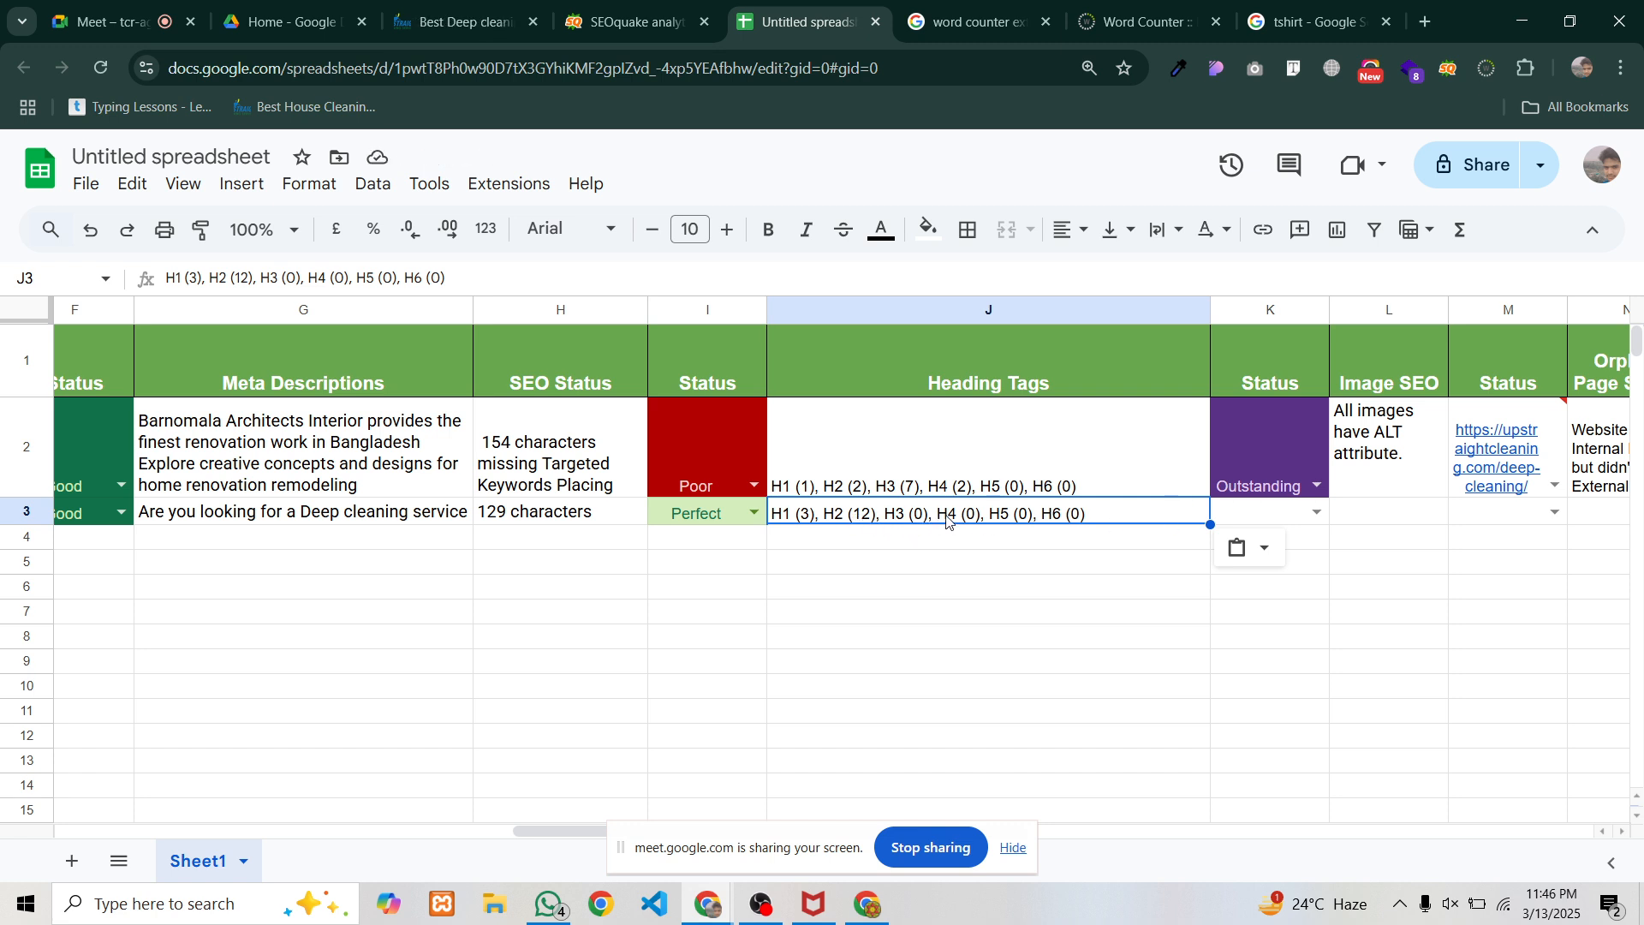
Rate the deep-cleaning heading tags Poor in K3's dropdown
{"action": "left_click", "coordinate": [1317, 513]}
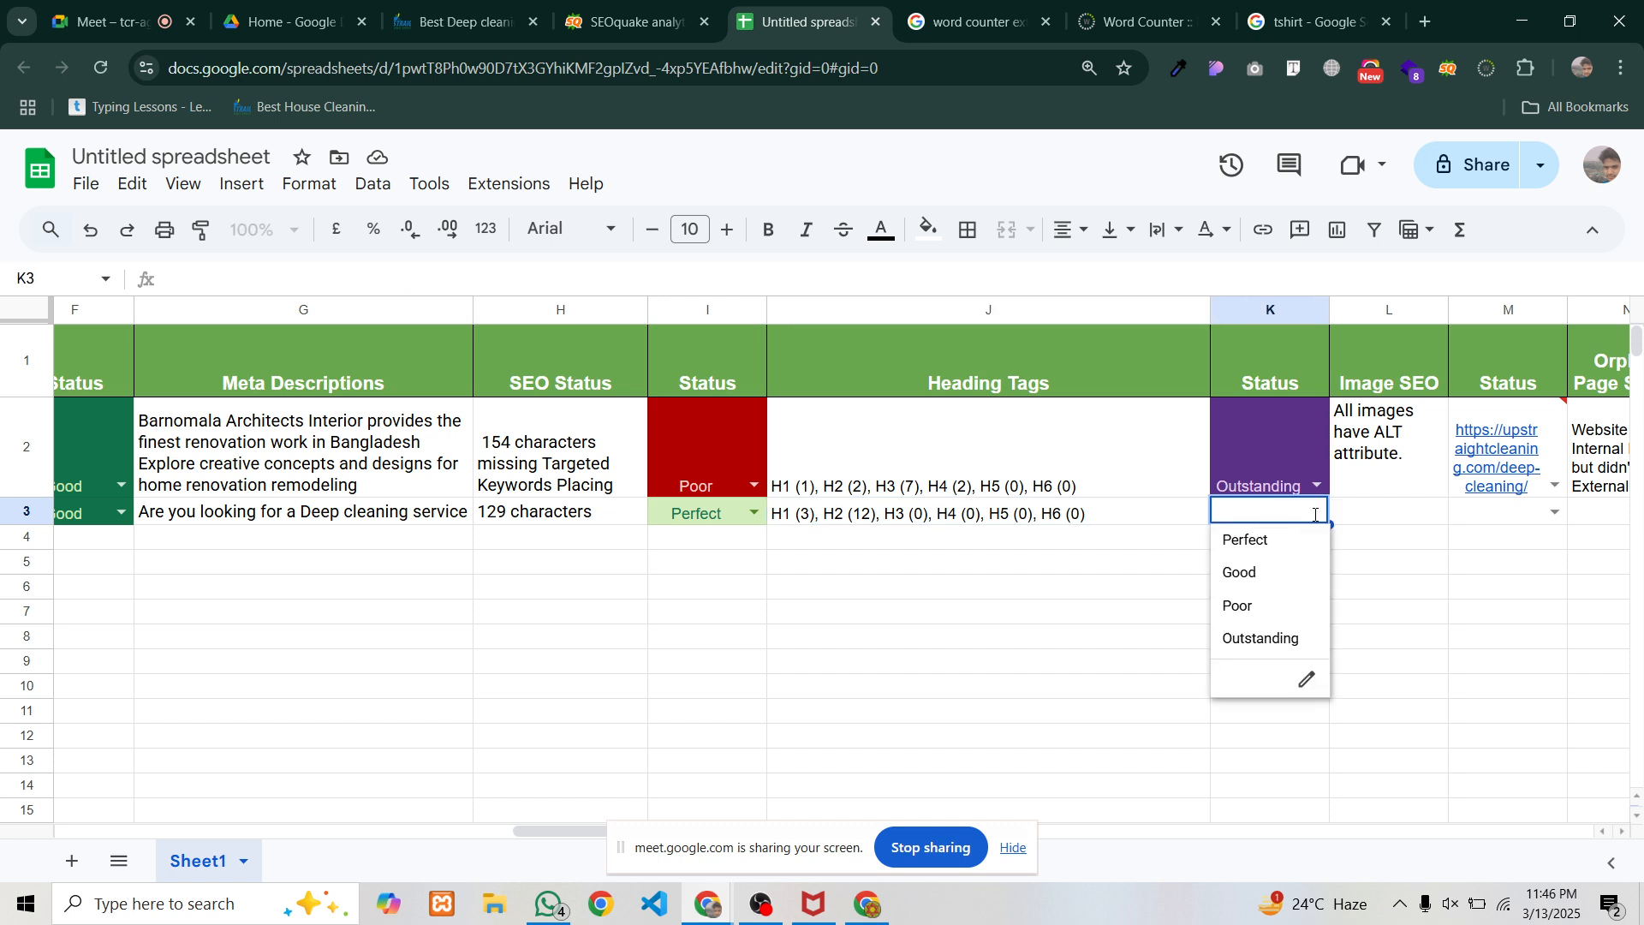
{"action": "left_click", "coordinate": [1255, 607]}
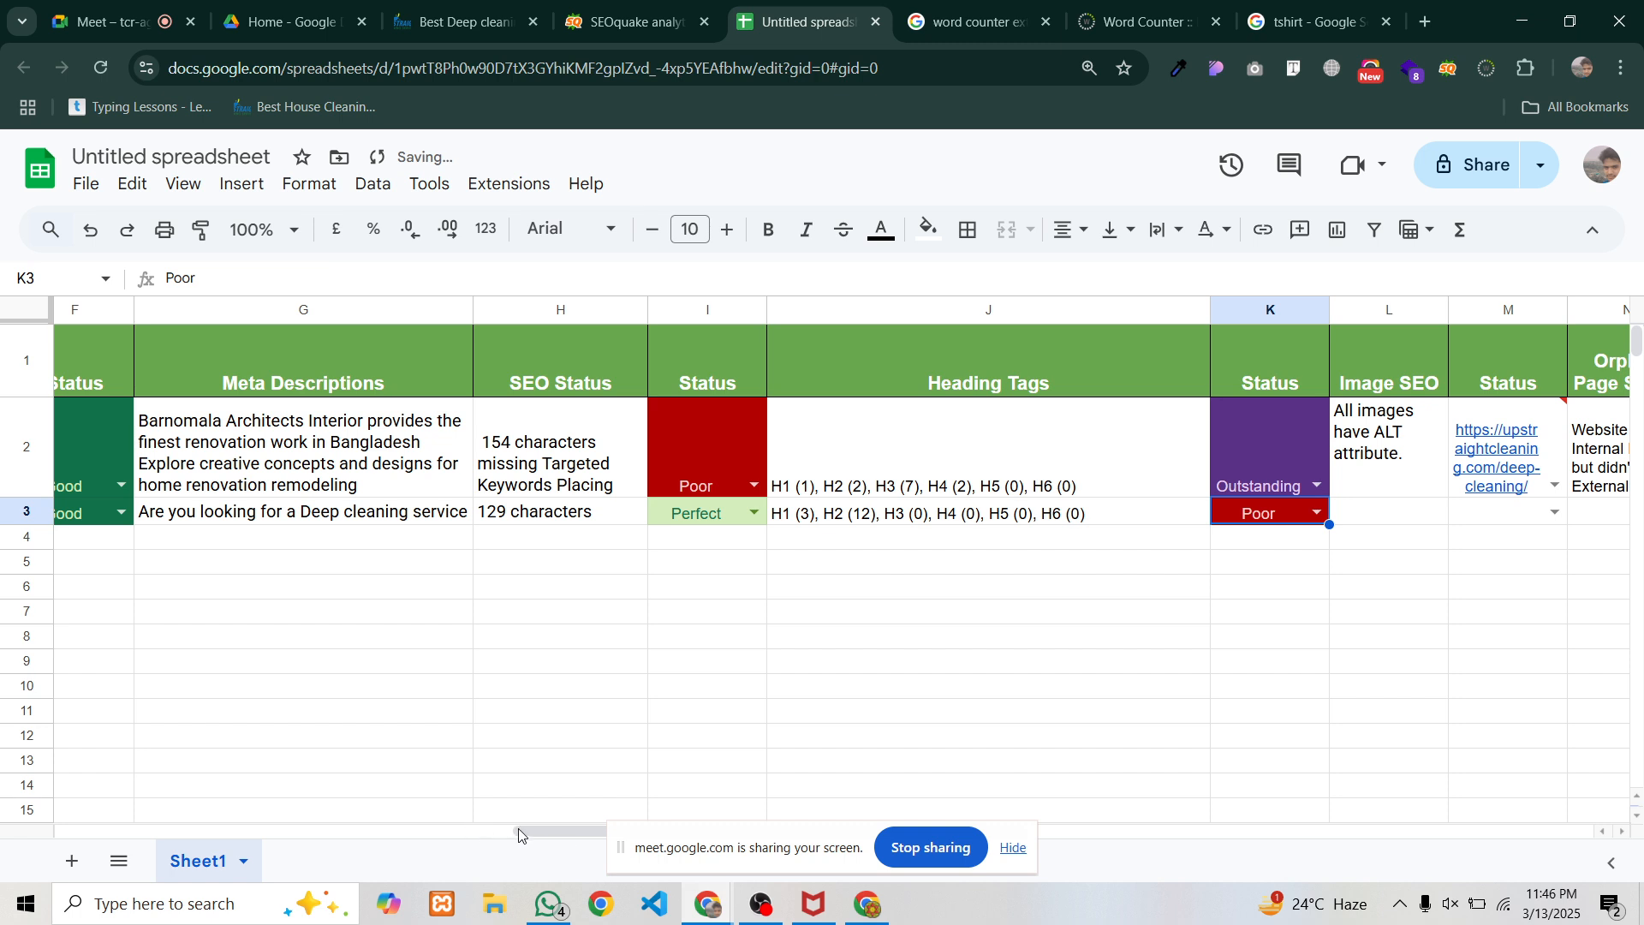
{"action": "left_click_drag", "start_coordinate": [519, 835], "coordinate": [1042, 832]}
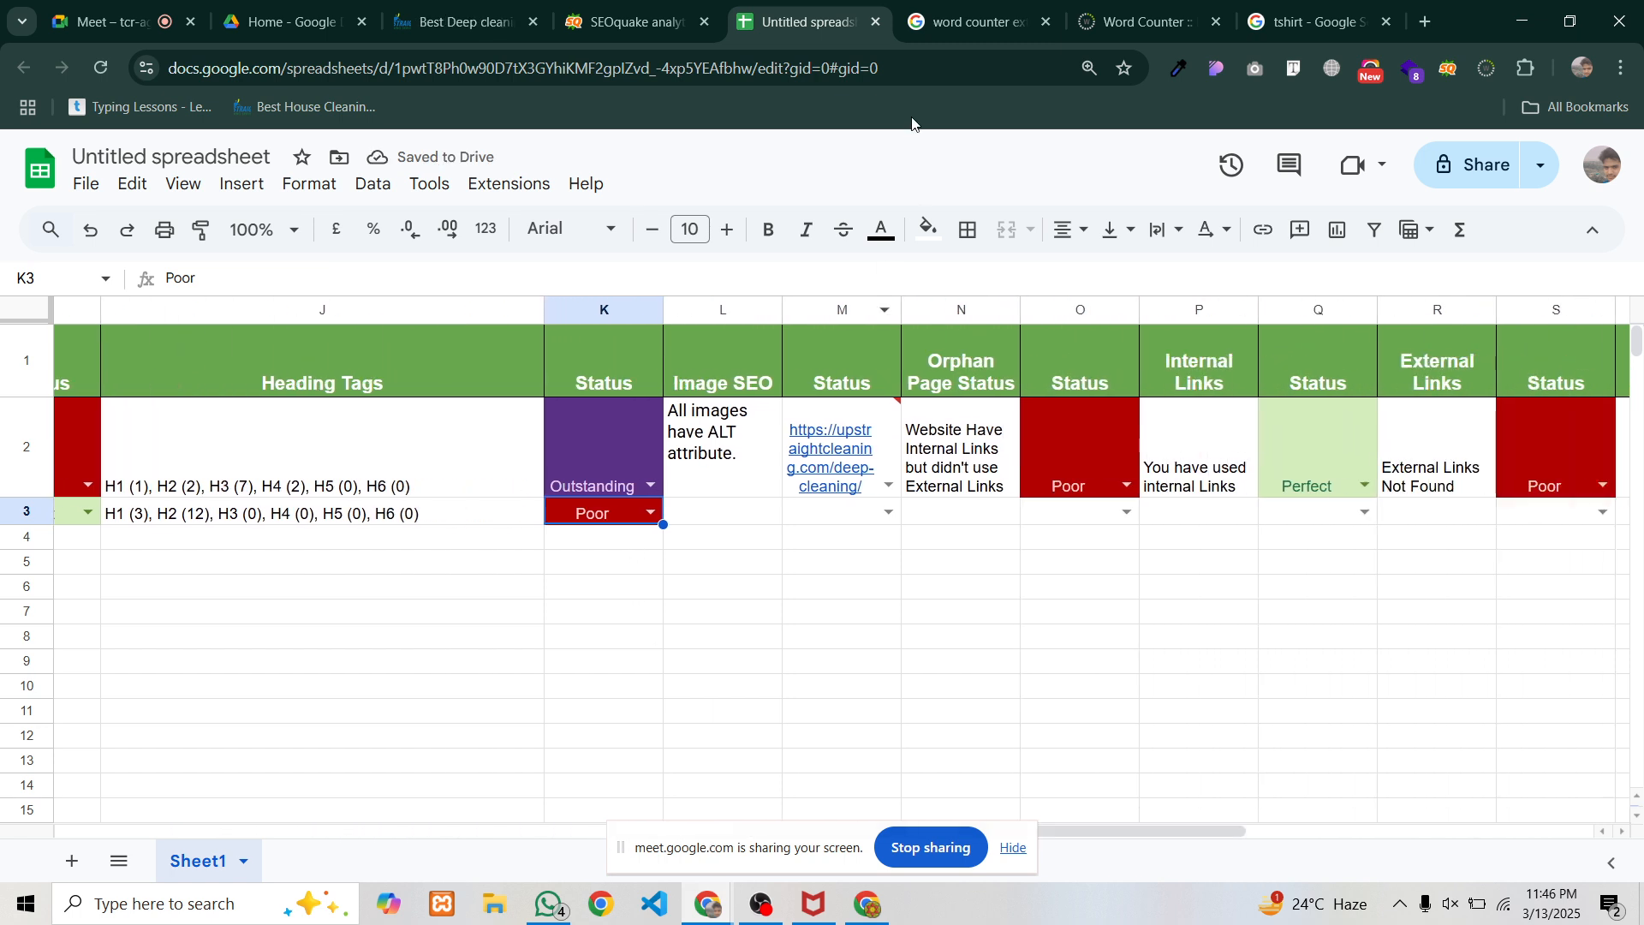
Copy '6 images without ALT' from SEOquake's diagnosis into L3
{"action": "left_click", "coordinate": [629, 21]}
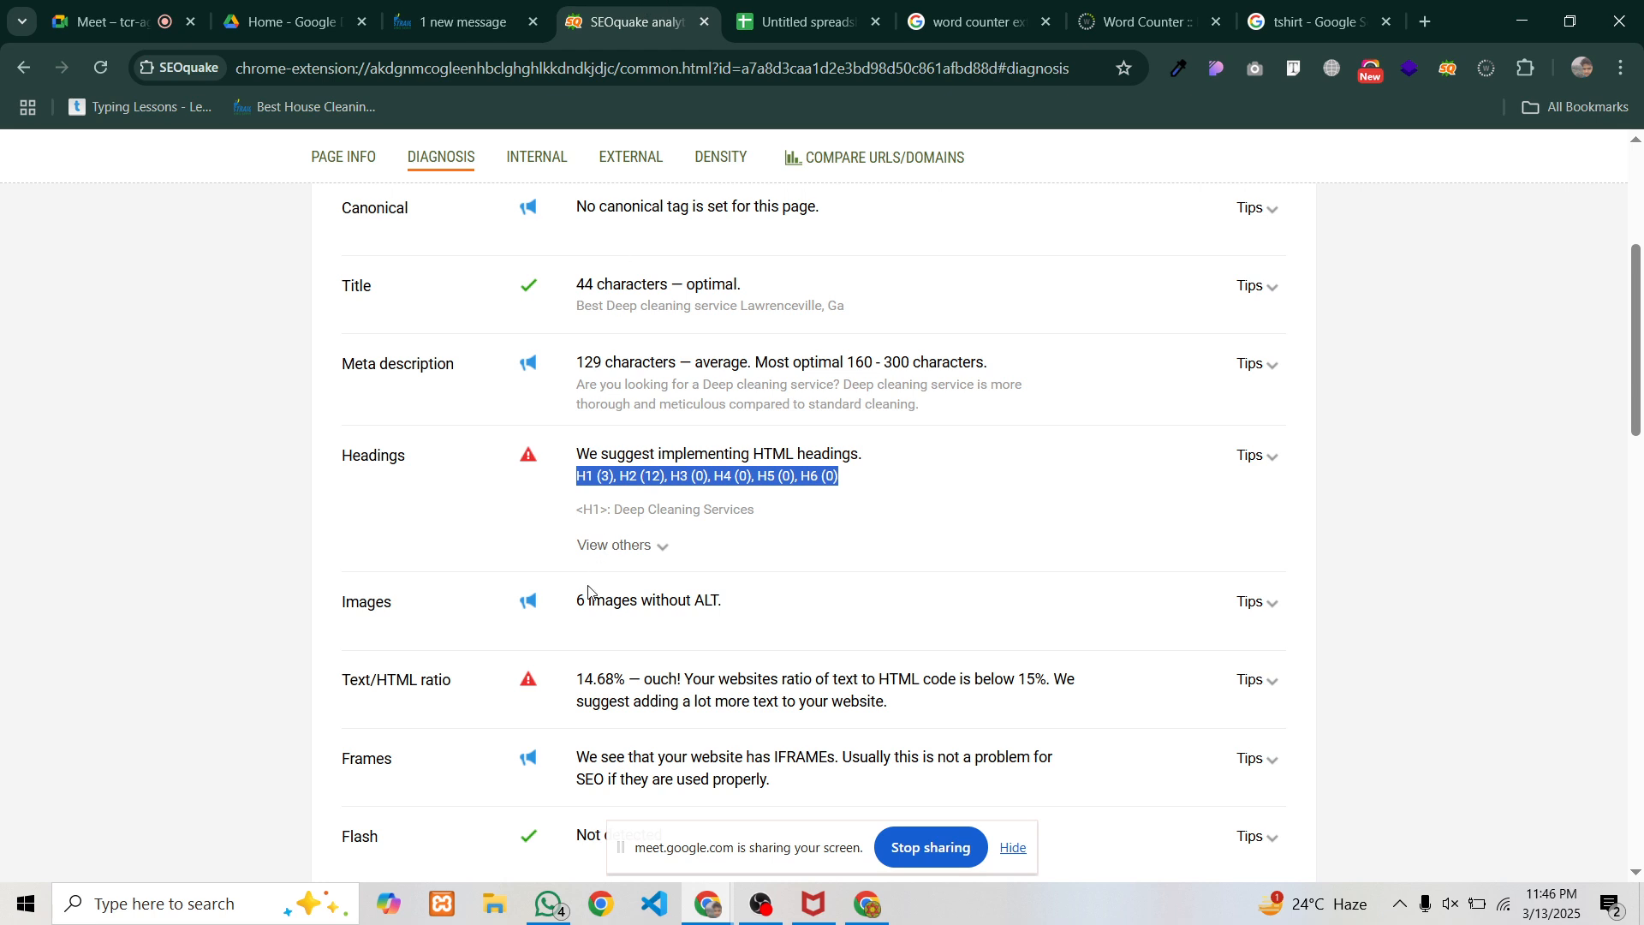
{"action": "left_click_drag", "start_coordinate": [573, 600], "coordinate": [725, 605]}
{"action": "key", "text": "ctrl+c"}
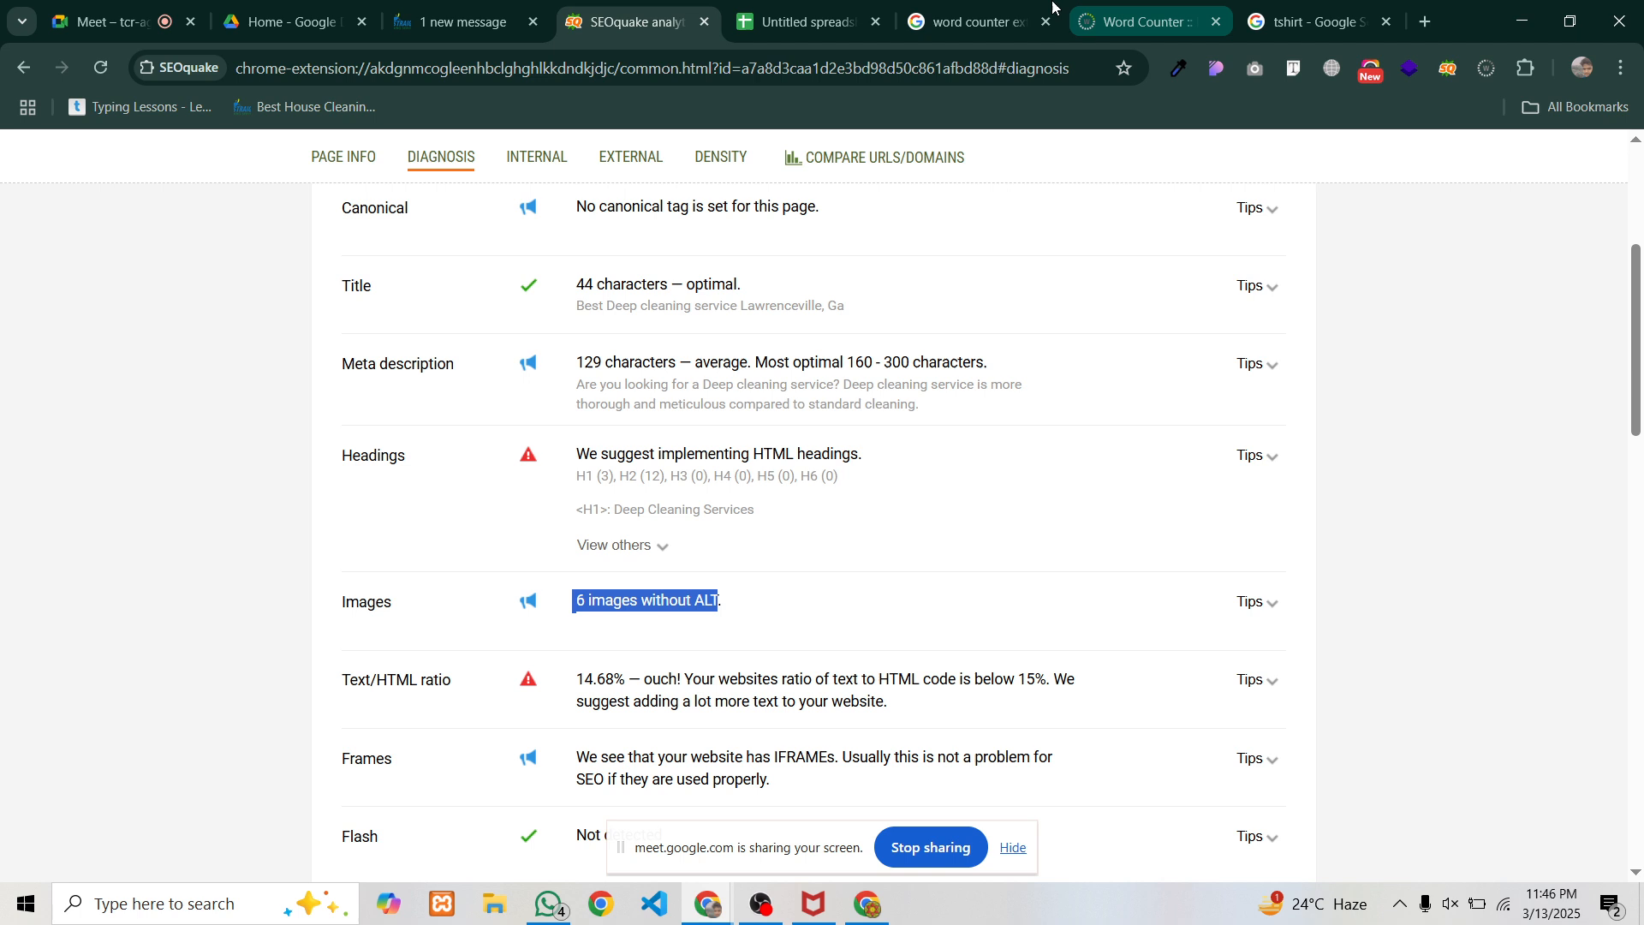
{"action": "left_click", "coordinate": [801, 22]}
{"action": "left_click", "coordinate": [722, 512]}
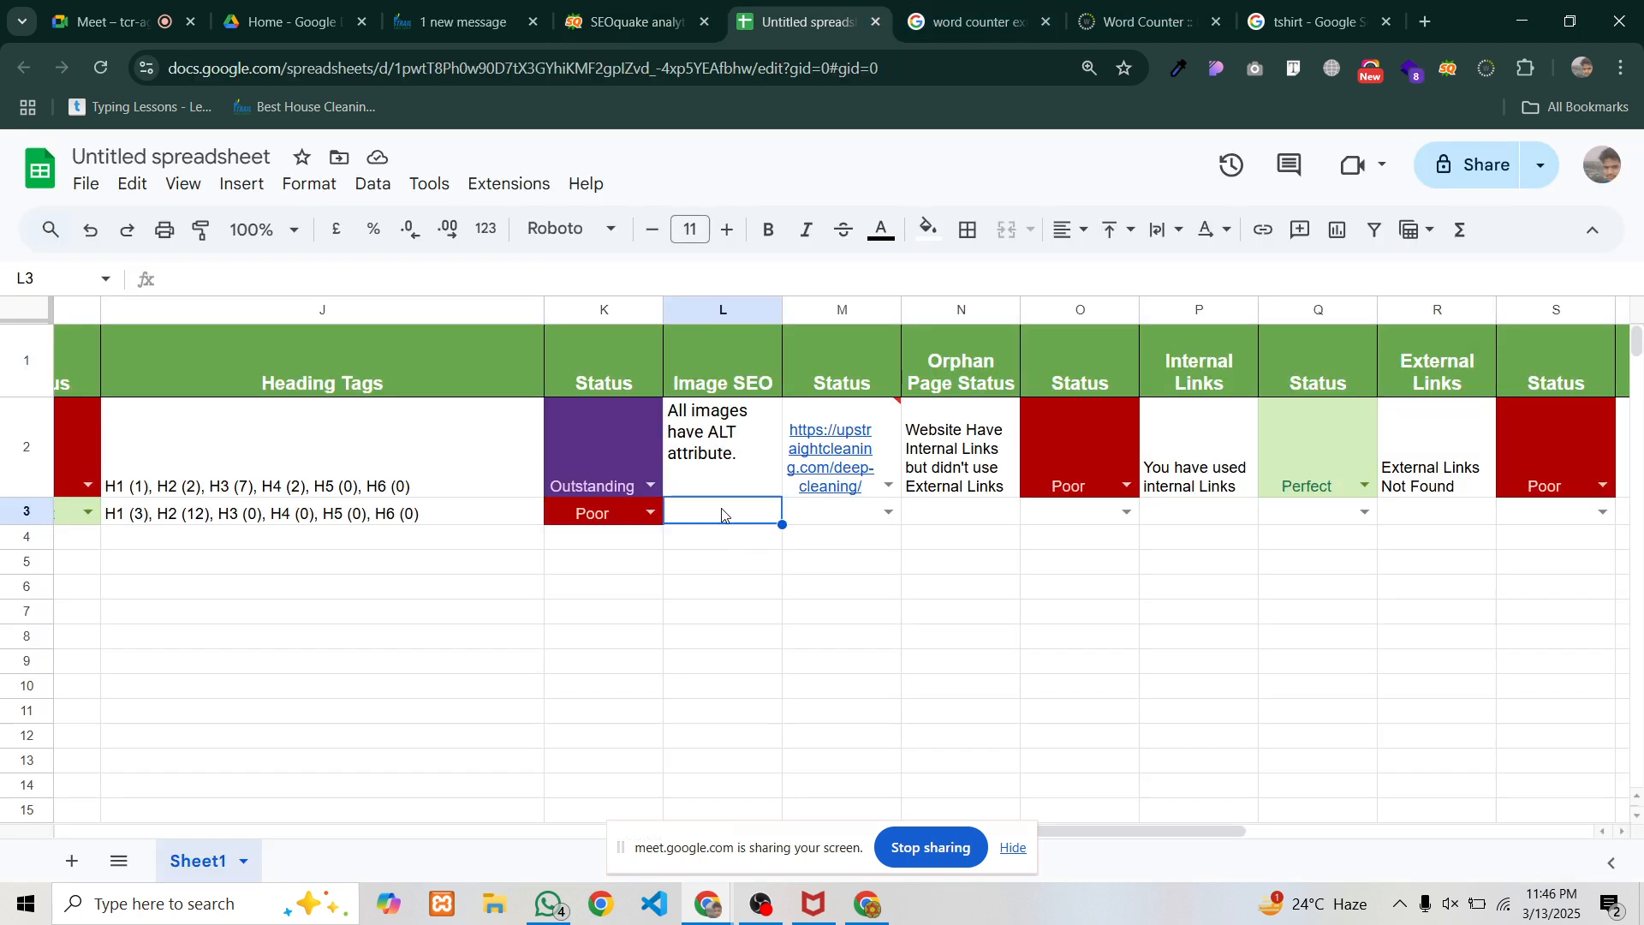
{"action": "key", "text": "ctrl+v"}
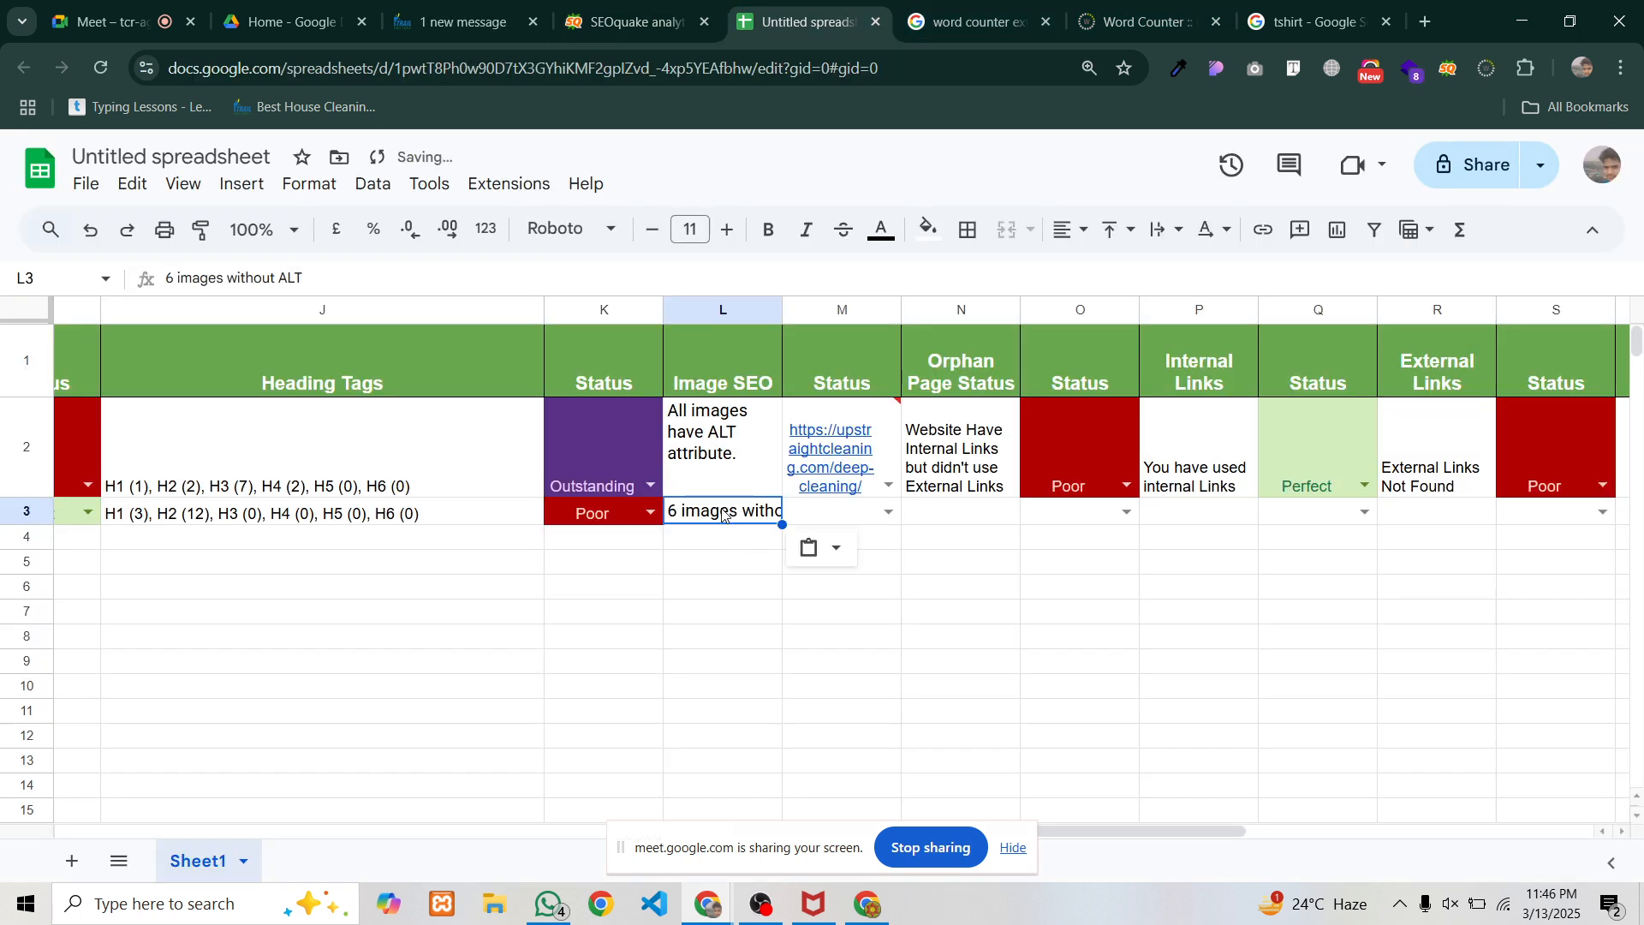
Set the image status dropdowns: M2 to Good and M3 to Poor
{"action": "left_click", "coordinate": [842, 458]}
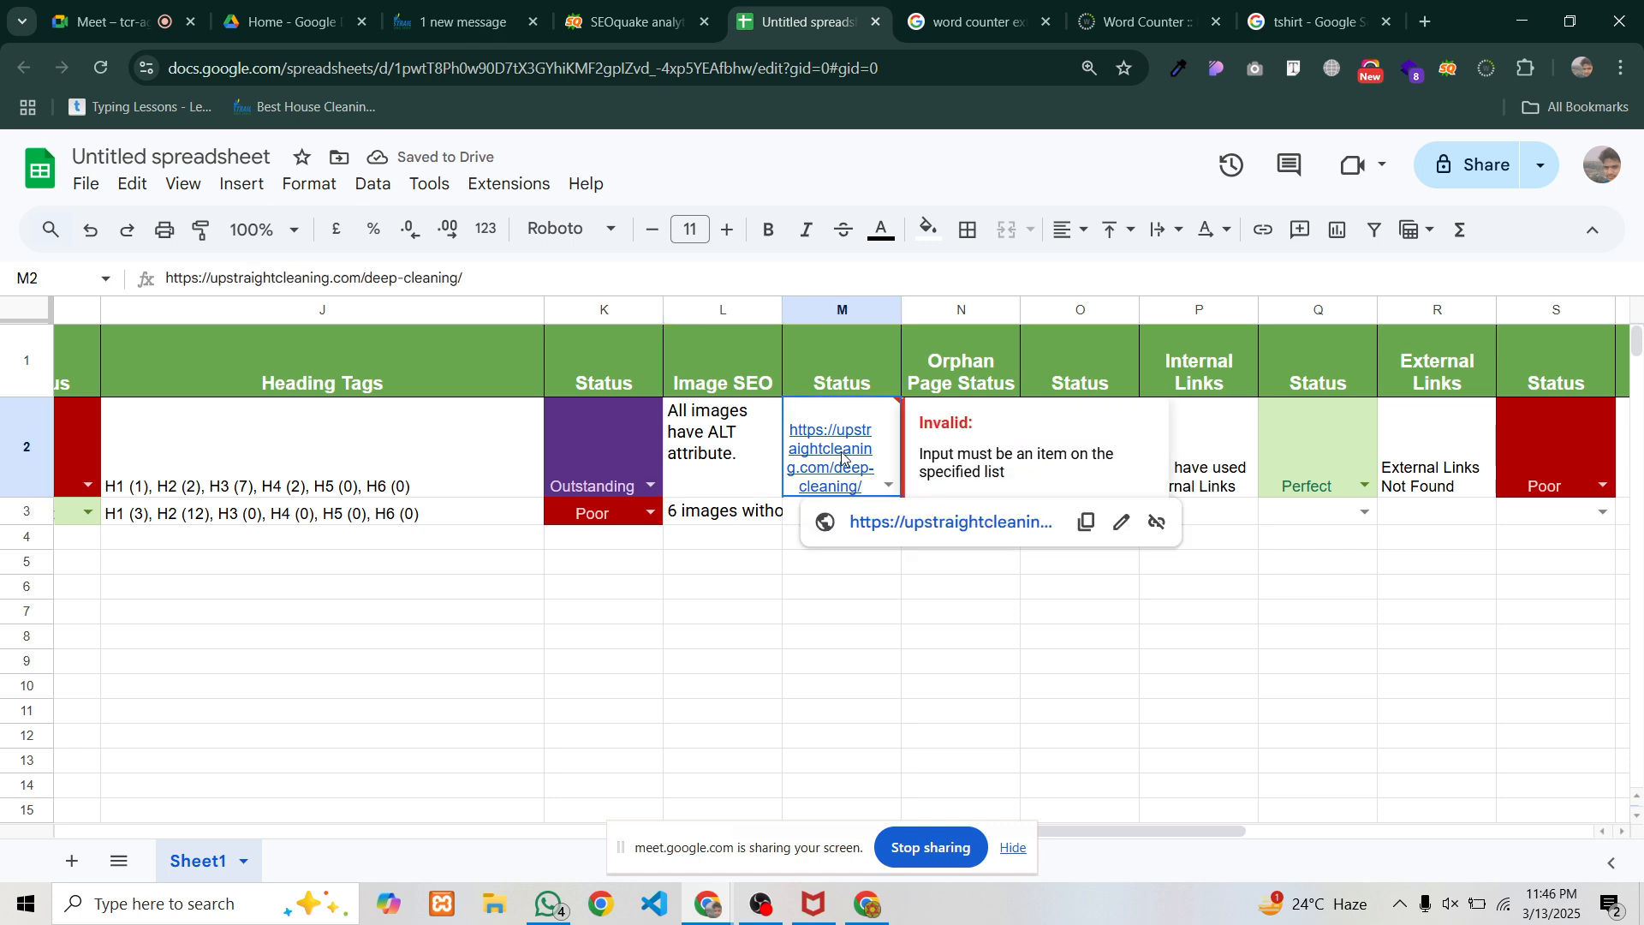
{"action": "double_click", "coordinate": [842, 458]}
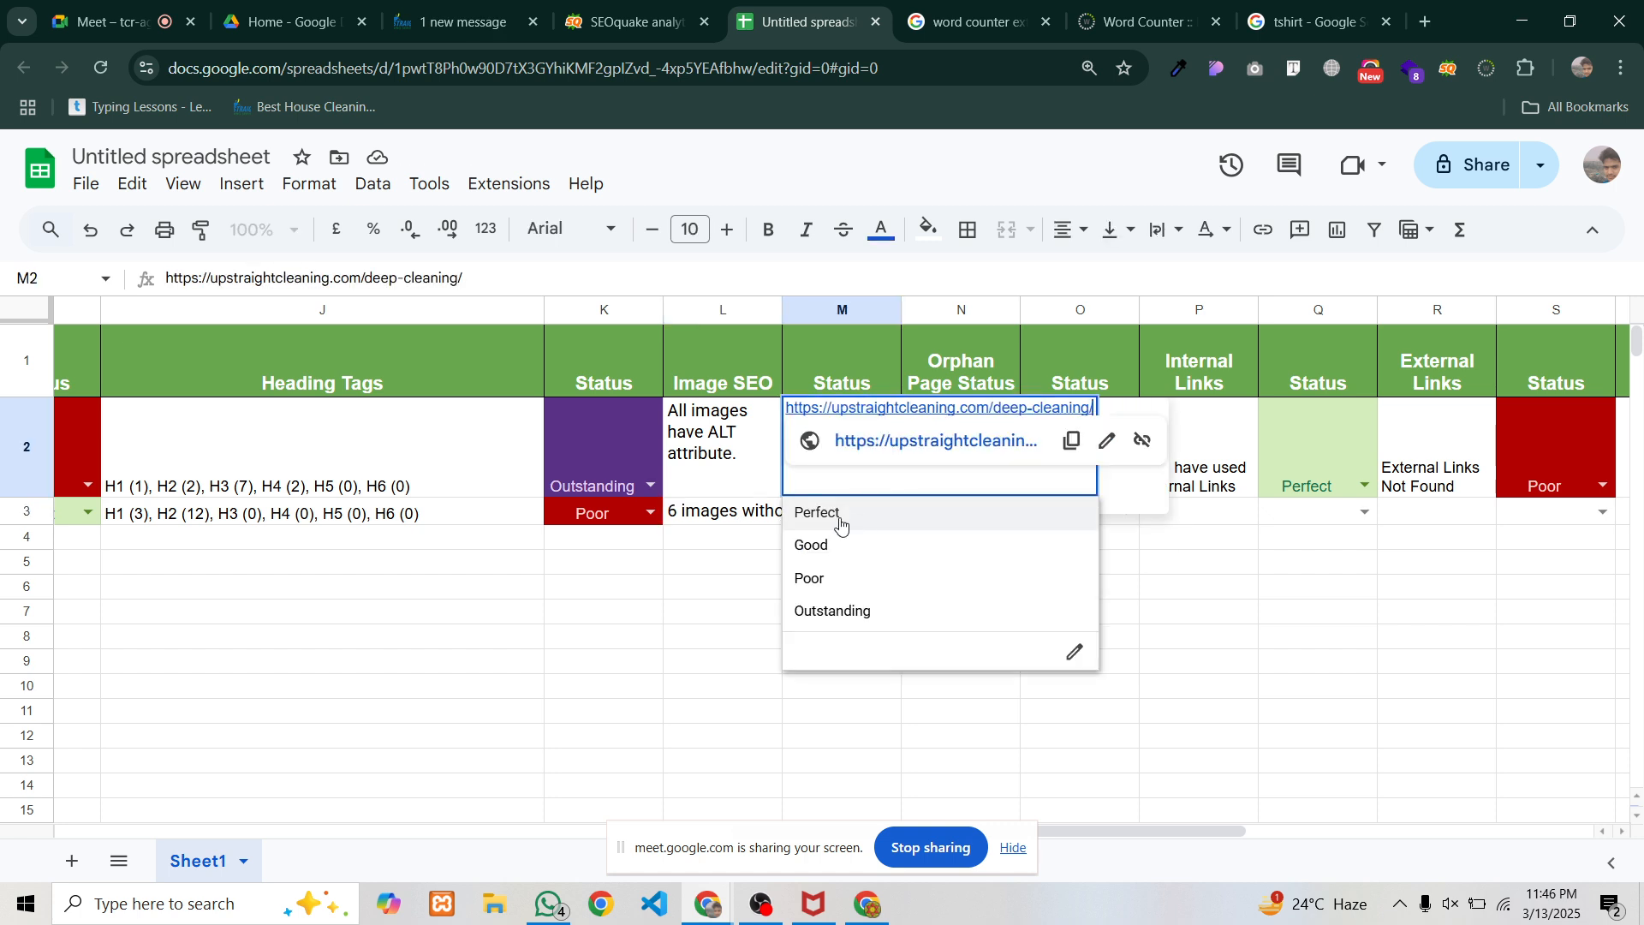
{"action": "left_click", "coordinate": [824, 548]}
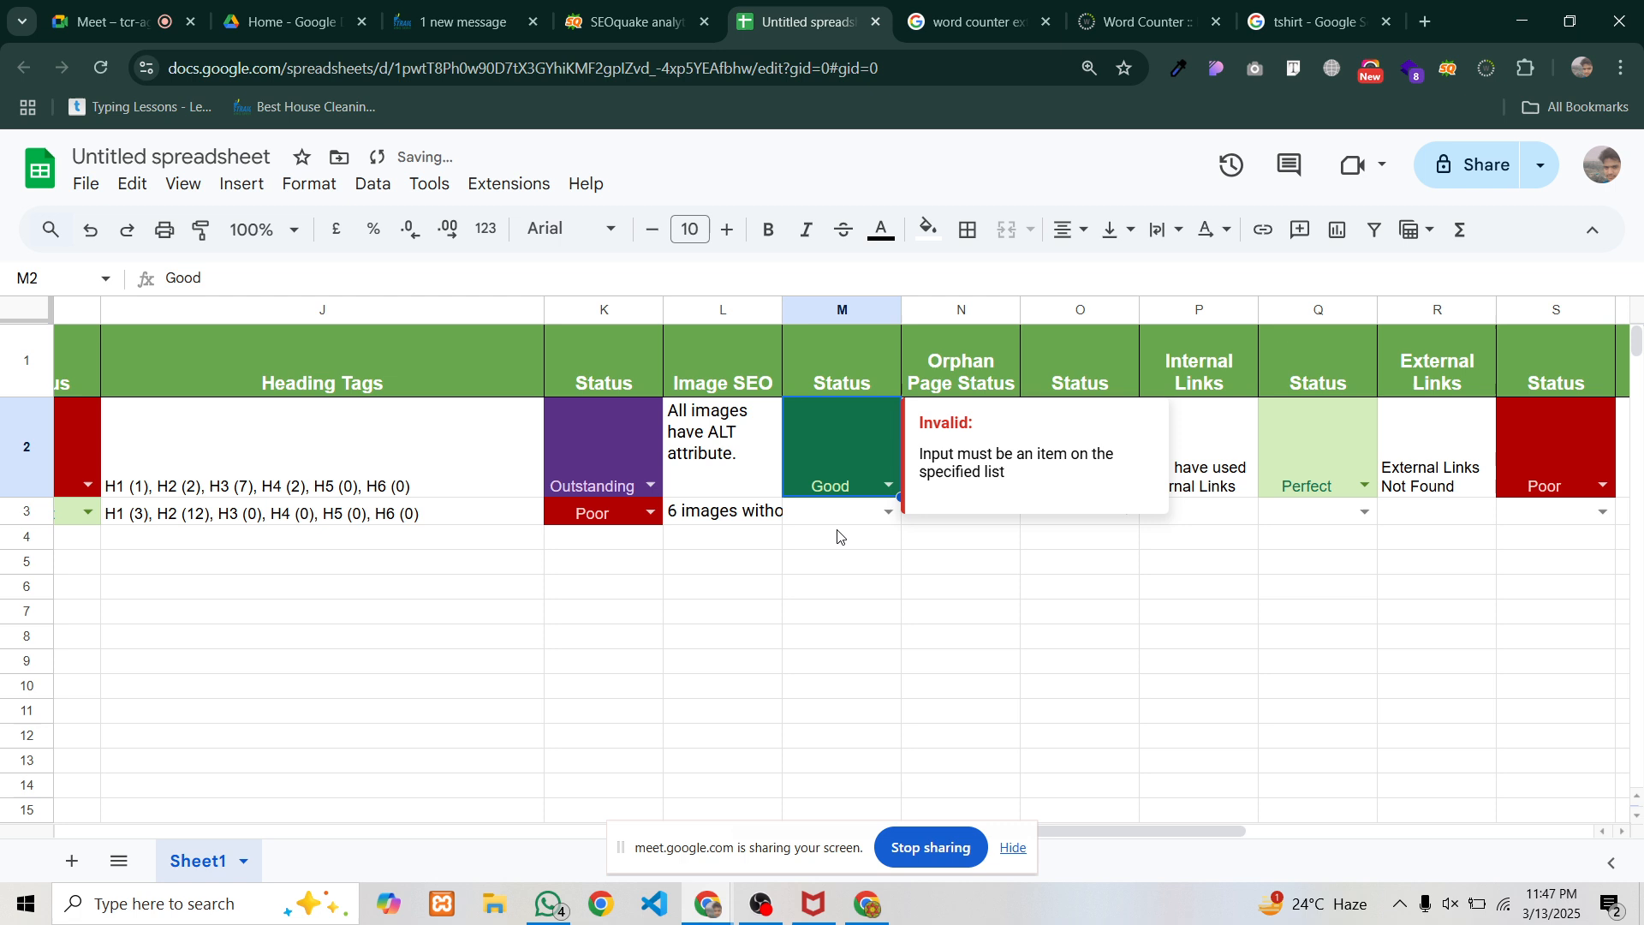
{"action": "left_click", "coordinate": [889, 513]}
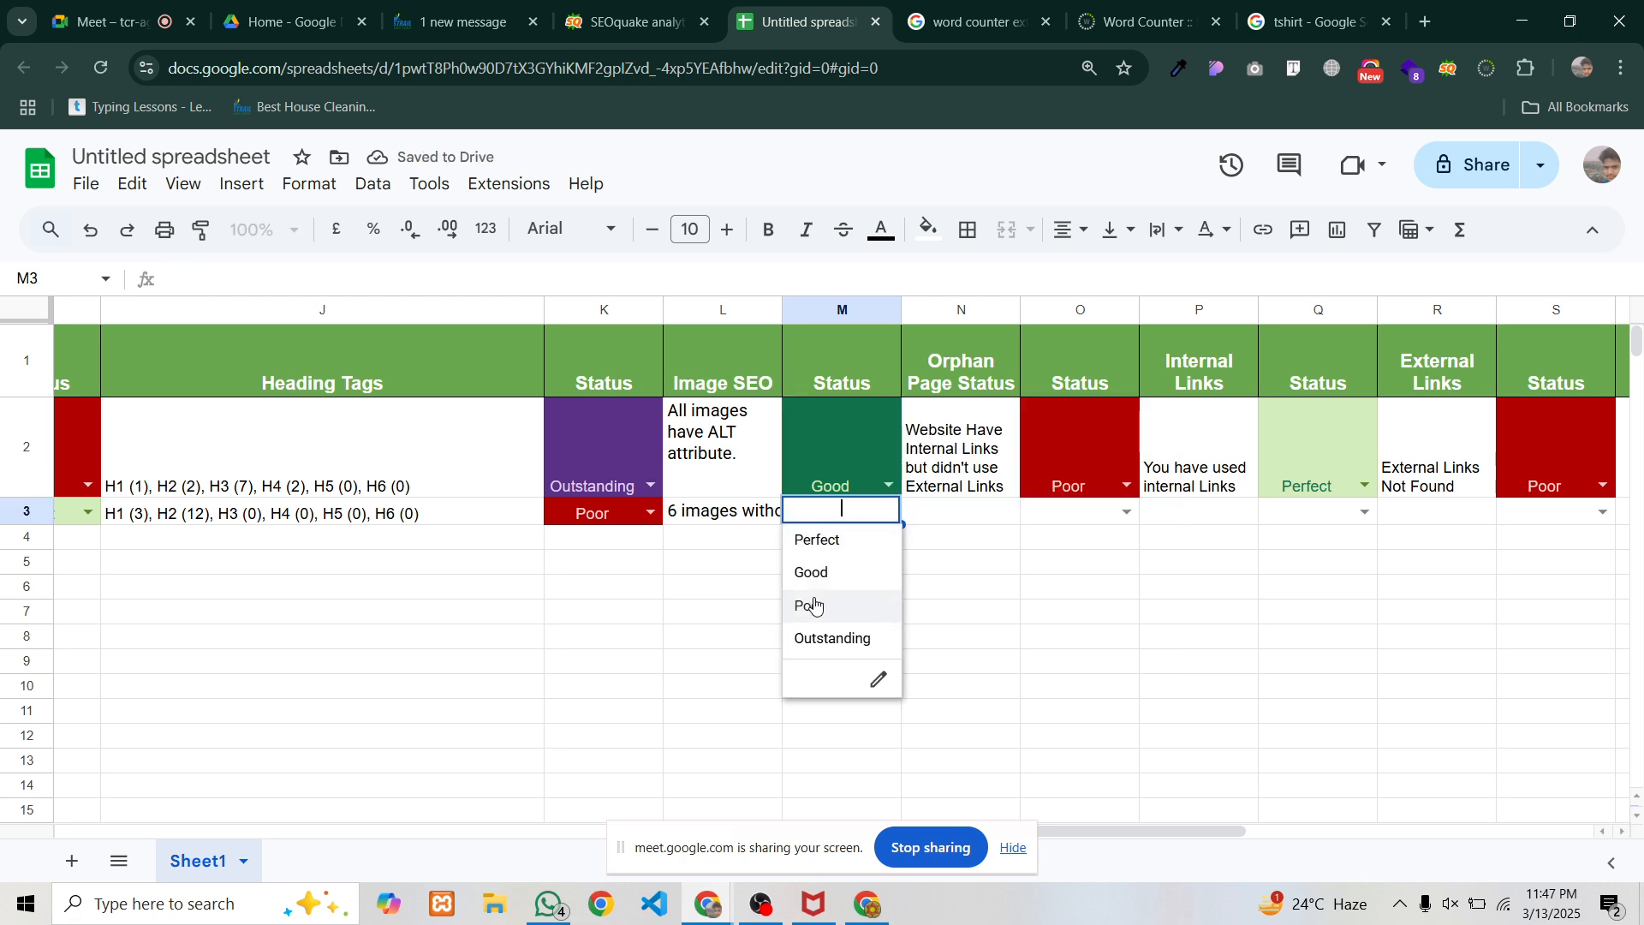
{"action": "left_click", "coordinate": [846, 603]}
{"action": "left_click", "coordinate": [951, 430]}
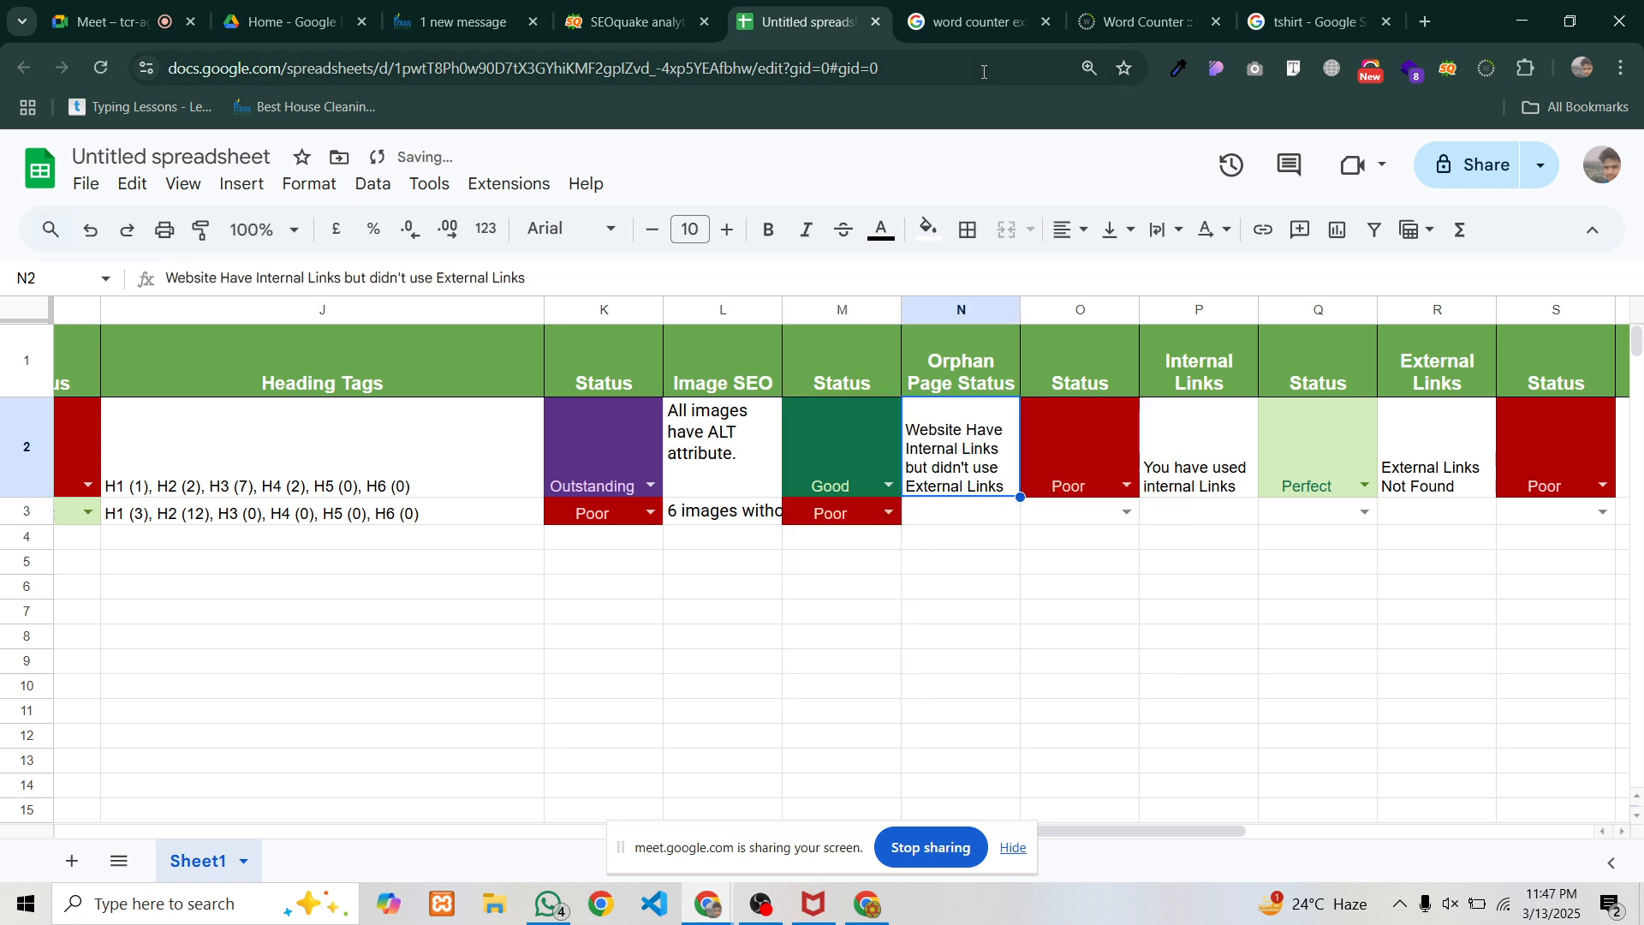
{"action": "left_click", "coordinate": [633, 21]}
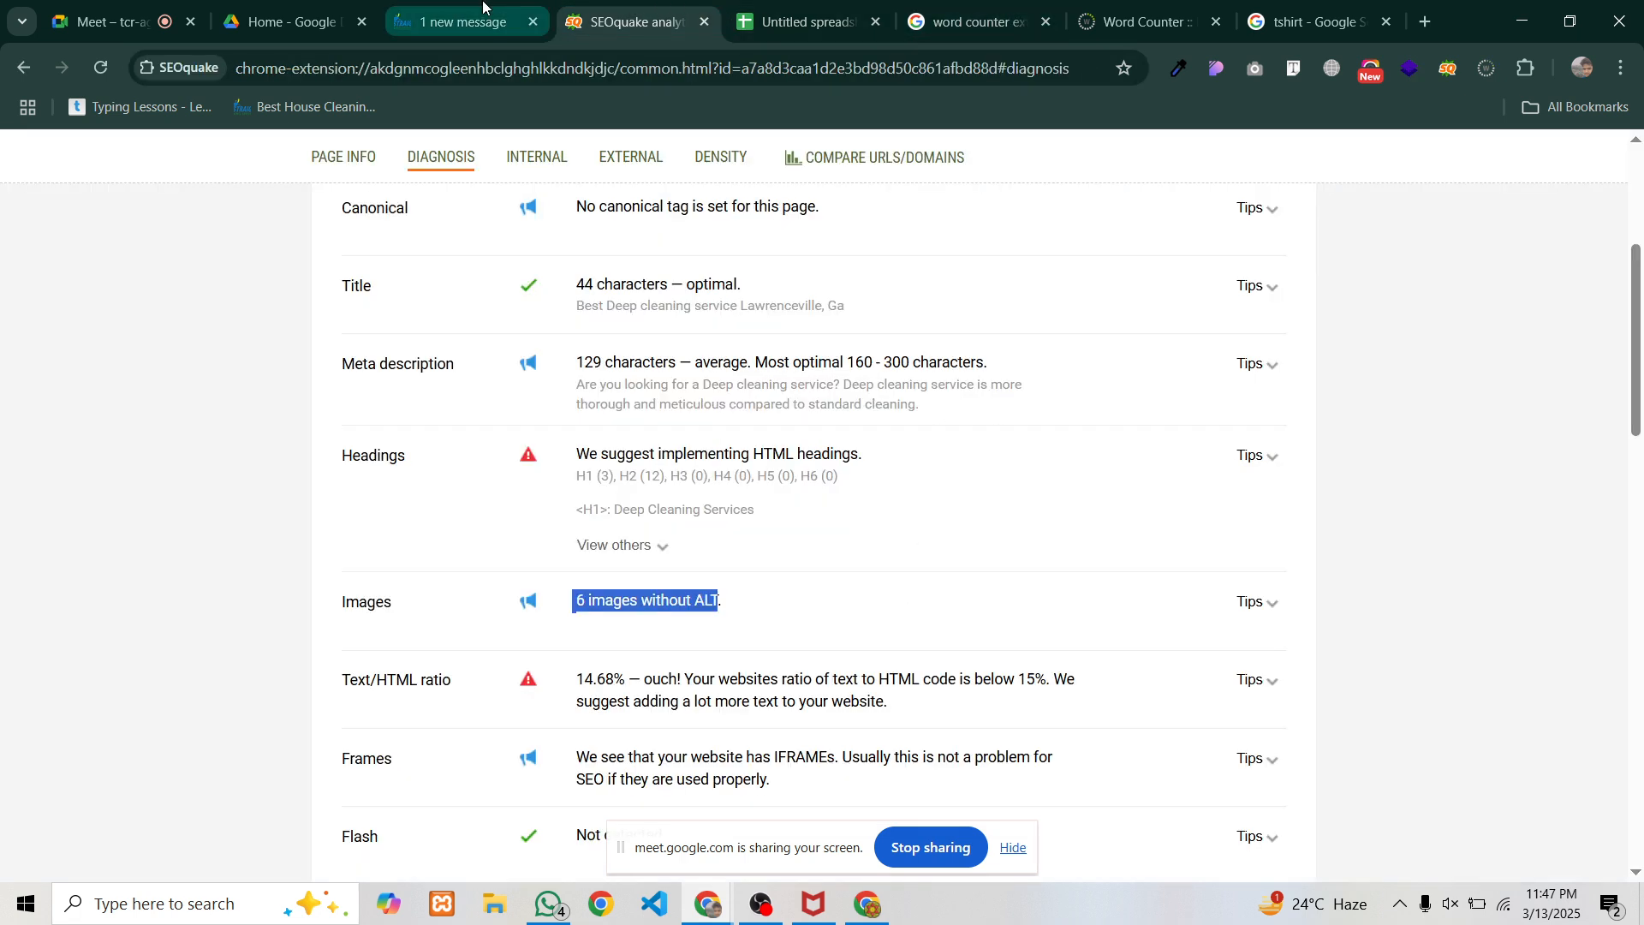
{"action": "left_click", "coordinate": [463, 21]}
{"action": "scroll", "coordinate": [626, 481], "scroll_direction": "down", "scroll_amount": 20}
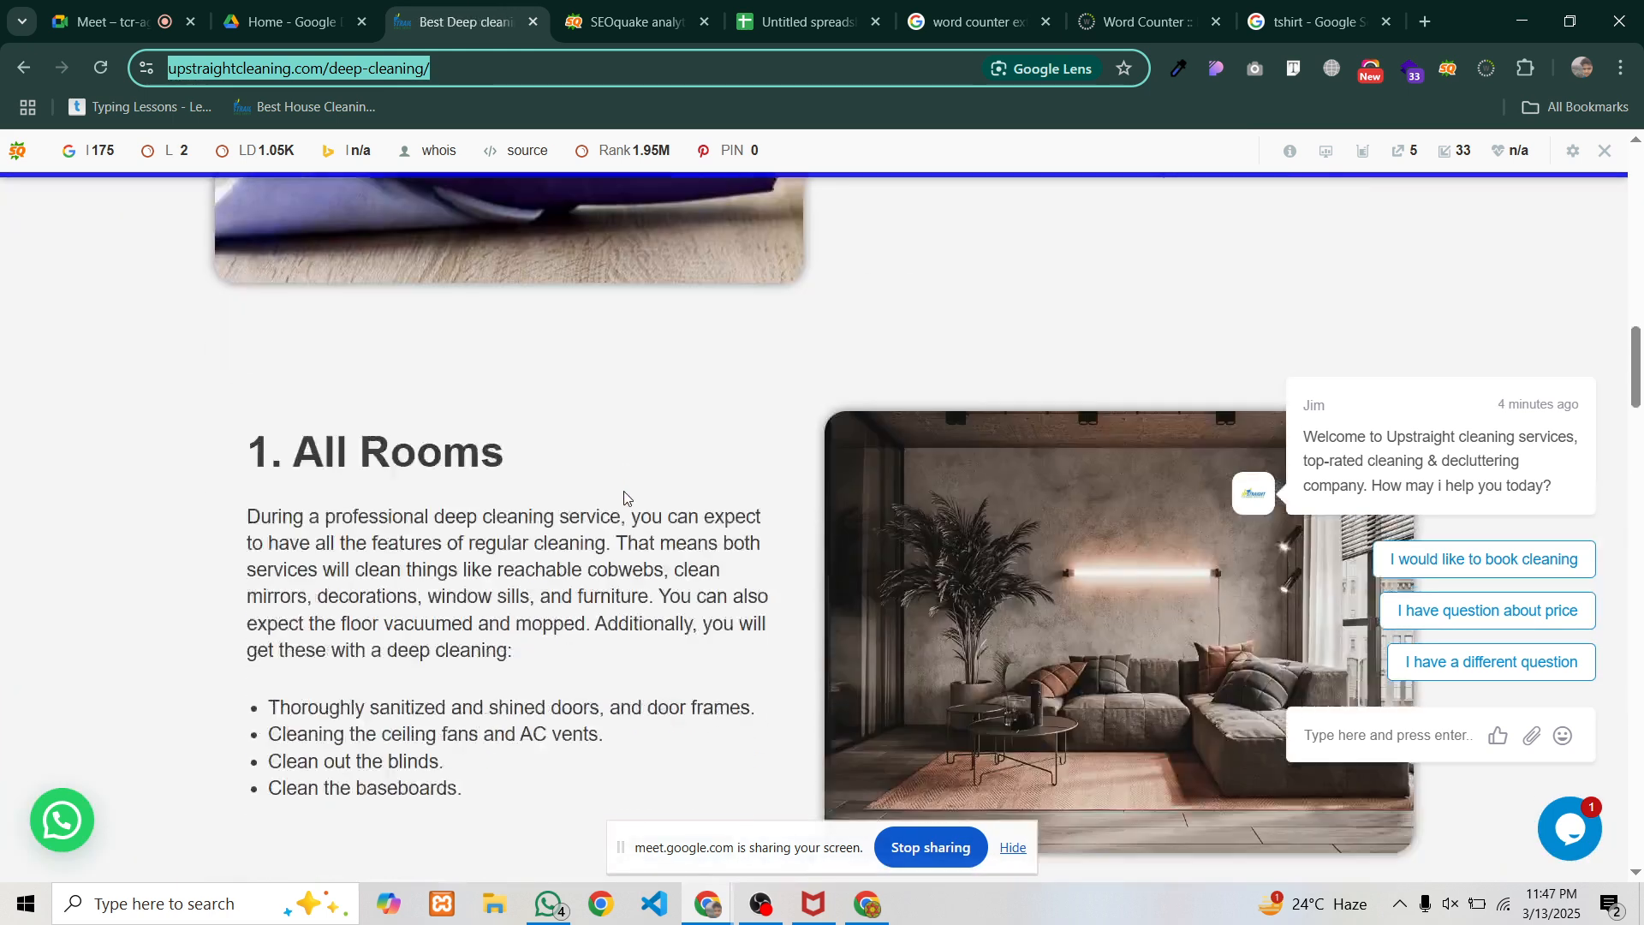
{"action": "scroll", "coordinate": [623, 491], "scroll_direction": "down", "scroll_amount": 20}
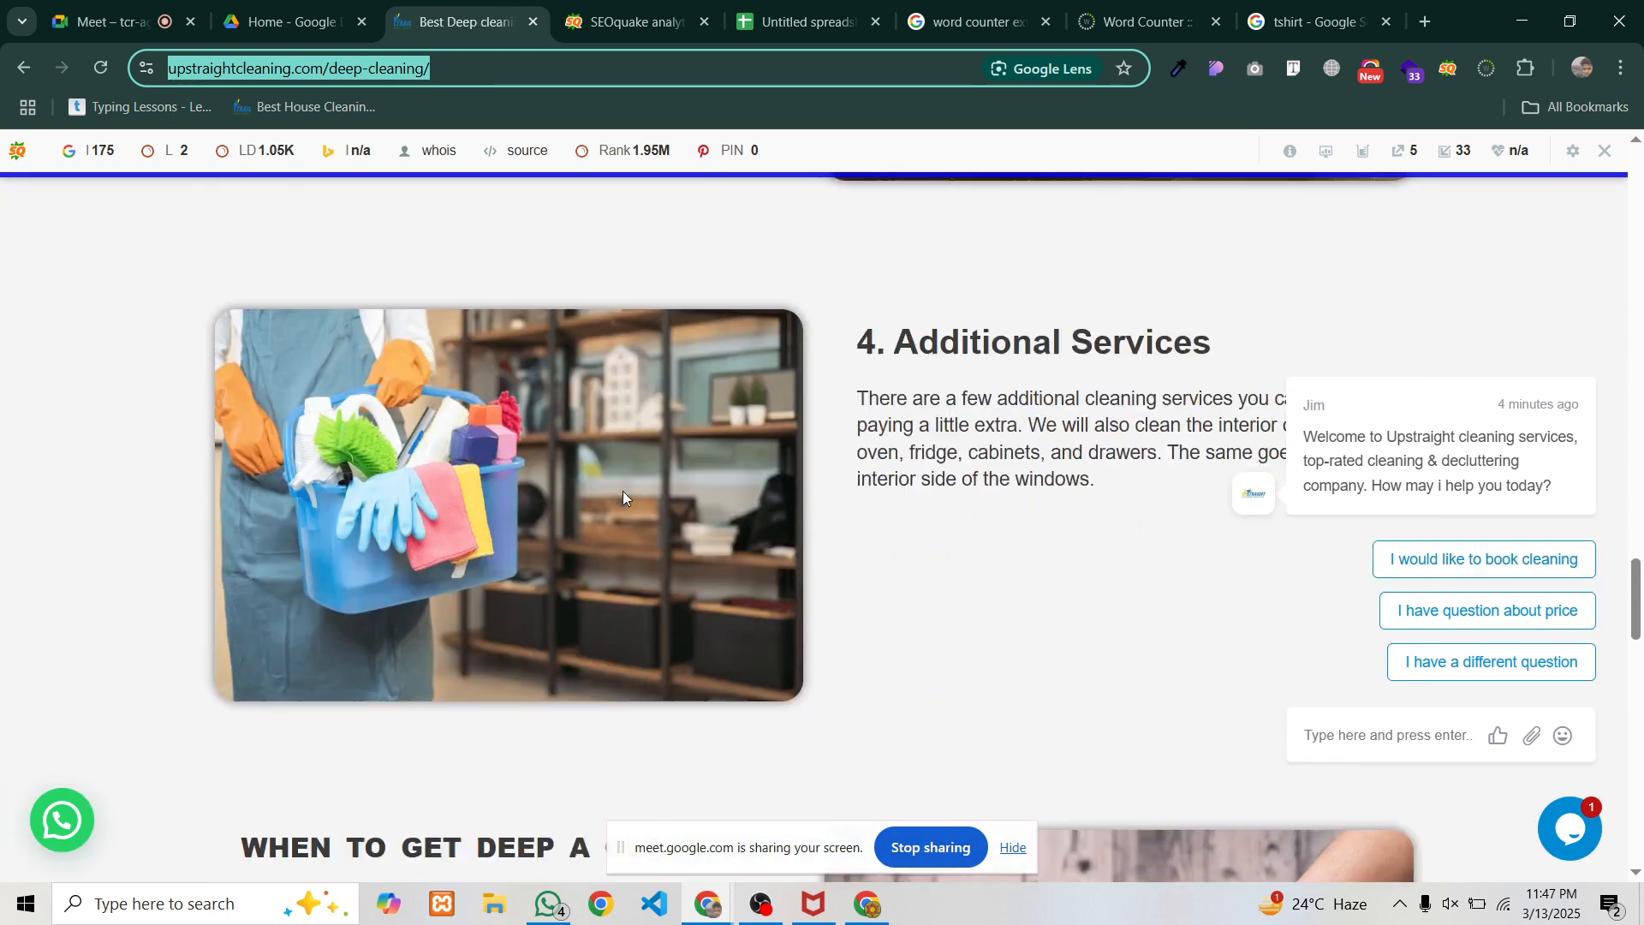
{"action": "scroll", "coordinate": [624, 491], "scroll_direction": "down", "scroll_amount": 15}
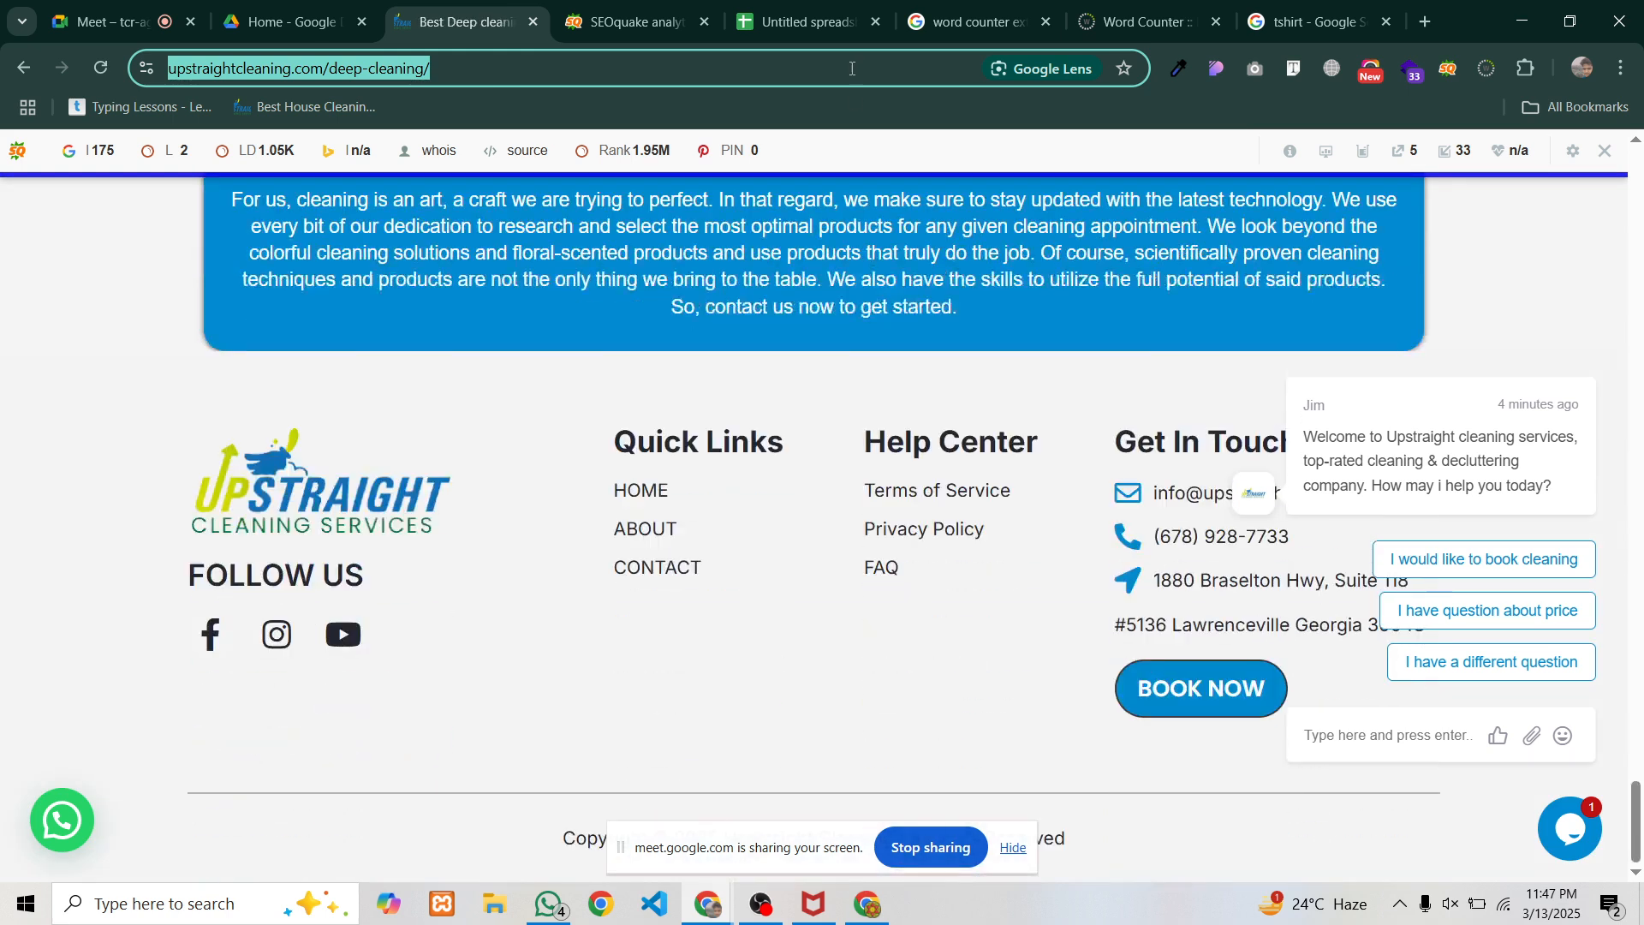
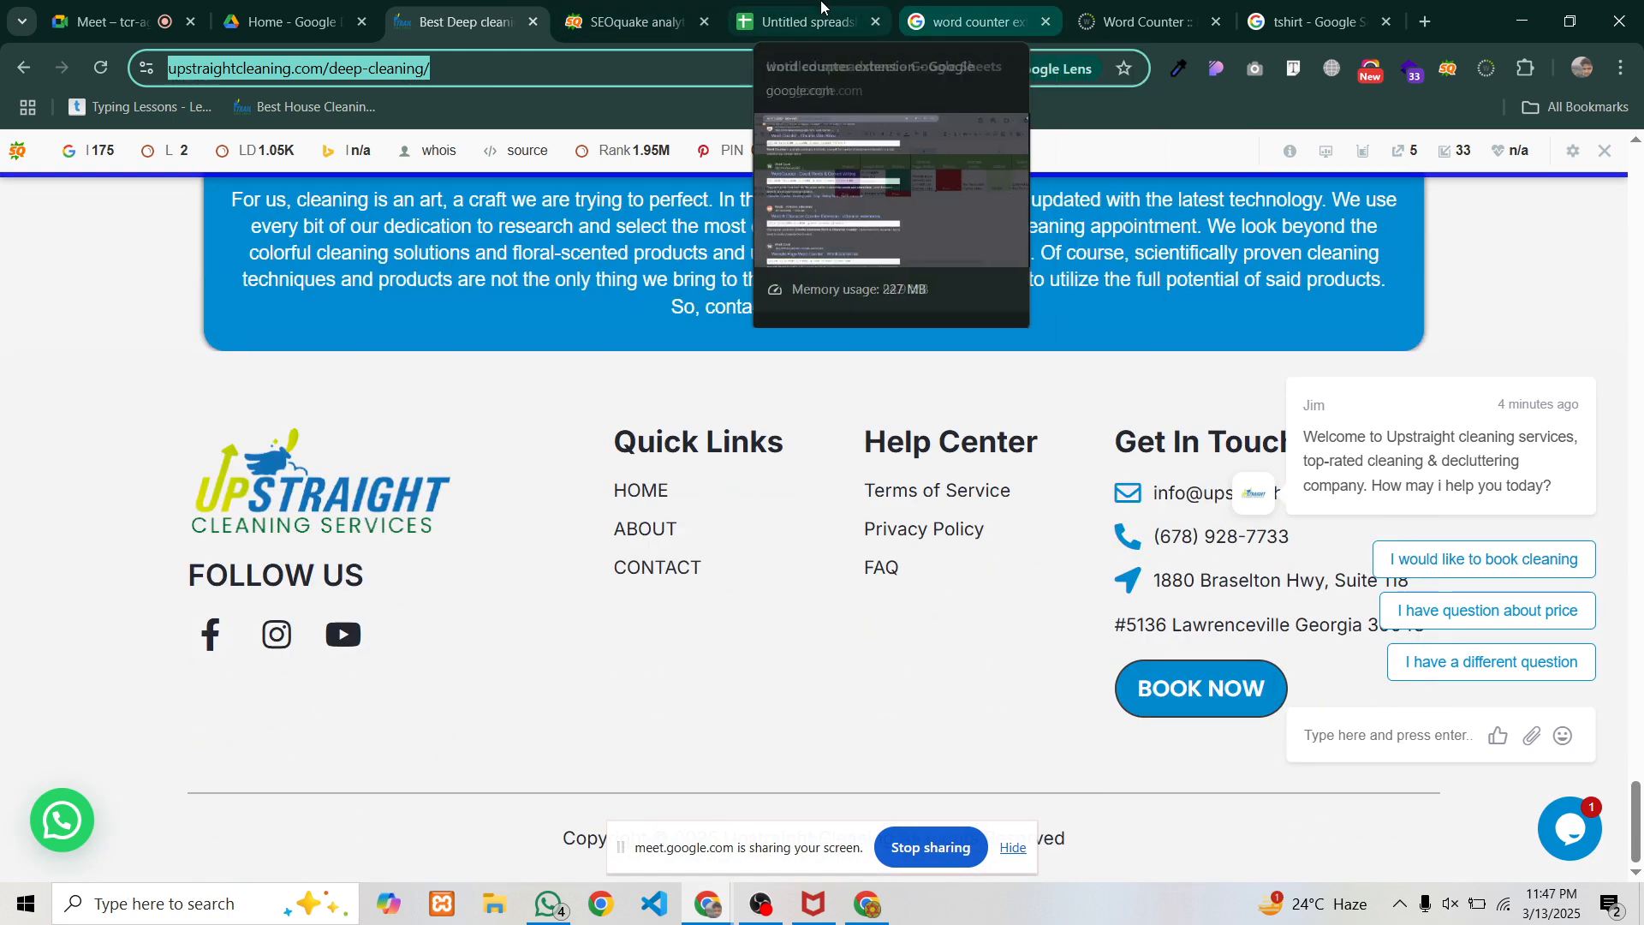
Check SEOquake's Images diagnosis showing 6 images without ALT, then return to the audit sheet
{"action": "left_click", "coordinate": [593, 8]}
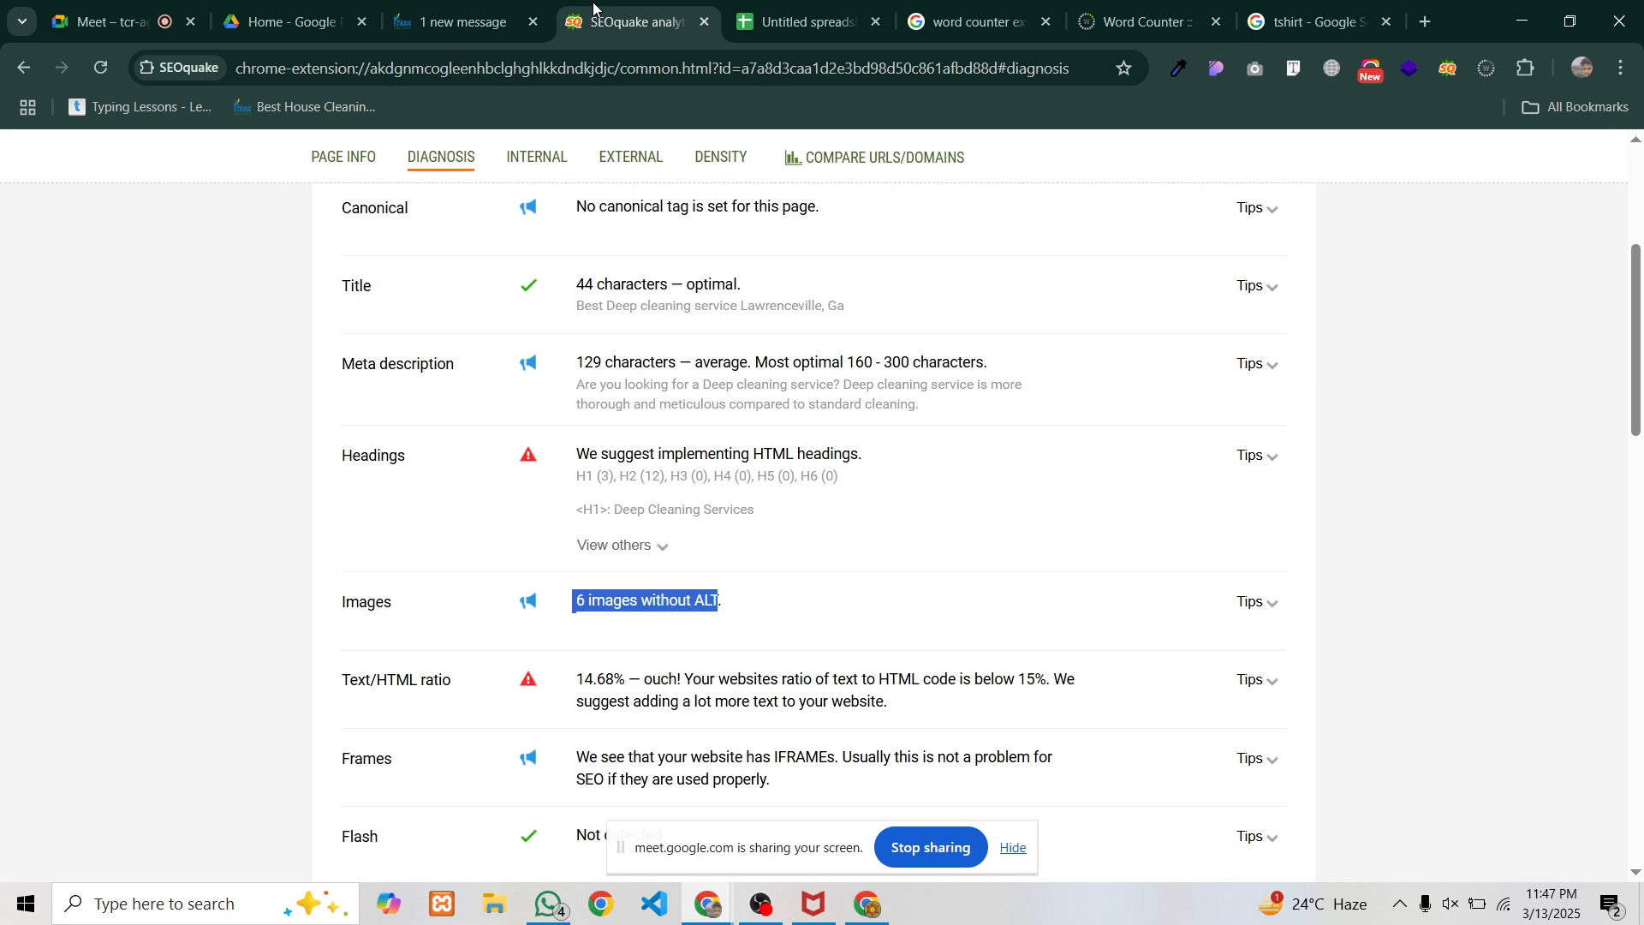
{"action": "left_click", "coordinate": [788, 22]}
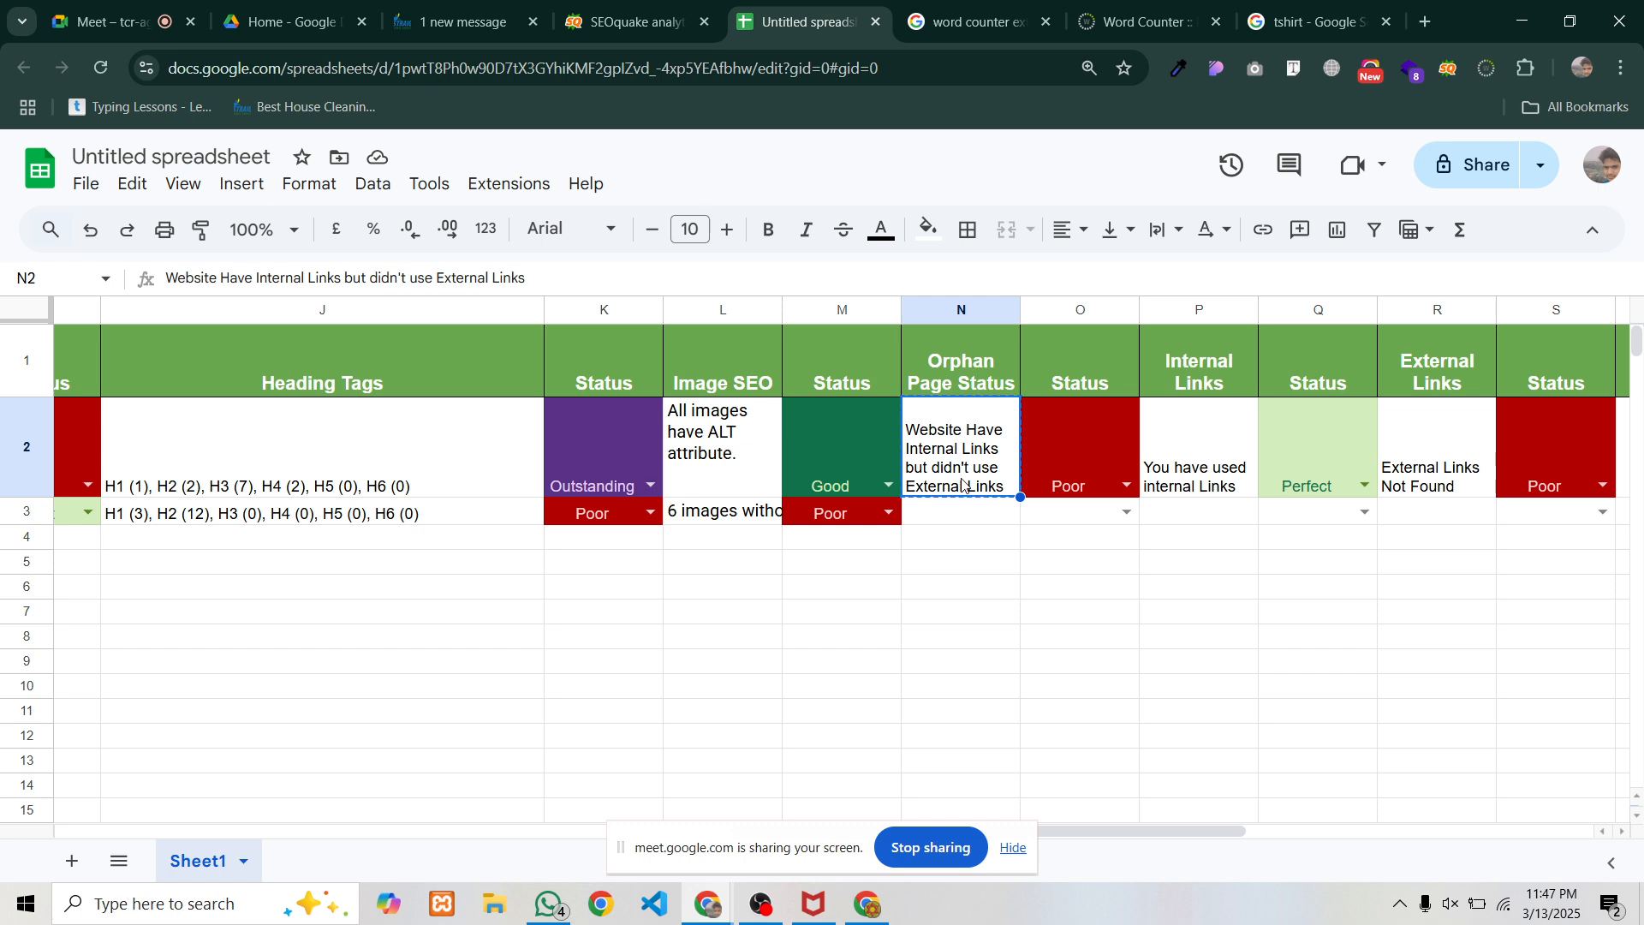
Write the note 'Don't have any internal and external links' in N3 and rate O3 Poor
{"action": "left_click", "coordinate": [970, 524]}
{"action": "type", "text": "Website Have Internal Links but didn't use External Links"}
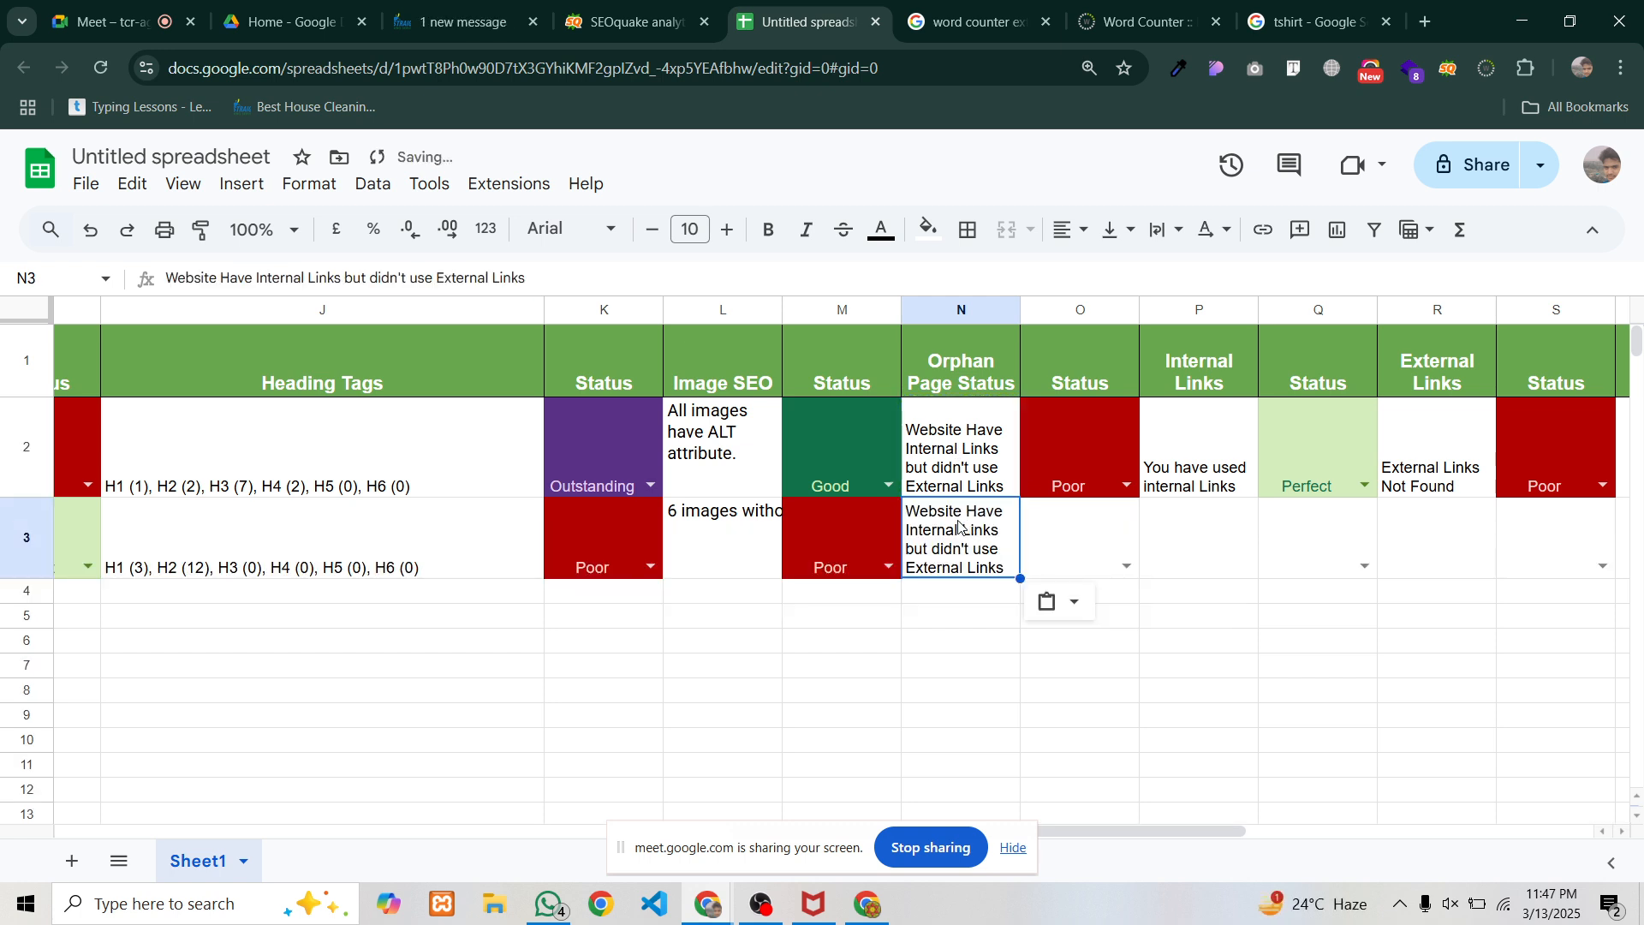
{"action": "double_click", "coordinate": [952, 531]}
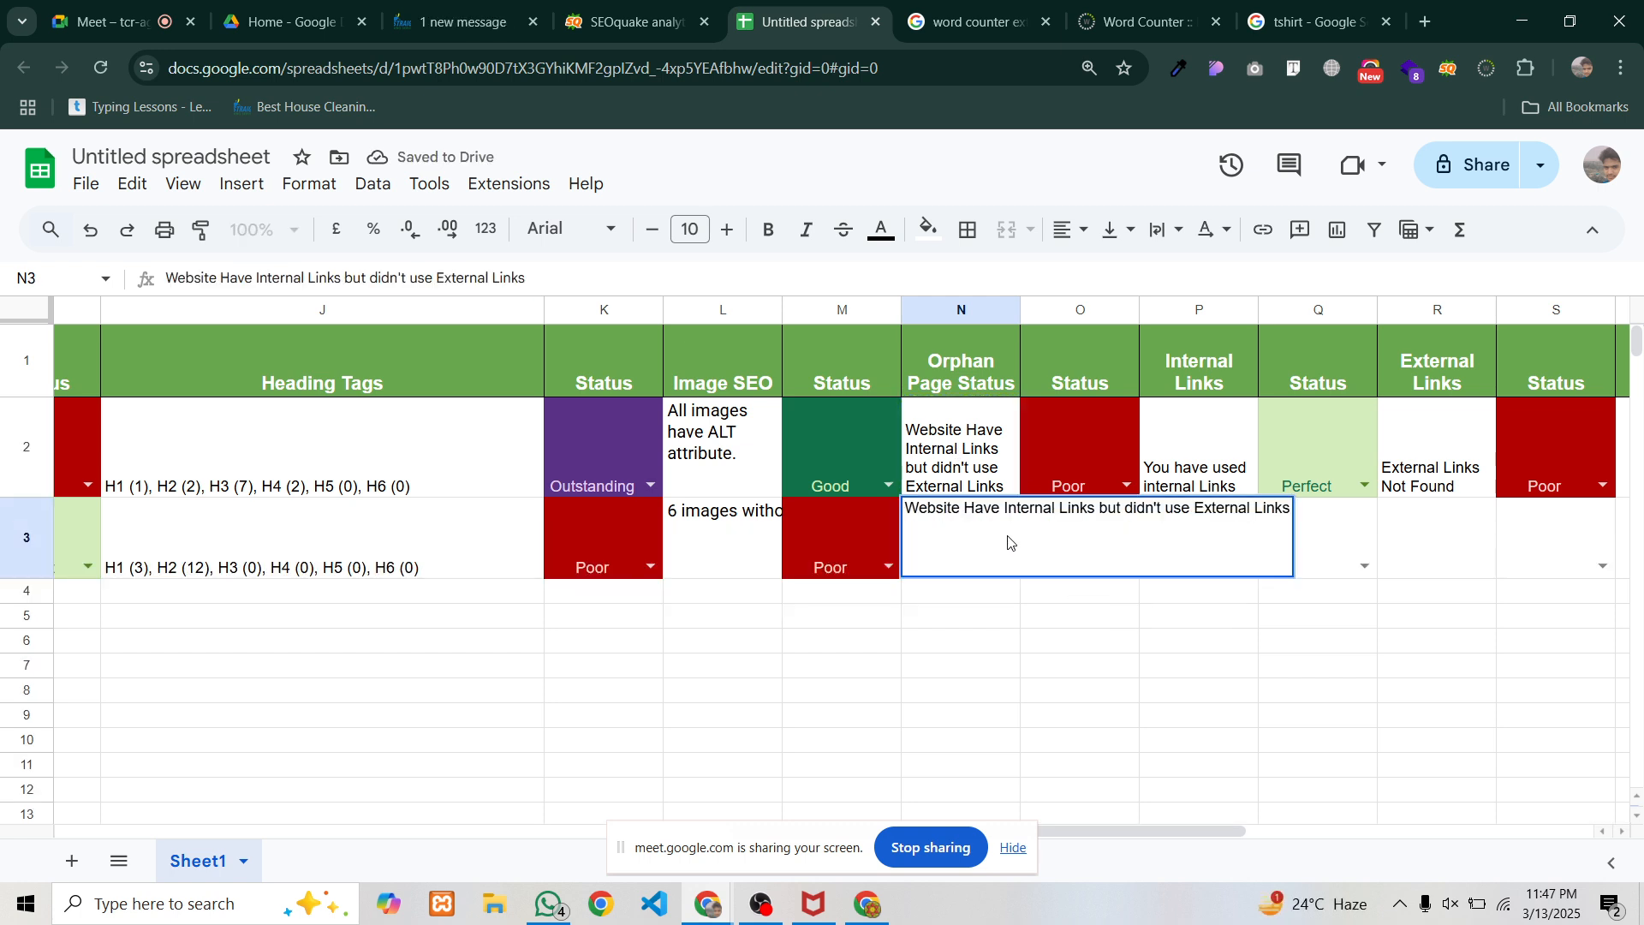
{"action": "key", "text": "BackSpace"}
{"action": "key", "text": "BackSpace"}
{"action": "key", "text": "BackSpace"}
{"action": "key", "text": "BackSpace"}
{"action": "key", "text": "BackSpace"}
{"action": "key", "text": "BackSpace"}
{"action": "key", "text": "BackSpace"}
{"action": "key", "text": "BackSpace"}
{"action": "key", "text": "BackSpace"}
{"action": "key", "text": "BackSpace"}
{"action": "key", "text": "BackSpace"}
{"action": "key", "text": "BackSpace"}
{"action": "key", "text": "BackSpace"}
{"action": "key", "text": "BackSpace"}
{"action": "key", "text": "BackSpace"}
{"action": "key", "text": "BackSpace"}
{"action": "key", "text": "BackSpace"}
{"action": "key", "text": "BackSpace"}
{"action": "key", "text": "BackSpace"}
{"action": "key", "text": "BackSpace"}
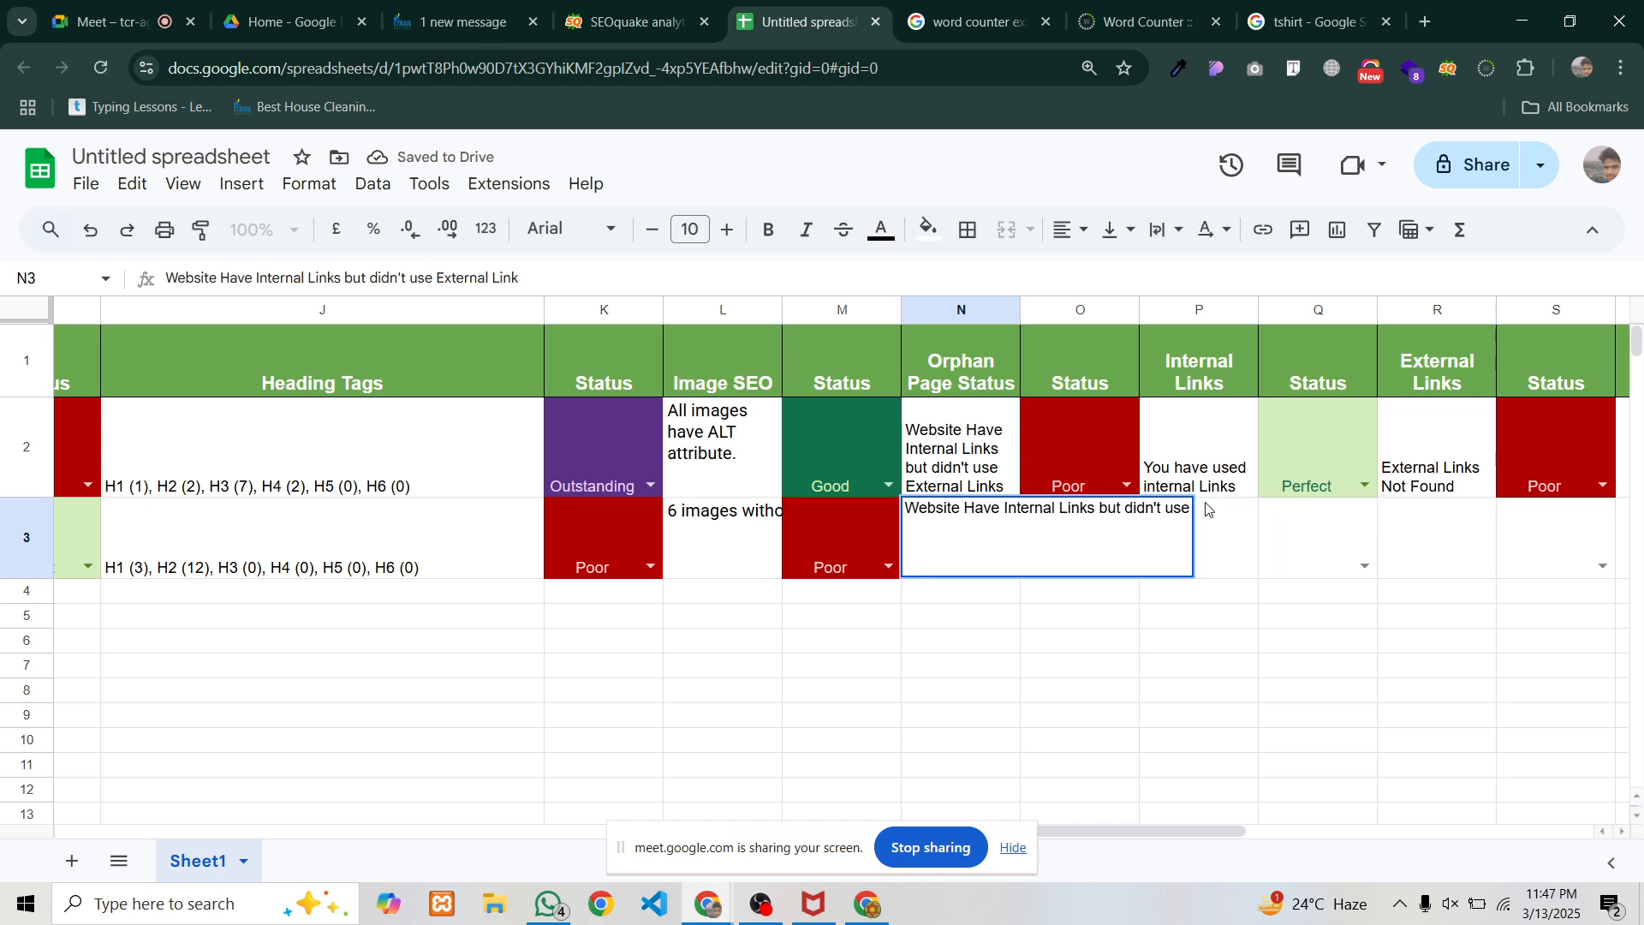
{"action": "key", "text": "BackSpace"}
{"action": "key", "text": "BackSpace"}
{"action": "key", "text": "BackSpace"}
{"action": "key", "text": "BackSpace"}
{"action": "key", "text": "BackSpace"}
{"action": "key", "text": "BackSpace"}
{"action": "key", "text": "BackSpace"}
{"action": "key", "text": "BackSpace"}
{"action": "key", "text": "BackSpace"}
{"action": "key", "text": "BackSpace"}
{"action": "key", "text": "BackSpace"}
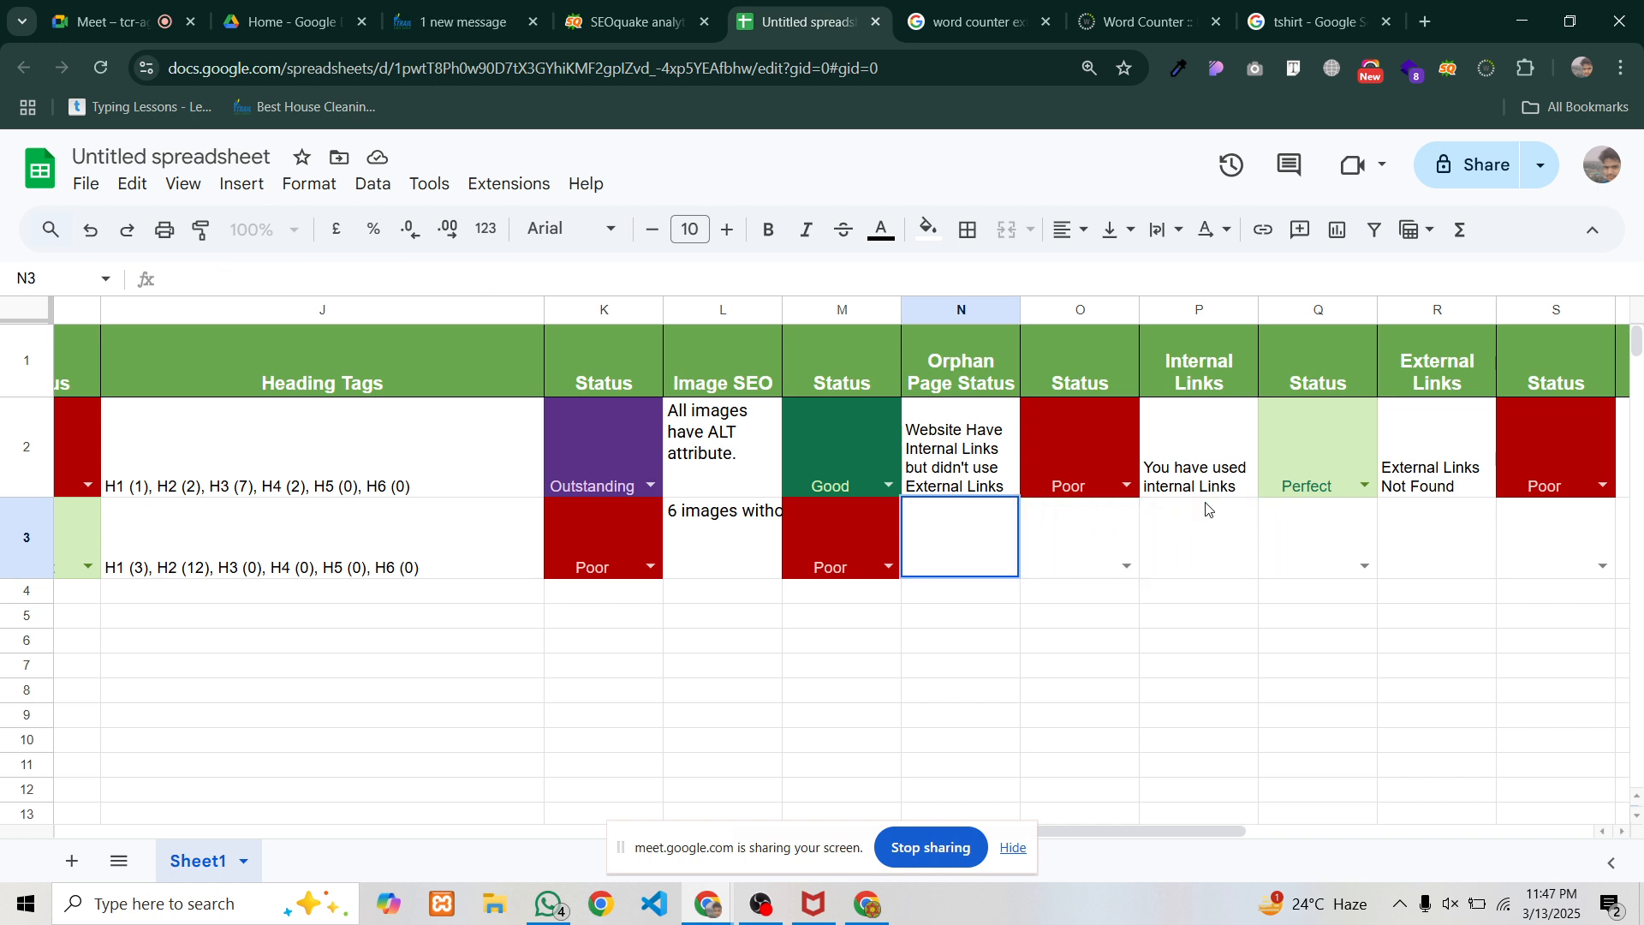
{"action": "type", "text": "Don't have any indte"}
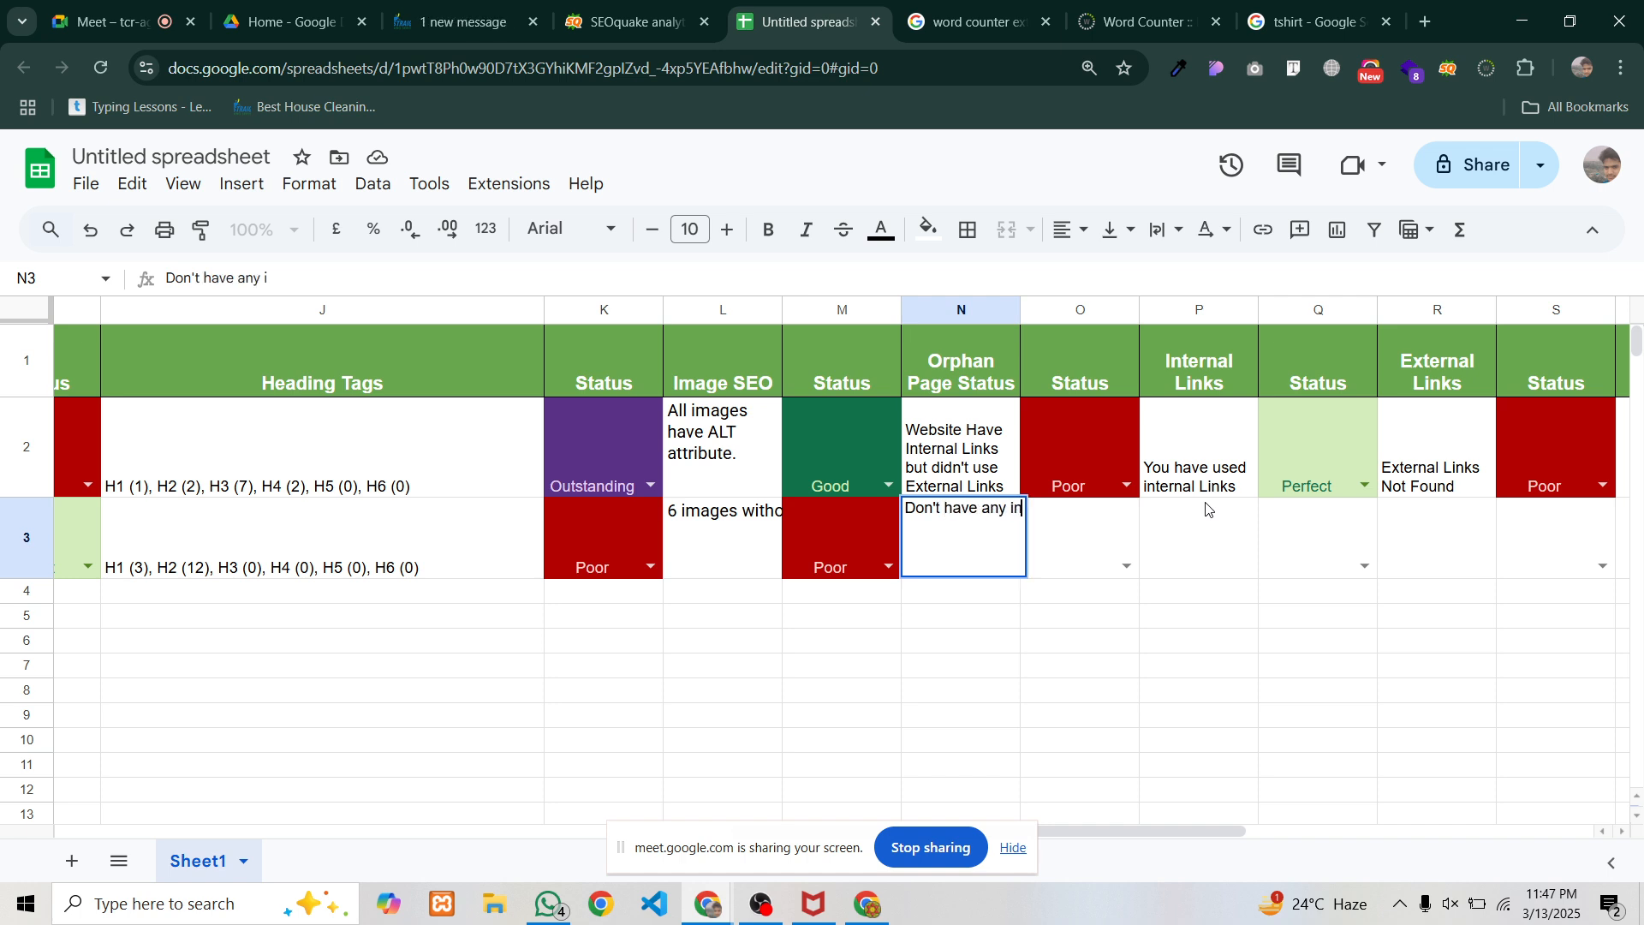
{"action": "key", "text": "BackSpace"}
{"action": "key", "text": "BackSpace"}
{"action": "key", "text": "BackSpace"}
{"action": "type", "text": "ternal and"}
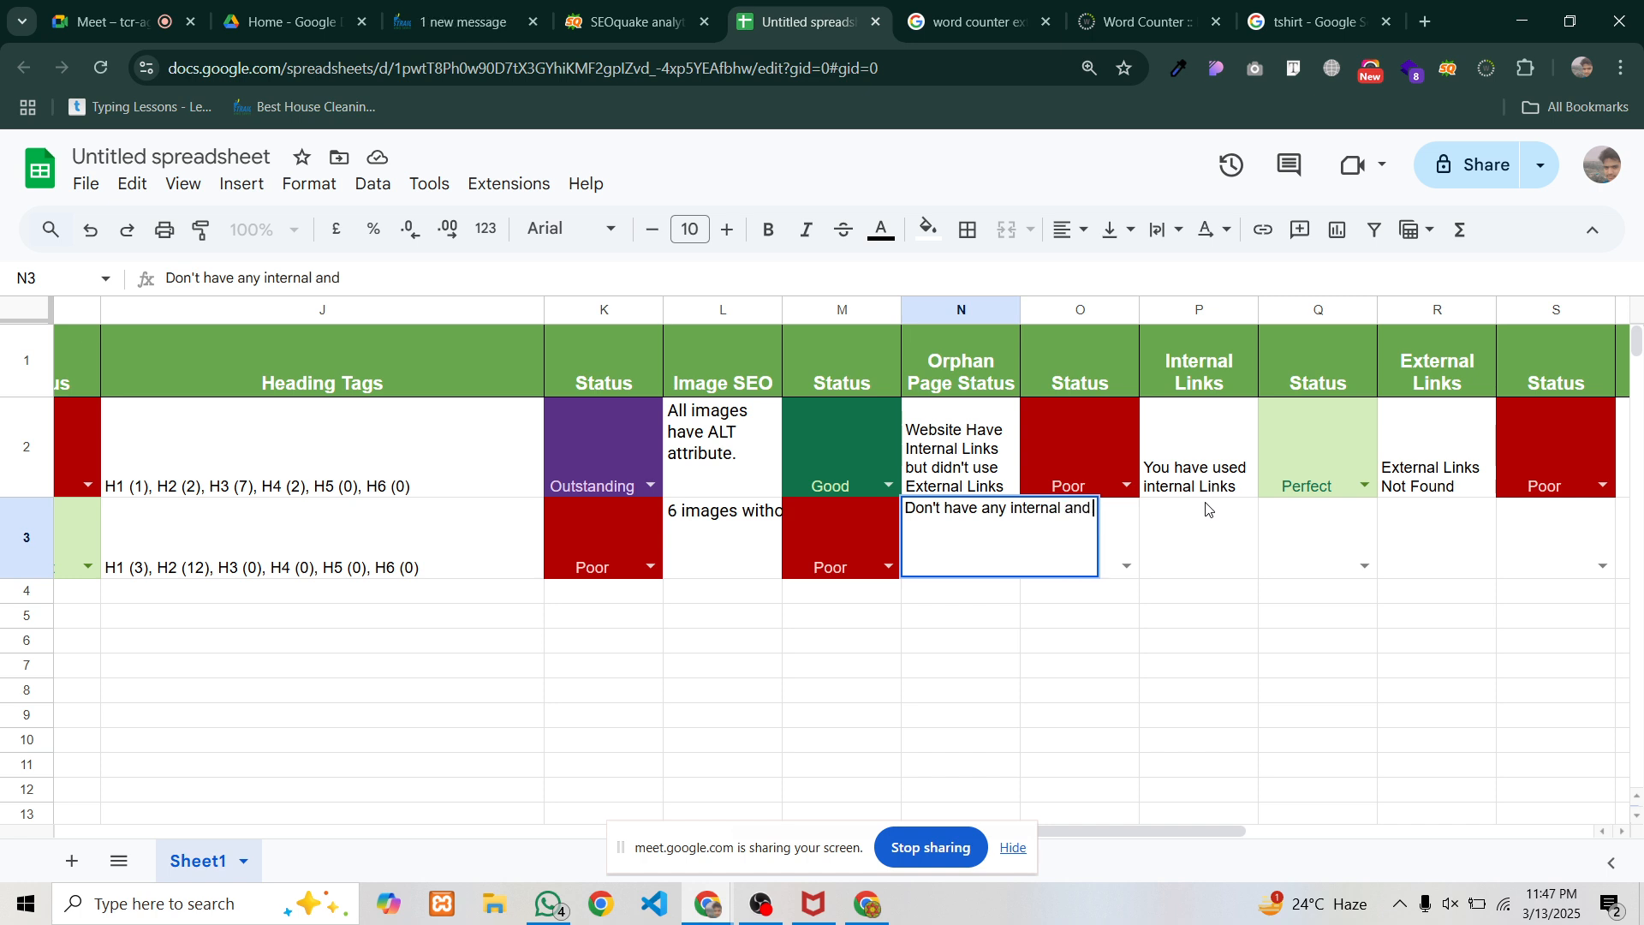
{"action": "type", "text": " extarnal links"}
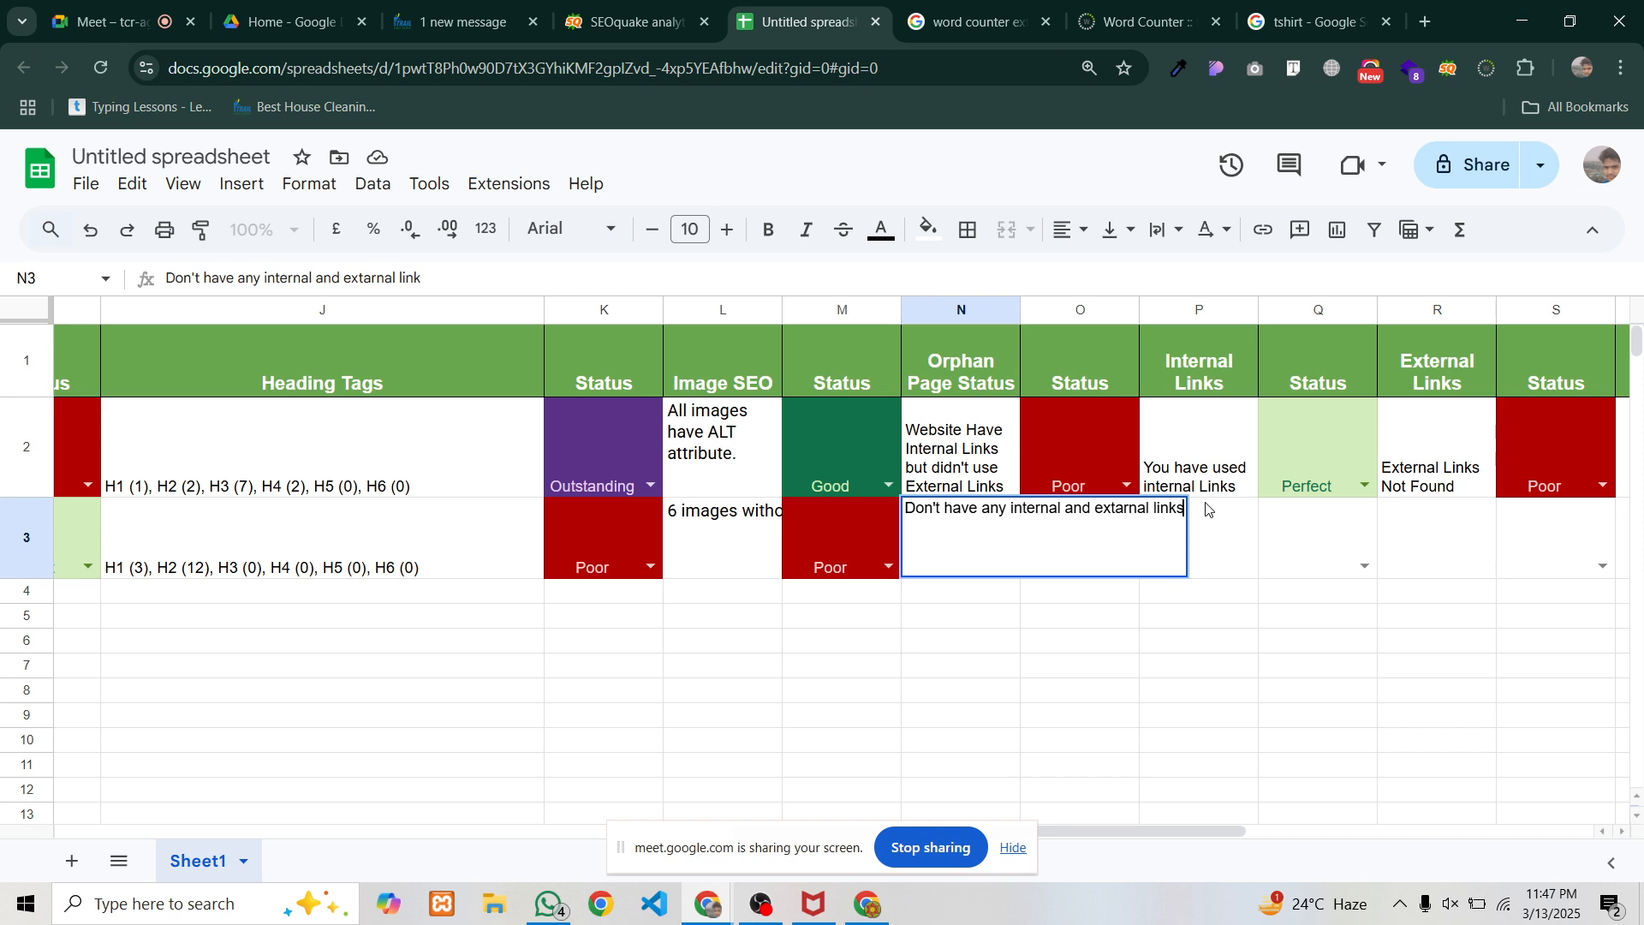
{"action": "key", "text": "Return"}
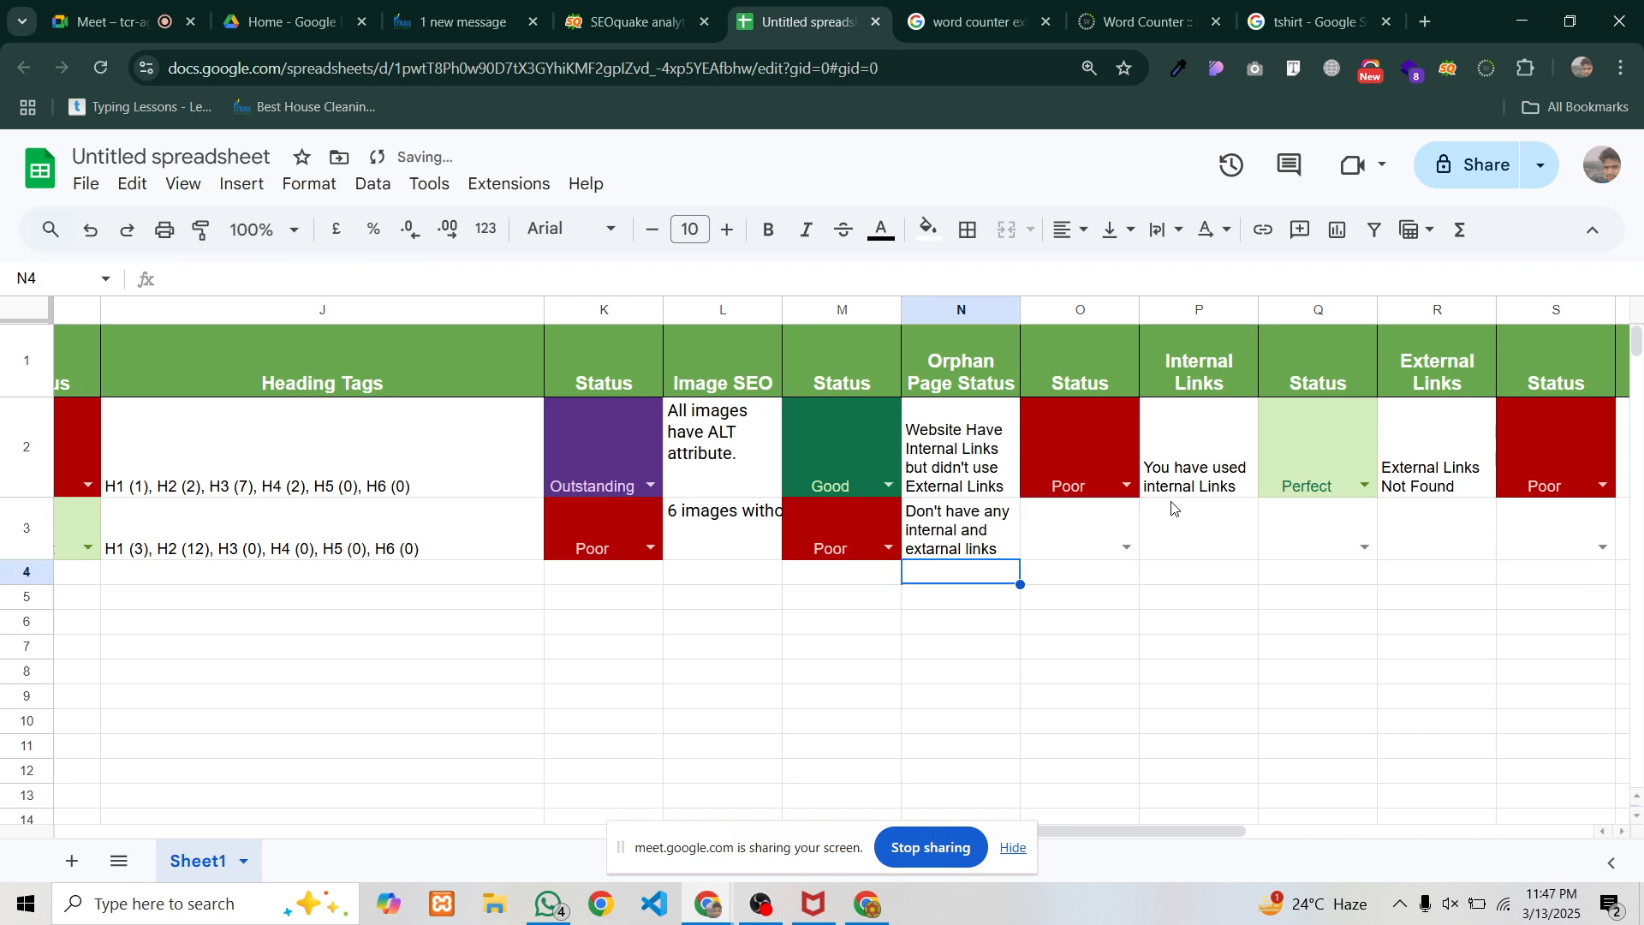
{"action": "left_click", "coordinate": [1125, 547]}
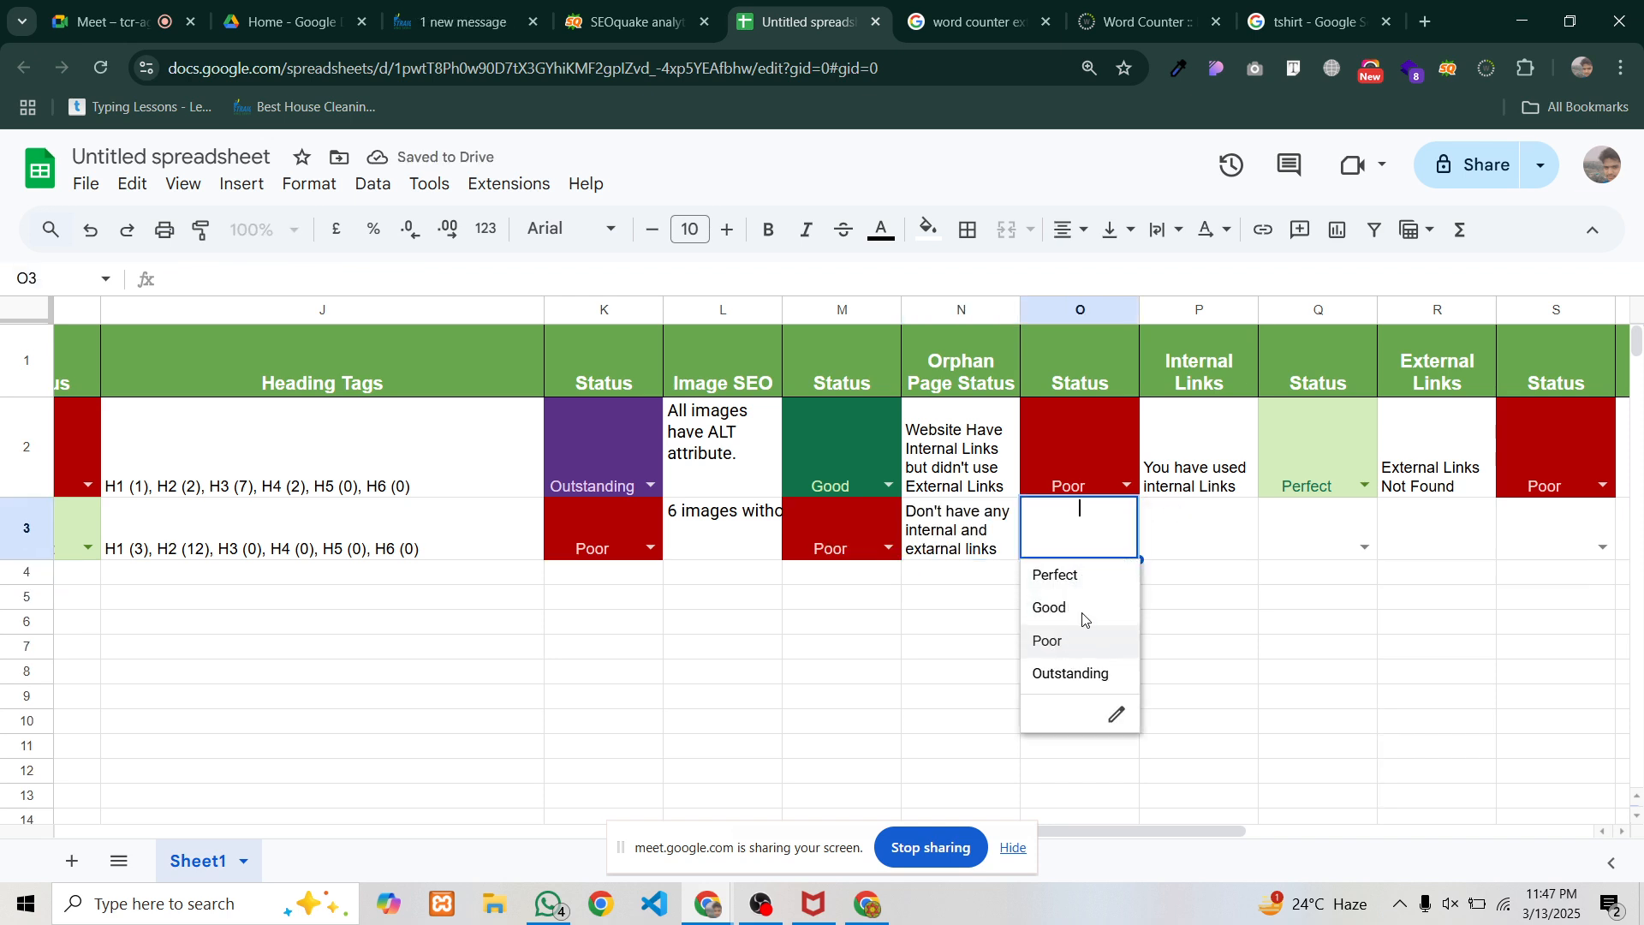
{"action": "left_click", "coordinate": [1070, 640]}
Enter 'Internal Links missing' in P3 and rate Q3 Poor
{"action": "left_click", "coordinate": [1207, 532]}
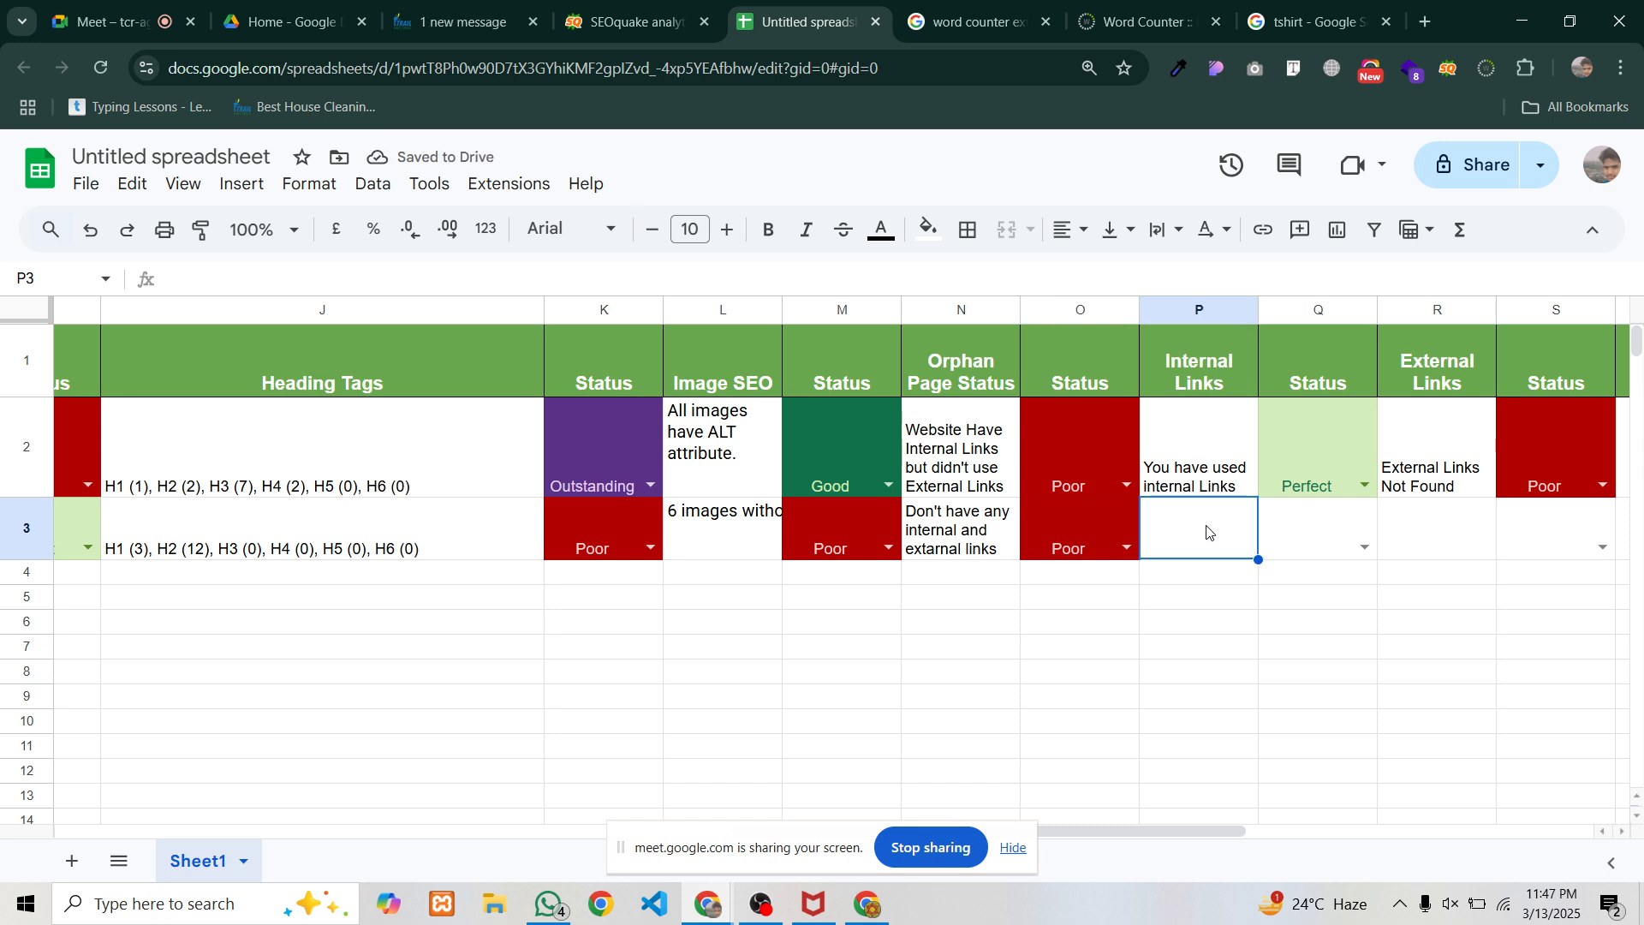
{"action": "type", "text": "Internal Links"}
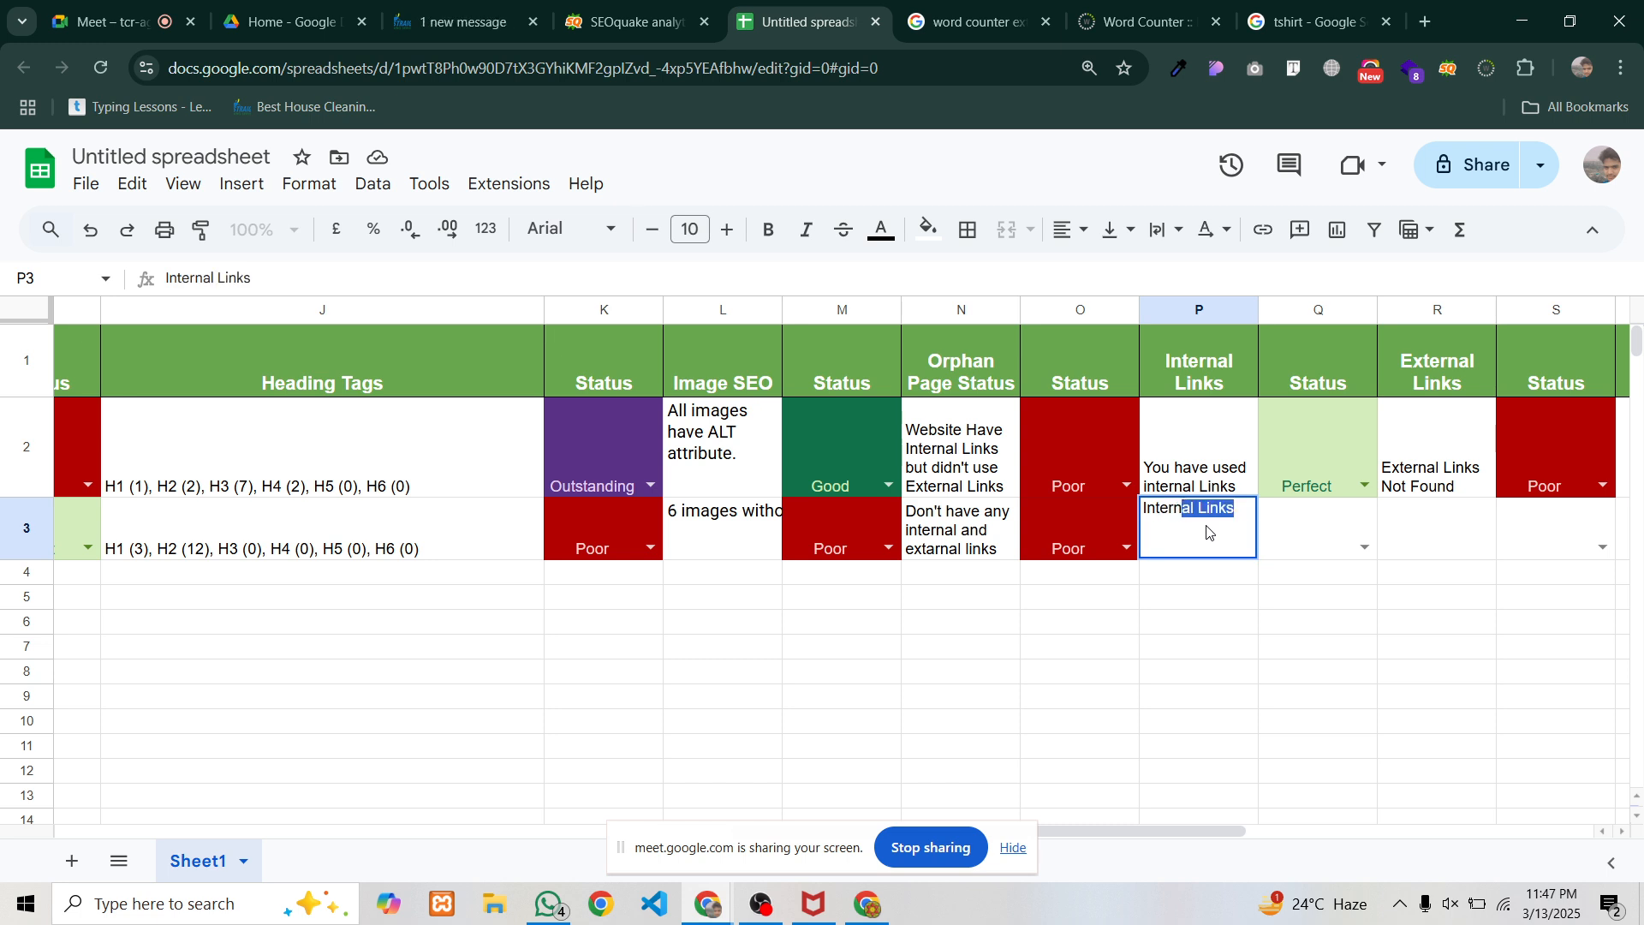
{"action": "key", "text": "Tab"}
{"action": "left_click", "coordinate": [1208, 533]}
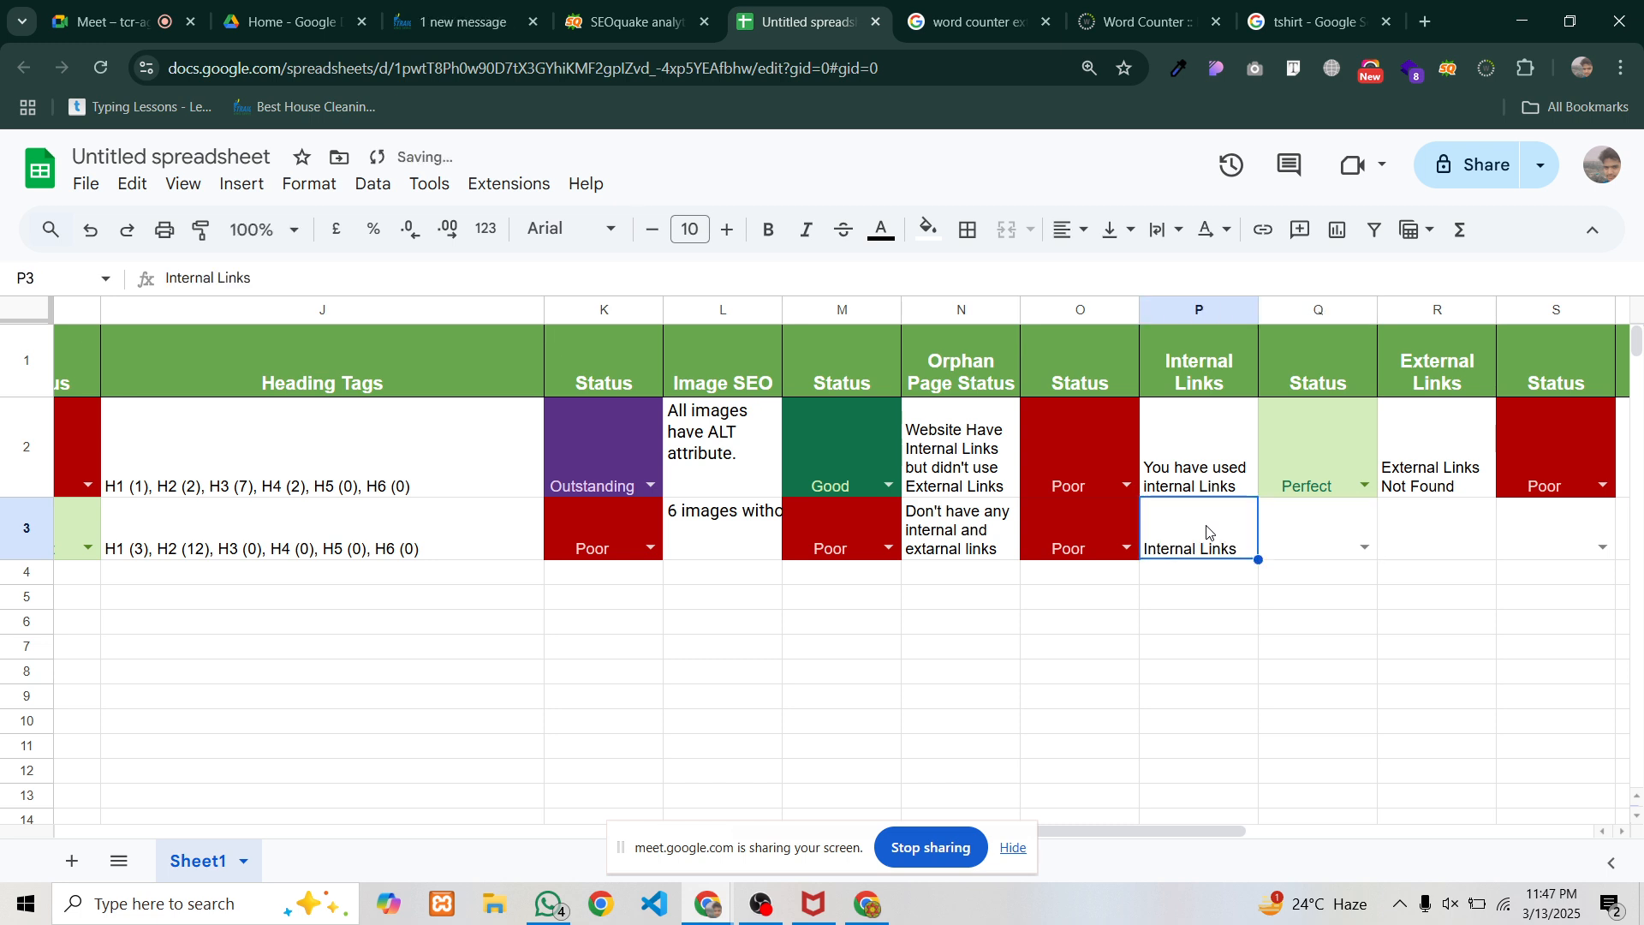
{"action": "double_click", "coordinate": [1207, 533]}
{"action": "type", "text": "m"}
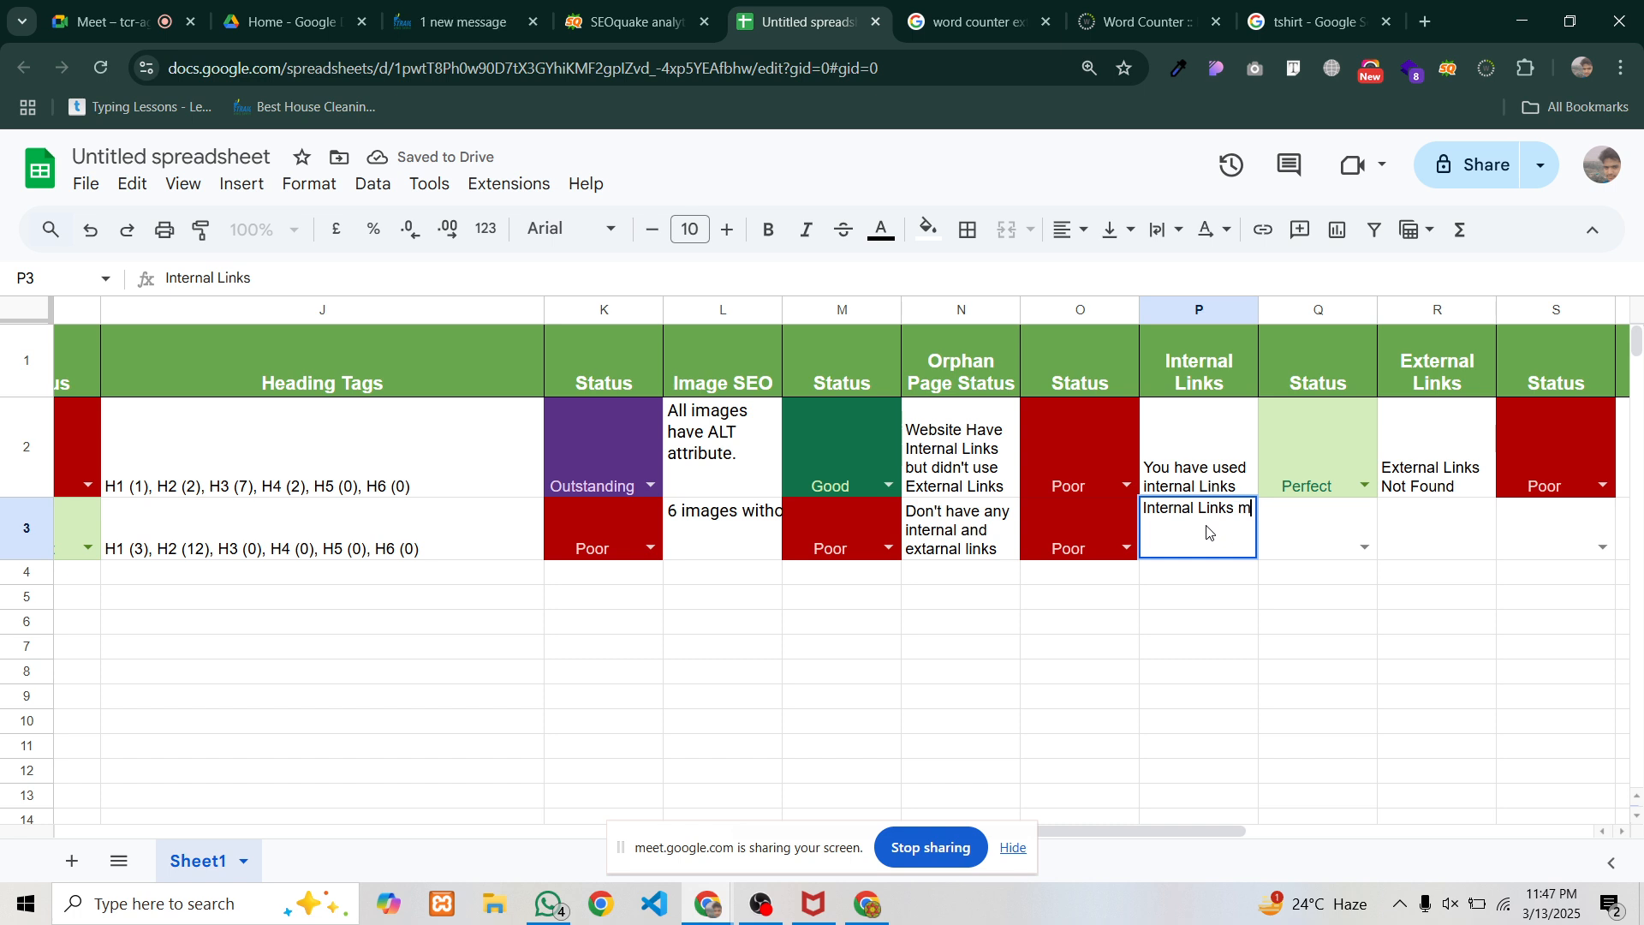
{"action": "type", "text": "issing"}
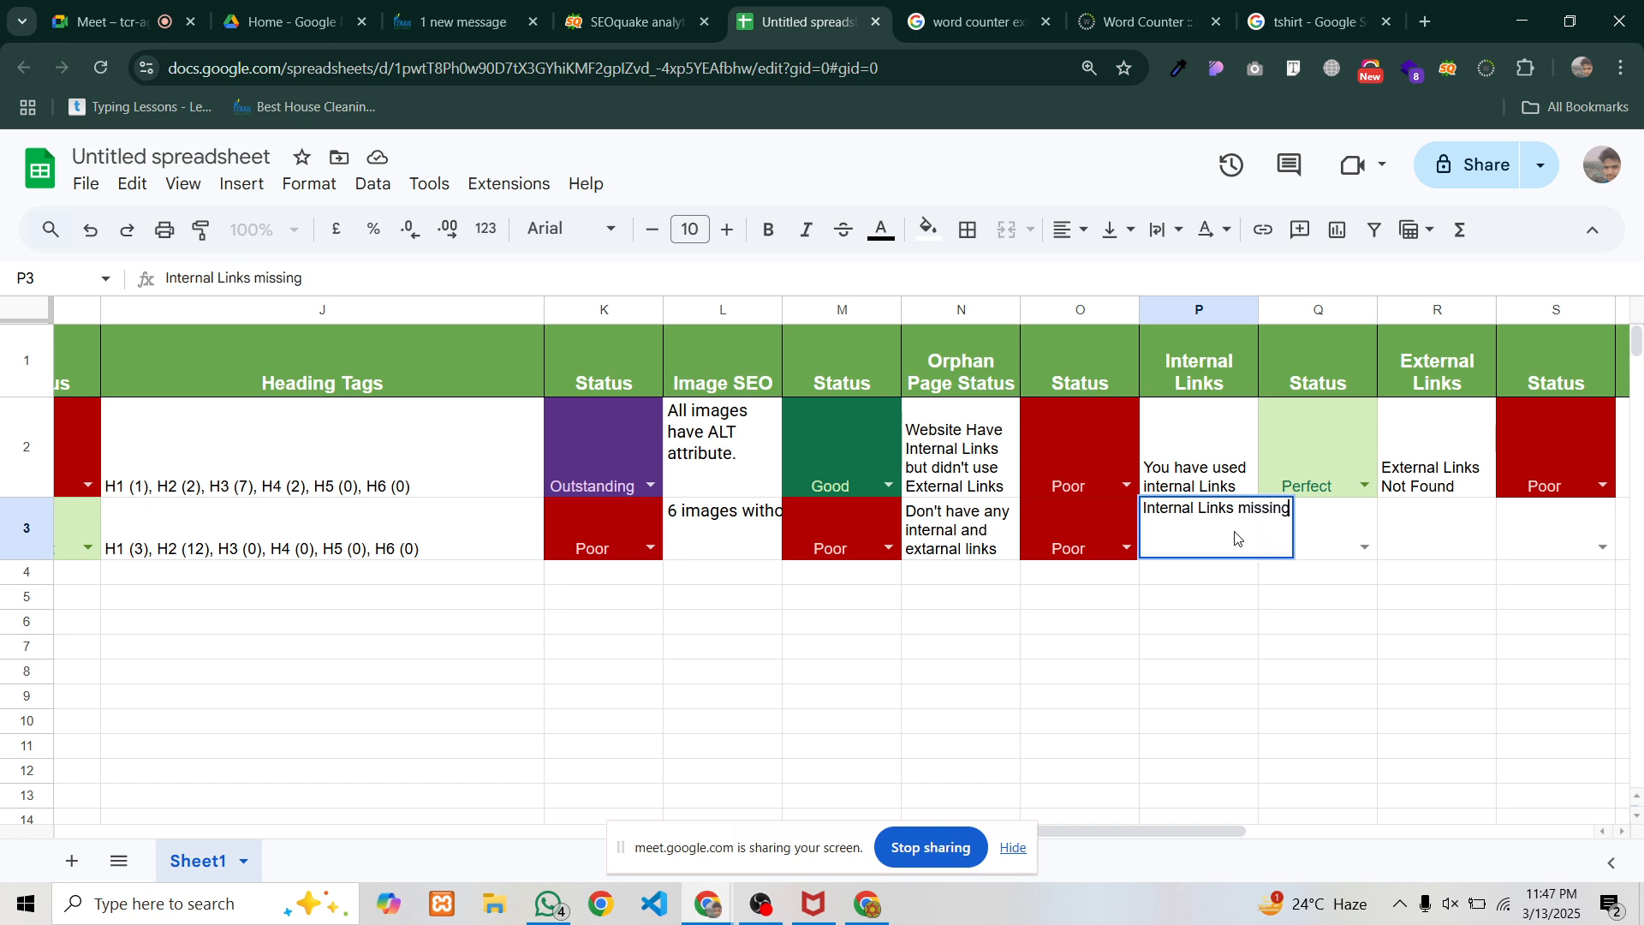
{"action": "left_click", "coordinate": [1363, 547]}
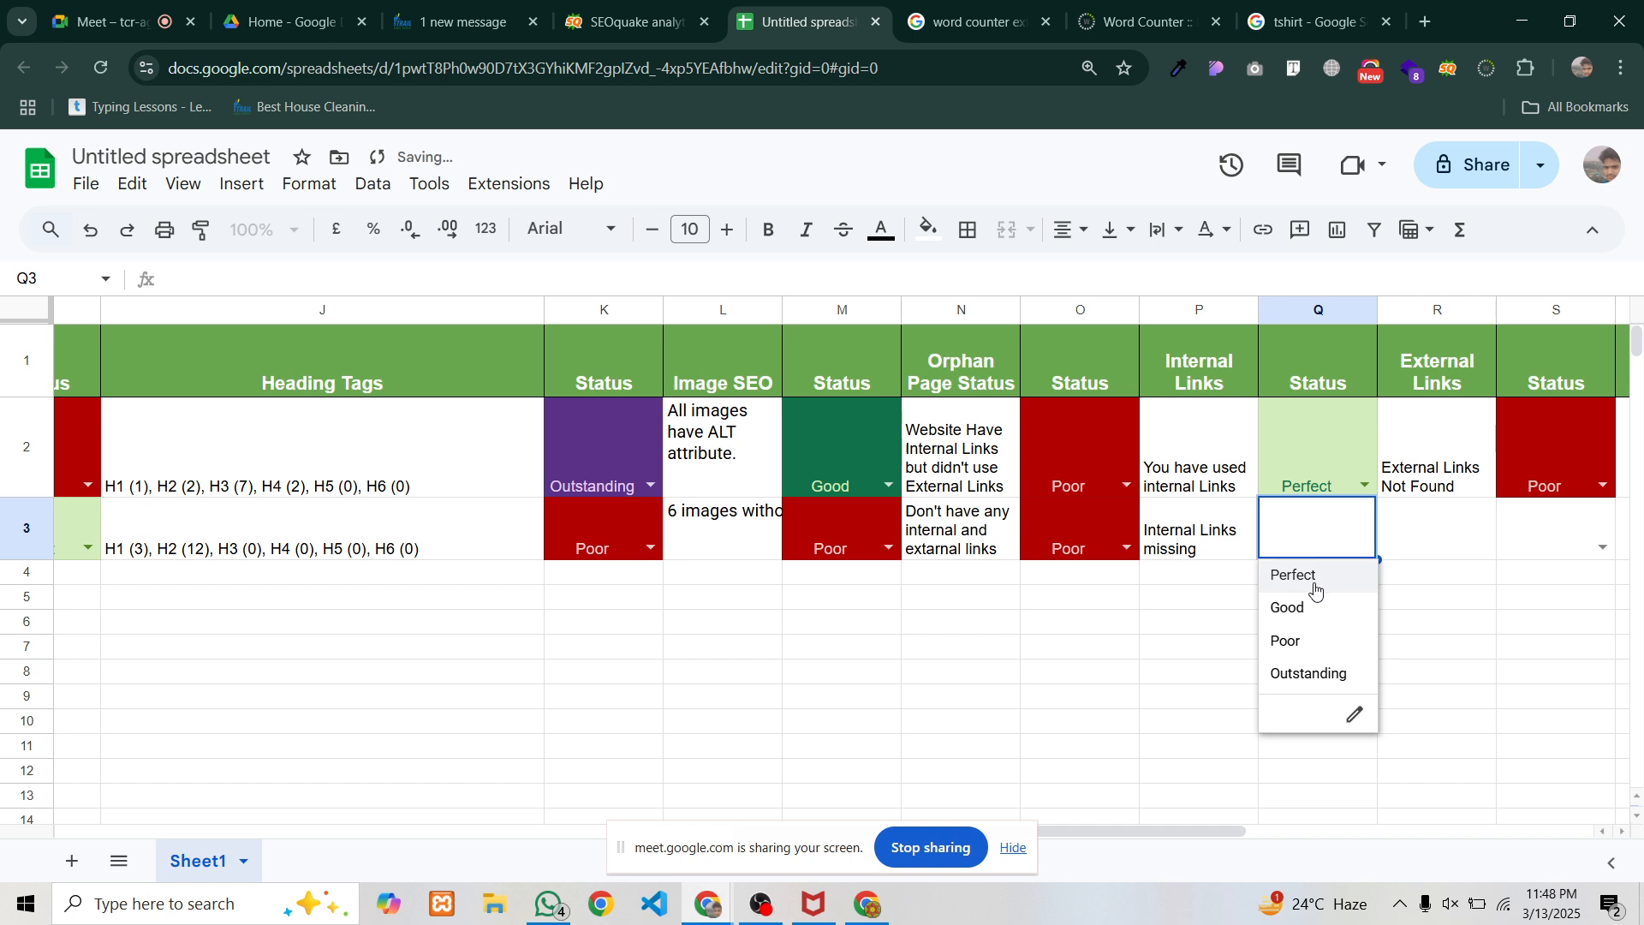
{"action": "key", "text": "Return"}
{"action": "left_click", "coordinate": [1429, 533]}
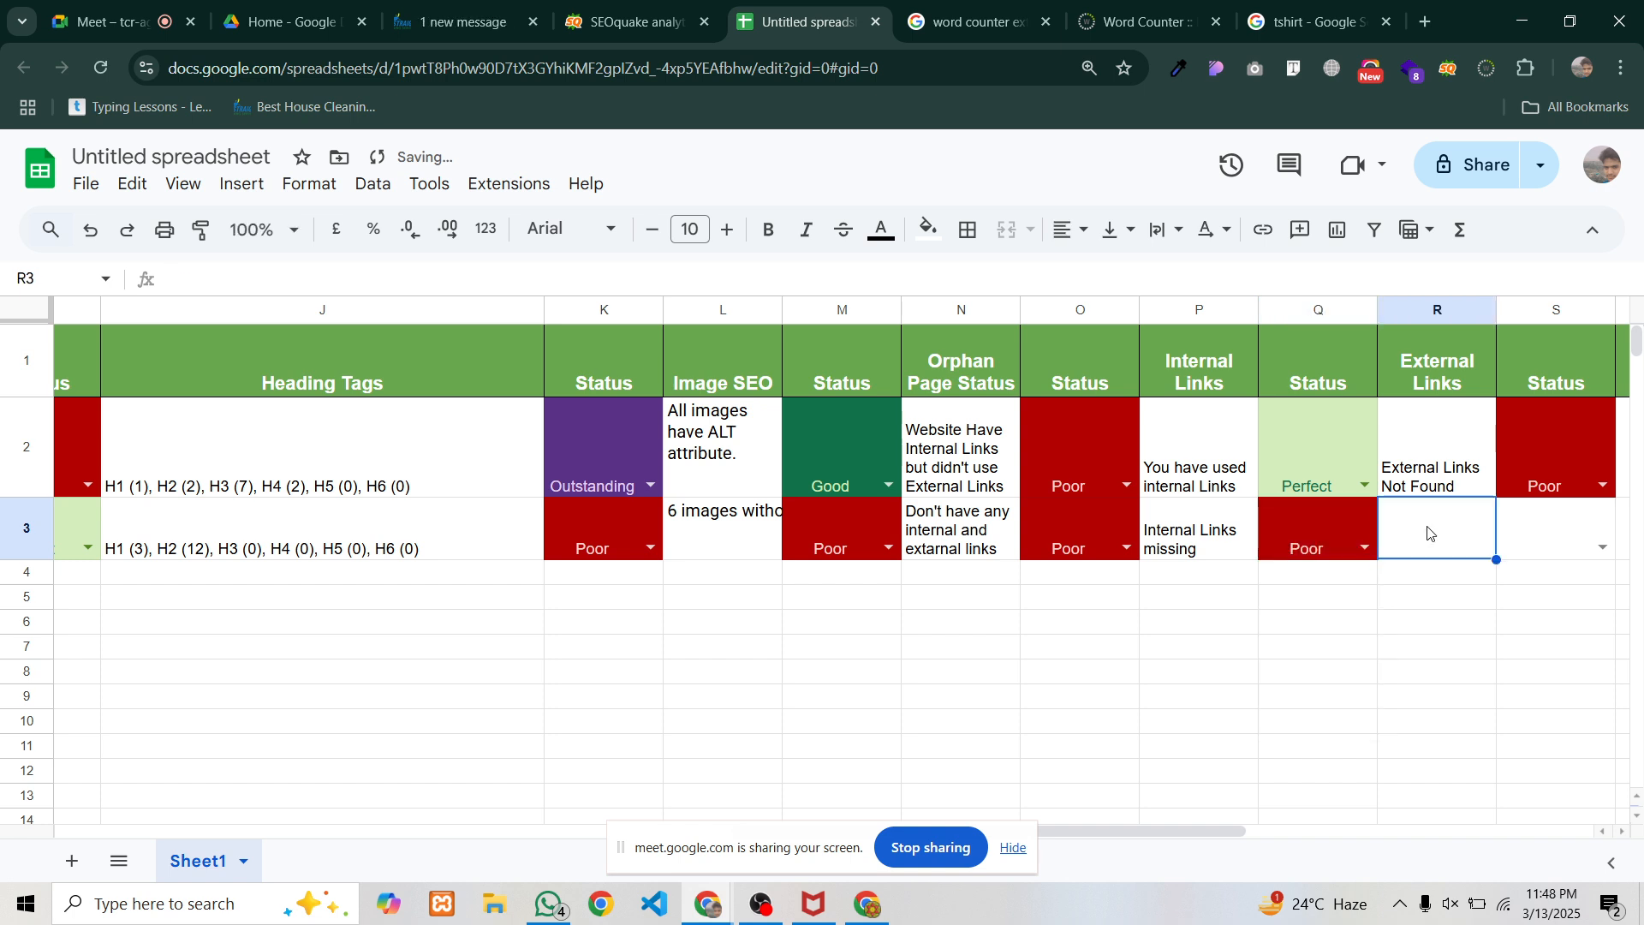
Copy R2's 'External Links Not Found' note into R3 and rate S3 Poor
{"action": "left_click", "coordinate": [1423, 476]}
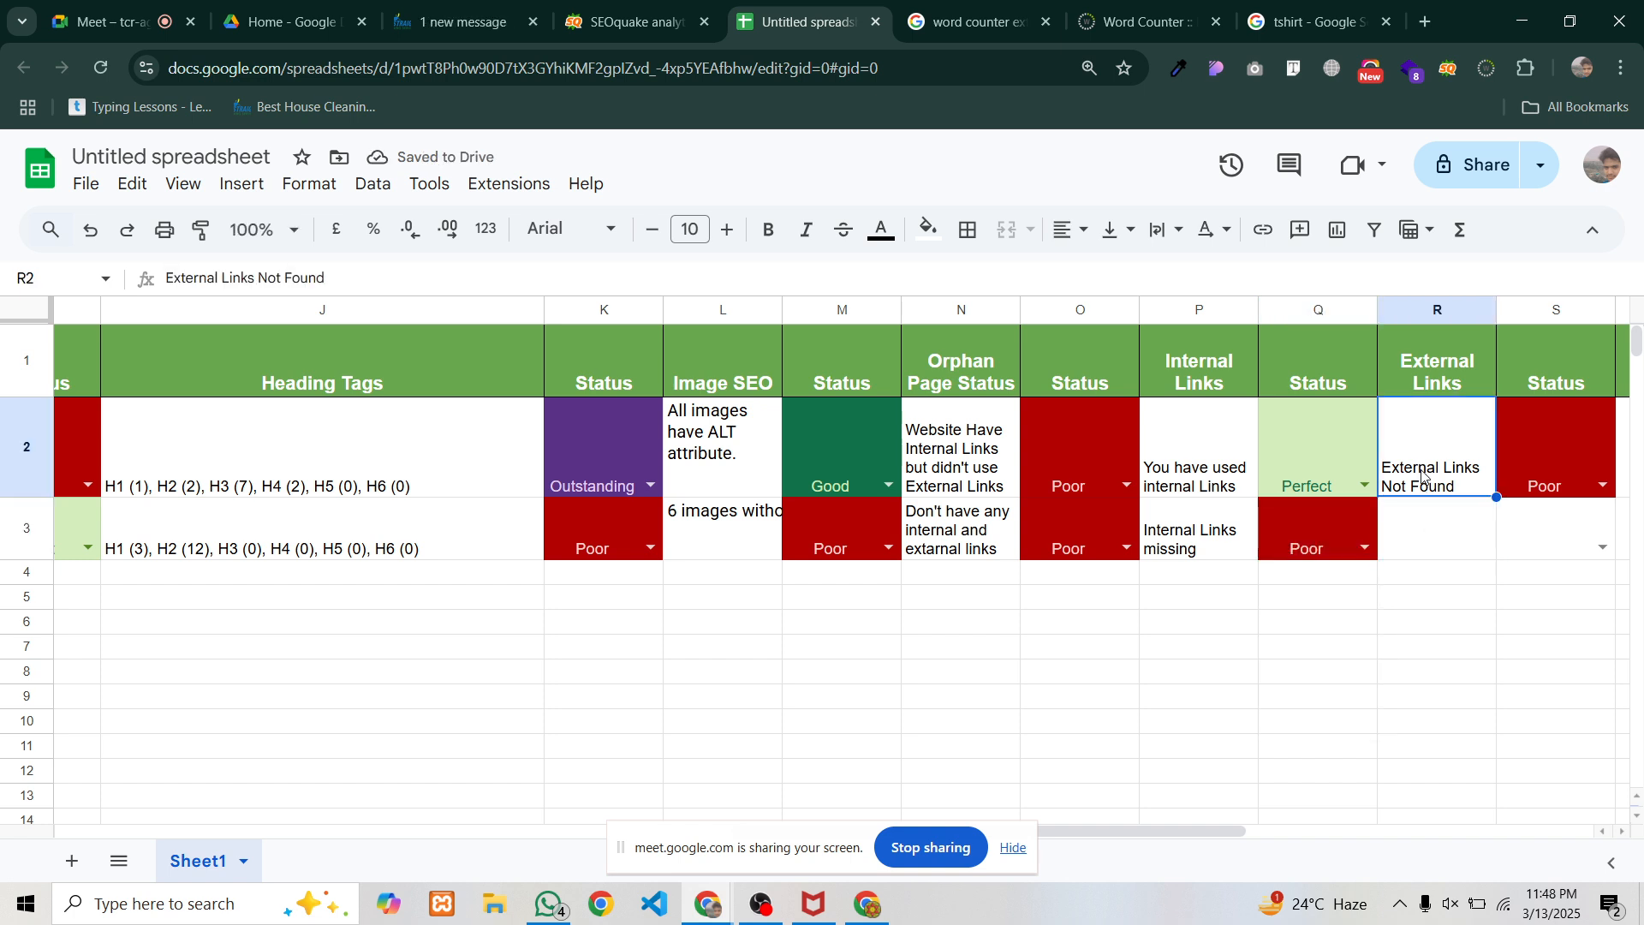
{"action": "left_click", "coordinate": [1418, 526]}
{"action": "type", "text": "External Links Not Found"}
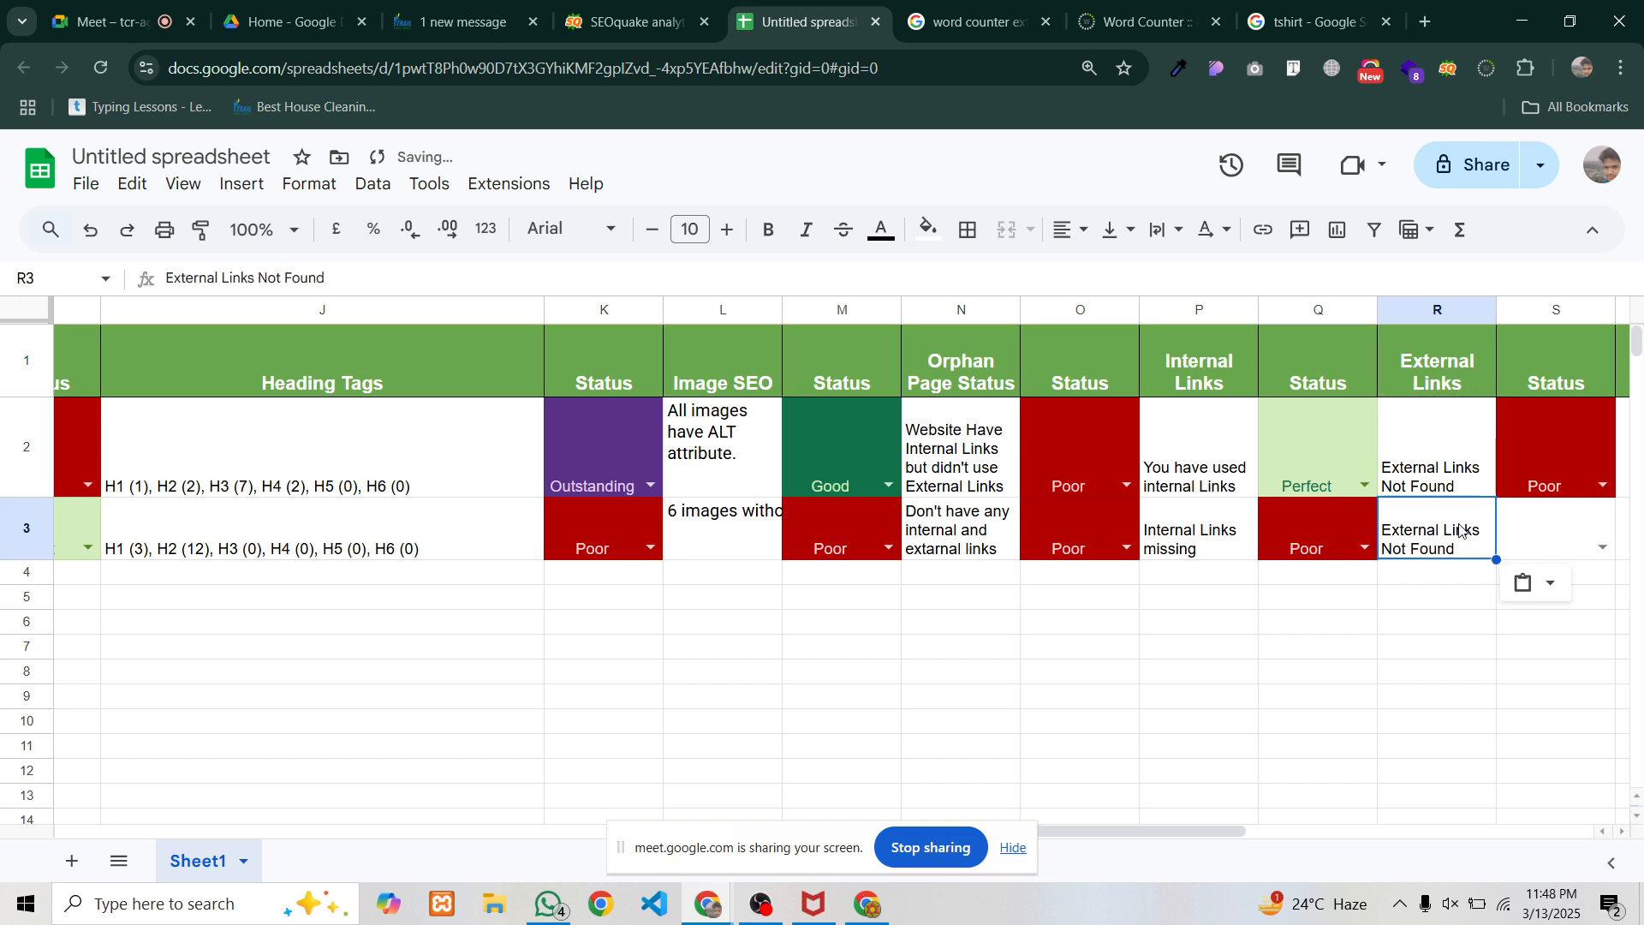
{"action": "left_click", "coordinate": [1604, 549]}
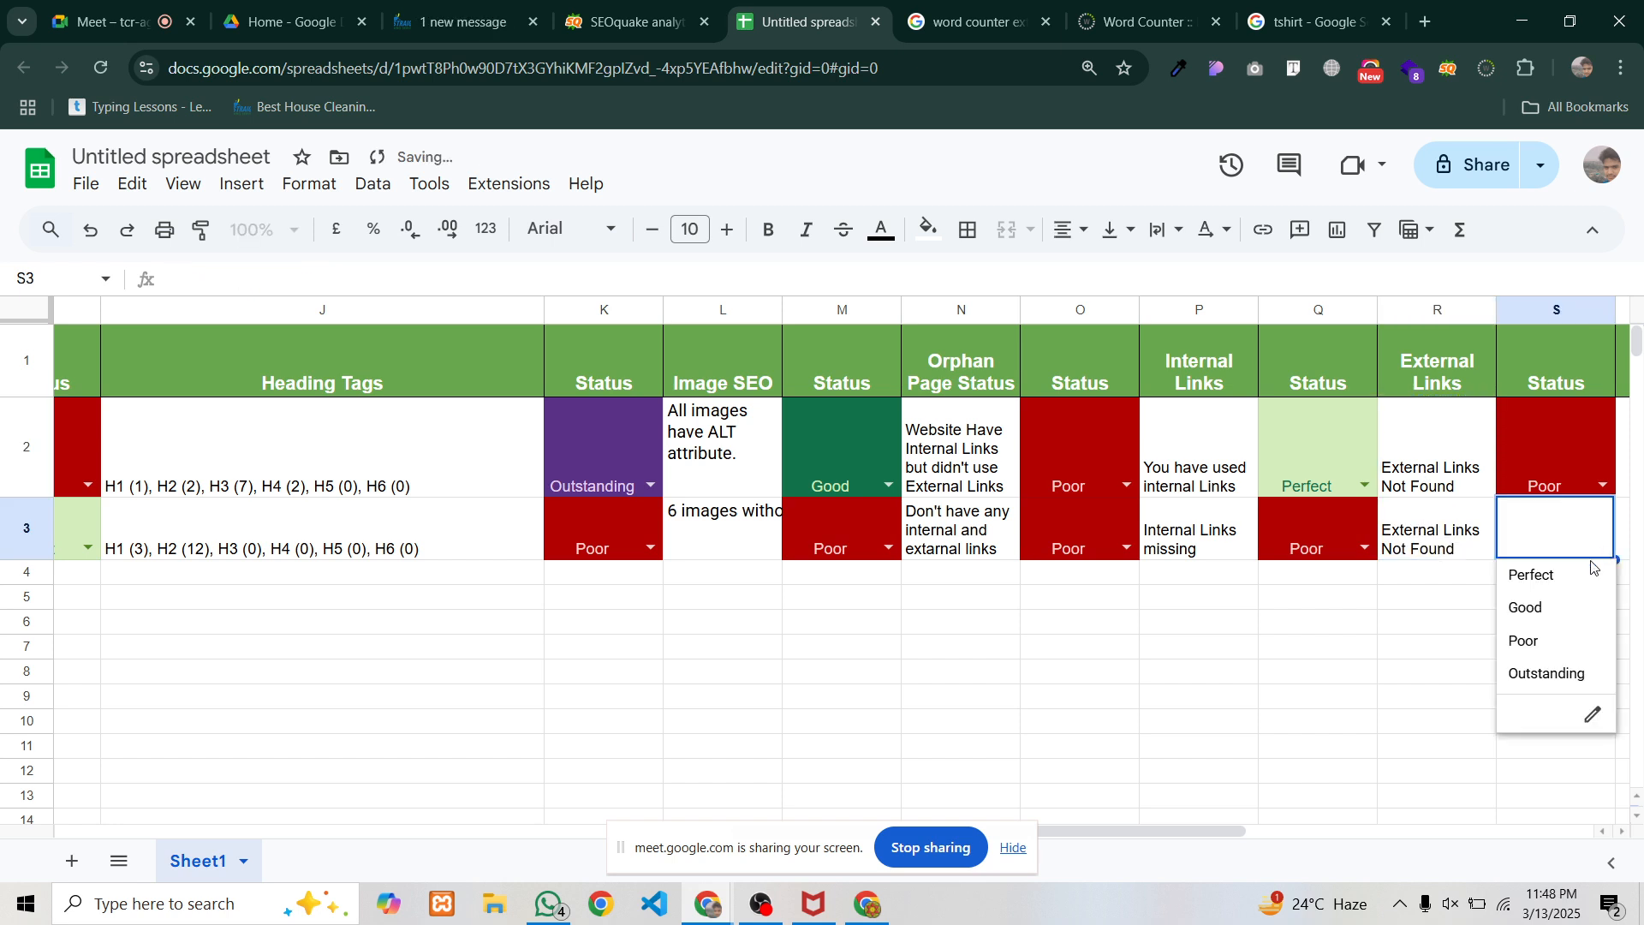
{"action": "left_click", "coordinate": [1545, 639]}
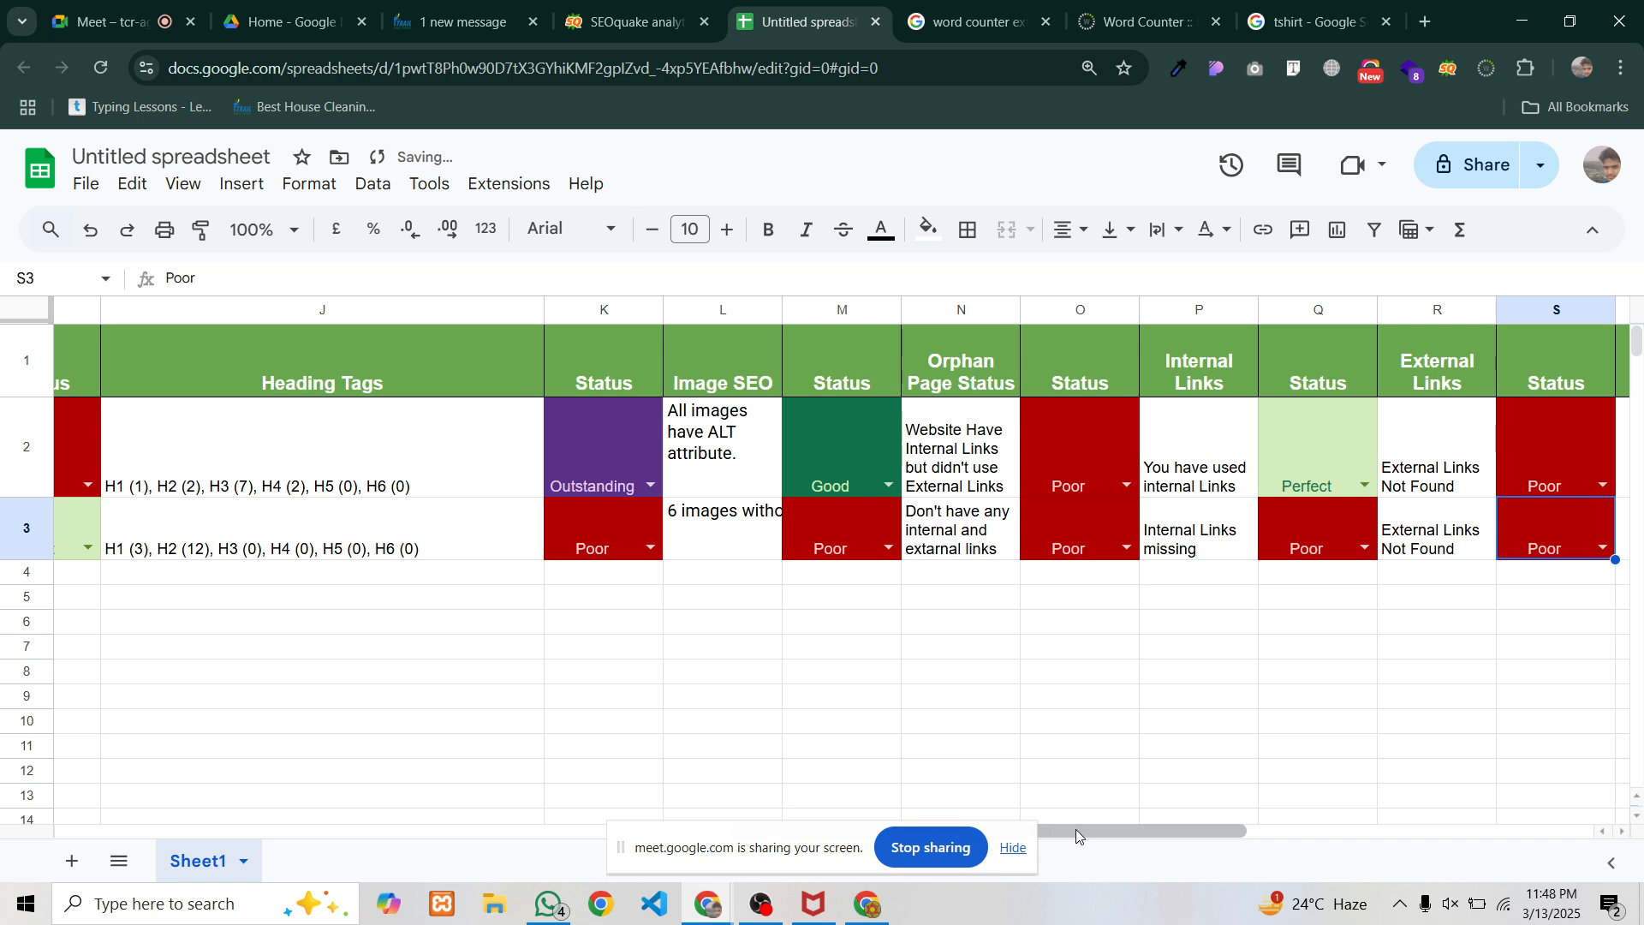
{"action": "left_click_drag", "start_coordinate": [1075, 829], "coordinate": [1378, 837]}
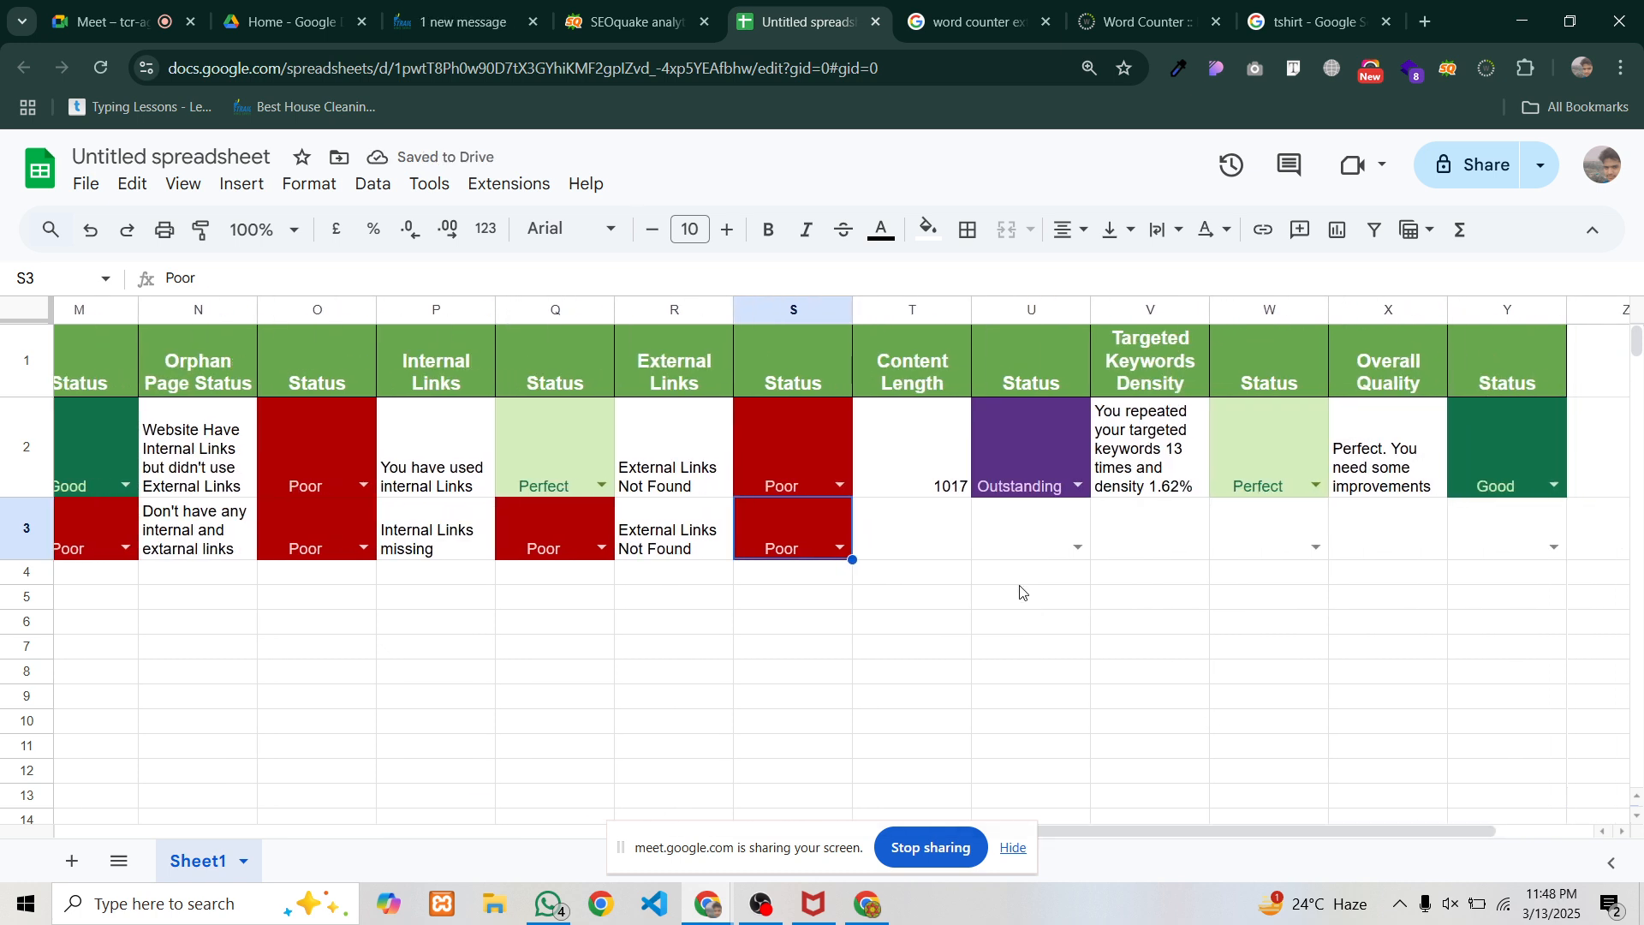
{"action": "left_click", "coordinate": [955, 484]}
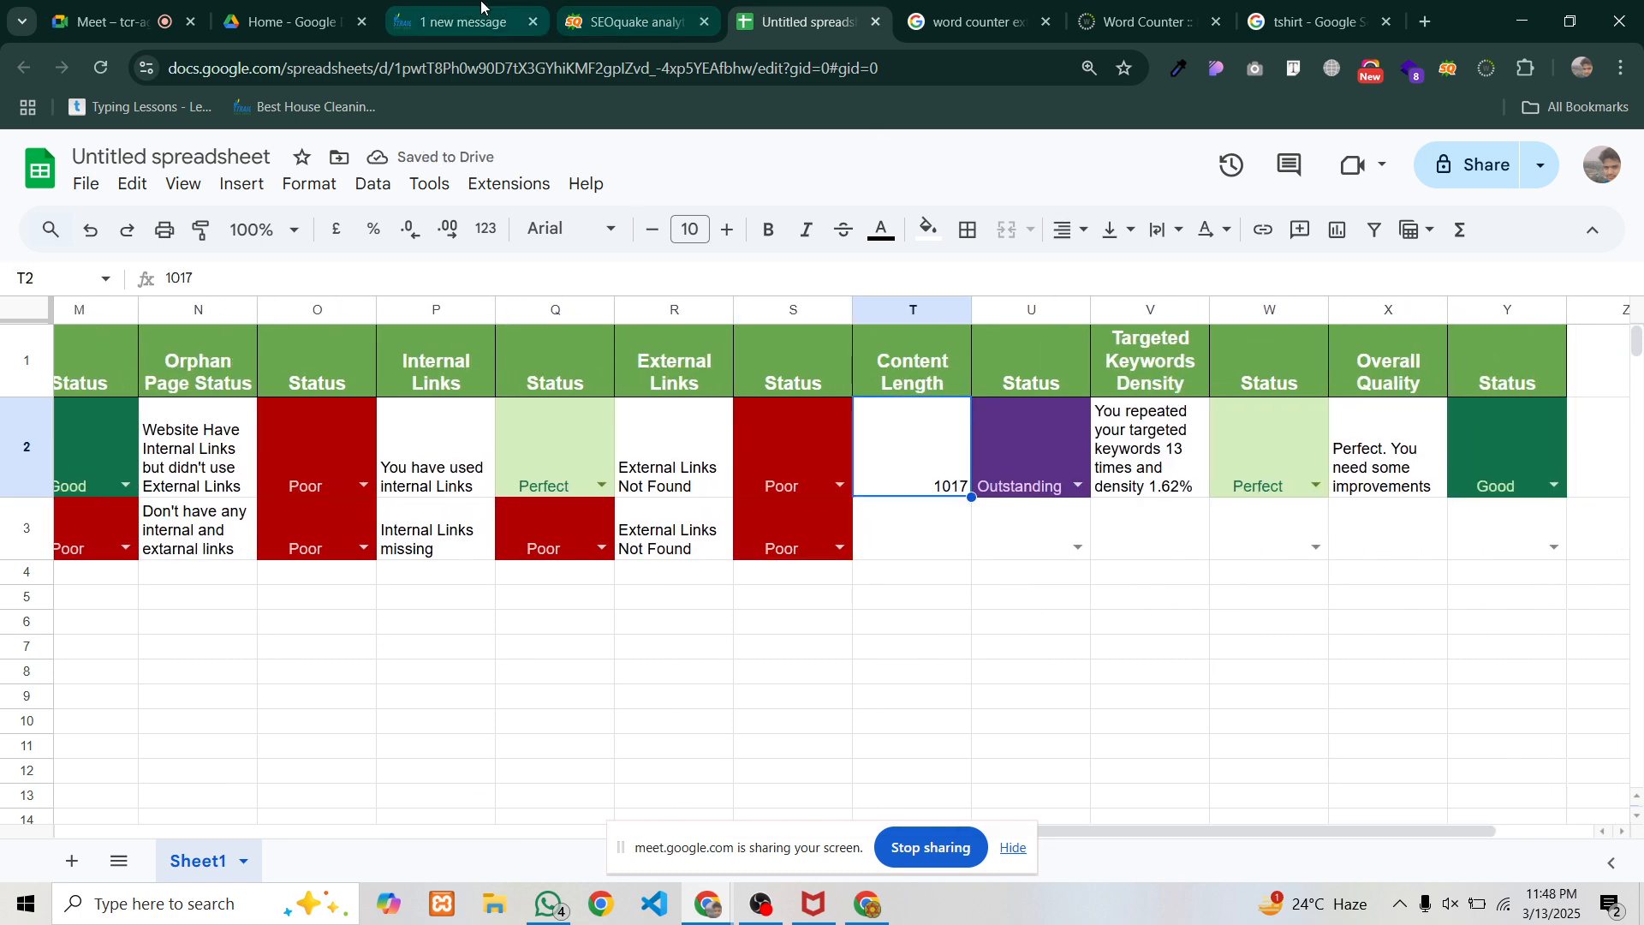
Select all the text on the deep-cleaning web page
{"action": "left_click", "coordinate": [463, 22]}
{"action": "scroll", "coordinate": [638, 506], "scroll_direction": "down", "scroll_amount": 10}
{"action": "scroll", "coordinate": [642, 514], "scroll_direction": "up", "scroll_amount": 4}
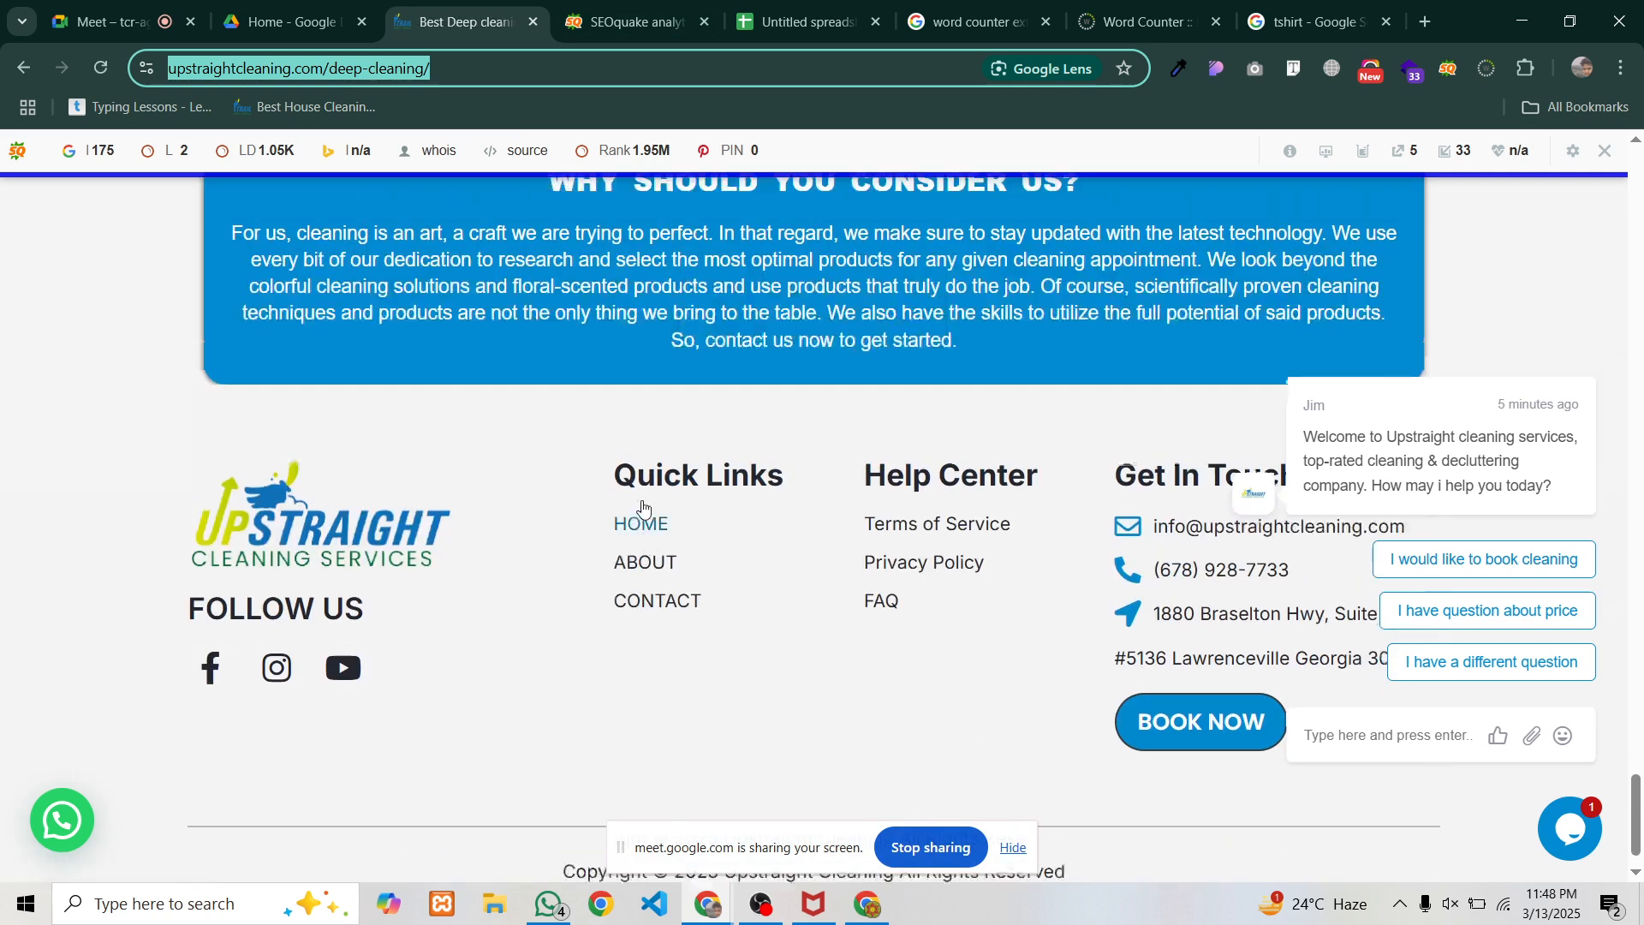
{"action": "scroll", "coordinate": [963, 507], "scroll_direction": "down", "scroll_amount": 3}
{"action": "scroll", "coordinate": [918, 444], "scroll_direction": "down", "scroll_amount": 1}
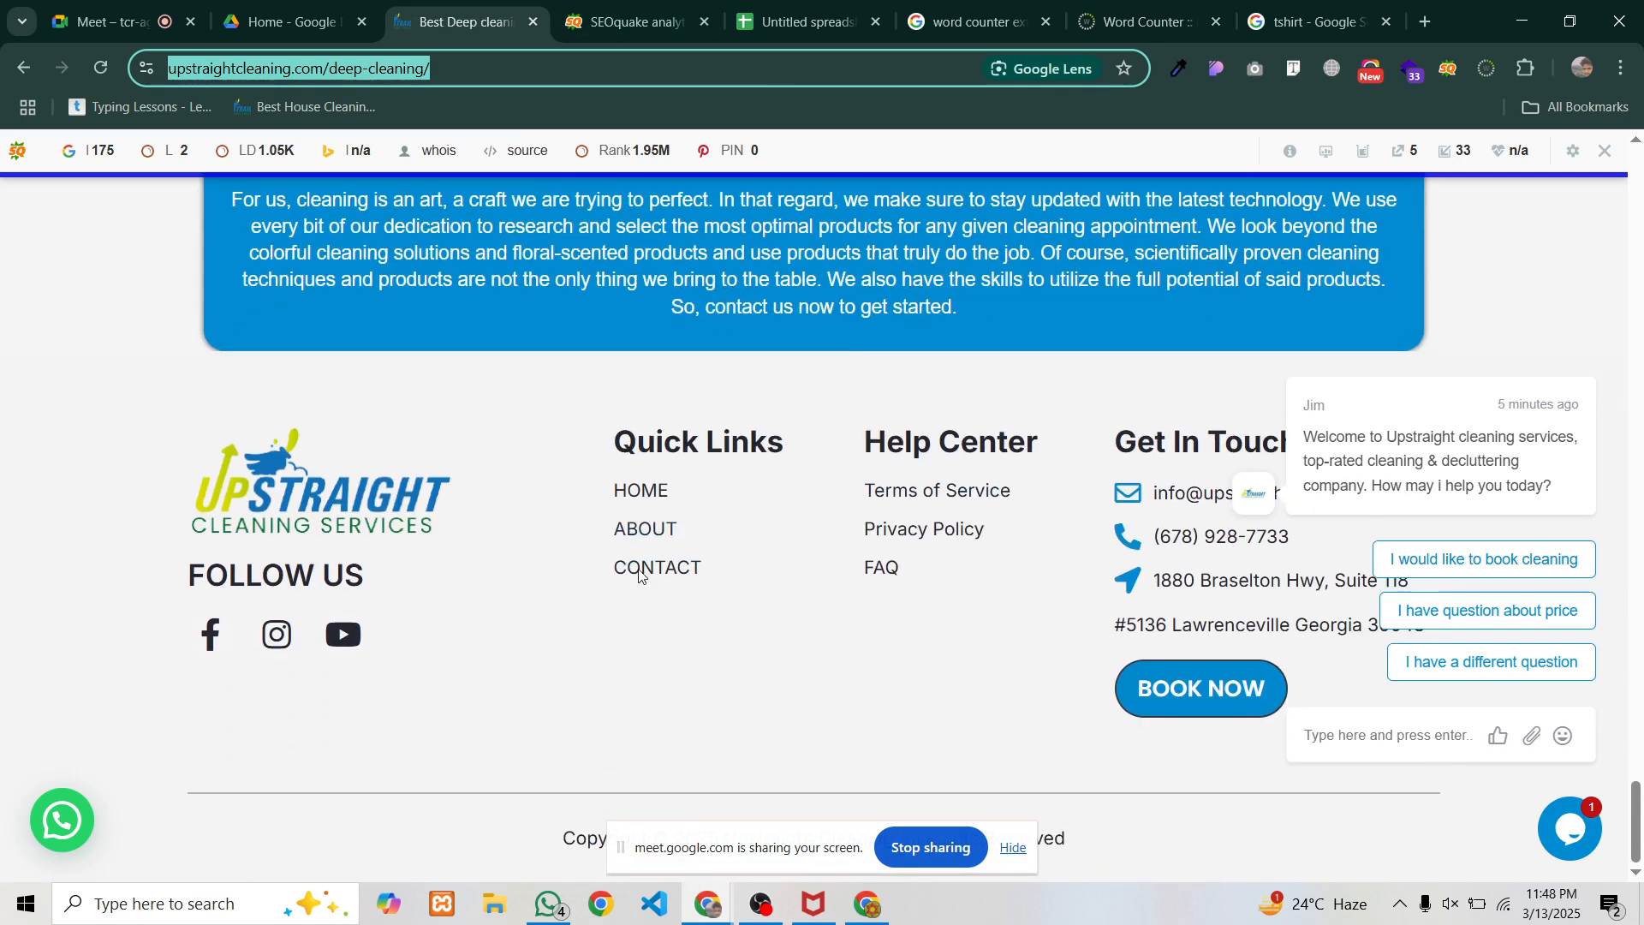
{"action": "left_click", "coordinate": [961, 322]}
{"action": "key", "text": "ctrl+a"}
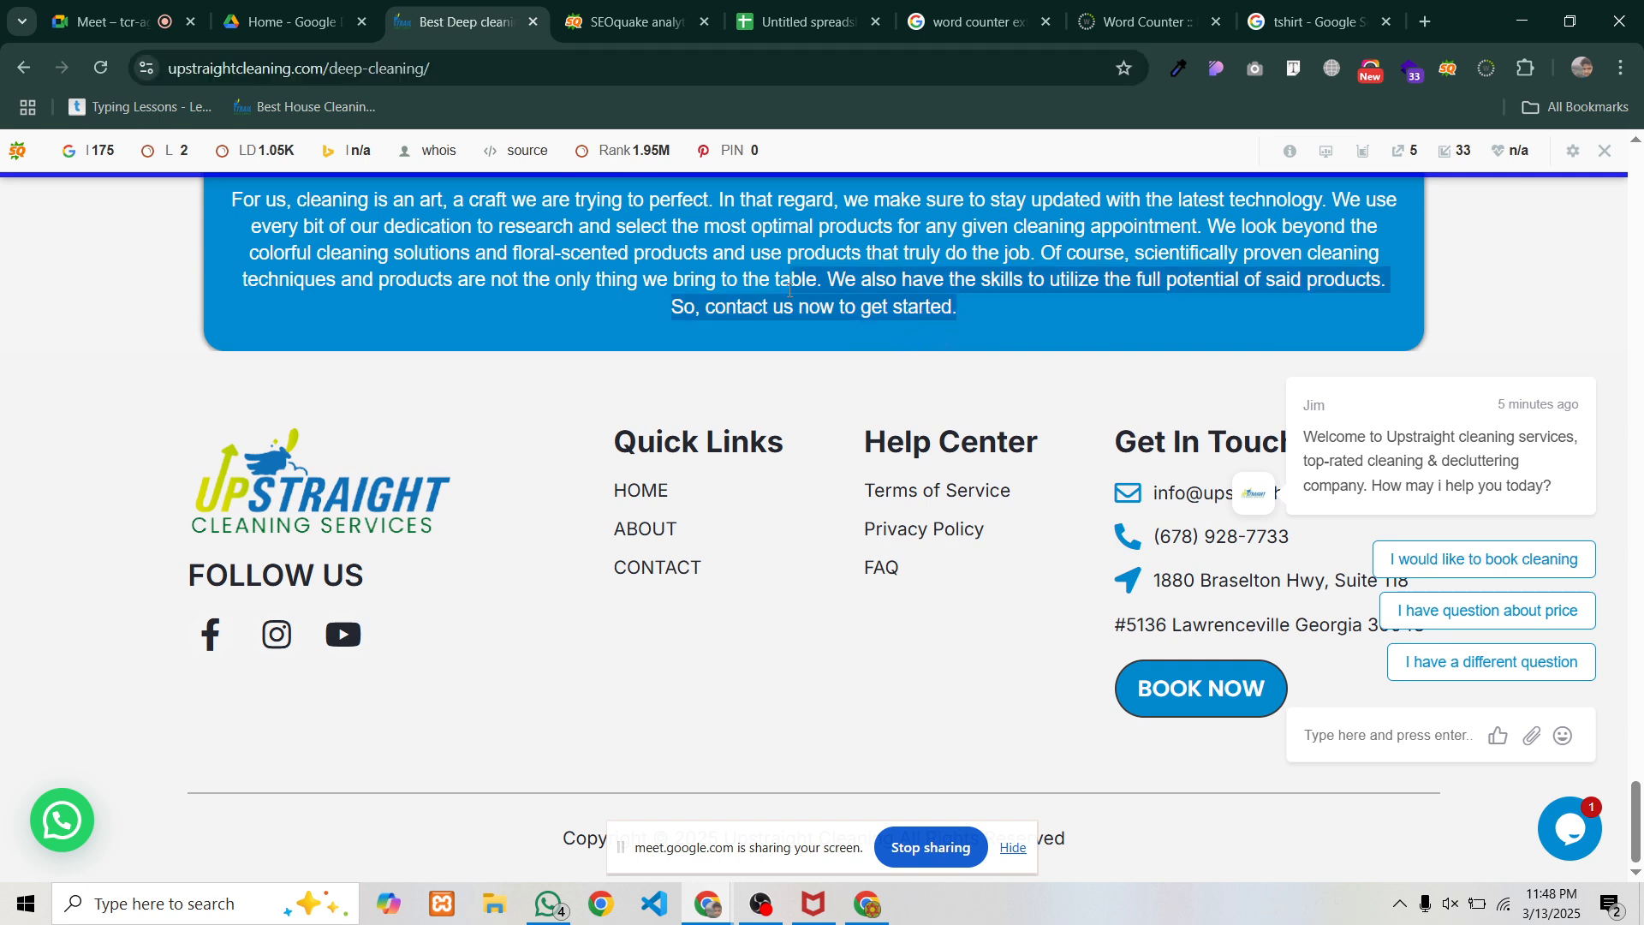
{"action": "scroll", "coordinate": [739, 329], "scroll_direction": "up", "scroll_amount": 15}
{"action": "scroll", "coordinate": [485, 389], "scroll_direction": "up", "scroll_amount": 15}
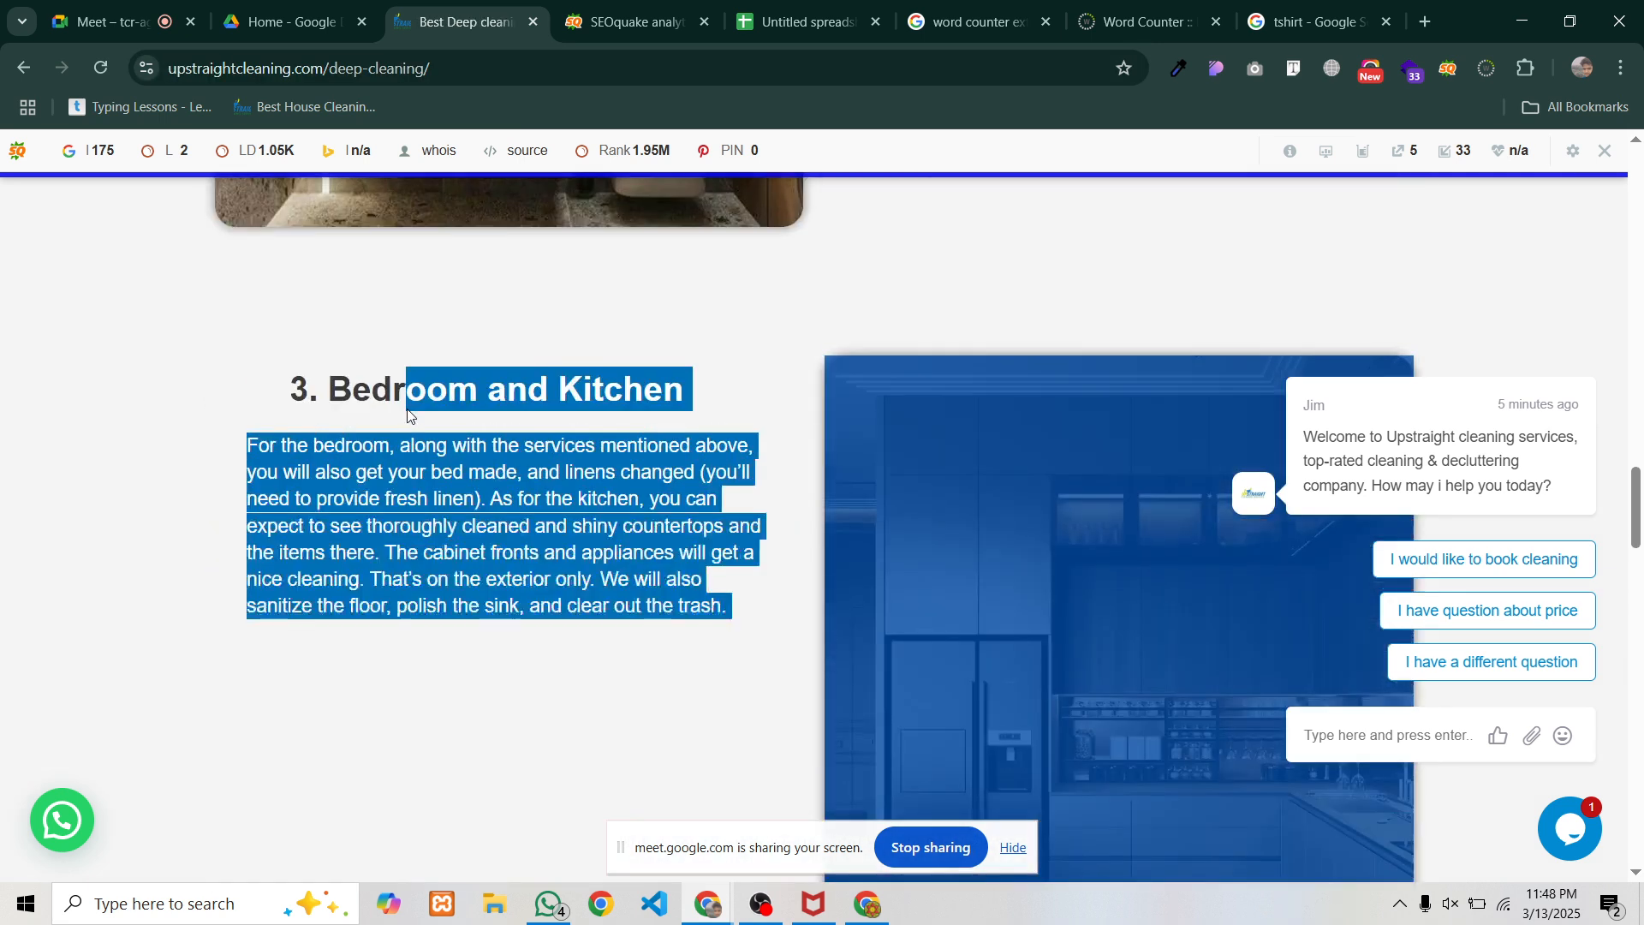
{"action": "scroll", "coordinate": [398, 398], "scroll_direction": "up", "scroll_amount": 10}
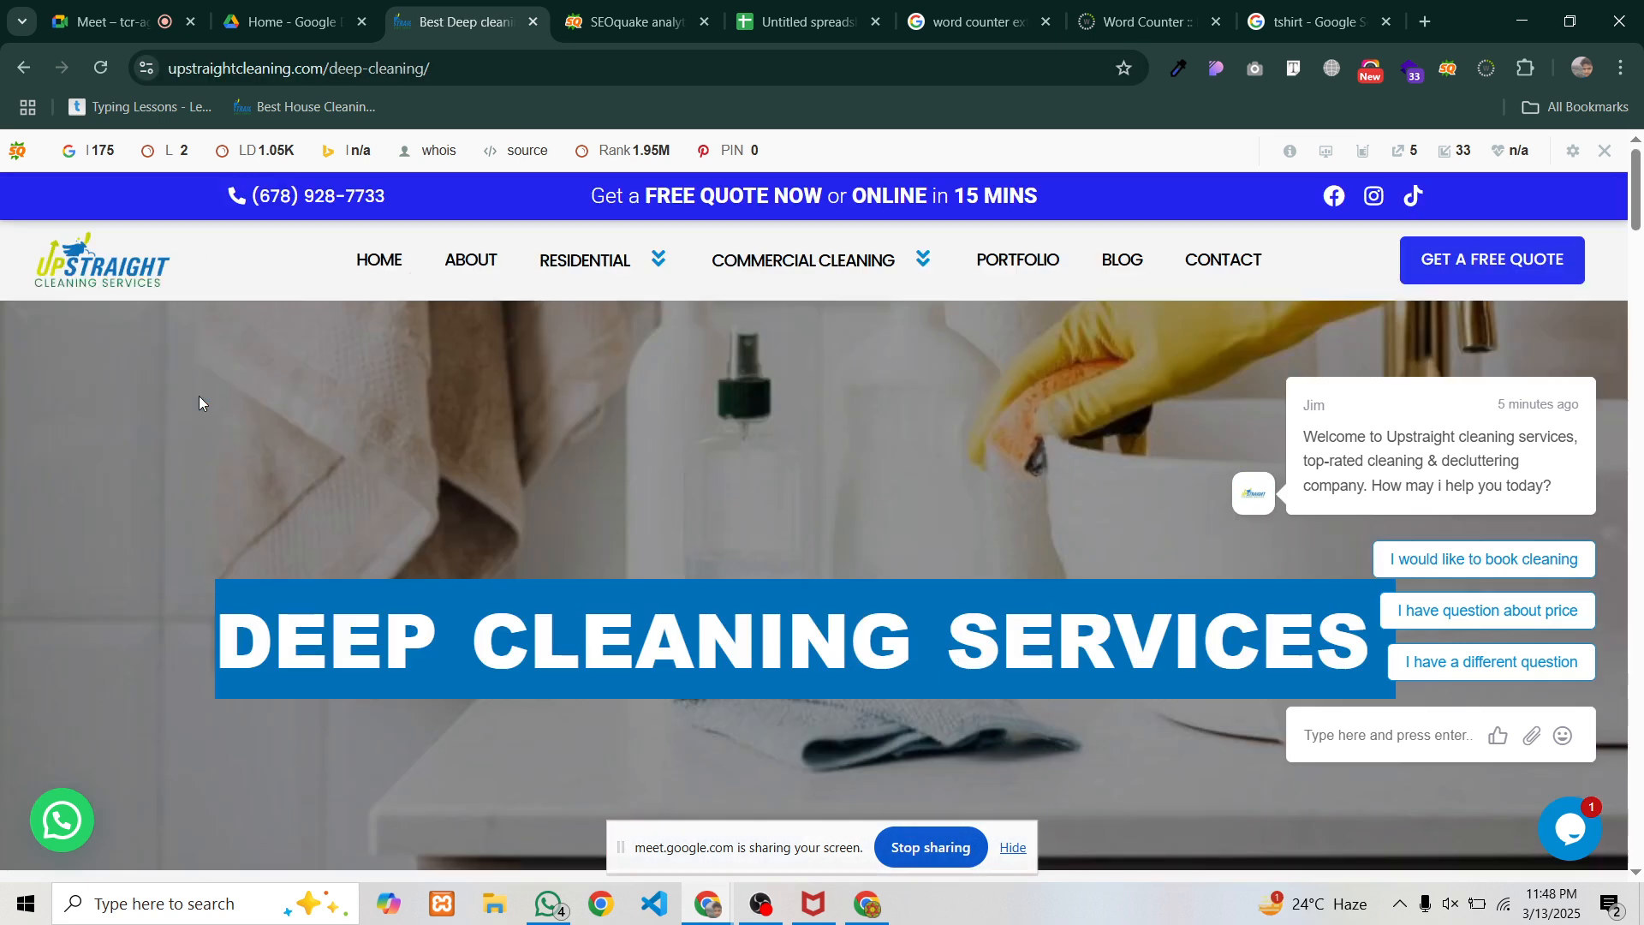
Count the page's words (762) and return to the audit spreadsheet
{"action": "right_click", "coordinate": [232, 634]}
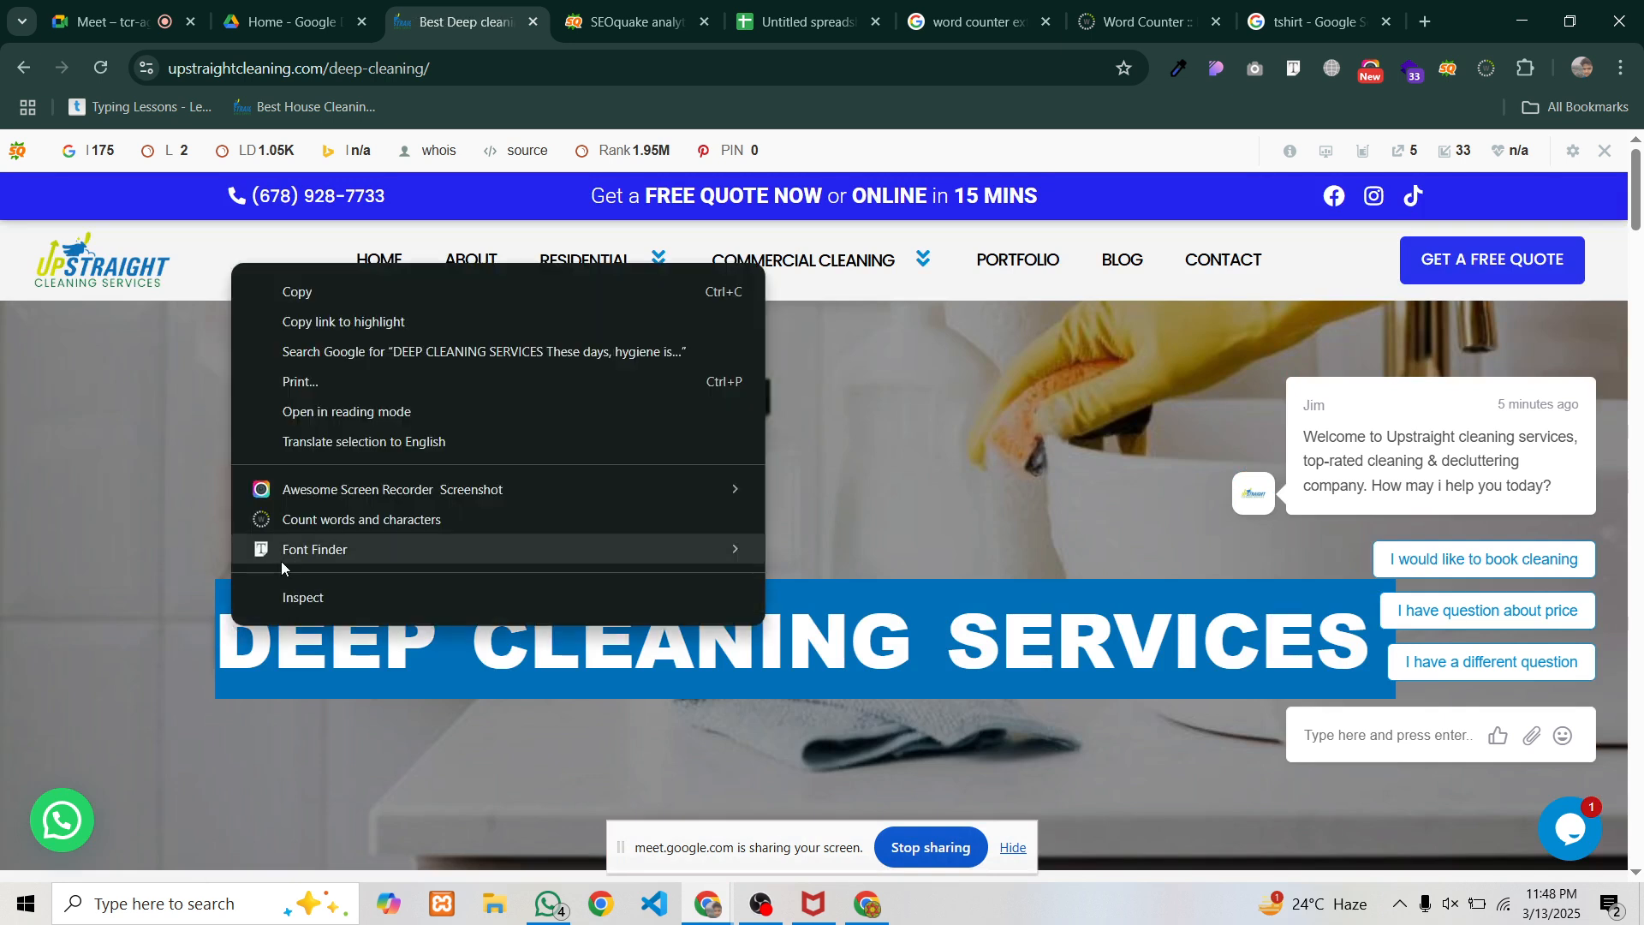
{"action": "left_click", "coordinate": [298, 520]}
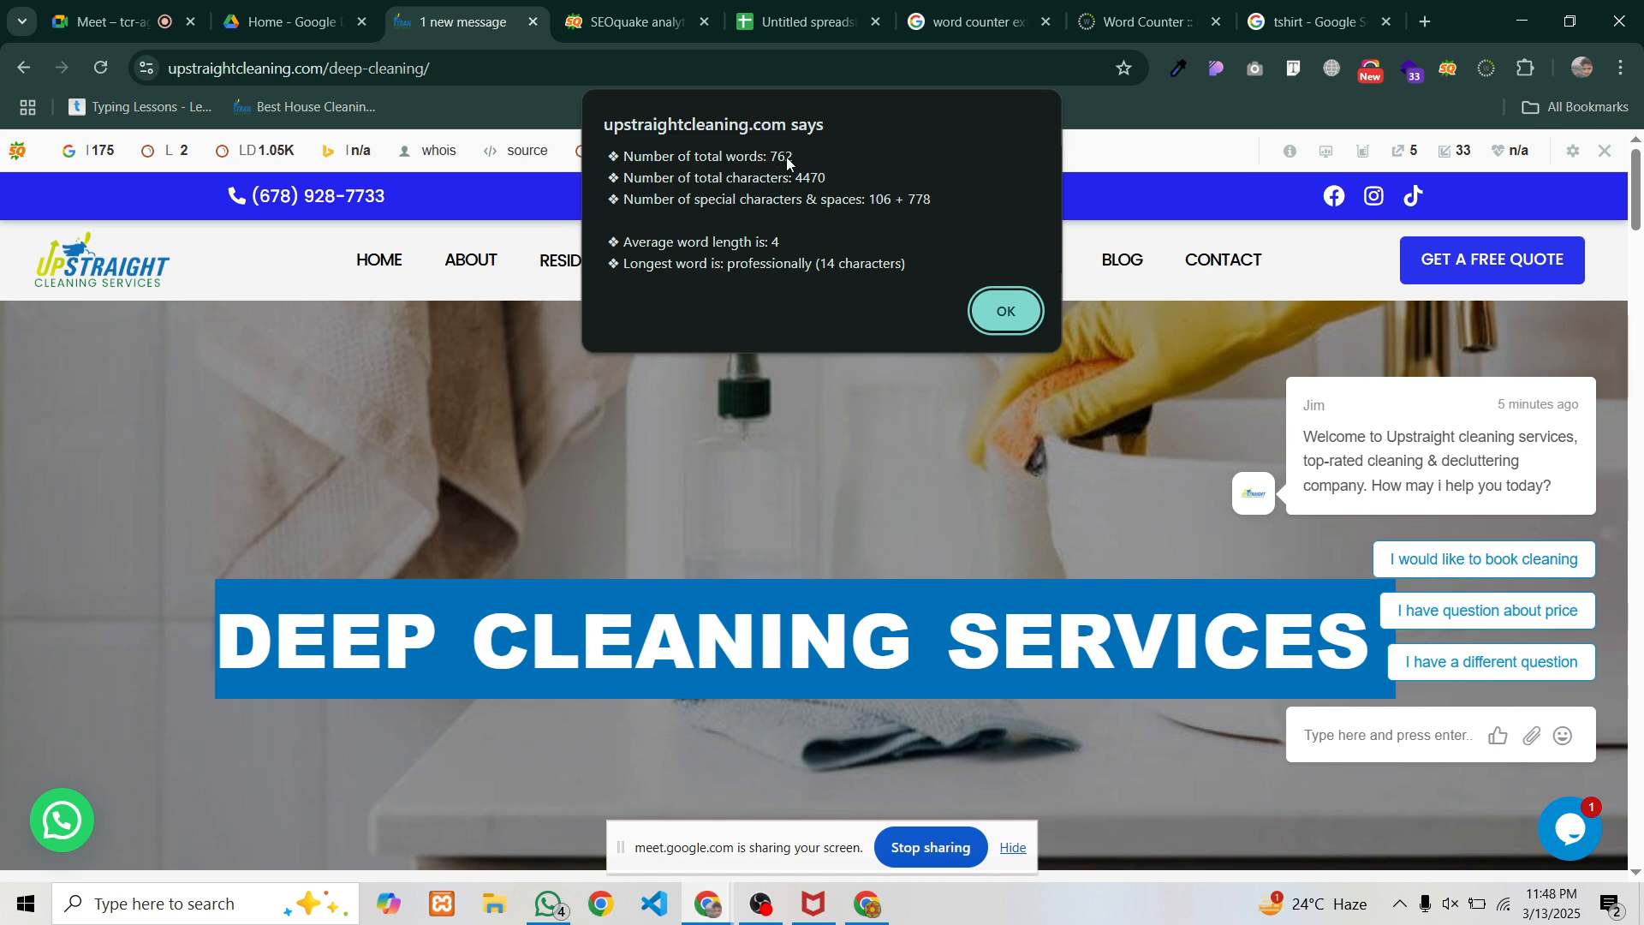
{"action": "mouse_move", "coordinate": [820, 7]}
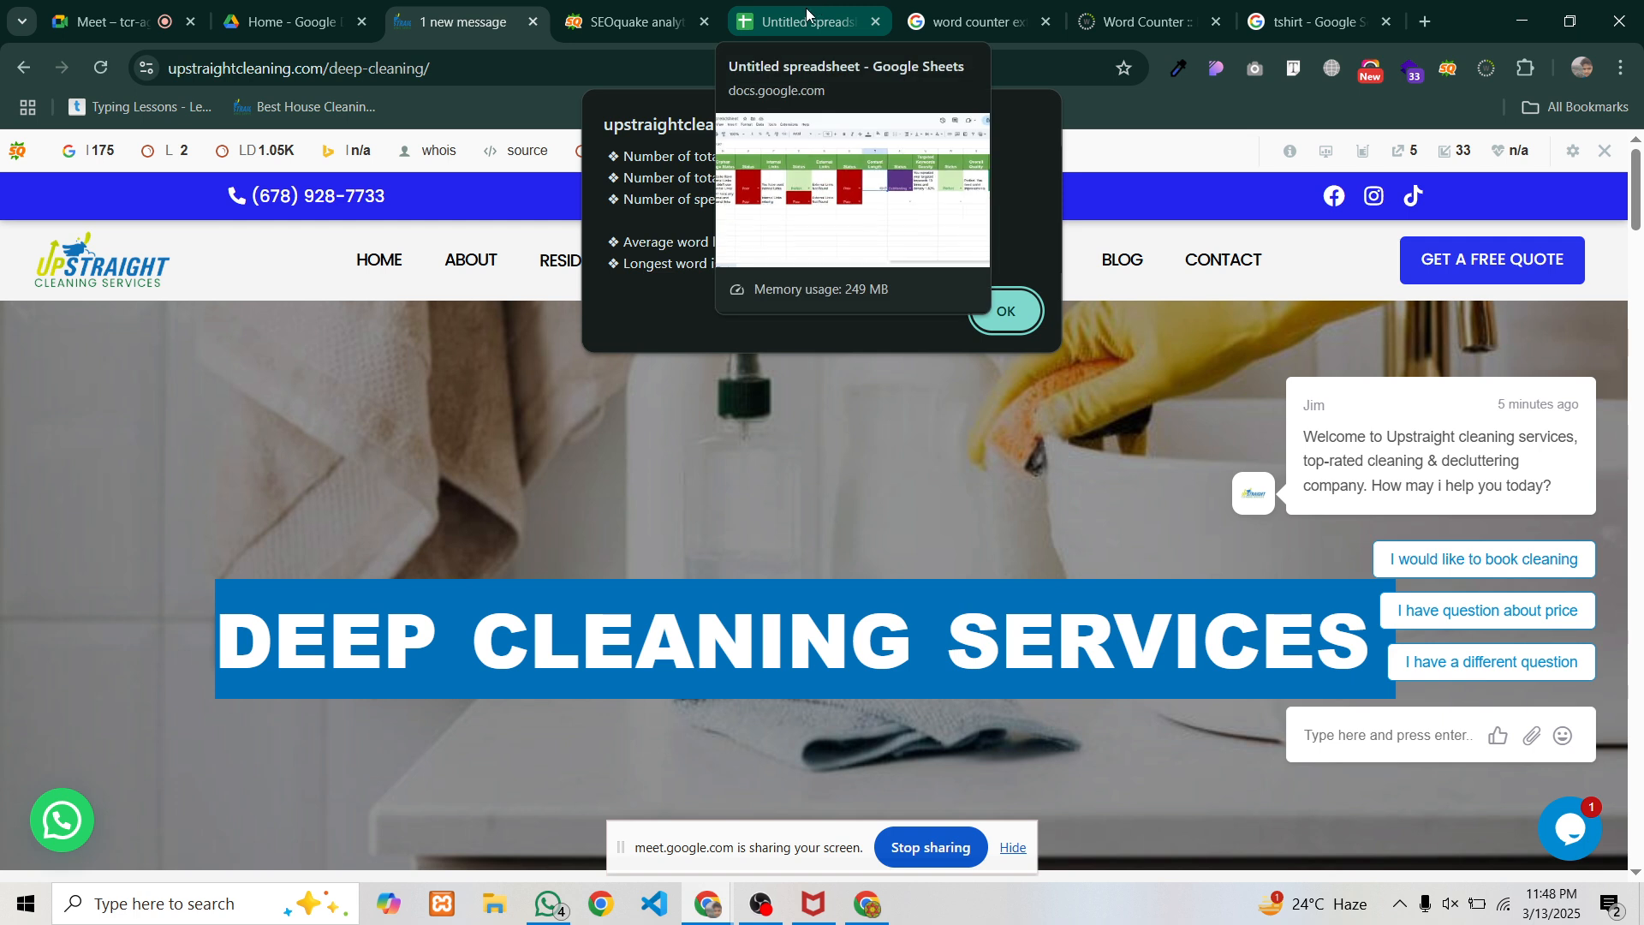
{"action": "left_click", "coordinate": [805, 15]}
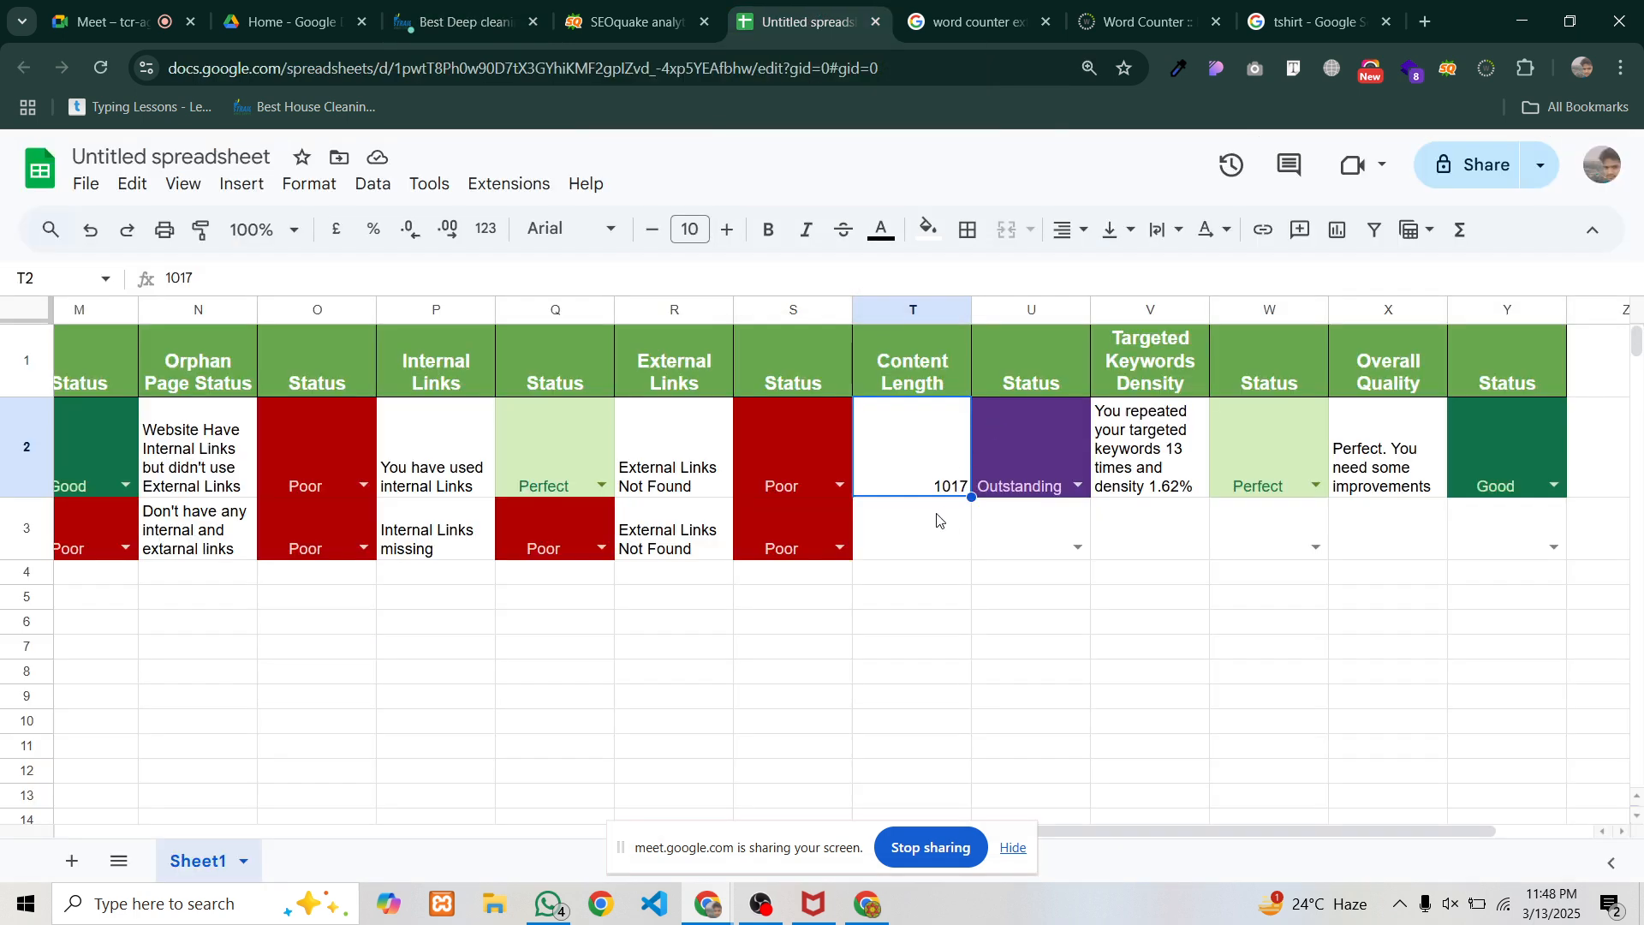
Enter 762 as T3's content length and set U3's status to Perfect
{"action": "left_click", "coordinate": [939, 521]}
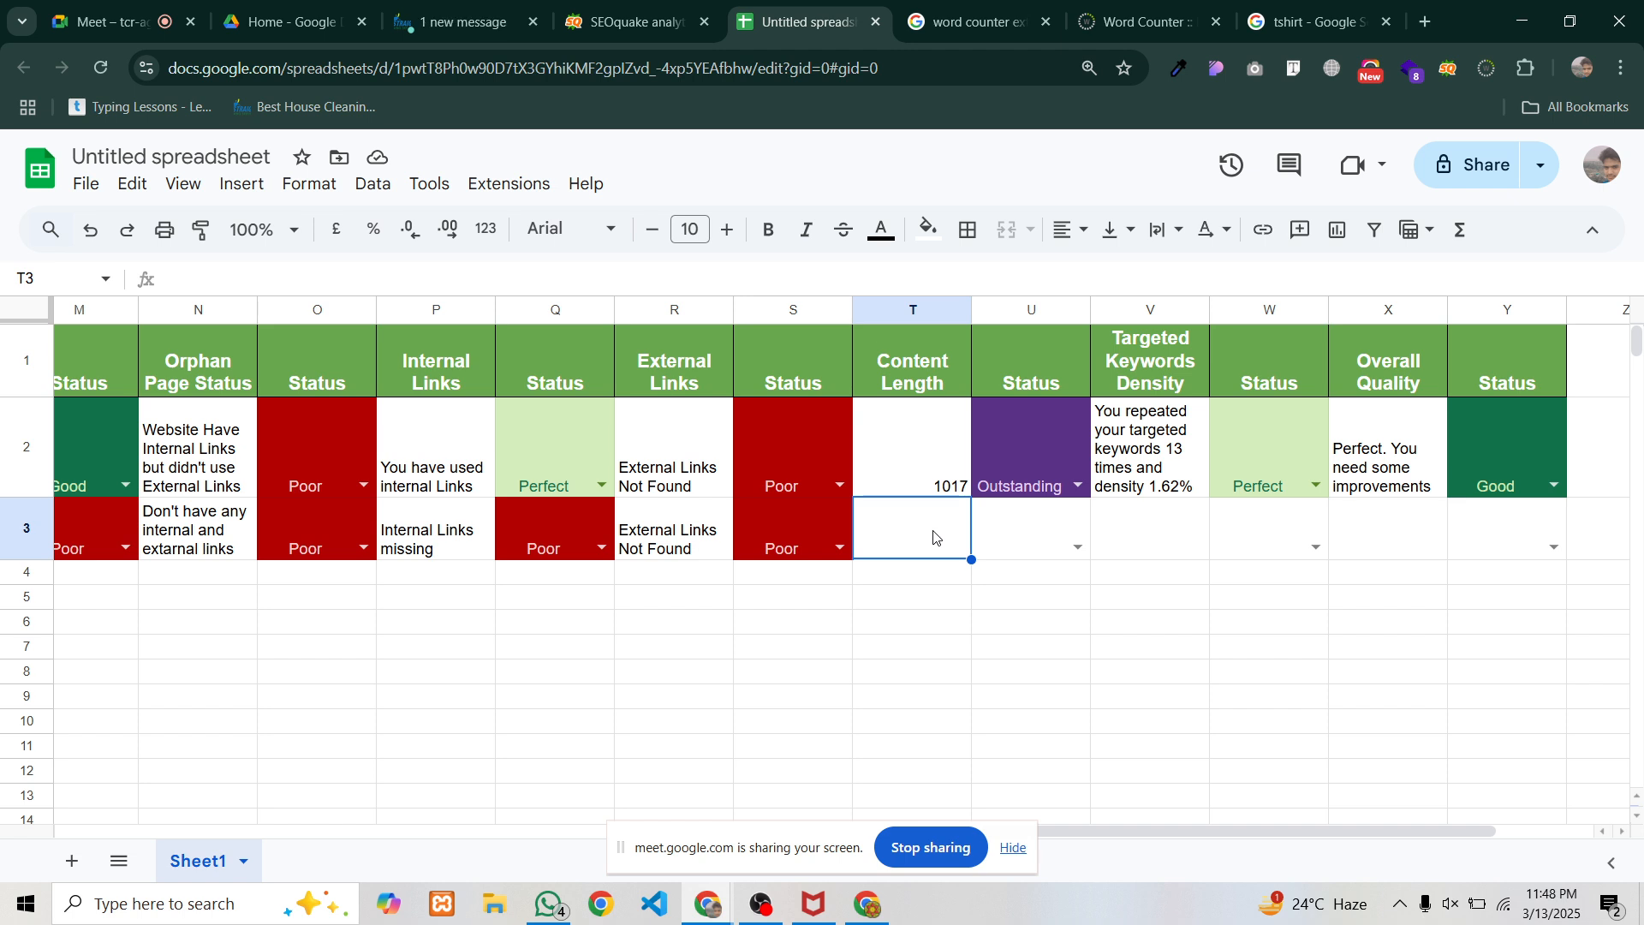
{"action": "type", "text": "762"}
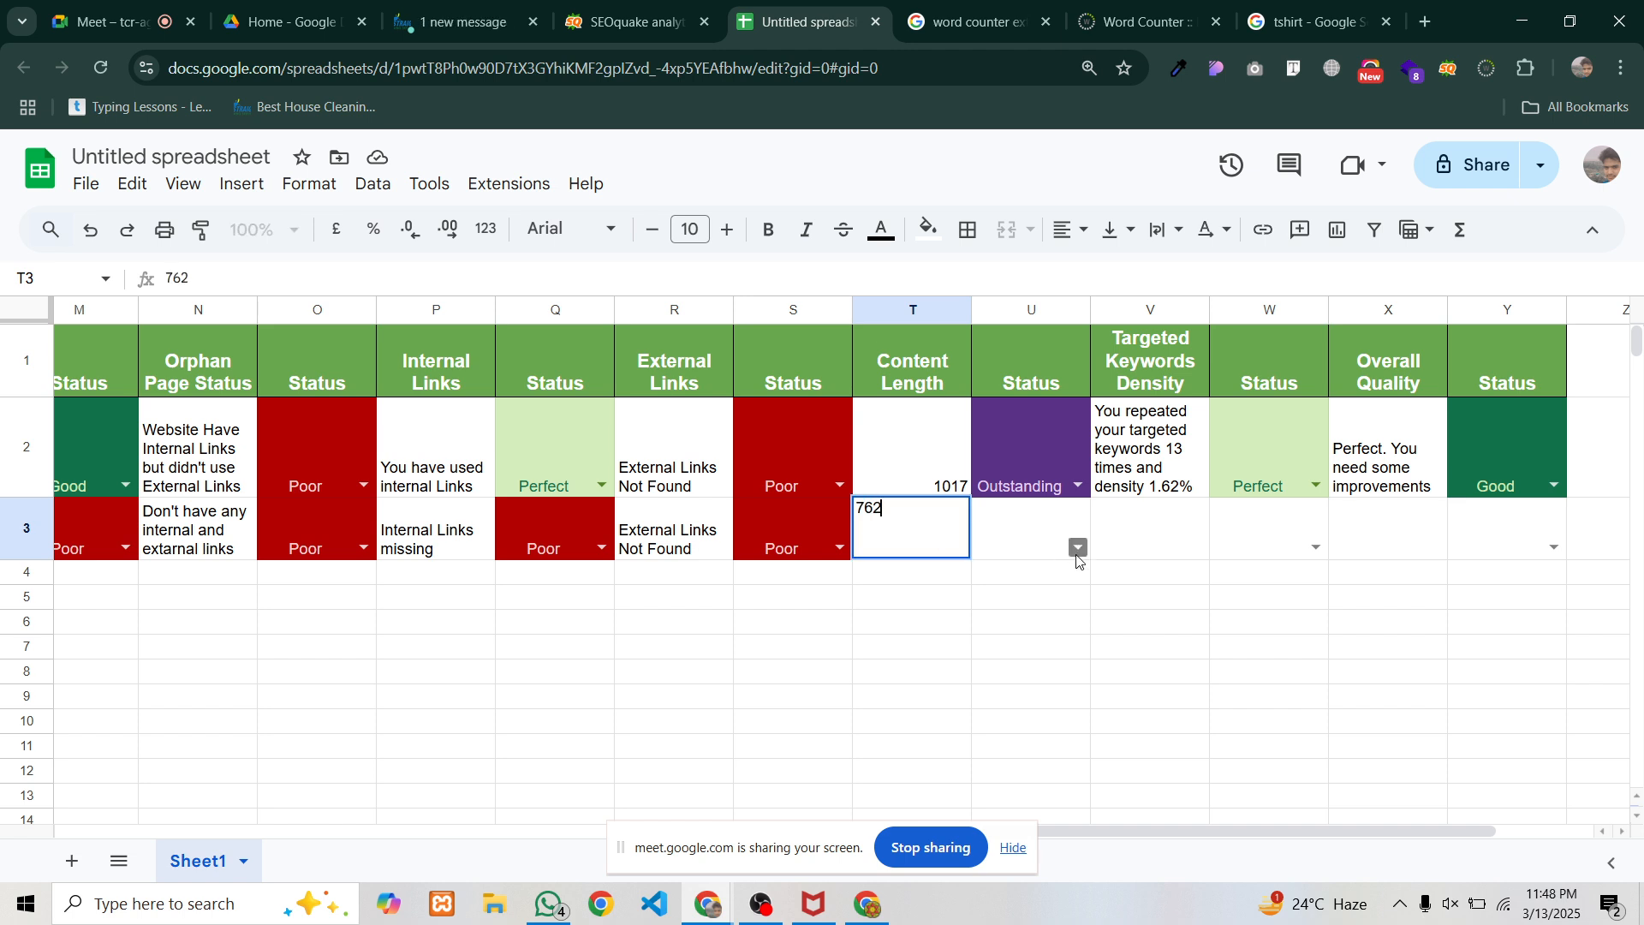
{"action": "left_click", "coordinate": [1077, 546]}
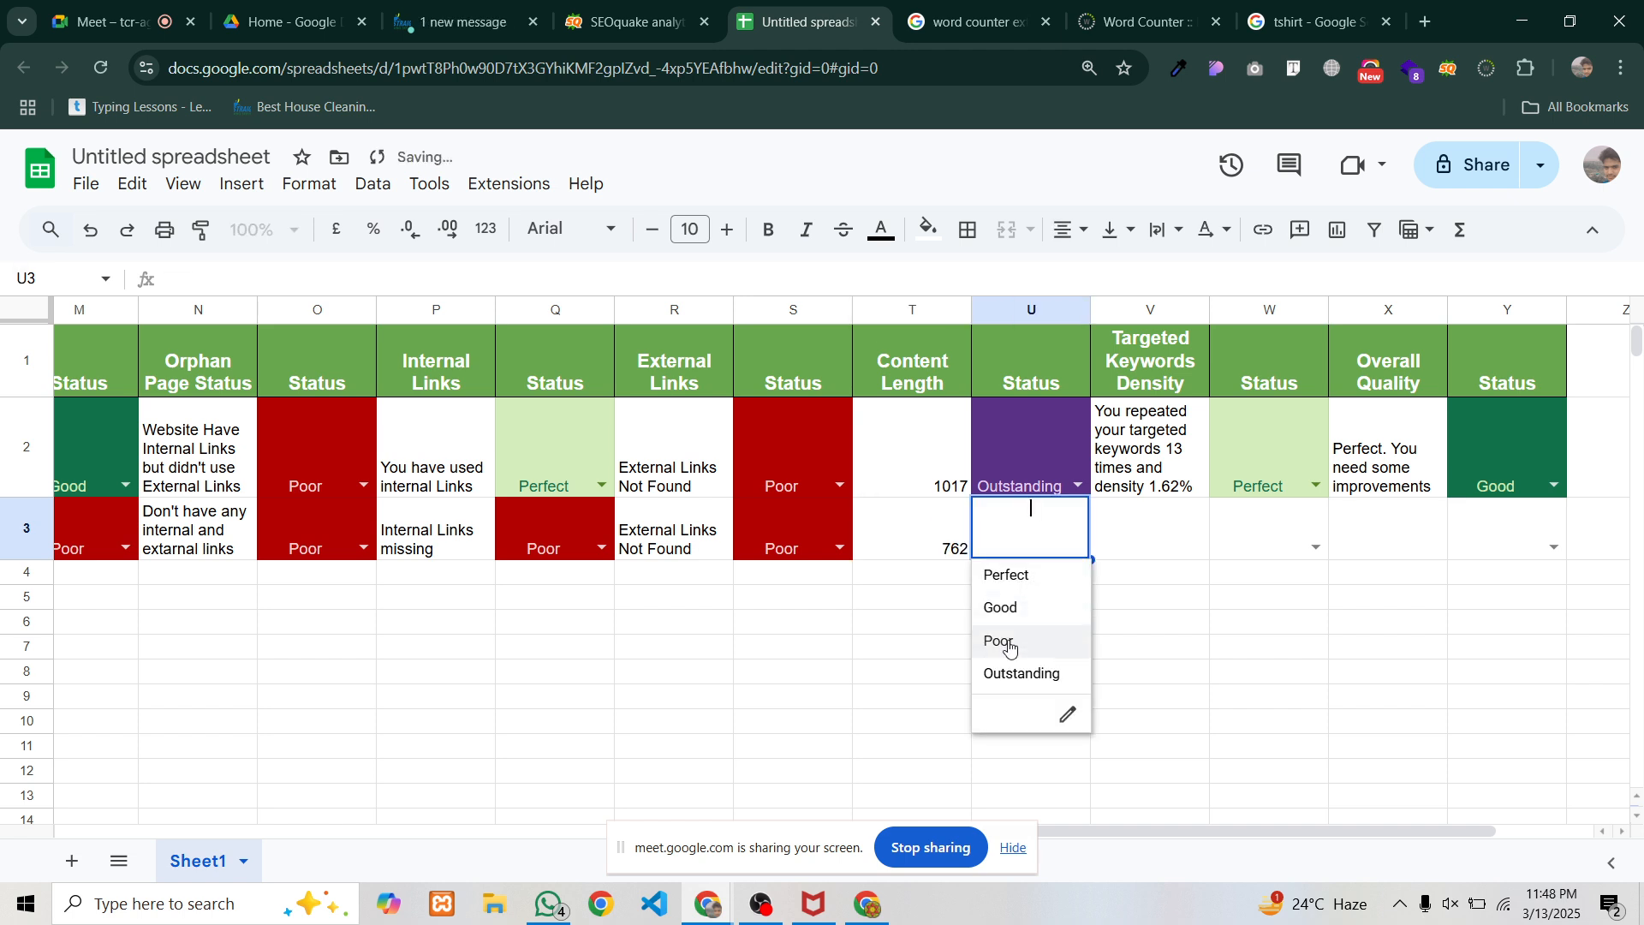
{"action": "left_click", "coordinate": [1016, 579]}
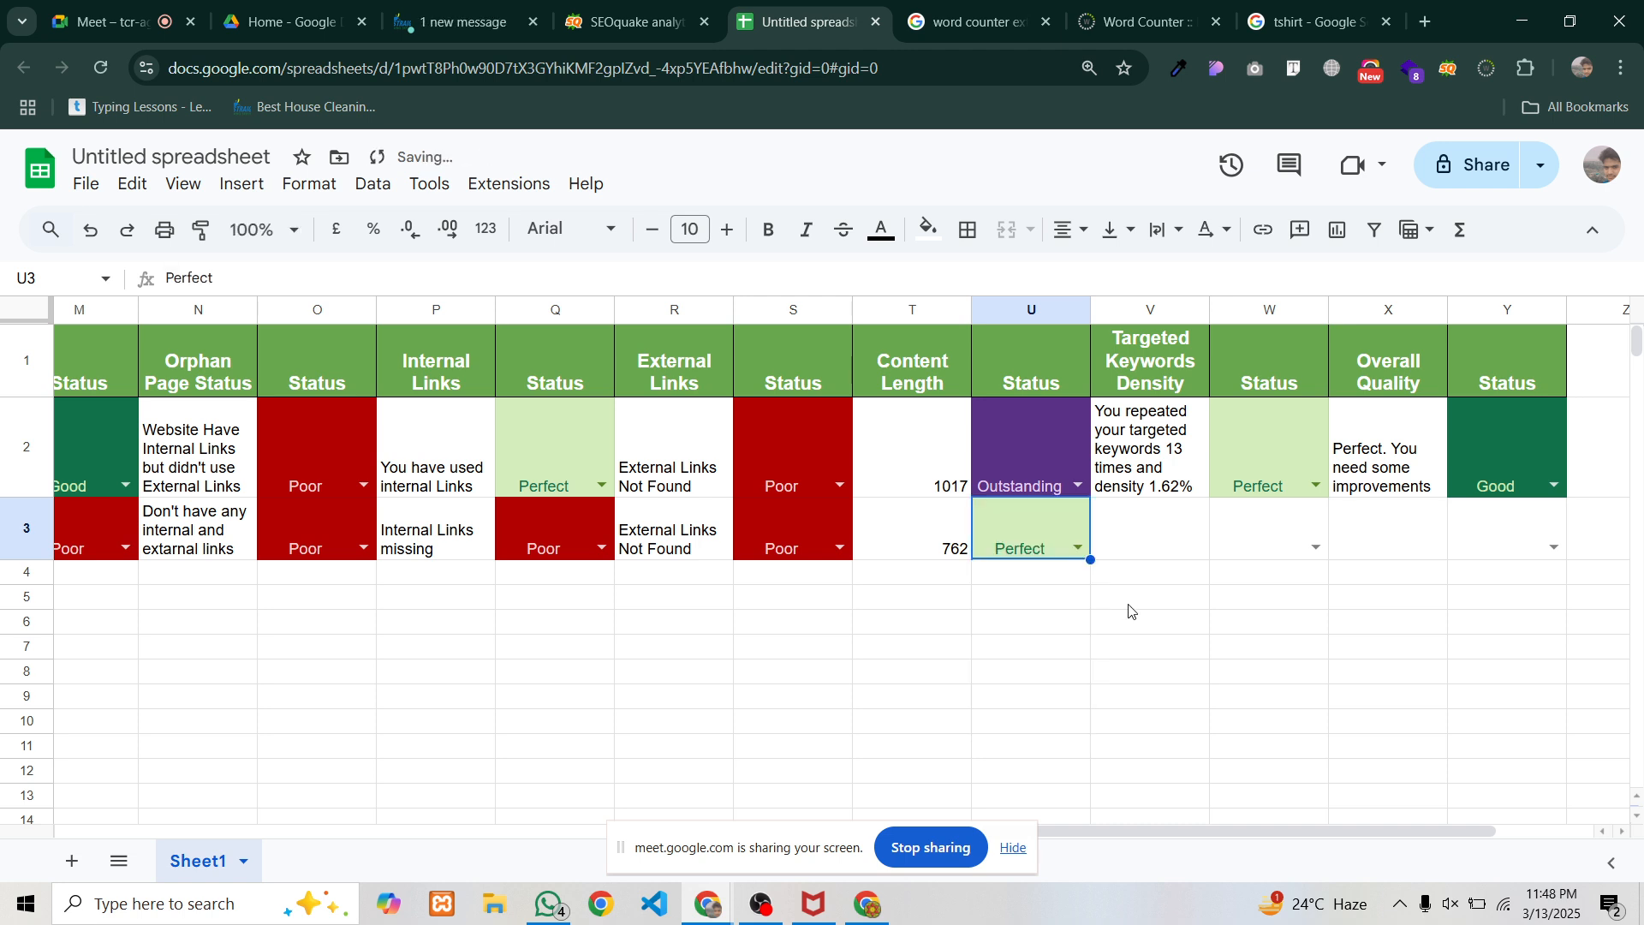
{"action": "left_click", "coordinate": [1130, 600]}
{"action": "left_click", "coordinate": [1135, 545]}
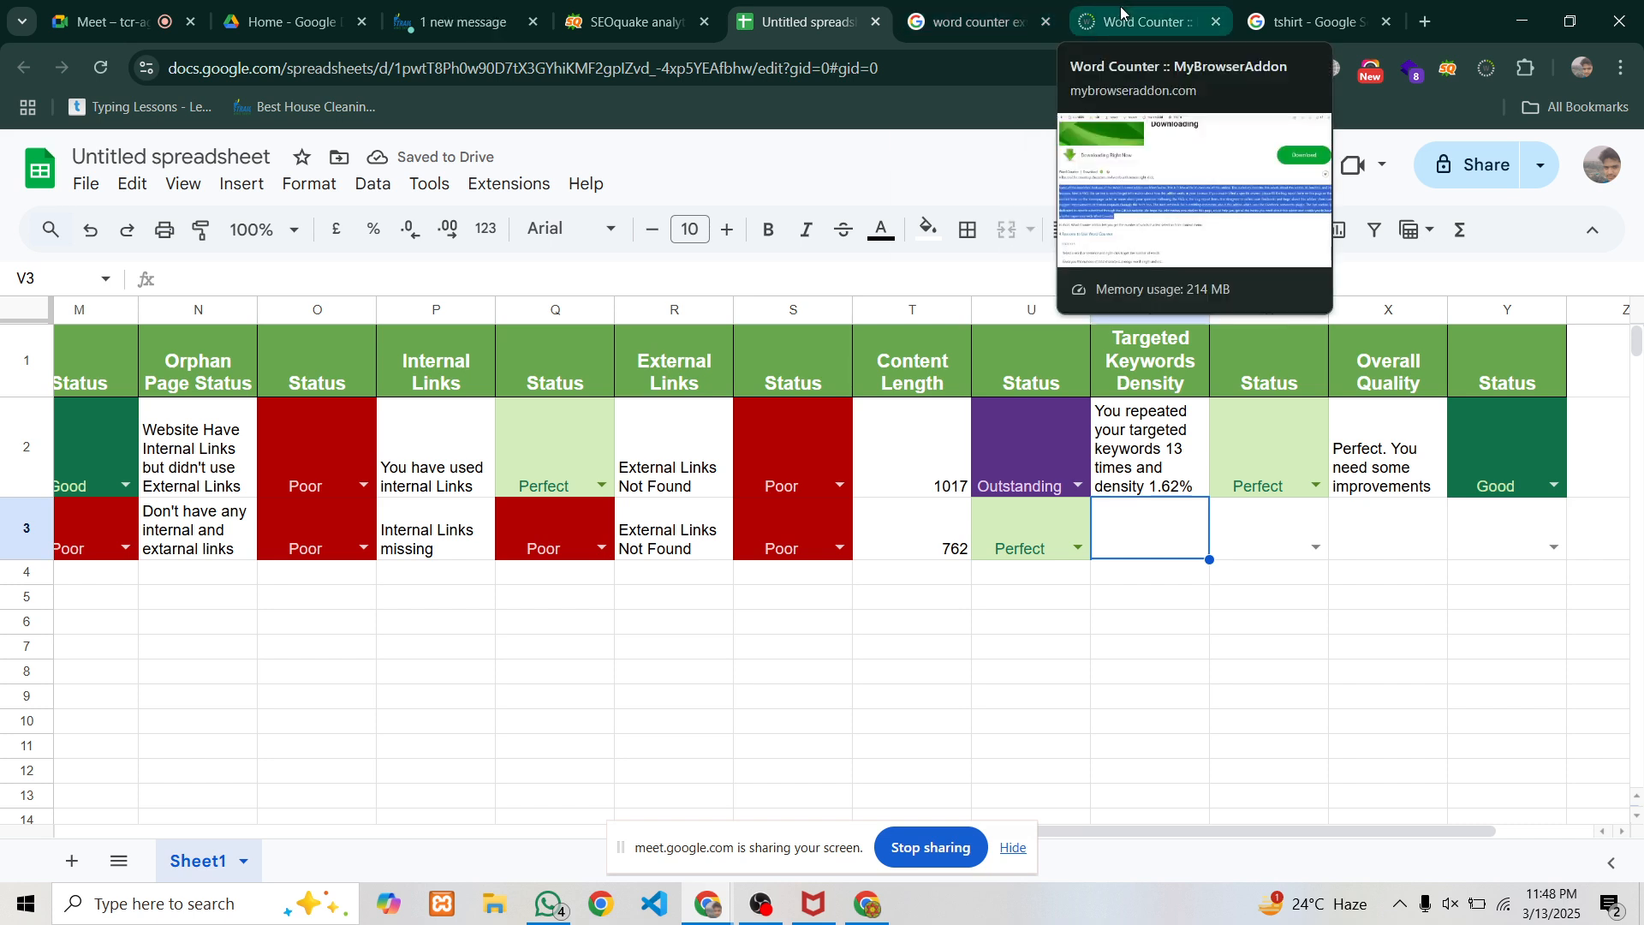
Open SEOquake's page info and select 'deep cleaning' at 19 repeats and 4.06% density
{"action": "left_click", "coordinate": [641, 12]}
{"action": "scroll", "coordinate": [569, 435], "scroll_direction": "up", "scroll_amount": 10}
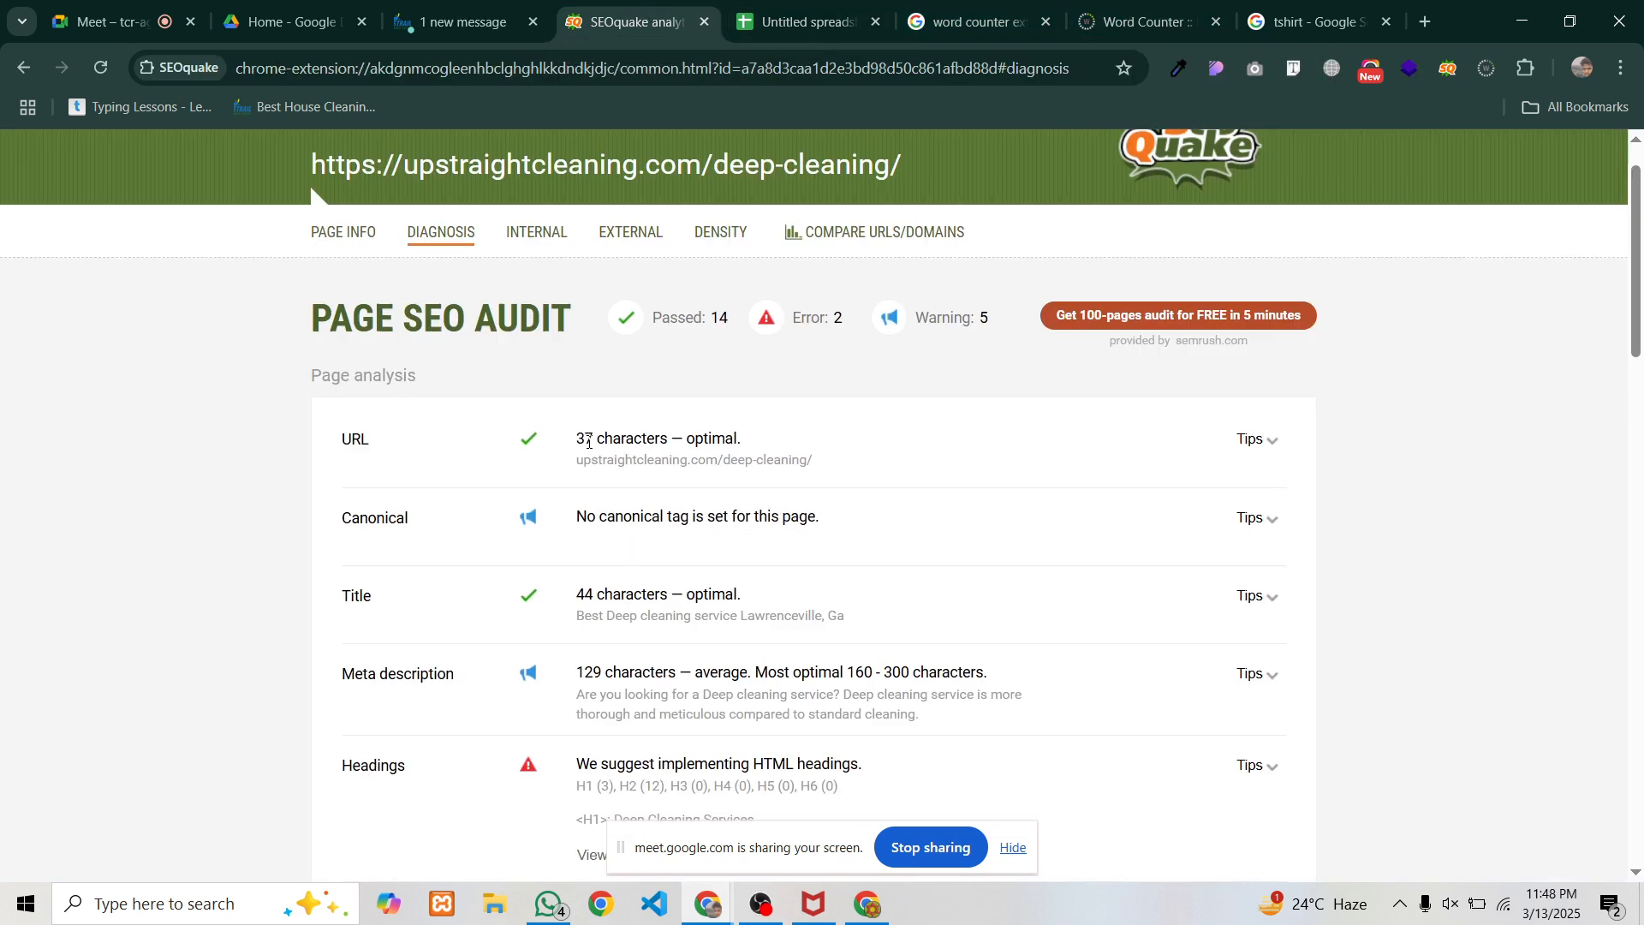
{"action": "left_click", "coordinate": [343, 297]}
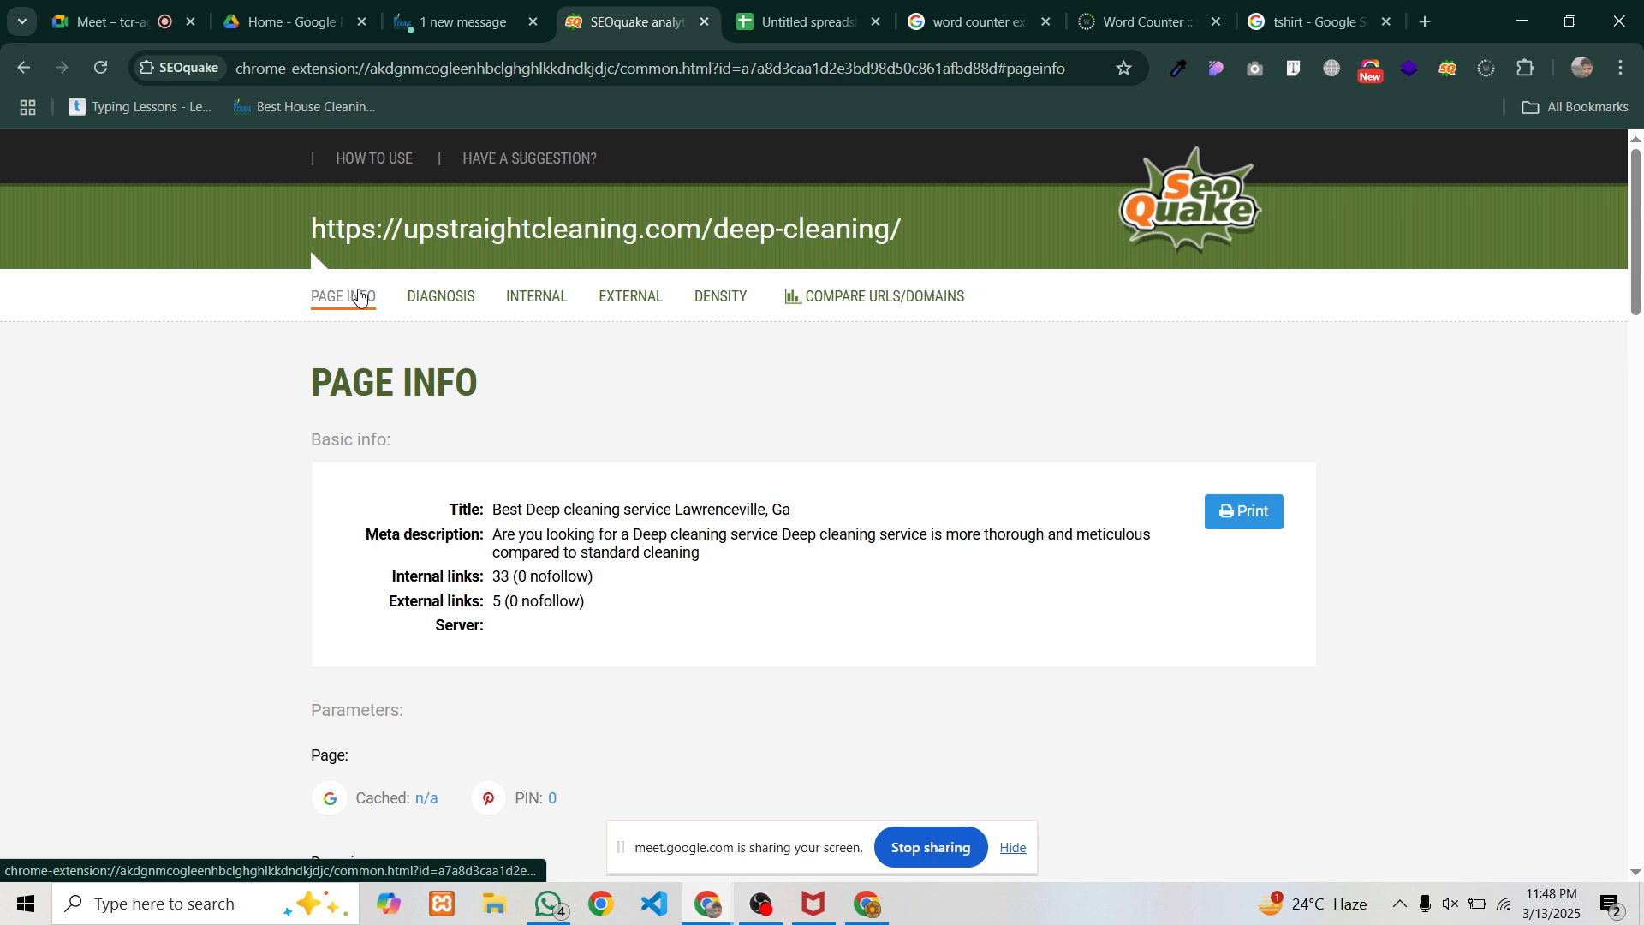
{"action": "scroll", "coordinate": [381, 412], "scroll_direction": "down", "scroll_amount": 15}
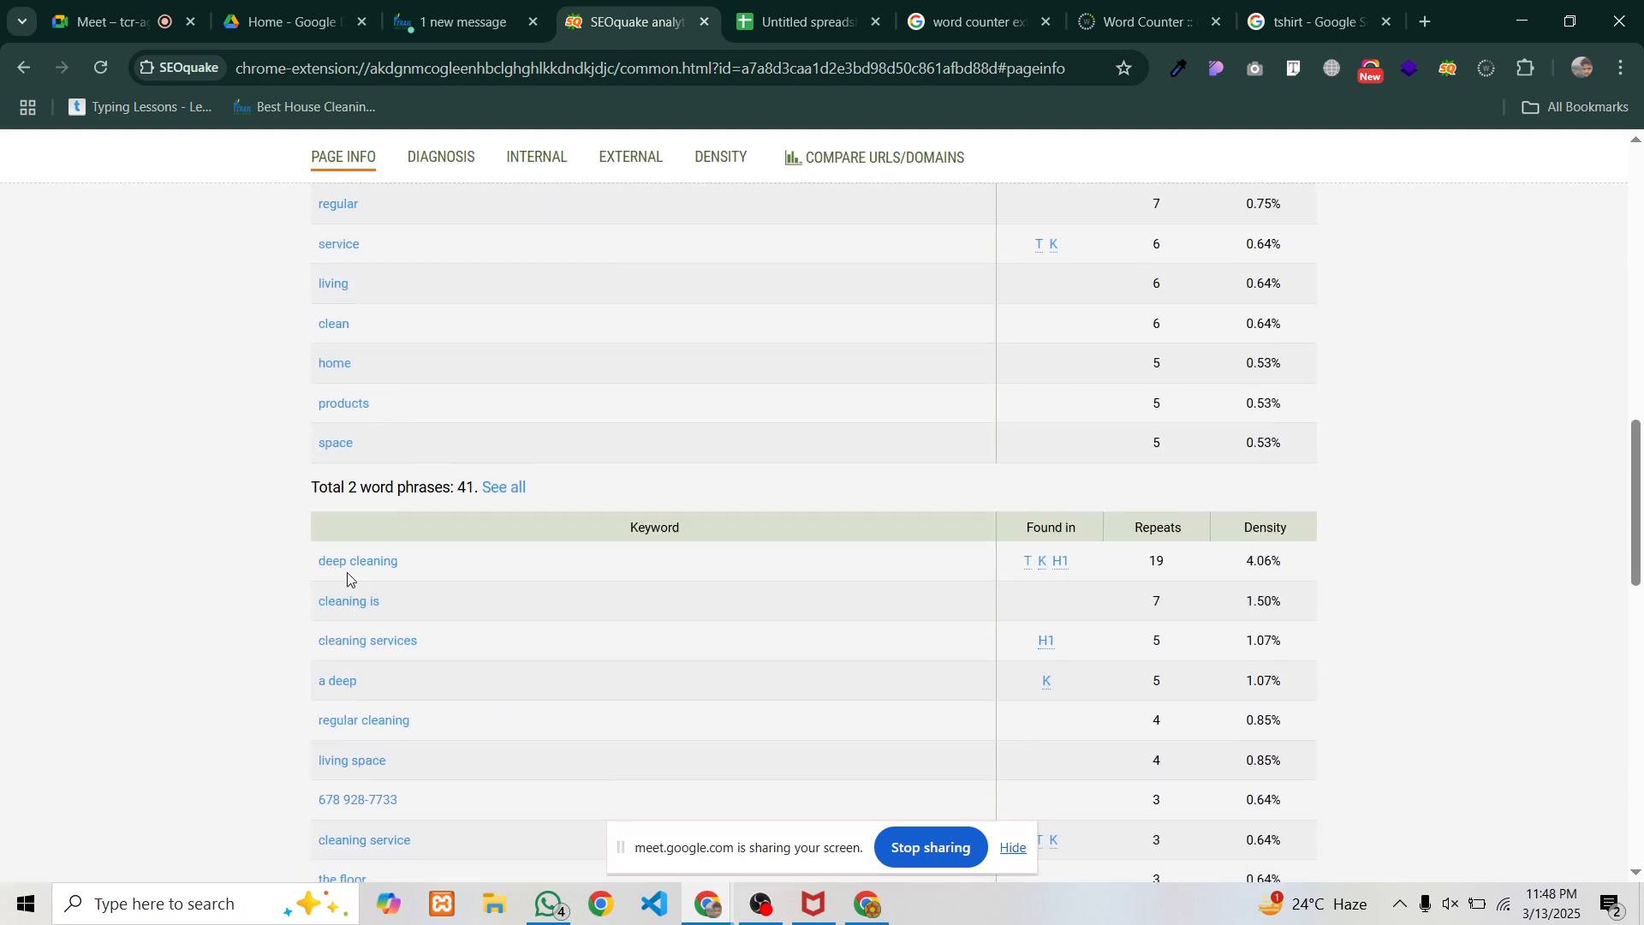
{"action": "double_click", "coordinate": [1155, 561]}
{"action": "left_click_drag", "start_coordinate": [1167, 570], "coordinate": [1292, 565]}
Copy V2's keyword density note into V3, change it to 19 repeats at 4.06%, and rate W3 Poor
{"action": "left_click", "coordinate": [785, 12]}
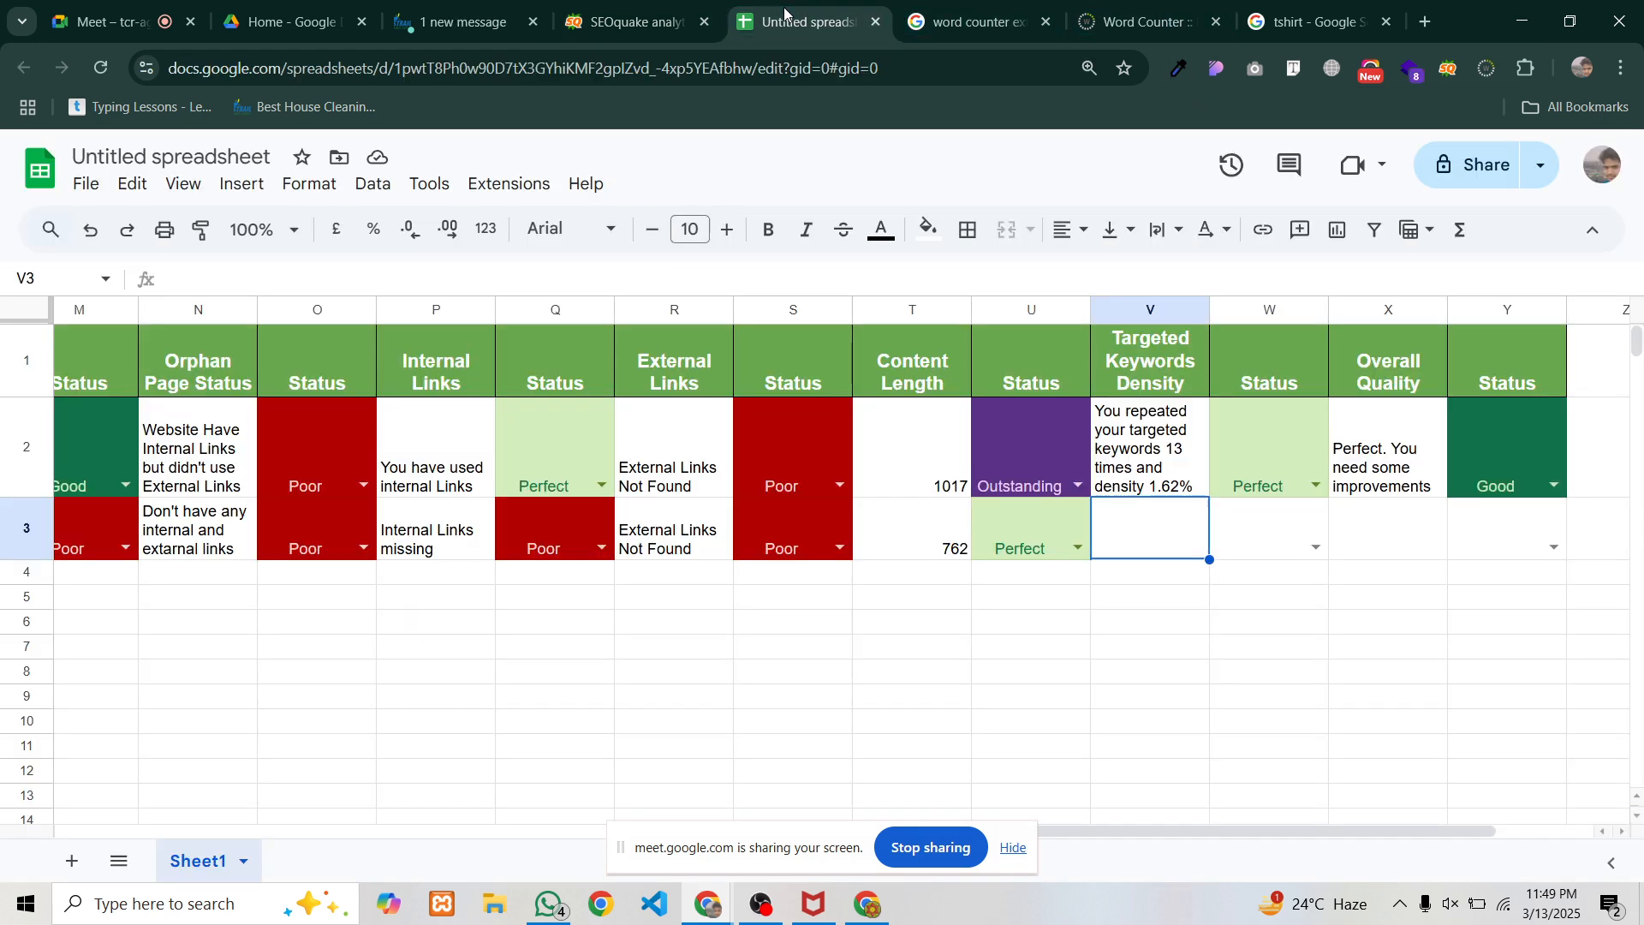
{"action": "left_click", "coordinate": [1165, 468]}
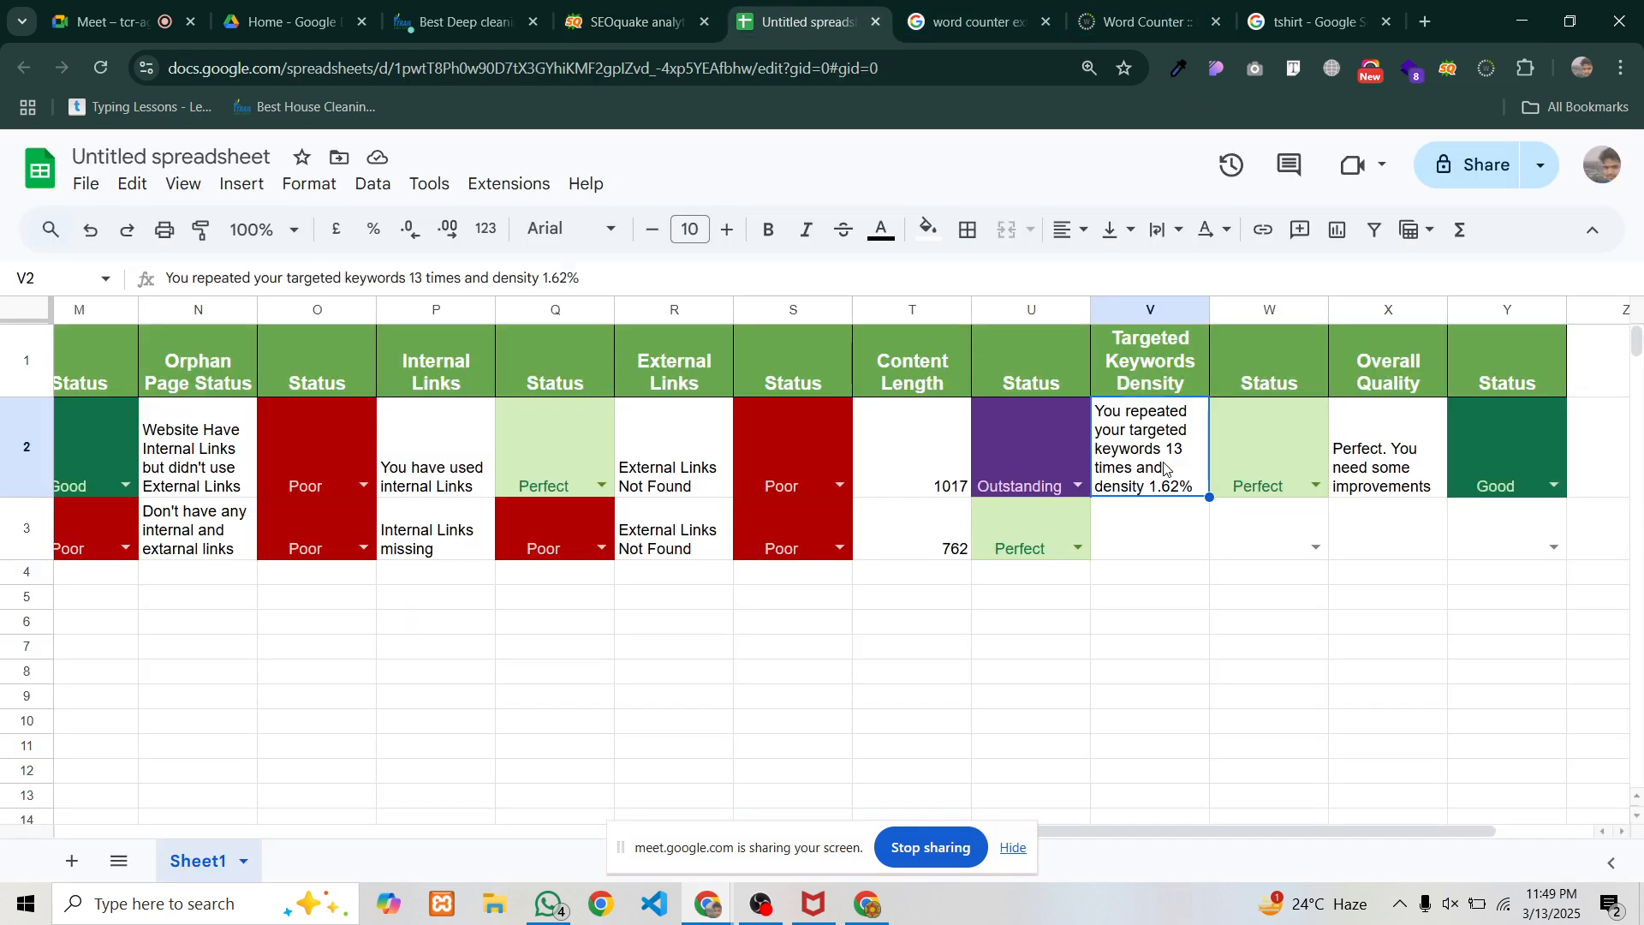
{"action": "key", "text": "ctrl+c"}
{"action": "left_click", "coordinate": [1146, 548]}
{"action": "key", "text": "ctrl+v"}
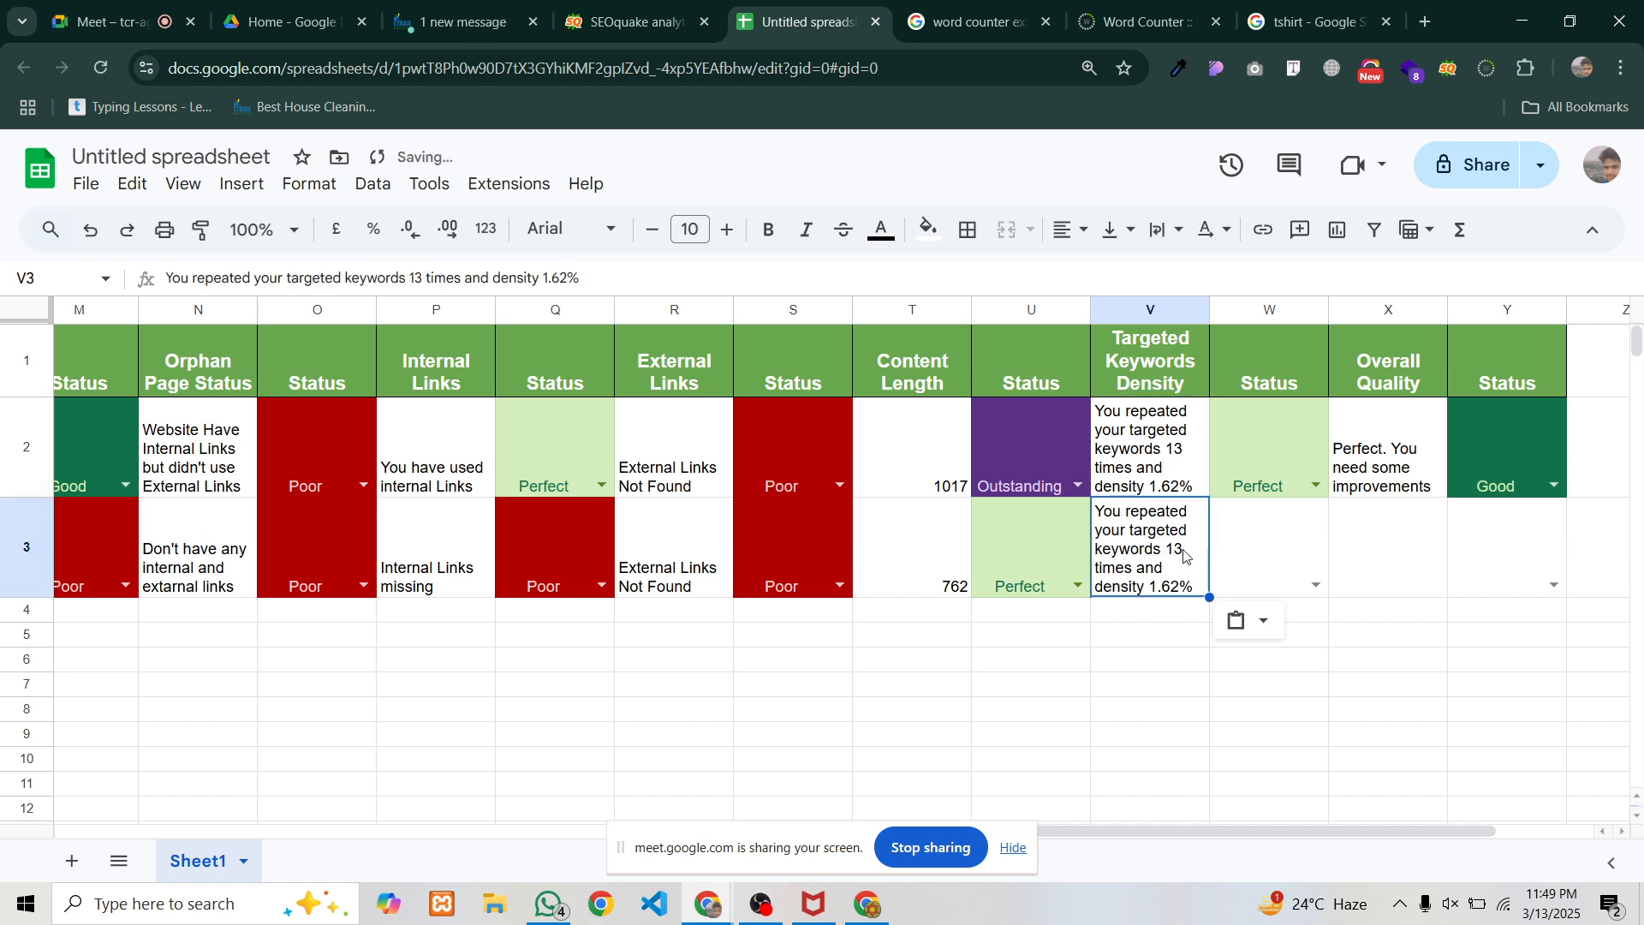
{"action": "double_click", "coordinate": [1183, 558]}
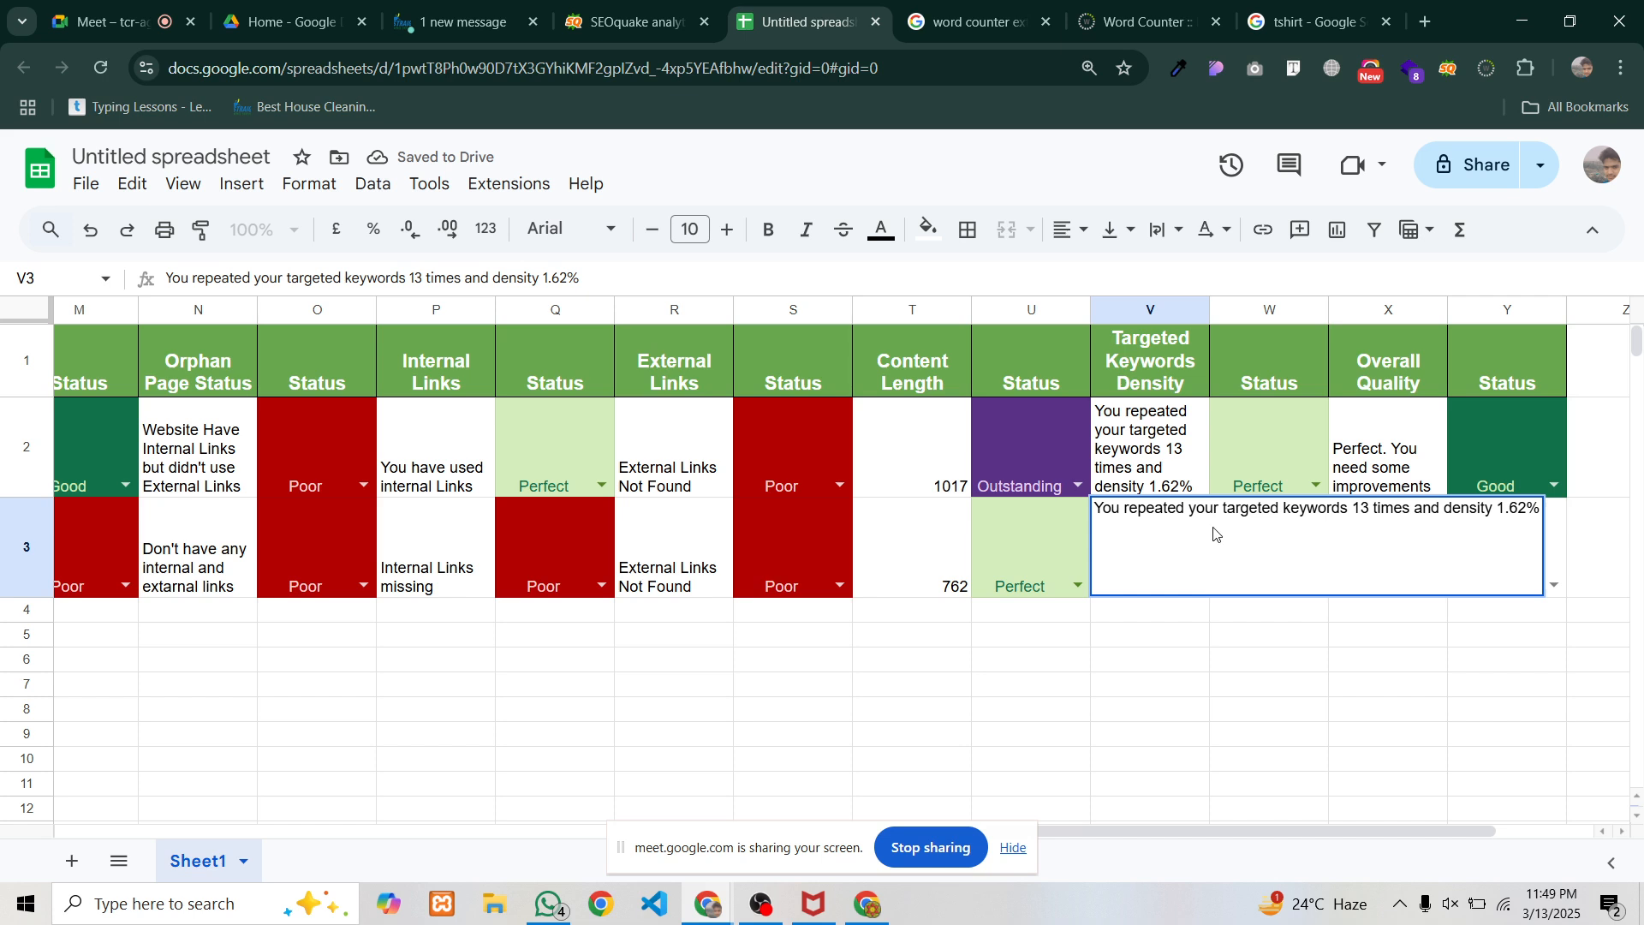
{"action": "left_click_drag", "start_coordinate": [1371, 509], "coordinate": [1362, 509]}
{"action": "type", "text": "9"}
{"action": "left_click_drag", "start_coordinate": [1499, 510], "coordinate": [1524, 512]}
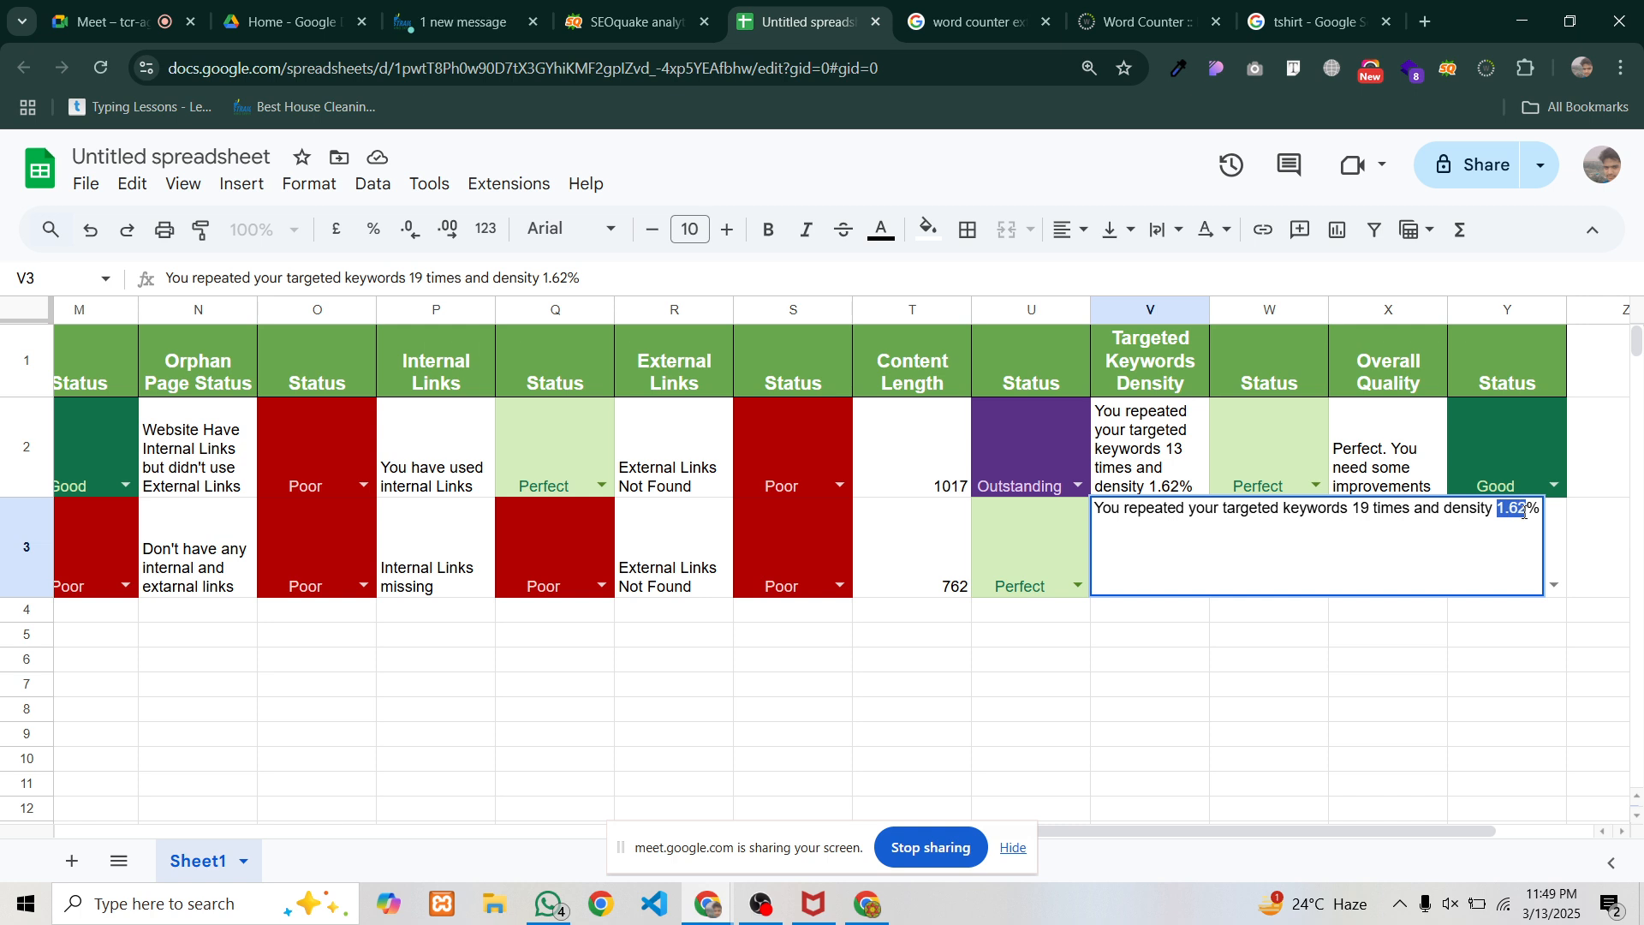
{"action": "type", "text": "4"}
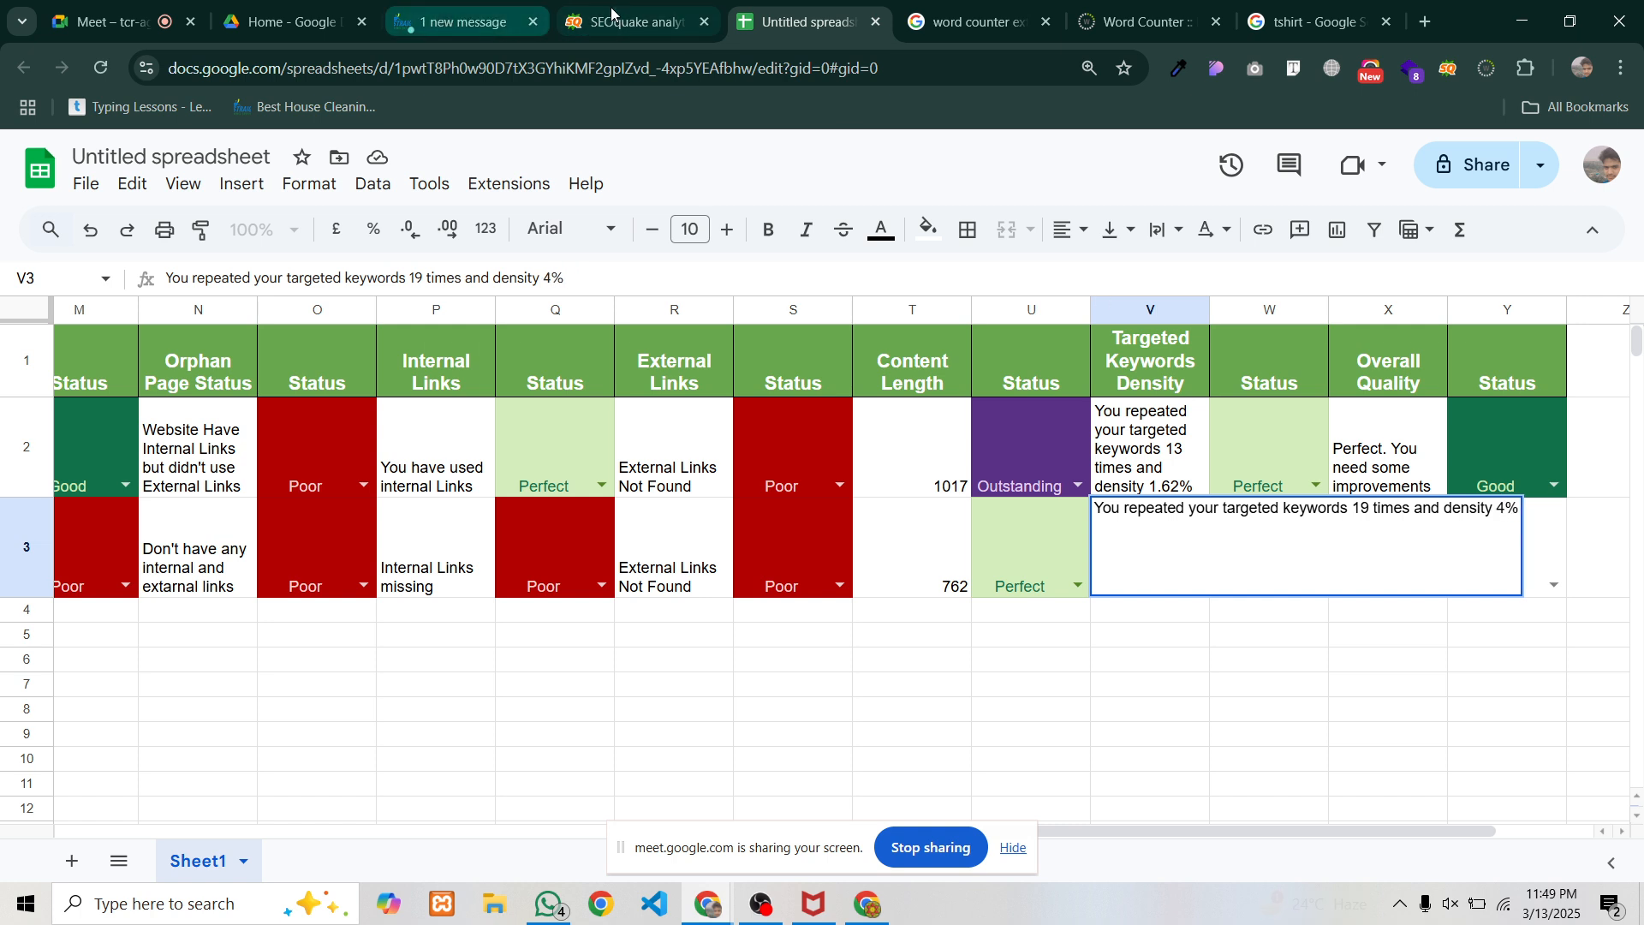
{"action": "left_click", "coordinate": [612, 12]}
{"action": "left_click", "coordinate": [805, 21]}
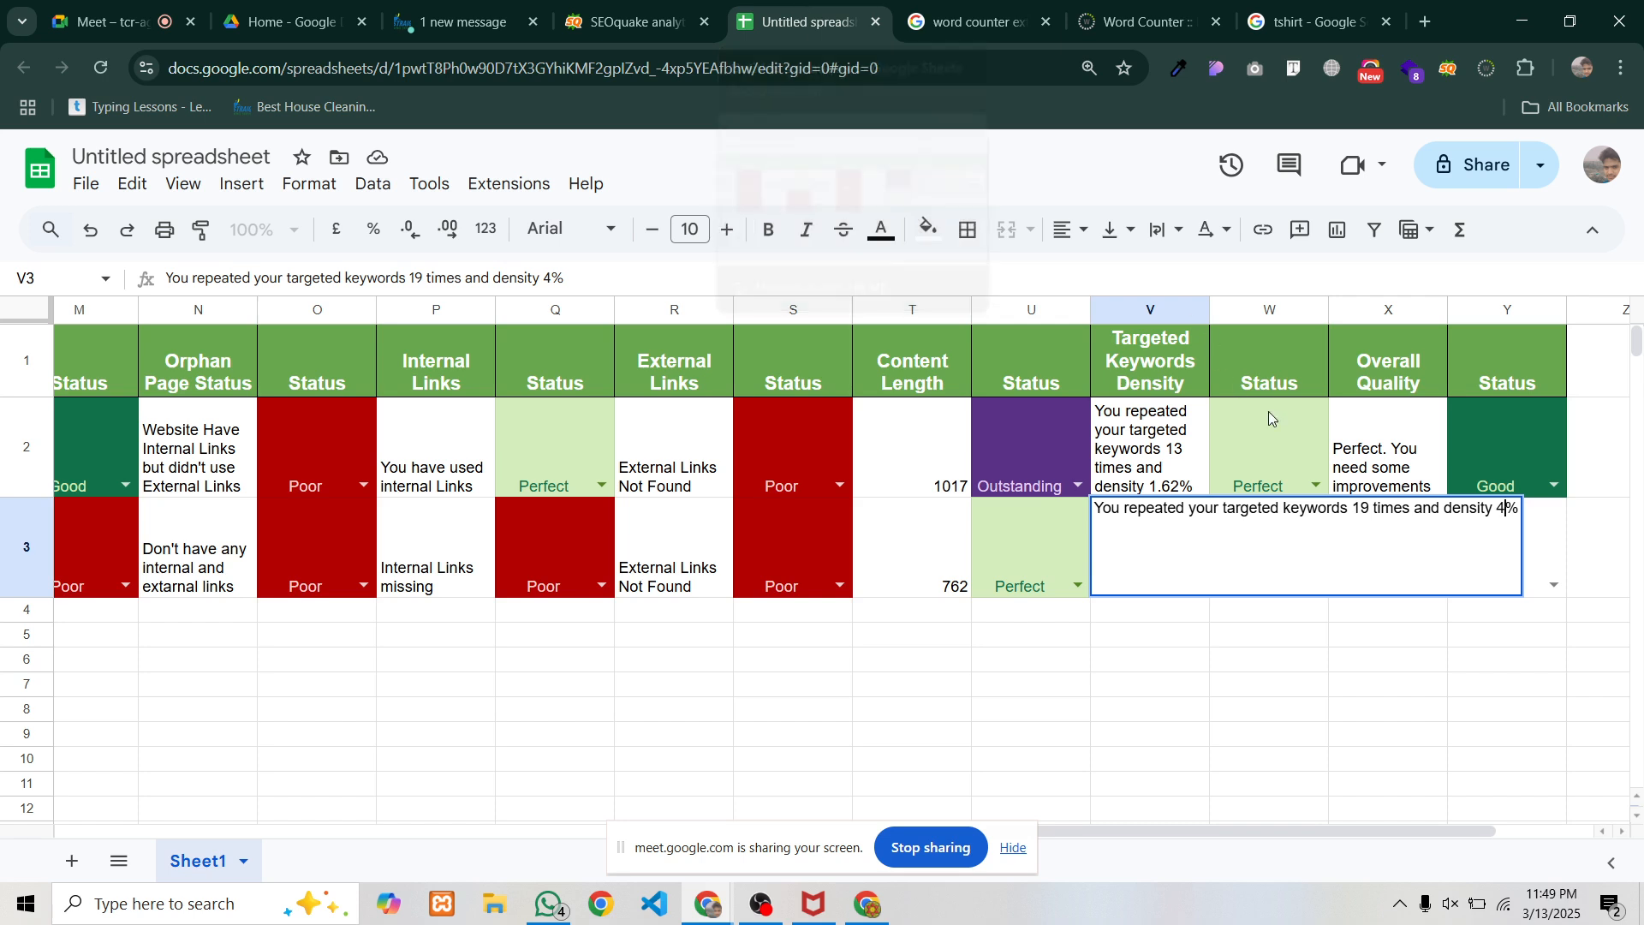
{"action": "type", "text": ".06"}
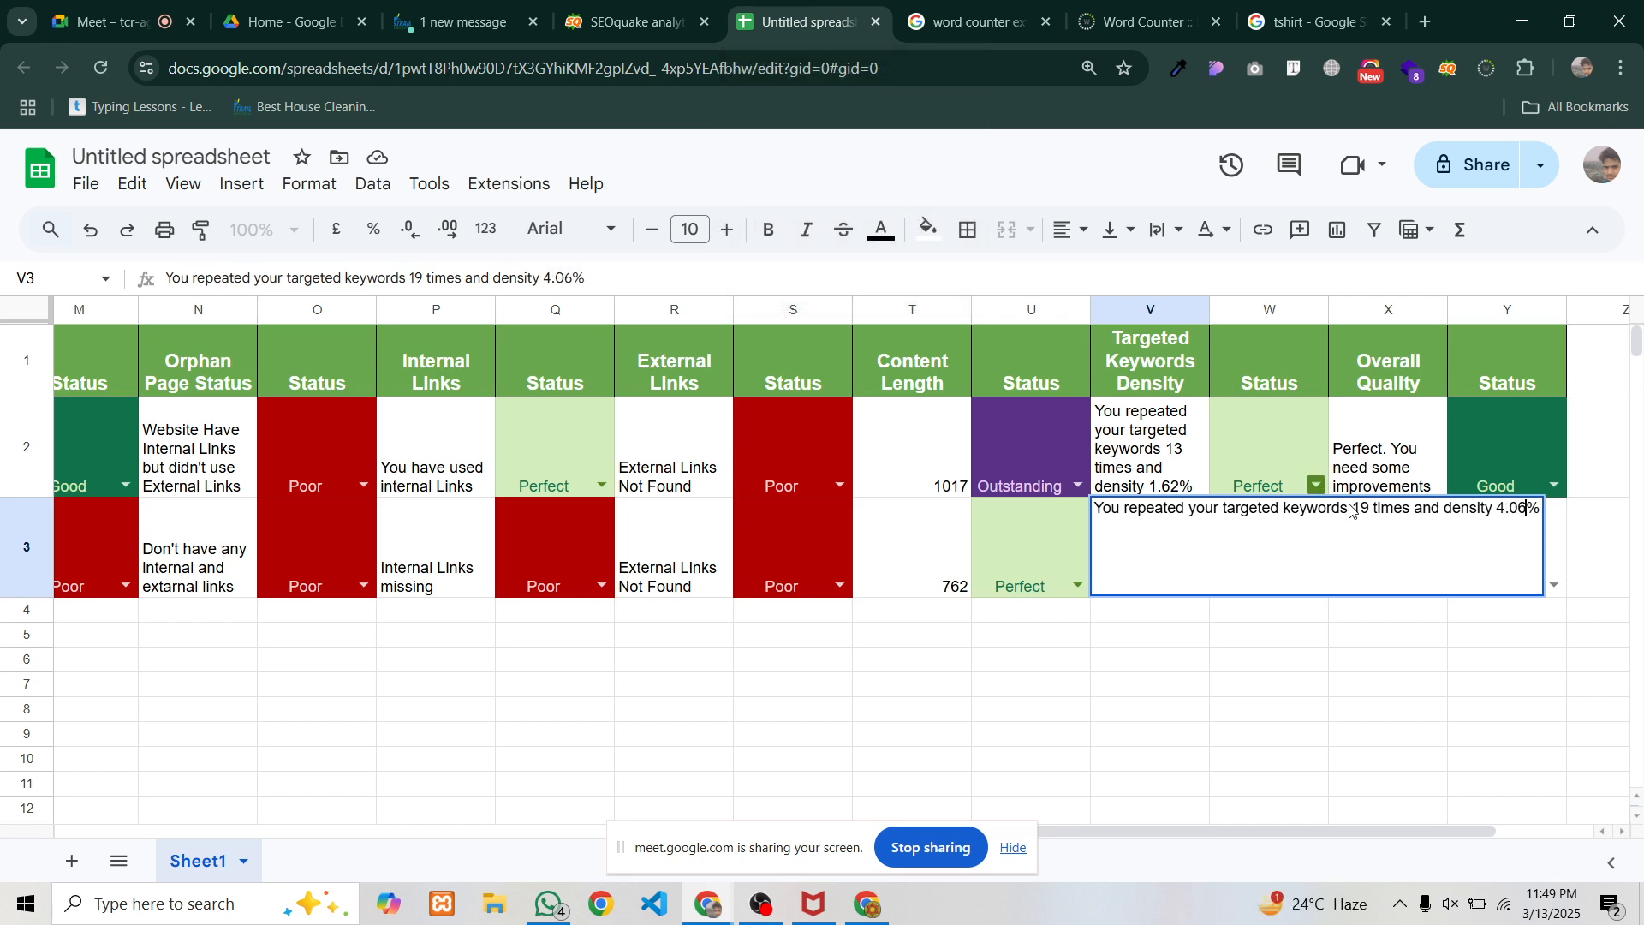
{"action": "key", "text": "Return"}
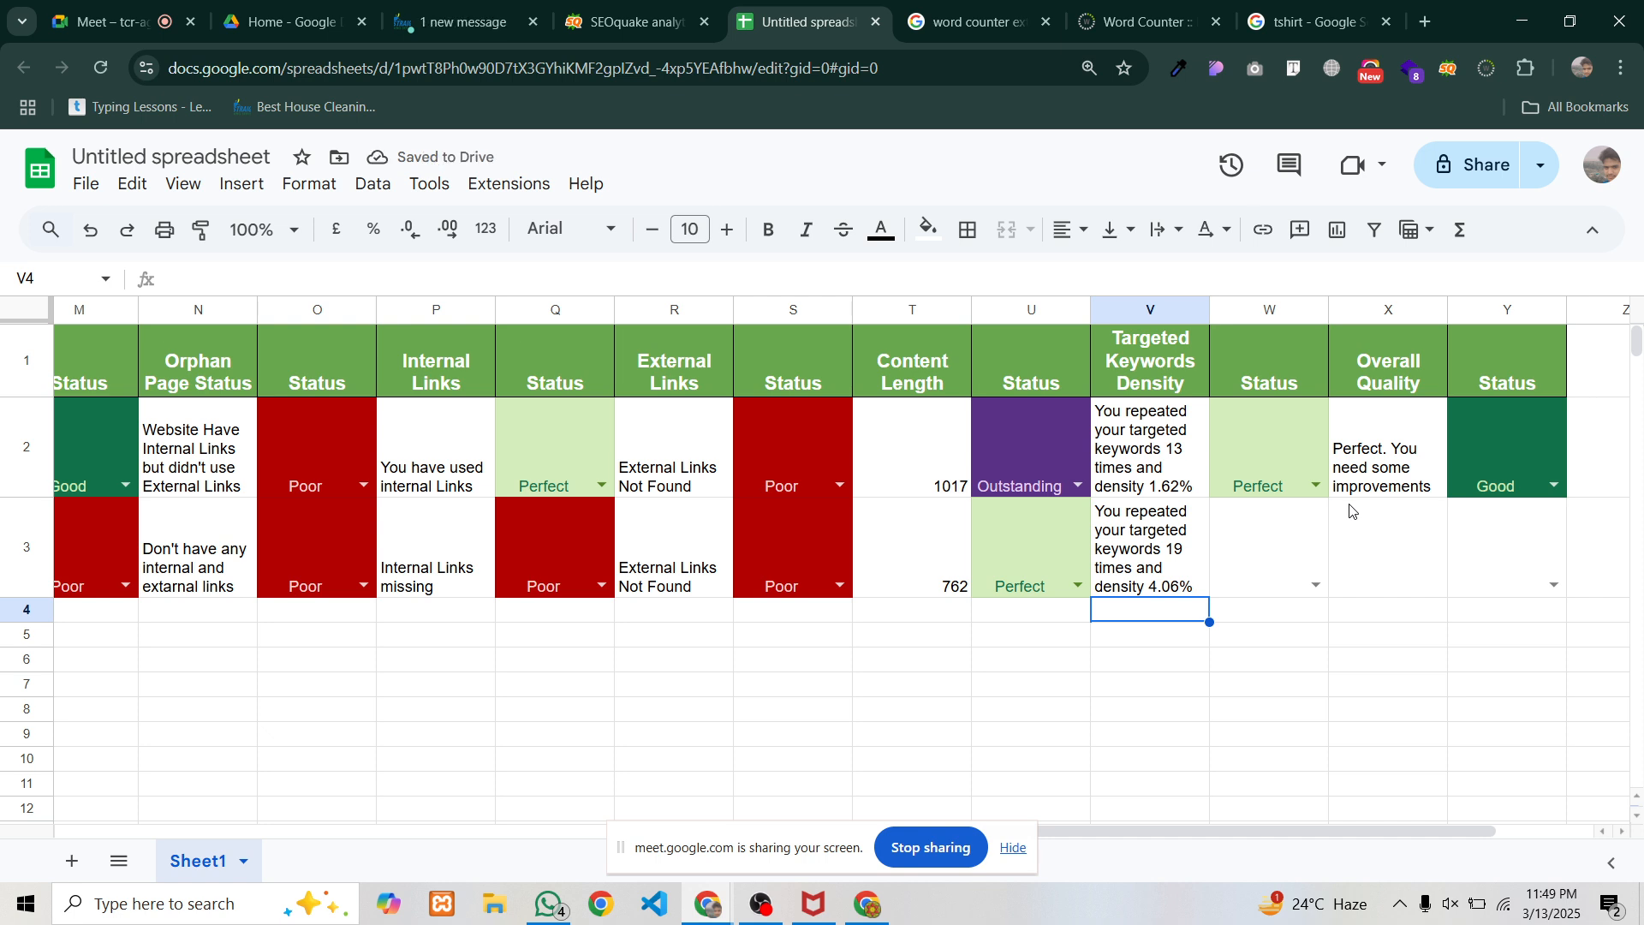
{"action": "left_click", "coordinate": [1308, 590]}
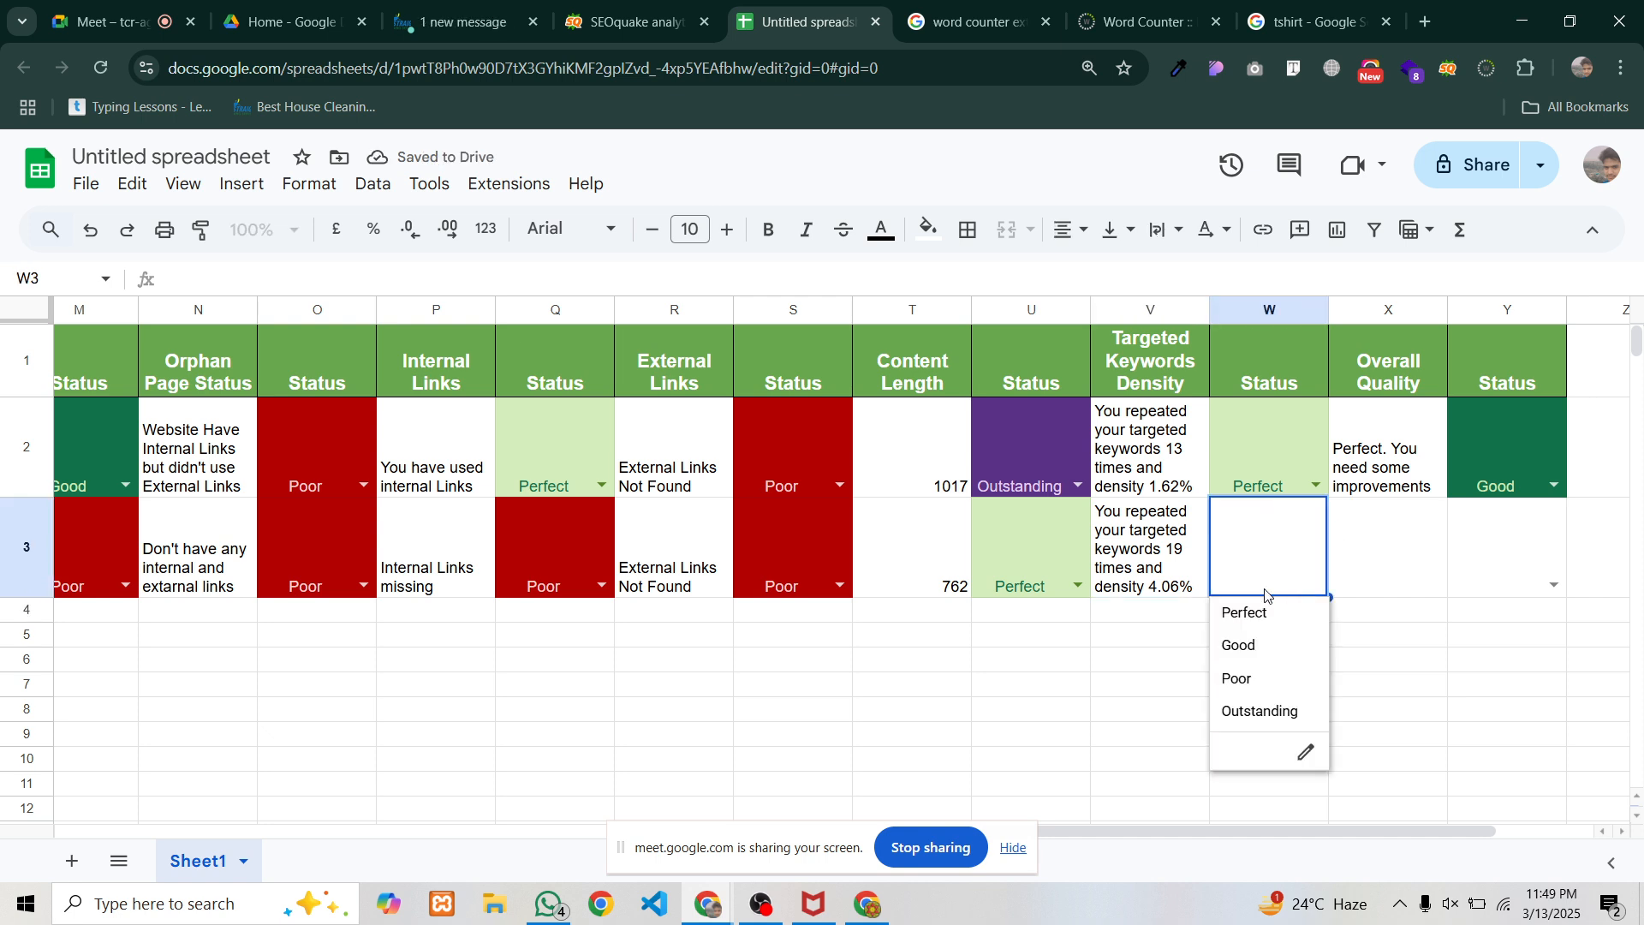
{"action": "left_click", "coordinate": [1238, 681]}
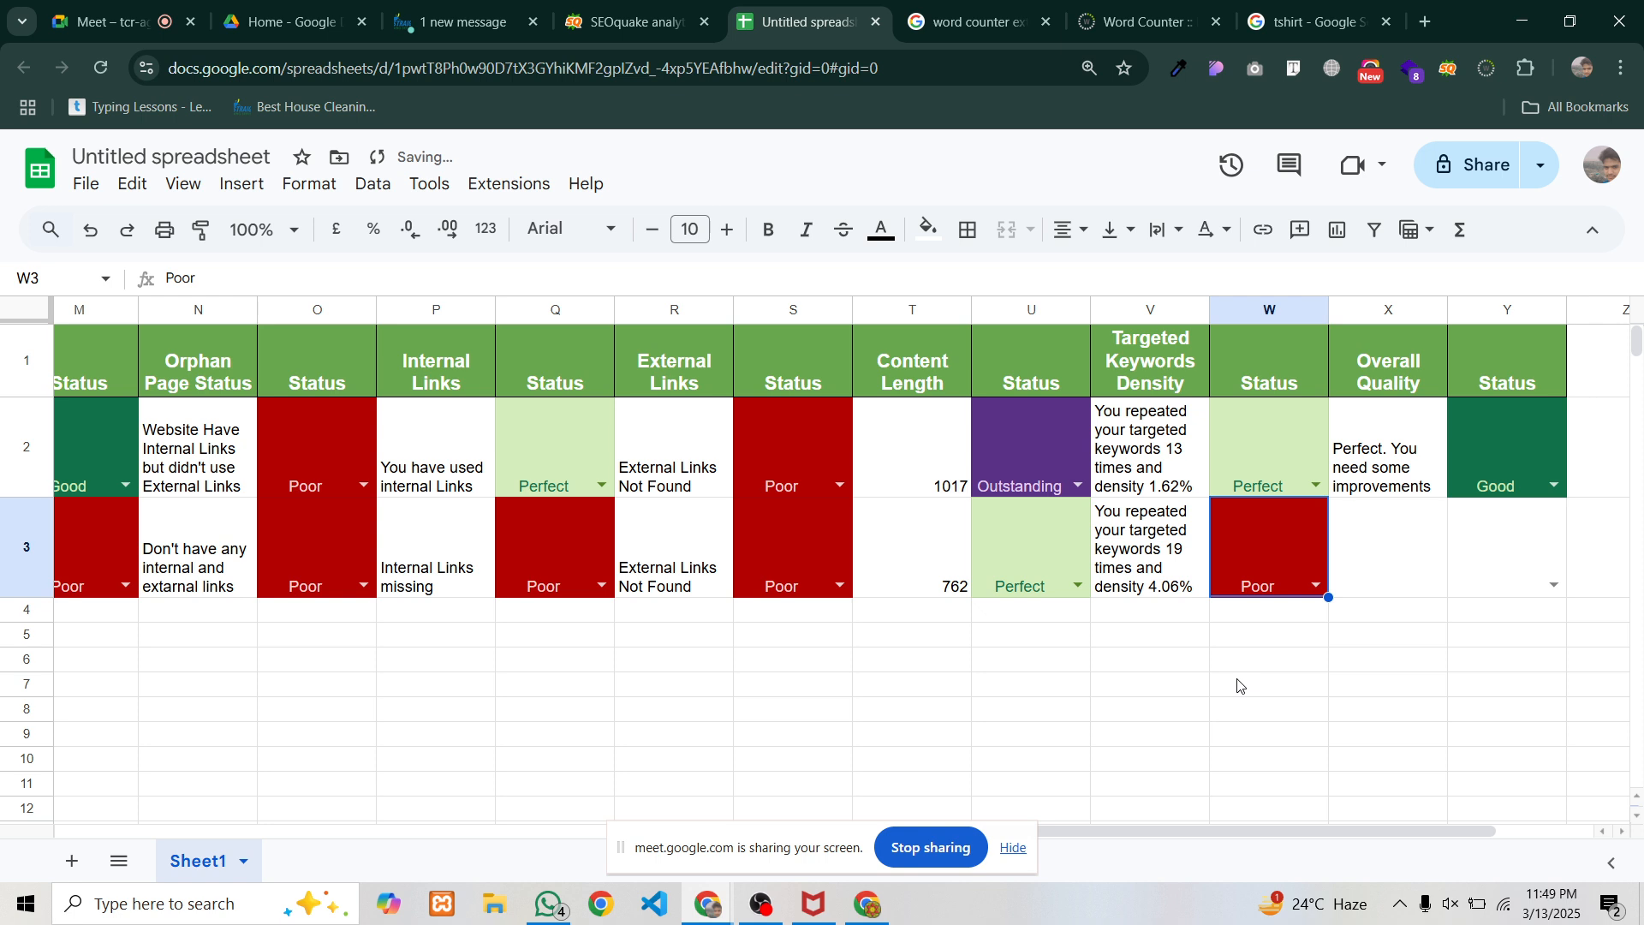
Adapt X2's quality note into 'You need improvements' in X3 and rate Y3 Poor
{"action": "left_click", "coordinate": [1393, 460]}
{"action": "key", "text": "ctrl+c"}
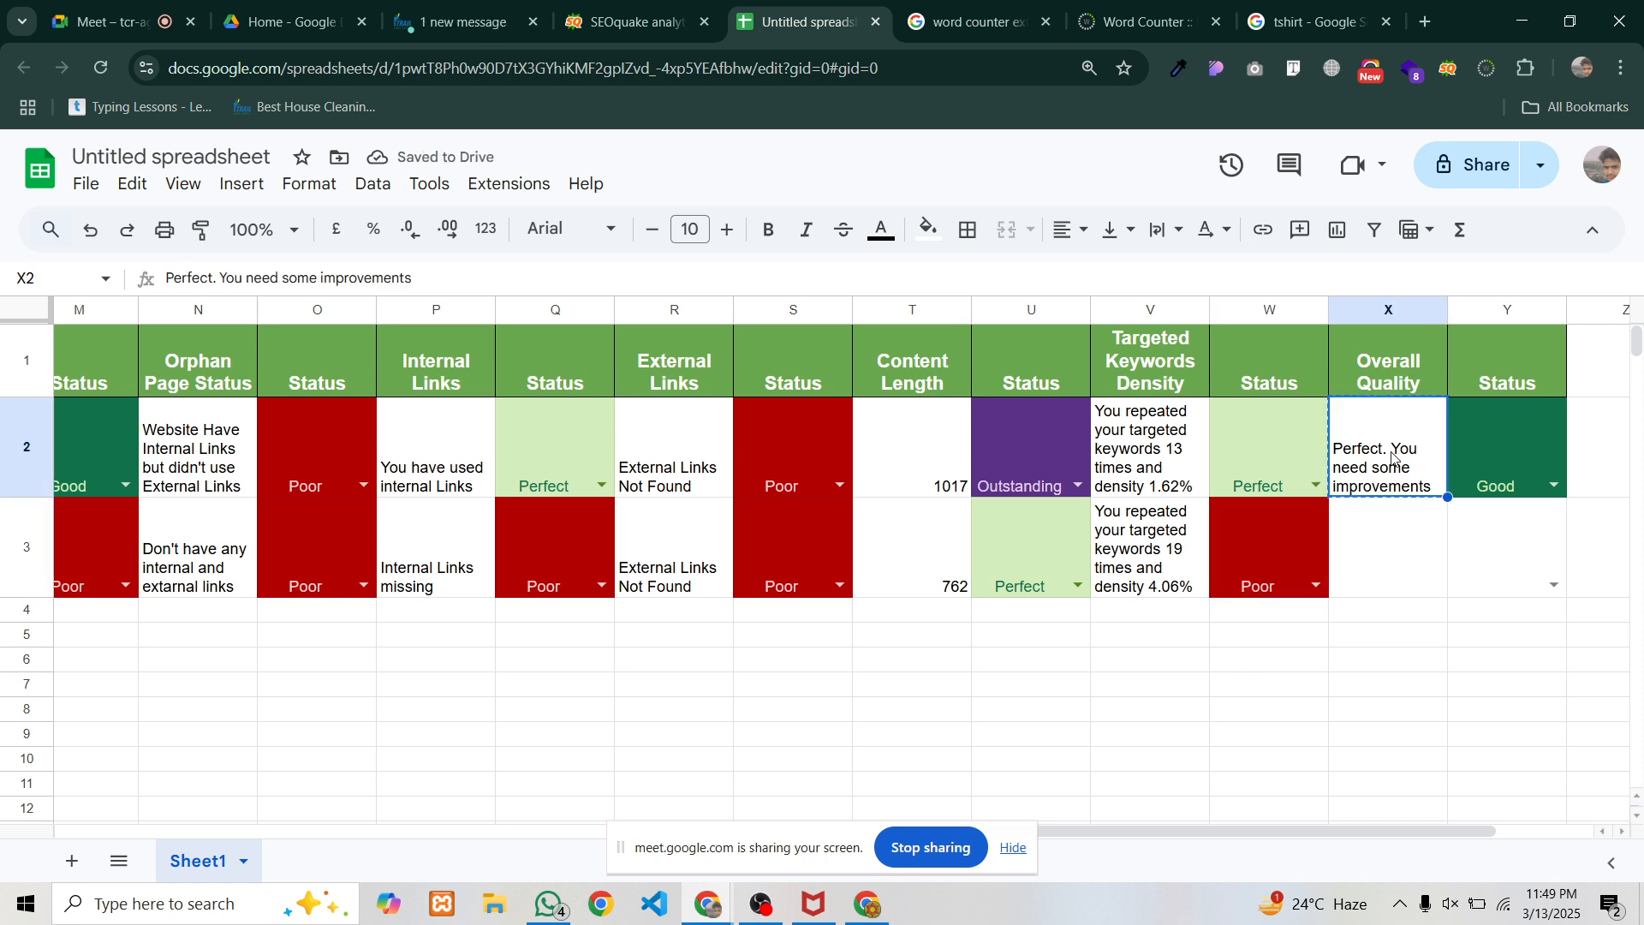
{"action": "left_click", "coordinate": [1387, 527]}
{"action": "key", "text": "ctrl+v"}
{"action": "double_click", "coordinate": [1388, 544]}
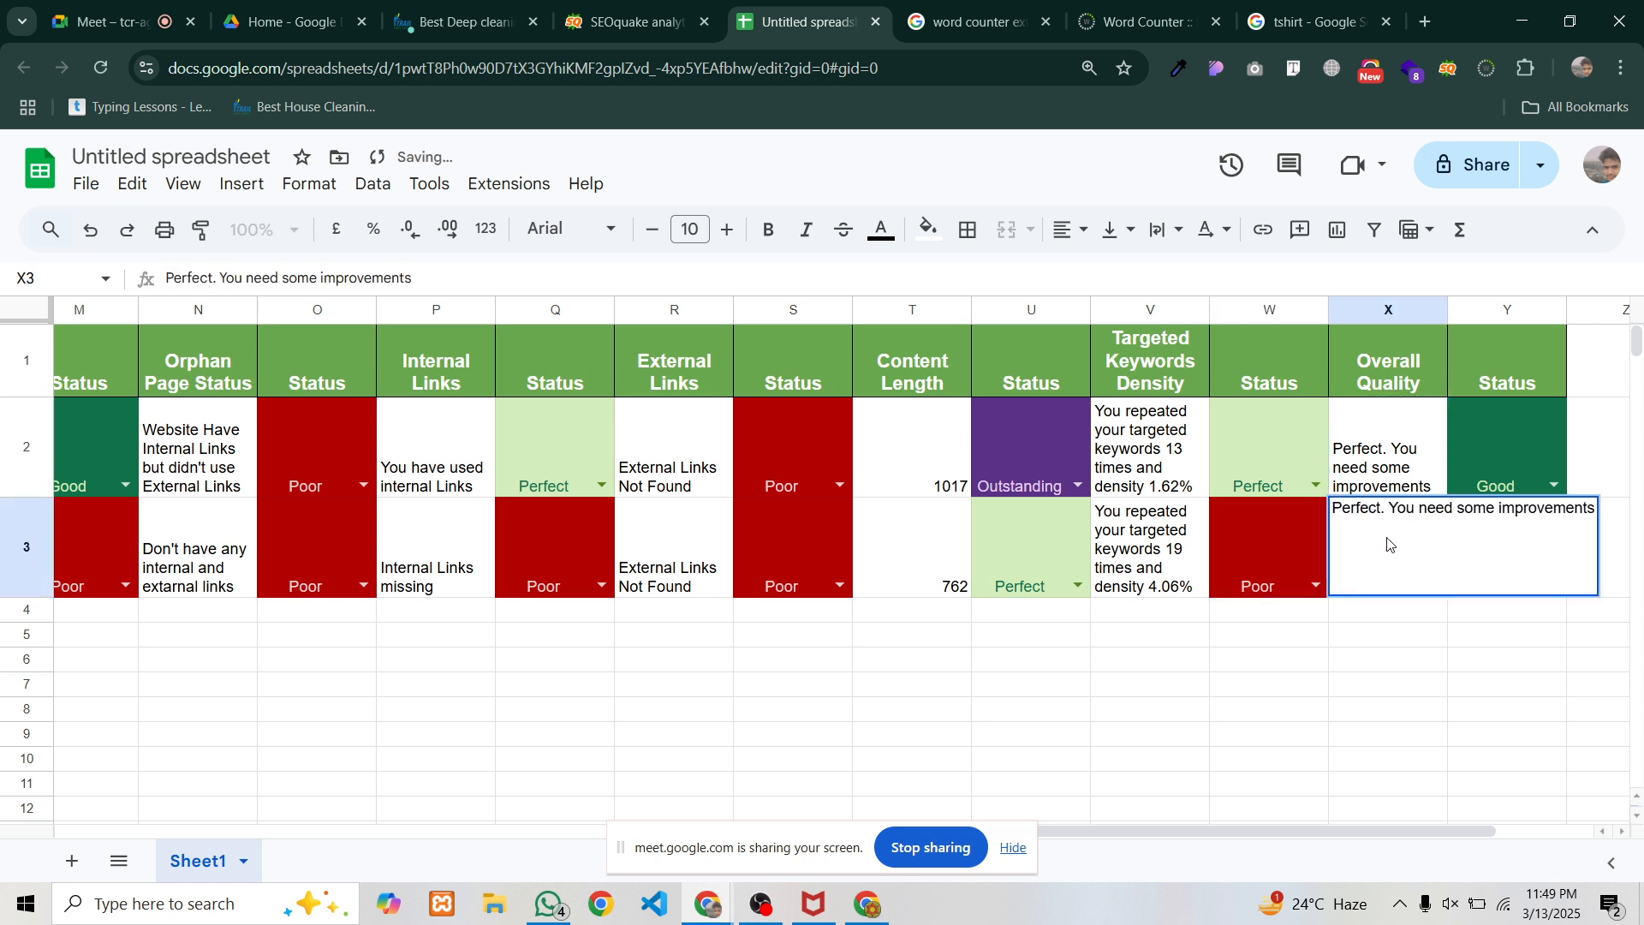
{"action": "left_click_drag", "start_coordinate": [1390, 512], "coordinate": [1283, 495]}
{"action": "key", "text": "BackSpace"}
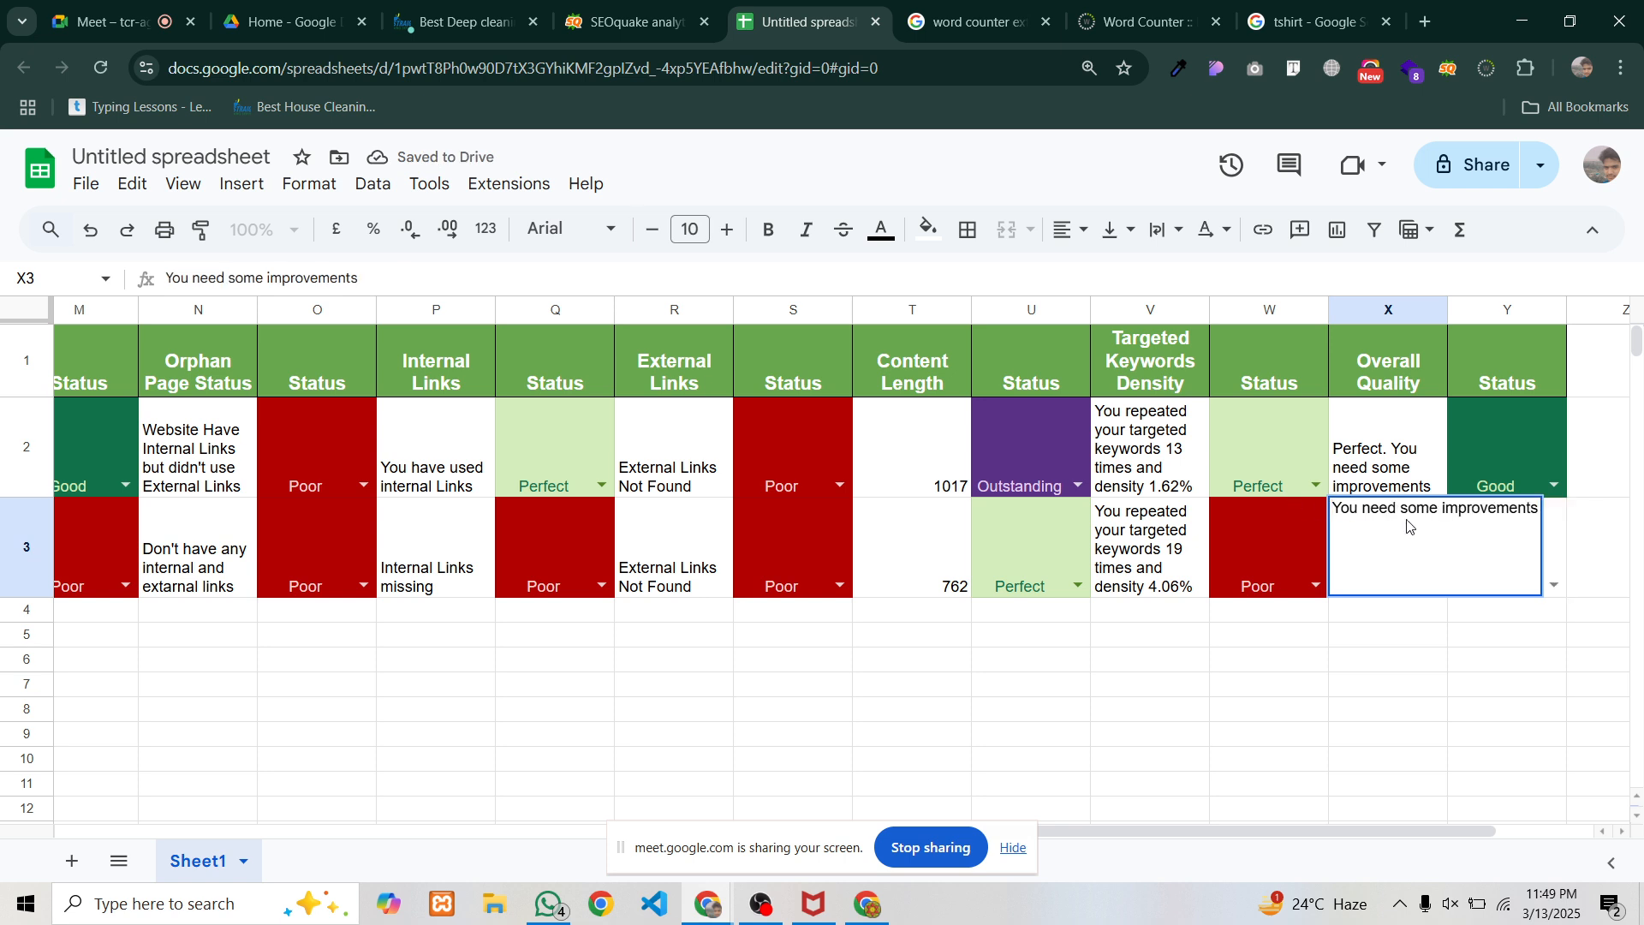
{"action": "left_click_drag", "start_coordinate": [1409, 509], "coordinate": [1401, 509]}
{"action": "key", "text": "BackSpace"}
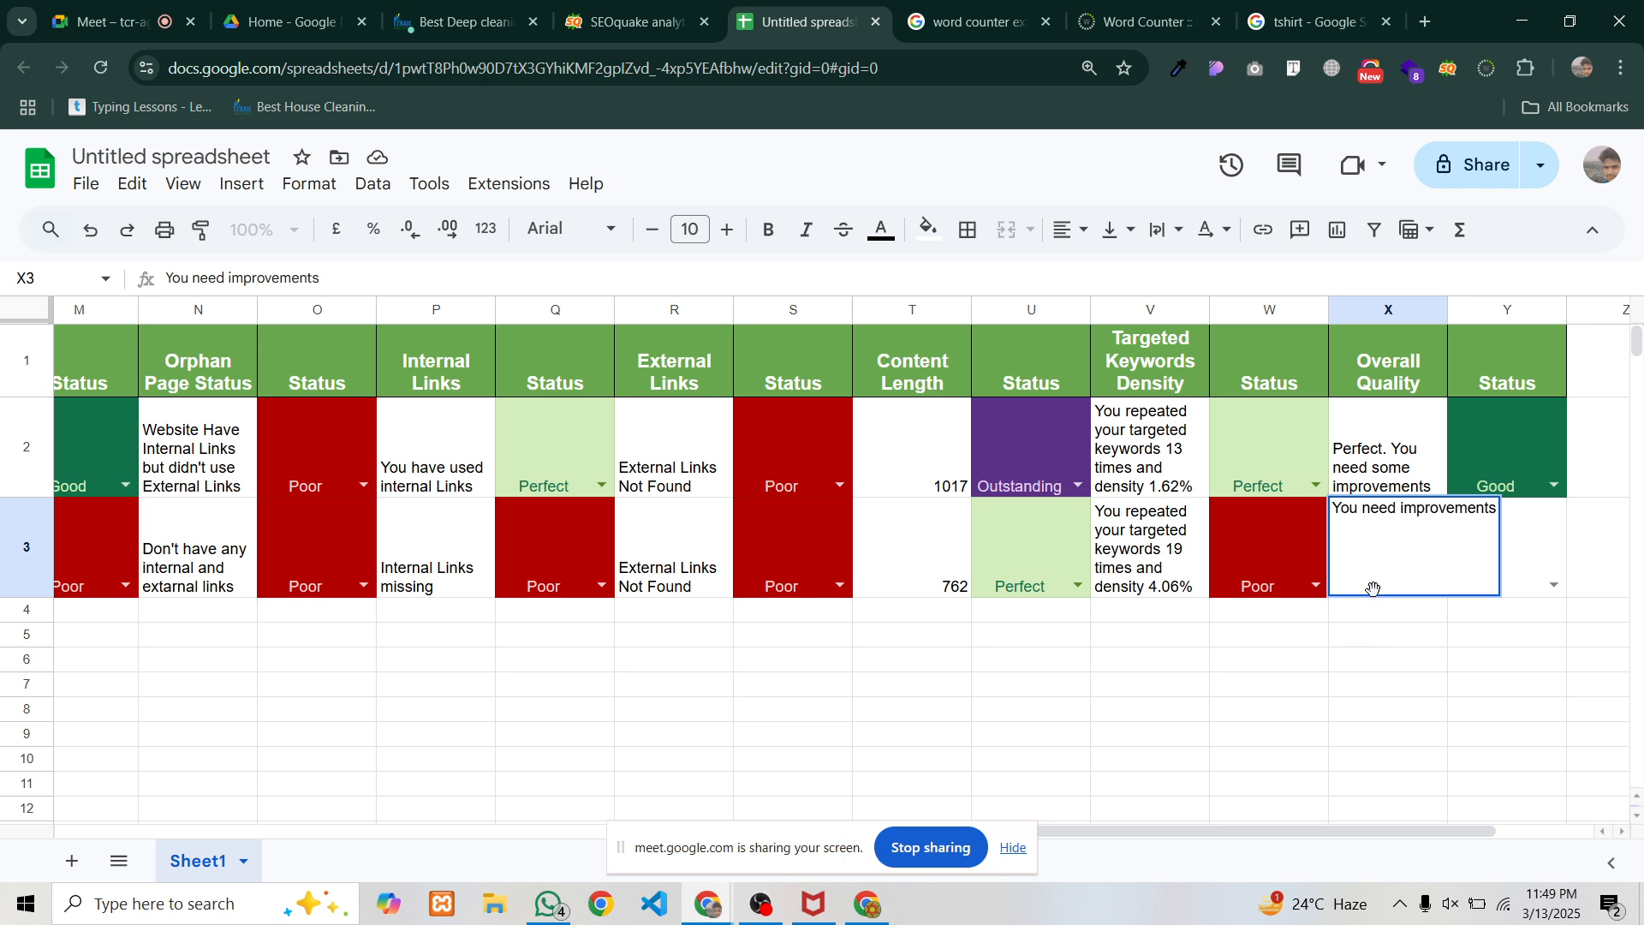
{"action": "key", "text": "Return"}
{"action": "left_click", "coordinate": [1391, 554]}
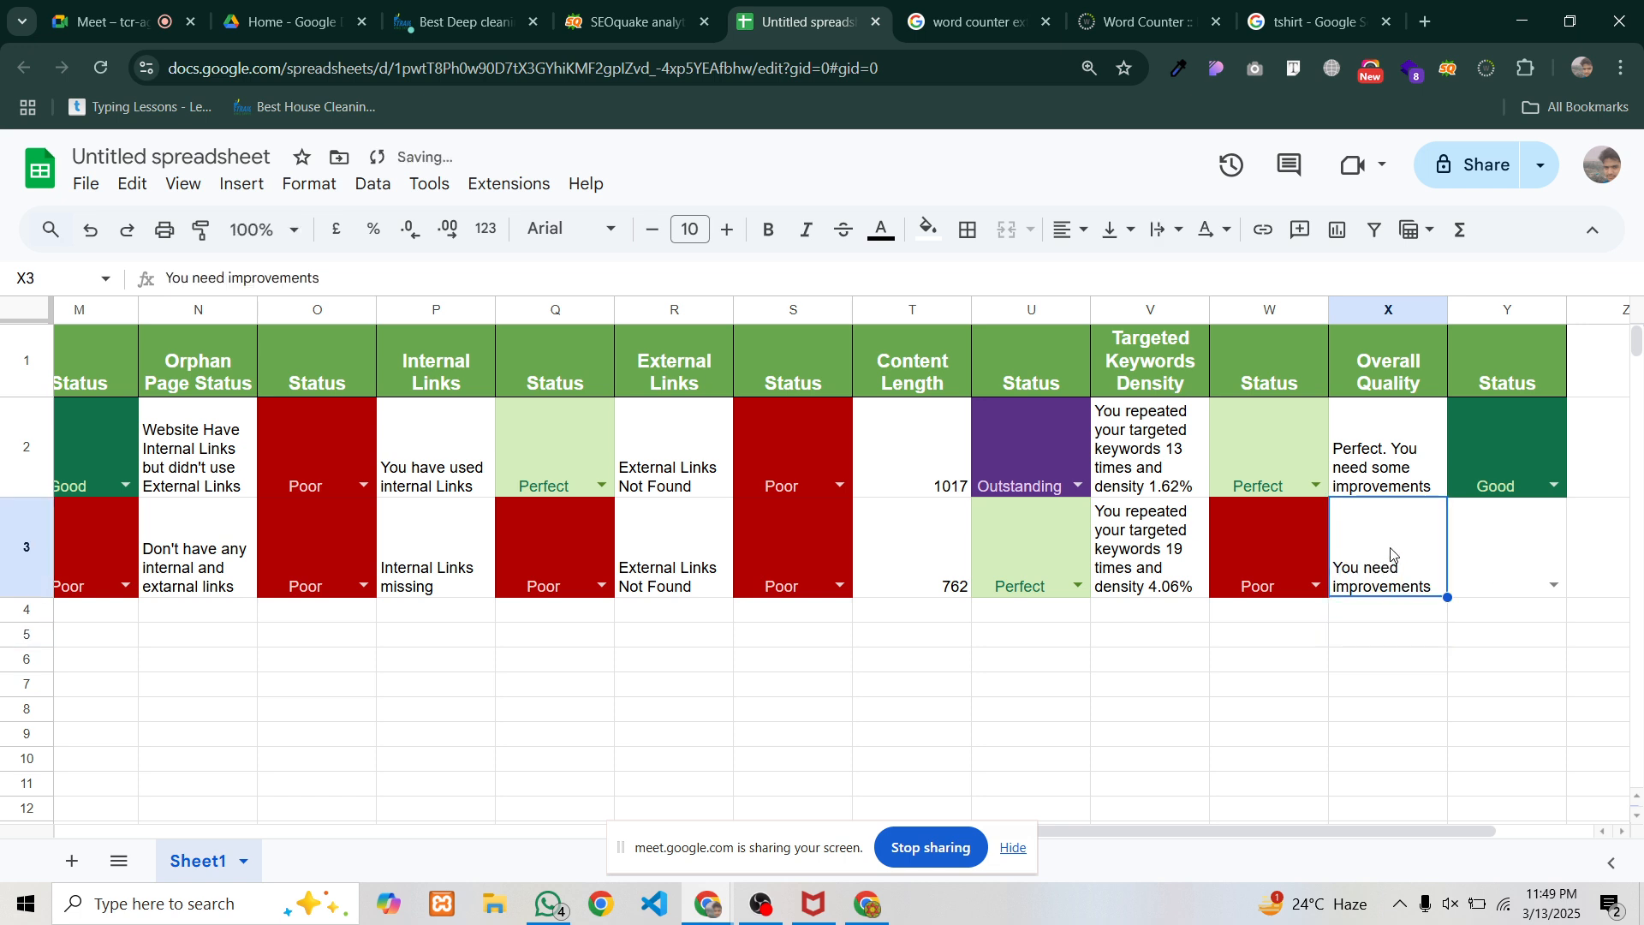
{"action": "left_click", "coordinate": [1554, 586]}
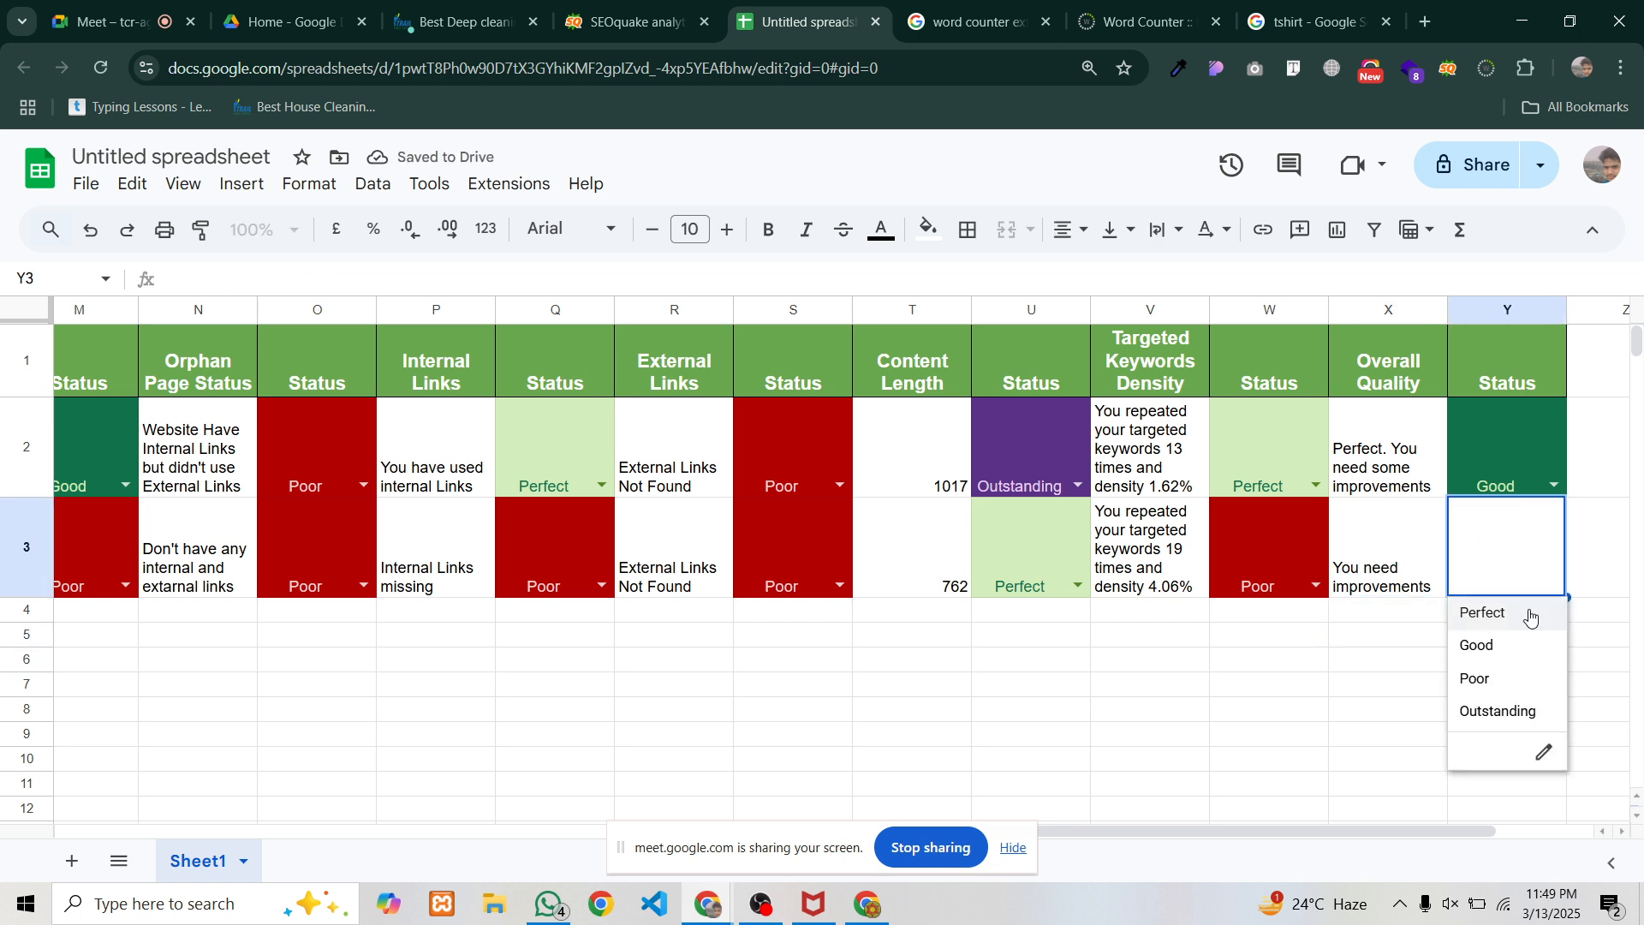
{"action": "left_click", "coordinate": [1484, 681]}
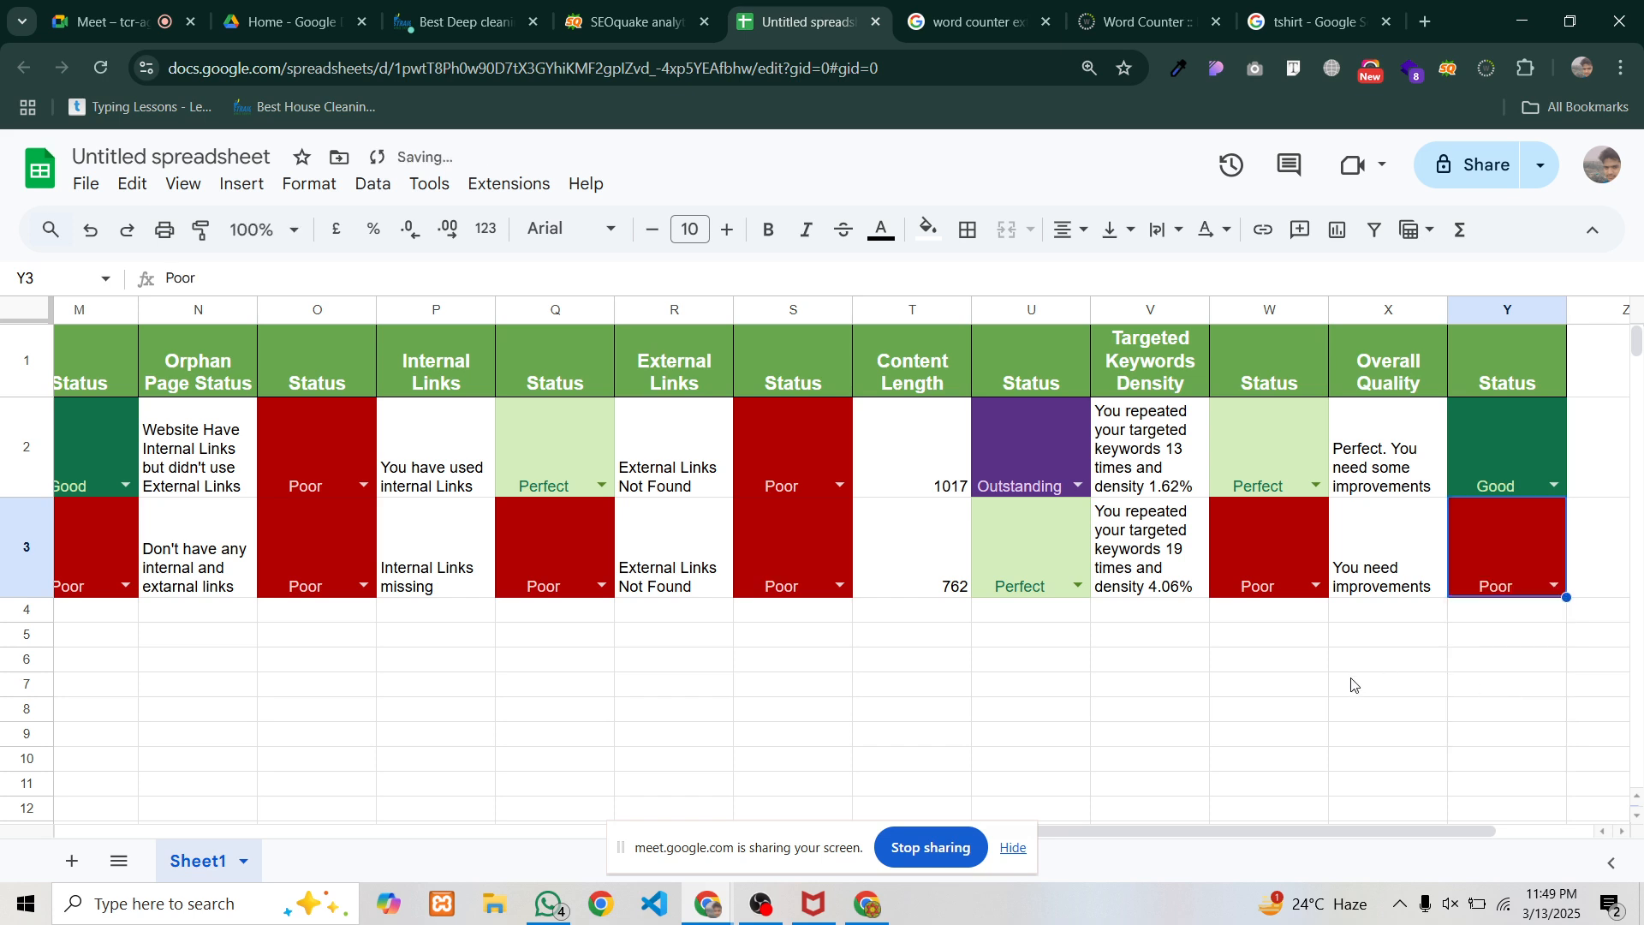
Narrow columns A, B, E, G, H and I so their text wraps
{"action": "left_click_drag", "start_coordinate": [1297, 842], "coordinate": [323, 849]}
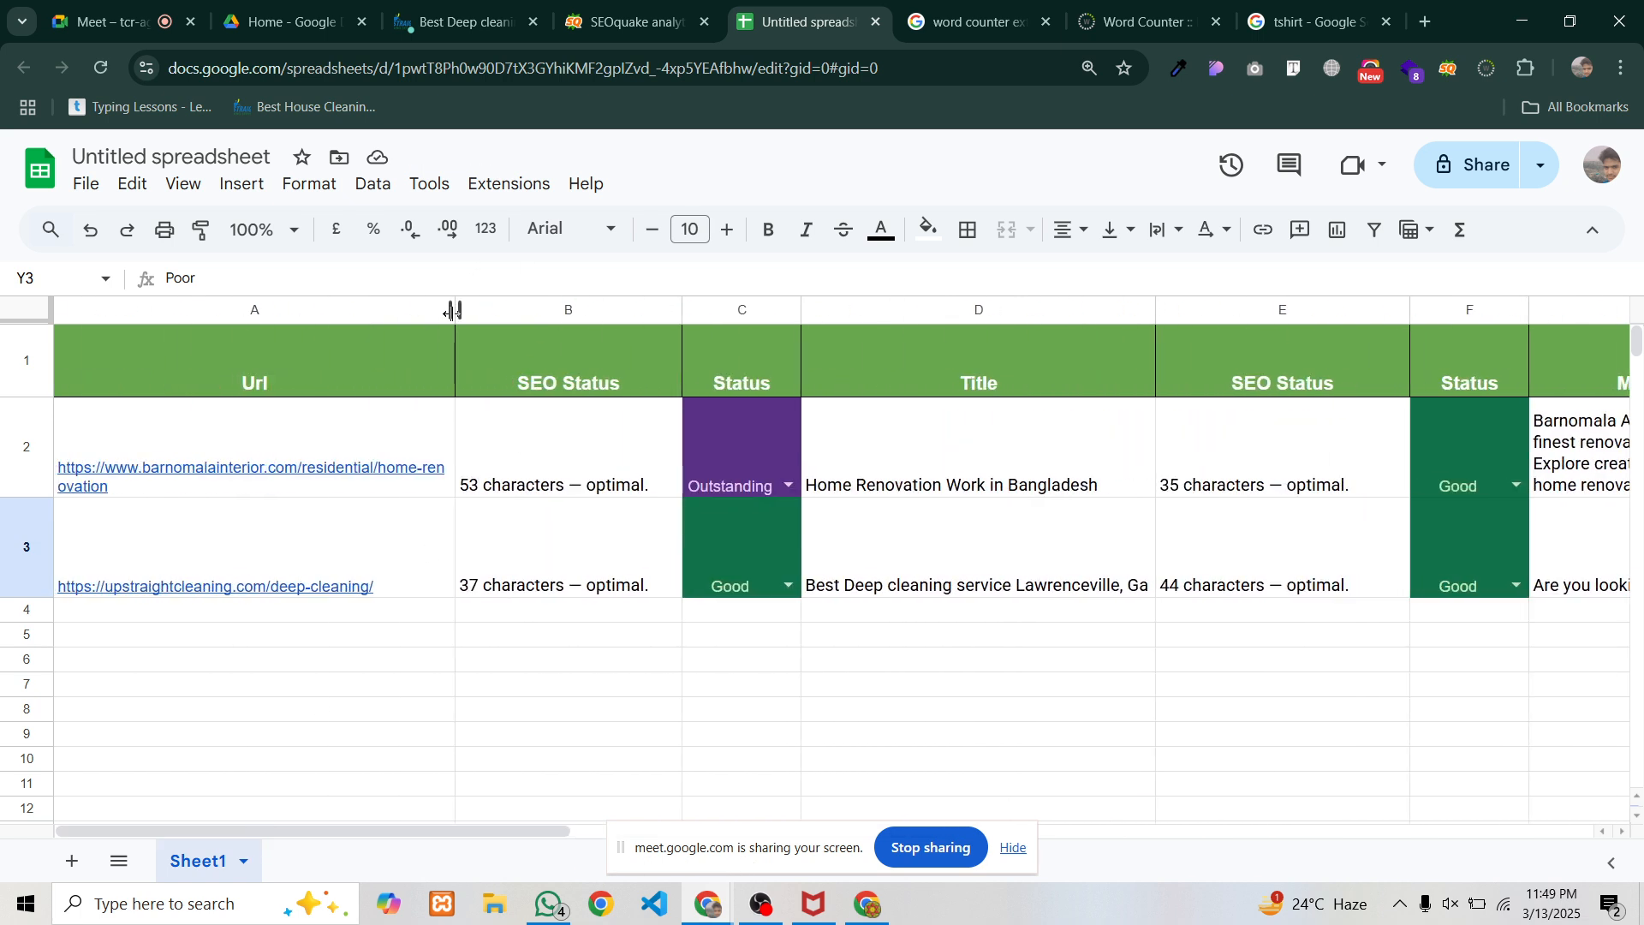
{"action": "left_click_drag", "start_coordinate": [455, 309], "coordinate": [332, 312]}
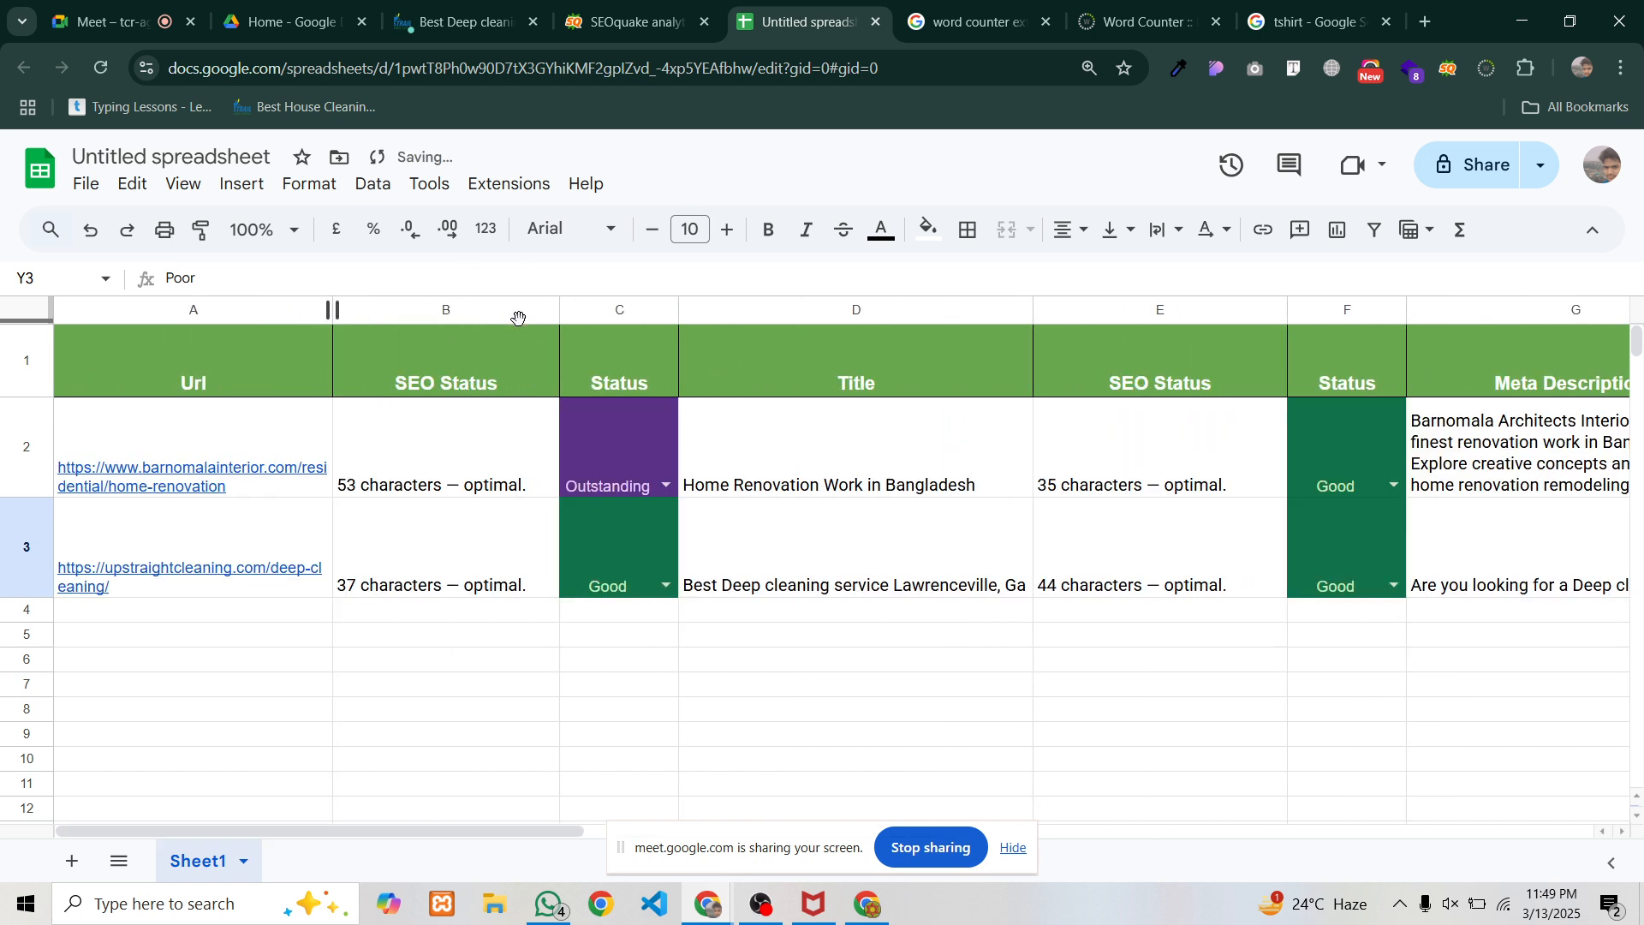
{"action": "left_click_drag", "start_coordinate": [560, 312], "coordinate": [466, 311]}
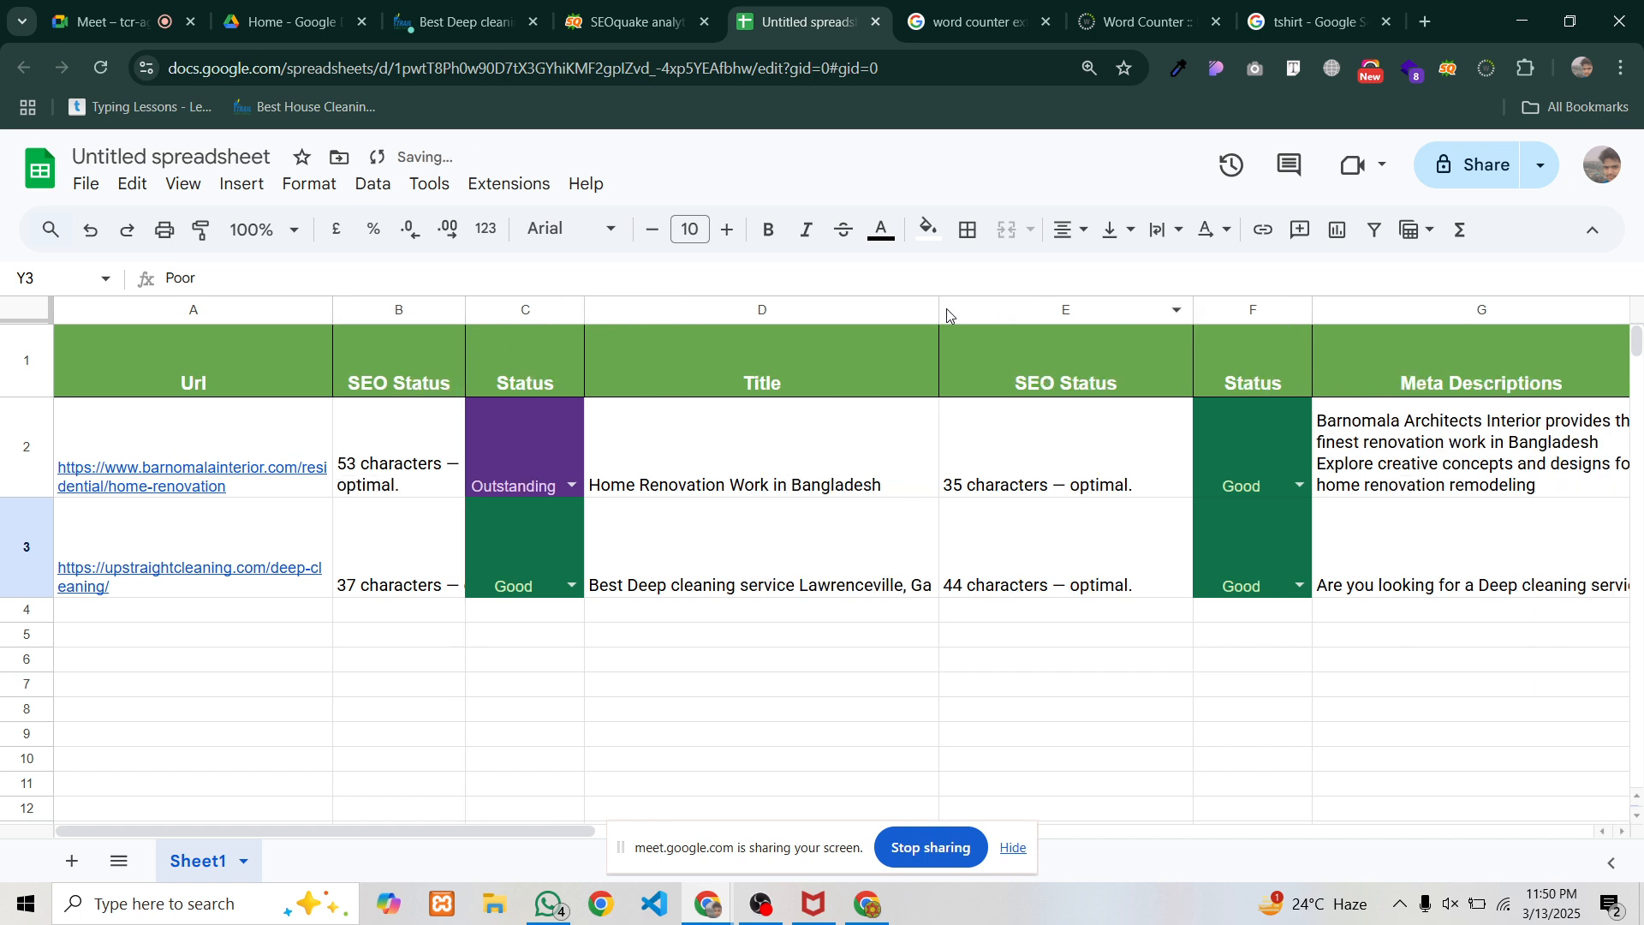
{"action": "left_click_drag", "start_coordinate": [940, 311], "coordinate": [805, 311]}
{"action": "left_click", "coordinate": [965, 690]}
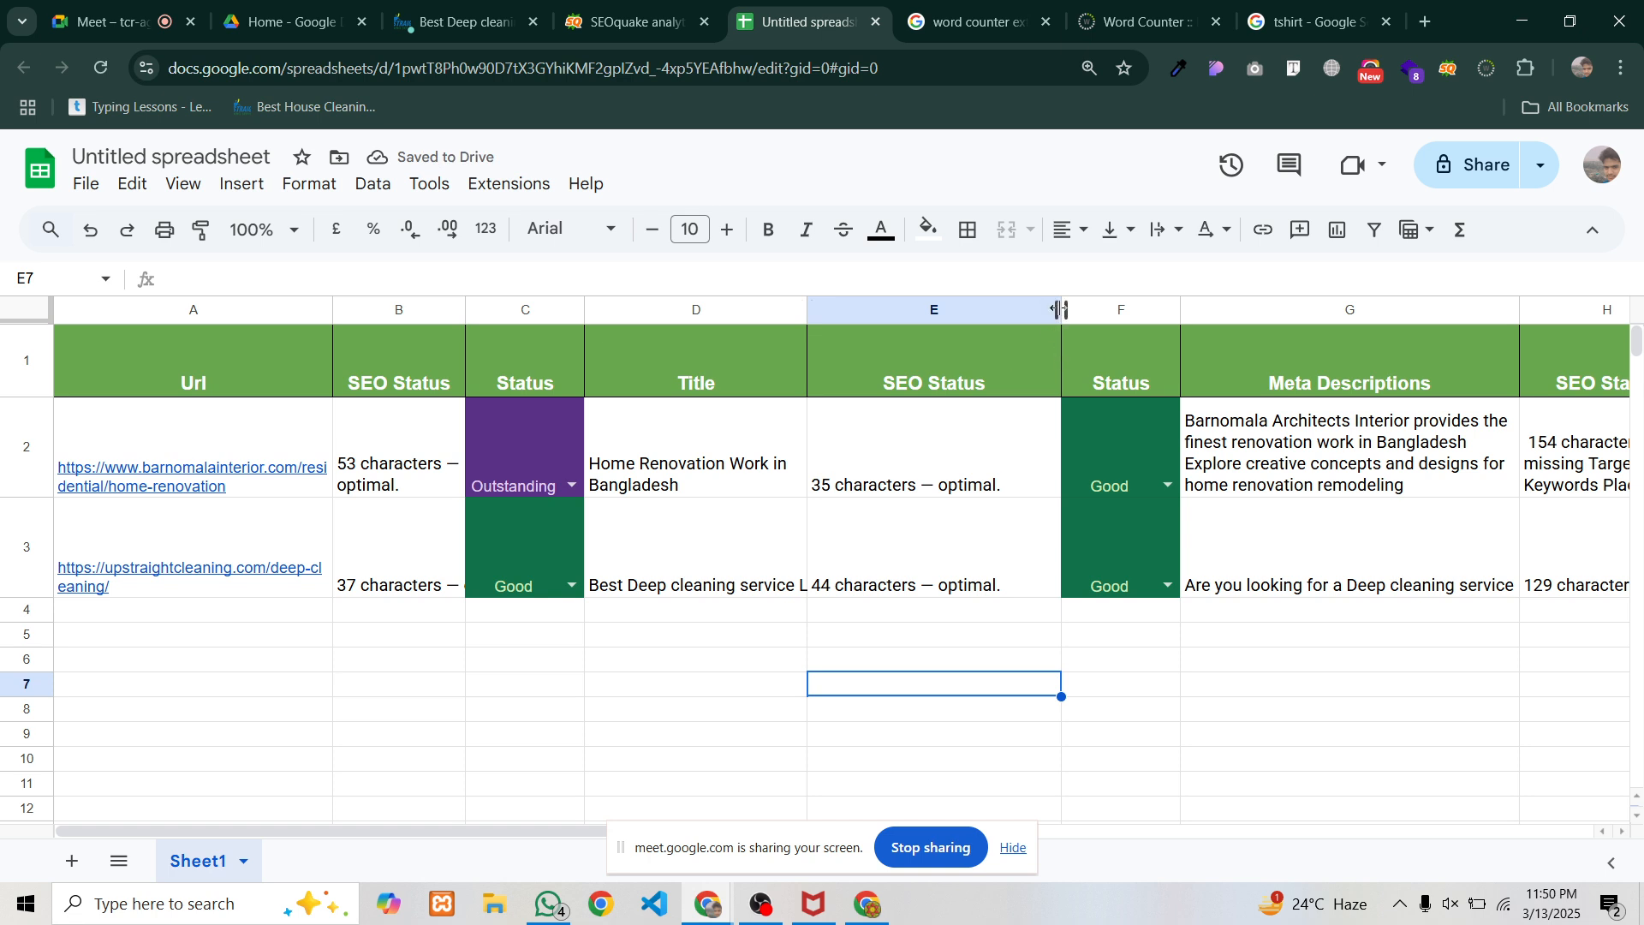
{"action": "left_click_drag", "start_coordinate": [1060, 310], "coordinate": [945, 310]}
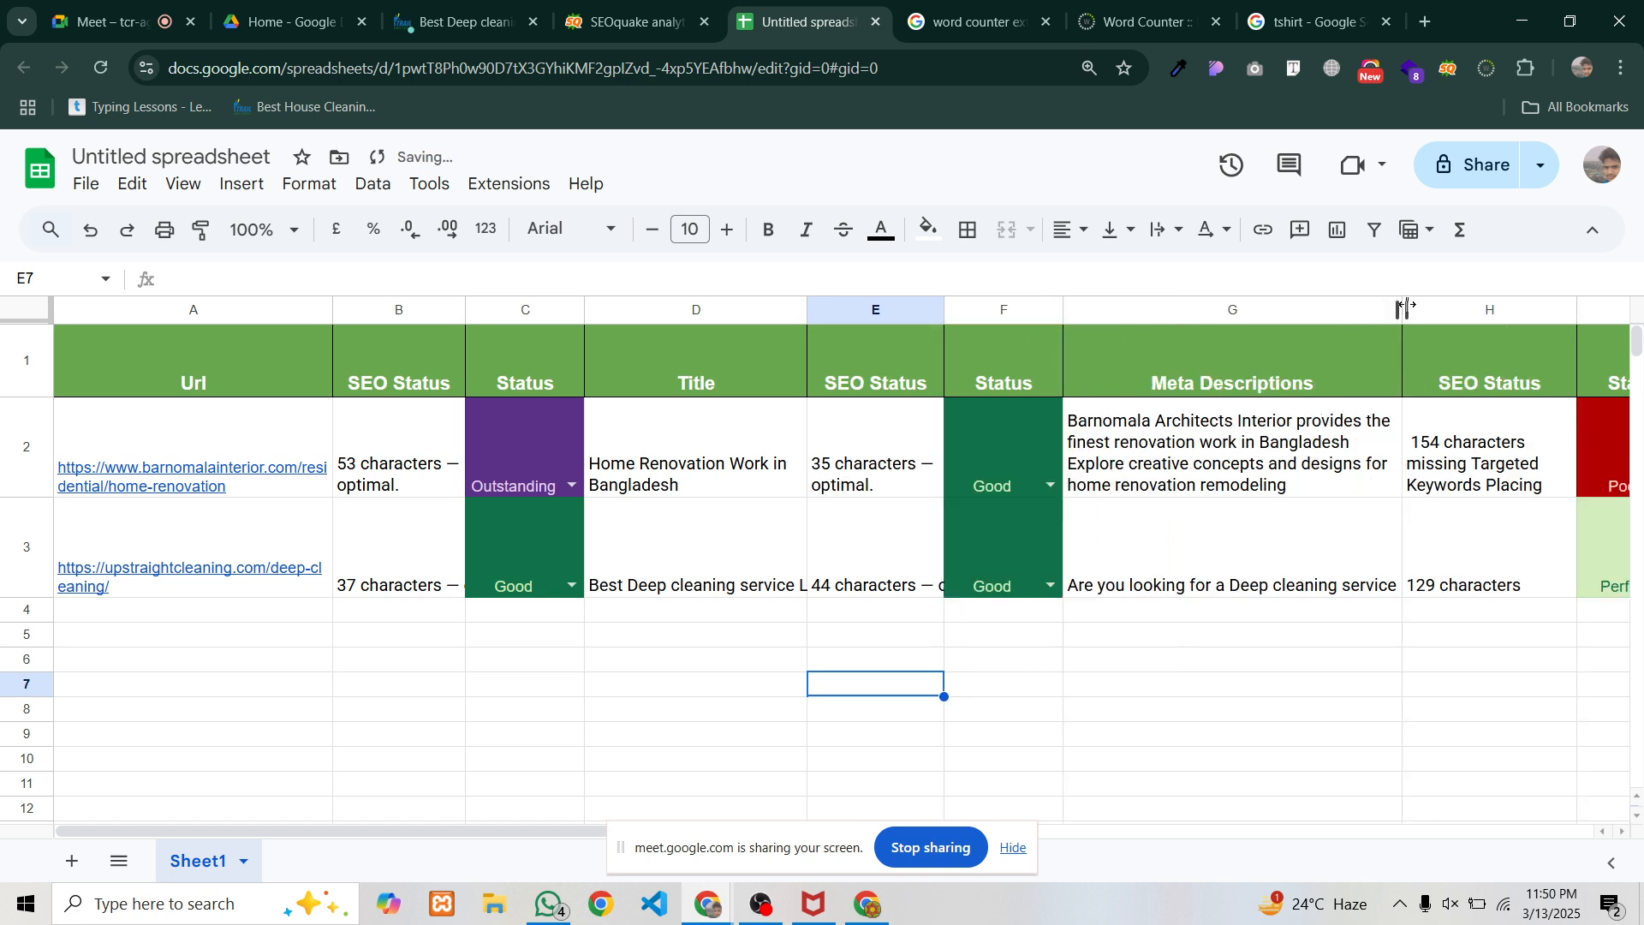
{"action": "left_click_drag", "start_coordinate": [1403, 310], "coordinate": [1277, 312]}
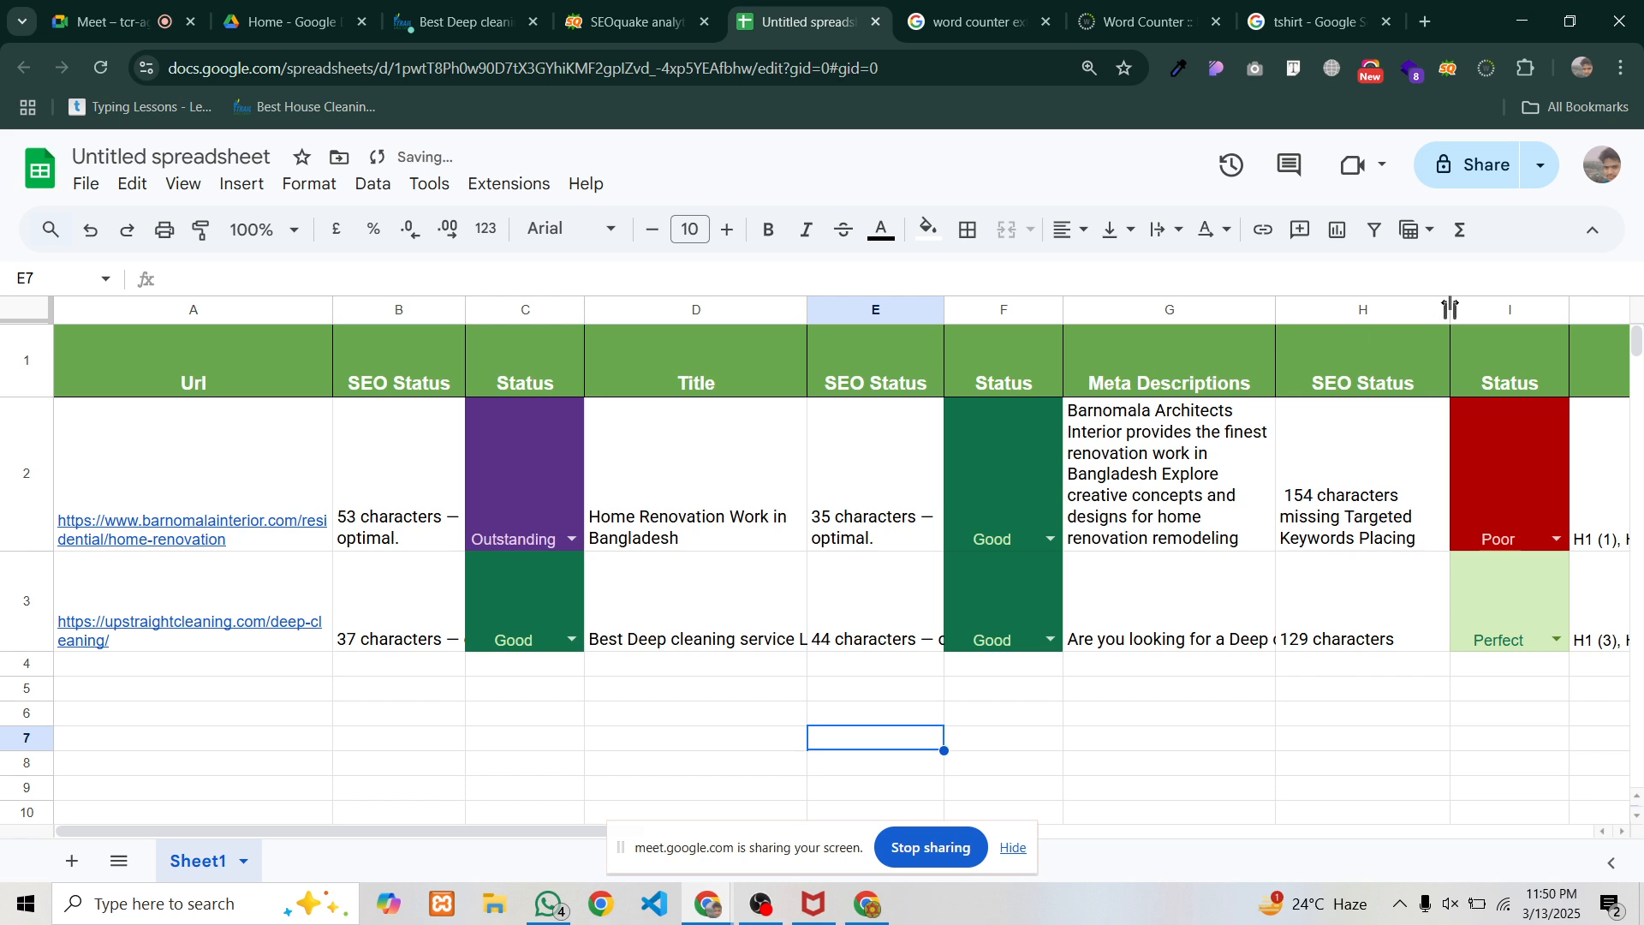
{"action": "left_click_drag", "start_coordinate": [1451, 310], "coordinate": [1398, 310]}
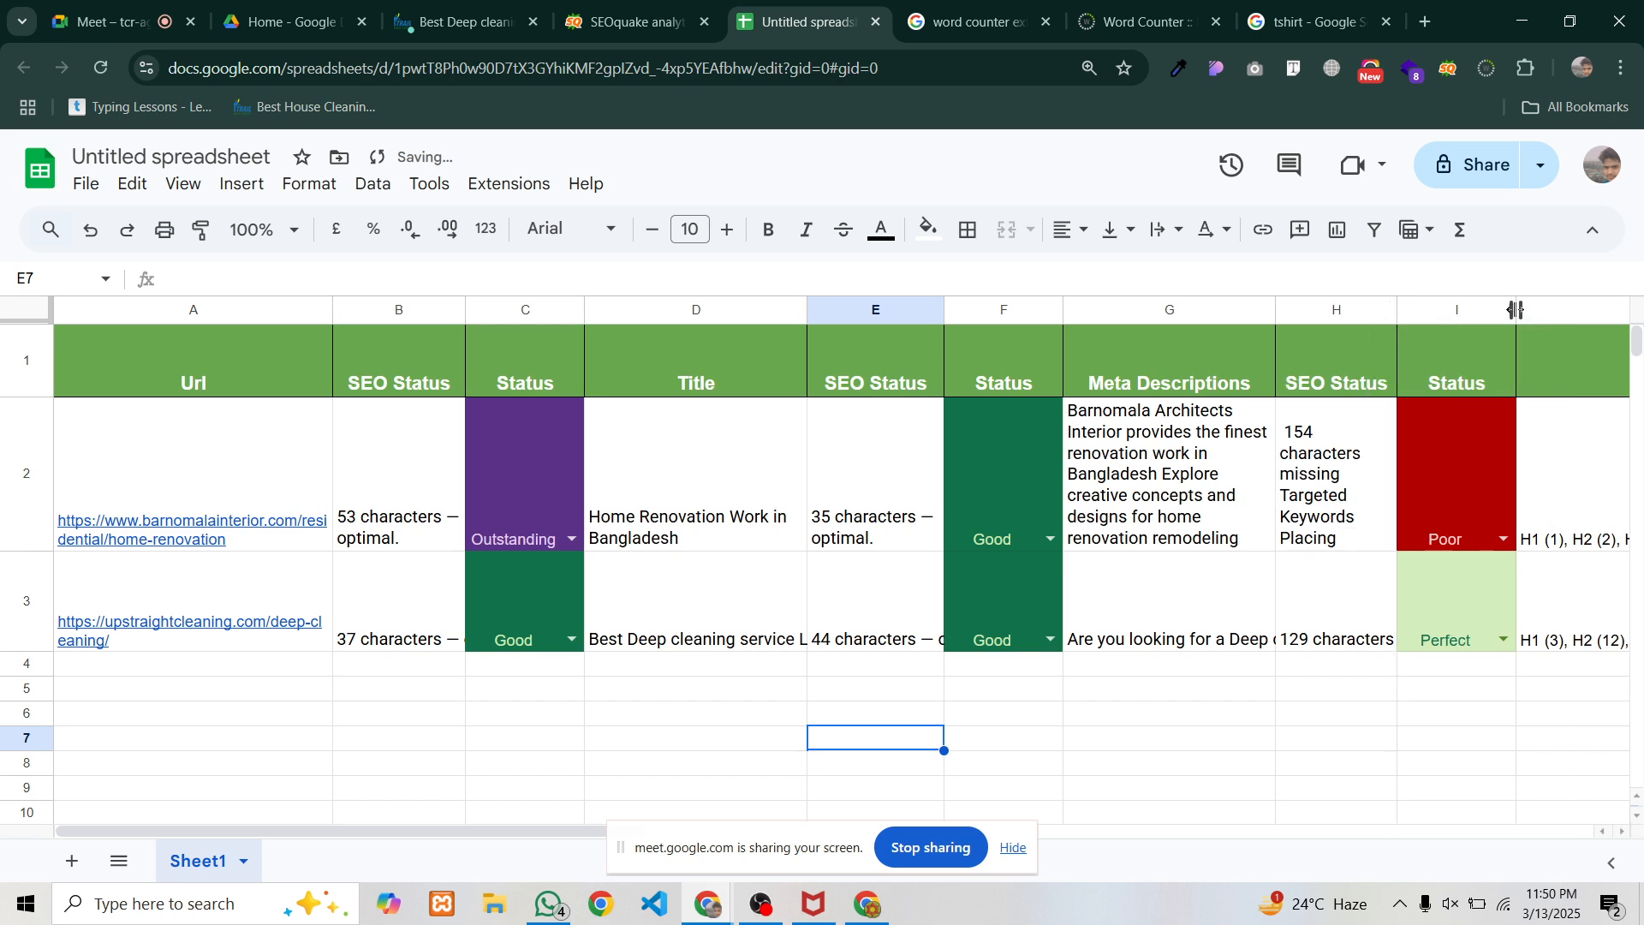
{"action": "left_click_drag", "start_coordinate": [1516, 310], "coordinate": [1494, 312]}
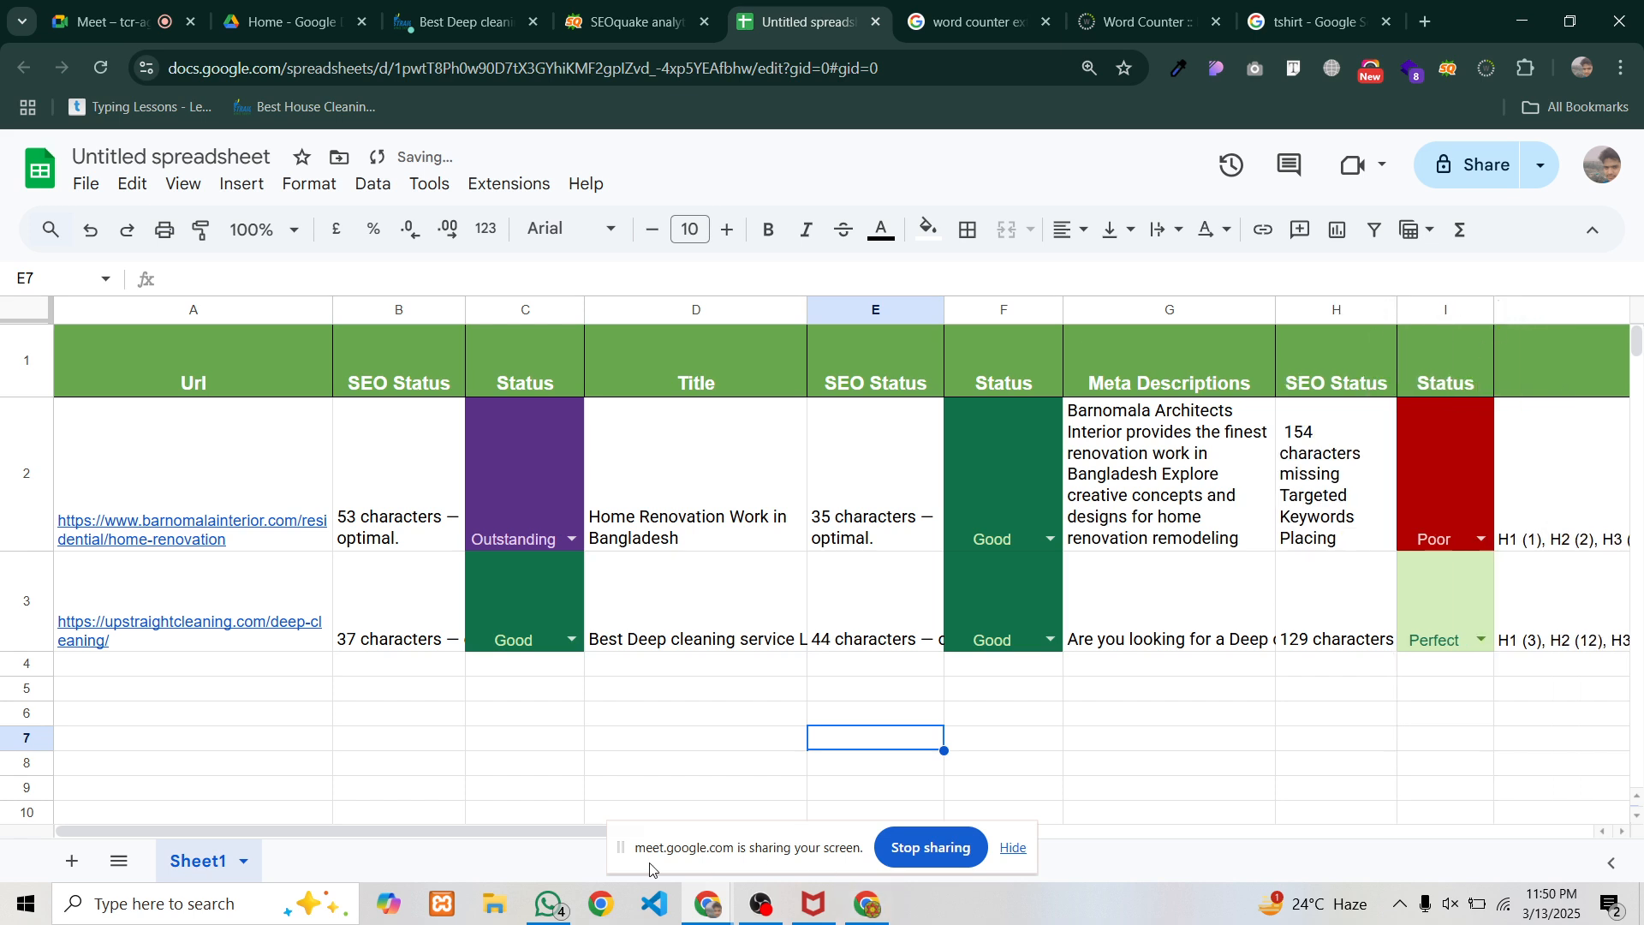
Narrow columns J, N, O, P and Q so their text wraps
{"action": "left_click_drag", "start_coordinate": [599, 832], "coordinate": [638, 835]}
{"action": "scroll", "coordinate": [946, 726], "scroll_direction": "right", "scroll_amount": 3}
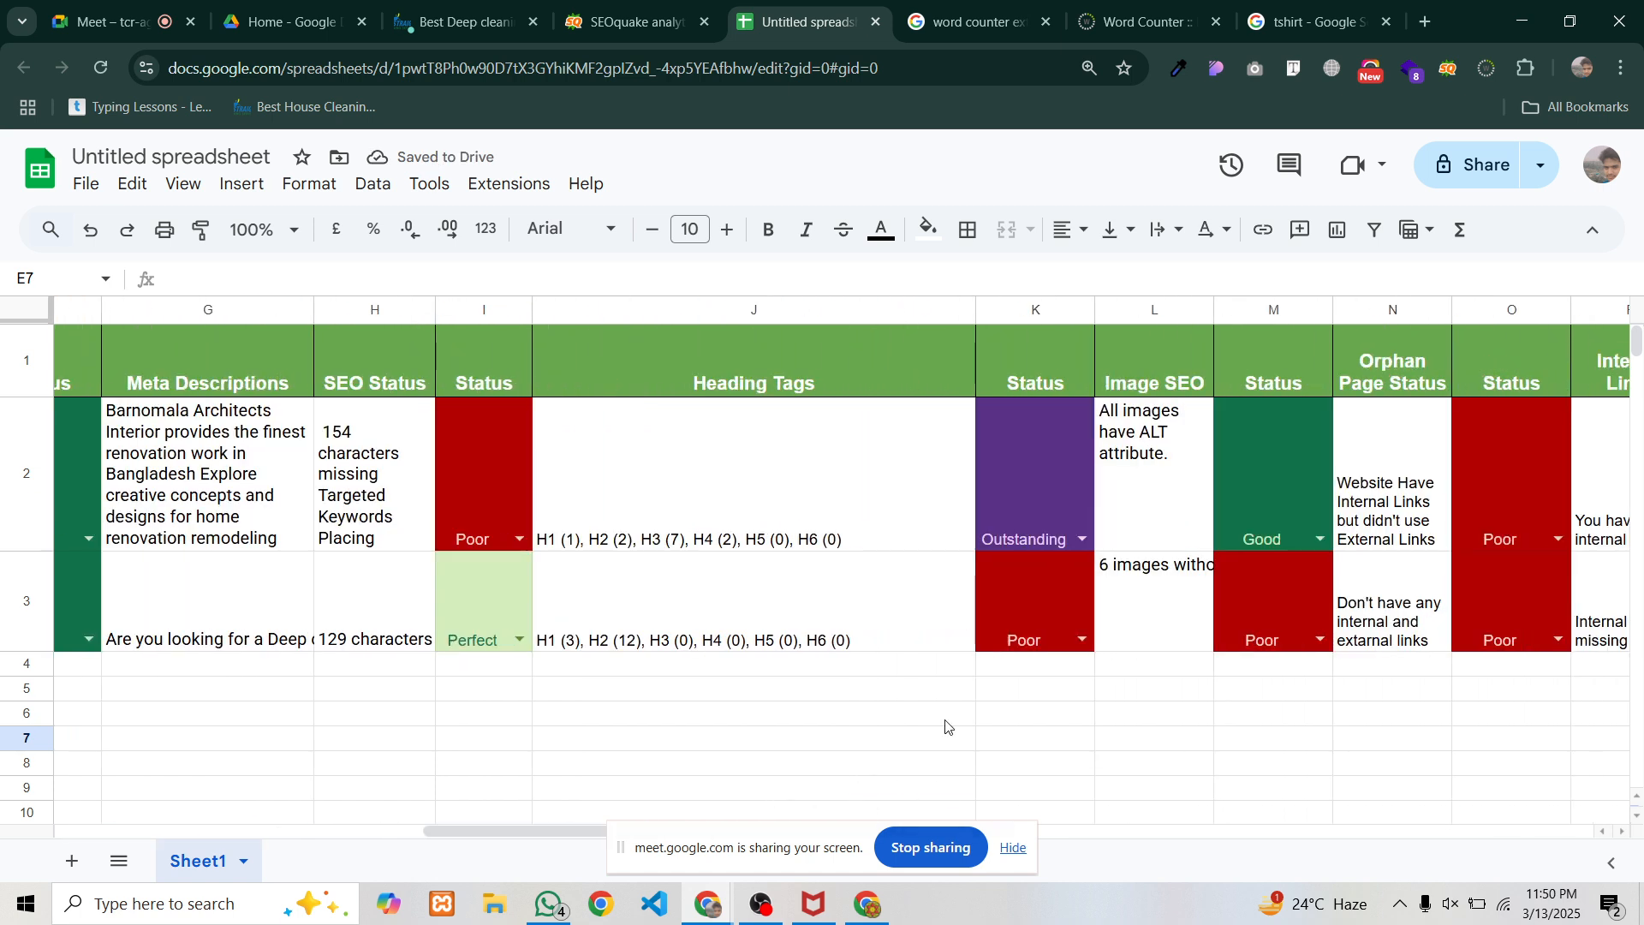
{"action": "left_click_drag", "start_coordinate": [975, 310], "coordinate": [754, 310]}
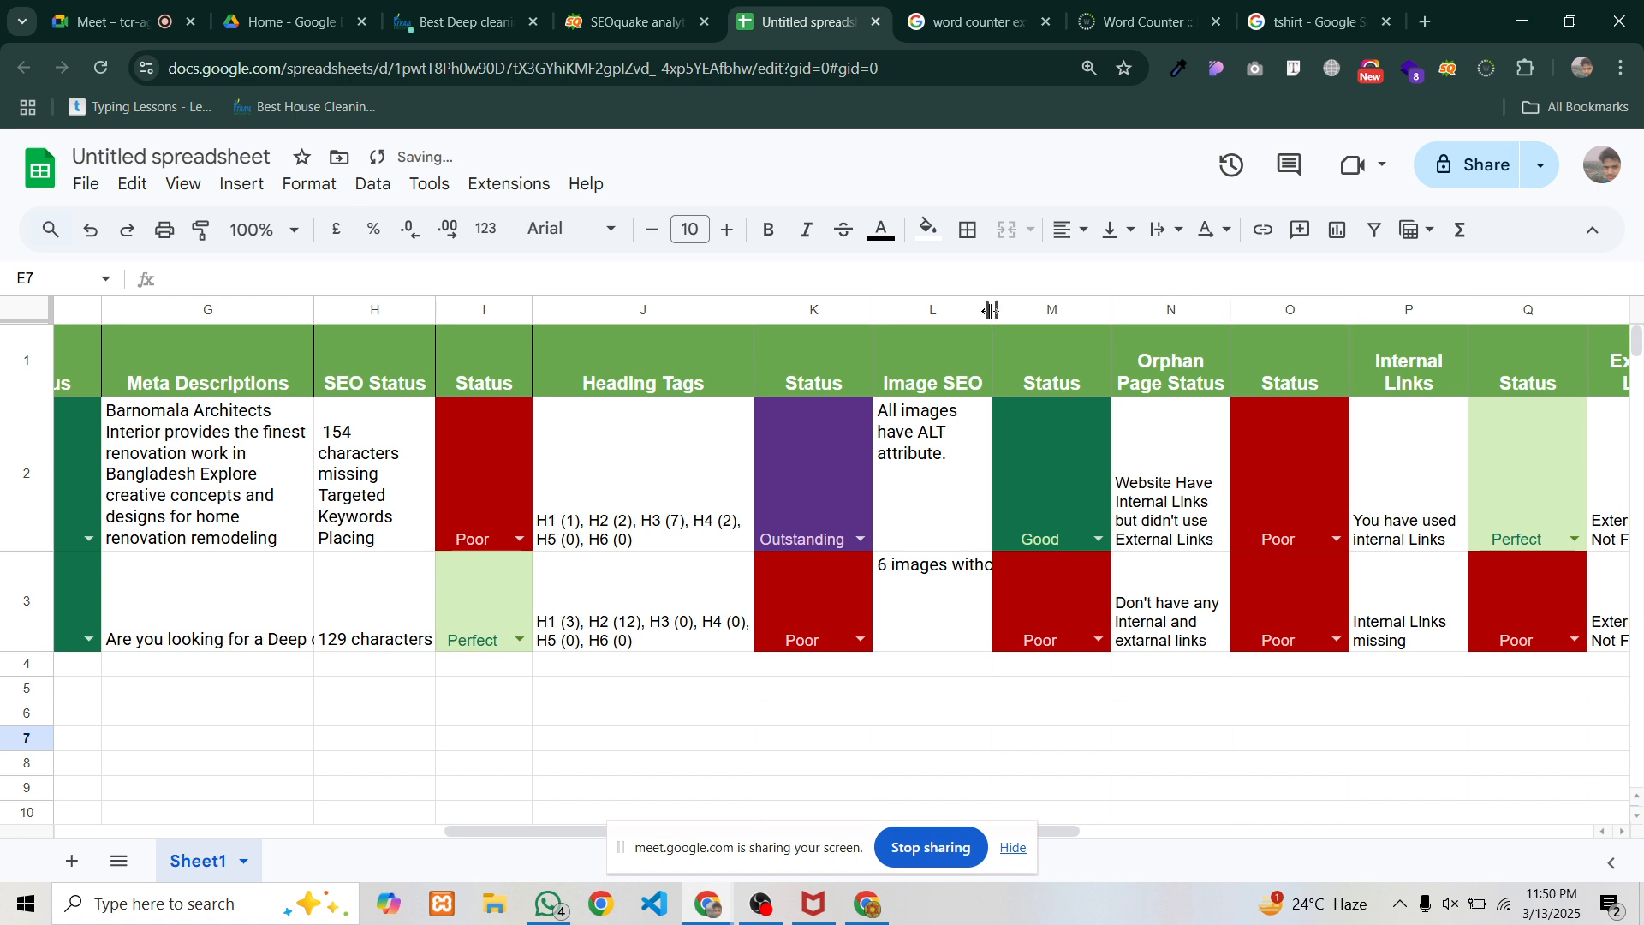
{"action": "left_click", "coordinate": [916, 493]}
{"action": "left_click", "coordinate": [1117, 460]}
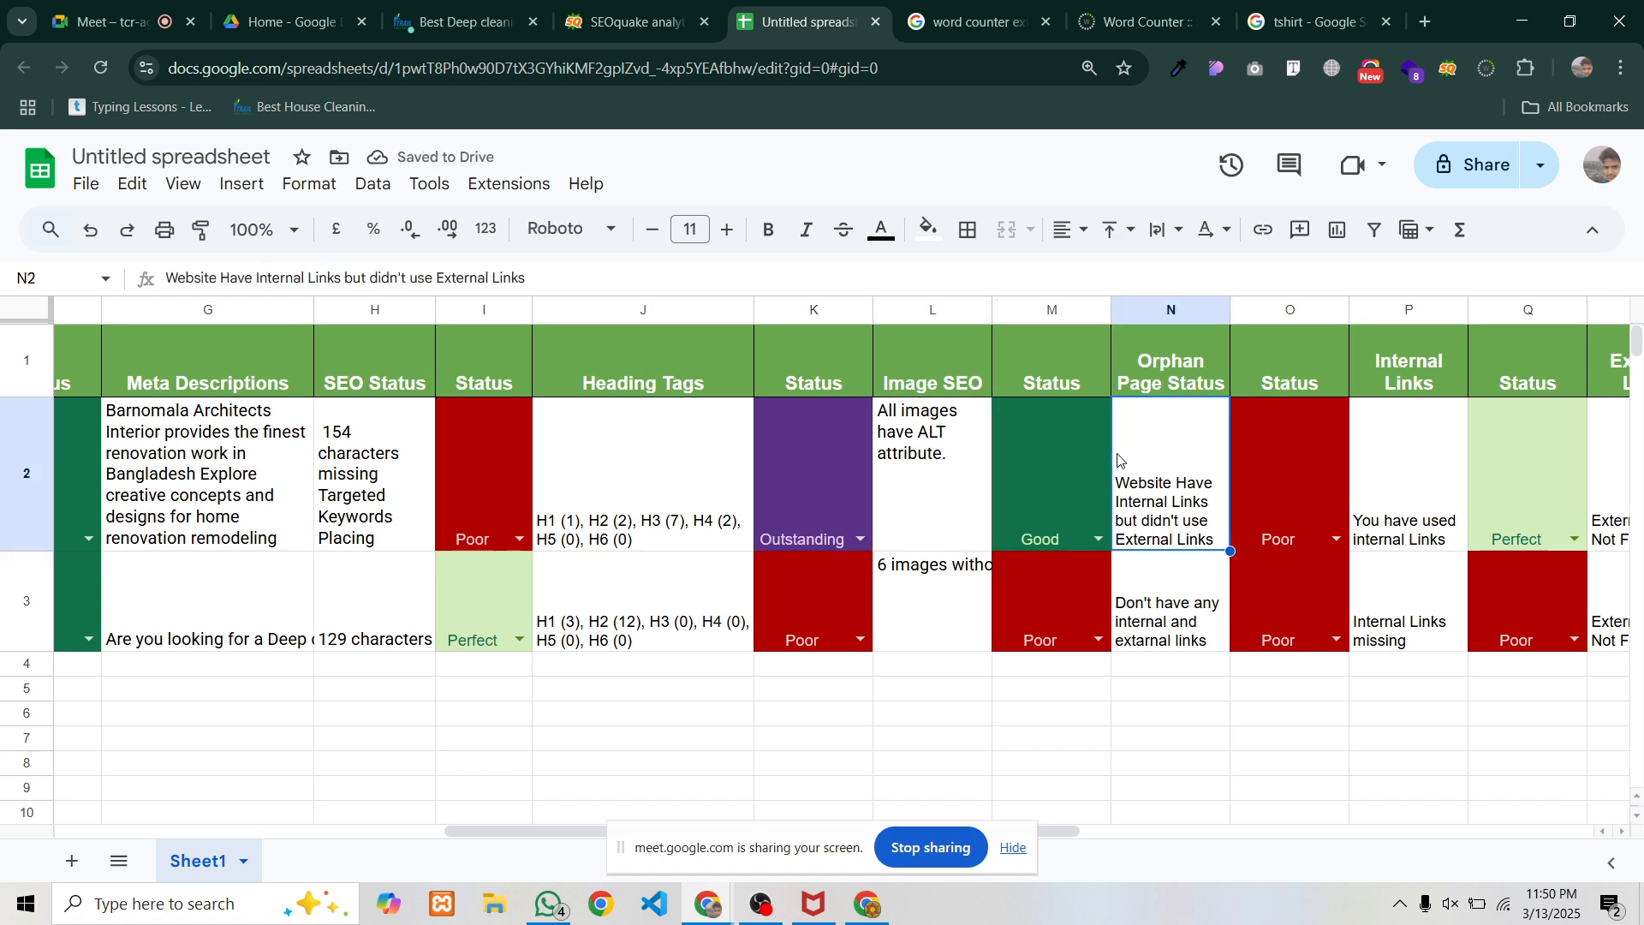
{"action": "left_click", "coordinate": [1064, 478]}
{"action": "mouse_move", "coordinate": [1231, 310]}
{"action": "left_mouse_down"}
{"action": "mouse_move", "coordinate": [1187, 310]}
{"action": "mouse_move", "coordinate": [1220, 310]}
{"action": "left_mouse_up"}
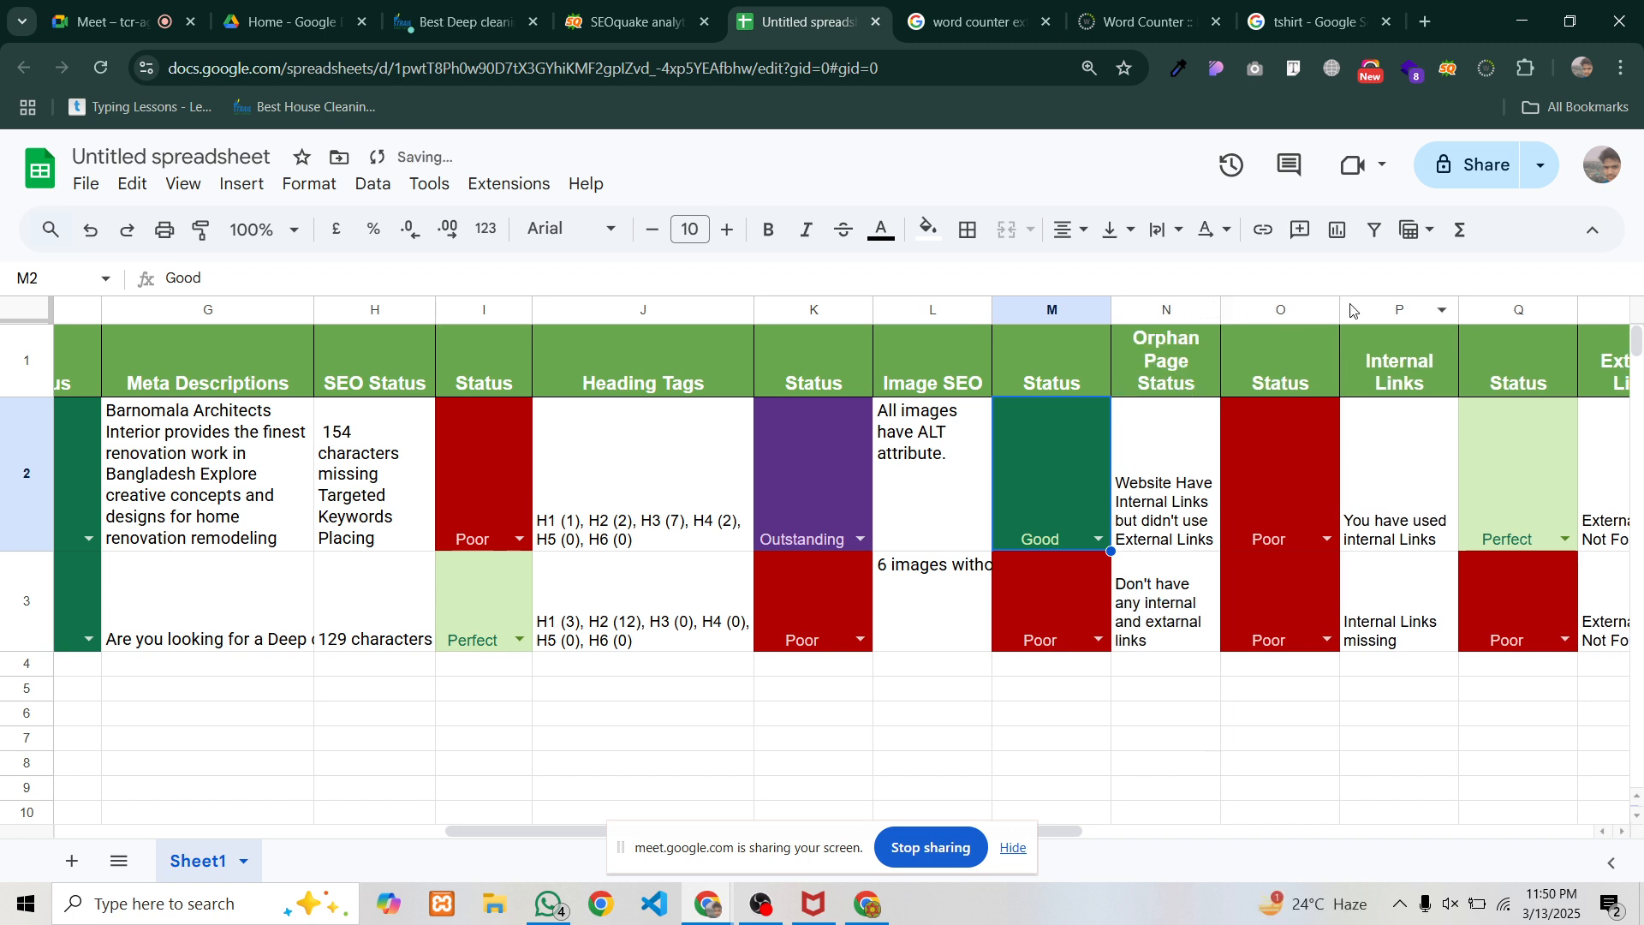
{"action": "left_click_drag", "start_coordinate": [1340, 310], "coordinate": [1316, 310]}
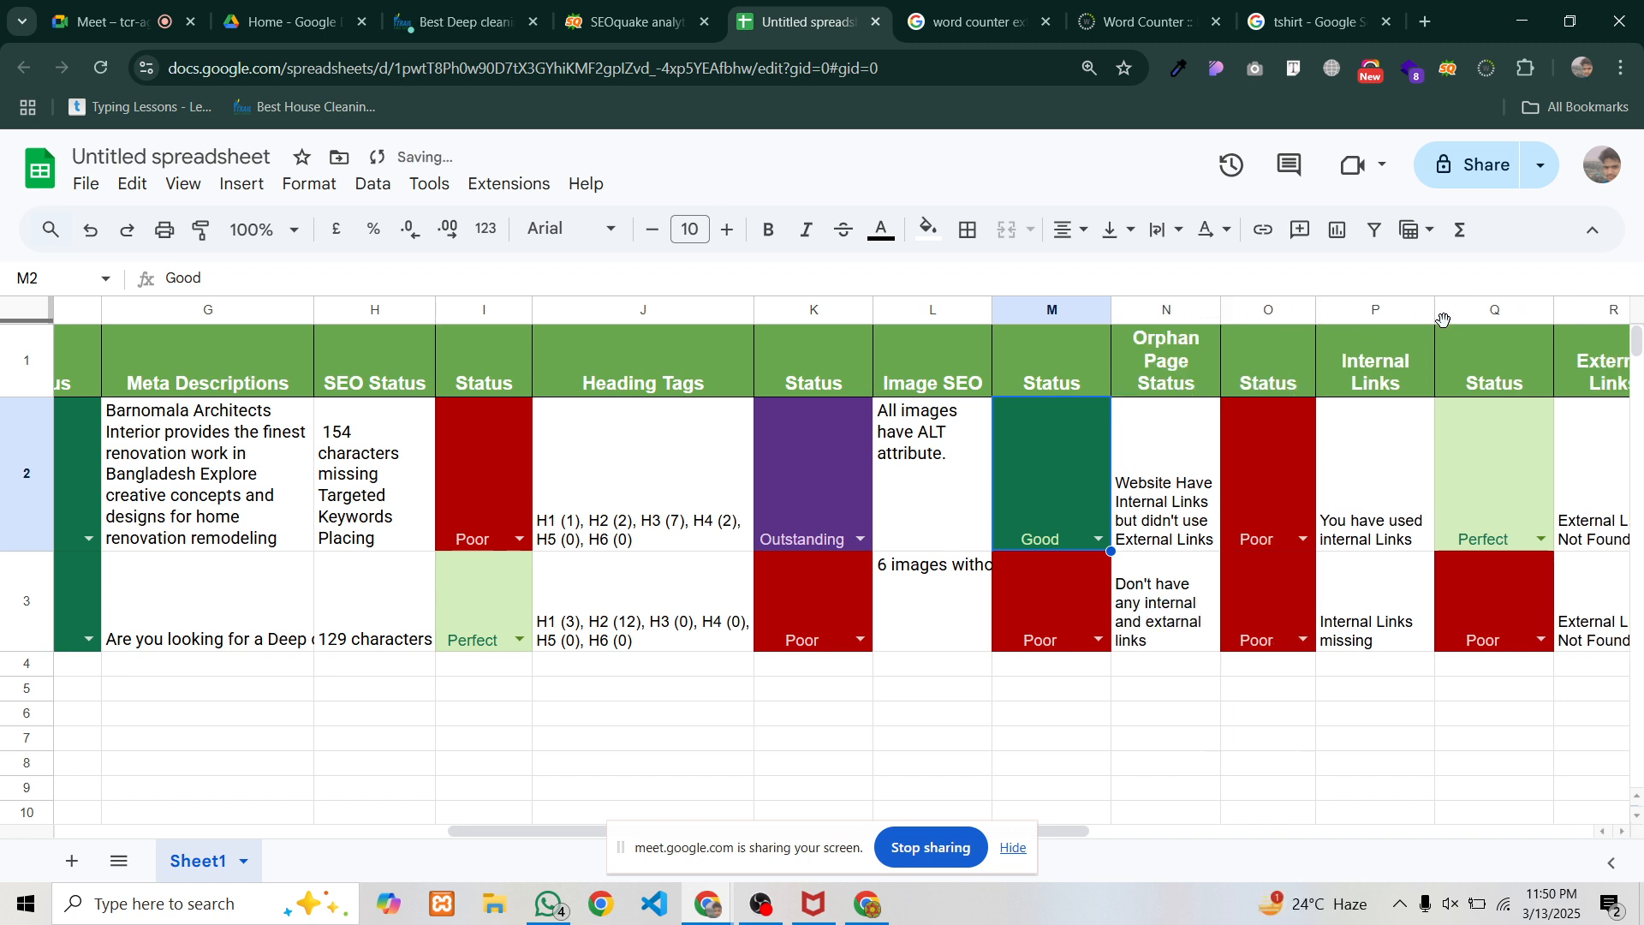
{"action": "left_click_drag", "start_coordinate": [1444, 321], "coordinate": [1407, 321]}
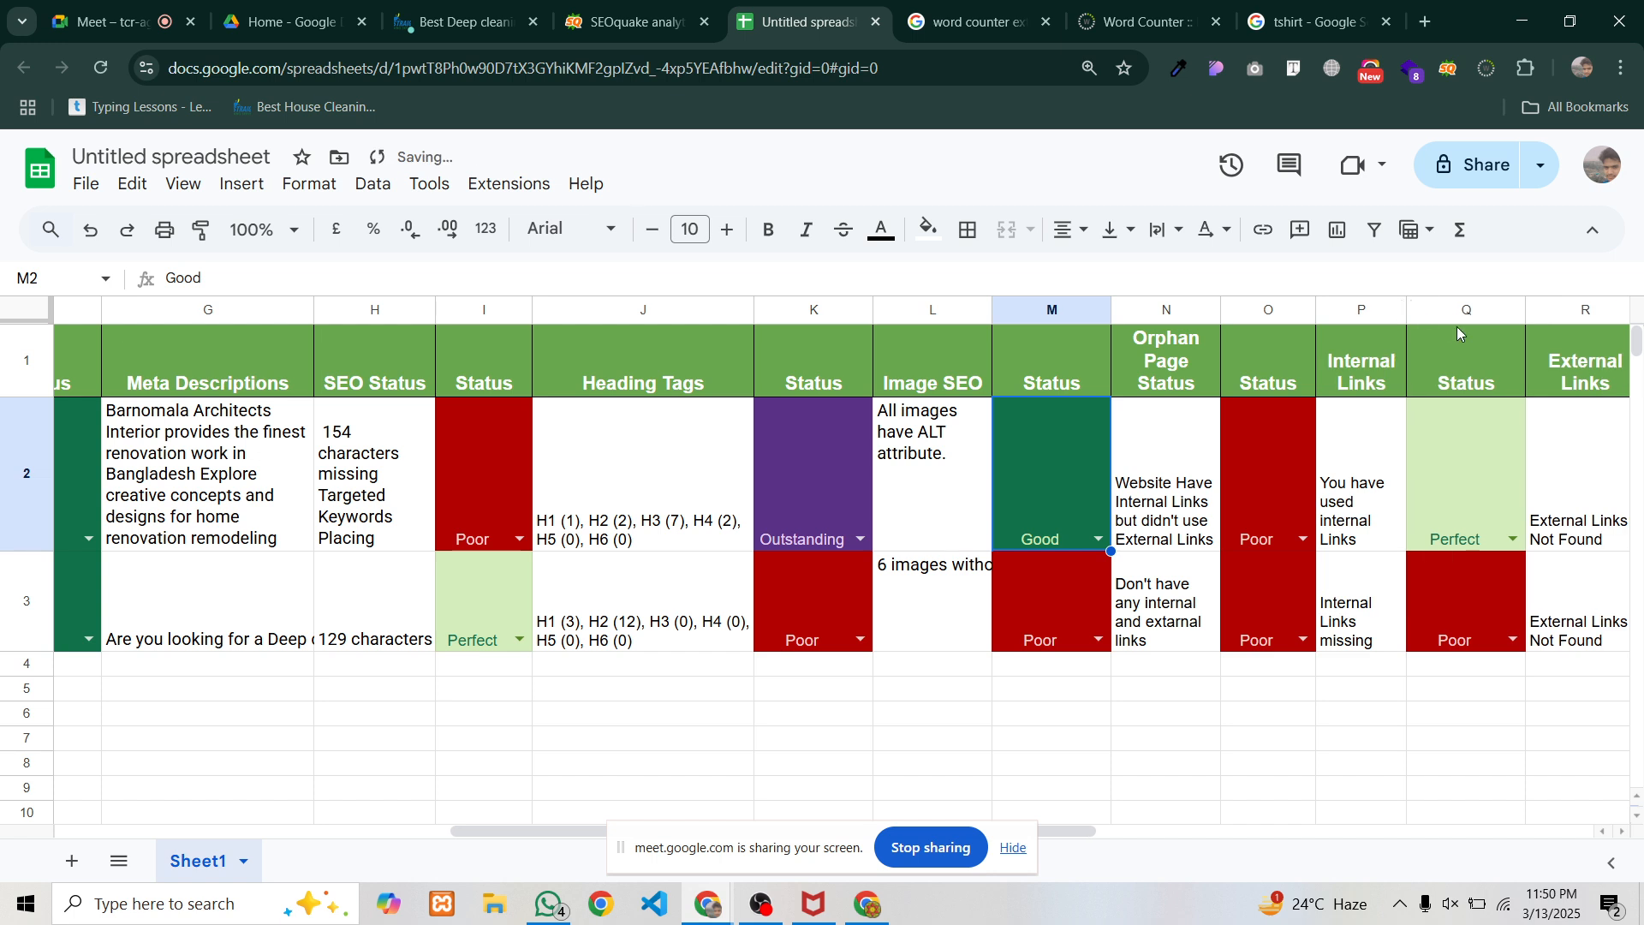
{"action": "left_click_drag", "start_coordinate": [1527, 309], "coordinate": [1499, 309]}
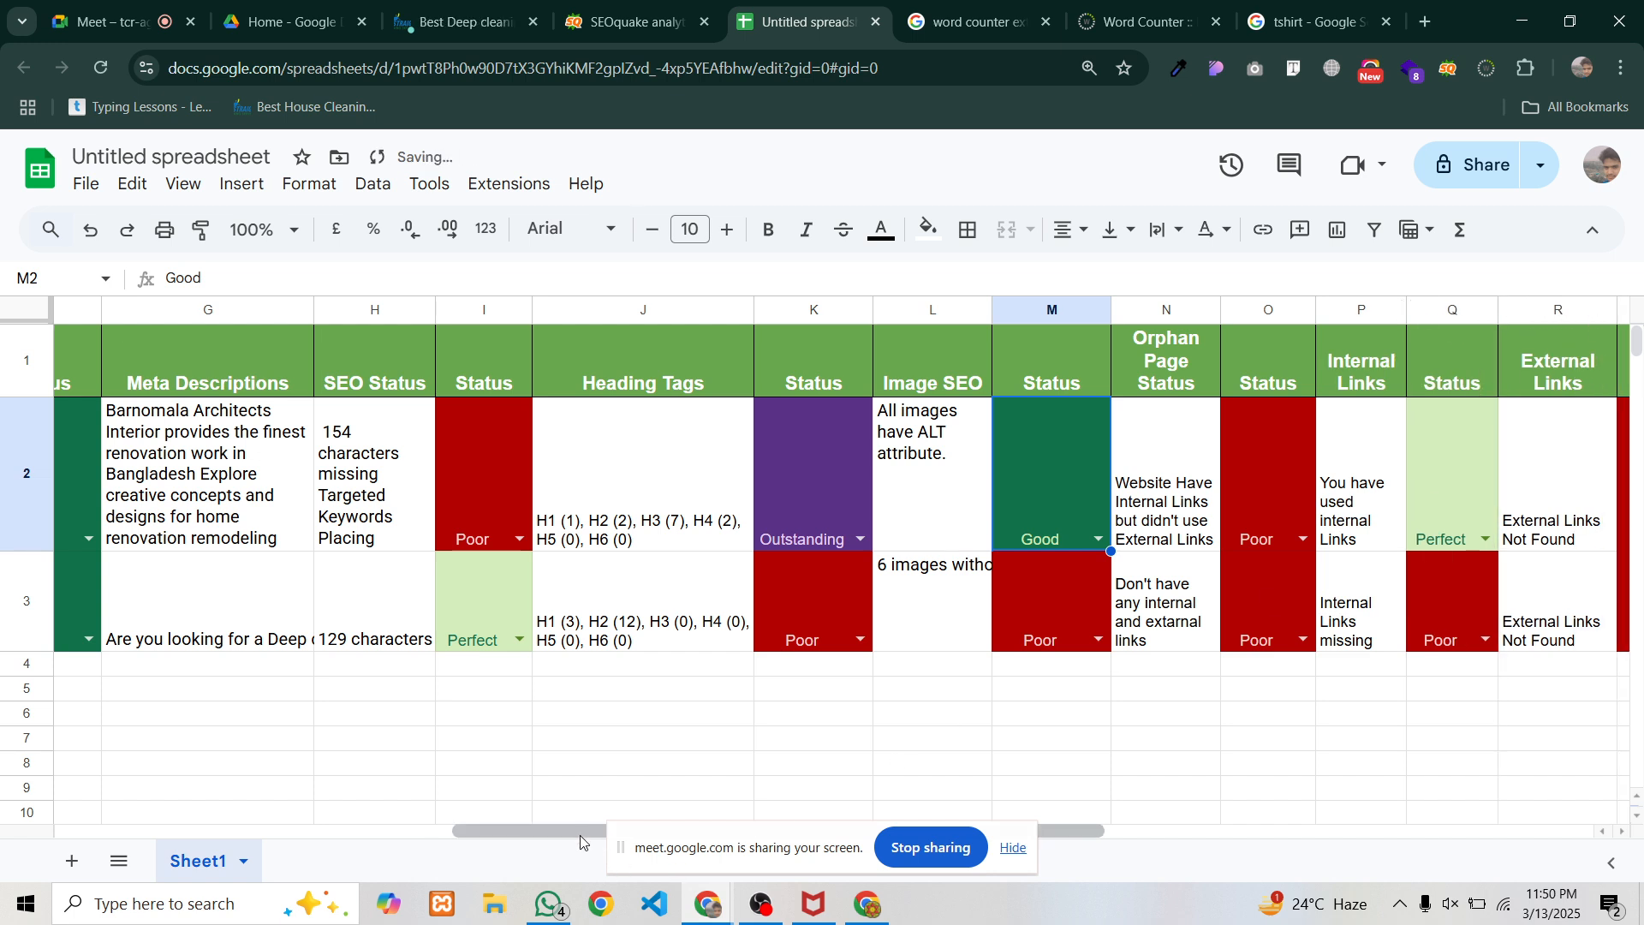
{"action": "left_click_drag", "start_coordinate": [579, 835], "coordinate": [917, 812]}
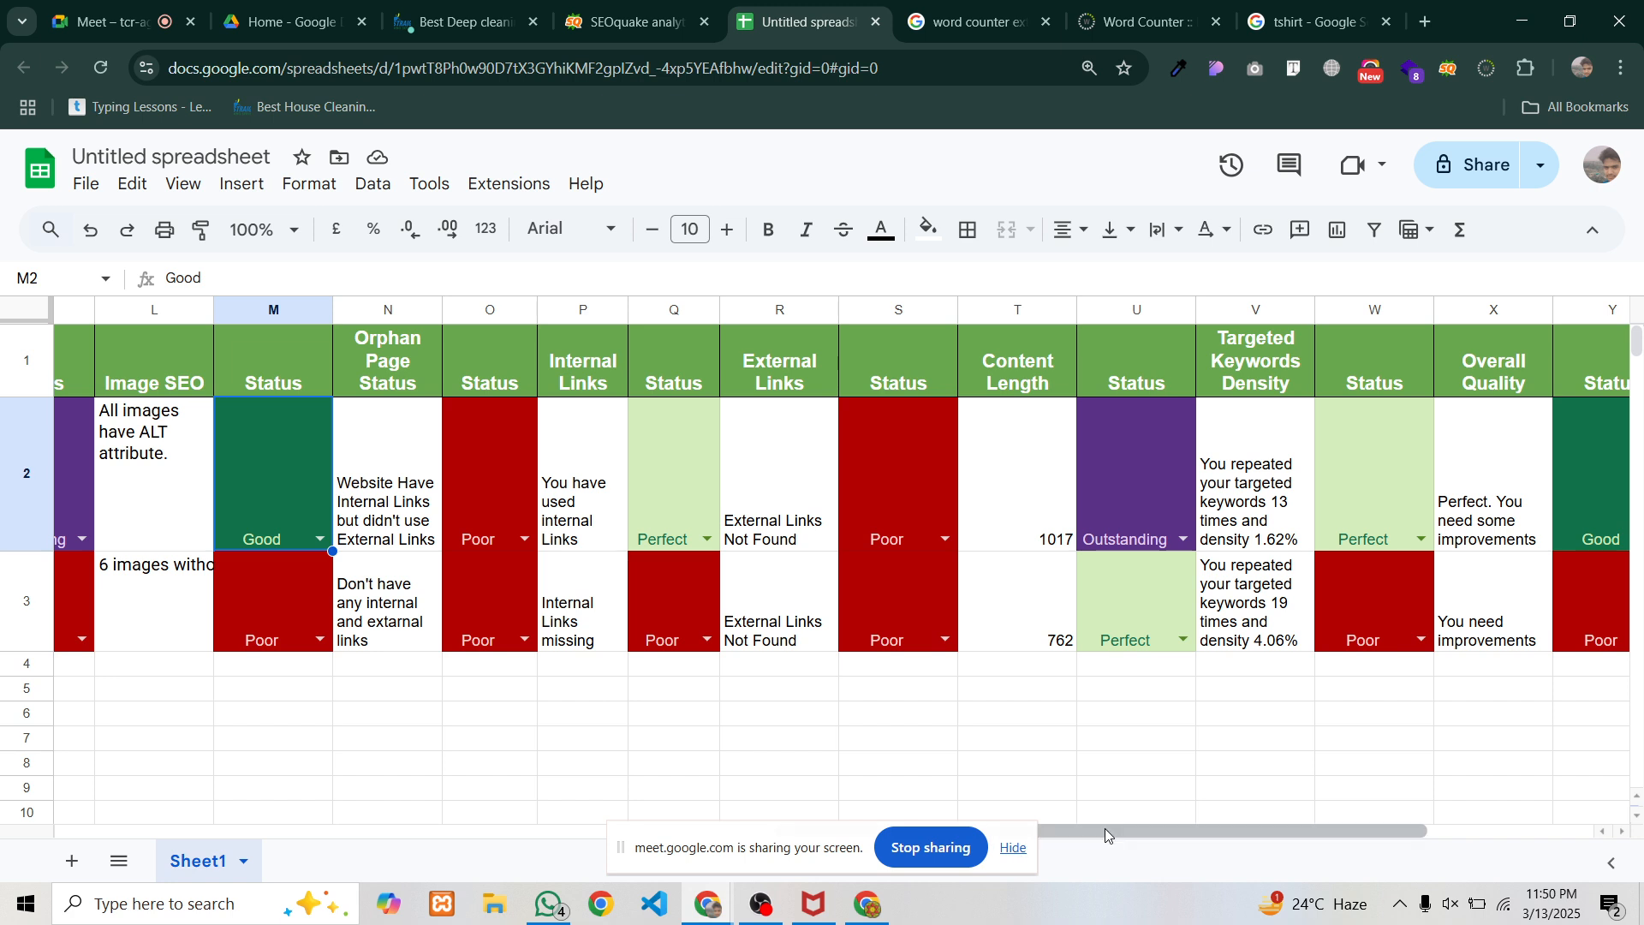
{"action": "left_click_drag", "start_coordinate": [1105, 829], "coordinate": [1333, 829]}
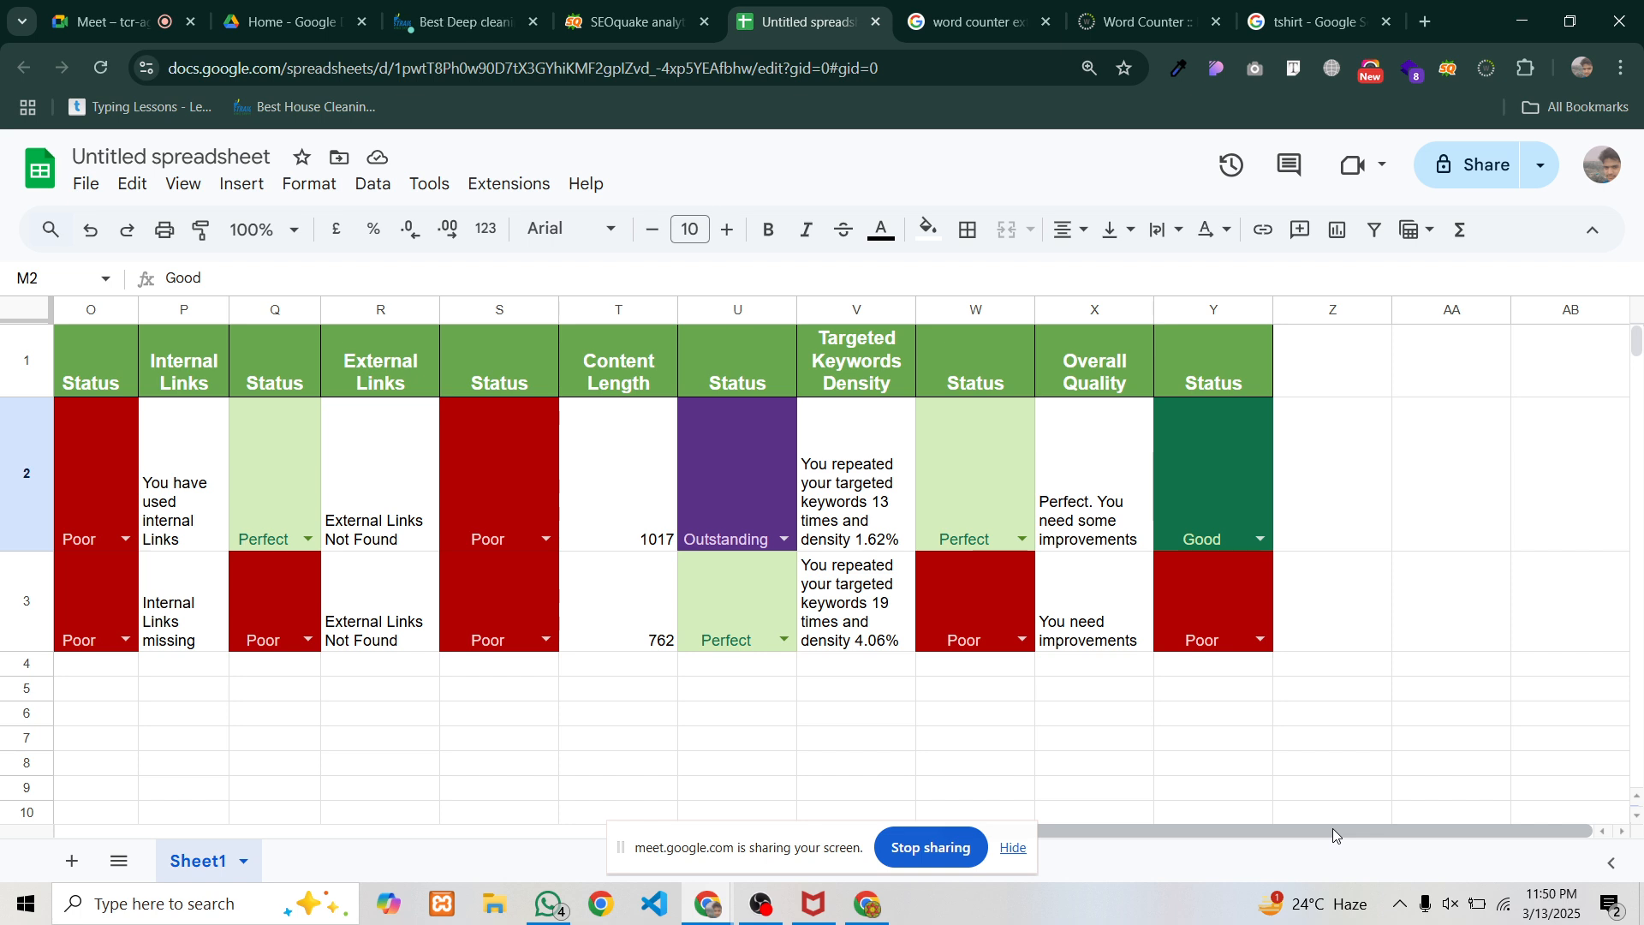
{"action": "left_click_drag", "start_coordinate": [1333, 829], "coordinate": [811, 921]}
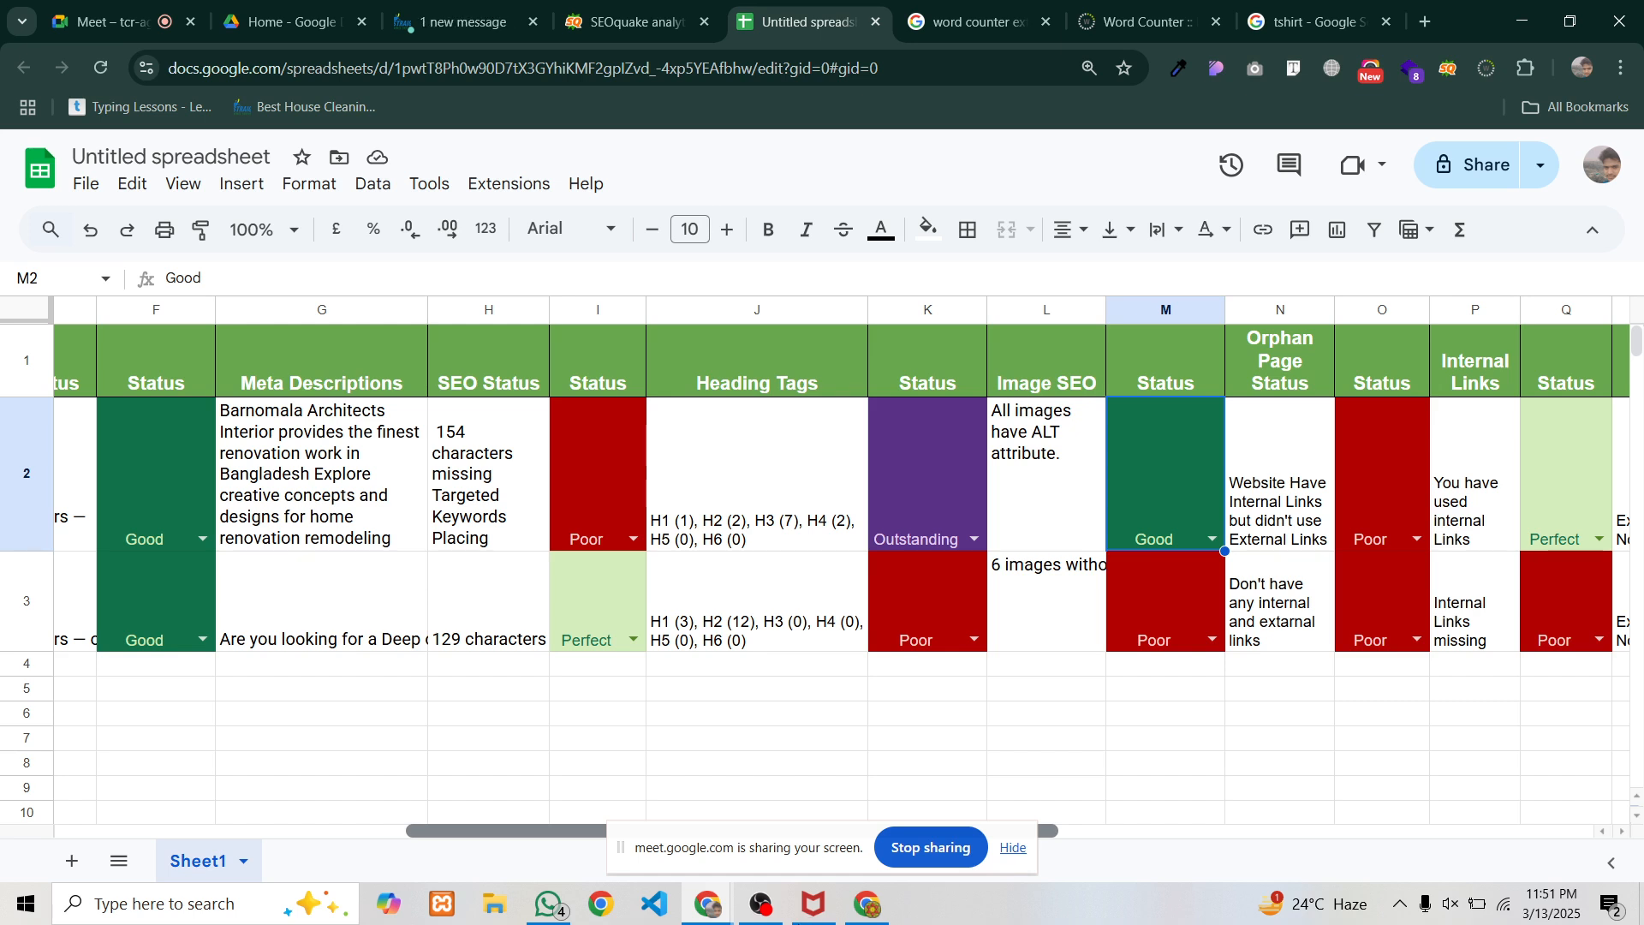
{"action": "scroll", "coordinate": [842, 566], "scroll_direction": "left", "scroll_amount": 2}
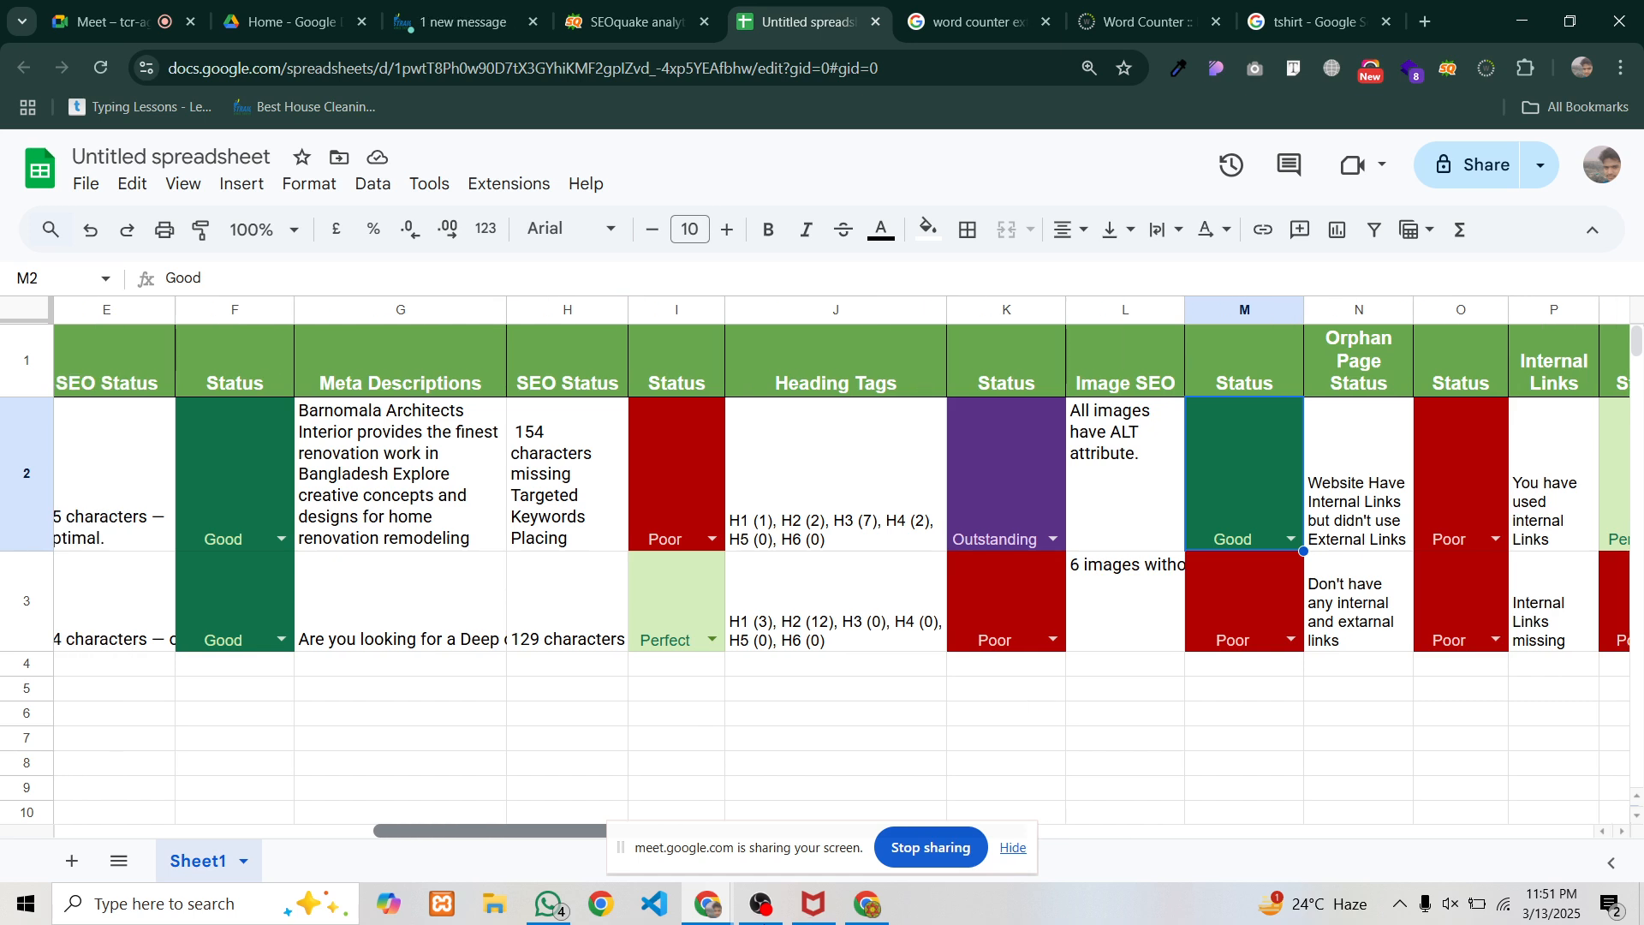
{"action": "scroll", "coordinate": [843, 566], "scroll_direction": "left", "scroll_amount": 2}
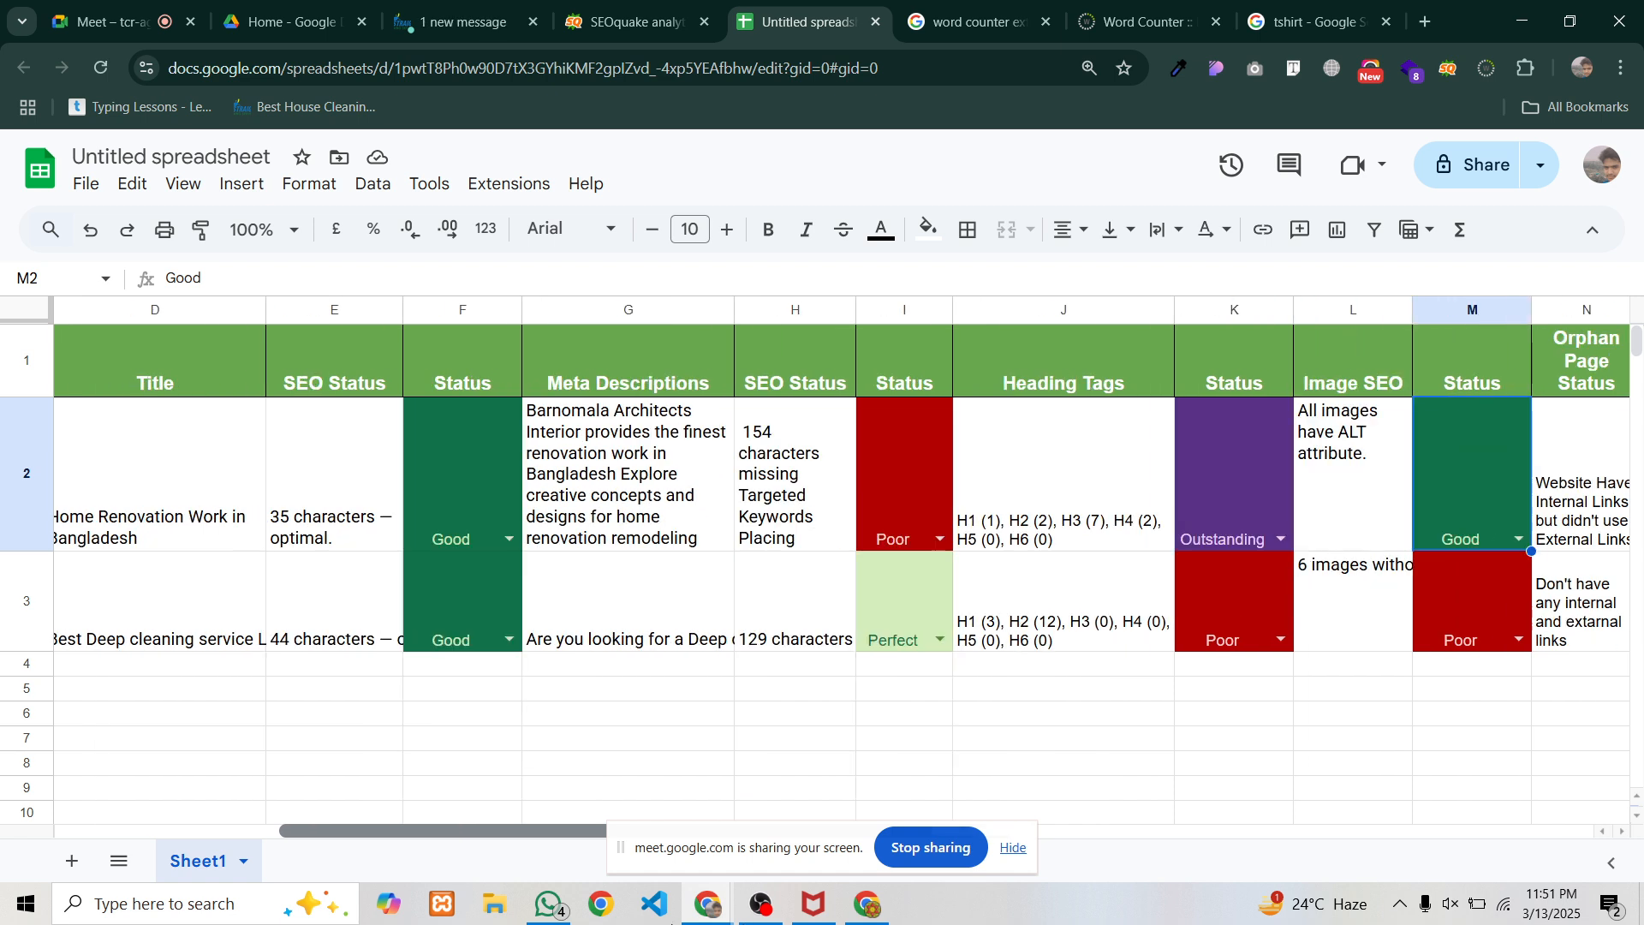
{"action": "scroll", "coordinate": [843, 566], "scroll_direction": "left", "scroll_amount": 5}
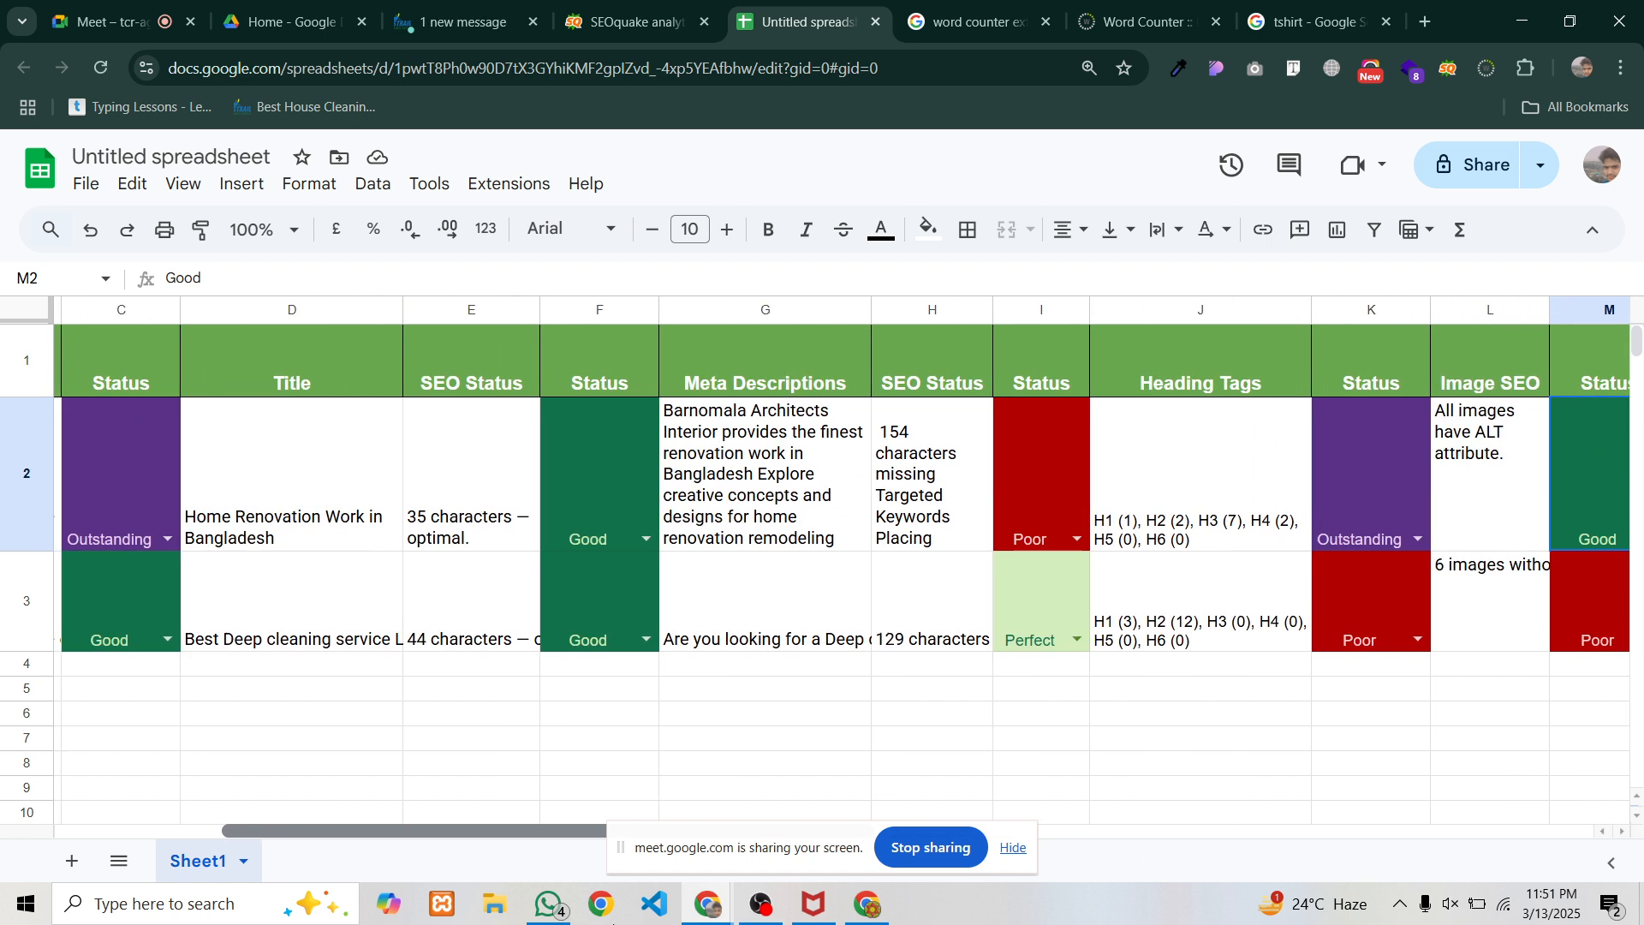
{"action": "scroll", "coordinate": [558, 599], "scroll_direction": "left", "scroll_amount": 3}
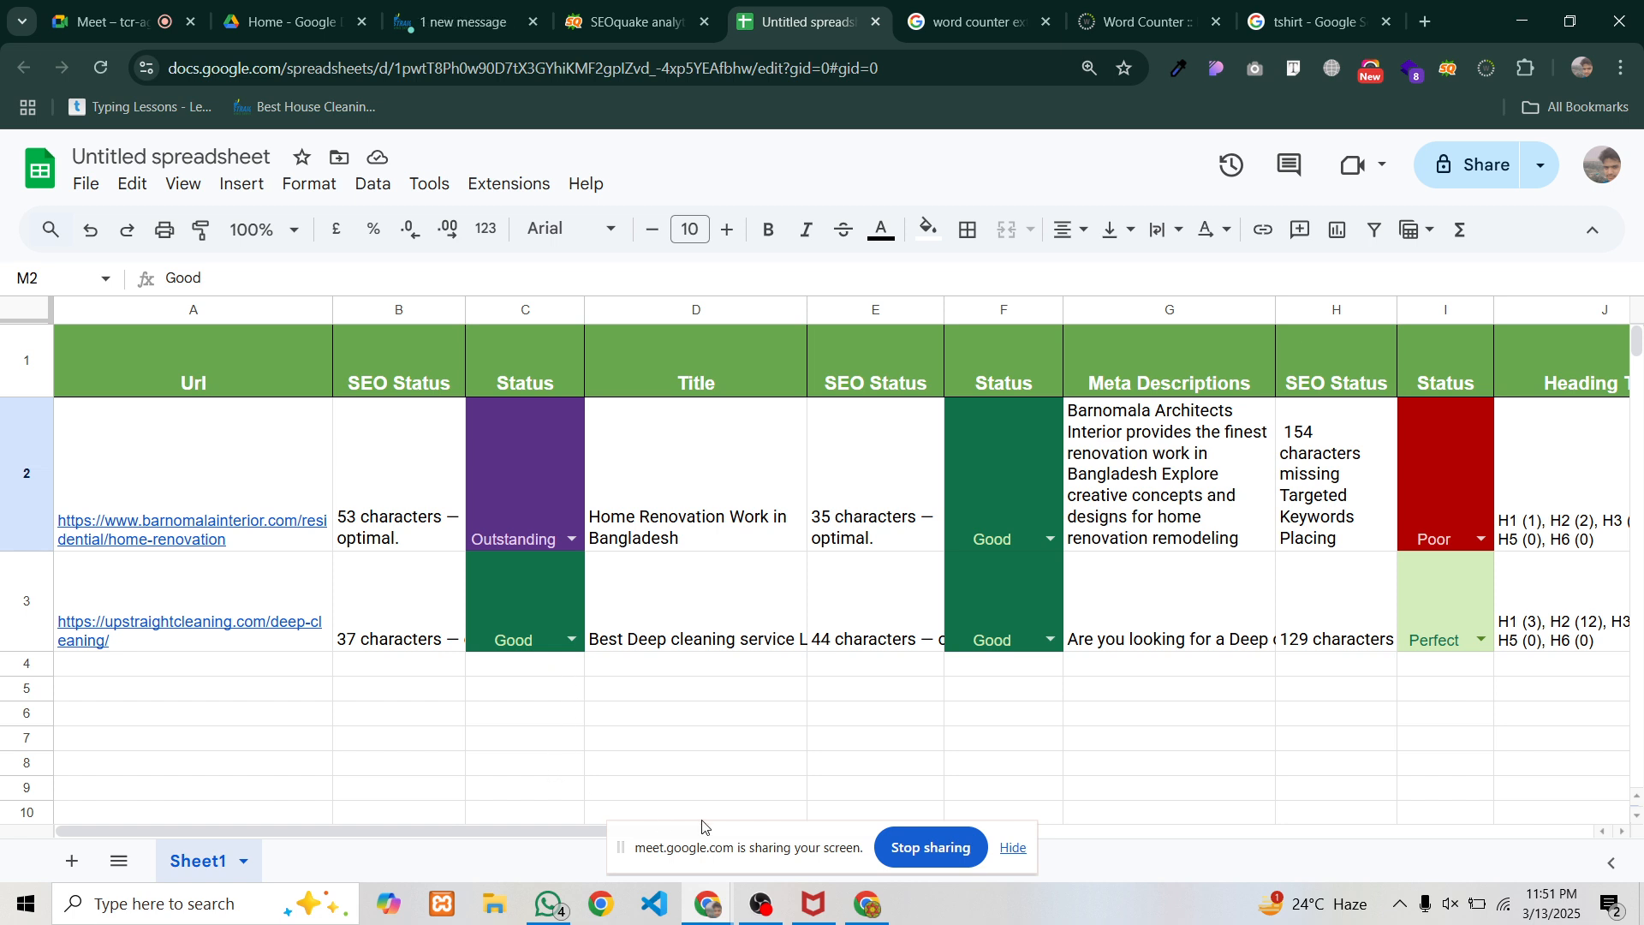
Start sharing the spreadsheet, skipping the prompt to name it first
{"action": "left_click", "coordinate": [763, 905]}
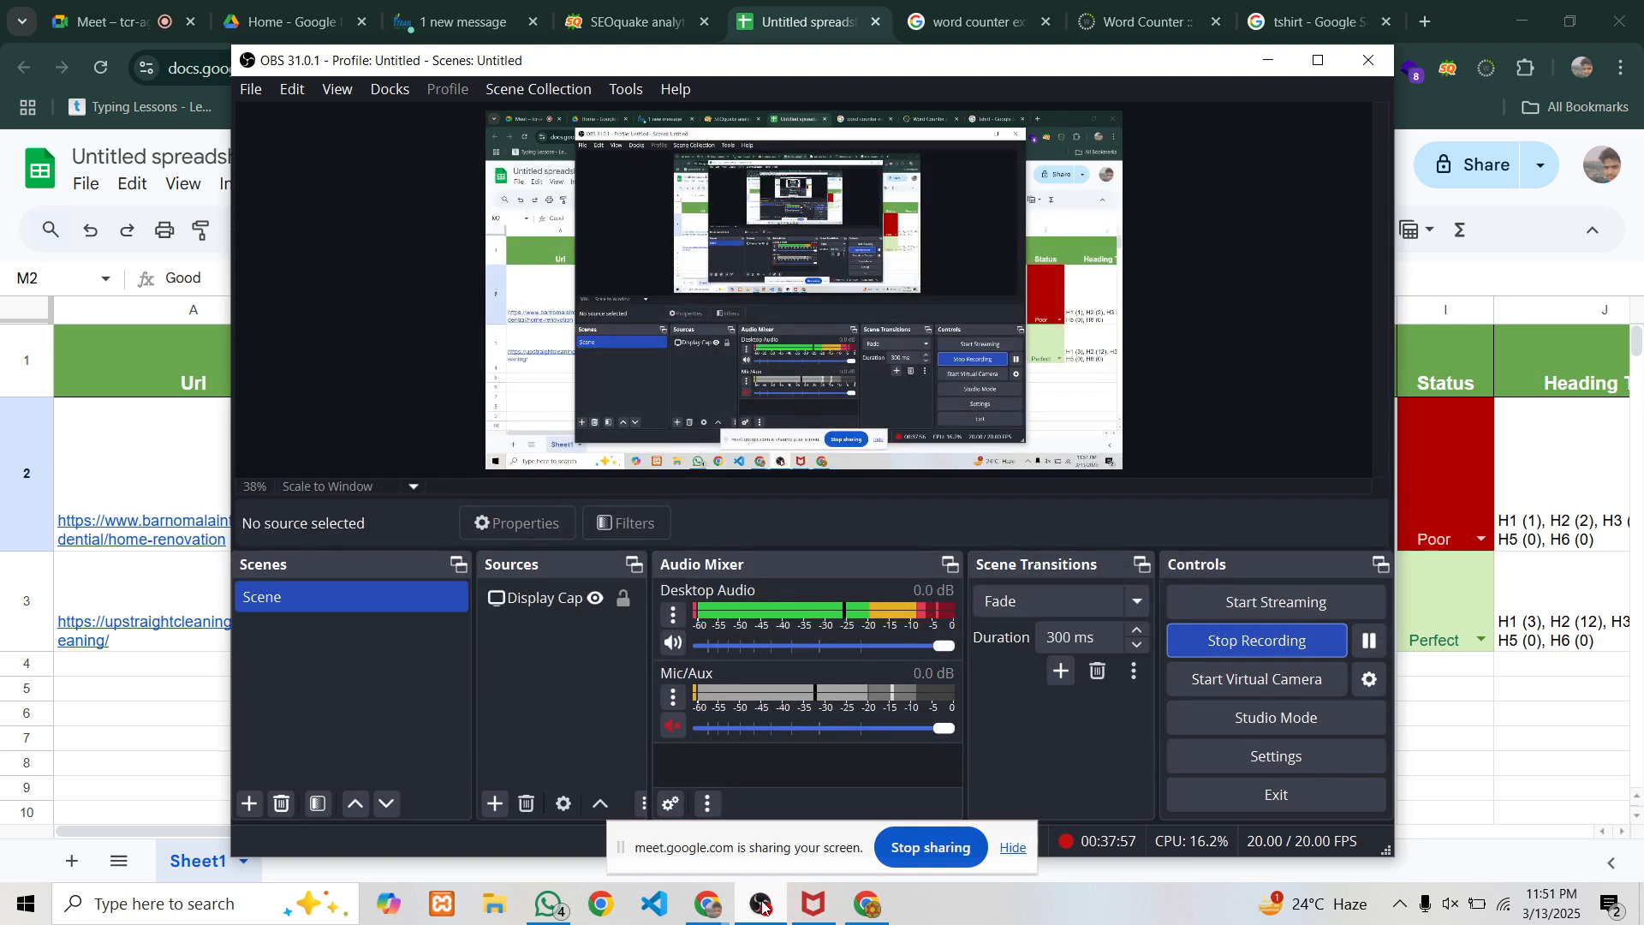
{"action": "left_click", "coordinate": [762, 905]}
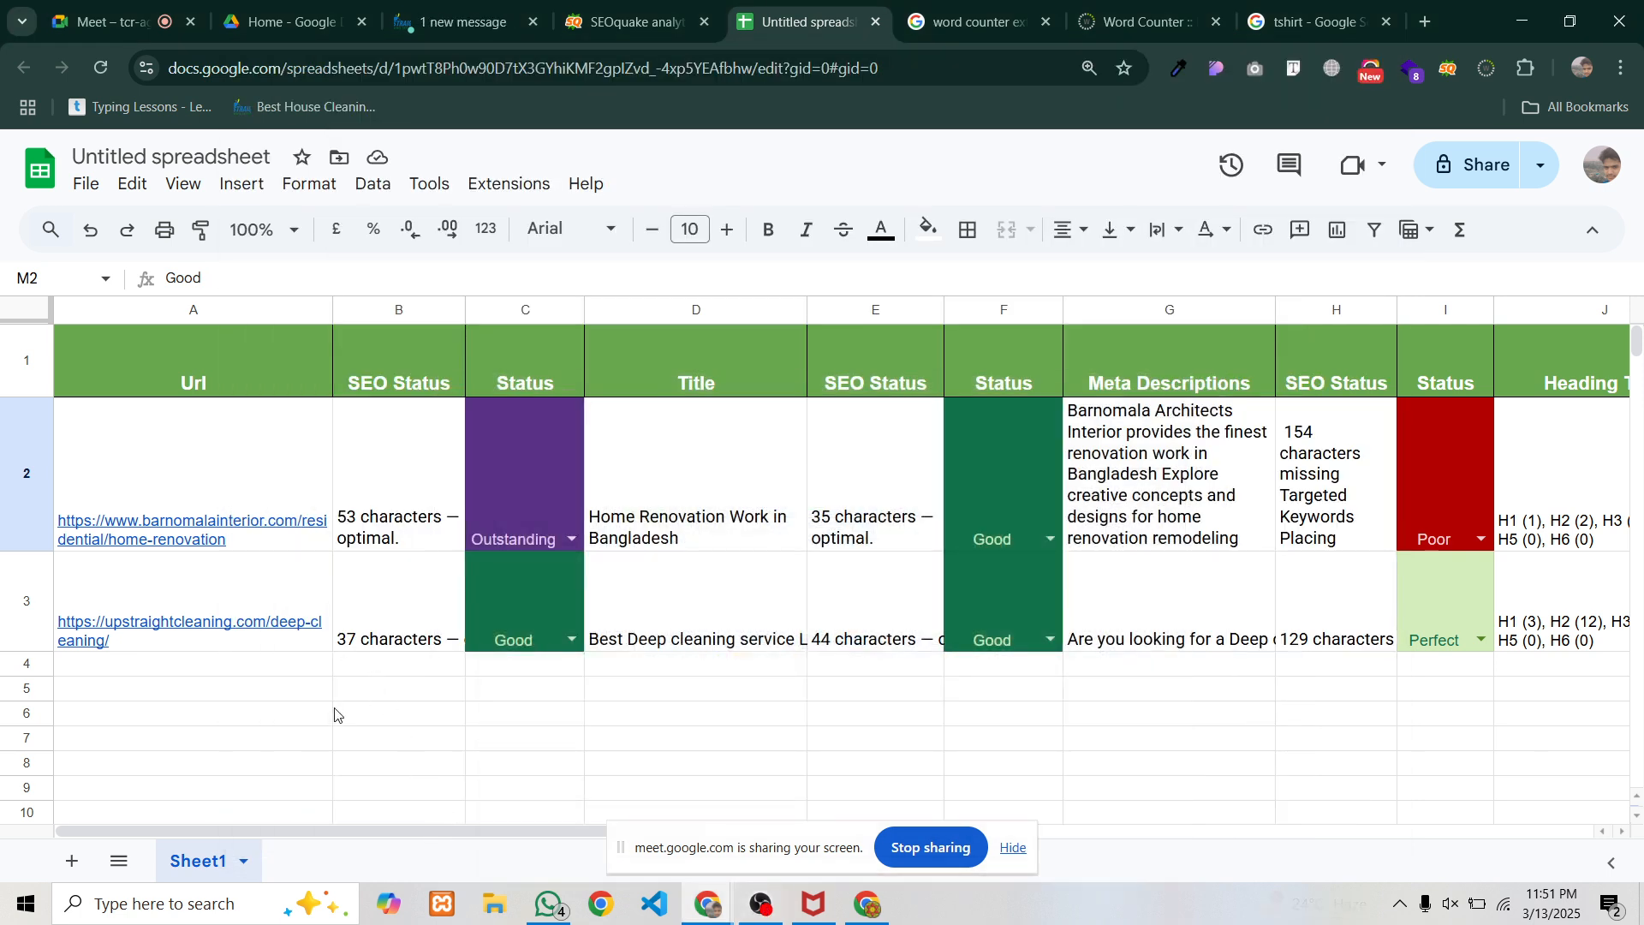
{"action": "left_click", "coordinate": [1470, 169]}
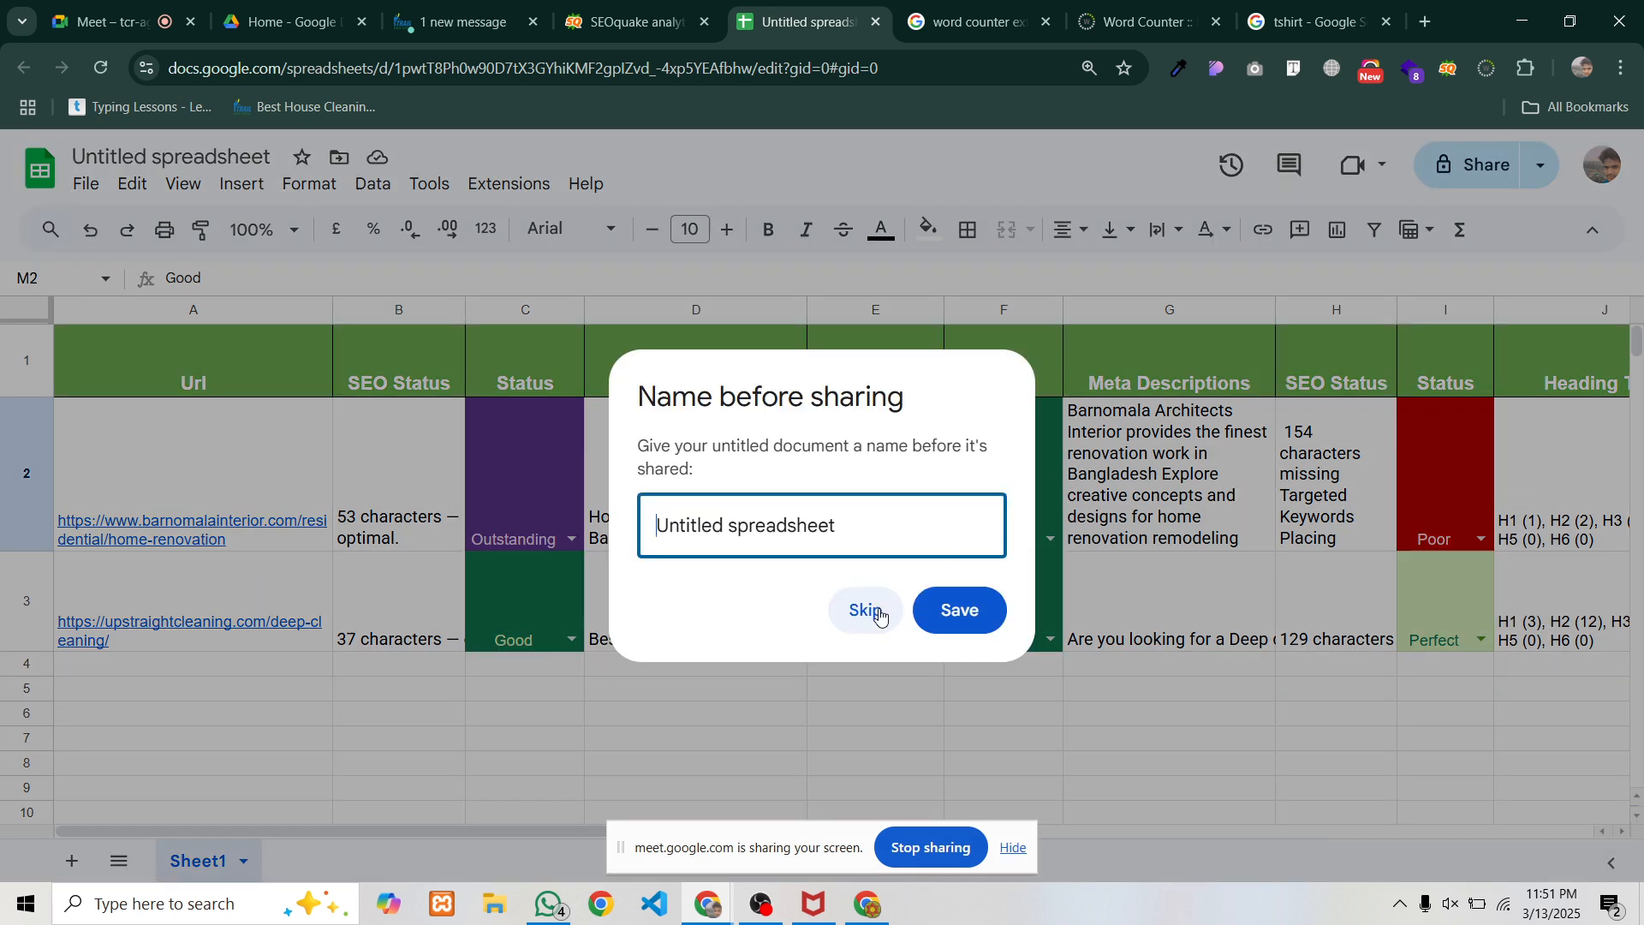
{"action": "left_click", "coordinate": [865, 611]}
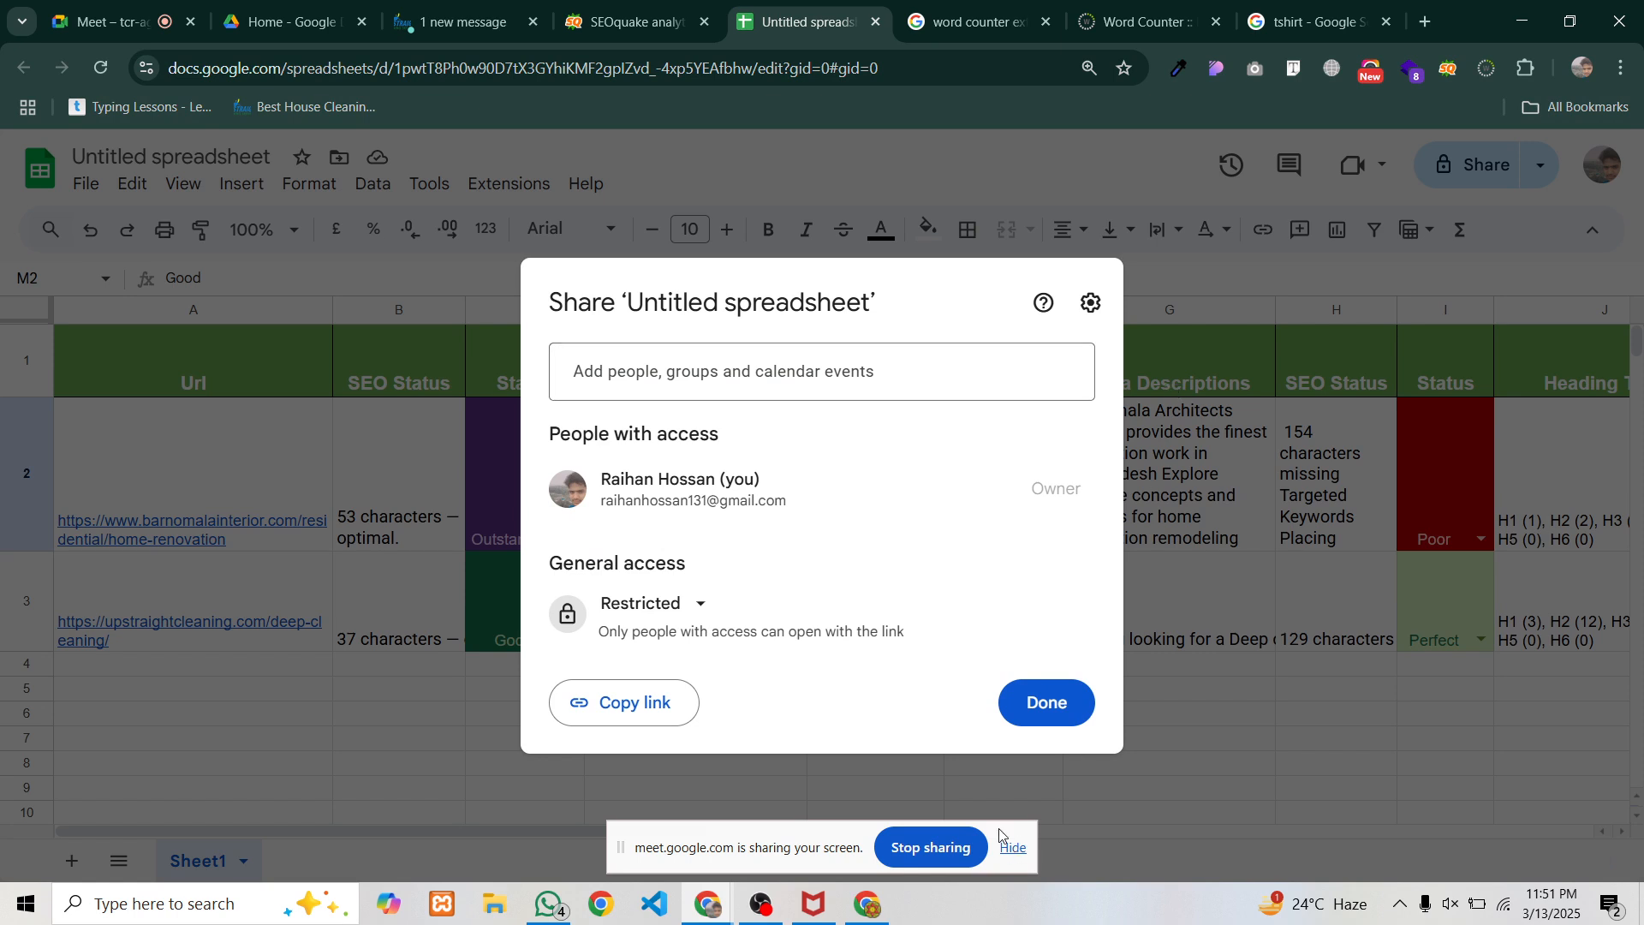
Close the share dialog and title the spreadsheet 'Content Audit'
{"action": "left_click", "coordinate": [1046, 703]}
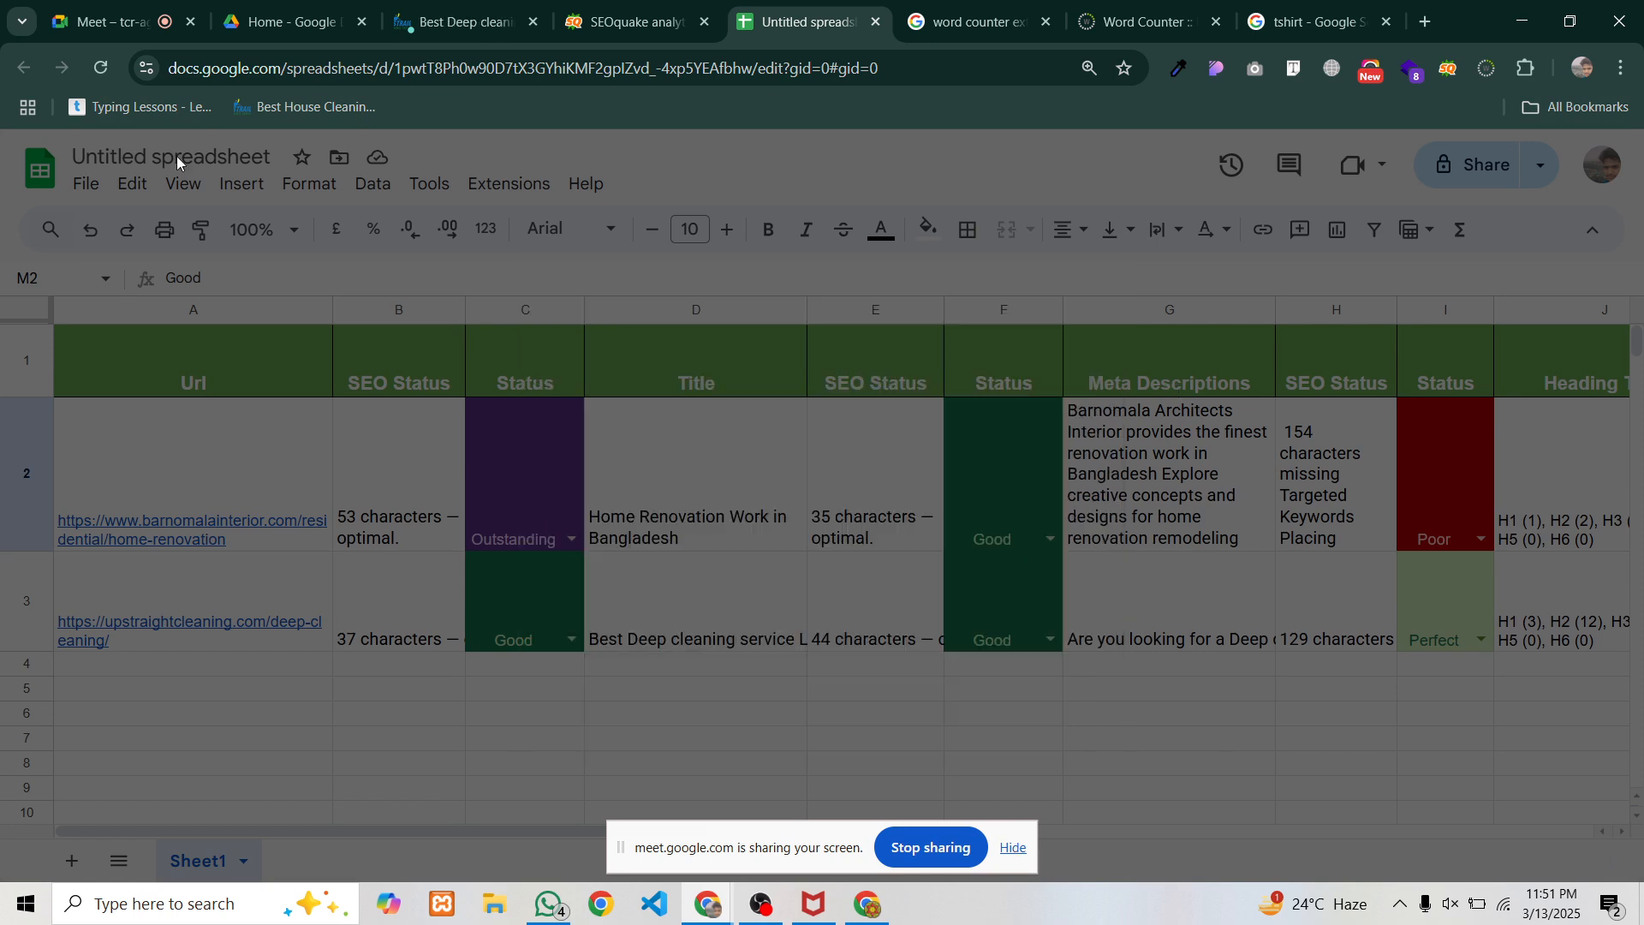
{"action": "left_click", "coordinate": [175, 152]}
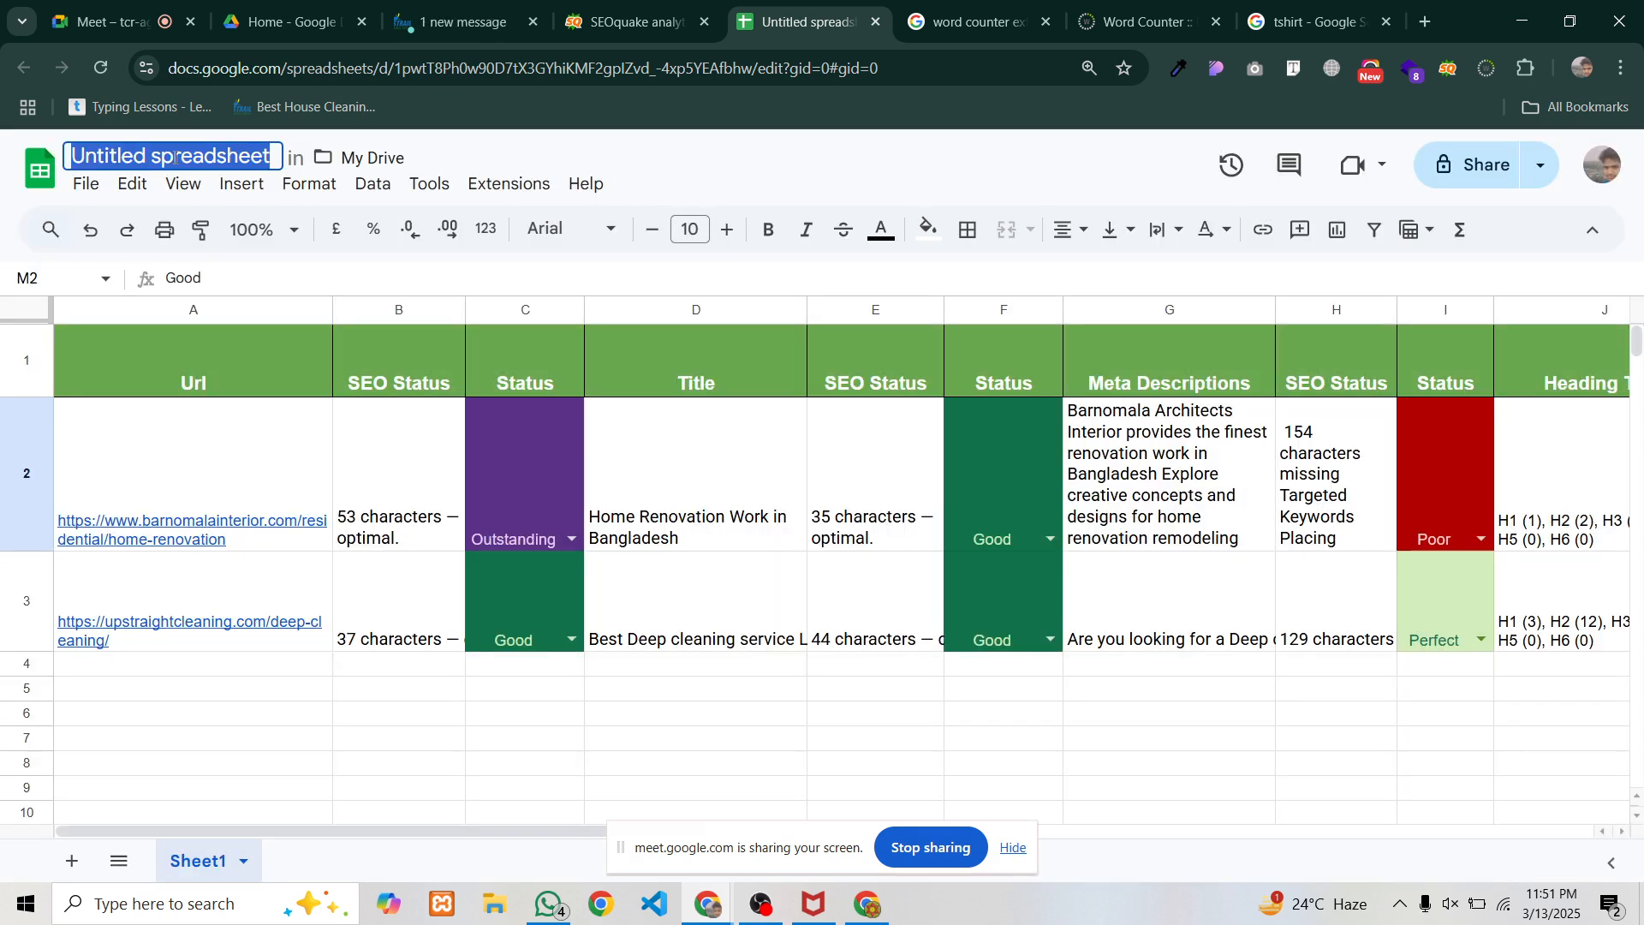
{"action": "type", "text": "Con"}
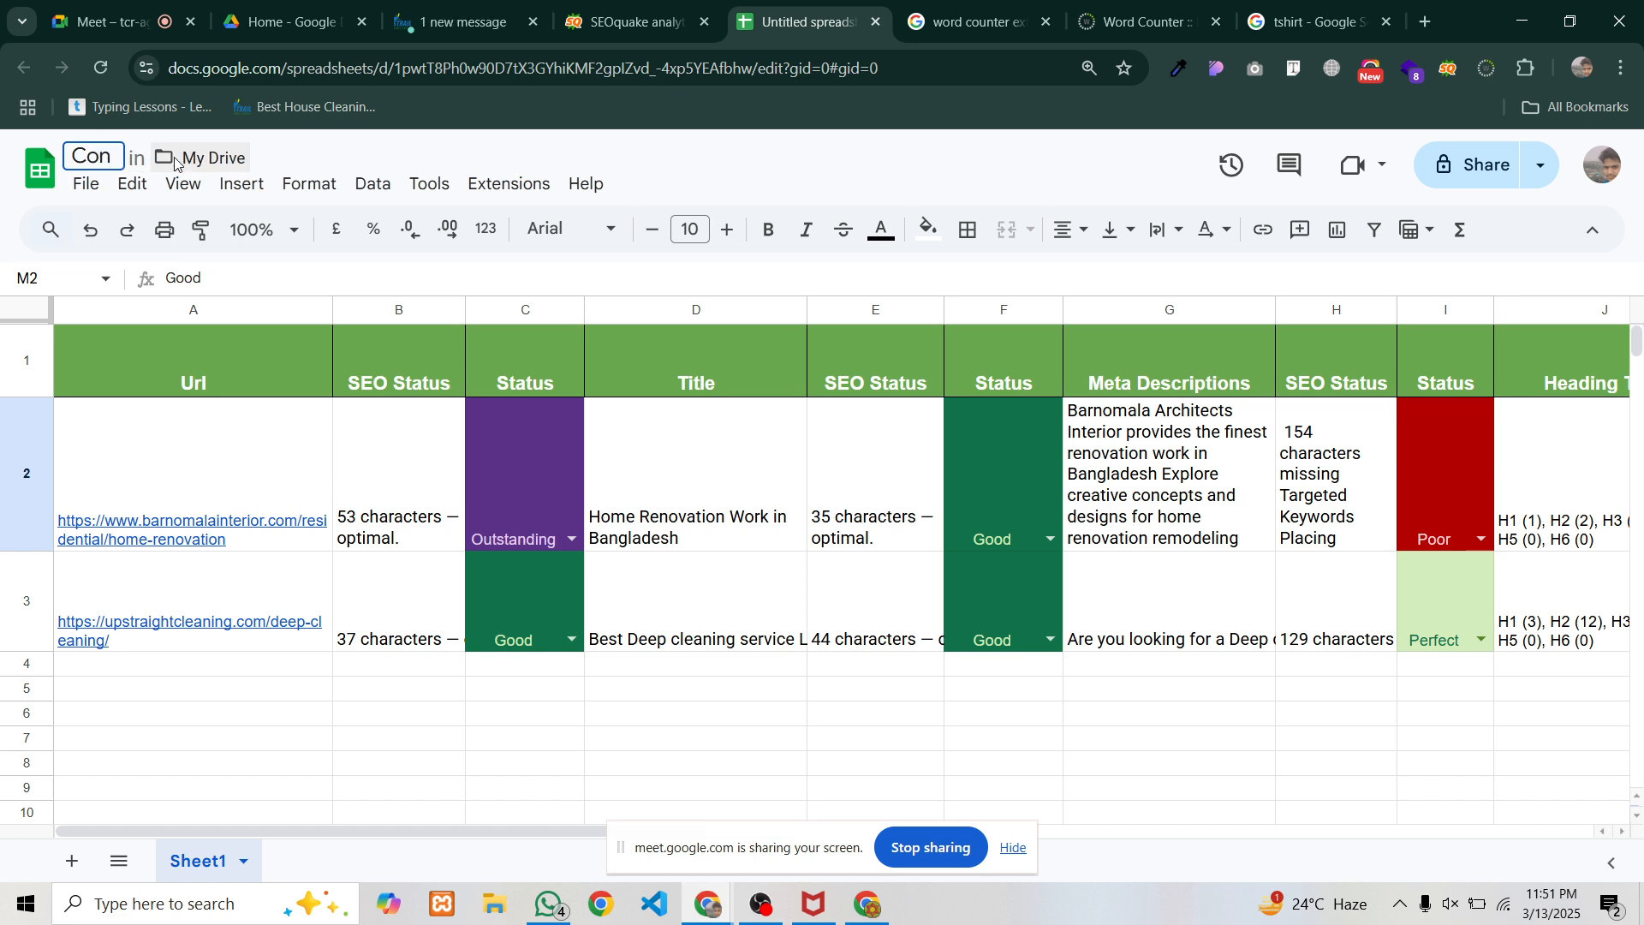
{"action": "type", "text": "tent Audit"}
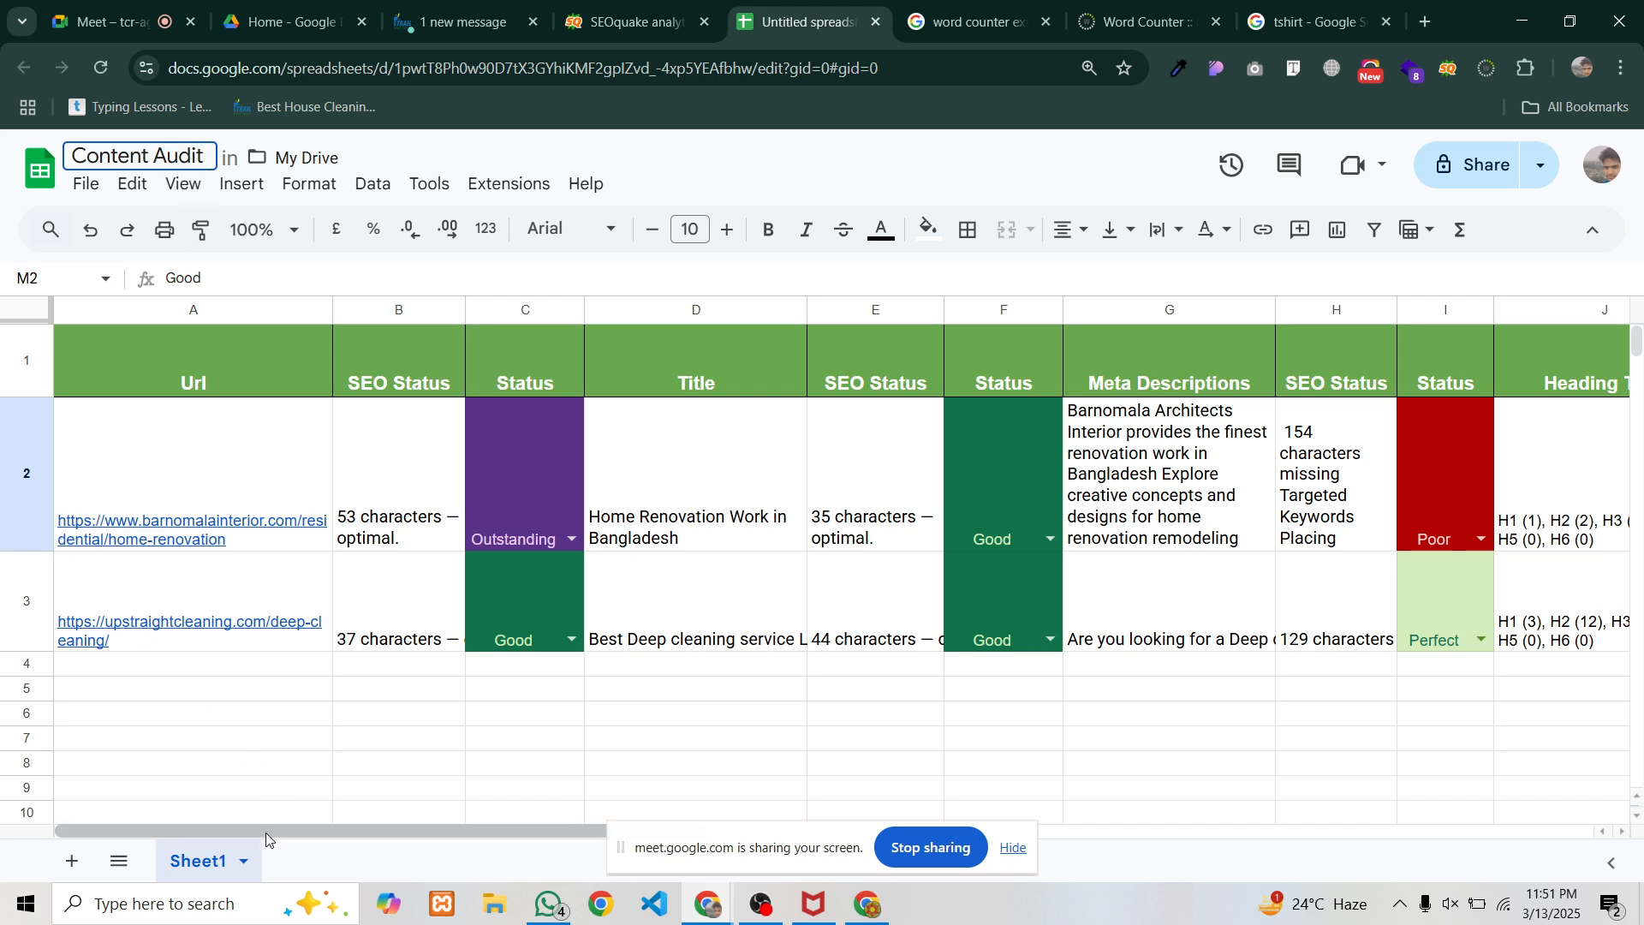
{"action": "left_click_drag", "start_coordinate": [265, 832], "coordinate": [1144, 851]}
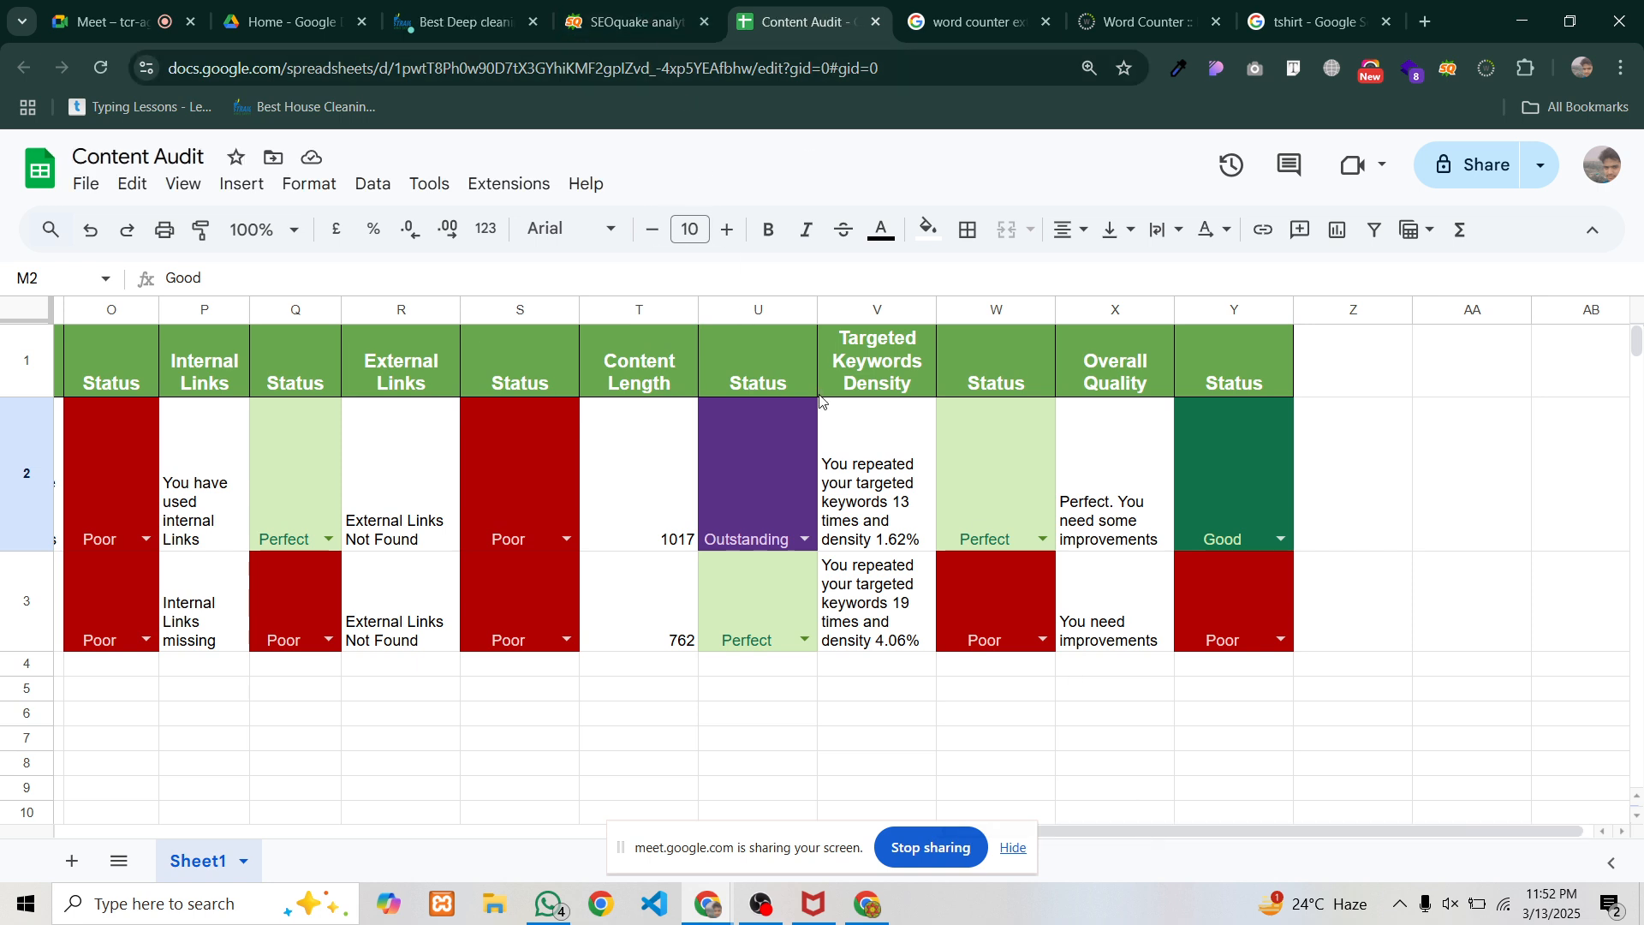
{"action": "left_click_drag", "start_coordinate": [1119, 831], "coordinate": [181, 807]}
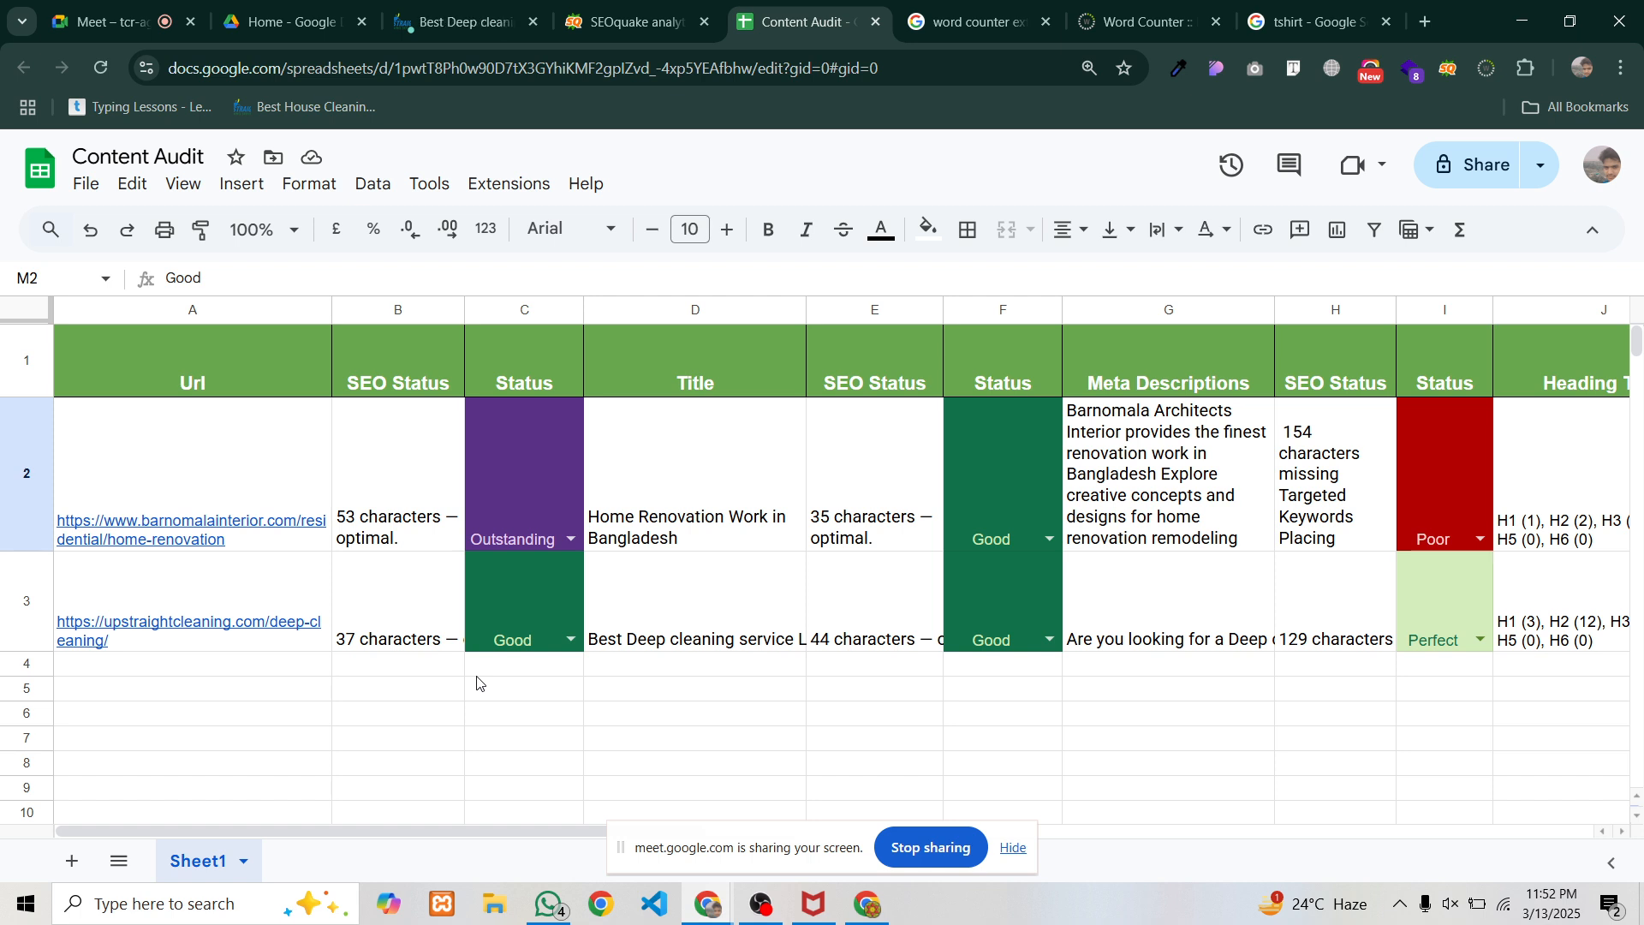
Set general access to Anyone with the link as Viewer
{"action": "left_click", "coordinate": [1479, 164]}
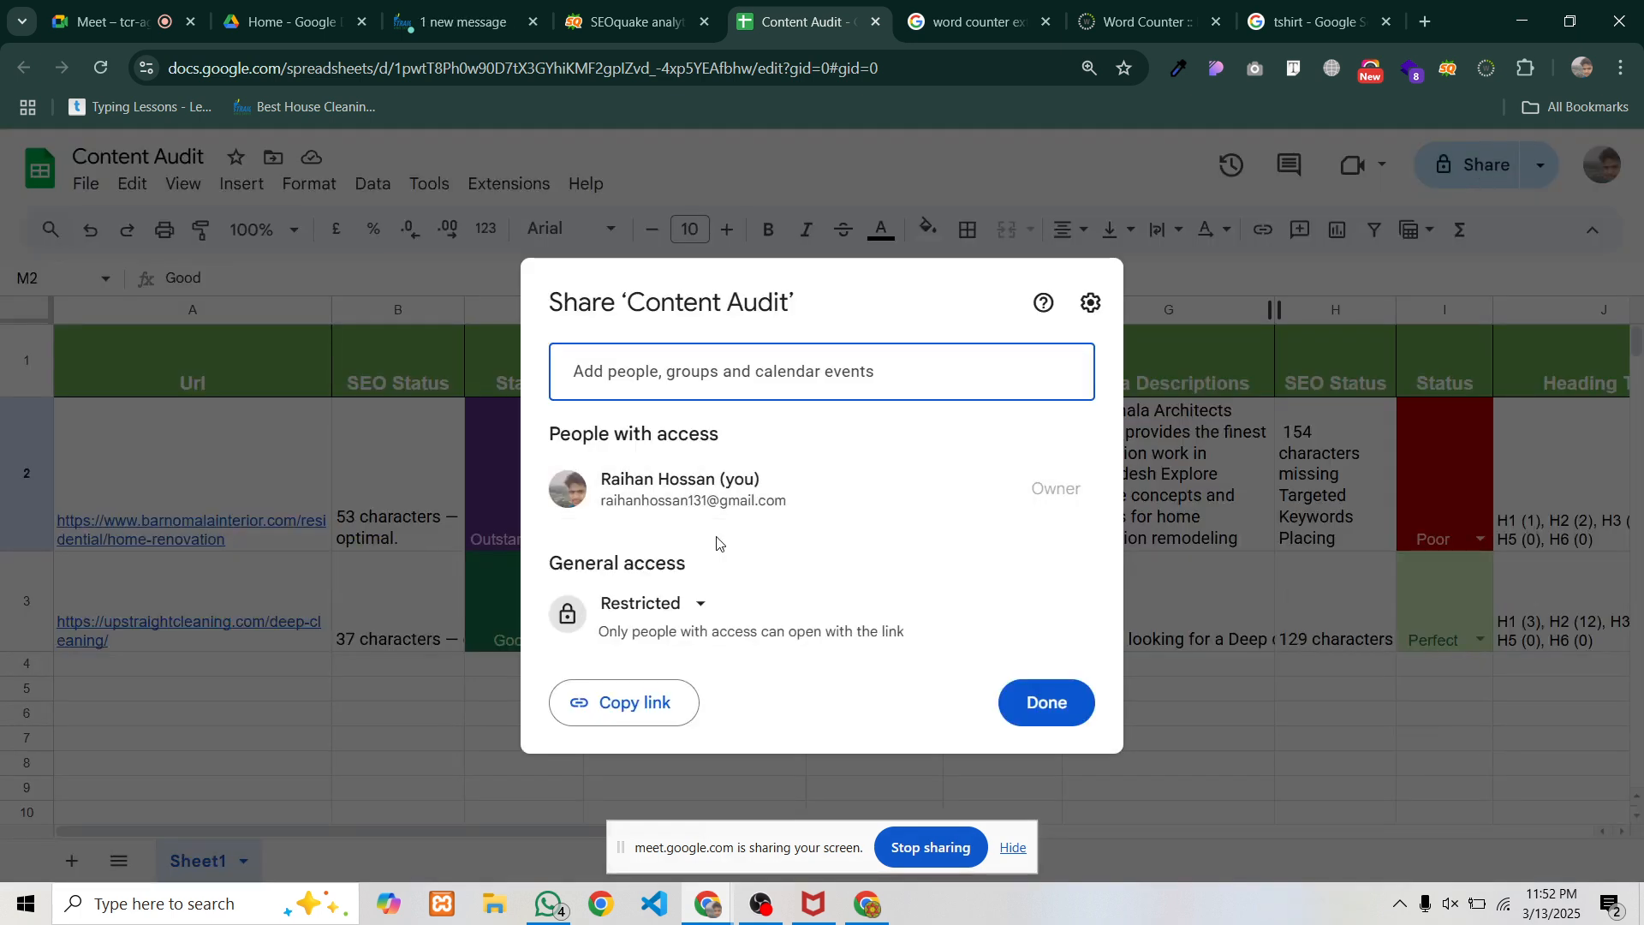
{"action": "left_click", "coordinate": [695, 605]}
{"action": "left_click", "coordinate": [677, 716]}
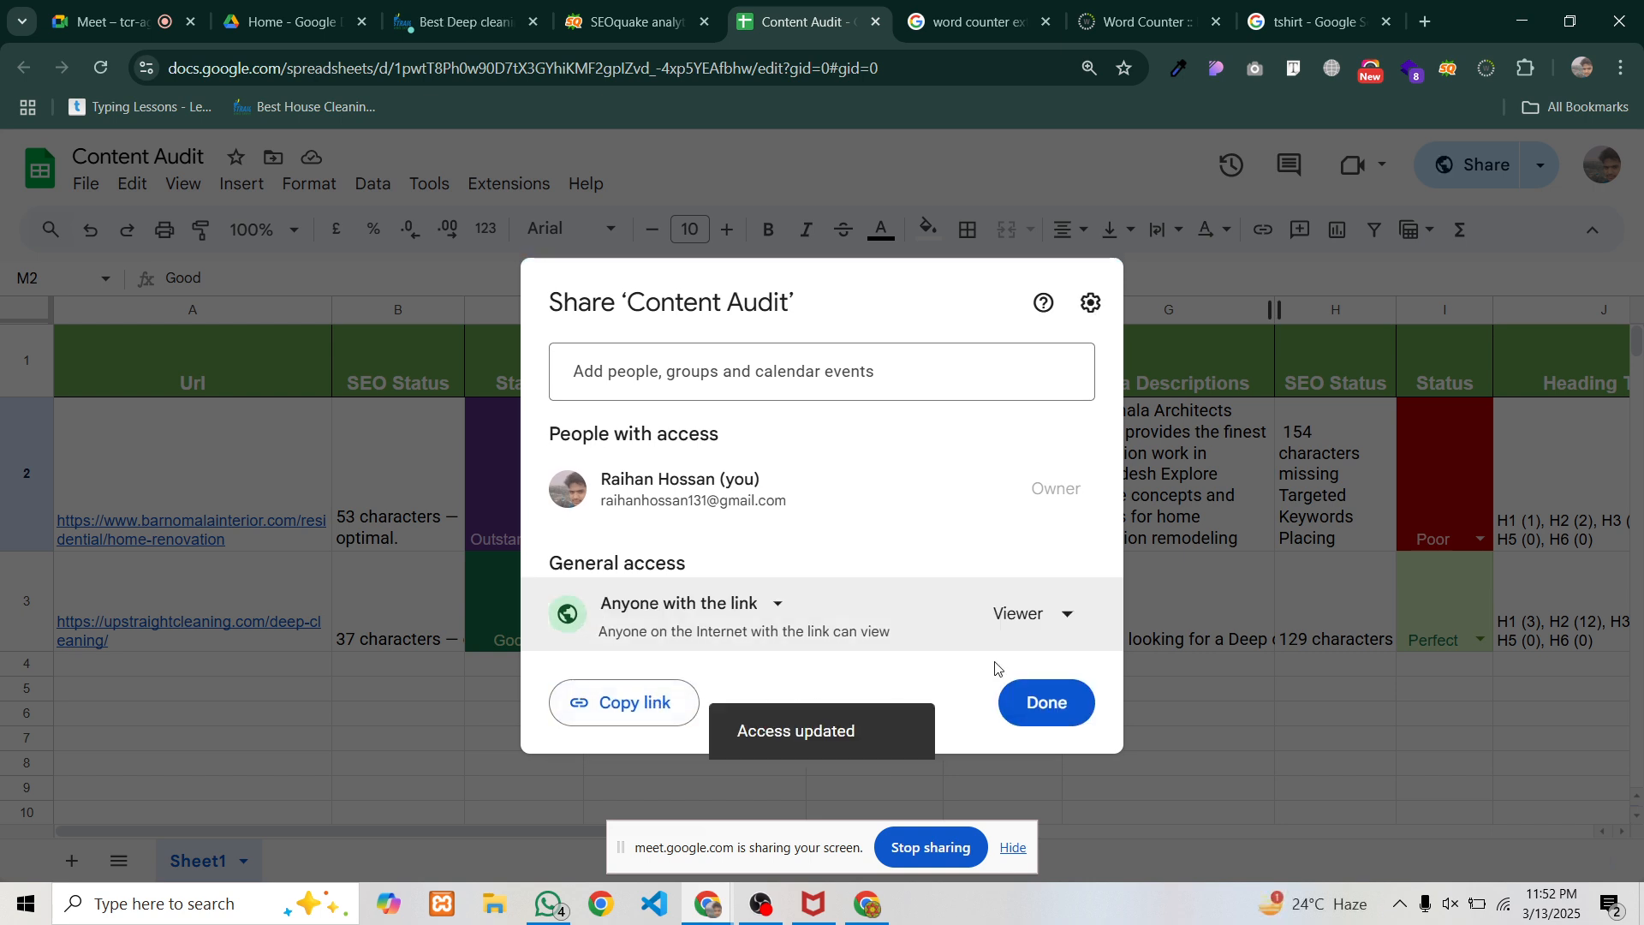
{"action": "left_click", "coordinate": [1032, 698]}
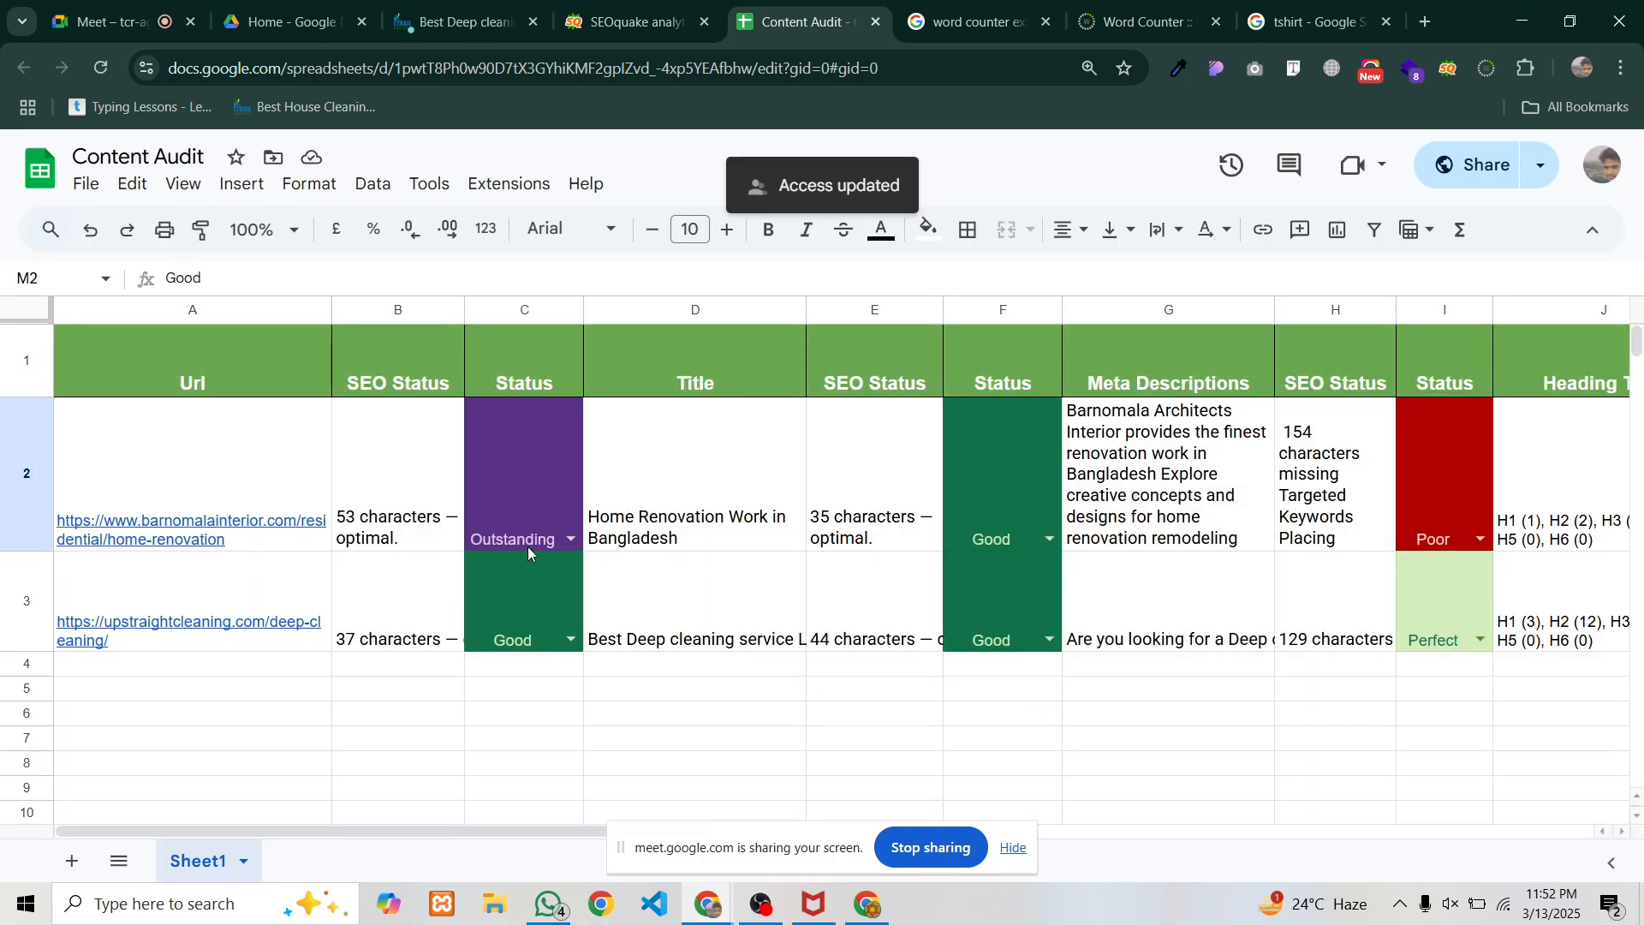
Scroll back through the sheet and select the Image SEO finding in L2
{"action": "left_click_drag", "start_coordinate": [512, 830], "coordinate": [672, 899]}
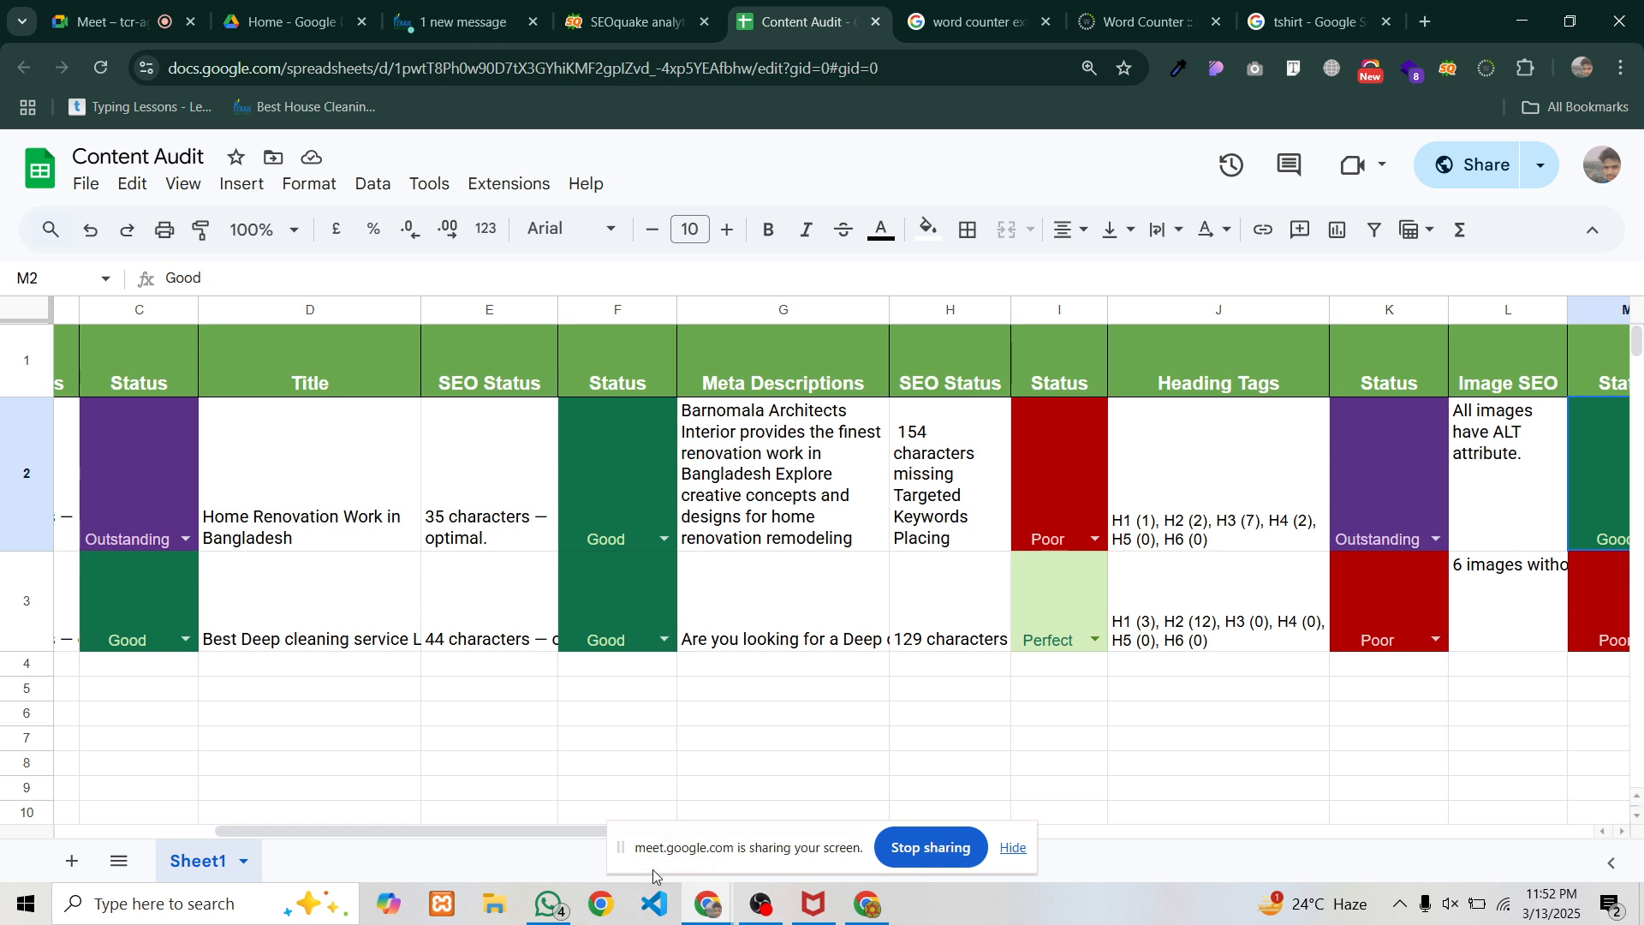
{"action": "left_click_drag", "start_coordinate": [537, 841], "coordinate": [1146, 923]}
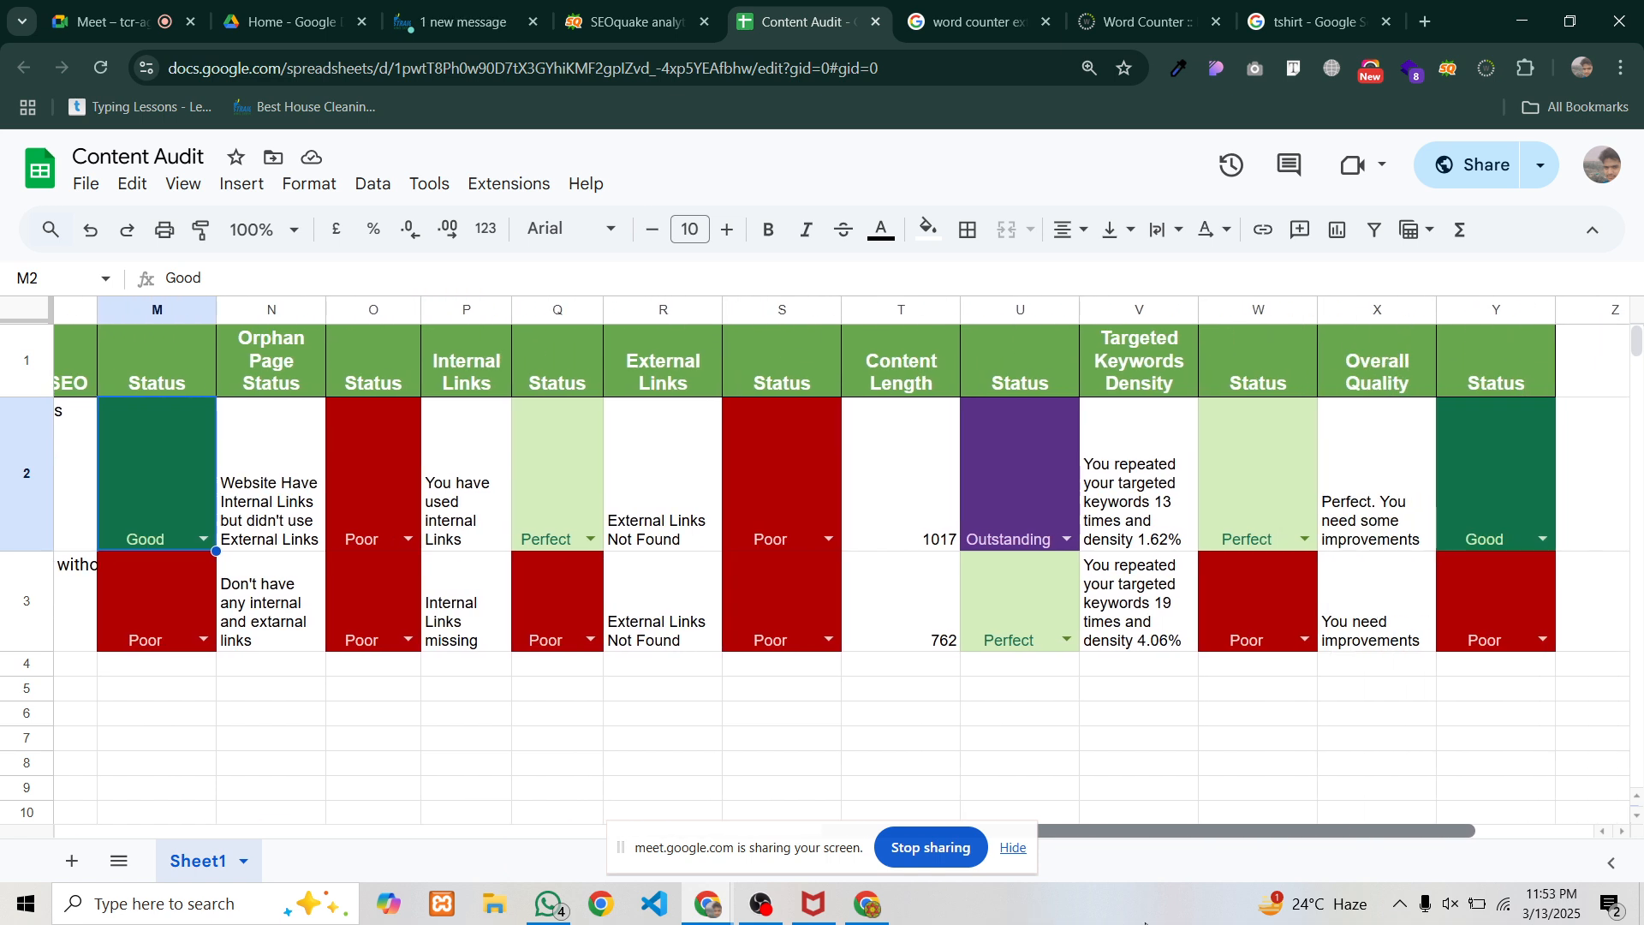
{"action": "scroll", "coordinate": [590, 468], "scroll_direction": "left", "scroll_amount": 5}
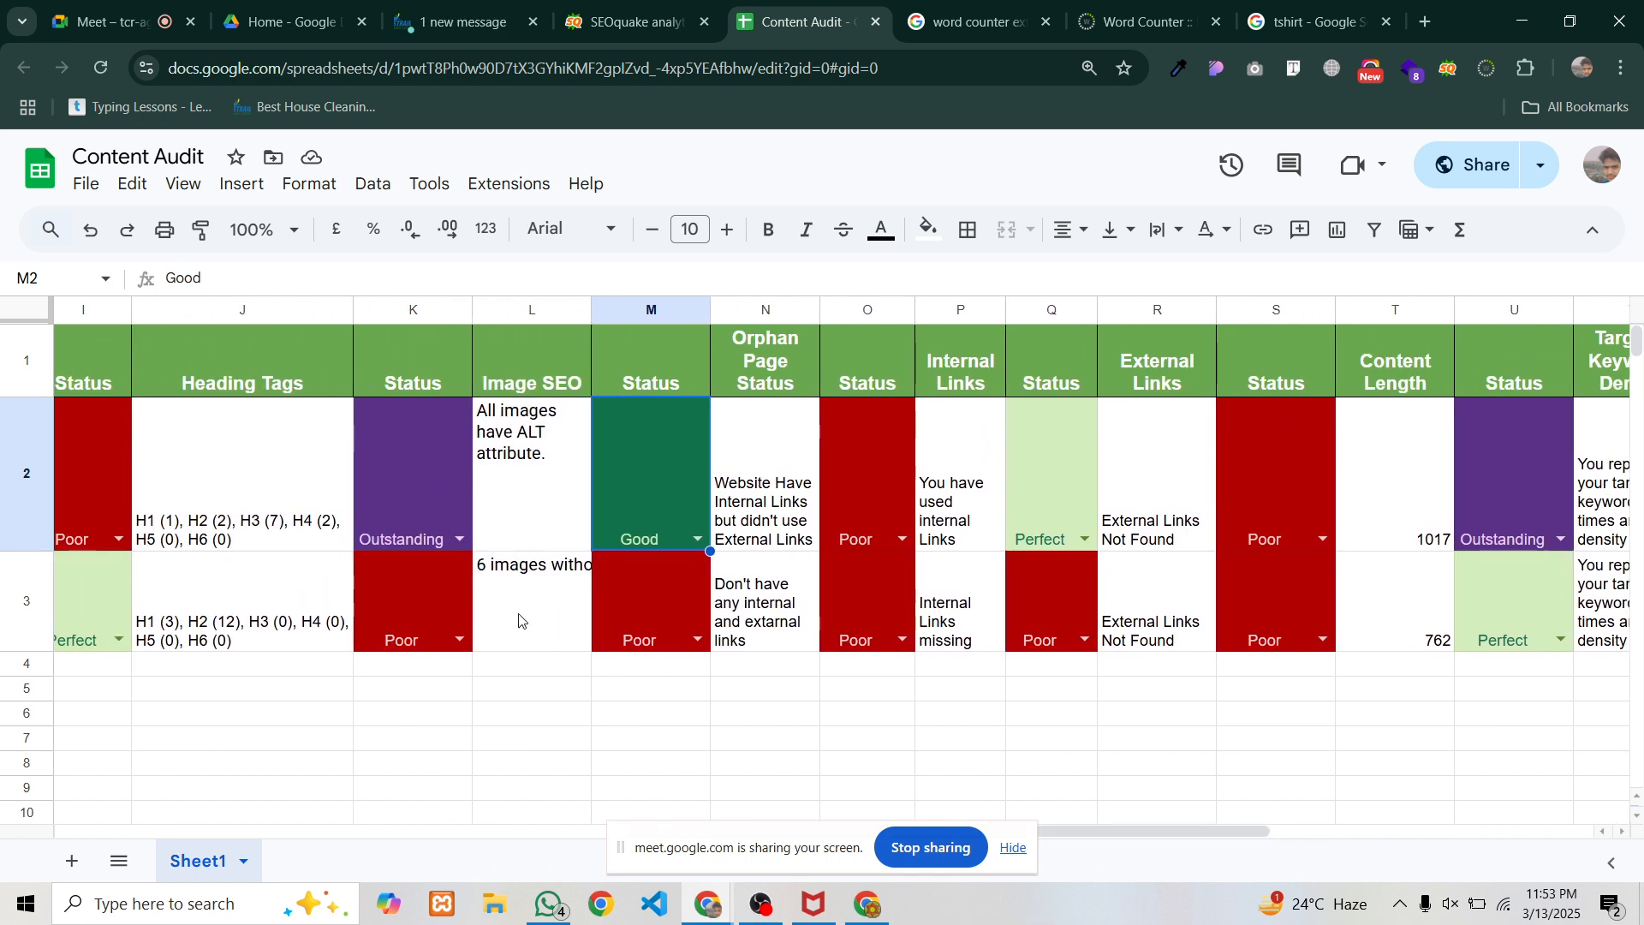
{"action": "left_click", "coordinate": [523, 439]}
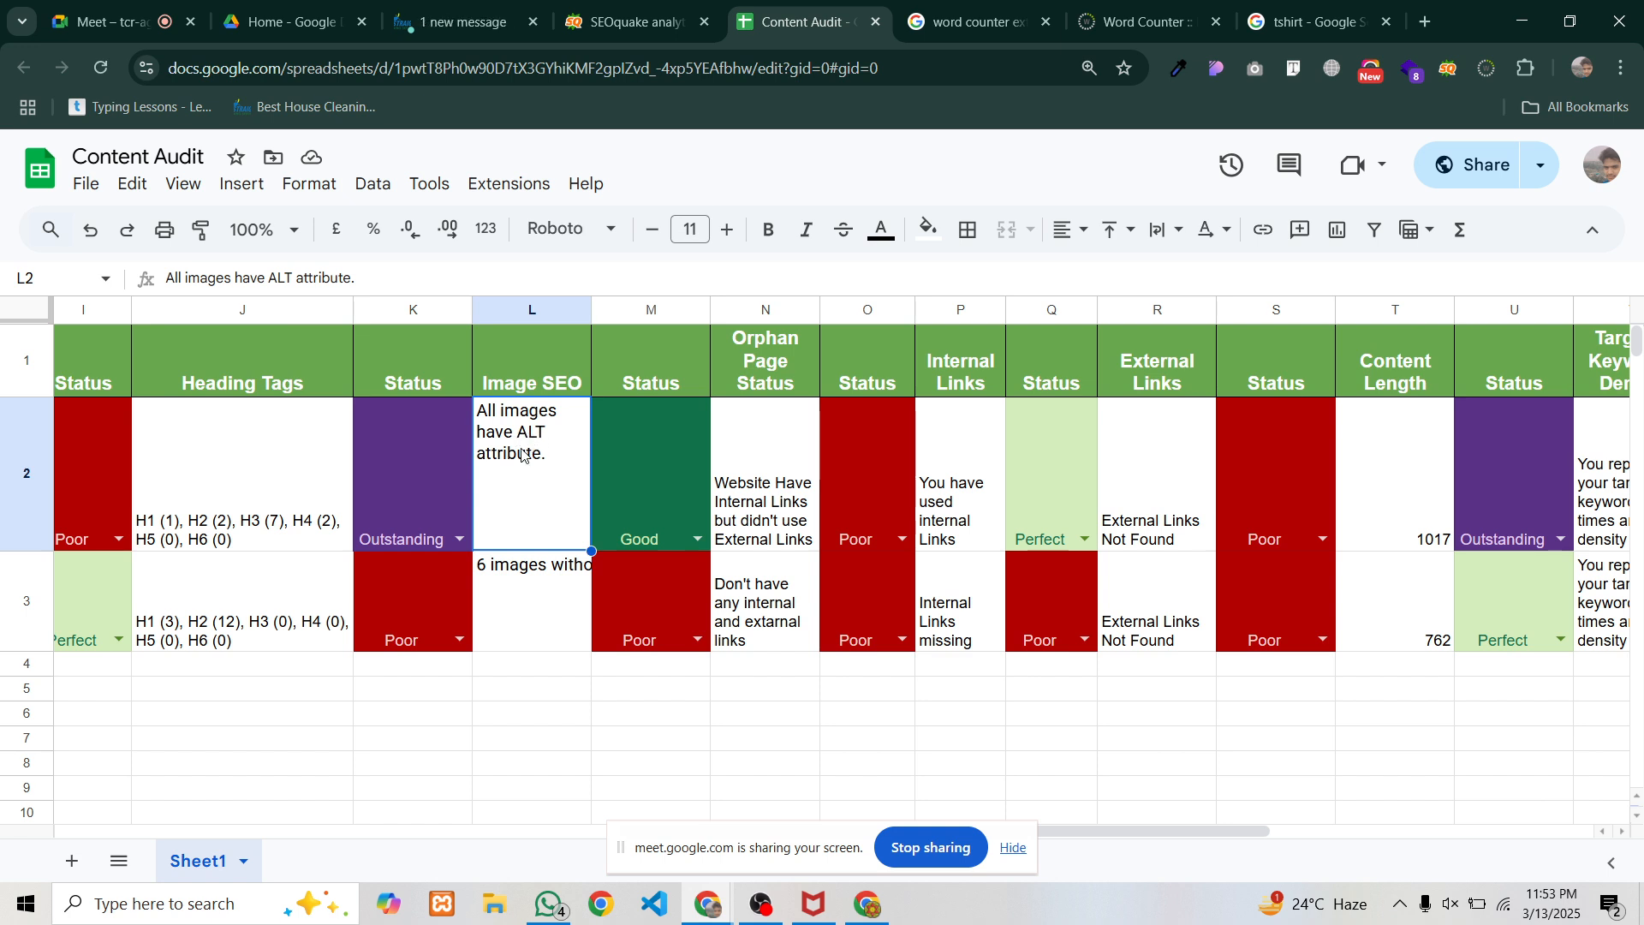
Preview the first T-Shirt image in the tshirt results and inspect it in an enlarged DevTools panel
{"action": "left_click", "coordinate": [1309, 22]}
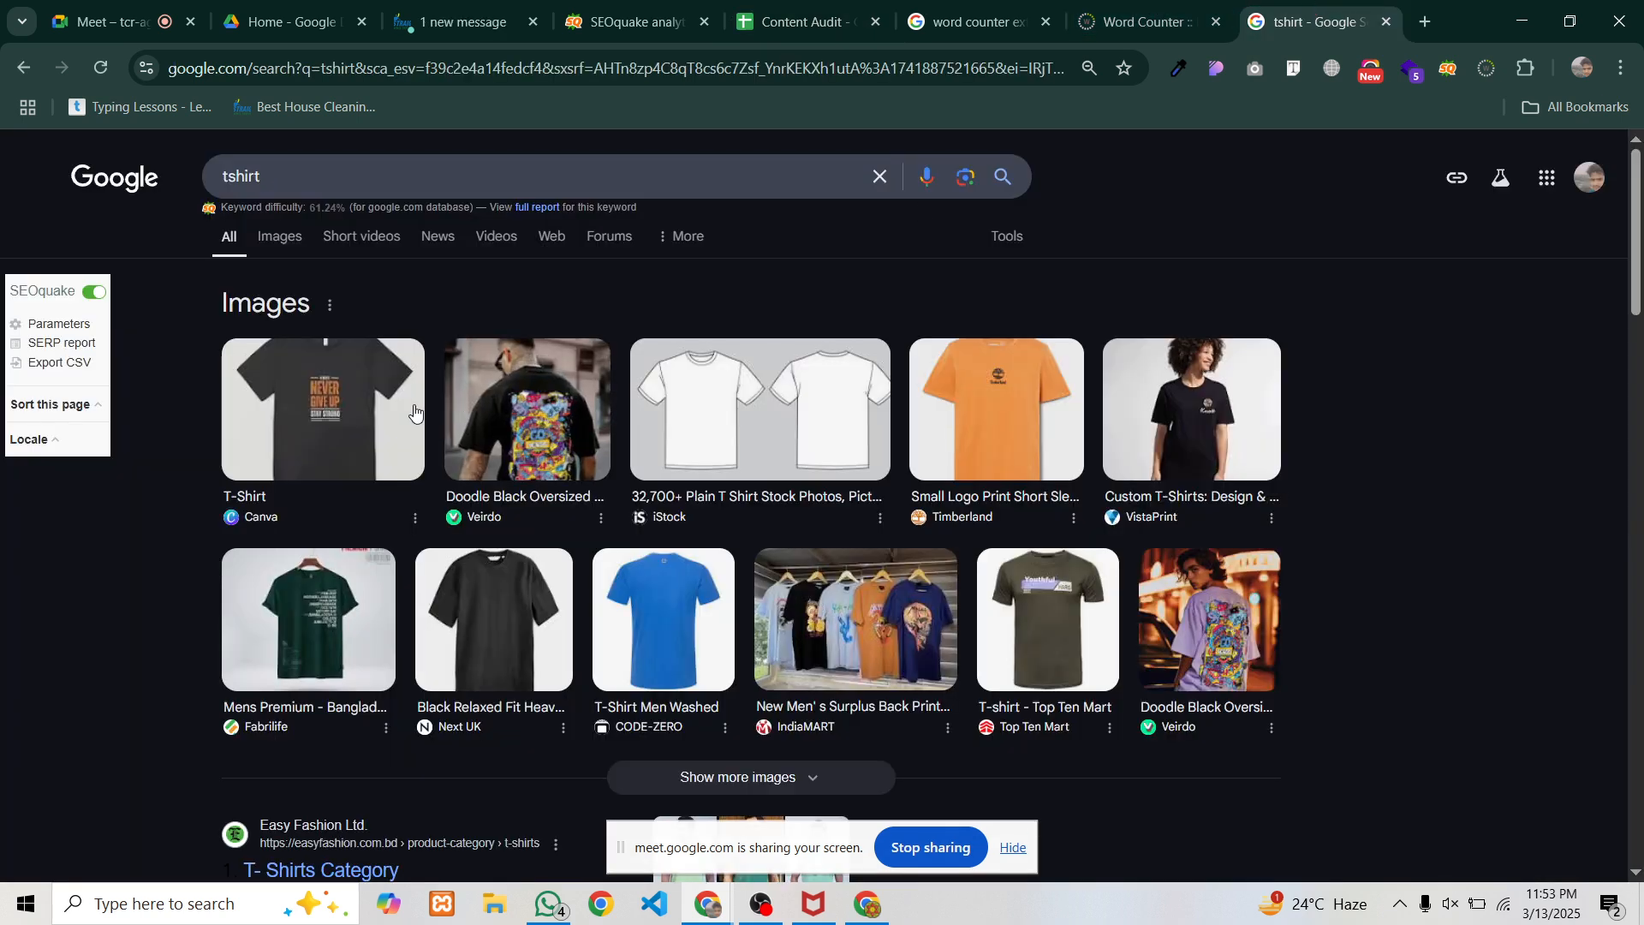
{"action": "left_click", "coordinate": [343, 425]}
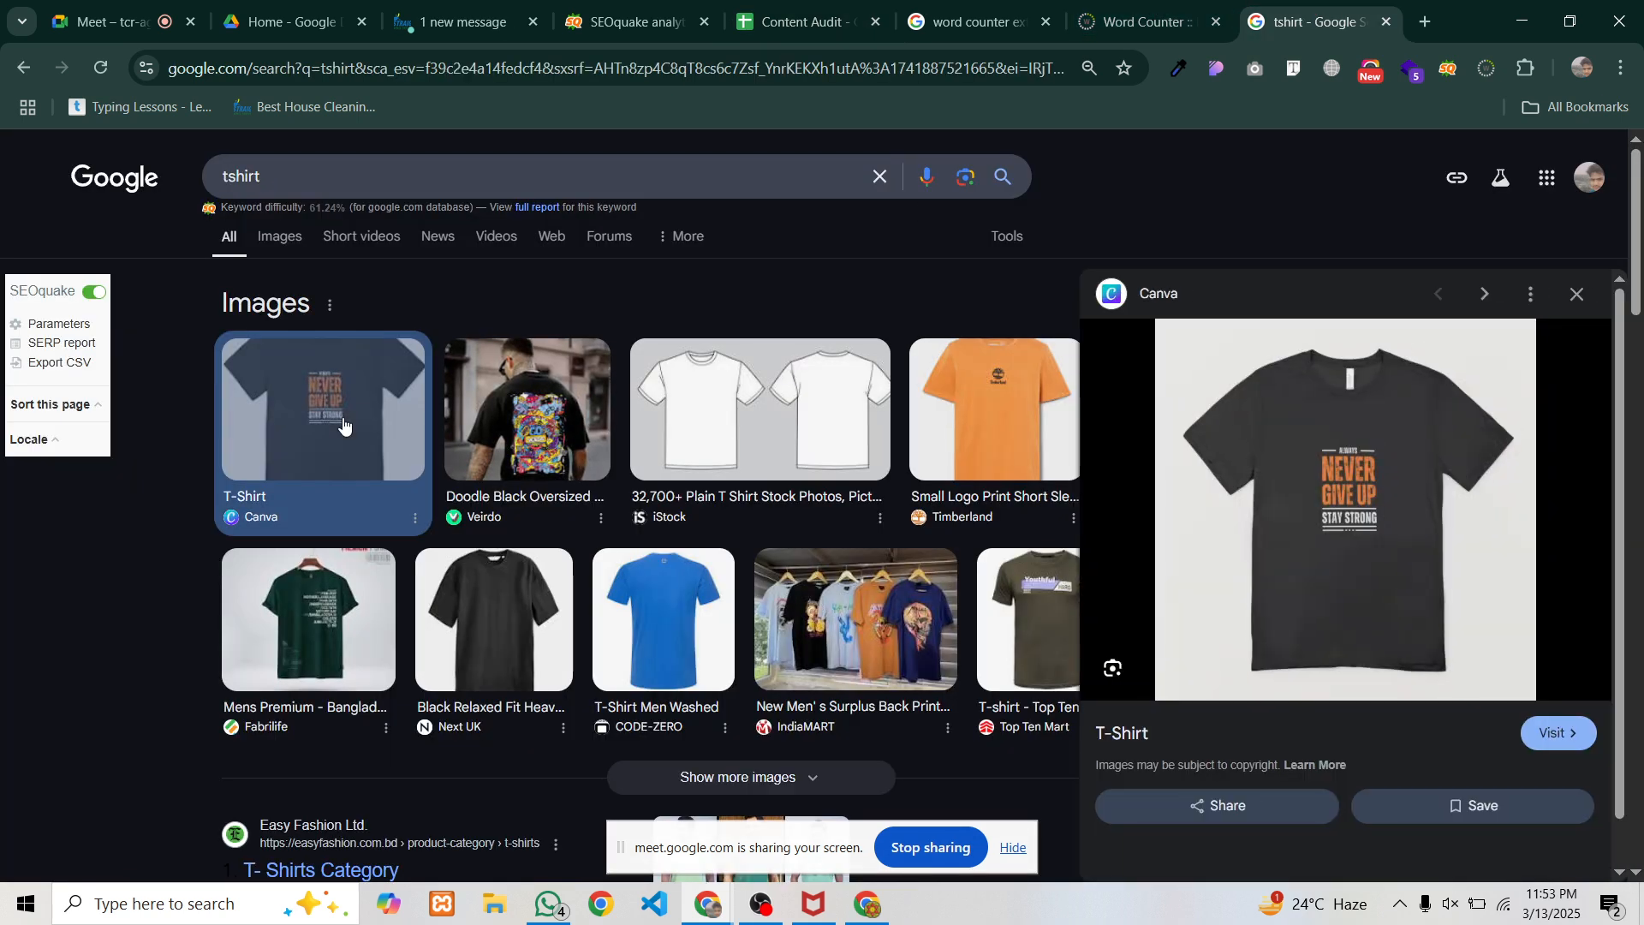
{"action": "right_click", "coordinate": [1332, 470]}
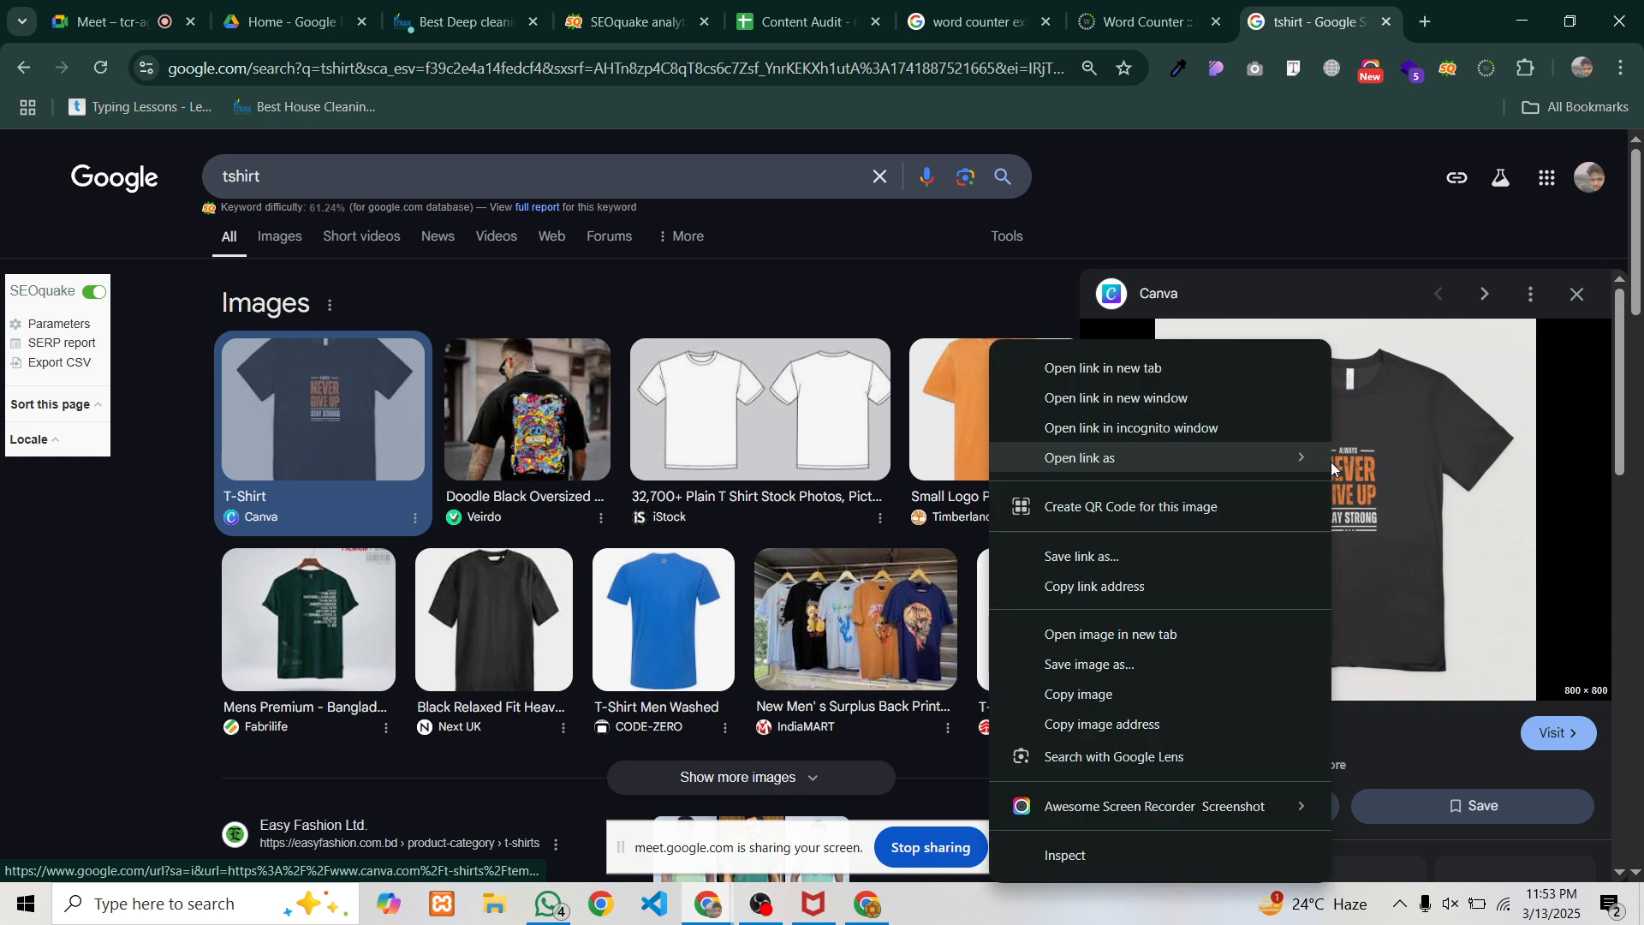
{"action": "left_click", "coordinate": [1082, 856]}
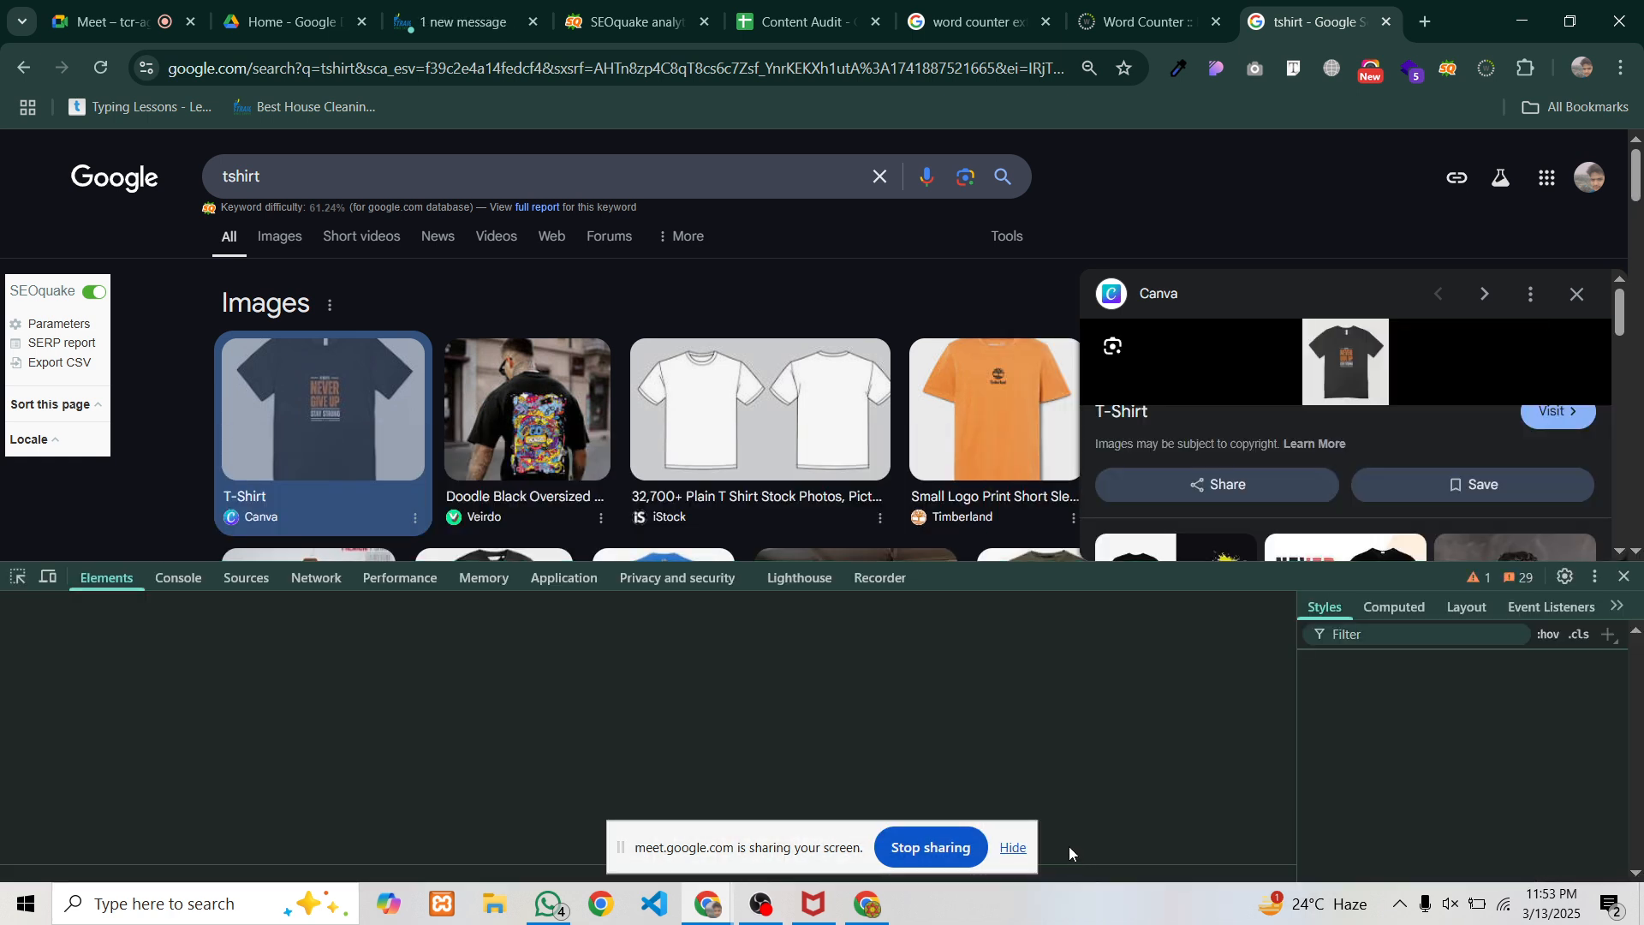
{"action": "left_click_drag", "start_coordinate": [1134, 558], "coordinate": [1152, 328]}
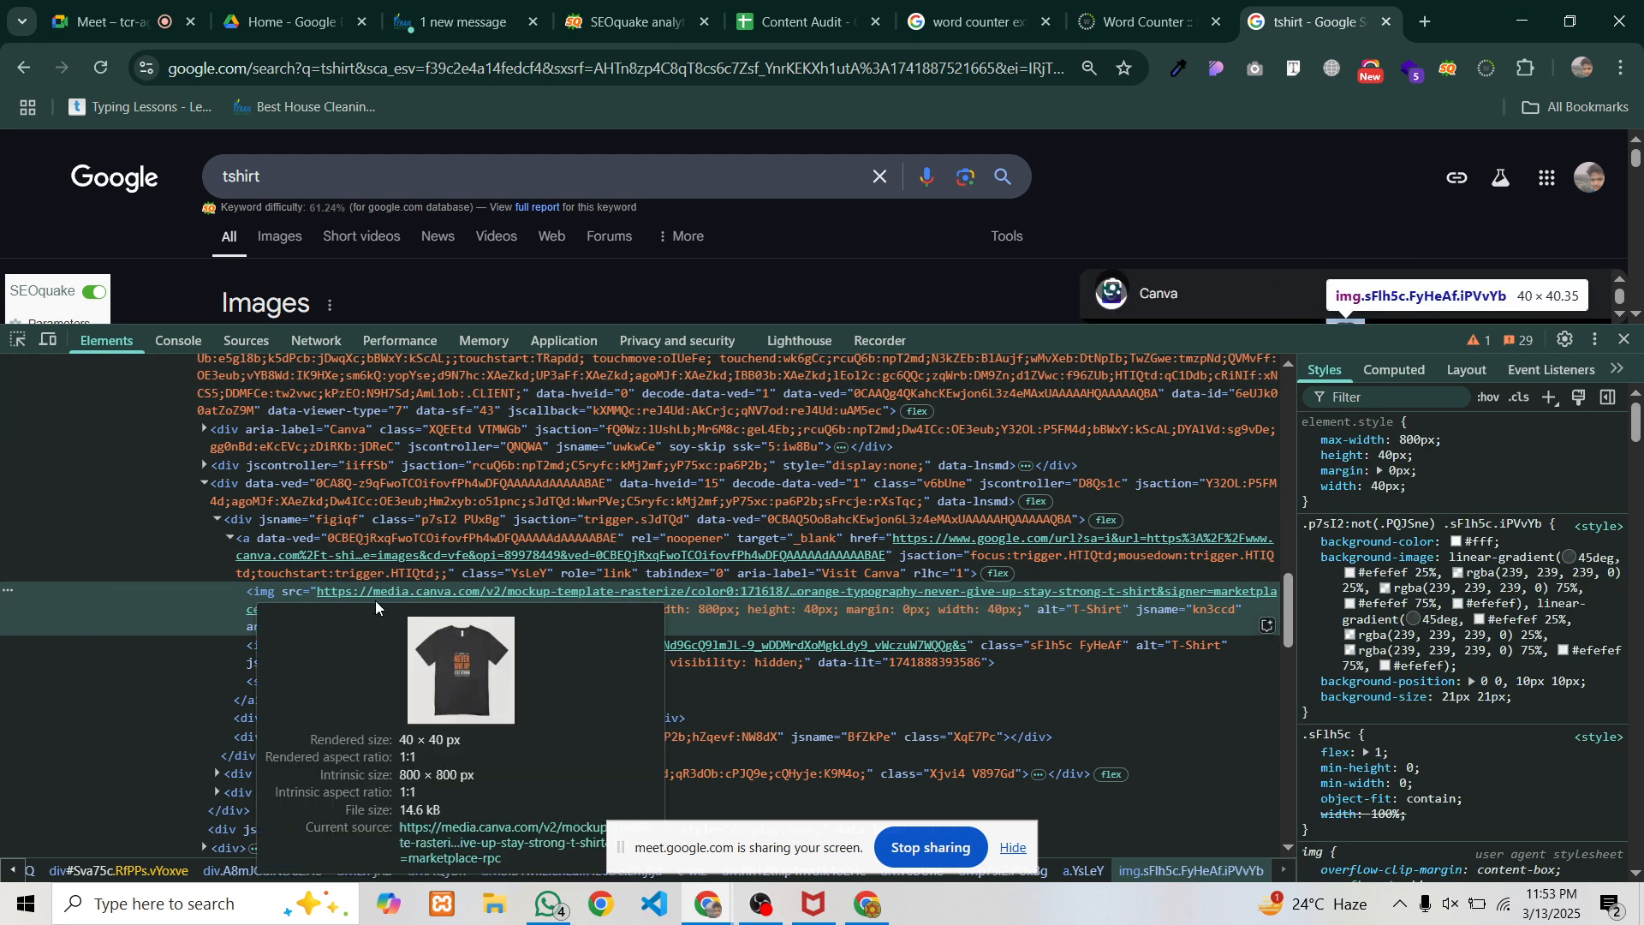
Take a screenshot capture framing the image's img code in DevTools
{"action": "mouse_move", "coordinate": [409, 602]}
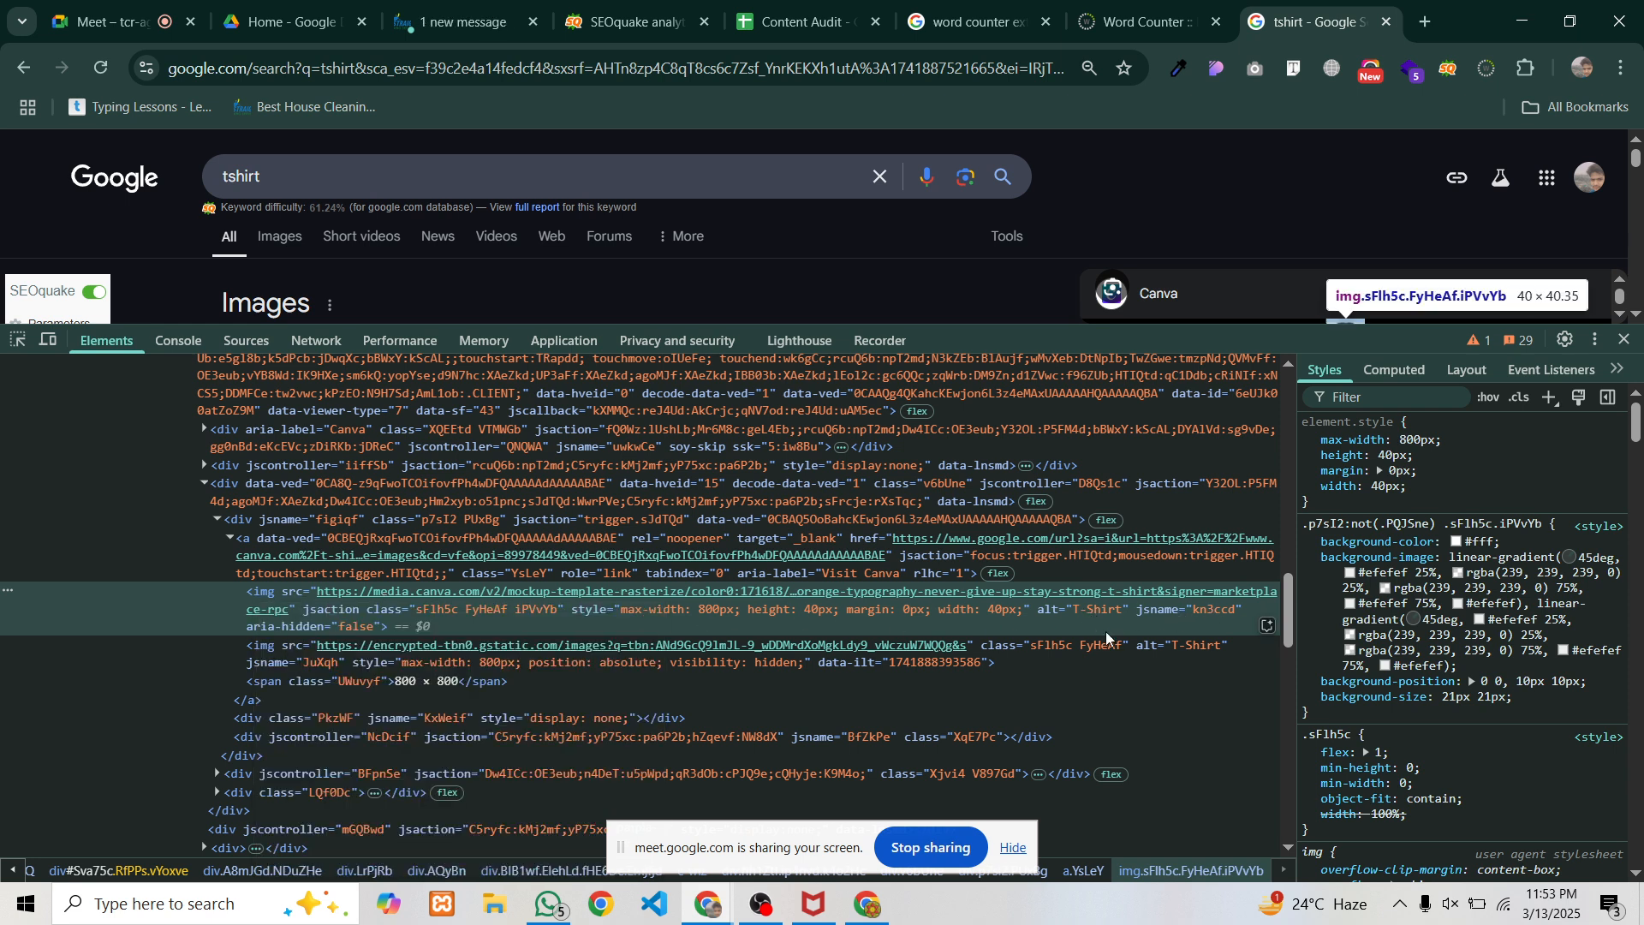
{"action": "key", "text": "Print"}
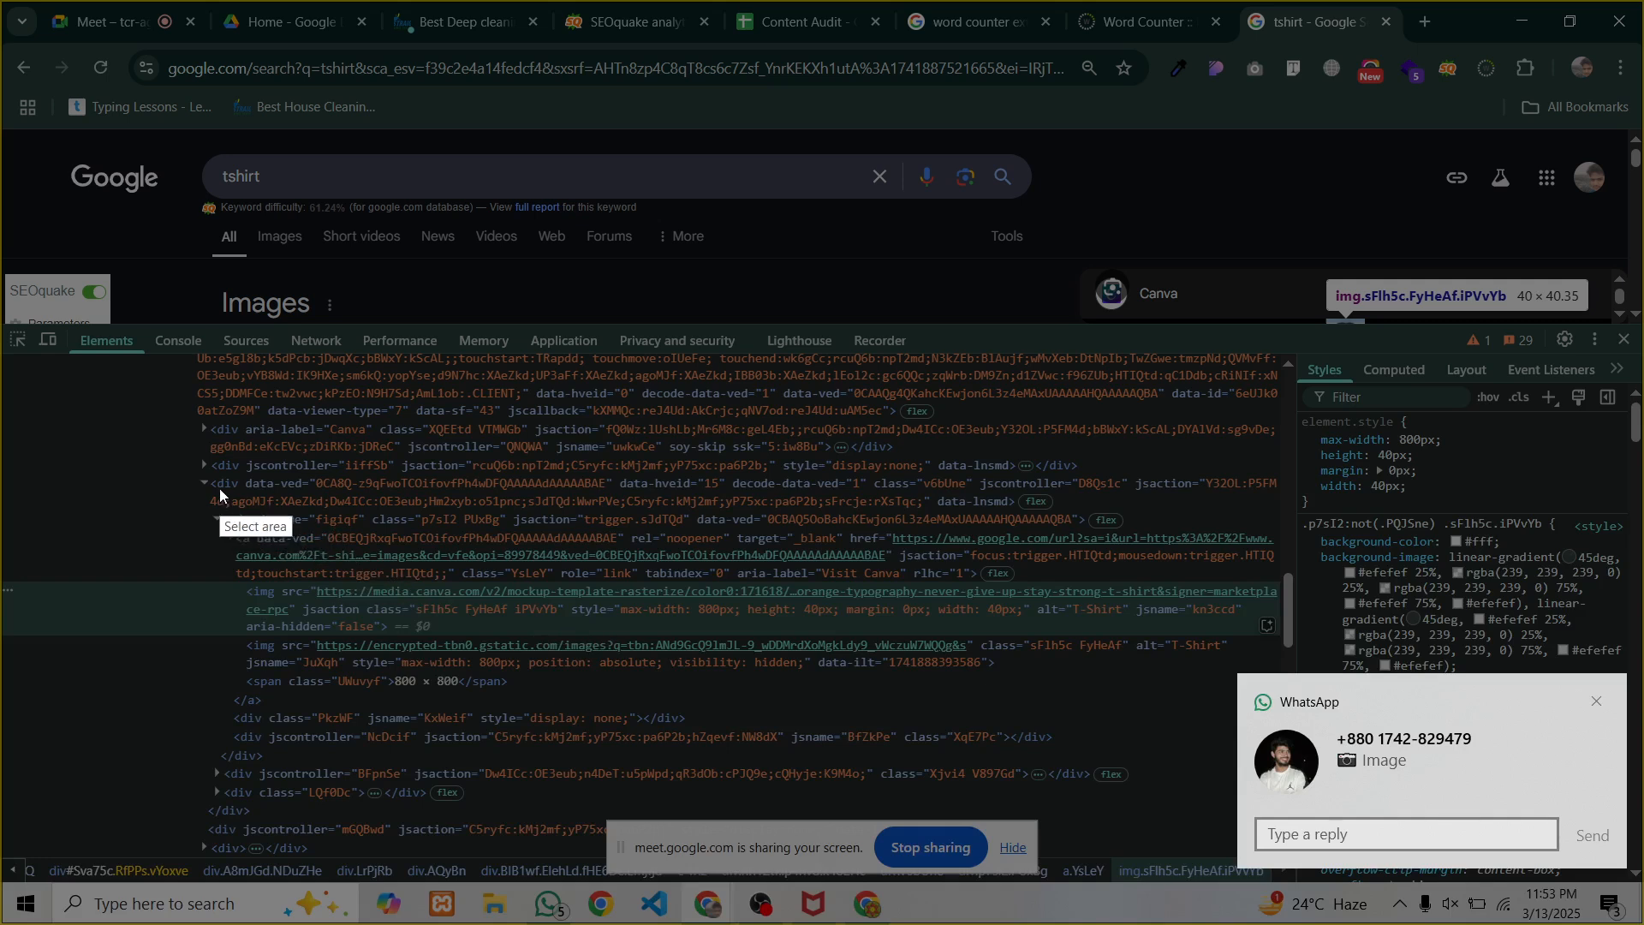
{"action": "left_click_drag", "start_coordinate": [220, 488], "coordinate": [1214, 729]}
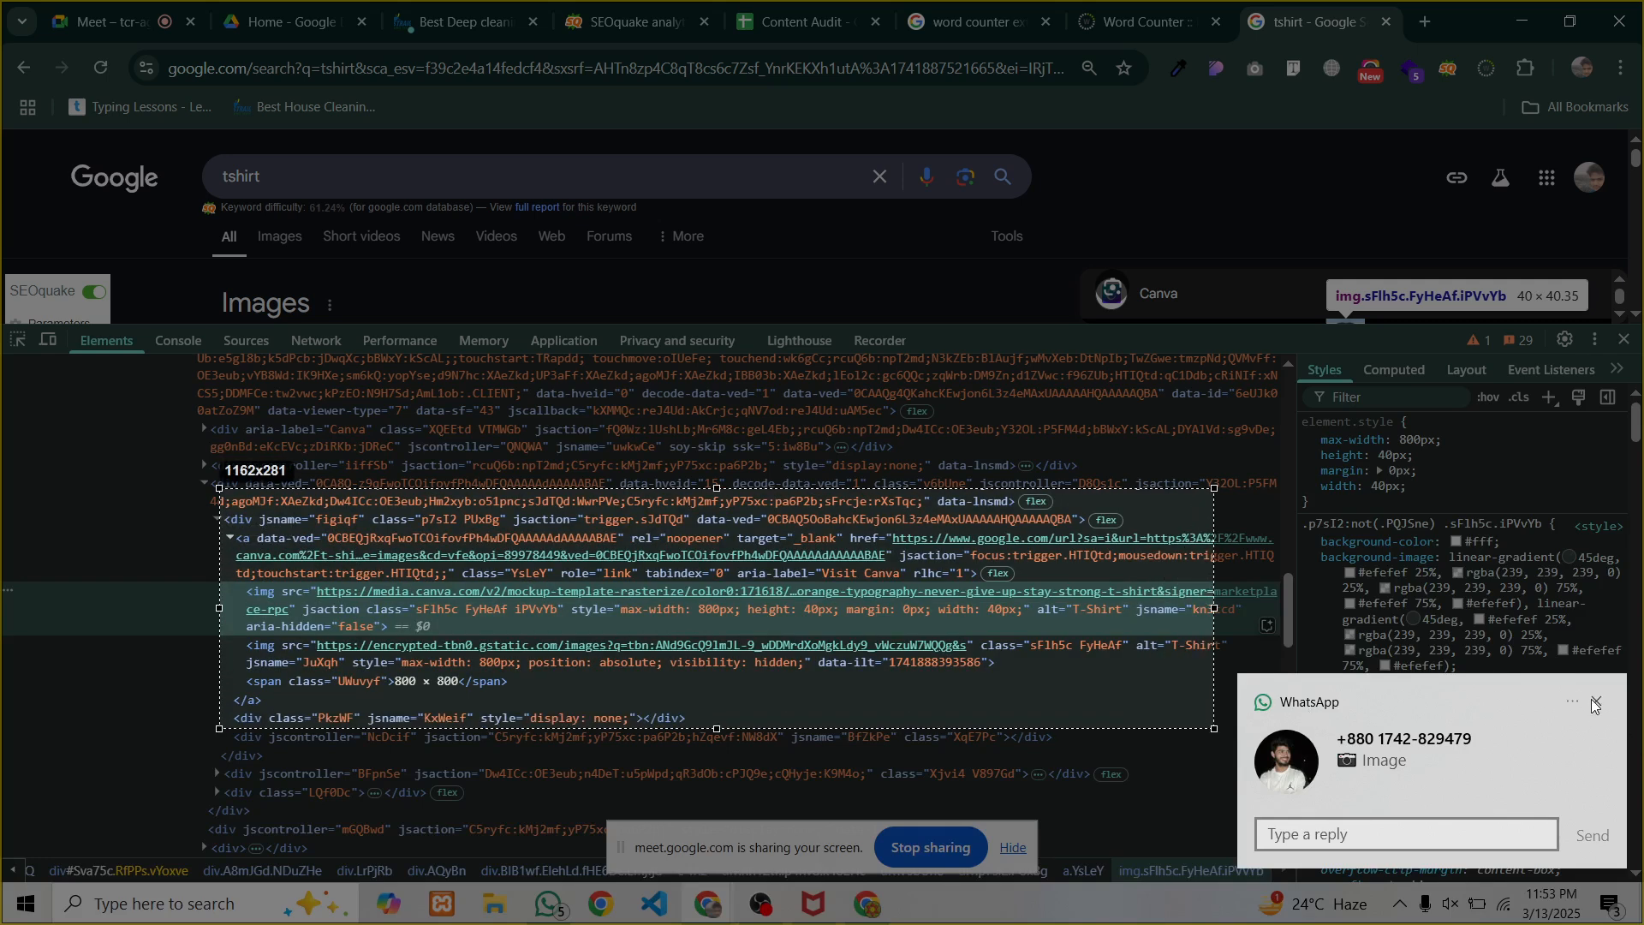
{"action": "left_click_drag", "start_coordinate": [1215, 729], "coordinate": [1342, 656]}
{"action": "left_click_drag", "start_coordinate": [1274, 679], "coordinate": [1459, 722]}
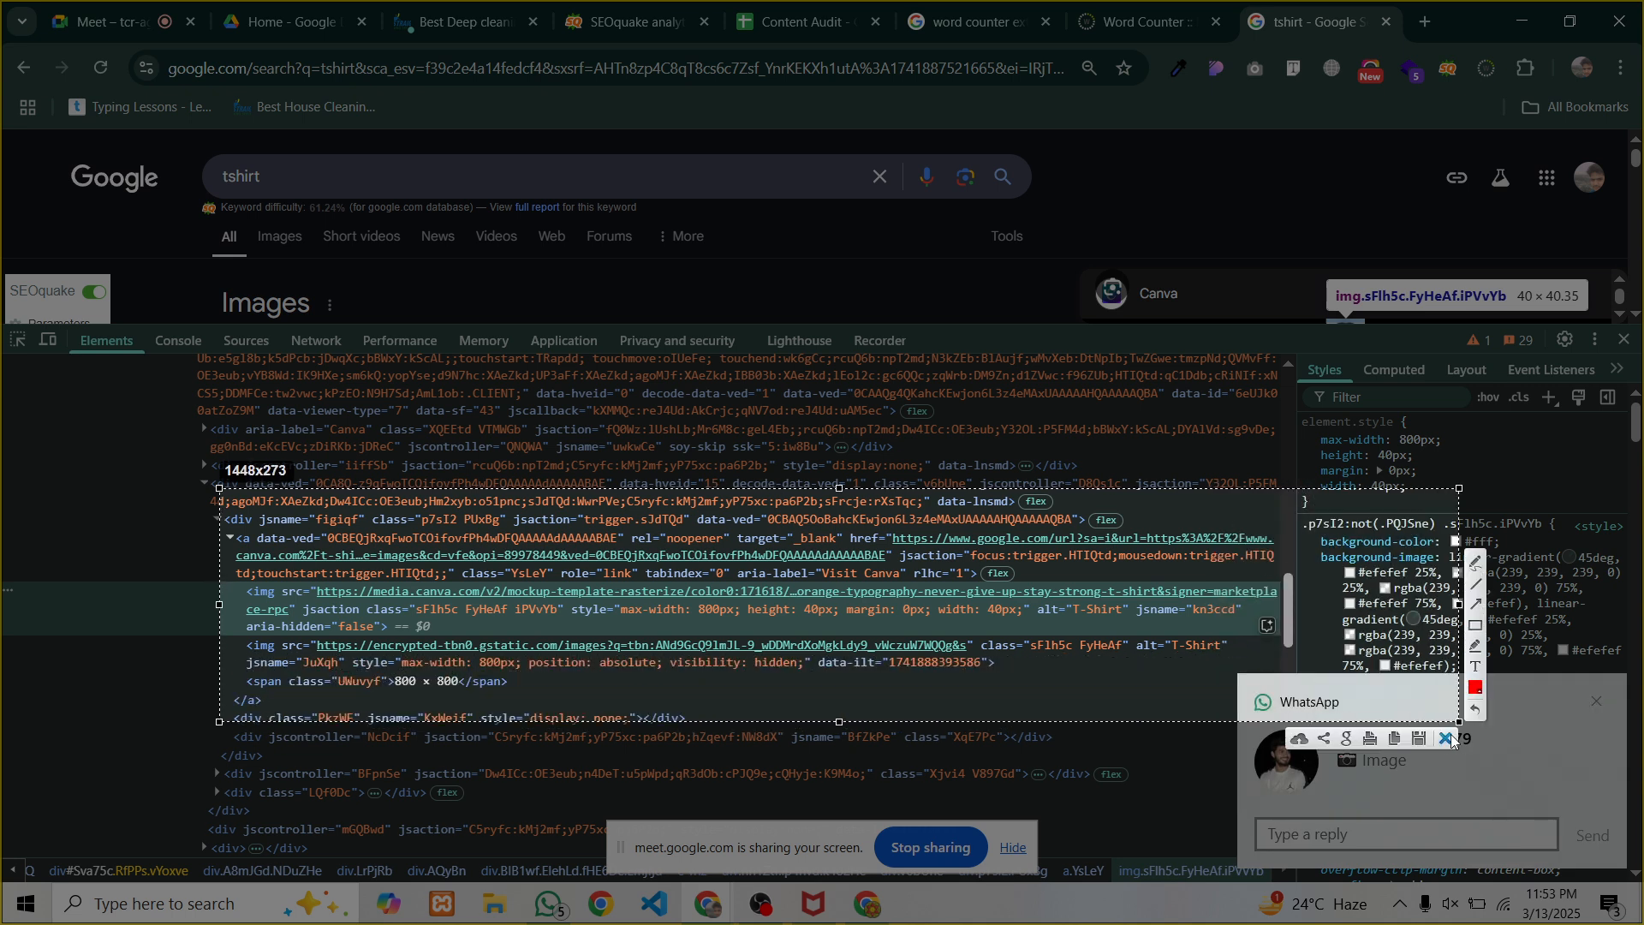
{"action": "left_click", "coordinate": [1450, 739]}
Recapture the img element with its alt 'T-Shirt' boxed in red, then close DevTools
{"action": "key", "text": "Print"}
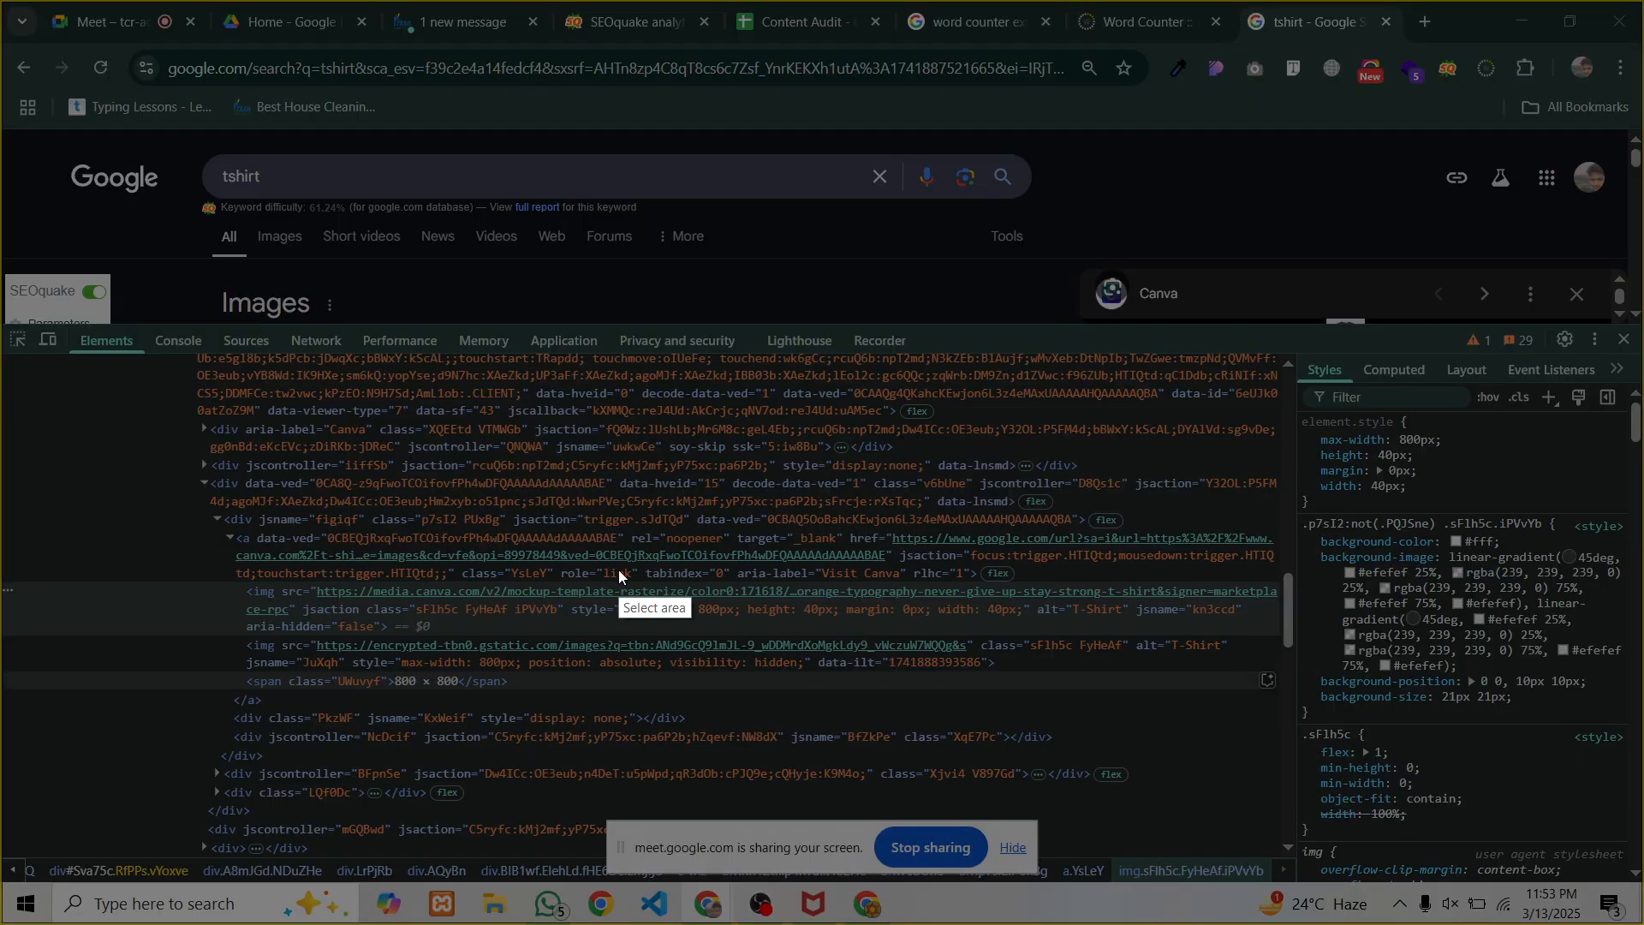
{"action": "left_click_drag", "start_coordinate": [167, 518], "coordinate": [1300, 750]}
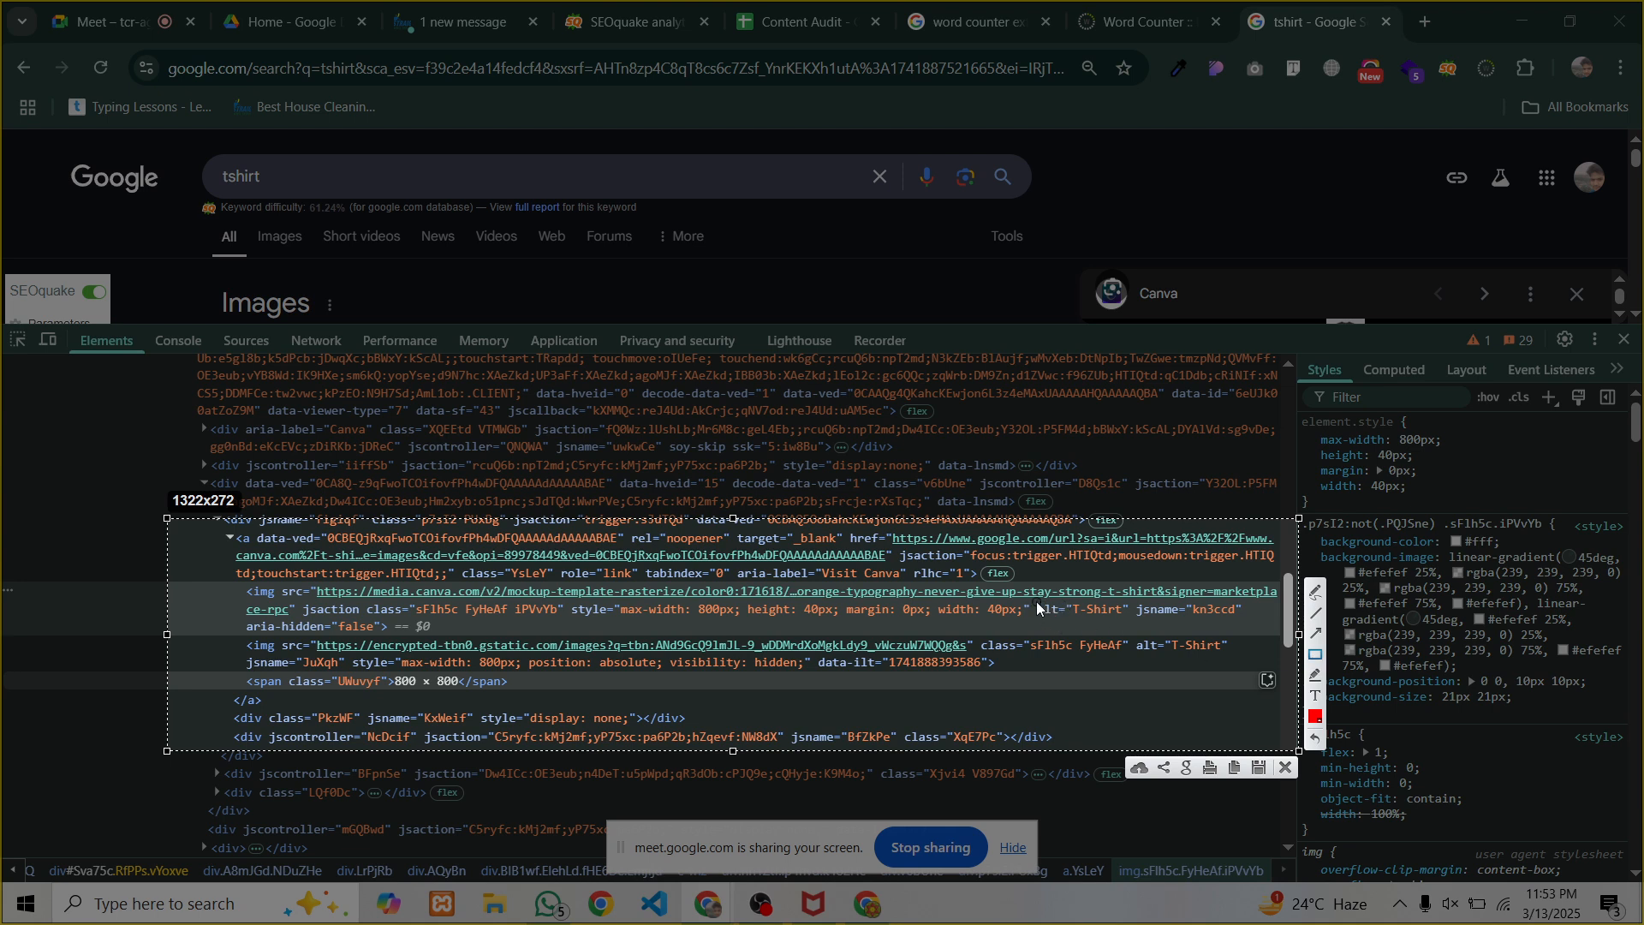
{"action": "mouse_move", "coordinate": [1024, 593]}
{"action": "left_mouse_down"}
{"action": "mouse_move", "coordinate": [1085, 626]}
{"action": "mouse_move", "coordinate": [1134, 625]}
{"action": "left_mouse_up"}
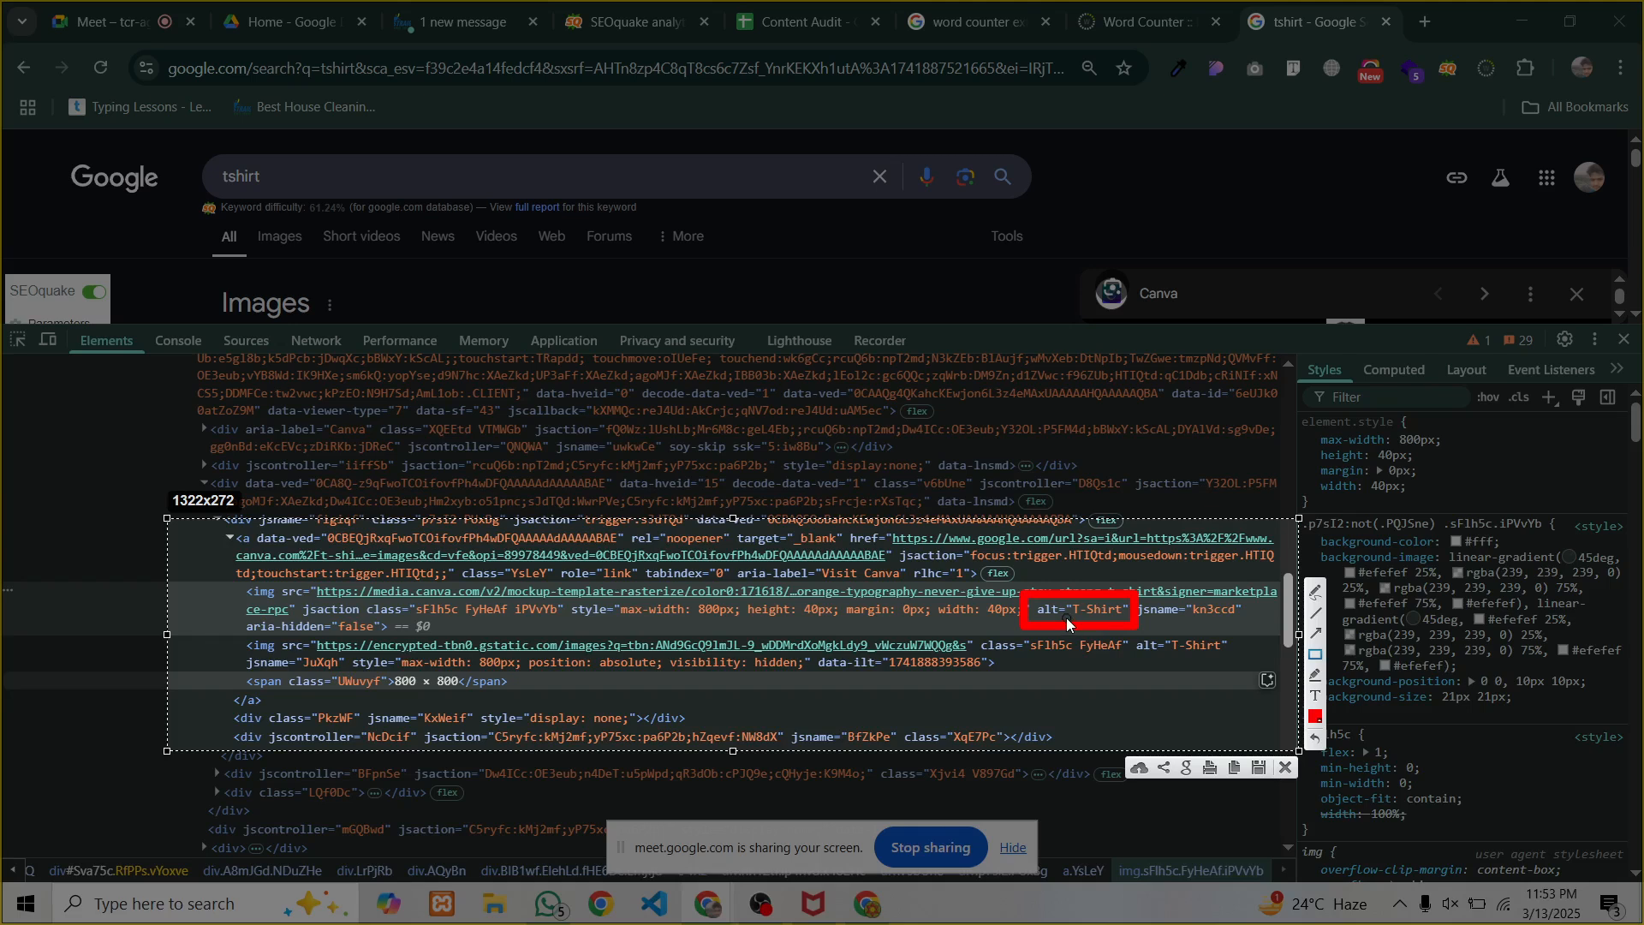
{"action": "left_click", "coordinate": [1280, 765]}
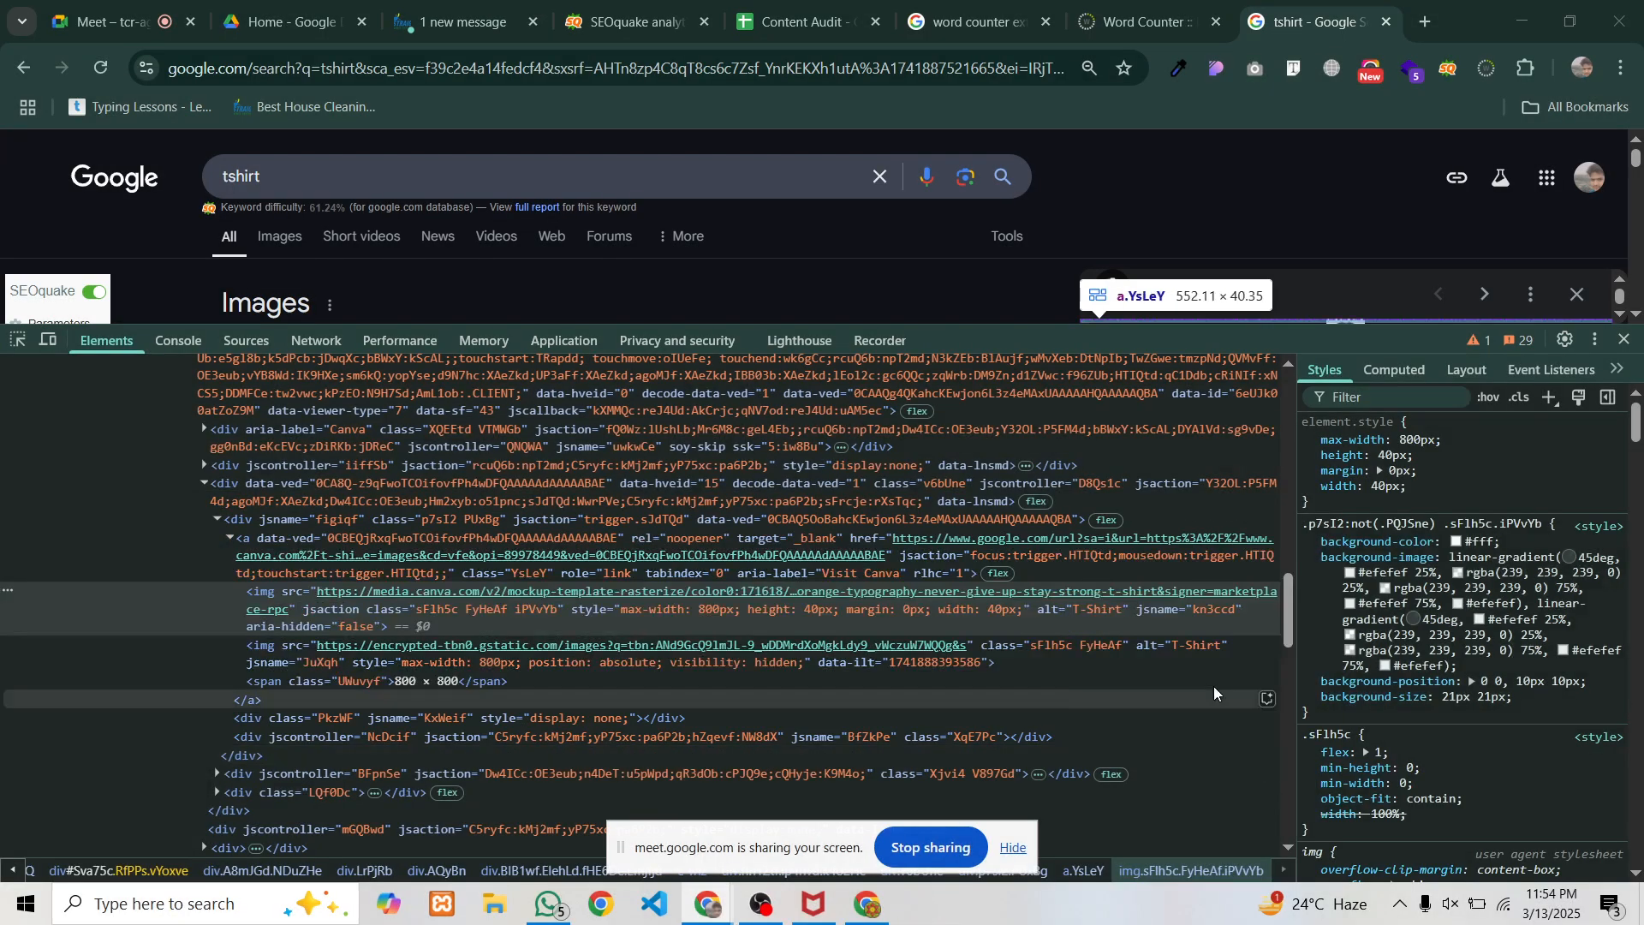
{"action": "scroll", "coordinate": [1005, 629], "scroll_direction": "up", "scroll_amount": 2}
{"action": "scroll", "coordinate": [1005, 630], "scroll_direction": "up", "scroll_amount": 3}
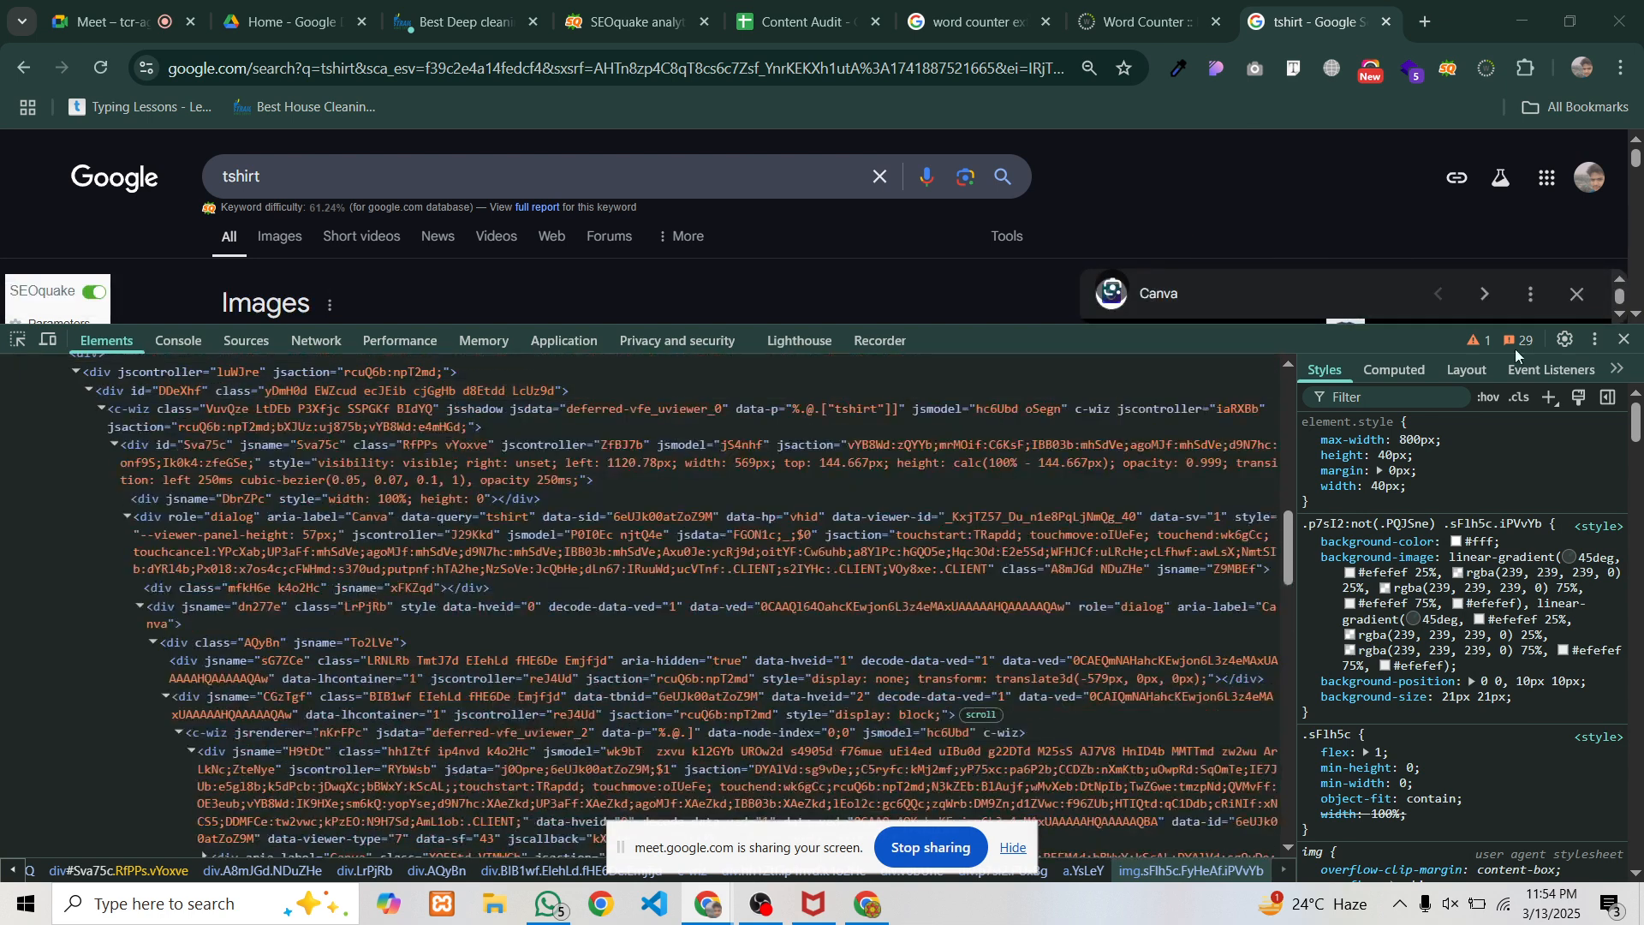
{"action": "left_click", "coordinate": [1626, 340]}
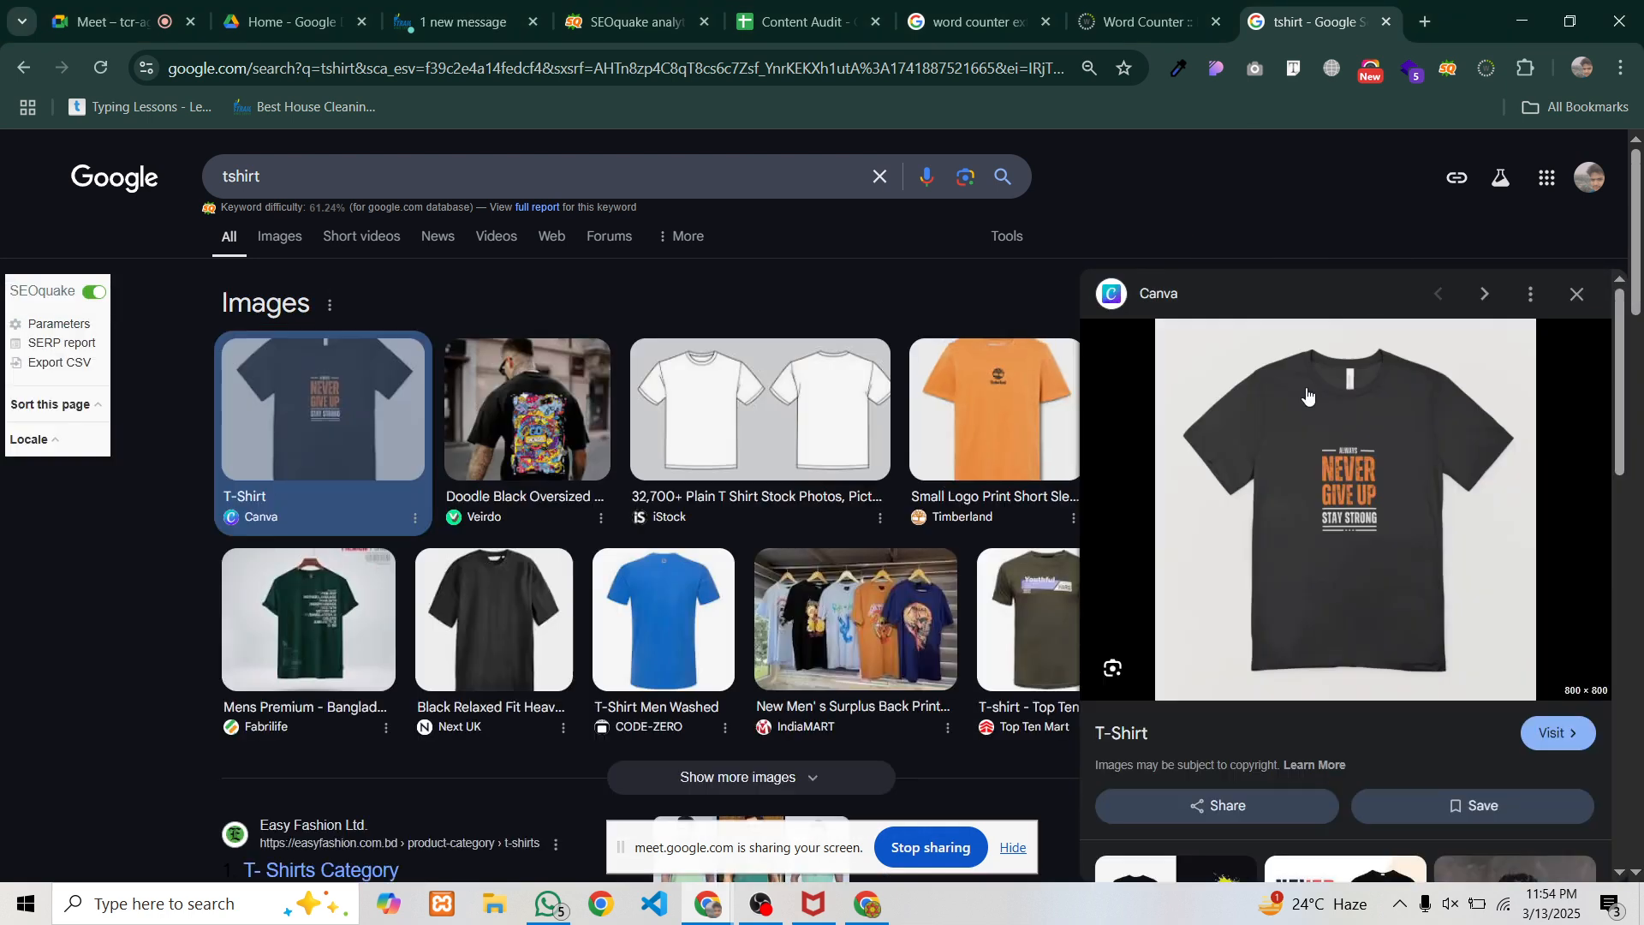
Preview the IndiaMART surplus back-printed T-shirt image and inspect its markup
{"action": "left_click", "coordinate": [837, 622]}
{"action": "right_click", "coordinate": [1323, 529]}
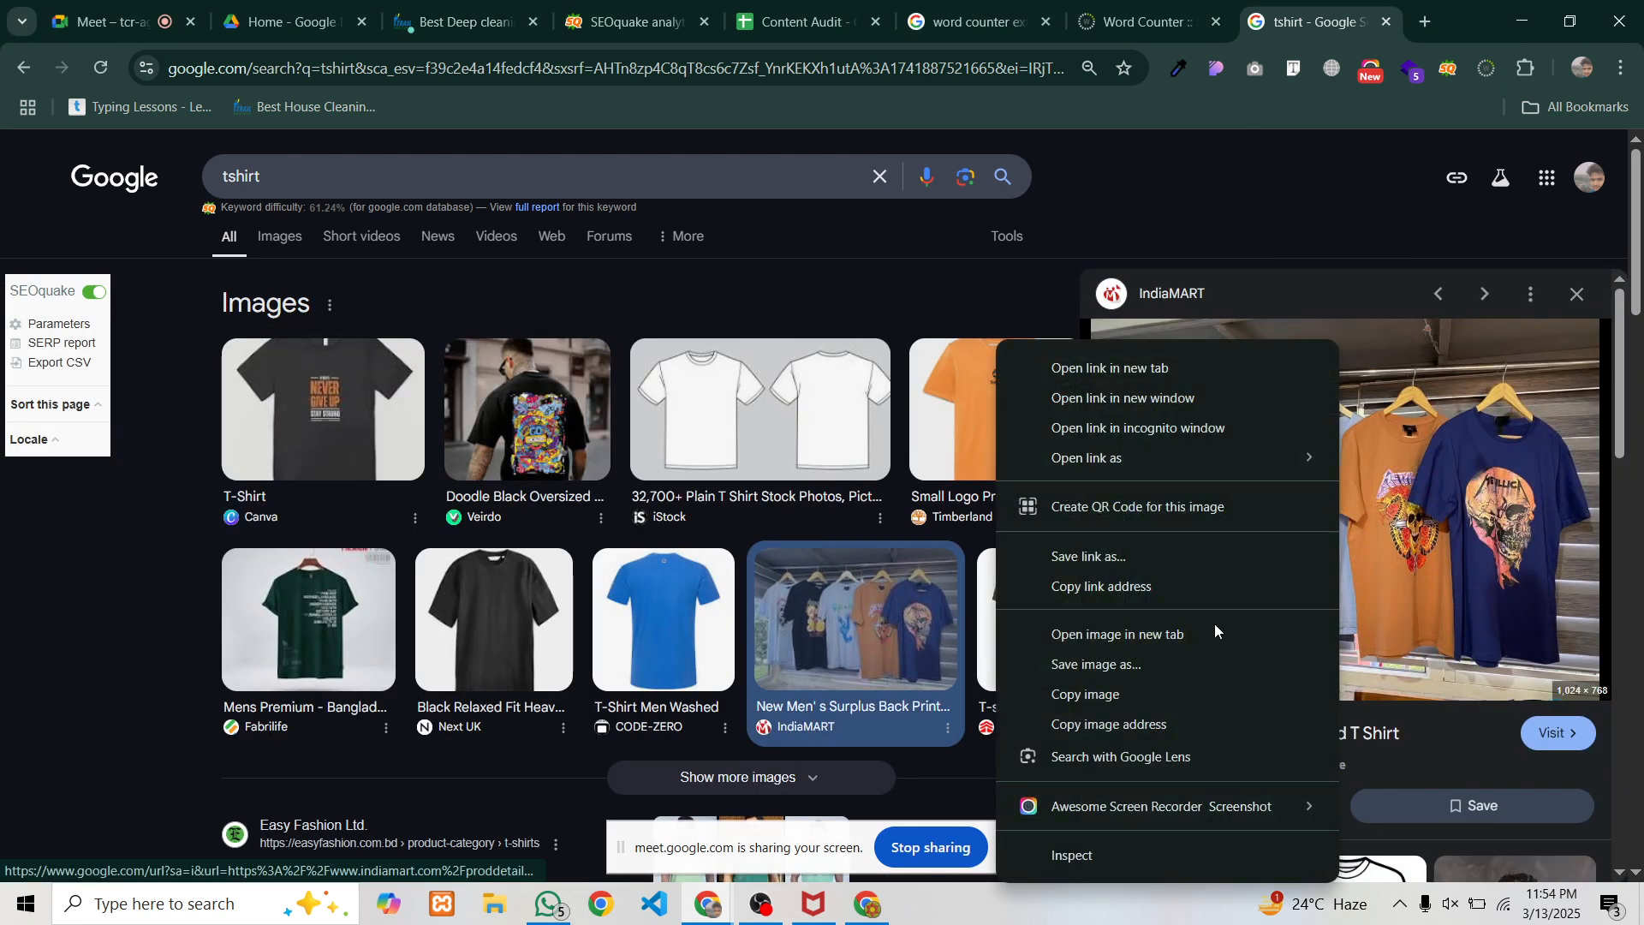
{"action": "left_click", "coordinate": [1053, 851]}
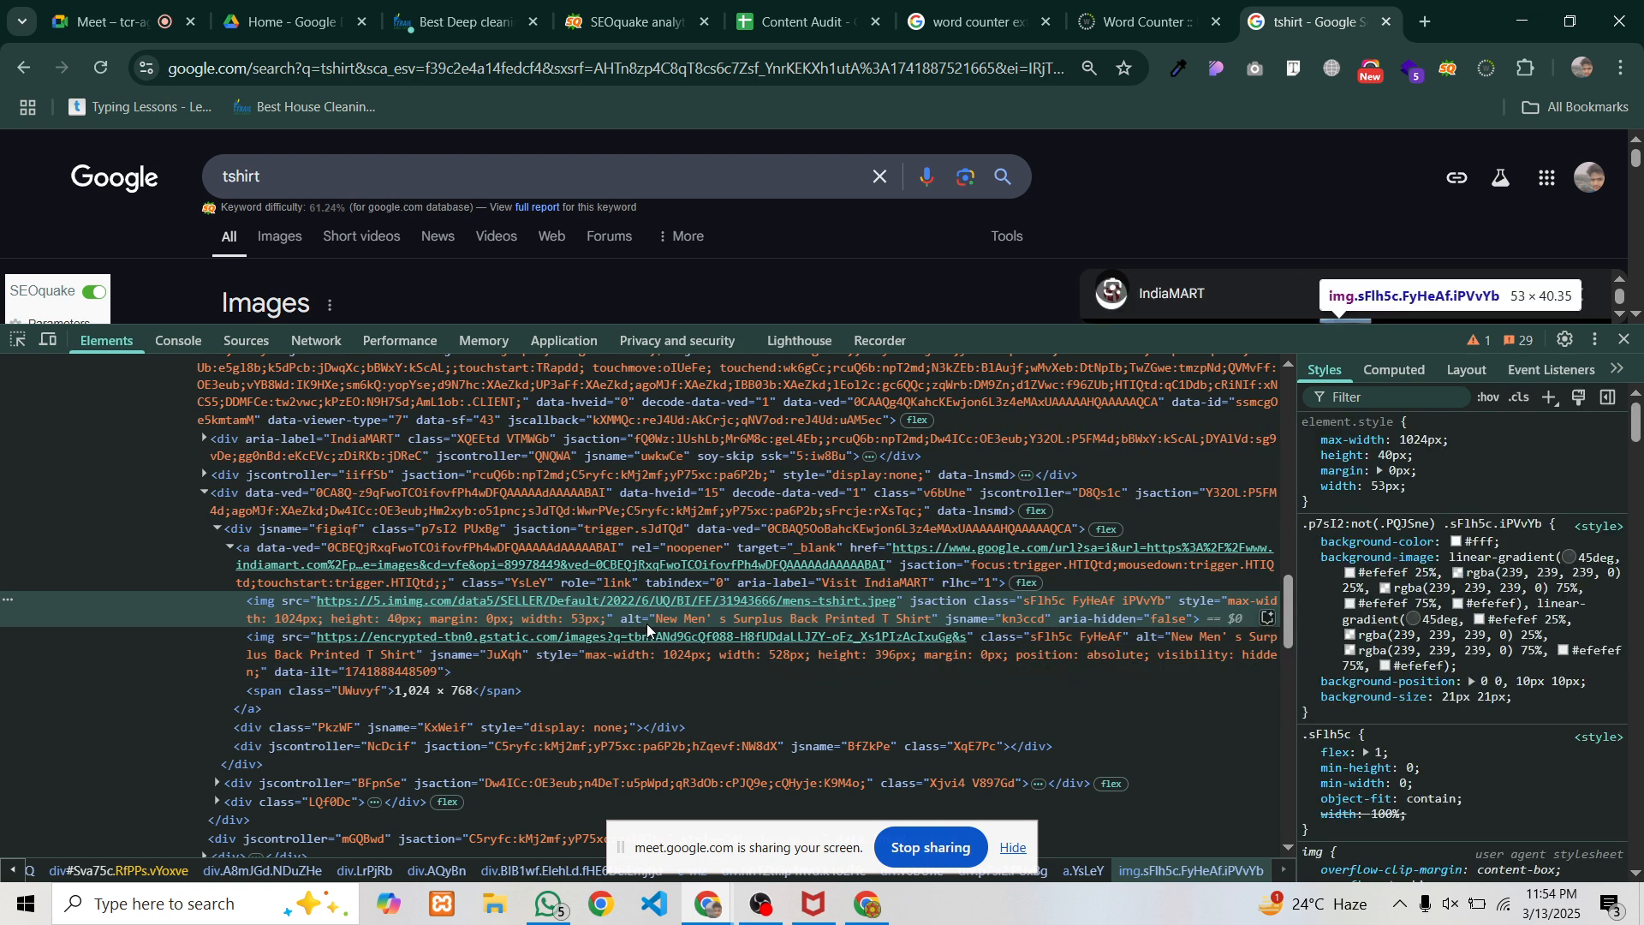
Capture the image markup with its alt text outlined in red, then close DevTools
{"action": "key", "text": "Print"}
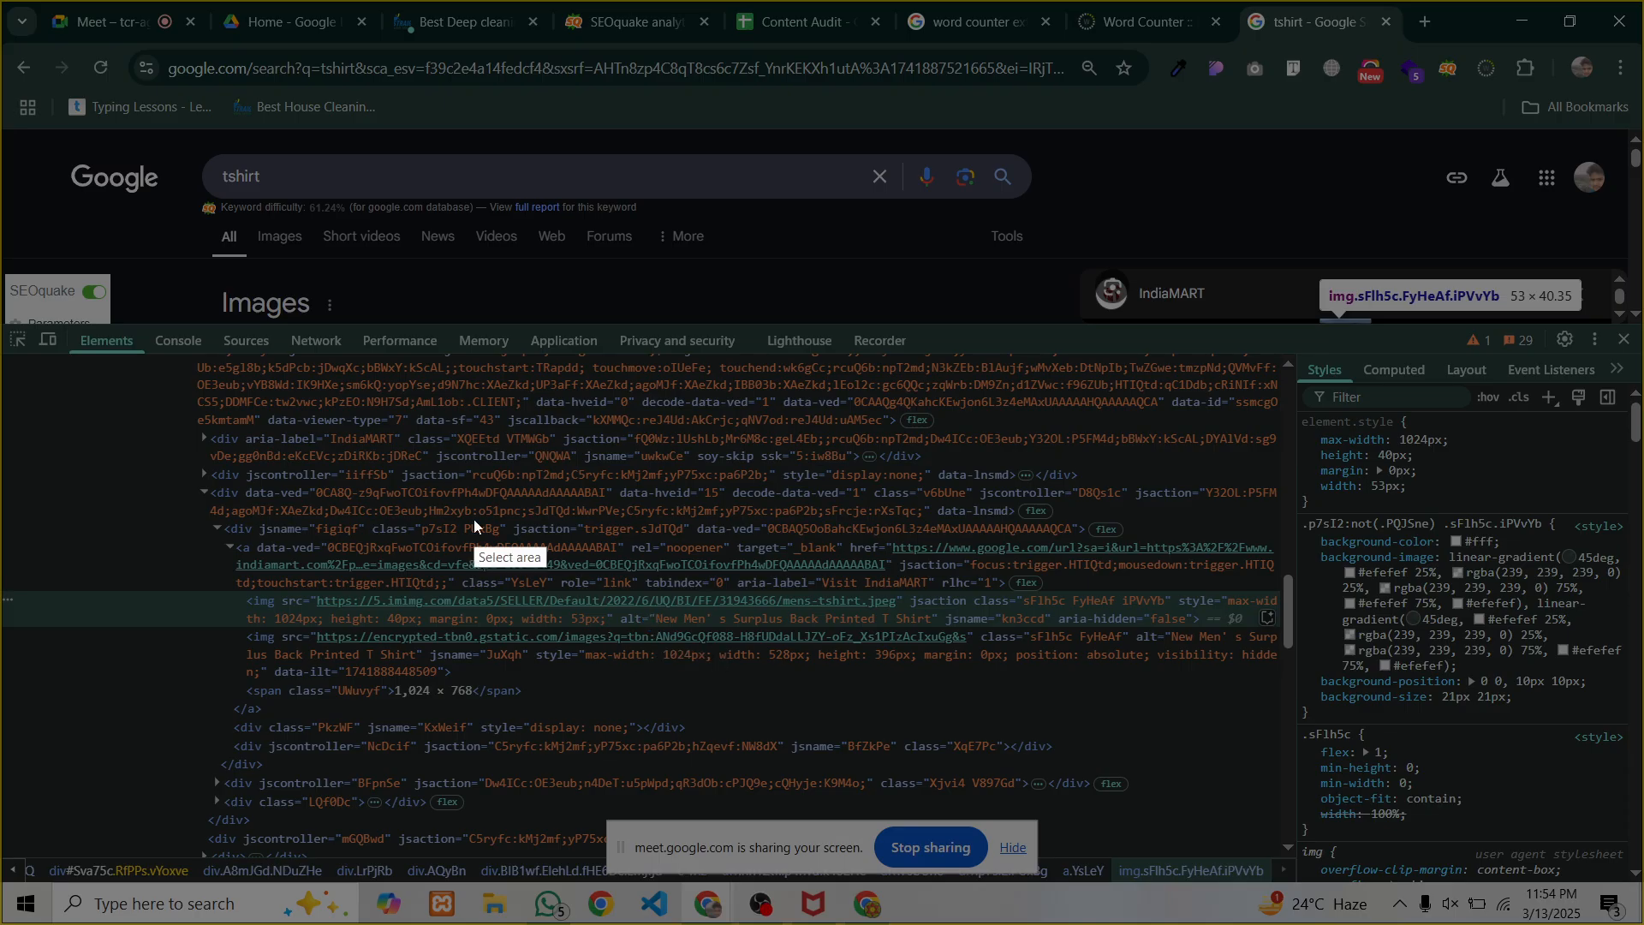
{"action": "left_click_drag", "start_coordinate": [467, 501], "coordinate": [1173, 751]}
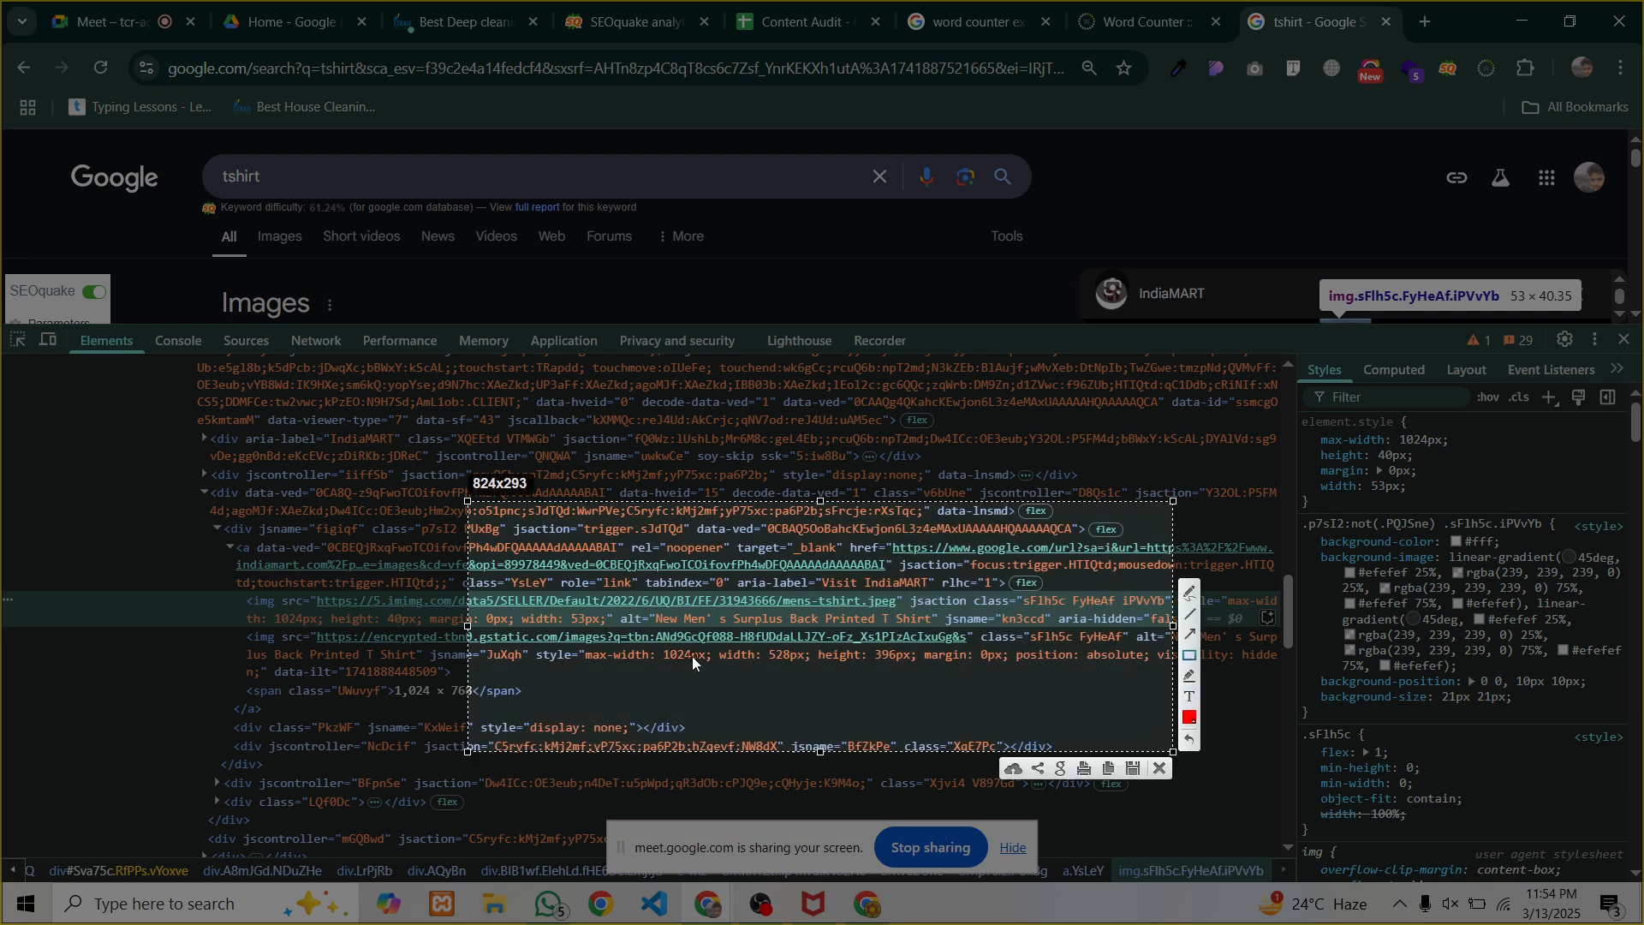
{"action": "mouse_move", "coordinate": [646, 606]}
{"action": "left_mouse_down"}
{"action": "mouse_move", "coordinate": [738, 642]}
{"action": "mouse_move", "coordinate": [942, 636]}
{"action": "left_mouse_up"}
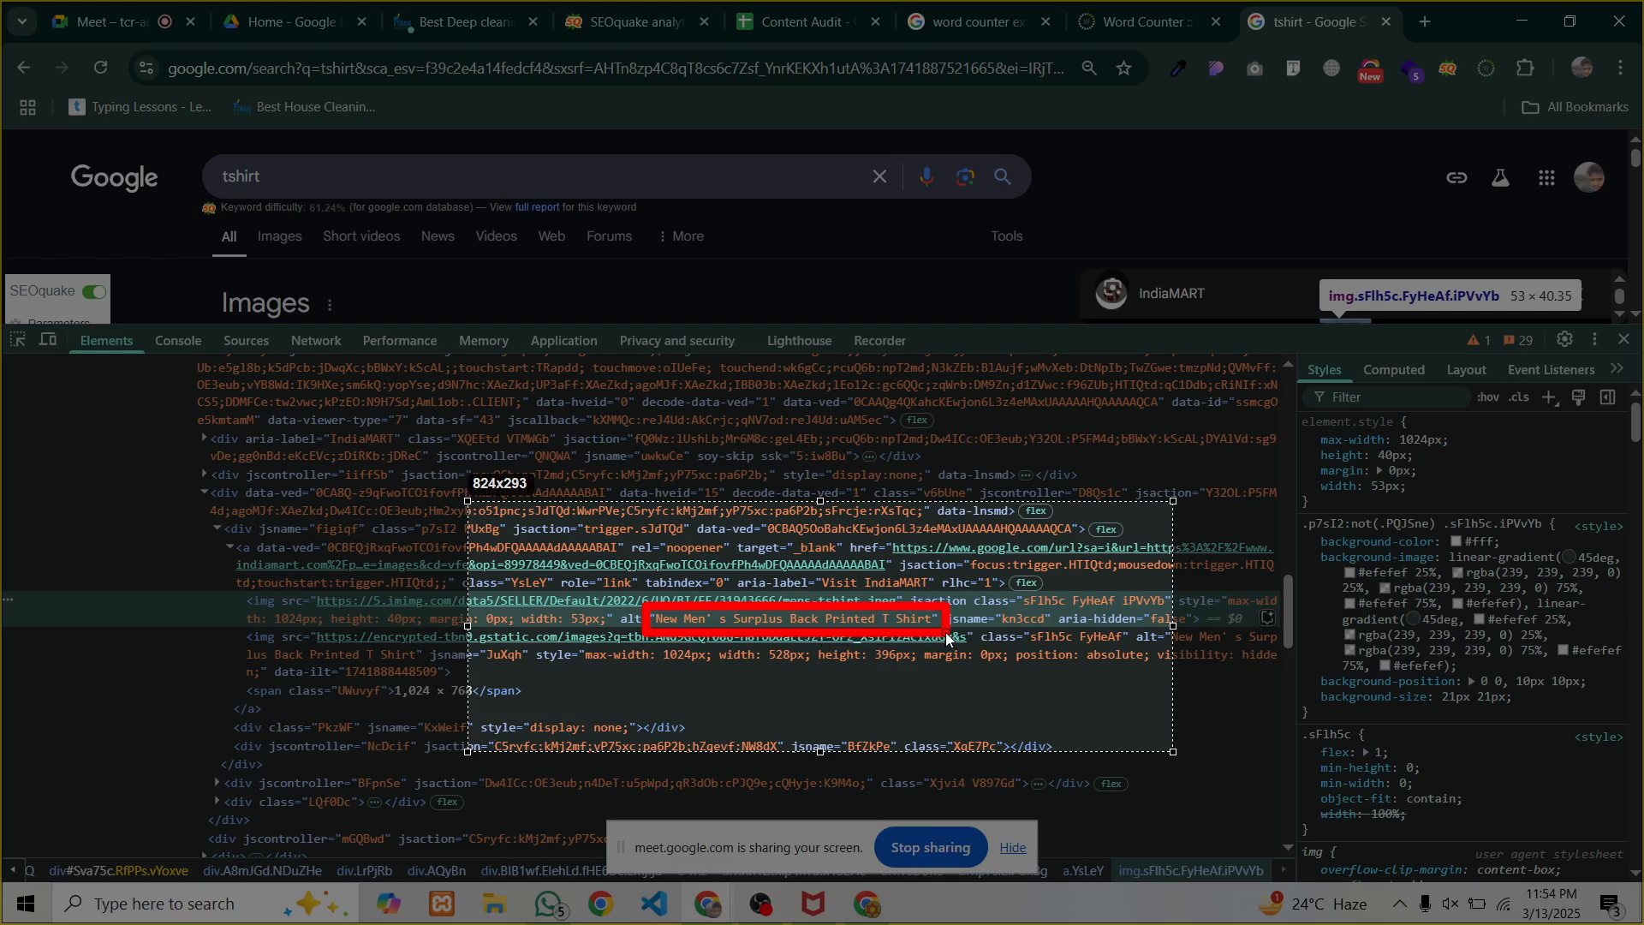
{"action": "left_click_drag", "start_coordinate": [948, 638], "coordinate": [948, 638]}
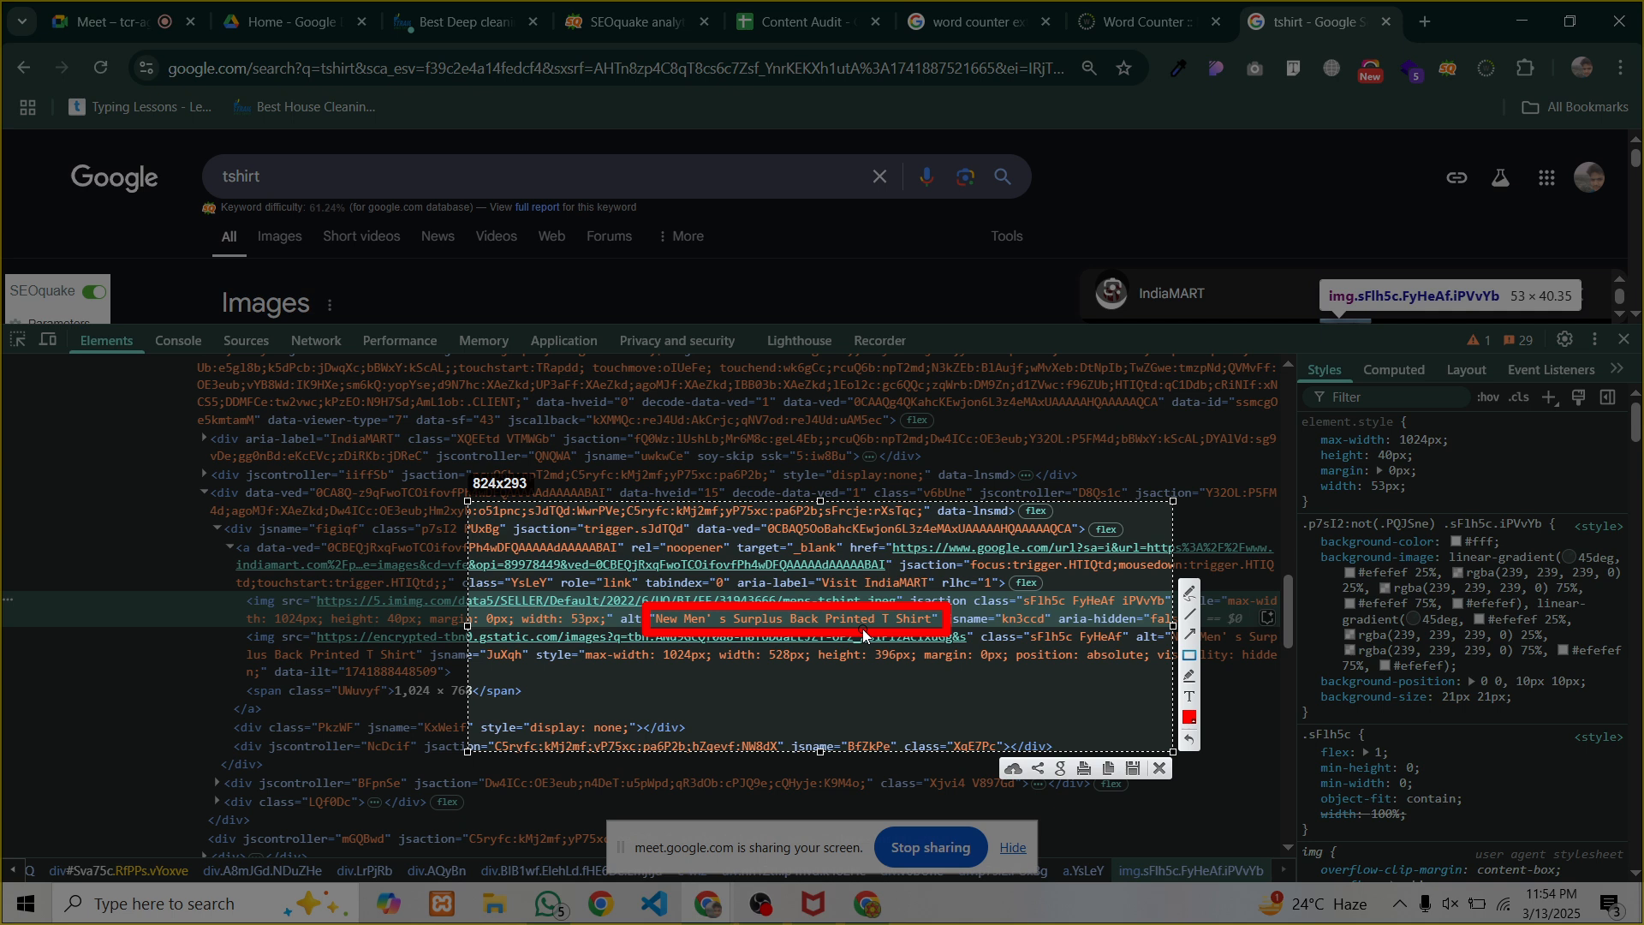
{"action": "left_click_drag", "start_coordinate": [649, 620], "coordinate": [878, 644]}
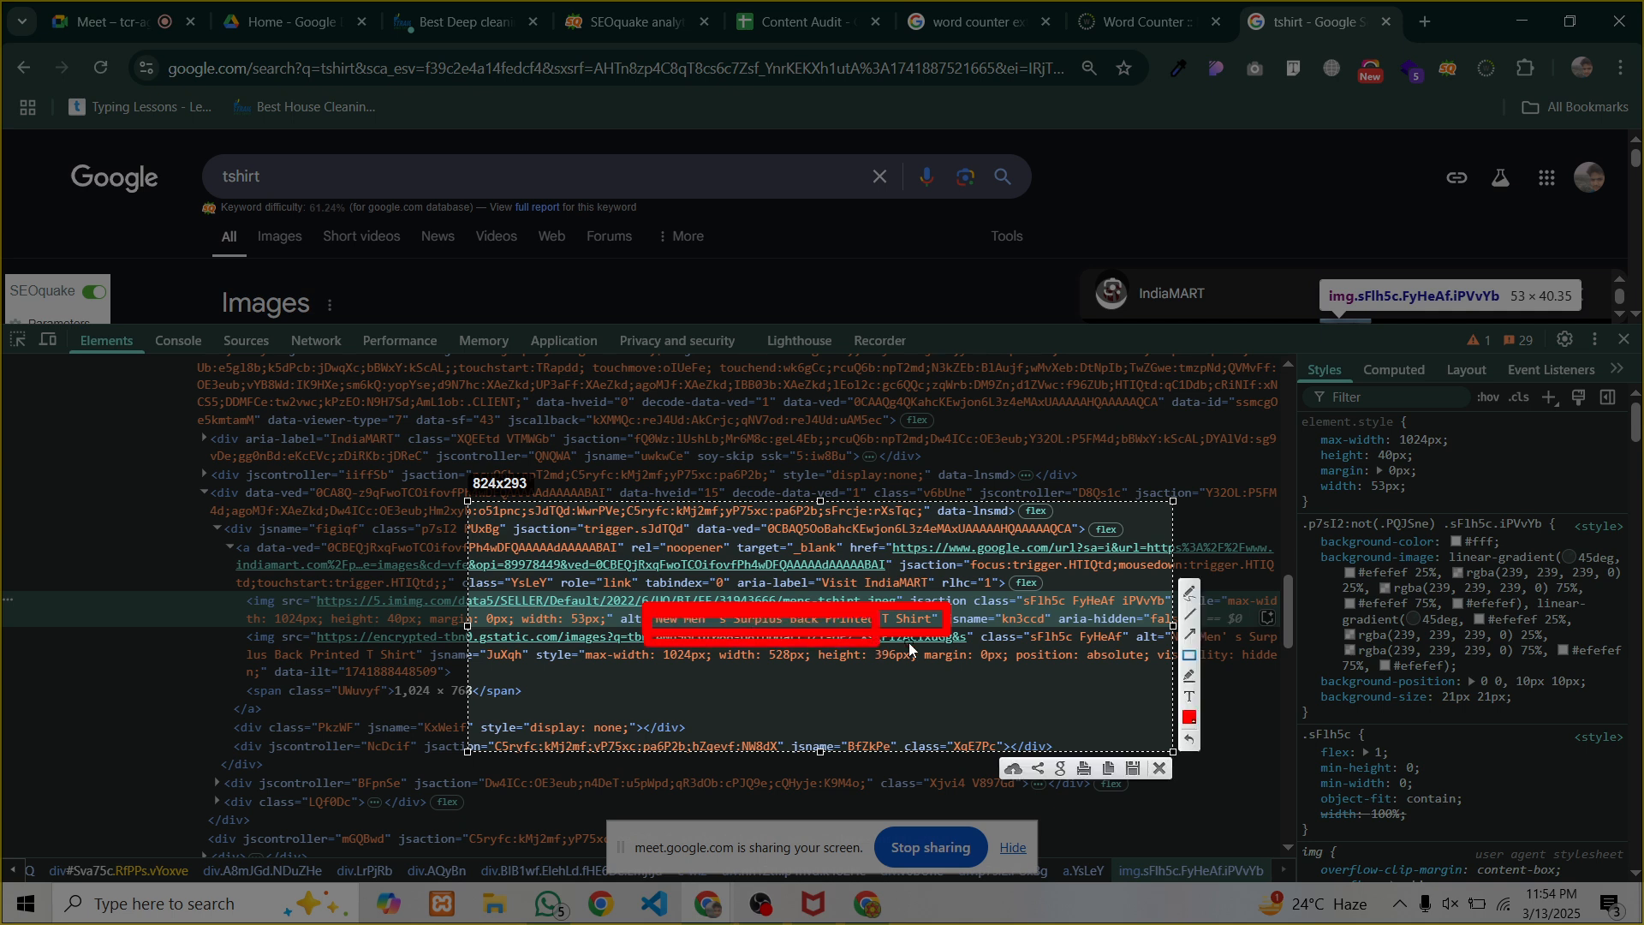
{"action": "left_click", "coordinate": [1157, 768]}
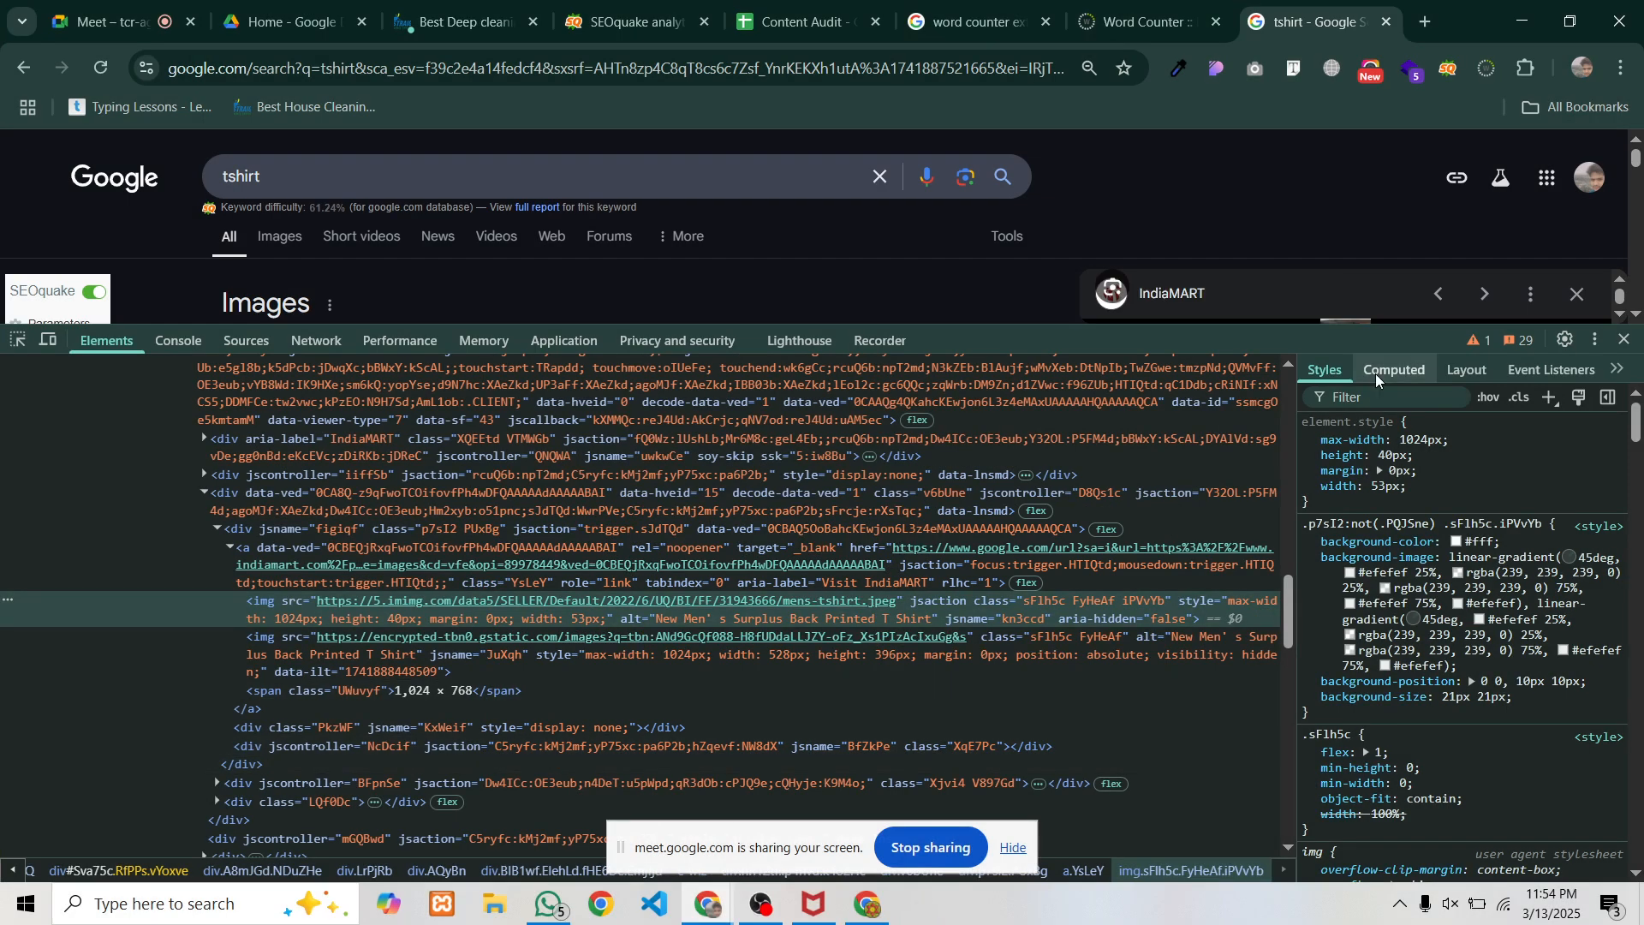
{"action": "left_click", "coordinate": [1625, 340]}
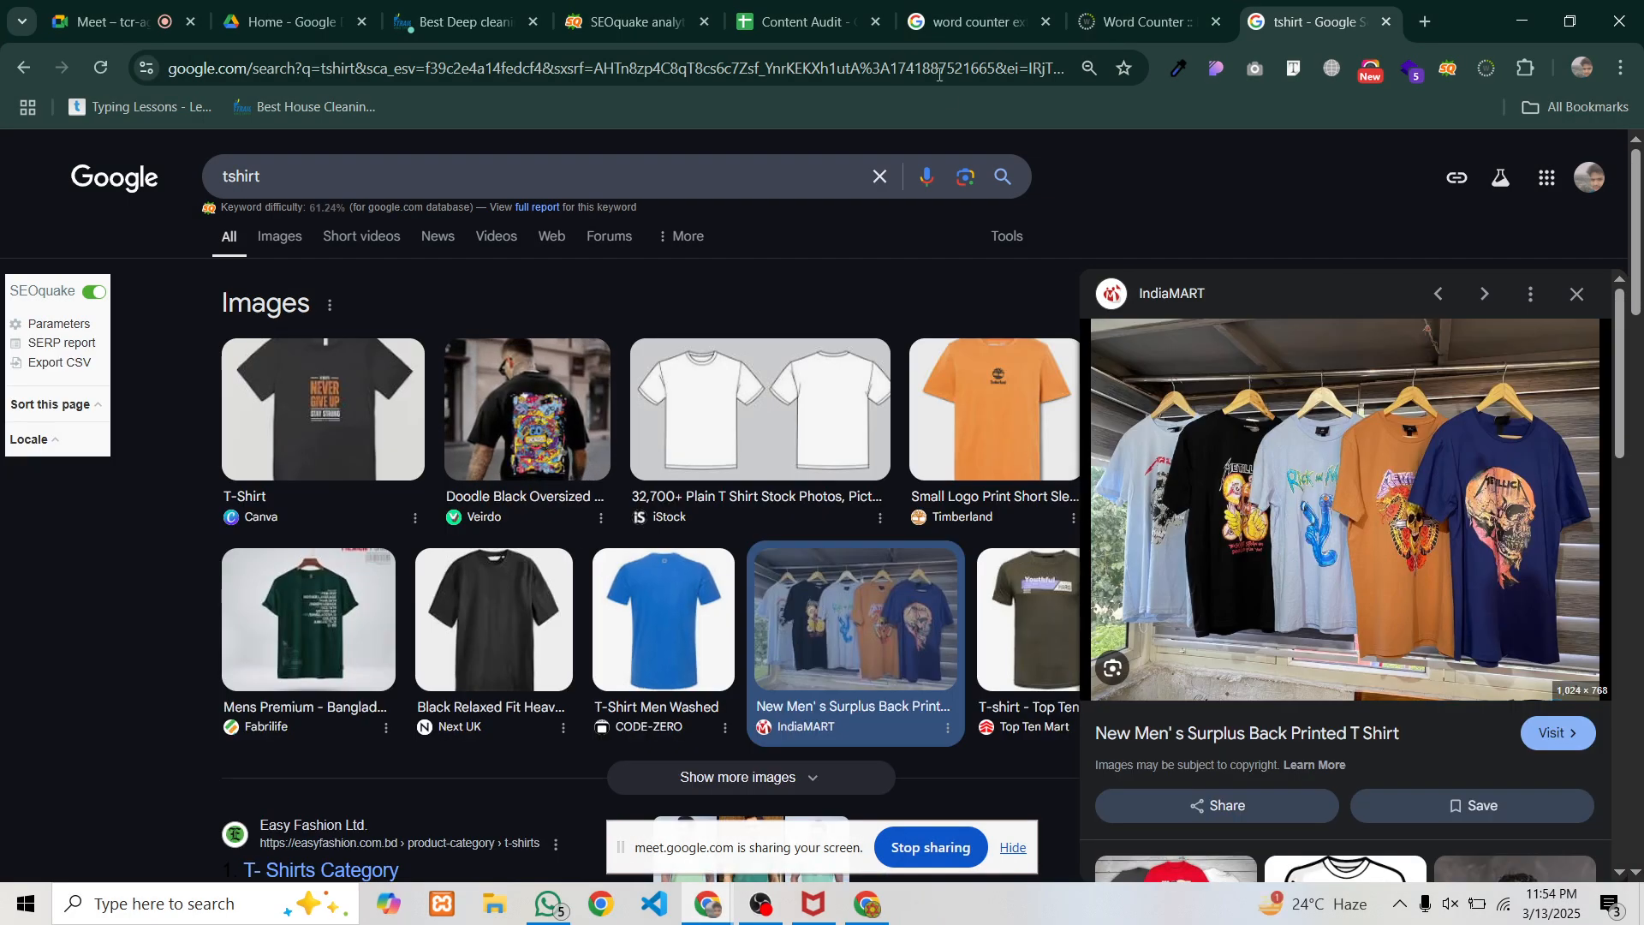
Go to the deep-cleaning page tab and dismiss its word-count alert
{"action": "left_click", "coordinate": [630, 22]}
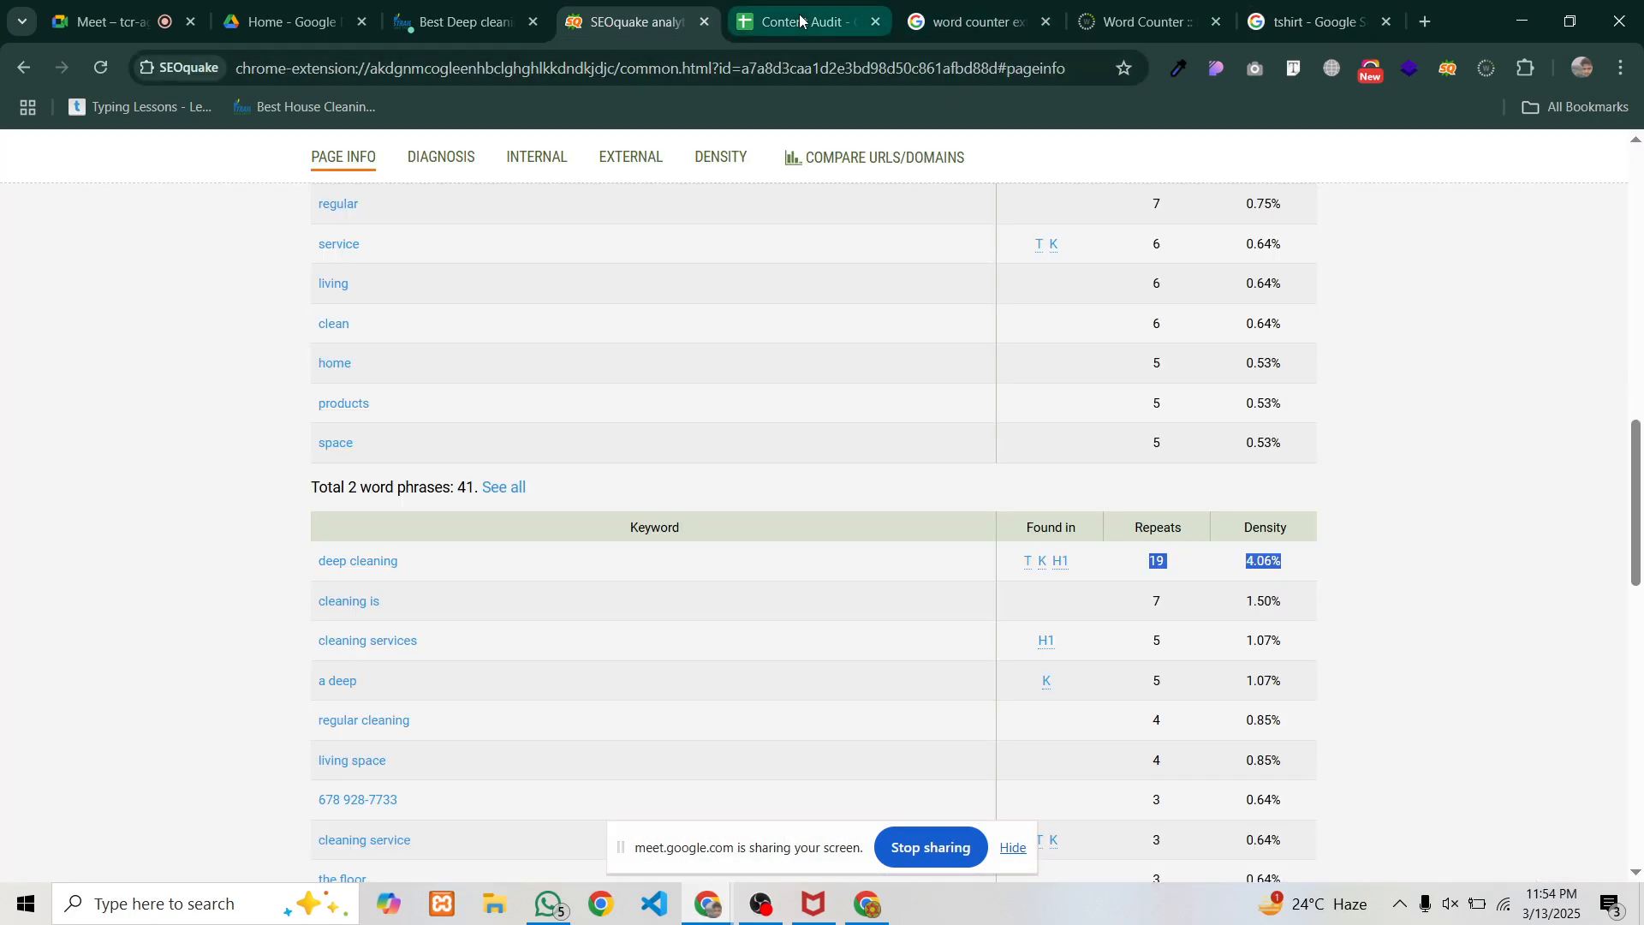
{"action": "left_click", "coordinate": [463, 21]}
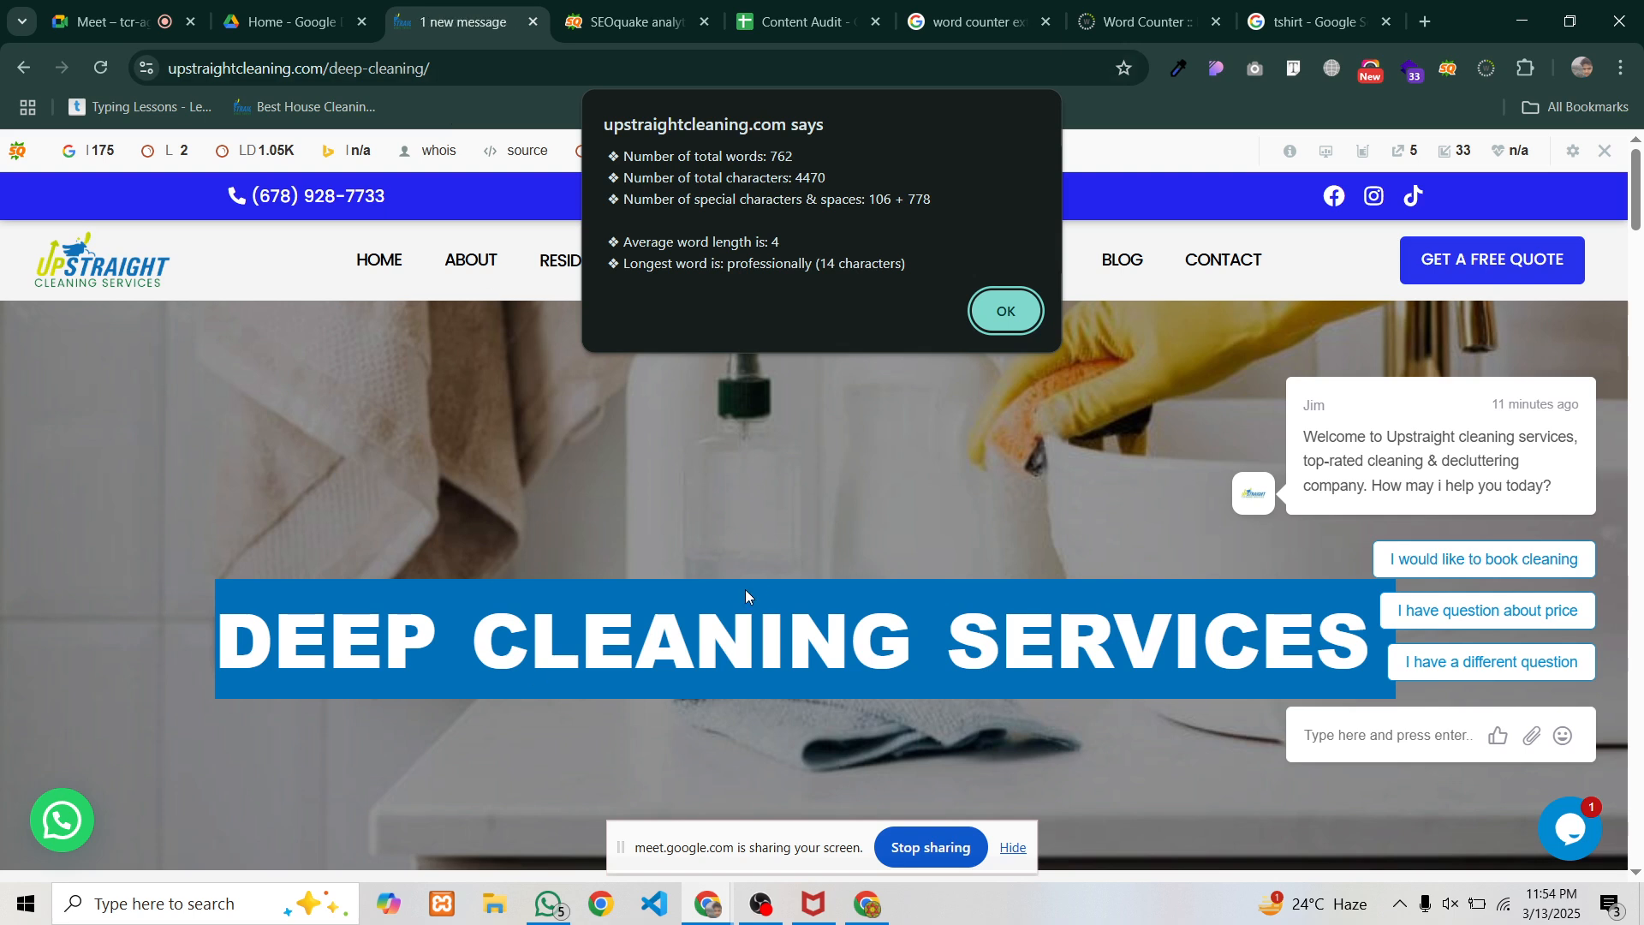
{"action": "left_click", "coordinate": [993, 307]}
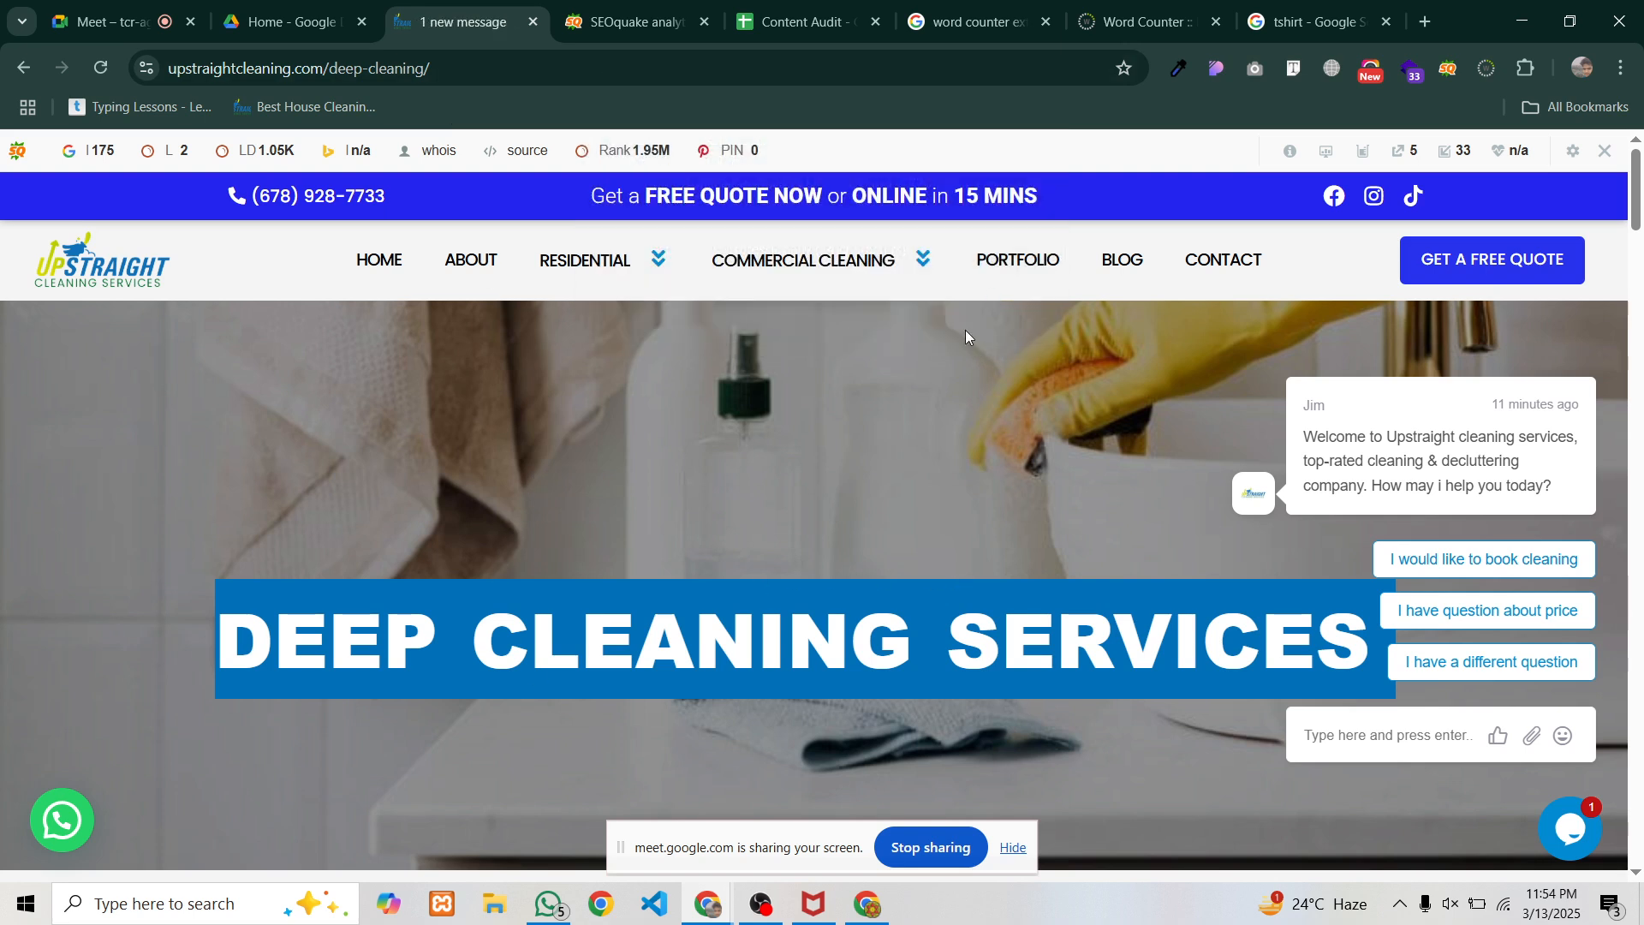
{"action": "scroll", "coordinate": [819, 557], "scroll_direction": "down", "scroll_amount": 5}
{"action": "scroll", "coordinate": [819, 557], "scroll_direction": "down", "scroll_amount": 10}
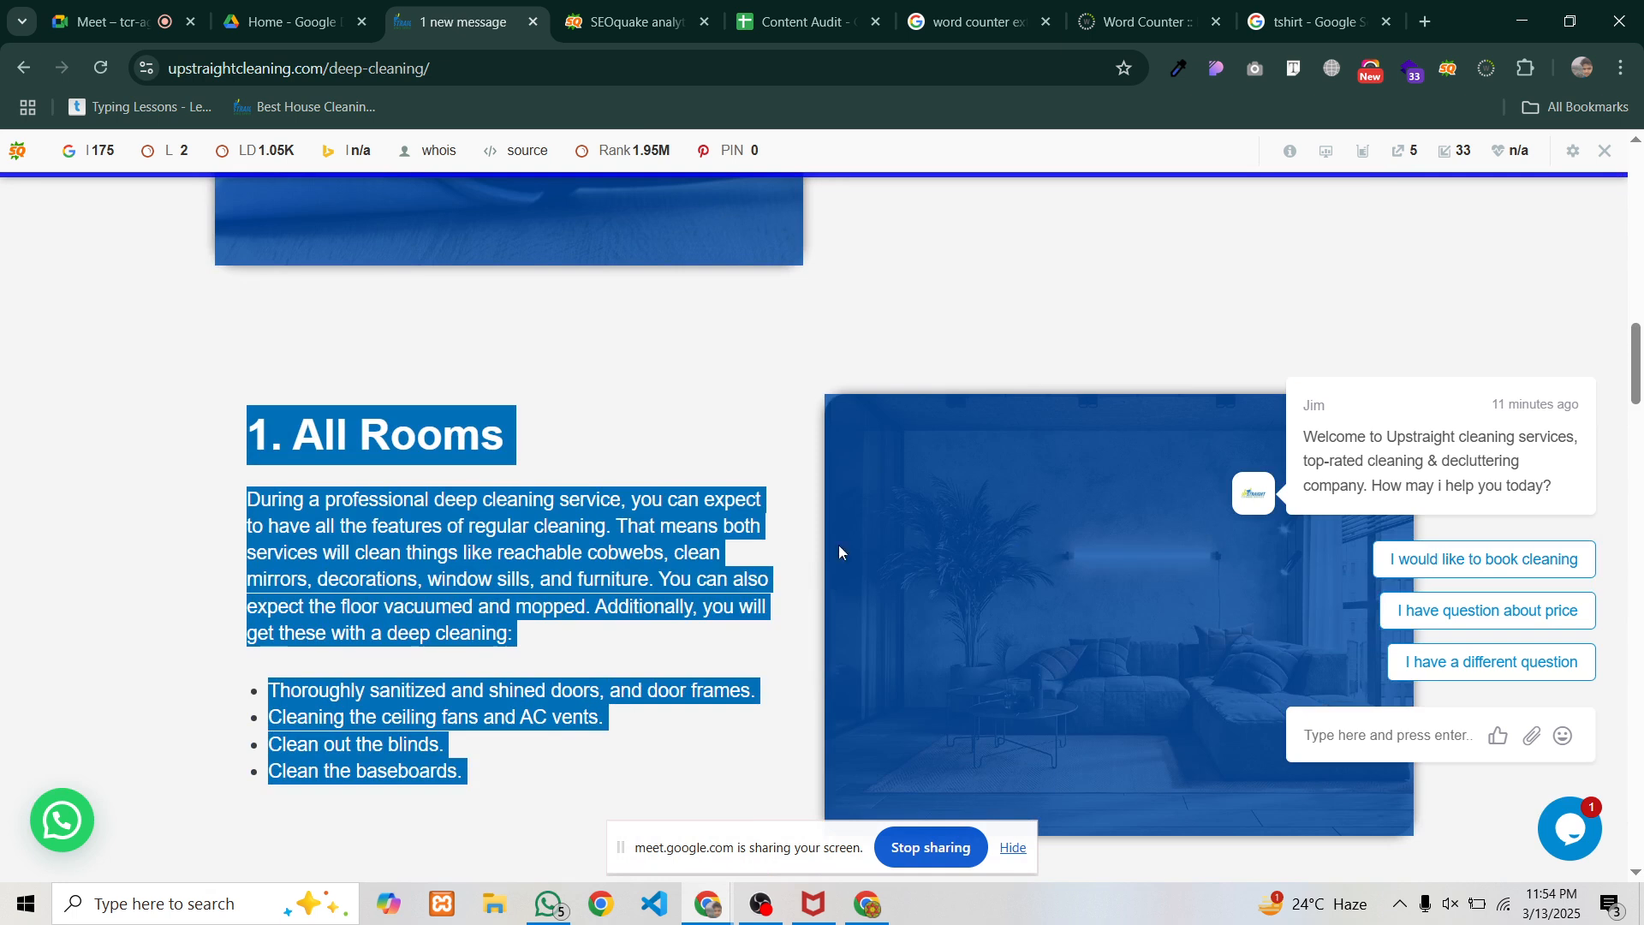
{"action": "scroll", "coordinate": [575, 589], "scroll_direction": "up", "scroll_amount": 3}
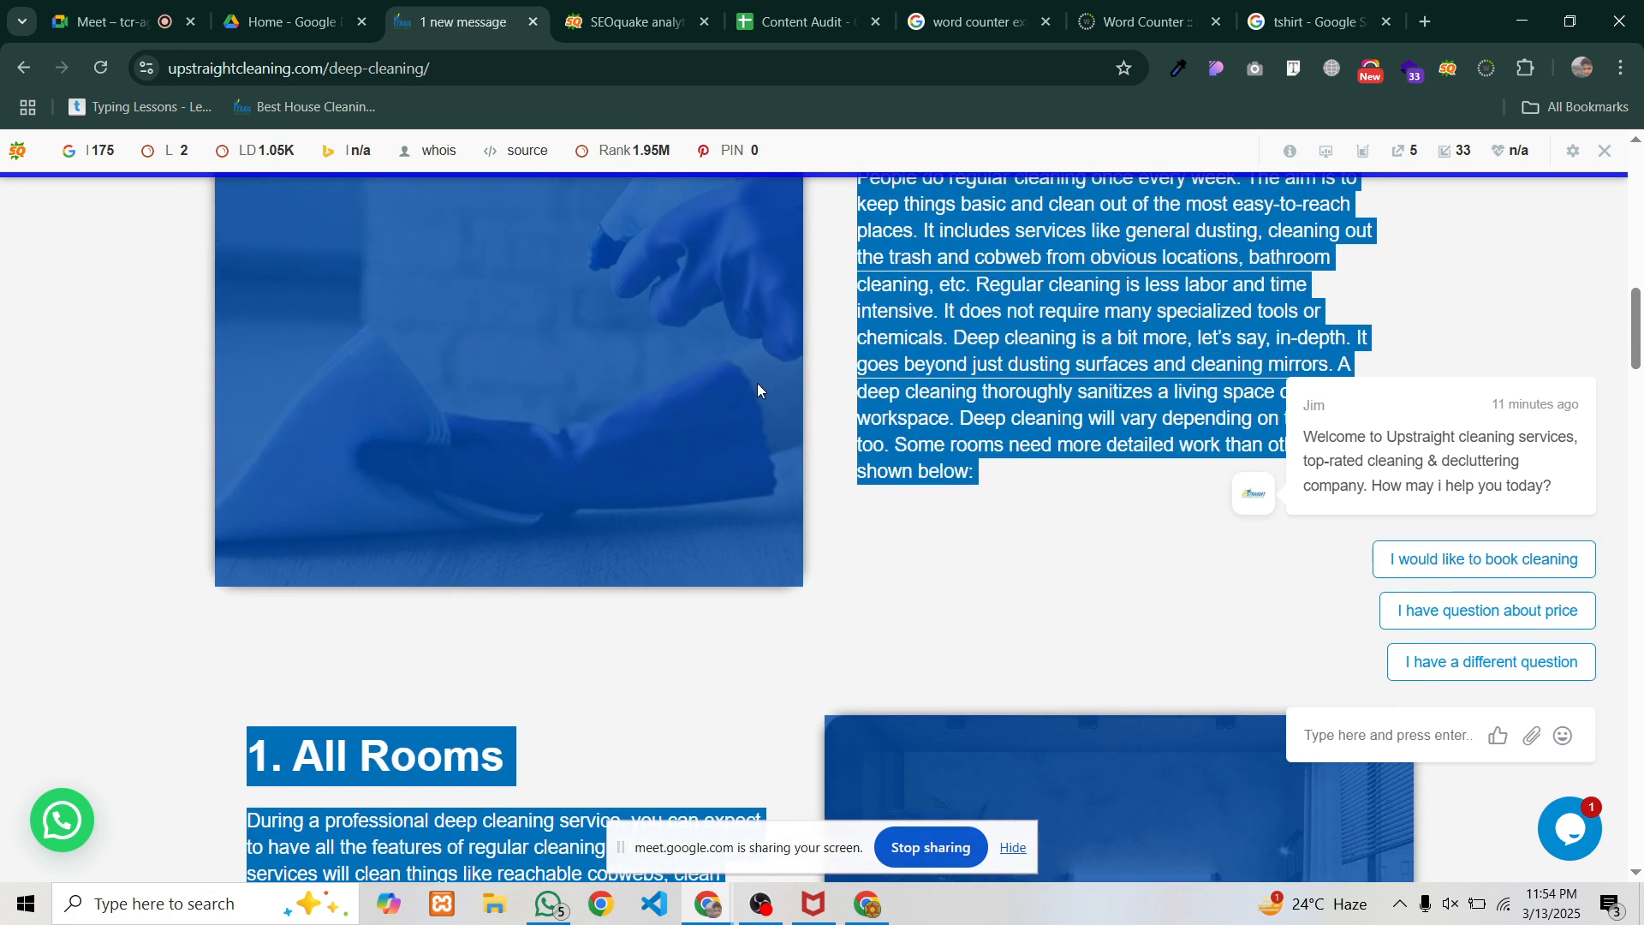
{"action": "left_click", "coordinate": [757, 383]}
Inspect the cleaning photo and capture its markup, arrowing the alt 'Deep Cleaning Services' in red
{"action": "right_click", "coordinate": [524, 374]}
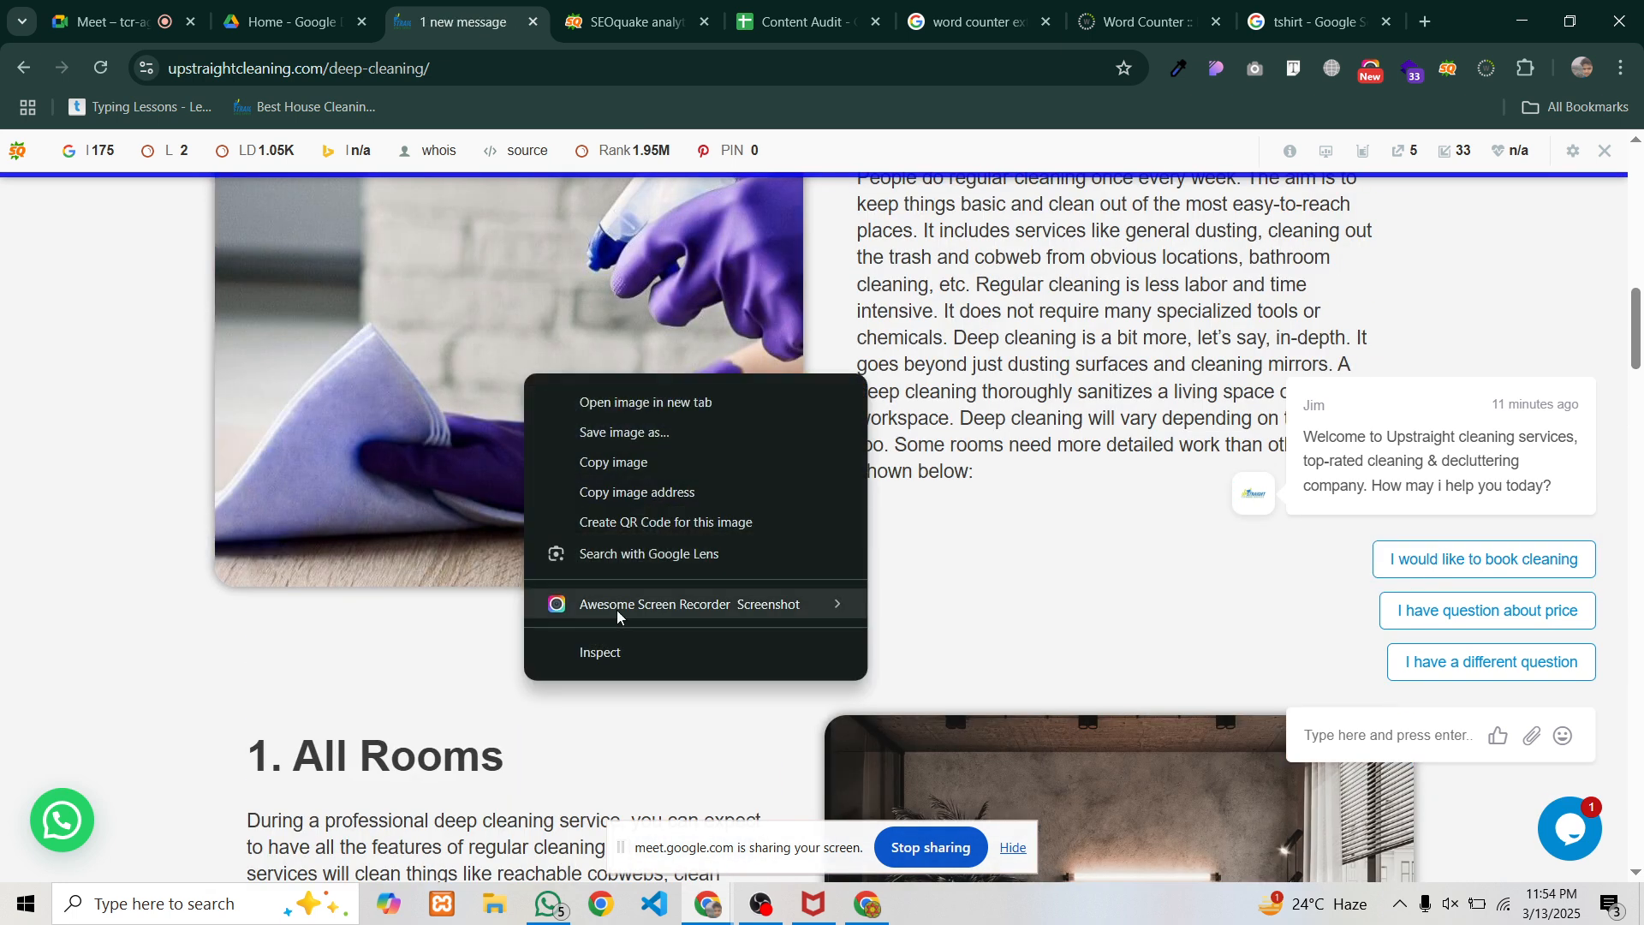
{"action": "left_click", "coordinate": [624, 654]}
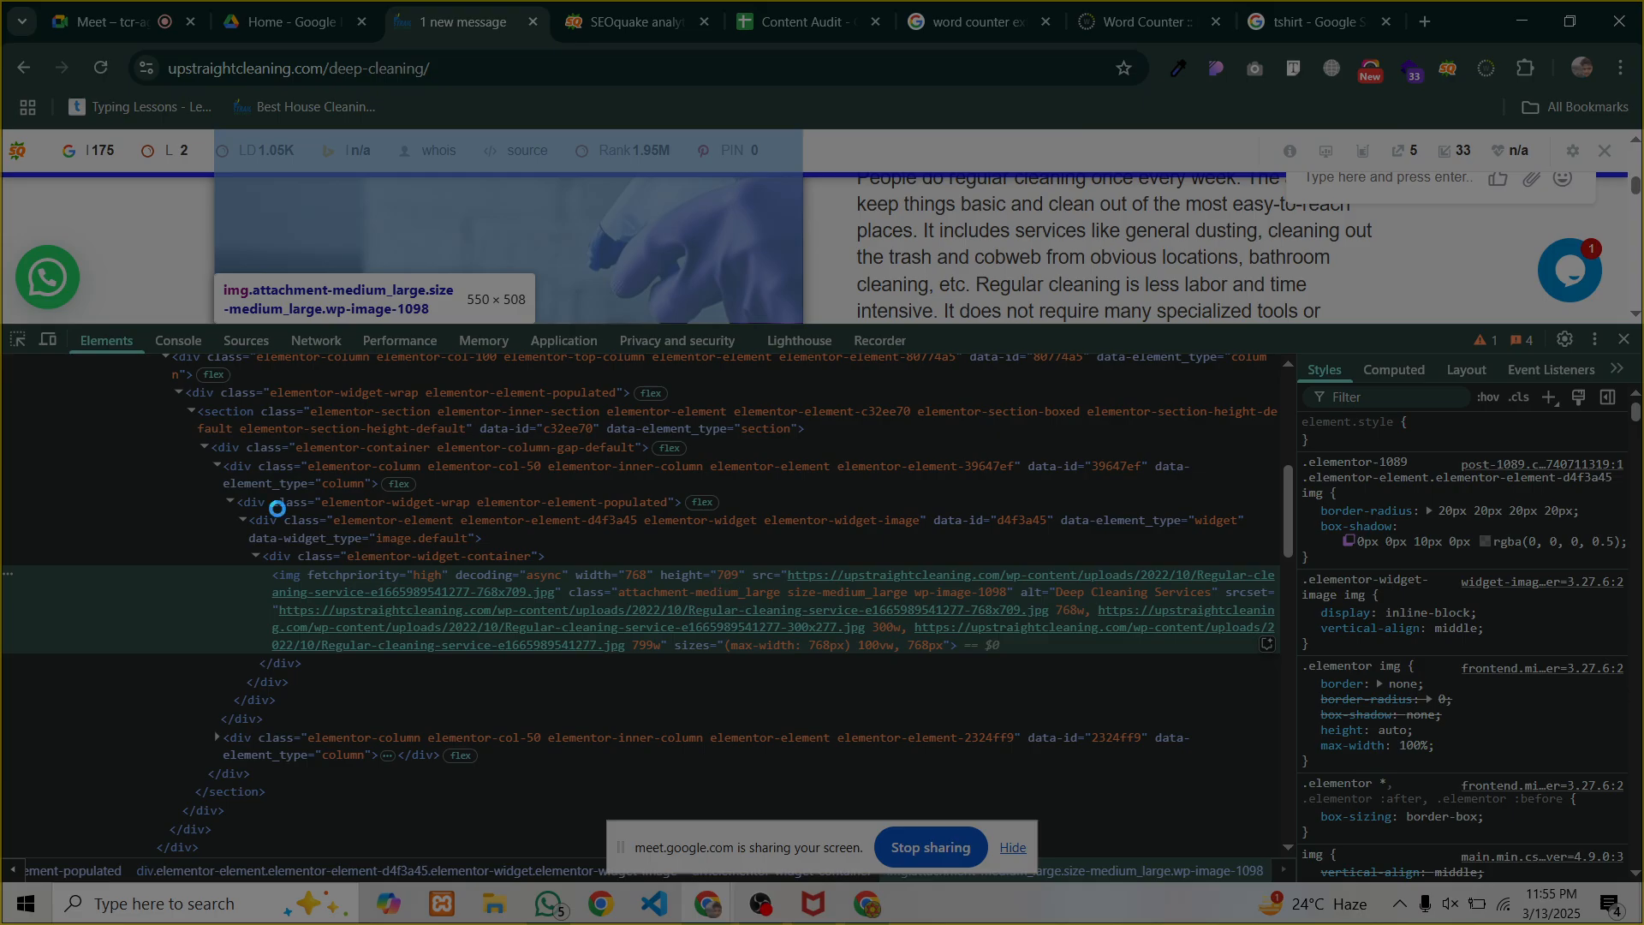
{"action": "left_click_drag", "start_coordinate": [198, 498], "coordinate": [1313, 700]}
{"action": "left_click", "coordinate": [1598, 756]}
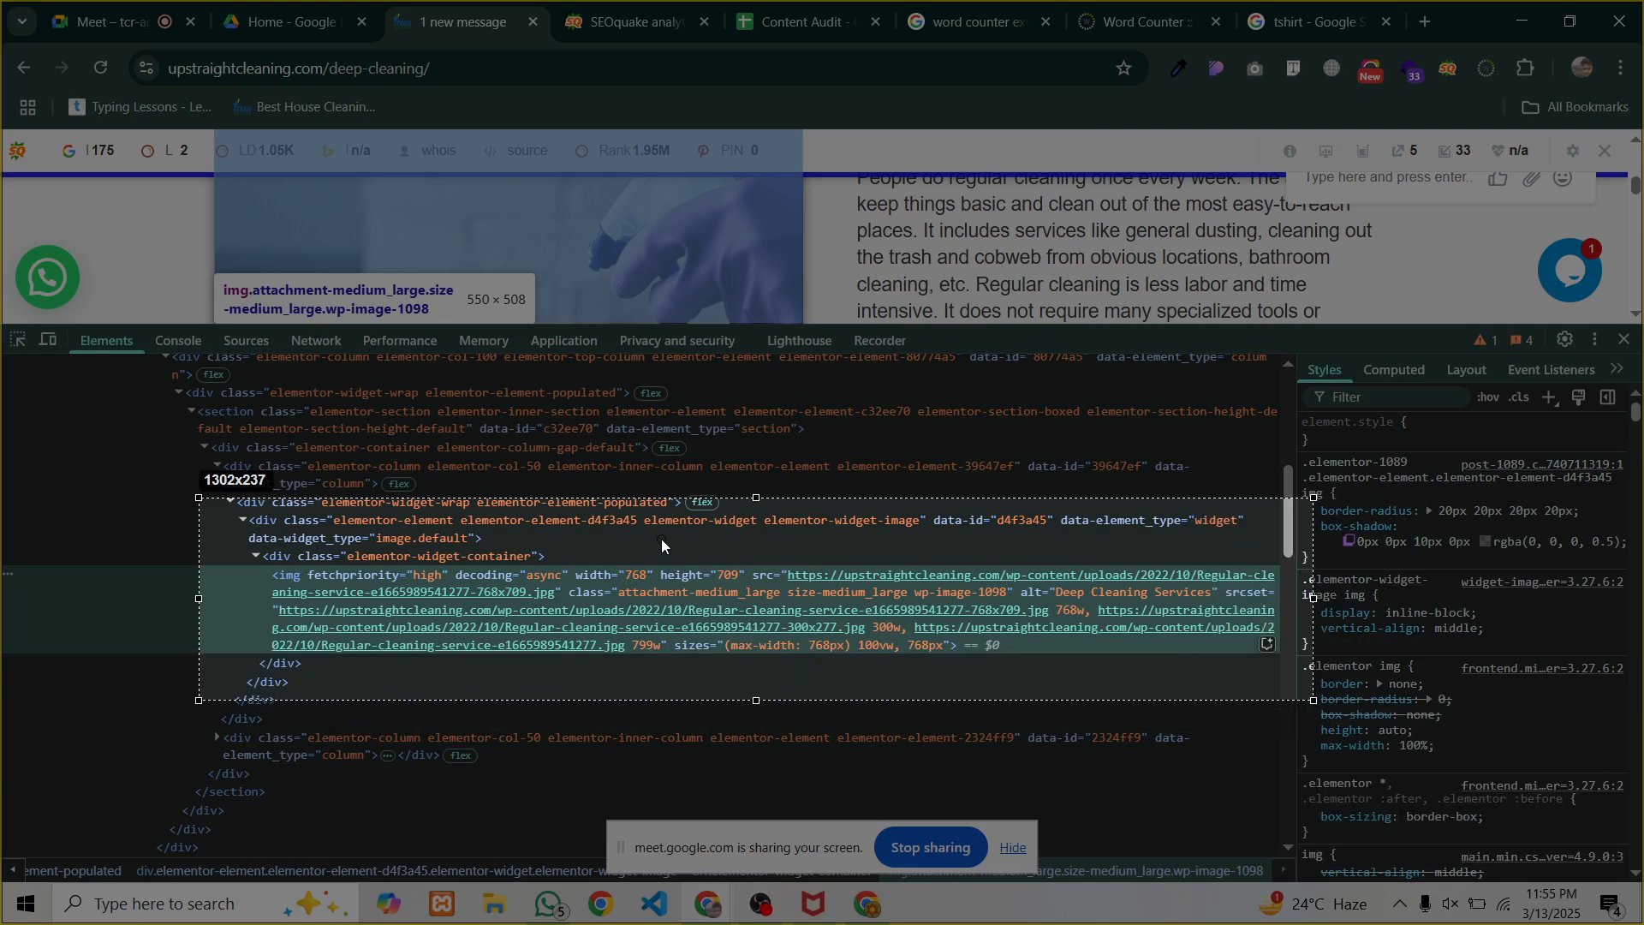
{"action": "mouse_move", "coordinate": [660, 538]}
{"action": "left_mouse_down"}
{"action": "mouse_move", "coordinate": [1100, 583]}
{"action": "mouse_move", "coordinate": [1019, 595]}
{"action": "left_mouse_up"}
{"action": "left_click", "coordinate": [1300, 718]}
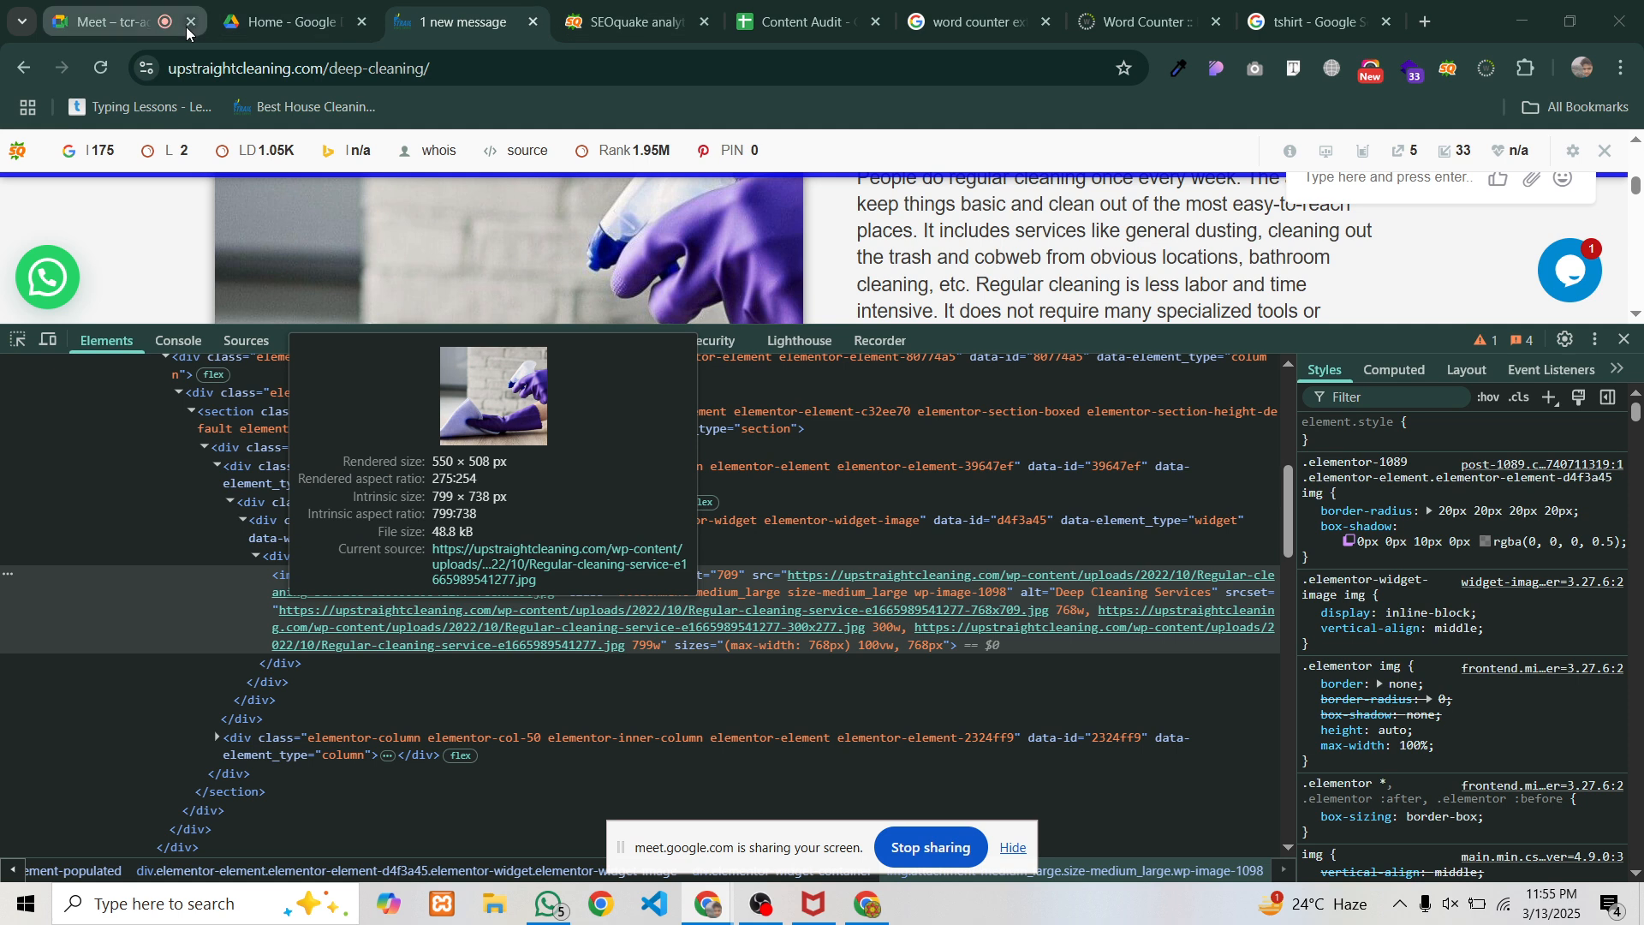
In a new tab, search Google for 'home renovation' from the recent suggestions
{"action": "left_click", "coordinate": [1423, 21]}
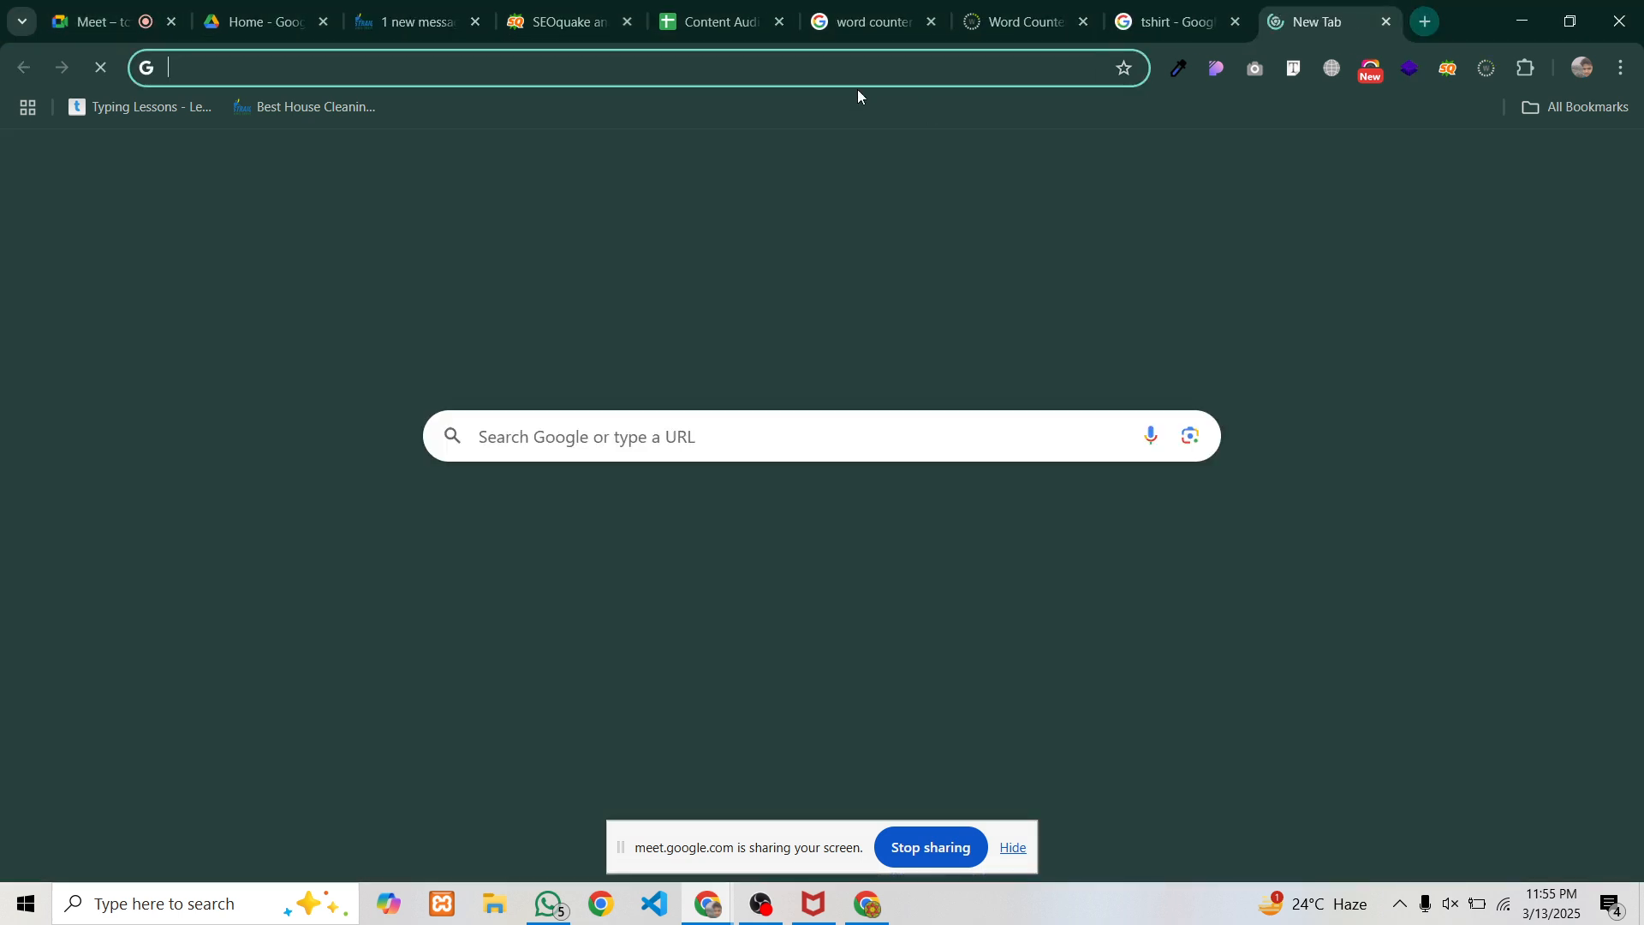
{"action": "left_click", "coordinate": [848, 65]}
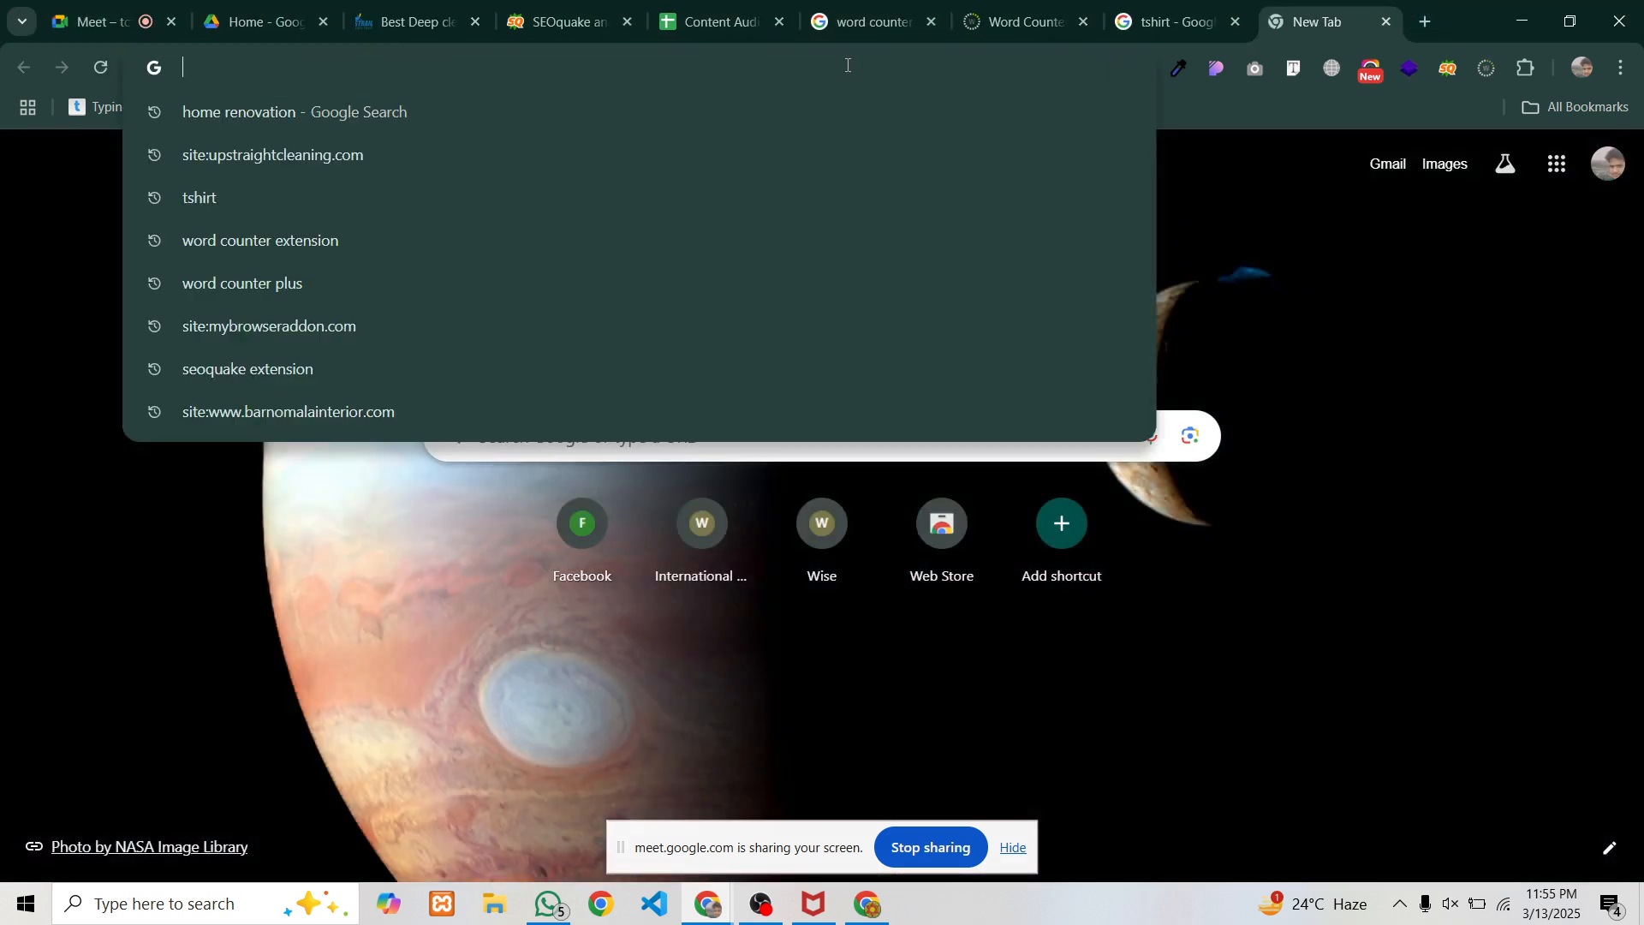
{"action": "key", "text": "Down"}
{"action": "key", "text": "Return"}
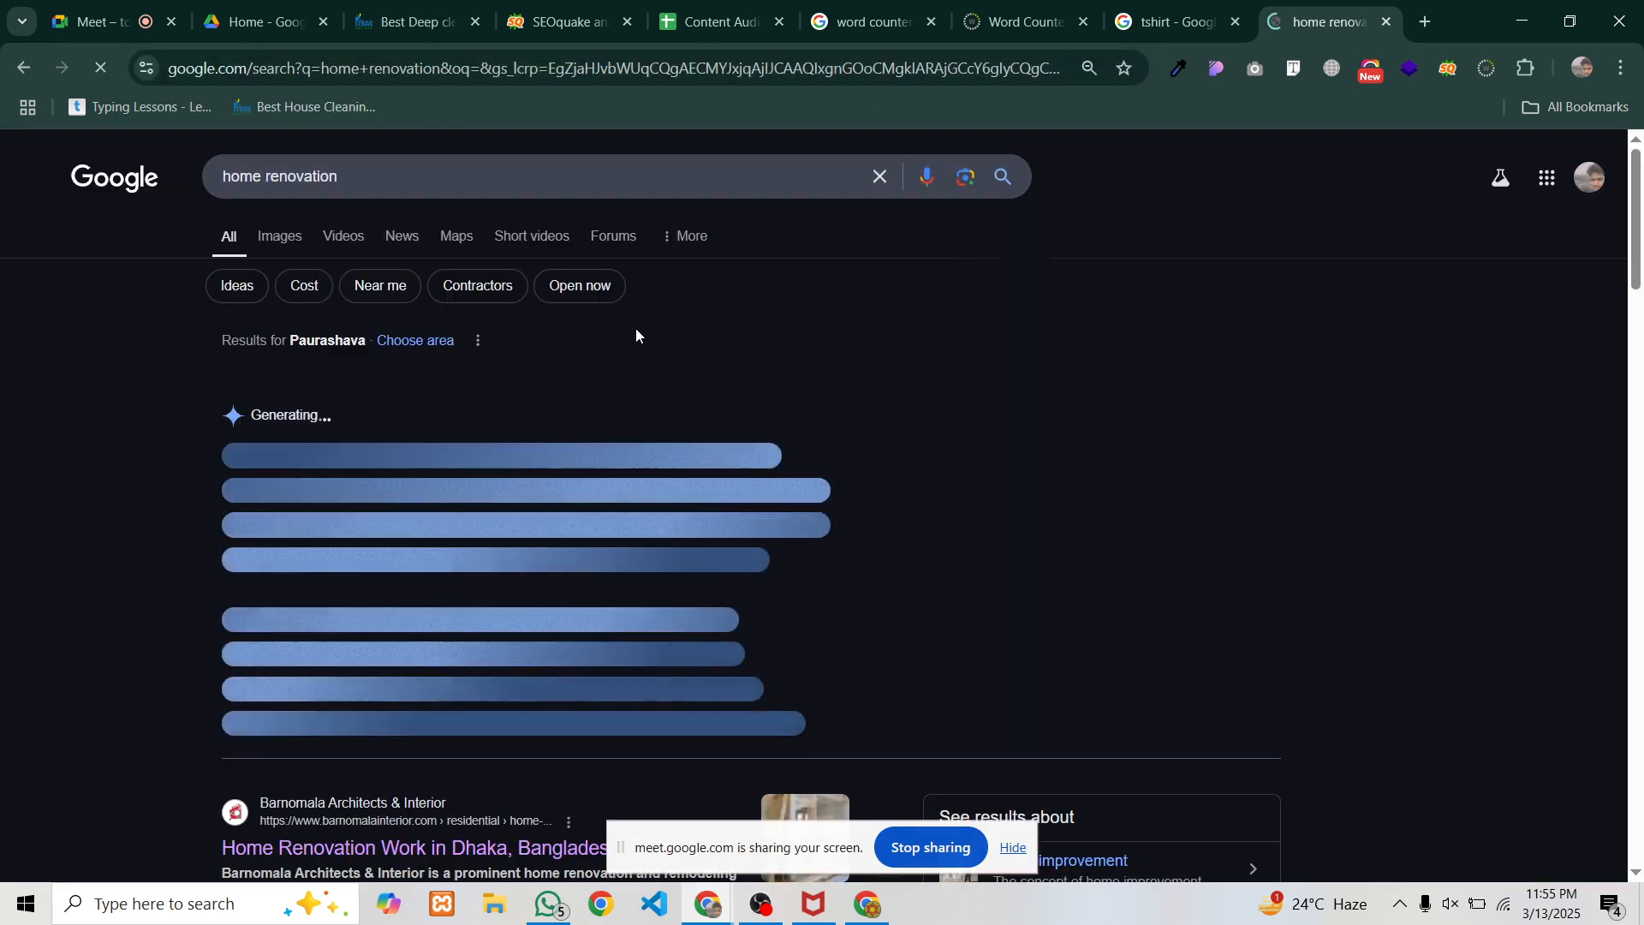
Open the Barnomala 'Home Renovation Work in Dhaka, Bangladesh' result and call up its photo's context menu
{"action": "scroll", "coordinate": [636, 334], "scroll_direction": "down", "scroll_amount": 2}
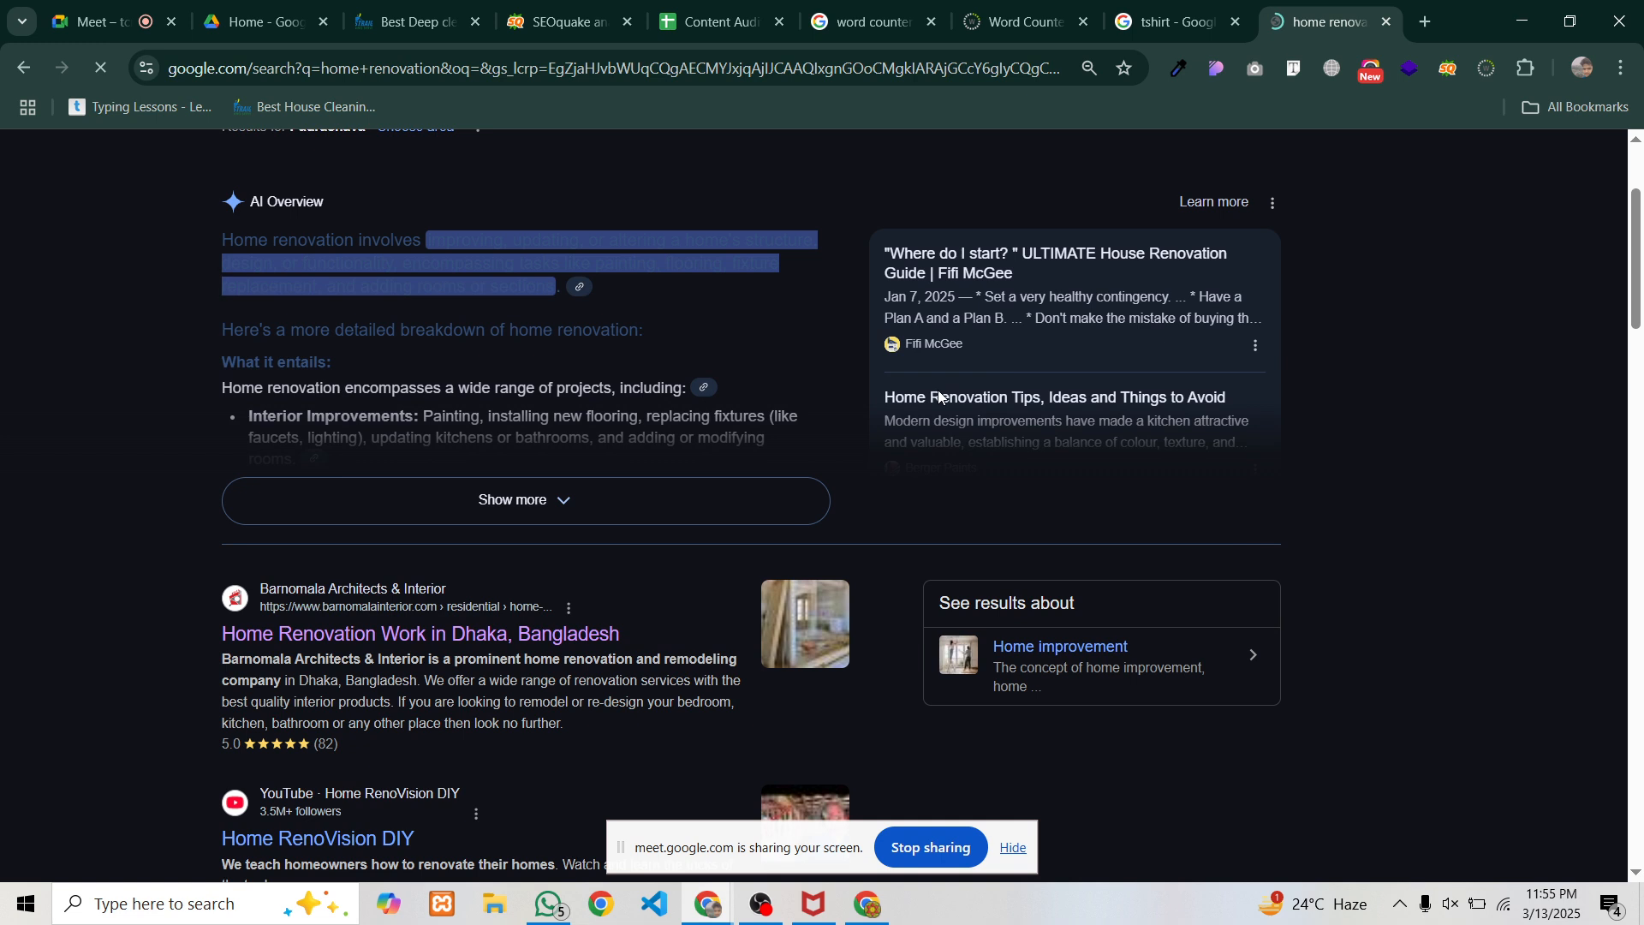
{"action": "scroll", "coordinate": [865, 497], "scroll_direction": "down", "scroll_amount": 1}
{"action": "scroll", "coordinate": [866, 497], "scroll_direction": "down", "scroll_amount": 1}
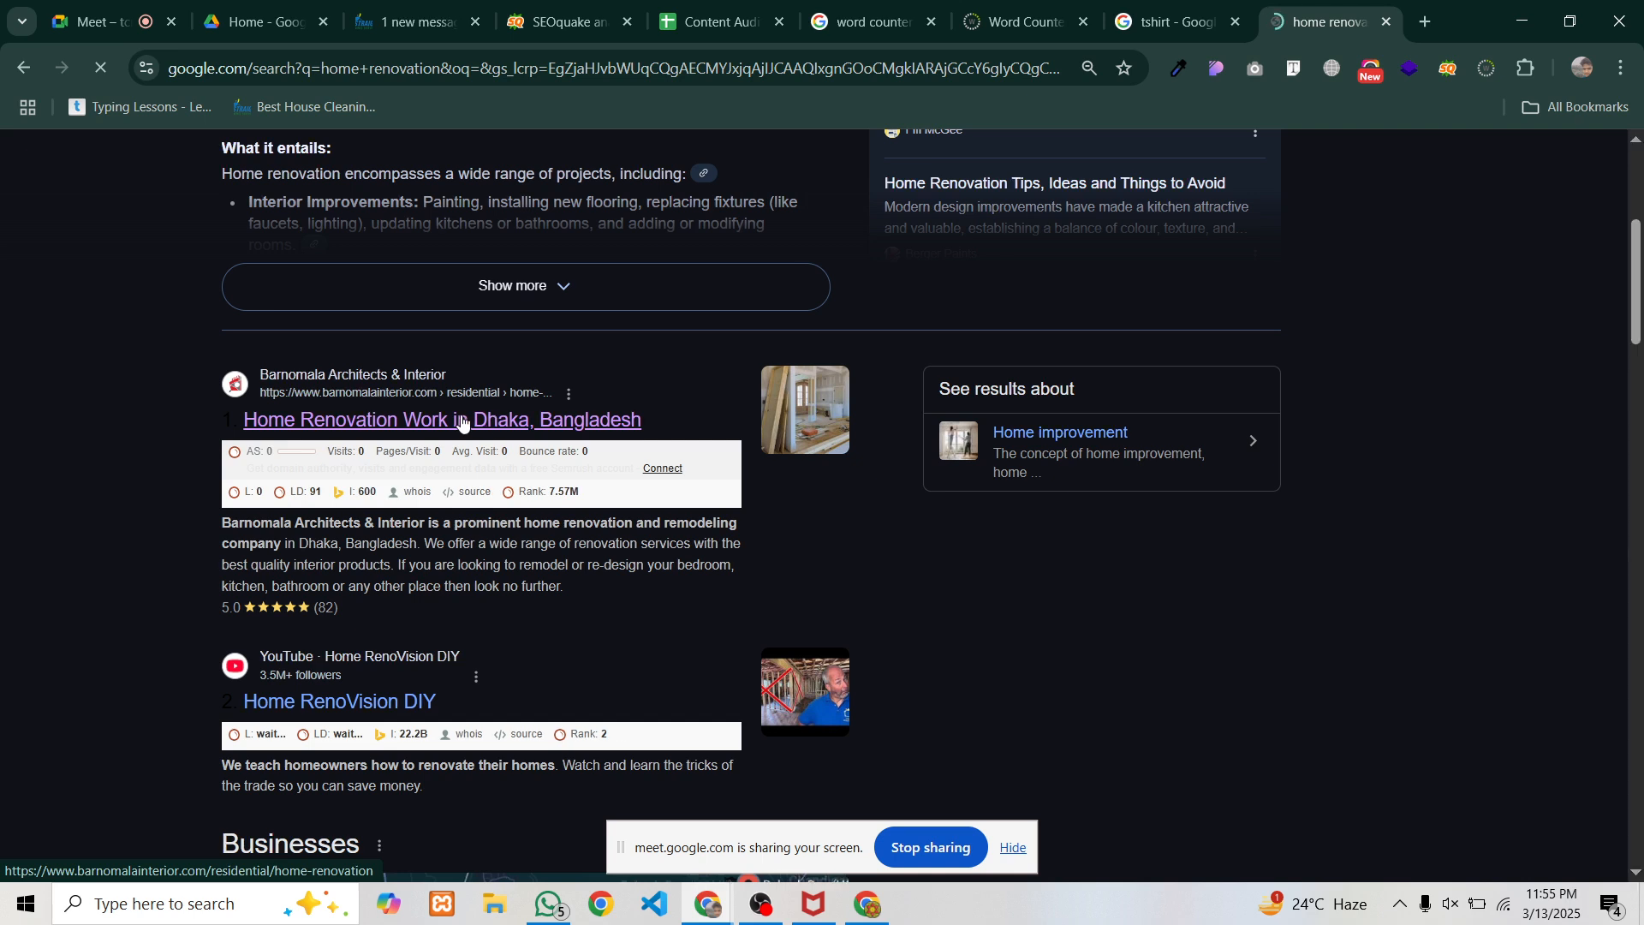
{"action": "left_click", "coordinate": [462, 422]}
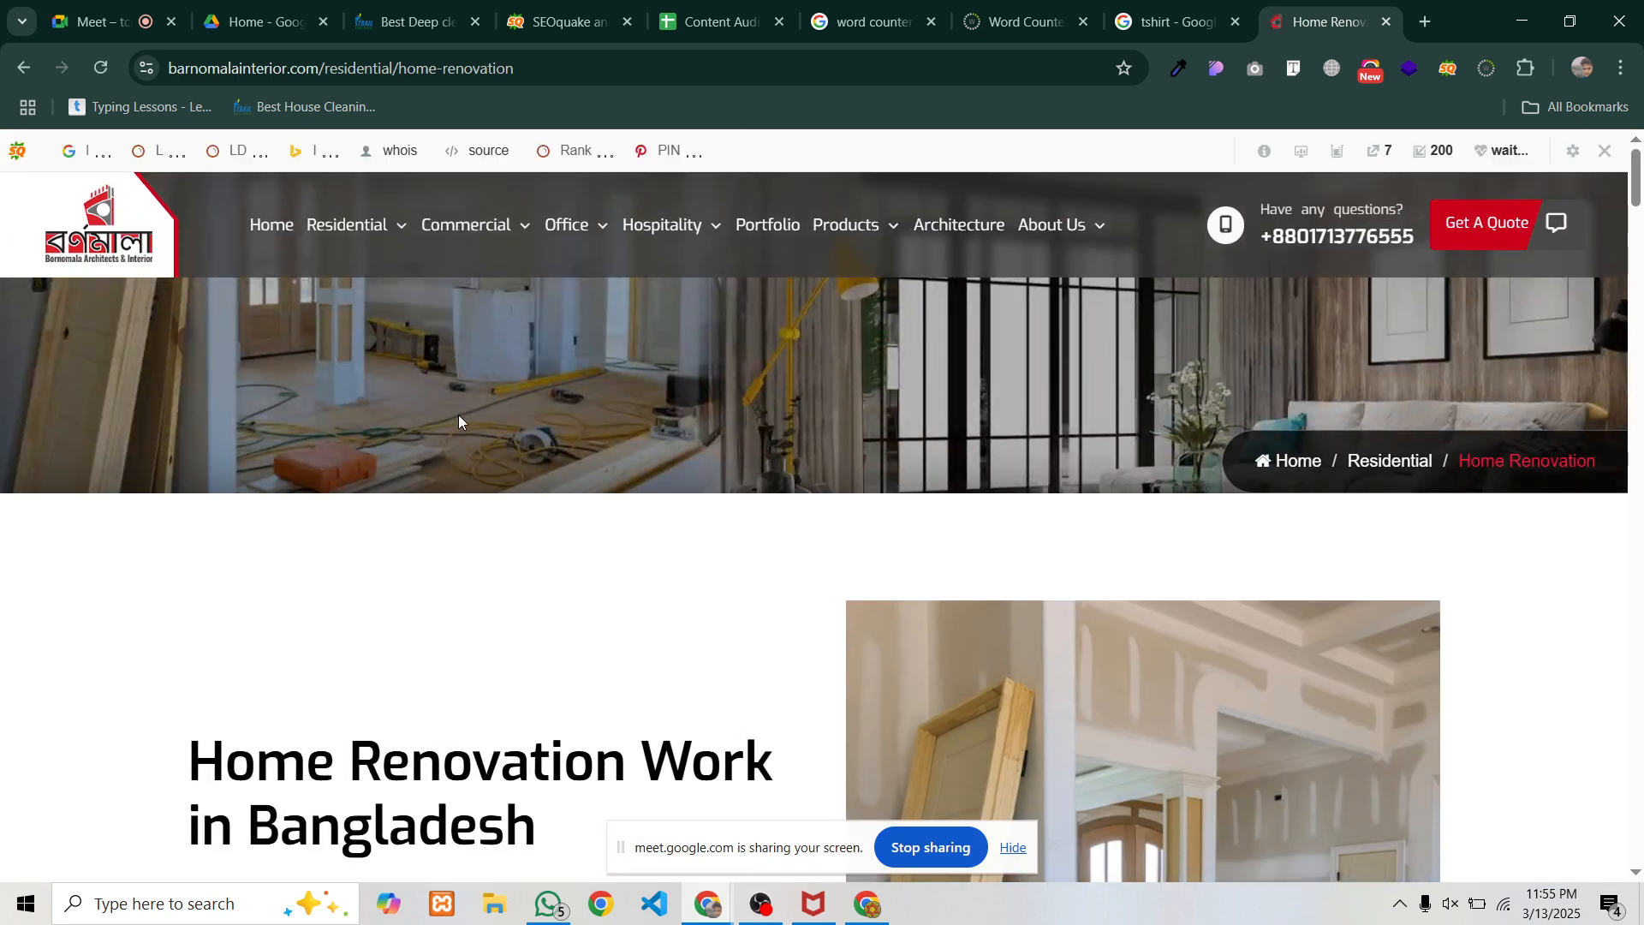
{"action": "scroll", "coordinate": [459, 415], "scroll_direction": "down", "scroll_amount": 3}
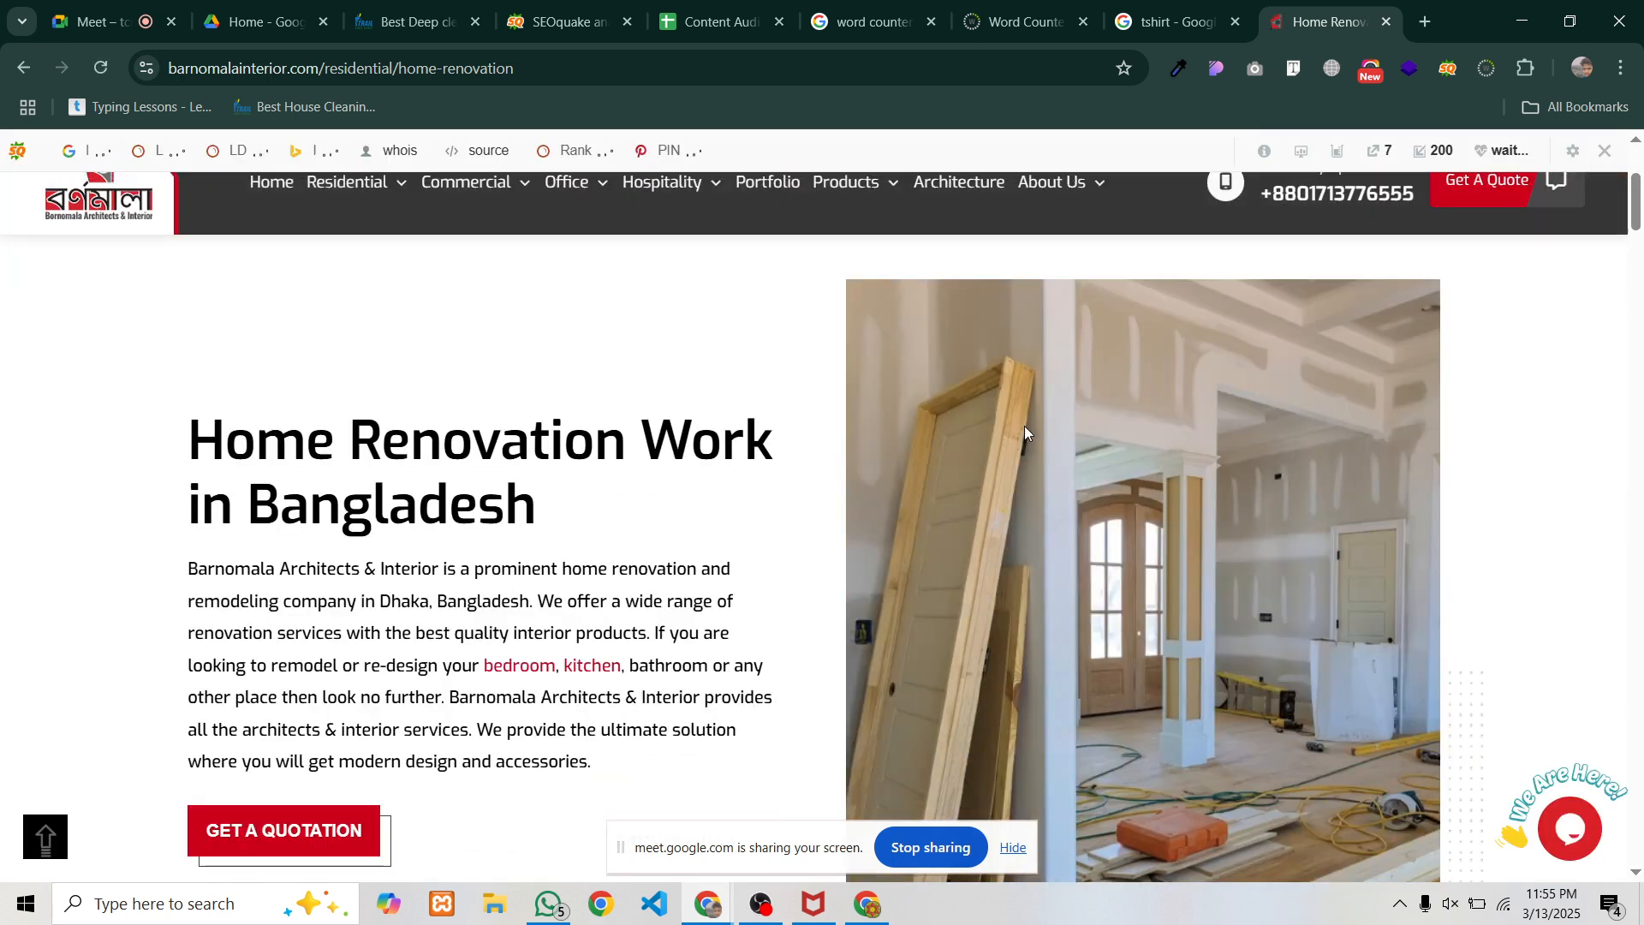
{"action": "right_click", "coordinate": [1024, 425]}
Inspect the renovation photo's alt 'Home Renovation Work in Dhaka', then close DevTools
{"action": "left_click", "coordinate": [1101, 702]}
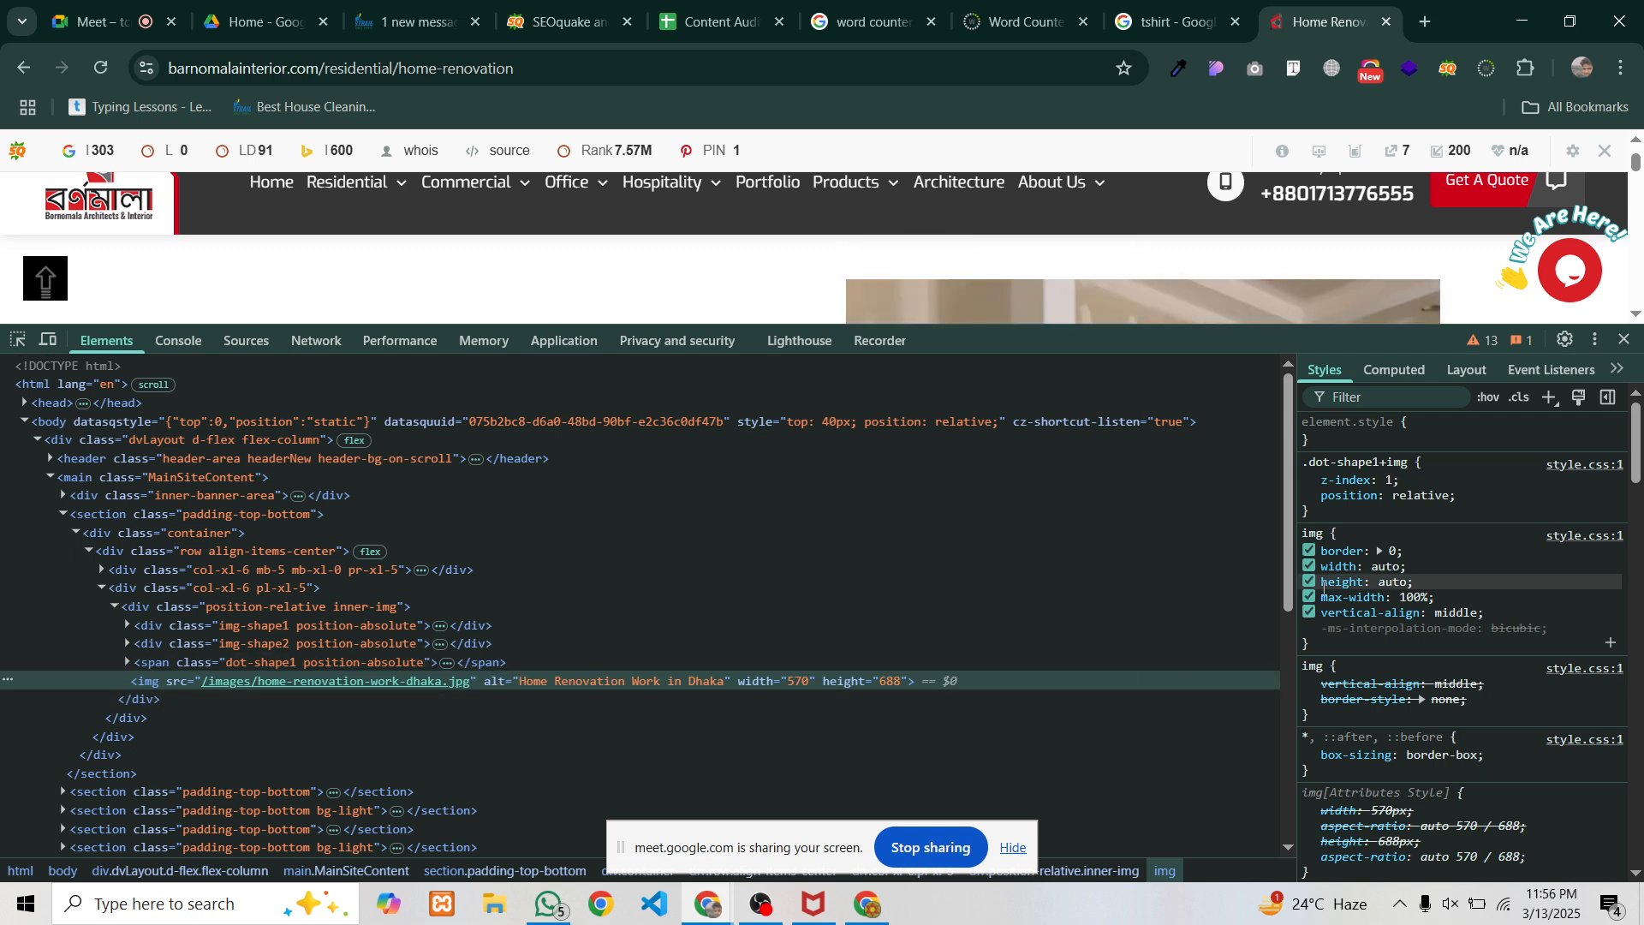
{"action": "left_click", "coordinate": [1627, 341]}
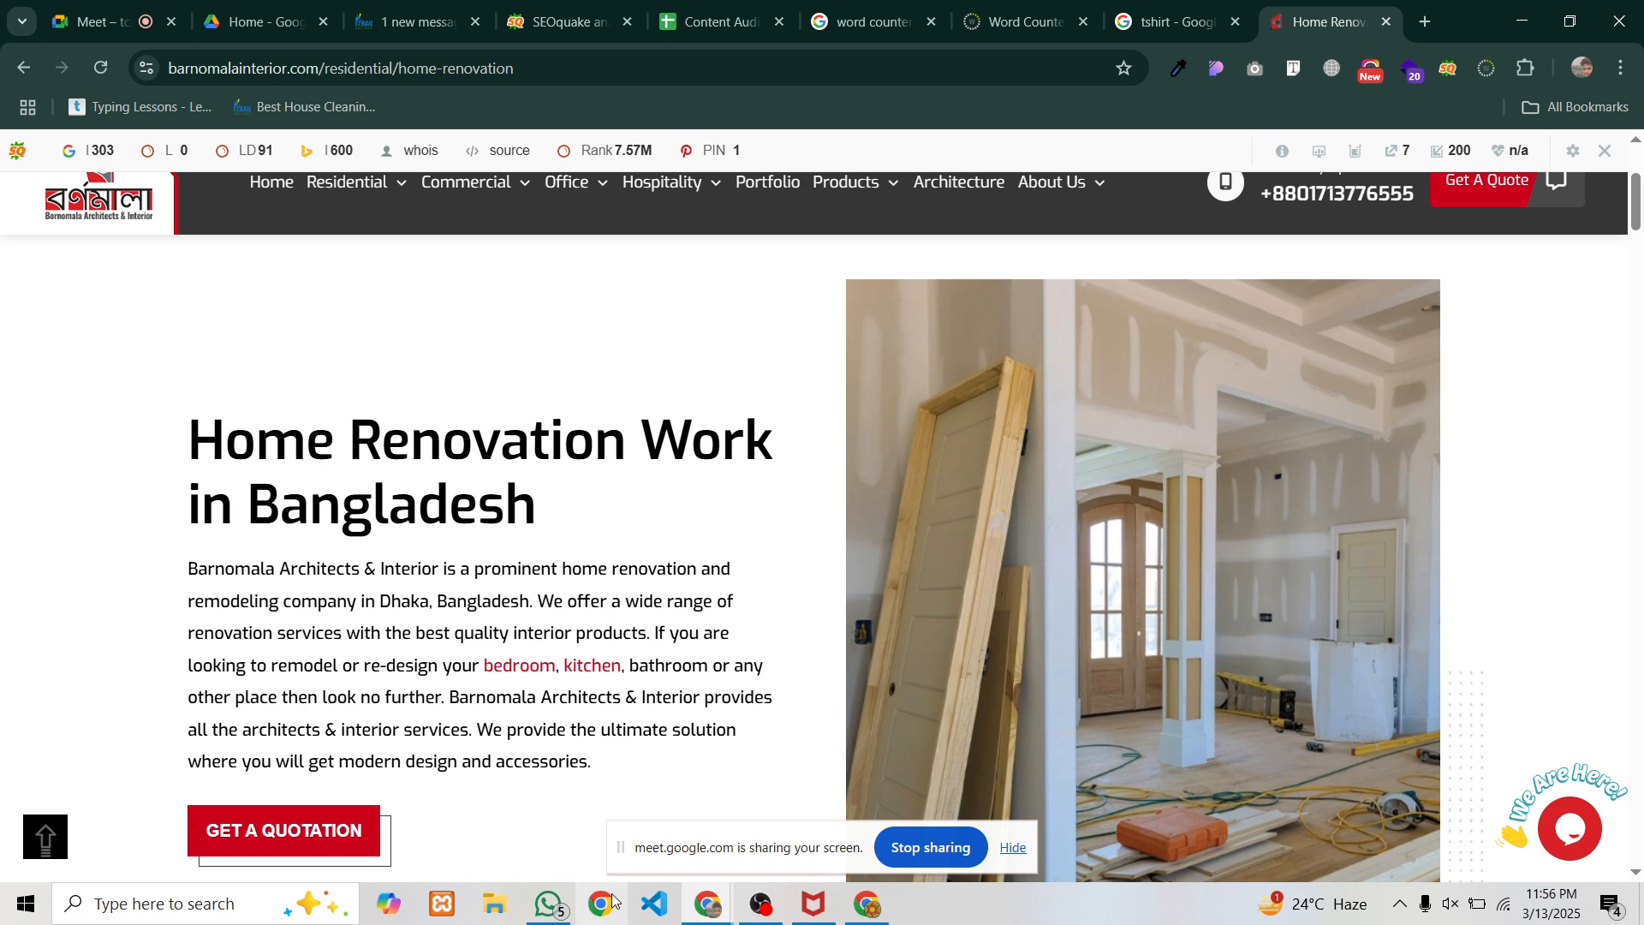
In File Explorer, open Videos > Tham and select 'Complete SEO Course Bangla part 9.jpg'
{"action": "left_click", "coordinate": [496, 906]}
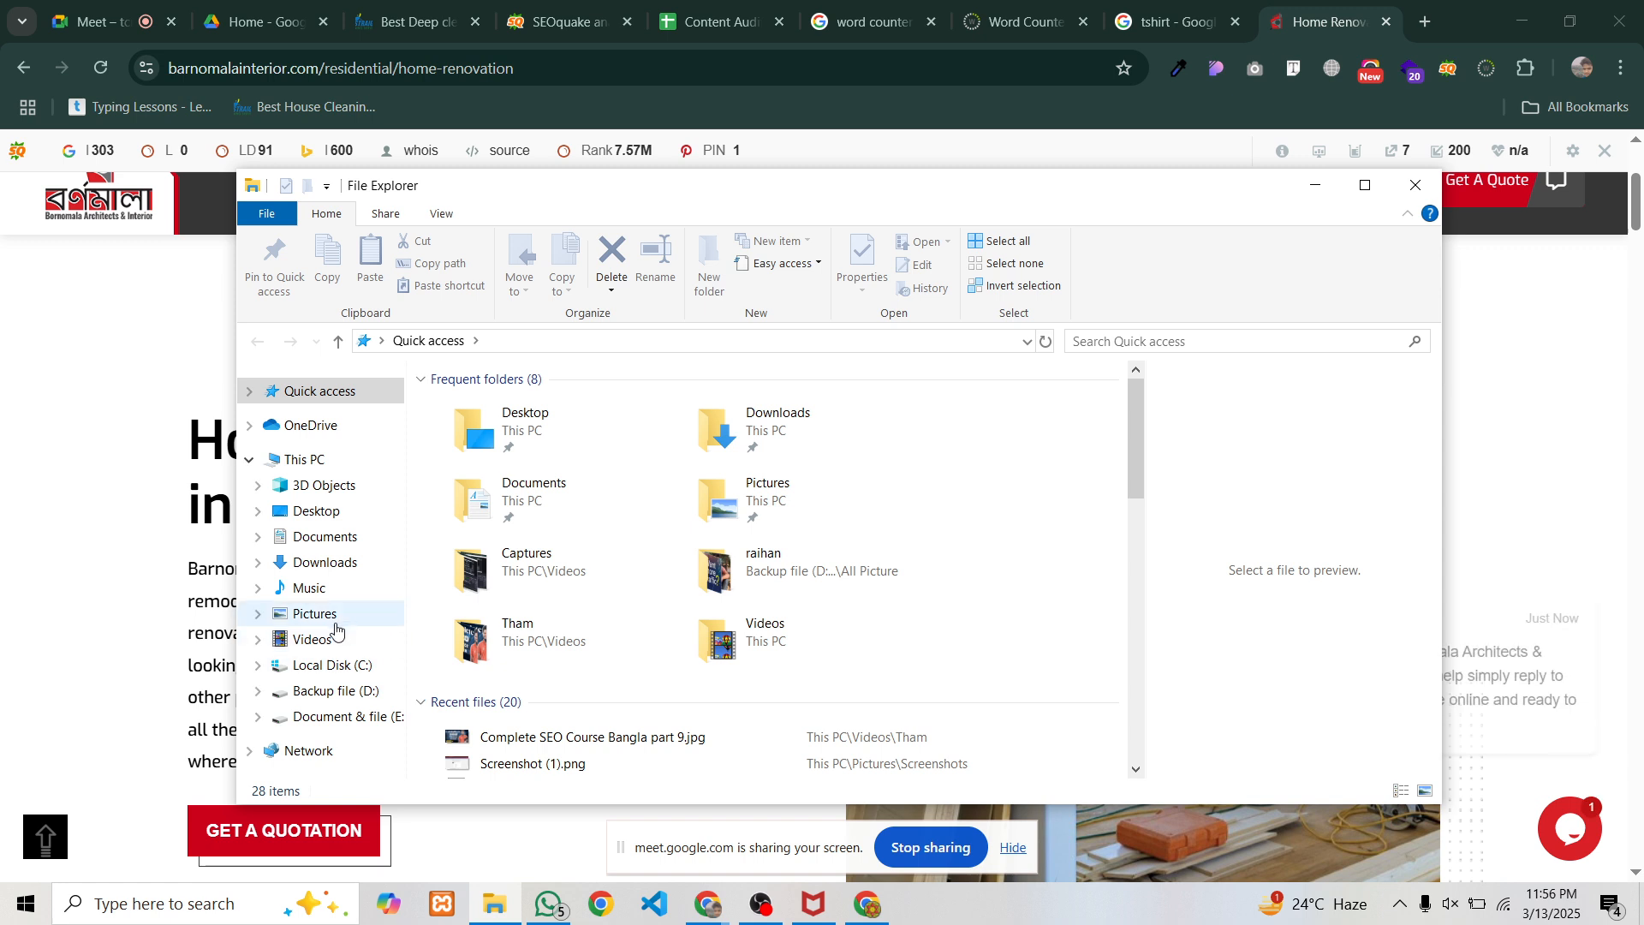
{"action": "left_click", "coordinate": [325, 641]}
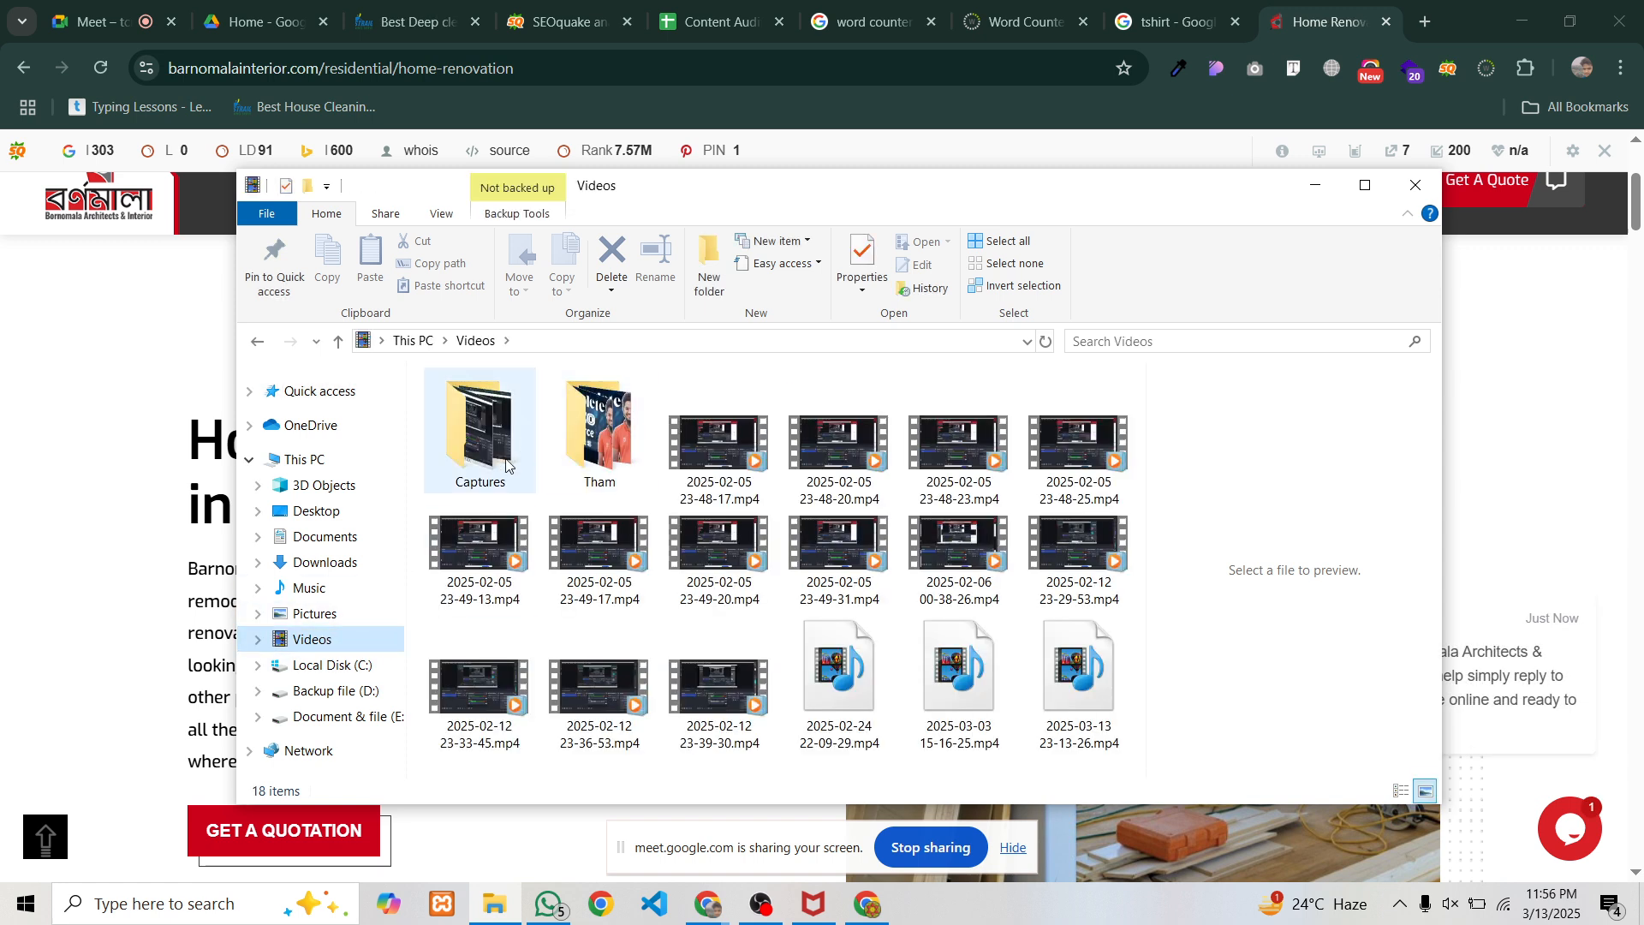
{"action": "double_click", "coordinate": [602, 428]}
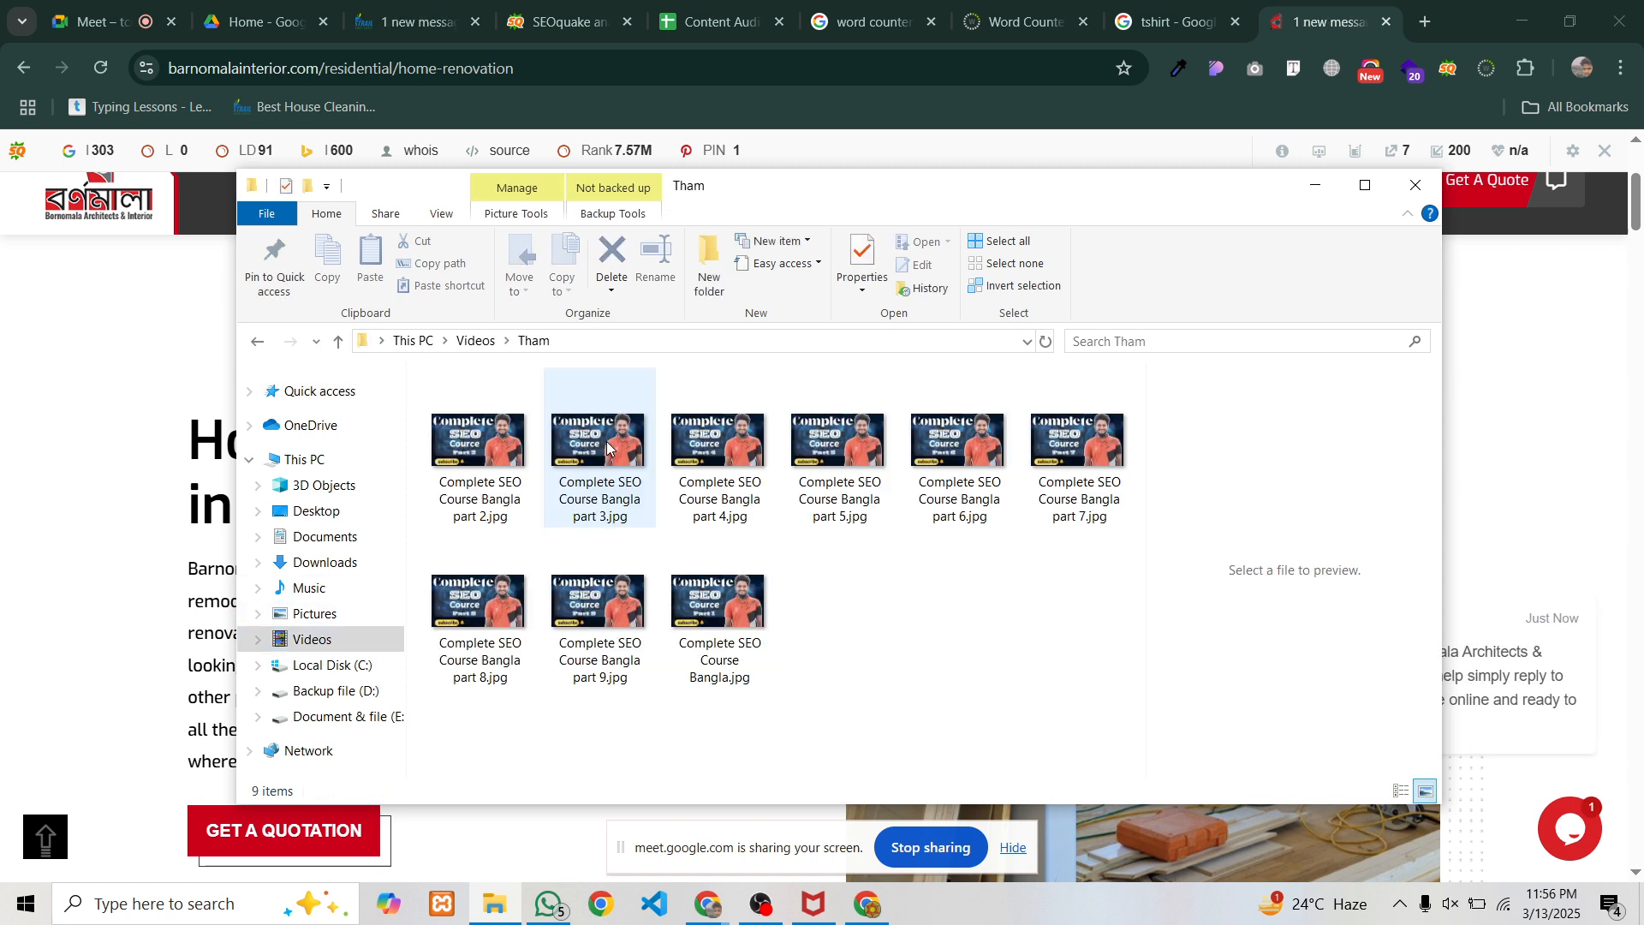
{"action": "left_click", "coordinate": [583, 609]}
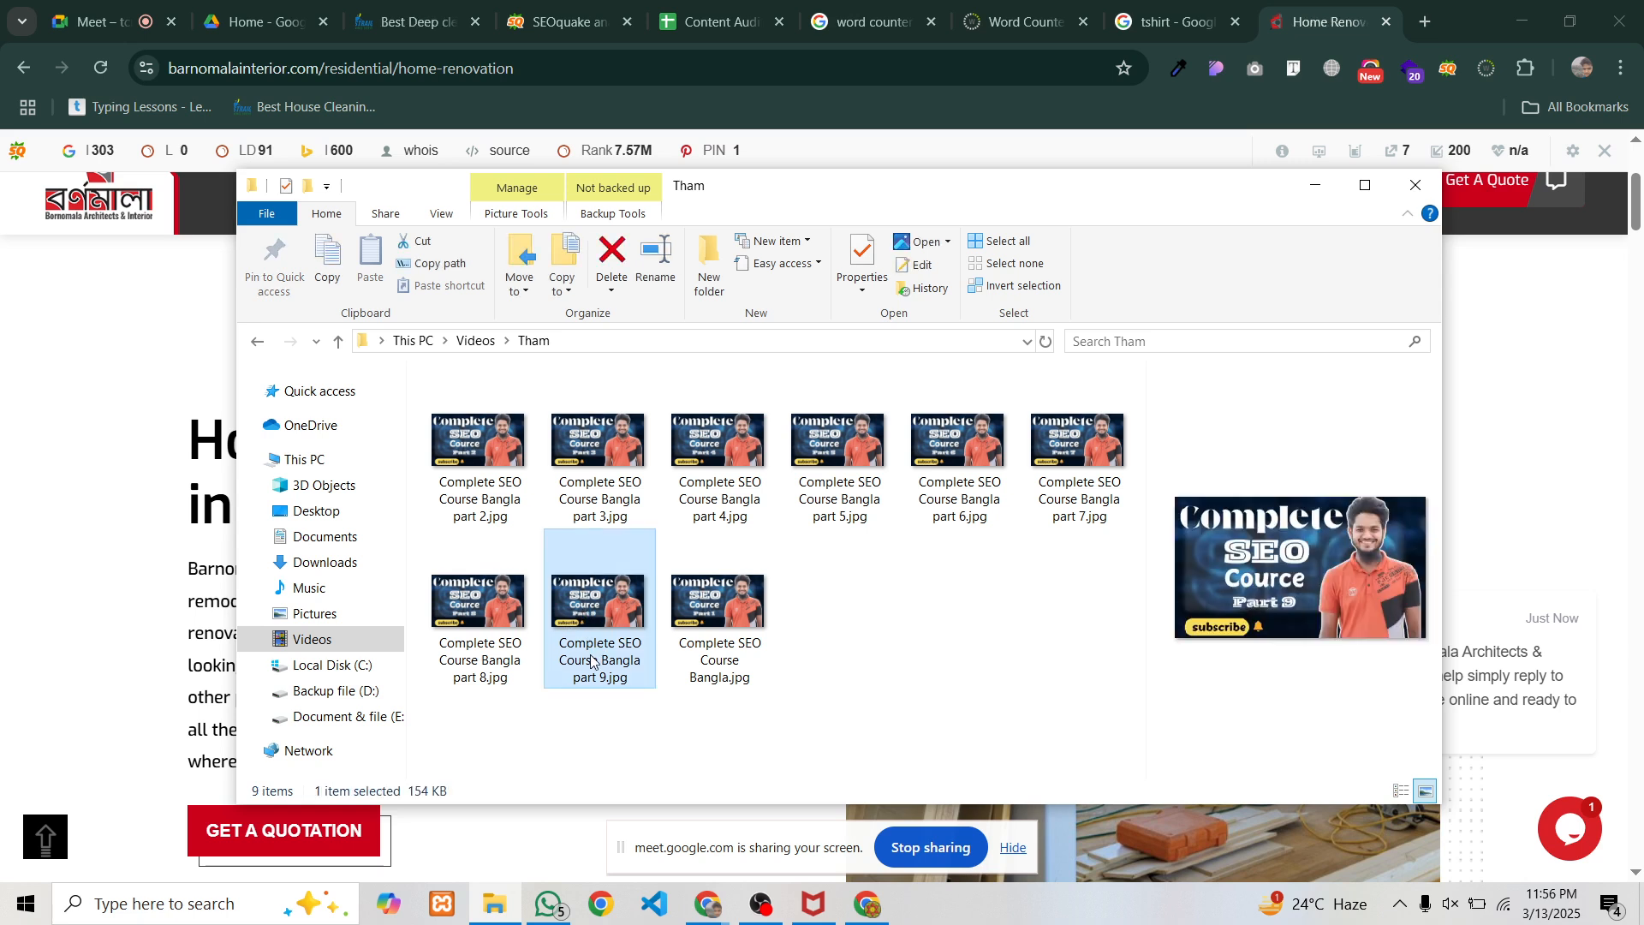
Rename the part 9 thumbnail to a person's full name, keeping the .jpg extension
{"action": "key", "text": "F2"}
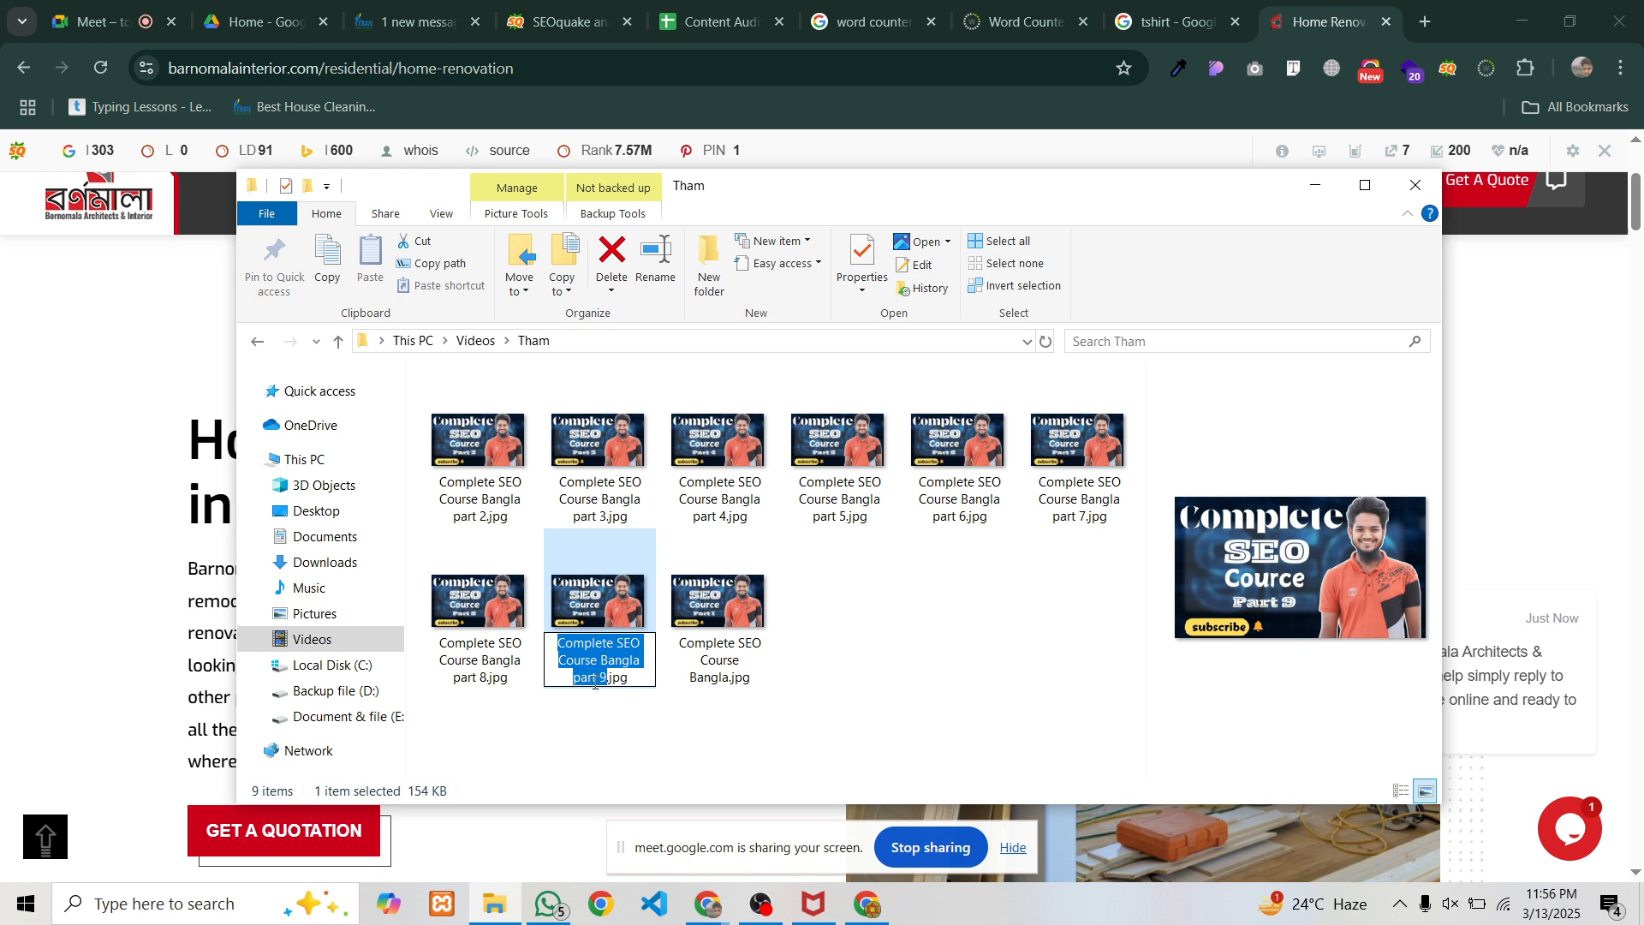
{"action": "left_click", "coordinate": [606, 678]}
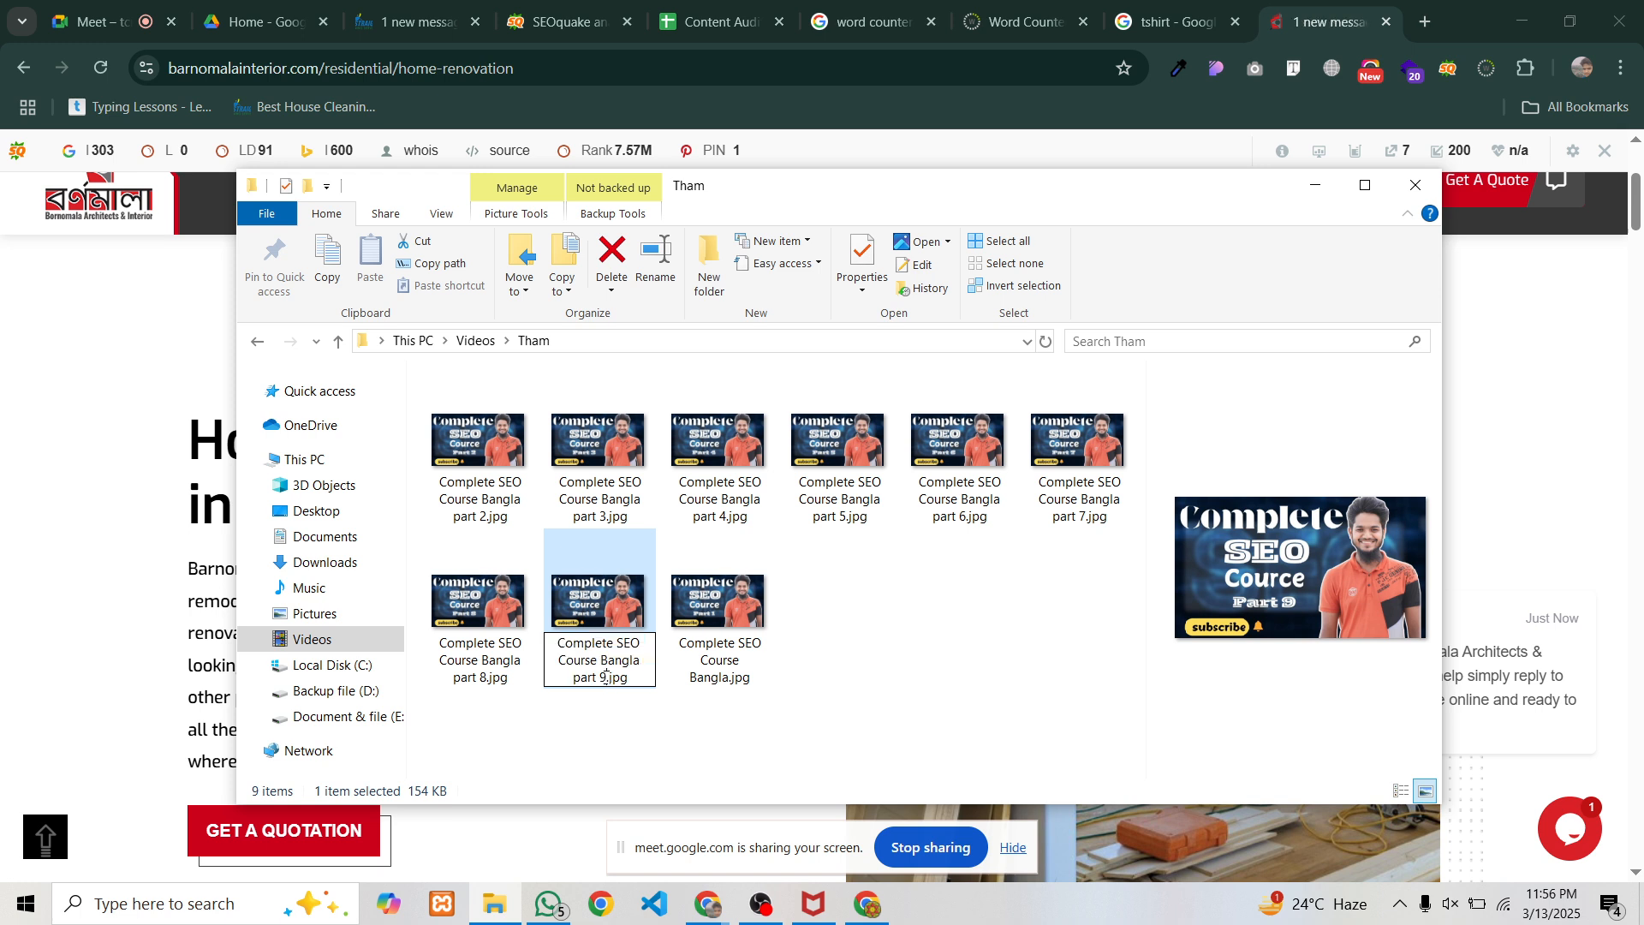
{"action": "left_click", "coordinate": [694, 733]}
{"action": "left_click", "coordinate": [587, 665]}
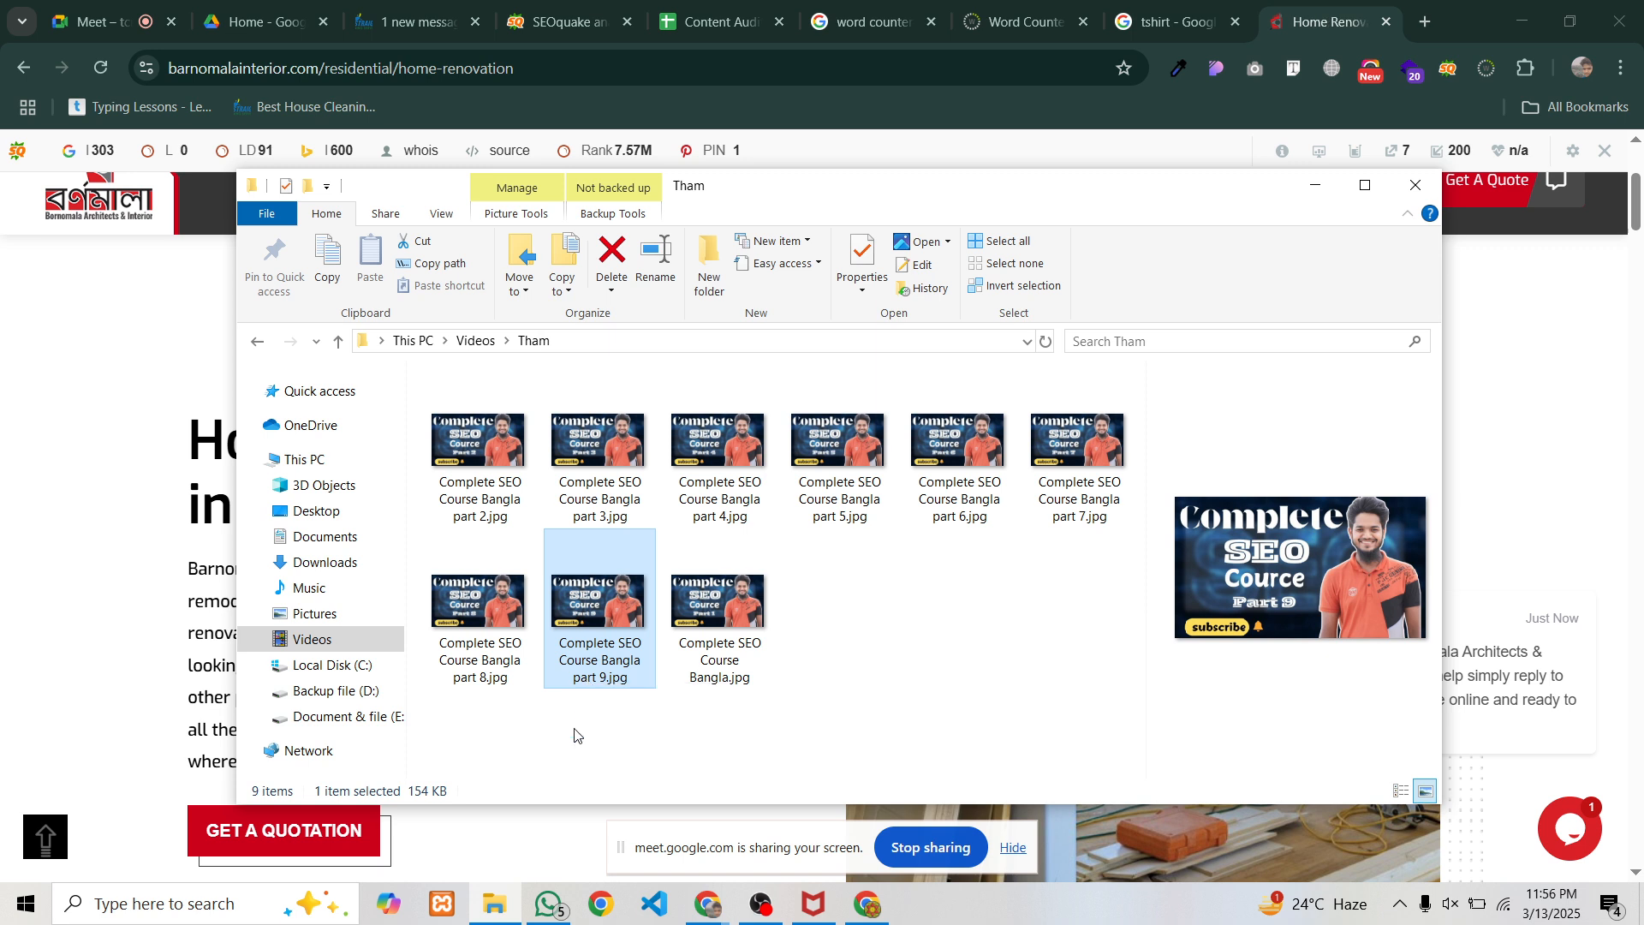
{"action": "key", "text": "F2"}
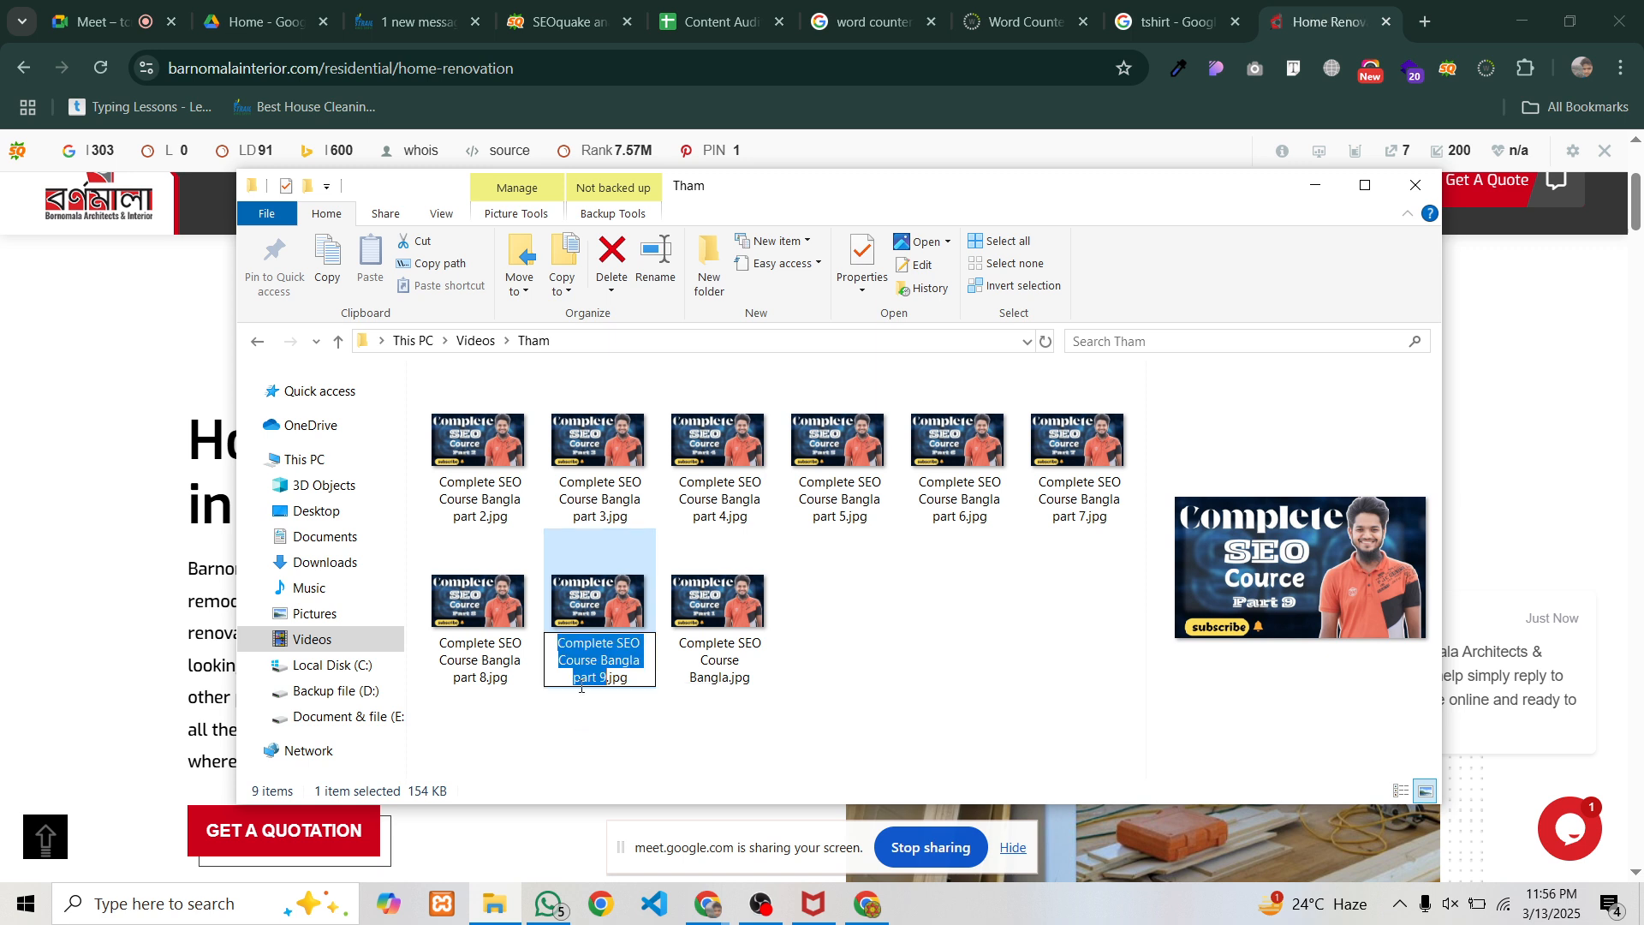
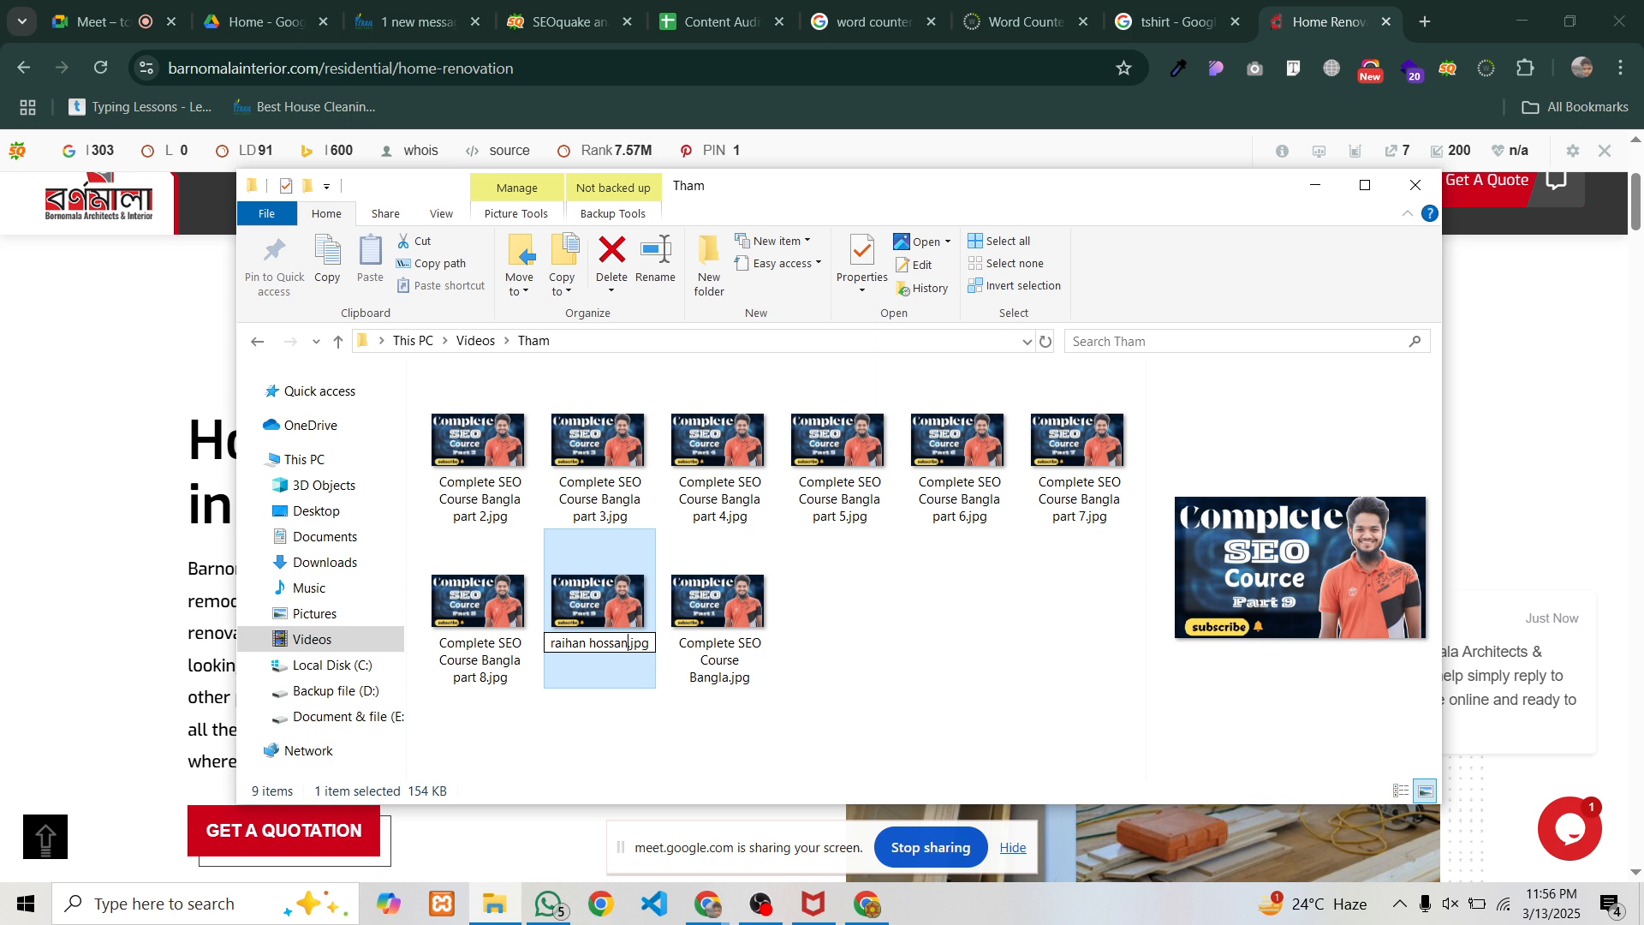
{"action": "left_click", "coordinate": [579, 688]}
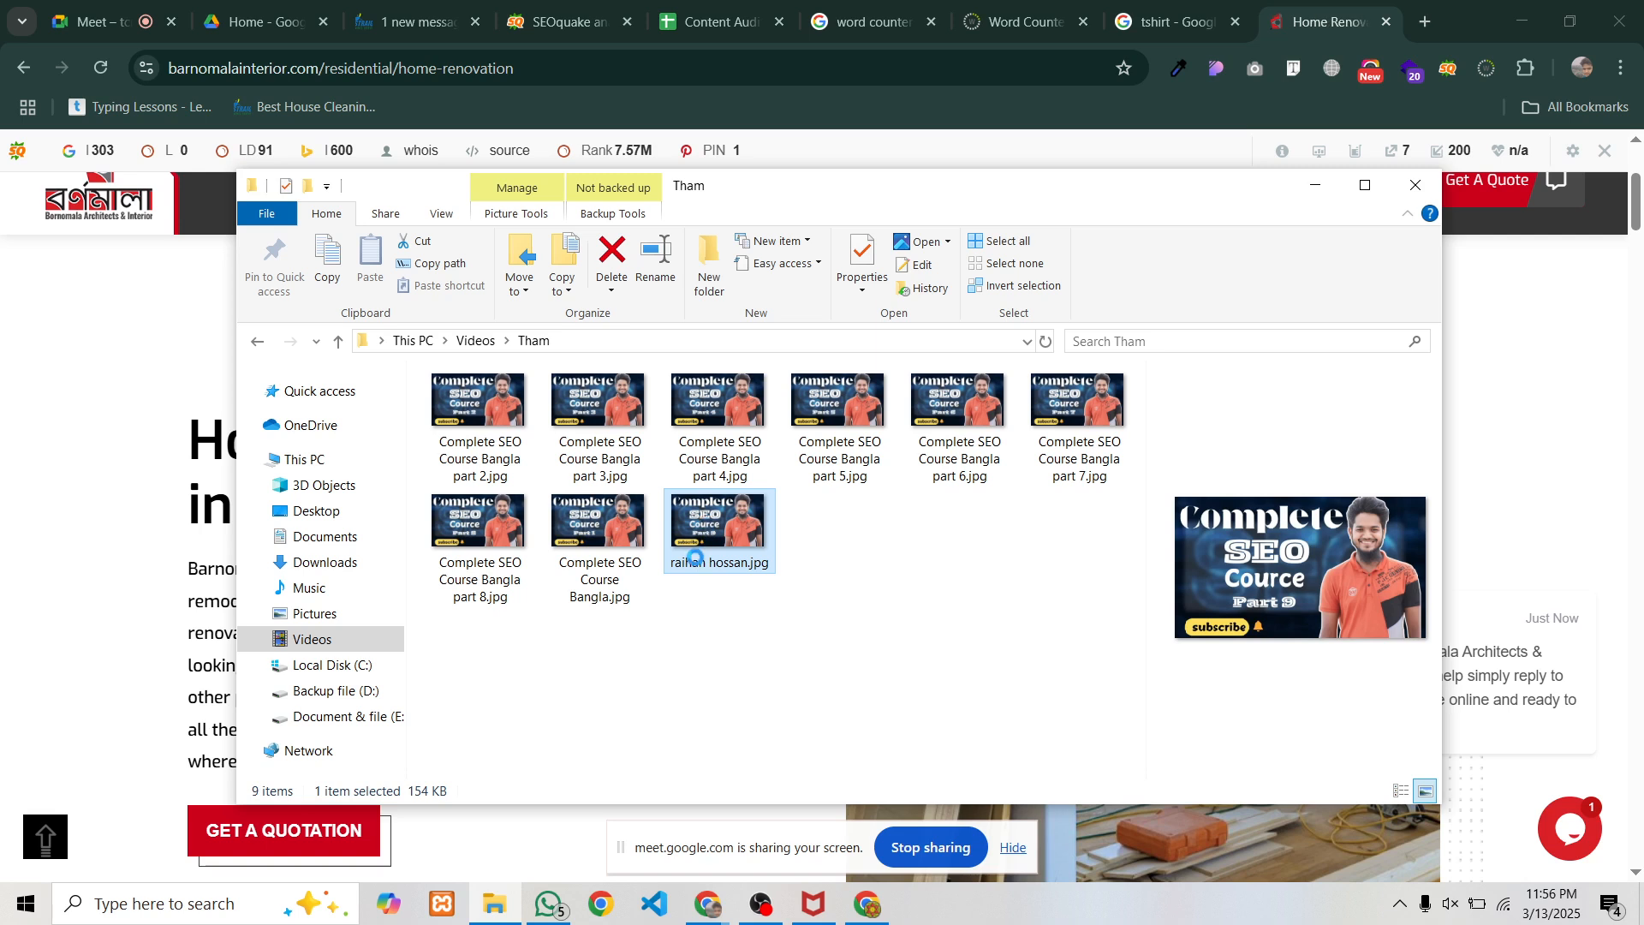
{"action": "right_click", "coordinate": [741, 562]}
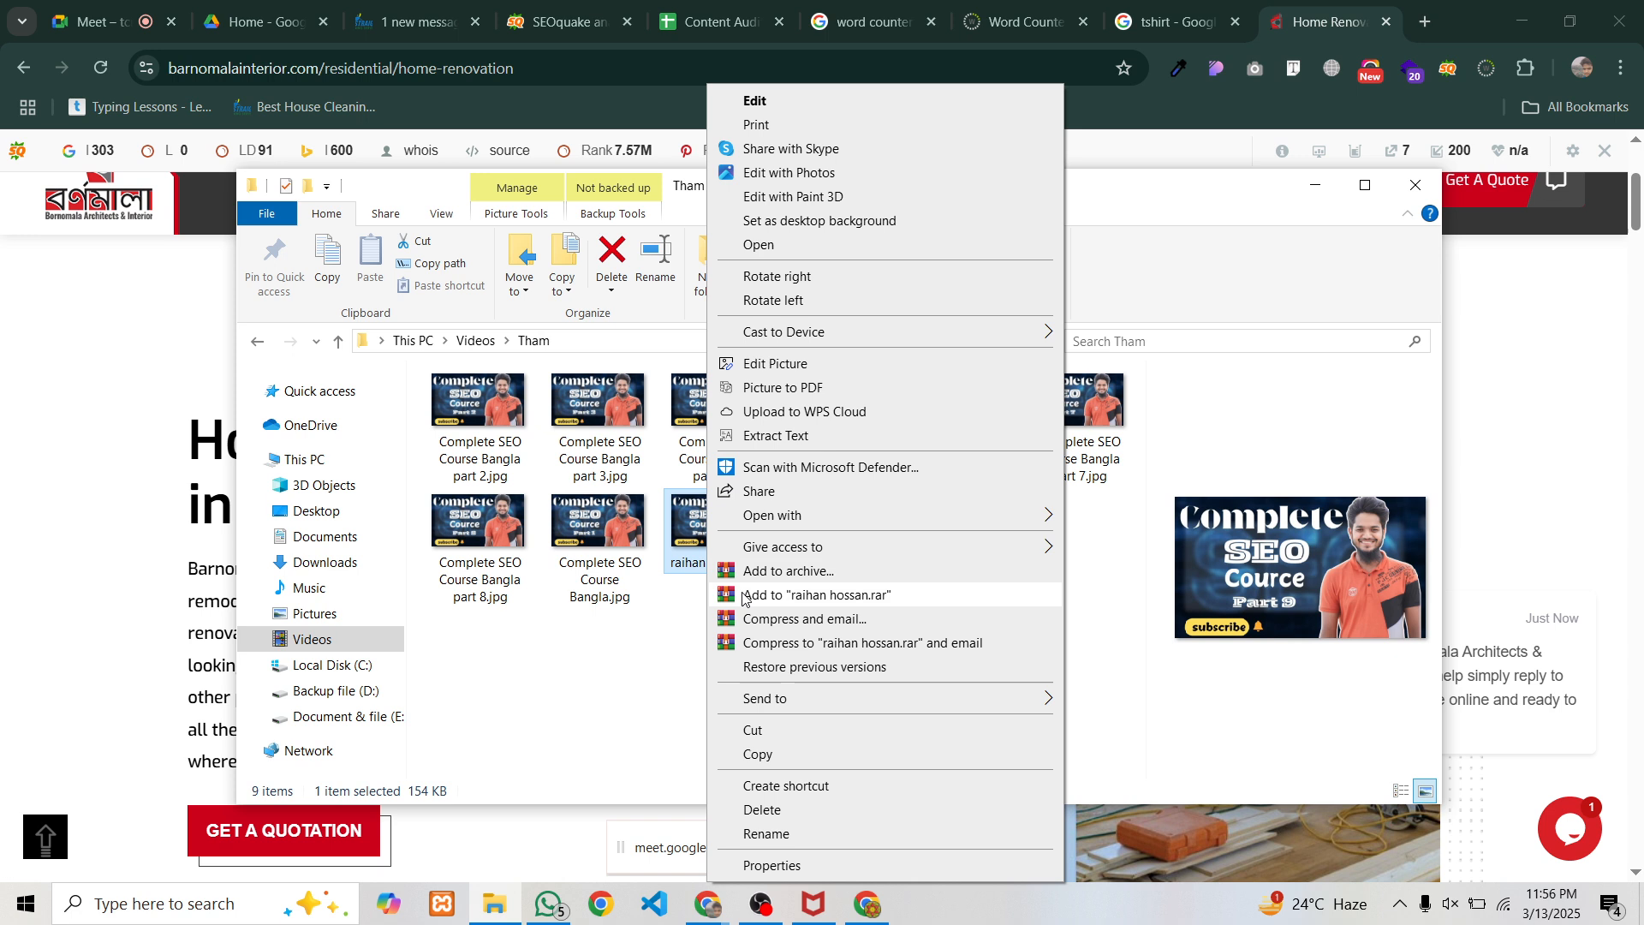
{"action": "left_click", "coordinate": [771, 866]}
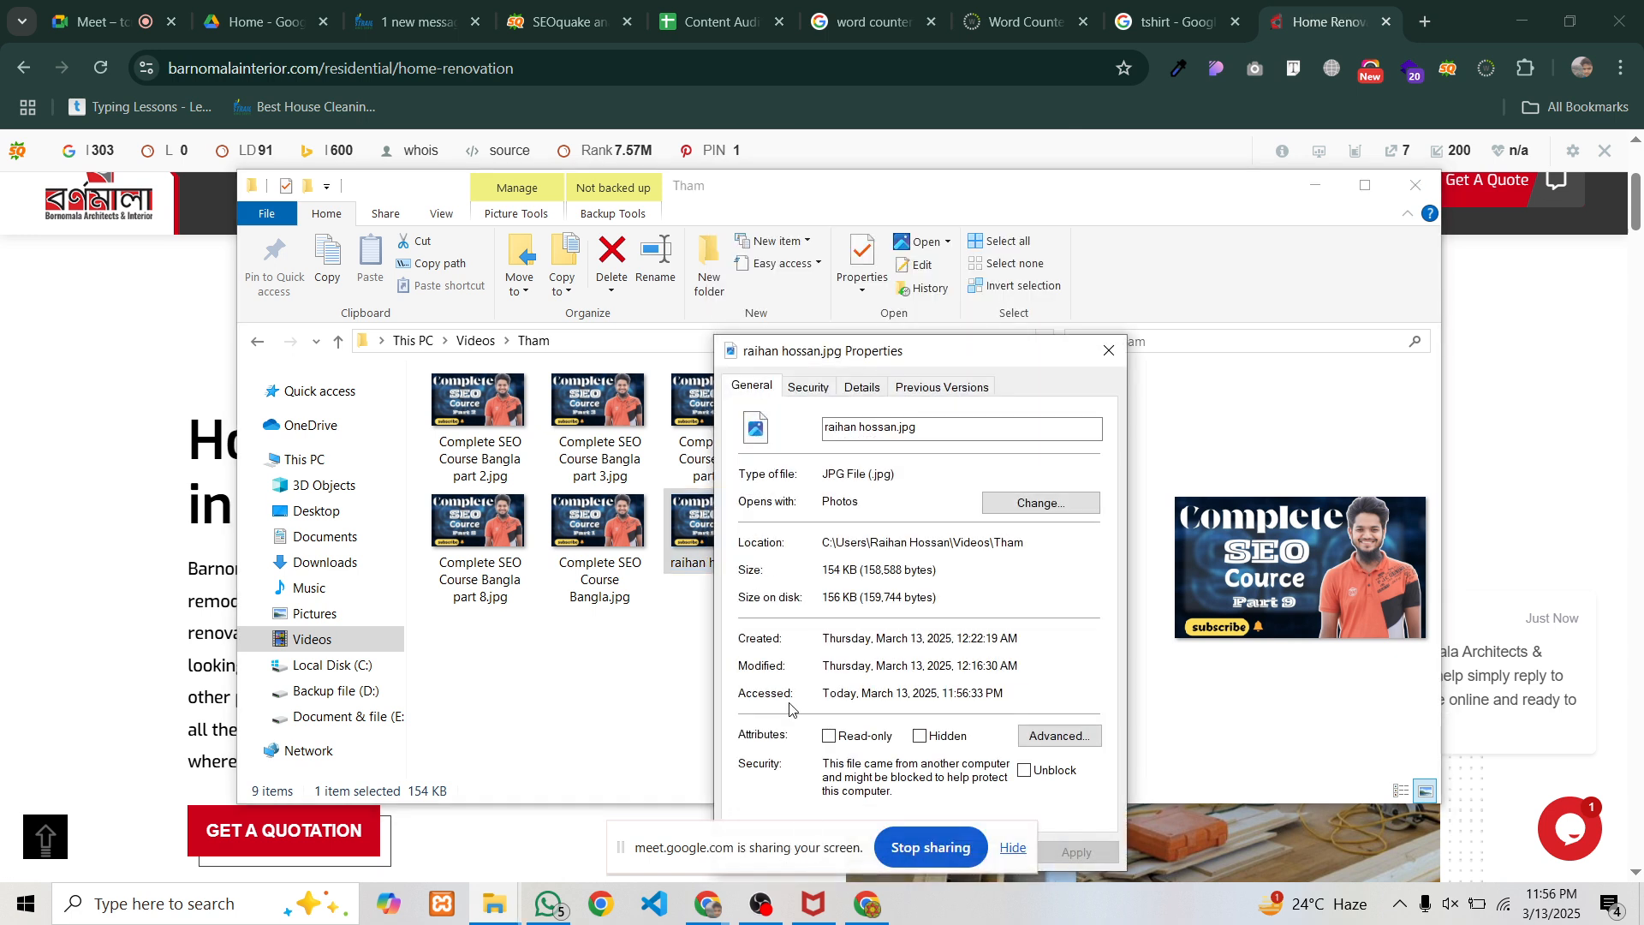
{"action": "left_click", "coordinate": [863, 388]}
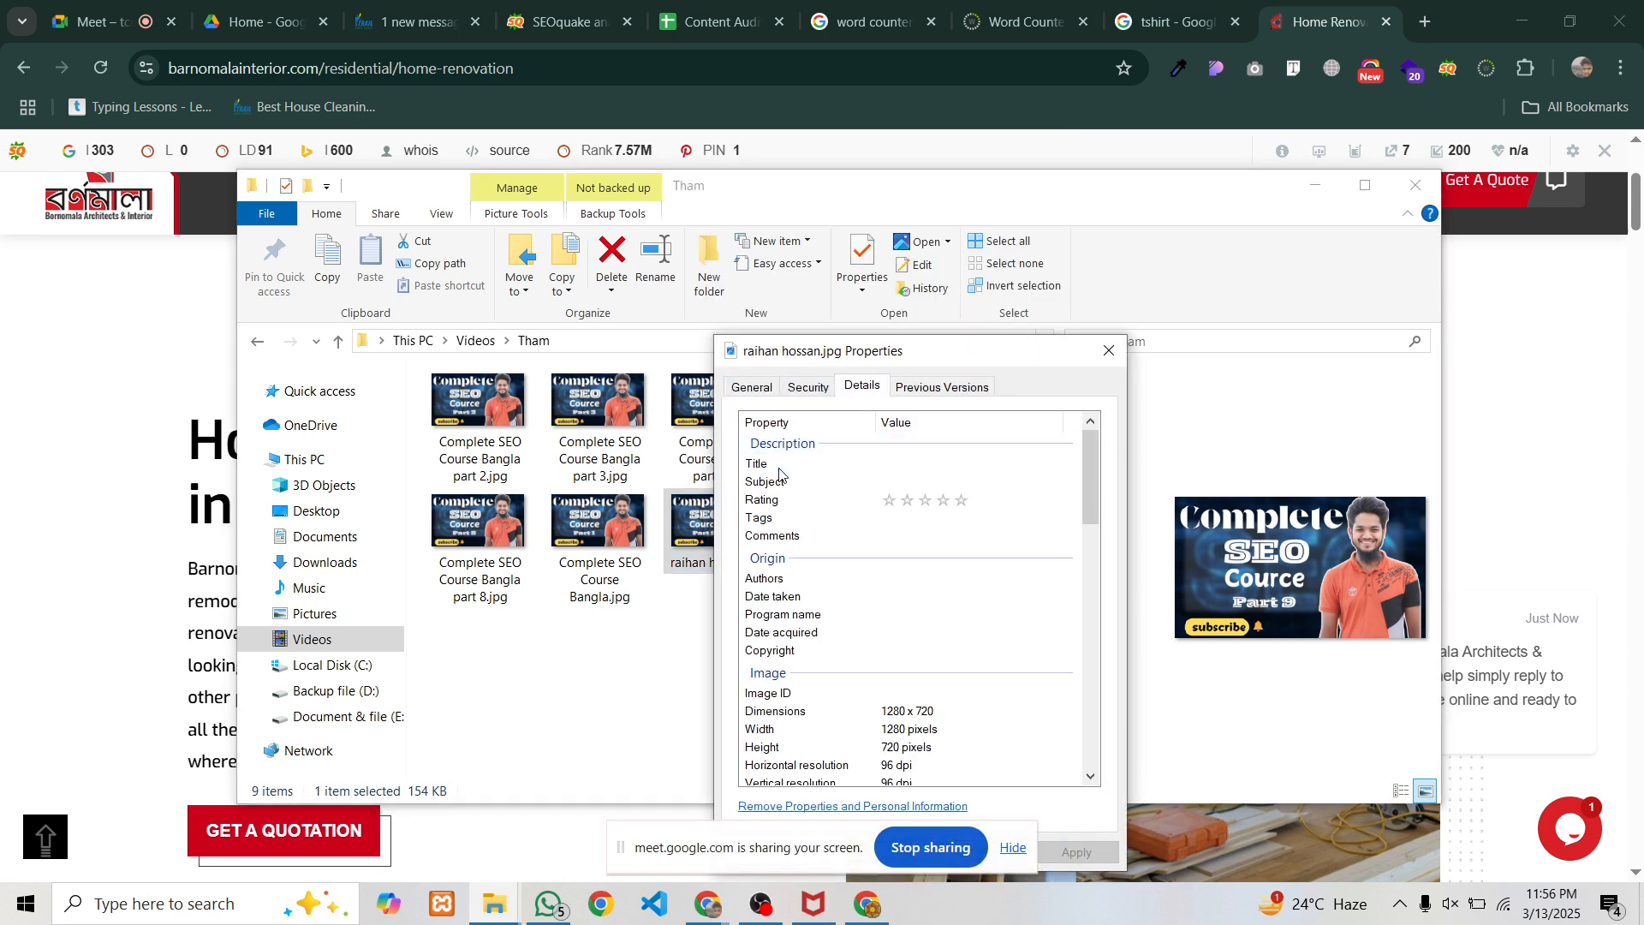
{"action": "left_click", "coordinate": [875, 467]}
{"action": "left_click", "coordinate": [887, 481]}
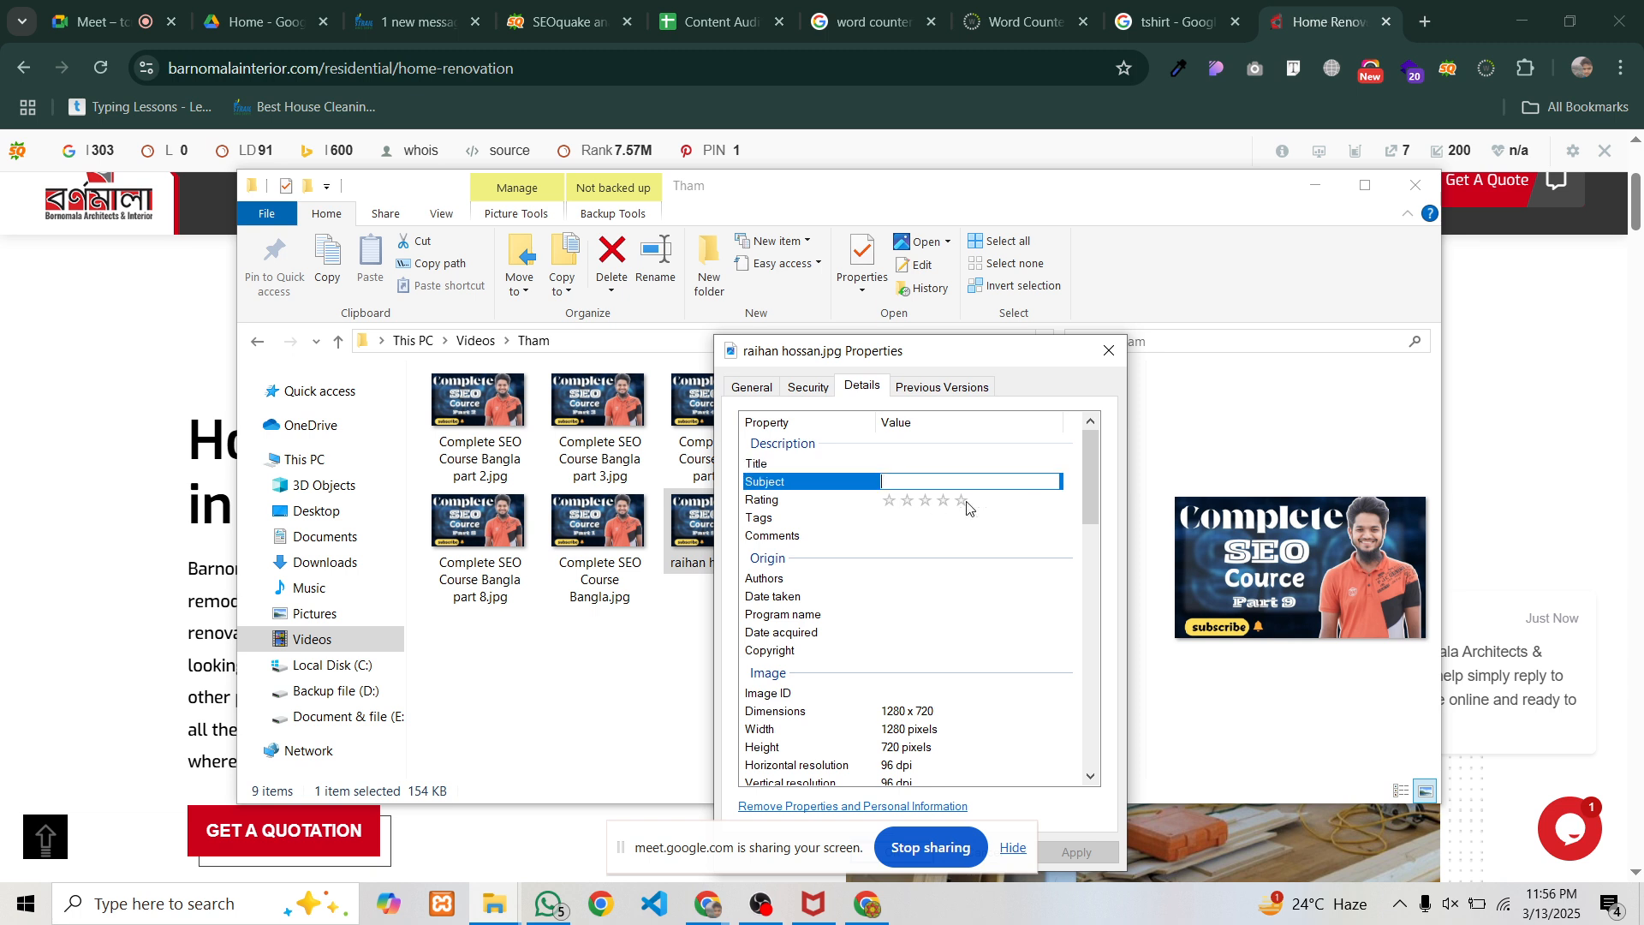
{"action": "left_click", "coordinate": [962, 501]}
{"action": "left_click", "coordinate": [922, 519]}
{"action": "left_click", "coordinate": [918, 537]}
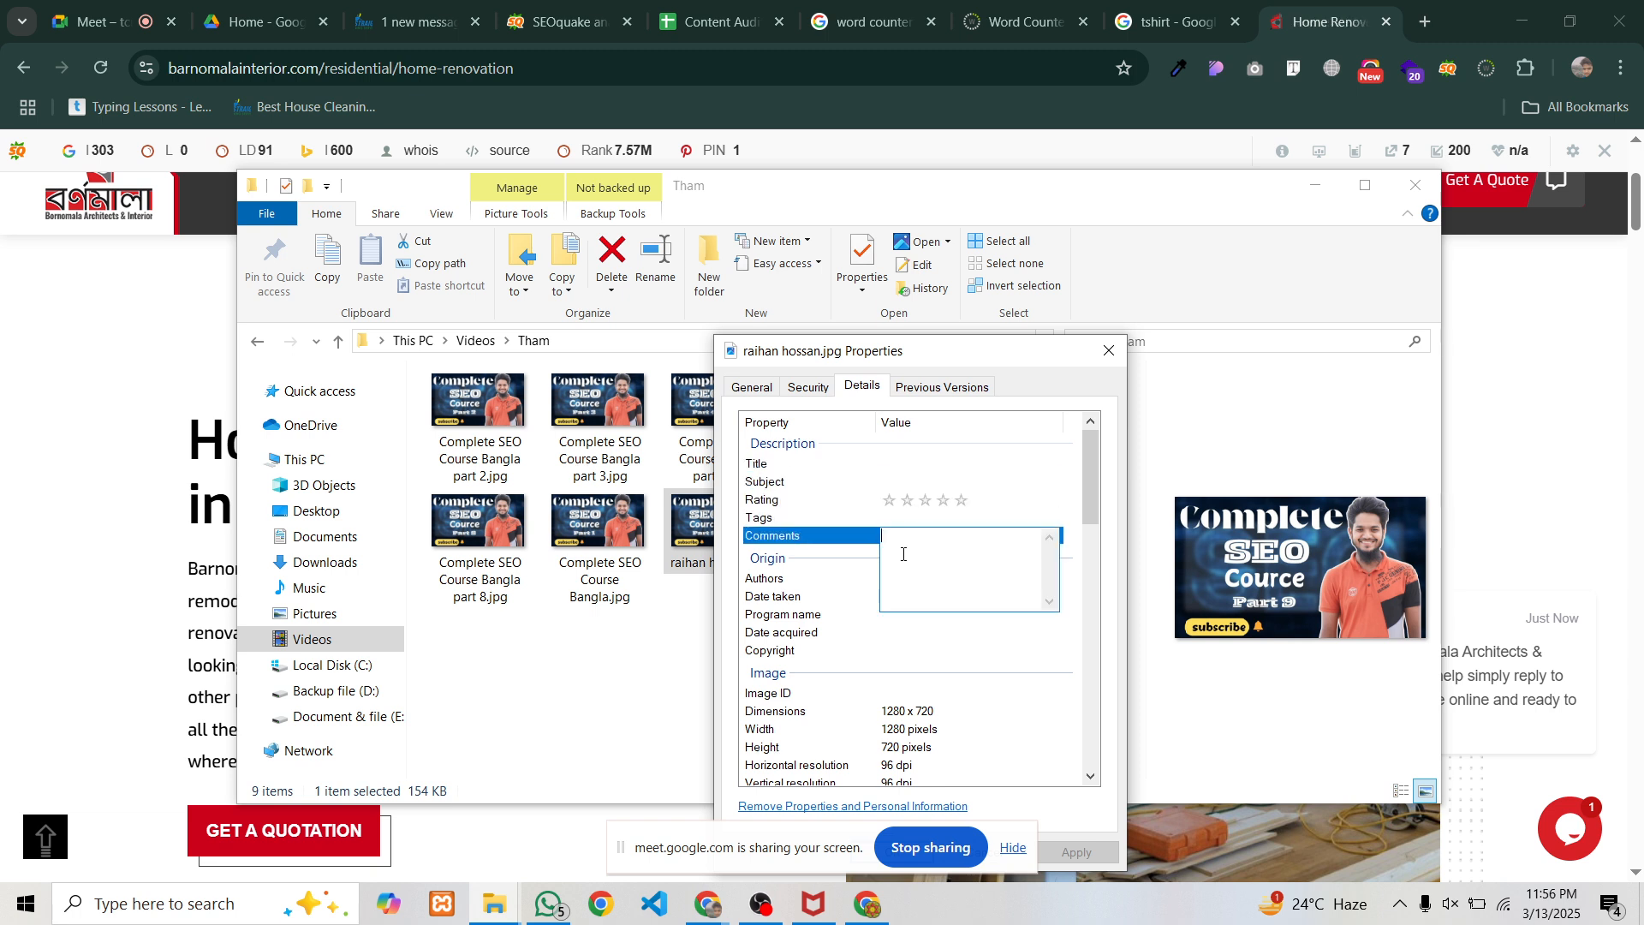
{"action": "left_click", "coordinate": [915, 578]}
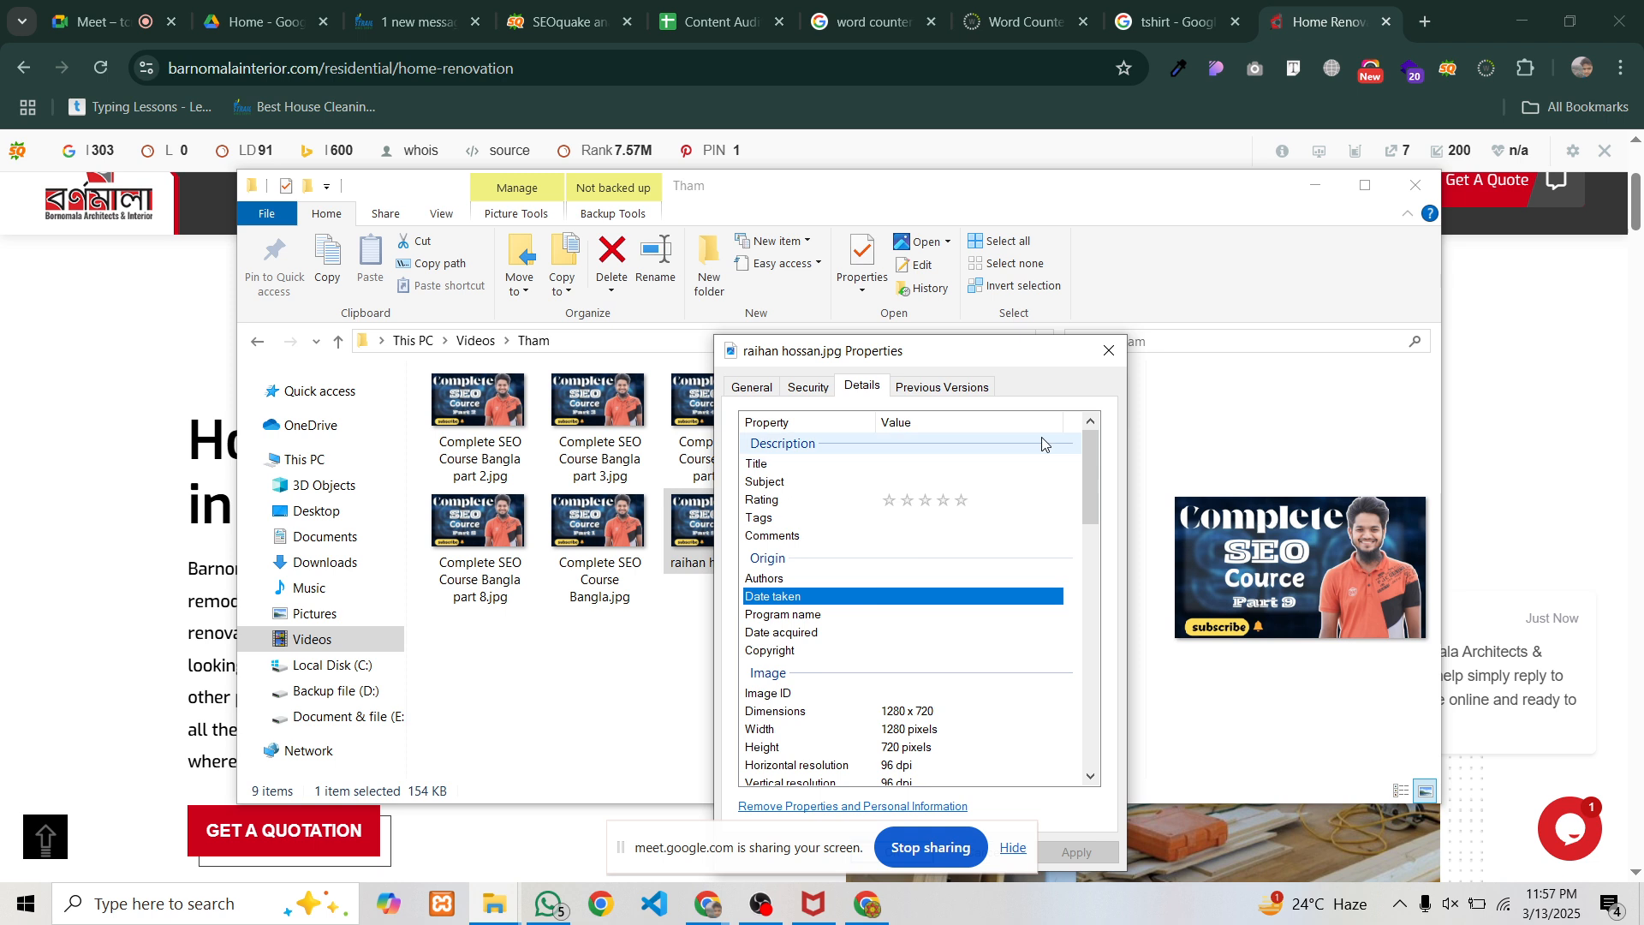
{"action": "left_click", "coordinate": [1108, 350]}
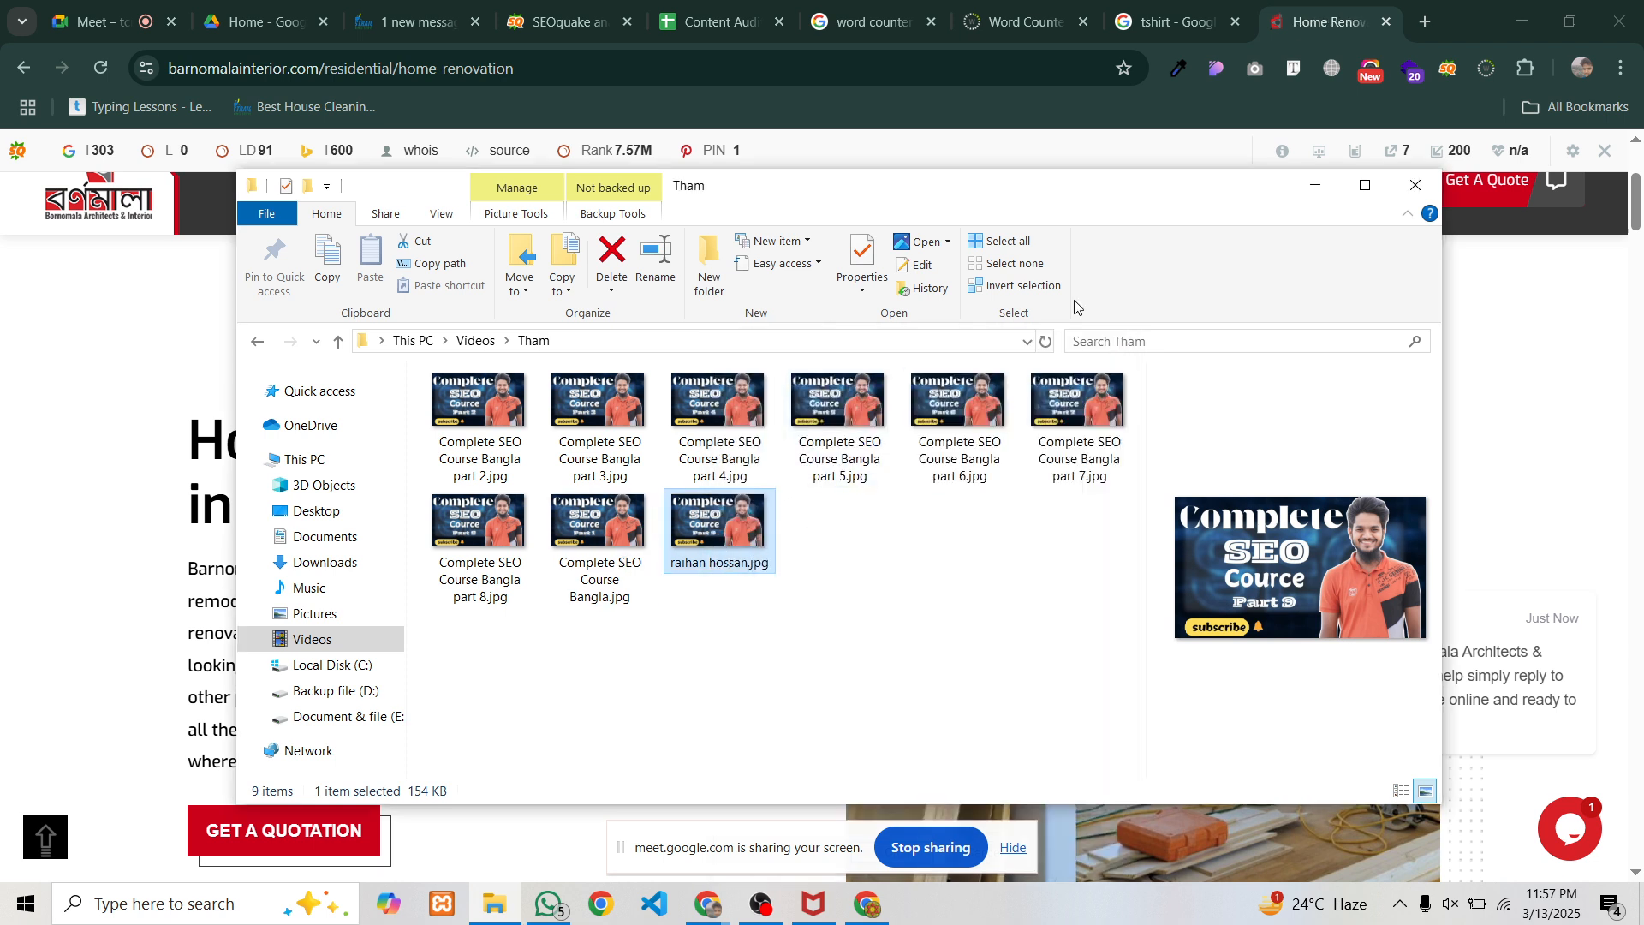
Close File Explorer, scroll through the Barnomala renovation page, and bring OBS Studio forward
{"action": "left_click", "coordinate": [1412, 190]}
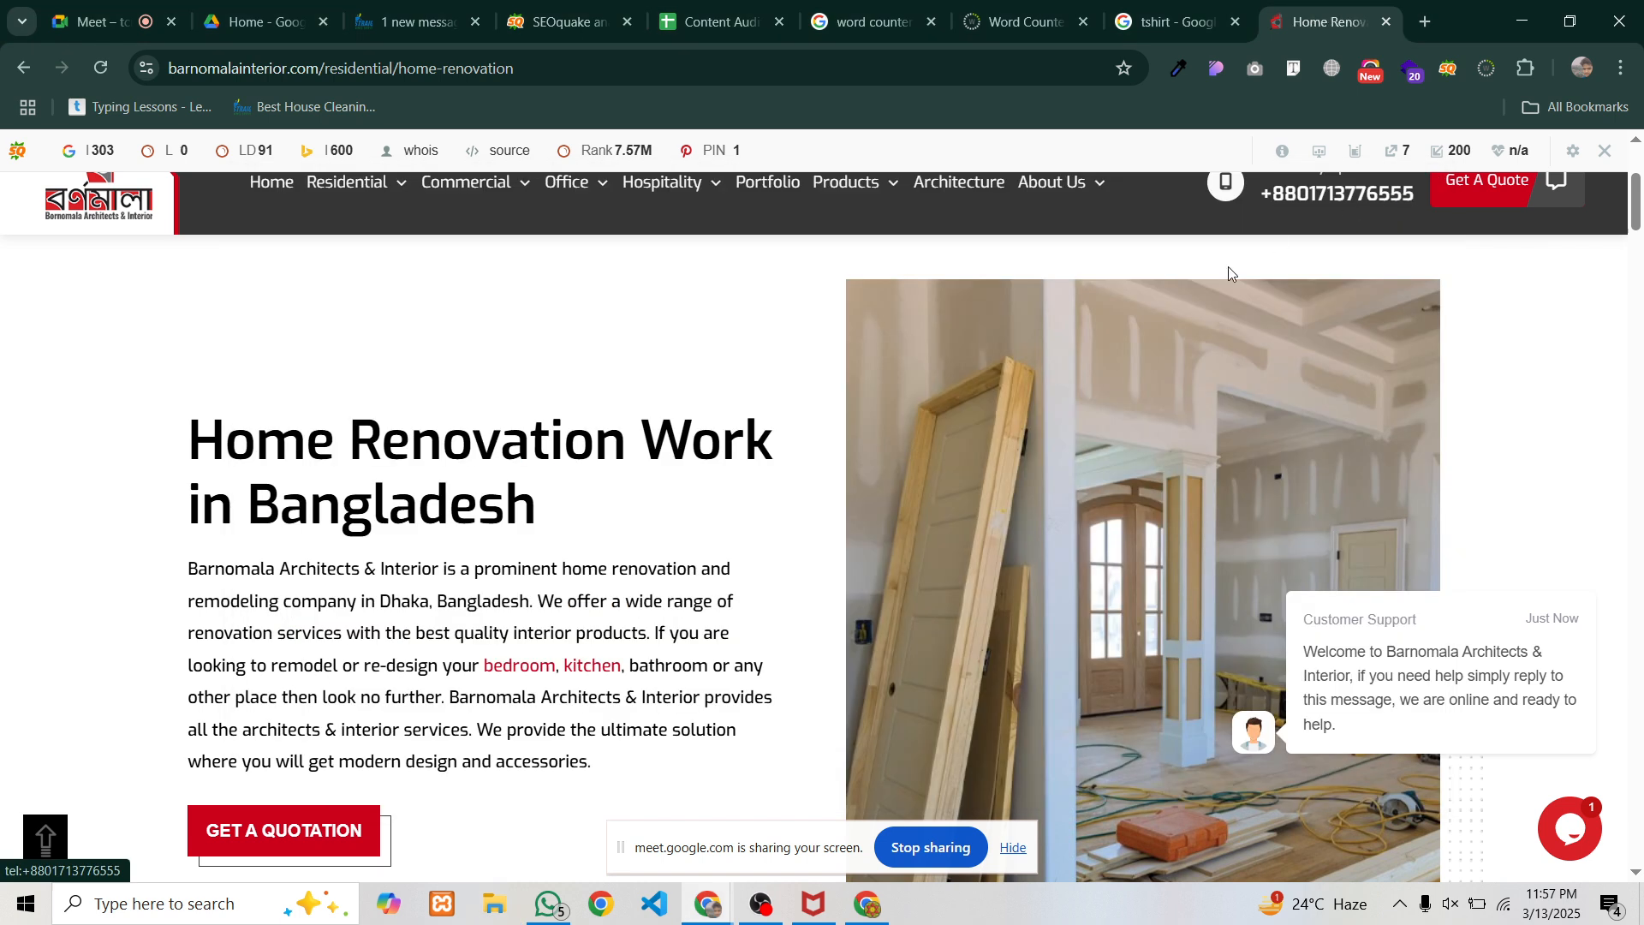
{"action": "scroll", "coordinate": [882, 428], "scroll_direction": "down", "scroll_amount": 3}
{"action": "scroll", "coordinate": [882, 429], "scroll_direction": "down", "scroll_amount": 3}
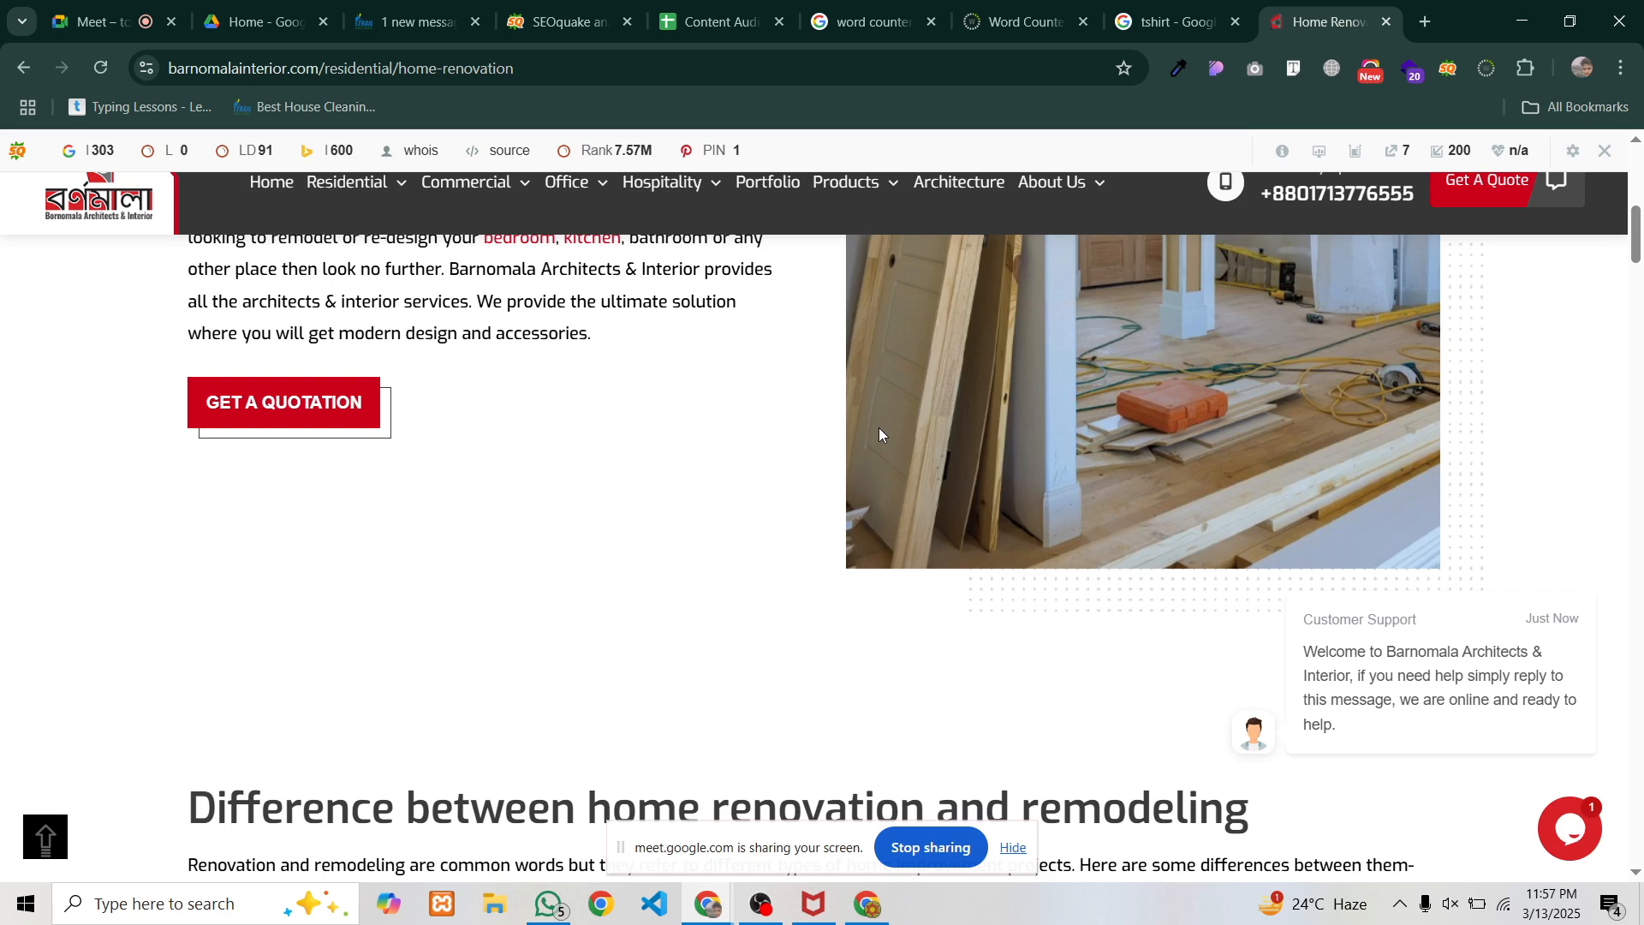
{"action": "scroll", "coordinate": [863, 491], "scroll_direction": "up", "scroll_amount": 9}
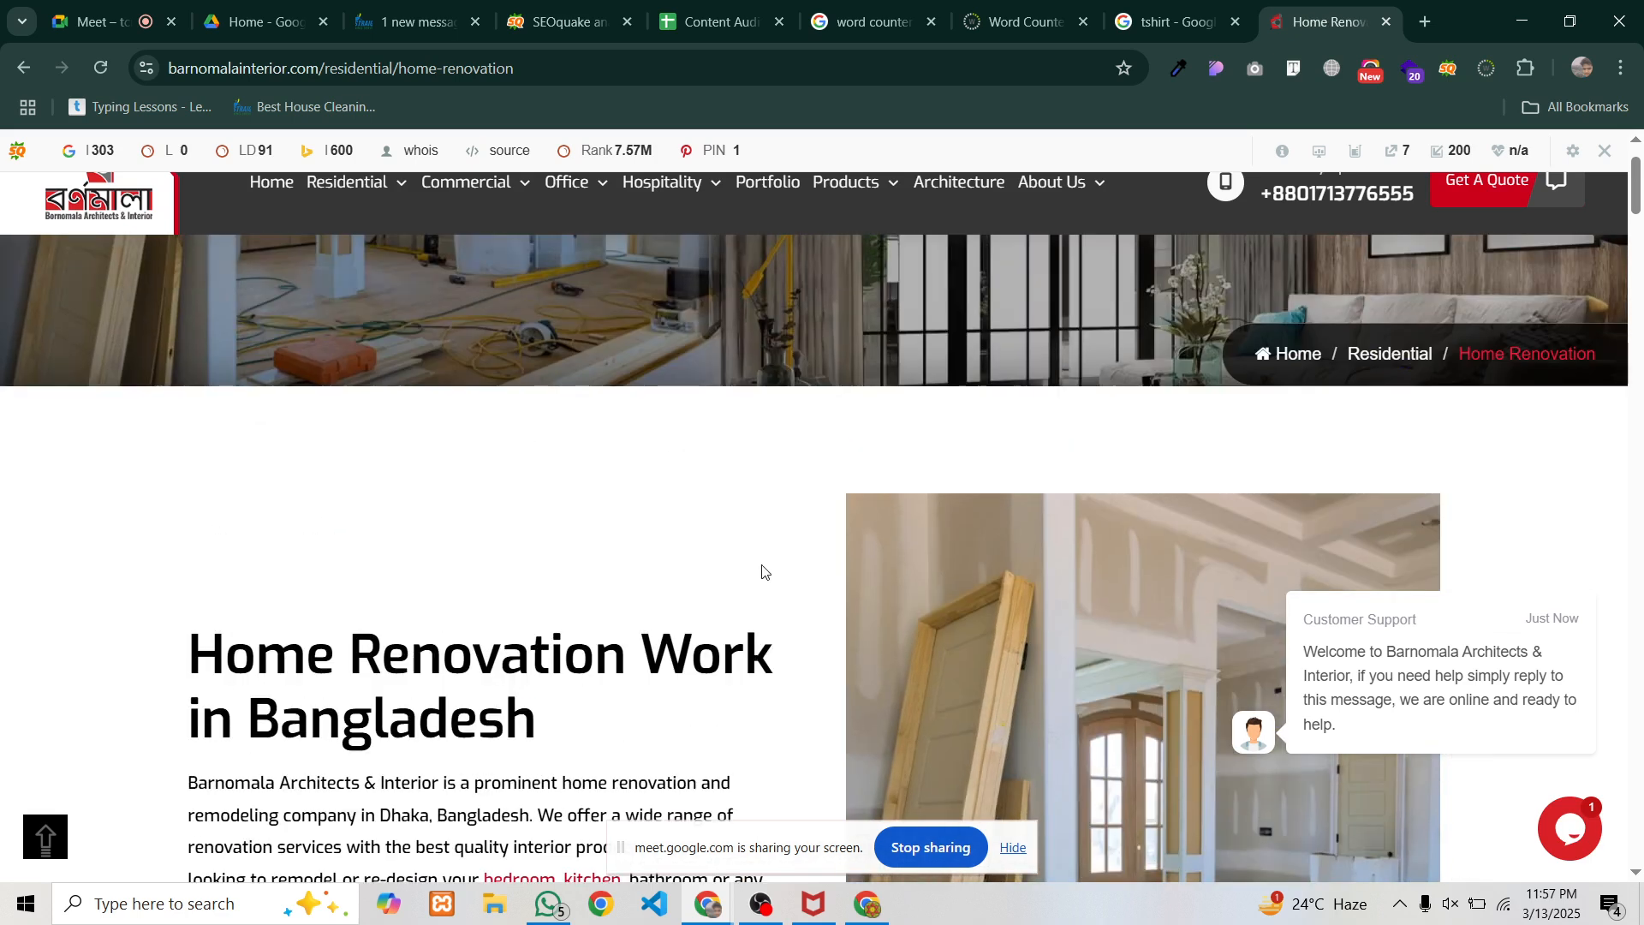
{"action": "scroll", "coordinate": [789, 613], "scroll_direction": "down", "scroll_amount": 3}
{"action": "left_click", "coordinate": [754, 913]}
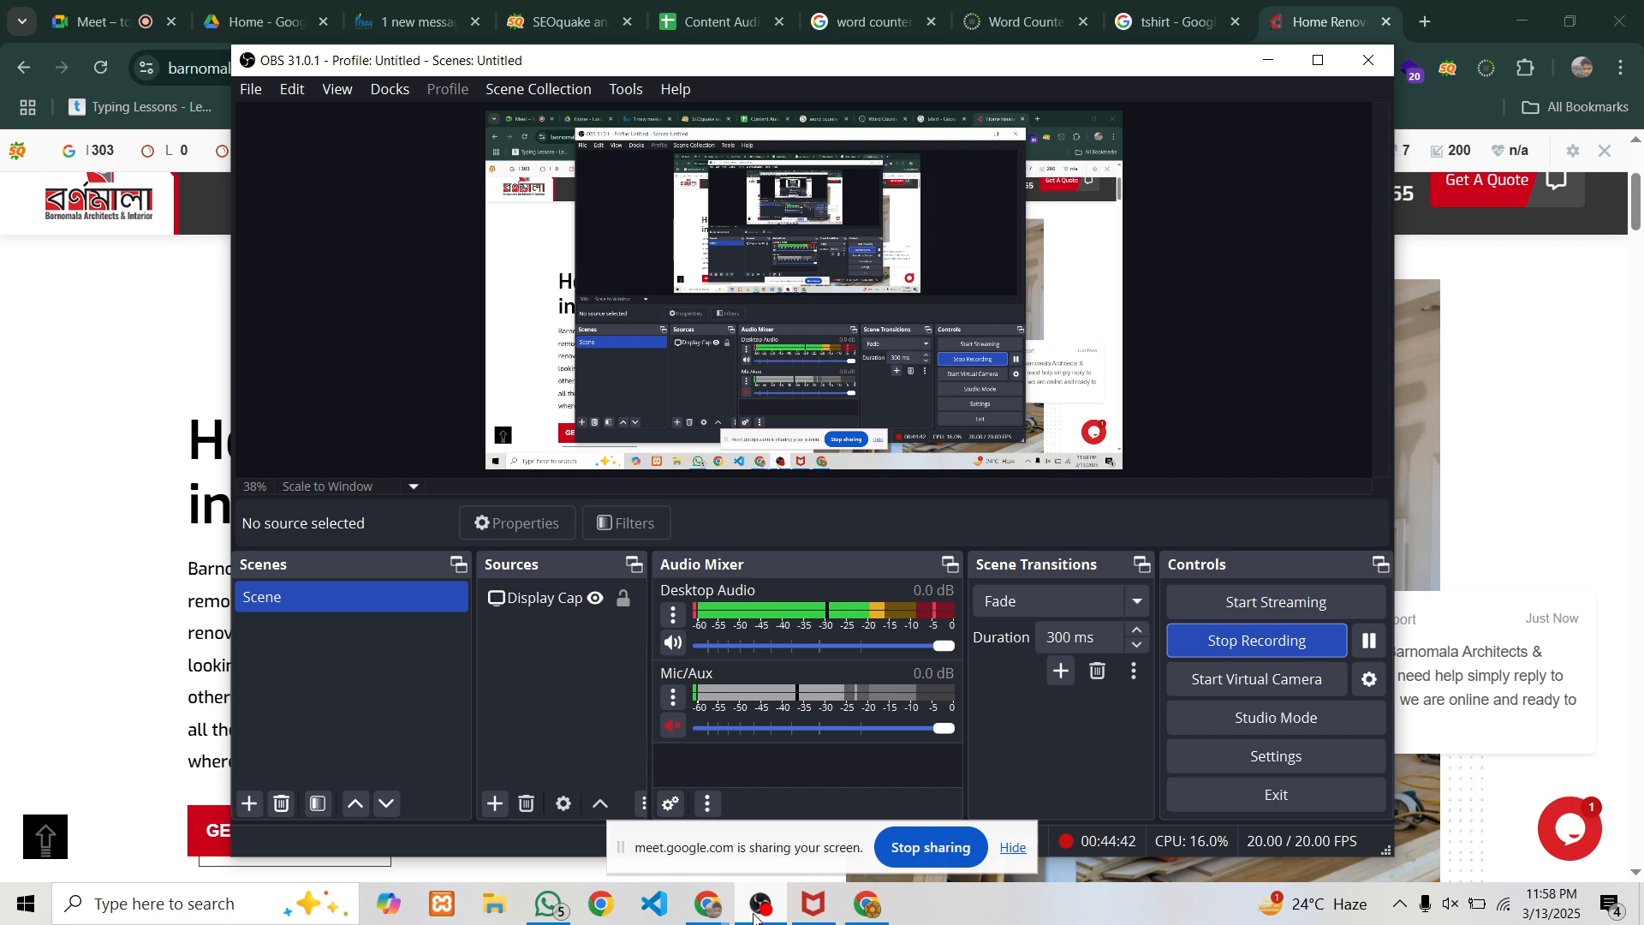
{"action": "key", "text": "alt+Tab"}
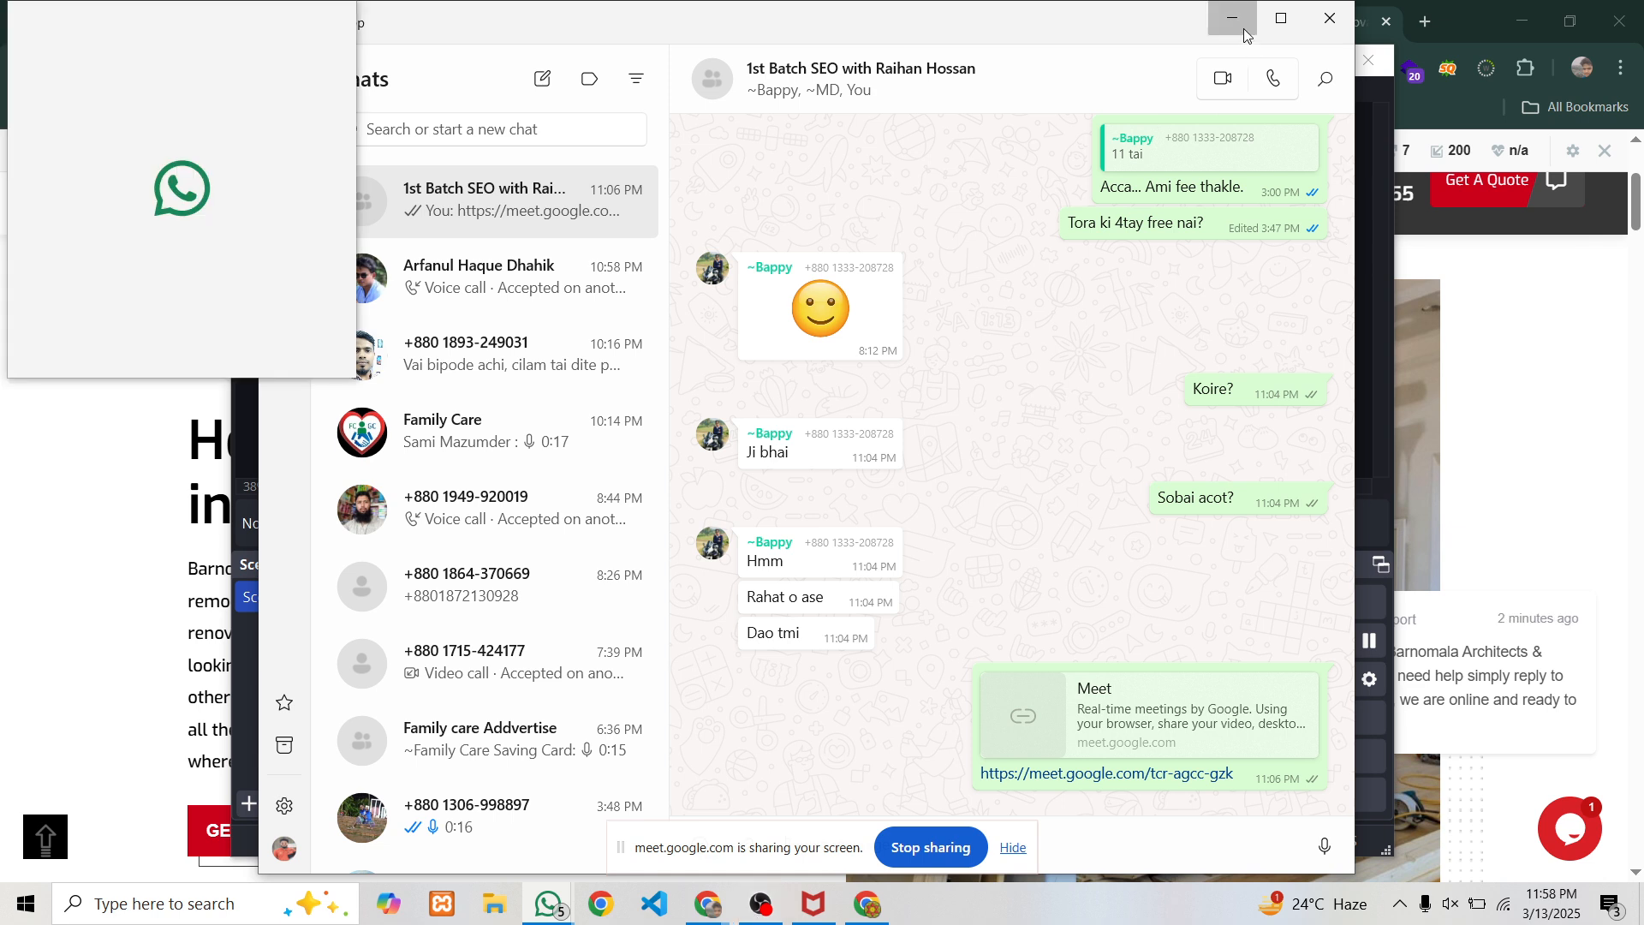
{"action": "left_click", "coordinate": [757, 906]}
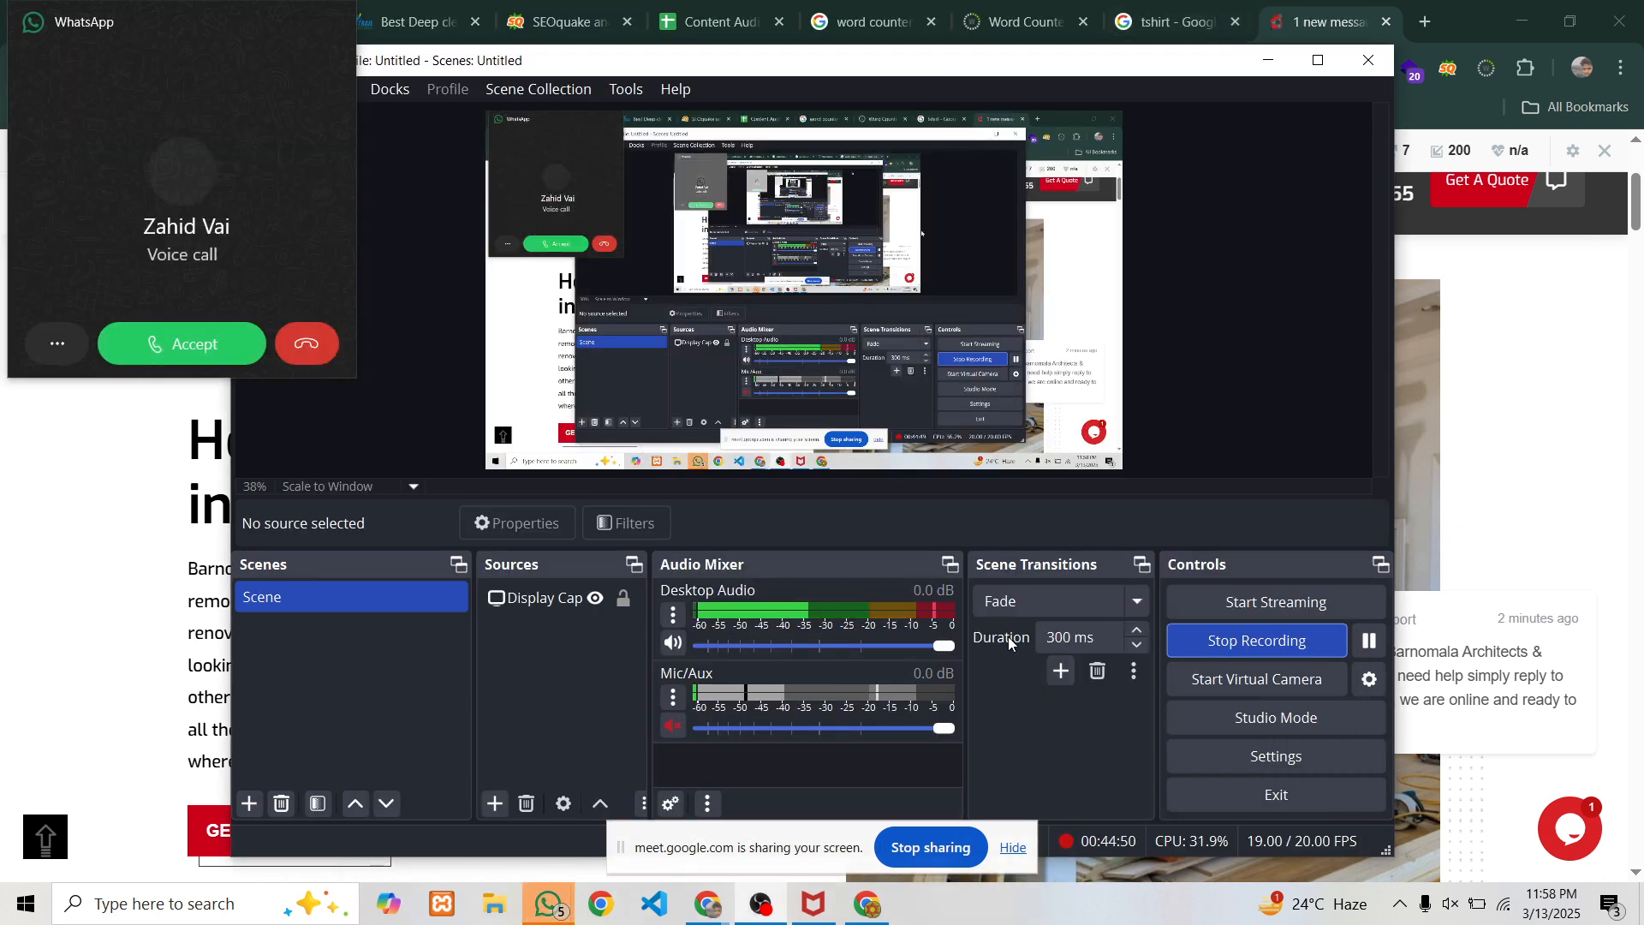